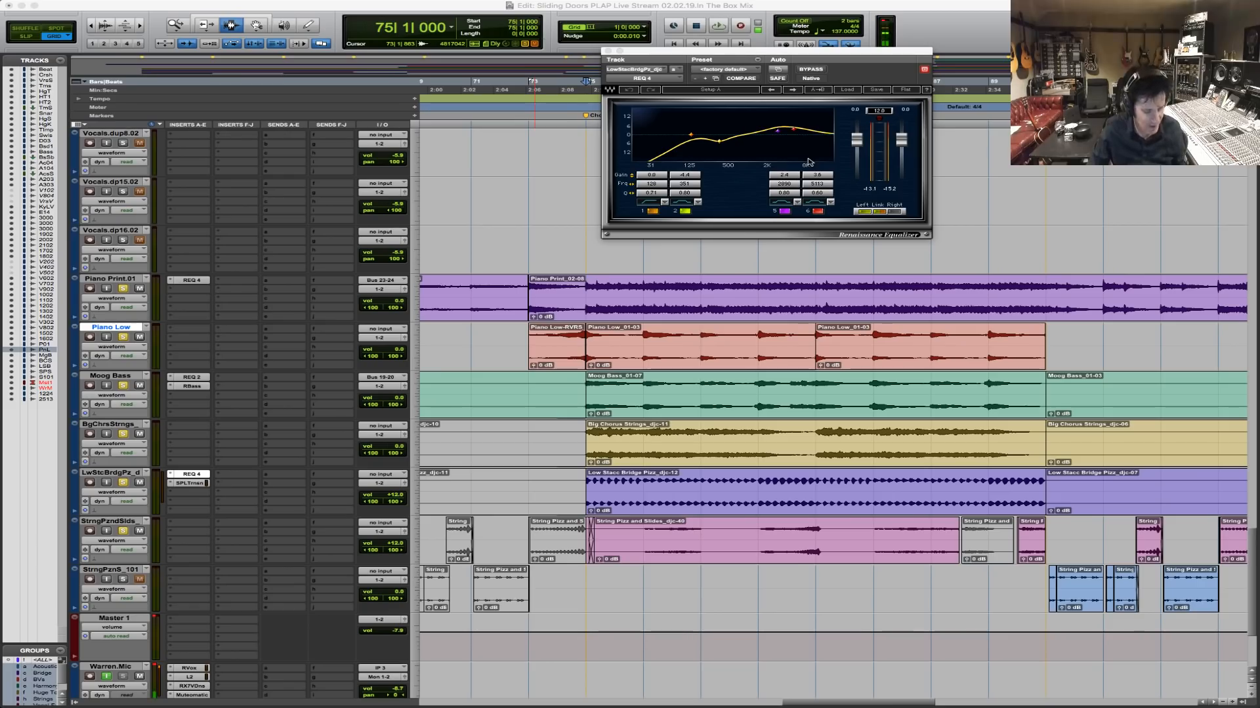
Play the mix from bar 75 and lower the StrngPzndSlds track's volume to +4.8.
{"action": "left_click", "coordinate": [590, 304]}
{"action": "key", "text": "space"}
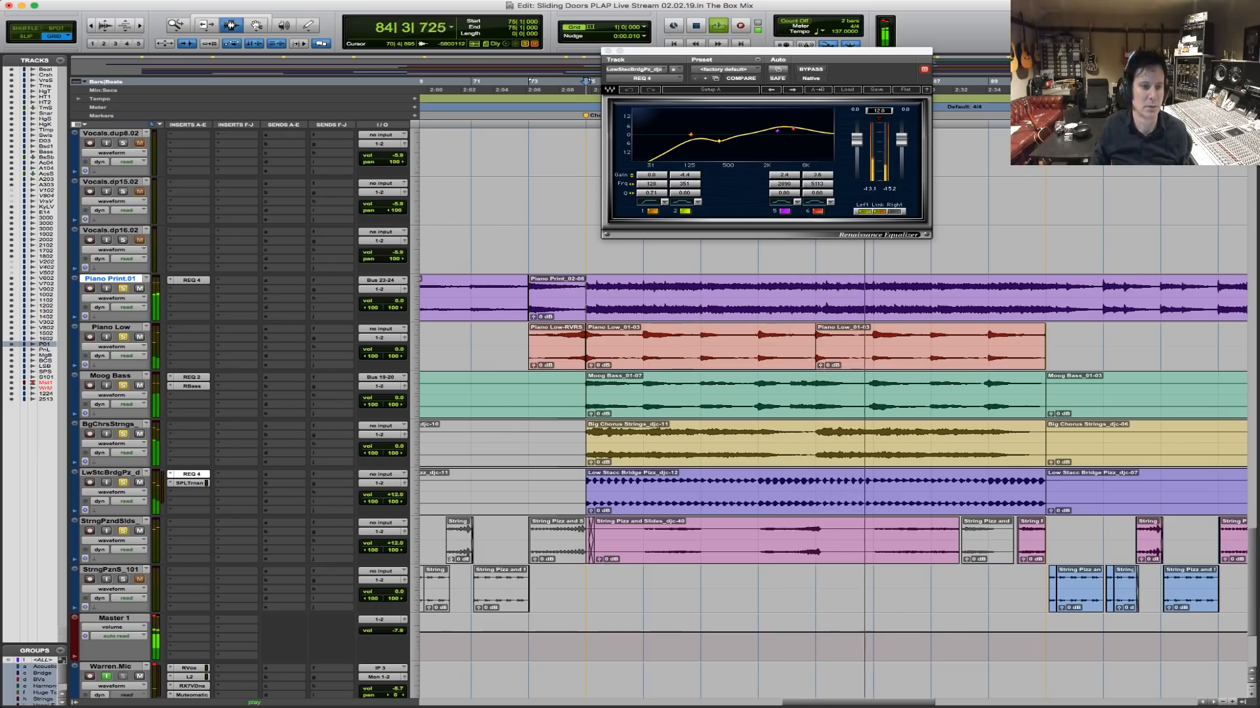
{"action": "left_click", "coordinate": [393, 548]}
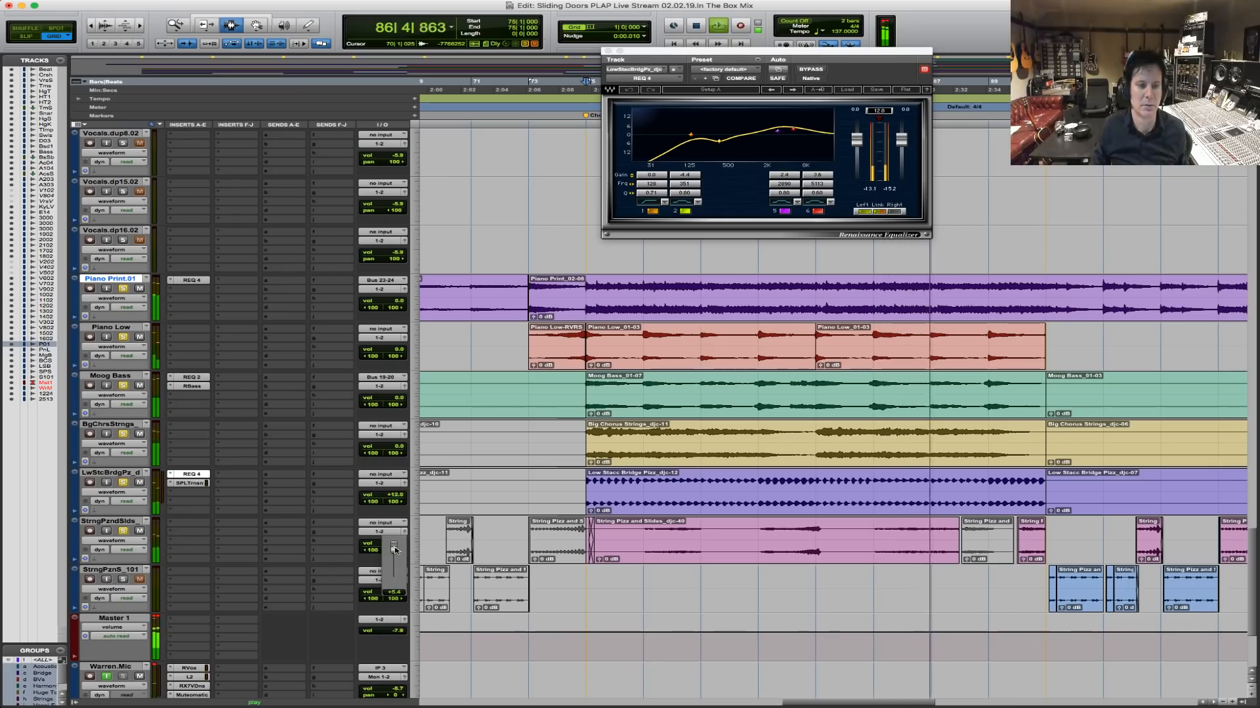
{"action": "left_click_drag", "start_coordinate": [395, 548], "coordinate": [395, 548]}
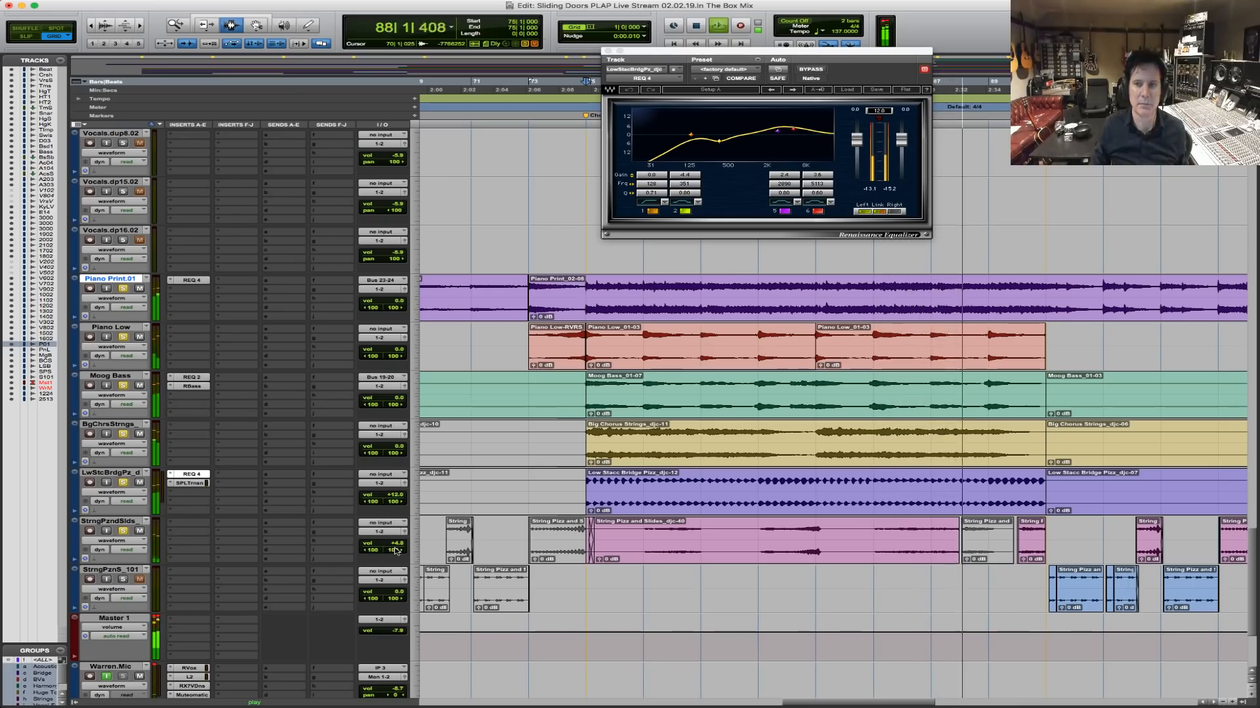
Place the edit cursor at bar 91 across the four string tracks and close the REQ 4 equalizer window.
{"action": "key", "text": "super+bracketleft"}
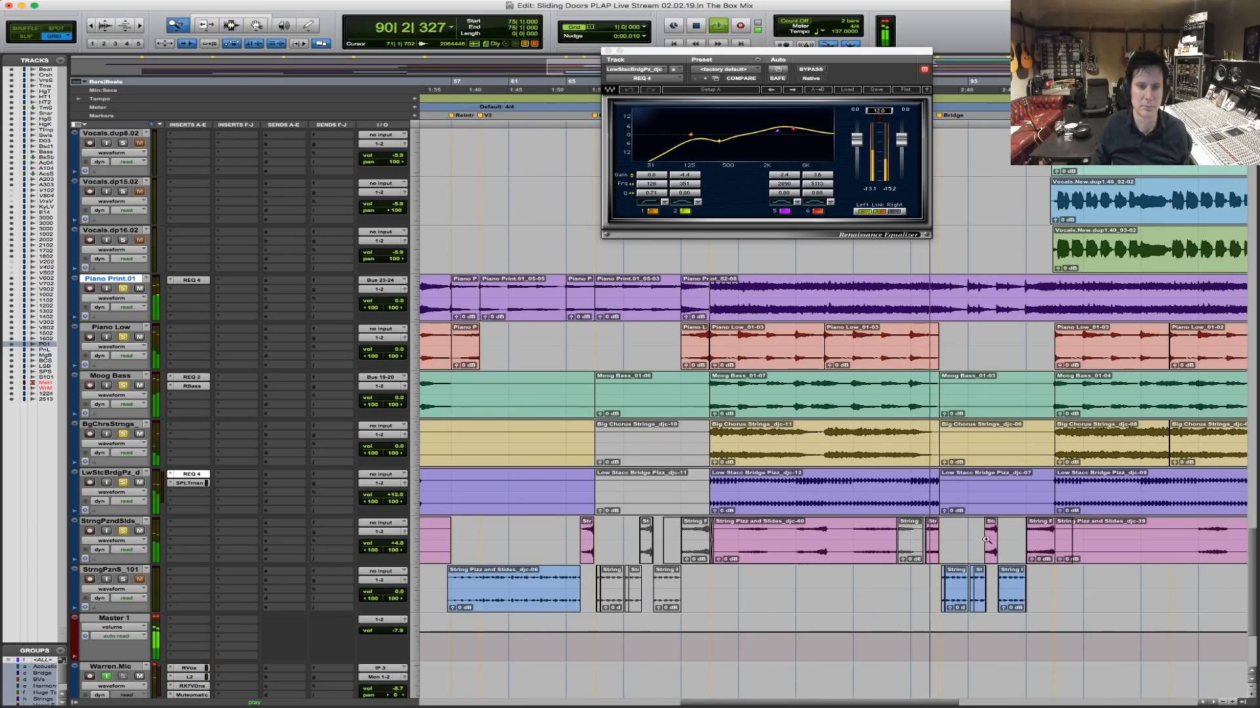
{"action": "key", "text": "super+bracketright"}
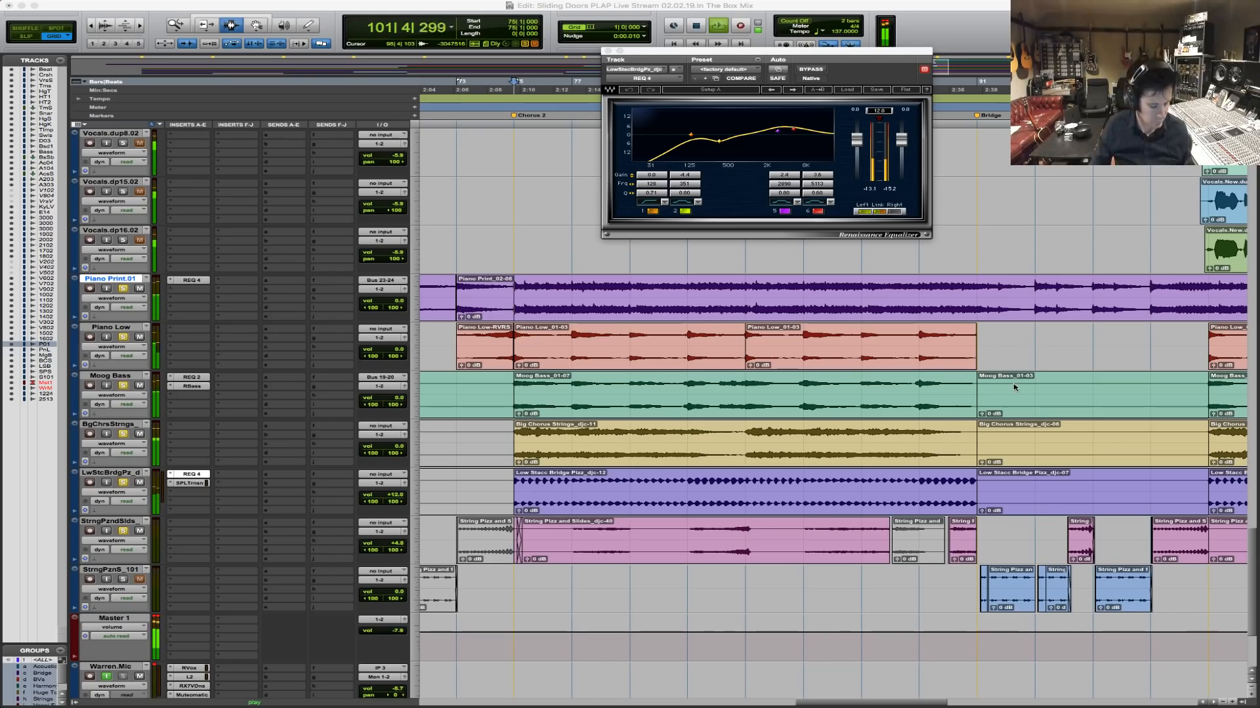
{"action": "left_click", "coordinate": [973, 428]}
{"action": "key", "text": "r"}
{"action": "key", "text": "r"}
{"action": "key", "text": "r"}
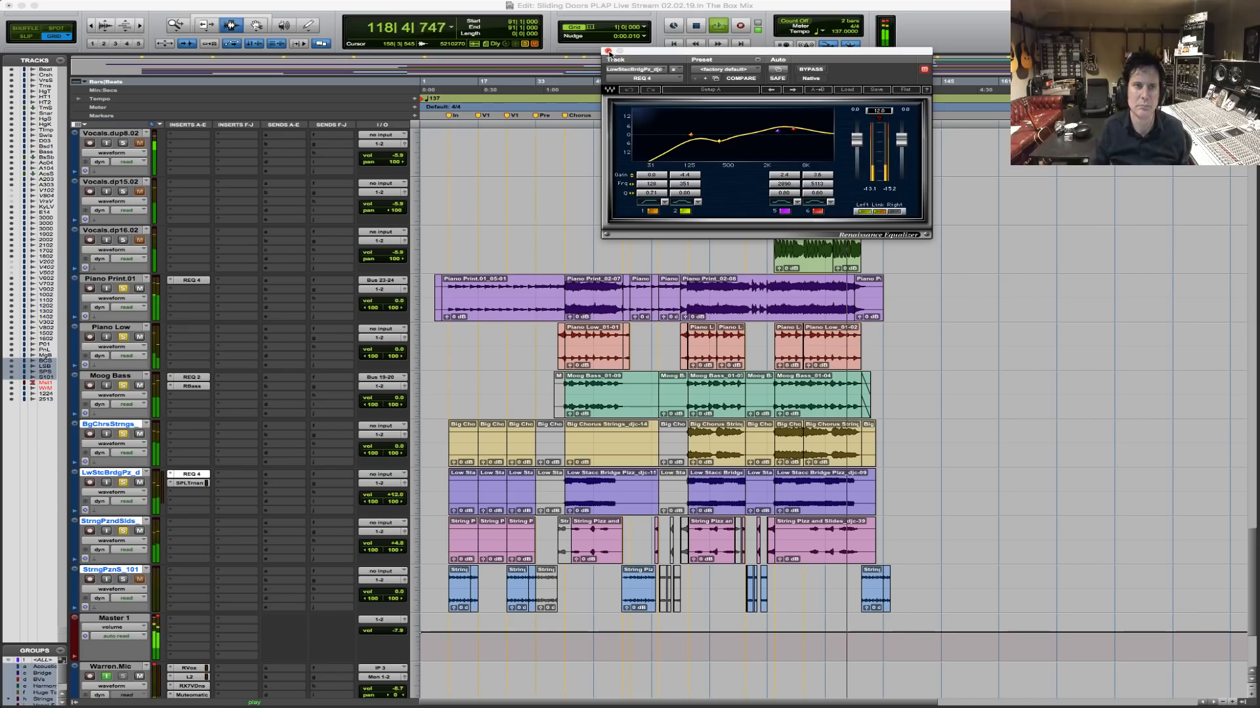
{"action": "left_click", "coordinate": [608, 52]}
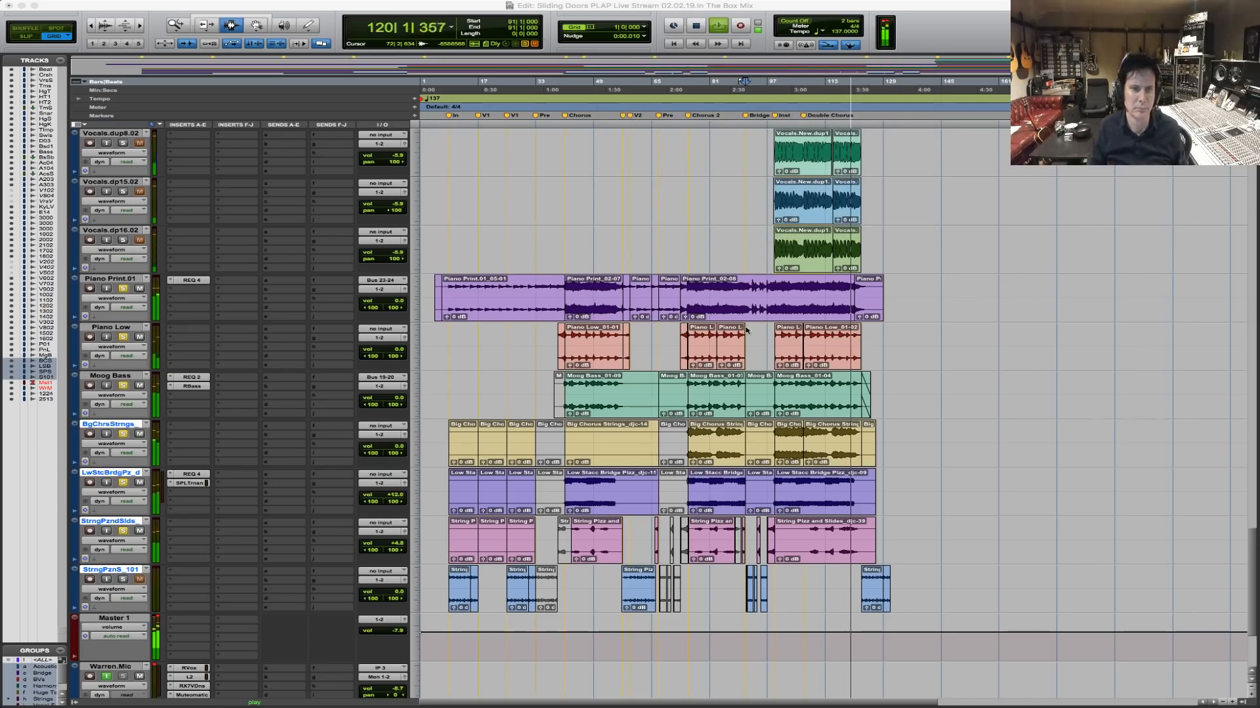
Stop the current playback and play the song from the pre-chorus at bar 33.
{"action": "left_click", "coordinate": [573, 299]}
{"action": "left_click", "coordinate": [568, 289]}
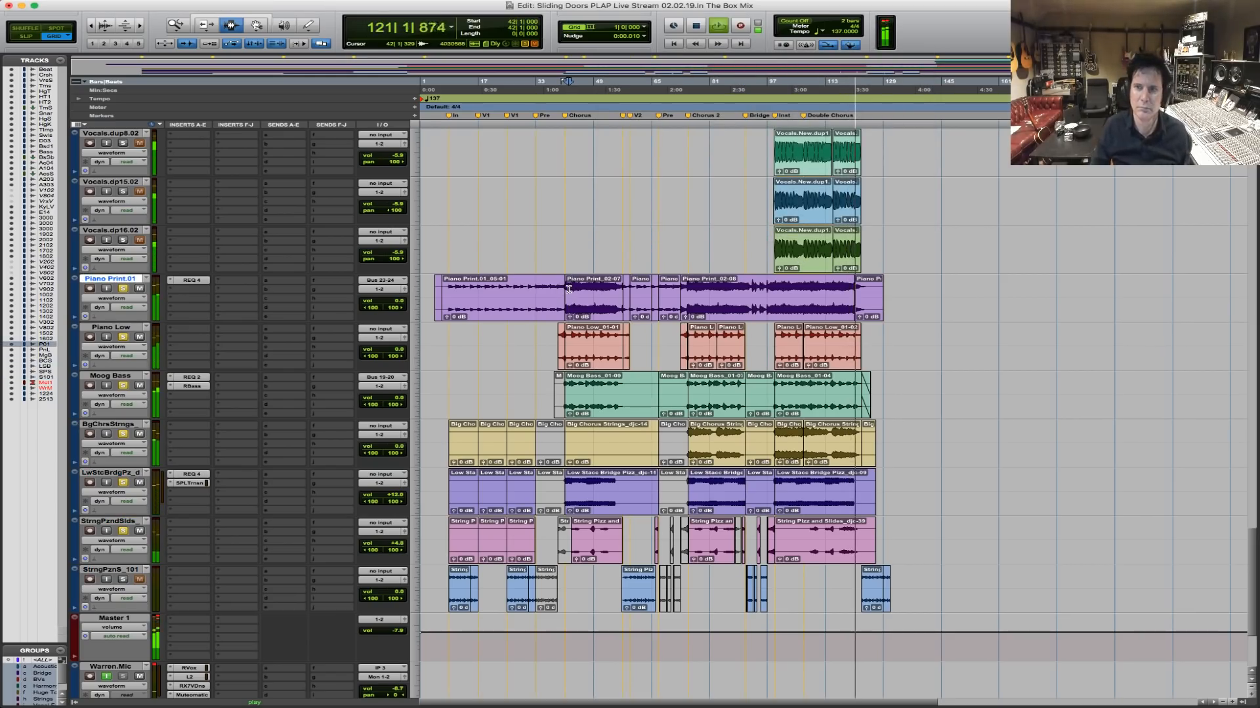
{"action": "key", "text": "space"}
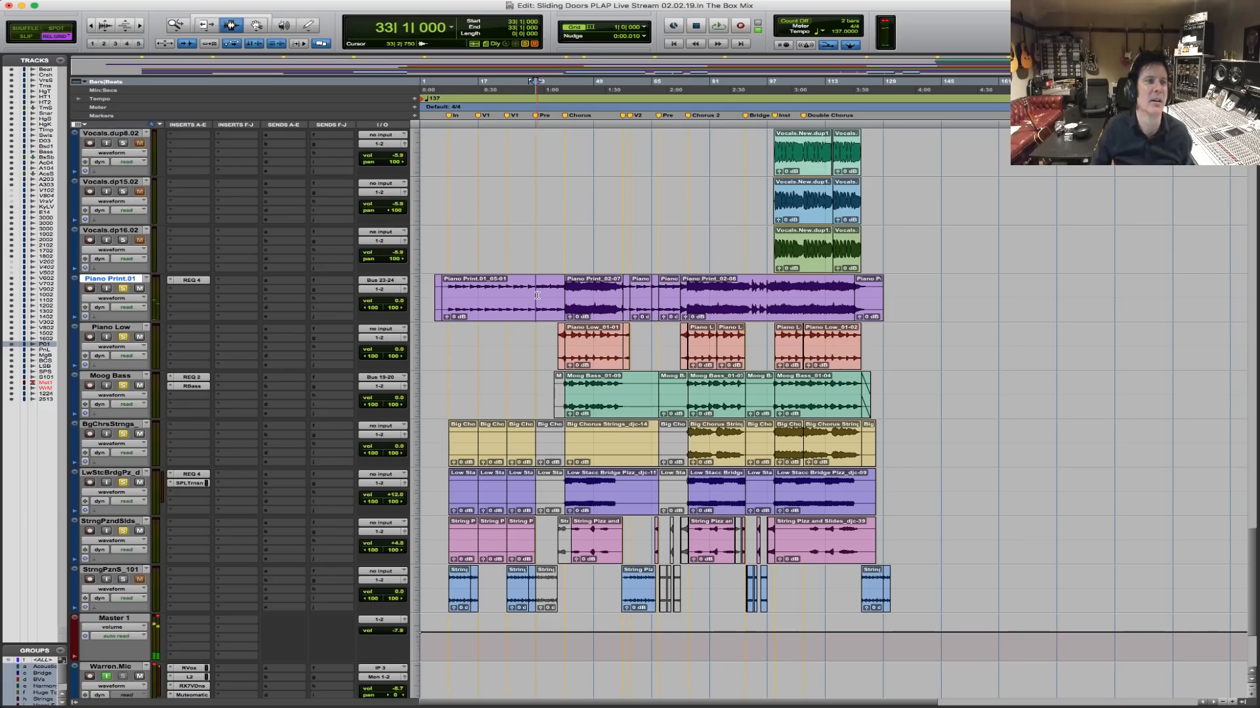
{"action": "key", "text": "space"}
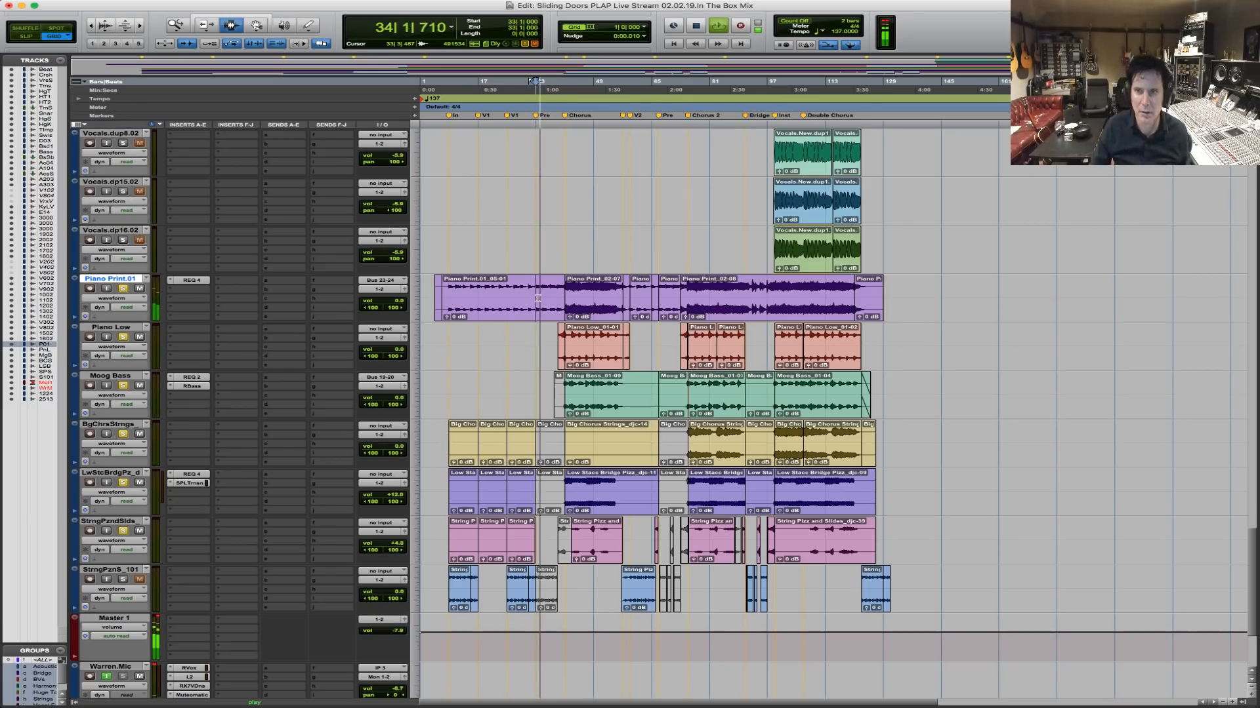
{"action": "key", "text": "F5"}
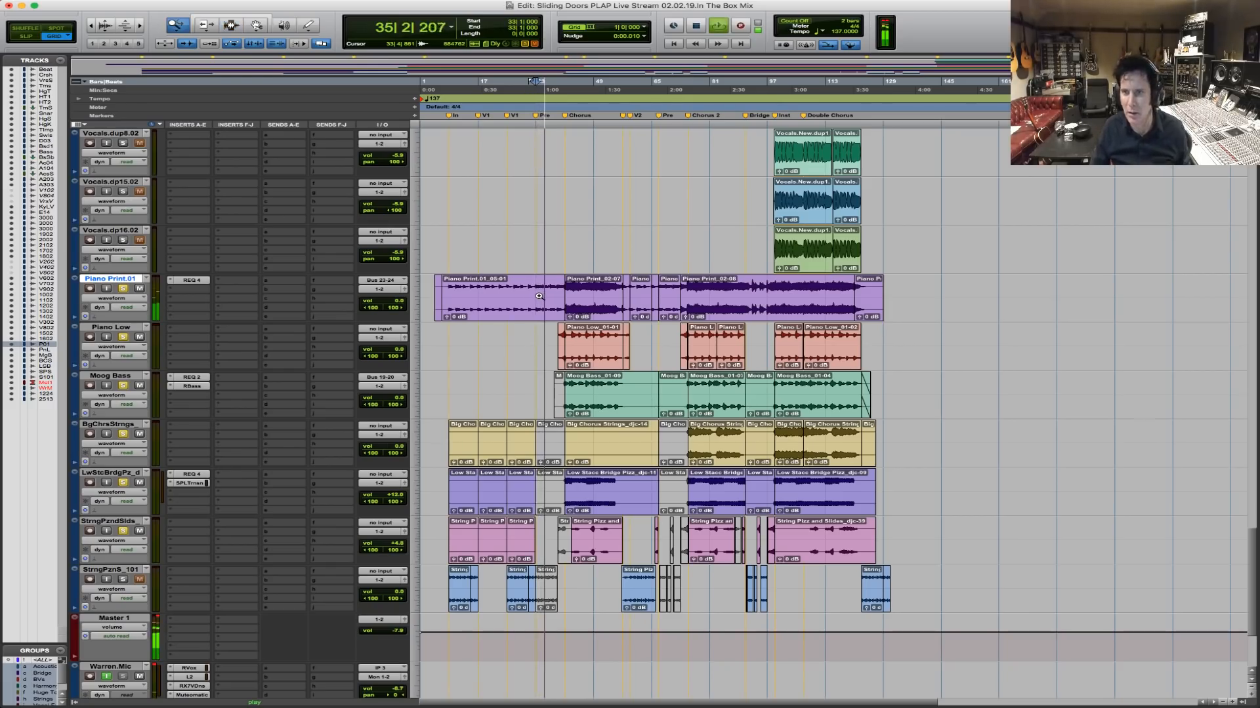
{"action": "left_click", "coordinate": [874, 288]}
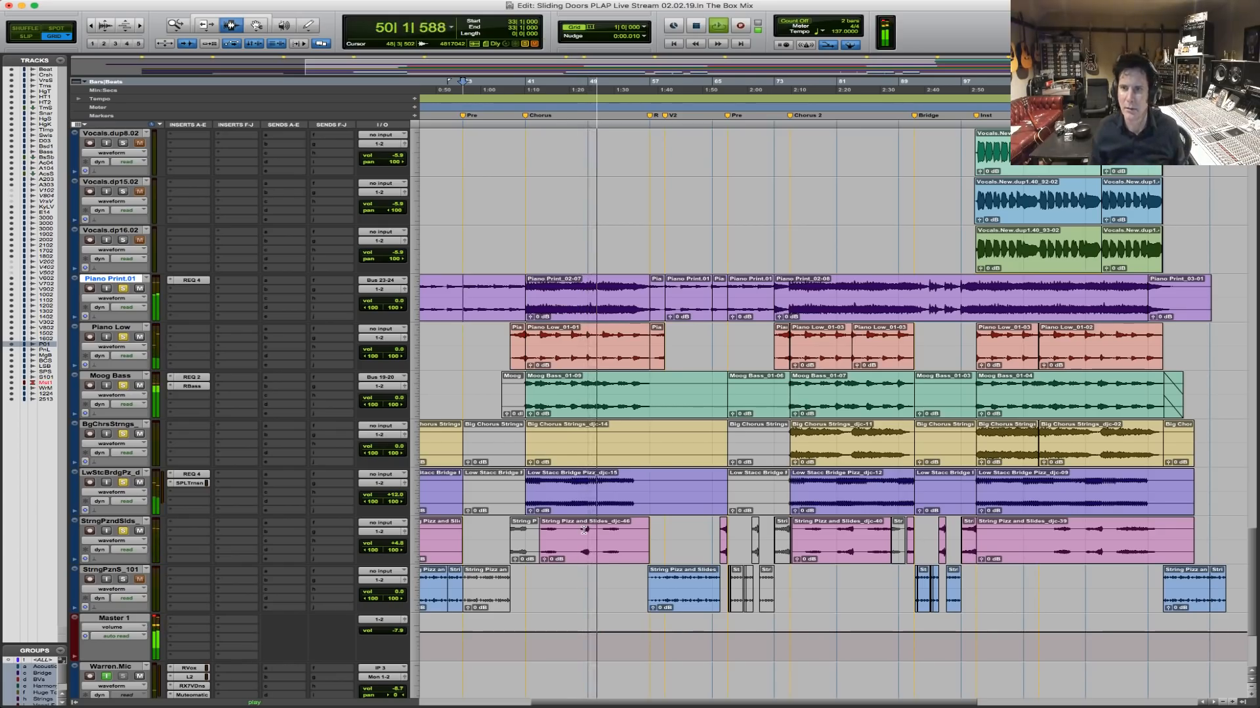
Review the vocal, effects, acoustic, bass and drum tracks above Piano Print while the song plays.
{"action": "scroll", "coordinate": [584, 530], "scroll_direction": "up", "scroll_amount": 2}
{"action": "scroll", "coordinate": [584, 530], "scroll_direction": "up", "scroll_amount": 1}
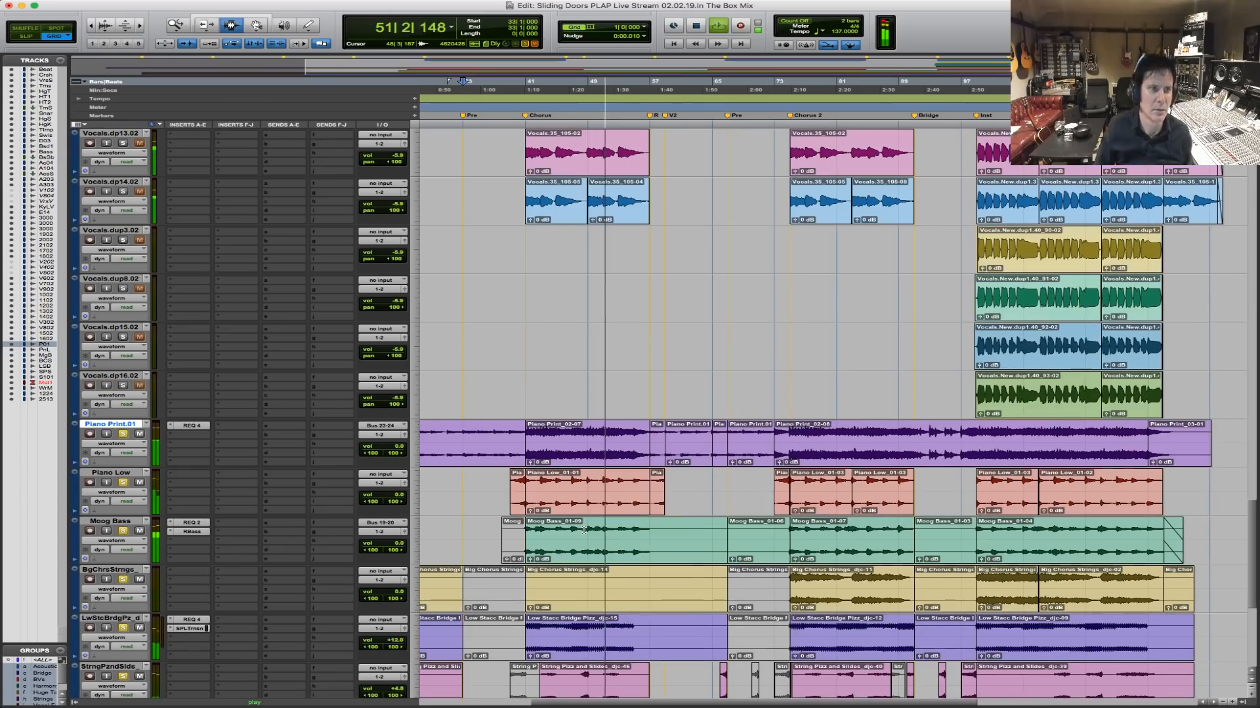
{"action": "scroll", "coordinate": [584, 530], "scroll_direction": "up", "scroll_amount": 2}
{"action": "scroll", "coordinate": [583, 530], "scroll_direction": "up", "scroll_amount": 4}
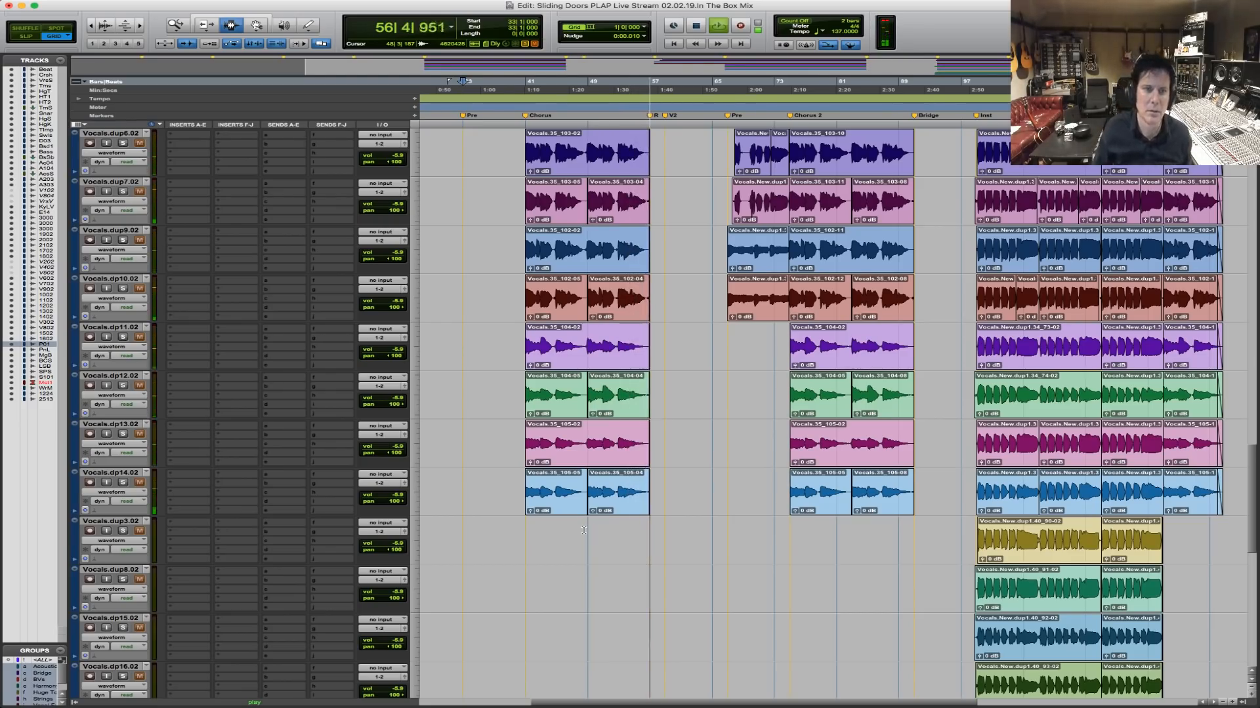
{"action": "scroll", "coordinate": [564, 502], "scroll_direction": "up", "scroll_amount": 5}
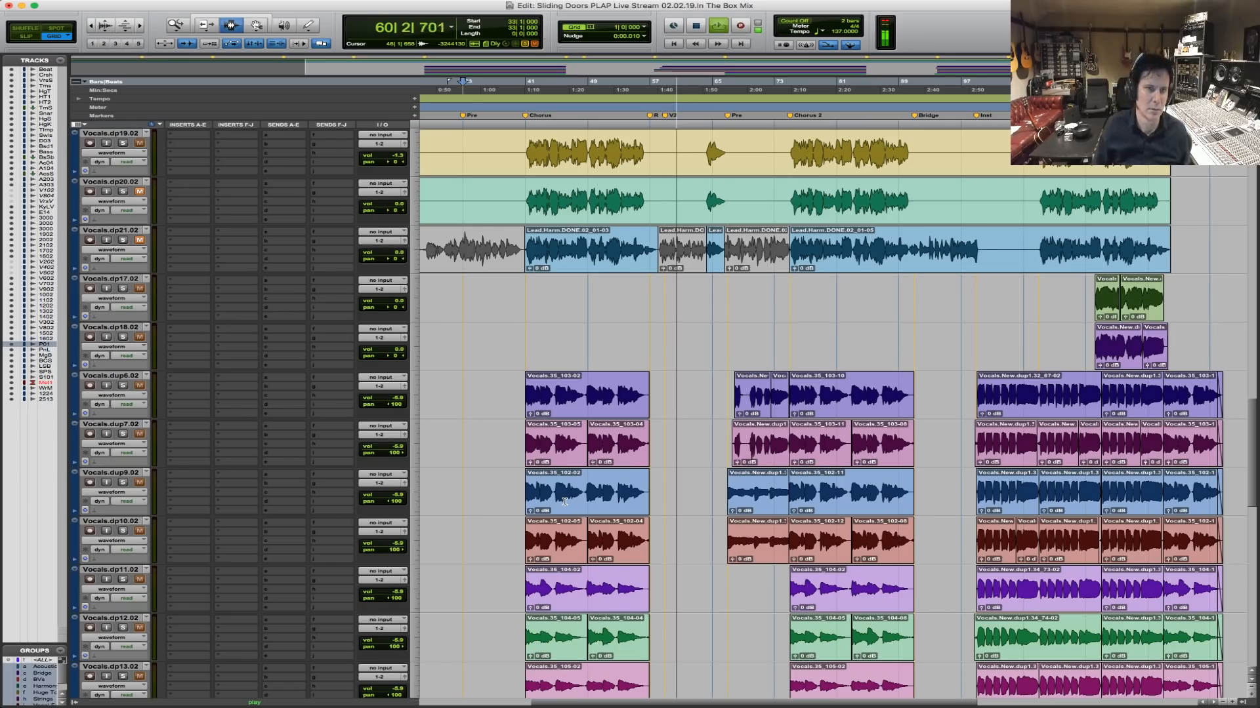
{"action": "scroll", "coordinate": [633, 494], "scroll_direction": "up", "scroll_amount": 5}
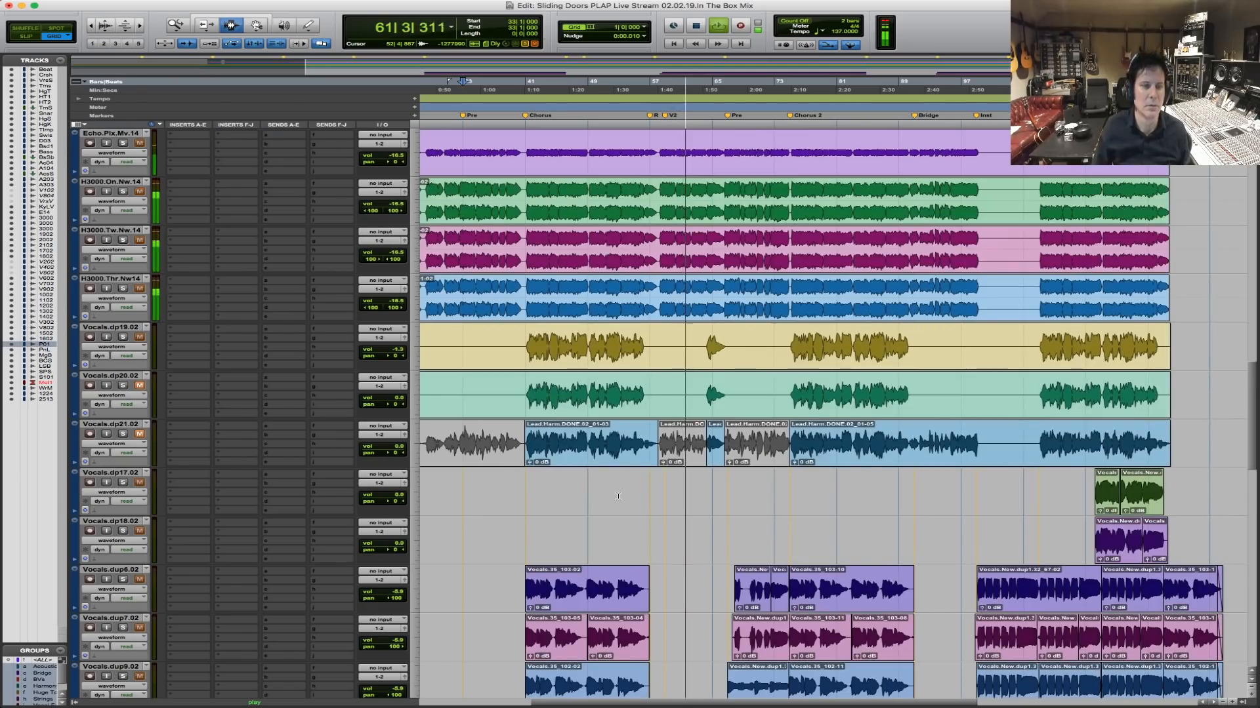
{"action": "scroll", "coordinate": [620, 496], "scroll_direction": "up", "scroll_amount": 5}
{"action": "scroll", "coordinate": [618, 496], "scroll_direction": "up", "scroll_amount": 15}
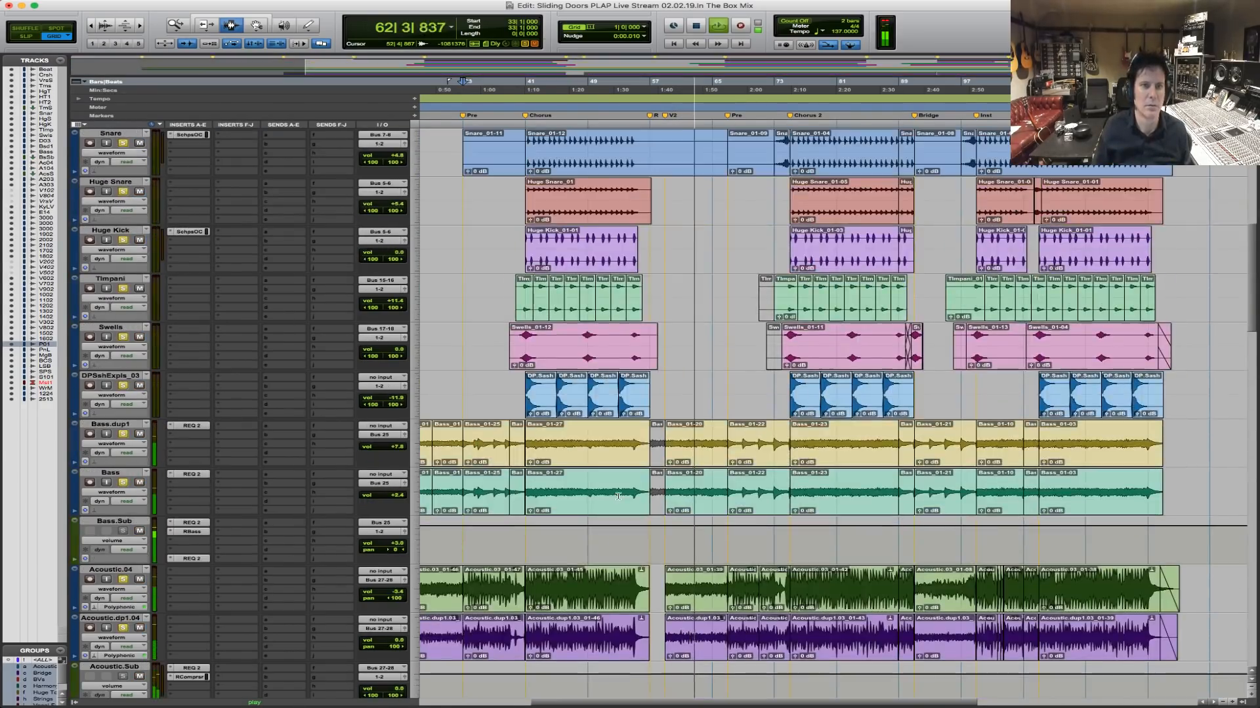
{"action": "scroll", "coordinate": [618, 497], "scroll_direction": "up", "scroll_amount": 5}
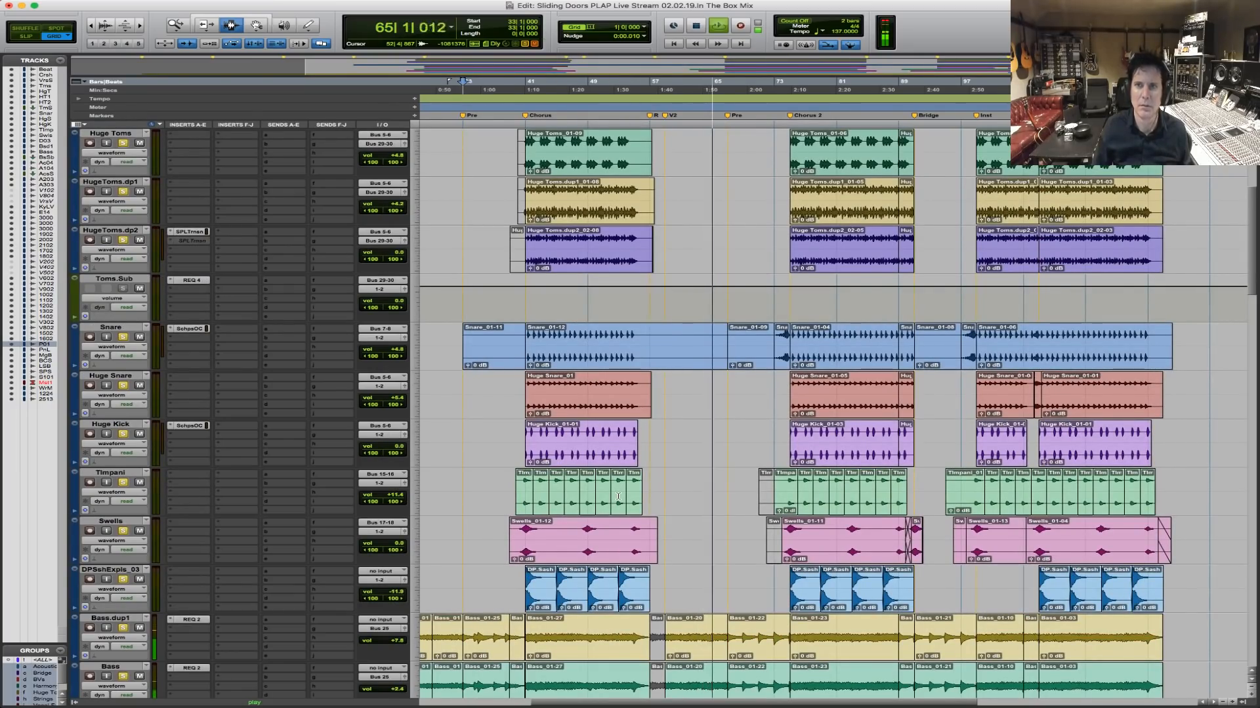
{"action": "scroll", "coordinate": [618, 496], "scroll_direction": "up", "scroll_amount": 7}
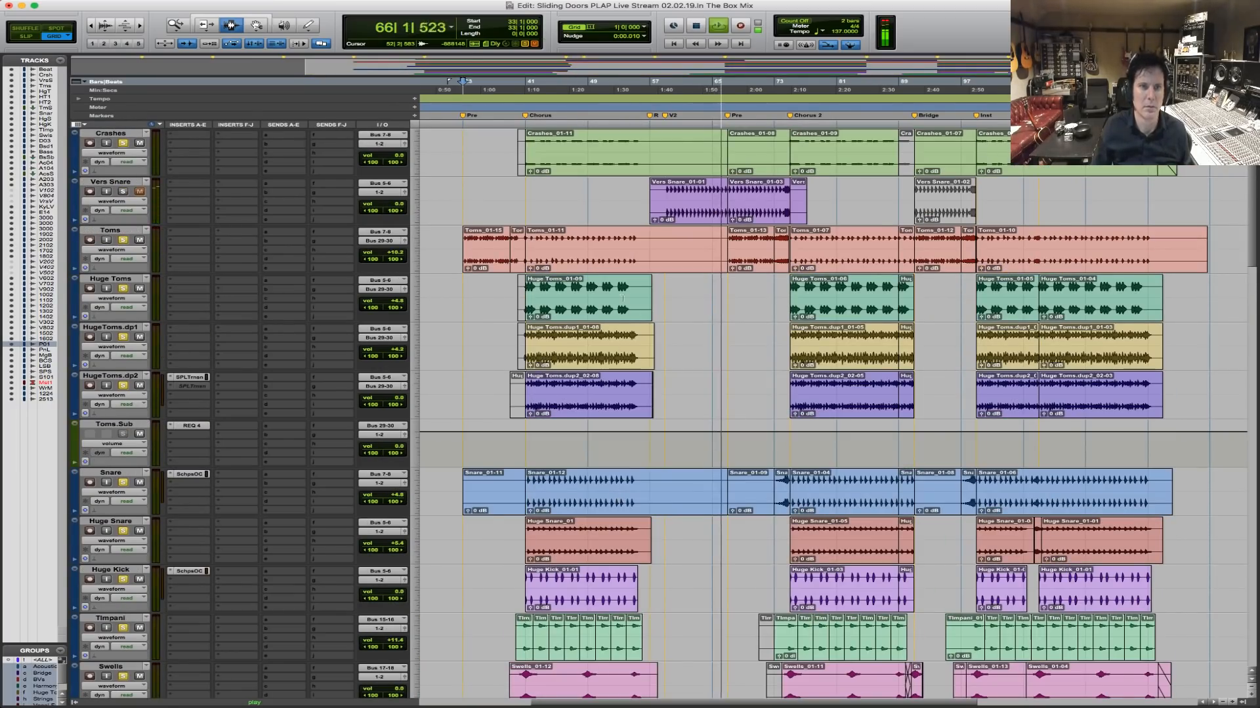
Unmute and solo the Vers Snare track, audition it with the mix from bar 58, and stop playback.
{"action": "key", "text": "space"}
{"action": "left_click", "coordinate": [654, 191]}
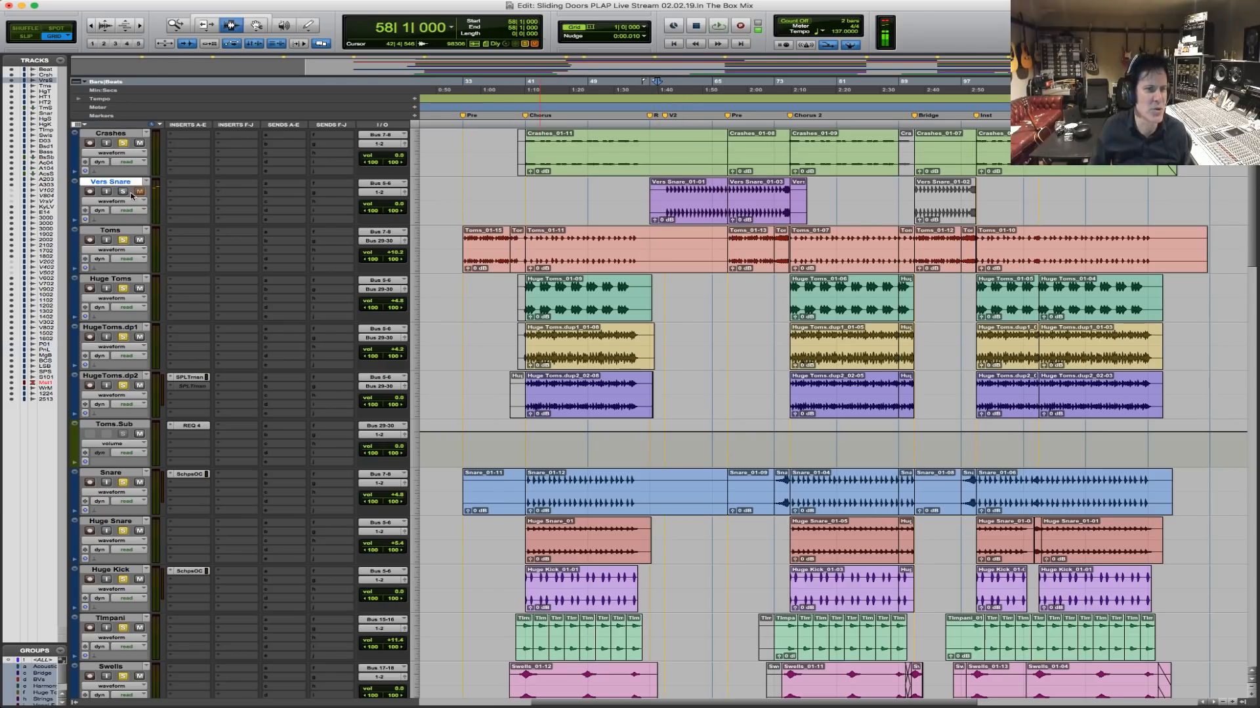
{"action": "key", "text": "space"}
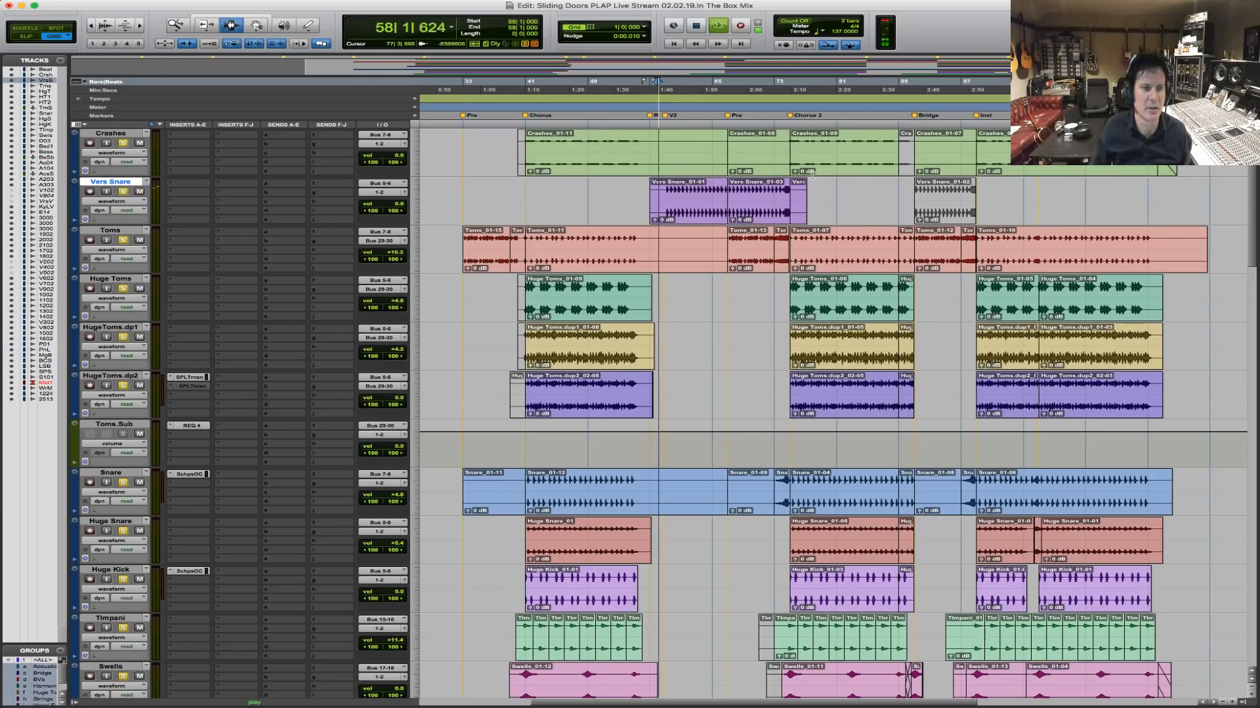
{"action": "key", "text": "F5"}
{"action": "left_click_drag", "start_coordinate": [644, 215], "coordinate": [806, 200]}
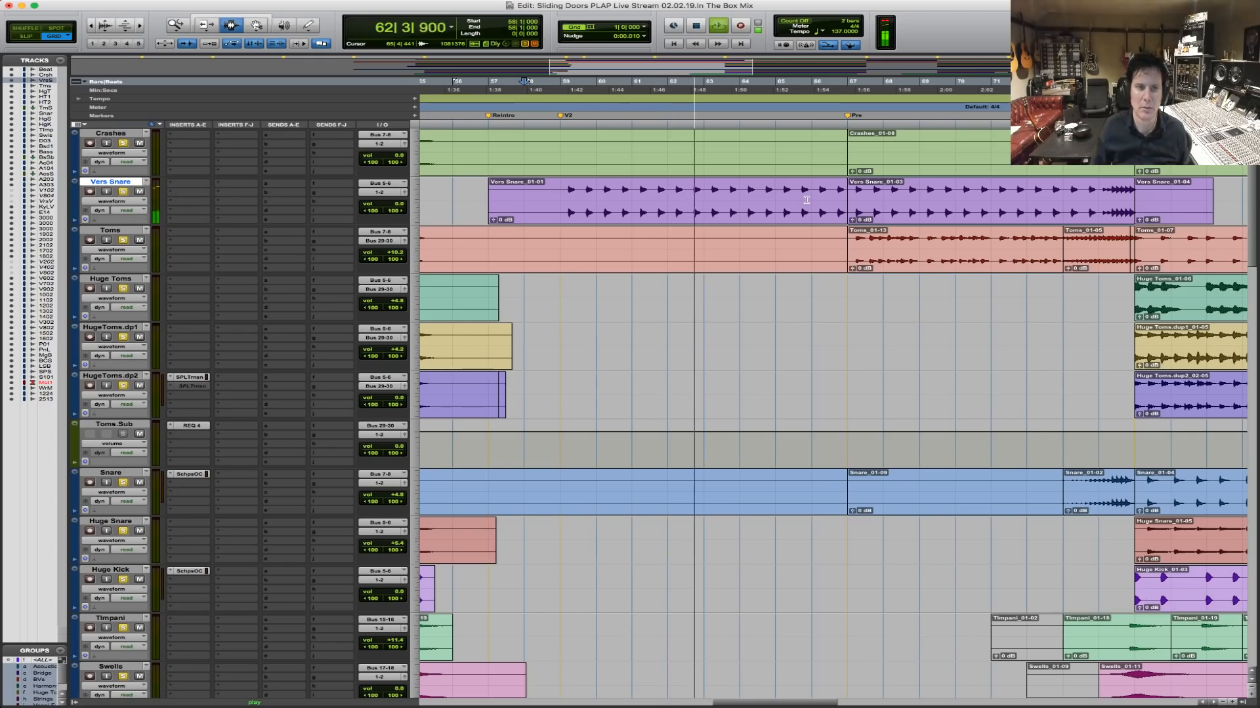
{"action": "key", "text": "r"}
{"action": "key", "text": "r"}
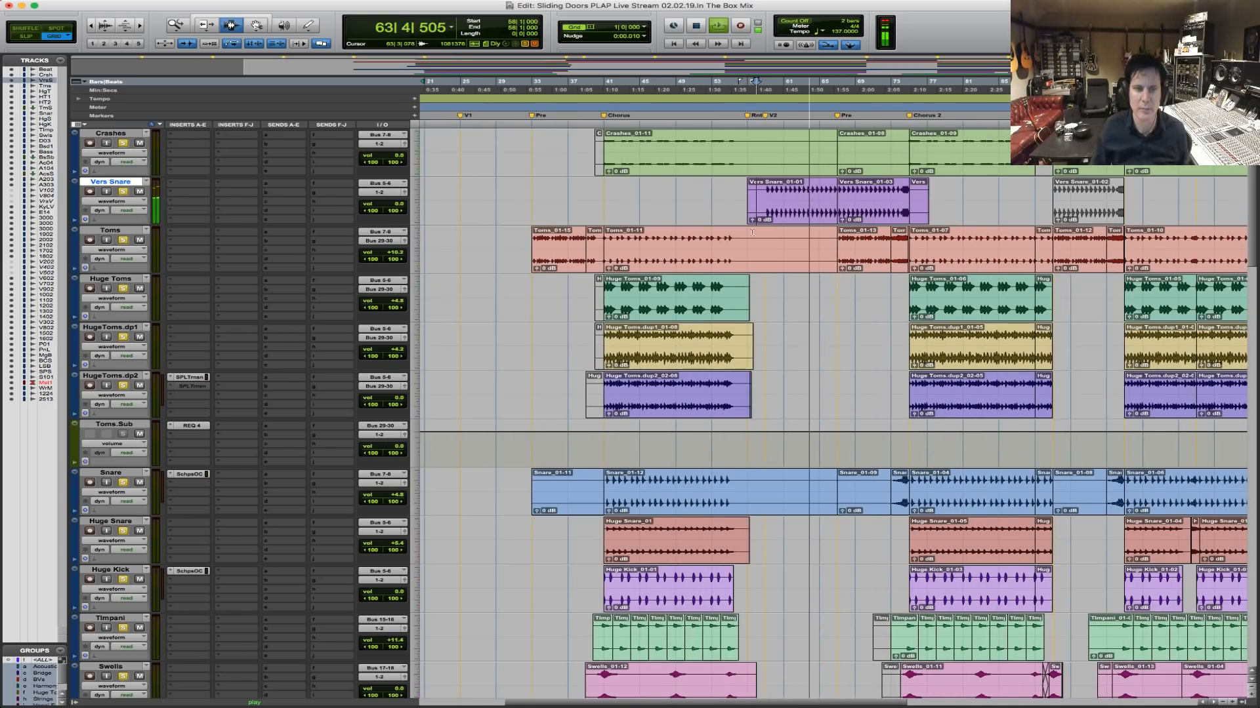
{"action": "key", "text": "space"}
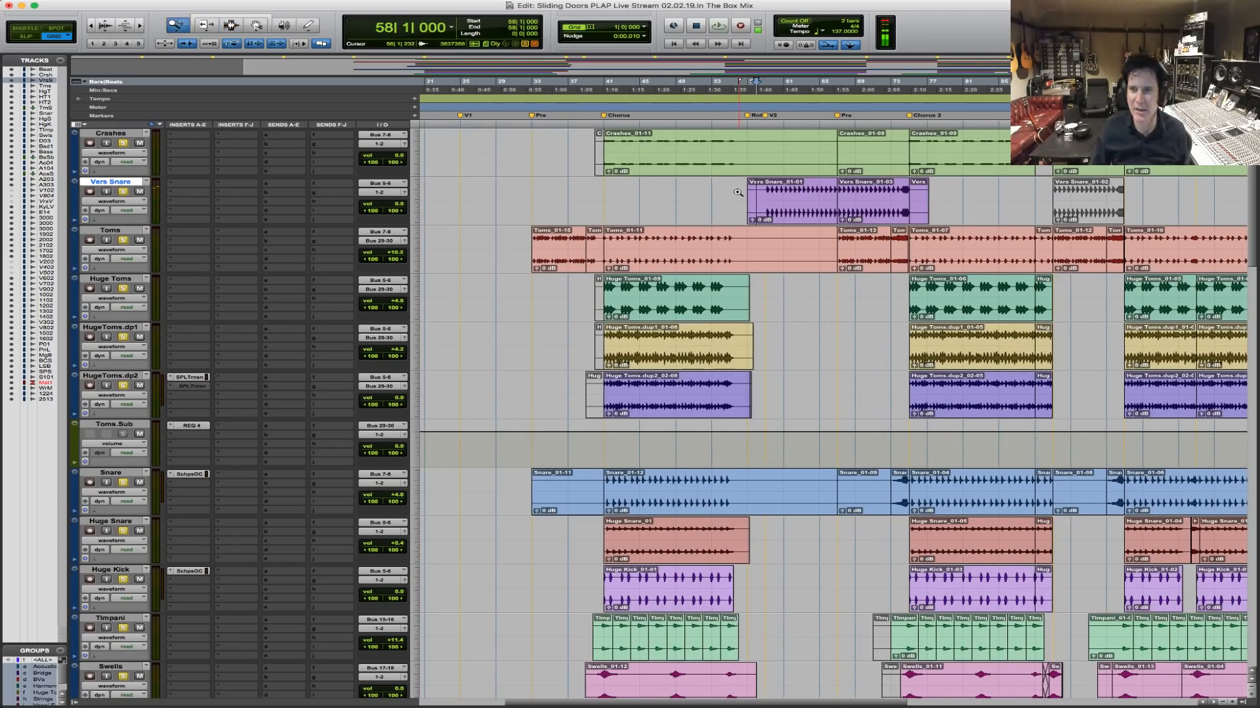
Play the second verse from bar 59 to hear the Vers Snare with the mix, and stop playback.
{"action": "left_click", "coordinate": [783, 193]}
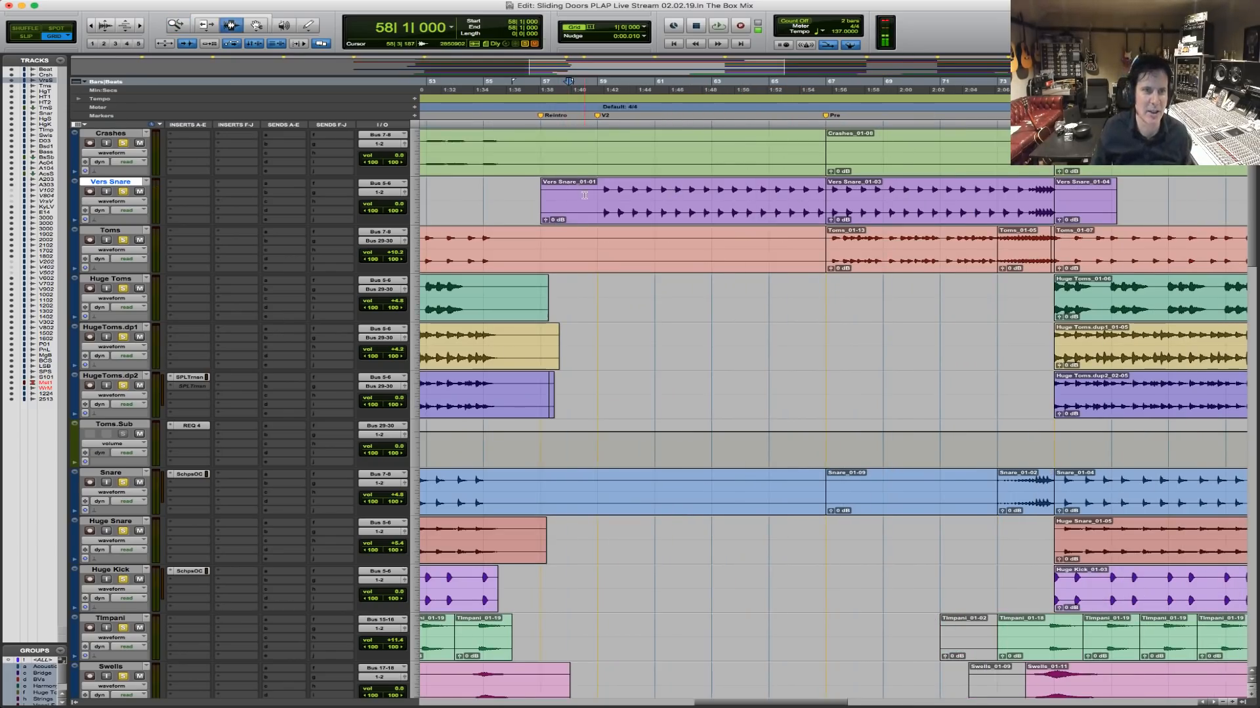
{"action": "key", "text": "space"}
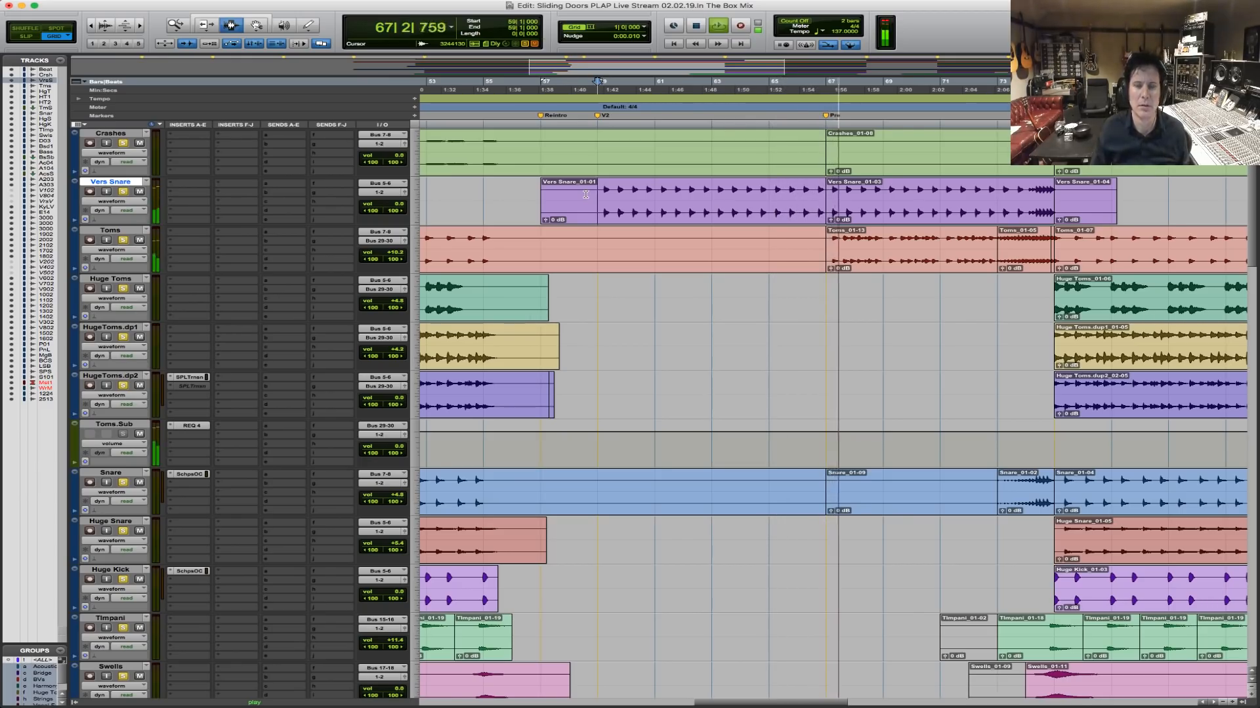
{"action": "scroll", "coordinate": [656, 212], "scroll_direction": "up", "scroll_amount": 2}
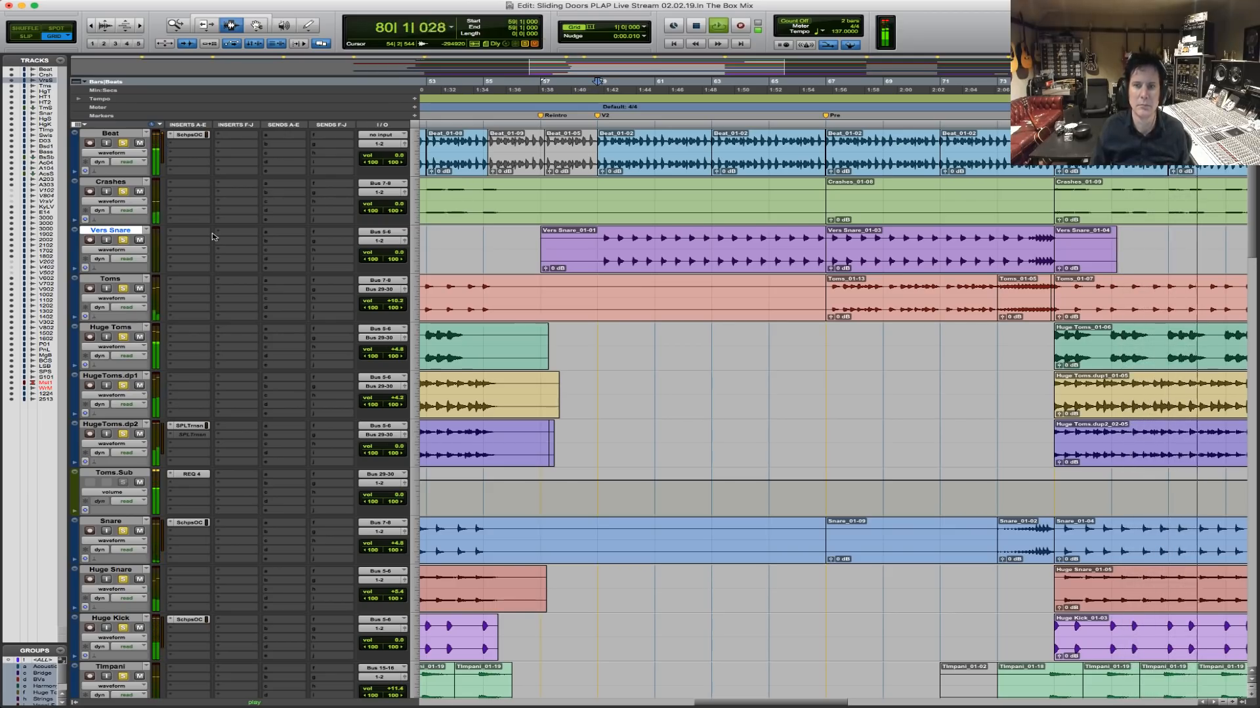
{"action": "key", "text": "space"}
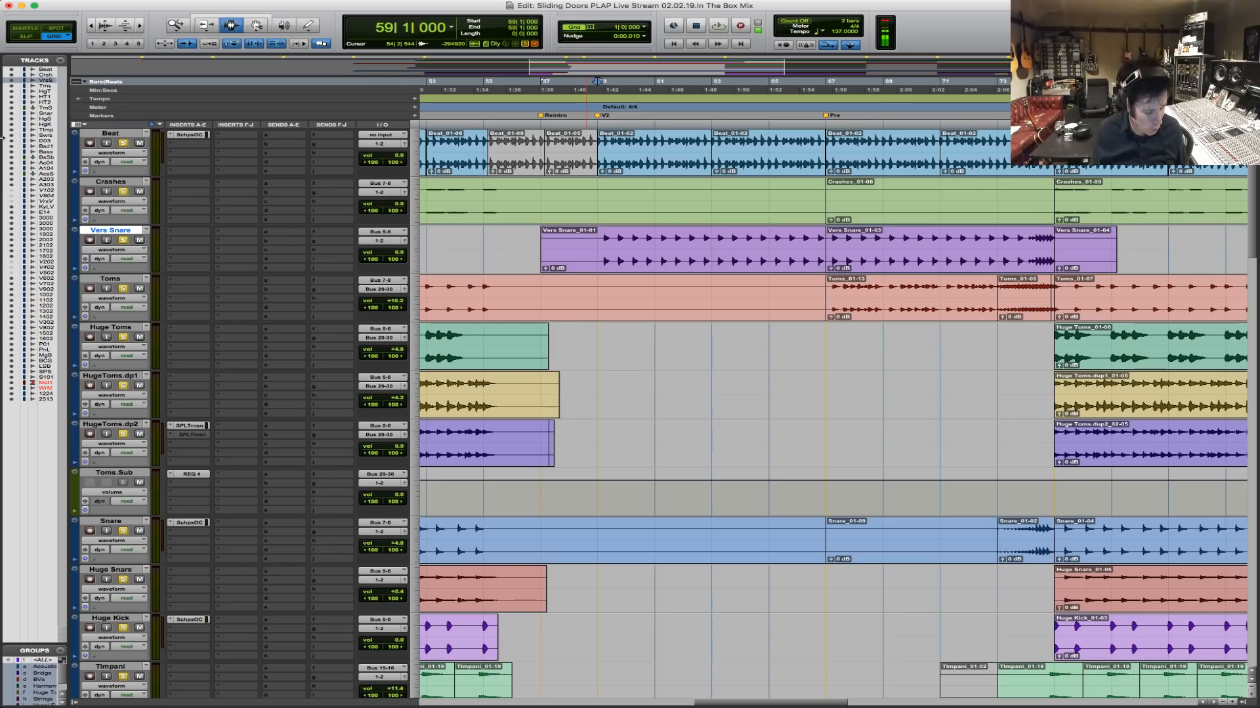
Solo the Acoustic.dp2.03 and Acoustic.dp3.03 tracks and play the reintro from bar 57.
{"action": "left_click", "coordinate": [597, 139]}
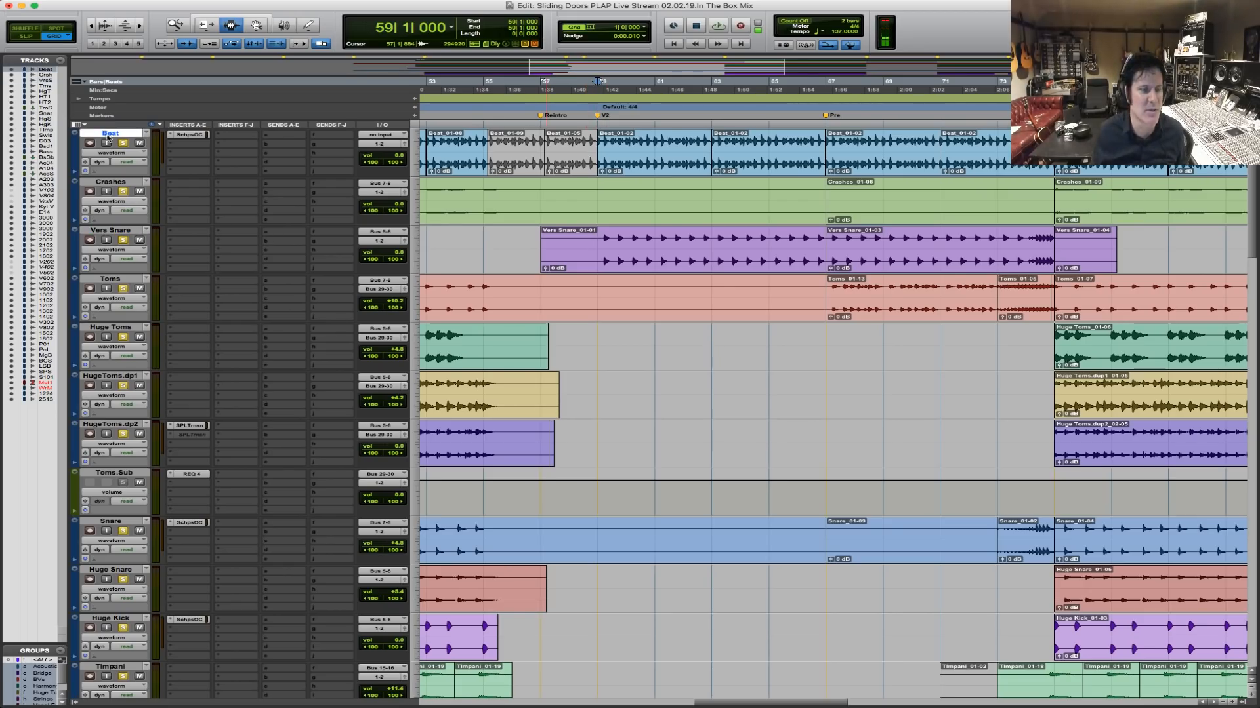
{"action": "scroll", "coordinate": [779, 427], "scroll_direction": "down", "scroll_amount": 12}
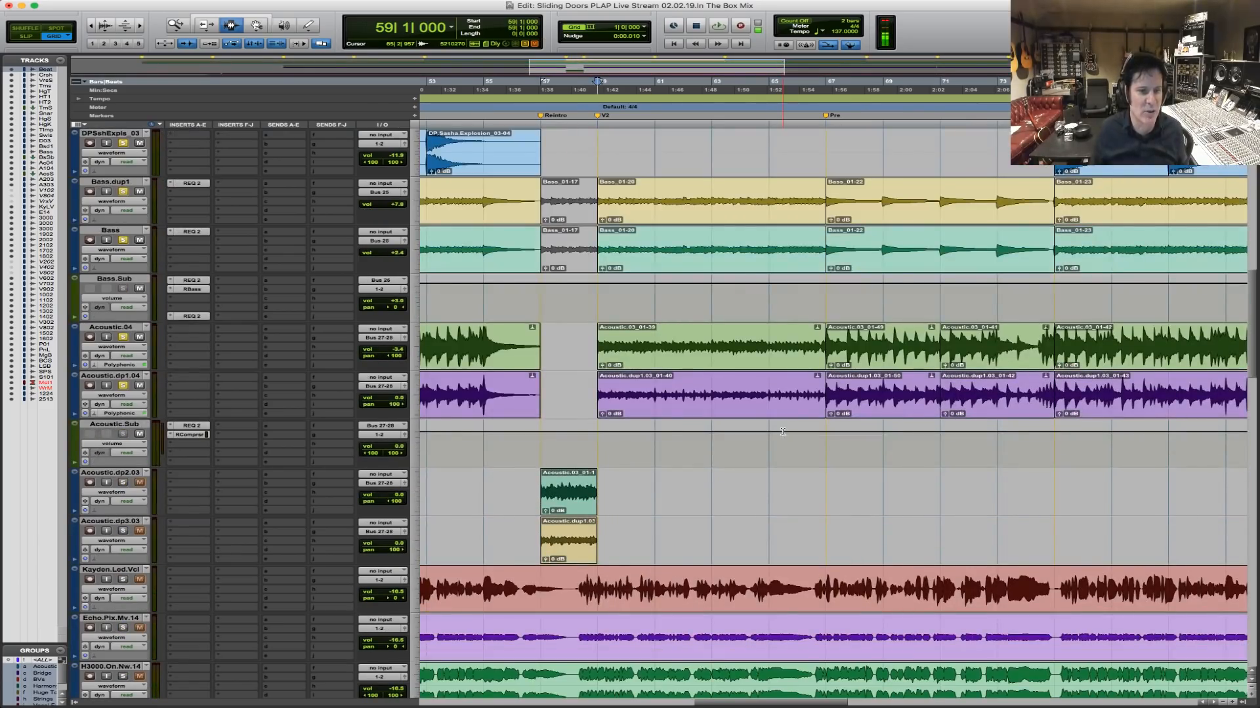
{"action": "scroll", "coordinate": [783, 432], "scroll_direction": "down", "scroll_amount": 6}
{"action": "left_click", "coordinate": [548, 189]}
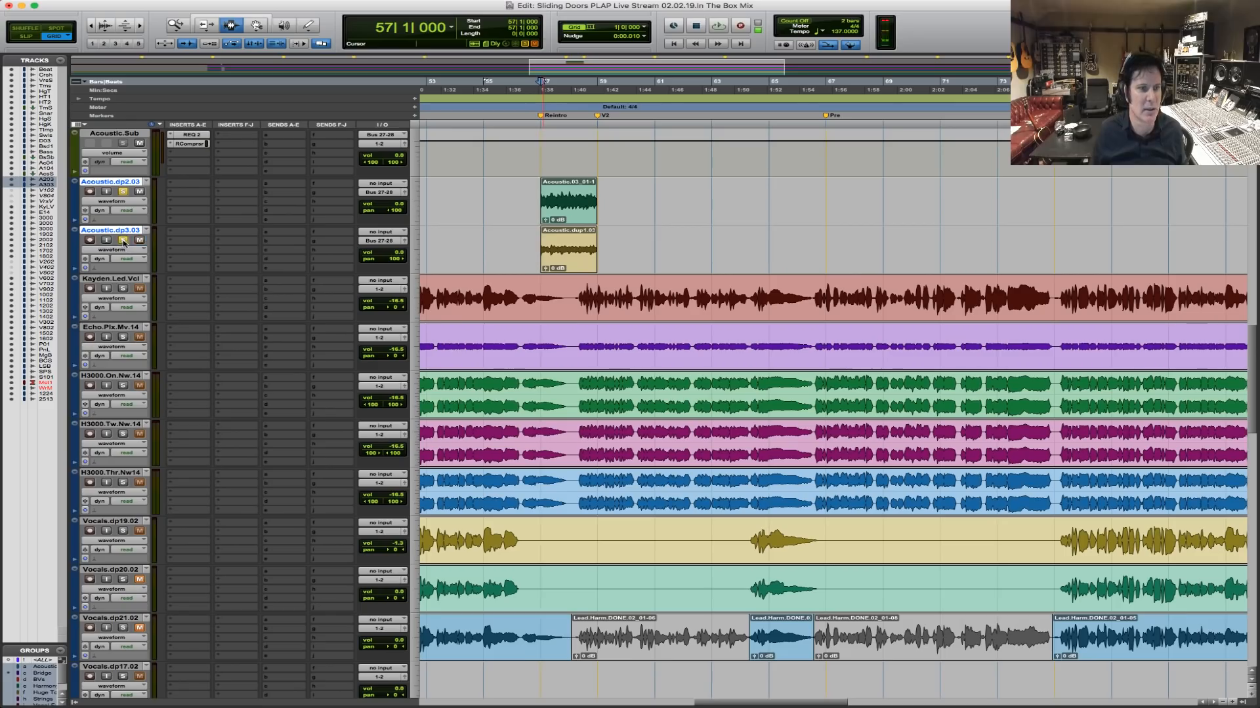
{"action": "key", "text": "space"}
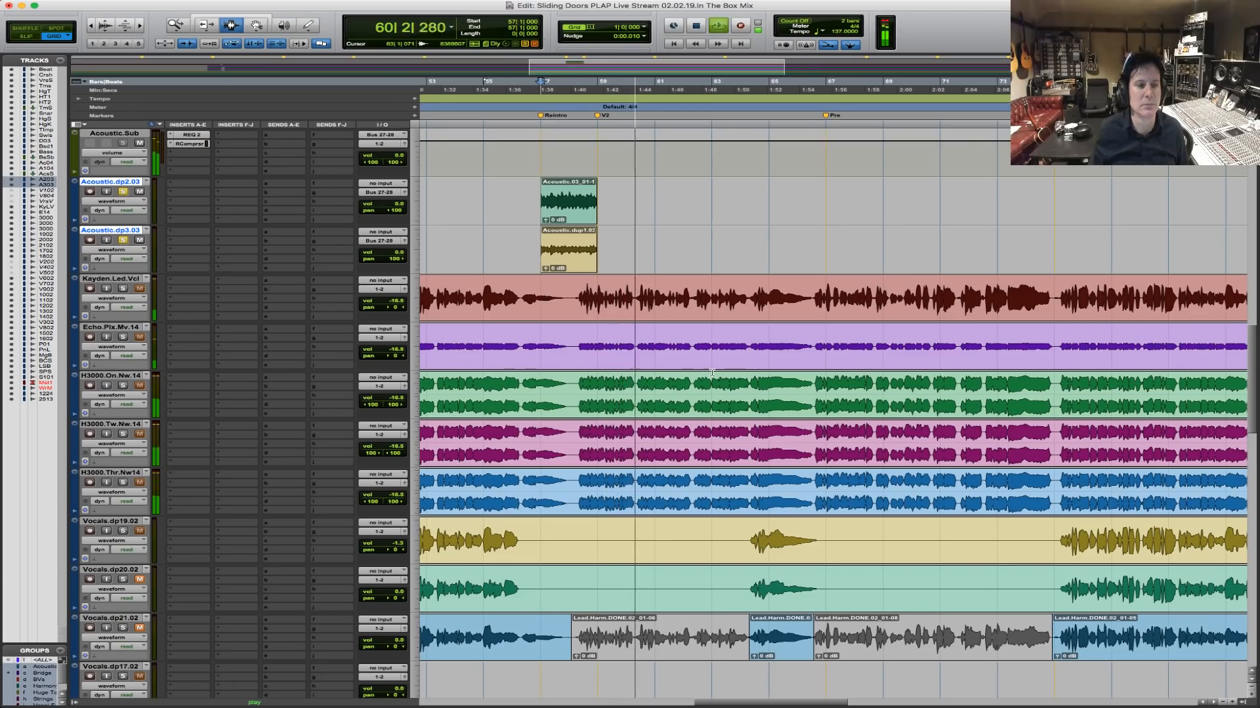
Solo the lead vocal track above Echo.Plx.Mv.14 while the song plays.
{"action": "key", "text": "r"}
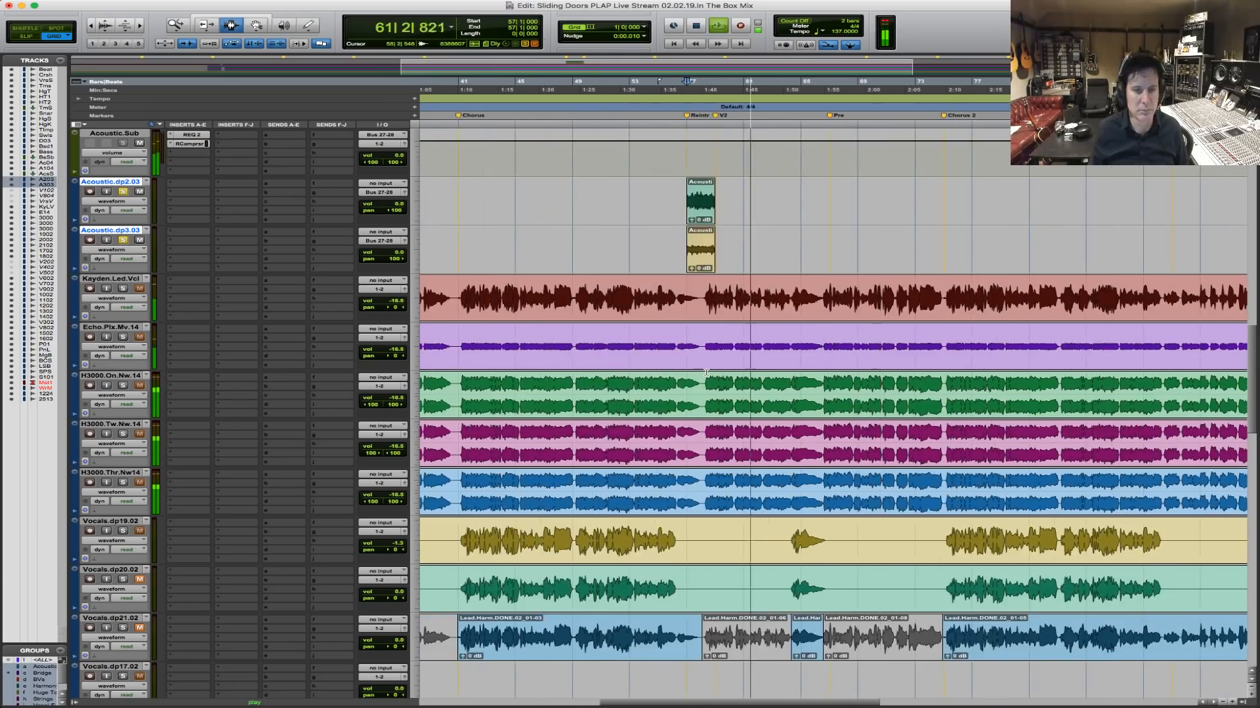
{"action": "key", "text": "r"}
{"action": "key", "text": "r"}
{"action": "key", "text": "r"}
{"action": "key", "text": "F5"}
{"action": "left_click_drag", "start_coordinate": [739, 389], "coordinate": [400, 377]}
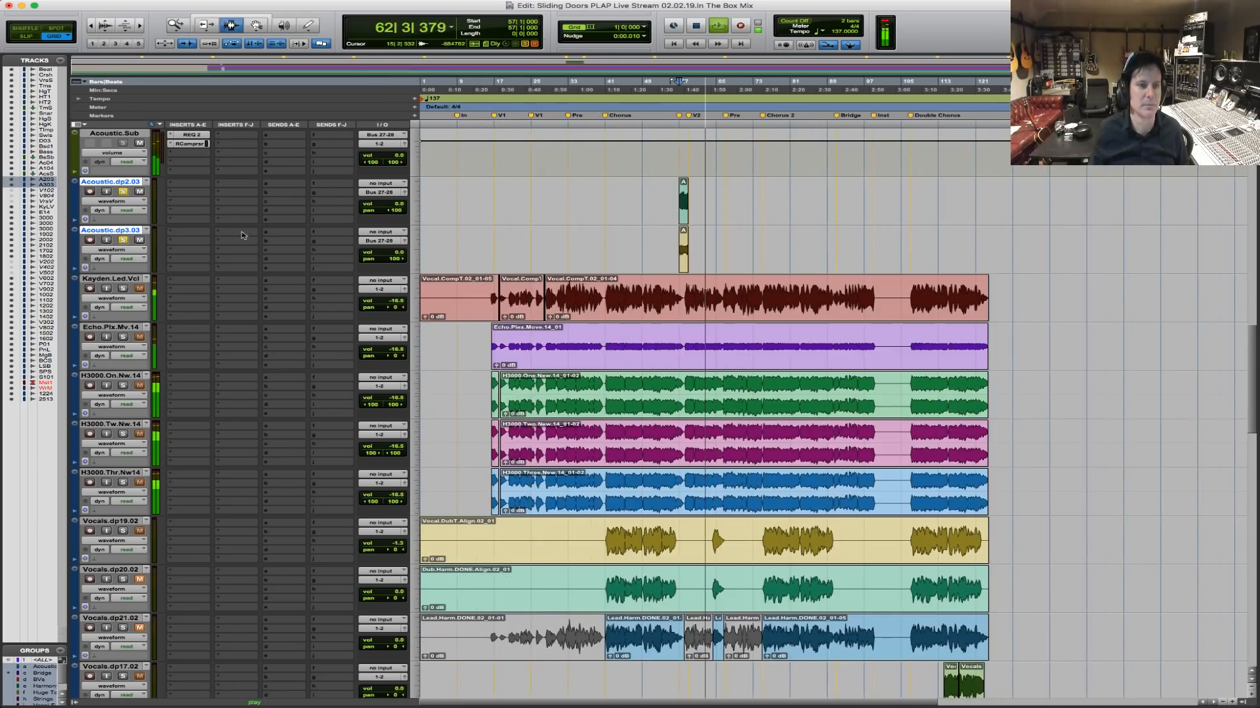
{"action": "left_click", "coordinate": [123, 289]}
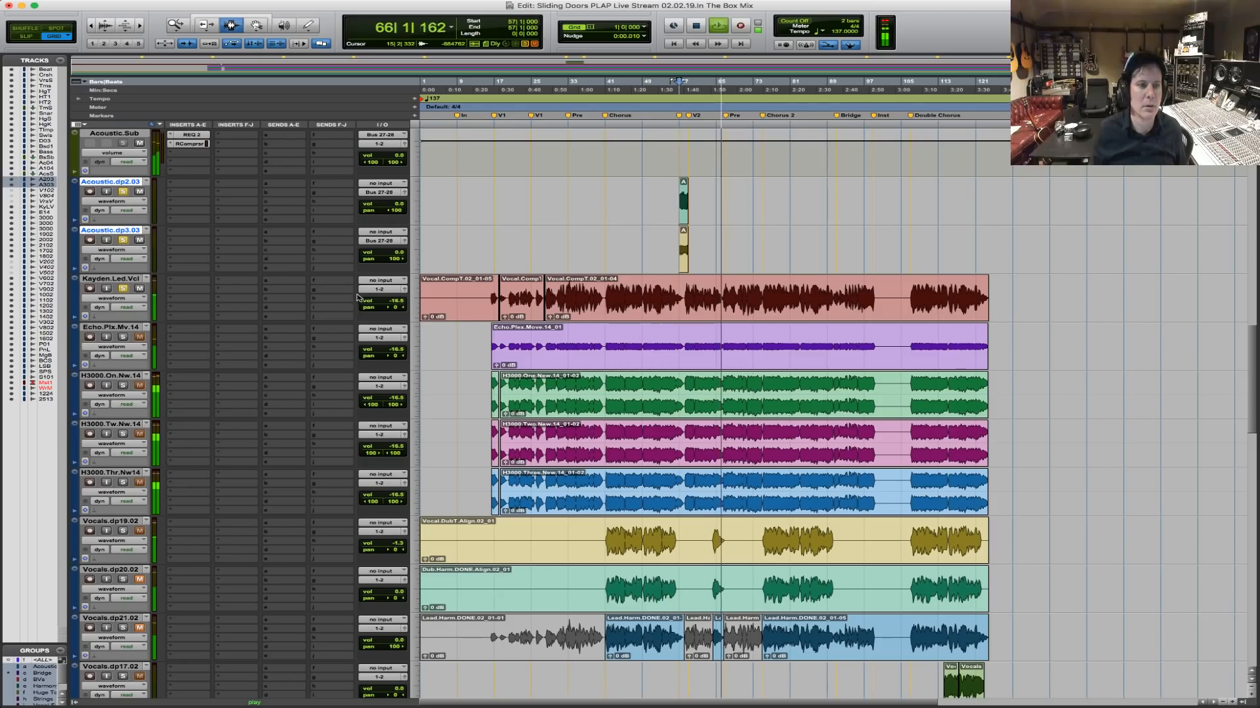
Raise the lead vocal track's volume to +1.2 dB during playback, and stop playback.
{"action": "left_click_drag", "start_coordinate": [392, 306], "coordinate": [388, 290]}
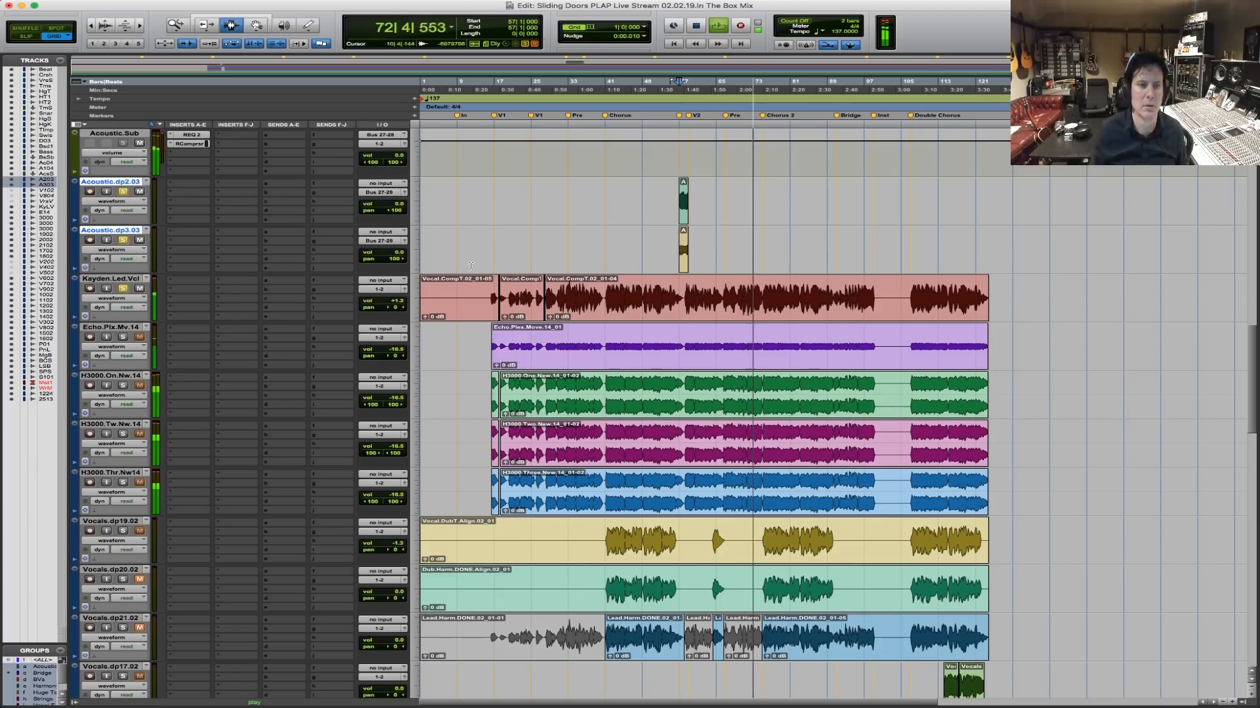
{"action": "key", "text": "space"}
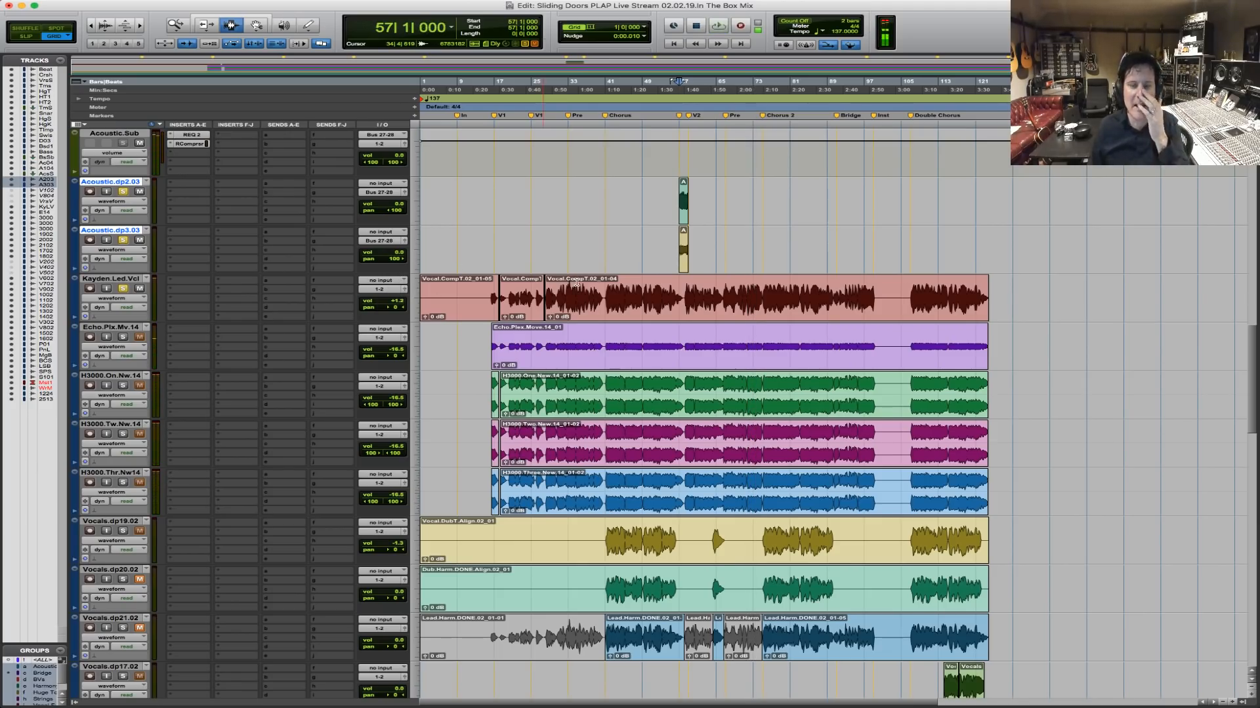
Select the 16-bar chorus from bar 41 on the lead vocal track only, and audition it with the mix.
{"action": "left_click", "coordinate": [606, 291]}
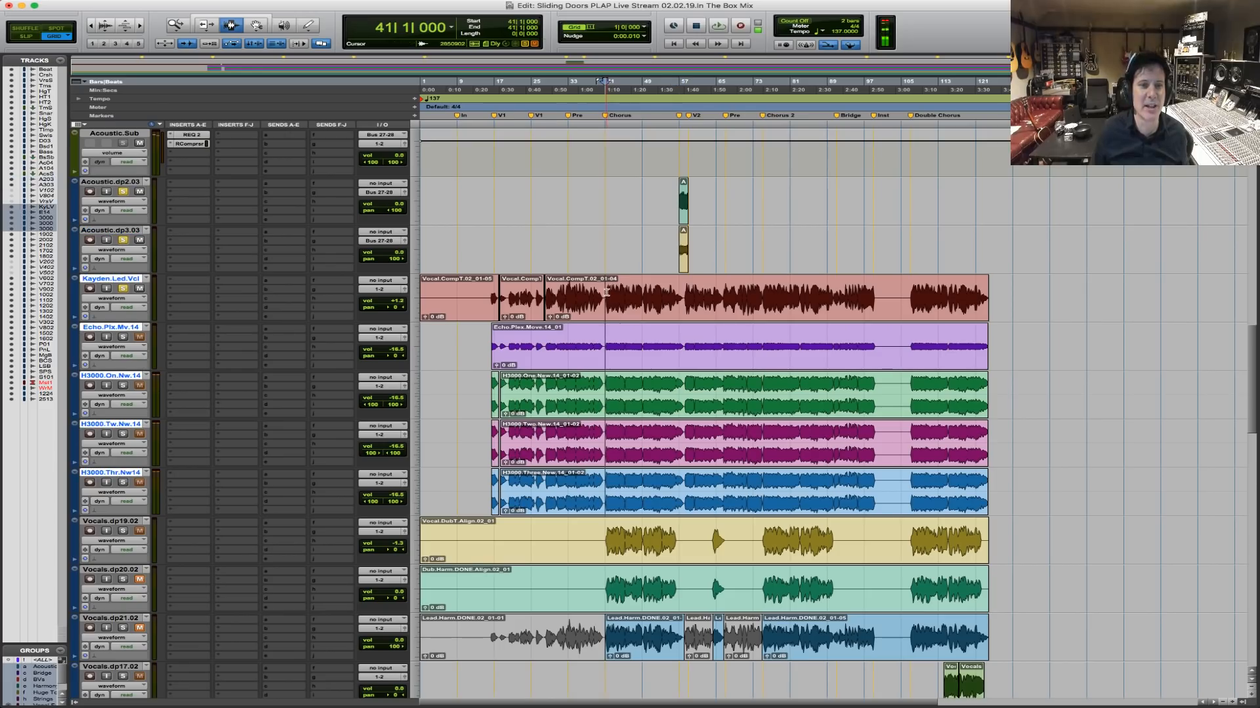
{"action": "left_click_drag", "start_coordinate": [608, 291], "coordinate": [663, 297]}
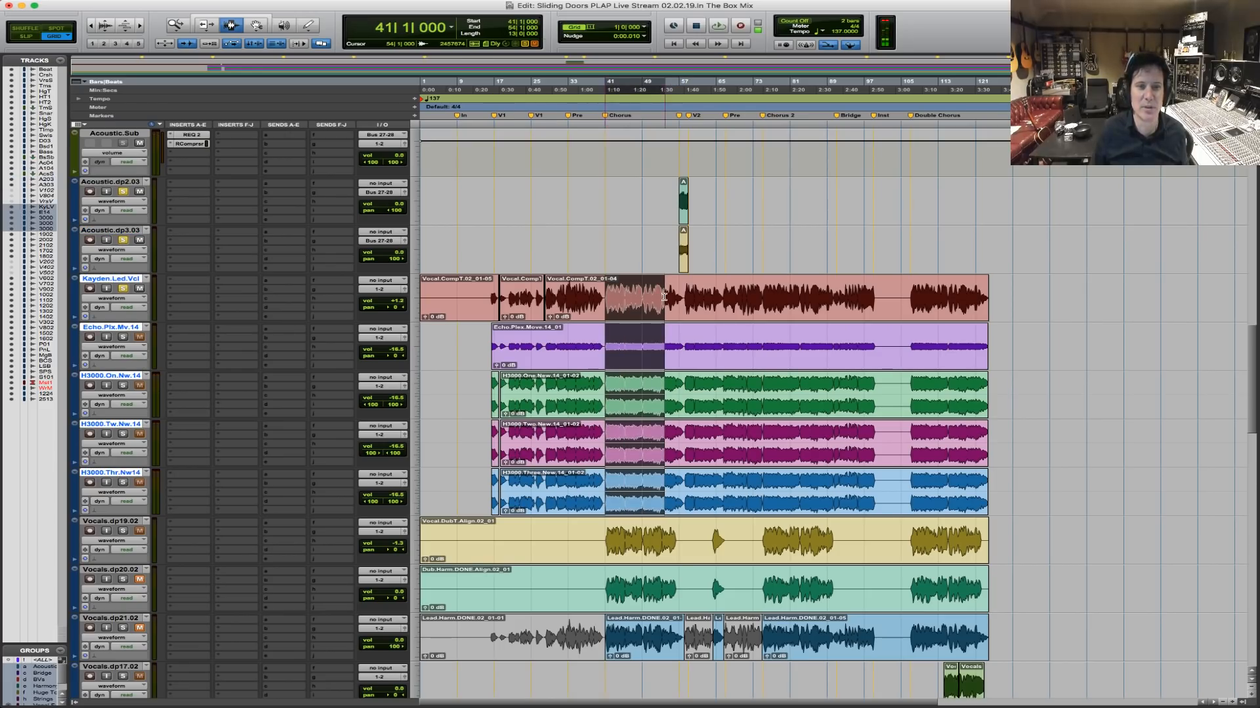
{"action": "left_click", "coordinate": [618, 294]}
{"action": "left_click_drag", "start_coordinate": [605, 284], "coordinate": [672, 287]}
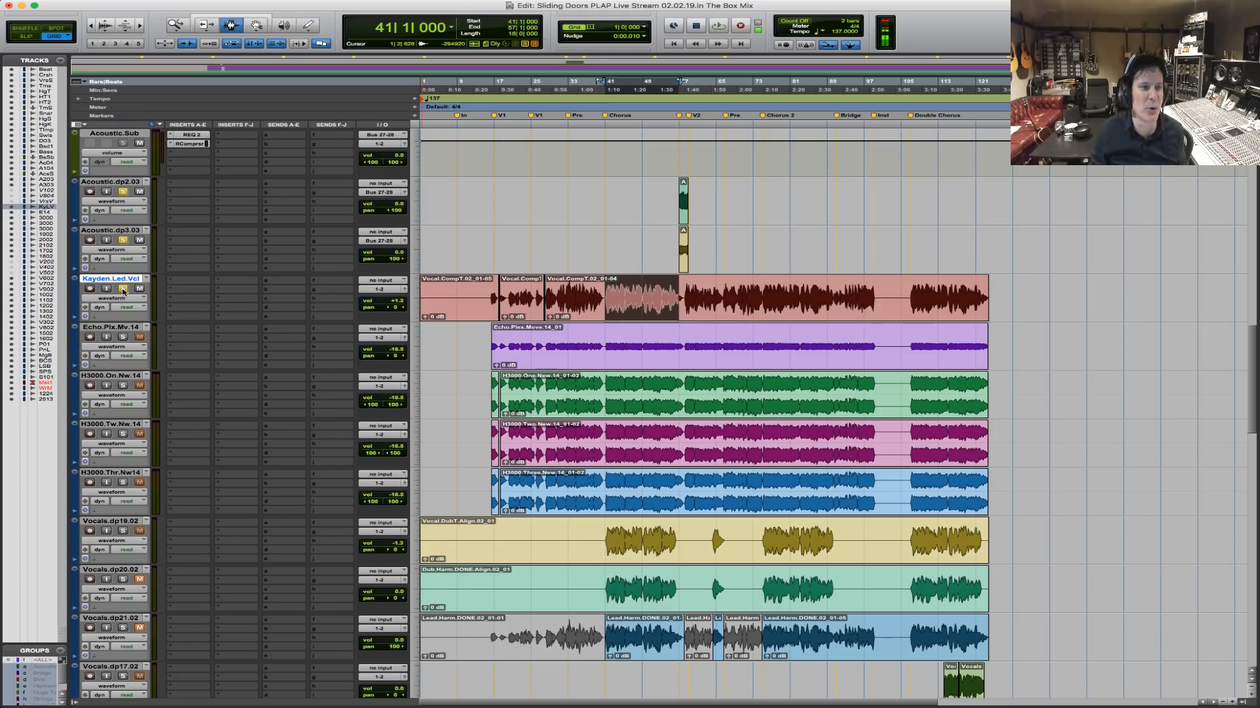
{"action": "key", "text": "space"}
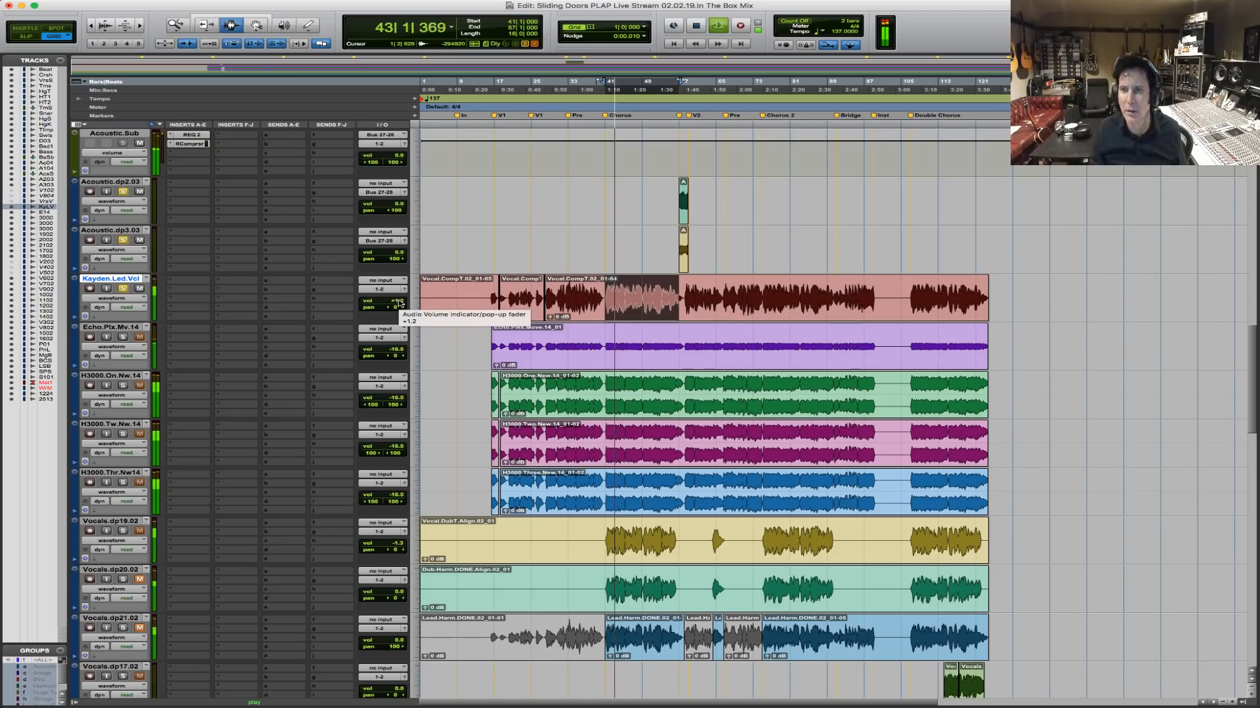
{"action": "key", "text": "space"}
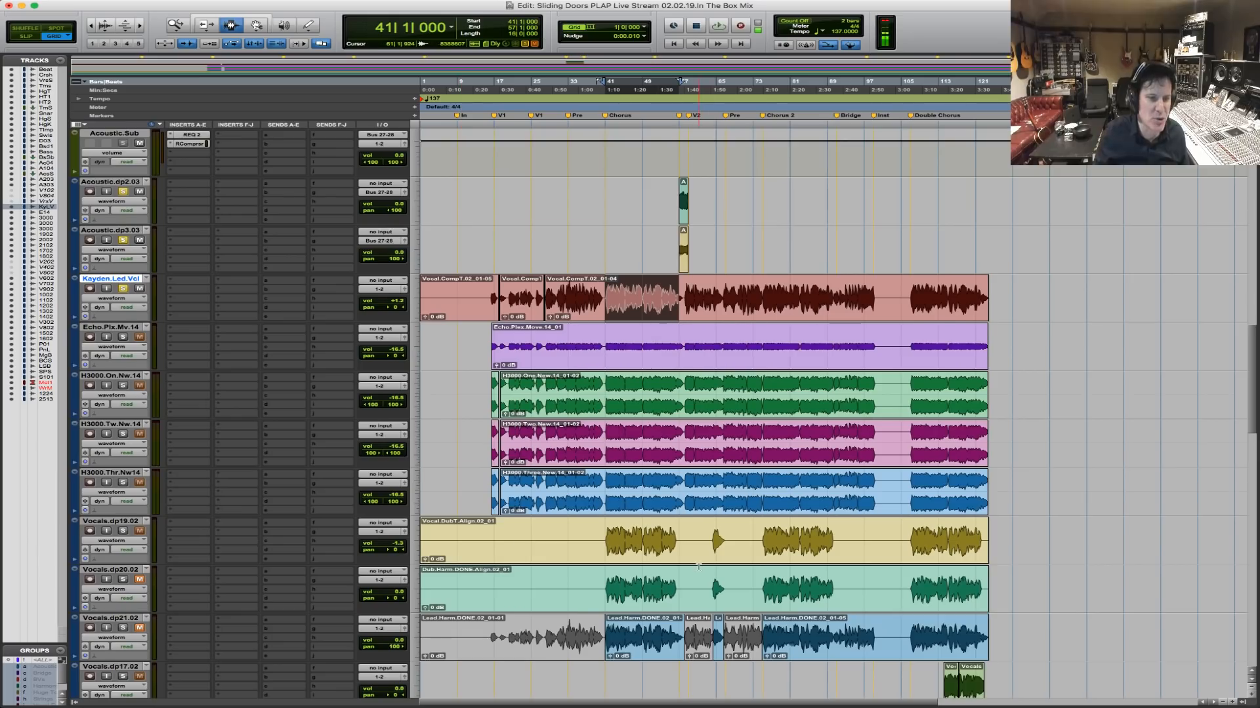
Solo the Vocals.dp19.02 track, play the chorus with it and the lead vocal, and stop playback.
{"action": "scroll", "coordinate": [396, 479], "scroll_direction": "down", "scroll_amount": 3}
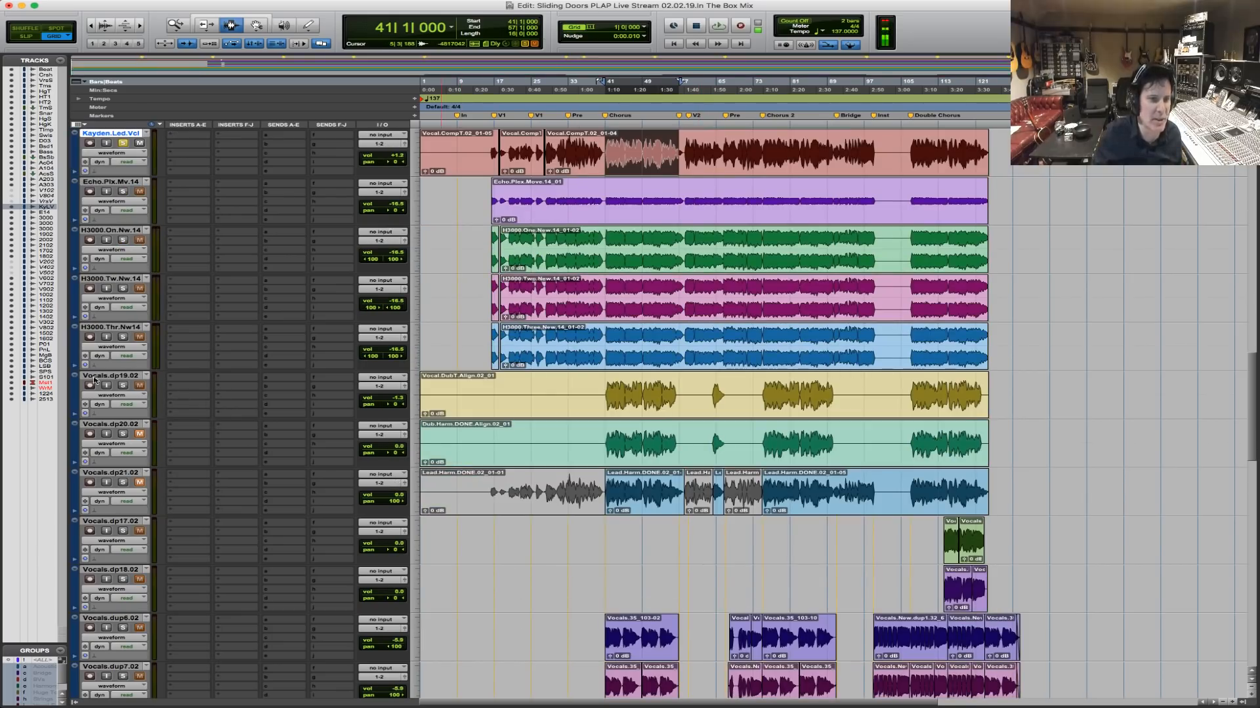
{"action": "key", "text": "space"}
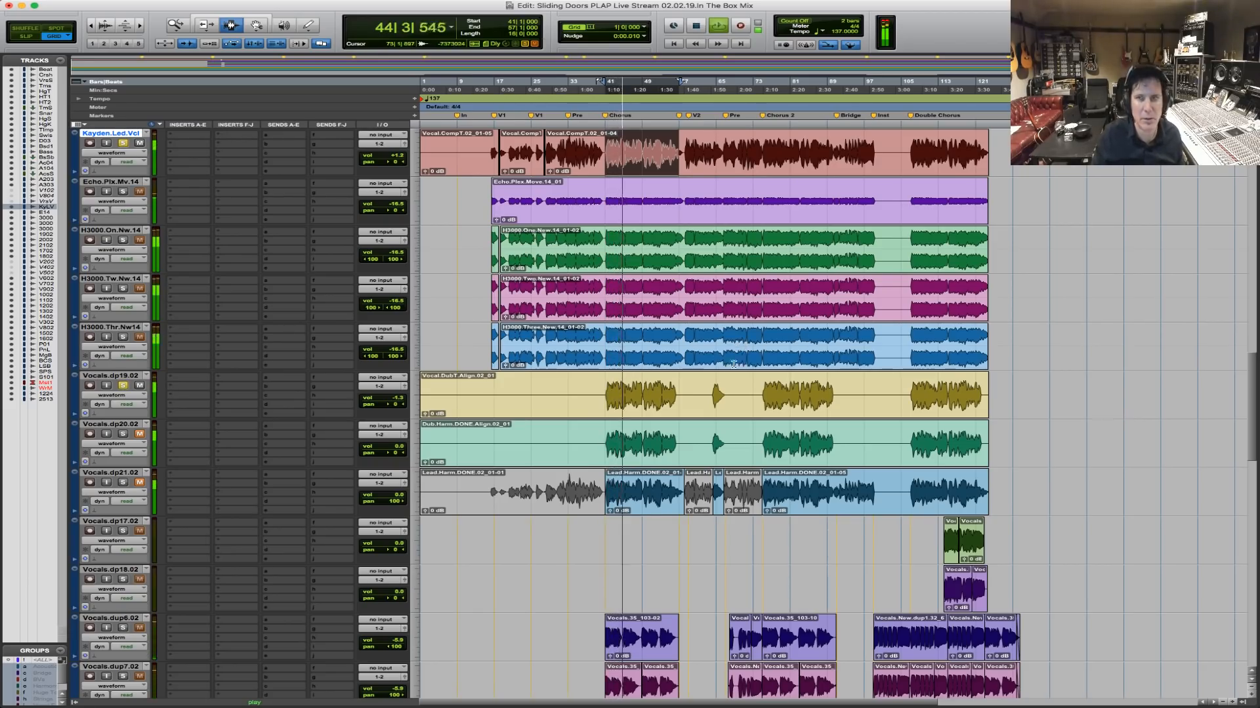
{"action": "scroll", "coordinate": [672, 354], "scroll_direction": "up", "scroll_amount": 3}
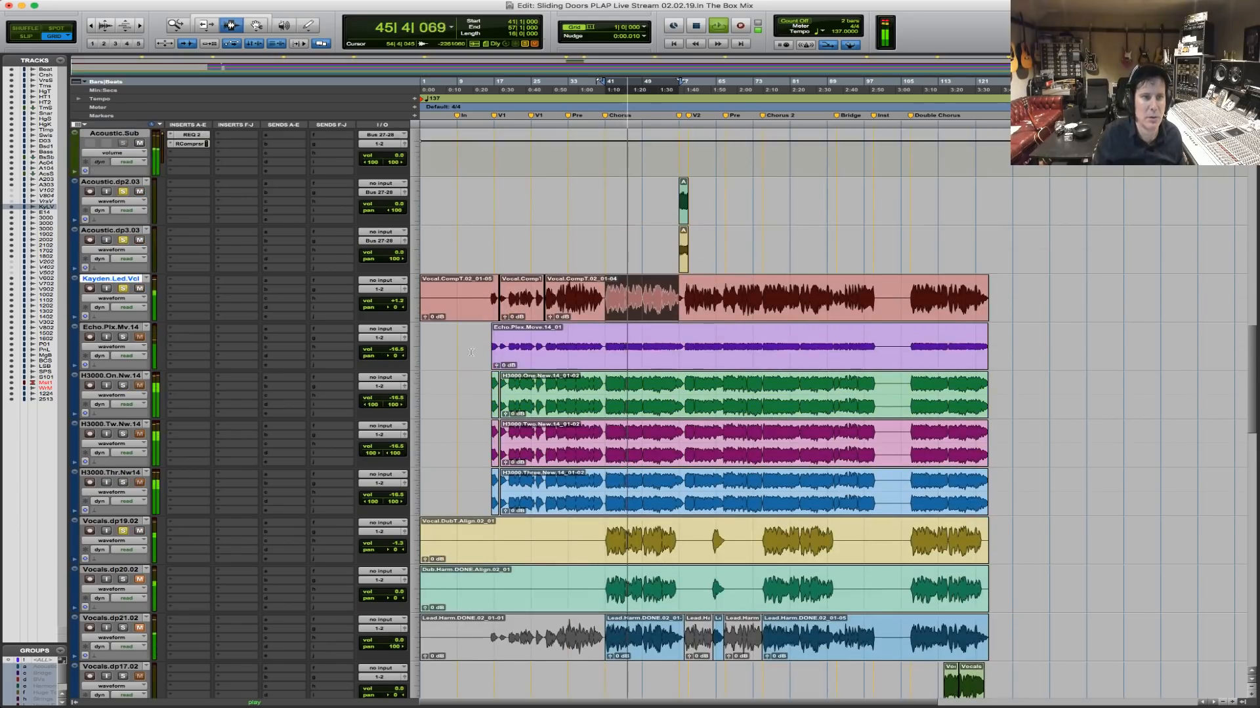
{"action": "key", "text": "space"}
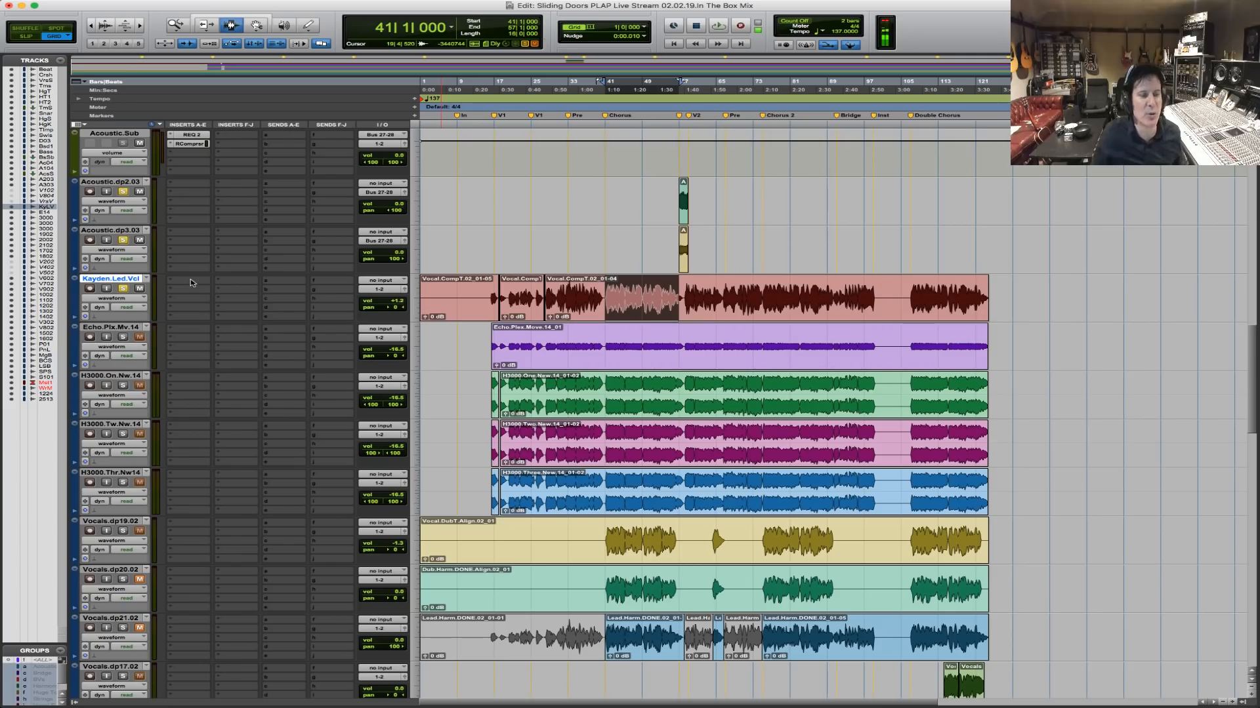
Insert the REQ 2 (mono) equalizer on the lead vocal track and set a low cut at 104 Hz.
{"action": "left_click", "coordinate": [192, 283]}
{"action": "mouse_move", "coordinate": [223, 300]}
{"action": "mouse_move", "coordinate": [315, 303]}
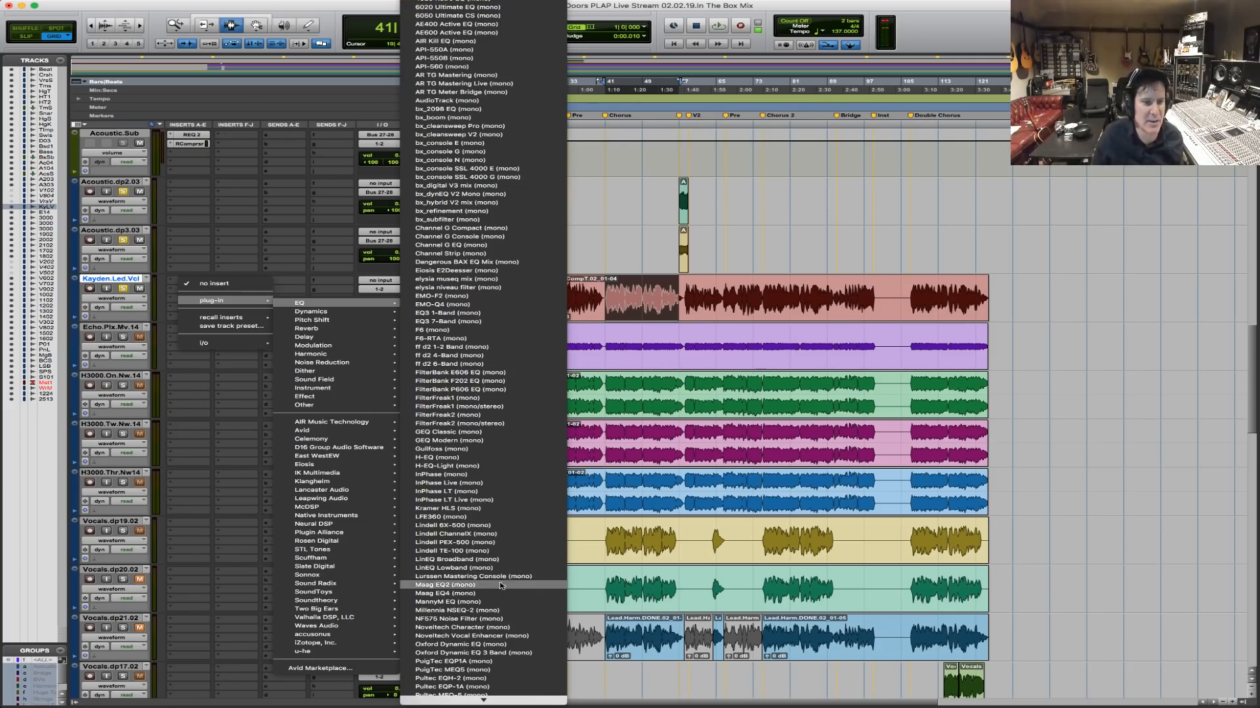
{"action": "scroll", "coordinate": [479, 669], "scroll_direction": "down", "scroll_amount": 5}
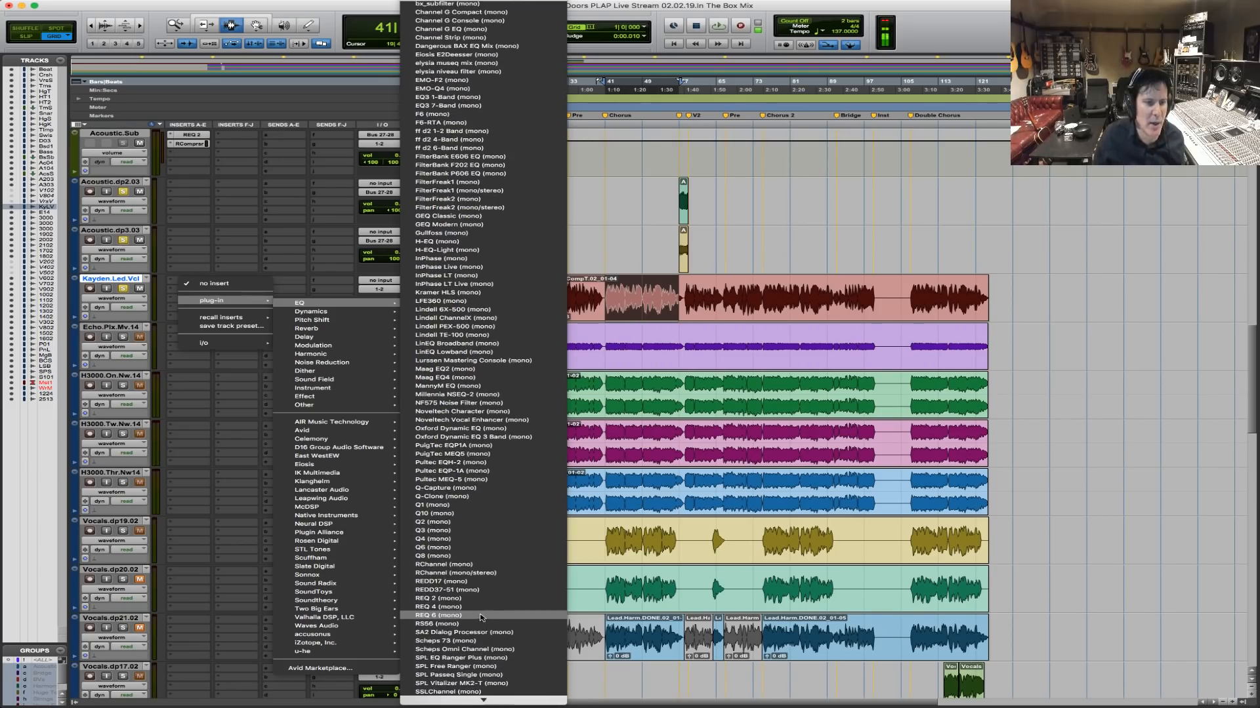
{"action": "left_click", "coordinate": [443, 599]}
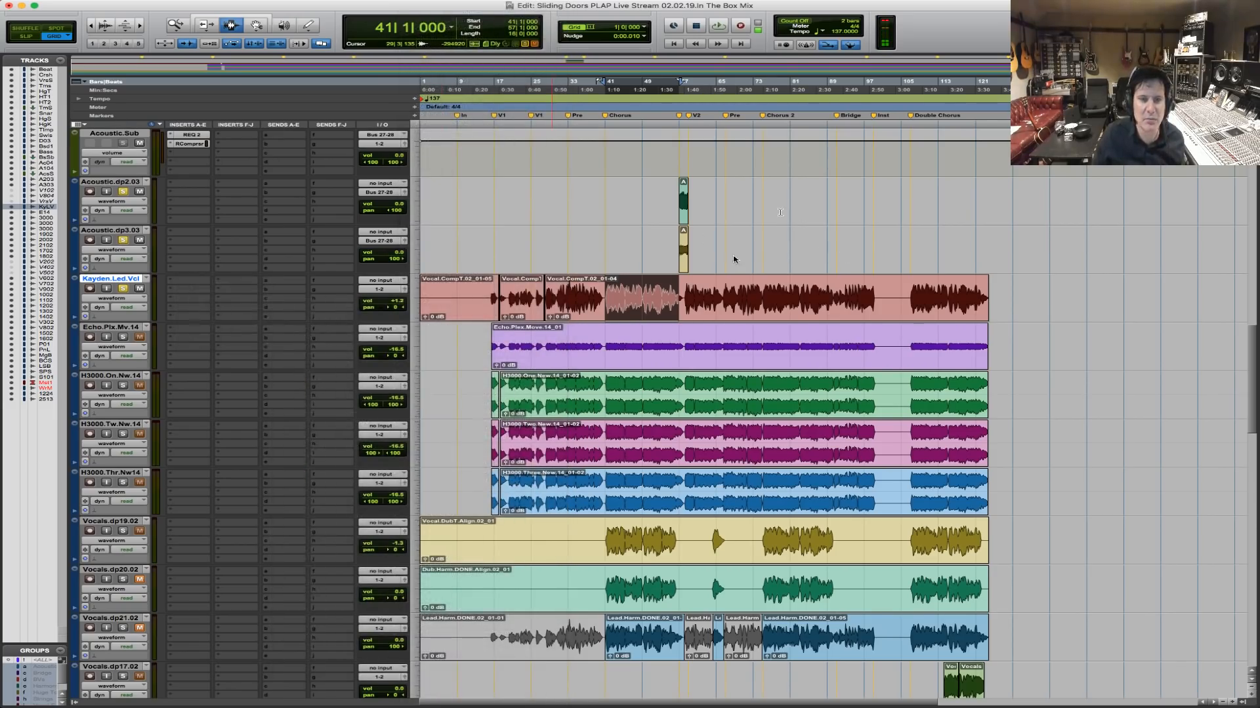
{"action": "left_click_drag", "start_coordinate": [652, 184], "coordinate": [651, 179]}
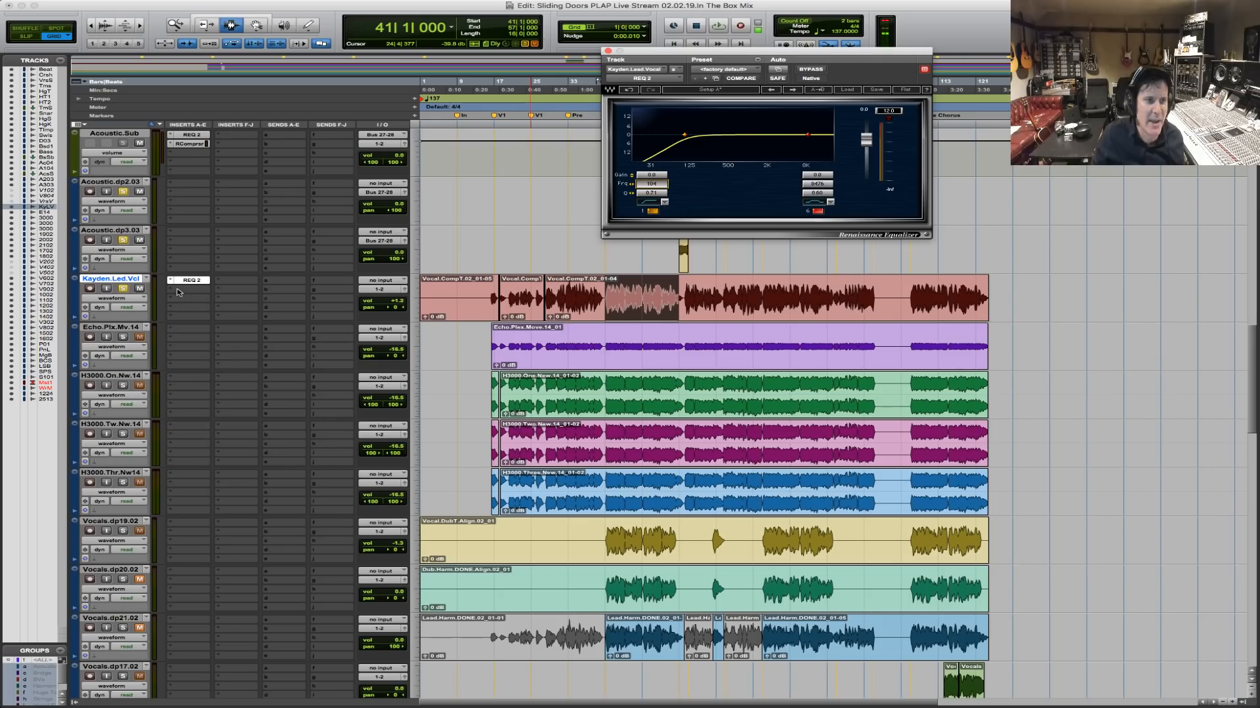
Insert the mono DeEsser after the lead vocal's equalizer and lower its threshold while the chorus plays.
{"action": "left_click", "coordinate": [180, 290]}
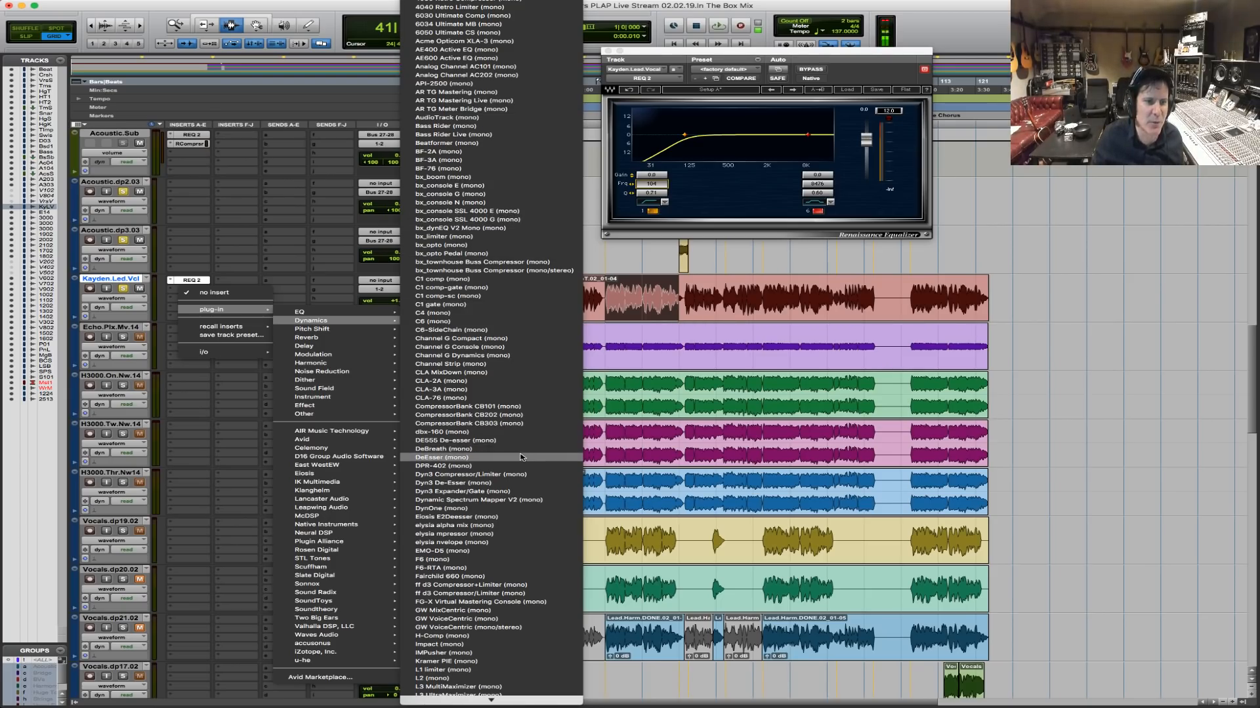
{"action": "left_click", "coordinate": [518, 458]}
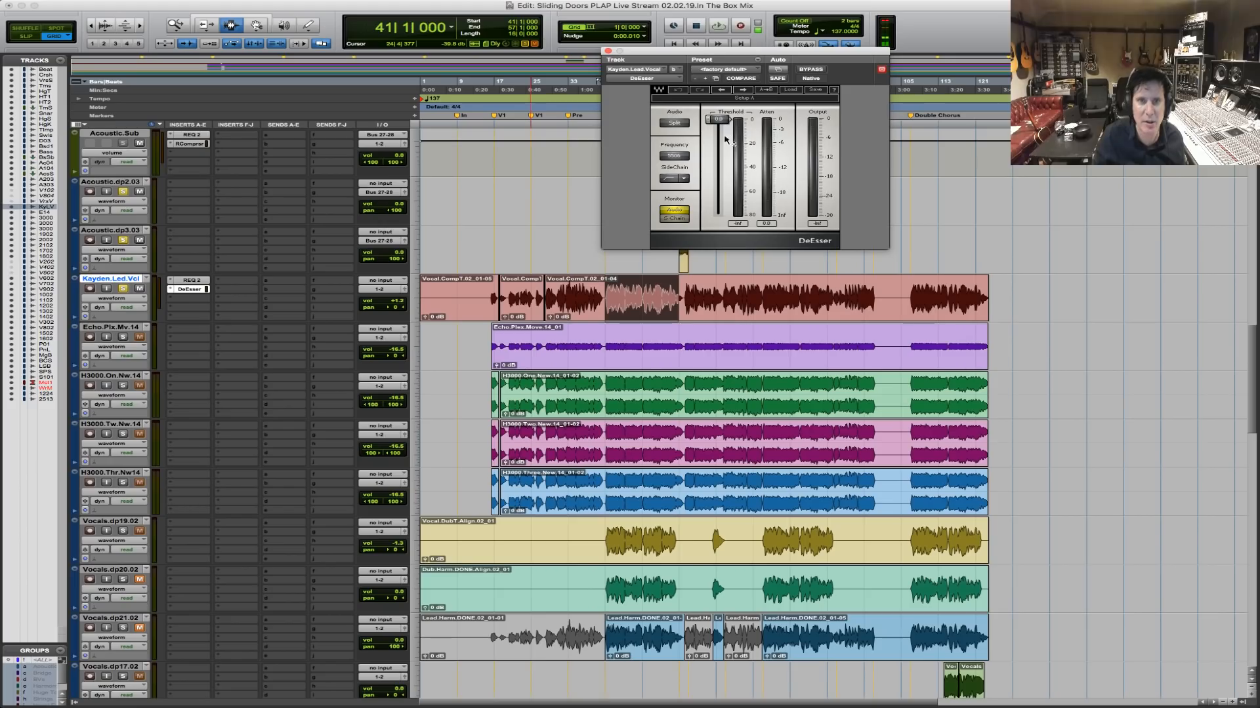
{"action": "key", "text": "space"}
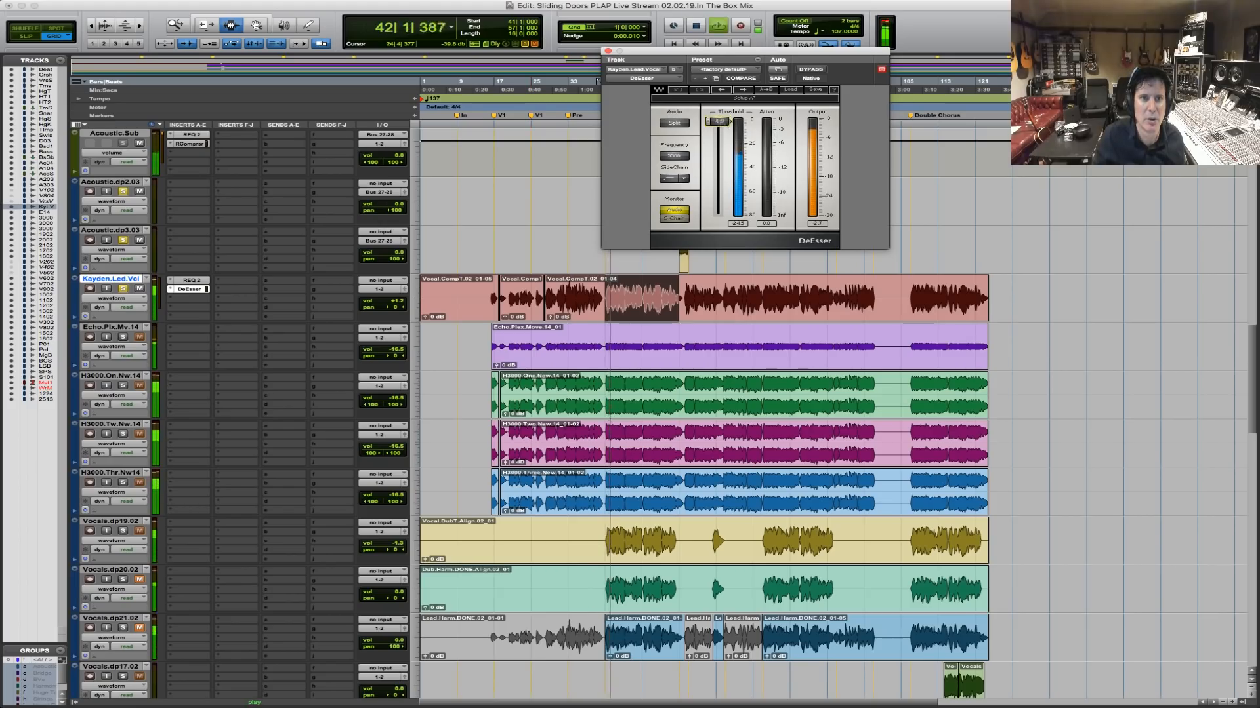
{"action": "left_click_drag", "start_coordinate": [719, 121], "coordinate": [719, 150]}
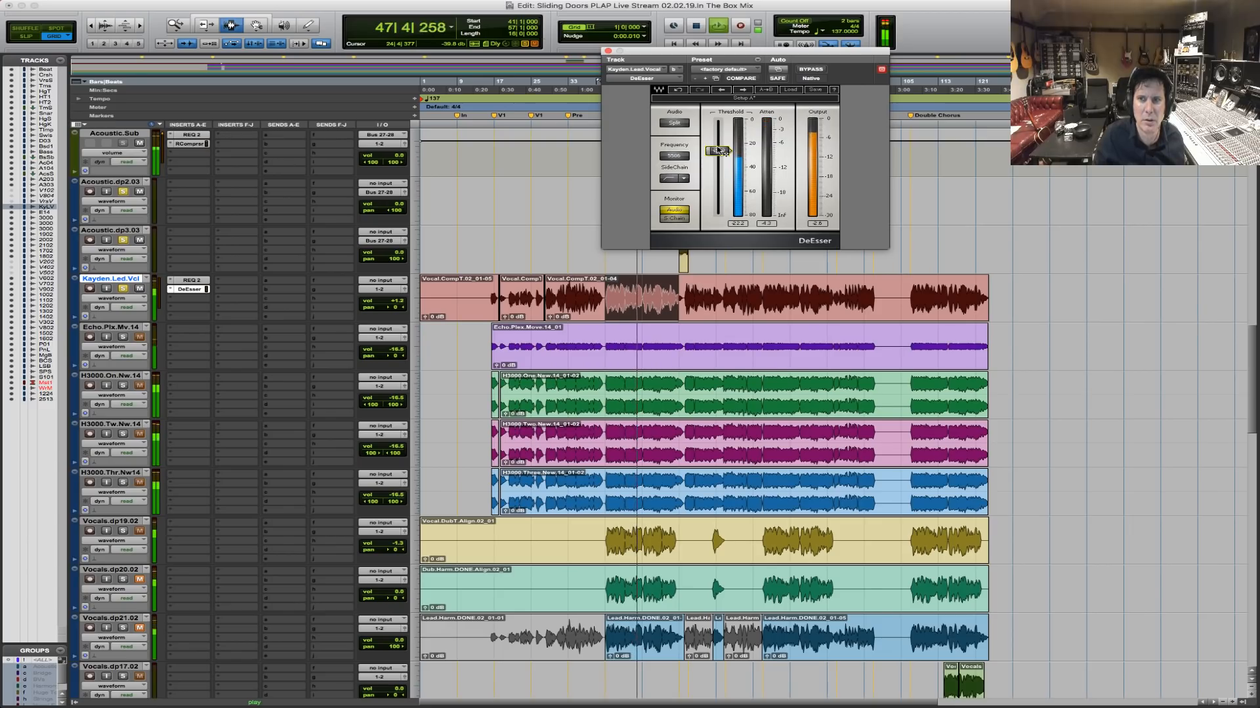
{"action": "key", "text": "space"}
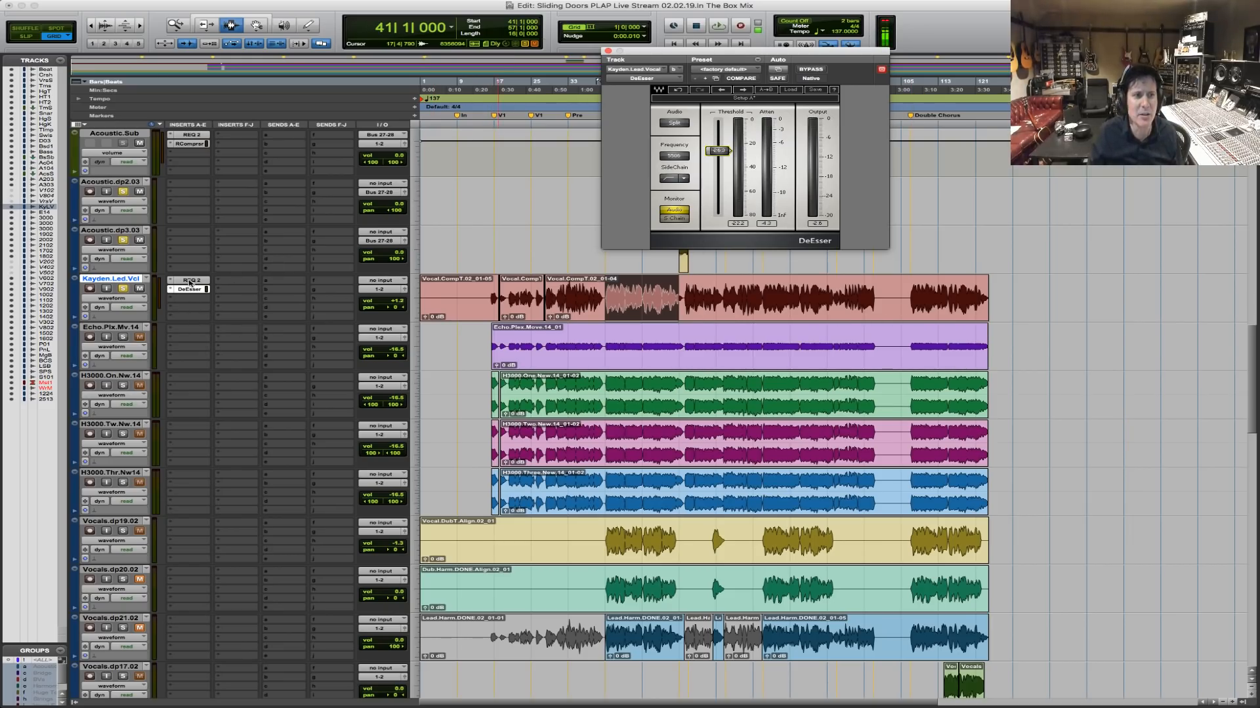
Check the lead vocal's REQ 2 and DeEsser settings, and insert the RVox compressor after them.
{"action": "left_click", "coordinate": [190, 281]}
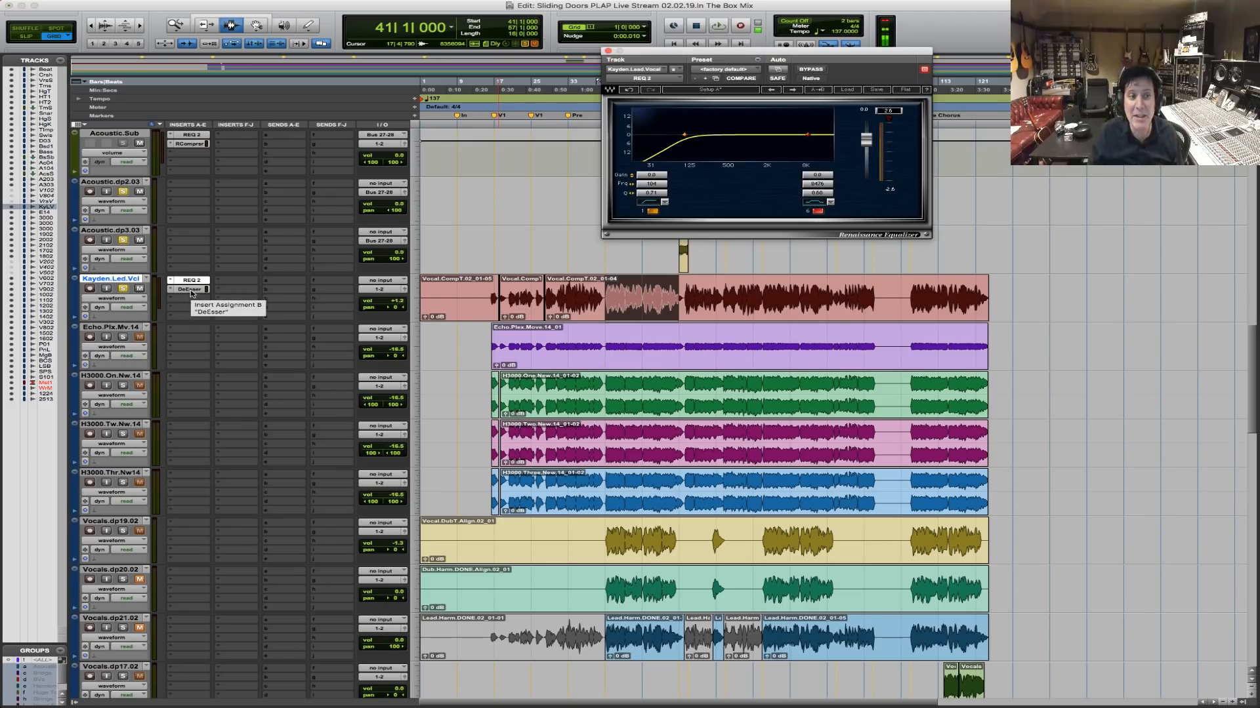
{"action": "left_click", "coordinate": [189, 290]}
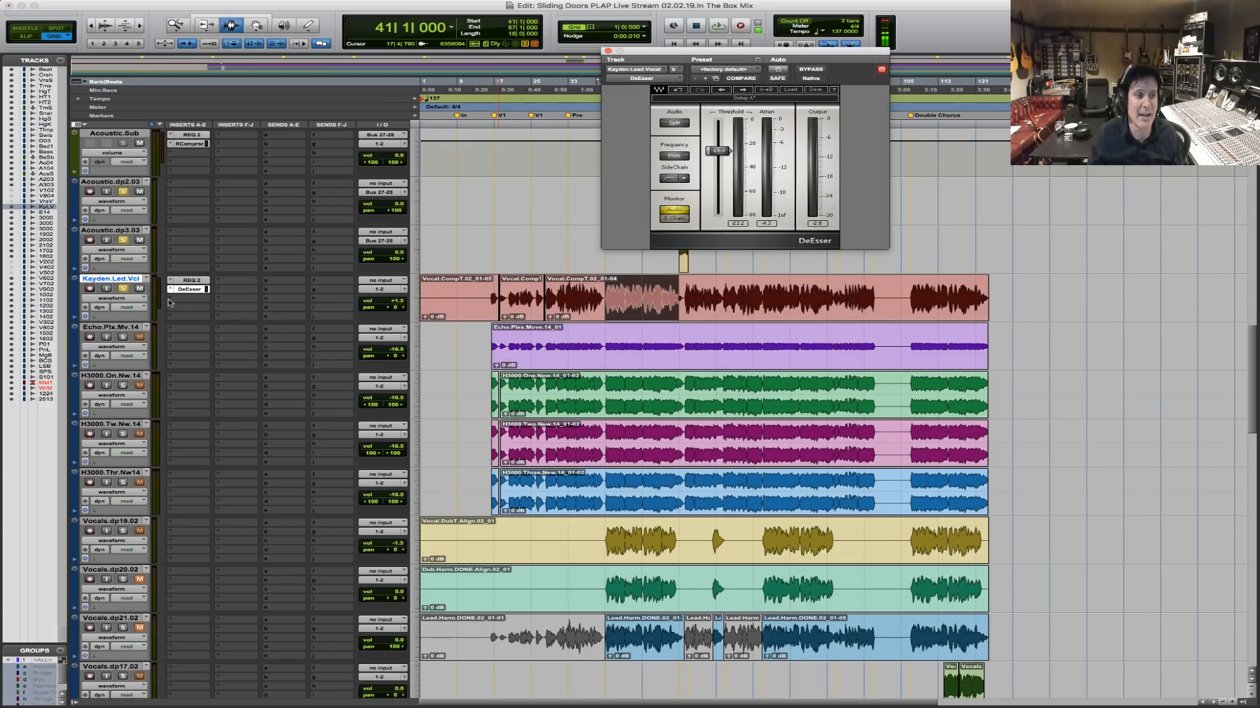
{"action": "left_click", "coordinate": [172, 299]}
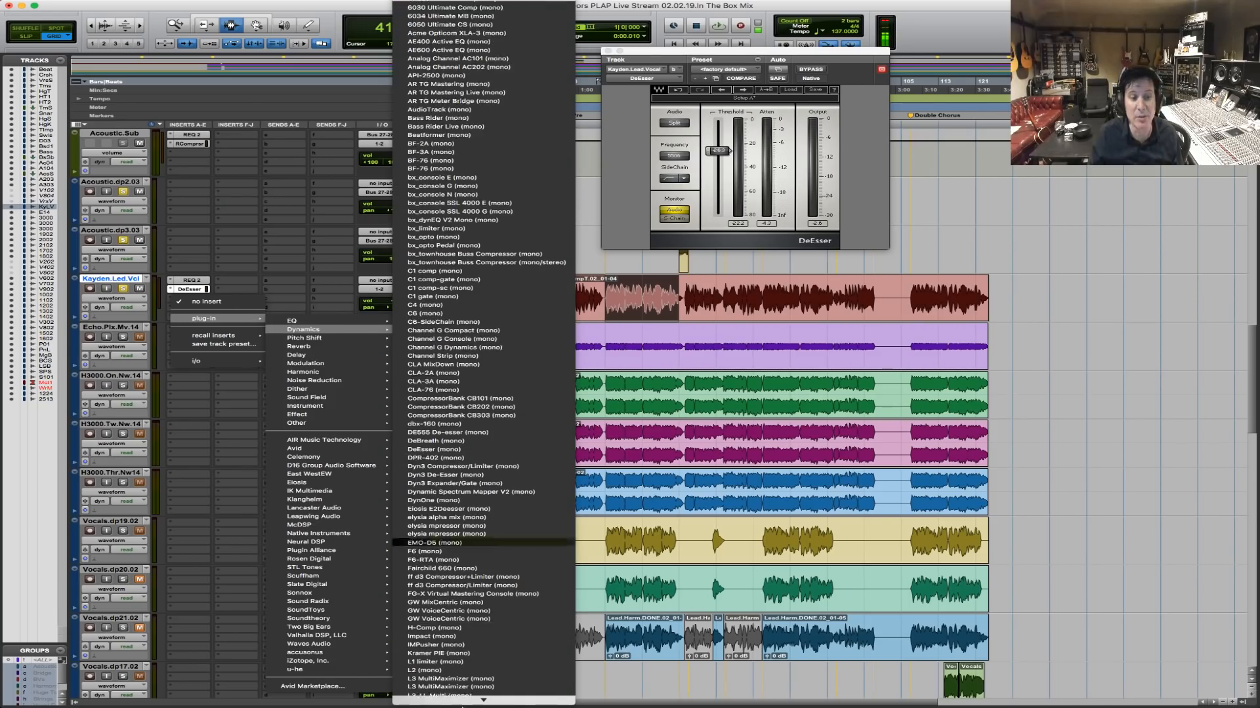
{"action": "mouse_move", "coordinate": [461, 702]}
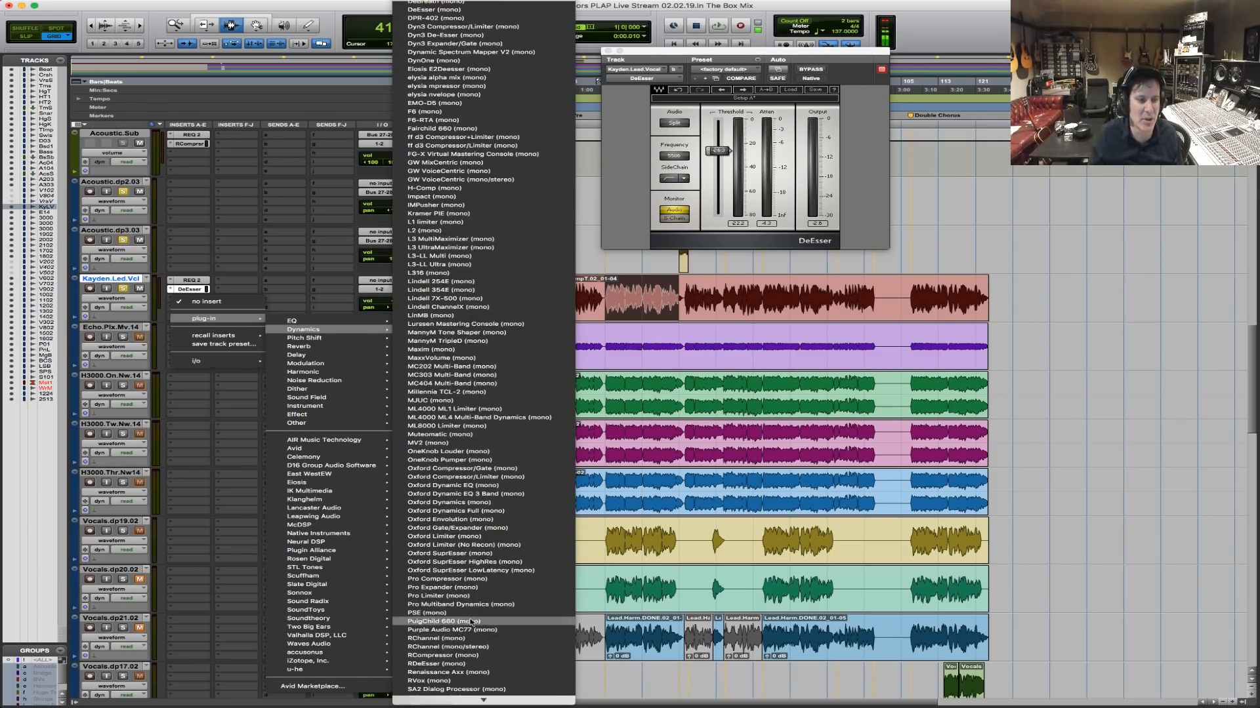
{"action": "left_click", "coordinate": [589, 359]}
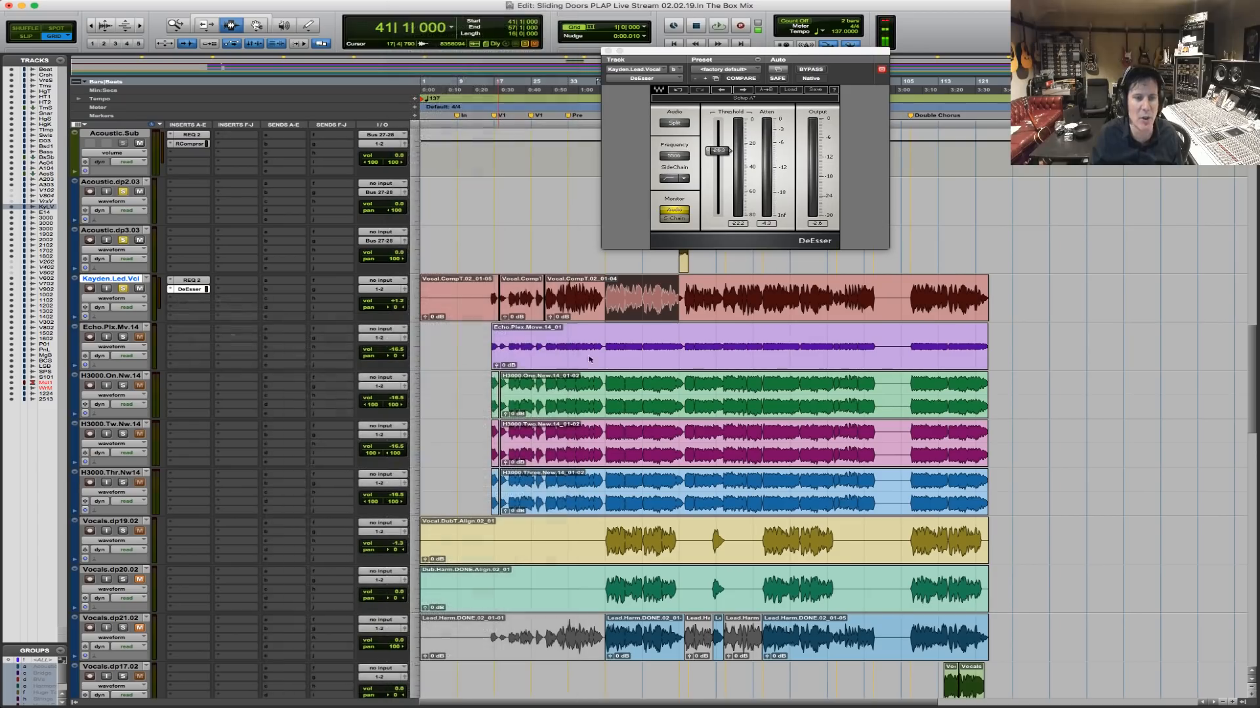
Lower the RVox Comp setting on the lead vocal while the chorus plays, and replay the chorus to check it.
{"action": "key", "text": "space"}
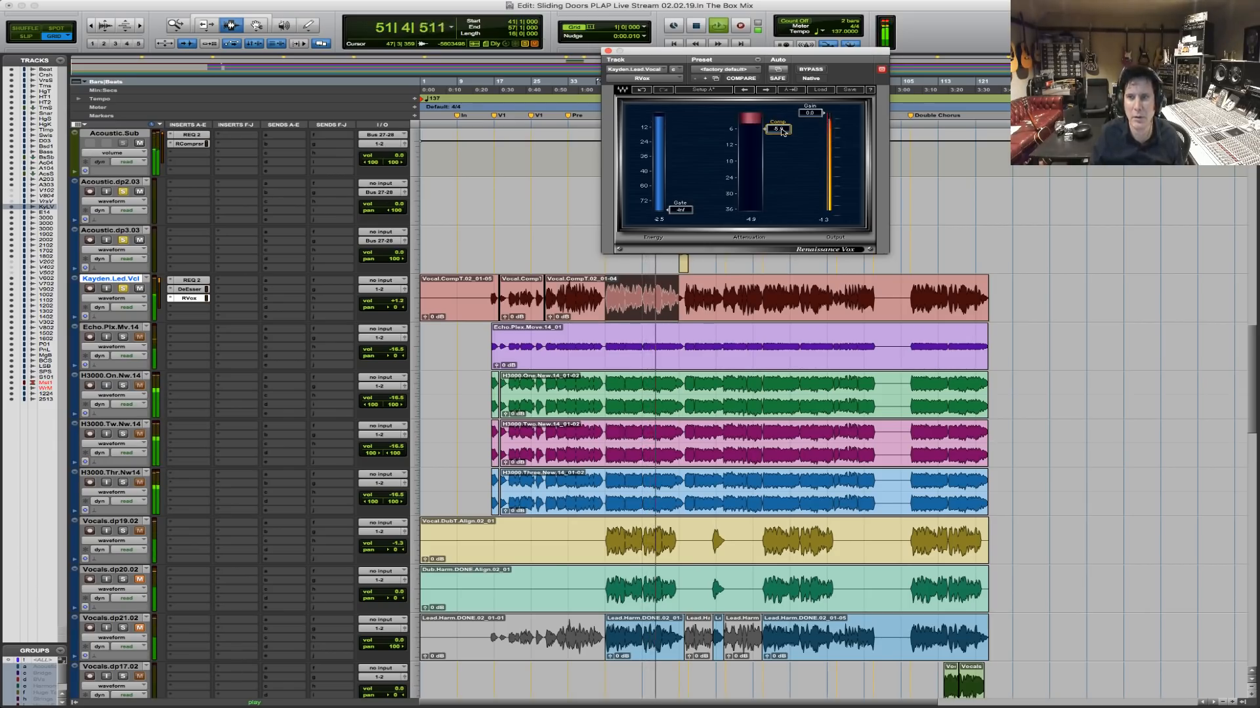
{"action": "key", "text": "space"}
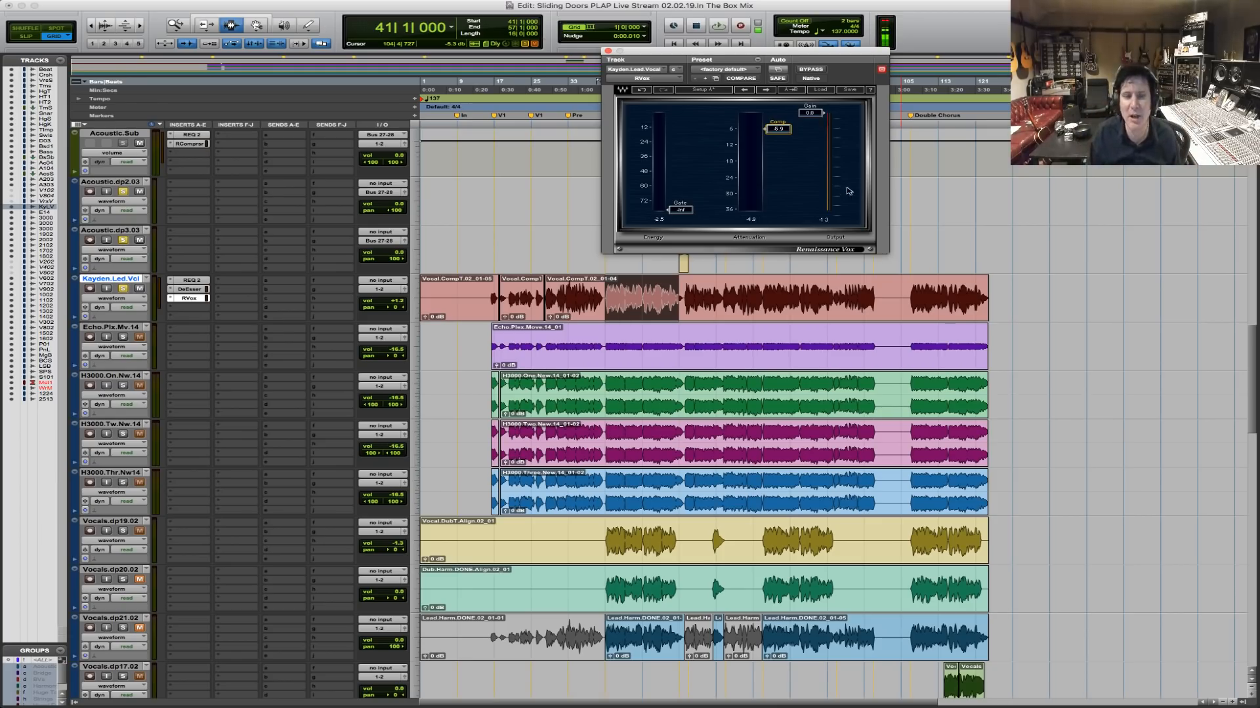
{"action": "key", "text": "space"}
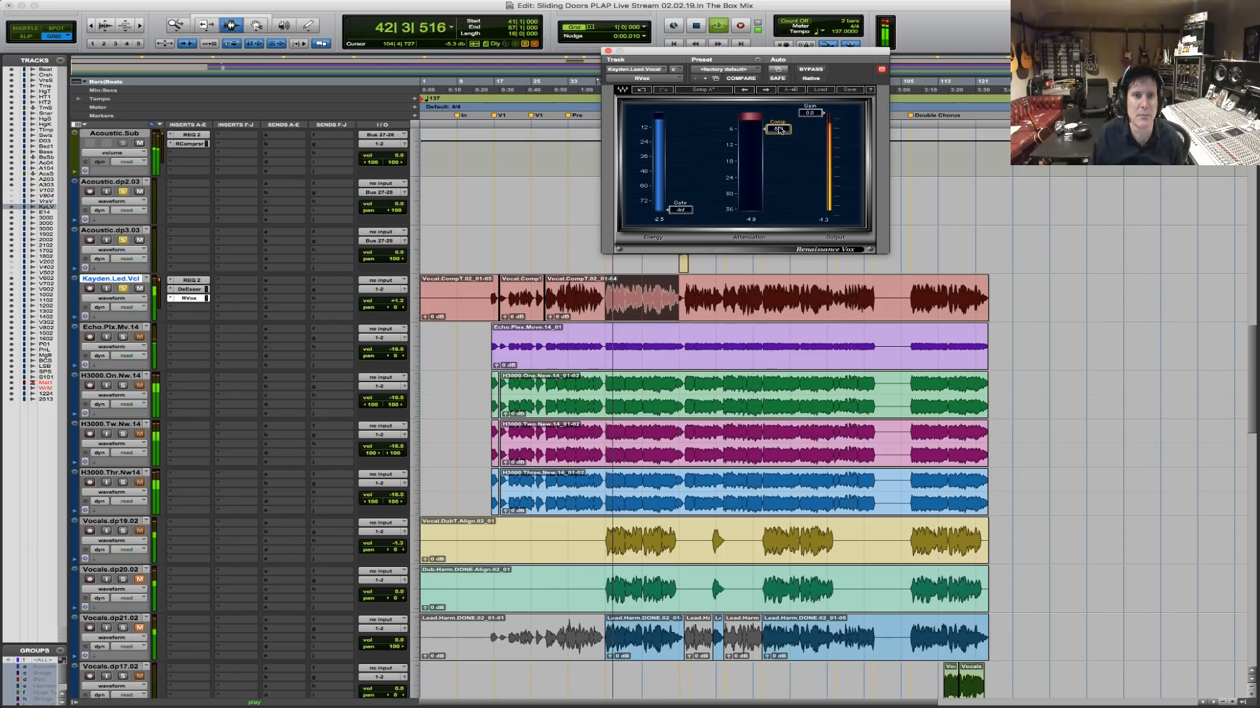
{"action": "key", "text": "space"}
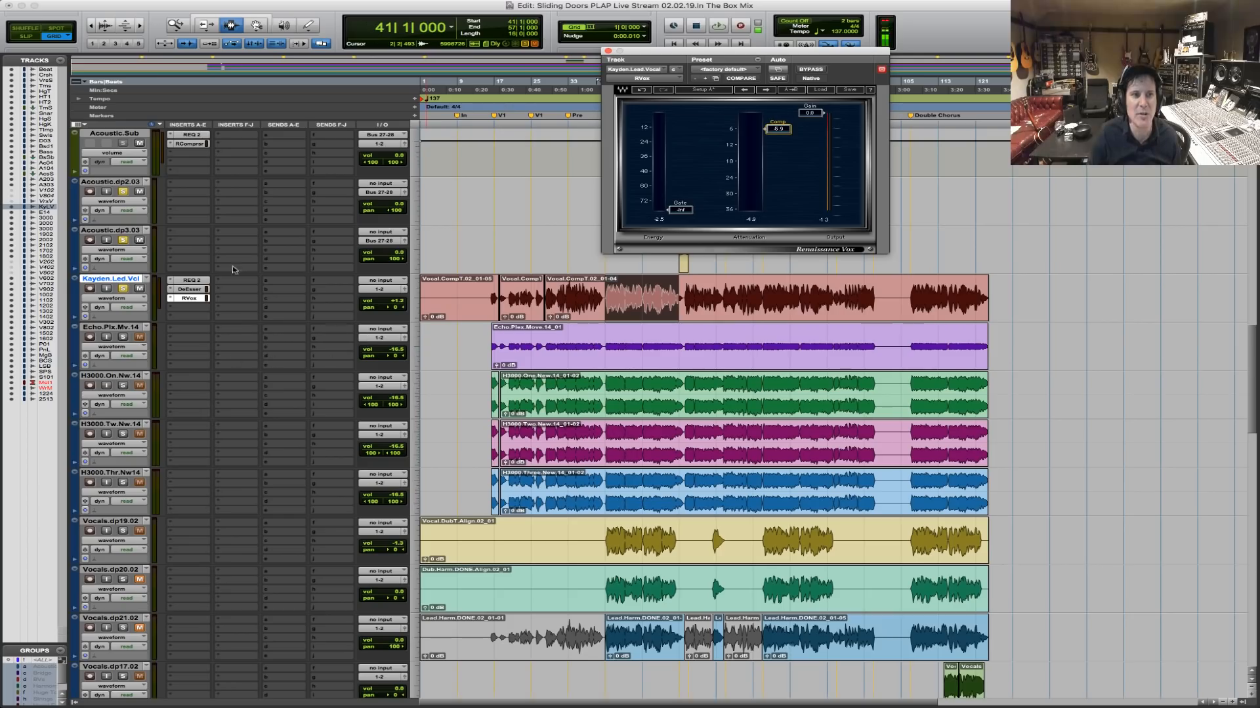
Examine the REQ 2, DeEsser and RVox plug-ins in order on the lead vocal track.
{"action": "left_click", "coordinate": [191, 282]}
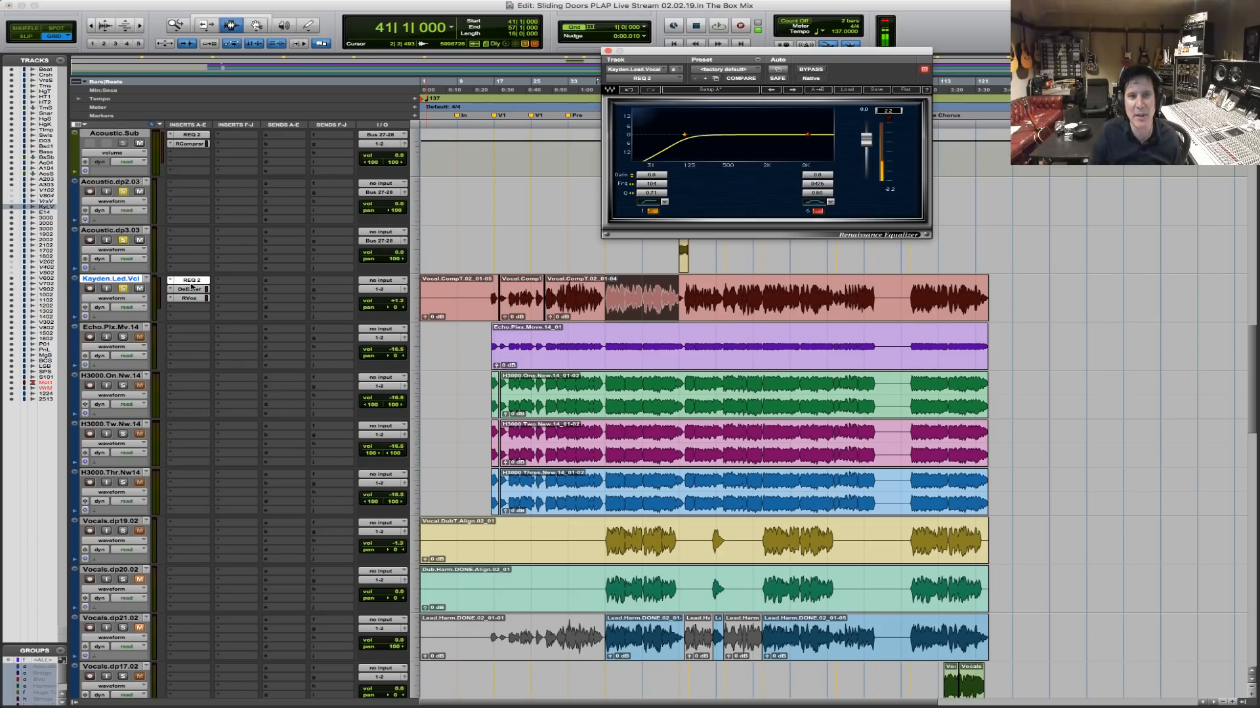
{"action": "left_click", "coordinate": [193, 291]}
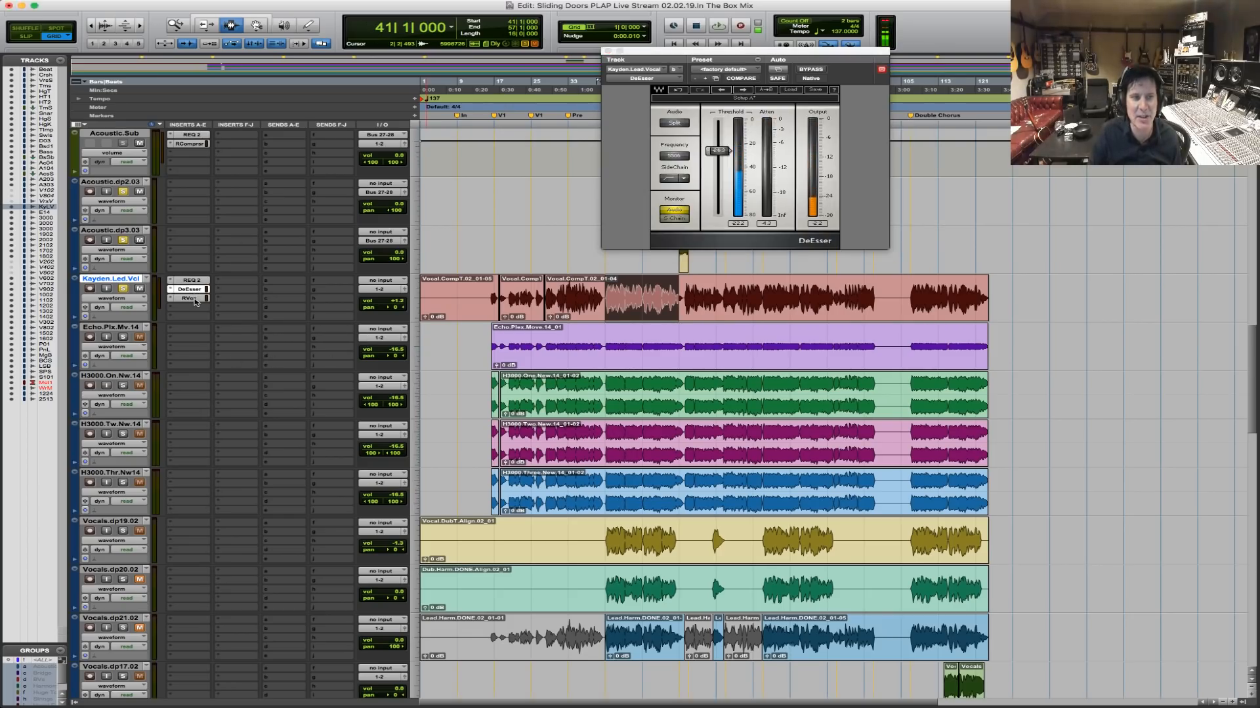
{"action": "left_click", "coordinate": [195, 299]}
Replay the chorus from bar 41 to judge the processed lead vocal in the mix.
{"action": "key", "text": "space"}
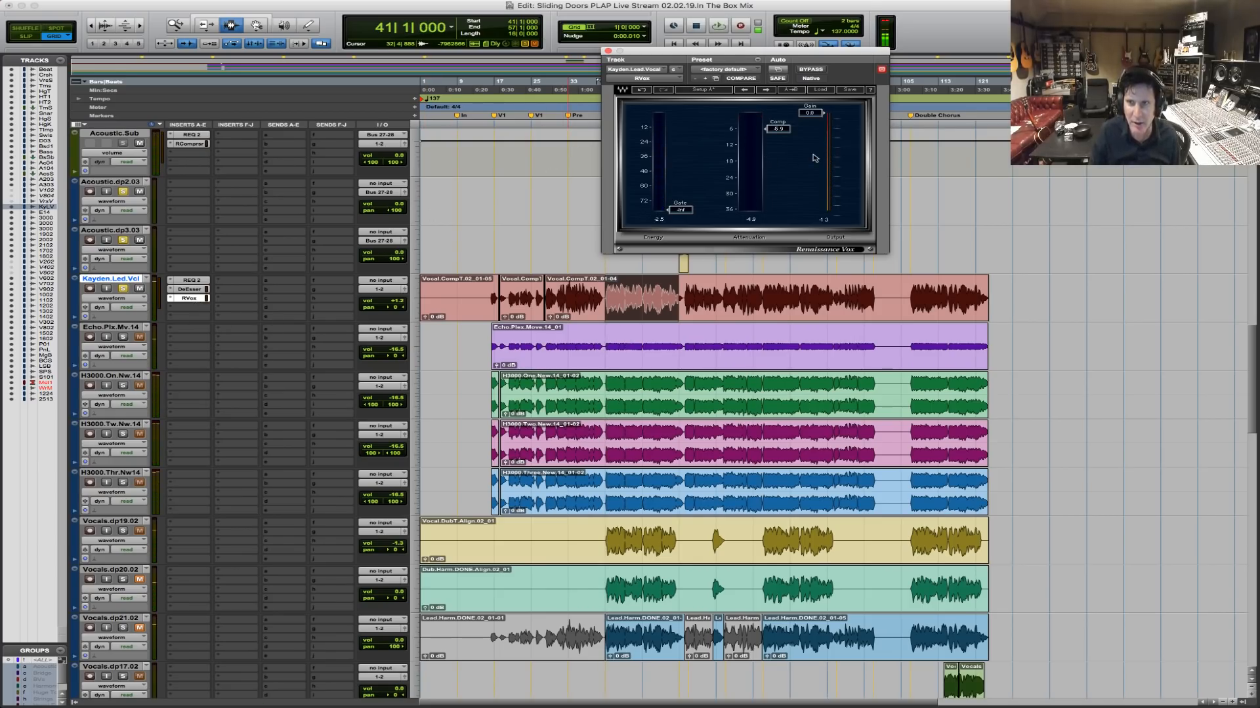
{"action": "key", "text": "space"}
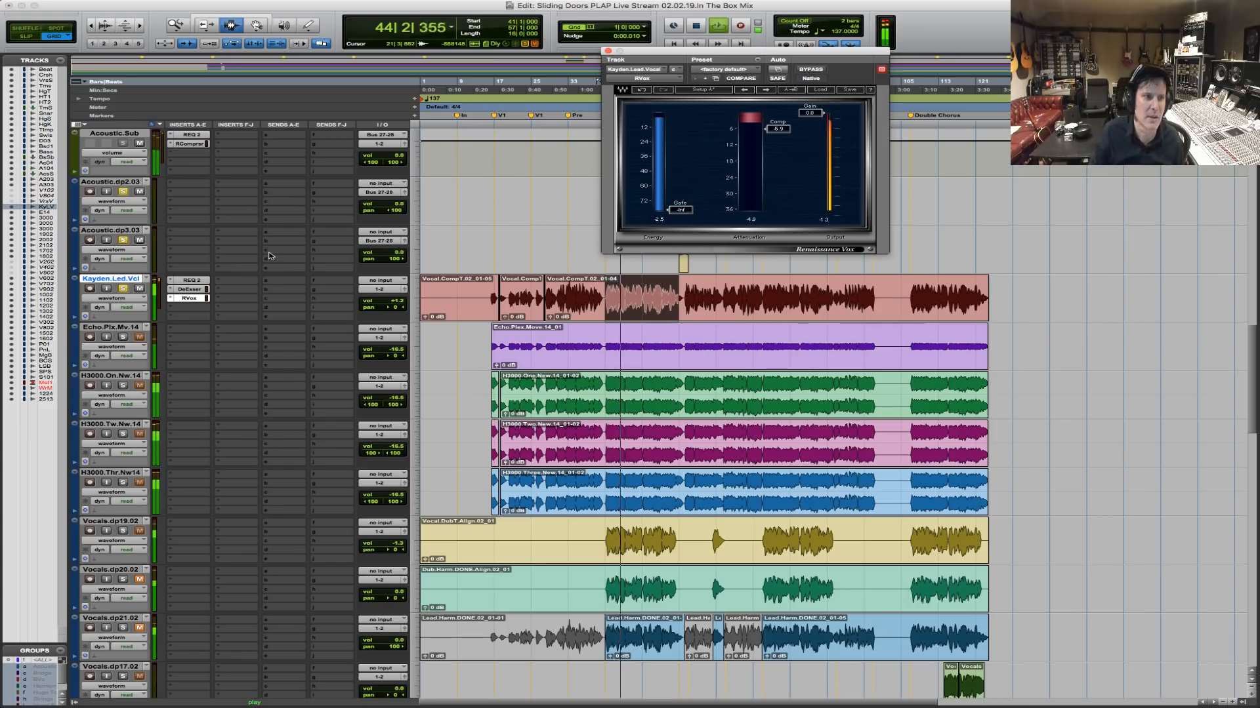
{"action": "key", "text": "space"}
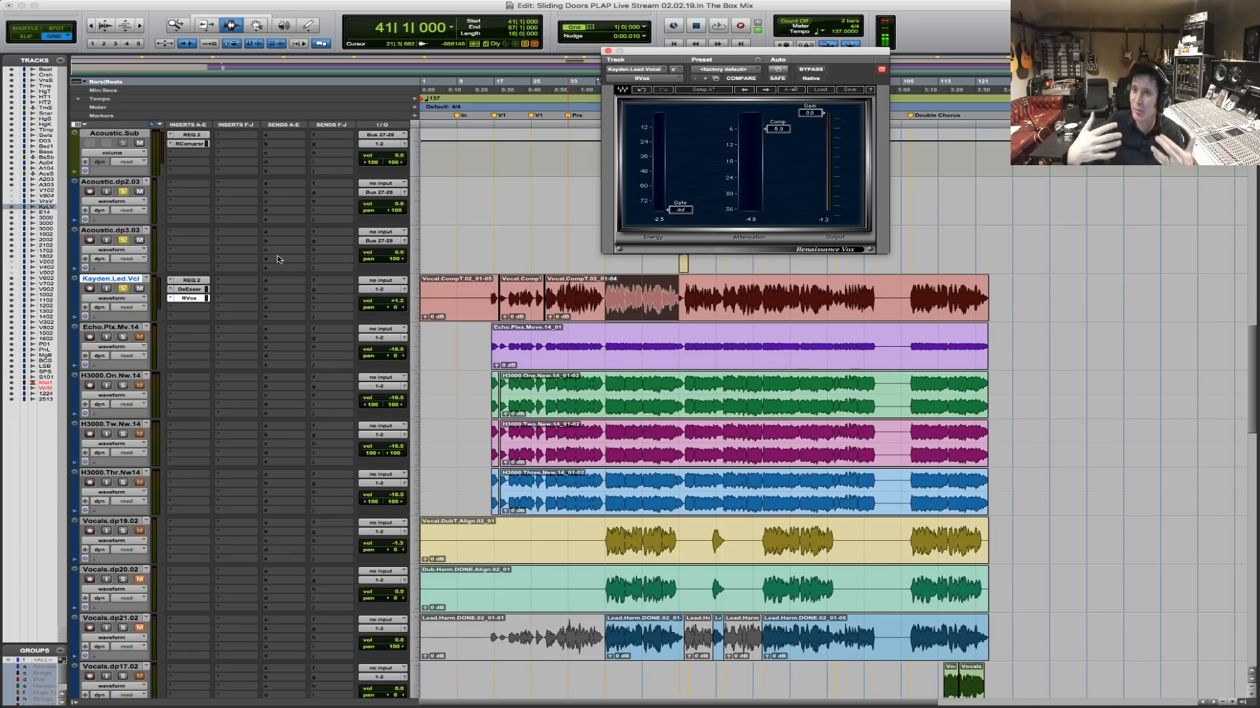
{"action": "key", "text": "space"}
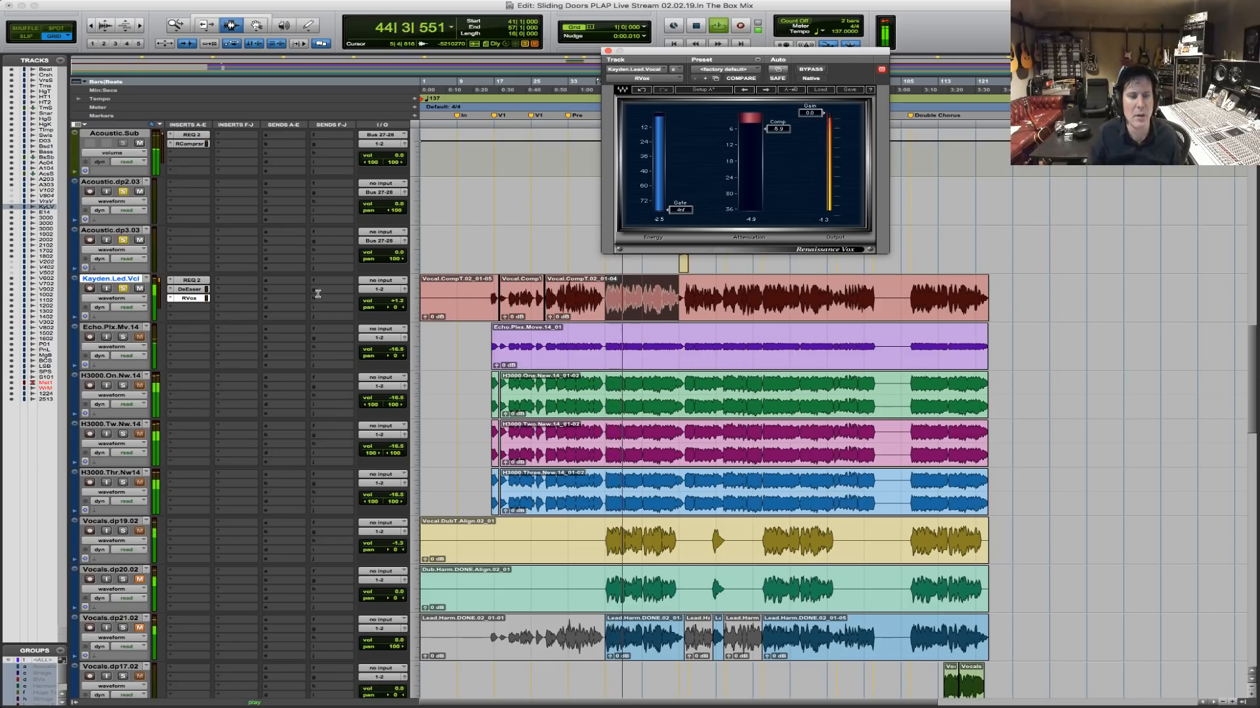
Adjust the RVox Comp setting slightly on the lead vocal and replay the chorus from bar 41 to check it.
{"action": "key", "text": "space"}
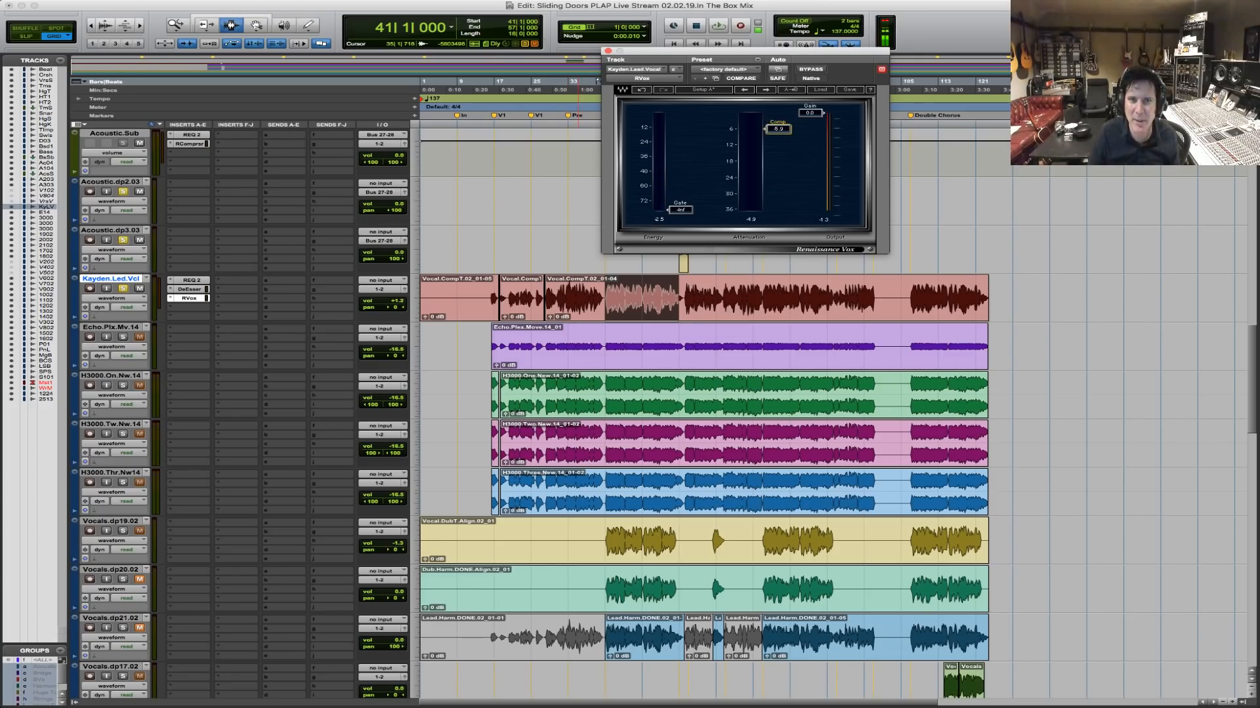
{"action": "left_click_drag", "start_coordinate": [778, 129], "coordinate": [779, 130]}
{"action": "key", "text": "space"}
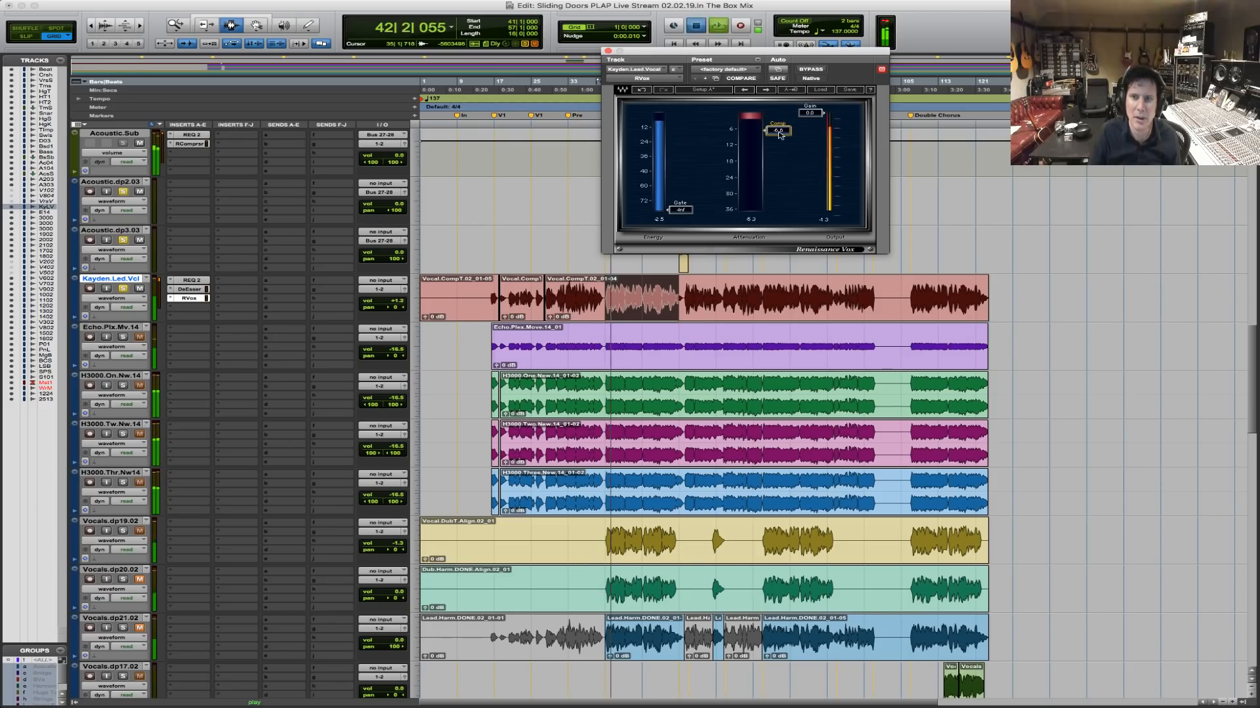
{"action": "key", "text": "space"}
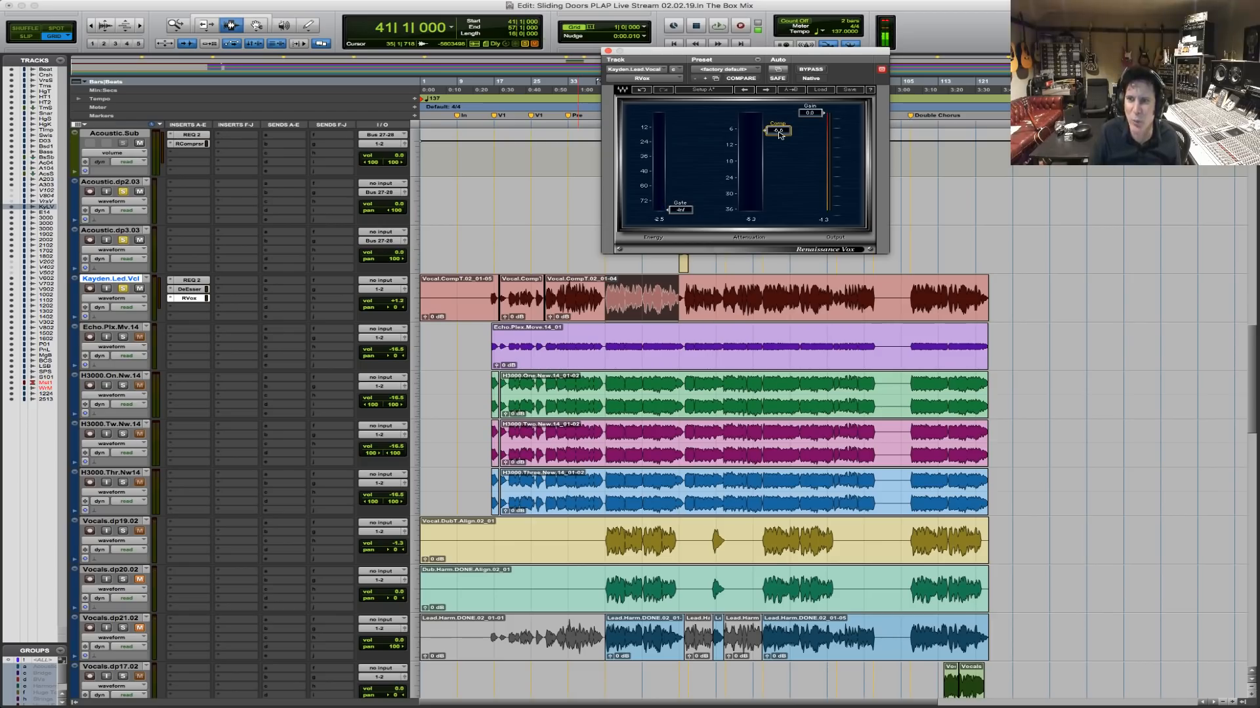
{"action": "key", "text": "space"}
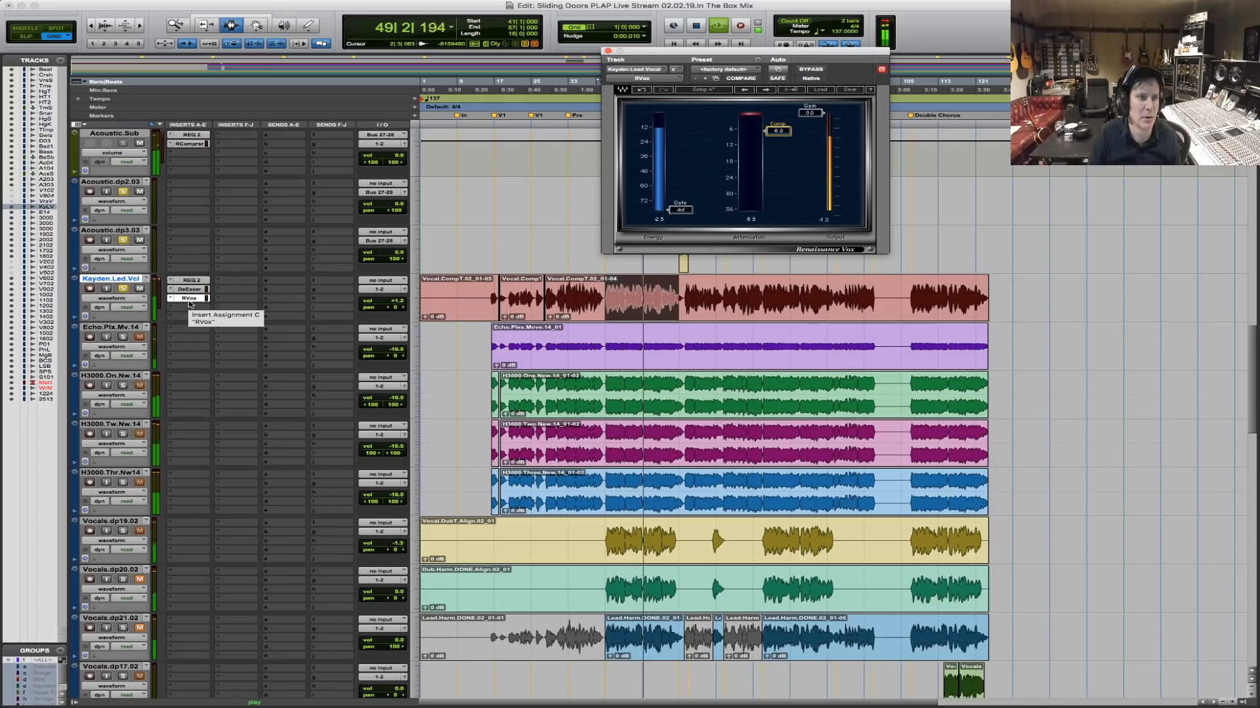
{"action": "key", "text": "space"}
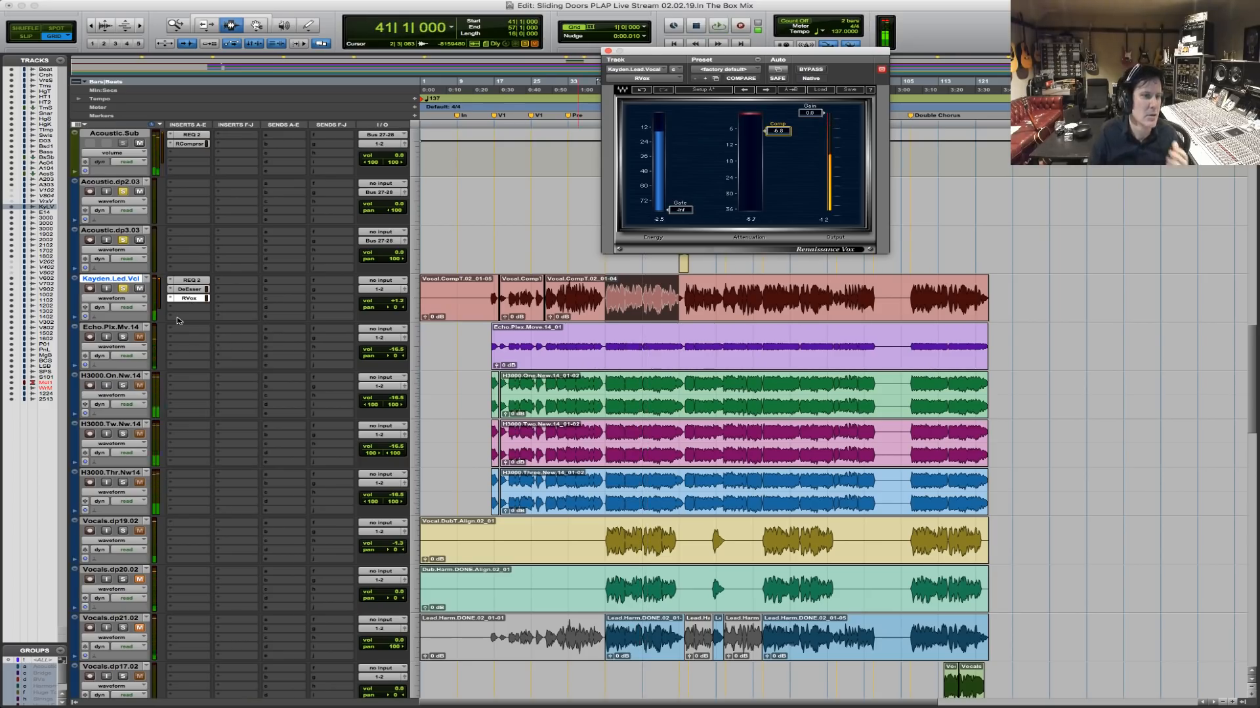
Insert a second mono REQ 2 equalizer on the lead vocal after the RVox.
{"action": "left_click", "coordinate": [172, 310]}
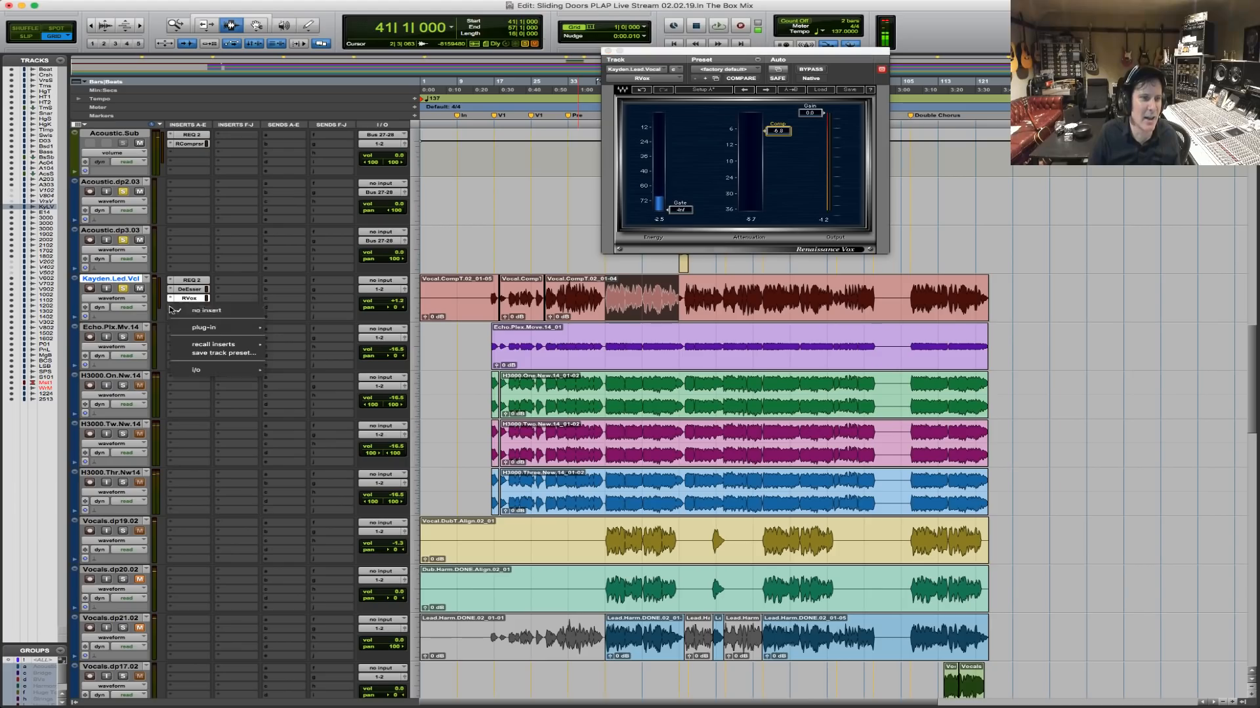
{"action": "mouse_move", "coordinate": [216, 328]}
{"action": "mouse_move", "coordinate": [328, 330]}
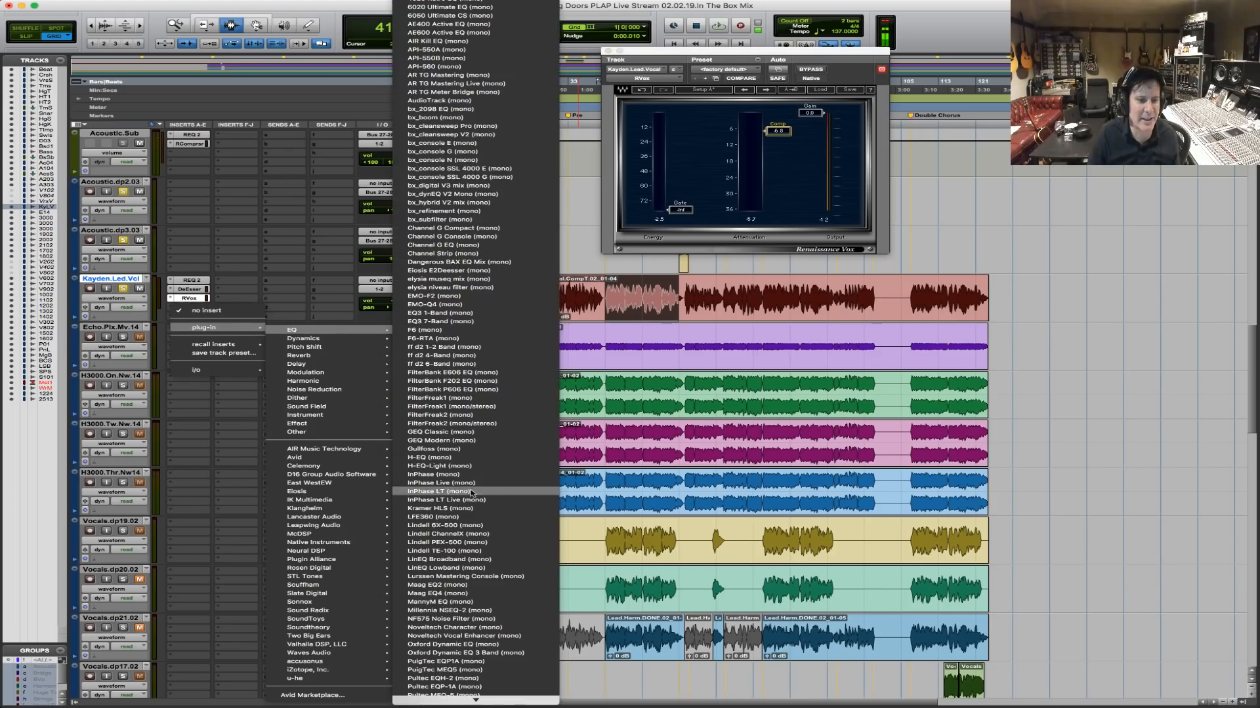
{"action": "scroll", "coordinate": [450, 682], "scroll_direction": "down", "scroll_amount": 3}
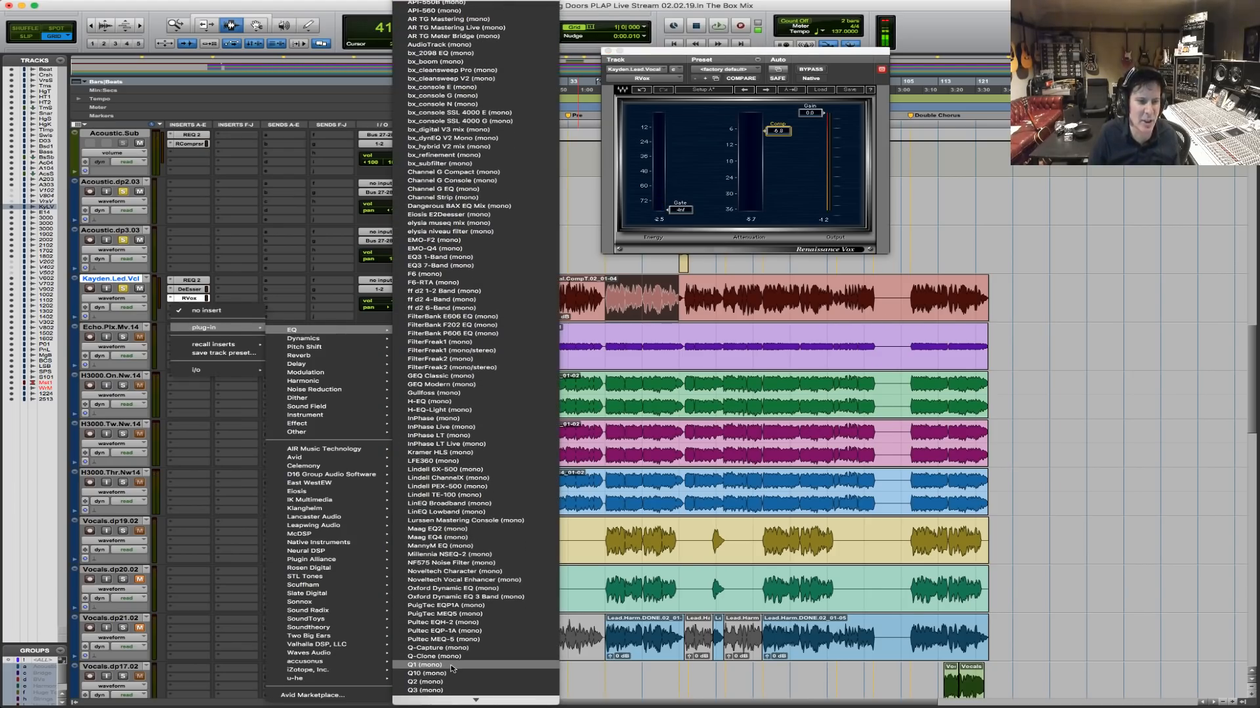
{"action": "scroll", "coordinate": [450, 669], "scroll_direction": "down", "scroll_amount": 8}
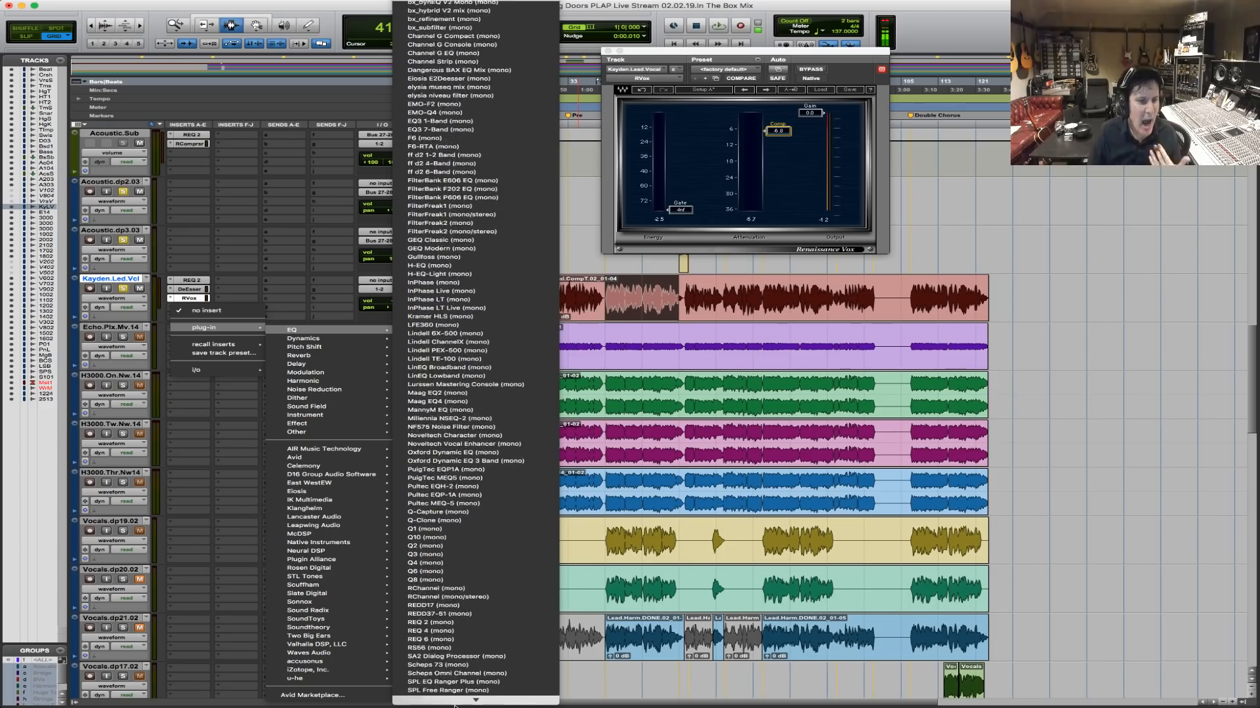
{"action": "left_click", "coordinate": [467, 593]}
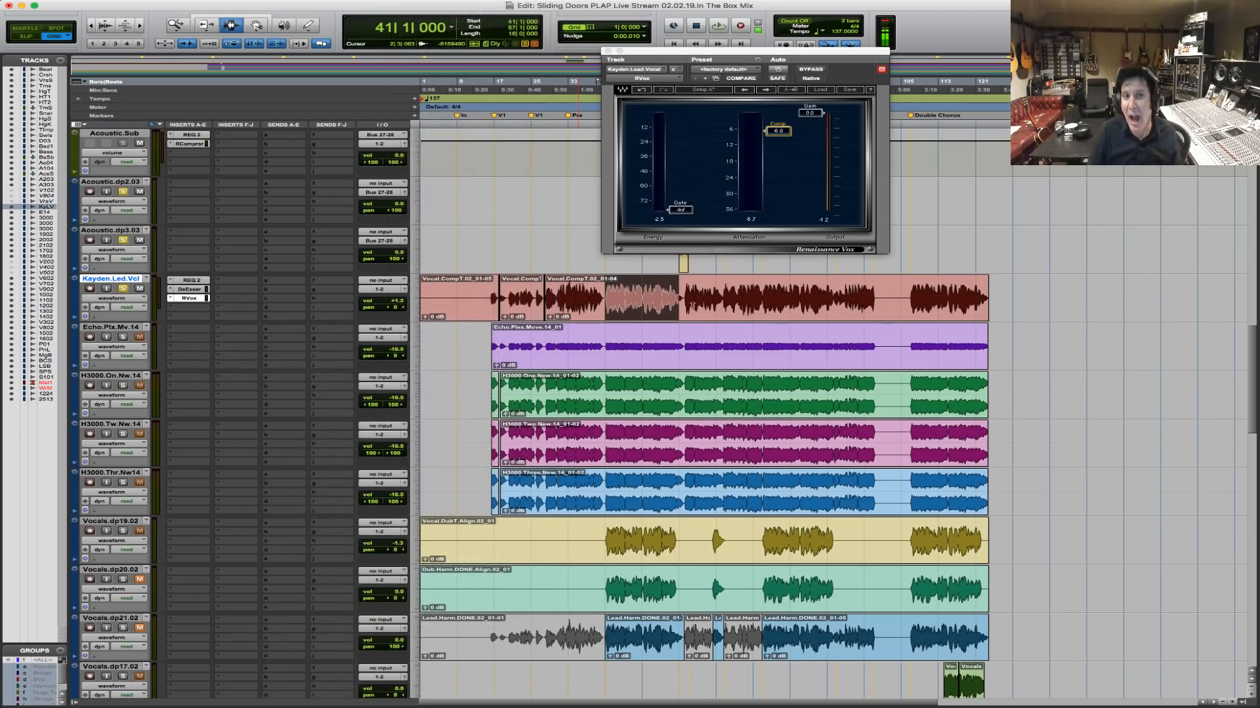
Shape the second REQ 2 with a low-cut filter at 97 Hz and a gentle high-band boost around 7284 Hz.
{"action": "left_click", "coordinate": [817, 175]}
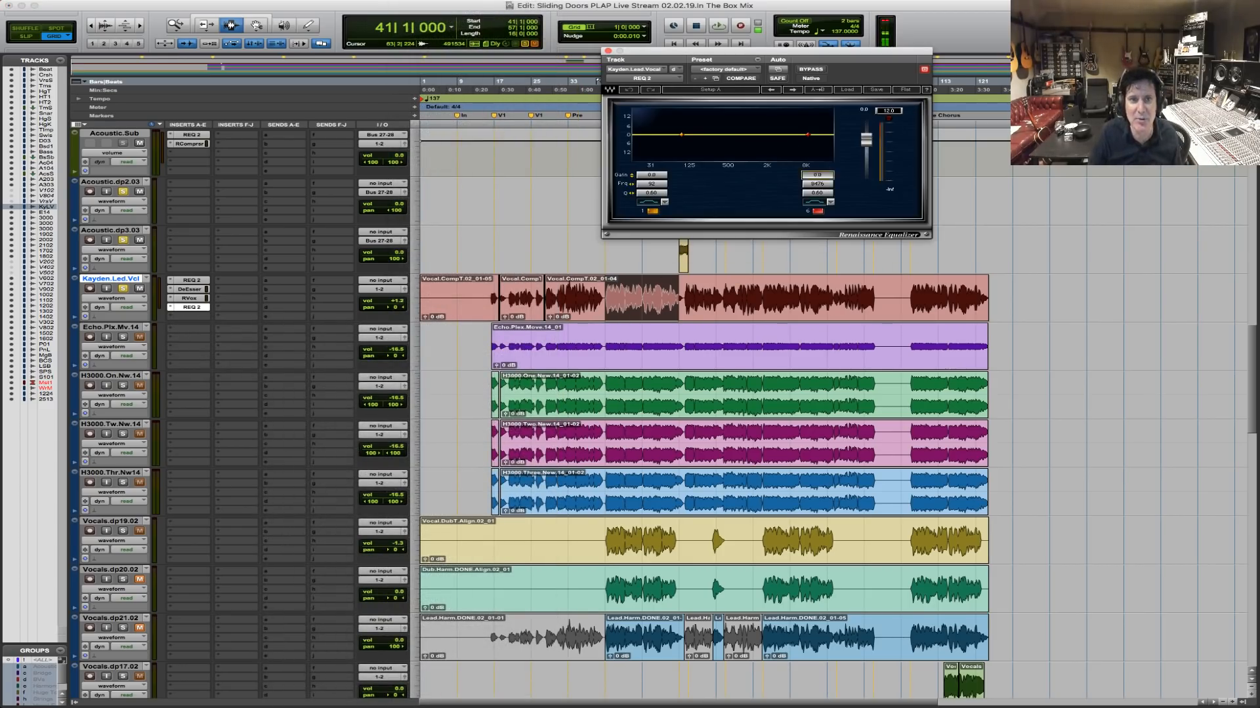
{"action": "left_click_drag", "start_coordinate": [817, 174], "coordinate": [815, 179]}
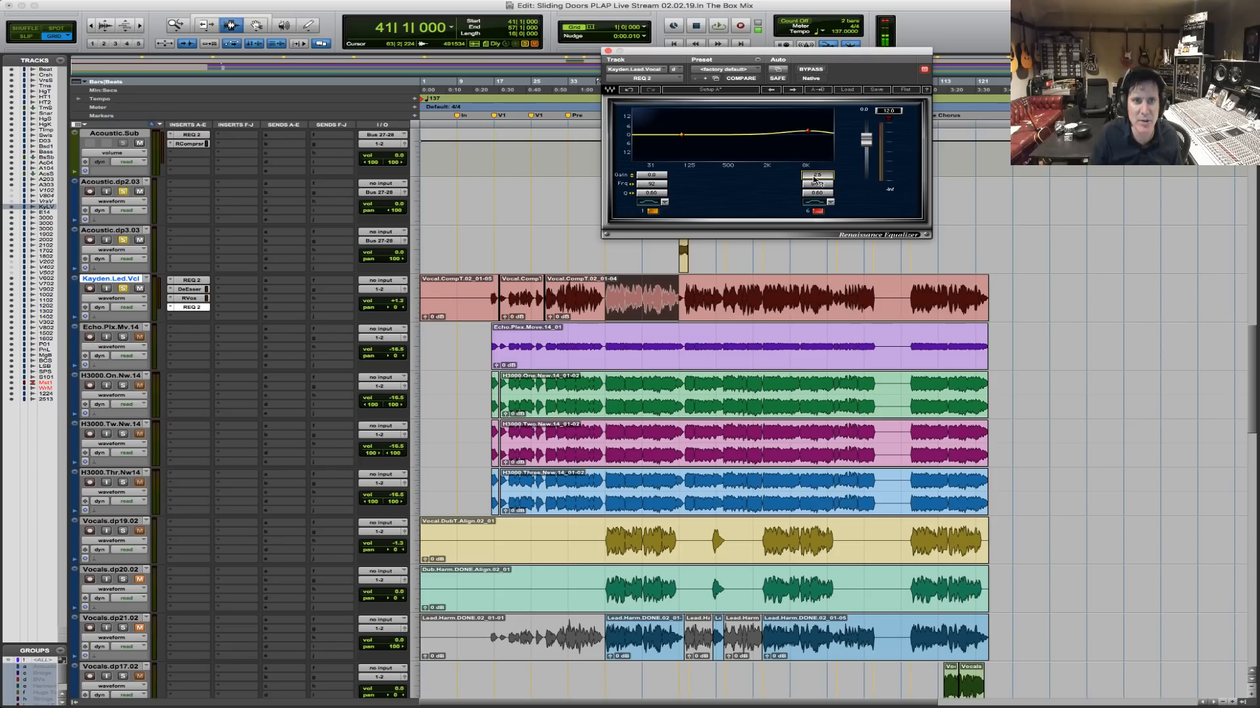
{"action": "left_click", "coordinate": [641, 204]}
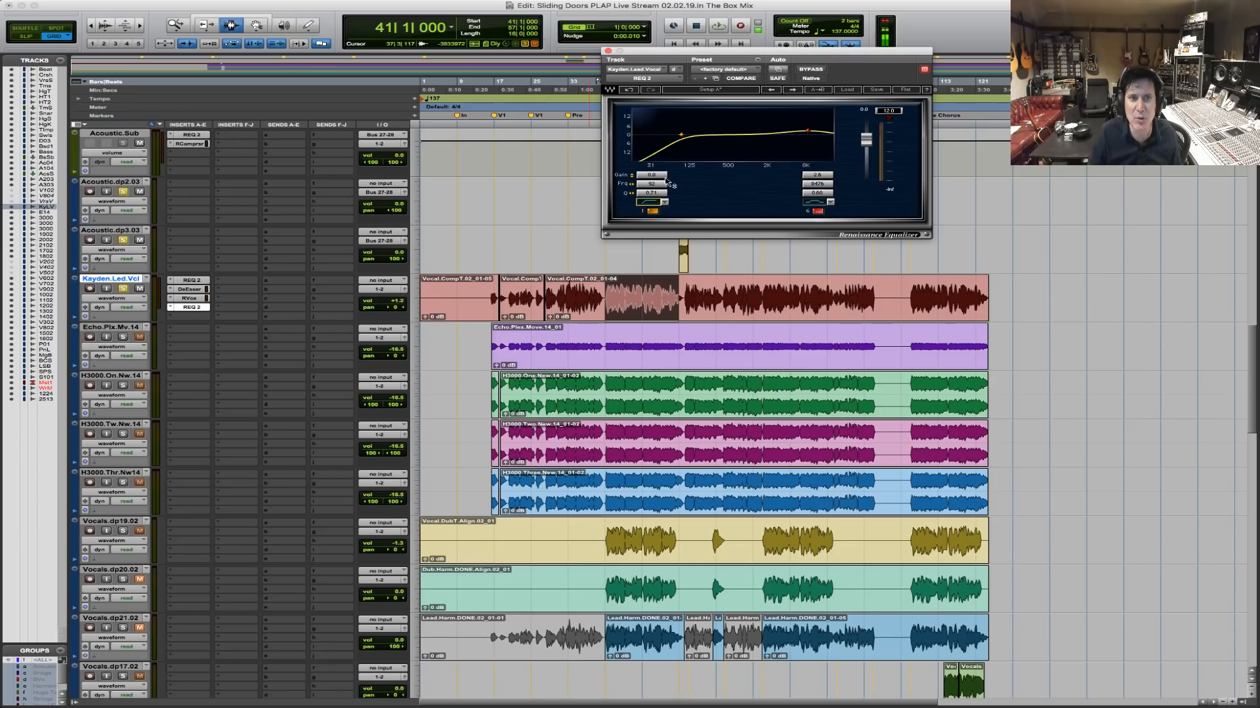
{"action": "left_click", "coordinate": [666, 183]}
{"action": "left_click_drag", "start_coordinate": [817, 184], "coordinate": [815, 184]}
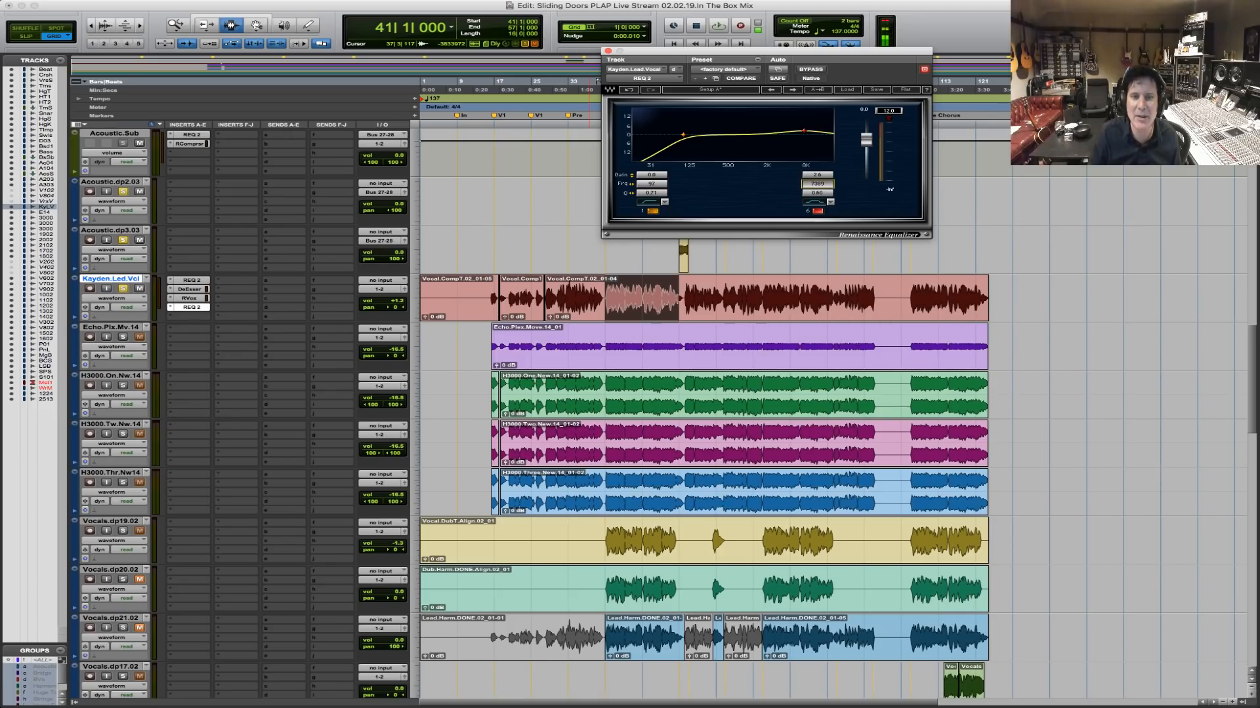
{"action": "left_click_drag", "start_coordinate": [818, 177], "coordinate": [818, 174]}
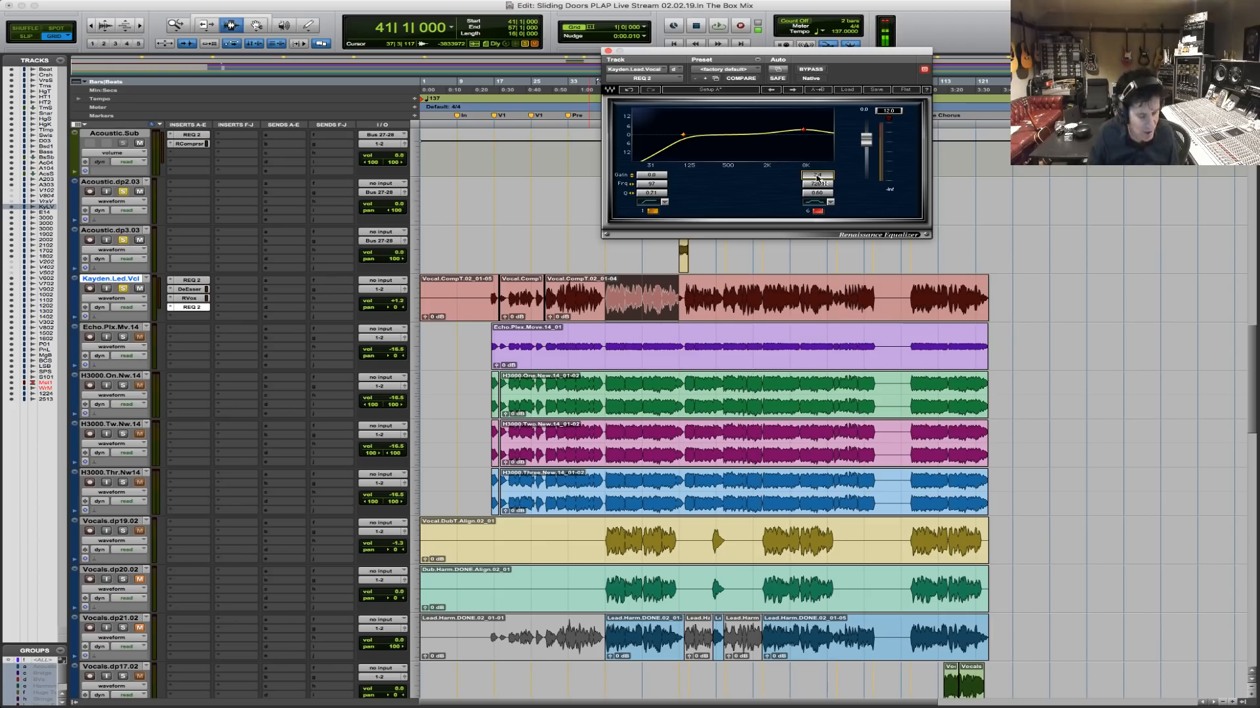
Audition the new EQ in the chorus, clear the clip indicators and lower the second REQ 2's output slightly.
{"action": "key", "text": "space"}
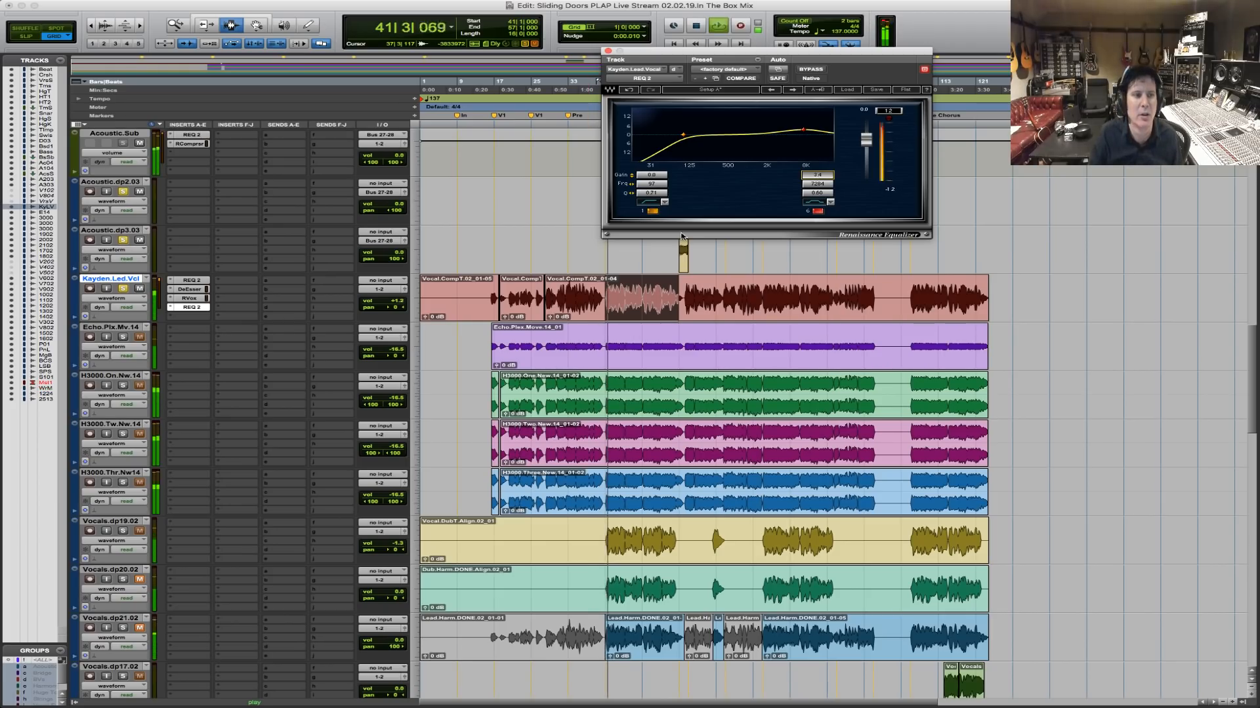
{"action": "left_click", "coordinate": [156, 280]}
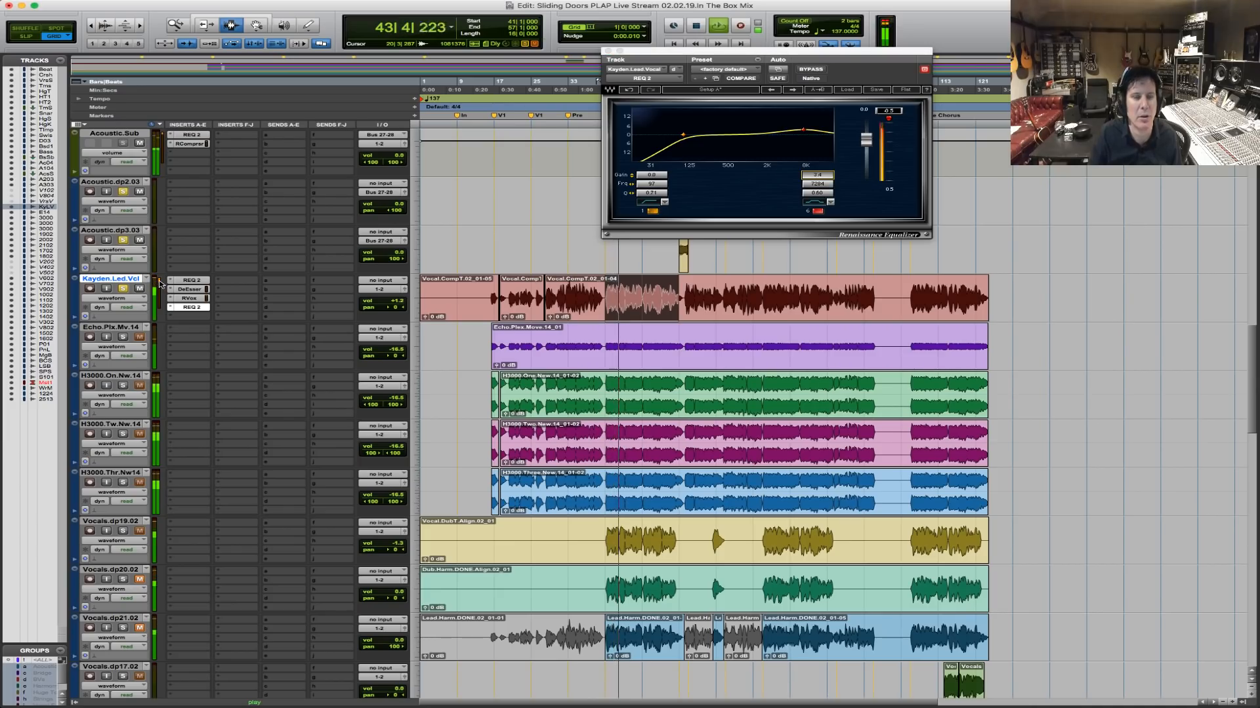
{"action": "key", "text": "space"}
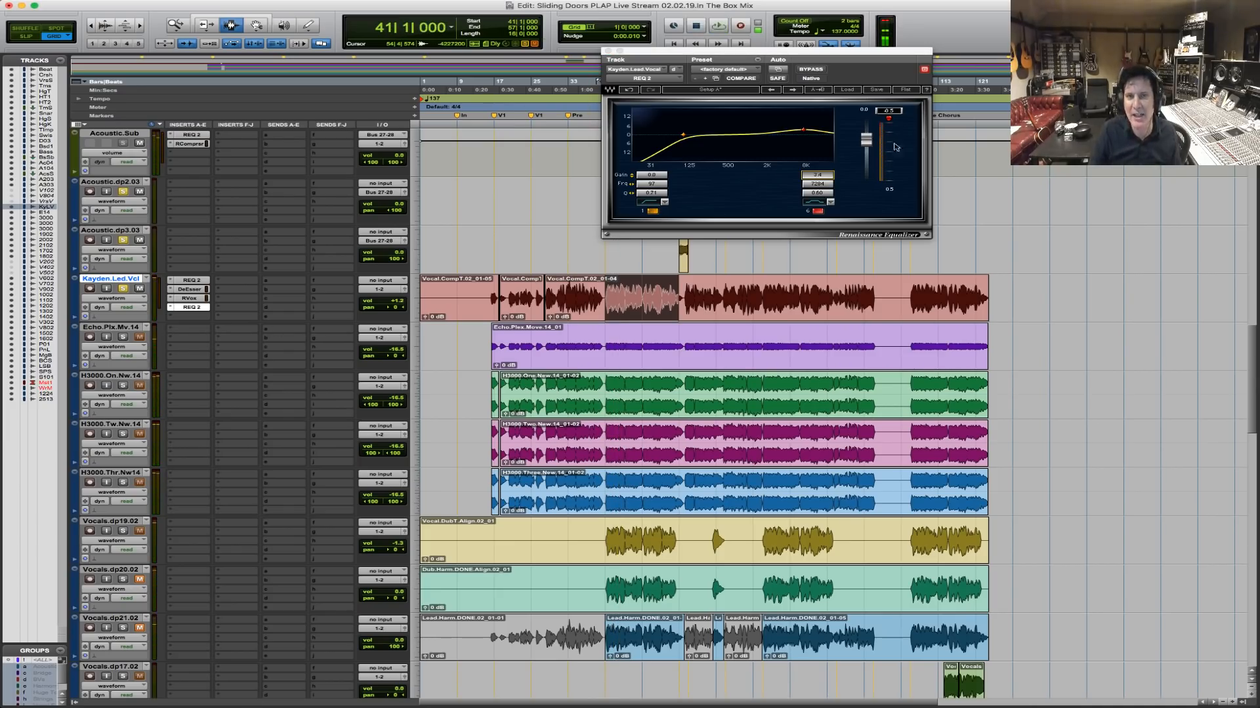
{"action": "left_click", "coordinate": [888, 120]}
{"action": "left_click_drag", "start_coordinate": [867, 140], "coordinate": [866, 141]}
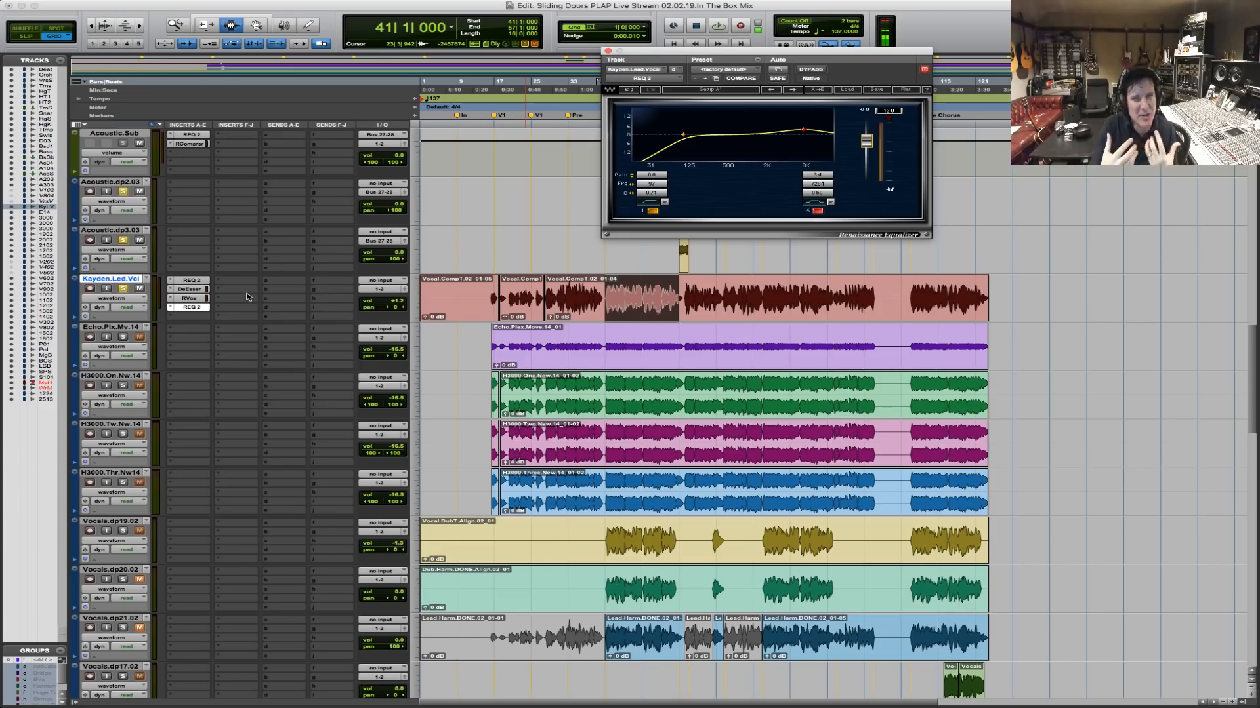
Insert the mono Lo-Fi harmonic plug-in on the lead vocal after the second REQ 2.
{"action": "left_click", "coordinate": [170, 320]}
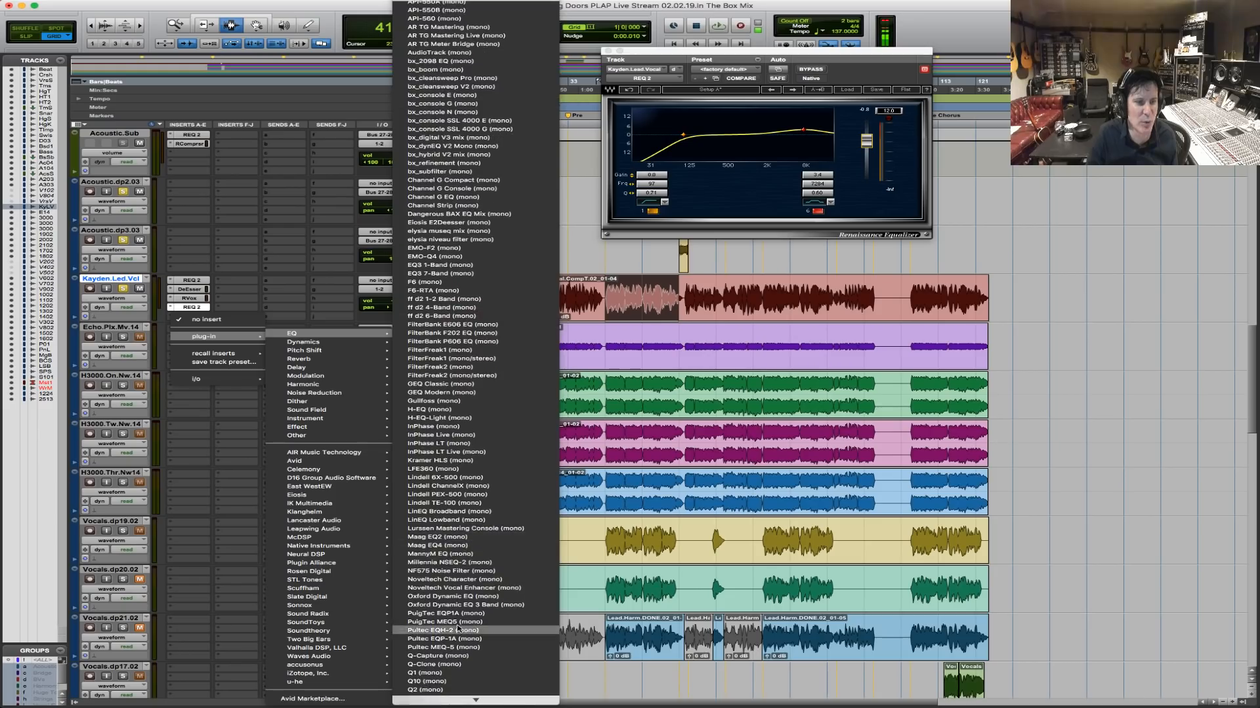
{"action": "mouse_move", "coordinate": [291, 438]}
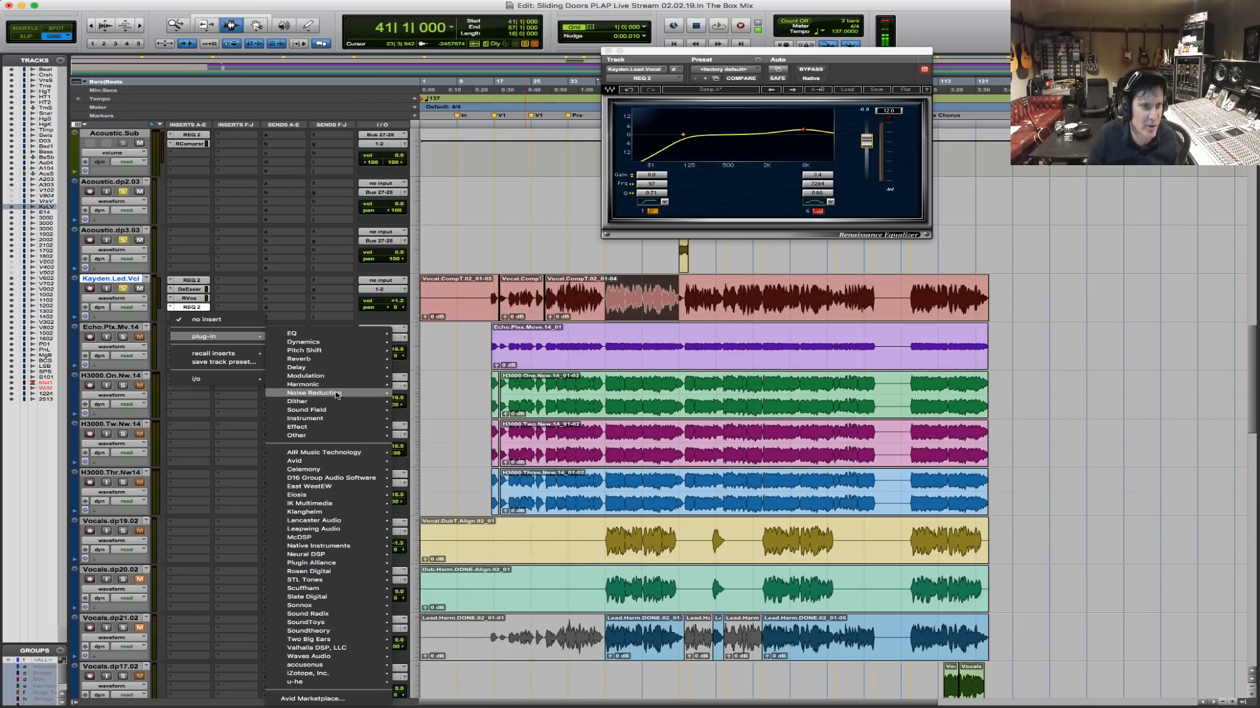
{"action": "mouse_move", "coordinate": [334, 387]}
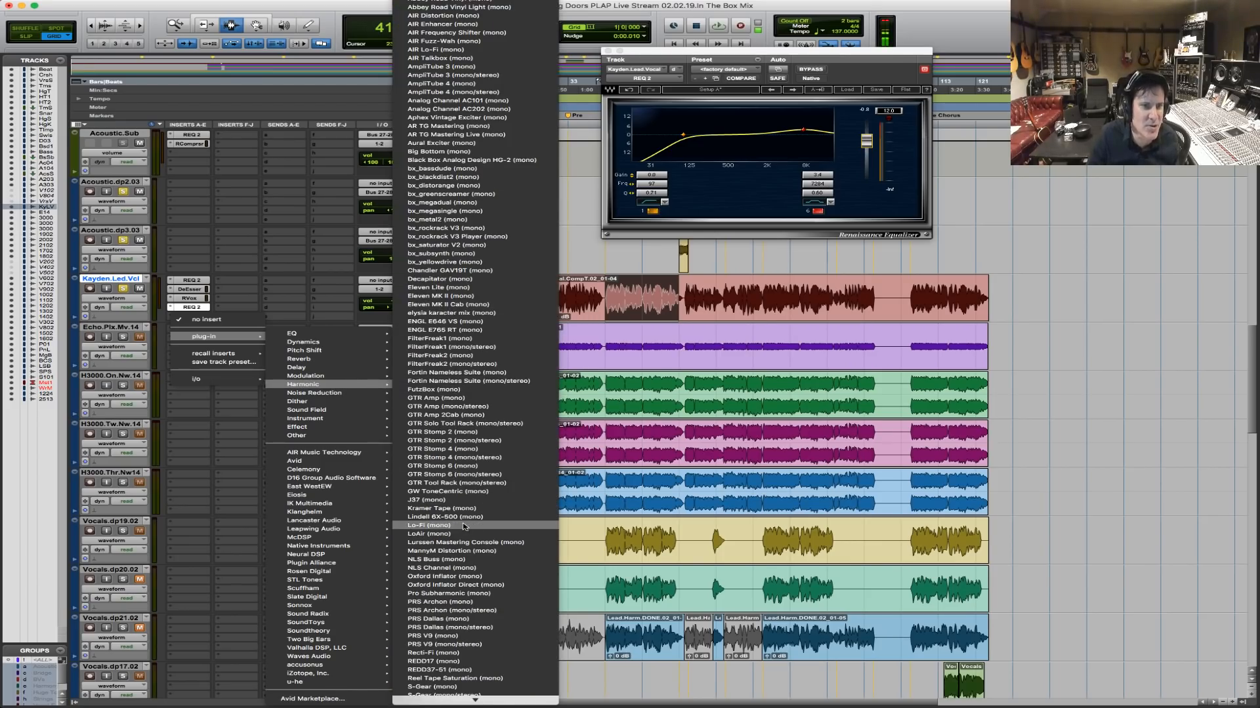
{"action": "left_click", "coordinate": [440, 526]}
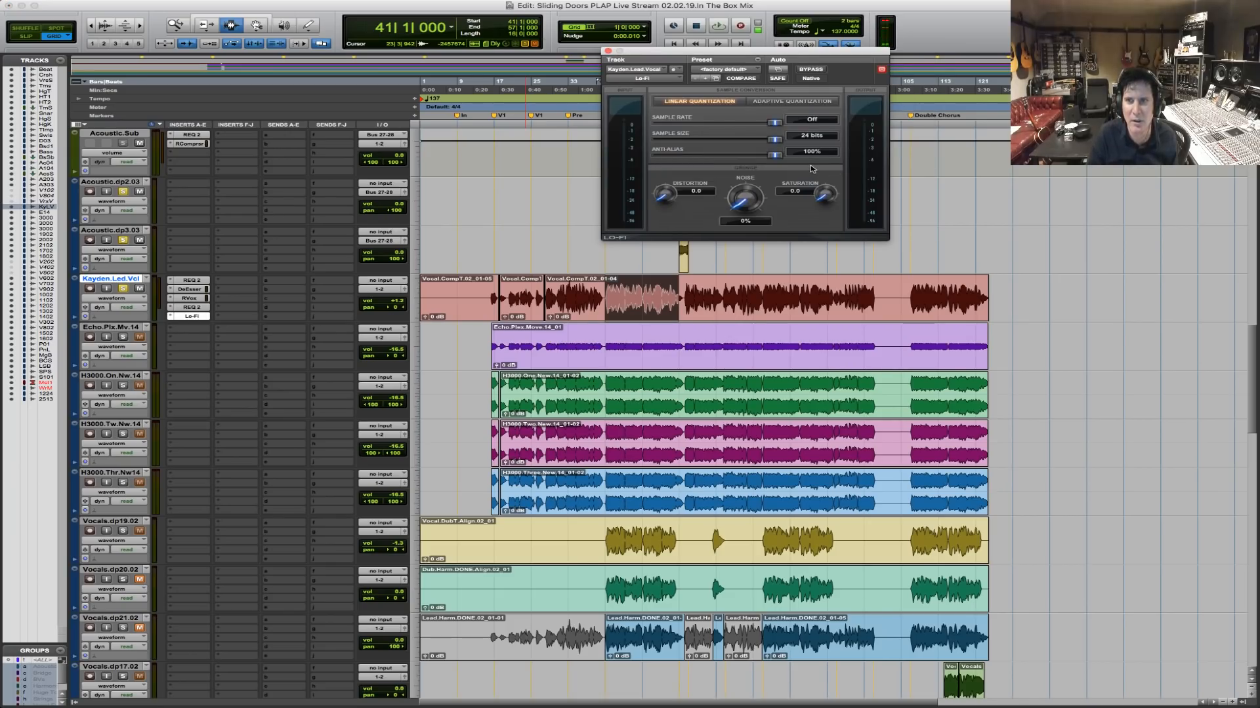
Audition Lo-Fi on the chorus vocal, keeping Saturation at 0.0 and setting Distortion to 0.2.
{"action": "key", "text": "space"}
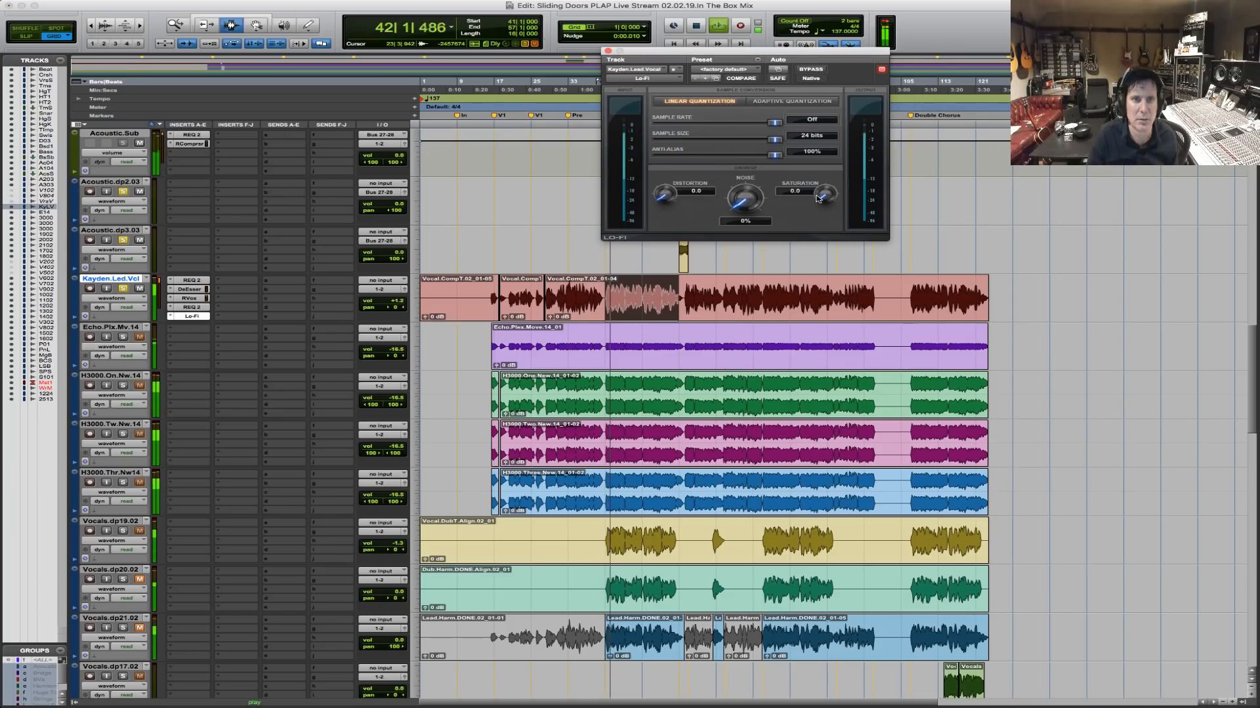
{"action": "left_click_drag", "start_coordinate": [819, 198], "coordinate": [818, 199]}
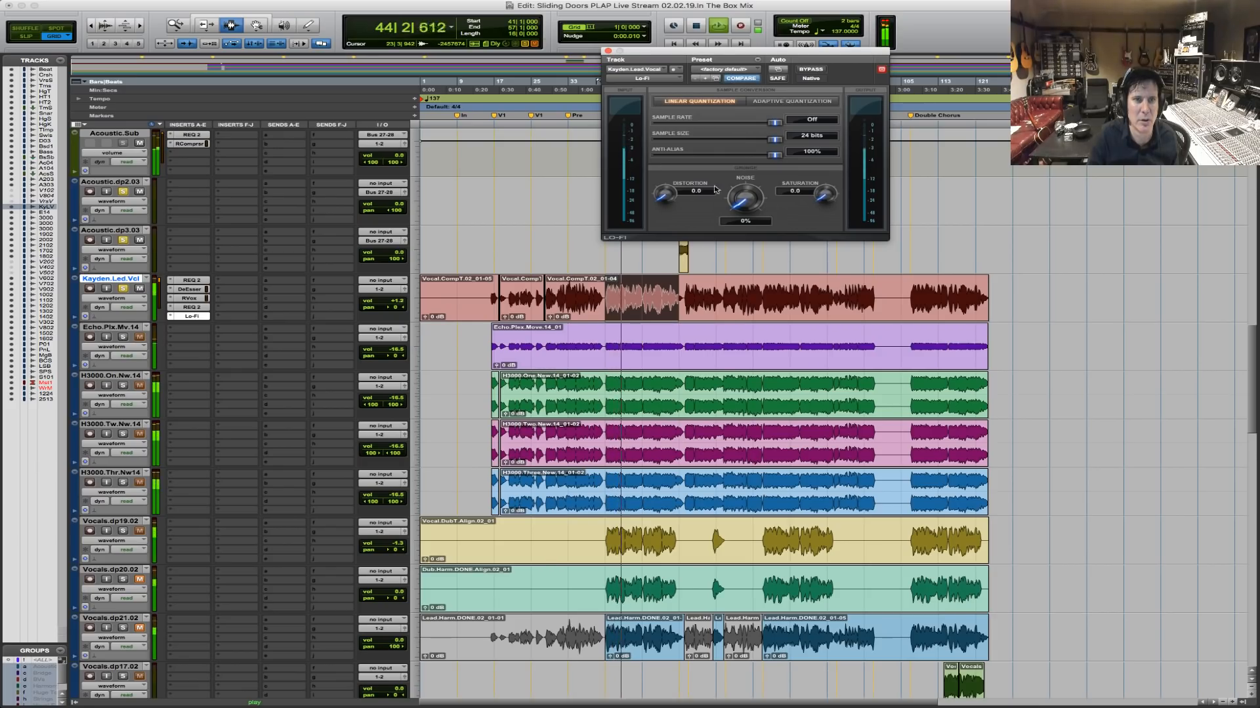
{"action": "left_click_drag", "start_coordinate": [668, 196], "coordinate": [658, 200]}
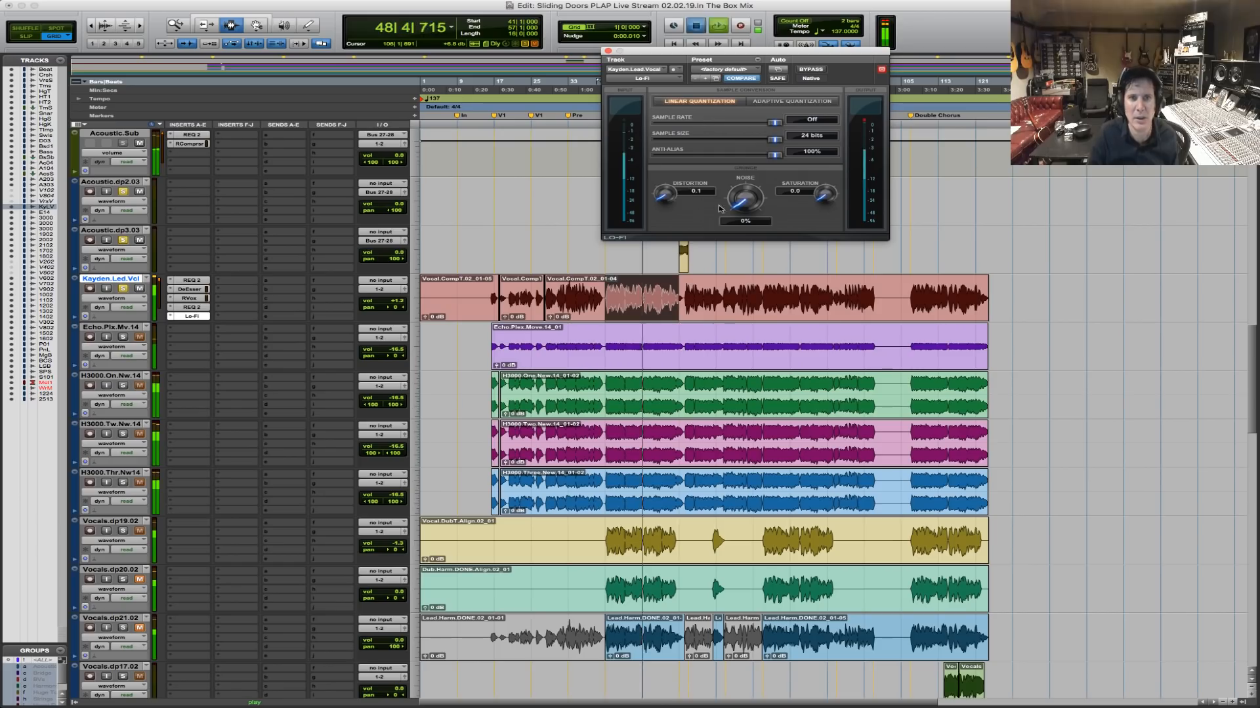
{"action": "key", "text": "space"}
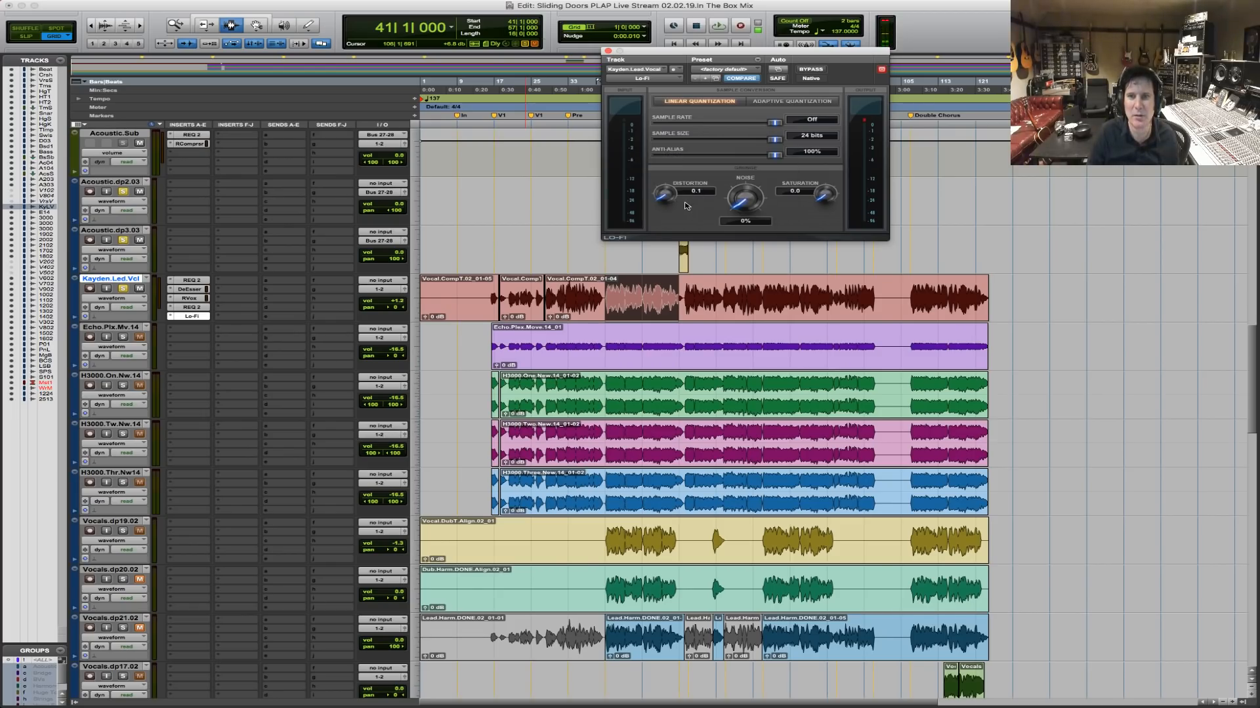
{"action": "key", "text": "space"}
{"action": "key", "text": "space"}
{"action": "key", "text": "space"}
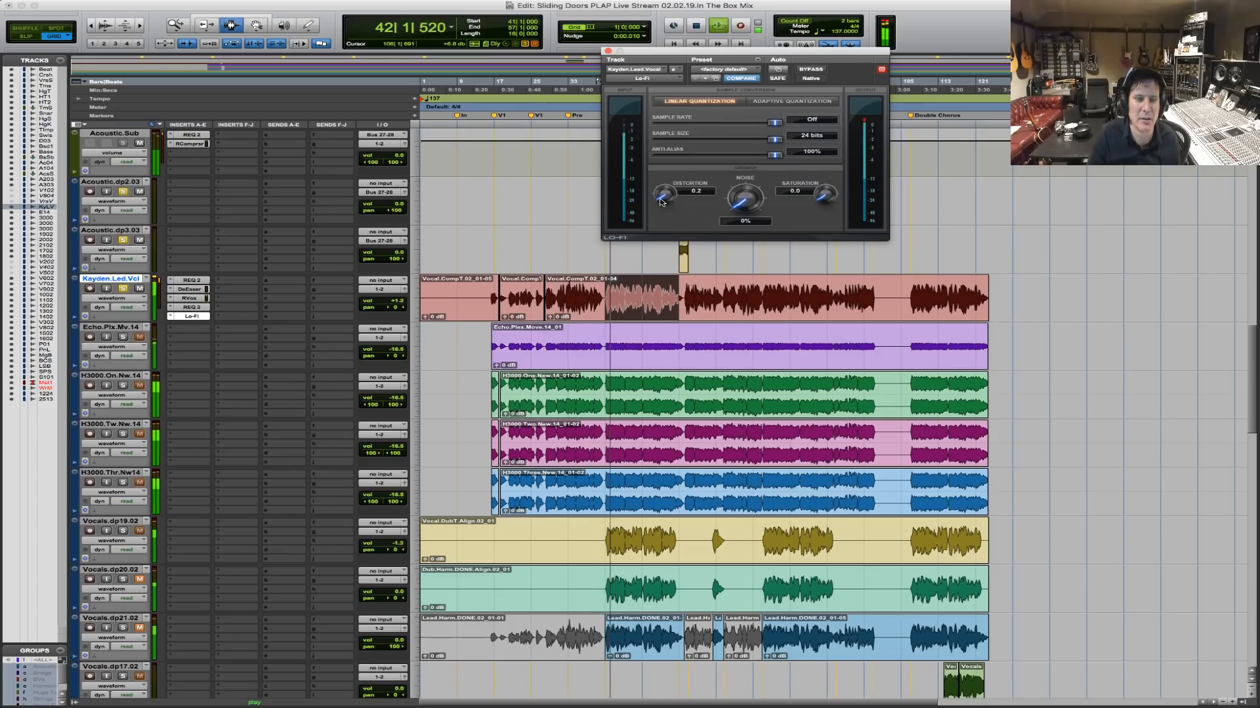
{"action": "left_click_drag", "start_coordinate": [660, 200], "coordinate": [660, 199]}
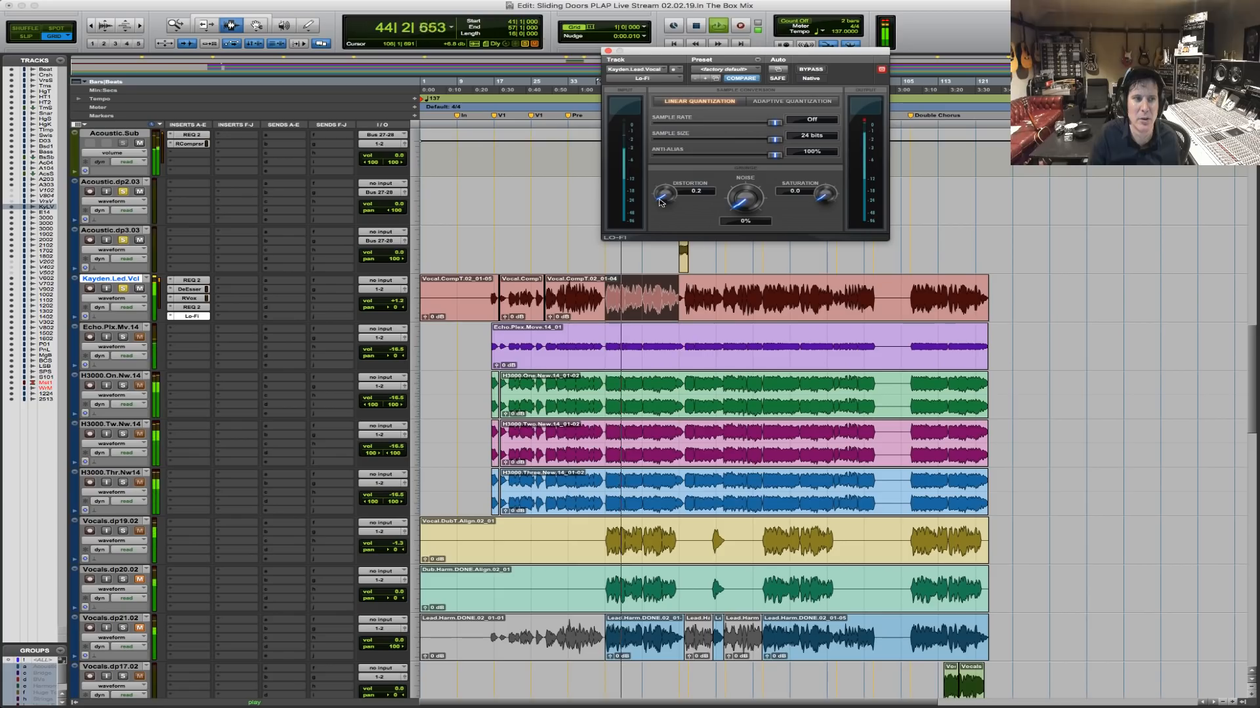
{"action": "key", "text": "space"}
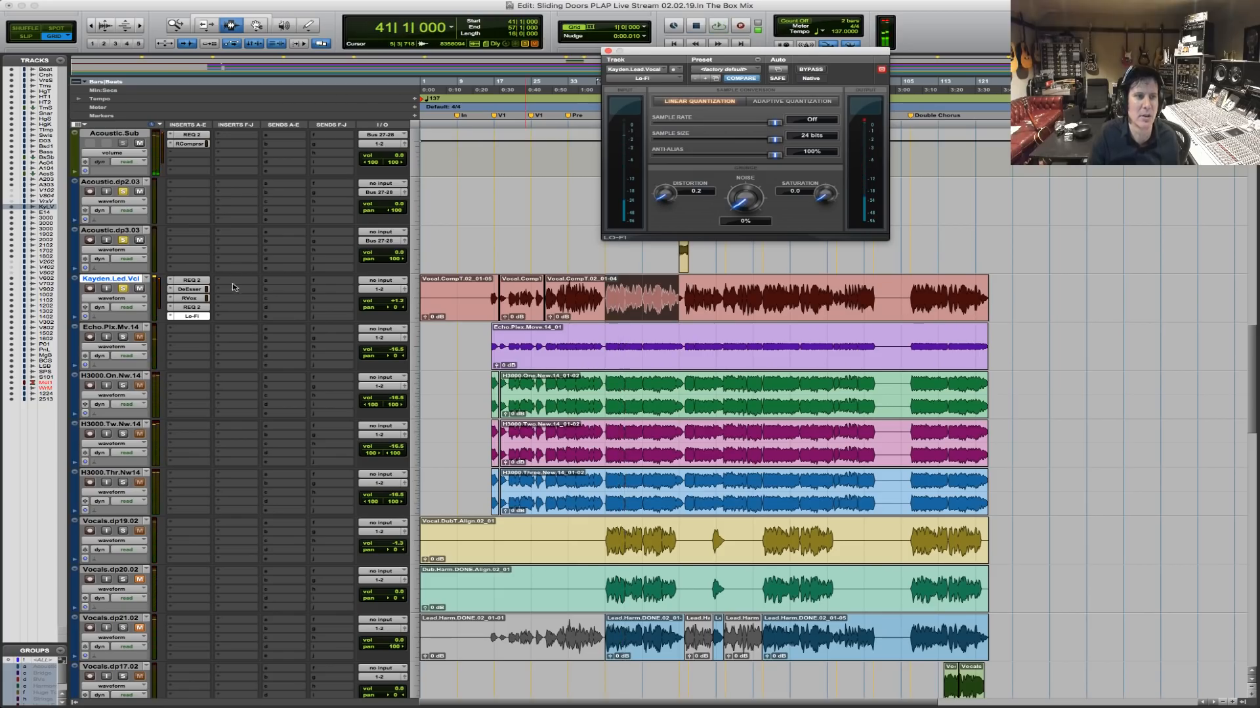
Insert the mono RCompressor in the lead vocal's first F-J insert slot and start chorus playback.
{"action": "left_click", "coordinate": [231, 284]}
{"action": "mouse_move", "coordinate": [260, 299]}
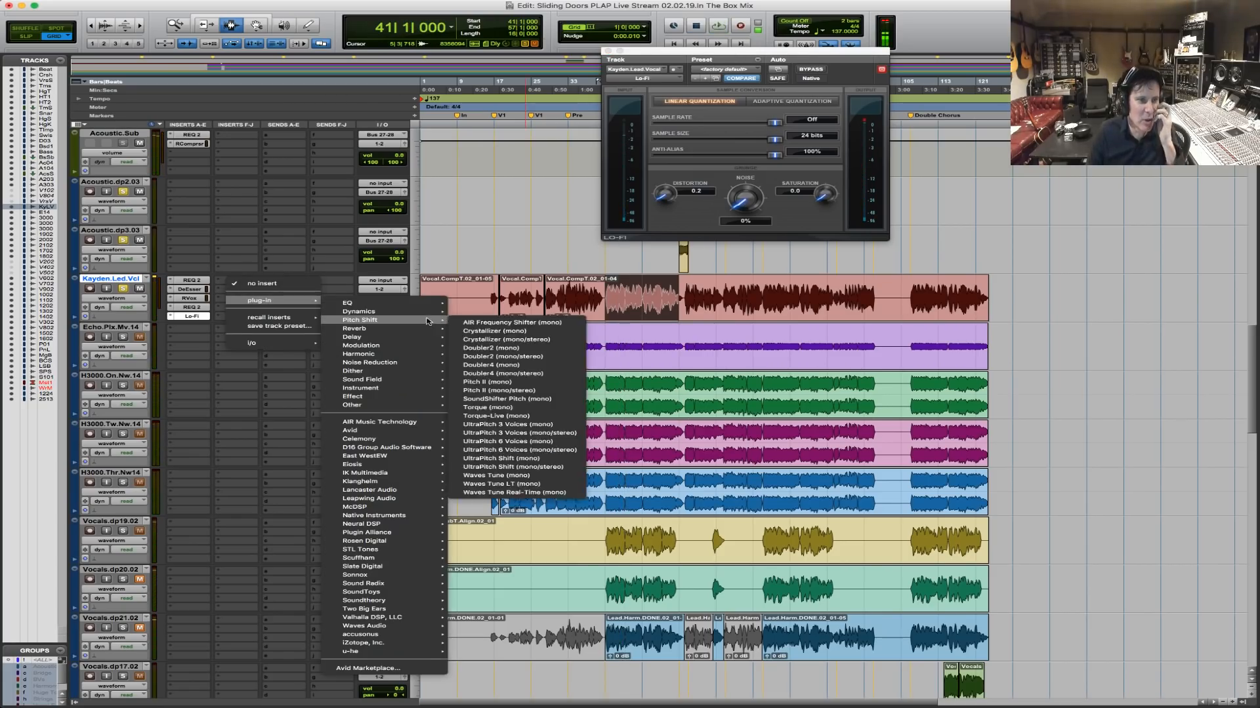
{"action": "mouse_move", "coordinate": [403, 314]}
{"action": "mouse_move", "coordinate": [525, 702]}
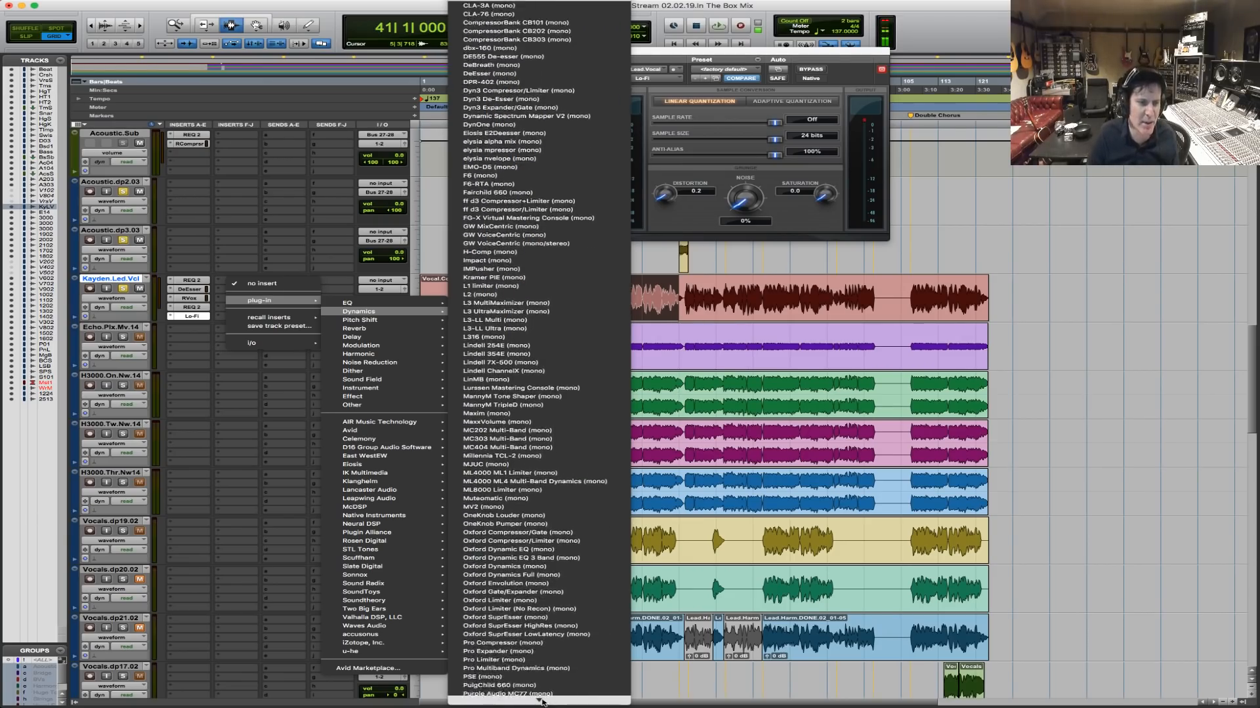
{"action": "scroll", "coordinate": [548, 653], "scroll_direction": "down", "scroll_amount": 3}
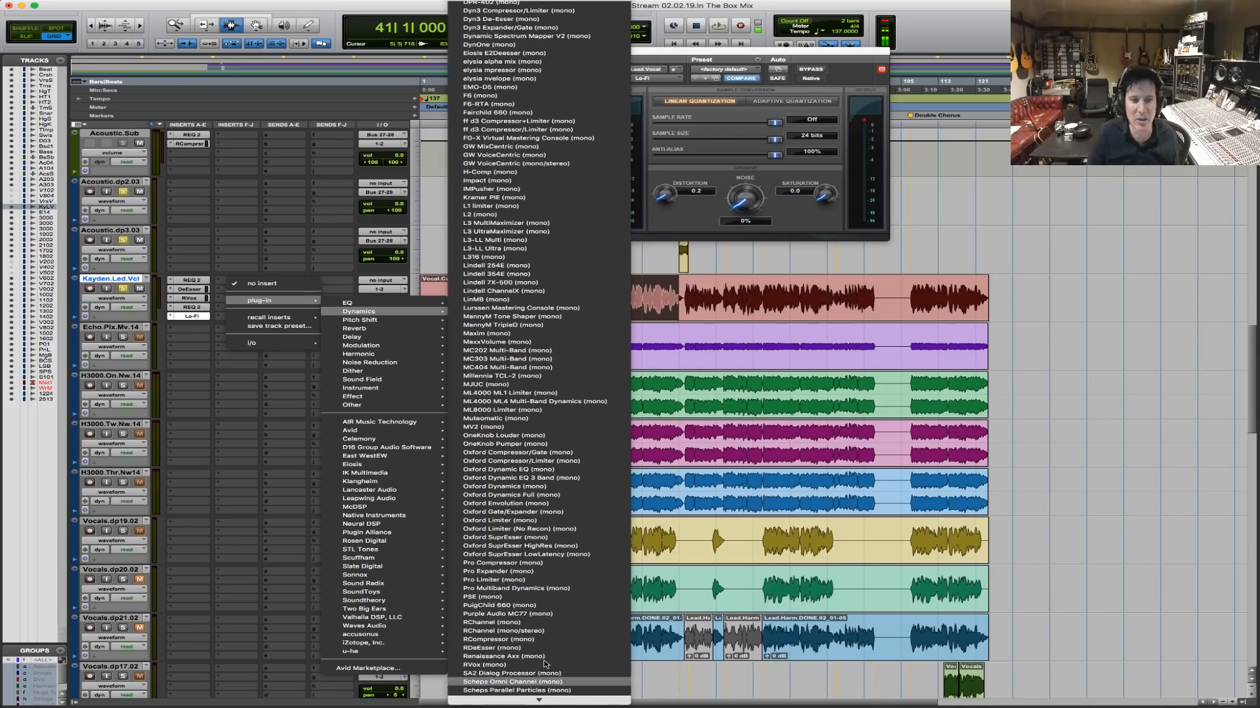
{"action": "left_click", "coordinate": [551, 640]}
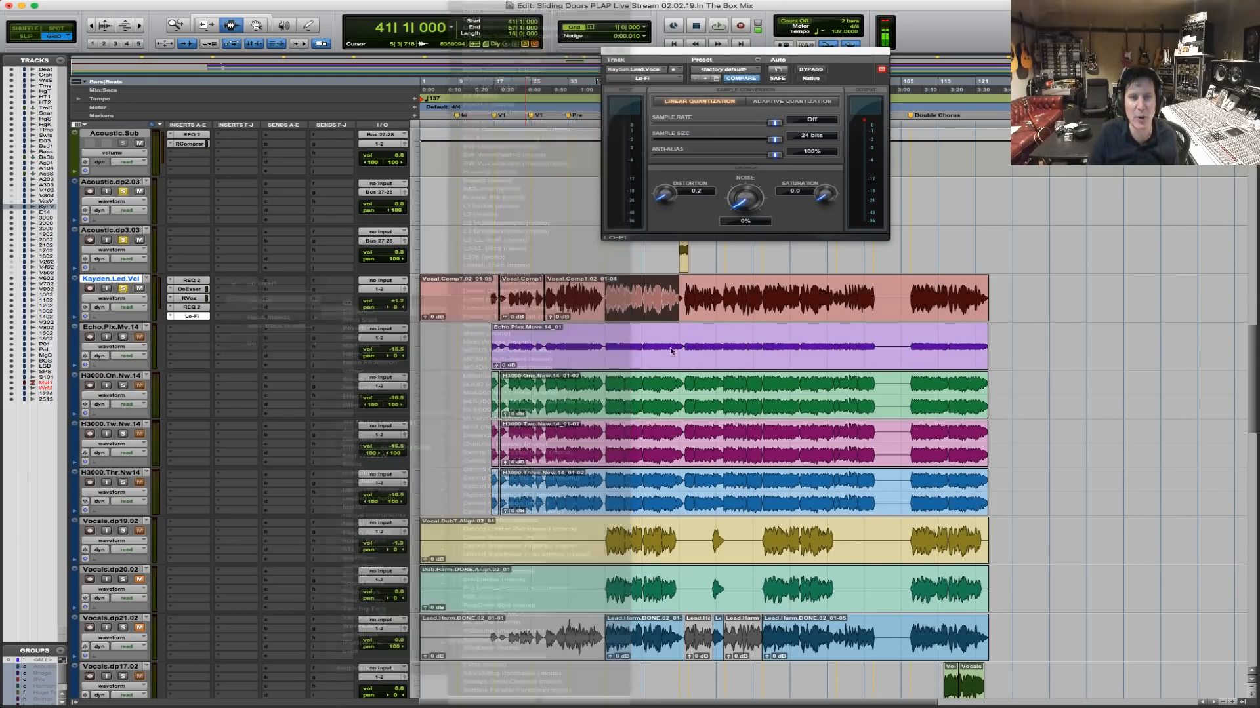
{"action": "key", "text": "space"}
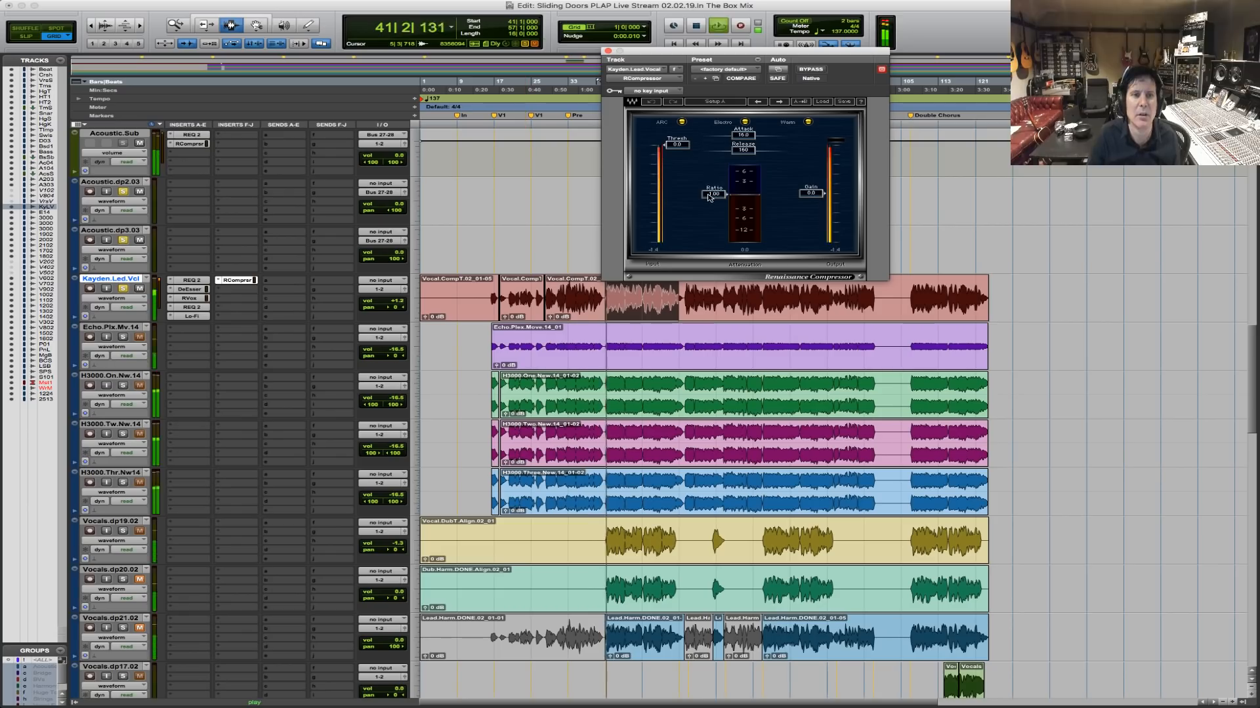
Set the lead vocal RCompressor's threshold to -7.2 and ratio to 2.29 during chorus playback, checking the second REQ 2 as well.
{"action": "left_click_drag", "start_coordinate": [713, 201], "coordinate": [713, 203]}
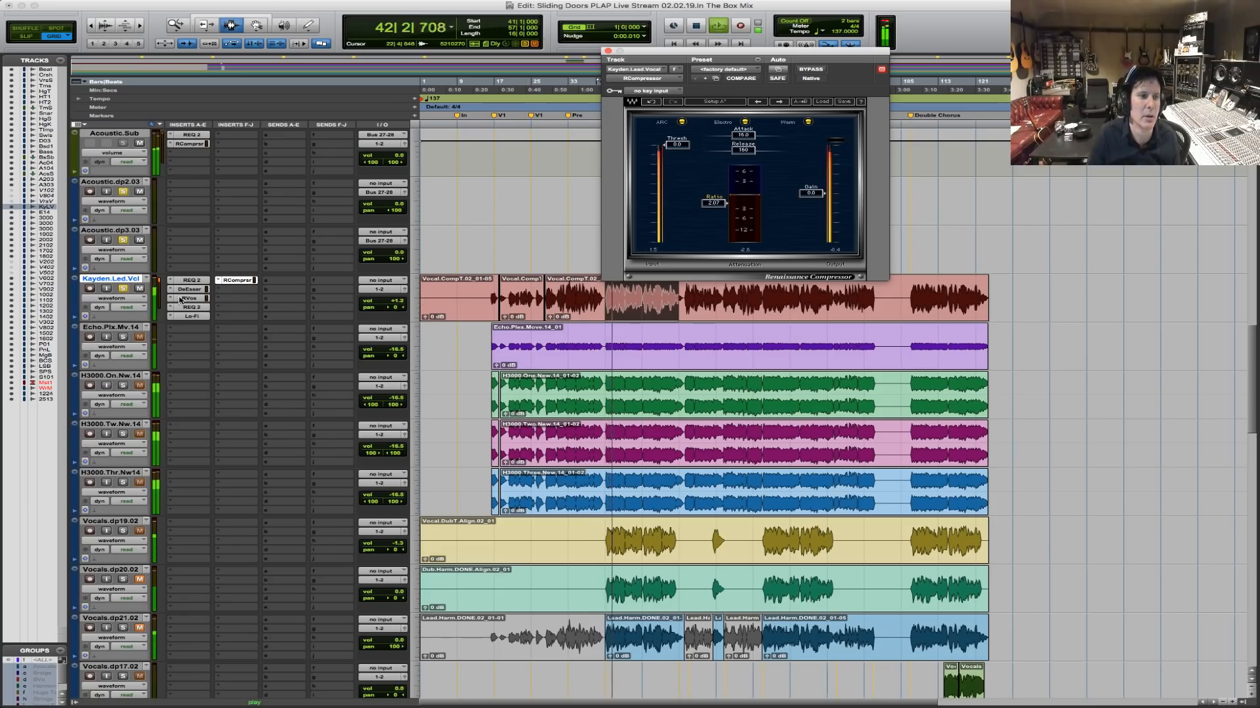
{"action": "left_click", "coordinate": [191, 307]}
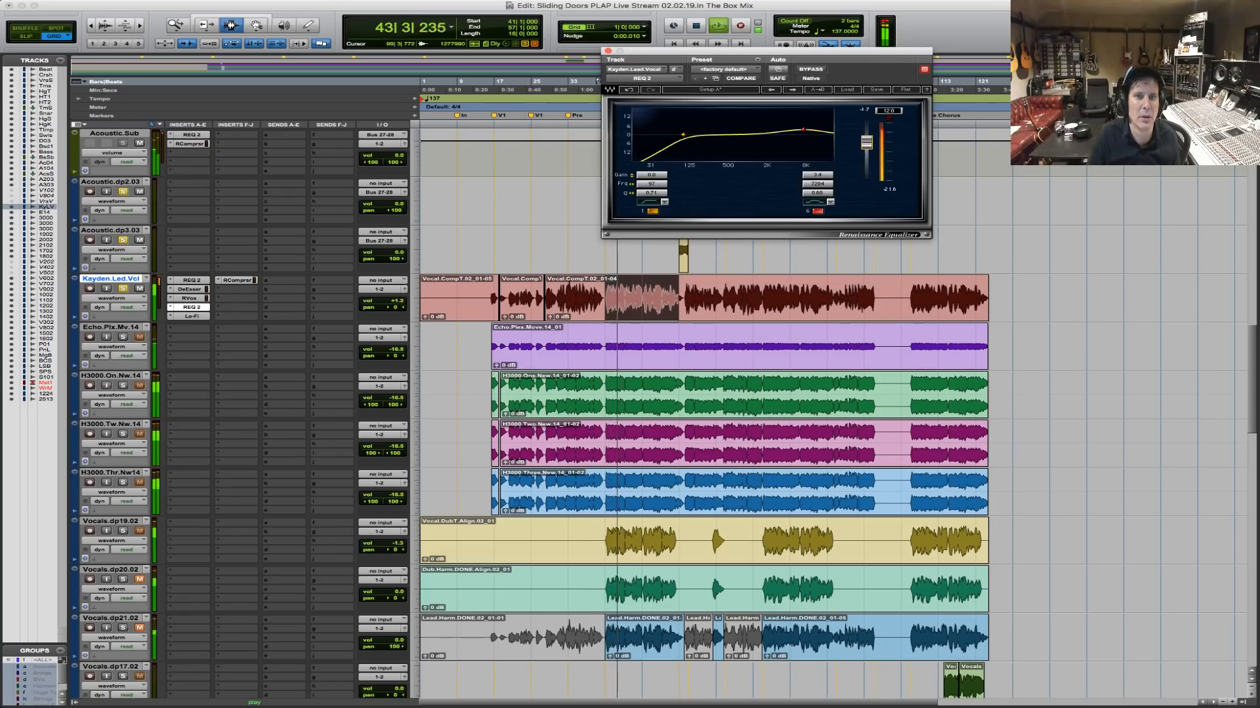
{"action": "left_click", "coordinate": [246, 282]}
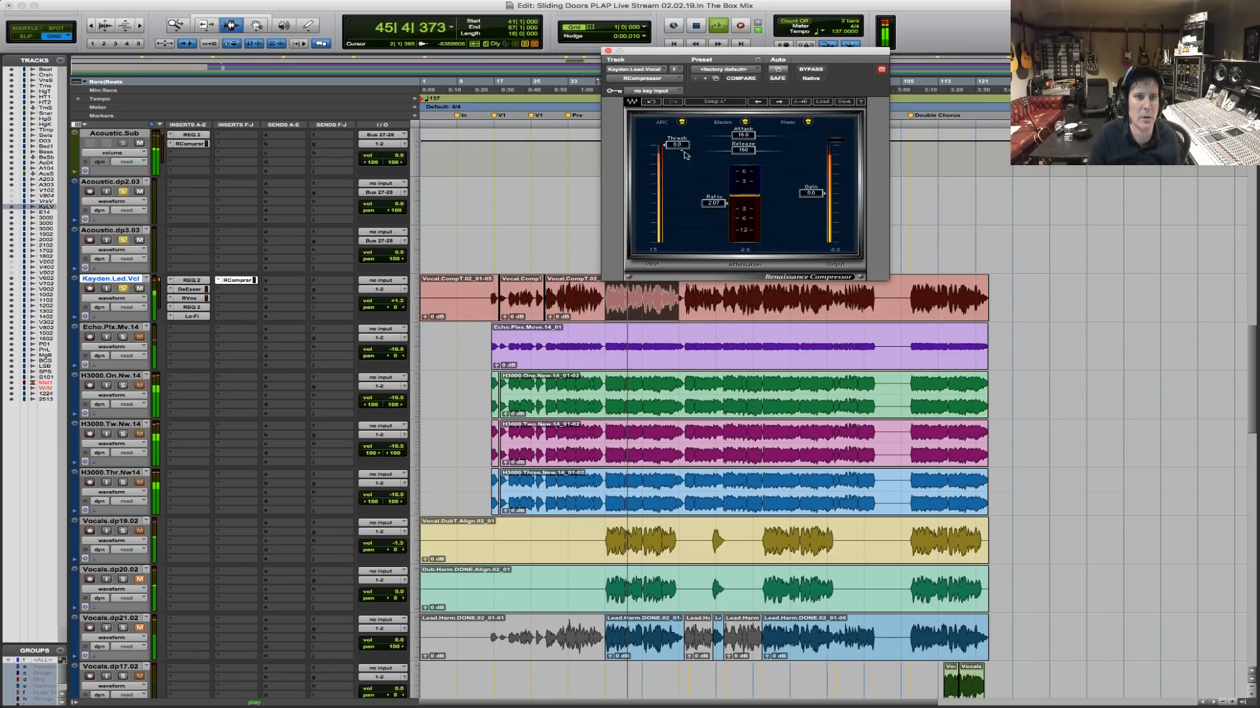
{"action": "left_click_drag", "start_coordinate": [677, 145], "coordinate": [678, 156]}
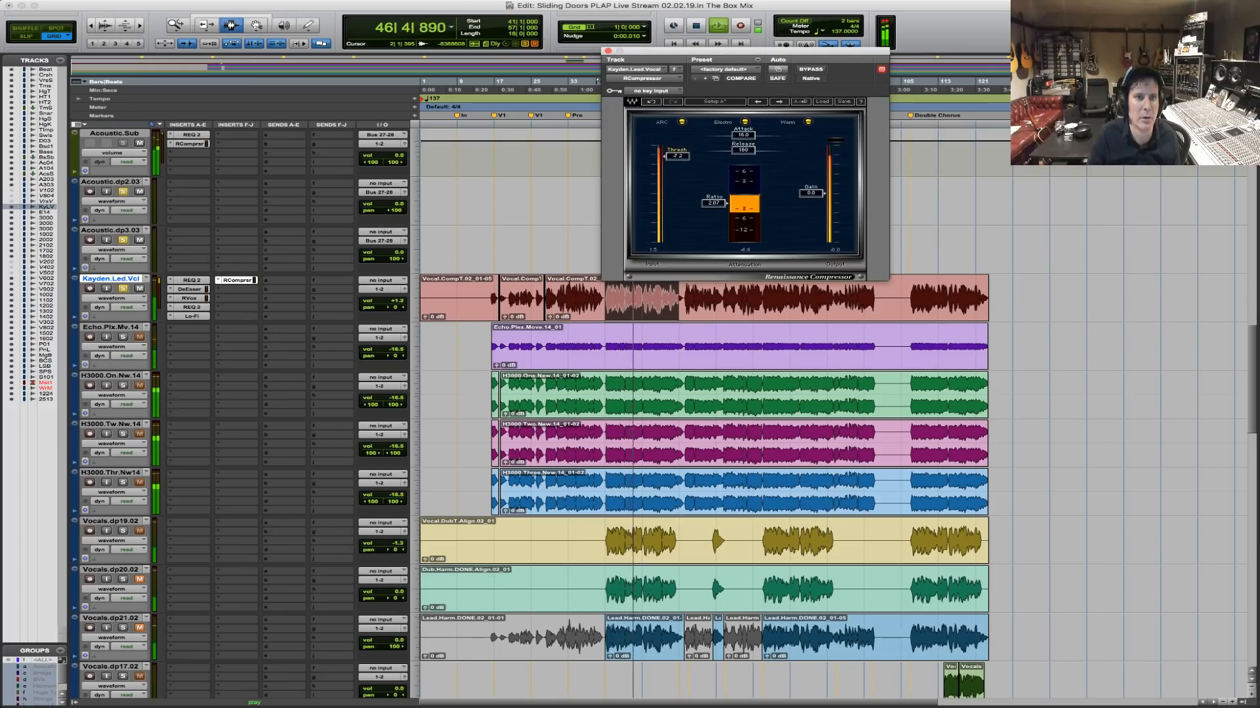
{"action": "left_click_drag", "start_coordinate": [711, 203], "coordinate": [711, 205]}
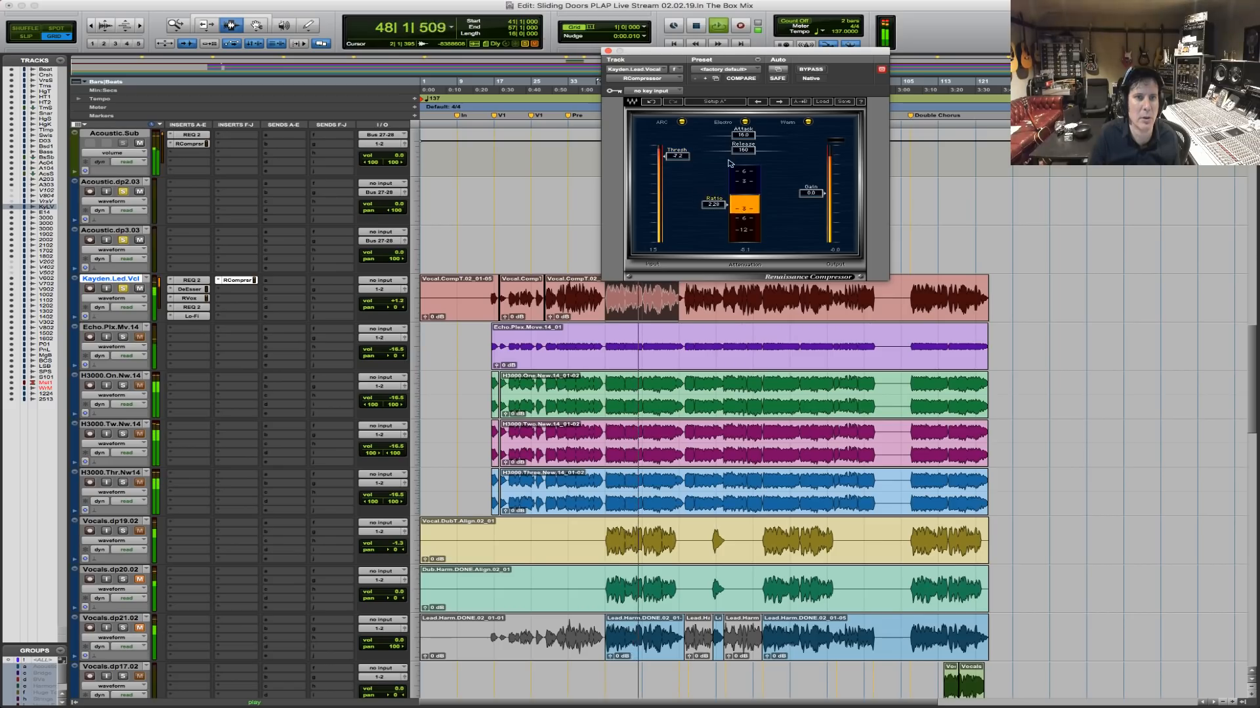
Shorten the RCompressor's release to about 14, with the gain at 2.0 and the ratio at 2.36.
{"action": "left_click_drag", "start_coordinate": [742, 150], "coordinate": [738, 150]}
{"action": "left_click_drag", "start_coordinate": [811, 193], "coordinate": [810, 189]}
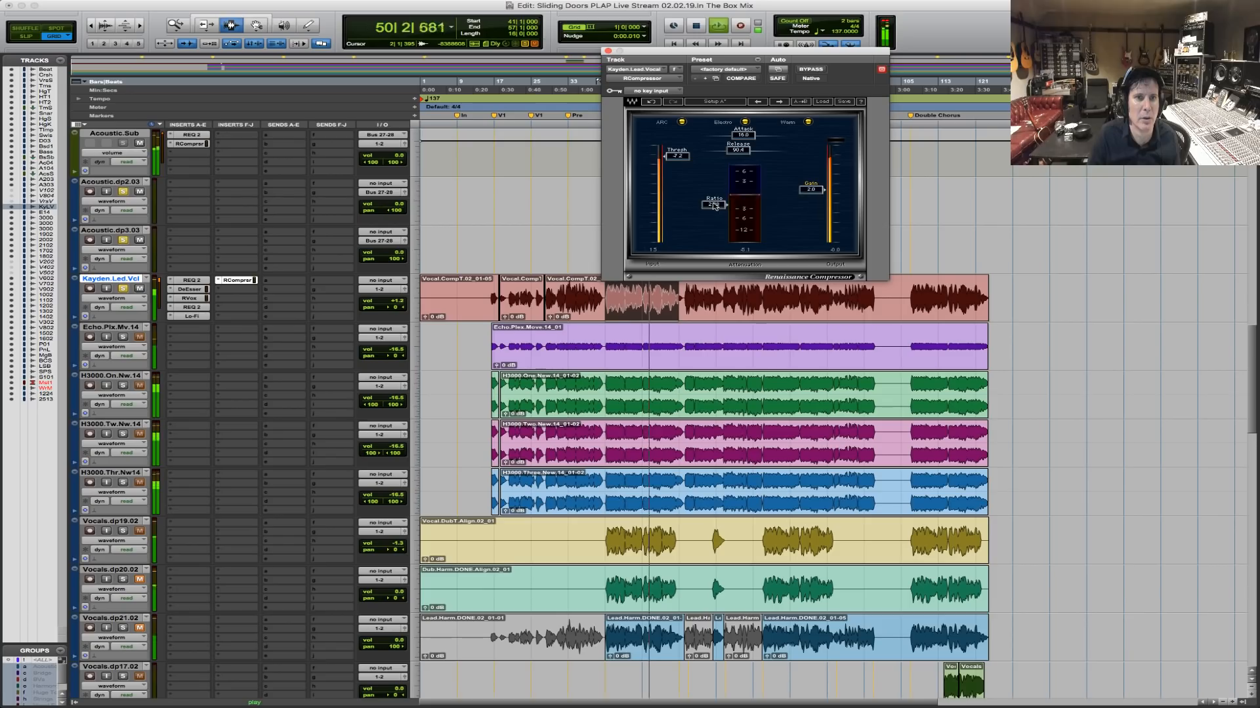
{"action": "left_click_drag", "start_coordinate": [714, 205], "coordinate": [713, 206]}
{"action": "left_click_drag", "start_coordinate": [738, 150], "coordinate": [731, 150]}
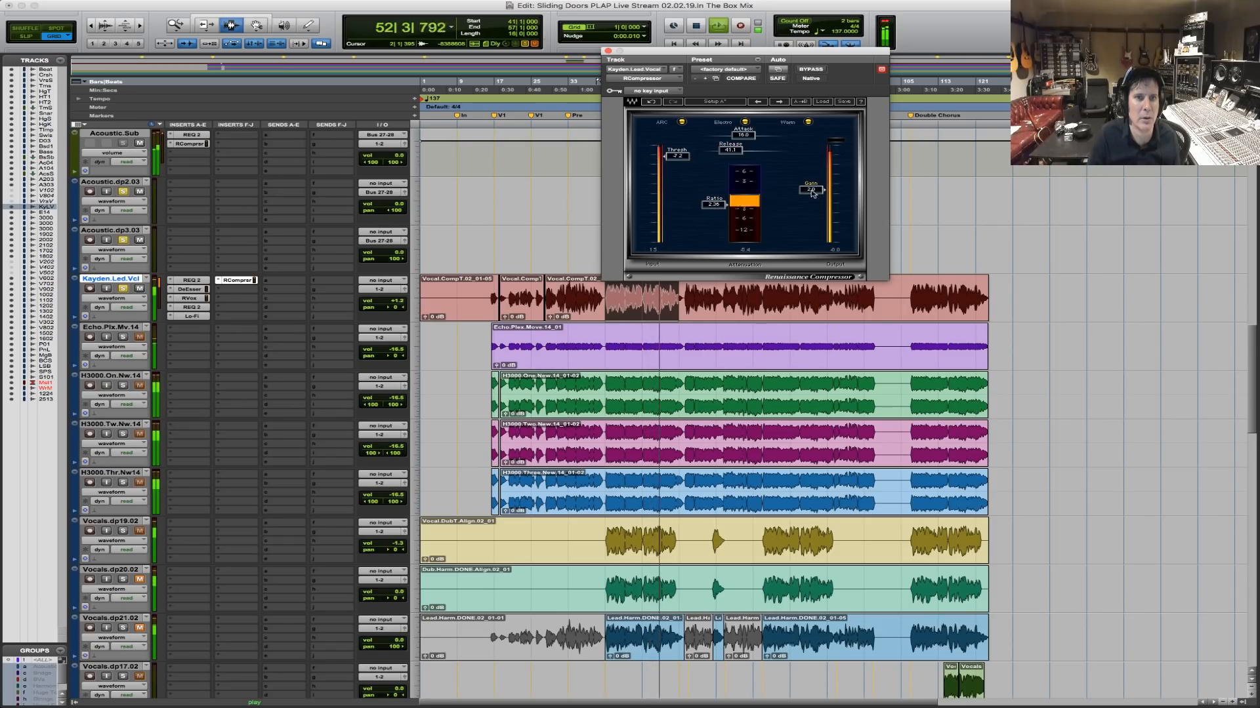
{"action": "left_click_drag", "start_coordinate": [731, 150], "coordinate": [721, 151]}
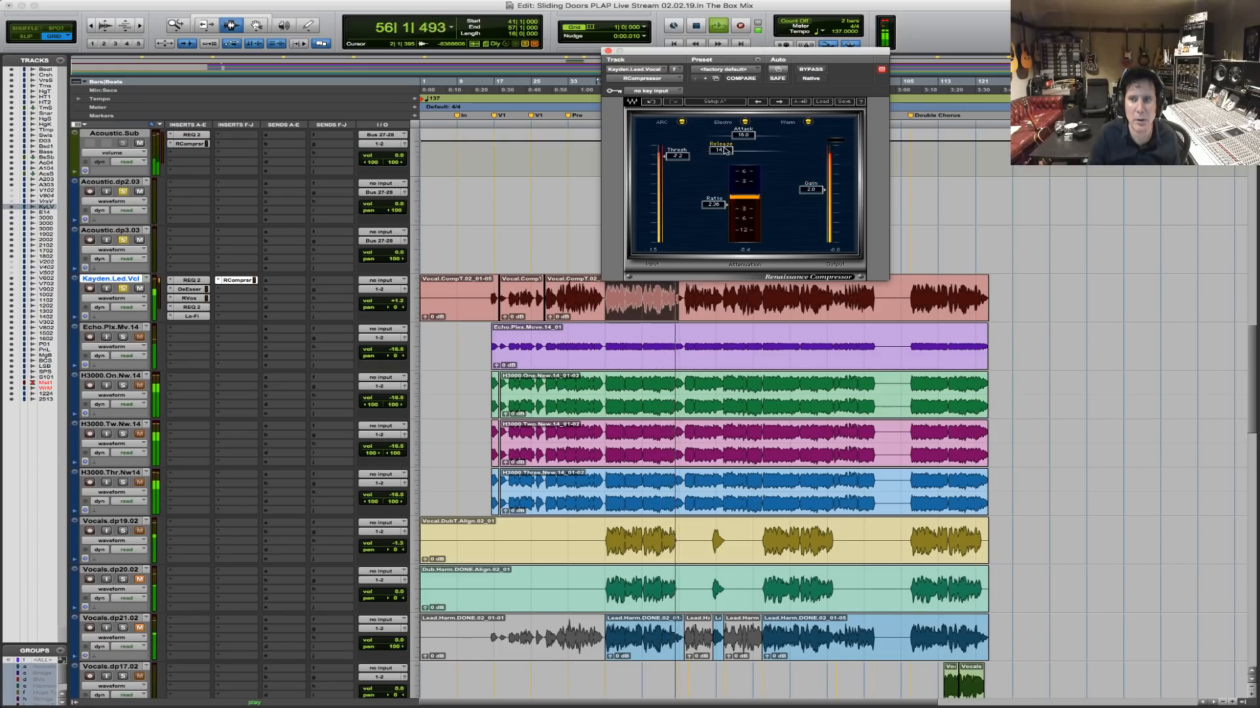
Replay the chorus and set the RCompressor's release to 5.00, attack to 167 and threshold to -7.5.
{"action": "key", "text": "space"}
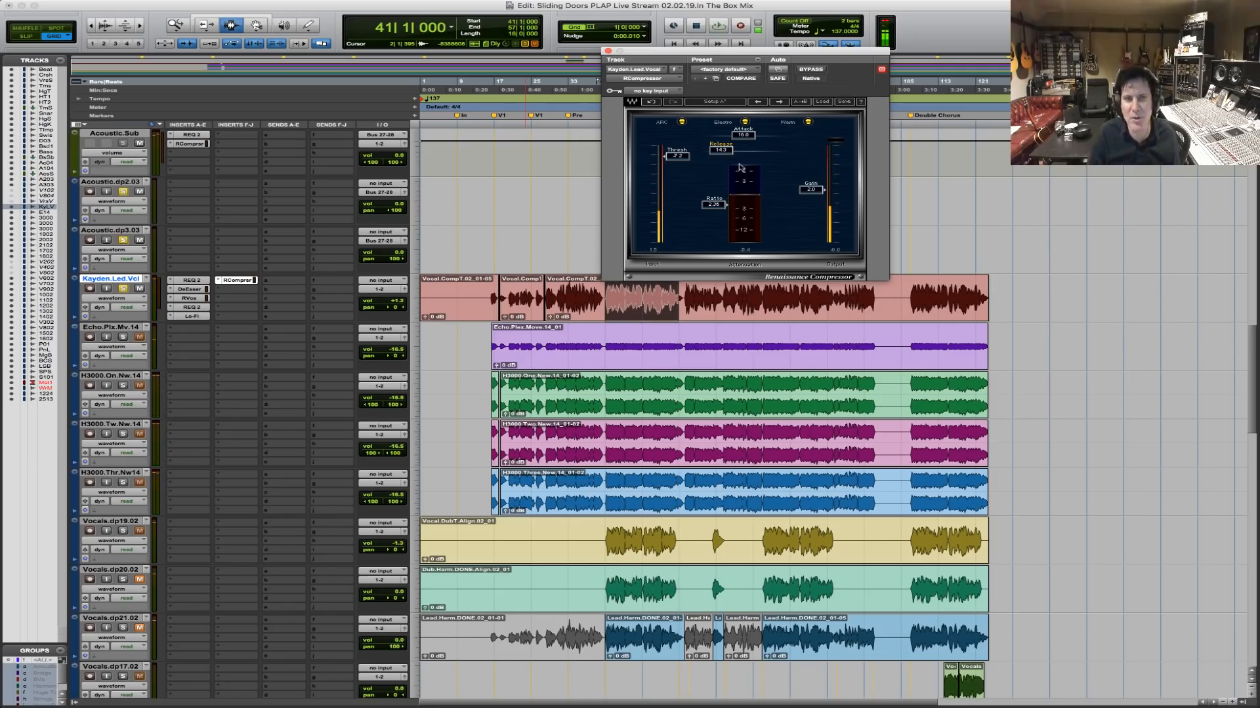
{"action": "key", "text": "space"}
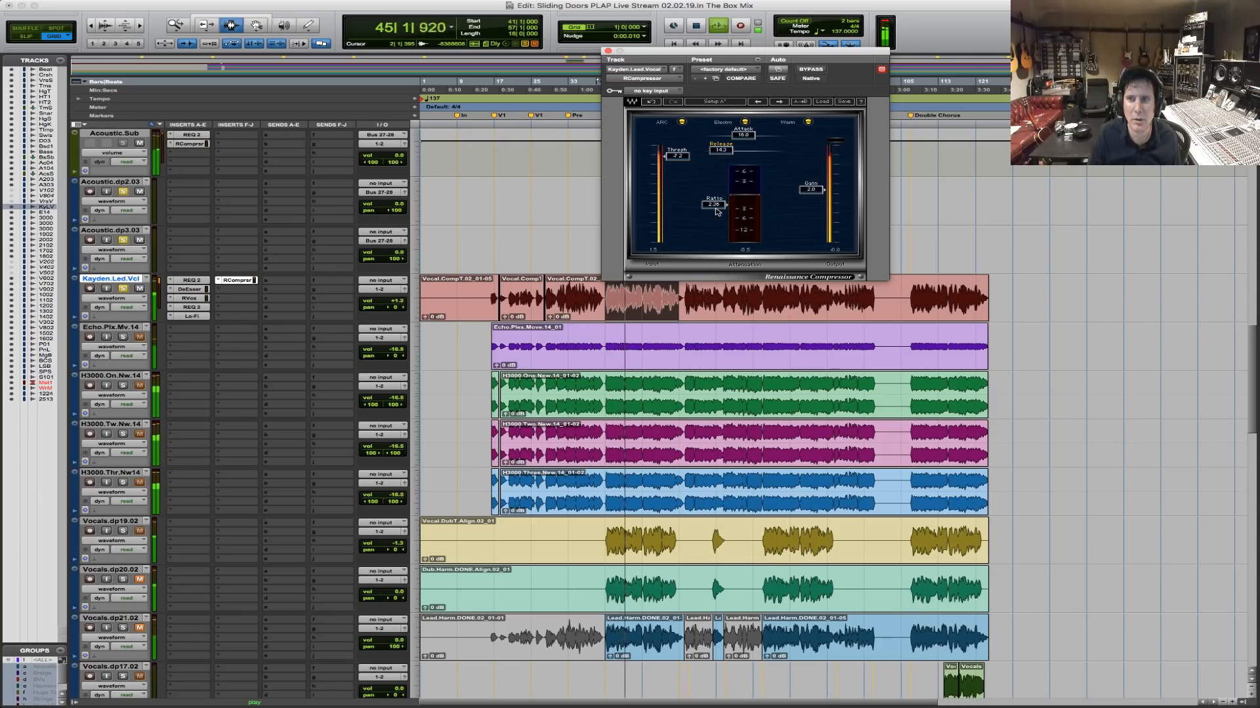
{"action": "key", "text": "space"}
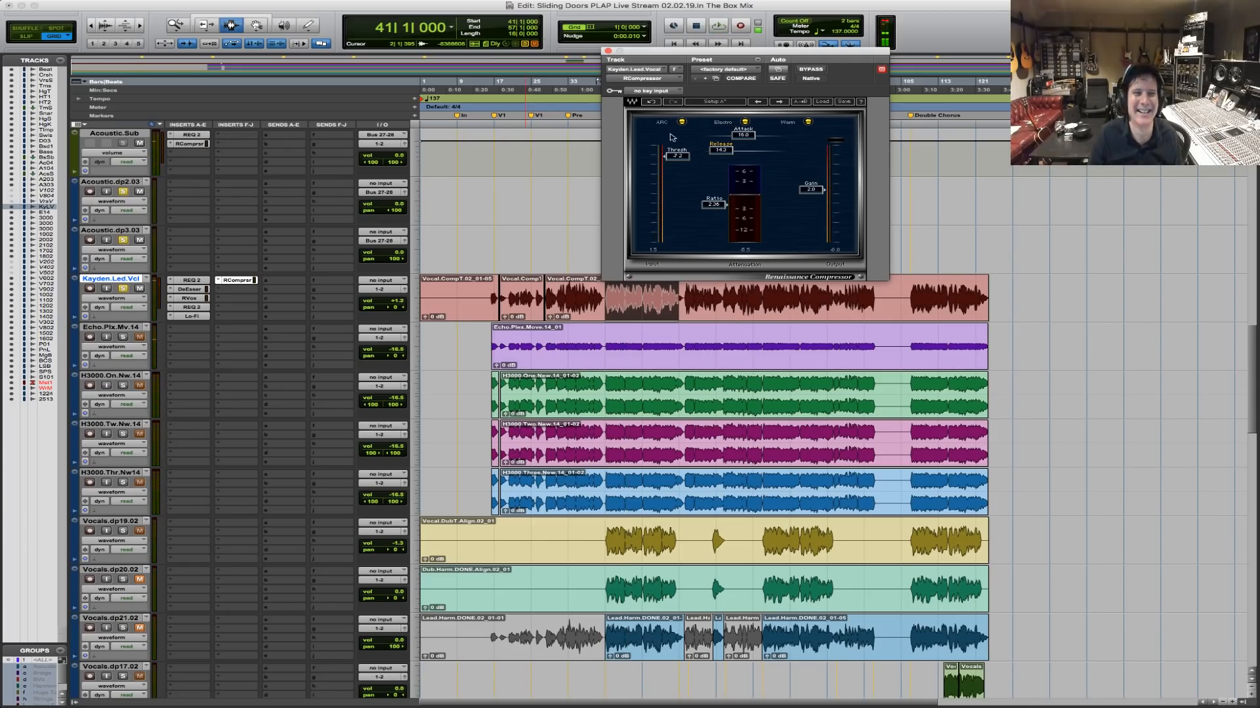
{"action": "key", "text": "space"}
{"action": "left_click_drag", "start_coordinate": [715, 152], "coordinate": [765, 141]}
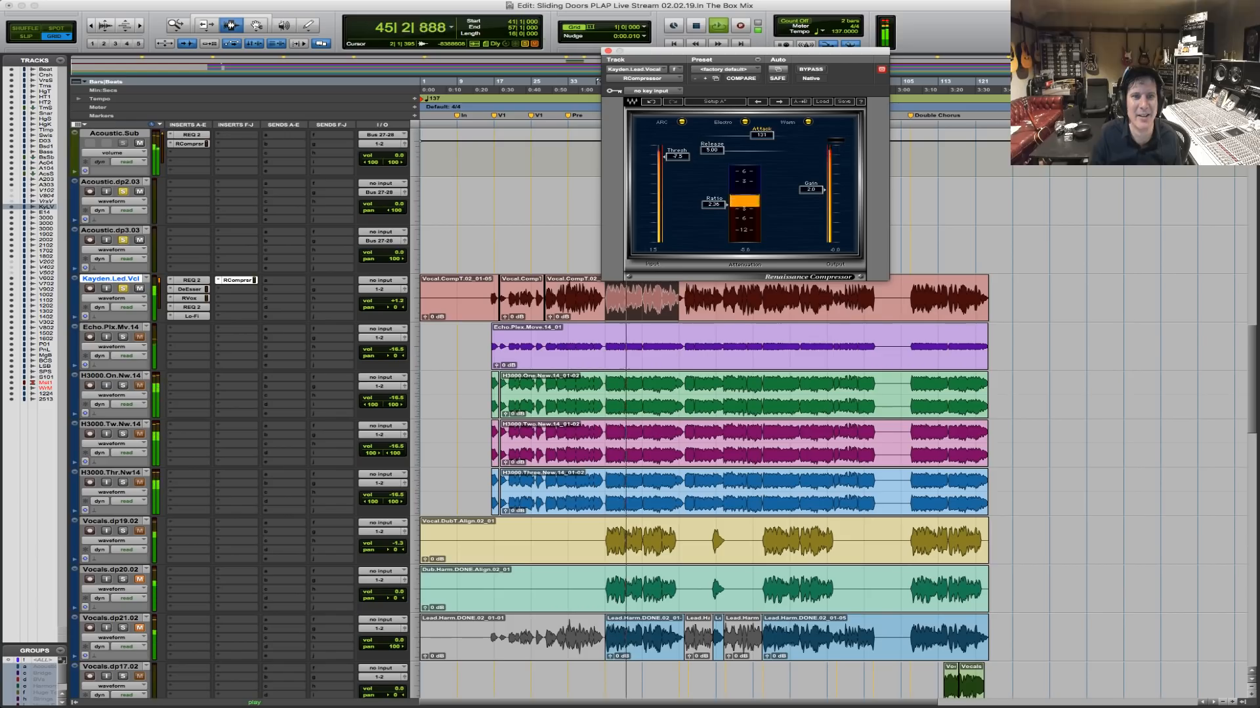
{"action": "left_click_drag", "start_coordinate": [764, 141], "coordinate": [767, 141]}
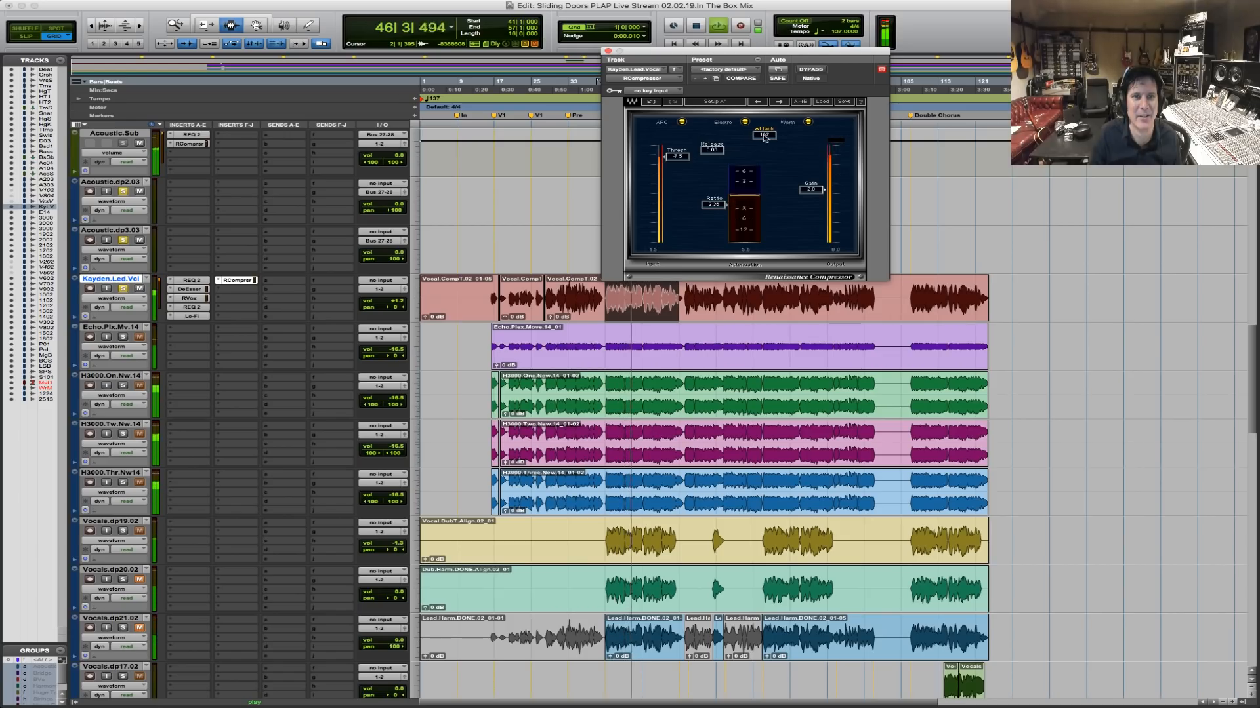
Compare the lead vocal with the RCompressor bypassed and active, setting its threshold to -7.9 and ratio to 3.75.
{"action": "left_click", "coordinate": [813, 69]}
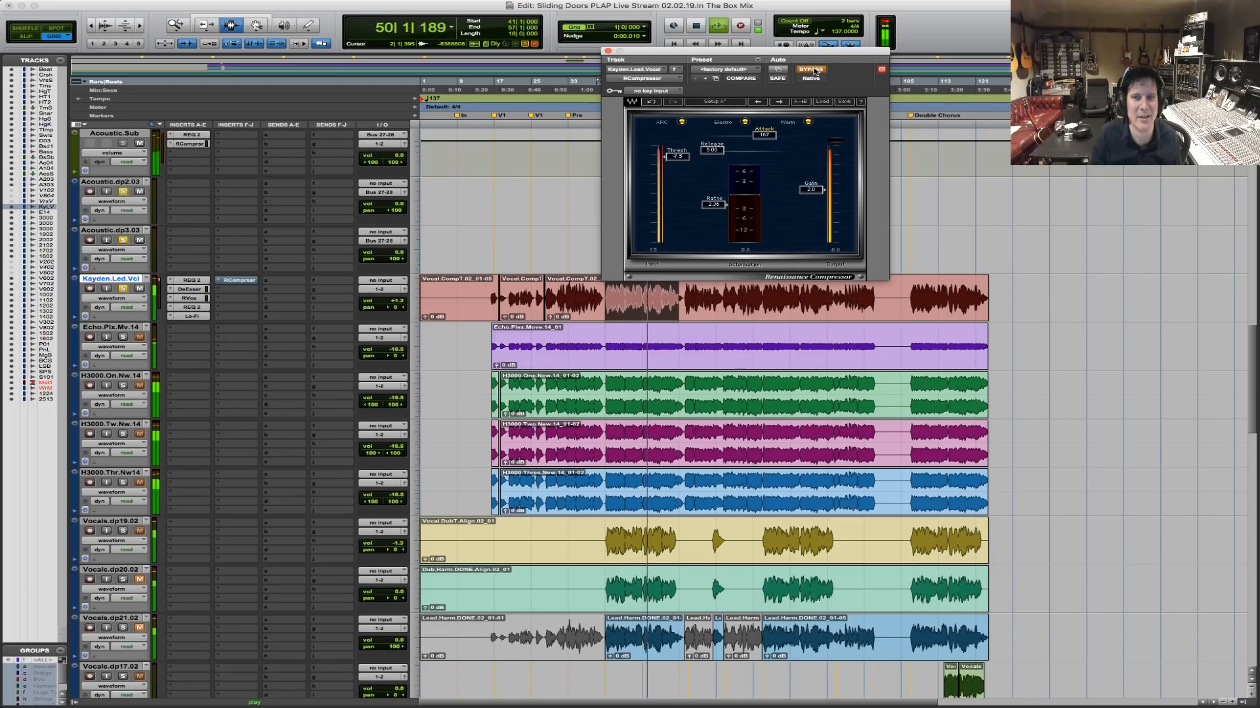
{"action": "left_click", "coordinate": [814, 70]}
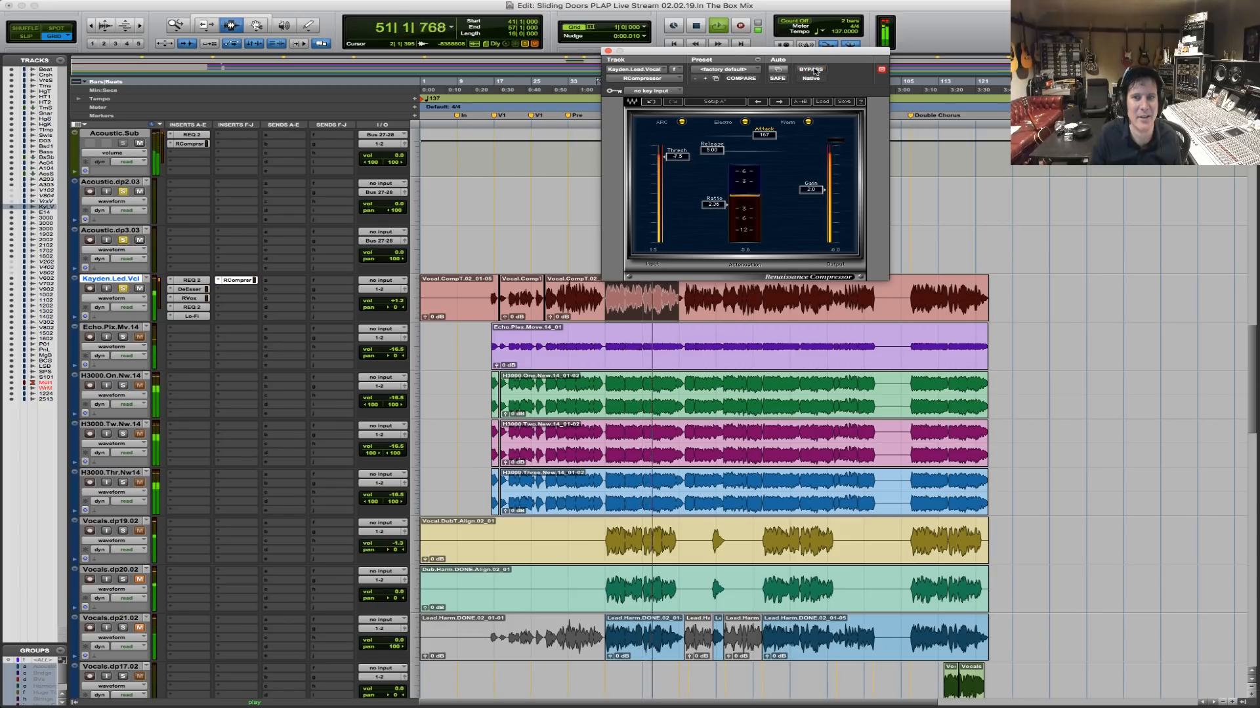
{"action": "left_click", "coordinate": [813, 70]}
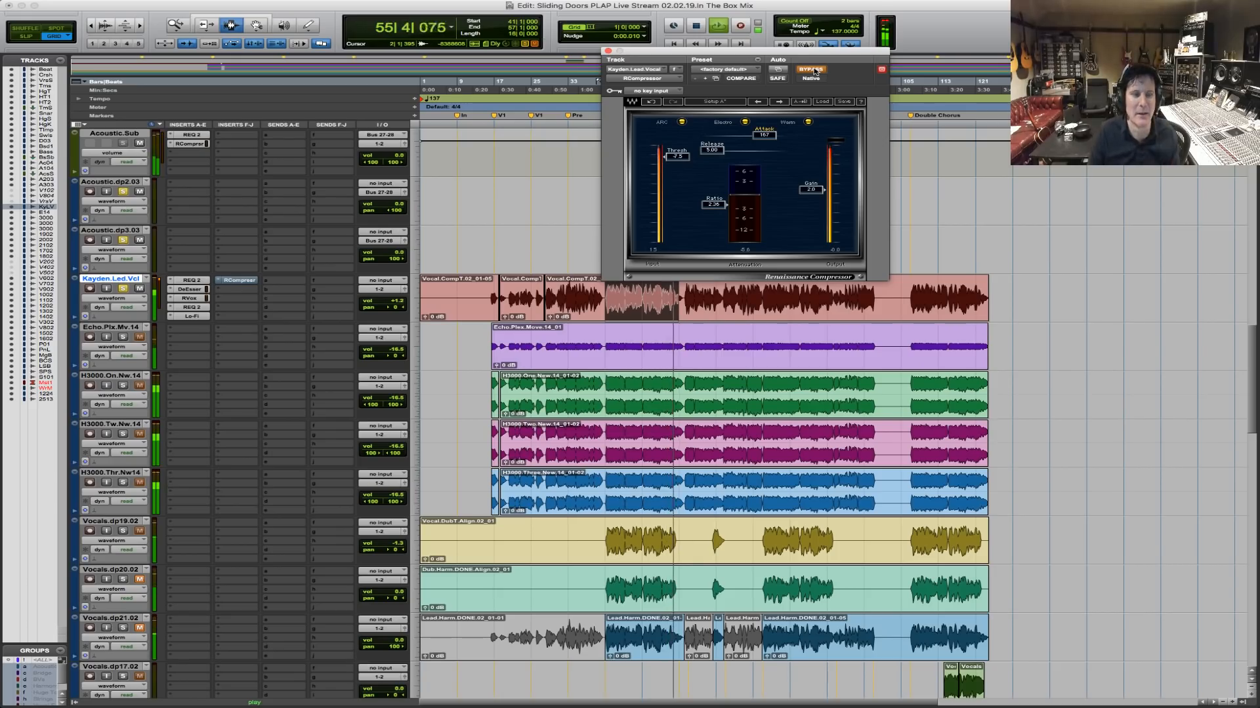
{"action": "left_click", "coordinate": [811, 70]}
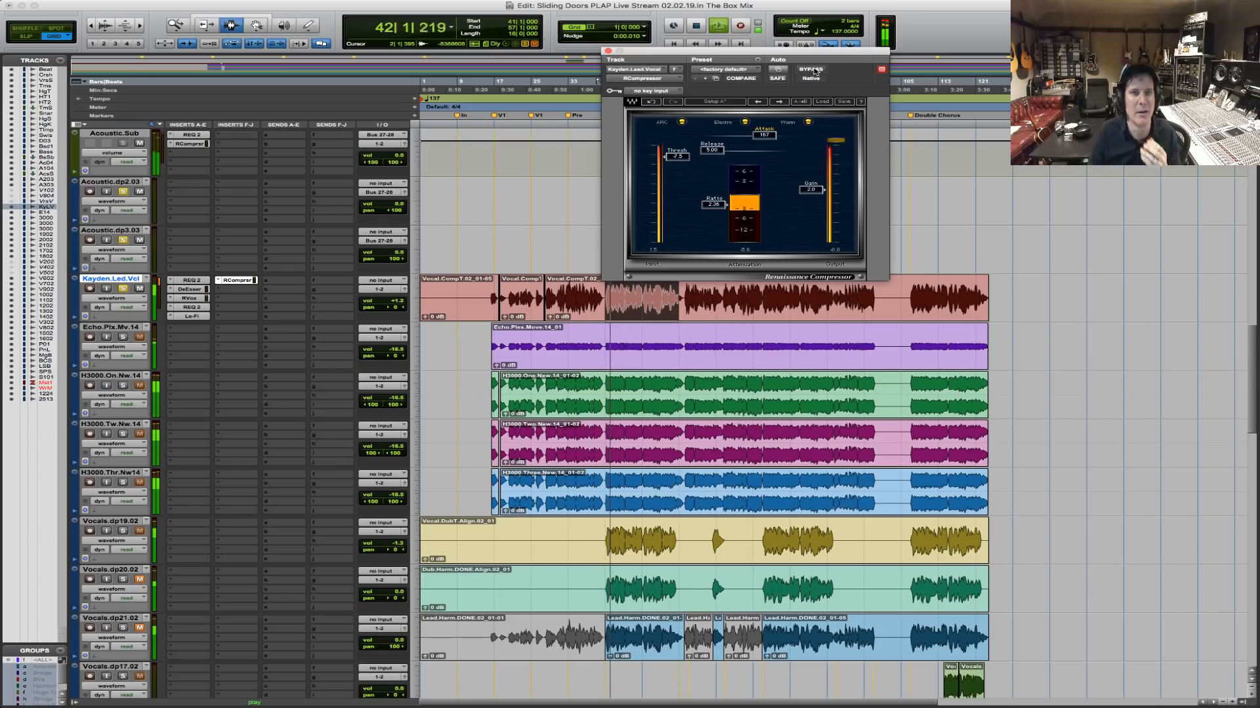
{"action": "left_click", "coordinate": [815, 72]}
{"action": "left_click", "coordinate": [815, 71]}
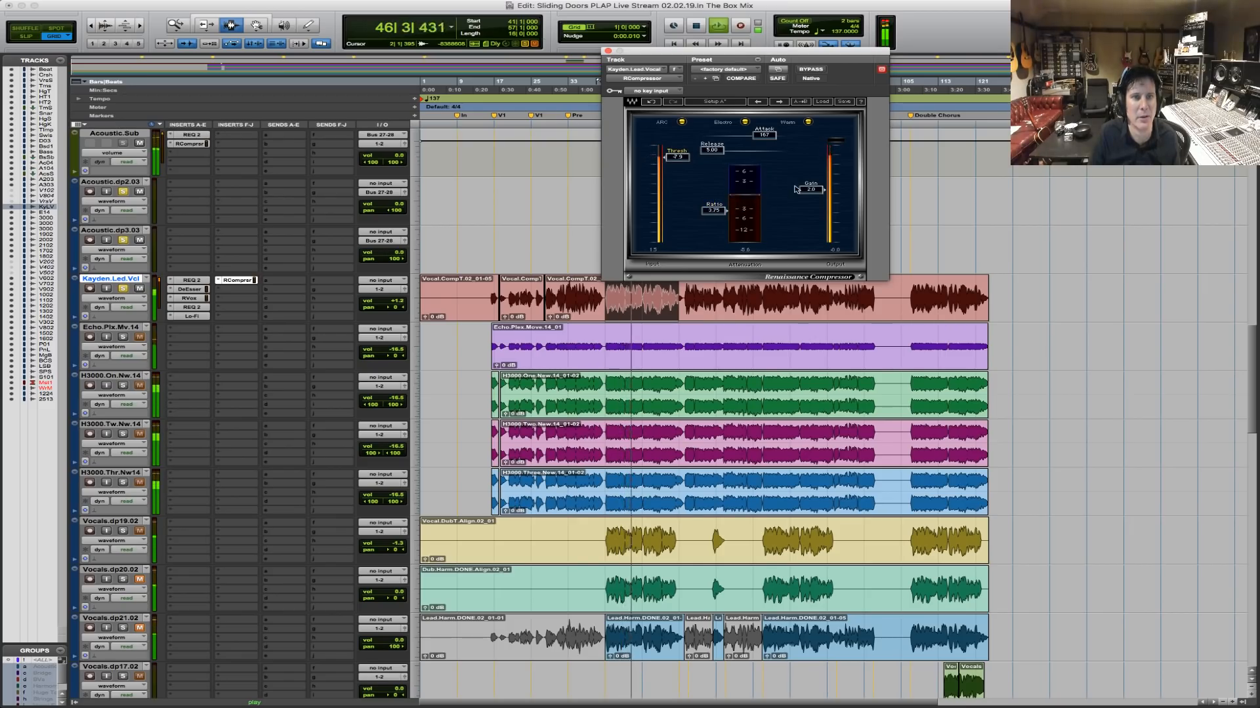
{"action": "left_click", "coordinate": [155, 290]}
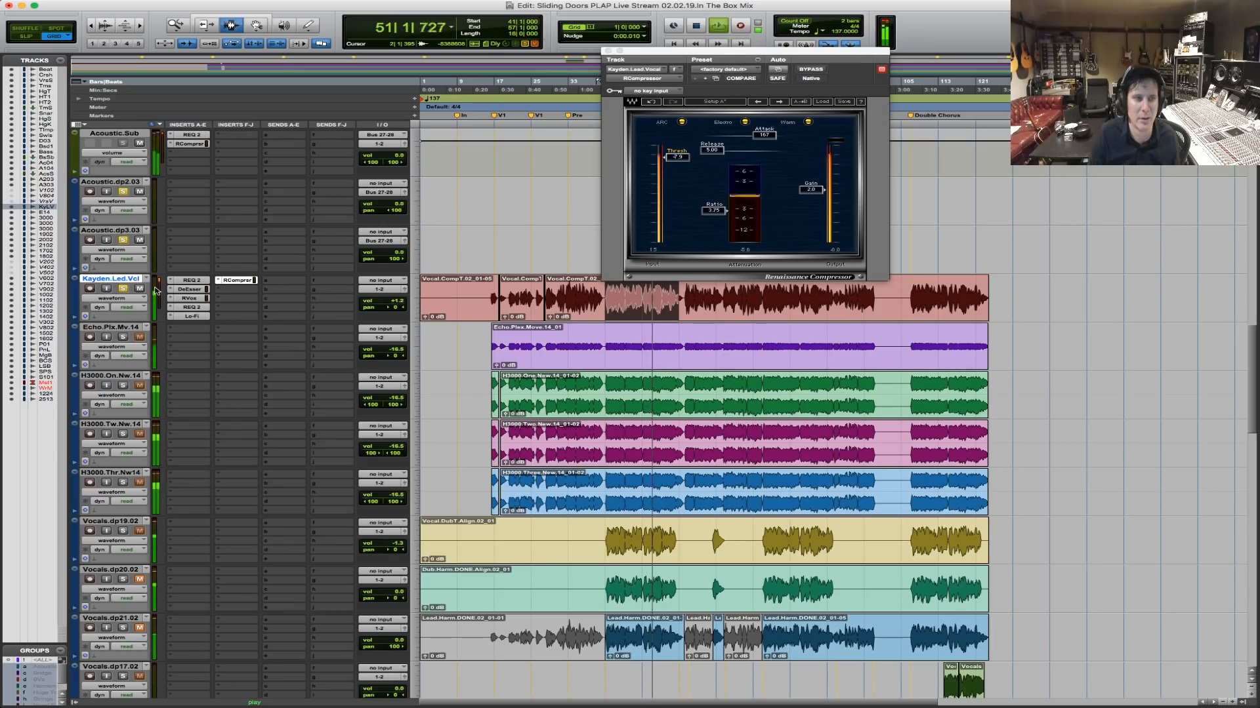
{"action": "key", "text": "space"}
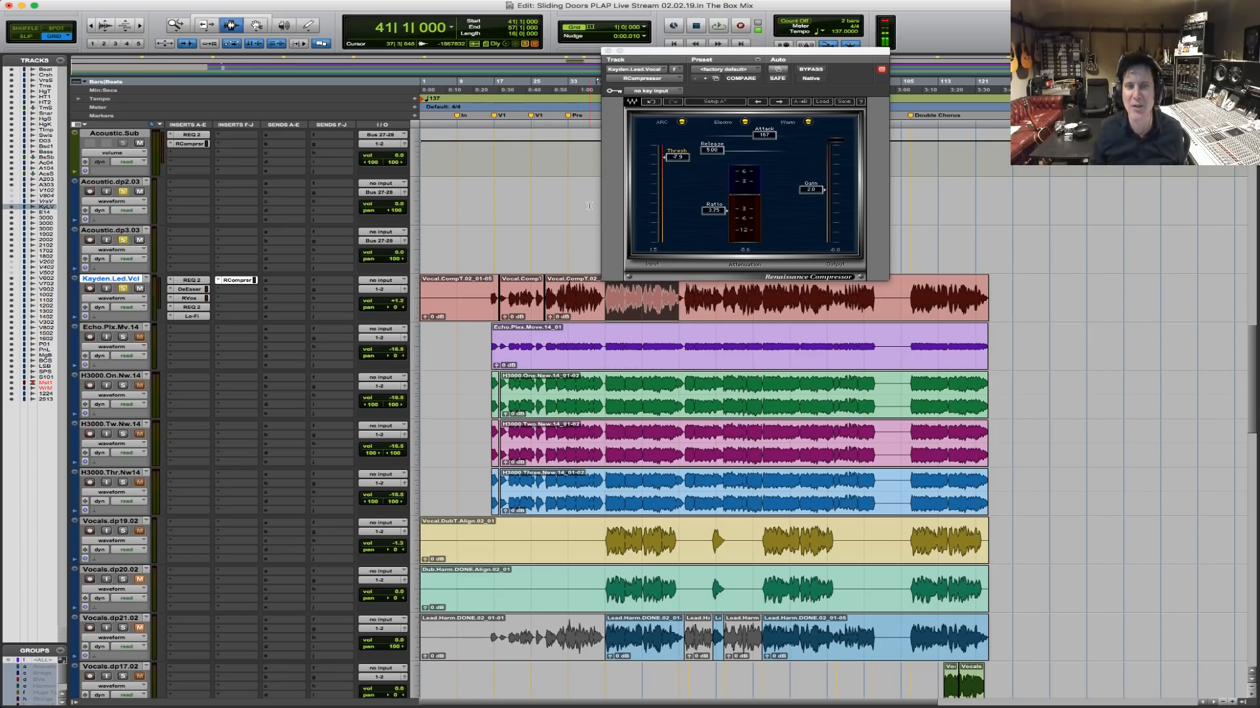
Raise the lead vocal's Lo-Fi Distortion to 1.8 while auditioning the chorus.
{"action": "key", "text": "space"}
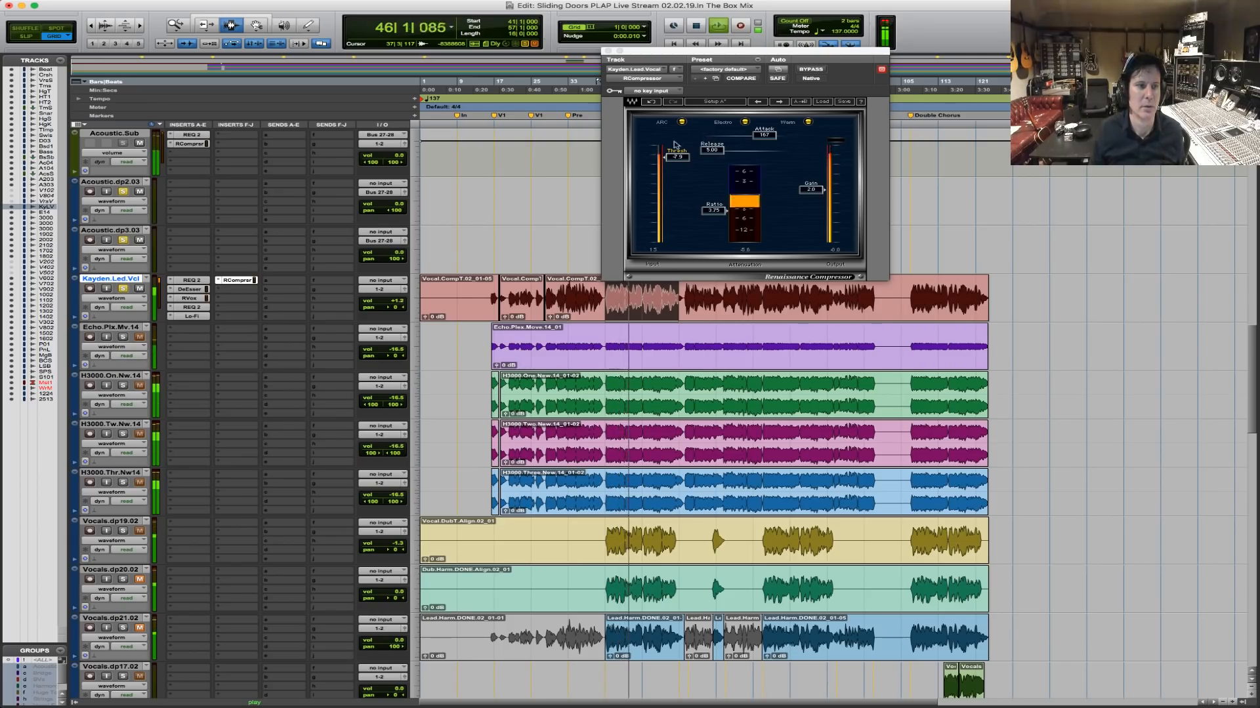
{"action": "left_click", "coordinate": [192, 316]}
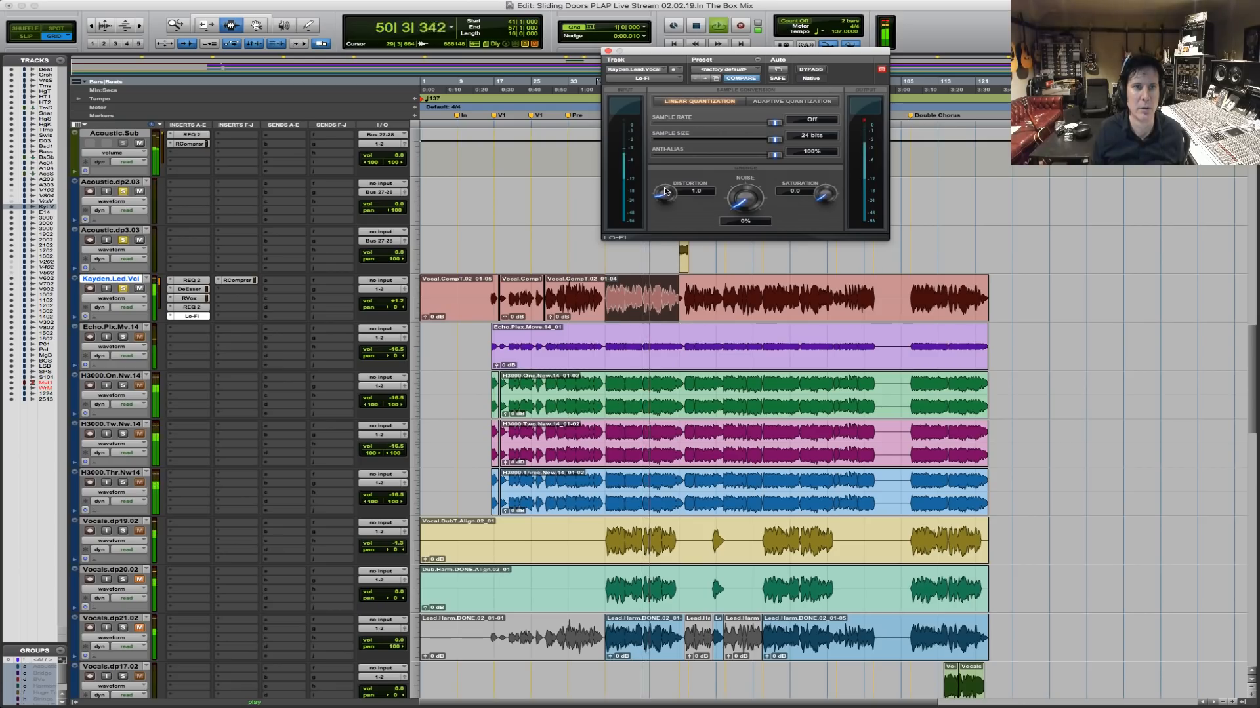
{"action": "left_click_drag", "start_coordinate": [665, 192], "coordinate": [667, 184]}
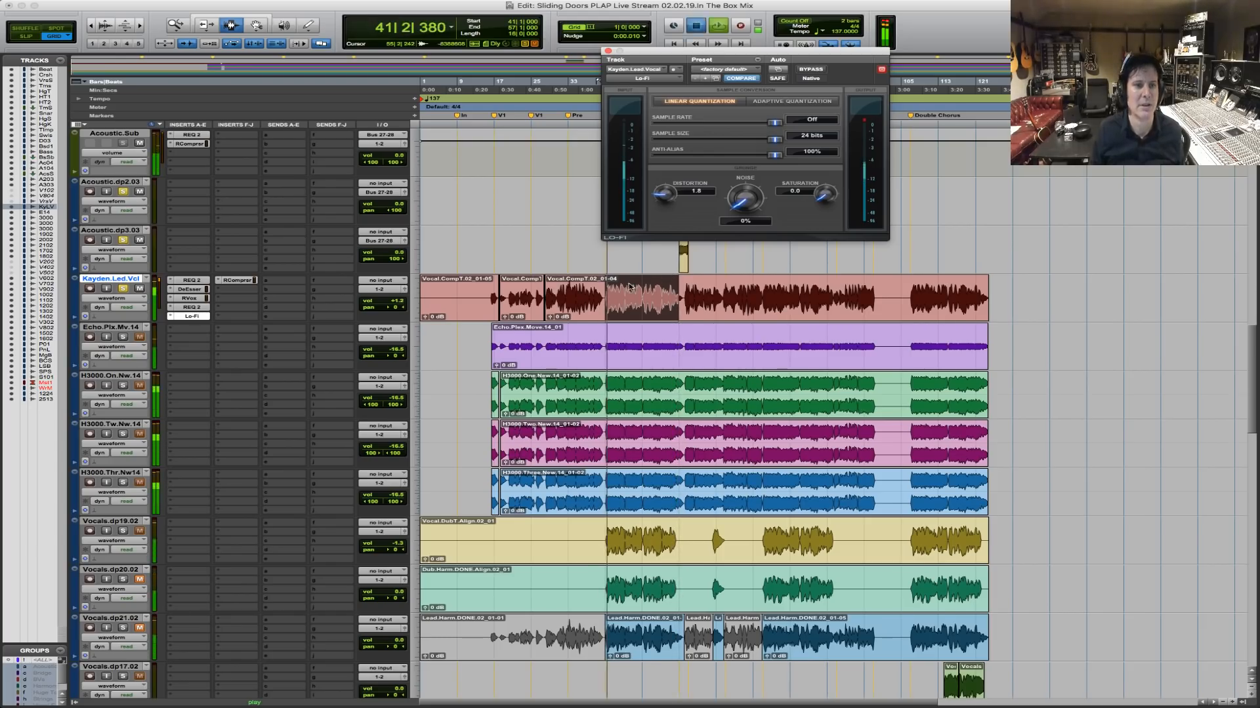
{"action": "key", "text": "space"}
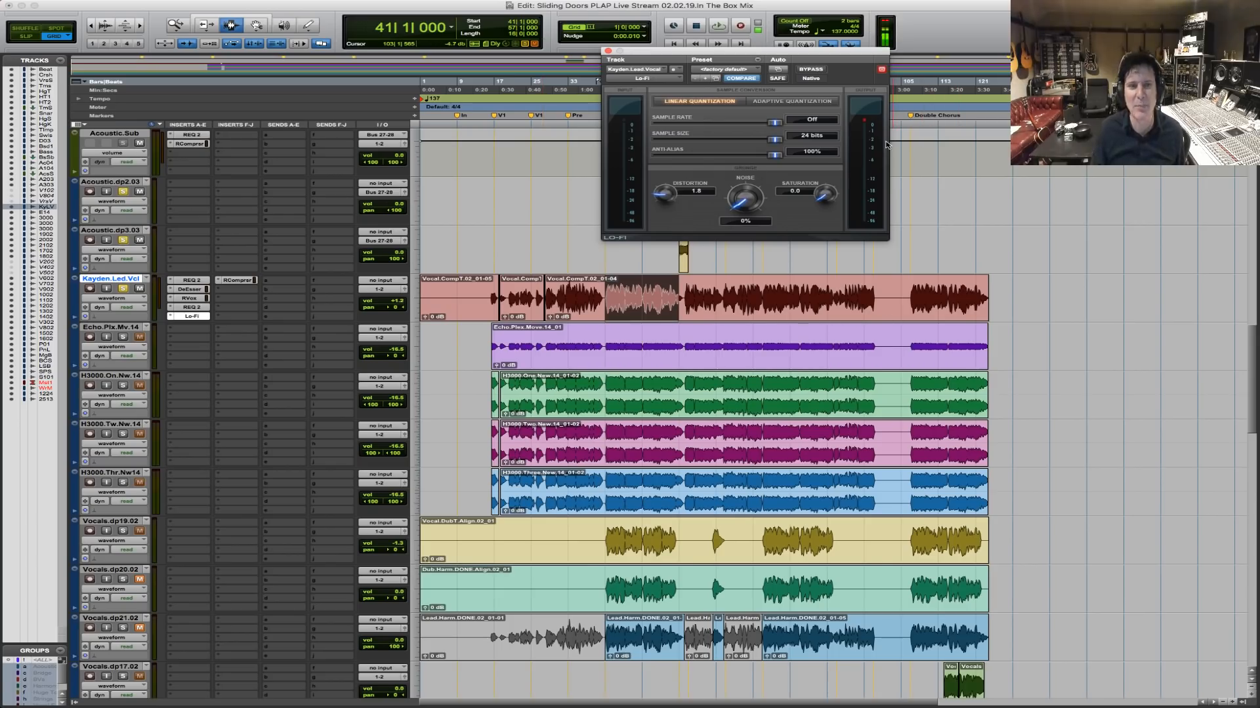
Copy the lead vocal's DeEsser to the slot after the RCompressor and raise the copy's threshold to about -12.
{"action": "key", "text": "space"}
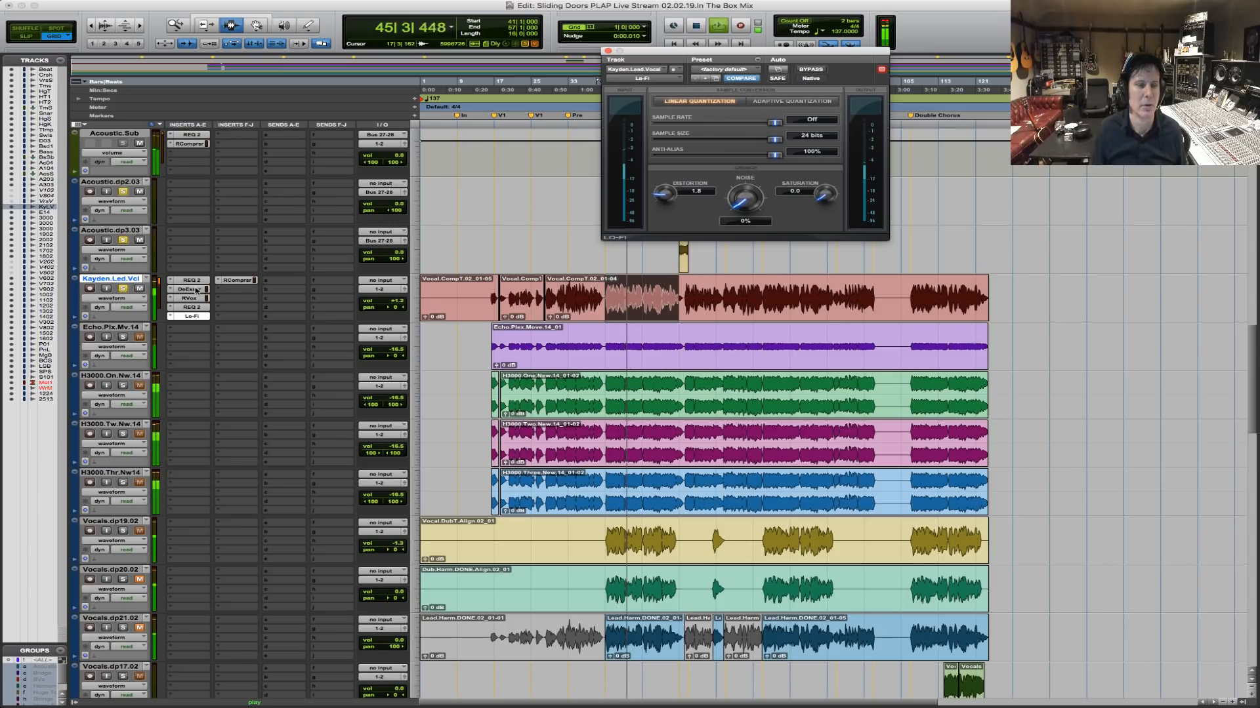
{"action": "key", "text": "space"}
{"action": "left_click", "coordinate": [241, 294]}
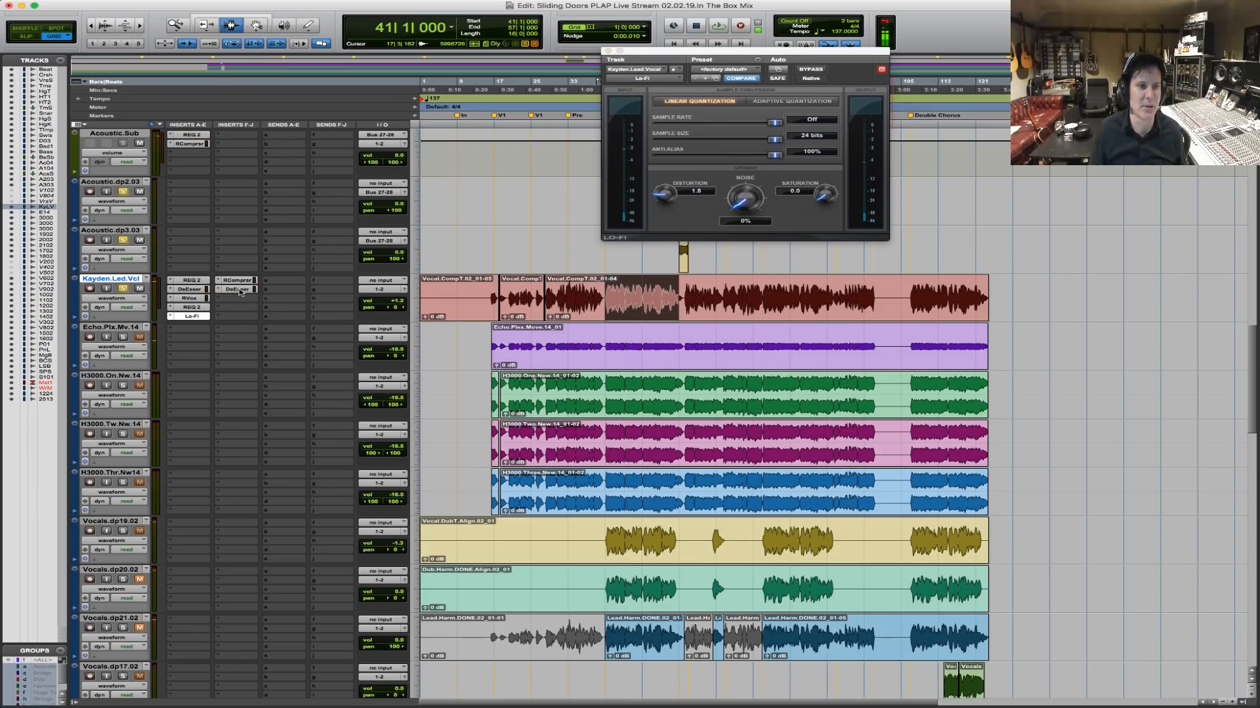
{"action": "left_click", "coordinate": [238, 289]}
{"action": "key", "text": "space"}
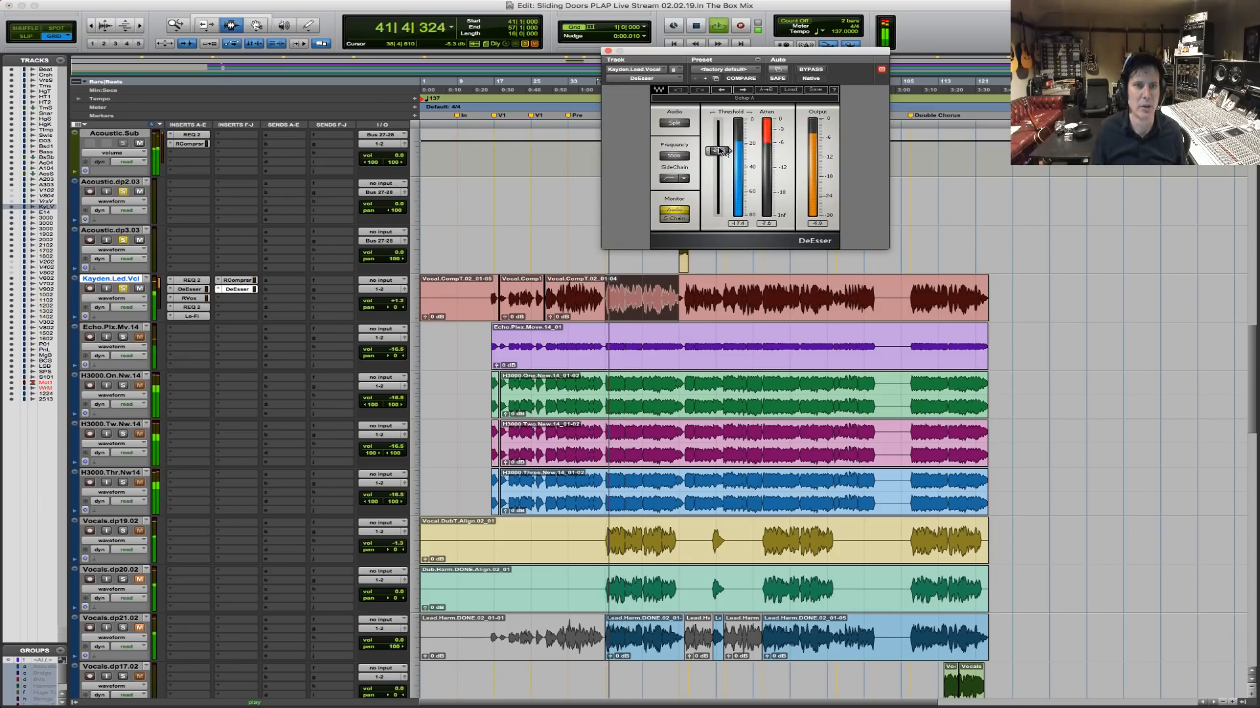
{"action": "left_click_drag", "start_coordinate": [730, 150], "coordinate": [729, 147]}
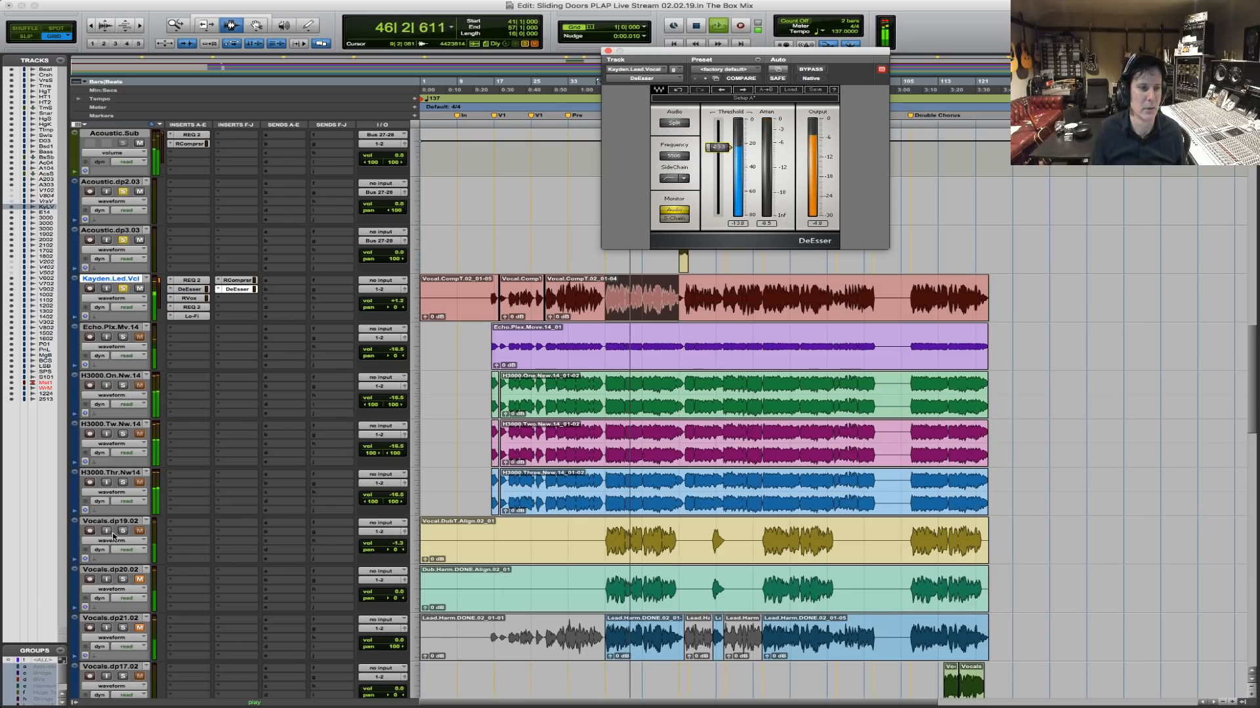
Move the Vocals.dp19.02 track directly below the lead vocal, solo it and zoom in on its chorus section.
{"action": "left_click_drag", "start_coordinate": [118, 522], "coordinate": [129, 332]}
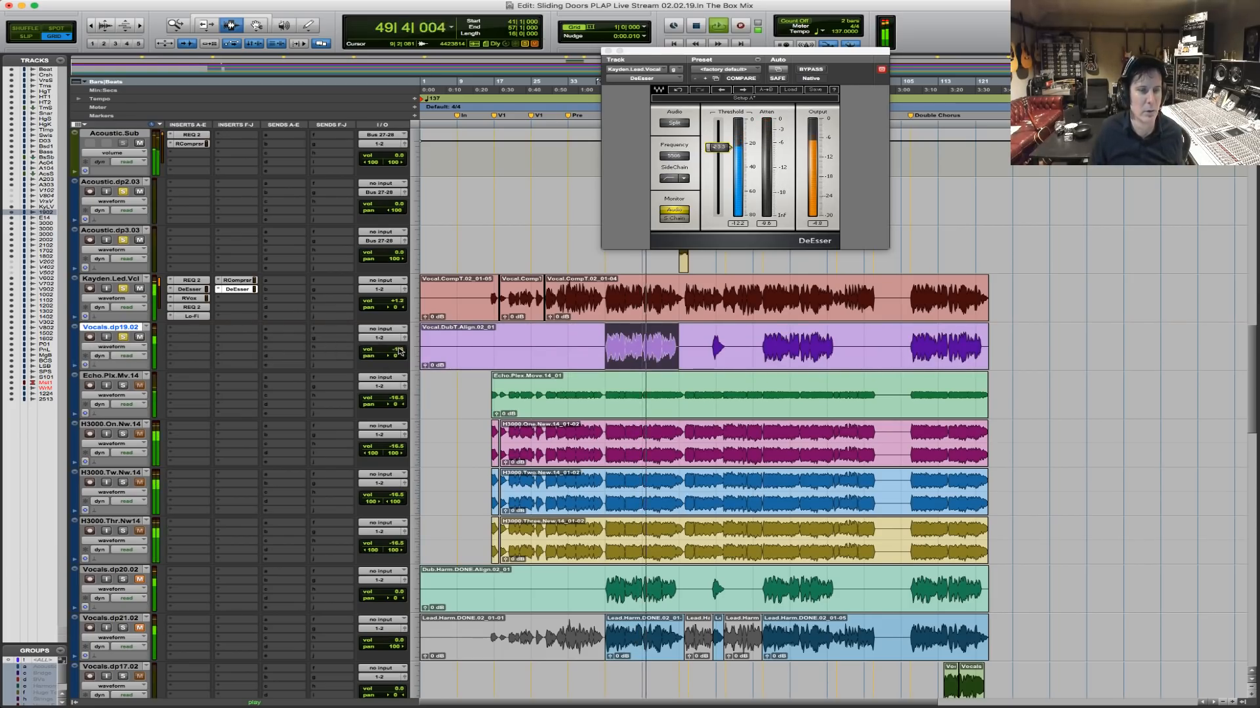
{"action": "key", "text": "F5"}
{"action": "left_click_drag", "start_coordinate": [586, 350], "coordinate": [784, 353]}
{"action": "key", "text": "space"}
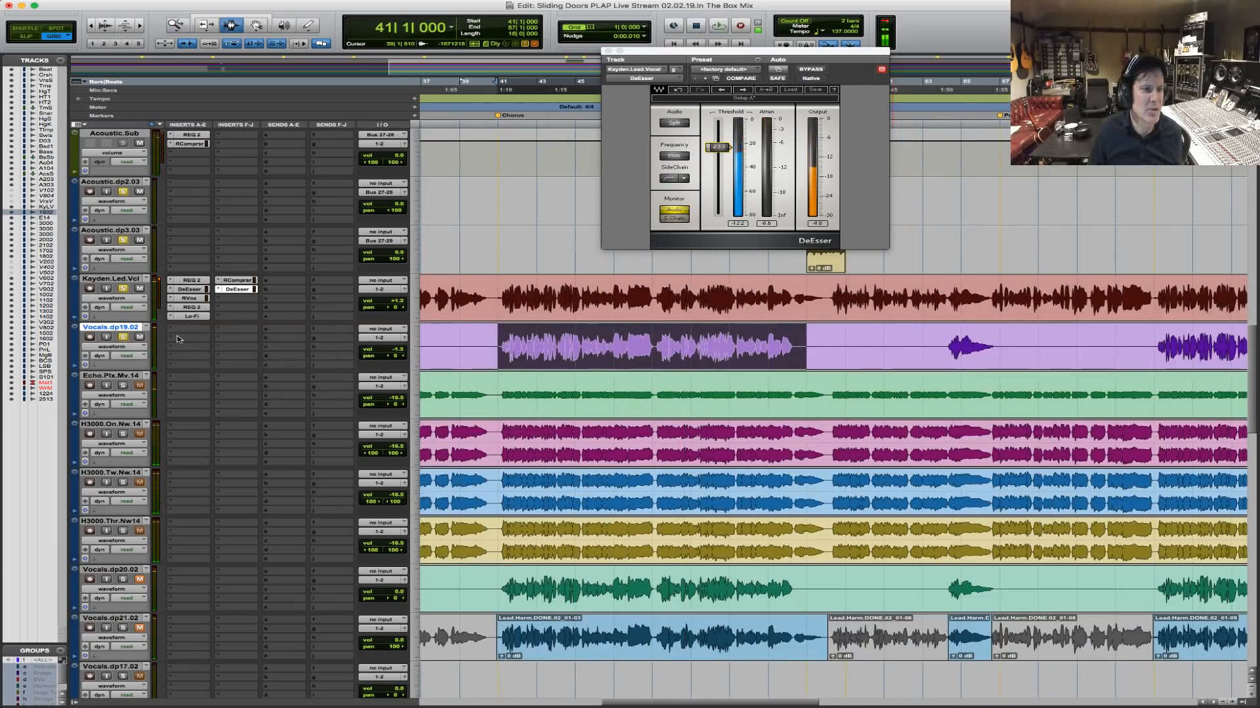
Insert the mono H-Delay on the Vocals.dp19.02 track's first insert slot and audition it in the chorus.
{"action": "left_click", "coordinate": [188, 335]}
{"action": "mouse_move", "coordinate": [220, 349]}
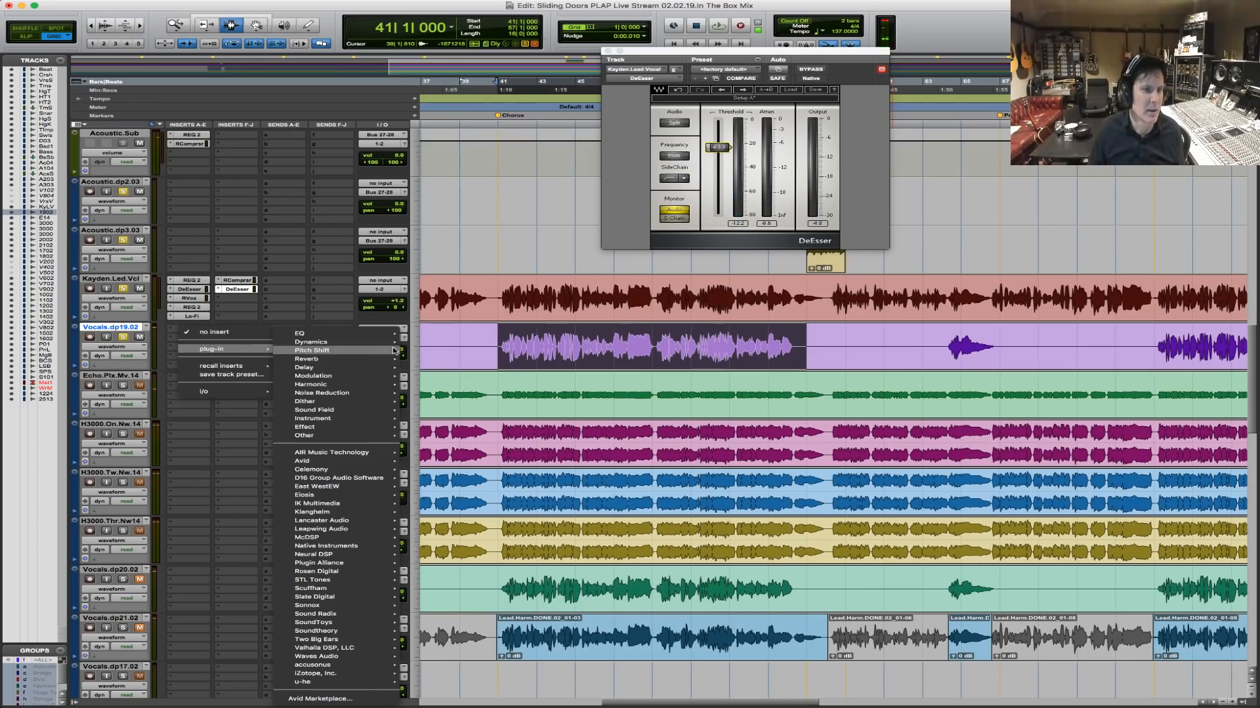
{"action": "mouse_move", "coordinate": [372, 343]}
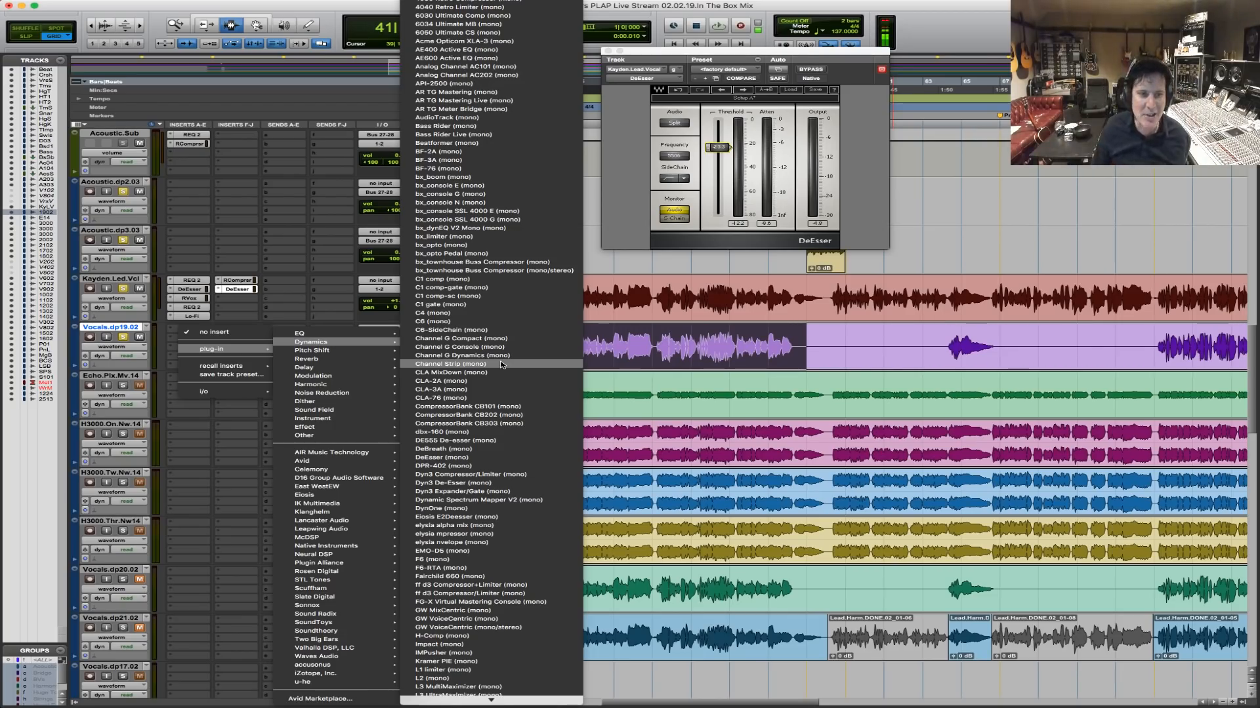
{"action": "mouse_move", "coordinate": [338, 367]}
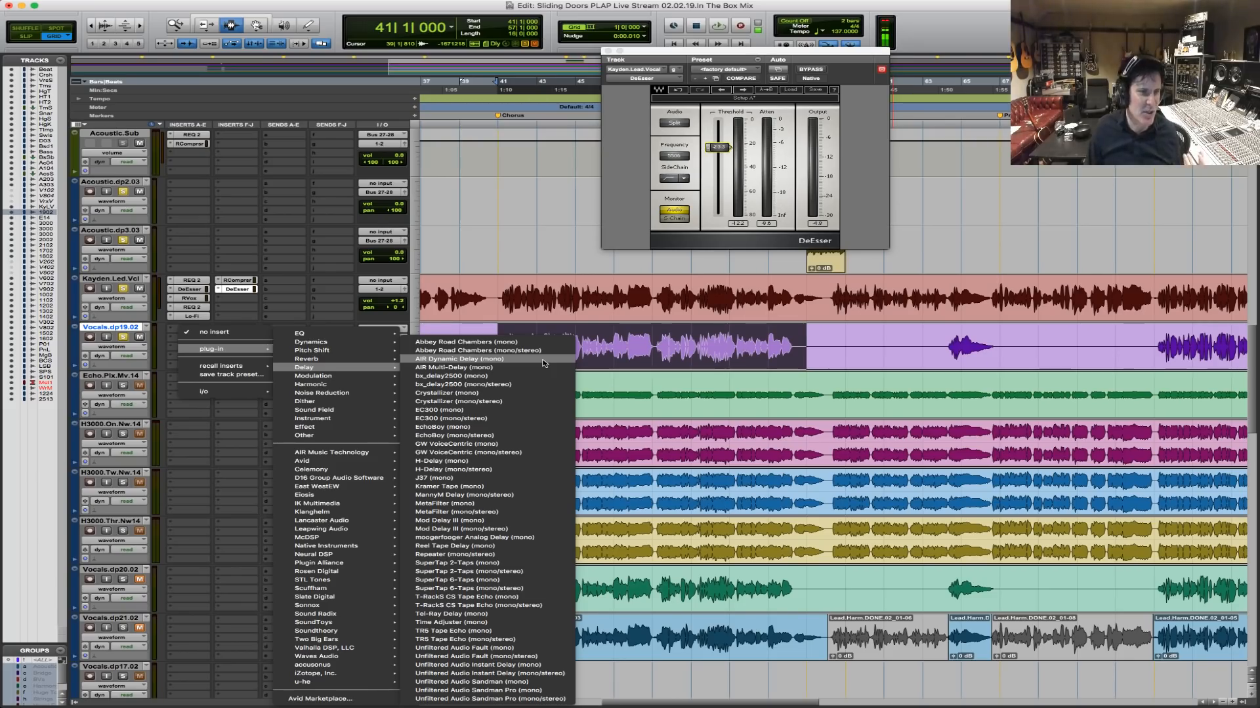
{"action": "left_click", "coordinate": [524, 462]}
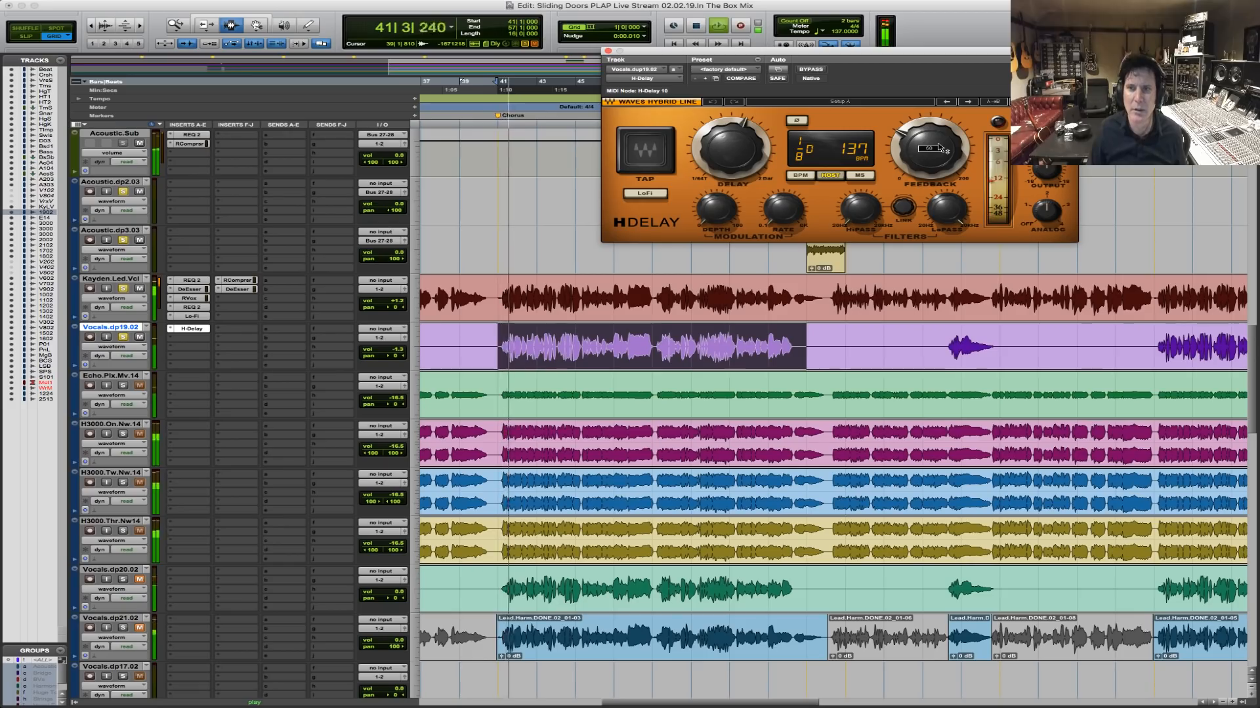
{"action": "key", "text": "space"}
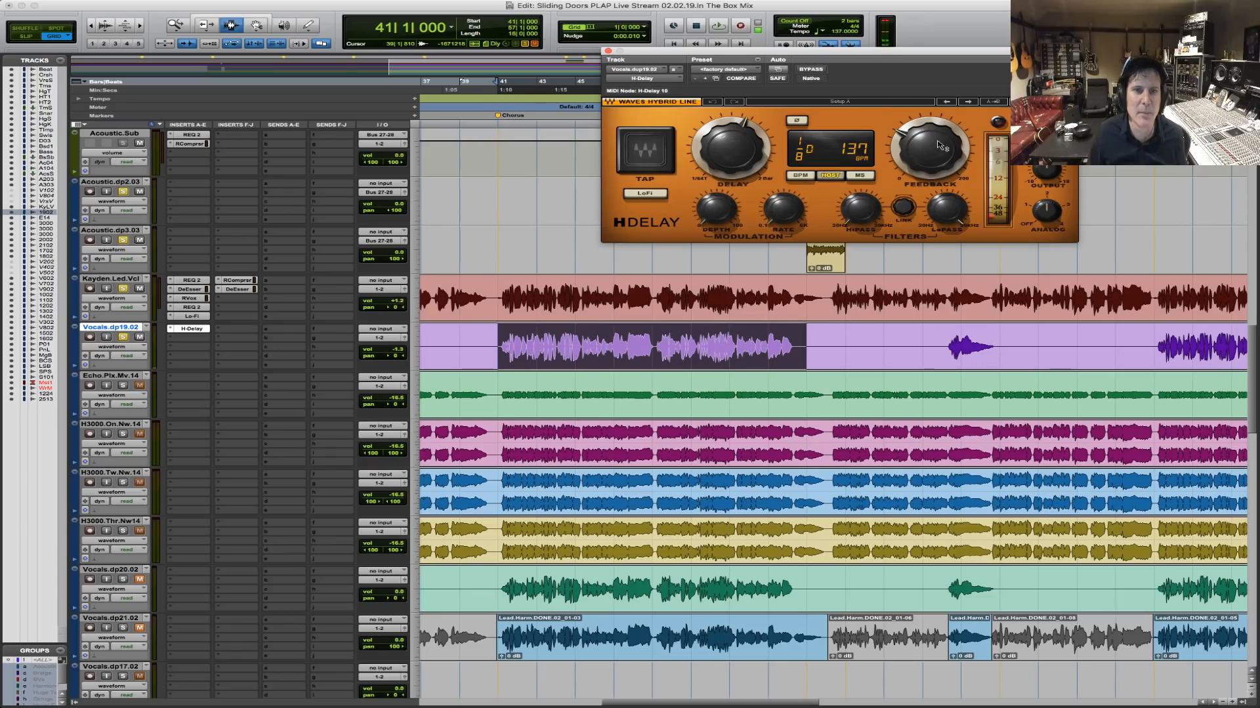
Set the Vocals.dp19.02 track's H-Delay to a 1/16 delay time and adjust its feedback and low-pass filter while auditioning the chorus.
{"action": "key", "text": "space"}
{"action": "left_click_drag", "start_coordinate": [734, 137], "coordinate": [733, 142]}
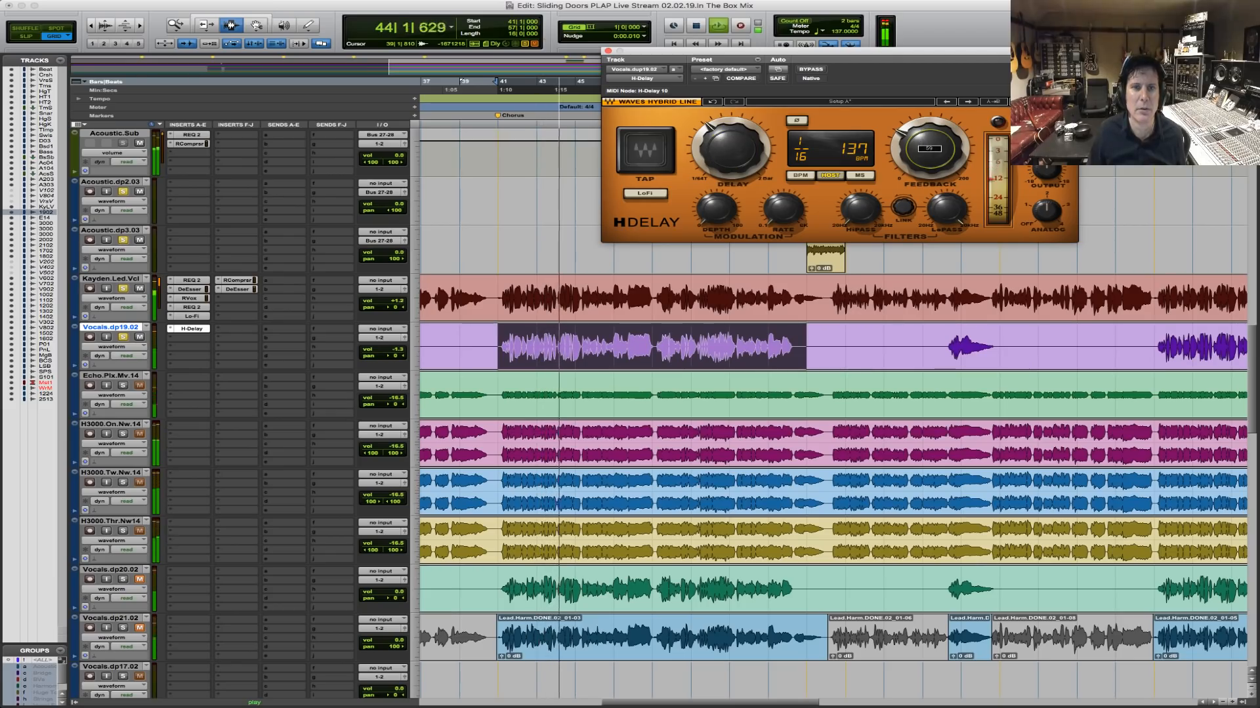
{"action": "left_click", "coordinate": [939, 144]}
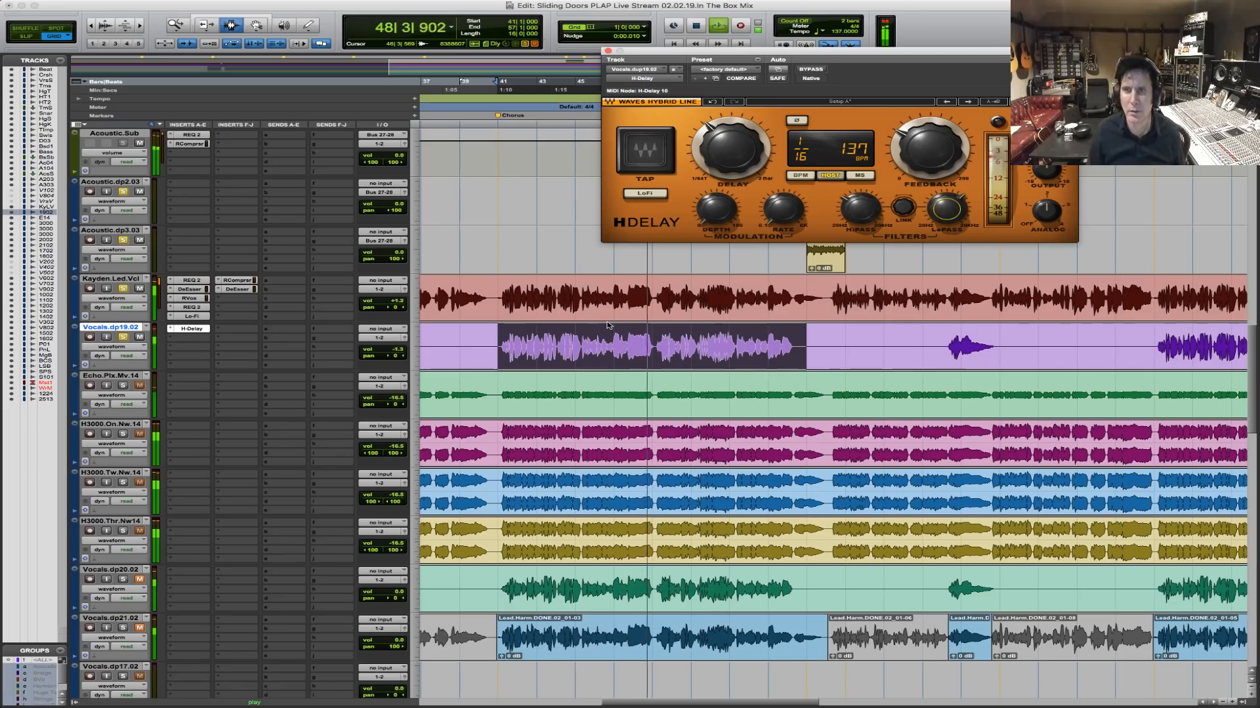
{"action": "key", "text": "space"}
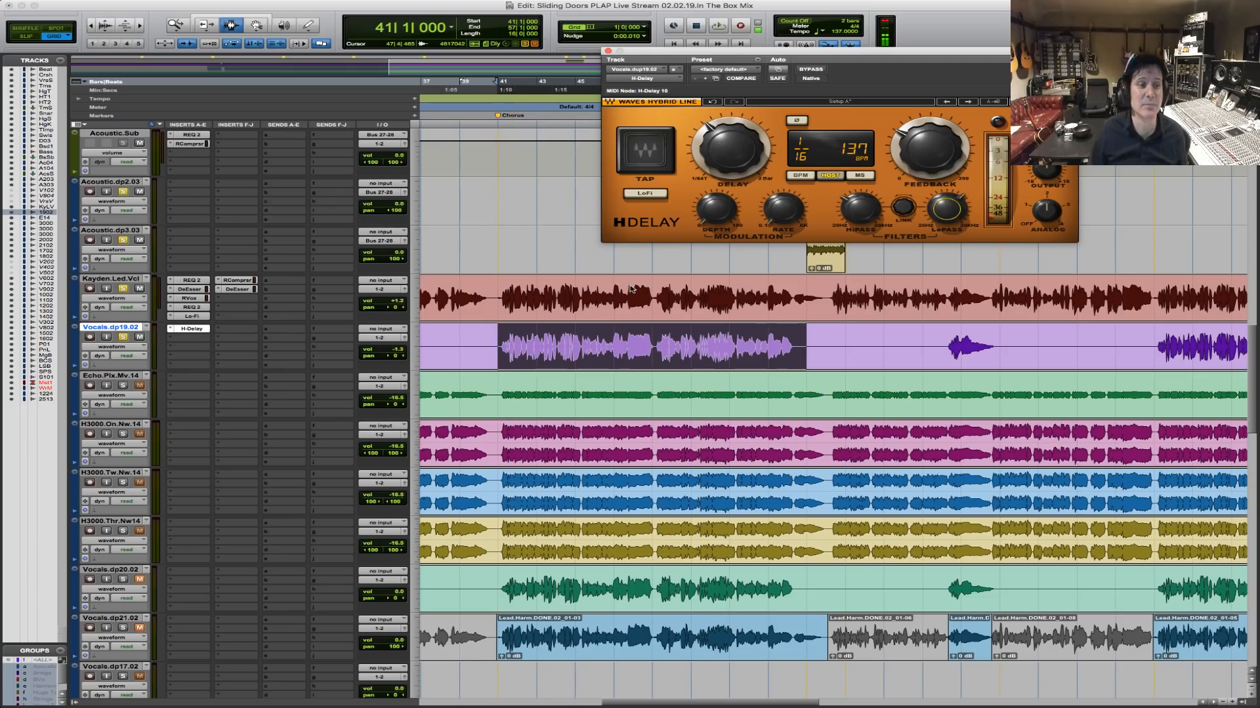
{"action": "key", "text": "space"}
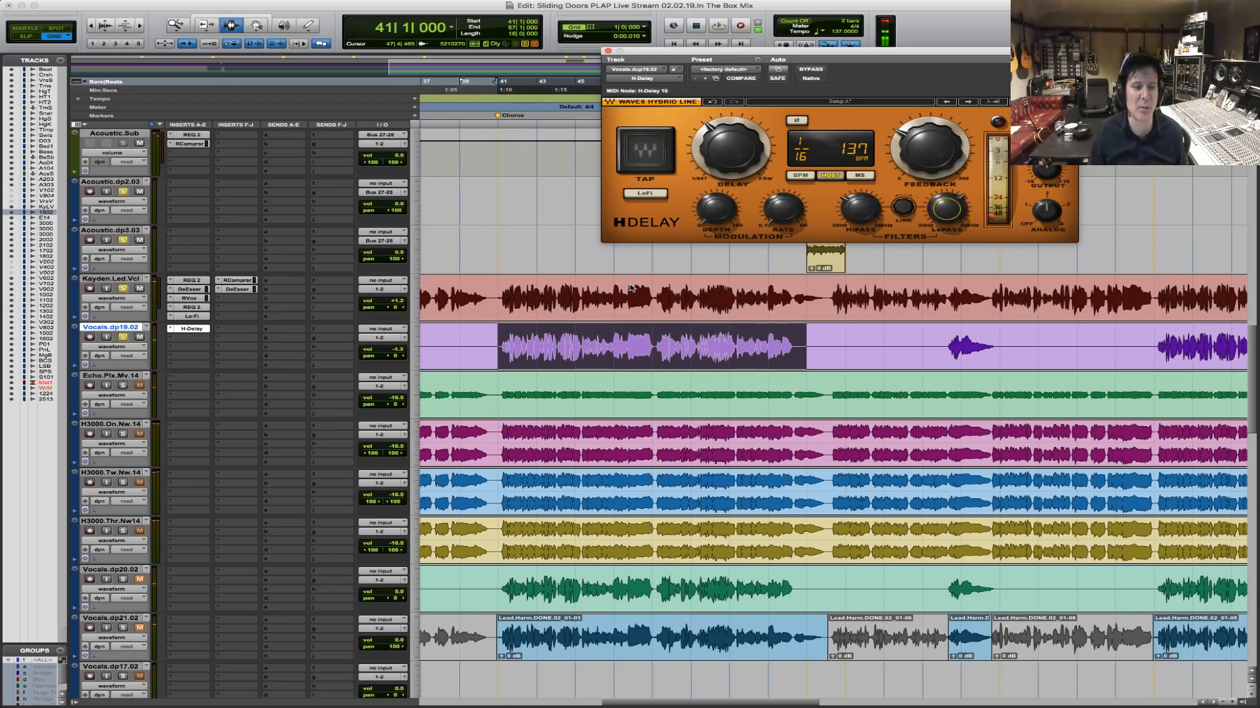
Check the lead vocal's Lo-Fi settings and play back the chorus.
{"action": "left_click", "coordinate": [191, 316]}
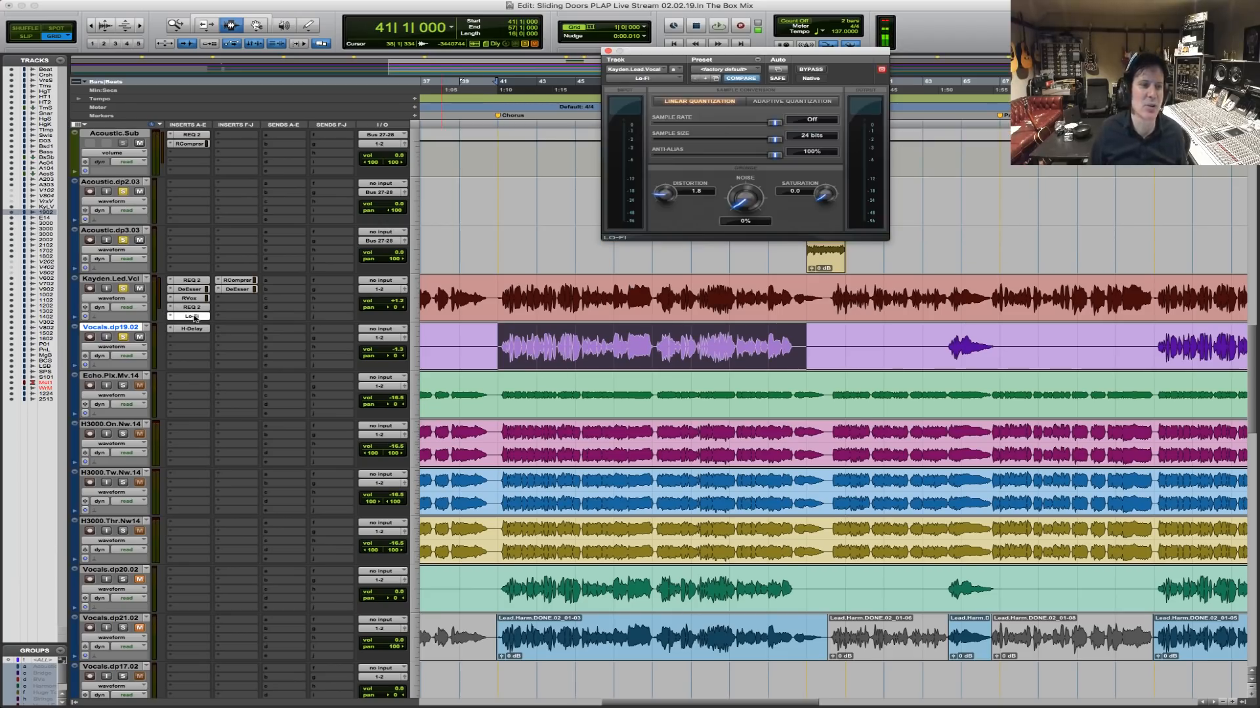
{"action": "left_click", "coordinate": [191, 316]}
{"action": "key", "text": "space"}
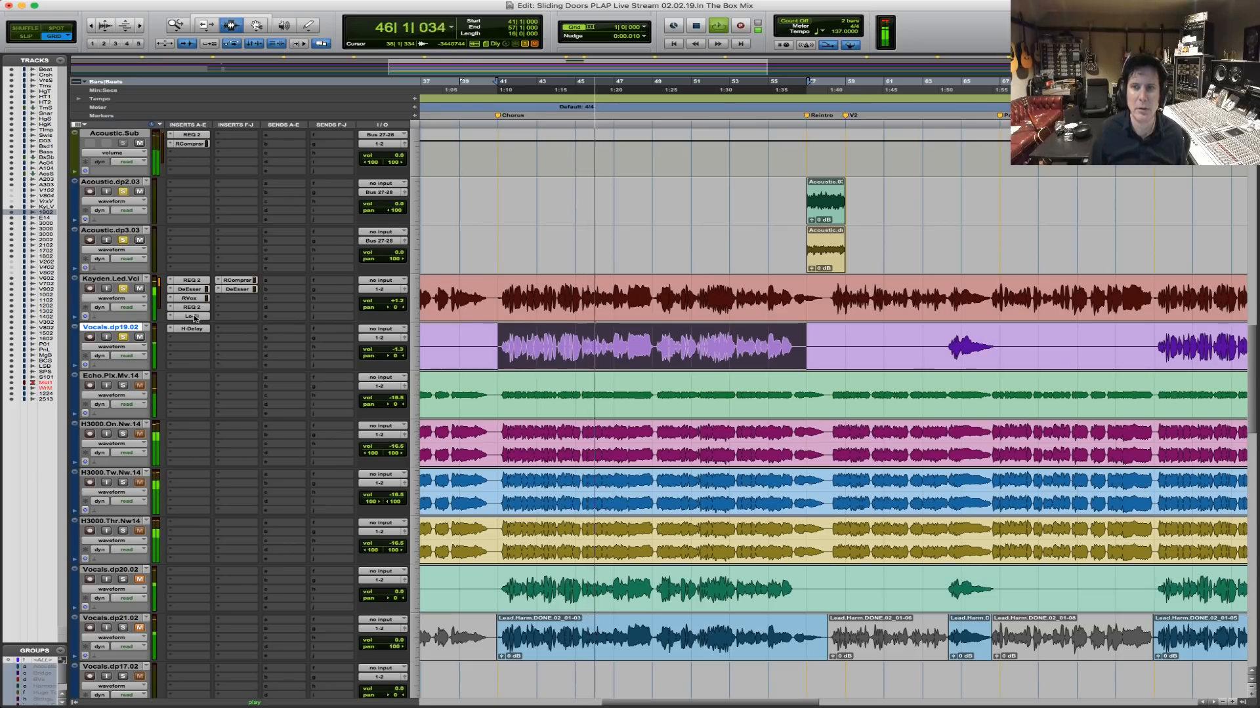
{"action": "key", "text": "space"}
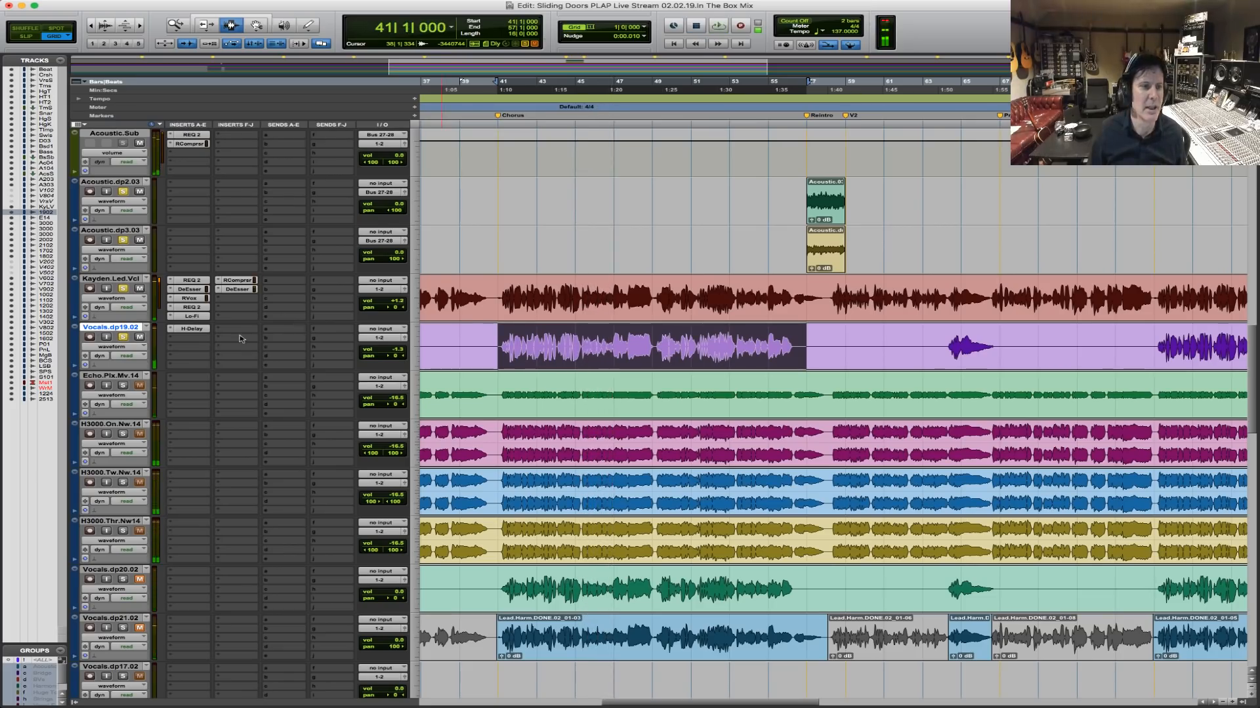
Reduce the feedback on the Vocals.dp19.02 track's H-Delay and switch on its LoFi mode during chorus playback.
{"action": "left_click", "coordinate": [190, 330]}
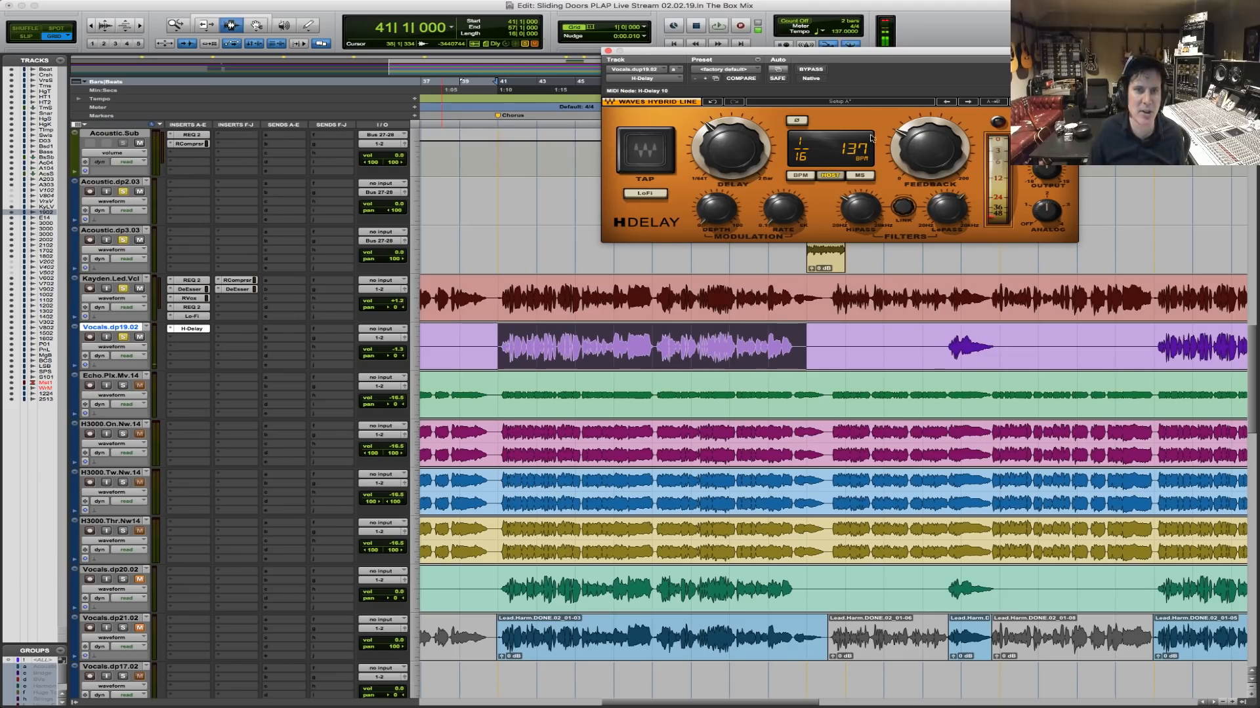
{"action": "key", "text": "space"}
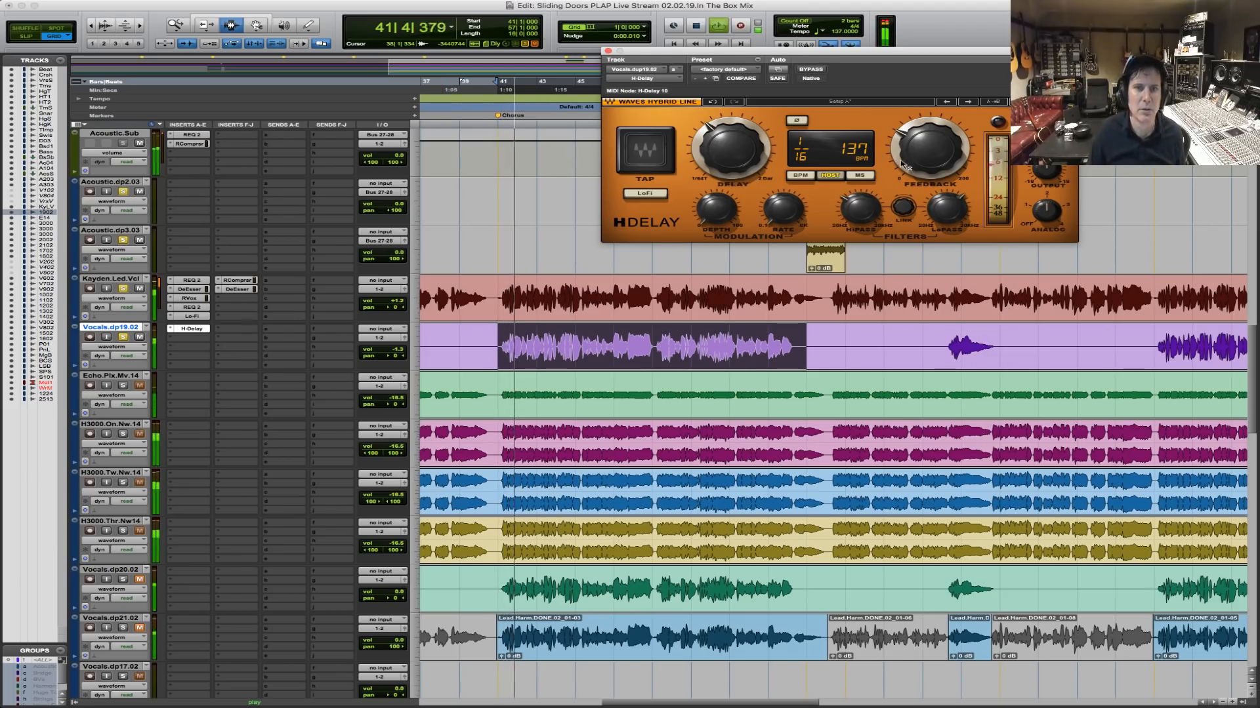
{"action": "left_click_drag", "start_coordinate": [930, 149], "coordinate": [929, 175]}
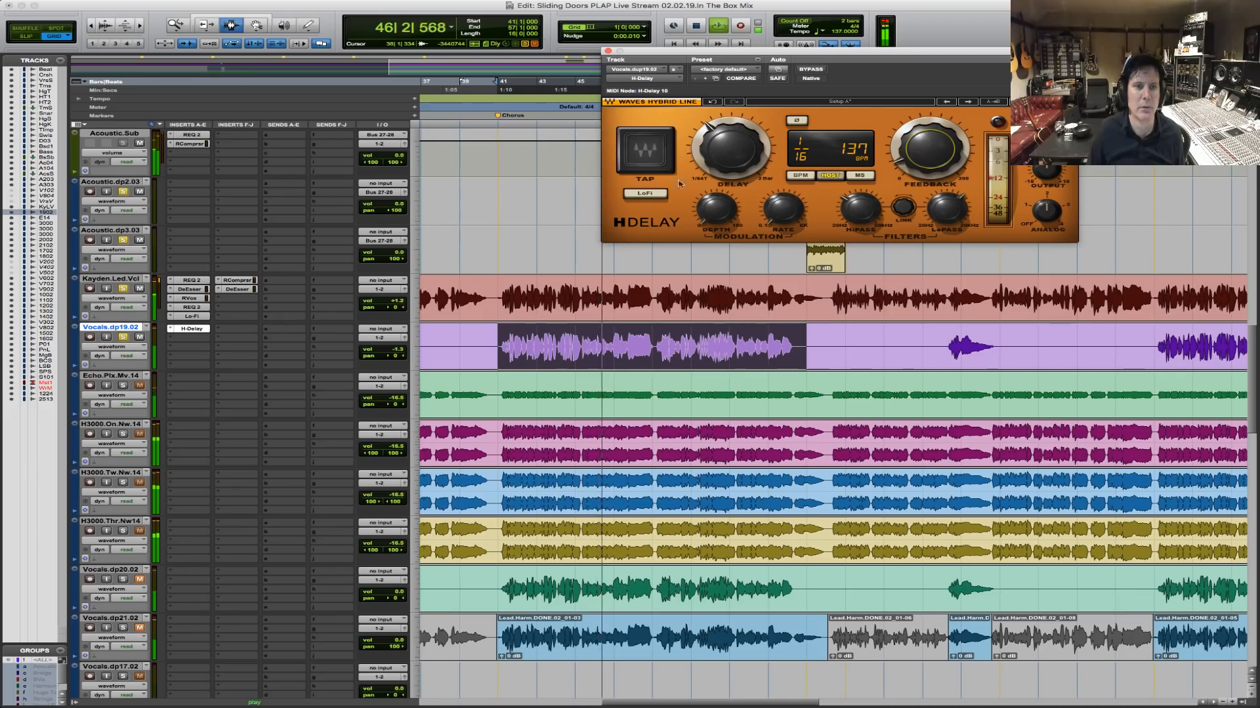
{"action": "left_click", "coordinate": [660, 196]}
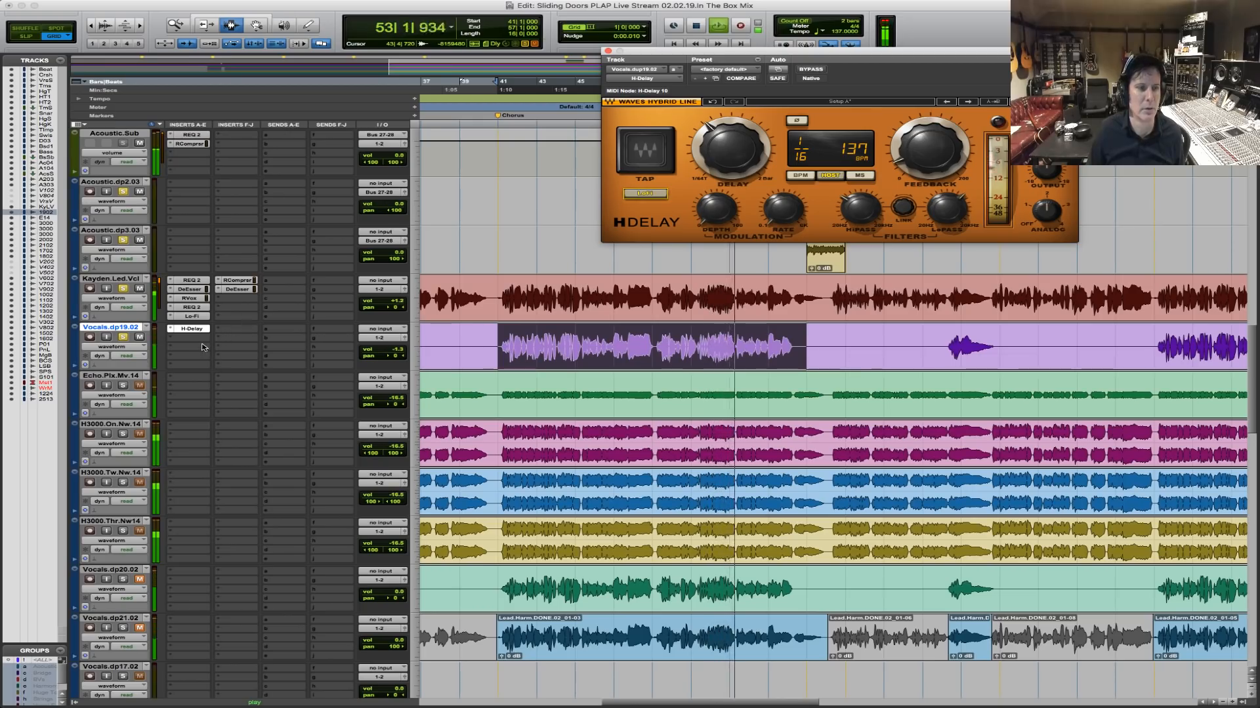
Clear the other solos, leave only the Vocals.dp19.02 track soloed and stop playback.
{"action": "left_click", "coordinate": [130, 327]}
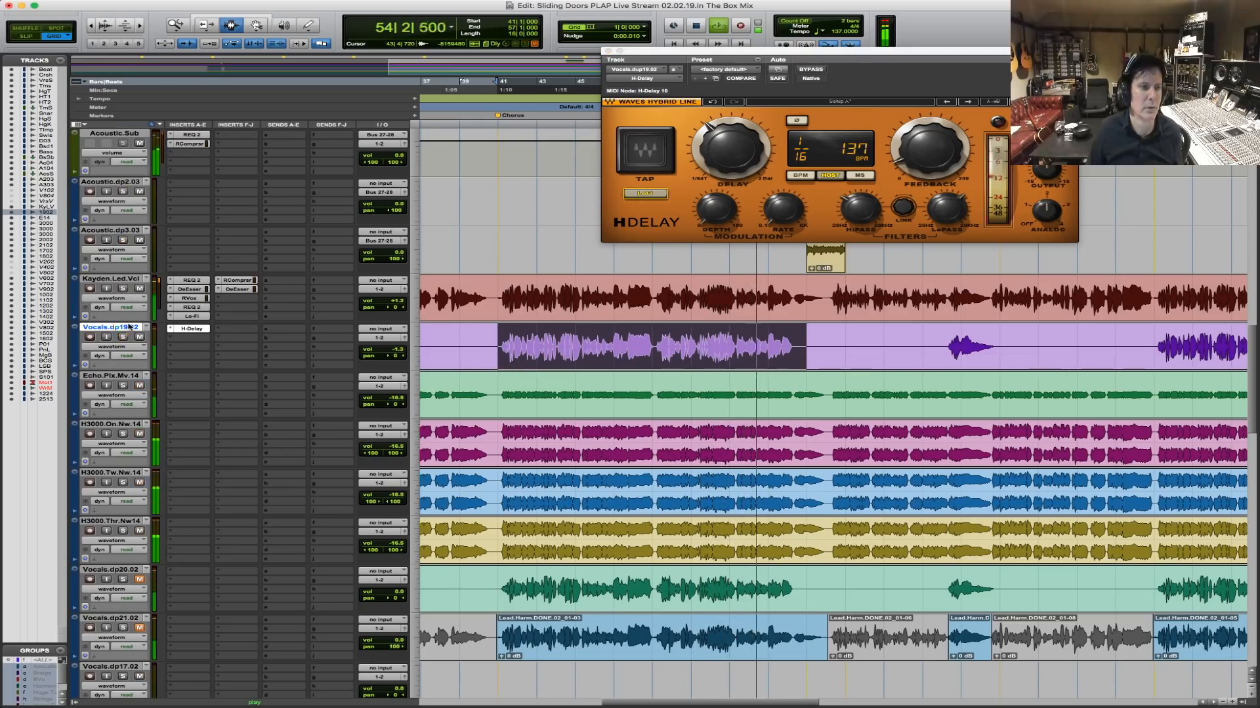
{"action": "left_click", "coordinate": [123, 337]}
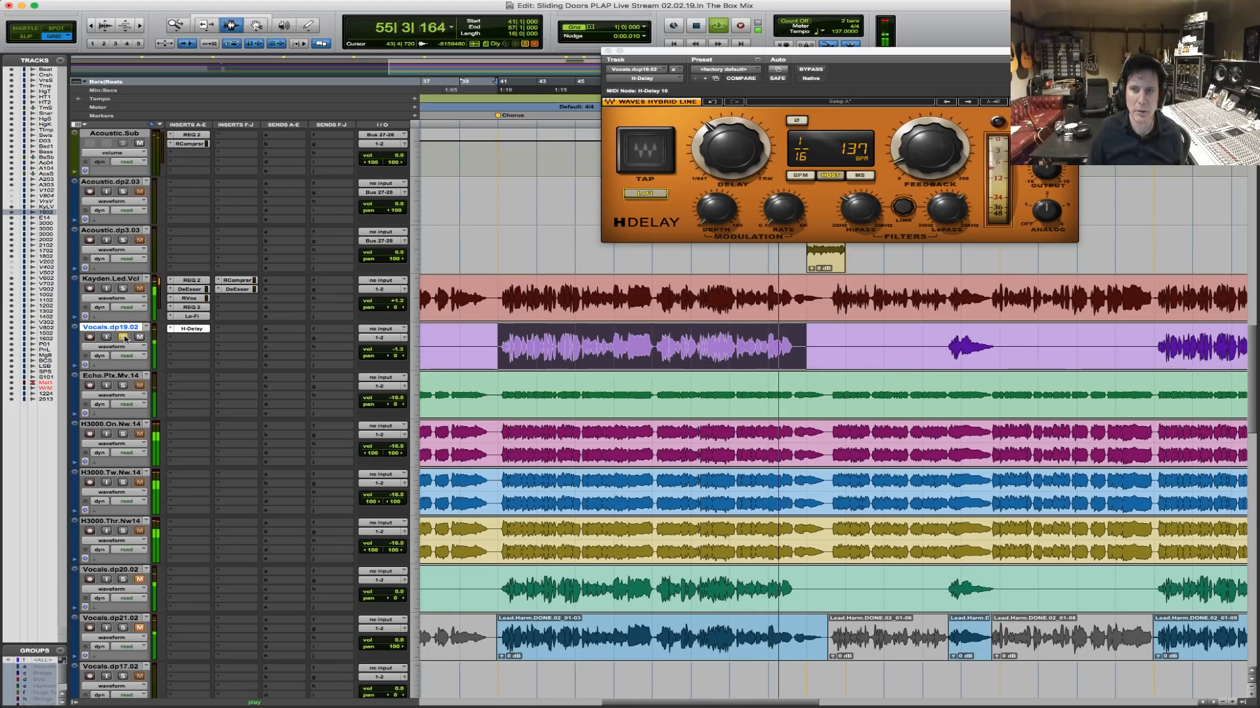
{"action": "key", "text": "space"}
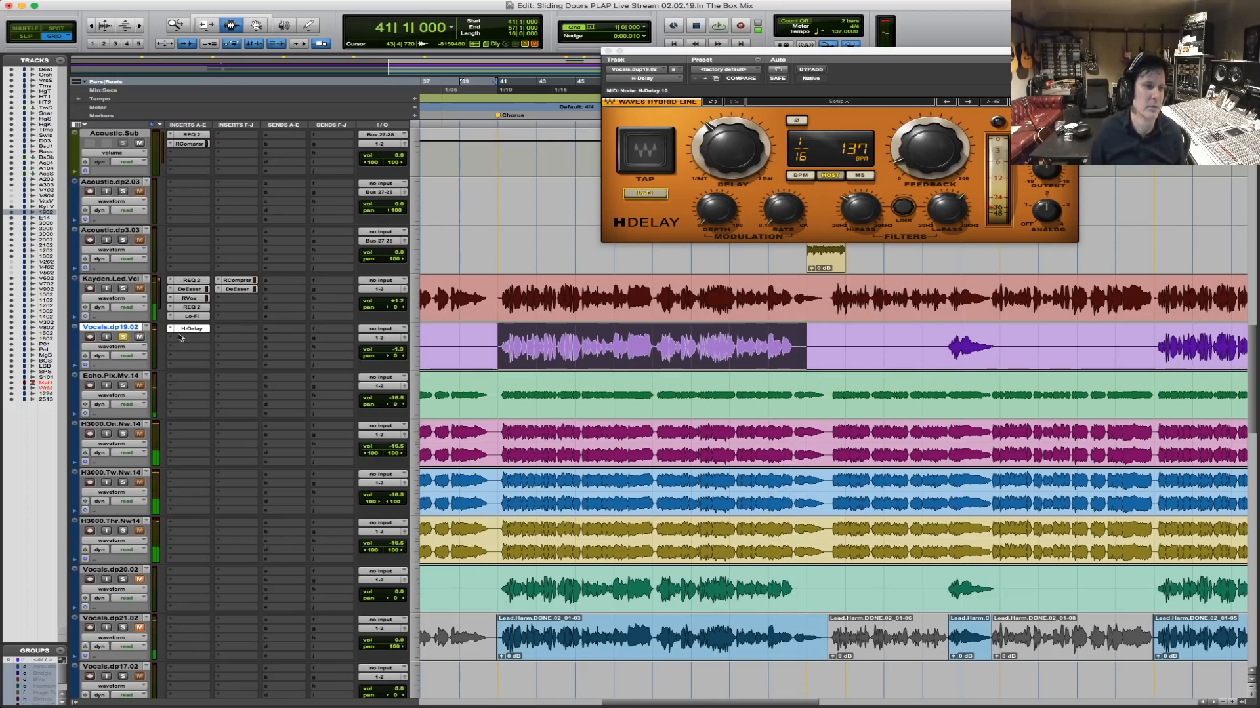
Replace the H-Delay on the Vocals.dp19.02 track with McDSP's mono EC300.
{"action": "left_click", "coordinate": [170, 329]}
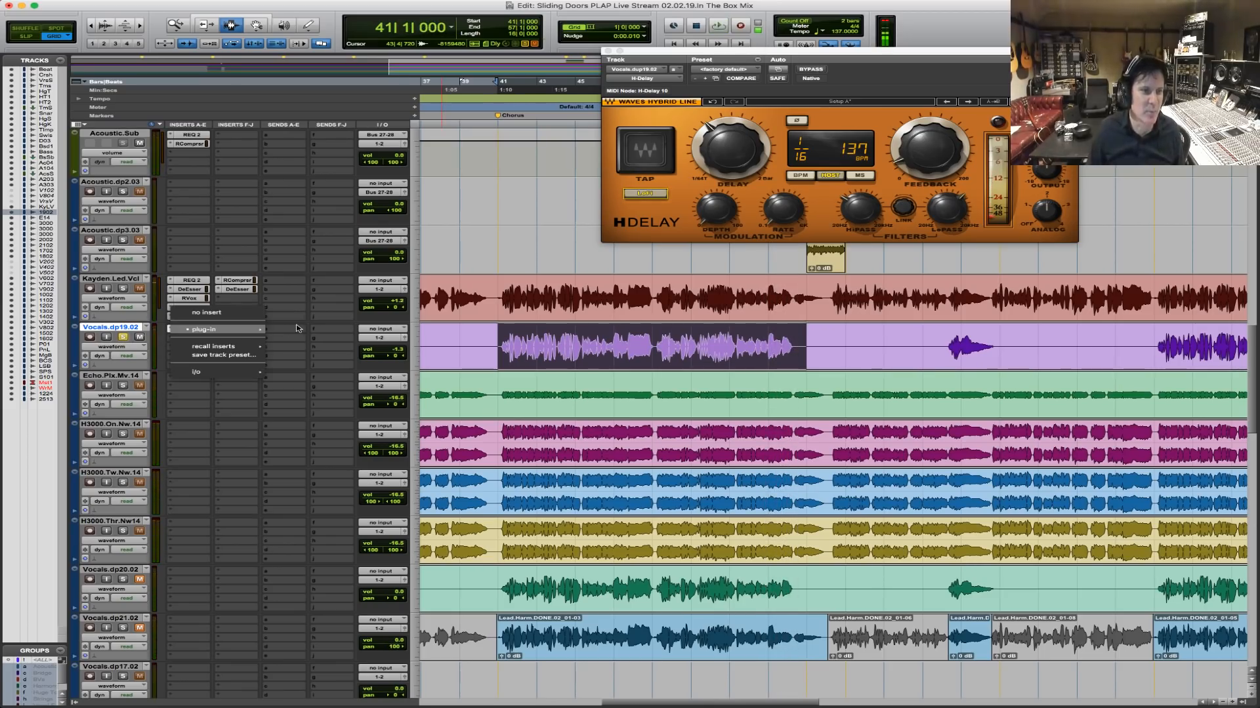
{"action": "mouse_move", "coordinate": [259, 329]}
{"action": "mouse_move", "coordinate": [328, 366]}
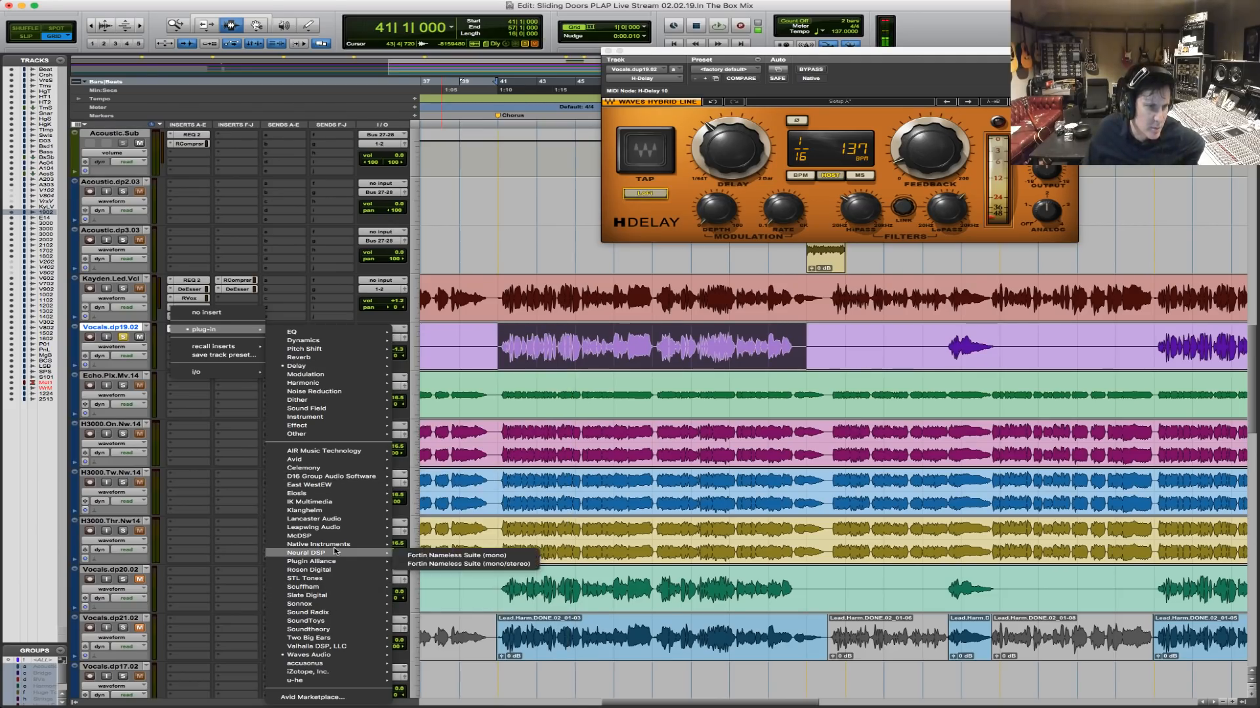
{"action": "mouse_move", "coordinate": [330, 636]}
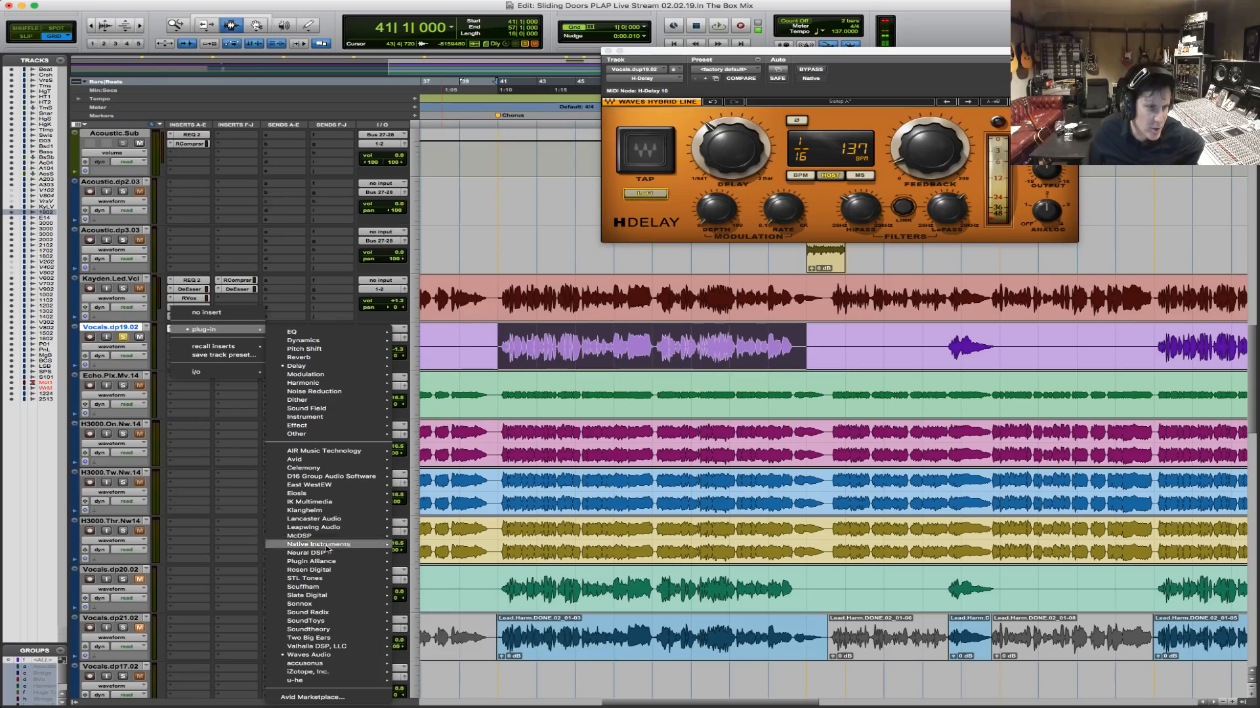
{"action": "mouse_move", "coordinate": [330, 557]}
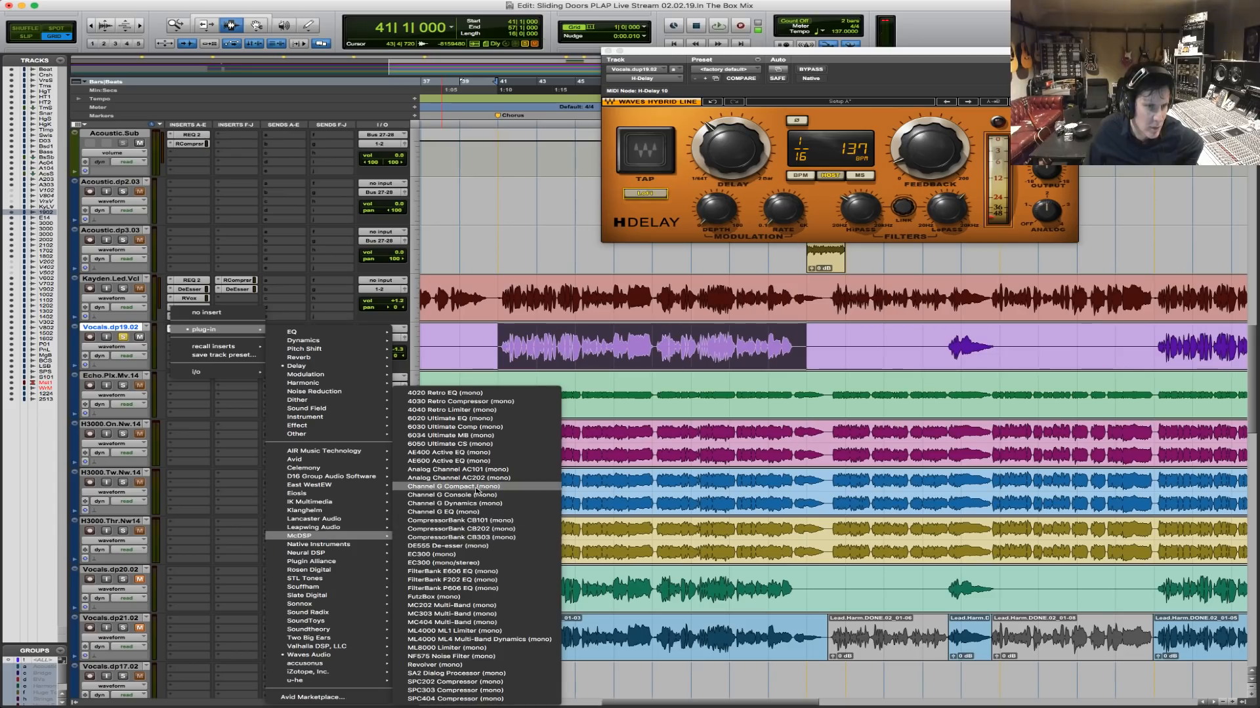
{"action": "left_click", "coordinate": [467, 555]}
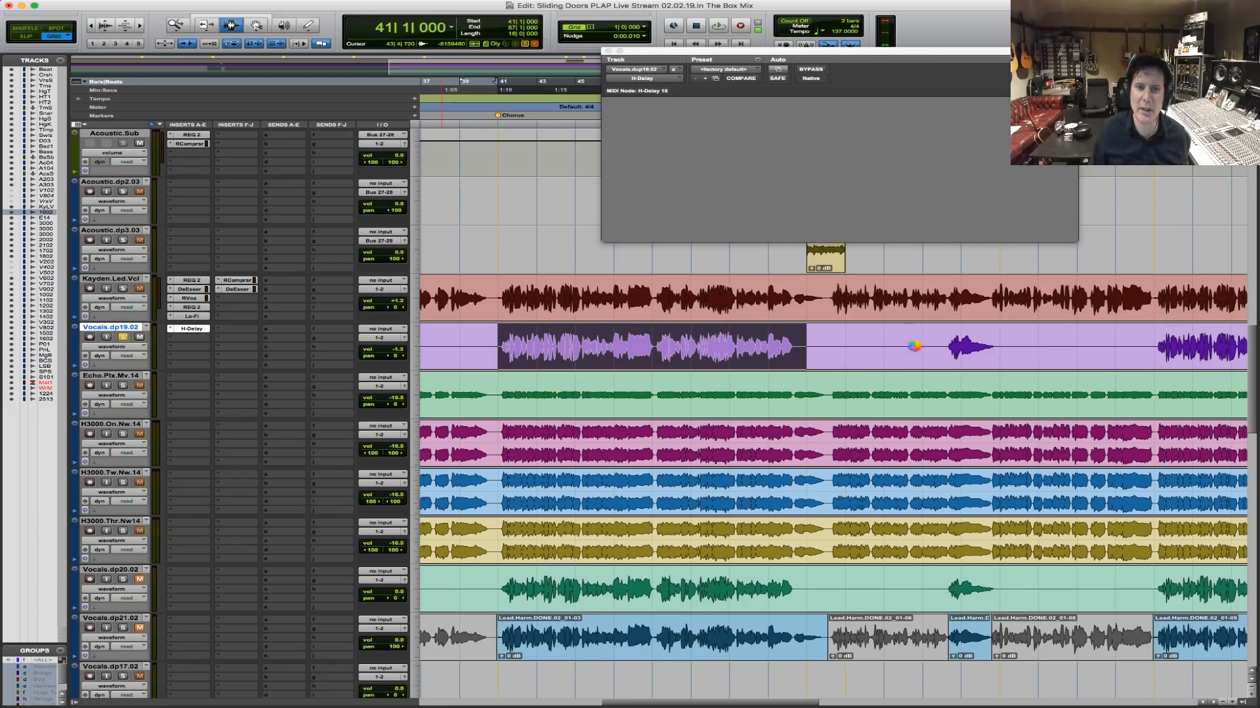
Set the EC300's delay time to 55.8 and adjust its saturation while auditioning the Vocals.dp19.02 track in the chorus.
{"action": "key", "text": "space"}
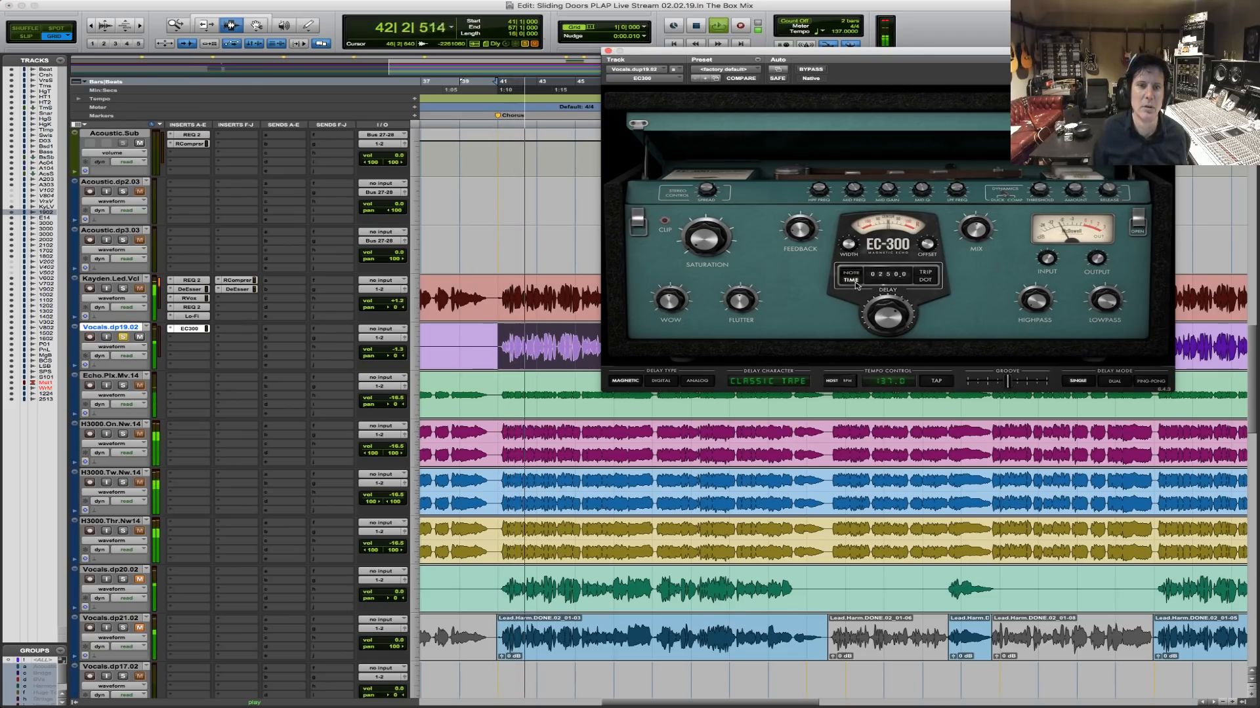
{"action": "left_click_drag", "start_coordinate": [889, 309], "coordinate": [879, 321]}
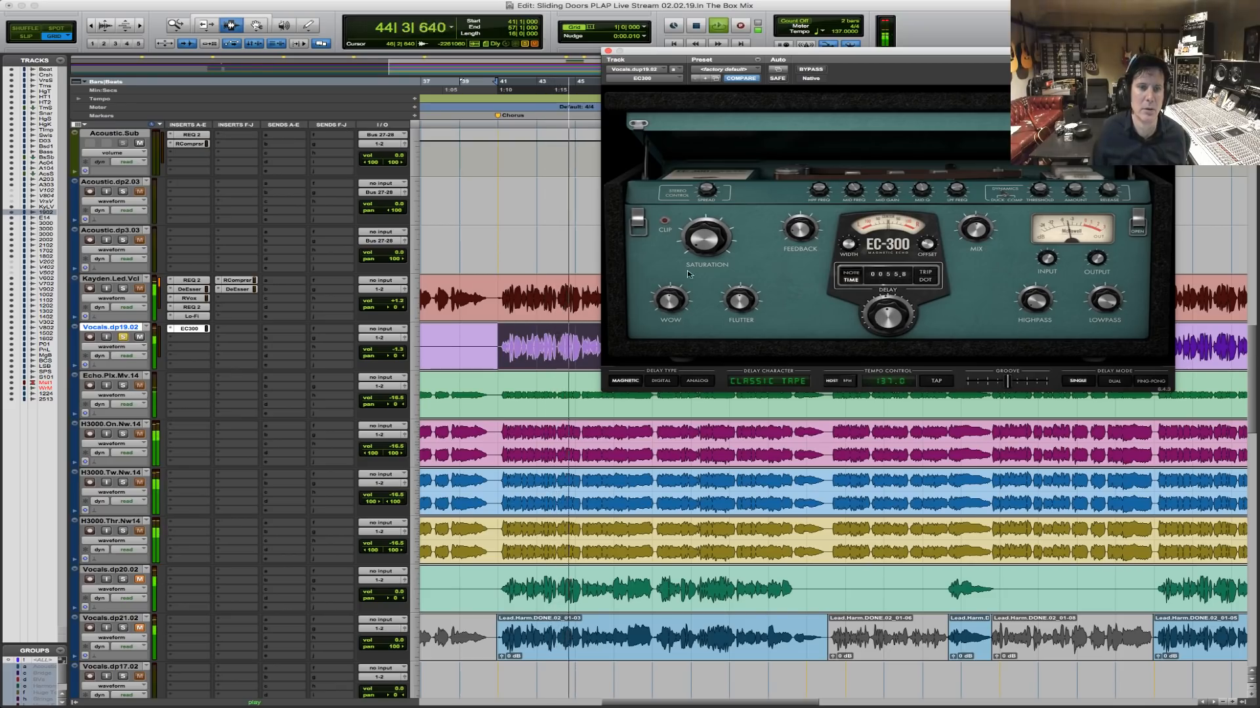
{"action": "left_click_drag", "start_coordinate": [706, 244], "coordinate": [715, 225]}
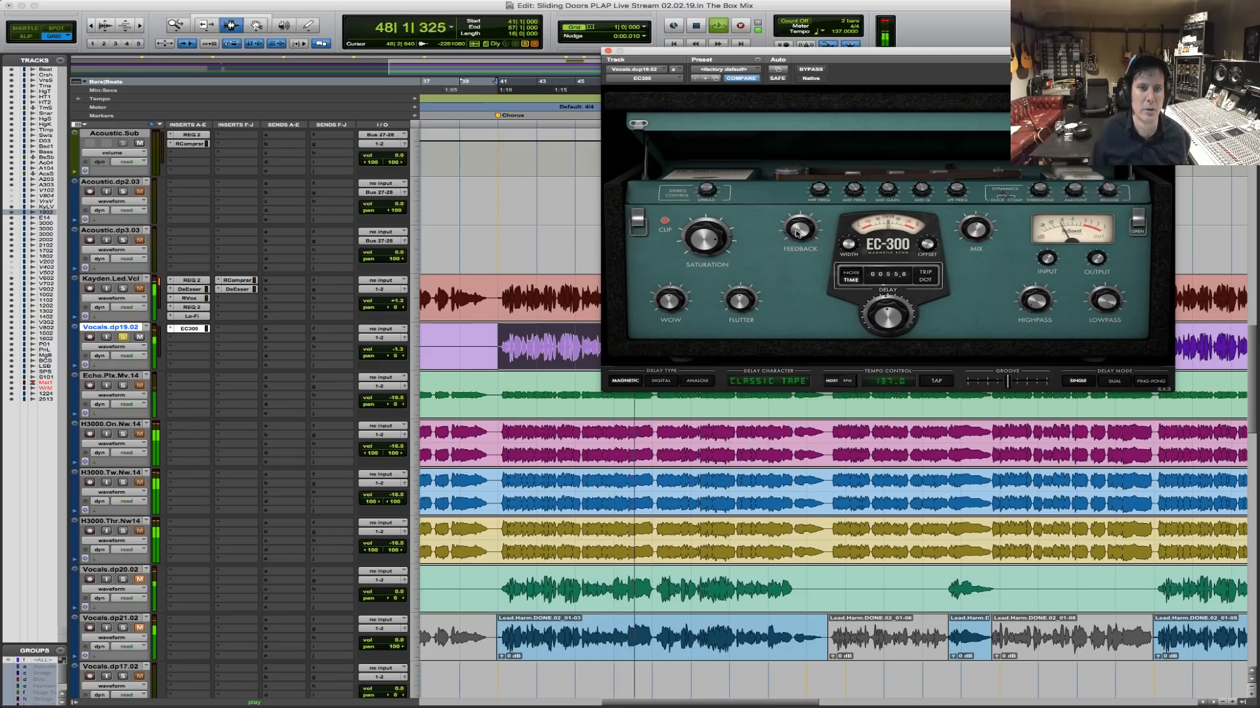
{"action": "mouse_move", "coordinate": [704, 240]}
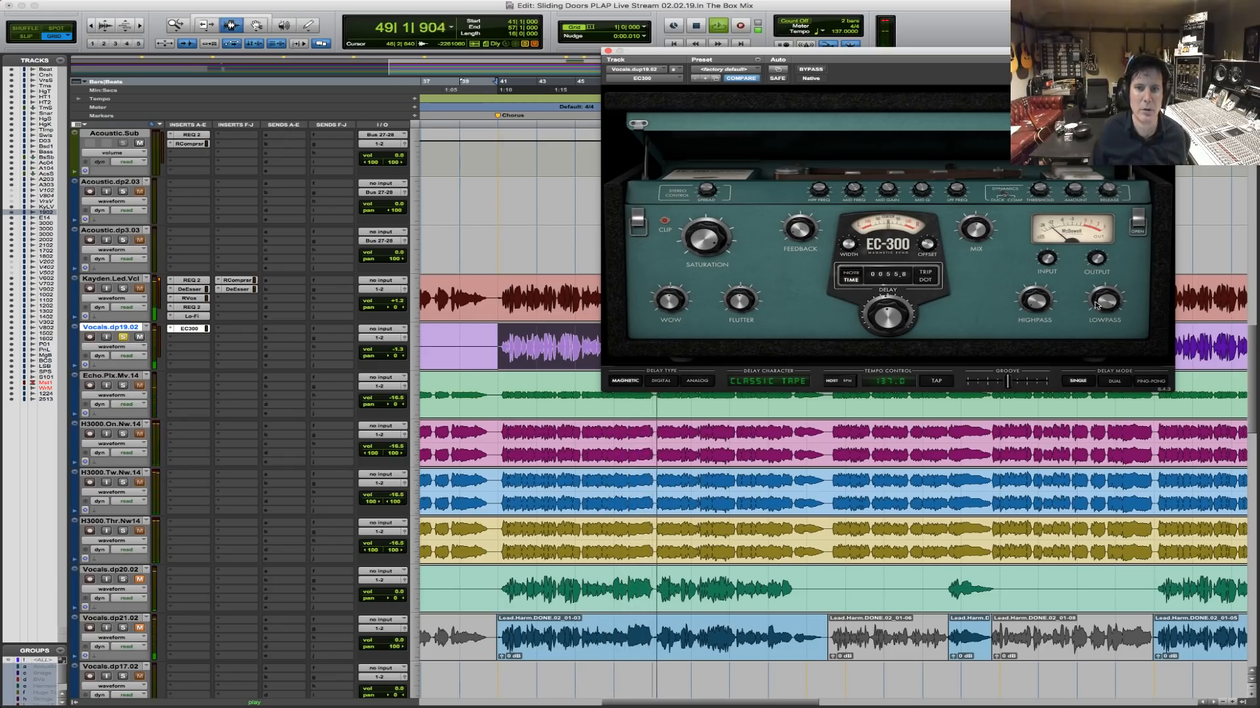
{"action": "mouse_move", "coordinate": [1039, 289]}
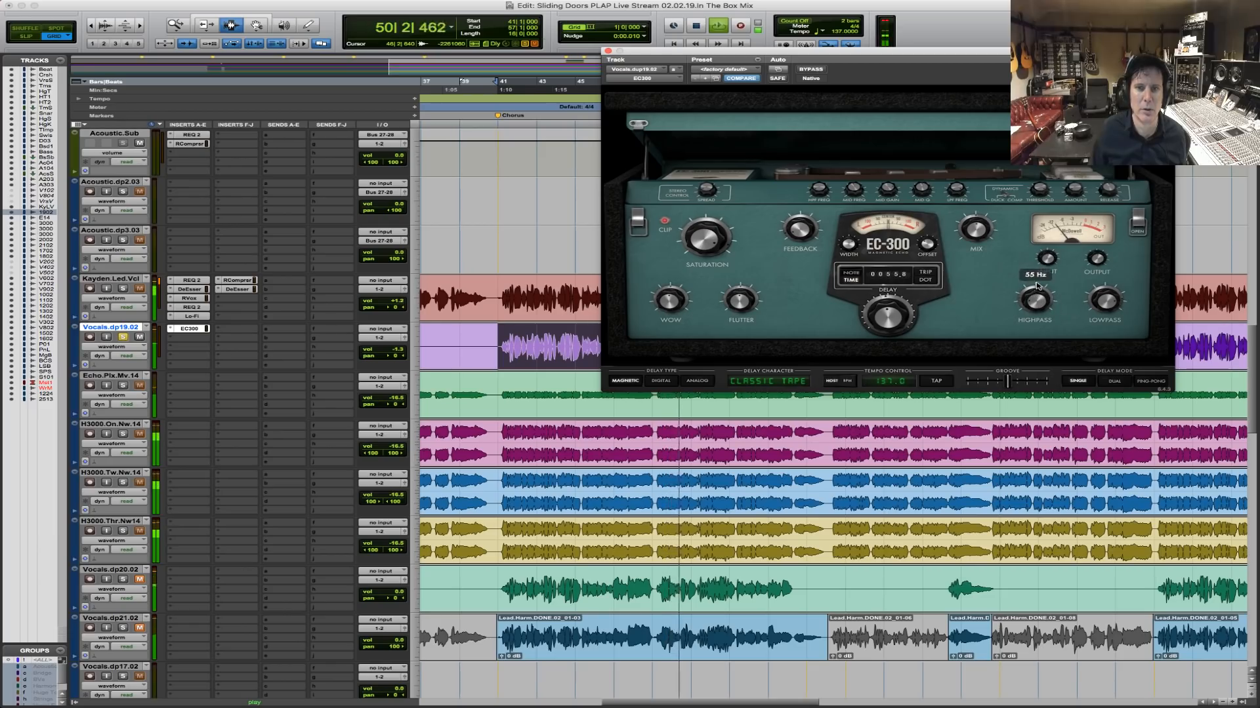
{"action": "left_click_drag", "start_coordinate": [1095, 326], "coordinate": [1095, 331]}
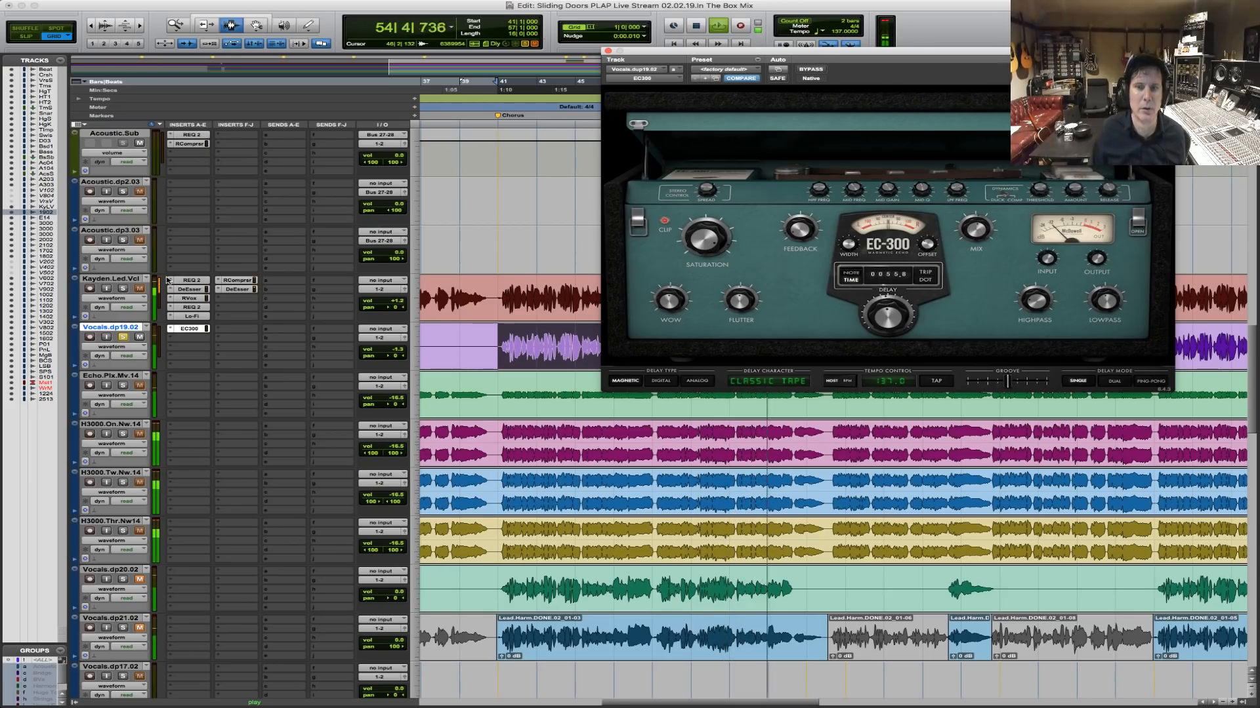
Clear the track solos, close the EC300 and look through the backing vocal tracks while playing the chorus in the full mix.
{"action": "left_click", "coordinate": [123, 289]}
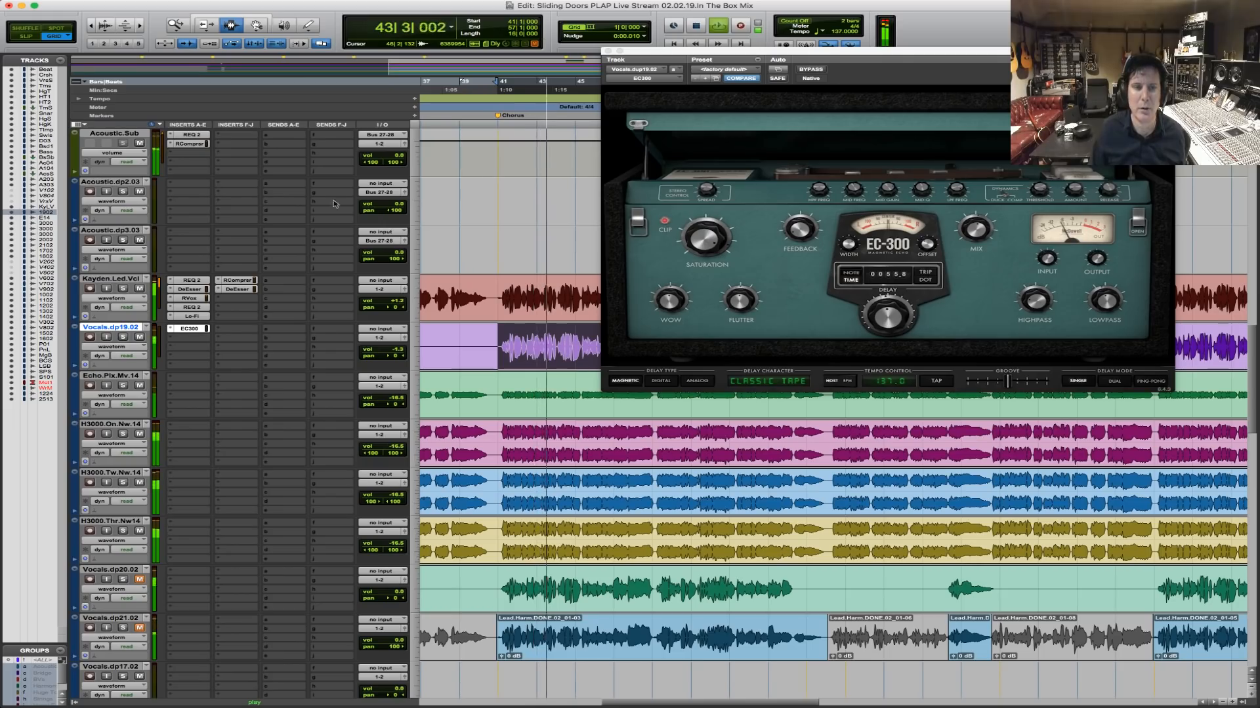
{"action": "left_click", "coordinate": [608, 51]}
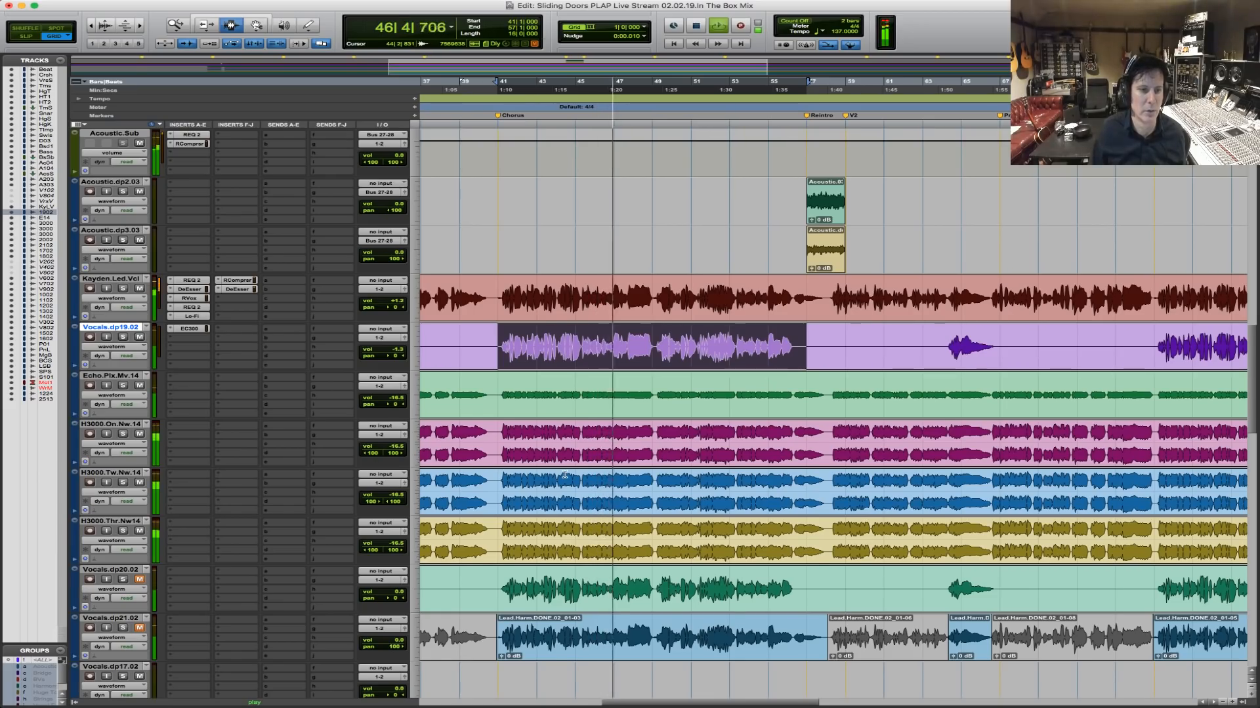
{"action": "scroll", "coordinate": [378, 456], "scroll_direction": "down", "scroll_amount": 8}
{"action": "scroll", "coordinate": [564, 474], "scroll_direction": "down", "scroll_amount": 15}
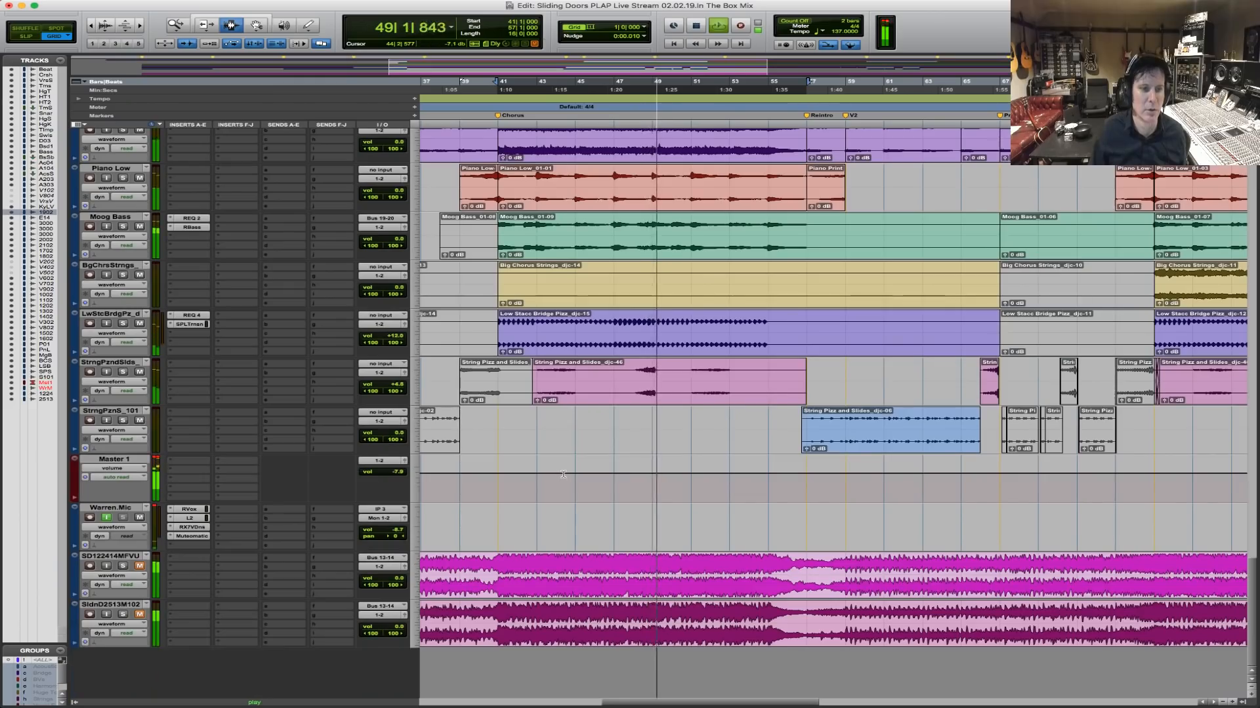
{"action": "scroll", "coordinate": [563, 473], "scroll_direction": "up", "scroll_amount": 10}
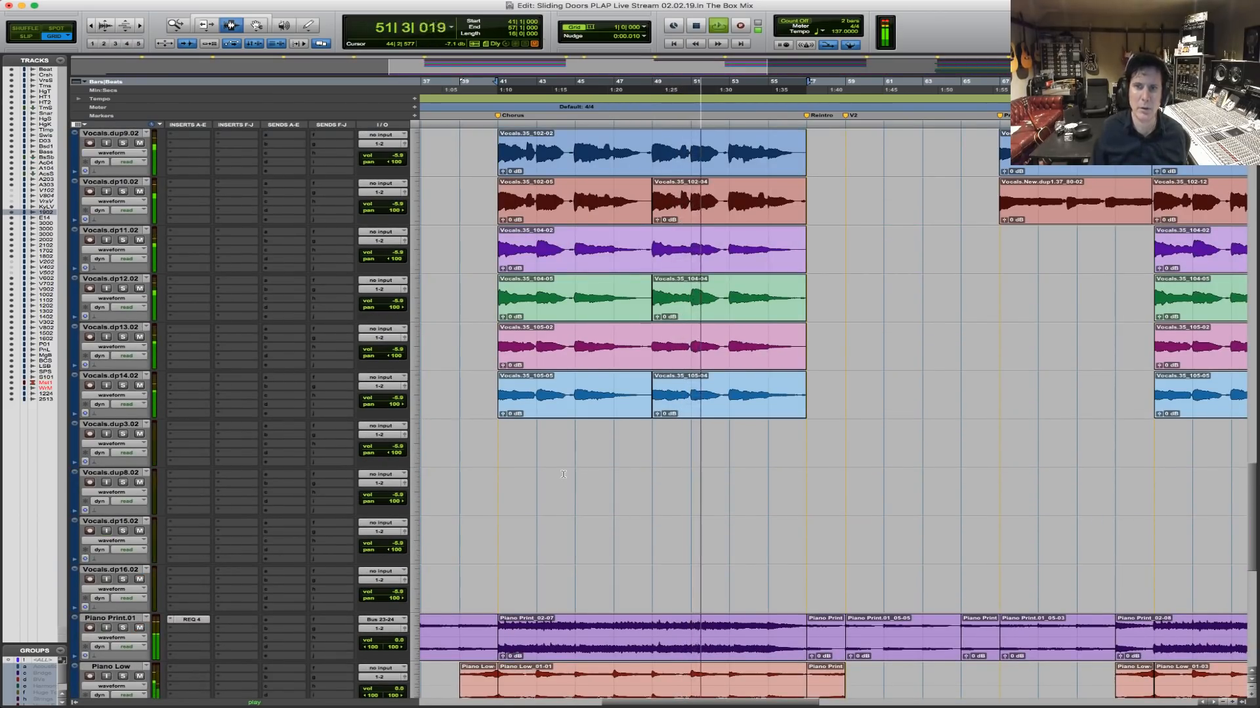
{"action": "scroll", "coordinate": [563, 473], "scroll_direction": "up", "scroll_amount": 6}
{"action": "key", "text": "space"}
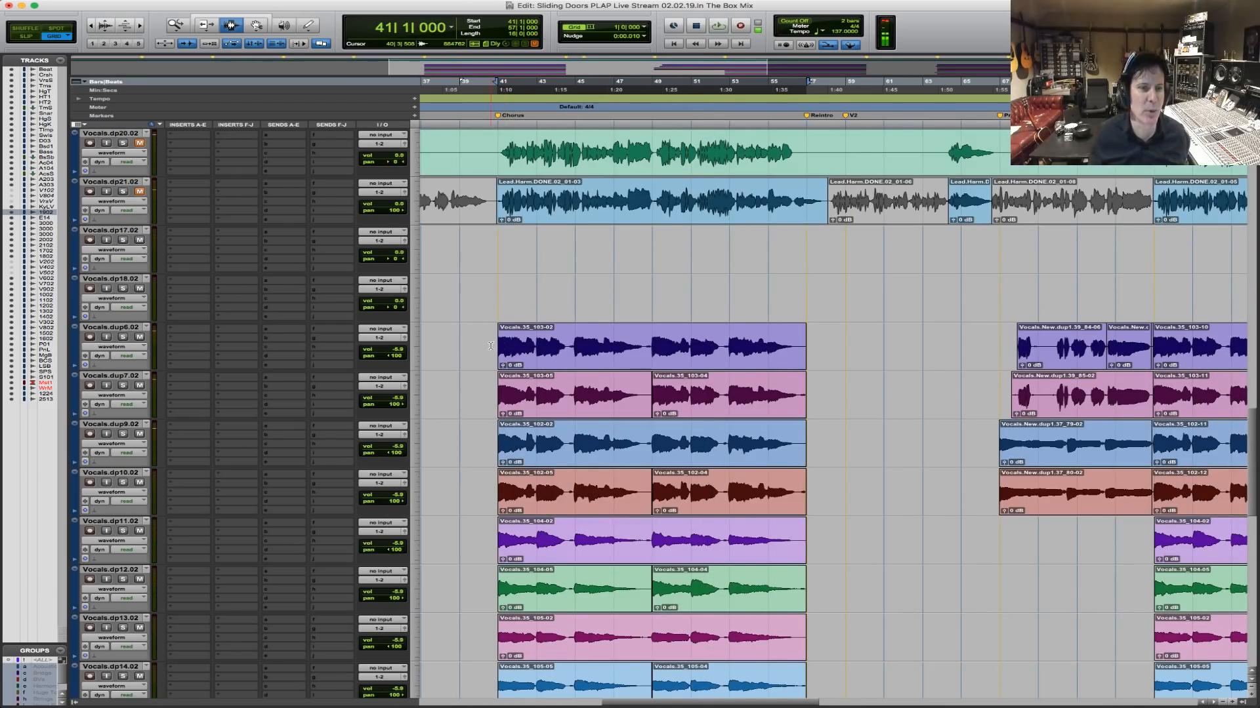
Select the chorus clip on the Vocals.dup6.02 track and play back the chorus with the full mix.
{"action": "left_click_drag", "start_coordinate": [490, 345], "coordinate": [775, 363]}
{"action": "scroll", "coordinate": [746, 362], "scroll_direction": "up", "scroll_amount": 6}
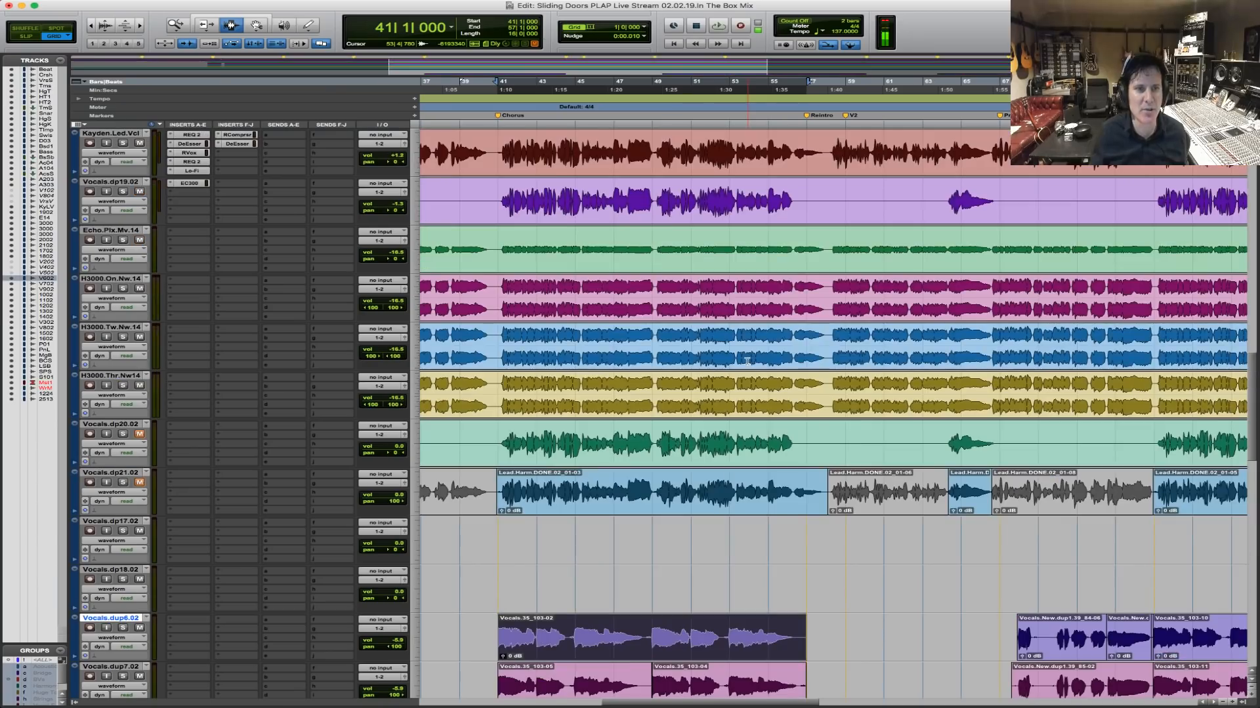
{"action": "scroll", "coordinate": [679, 372], "scroll_direction": "up", "scroll_amount": 3}
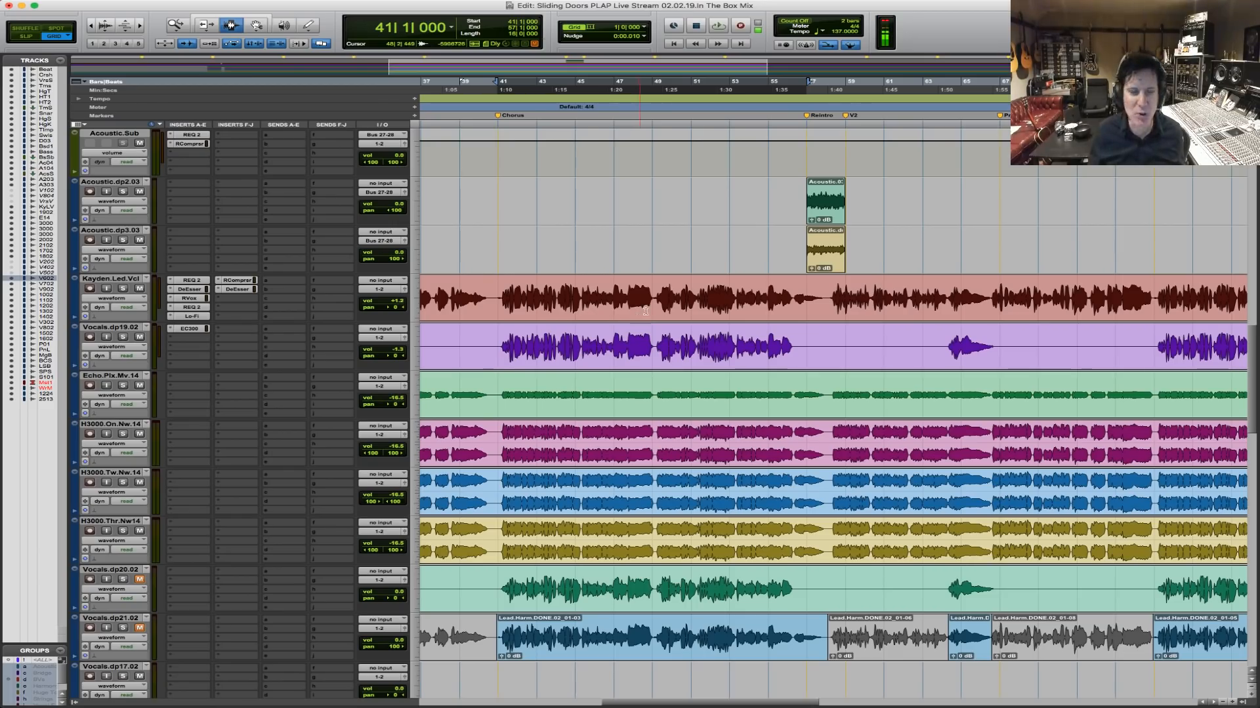
{"action": "key", "text": "space"}
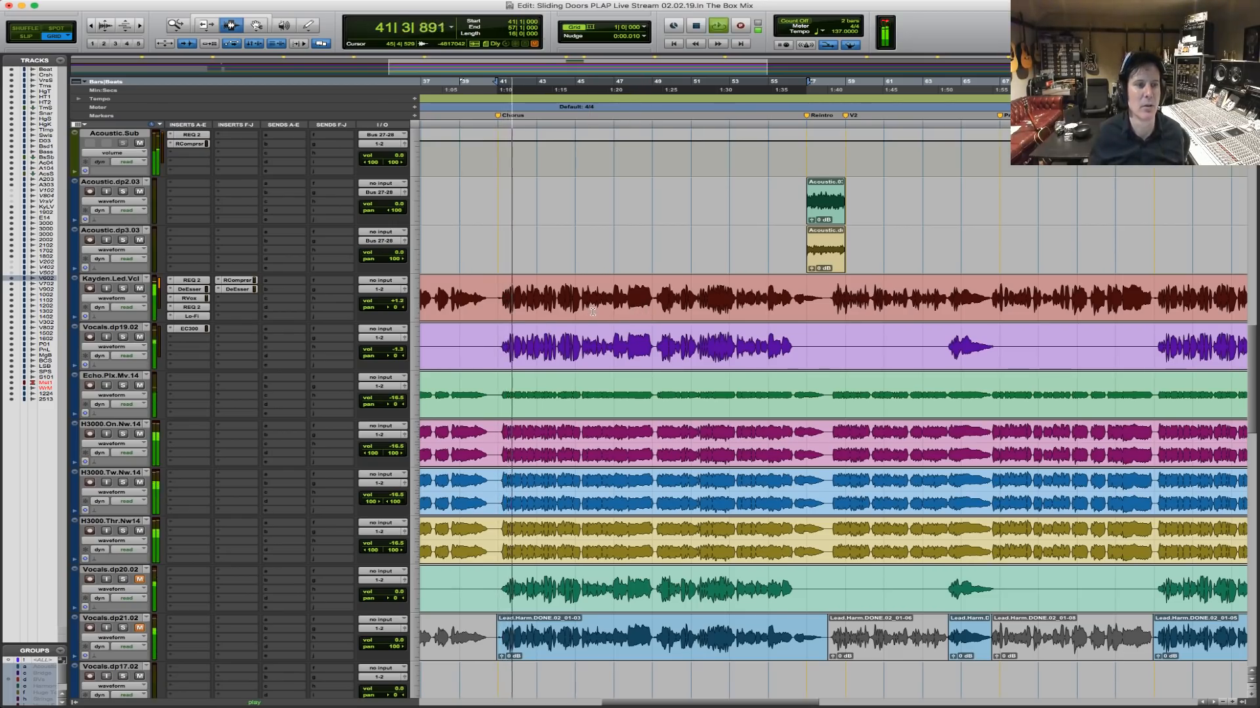
{"action": "scroll", "coordinate": [594, 318], "scroll_direction": "down", "scroll_amount": 2}
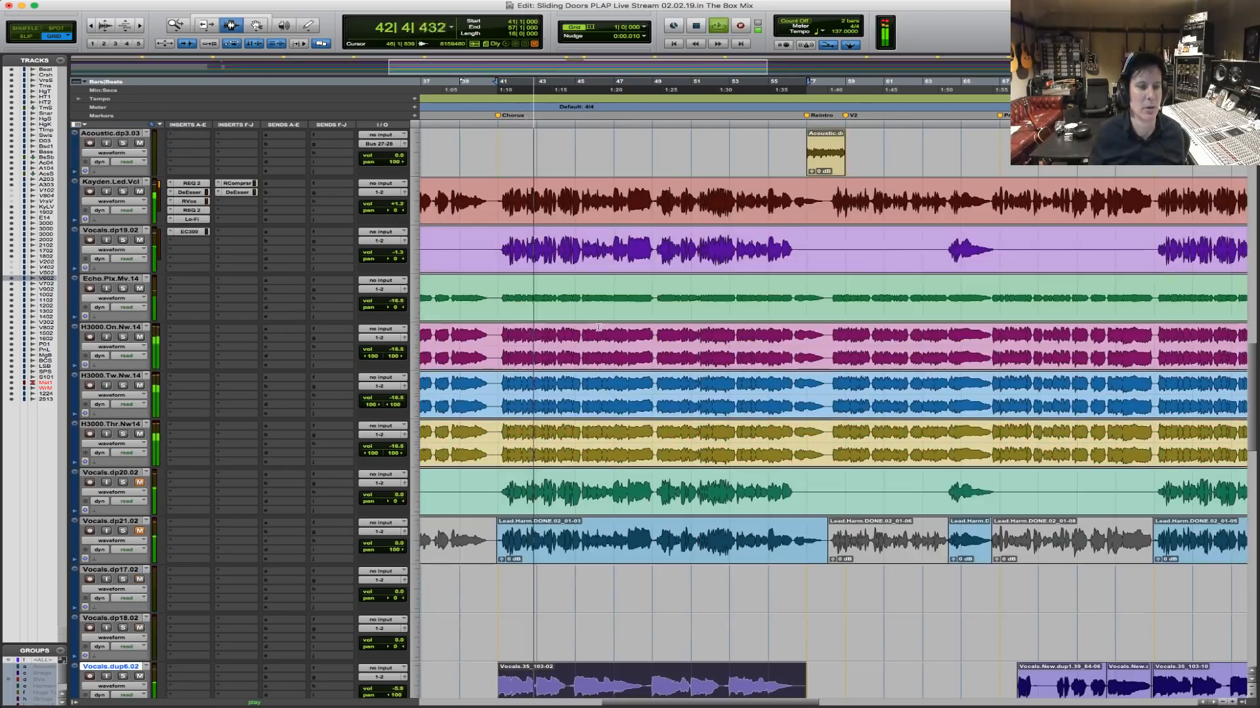
{"action": "key", "text": "space"}
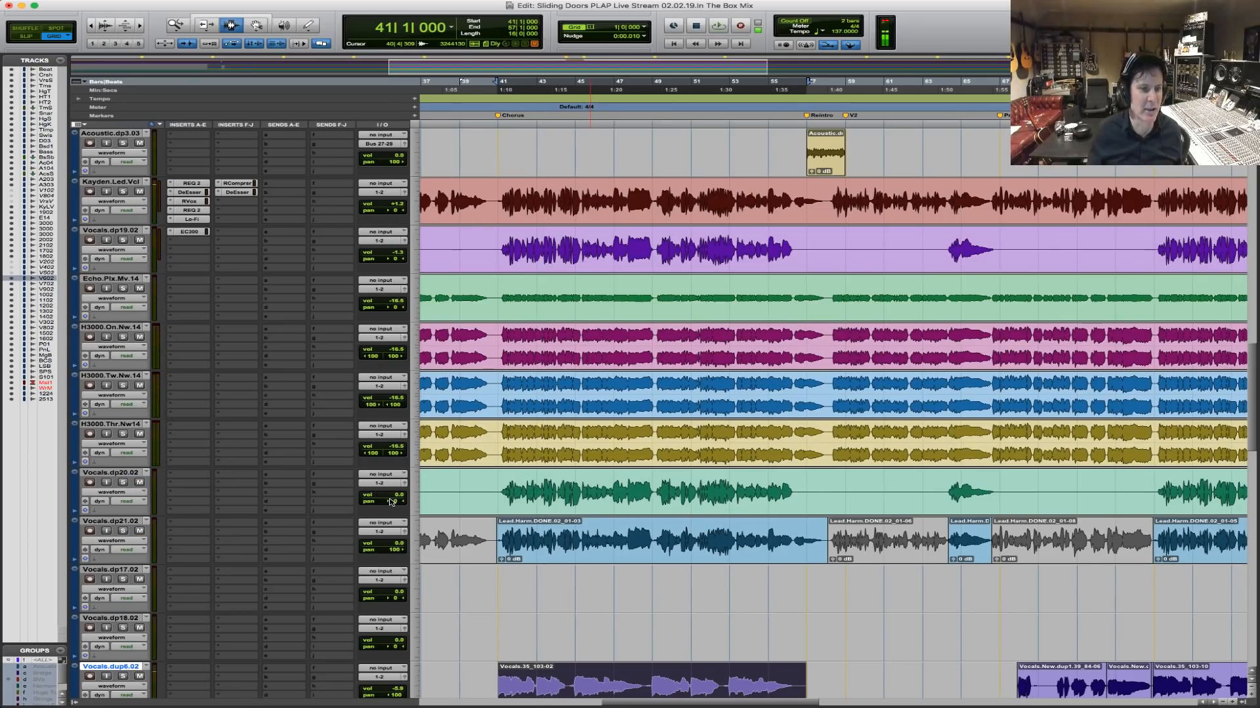
Play the chorus and pan the Vocals.dp20.02 track hard left.
{"action": "key", "text": "space"}
{"action": "left_click_drag", "start_coordinate": [384, 500], "coordinate": [366, 497]}
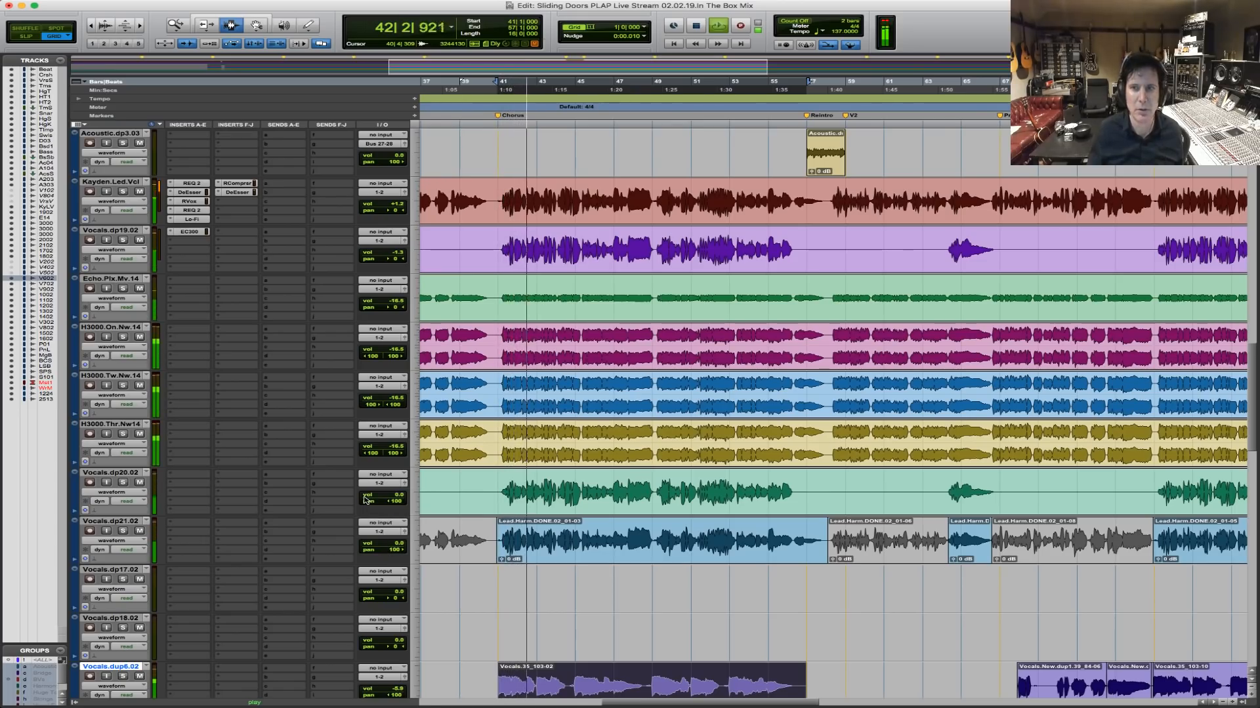
{"action": "scroll", "coordinate": [493, 504], "scroll_direction": "down", "scroll_amount": 4}
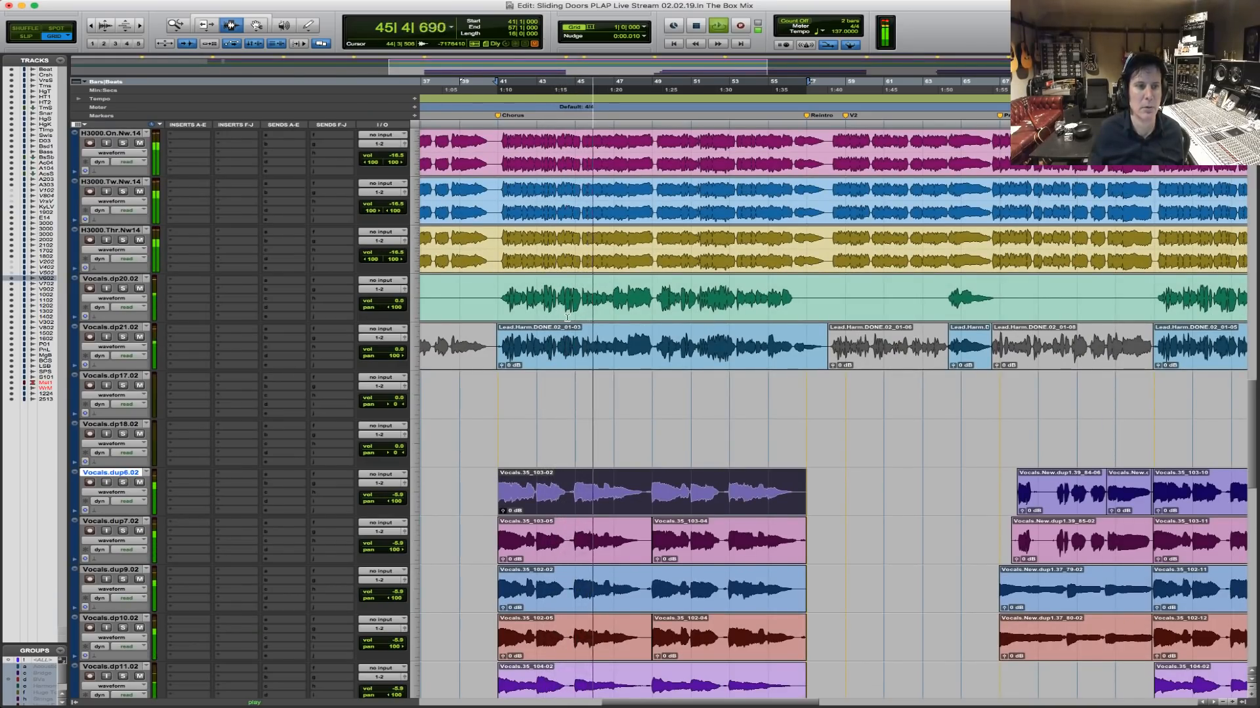
Move the Vocals.dp20.02 and Vocals.dp21.02 tracks together to directly below Vocals.dp19.02.
{"action": "left_click", "coordinate": [505, 297]}
{"action": "left_click", "coordinate": [110, 279]}
{"action": "left_click", "coordinate": [110, 327], "text": "shift"}
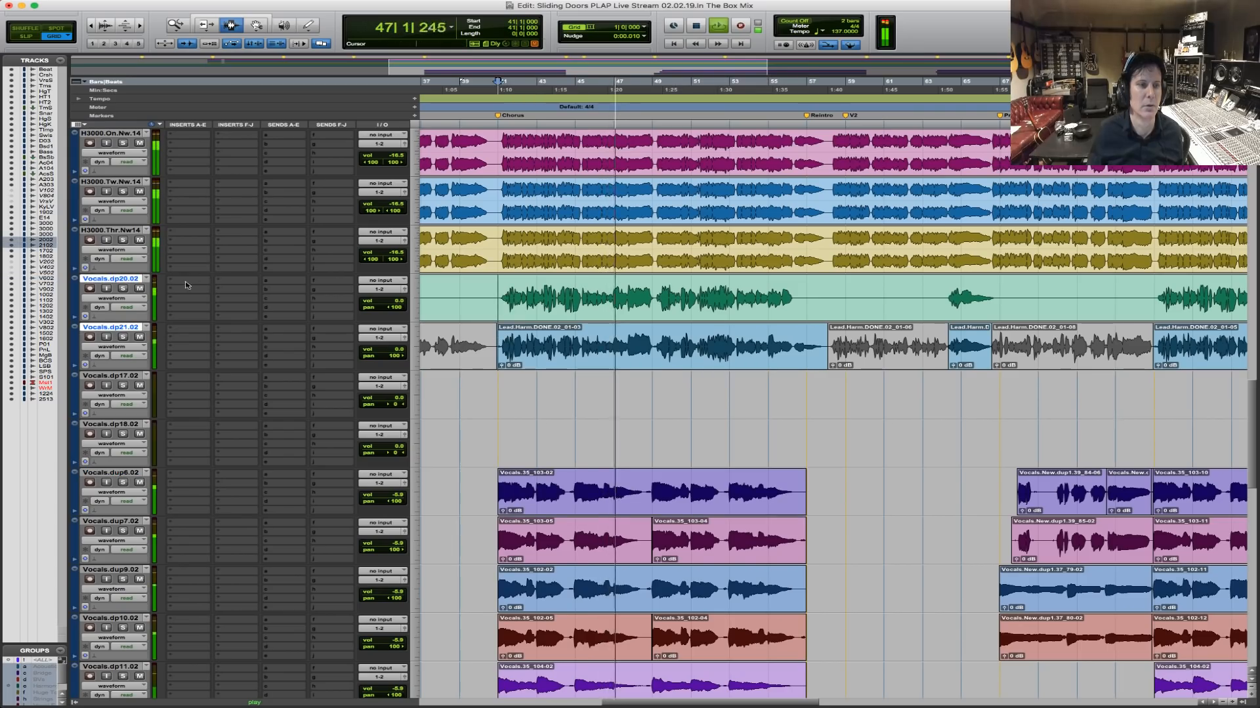
{"action": "left_click_drag", "start_coordinate": [110, 327], "coordinate": [174, 207]}
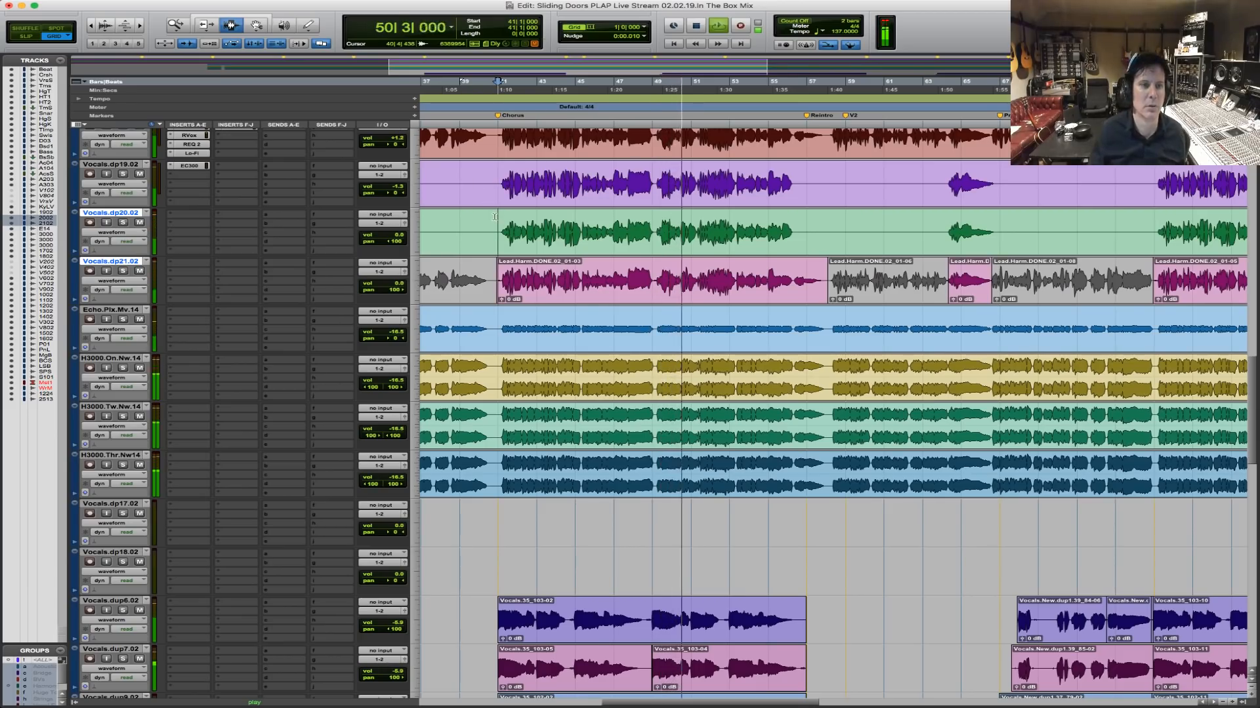
{"action": "scroll", "coordinate": [571, 239], "scroll_direction": "up", "scroll_amount": 1}
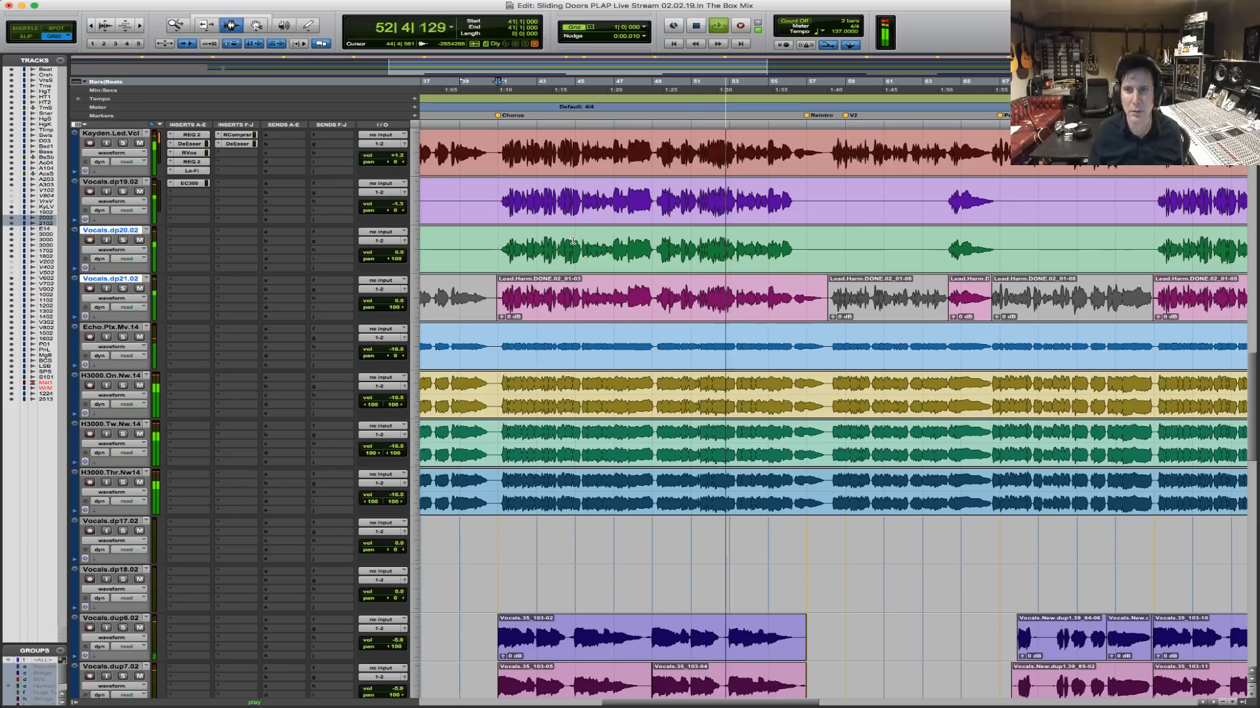
Select the chorus range on the Vocals.dp20.02 track and play it from bar 41 with the full mix.
{"action": "key", "text": "space"}
{"action": "left_click_drag", "start_coordinate": [499, 240], "coordinate": [823, 245]}
{"action": "key", "text": "space"}
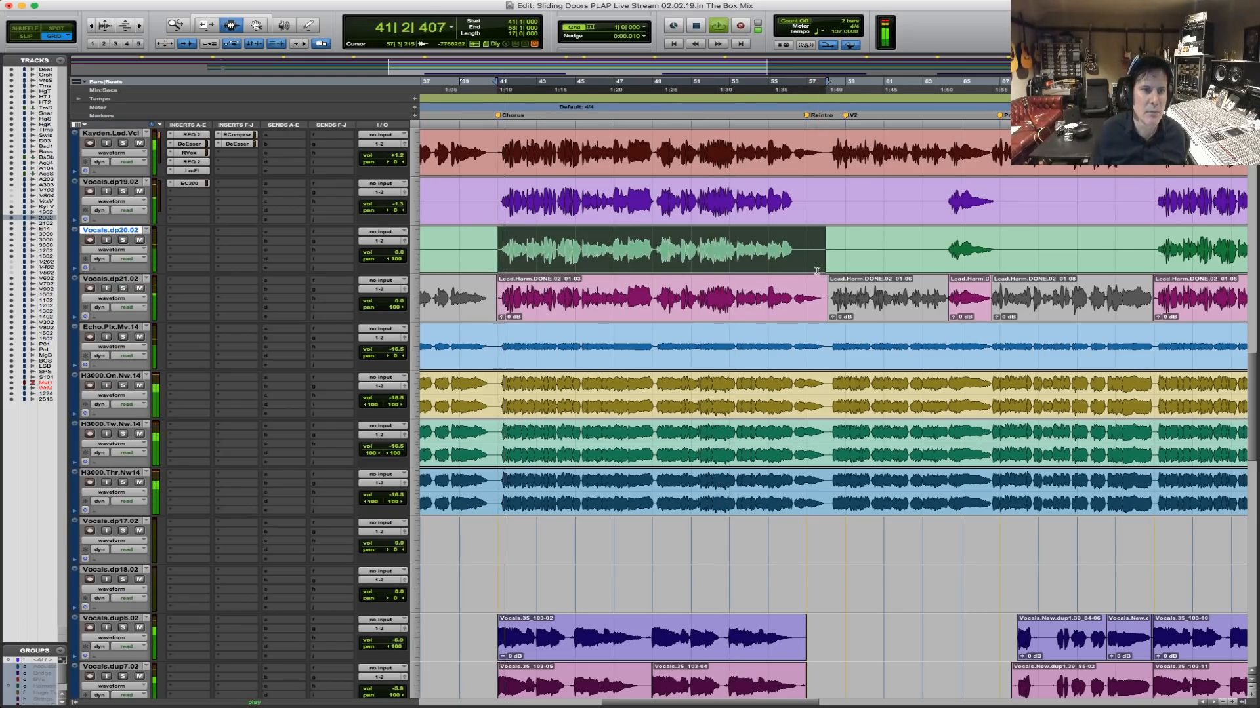
Audition the chorus with Vocals.dp21.02 and Vocals.dp20.02 soloed, clear both solos and replay it in the full mix.
{"action": "left_click", "coordinate": [122, 290]}
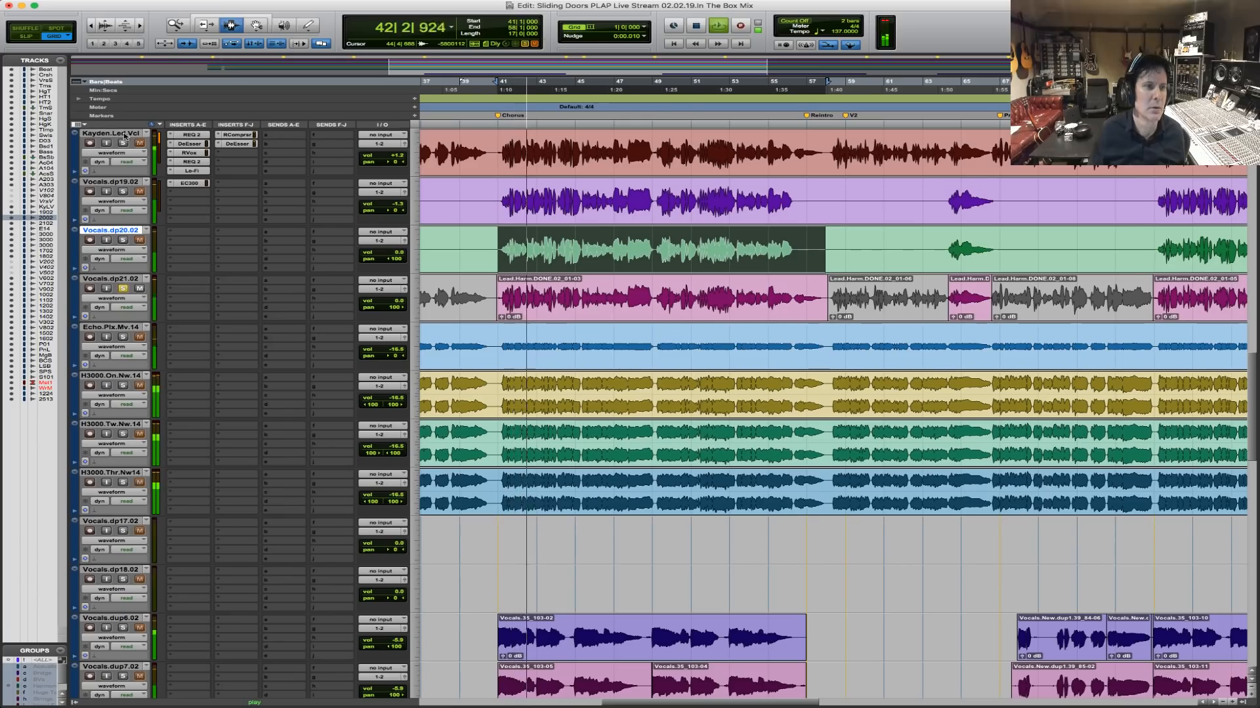
{"action": "key", "text": "space"}
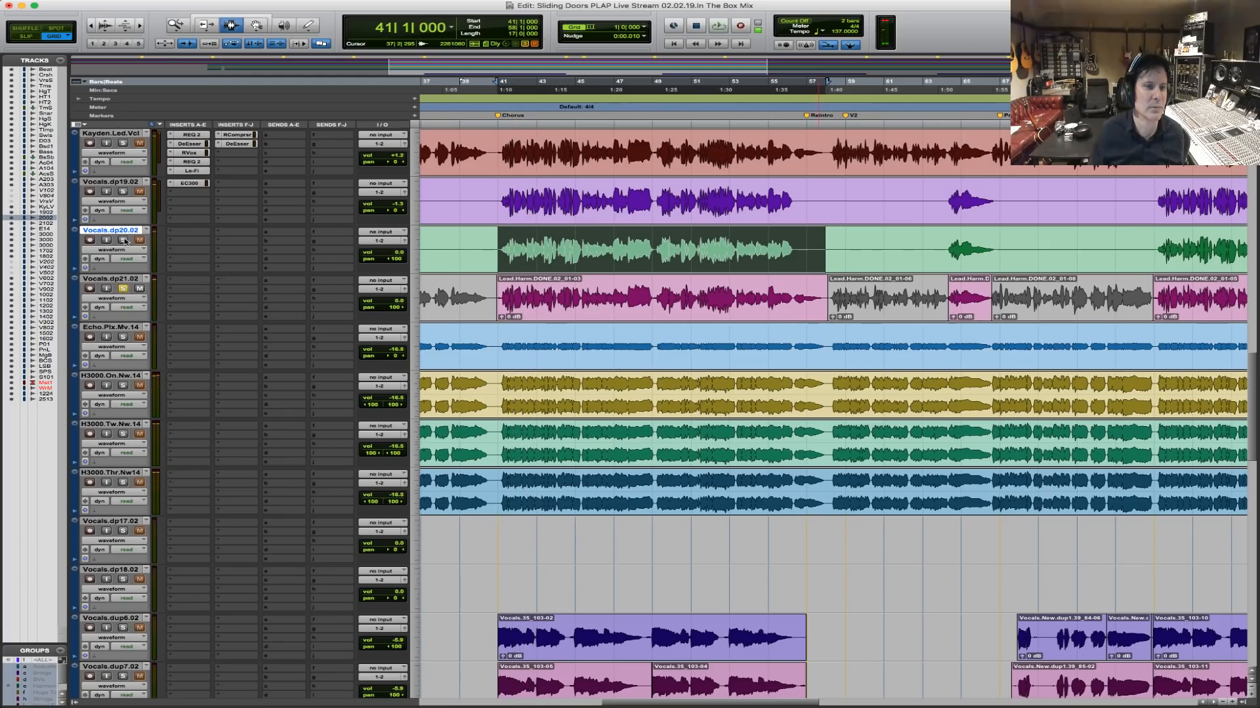
{"action": "key", "text": "space"}
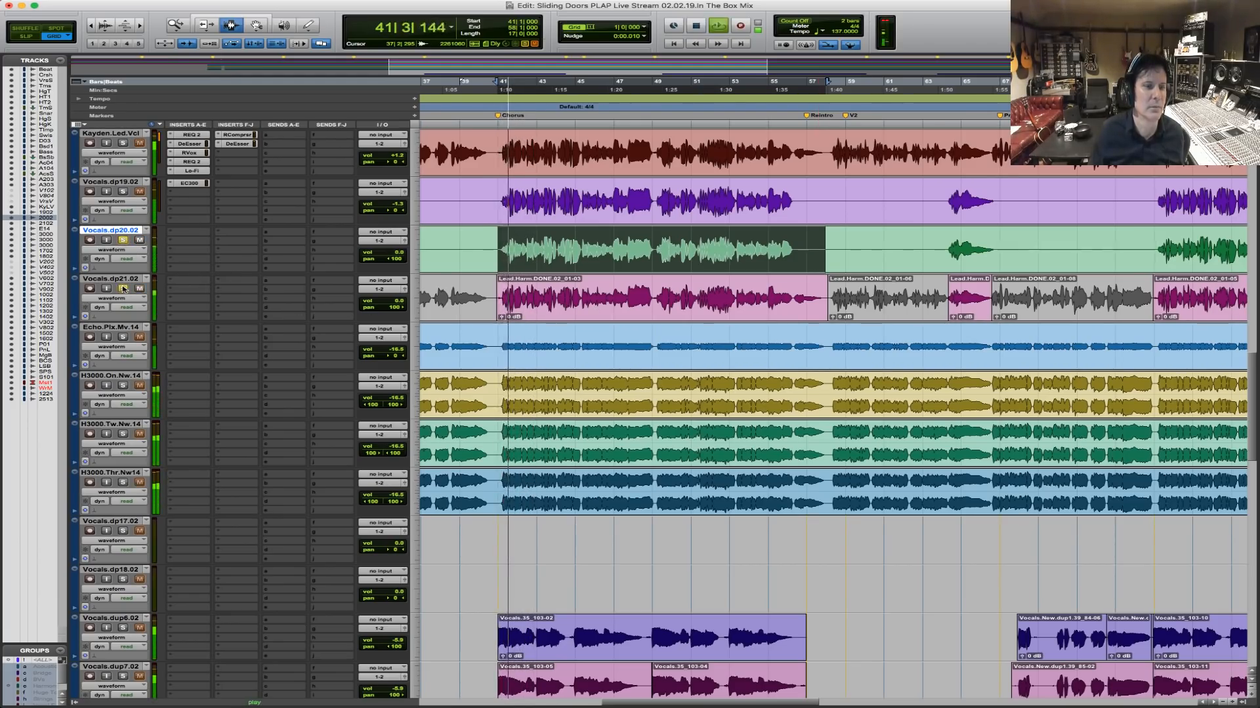
{"action": "key", "text": "space"}
{"action": "left_click", "coordinate": [123, 289]}
{"action": "key", "text": "space"}
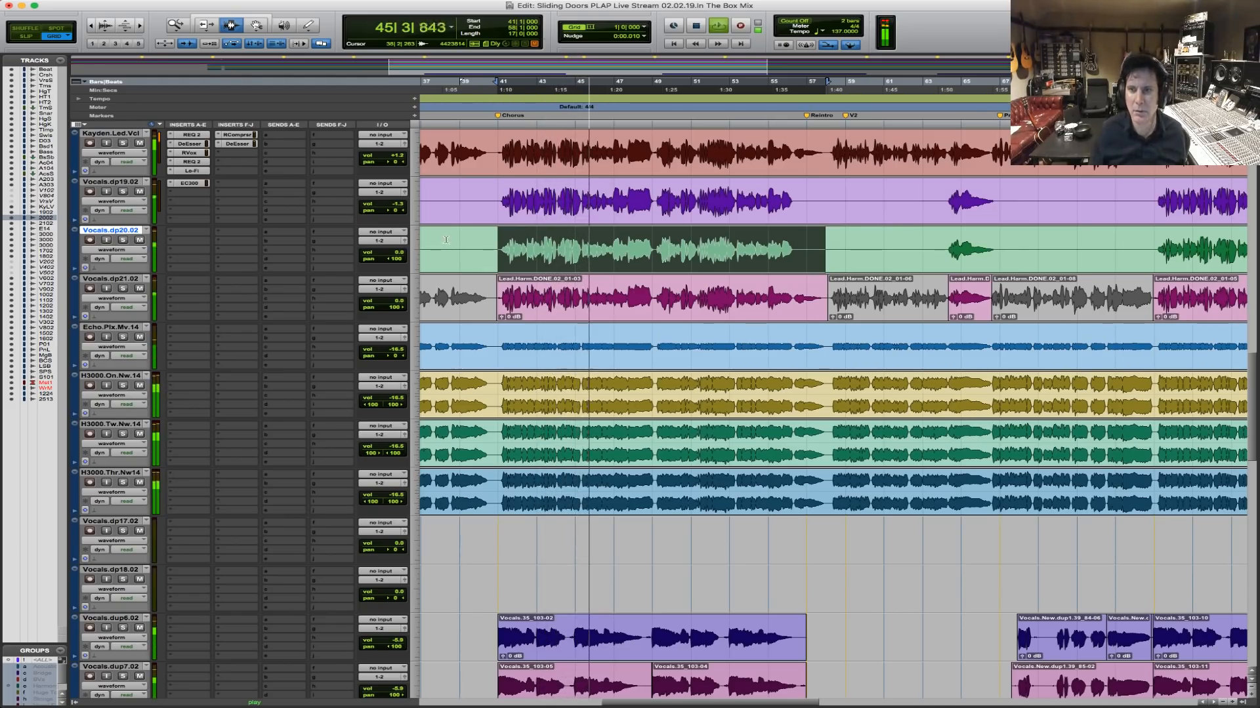
Pan the Vocals.dp20.02 track to 35 left and play the chorus while looking through the backing vocal tracks.
{"action": "key", "text": "space"}
{"action": "left_click", "coordinate": [781, 252], "text": "shift"}
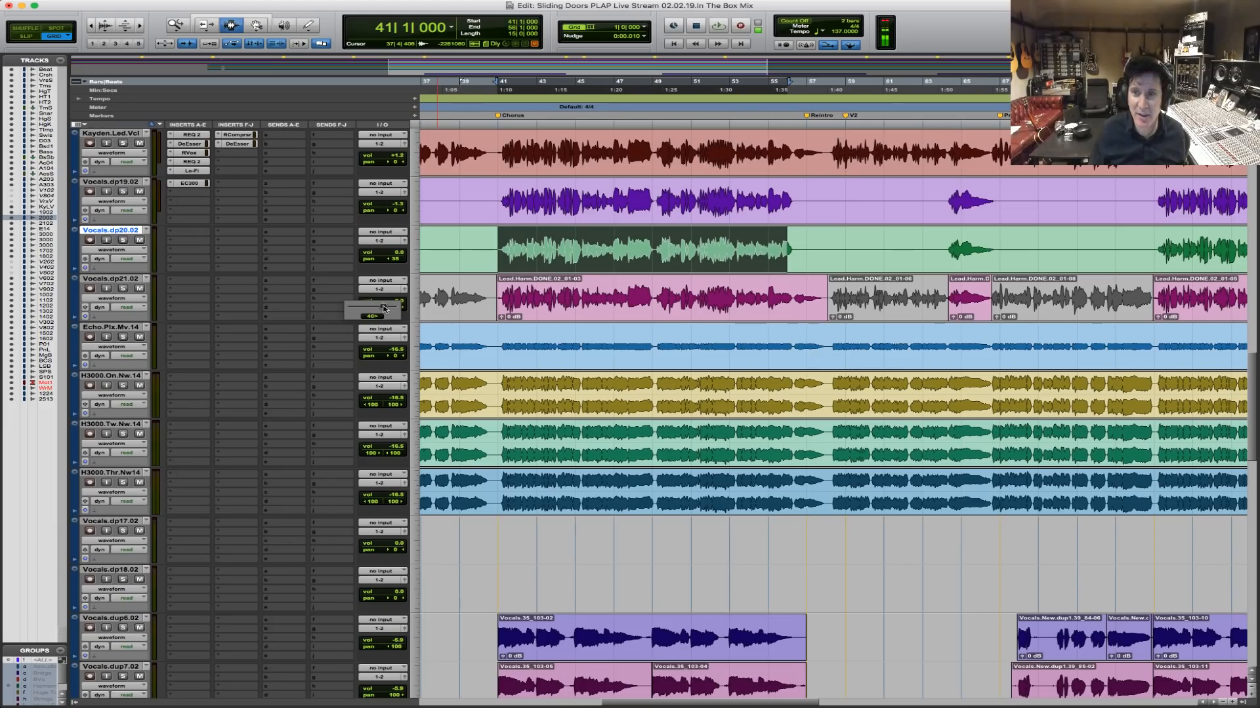
{"action": "key", "text": "space"}
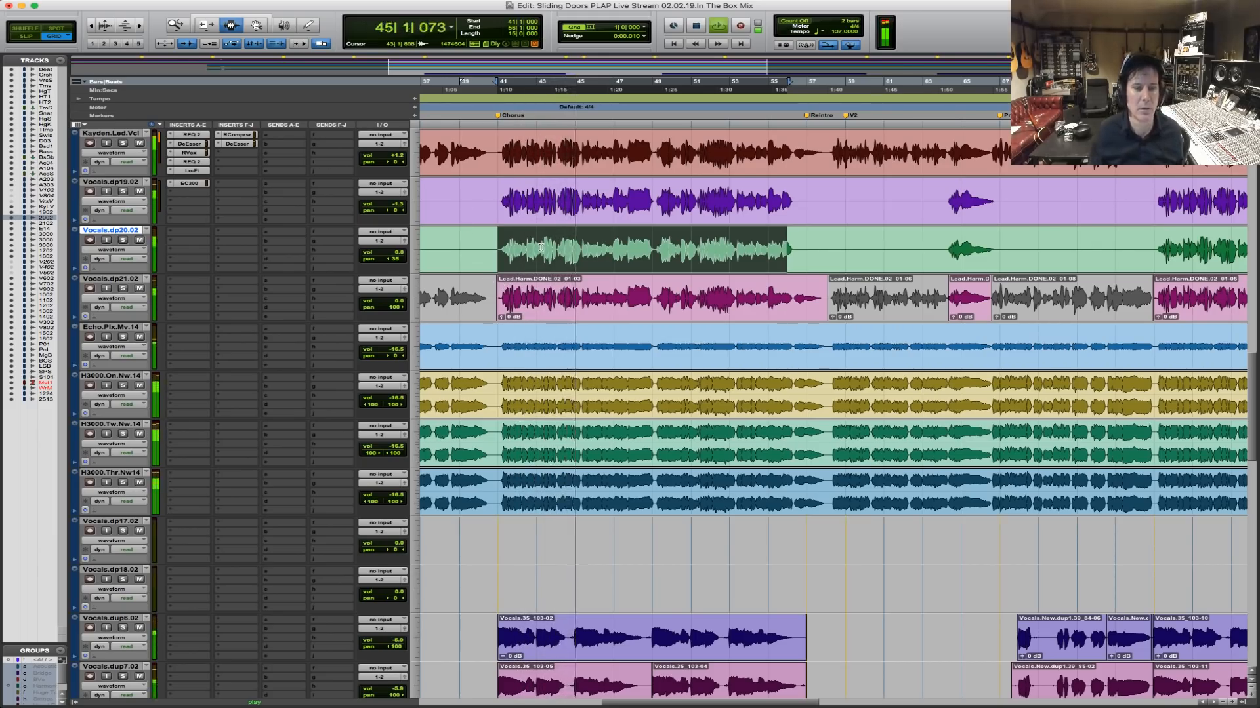
{"action": "scroll", "coordinate": [541, 246], "scroll_direction": "down", "scroll_amount": 7}
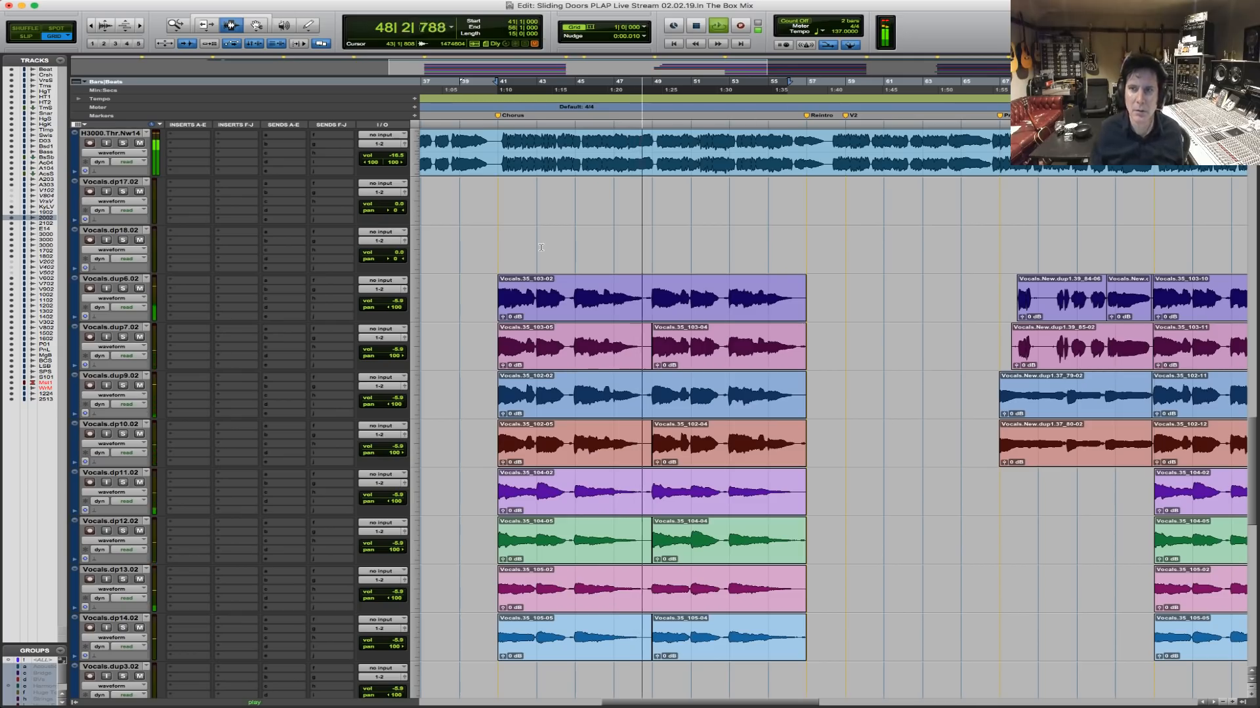
{"action": "scroll", "coordinate": [540, 246], "scroll_direction": "up", "scroll_amount": 2}
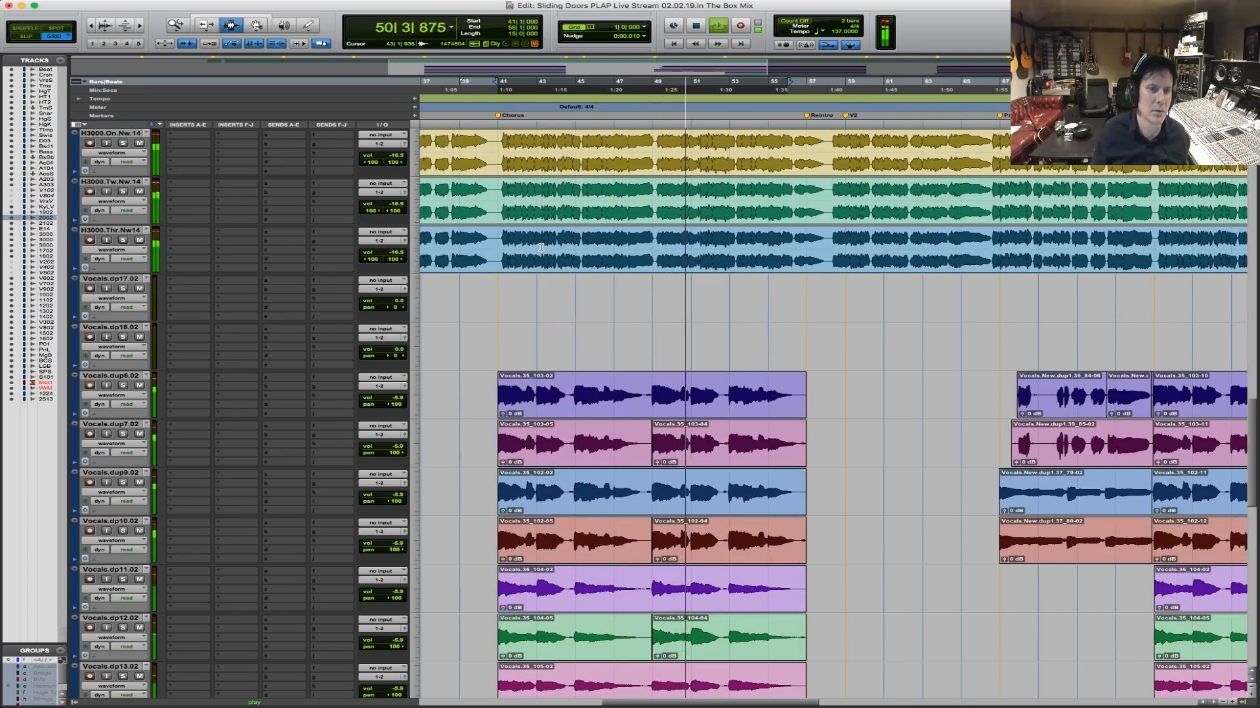
{"action": "scroll", "coordinate": [540, 247], "scroll_direction": "up", "scroll_amount": 5}
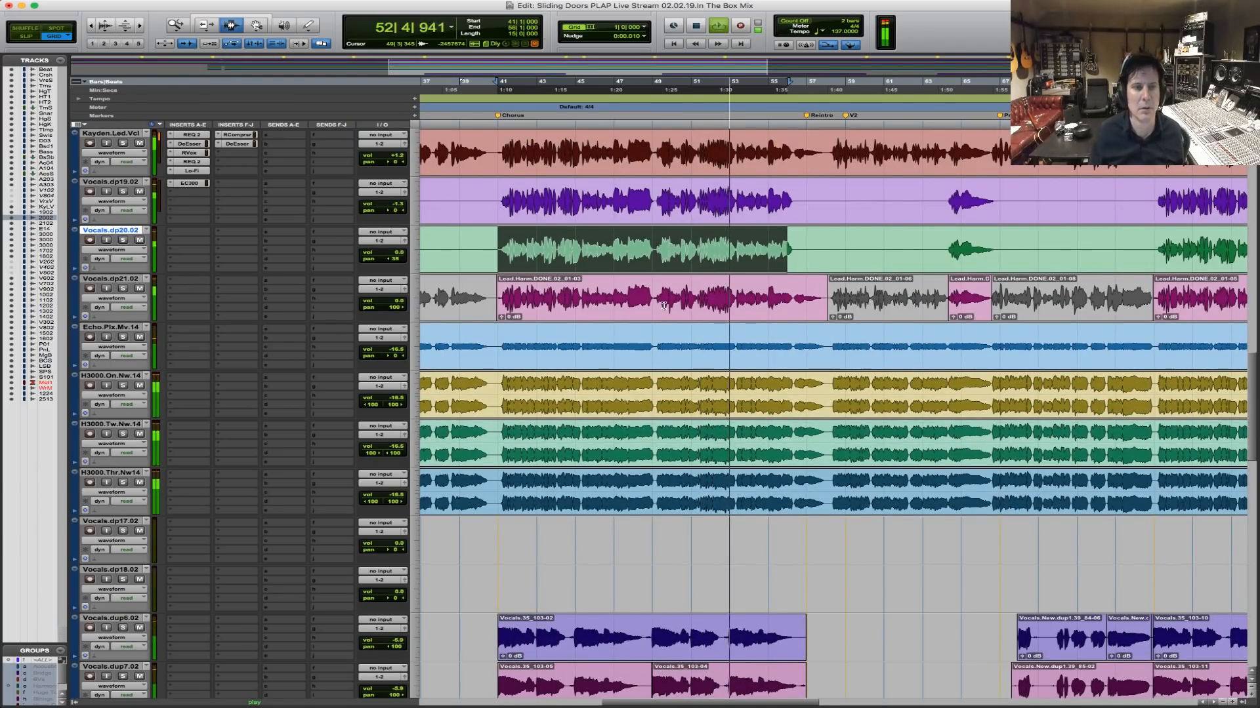
Select the chorus across the Vocals.dp19.02 to Vocals.dp21.02 tracks and insert a mono EchoBoy delay on Vocals.dp20.02.
{"action": "key", "text": "space"}
{"action": "left_click_drag", "start_coordinate": [507, 291], "coordinate": [791, 152]}
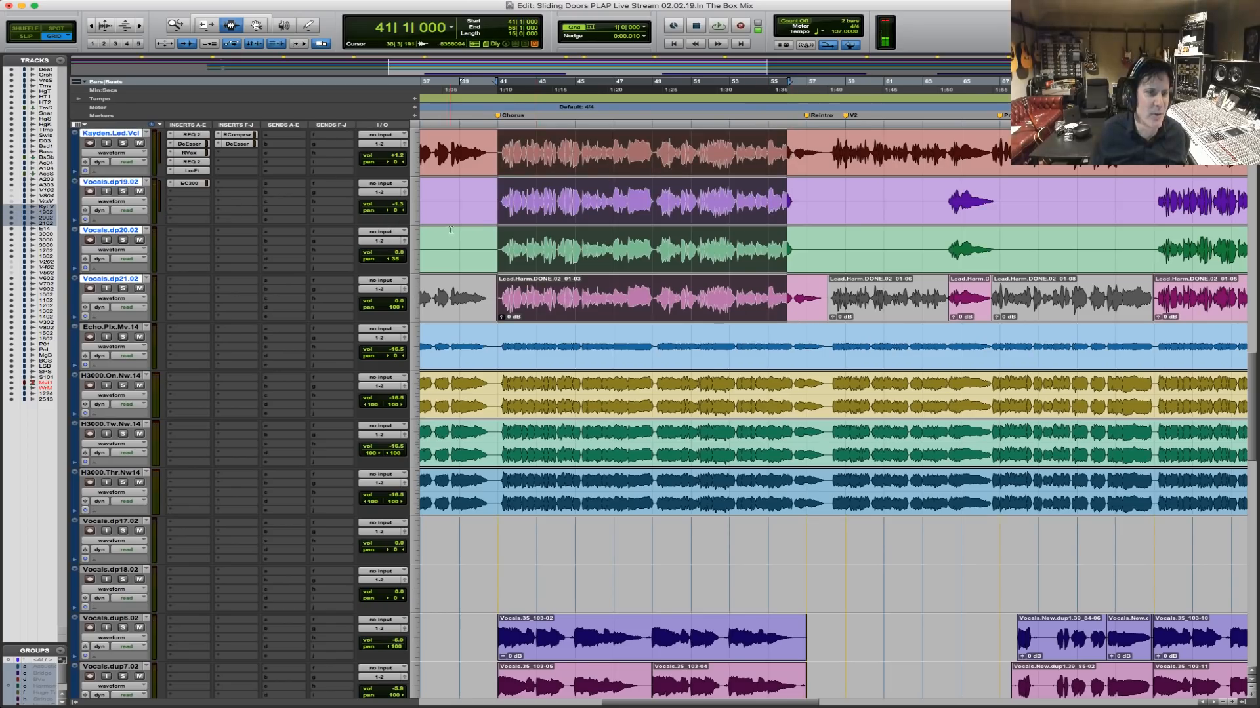
{"action": "left_click_drag", "start_coordinate": [497, 248], "coordinate": [805, 282]}
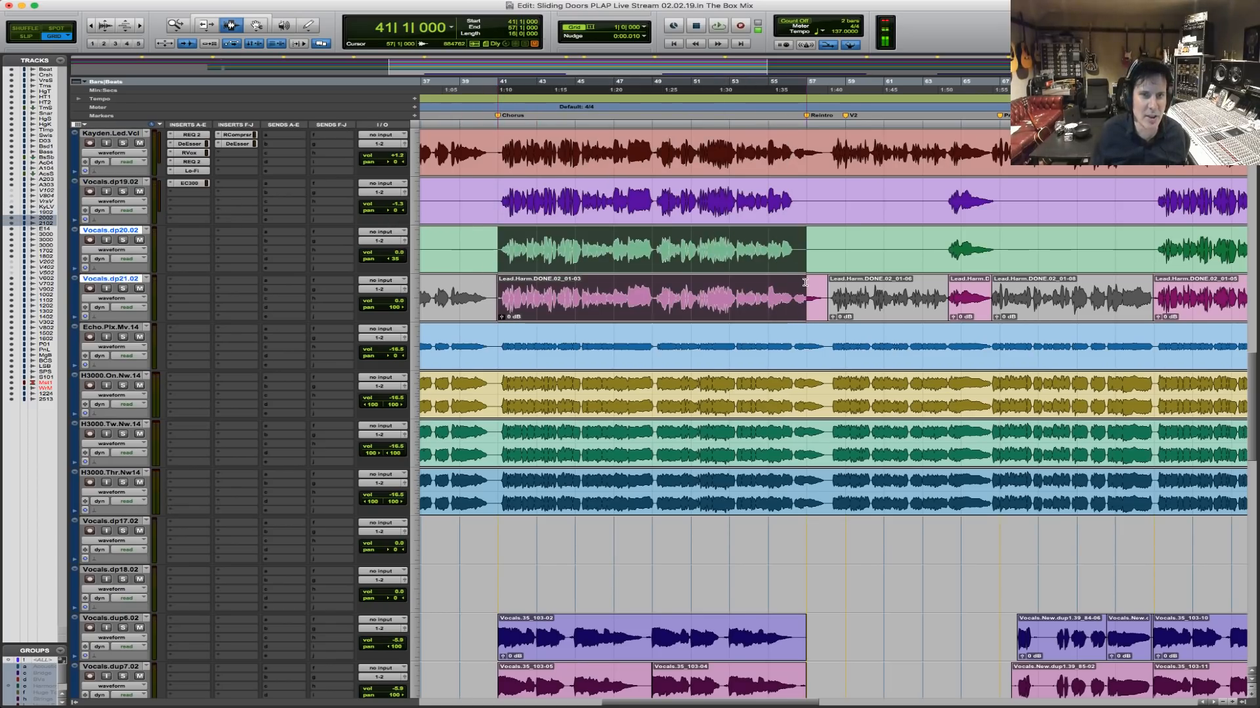
{"action": "left_click", "coordinate": [811, 202], "text": "shift"}
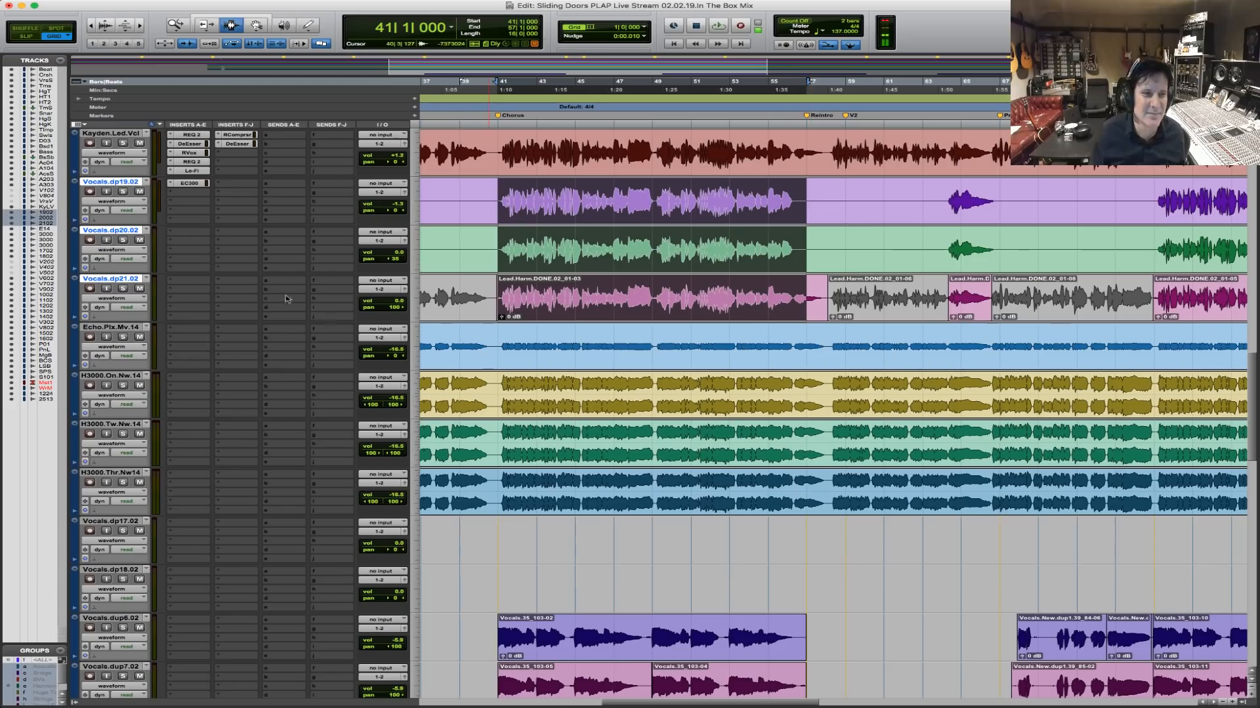
{"action": "left_click", "coordinate": [190, 237]}
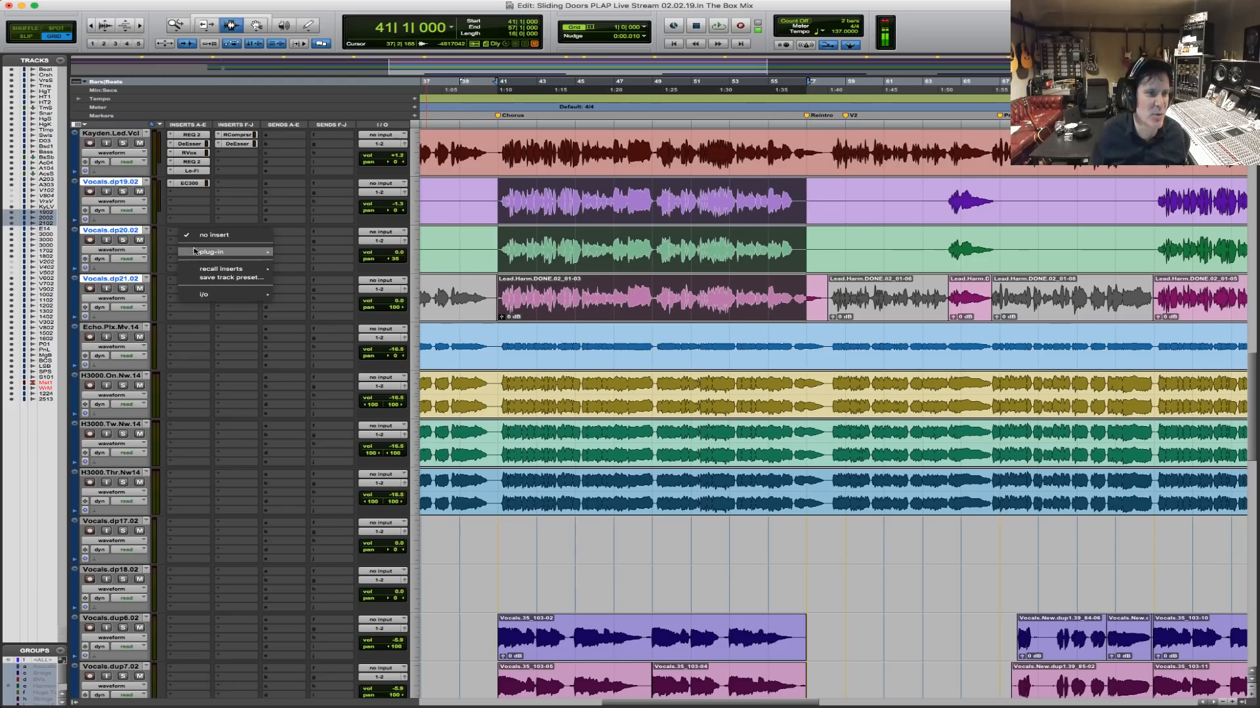
{"action": "mouse_move", "coordinate": [229, 252]}
{"action": "mouse_move", "coordinate": [310, 271]}
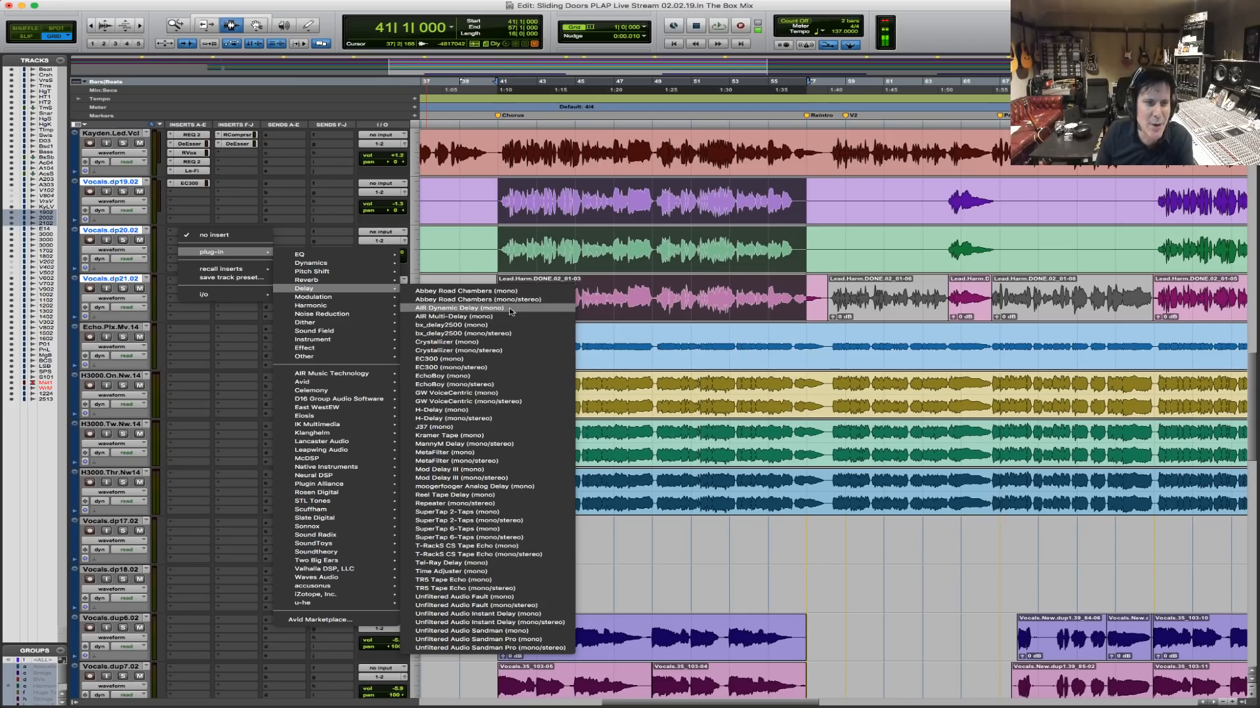
{"action": "left_click", "coordinate": [511, 374]}
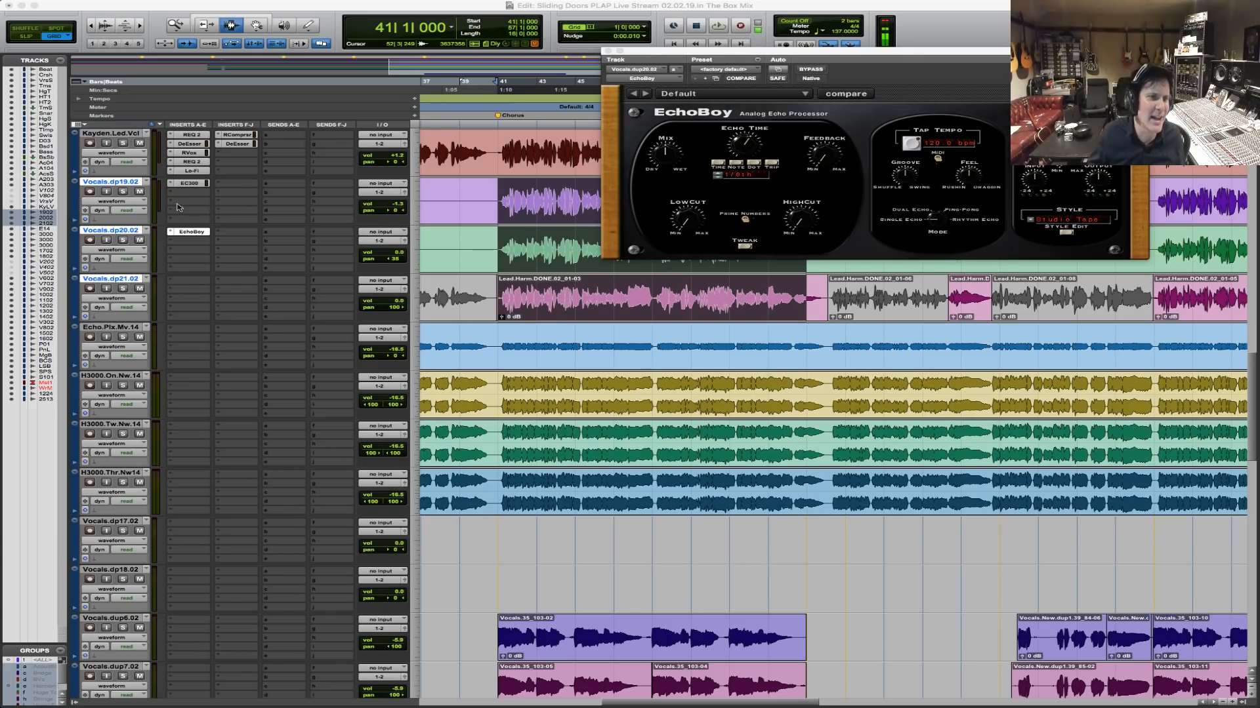
Remove the EchoBoy insert from the Vocals.dp20.02 track.
{"action": "left_click", "coordinate": [172, 231]}
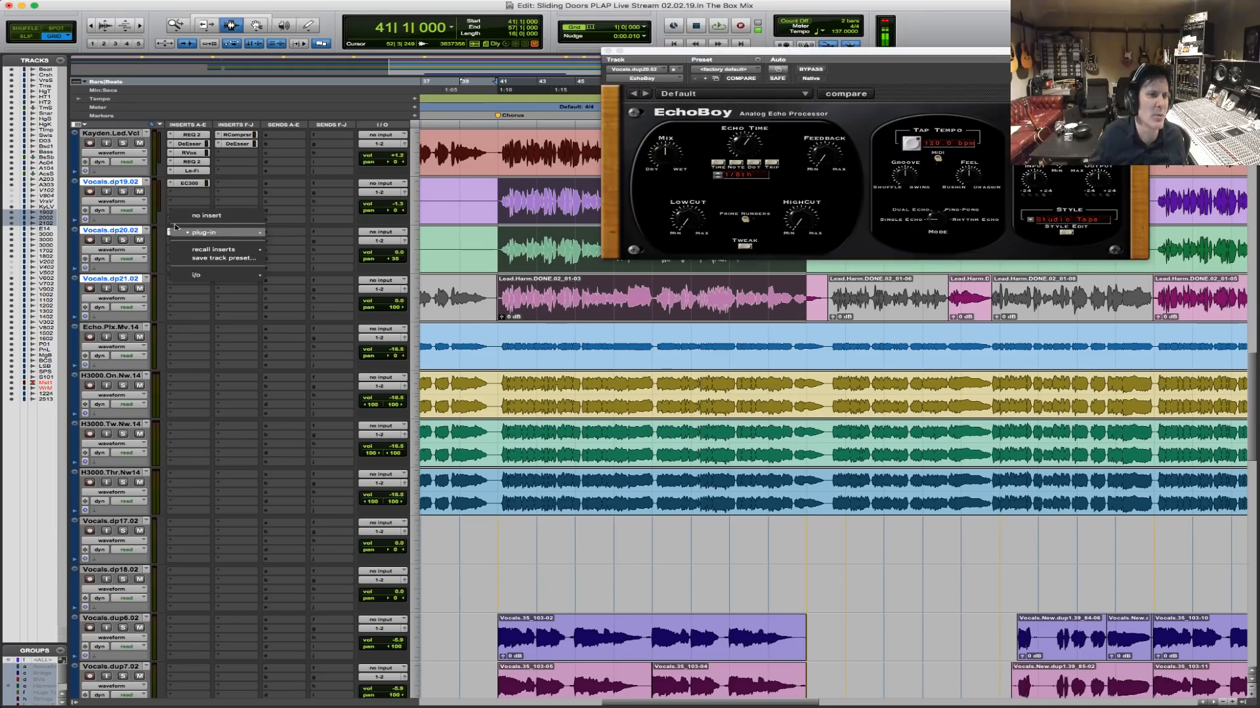
{"action": "left_click", "coordinate": [185, 217]}
Route the outputs of the Vocals.dp20.02 and Vocals.dp21.02 tracks to the stereo Bus 31-32.
{"action": "left_click", "coordinate": [124, 231], "text": "alt"}
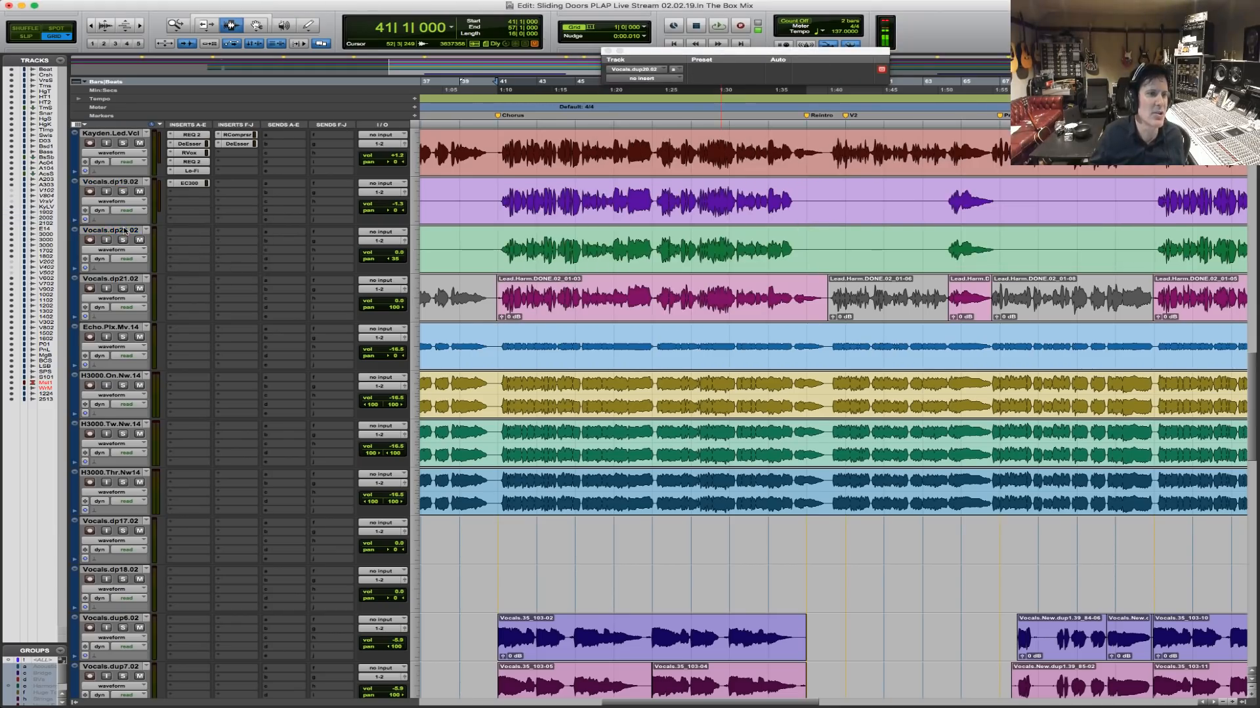
{"action": "left_click", "coordinate": [128, 279], "text": "shift"}
{"action": "left_click", "coordinate": [392, 243]}
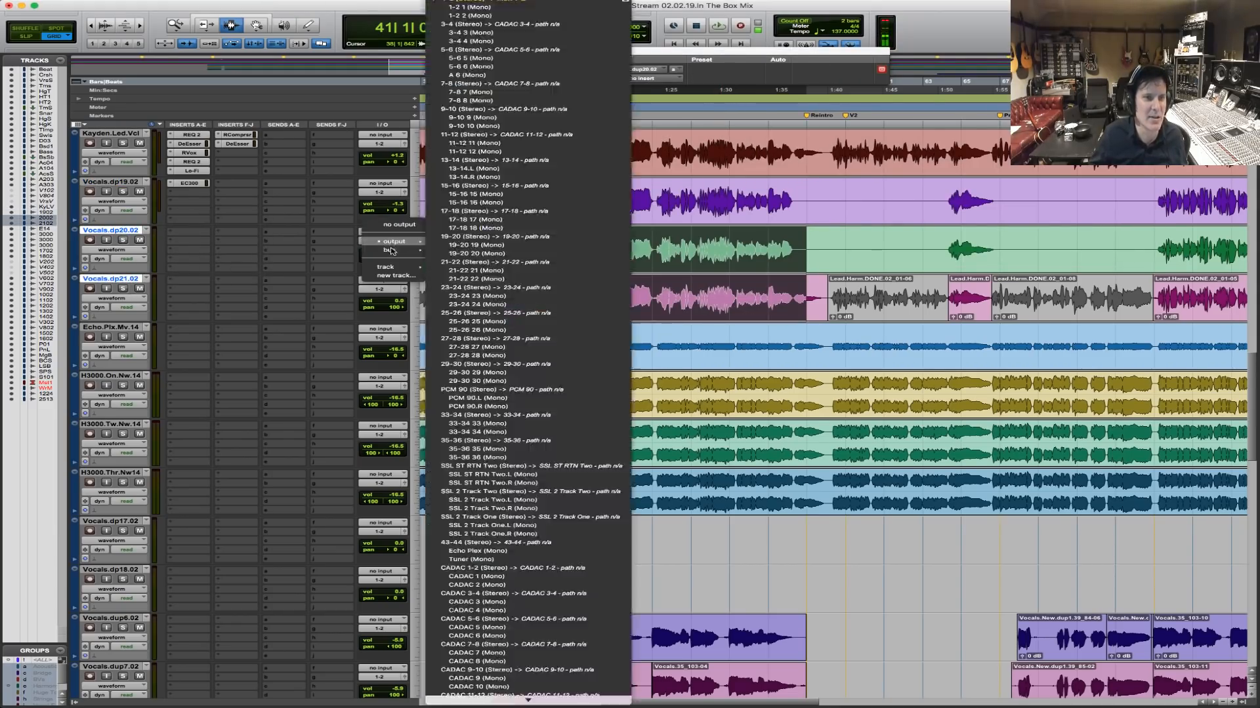
{"action": "mouse_move", "coordinate": [391, 250]}
{"action": "mouse_move", "coordinate": [474, 252]}
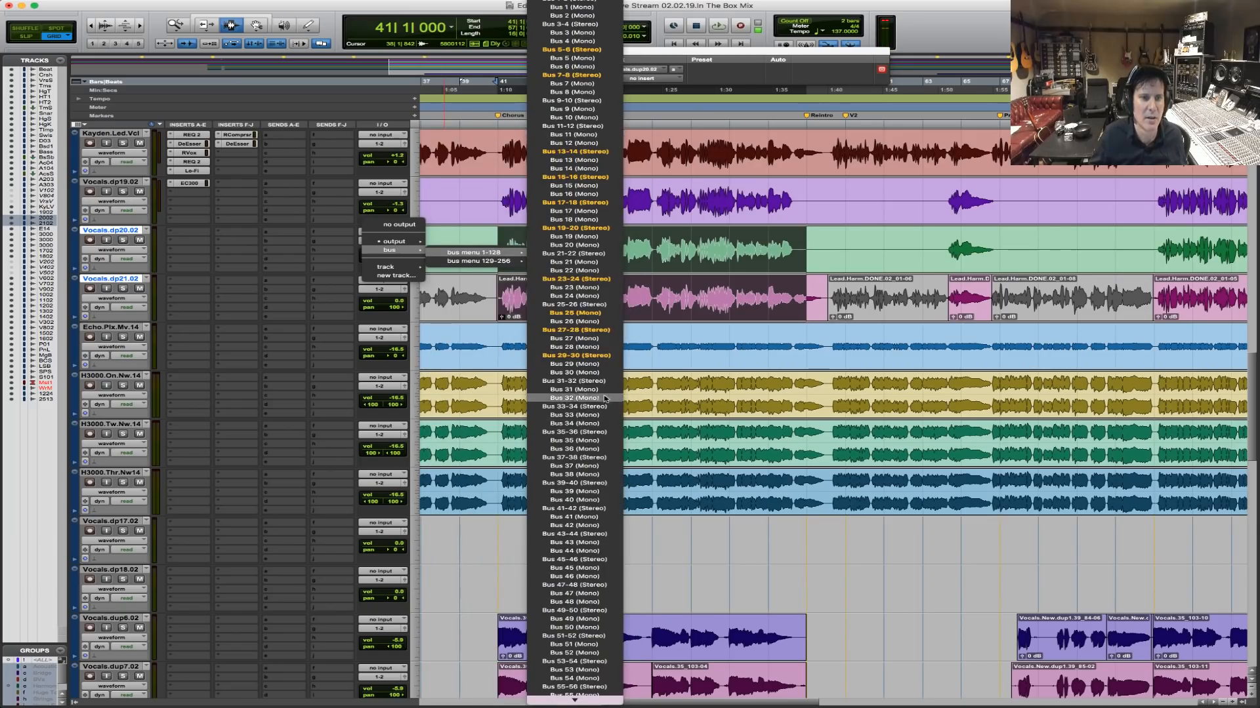
{"action": "left_click", "coordinate": [575, 381]}
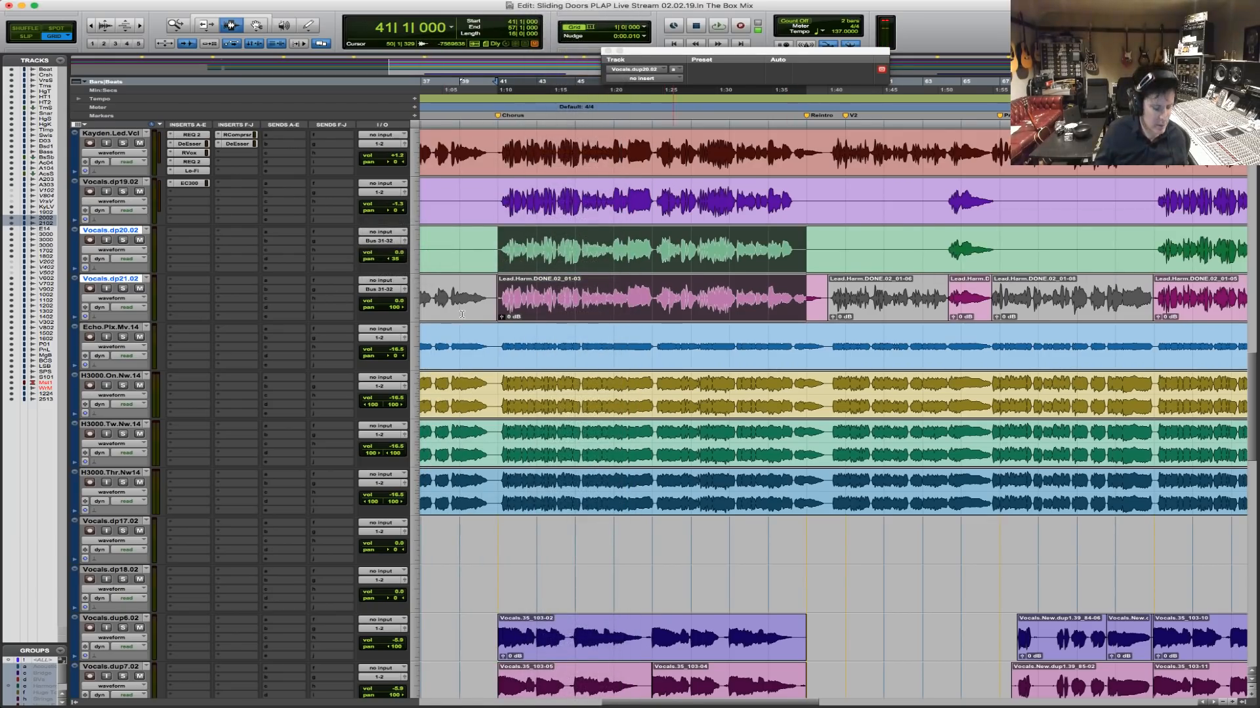
Create one stereo aux input track below Vocals.dp21.02 and set its input to Bus 31-32.
{"action": "key", "text": "super+shift+n"}
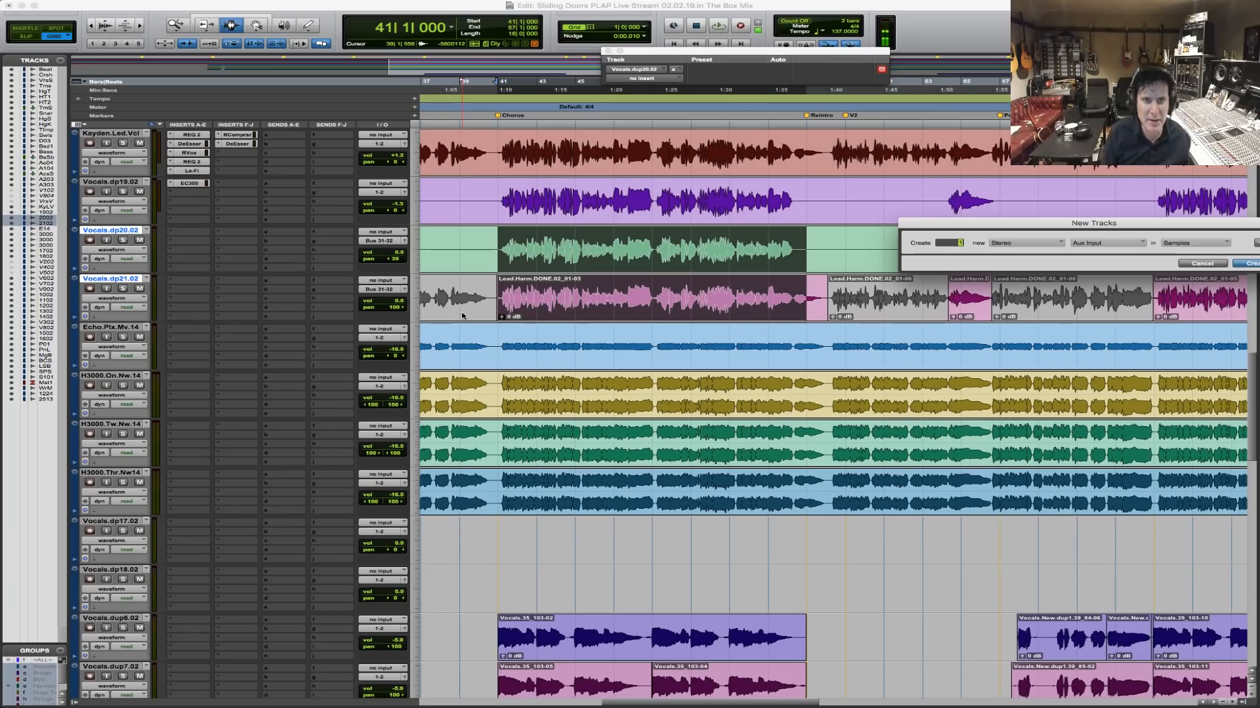
{"action": "key", "text": "Return"}
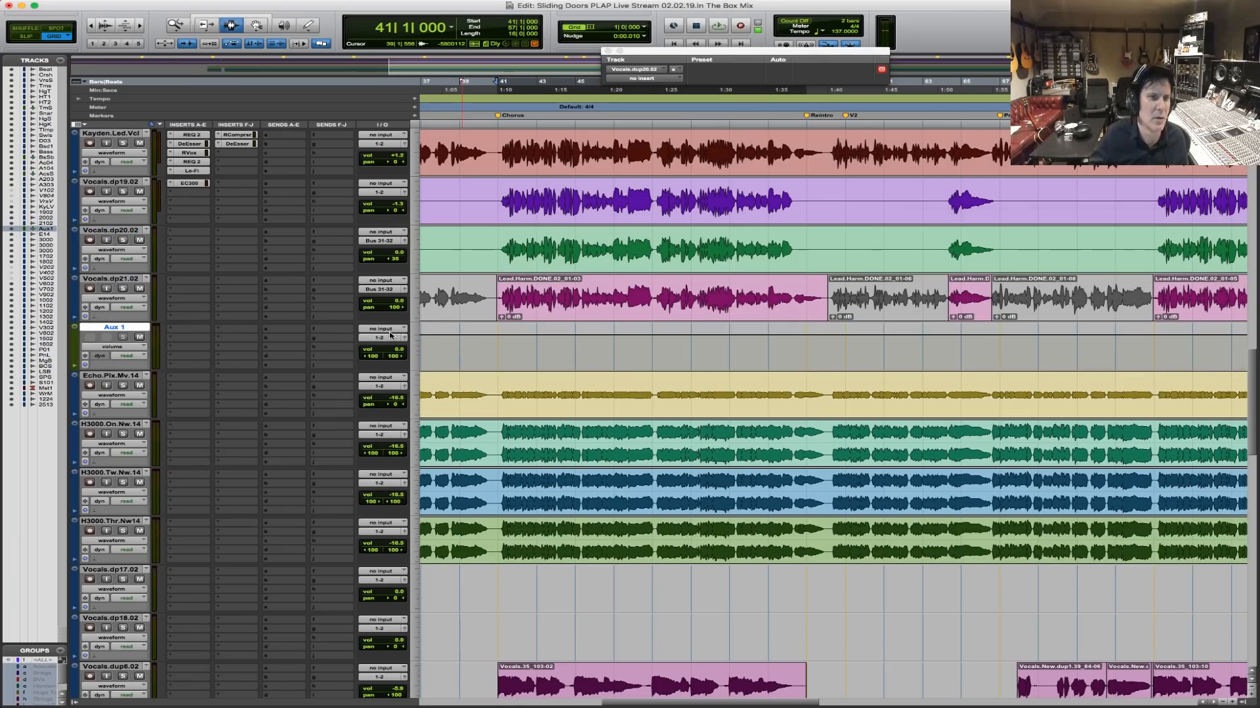
{"action": "left_click", "coordinate": [386, 330]}
{"action": "mouse_move", "coordinate": [393, 358]}
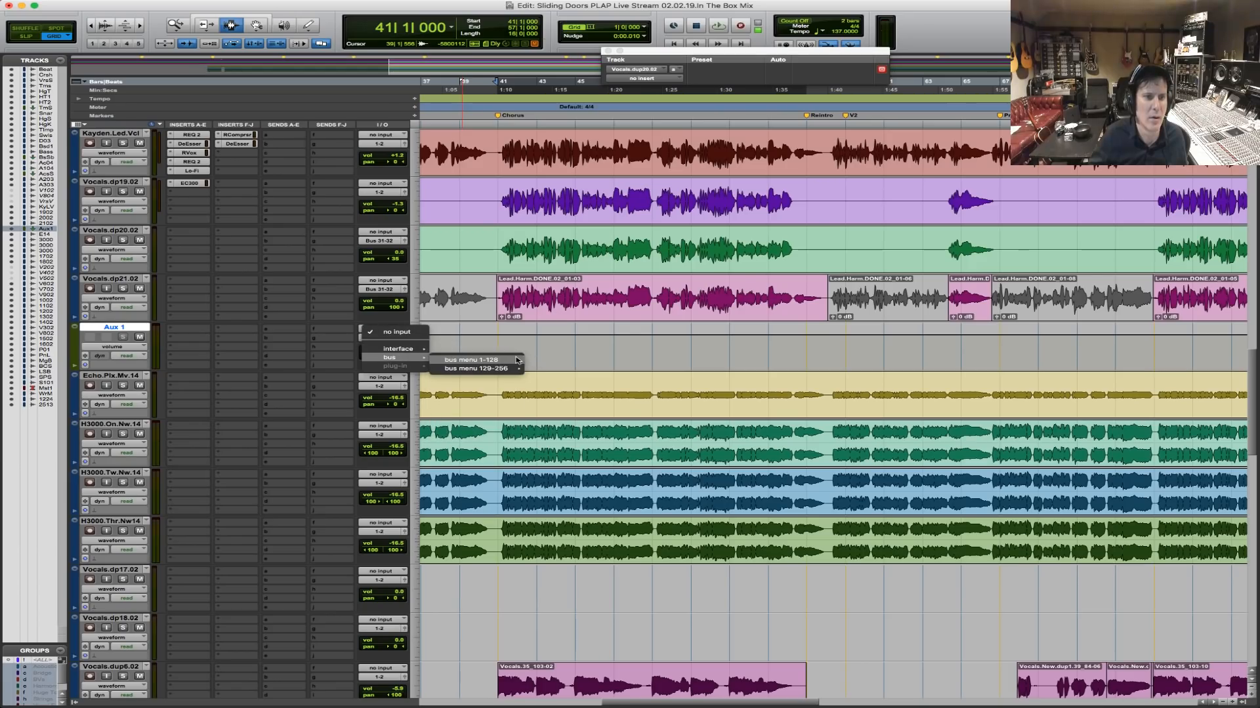
{"action": "mouse_move", "coordinate": [516, 360]}
{"action": "left_click", "coordinate": [576, 290]}
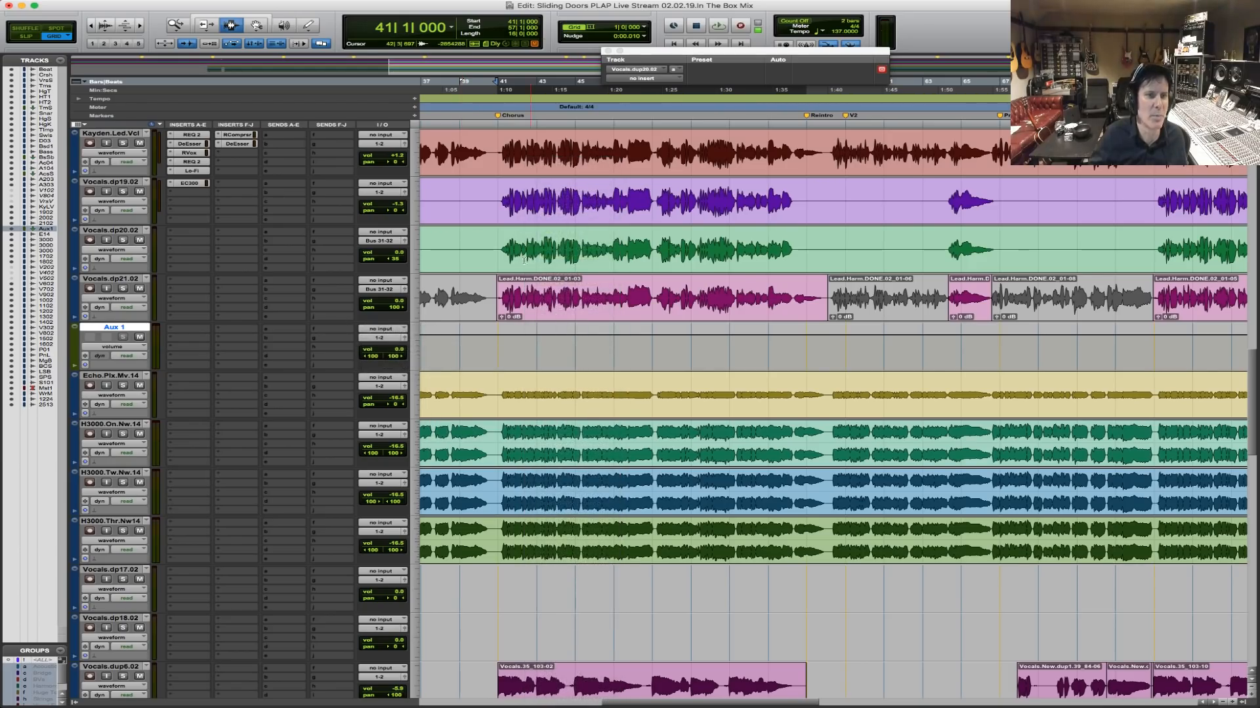
Select the chorus on the two bused vocal tracks and rename the new aux track as BVs.Sub.
{"action": "left_click_drag", "start_coordinate": [500, 252], "coordinate": [804, 277]}
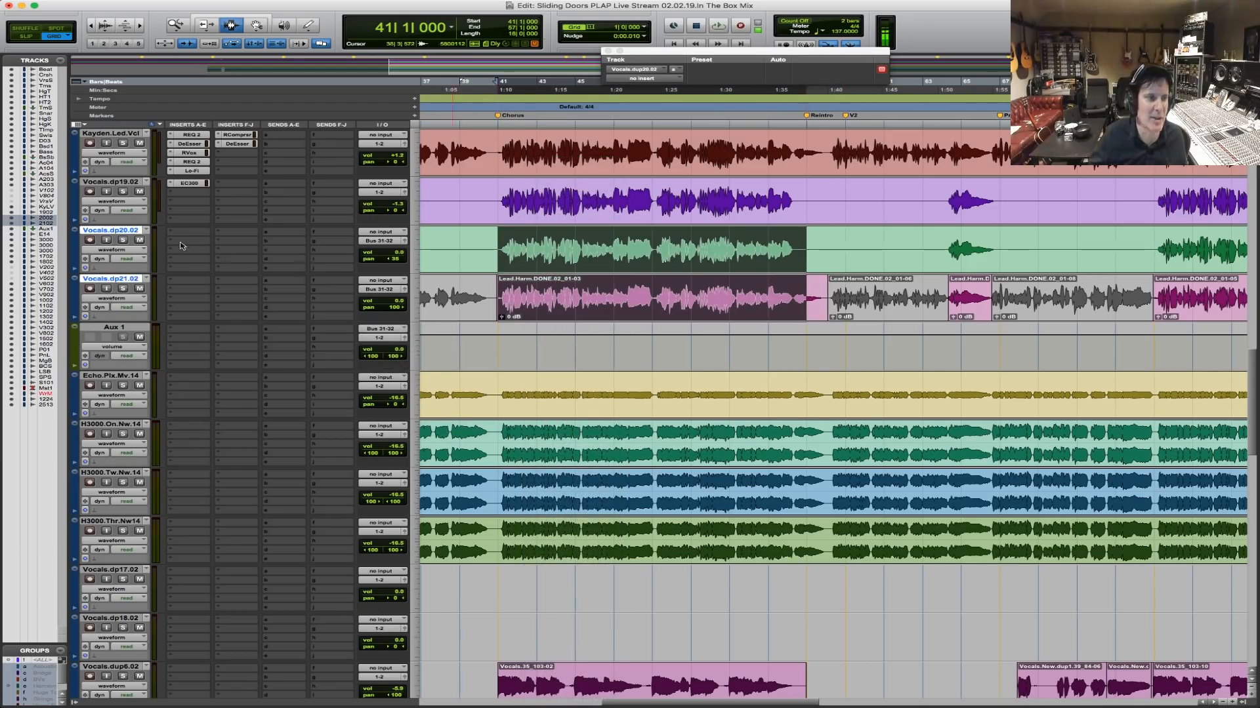
{"action": "double_click", "coordinate": [127, 327]}
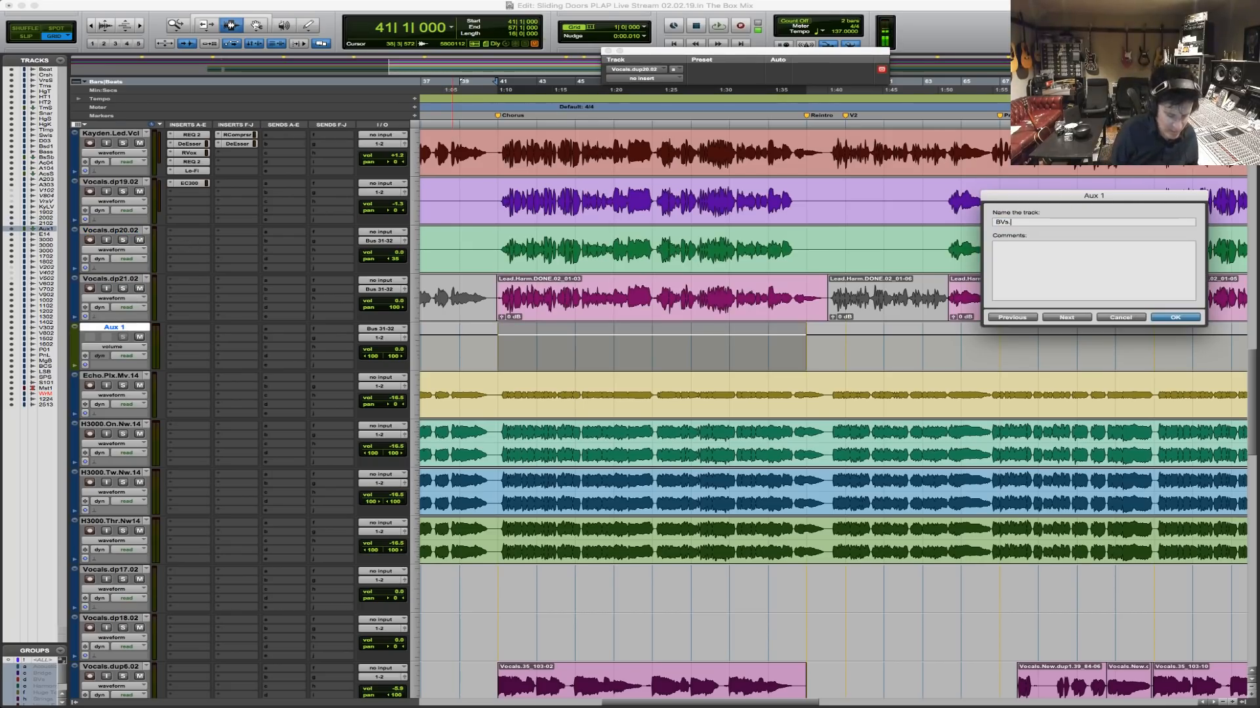
{"action": "key", "text": "Return"}
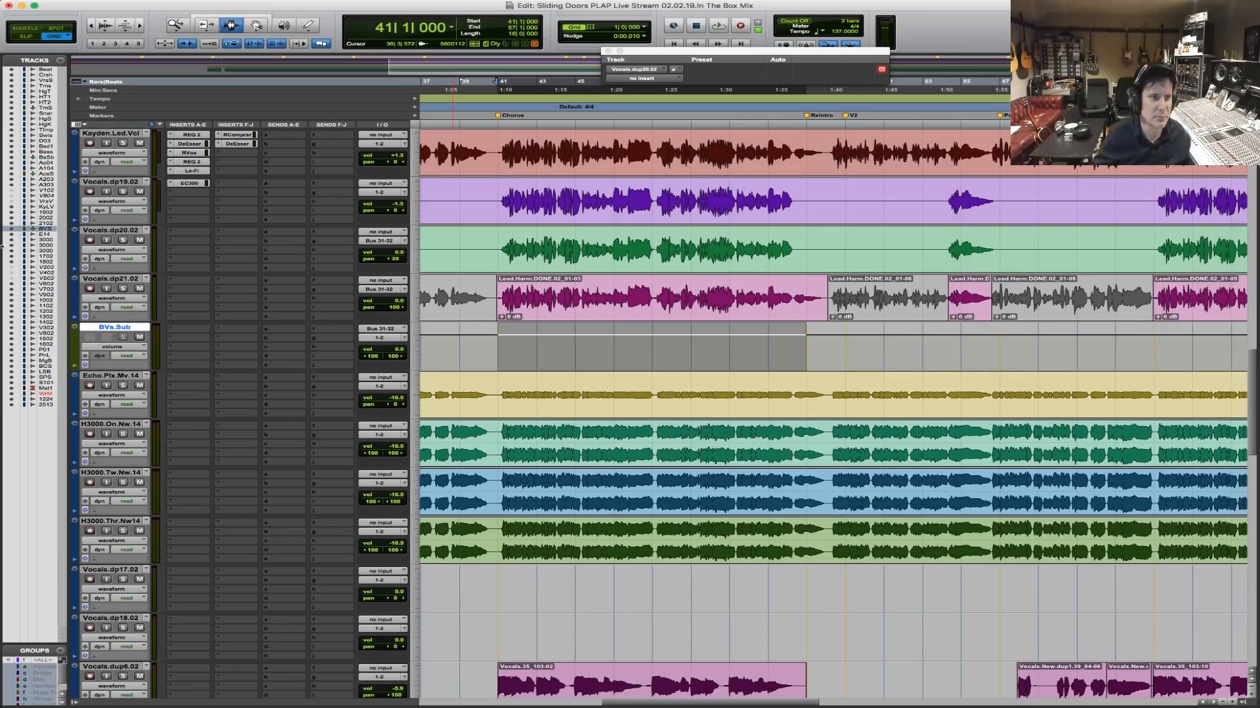
Insert the stereo SansAmp PSA-1 harmonic plug-in in the first insert slot of the BVs.Sub track.
{"action": "left_click", "coordinate": [184, 332]}
{"action": "mouse_move", "coordinate": [233, 349]}
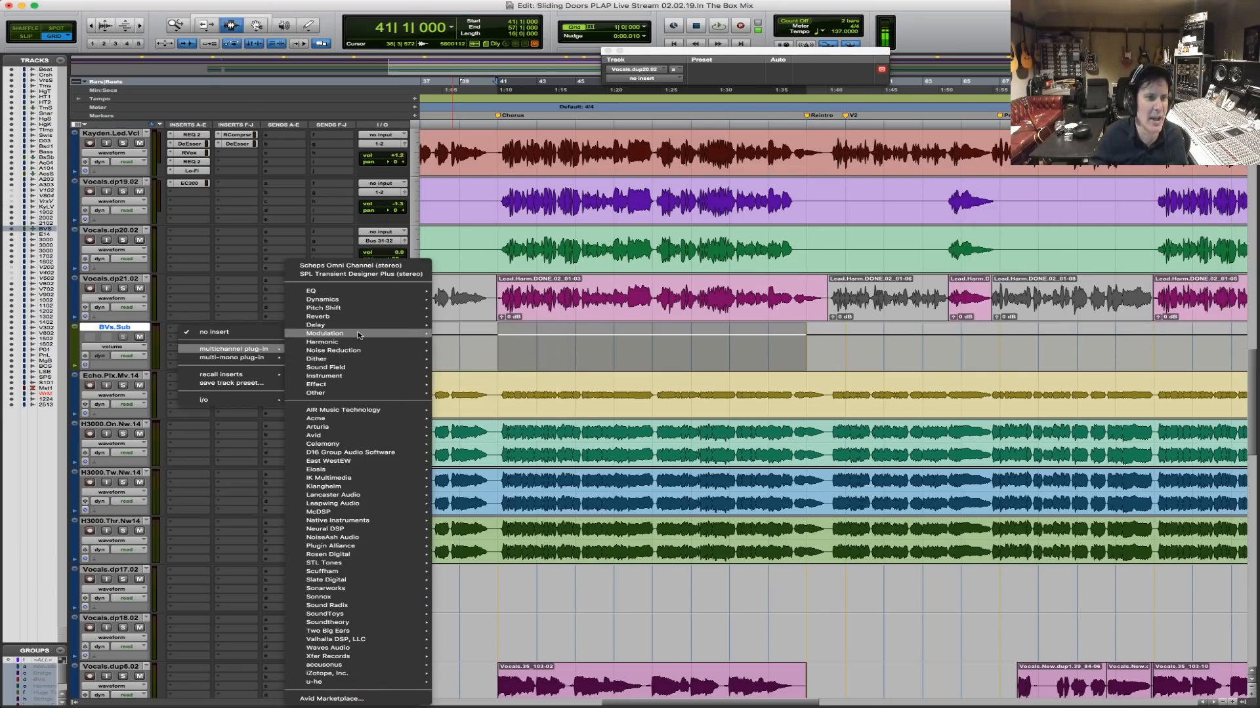
{"action": "mouse_move", "coordinate": [360, 329]}
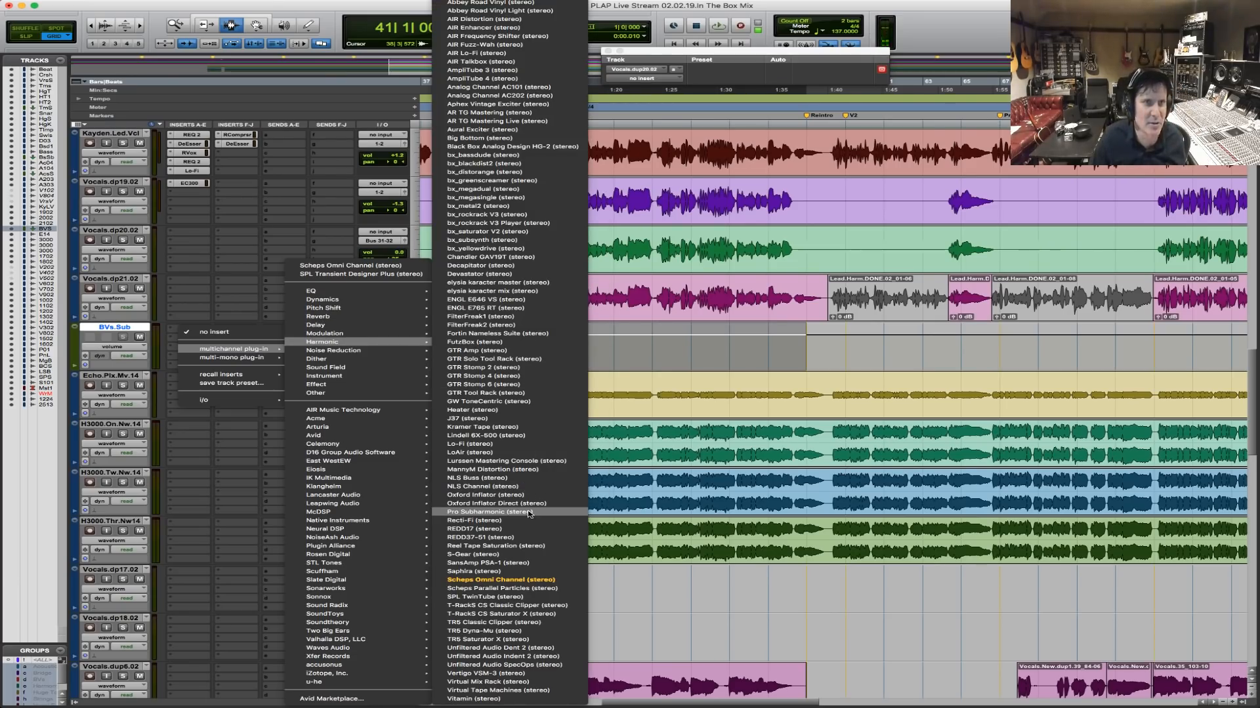
{"action": "left_click", "coordinate": [560, 326]}
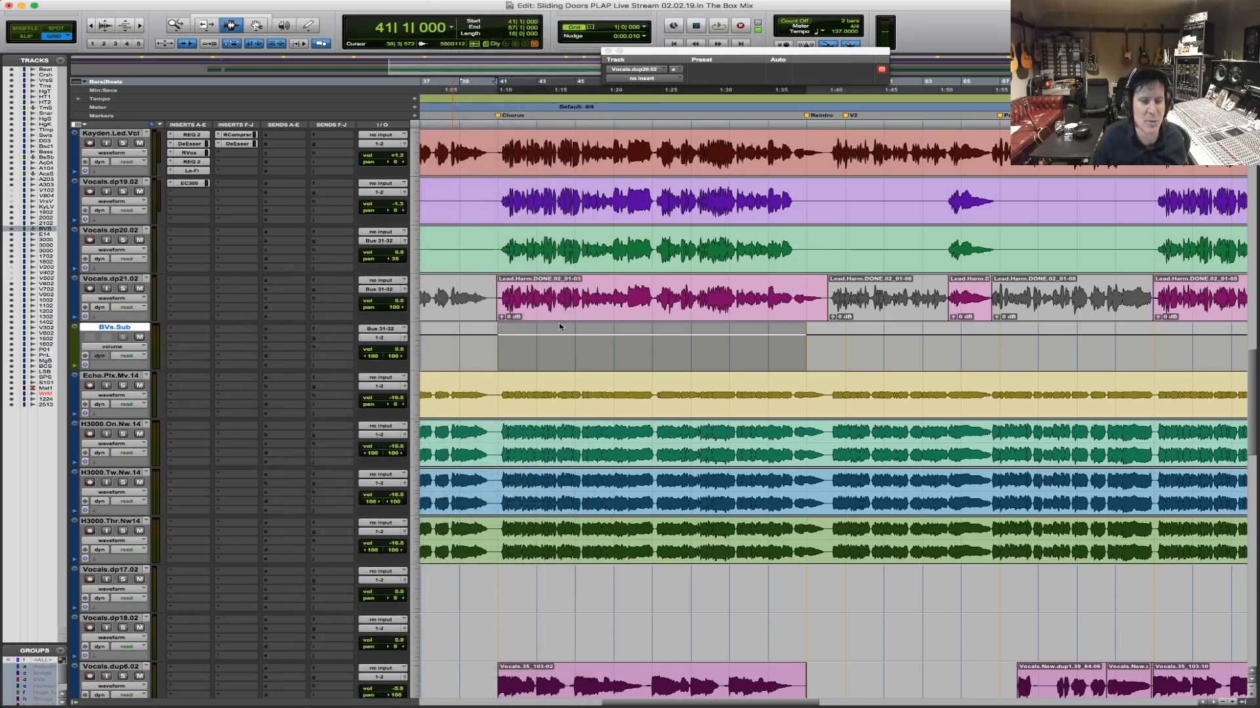
Play the chorus and adjust the SansAmp's Pre-Amp amount on BVs.Sub by ear, then stop playback.
{"action": "key", "text": "space"}
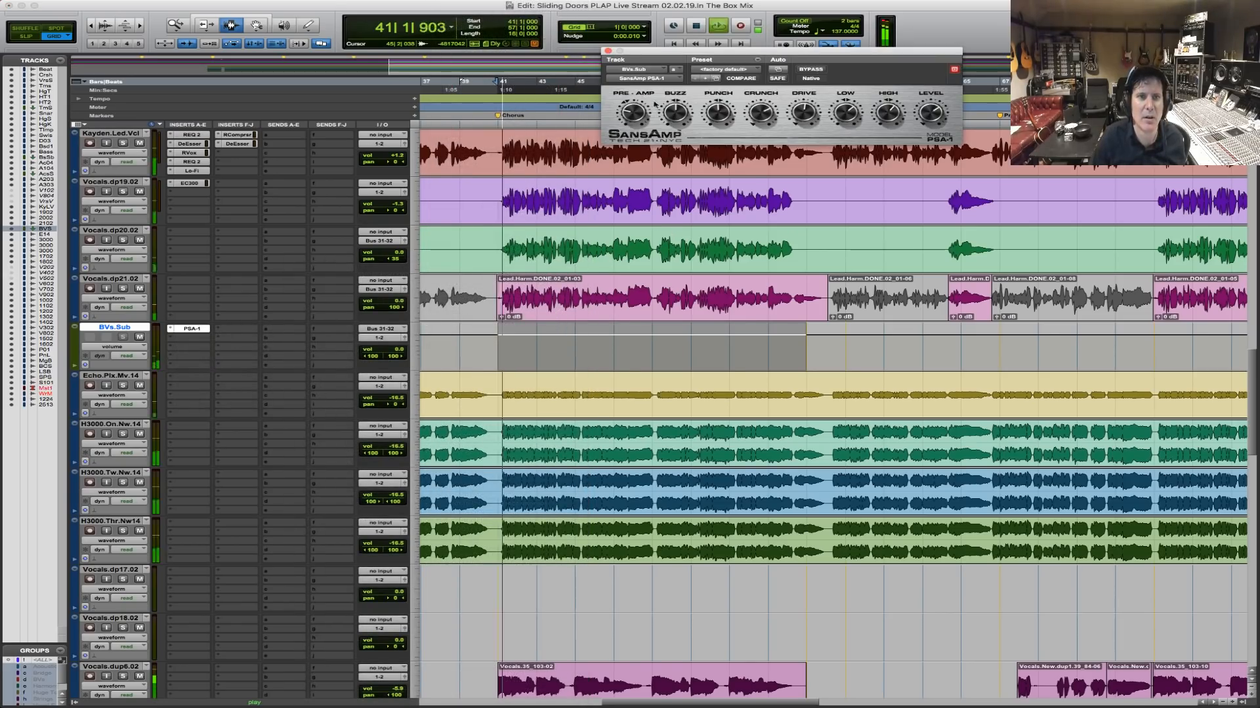
{"action": "left_click_drag", "start_coordinate": [631, 103], "coordinate": [636, 112]}
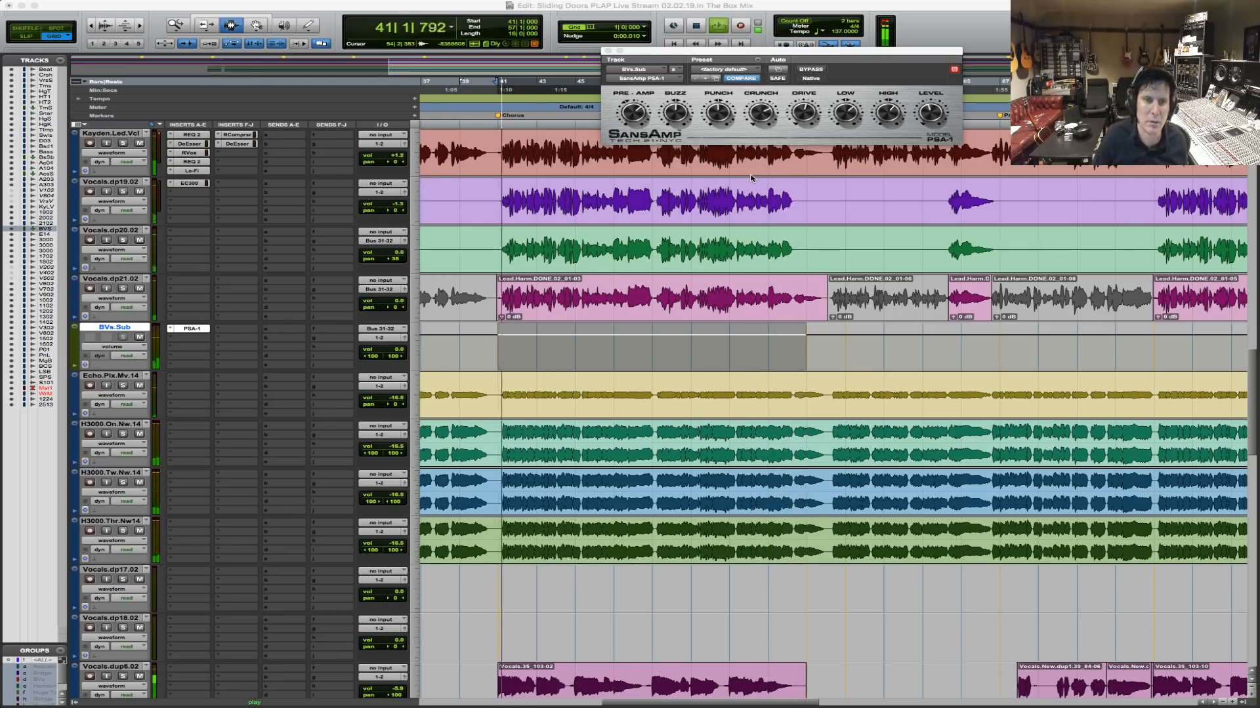
{"action": "key", "text": "super+s"}
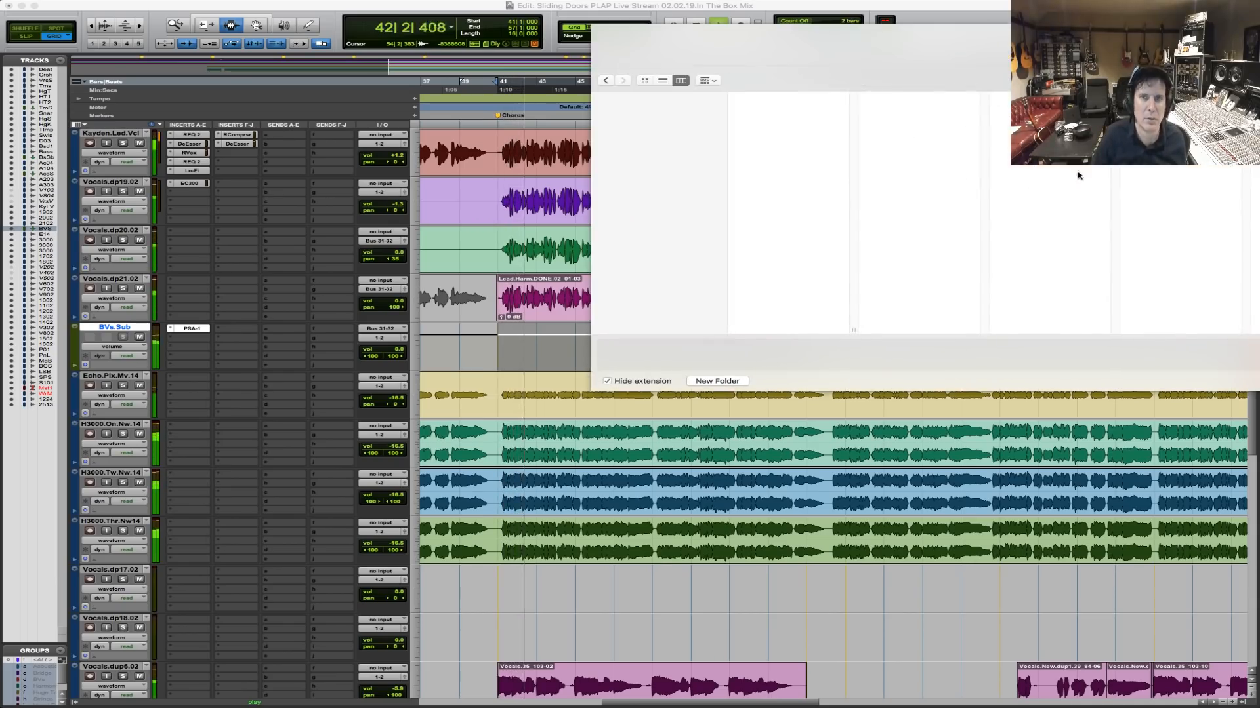
{"action": "key", "text": "Escape"}
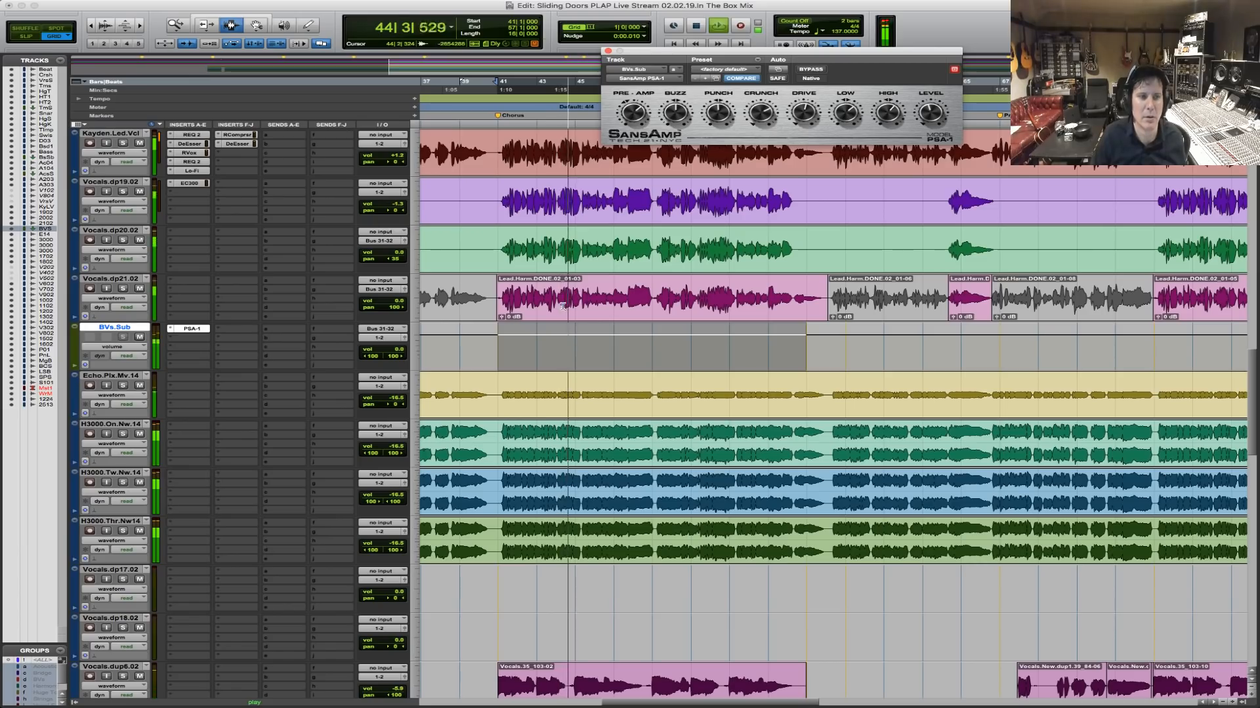
{"action": "key", "text": "space"}
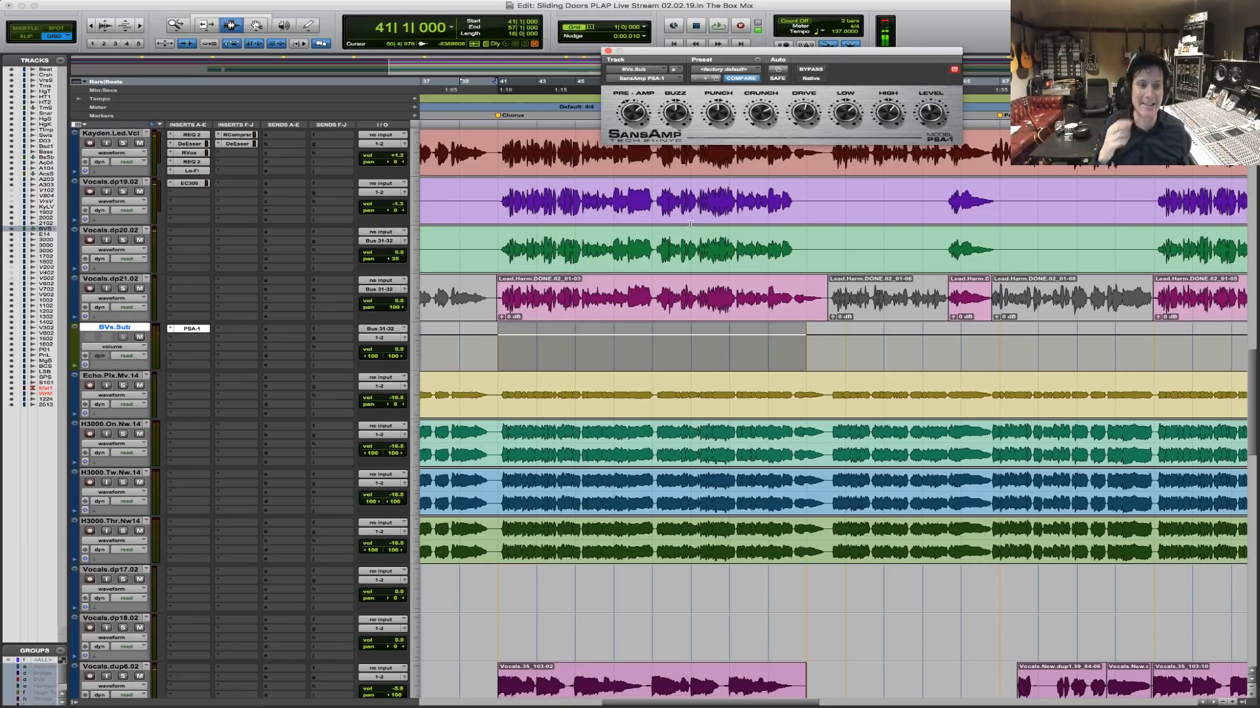
Insert the stereo EC-300 delay after the SansAmp on the BVs.Sub track.
{"action": "left_click", "coordinate": [192, 342]}
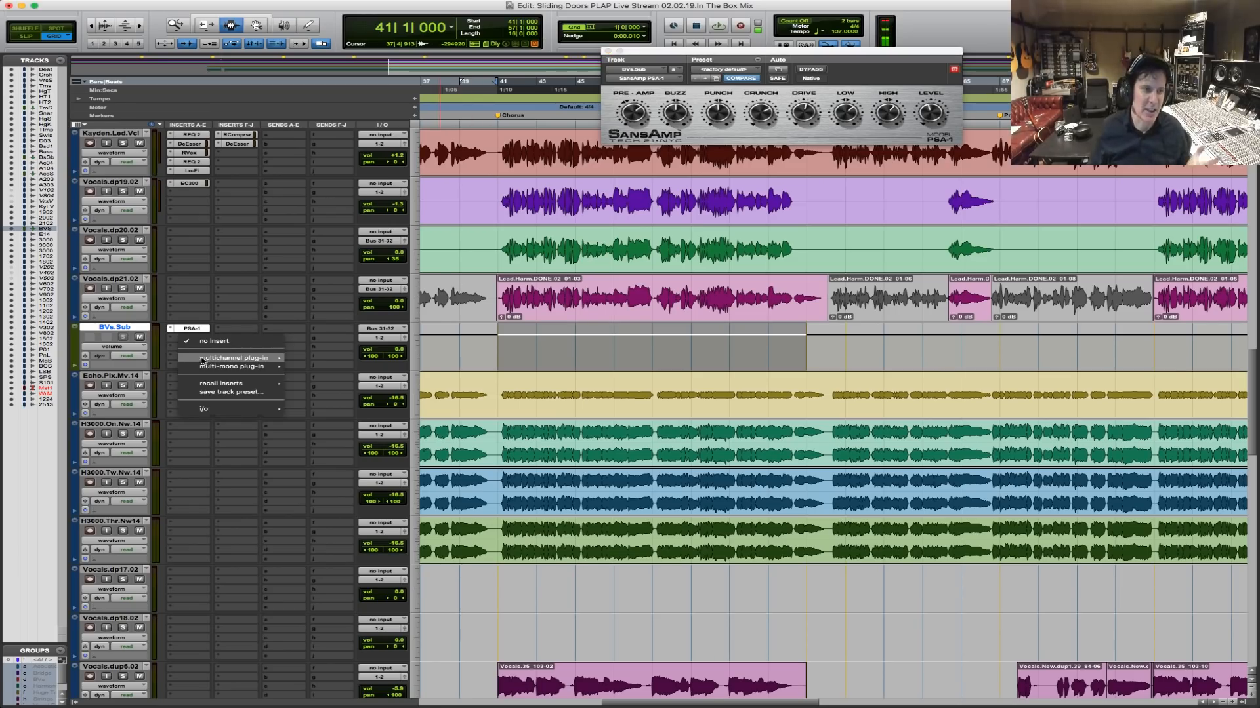
{"action": "mouse_move", "coordinate": [385, 312]}
{"action": "mouse_move", "coordinate": [345, 324]}
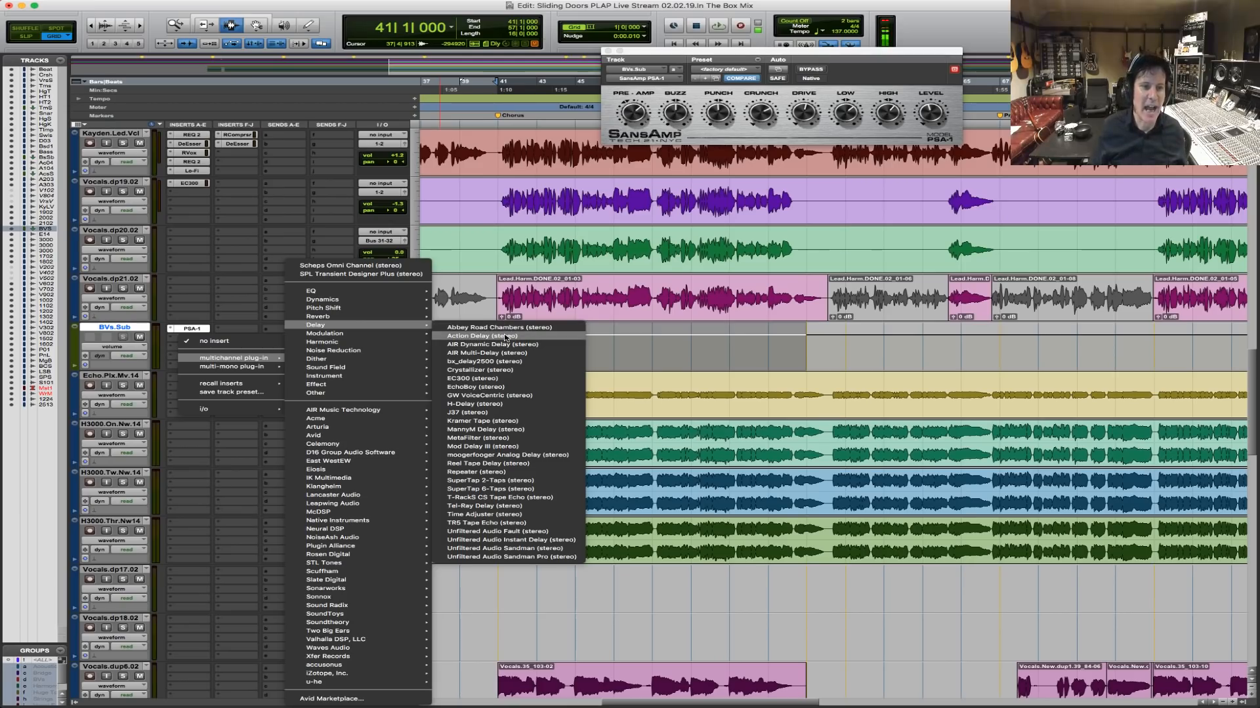
{"action": "left_click", "coordinate": [503, 380]}
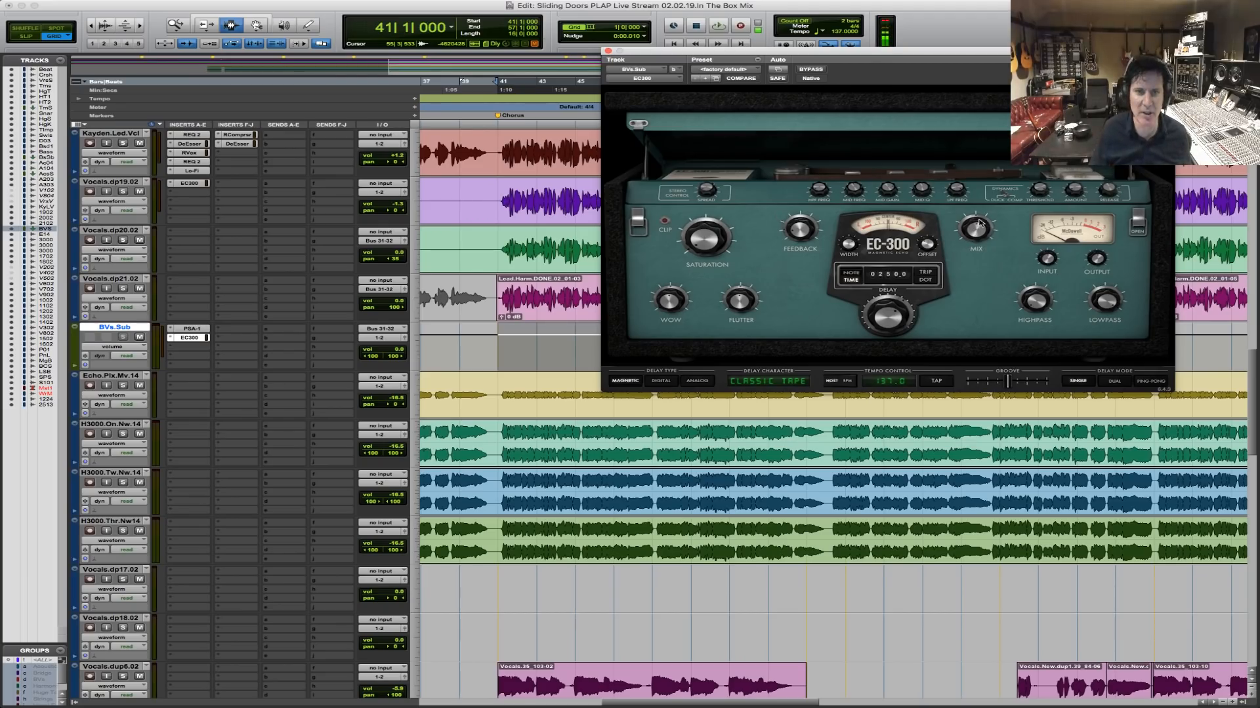
Play the chorus and lower the EC-300's Mix amount on BVs.Sub by ear.
{"action": "key", "text": "space"}
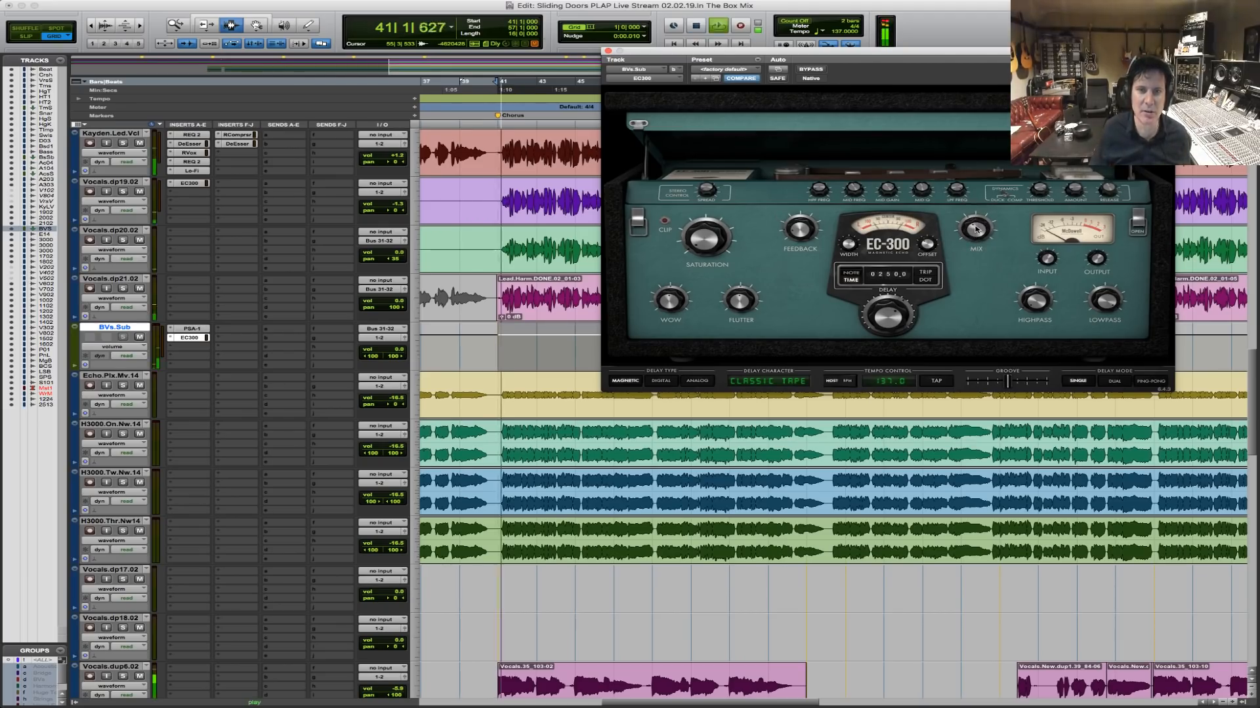
{"action": "mouse_move", "coordinate": [973, 235]}
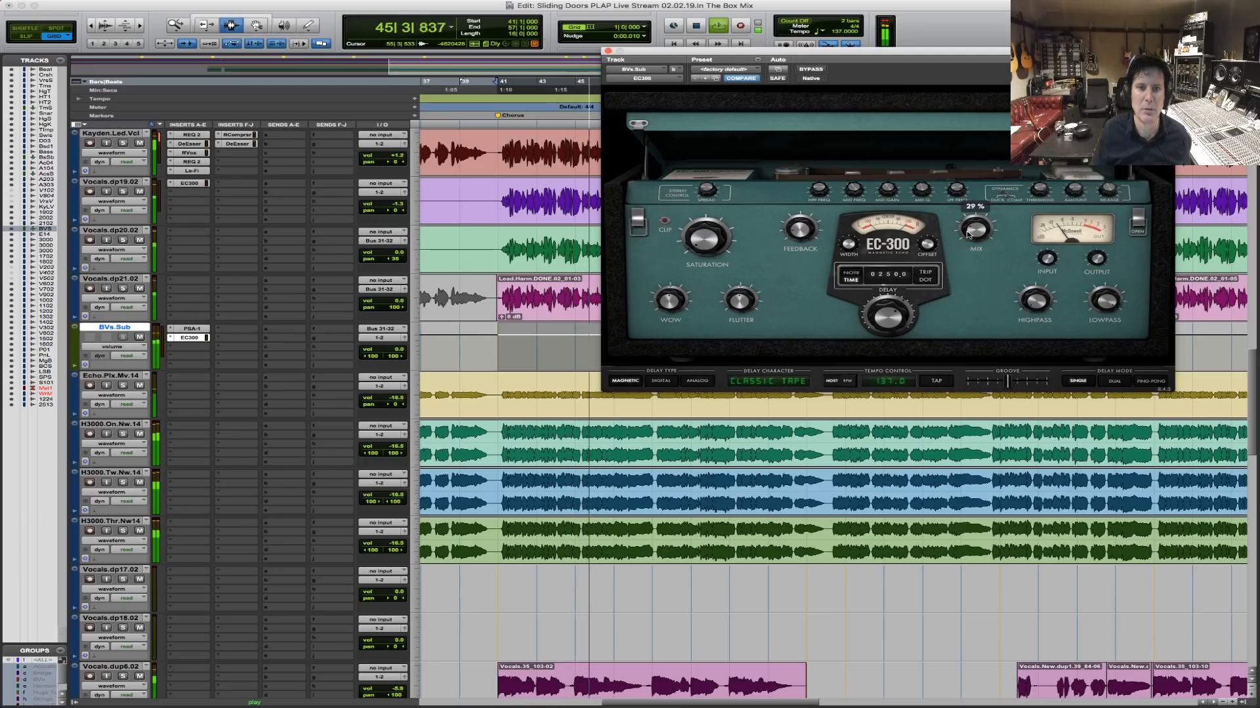
{"action": "left_click_drag", "start_coordinate": [971, 231], "coordinate": [967, 238]}
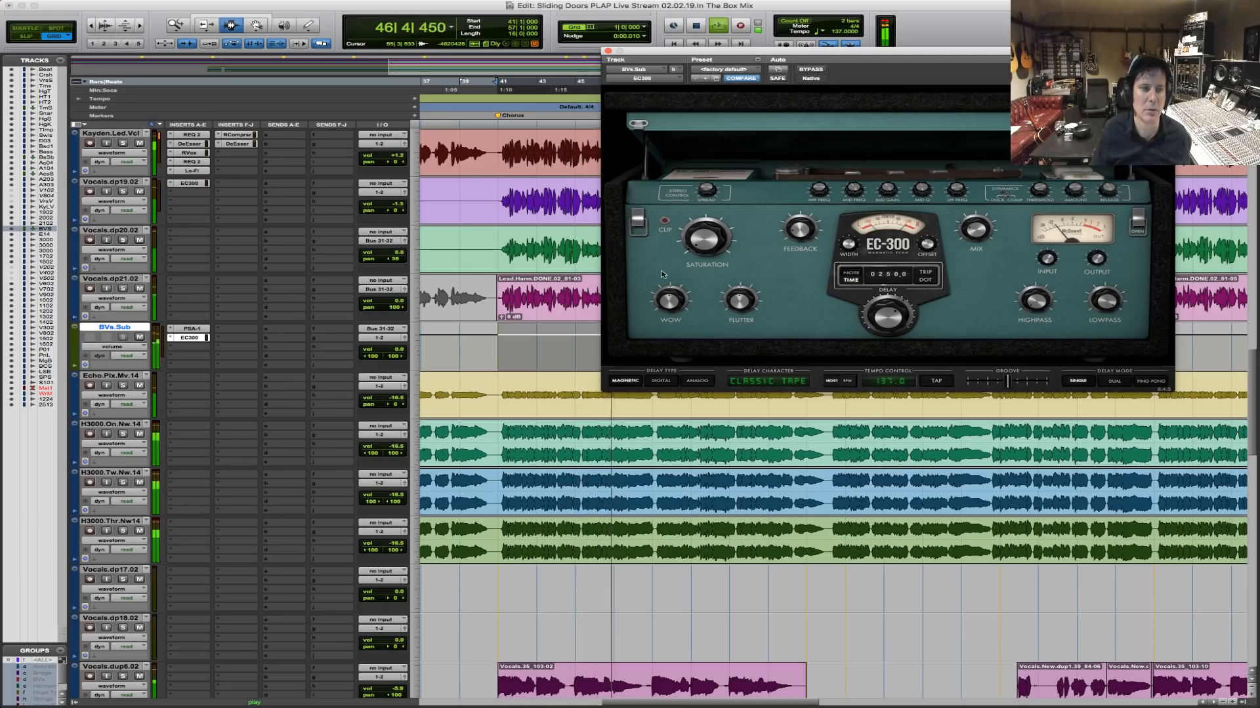
Reopen the SansAmp on BVs.Sub, lower the track's volume to -3.3 dB, and close the plug-in window.
{"action": "left_click", "coordinate": [192, 329]}
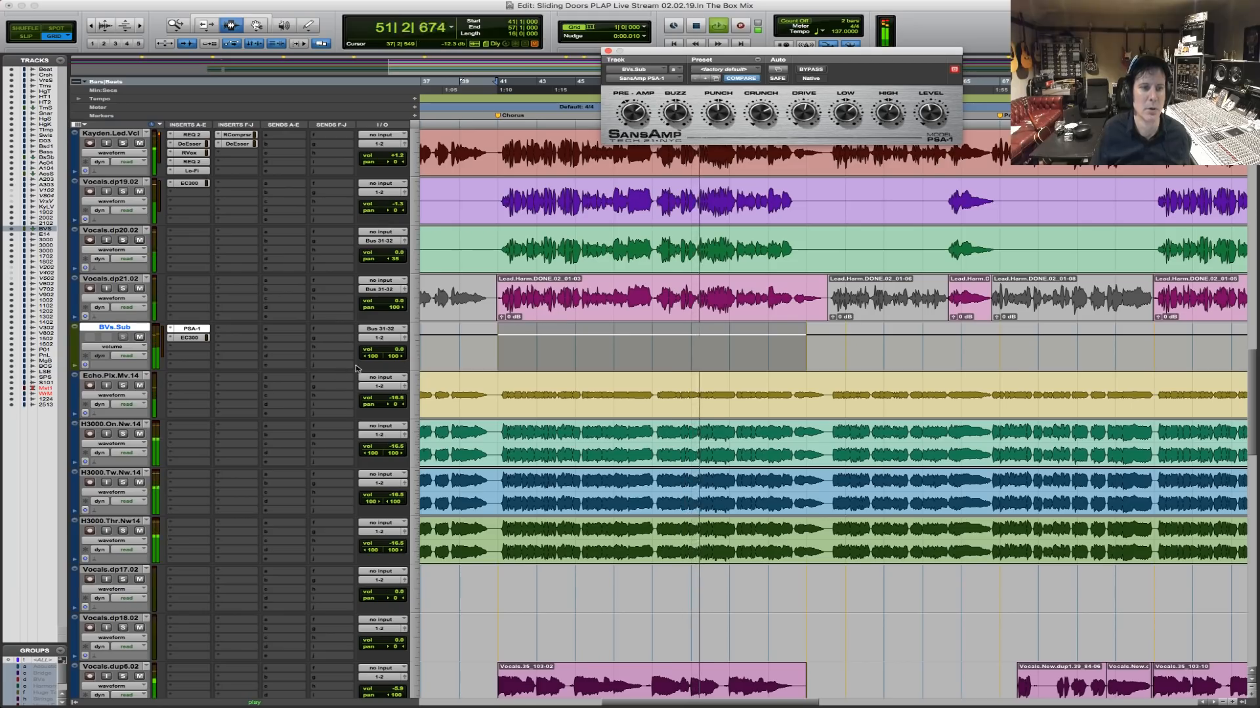
{"action": "left_click_drag", "start_coordinate": [388, 355], "coordinate": [387, 356]}
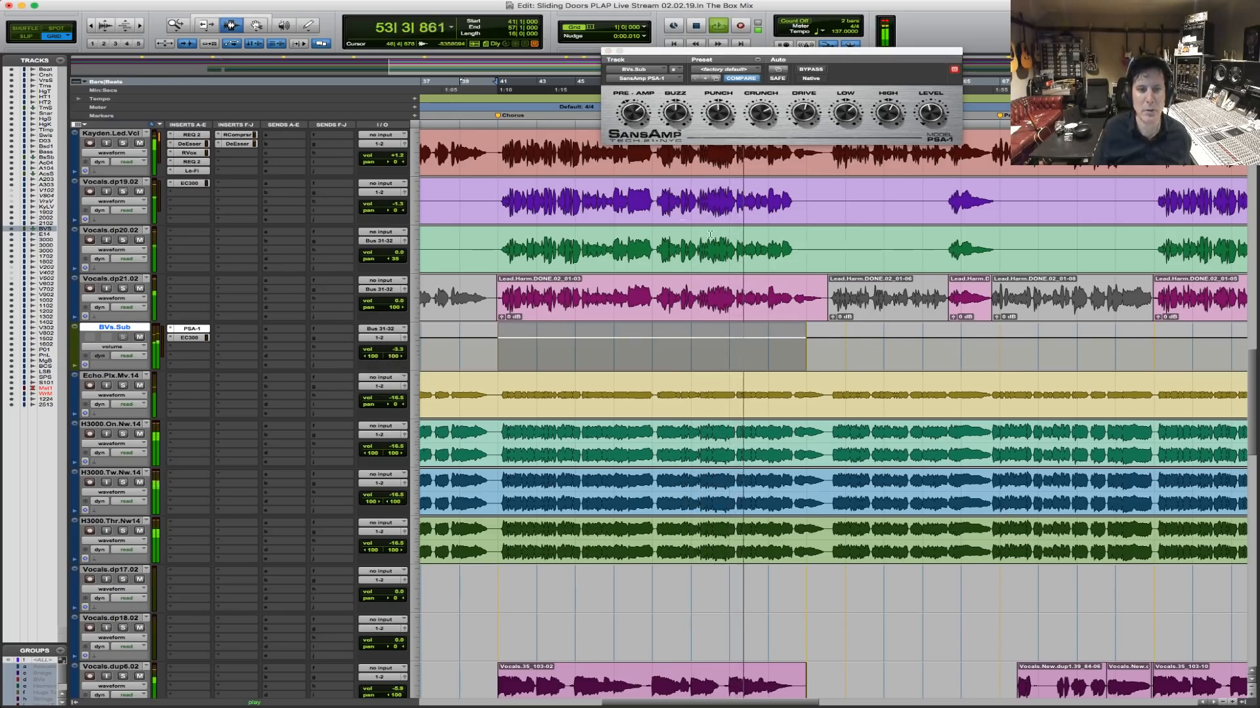
{"action": "left_click", "coordinate": [608, 51]}
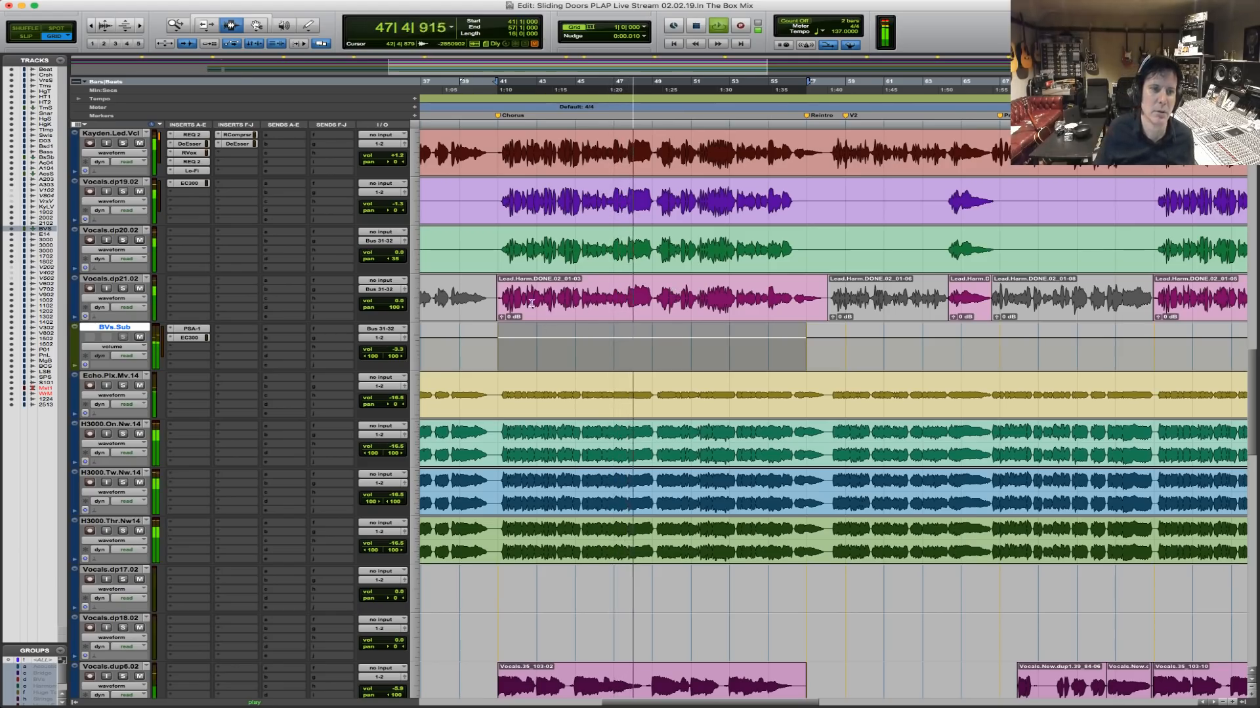
Select the chorus on Vocals.dp21.02 and then on Vocals.dp19.02, and listen to the backing vocals in the mix.
{"action": "left_click_drag", "start_coordinate": [504, 294], "coordinate": [808, 302]}
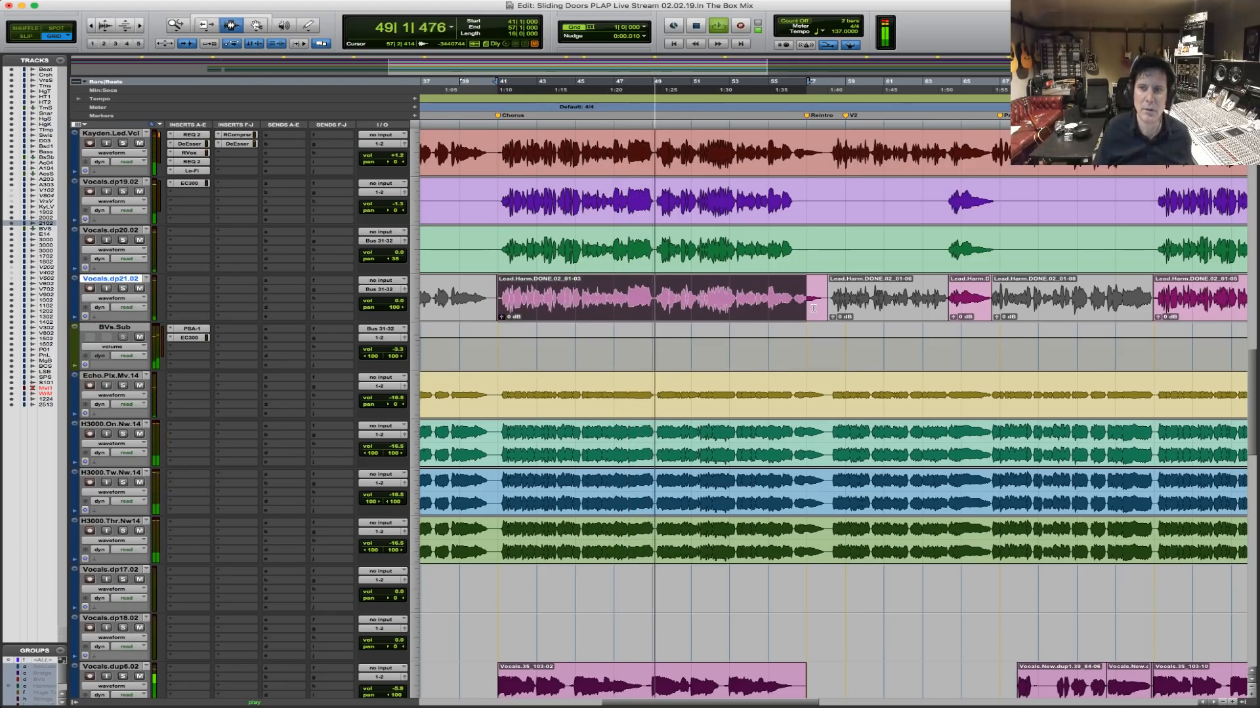
{"action": "key", "text": "space"}
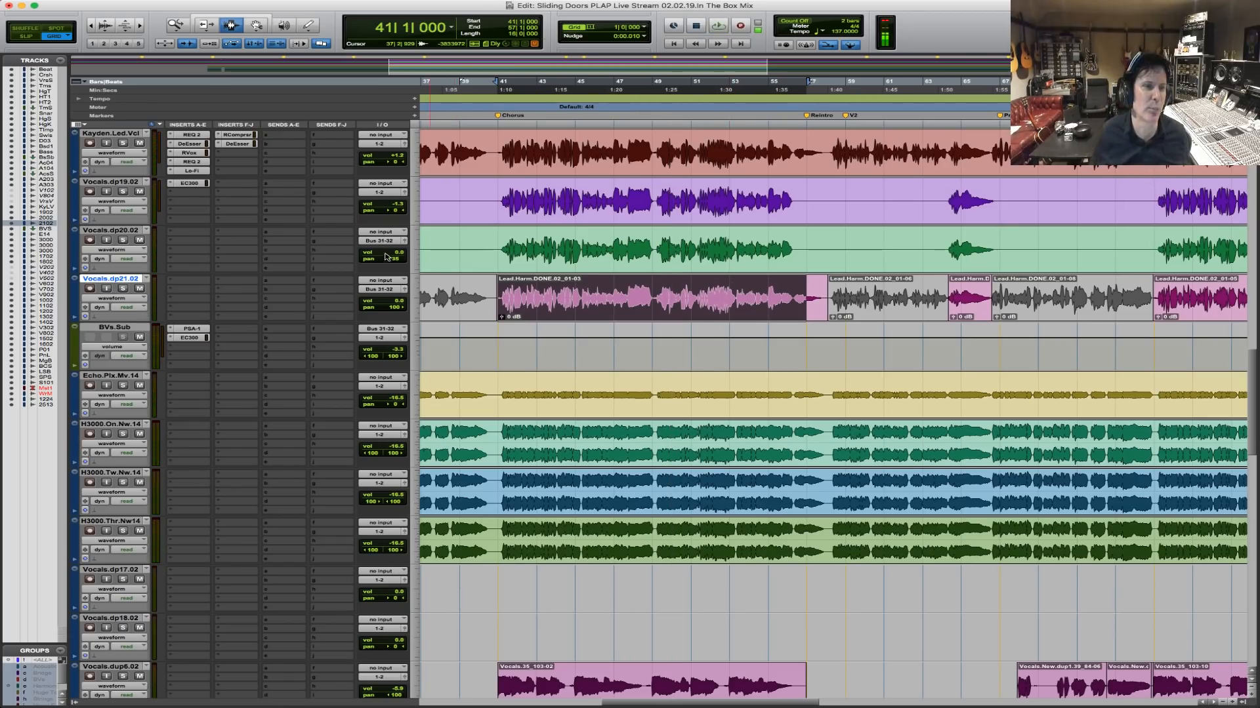
{"action": "left_click_drag", "start_coordinate": [502, 200], "coordinate": [795, 211]}
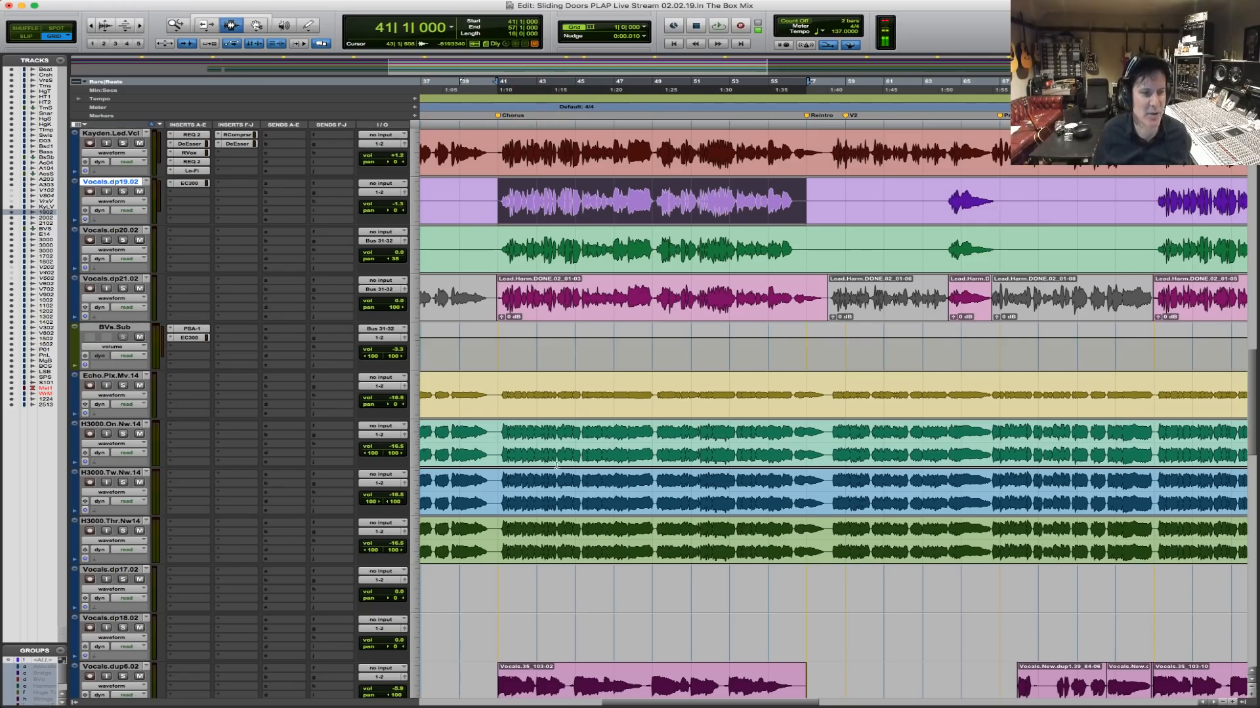
{"action": "key", "text": "space"}
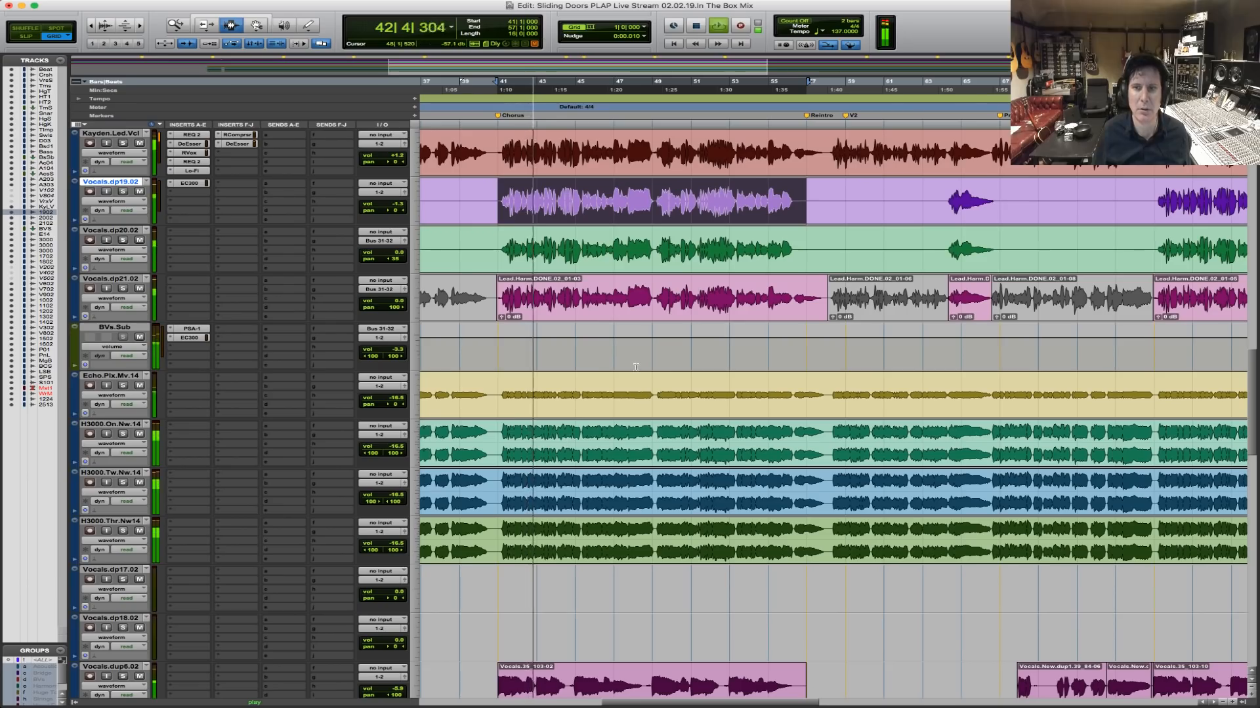
{"action": "key", "text": "r"}
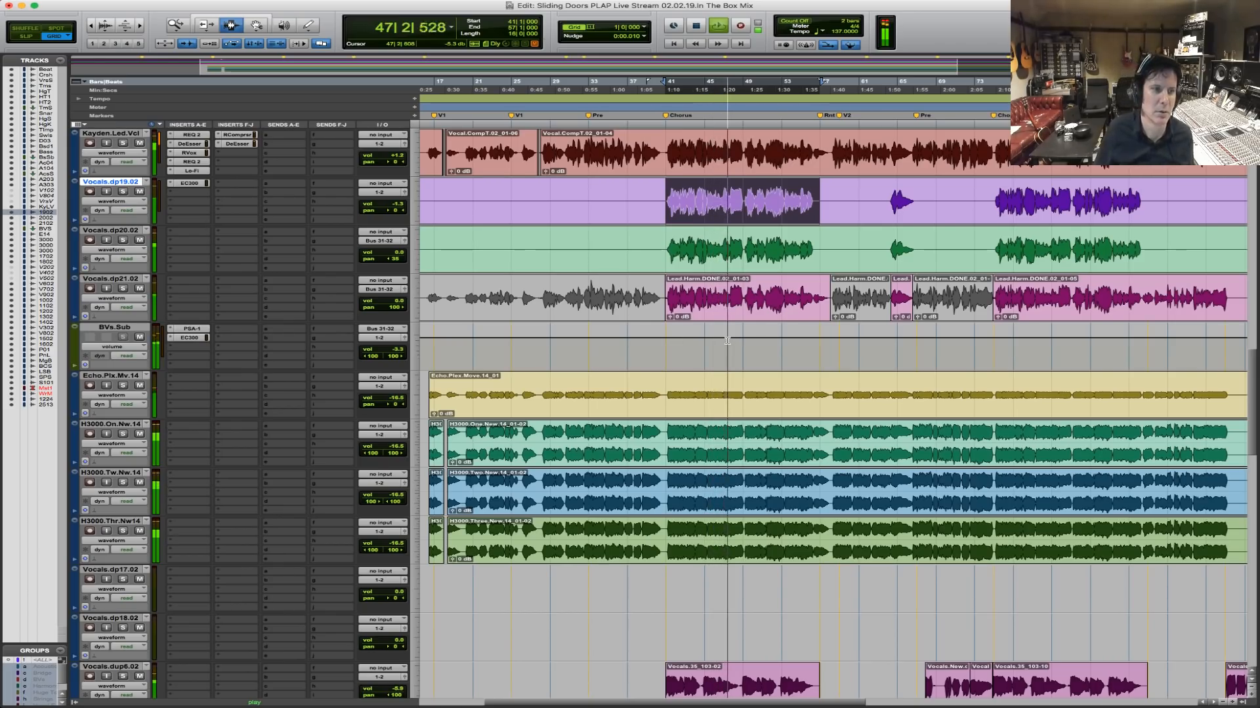
{"action": "key", "text": "space"}
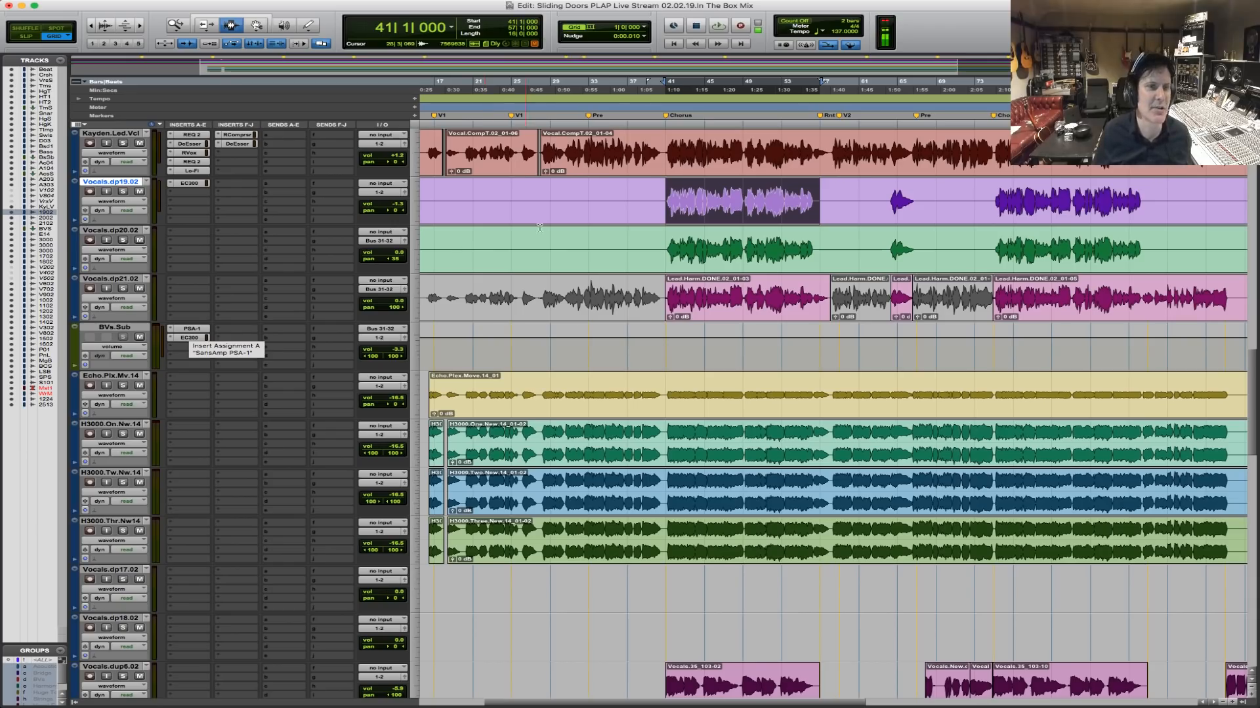
Create two stereo aux input tracks directly below the lead vocal track.
{"action": "left_click", "coordinate": [128, 135]}
{"action": "key", "text": "super+shift+n"}
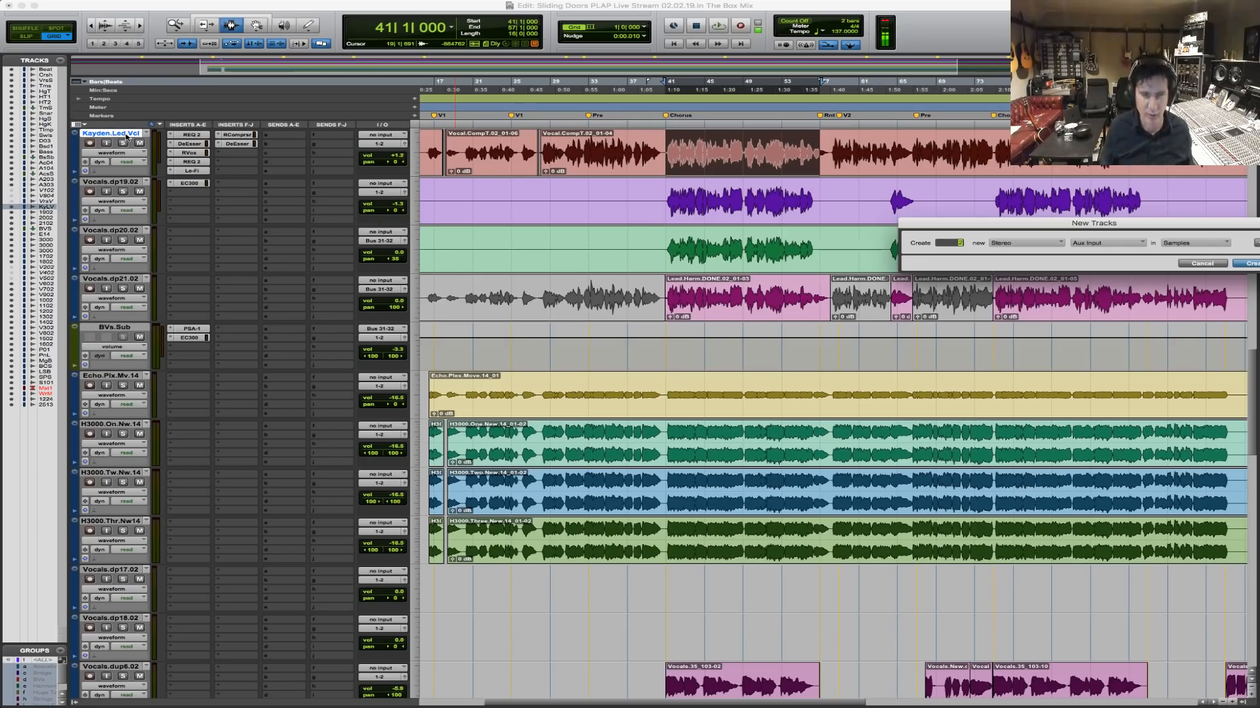
{"action": "key", "text": "Return"}
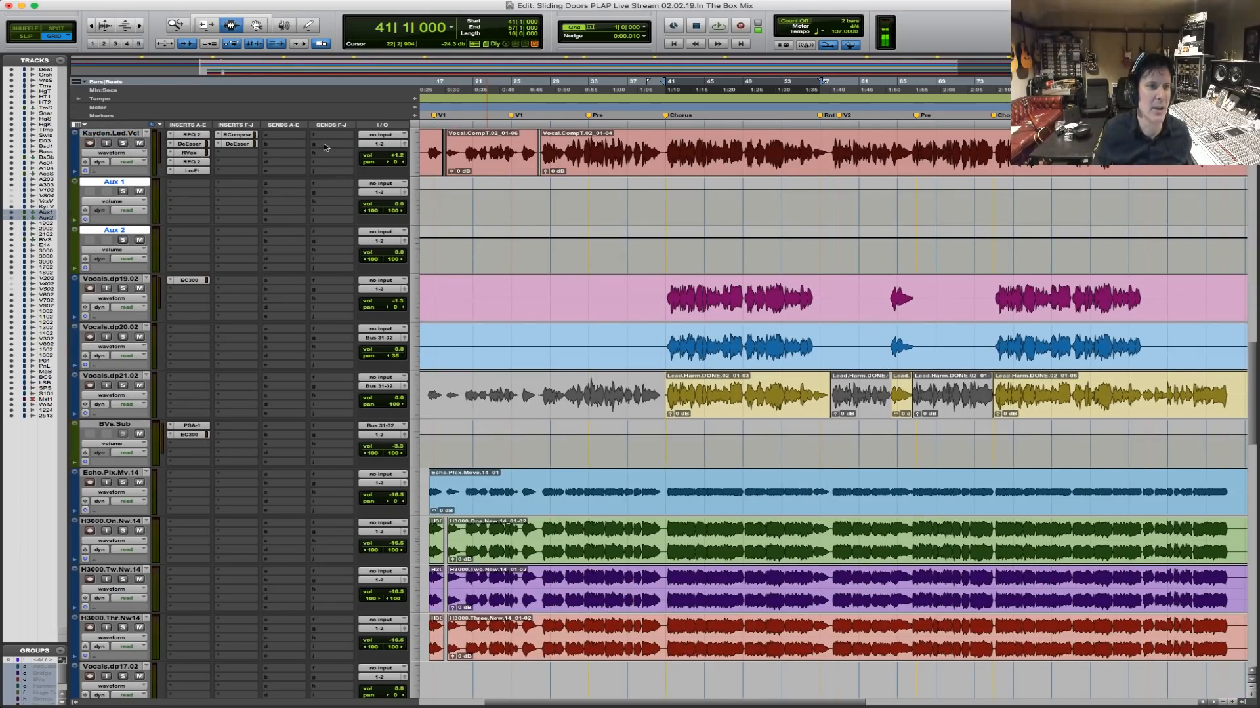
Add a send to the stereo Bus 33-34 in the lead vocal track's first send slot.
{"action": "left_click", "coordinate": [282, 136]}
{"action": "mouse_move", "coordinate": [315, 163]}
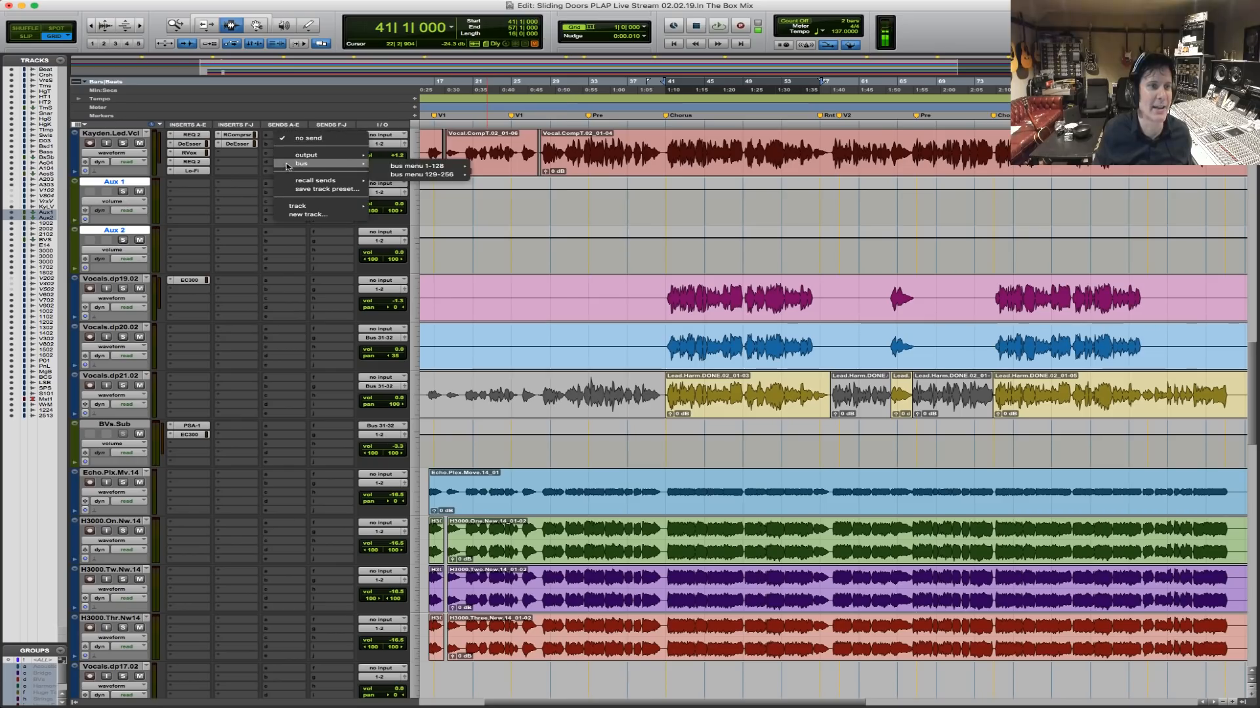
{"action": "mouse_move", "coordinate": [420, 166]}
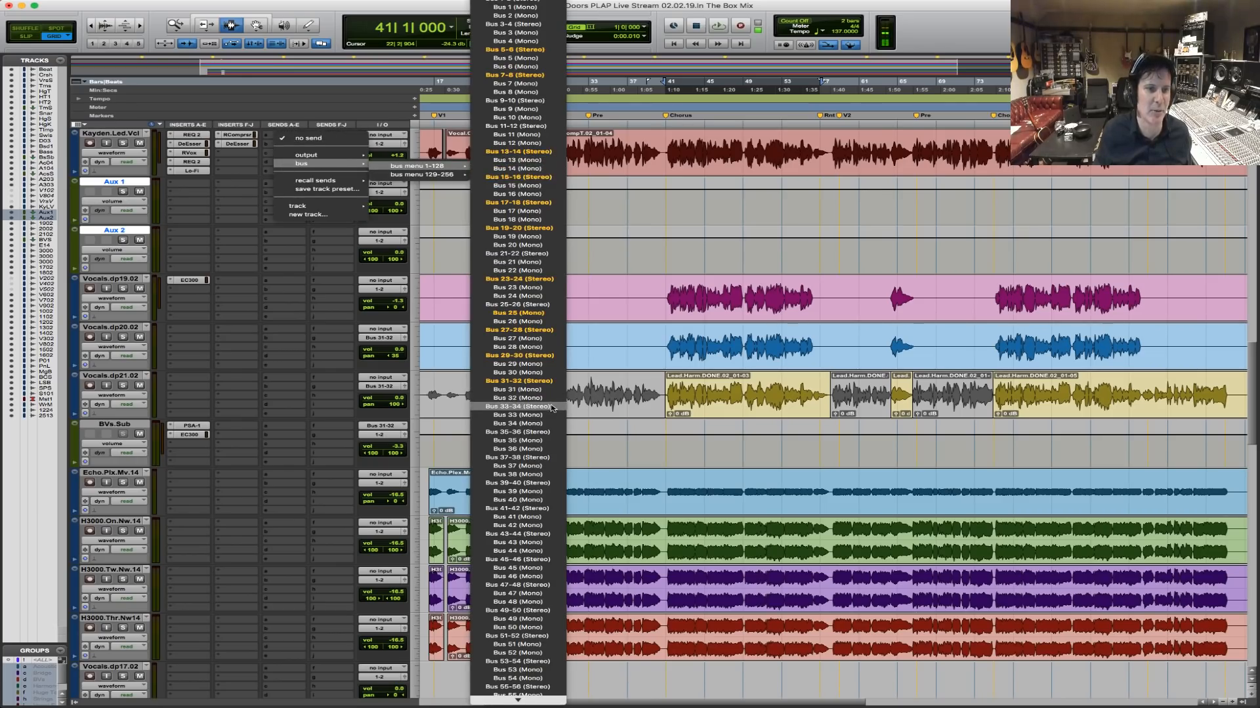
{"action": "left_click", "coordinate": [518, 406]}
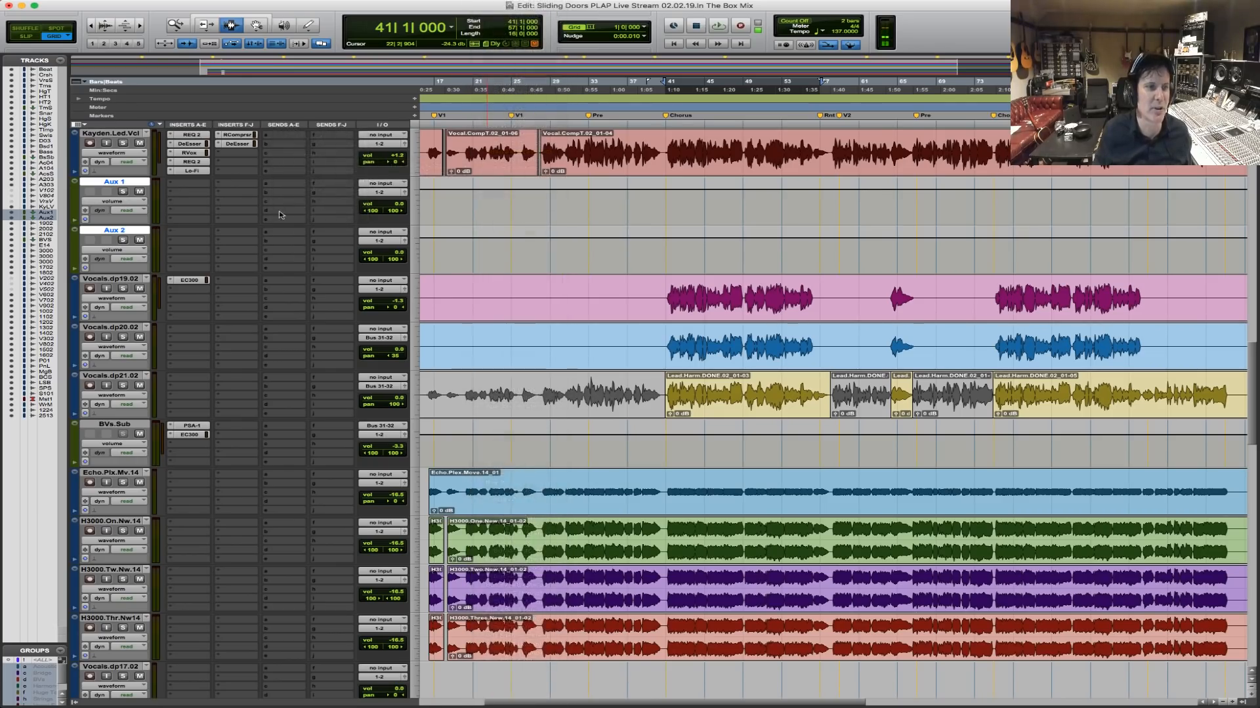
Set the inputs of both new aux tracks, Aux 1 and Aux 2, to Bus 33-34.
{"action": "left_click", "coordinate": [391, 186]}
{"action": "mouse_move", "coordinate": [393, 212]}
{"action": "mouse_move", "coordinate": [476, 215]}
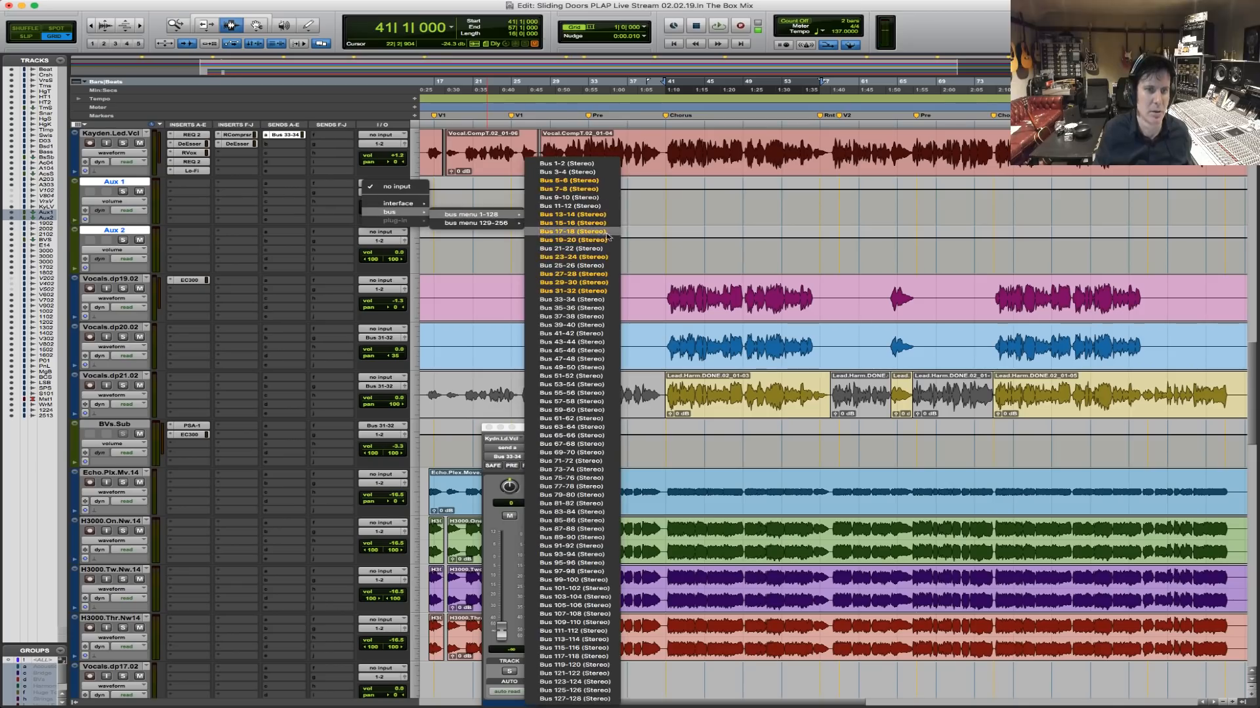
{"action": "left_click", "coordinate": [593, 301]}
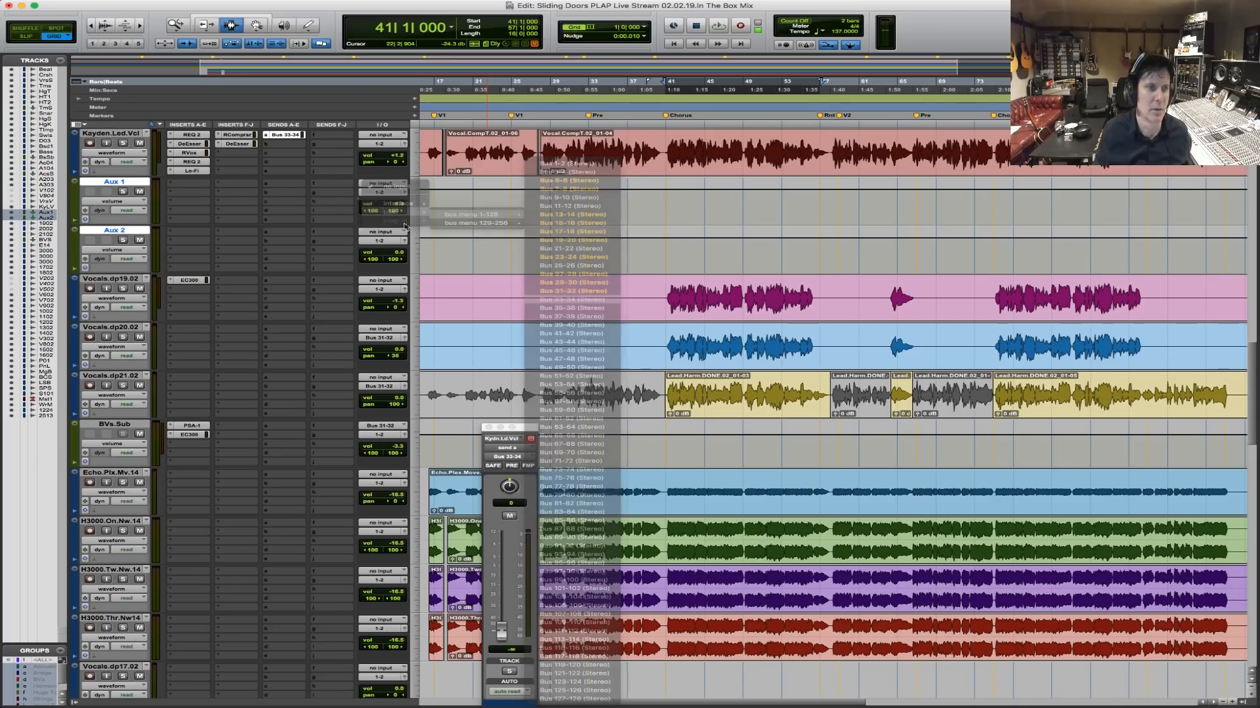
Rename the two new aux tracks as Reverb.One and Reverb.Two.
{"action": "double_click", "coordinate": [128, 183]}
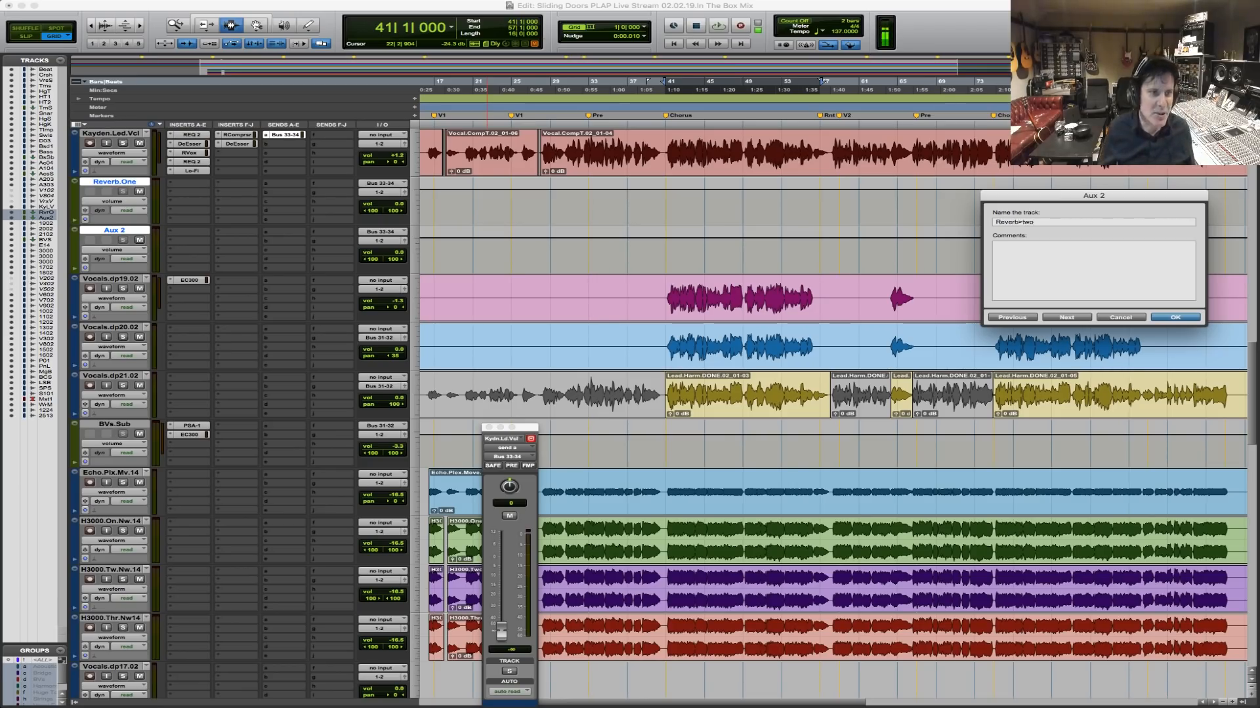
{"action": "key", "text": "Return"}
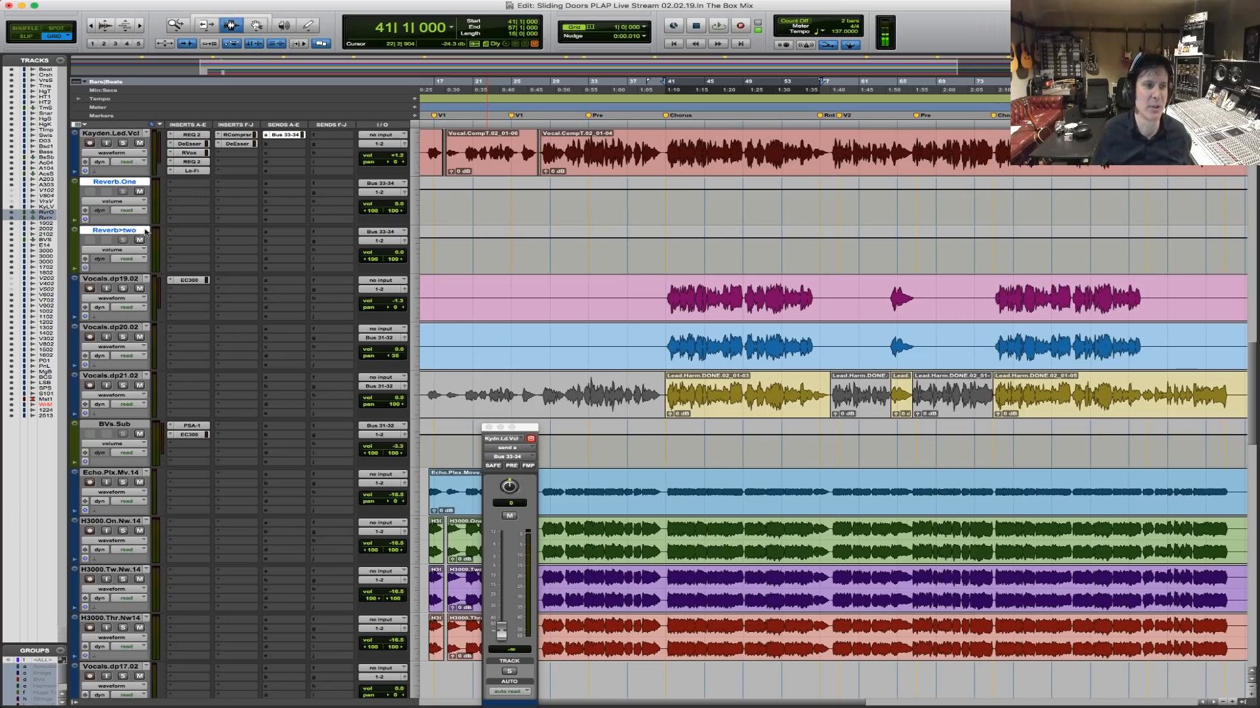
{"action": "double_click", "coordinate": [119, 232]}
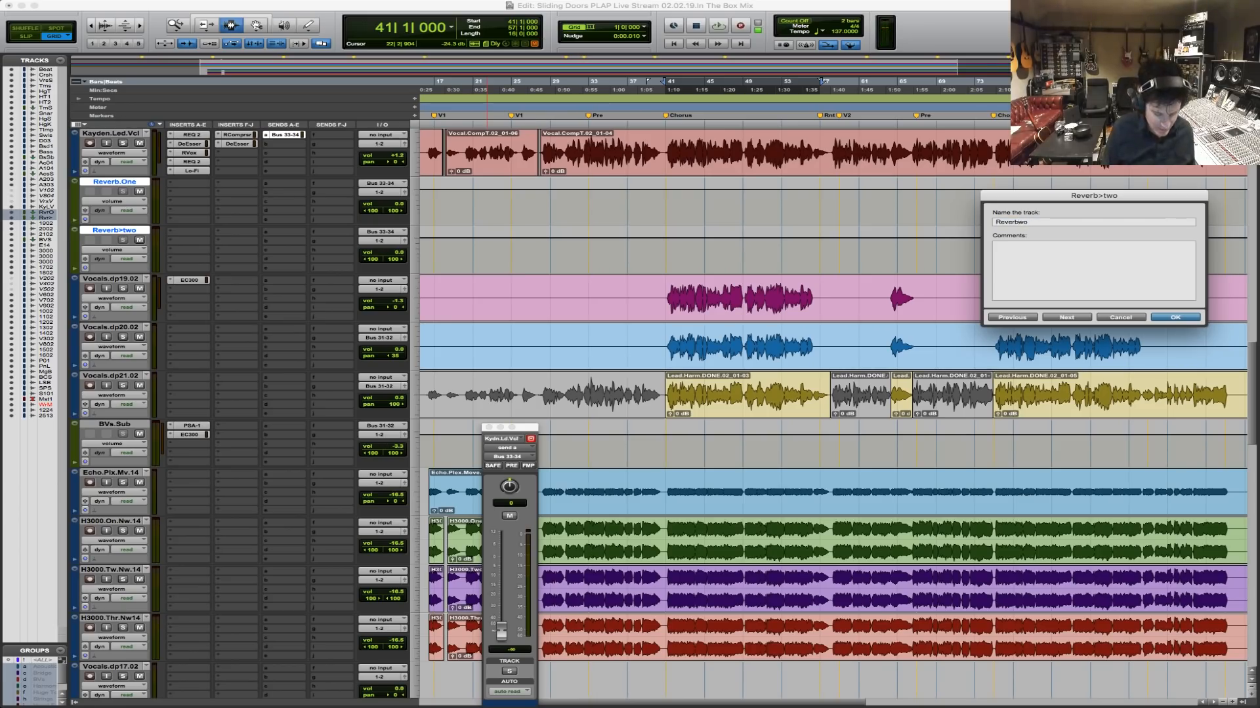
{"action": "key", "text": "Return"}
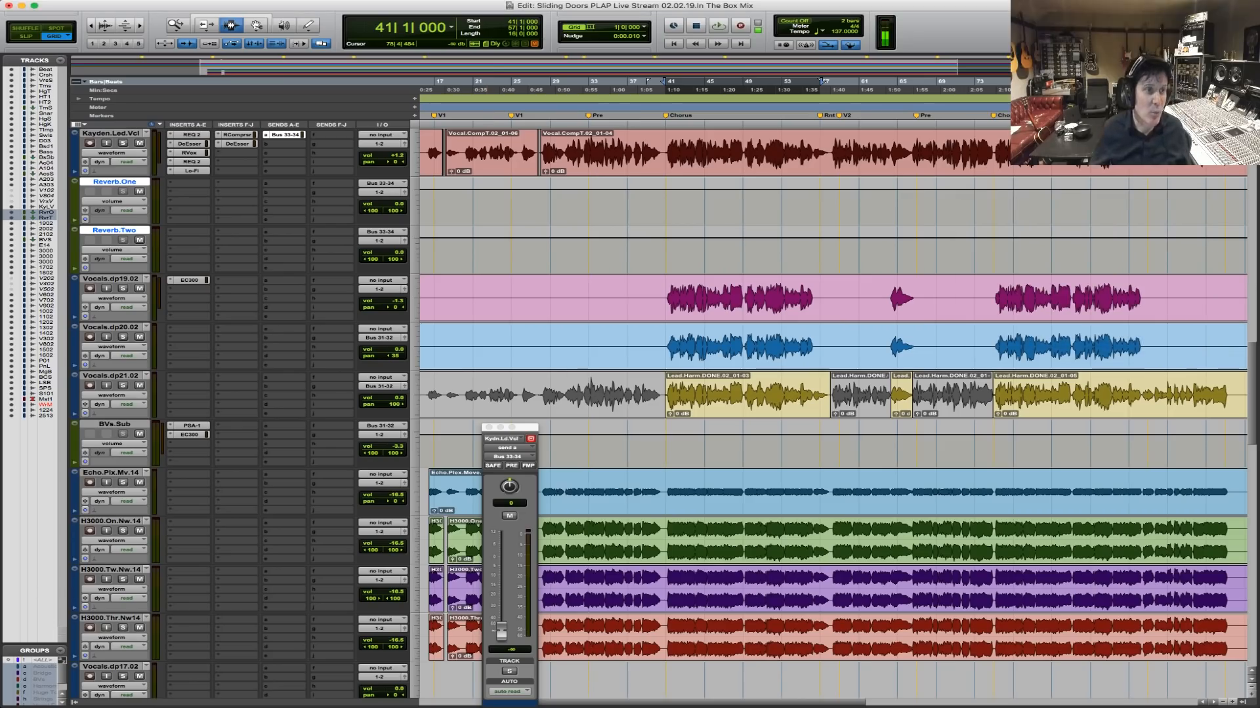
Insert a stereo D-Verb on Reverb.One and set it to the large Room 1 algorithm with a decay of 744 ms.
{"action": "left_click", "coordinate": [185, 186]}
{"action": "mouse_move", "coordinate": [230, 203]}
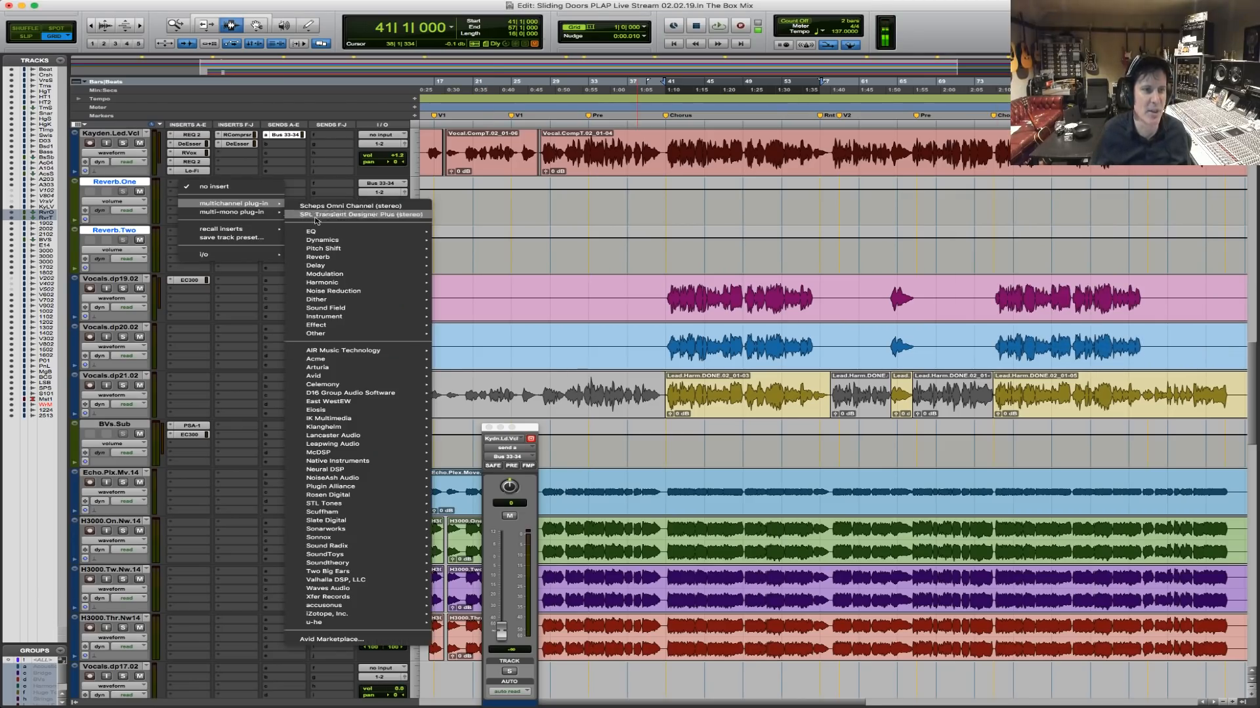
{"action": "mouse_move", "coordinate": [321, 256]}
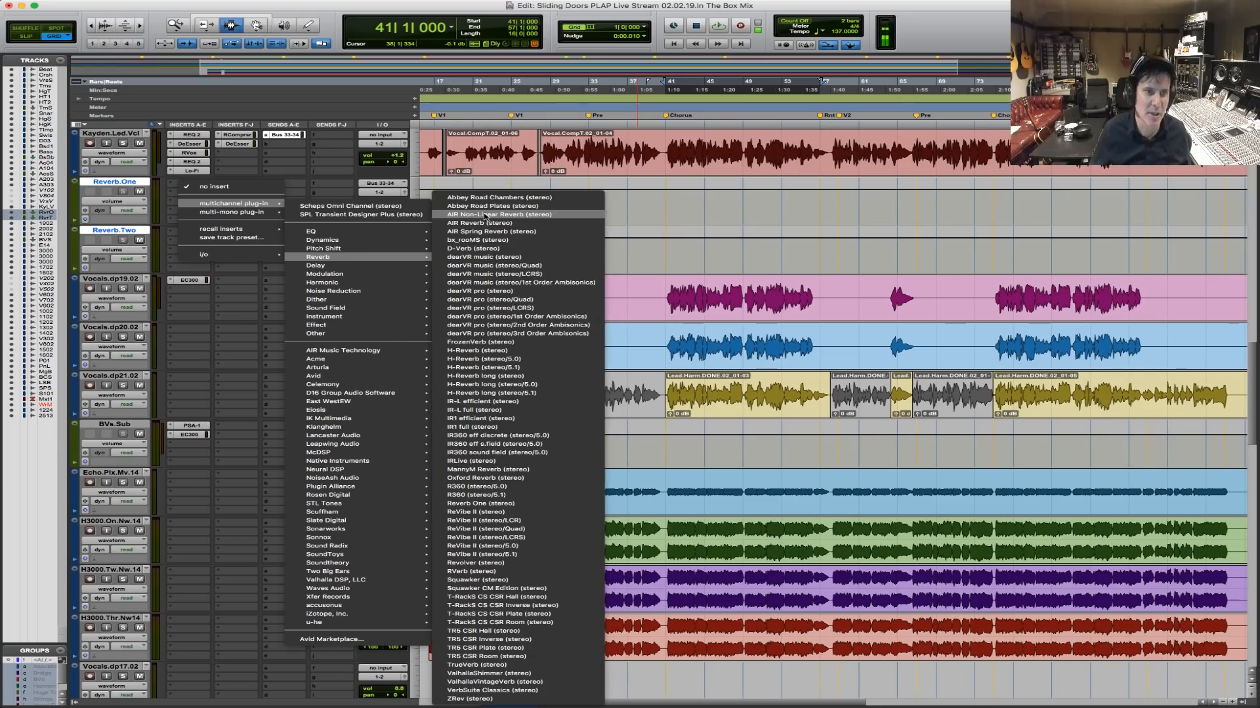
{"action": "left_click", "coordinate": [500, 256]}
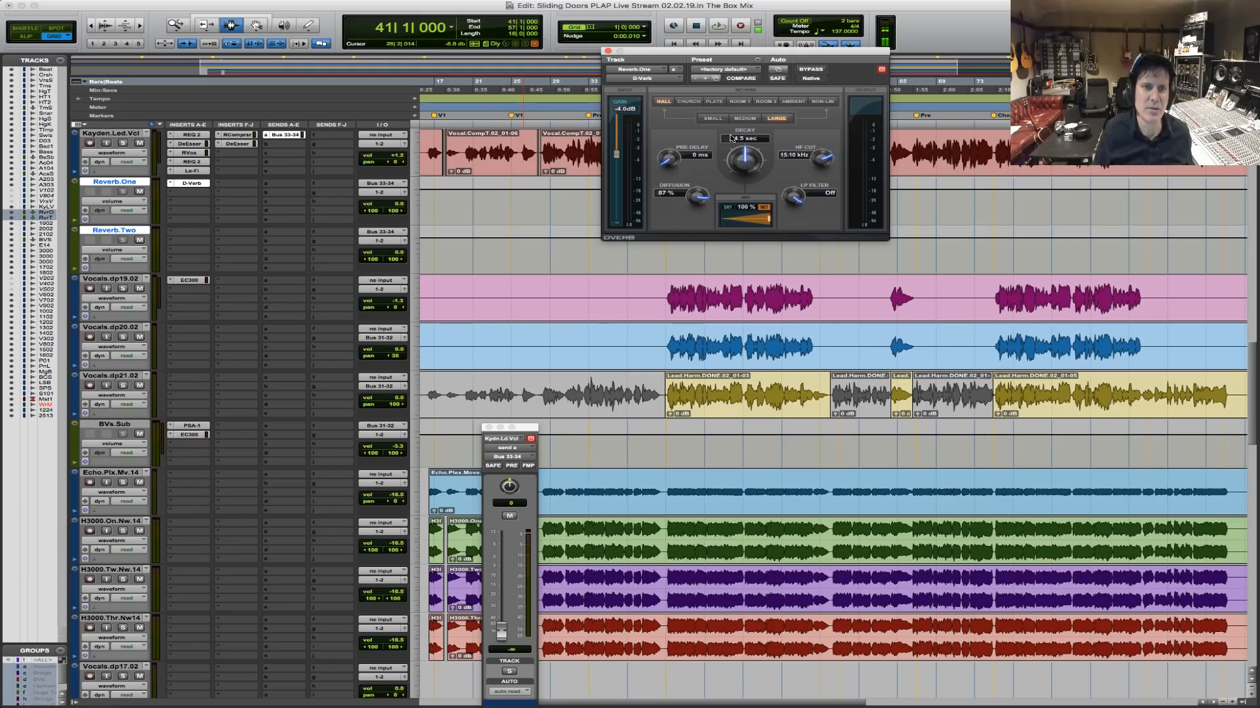
{"action": "left_click", "coordinate": [714, 119]}
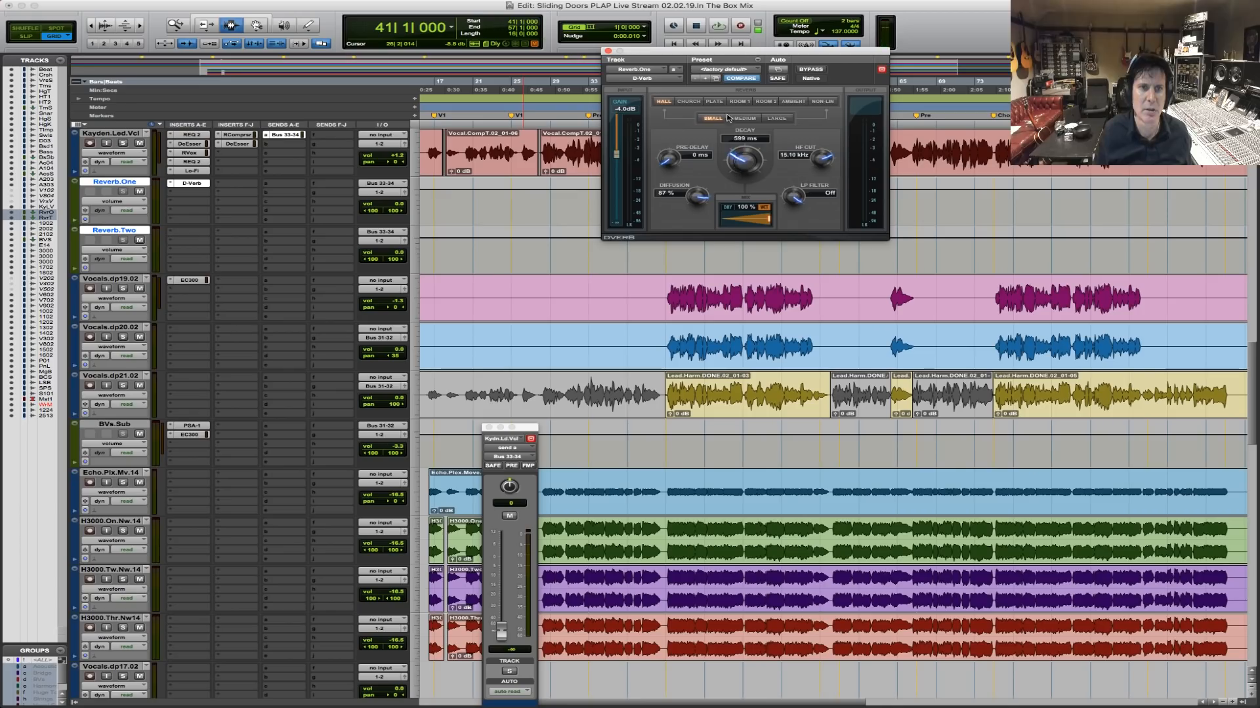
{"action": "left_click", "coordinate": [739, 102]}
{"action": "mouse_move", "coordinate": [758, 174]}
{"action": "left_mouse_down"}
{"action": "mouse_move", "coordinate": [740, 169]}
{"action": "mouse_move", "coordinate": [736, 185]}
{"action": "left_mouse_up"}
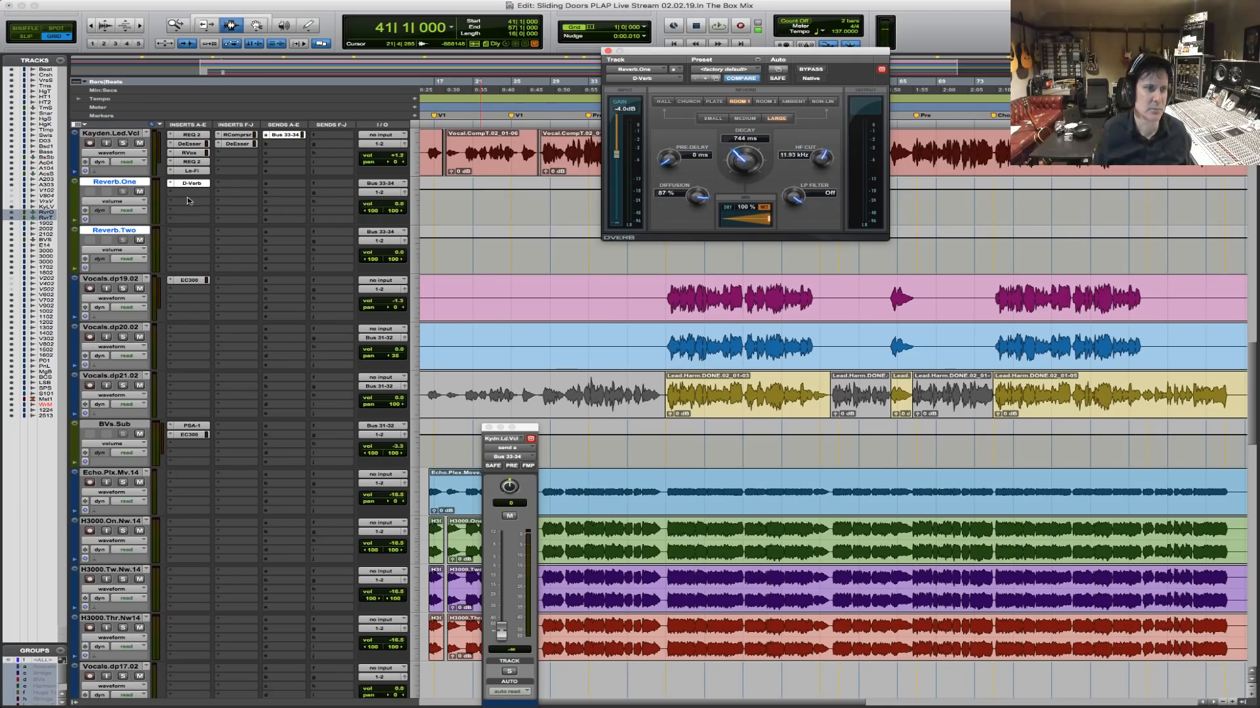
Copy Reverb.One's D-Verb to Reverb.Two and set the copy to a large Plate algorithm.
{"action": "left_click_drag", "start_coordinate": [191, 187], "coordinate": [202, 243]}
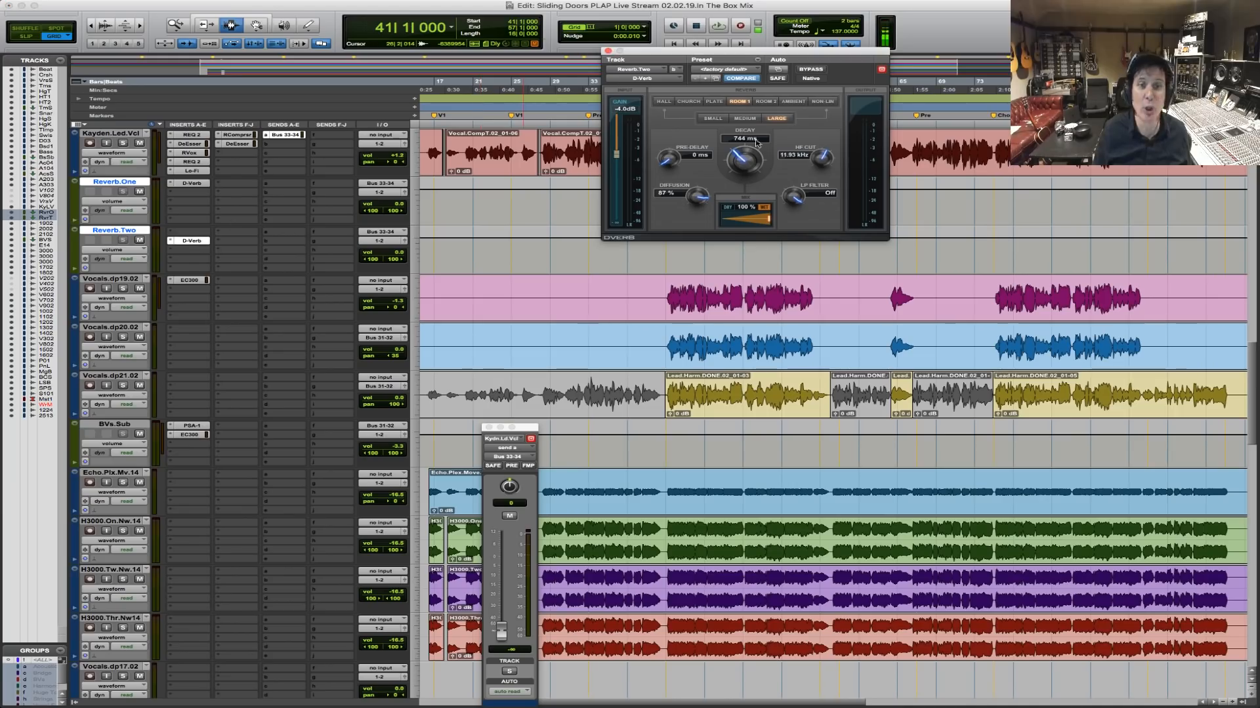
{"action": "left_click", "coordinate": [715, 102]}
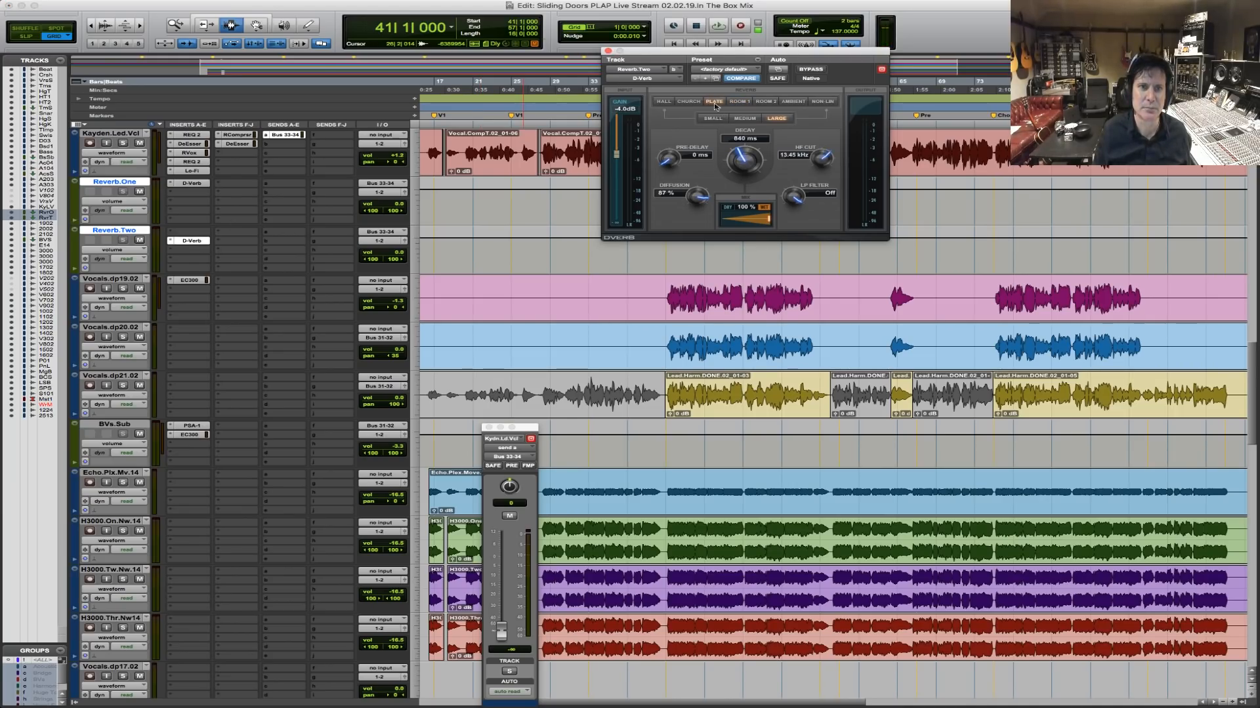
{"action": "left_click", "coordinate": [744, 119]}
{"action": "left_click", "coordinate": [776, 119]}
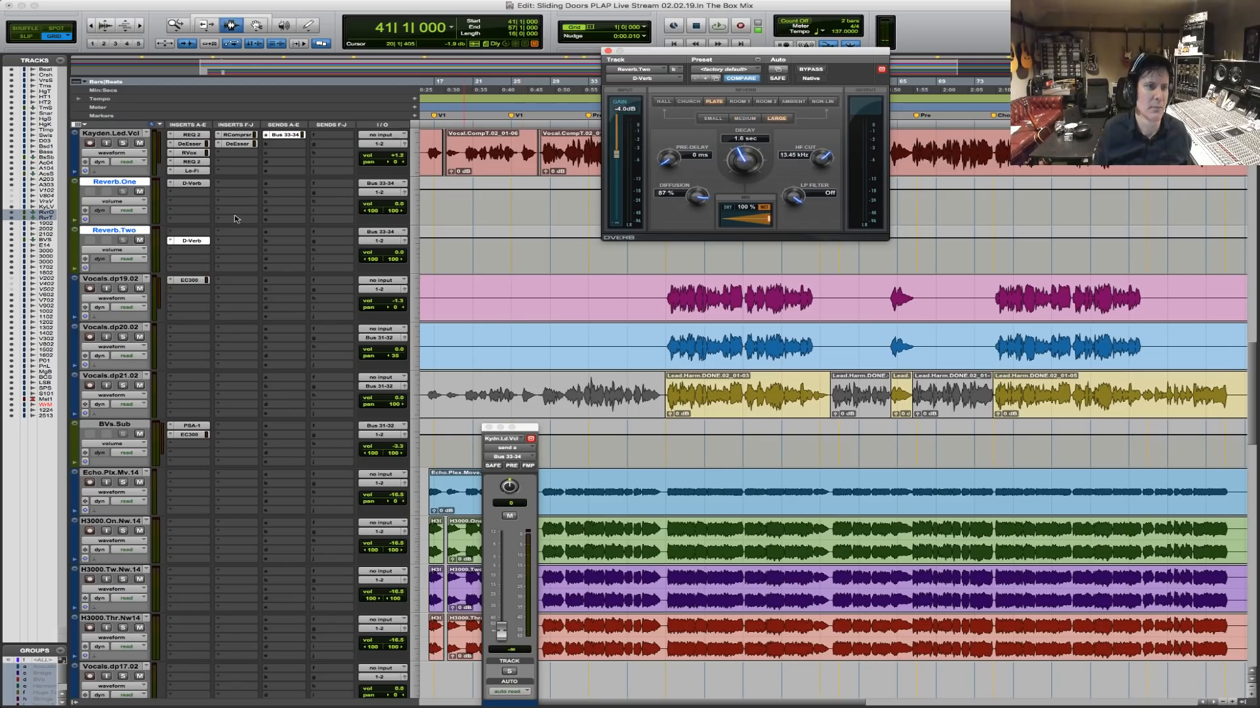
{"action": "left_click", "coordinate": [608, 51]}
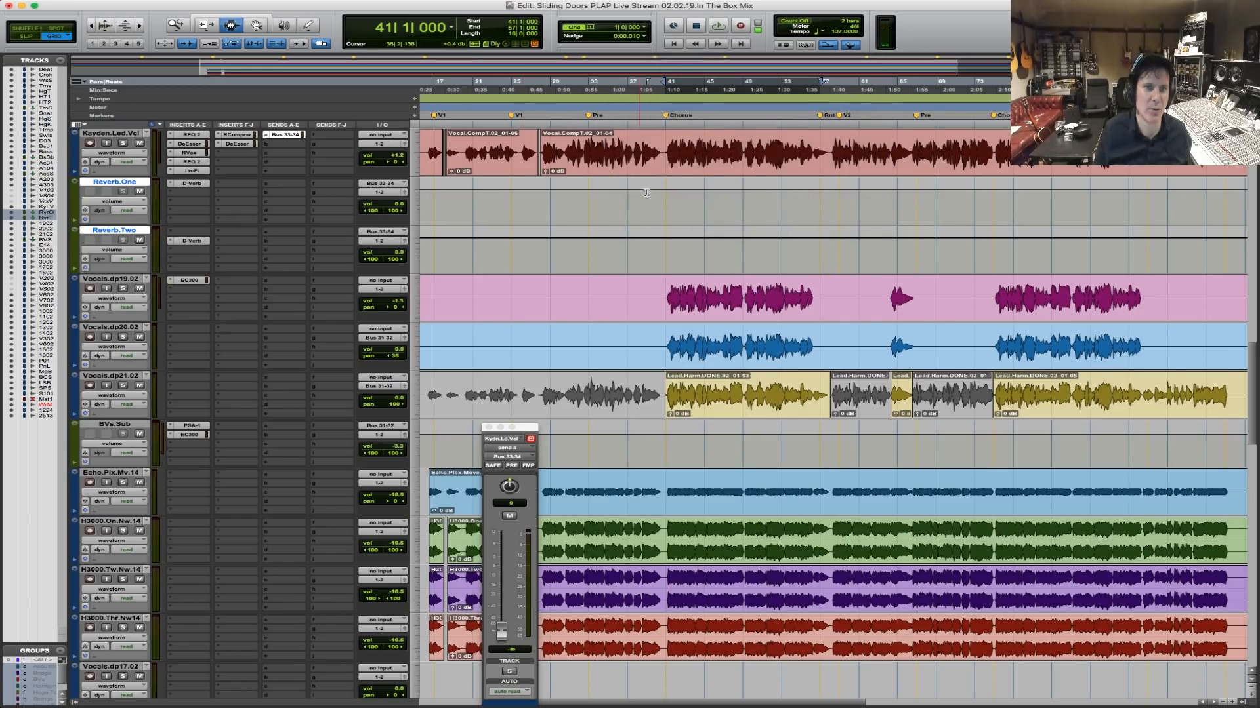
Audition the soloed lead vocal over the first chorus and set its Bus 33-34 send level to -12.3 dB.
{"action": "left_click_drag", "start_coordinate": [663, 190], "coordinate": [810, 191]}
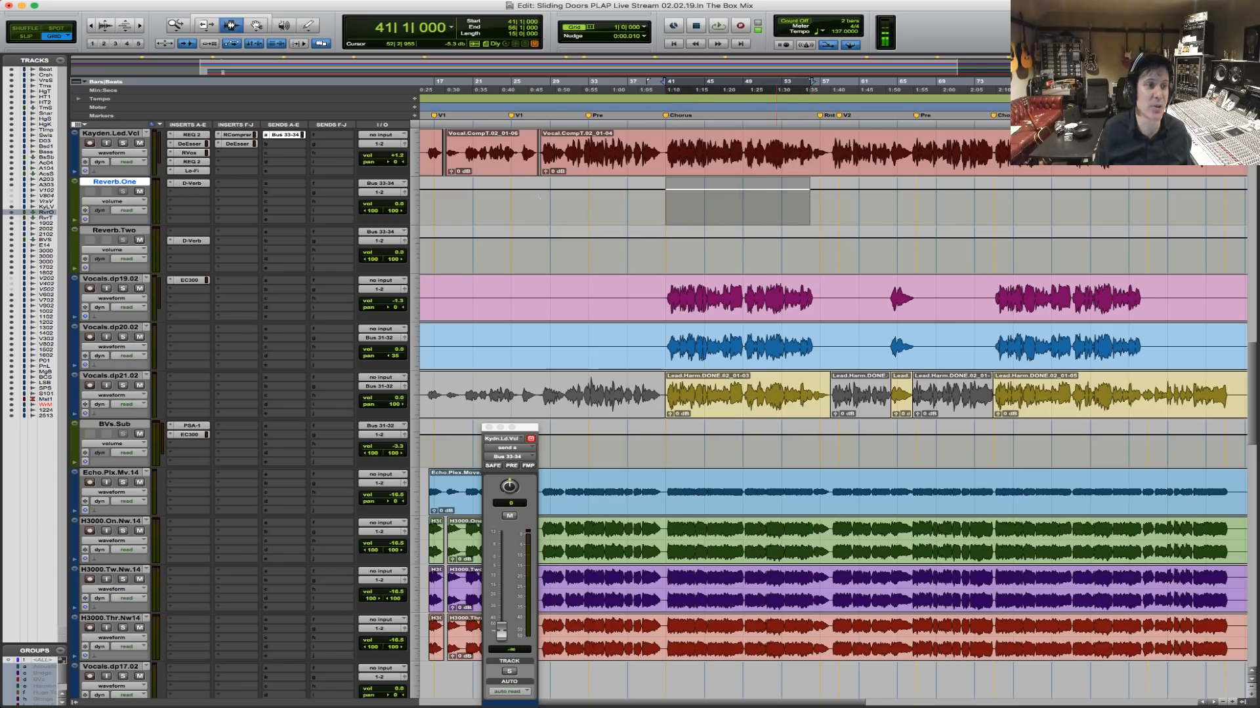
{"action": "left_click", "coordinate": [123, 143]}
{"action": "key", "text": "space"}
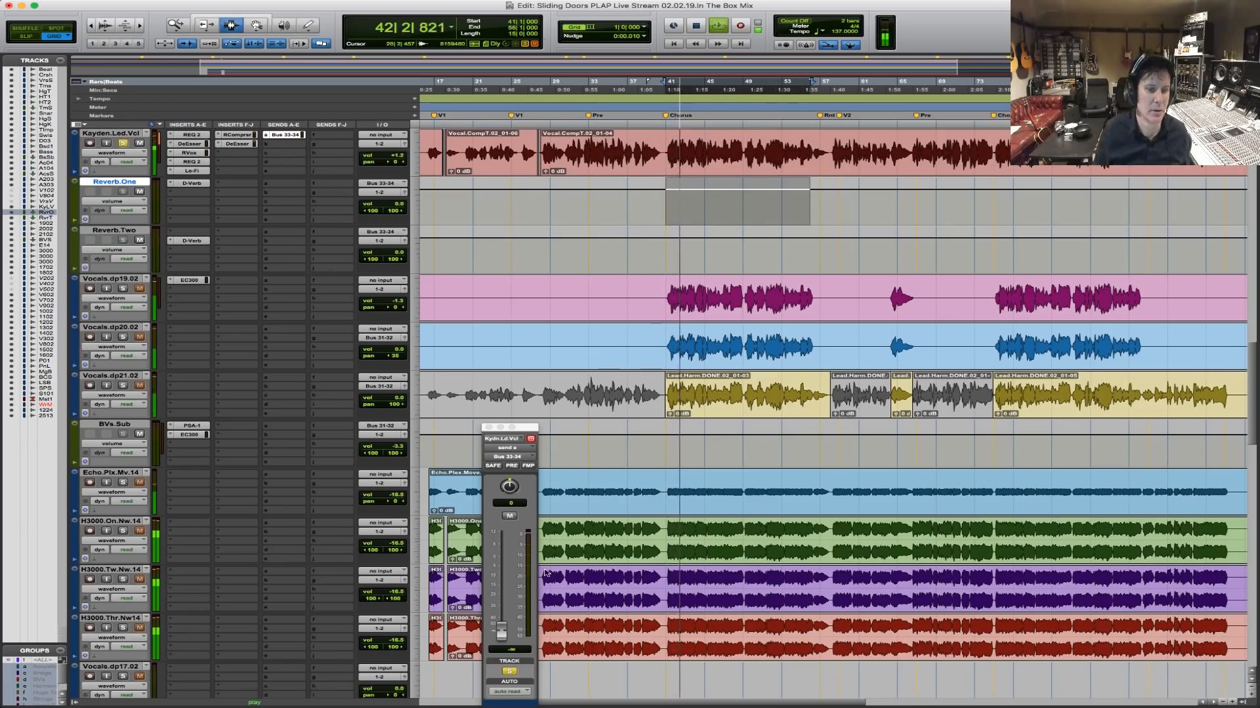
{"action": "left_click", "coordinate": [501, 629], "text": "alt"}
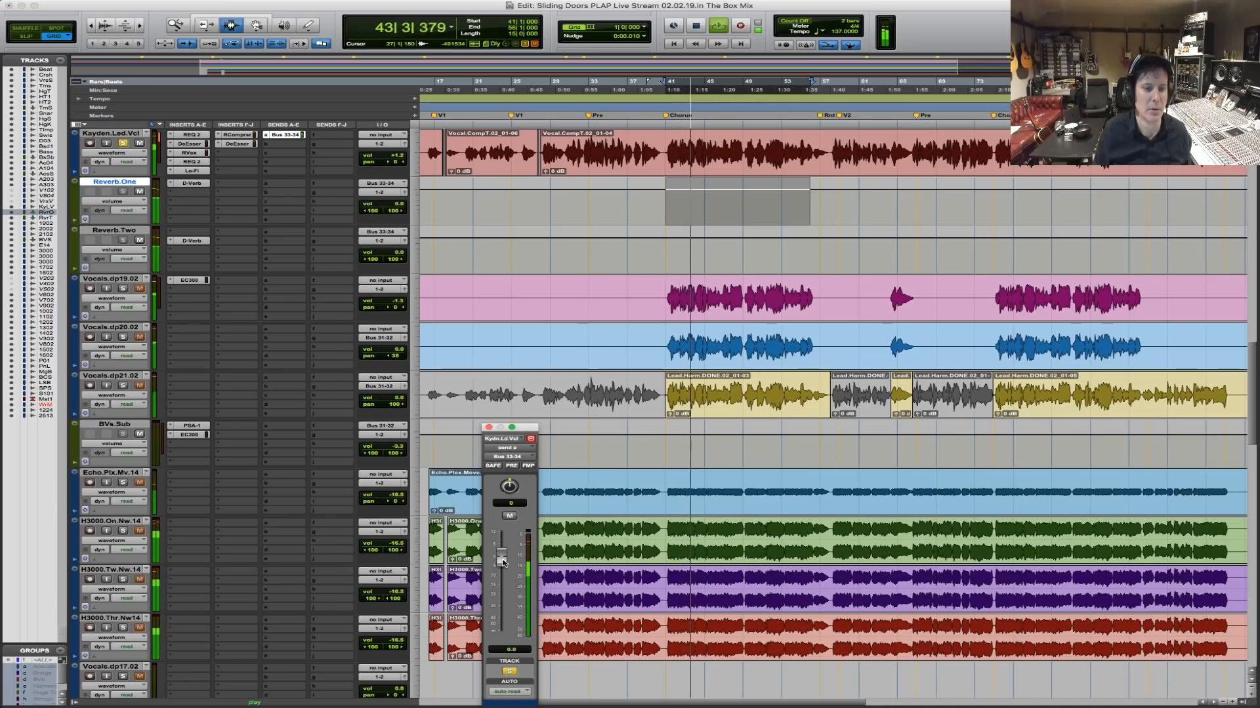
{"action": "left_click_drag", "start_coordinate": [501, 557], "coordinate": [511, 586]}
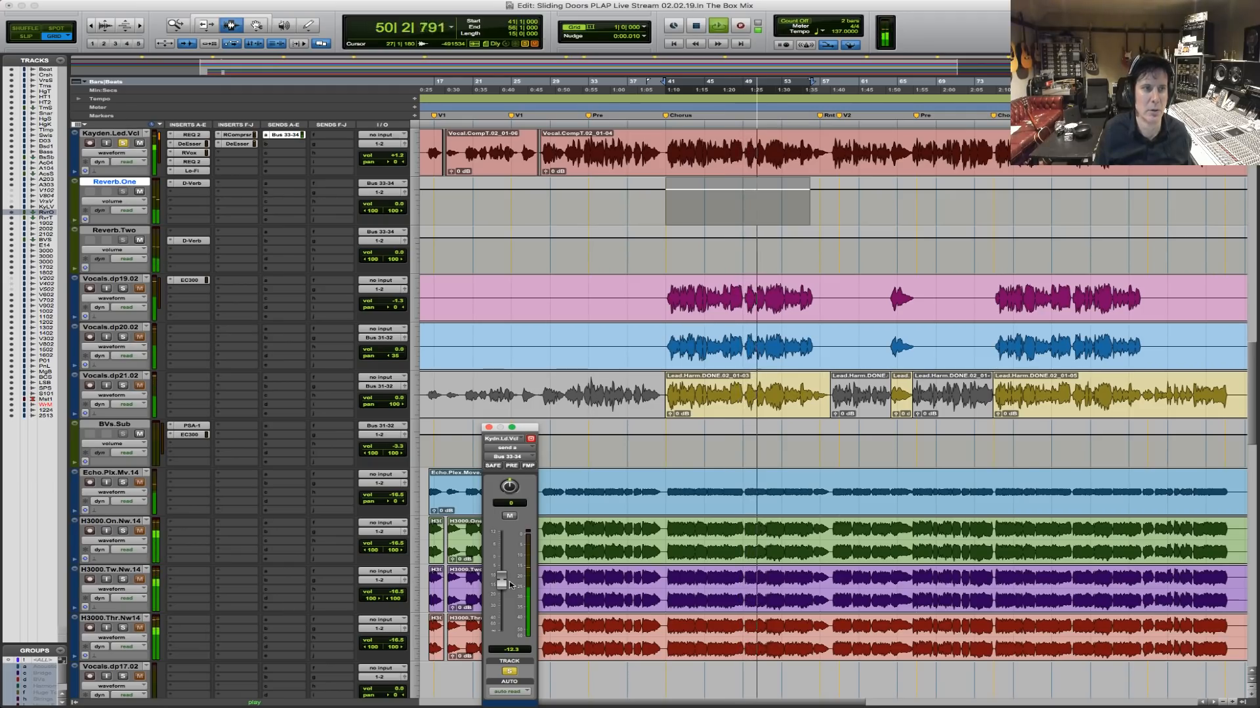
{"action": "key", "text": "space"}
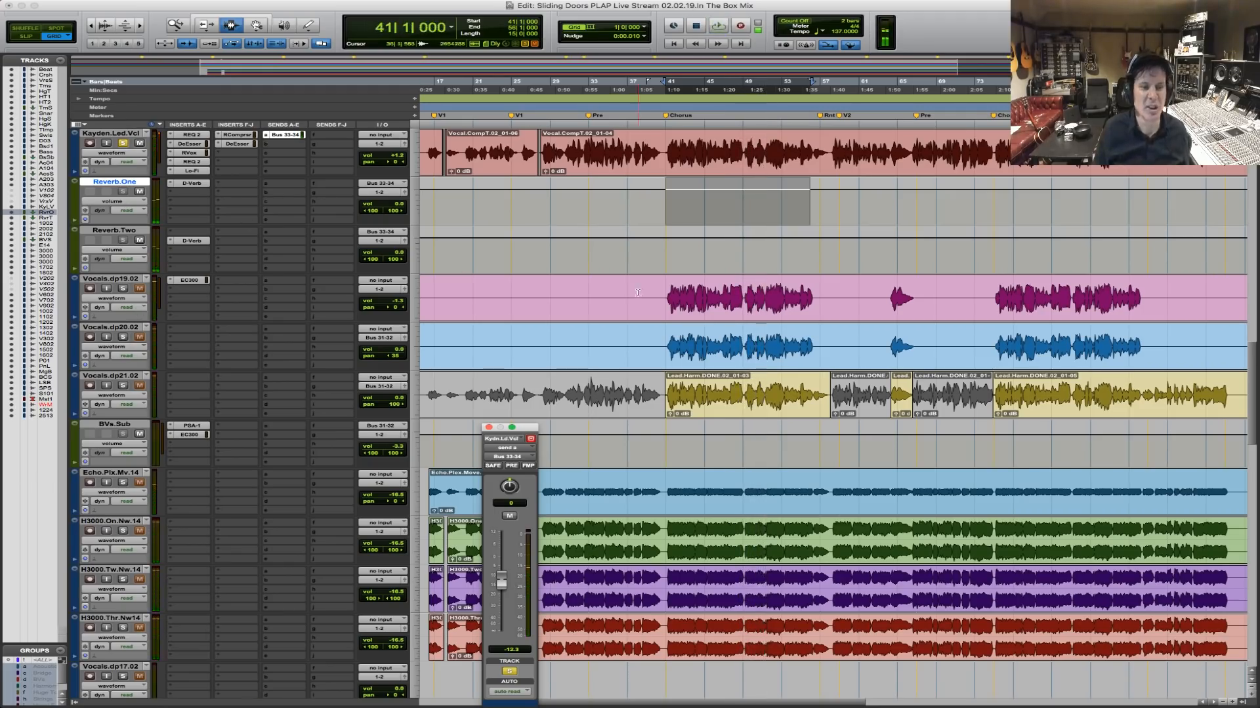
Insert the mono J37 tape plug-in in the lead vocal track's next free insert slot, below the second DeEsser.
{"action": "scroll", "coordinate": [566, 256], "scroll_direction": "down", "scroll_amount": 2}
{"action": "key", "text": "F5"}
{"action": "left_click_drag", "start_coordinate": [799, 198], "coordinate": [258, 196]}
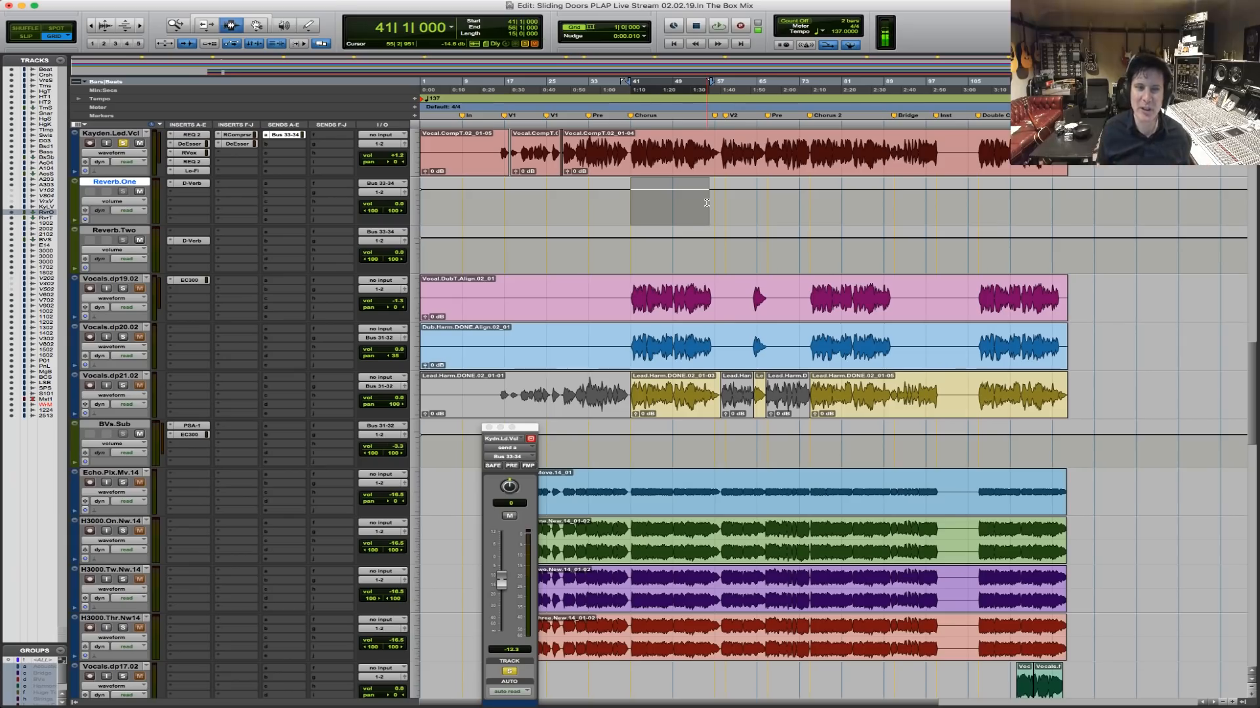
{"action": "left_click", "coordinate": [228, 155]}
{"action": "mouse_move", "coordinate": [275, 173]}
{"action": "mouse_move", "coordinate": [366, 185]}
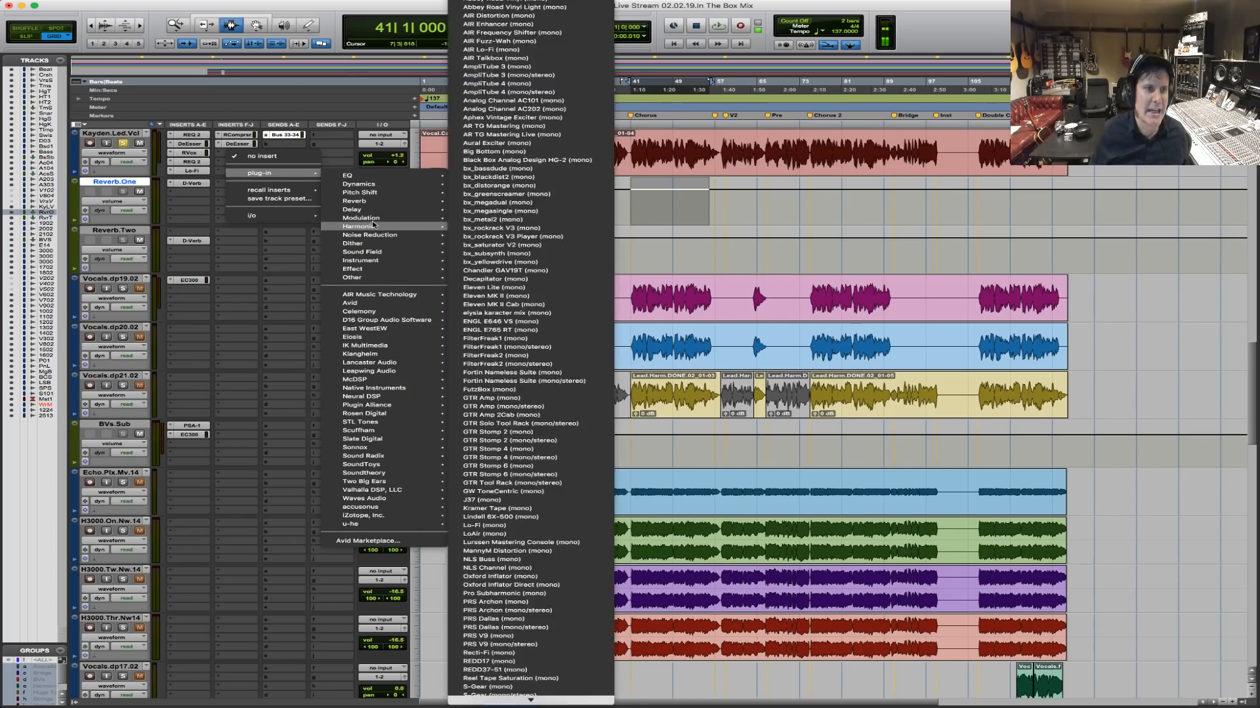
{"action": "mouse_move", "coordinate": [368, 226]}
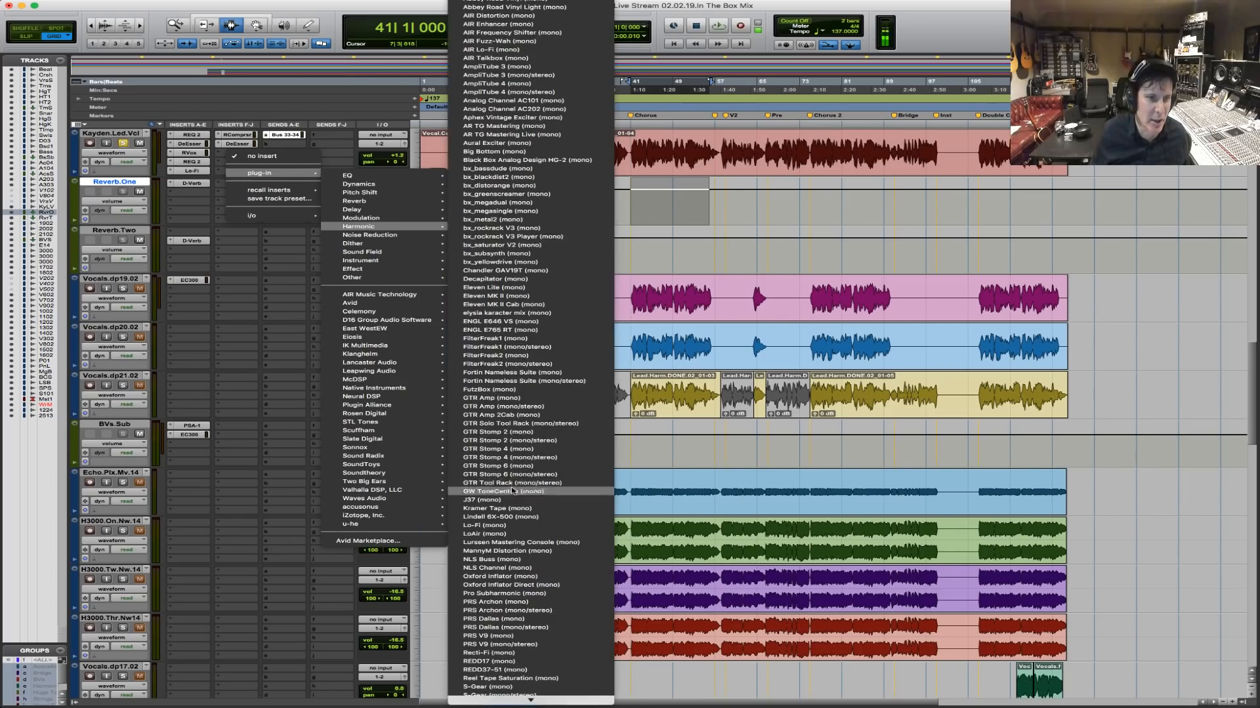
{"action": "left_click", "coordinate": [855, 219]}
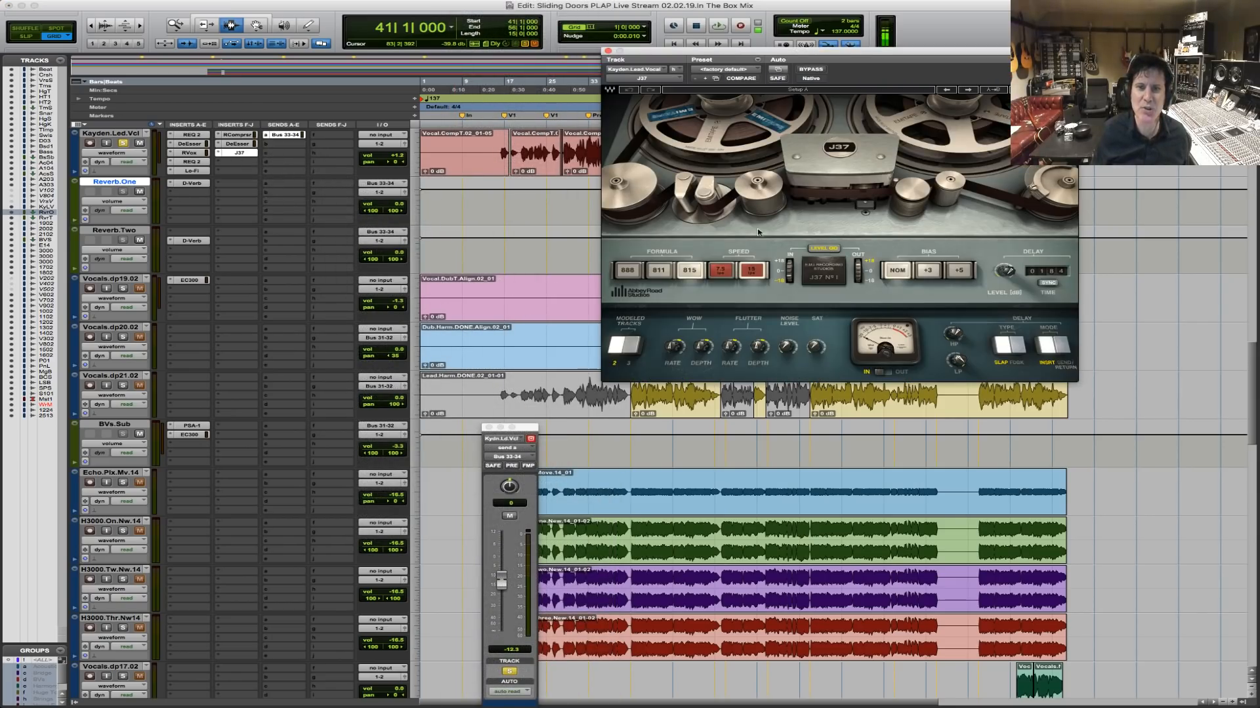
Play the soloed lead vocal and compare its sound with the J37 bypassed and active.
{"action": "key", "text": "space"}
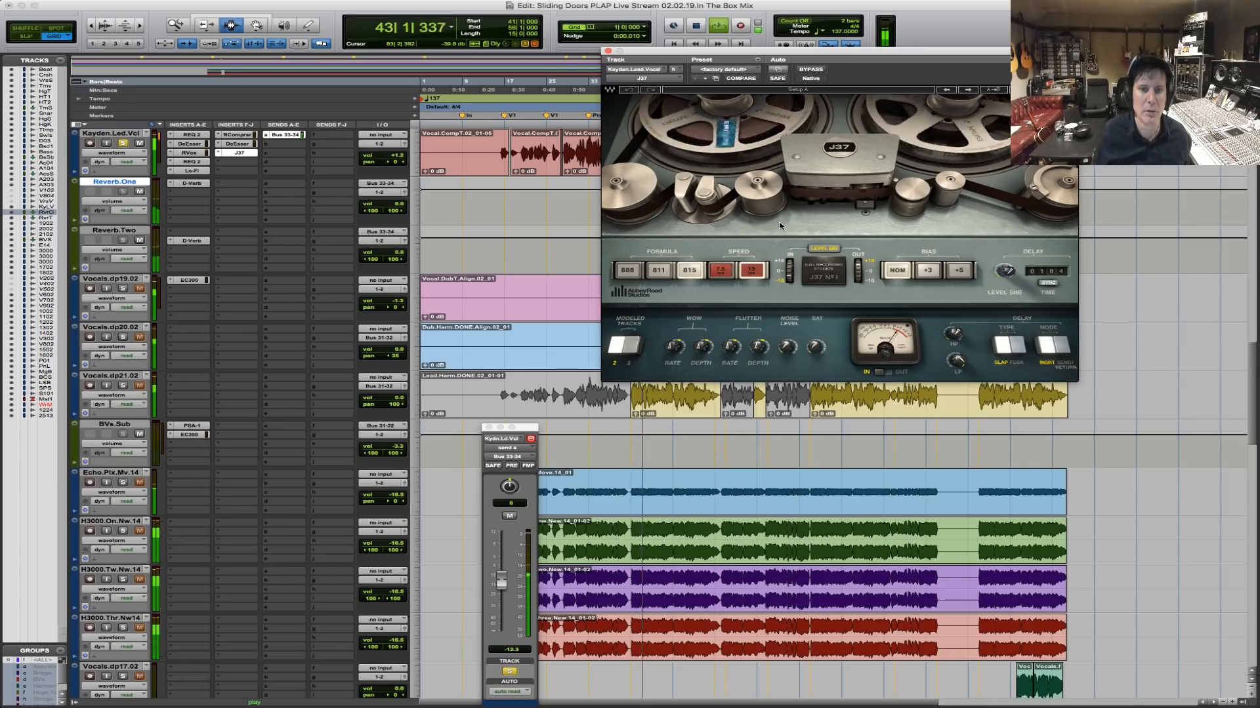
{"action": "left_click", "coordinate": [816, 71]}
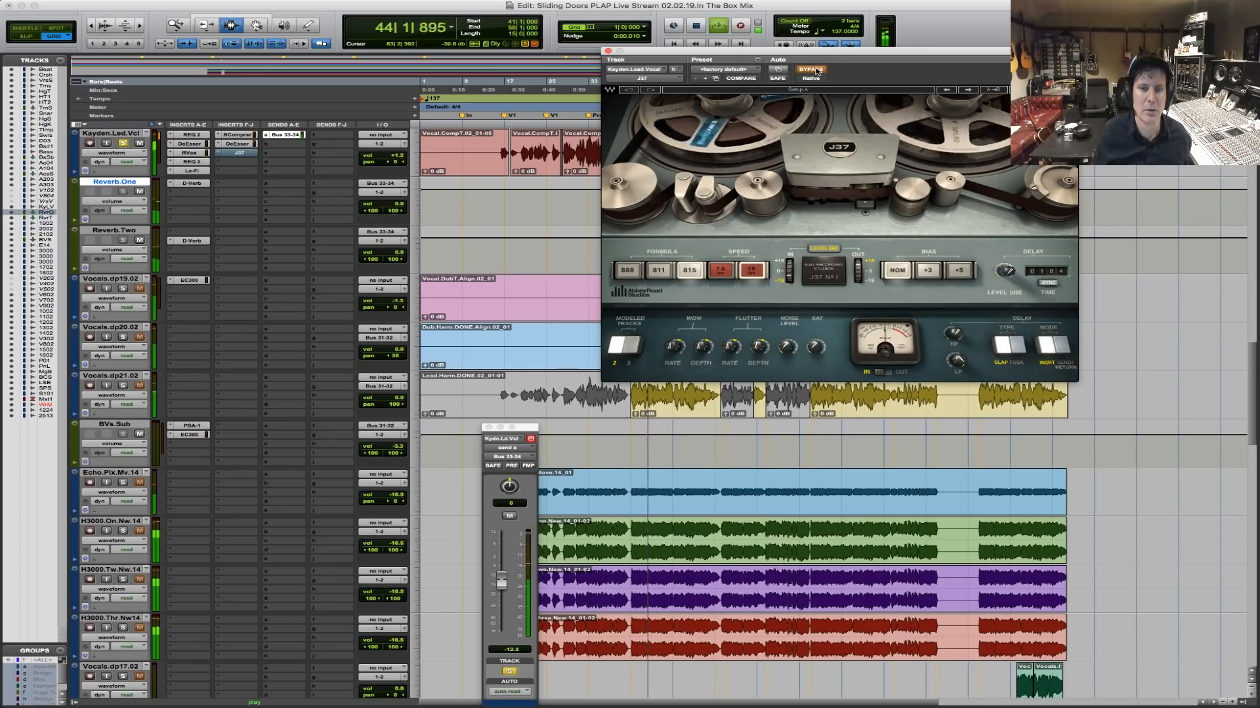
{"action": "left_click", "coordinate": [816, 71]}
{"action": "left_click", "coordinate": [815, 71]}
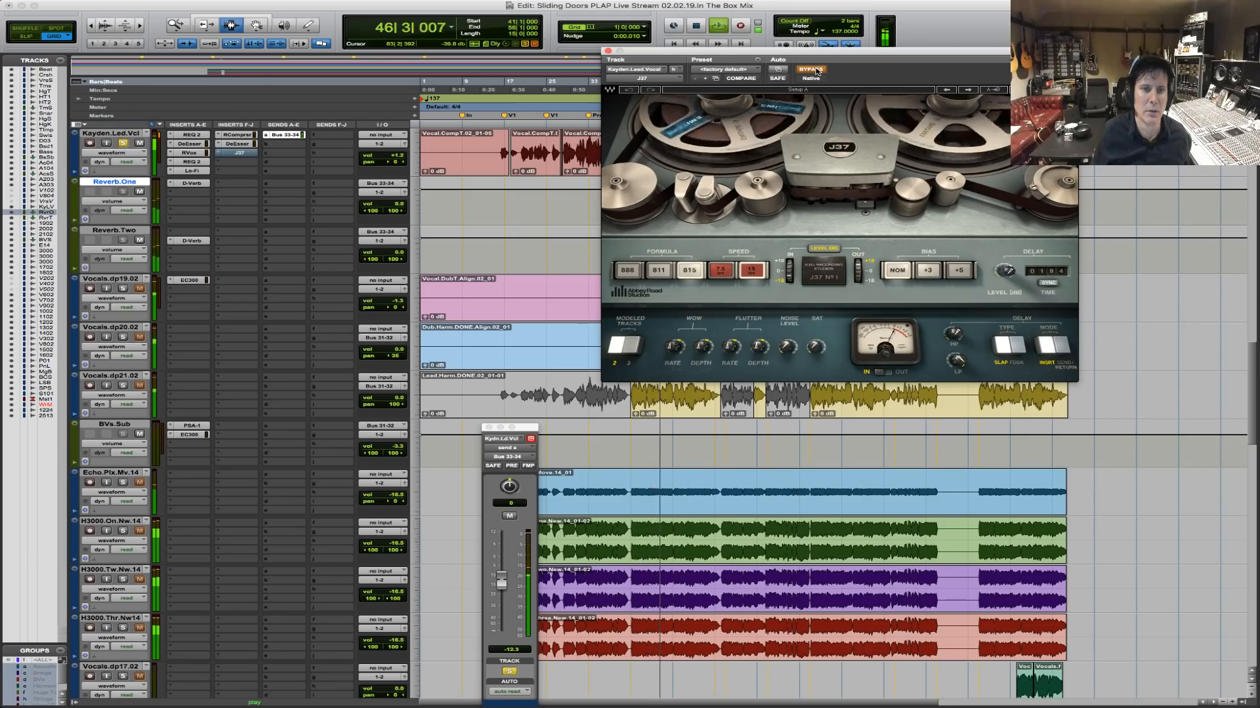
{"action": "left_click", "coordinate": [816, 71]}
Set the J37 tape speed to 7.5 and compare the lead vocal against bypass during playback.
{"action": "left_click", "coordinate": [720, 272]}
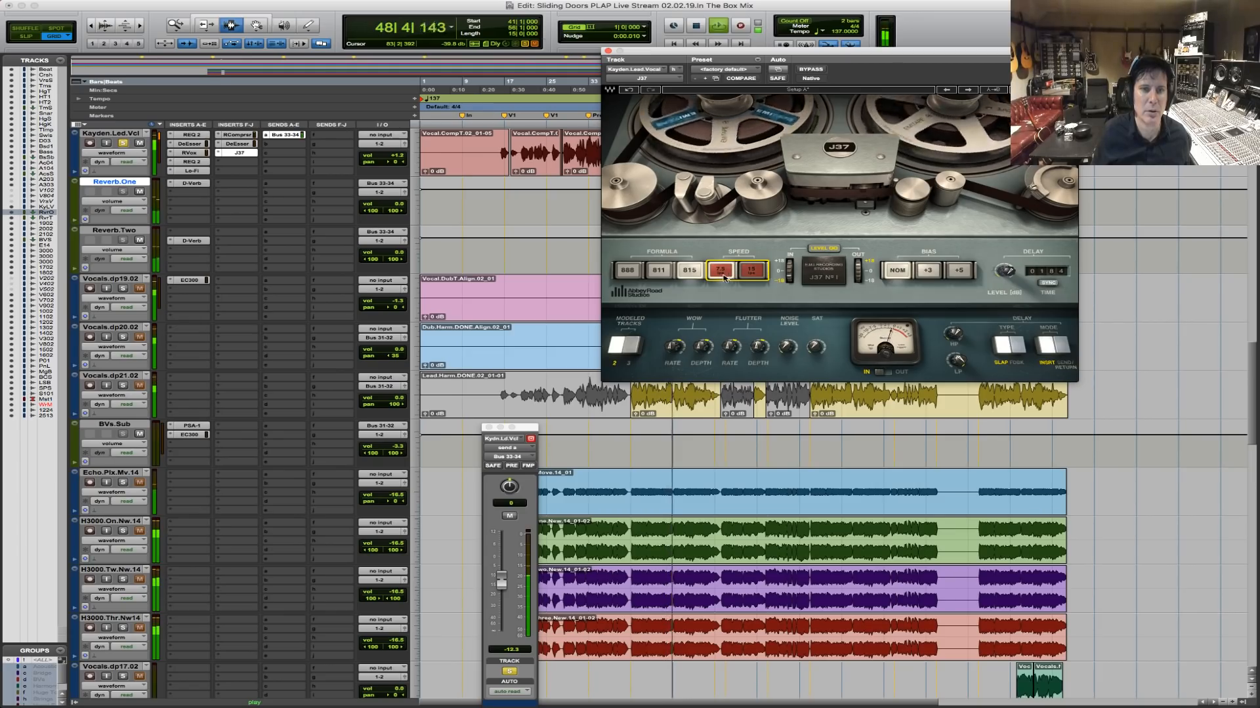
{"action": "left_click", "coordinate": [817, 72]}
{"action": "left_click", "coordinate": [820, 70]}
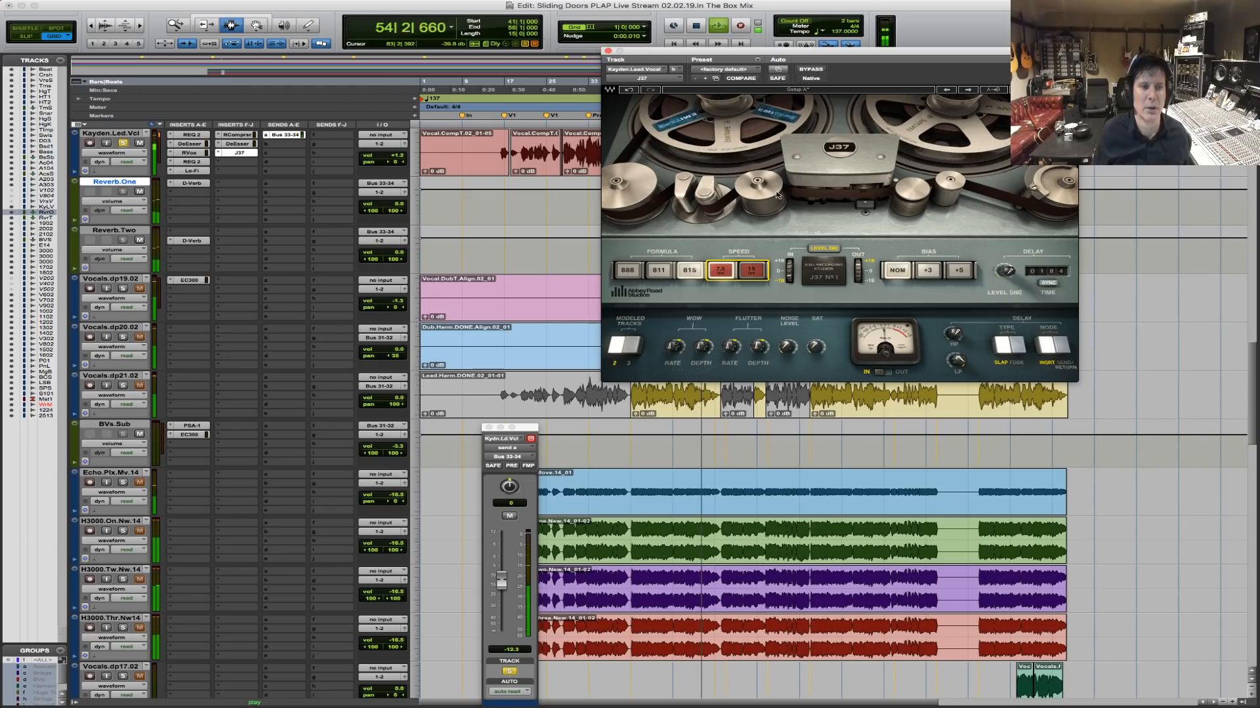
{"action": "key", "text": "space"}
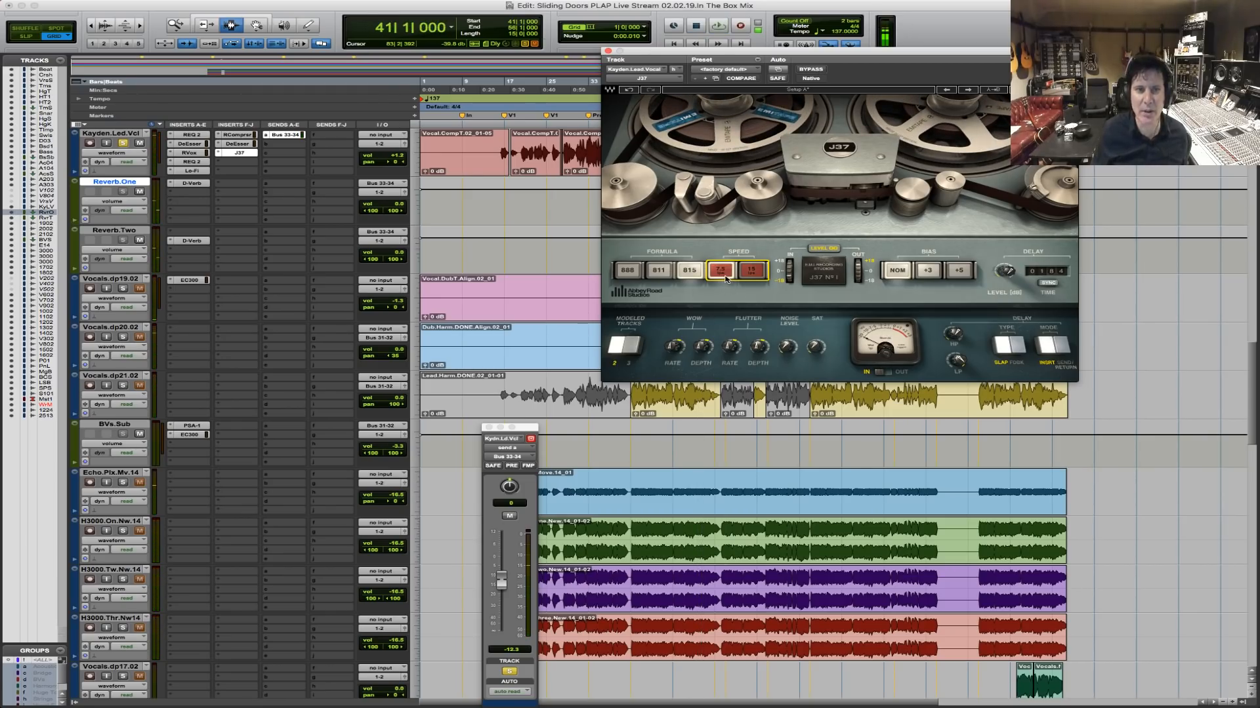
Unsolo the lead vocal during playback and lower the BVs.Sub track volume to -5.9 dB.
{"action": "key", "text": "space"}
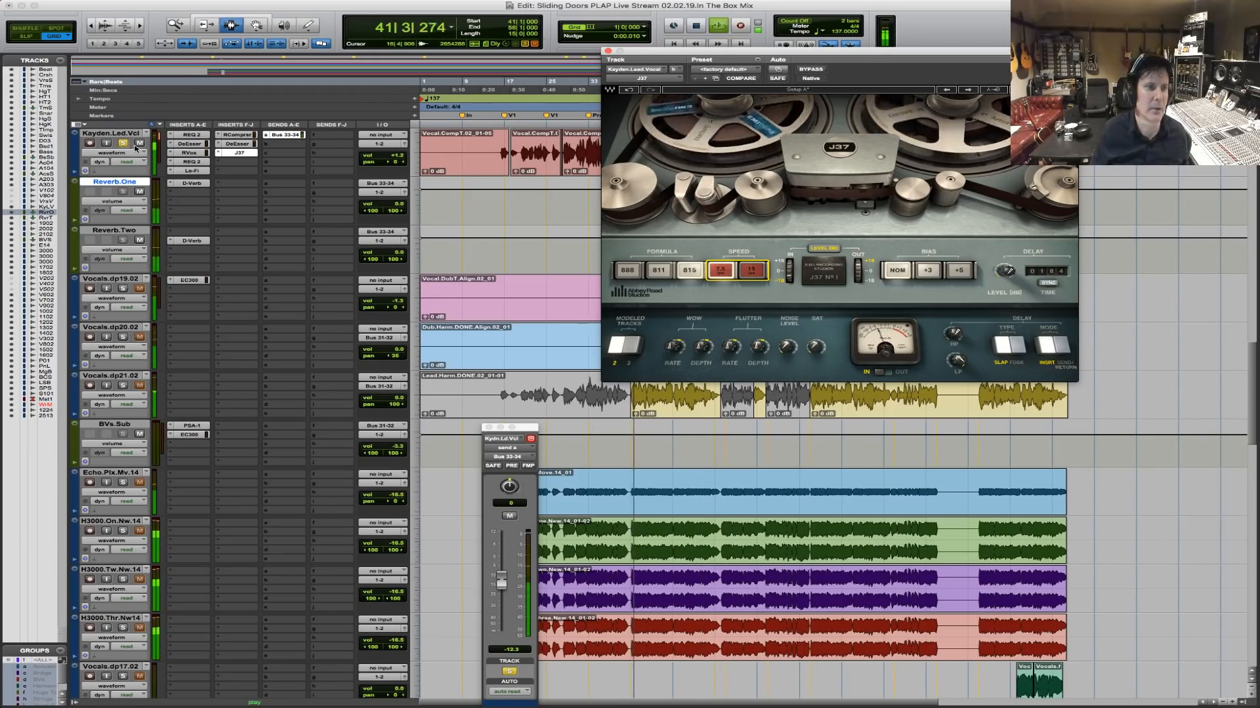
{"action": "left_click", "coordinate": [124, 143]}
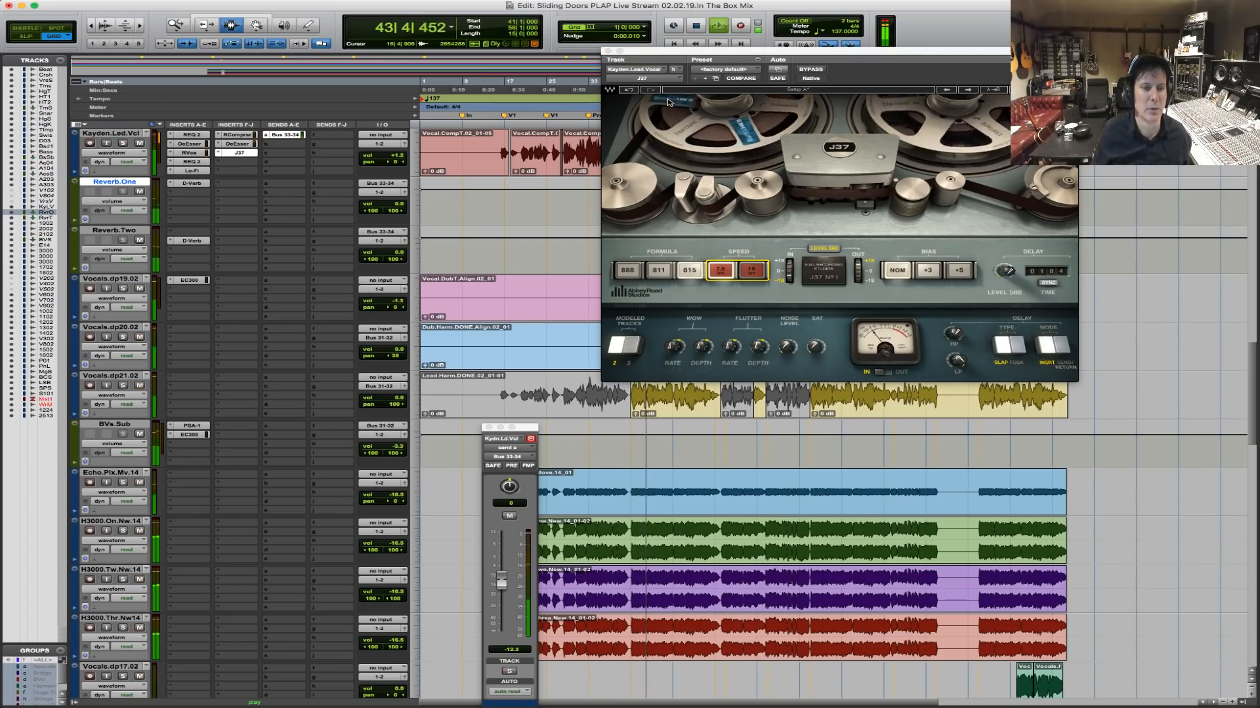
{"action": "left_click", "coordinate": [398, 448]}
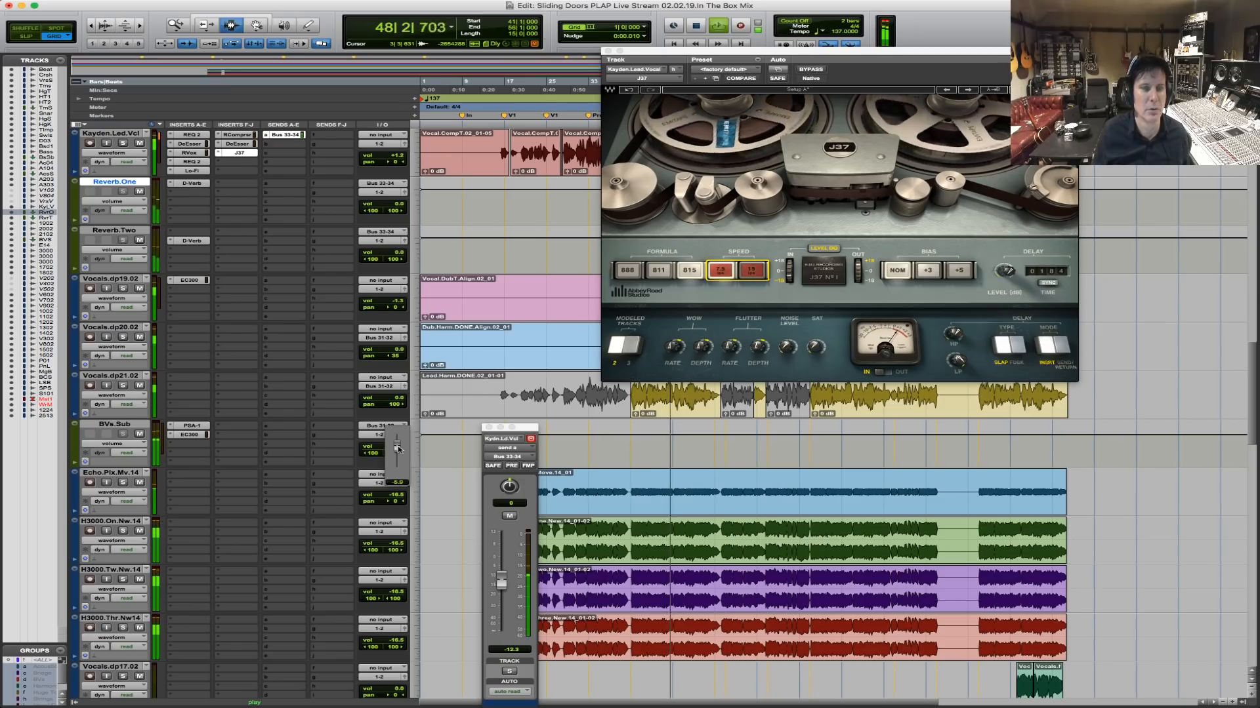
{"action": "left_click_drag", "start_coordinate": [398, 449], "coordinate": [399, 449]}
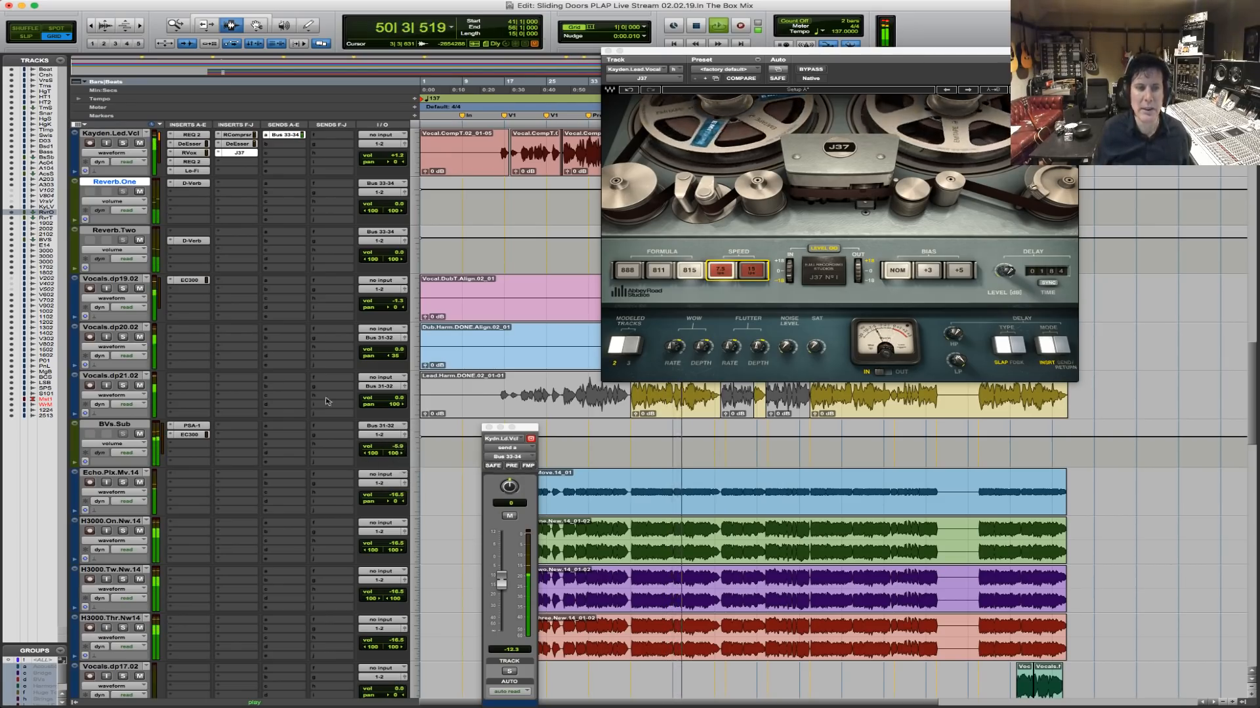
{"action": "key", "text": "space"}
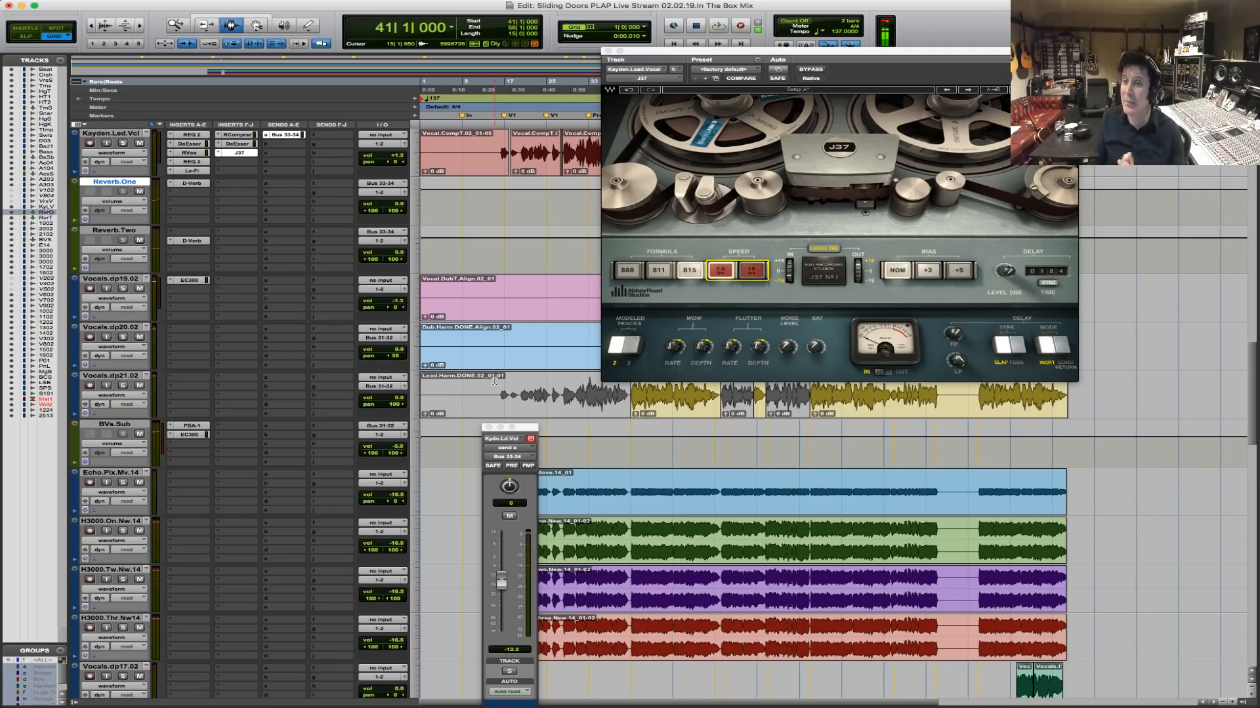
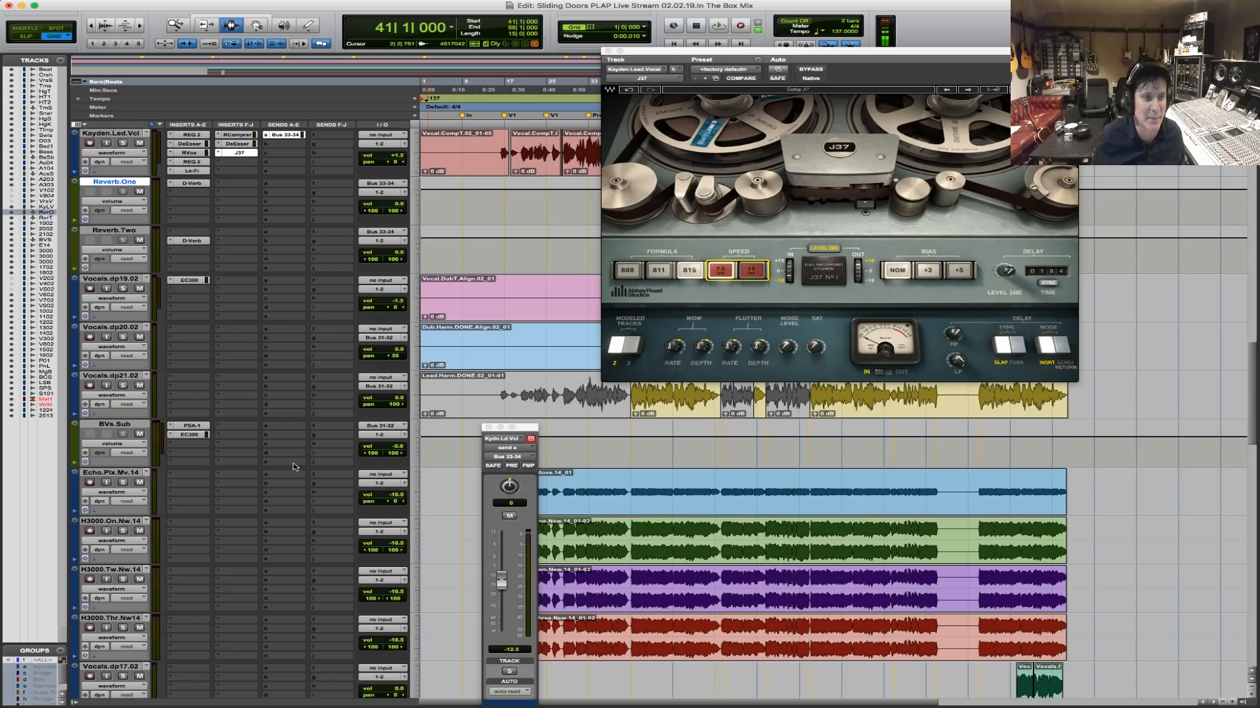
Move the PSA-1 and EC300 inserts on BVs.Sub down one slot, freeing the first insert slot.
{"action": "left_click", "coordinate": [187, 449]}
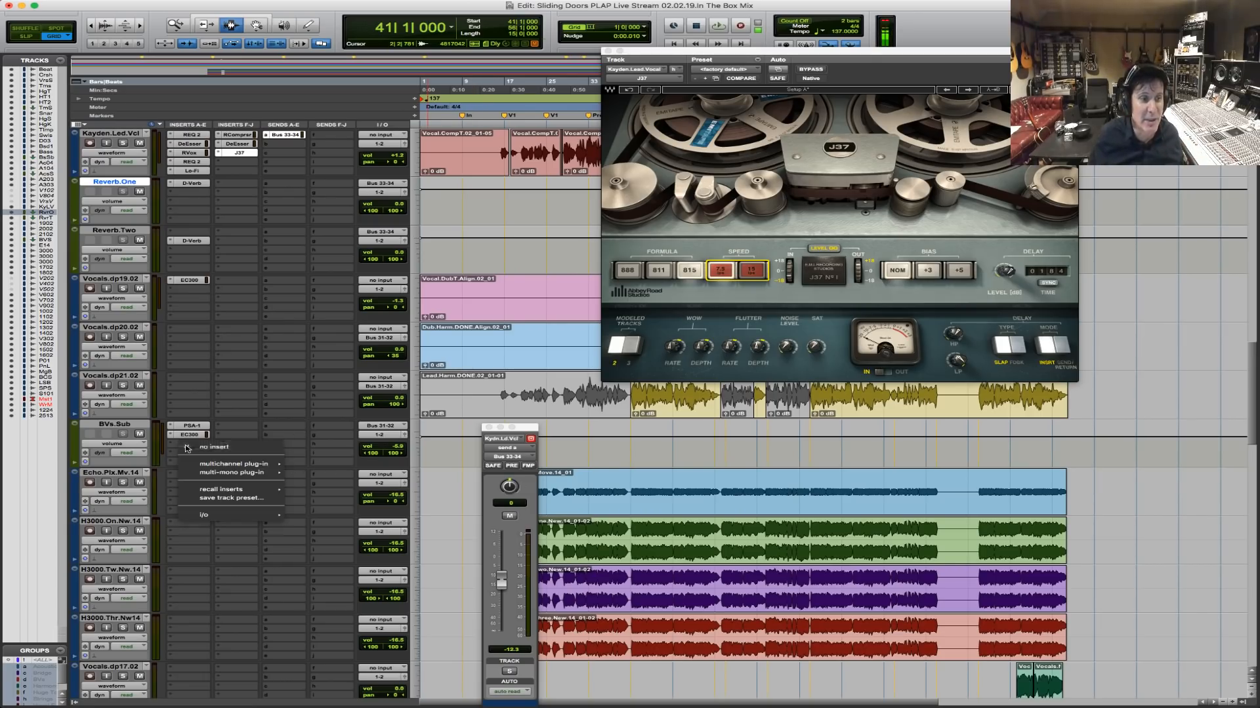
{"action": "left_click", "coordinate": [142, 448]}
{"action": "left_click_drag", "start_coordinate": [188, 435], "coordinate": [170, 432]}
Insert a stereo REQ 2 equalizer in the first insert slot of BVs.Sub.
{"action": "left_click", "coordinate": [170, 427]}
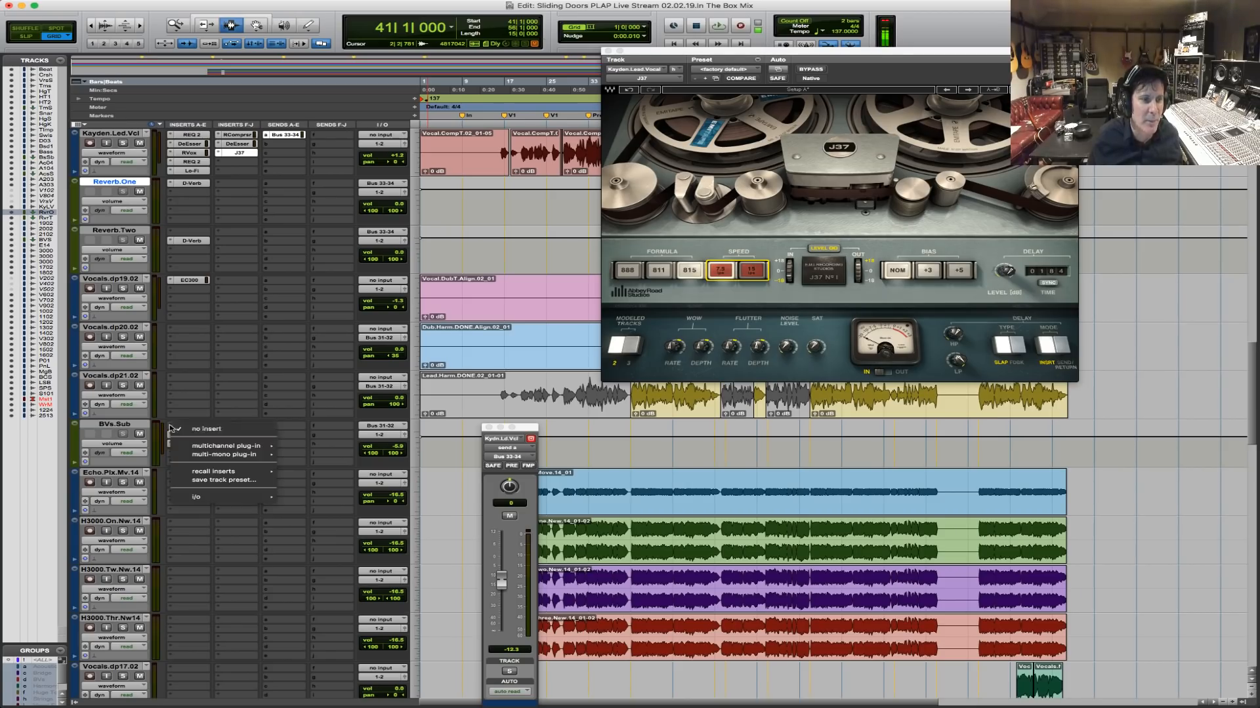
{"action": "mouse_move", "coordinate": [220, 446]}
{"action": "mouse_move", "coordinate": [336, 326]}
{"action": "mouse_move", "coordinate": [309, 291]}
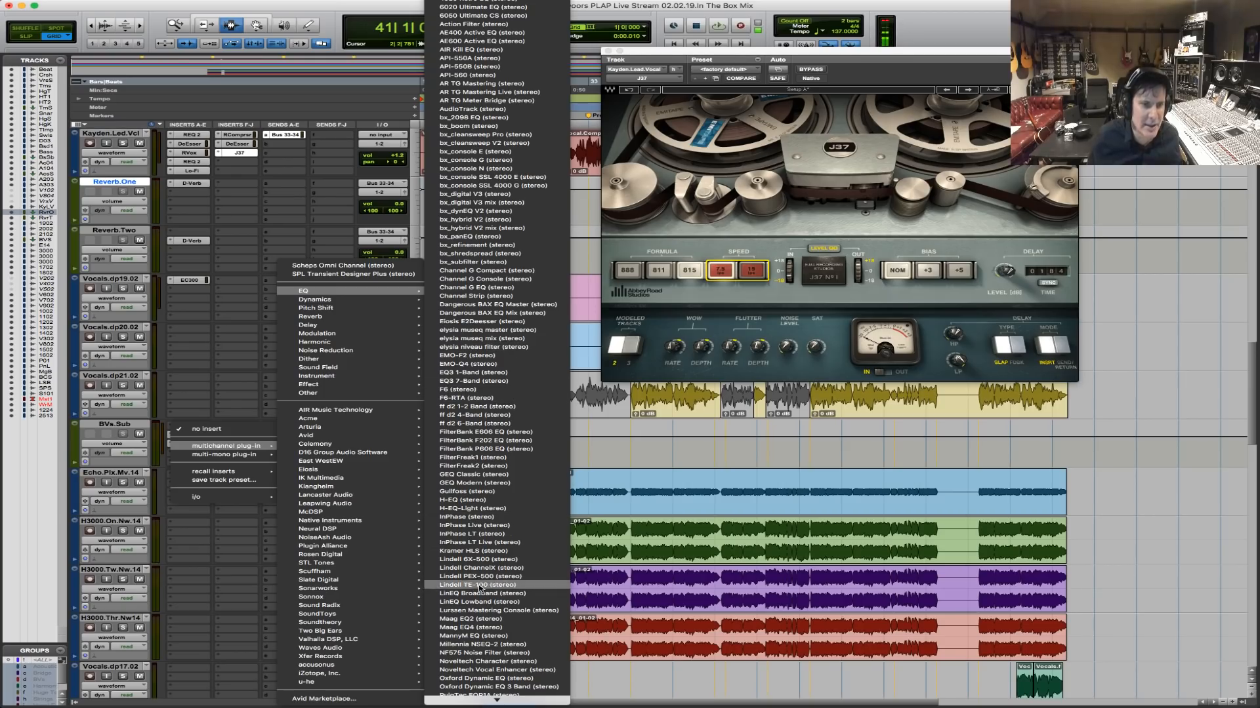
{"action": "scroll", "coordinate": [503, 656], "scroll_direction": "down", "scroll_amount": 10}
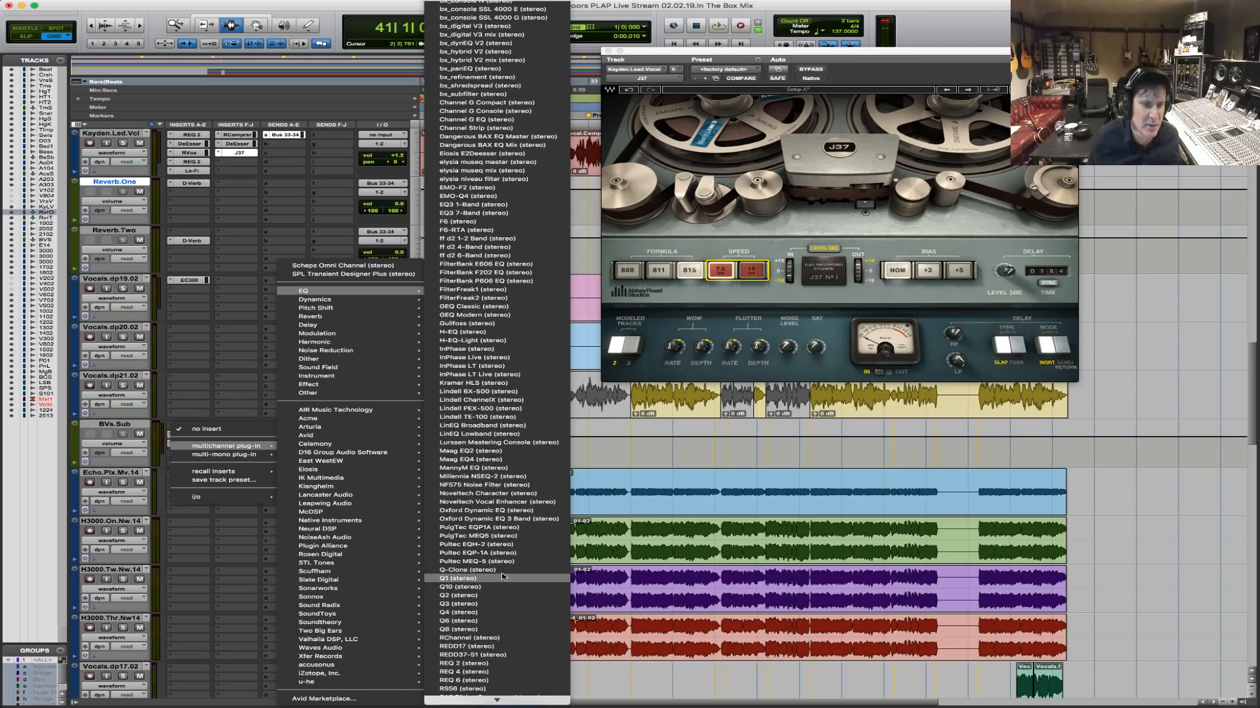
{"action": "left_click", "coordinate": [509, 663]}
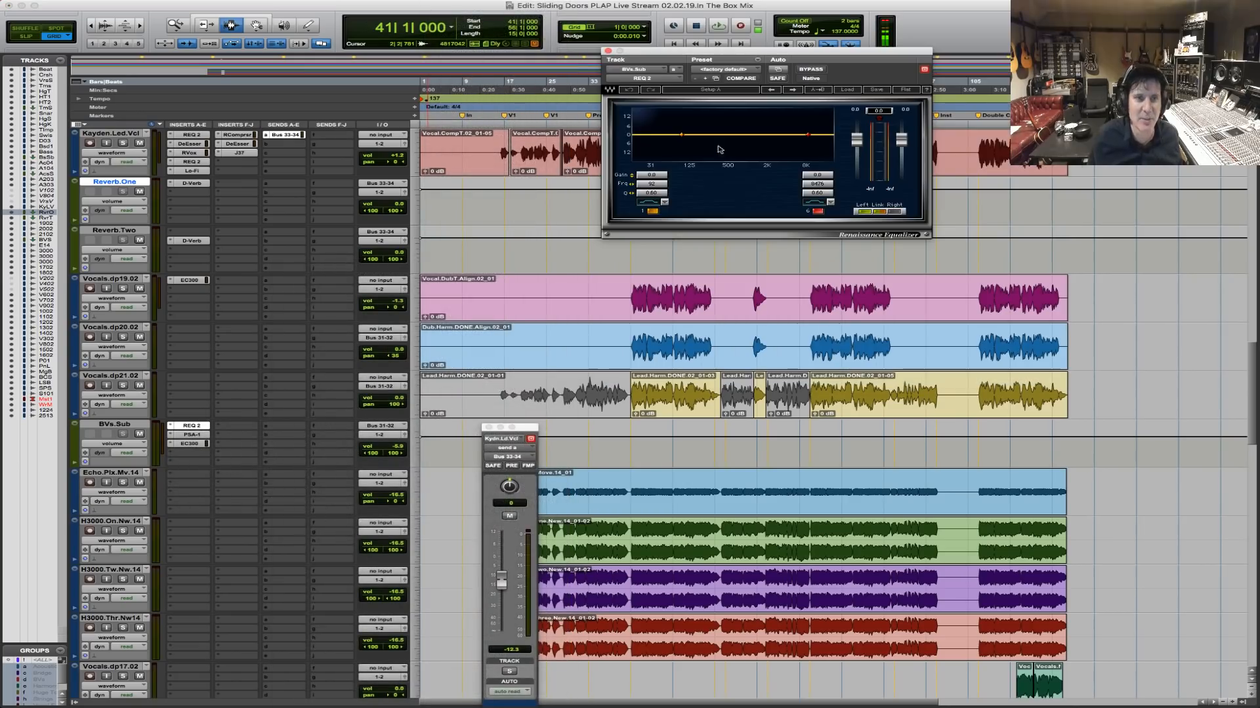
Switch the low band of the BVs.Sub REQ 2 to a high-pass filter, raise its frequency to 132 Hz and start playback.
{"action": "left_click", "coordinate": [652, 202]}
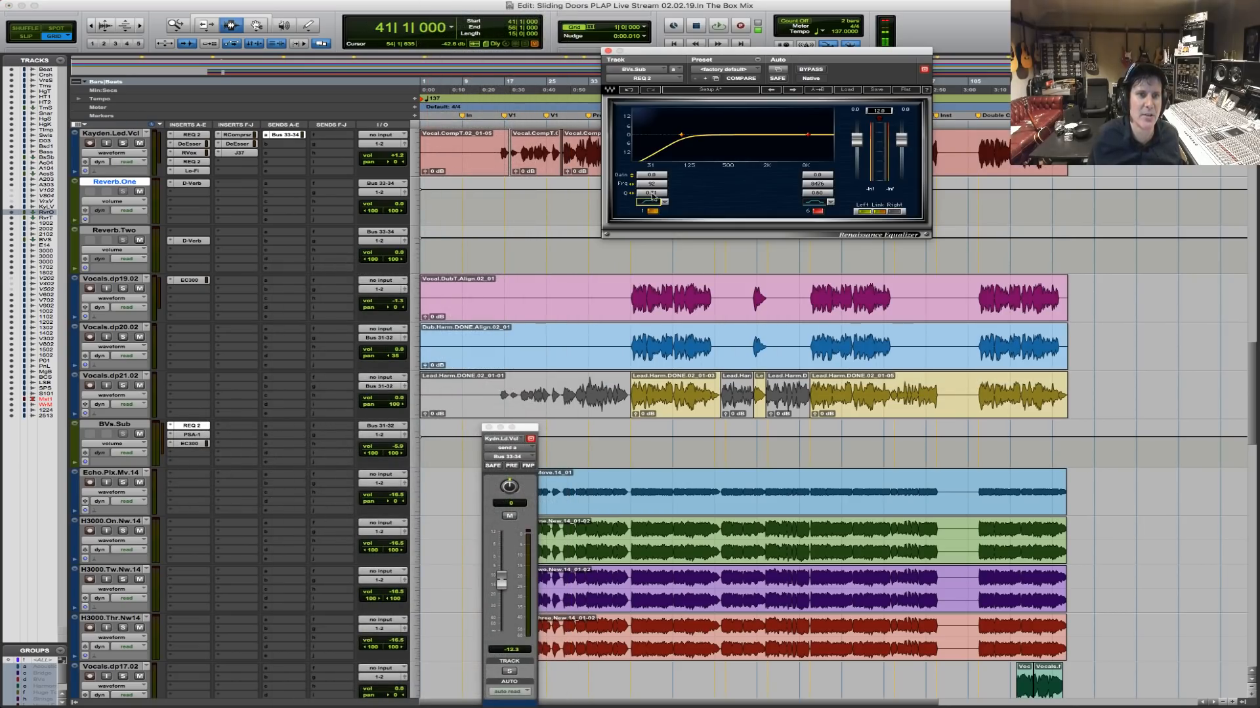
{"action": "left_click_drag", "start_coordinate": [656, 184], "coordinate": [674, 184]}
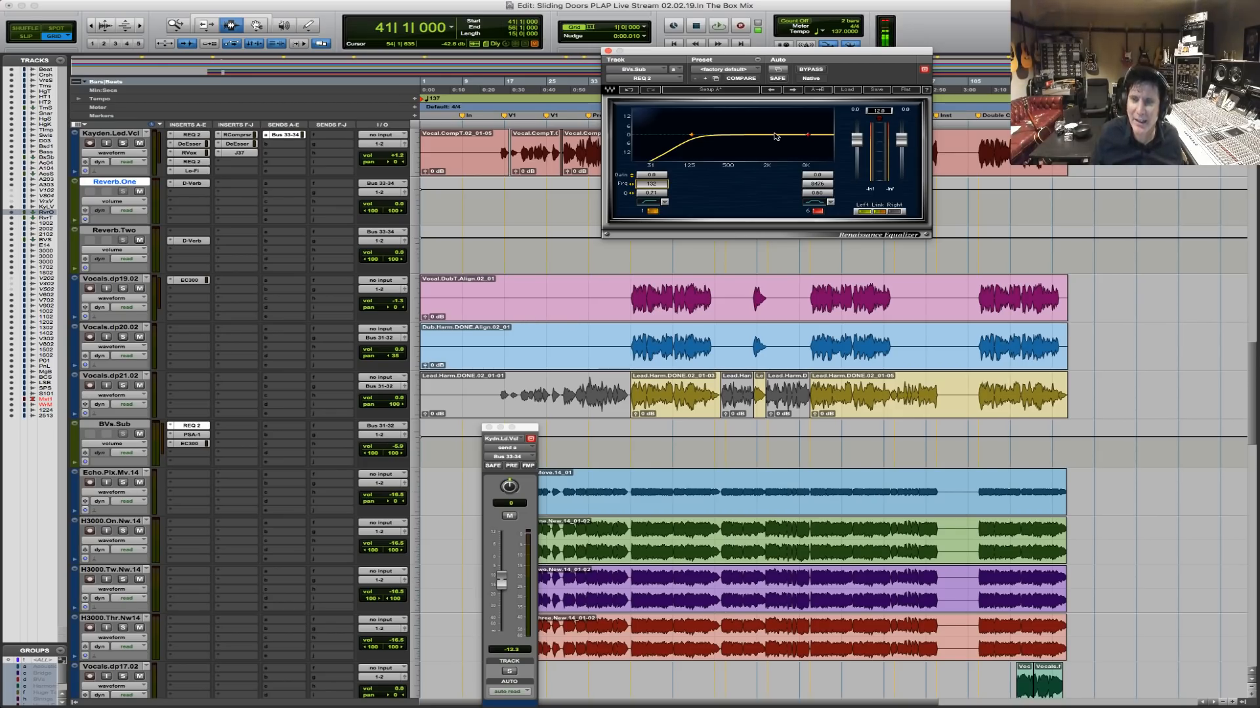
{"action": "key", "text": "space"}
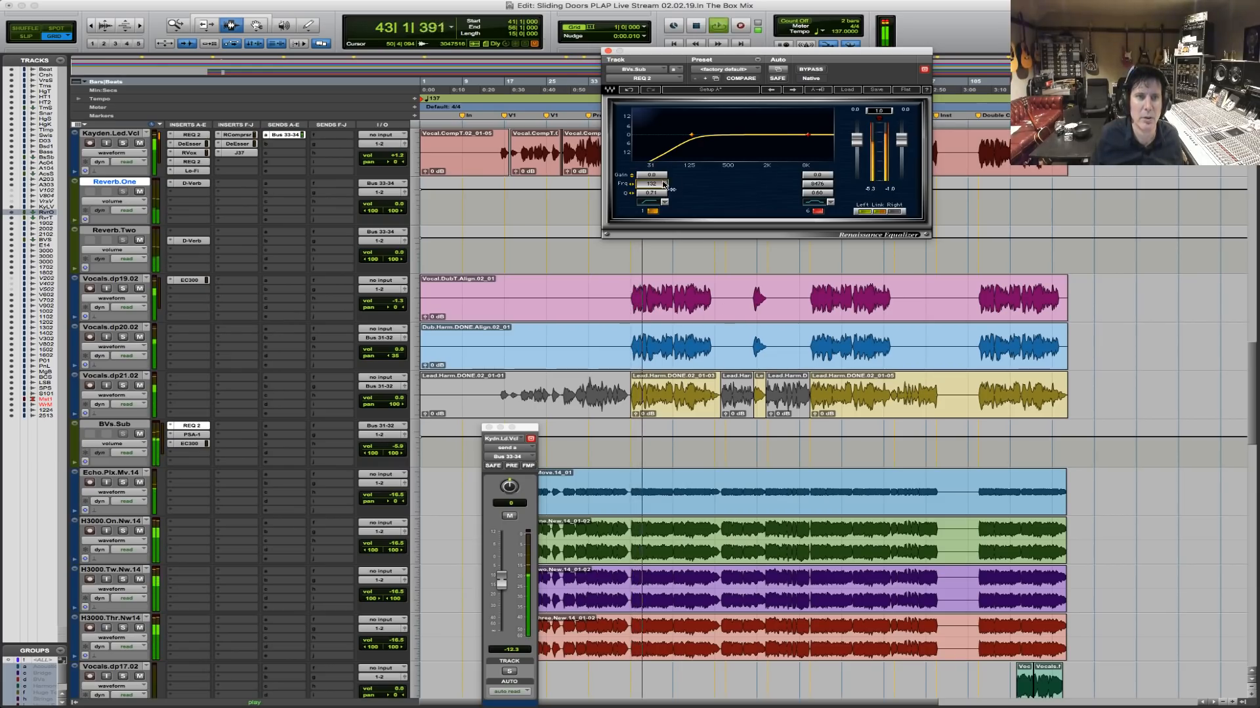
Cut the second REQ 2 band at 351 Hz and raise the high-pass frequency on BVs.Sub to 139 Hz during playback.
{"action": "left_click_drag", "start_coordinate": [822, 185], "coordinate": [725, 185]}
{"action": "left_click_drag", "start_coordinate": [821, 176], "coordinate": [821, 188]}
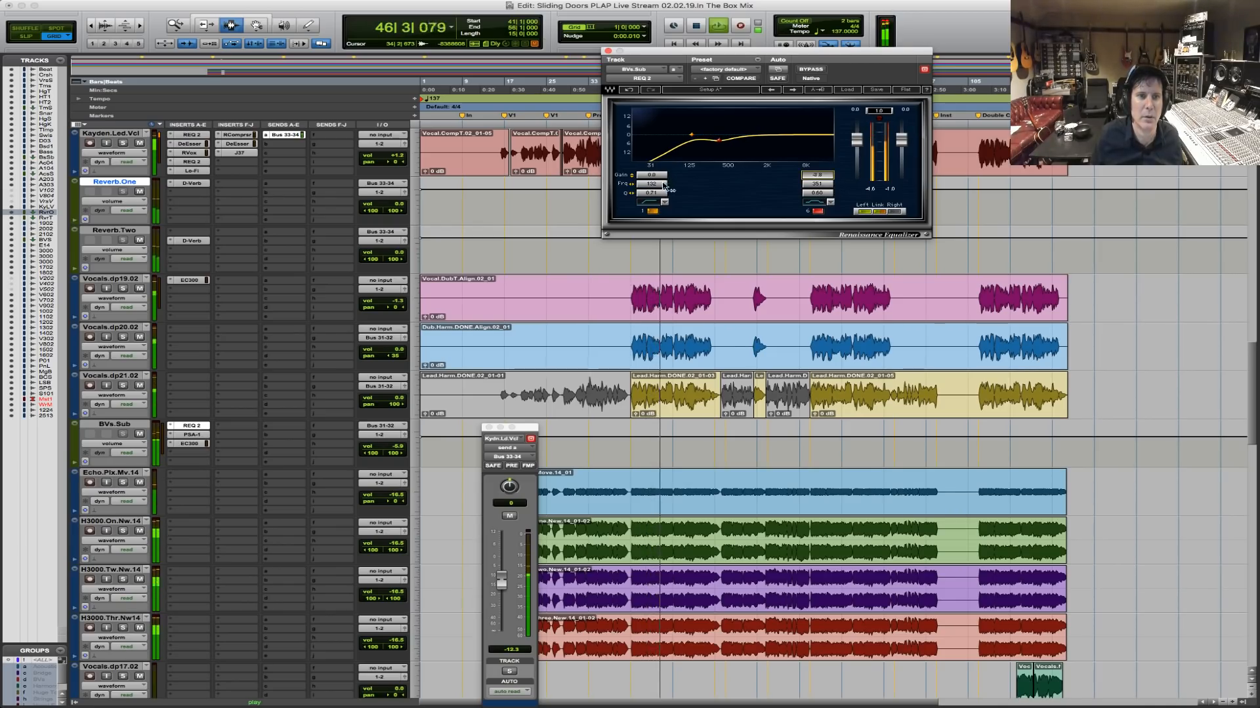
{"action": "left_click_drag", "start_coordinate": [656, 184], "coordinate": [665, 187]}
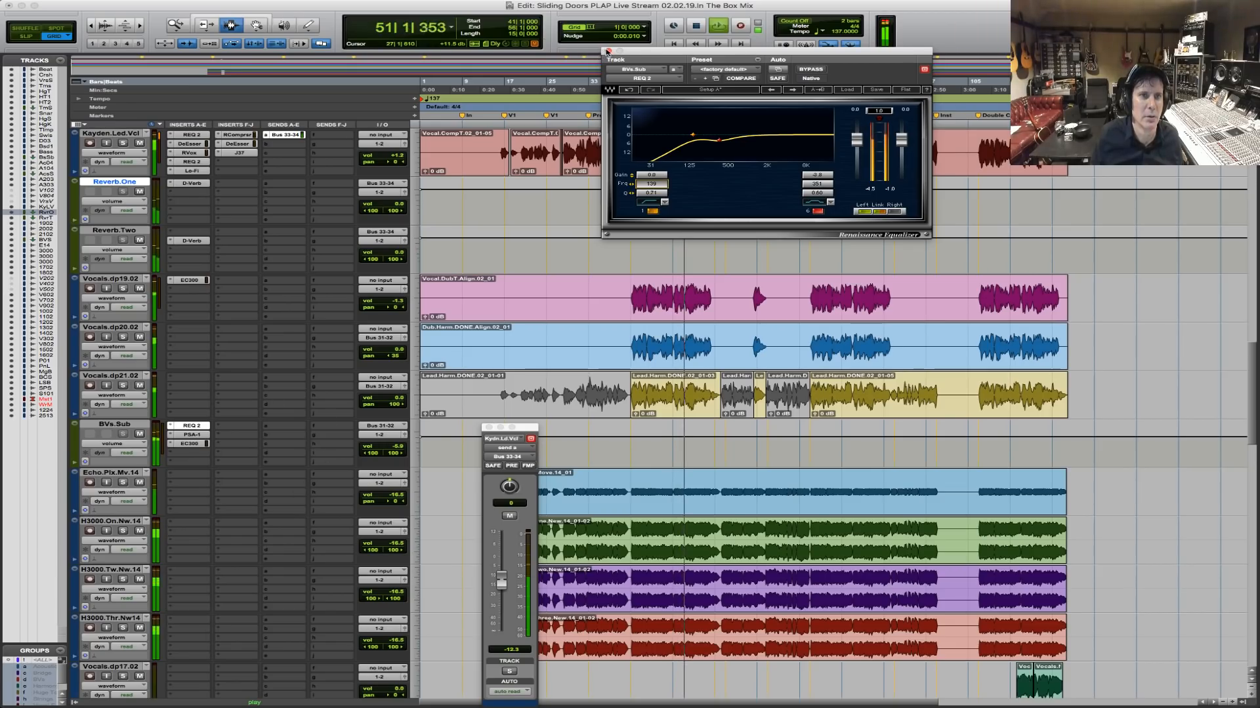
{"action": "left_click", "coordinate": [608, 50]}
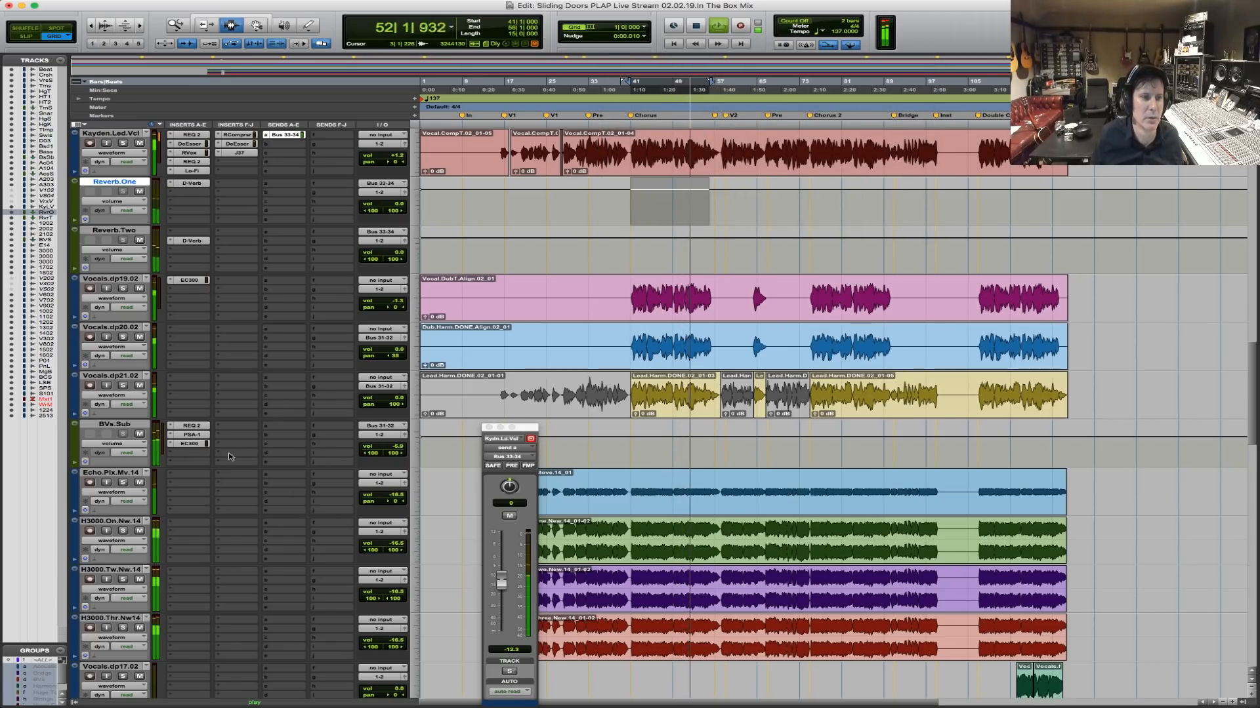
{"action": "key", "text": "space"}
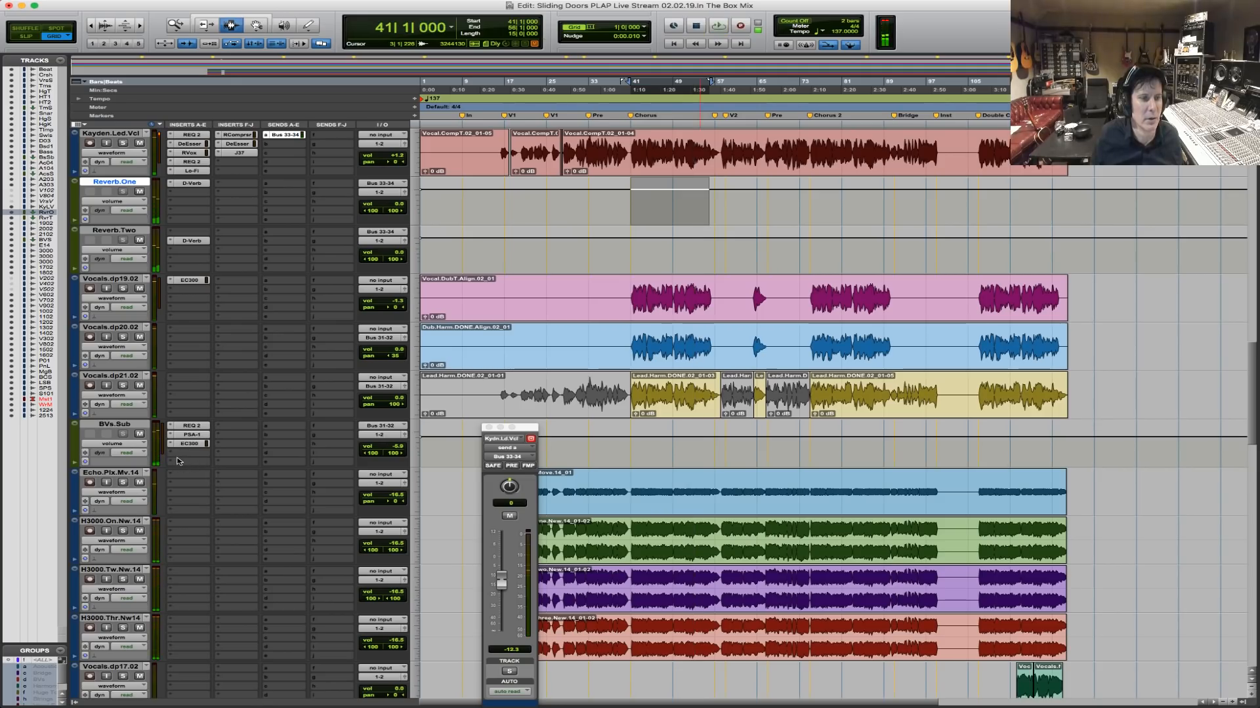
Insert a stereo D-Verb in the fourth insert slot of BVs.Sub with Room 1, Small, 501 ms decay and 39% wet mix.
{"action": "left_click", "coordinate": [176, 457]}
{"action": "mouse_move", "coordinate": [233, 473]}
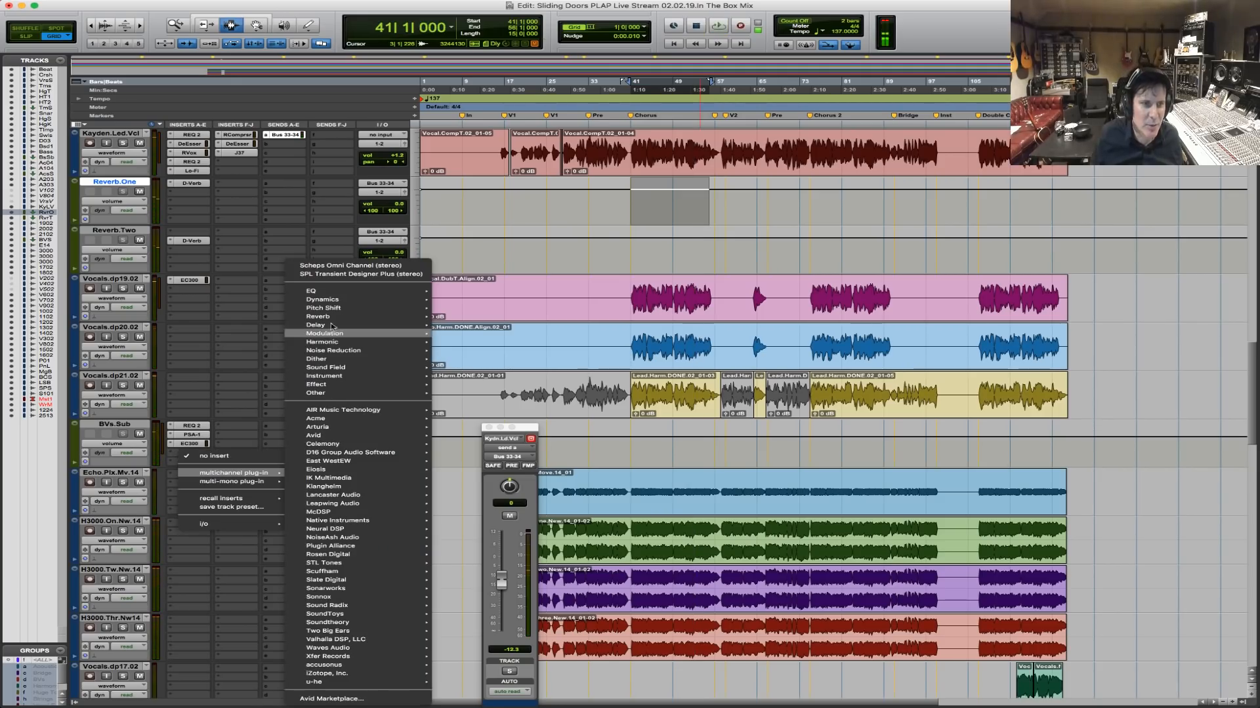
{"action": "mouse_move", "coordinate": [340, 319]}
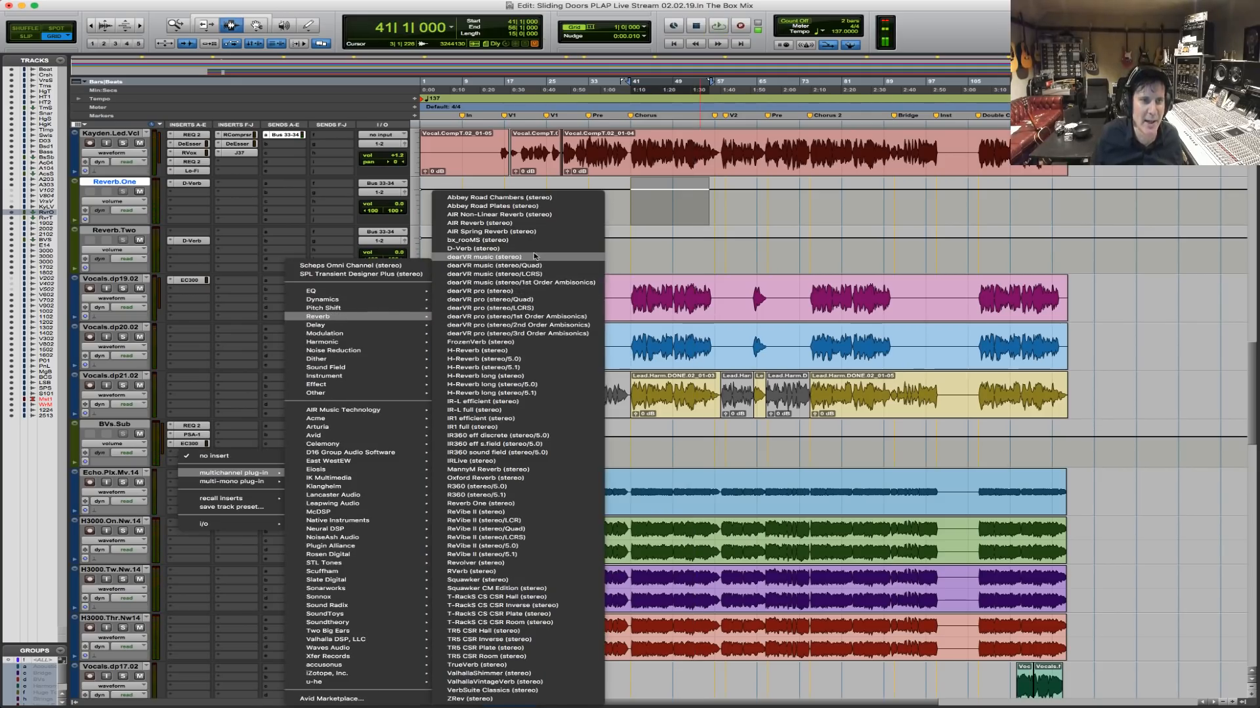
{"action": "left_click", "coordinate": [472, 249]}
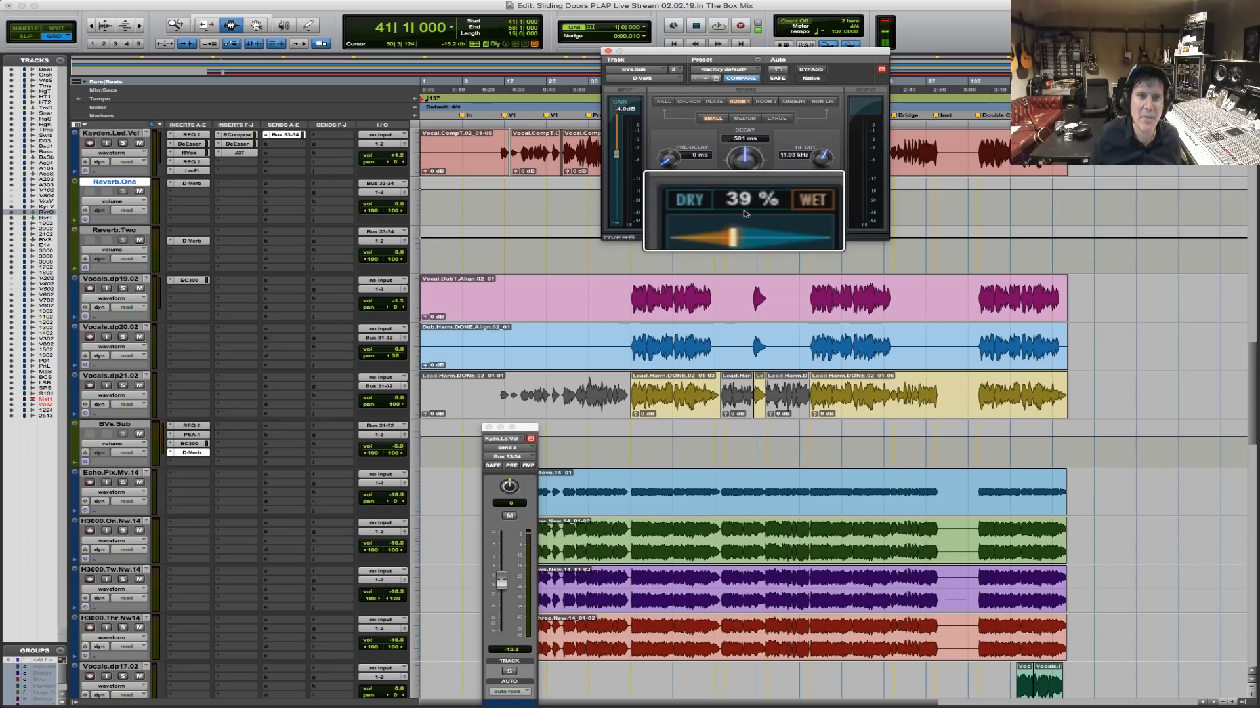
Raise the BVs.Sub volume to -4.6 dB during playback and solo the three backing vocal tracks, with Vocals.dp19.02 at +1.2 dB.
{"action": "key", "text": "space"}
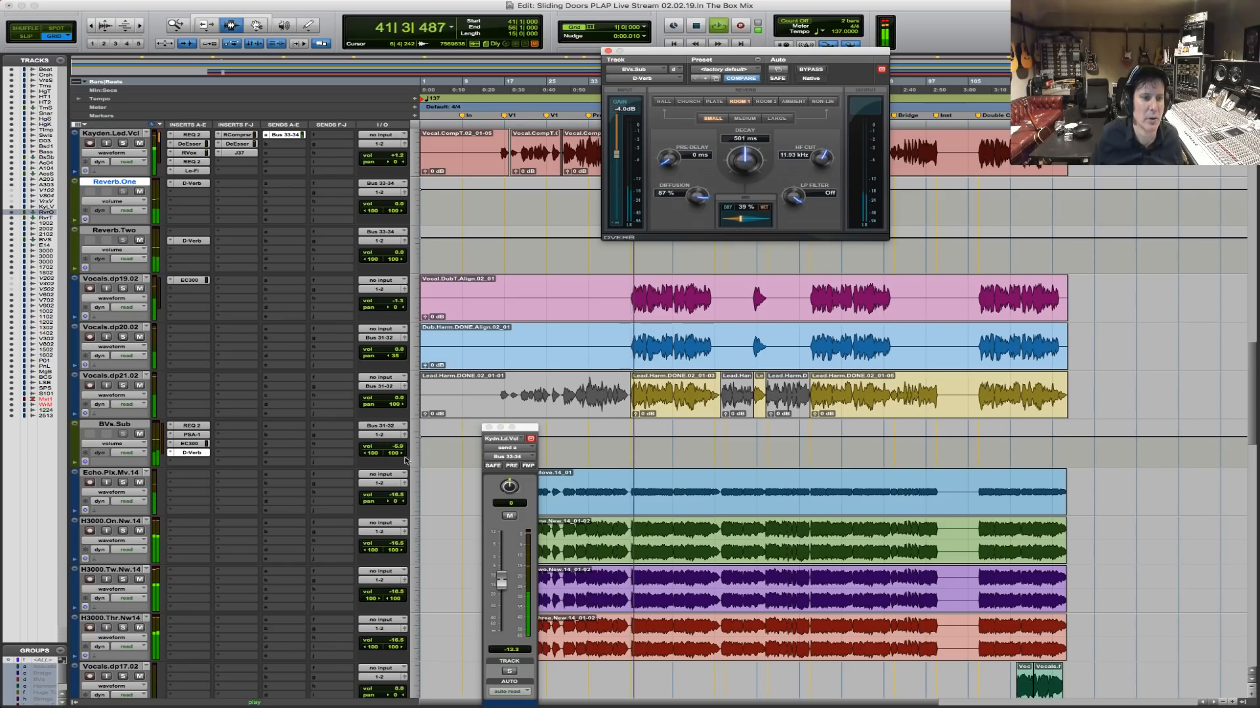
{"action": "left_click_drag", "start_coordinate": [393, 448], "coordinate": [394, 446]}
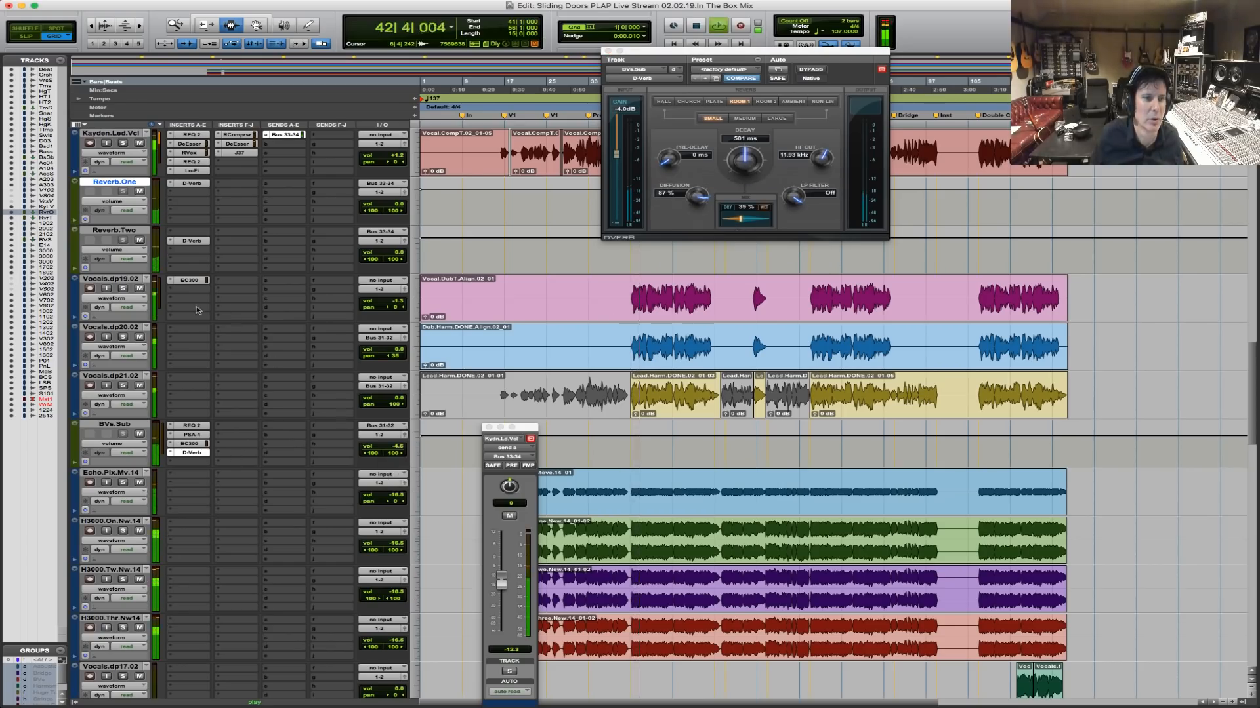
{"action": "left_click", "coordinate": [123, 289]}
{"action": "left_click", "coordinate": [122, 337]}
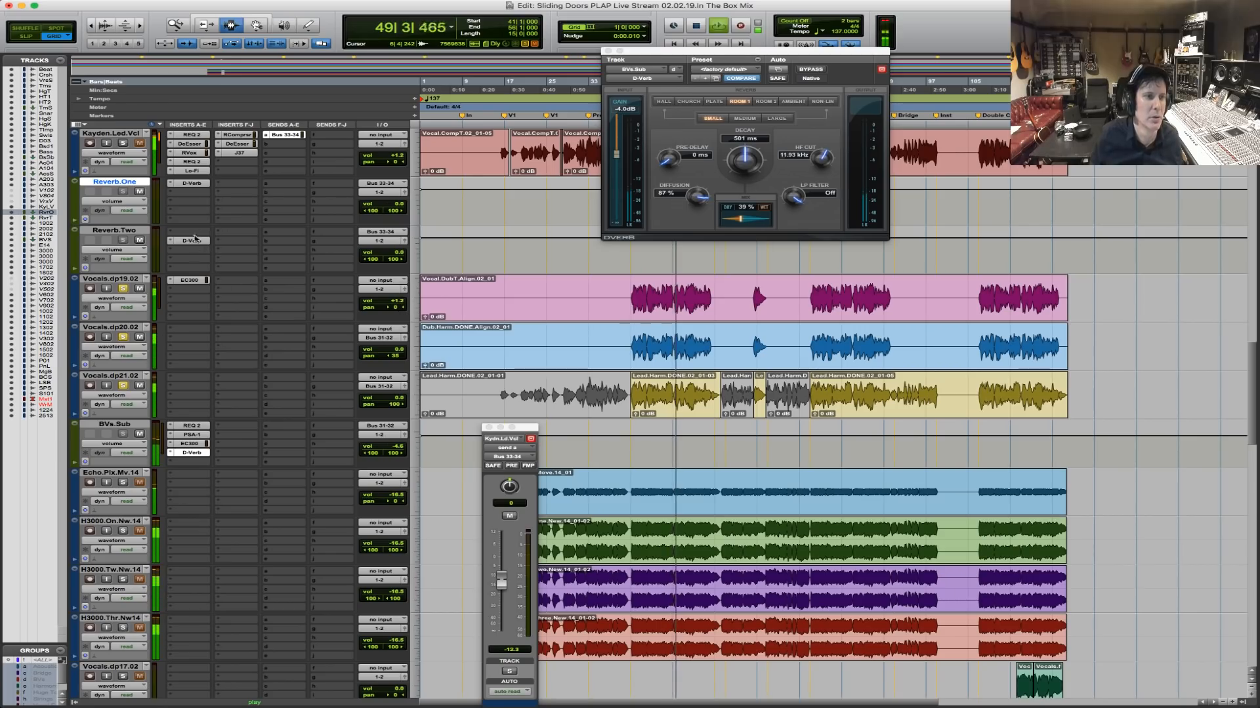
Move the EC300 on Vocals.dp19.02 down one slot and insert a mono REQ 2 equalizer in the first slot.
{"action": "left_click", "coordinate": [171, 286]}
{"action": "mouse_move", "coordinate": [210, 301]}
{"action": "mouse_move", "coordinate": [302, 303]}
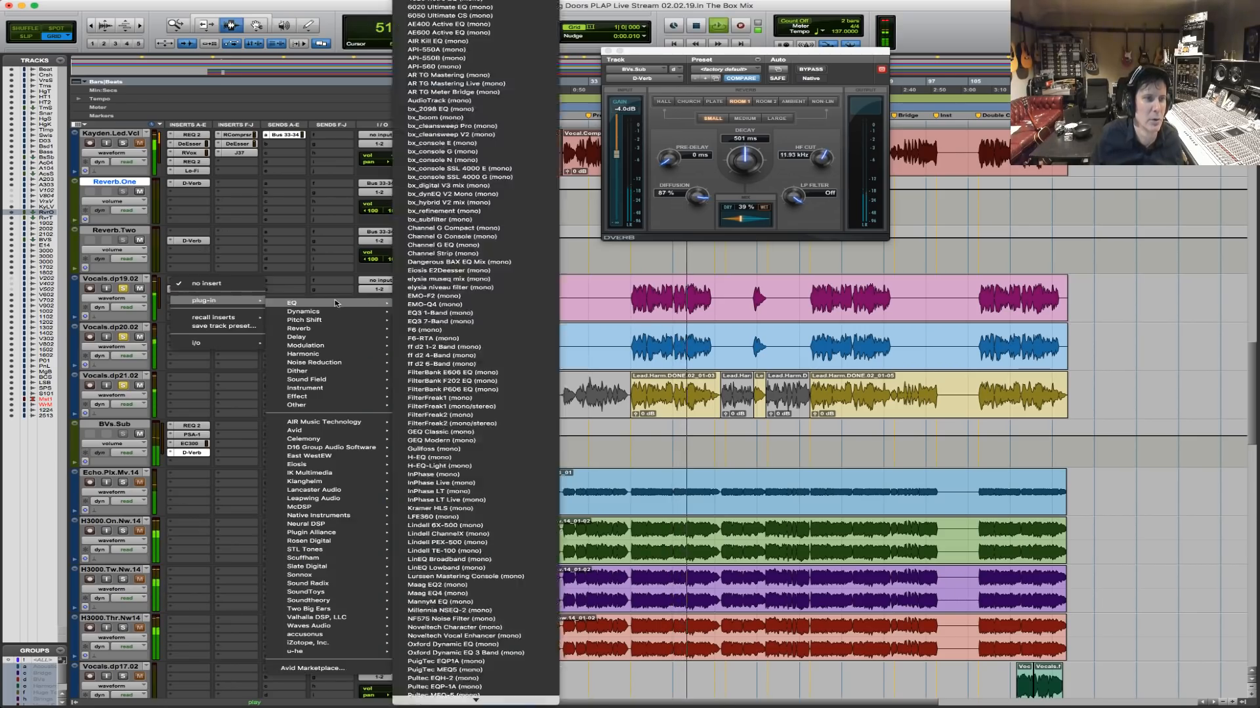
{"action": "mouse_move", "coordinate": [427, 700]}
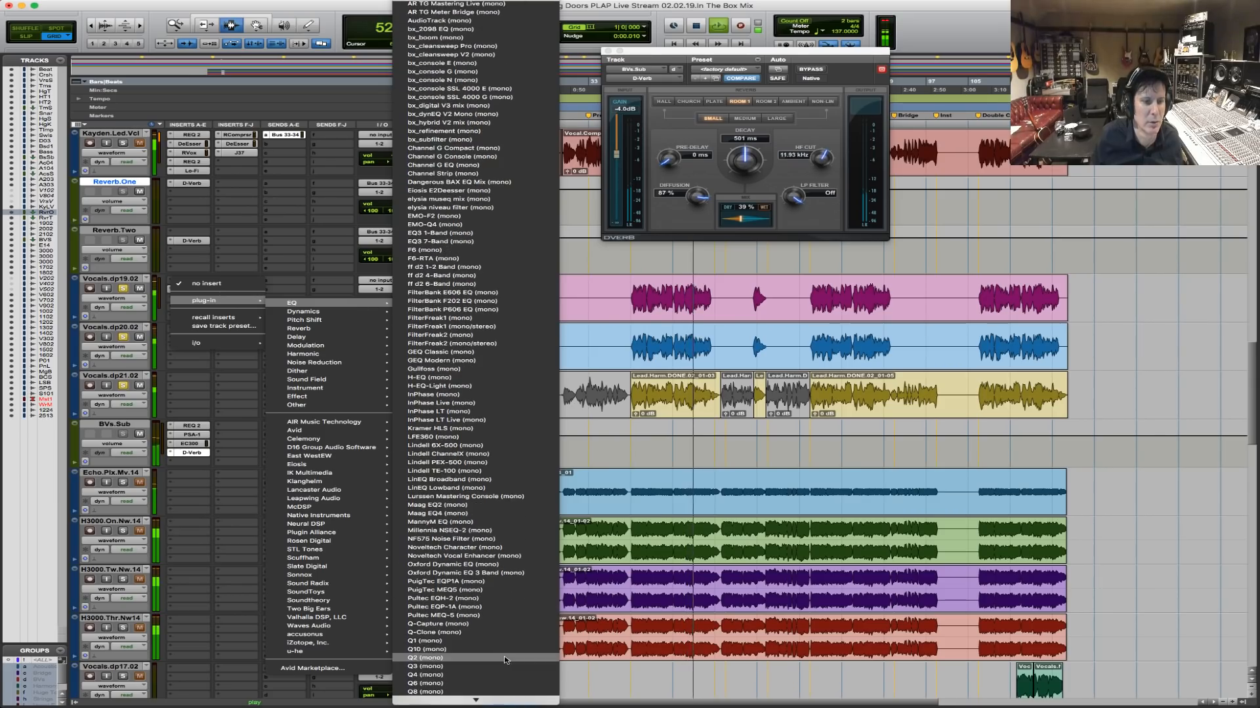
{"action": "mouse_move", "coordinate": [499, 705]}
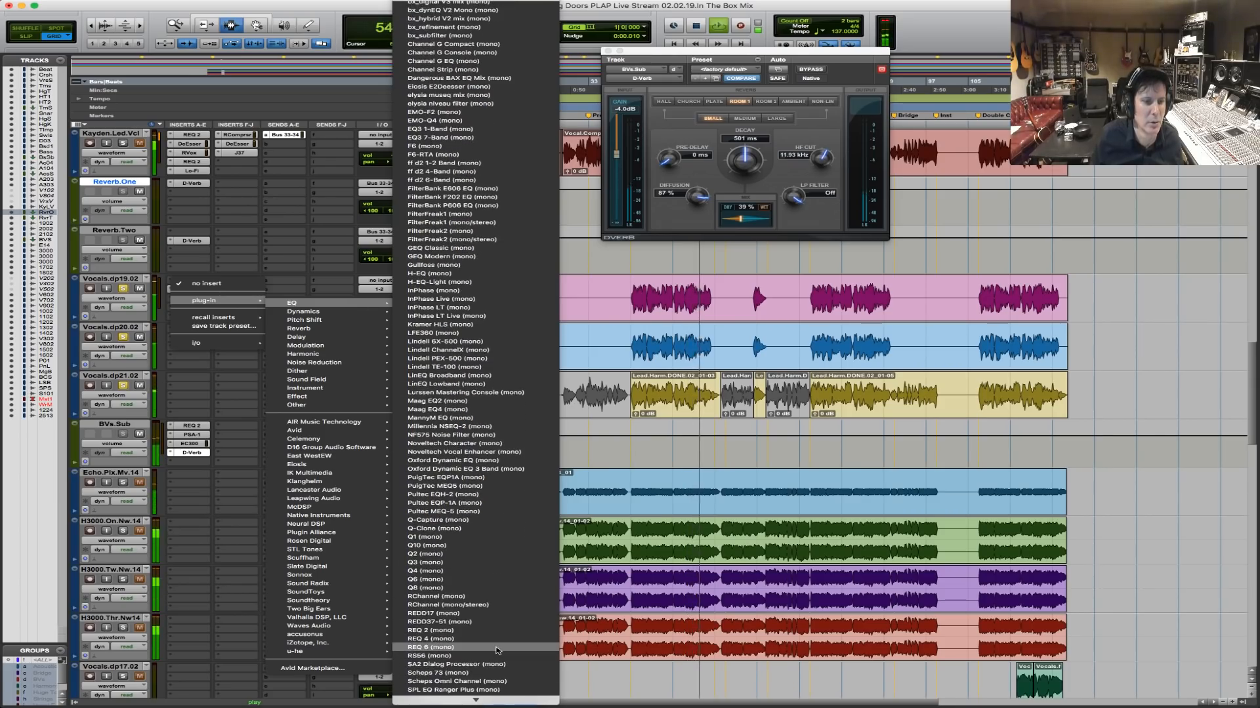
{"action": "left_click", "coordinate": [545, 360]}
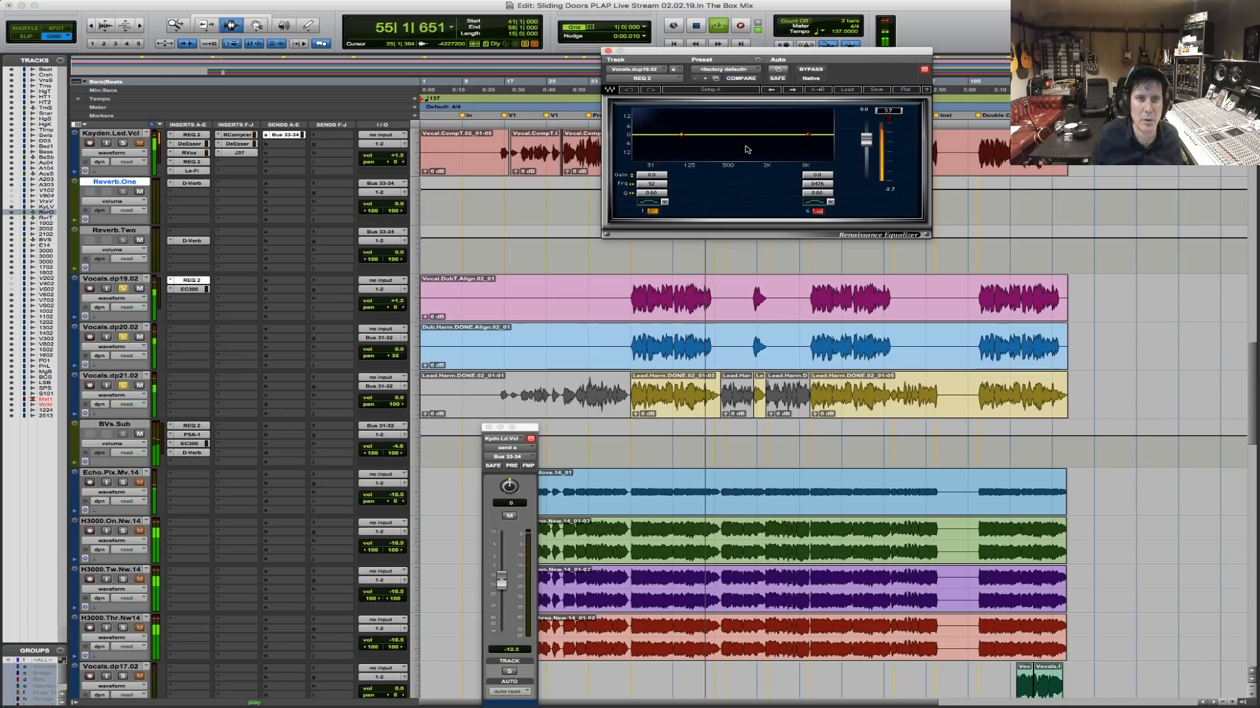
Set the Vocals.dp19.02 REQ 2 low band to high-pass, boost its high band at 5536 Hz, and audition it soloed with the lead vocal.
{"action": "left_click", "coordinate": [650, 203]}
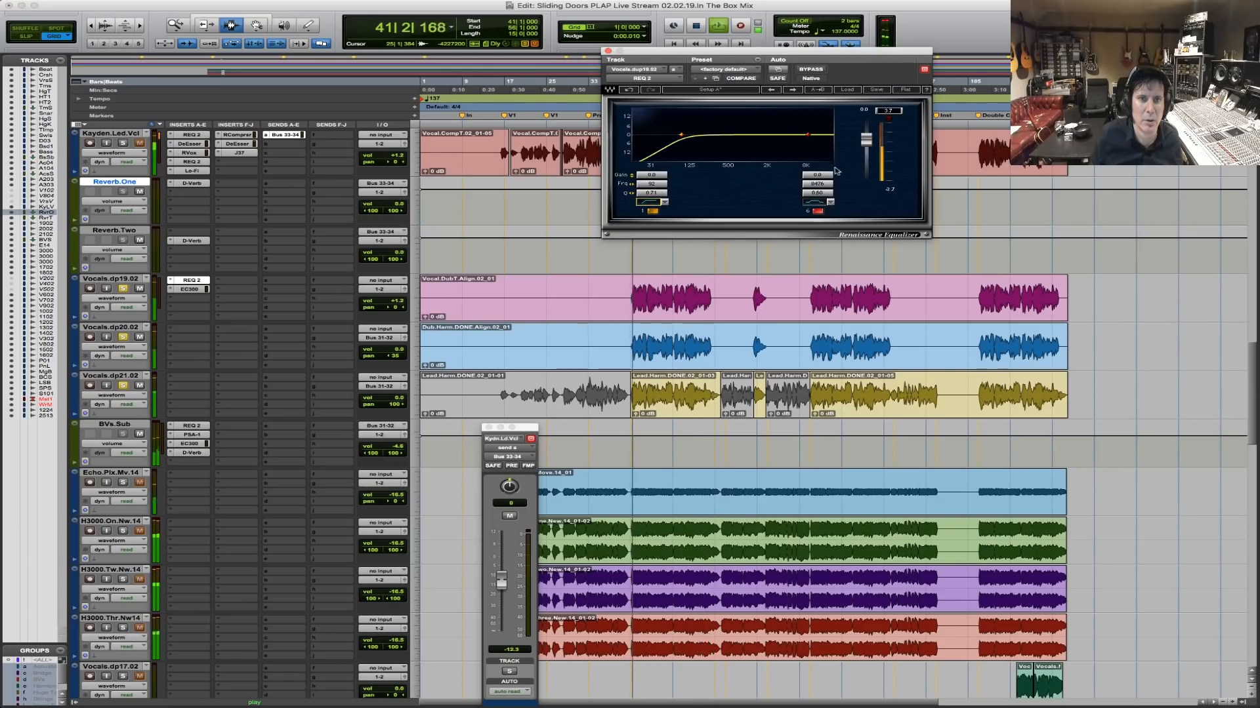
{"action": "mouse_move", "coordinate": [824, 175]}
{"action": "left_mouse_down"}
{"action": "mouse_move", "coordinate": [800, 128]}
{"action": "mouse_move", "coordinate": [822, 181]}
{"action": "left_mouse_up"}
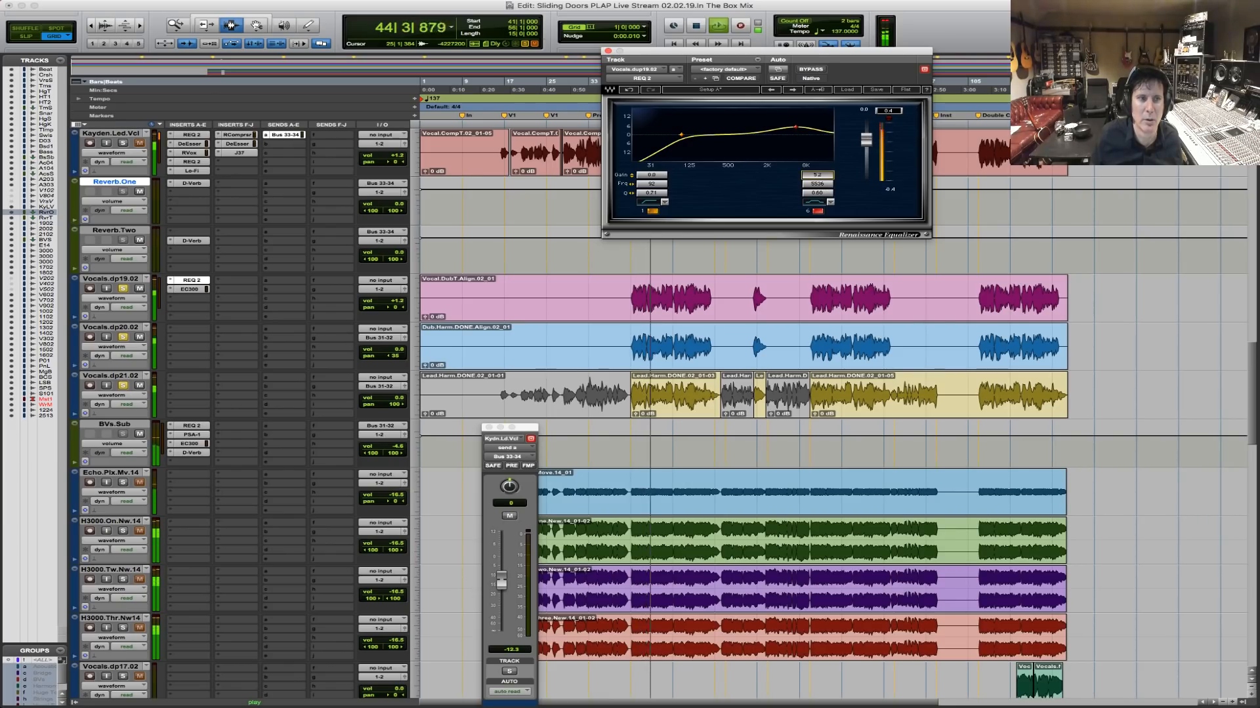
{"action": "left_click", "coordinate": [123, 143]}
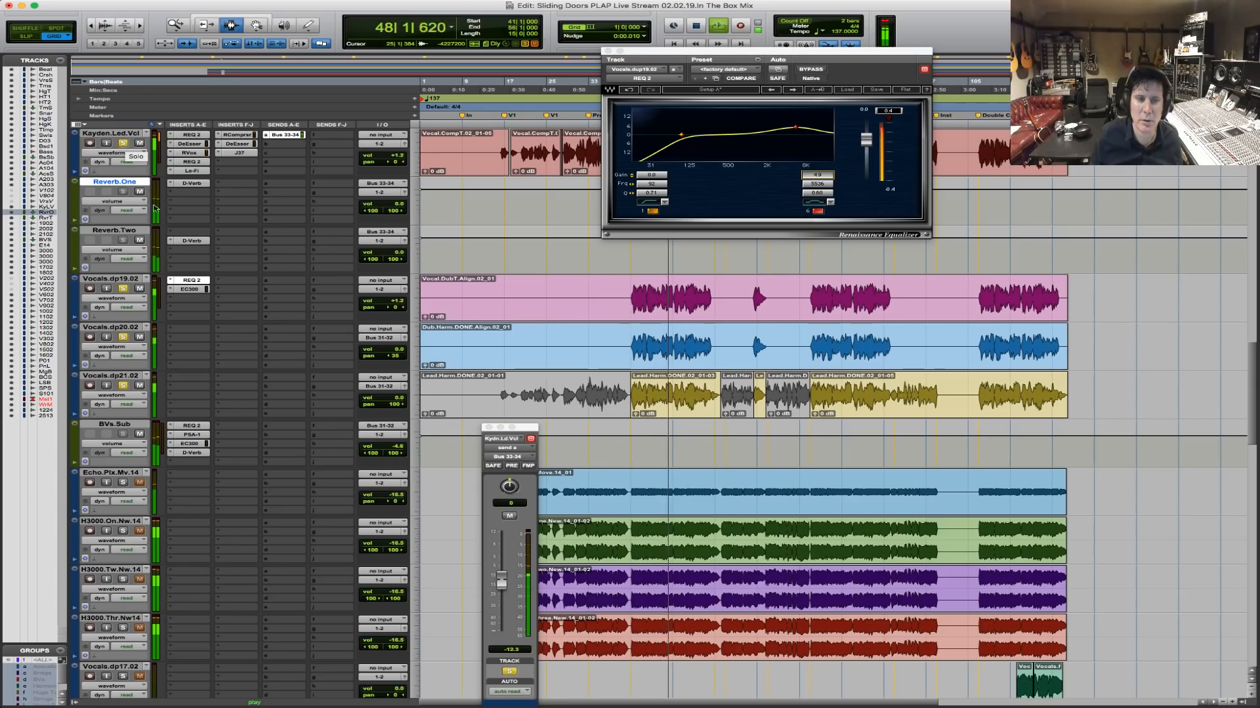
{"action": "left_click", "coordinate": [124, 288], "text": "alt"}
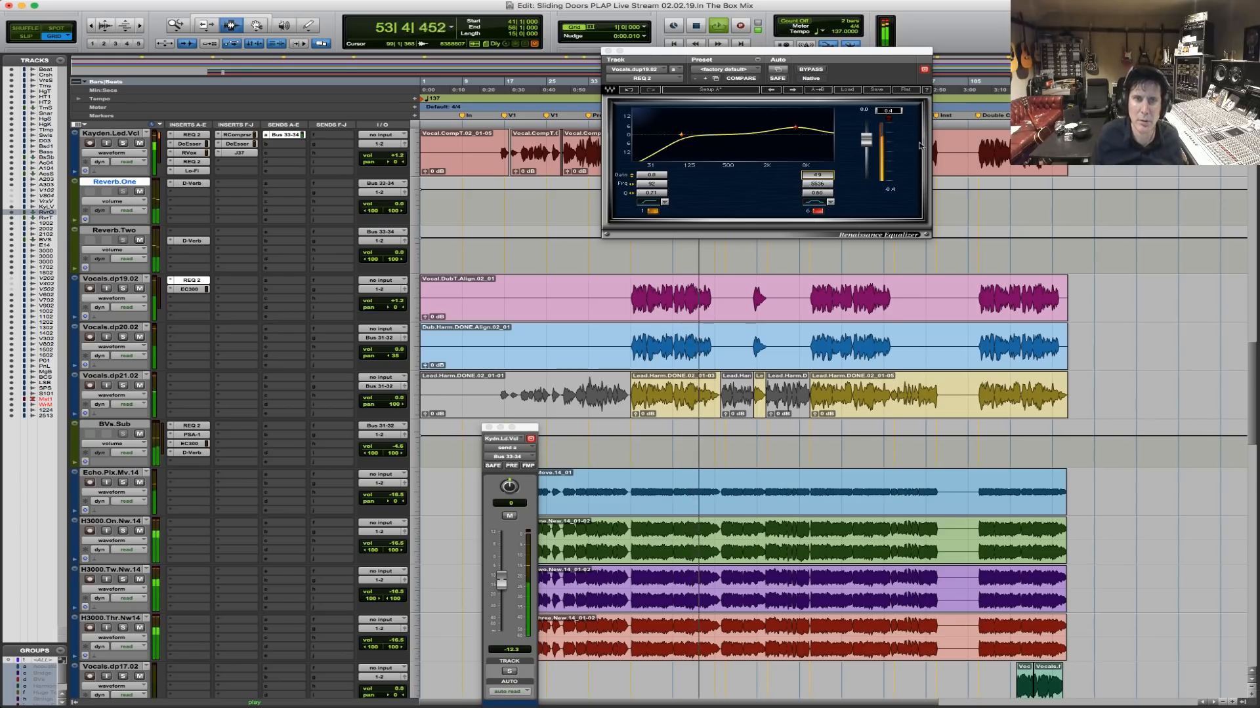
Reduce the REQ 2 high-band gain on Vocals.dp19.02 to 2.4 dB while listening in the full mix.
{"action": "left_click_drag", "start_coordinate": [818, 177], "coordinate": [818, 189]}
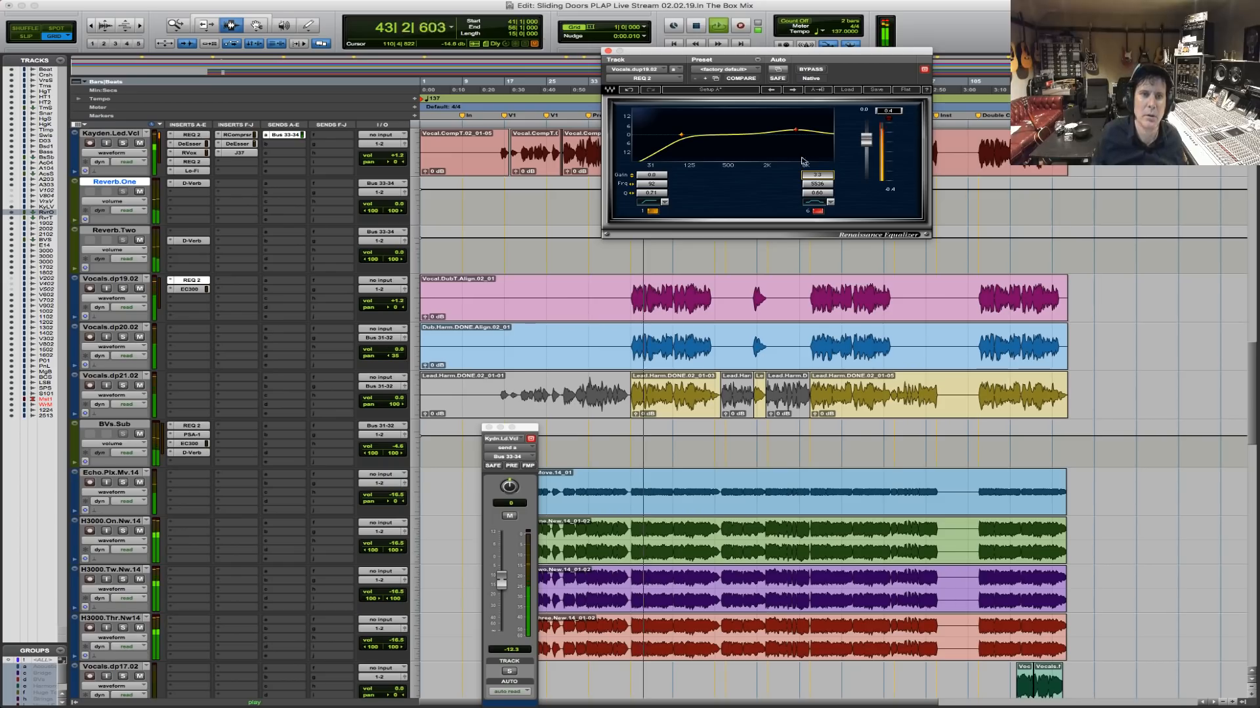
{"action": "left_click_drag", "start_coordinate": [814, 177], "coordinate": [814, 180]}
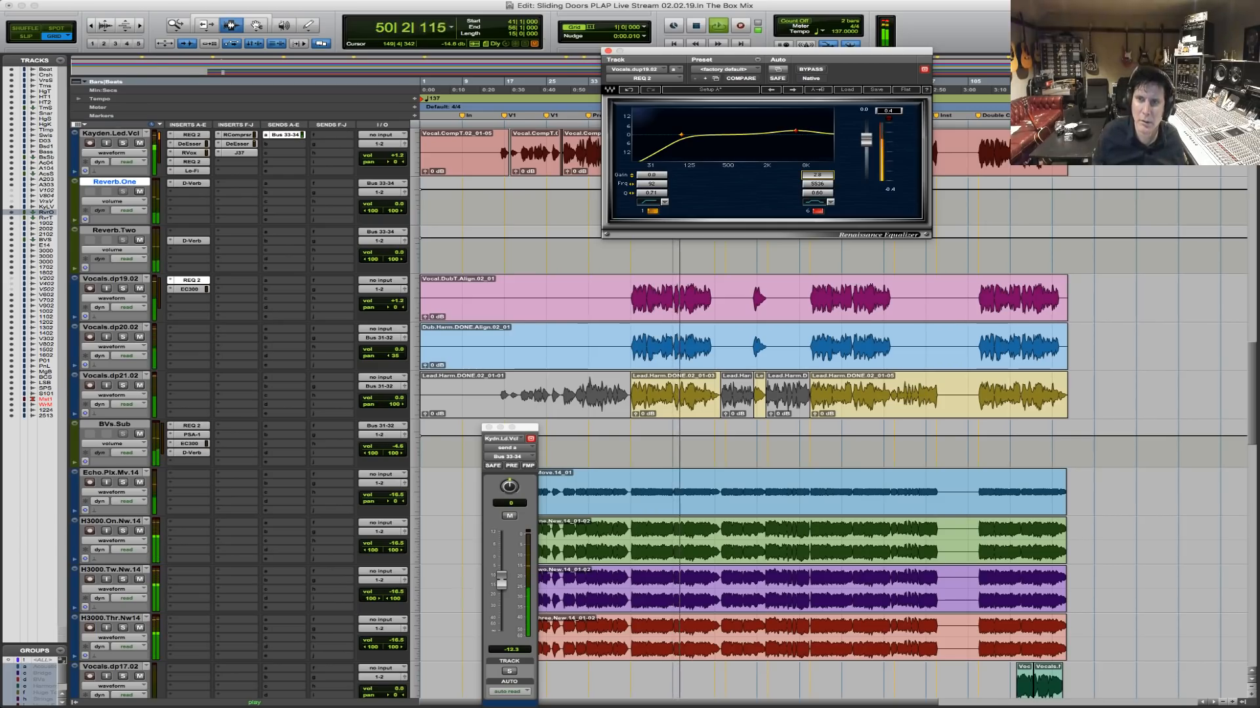
{"action": "key", "text": "space"}
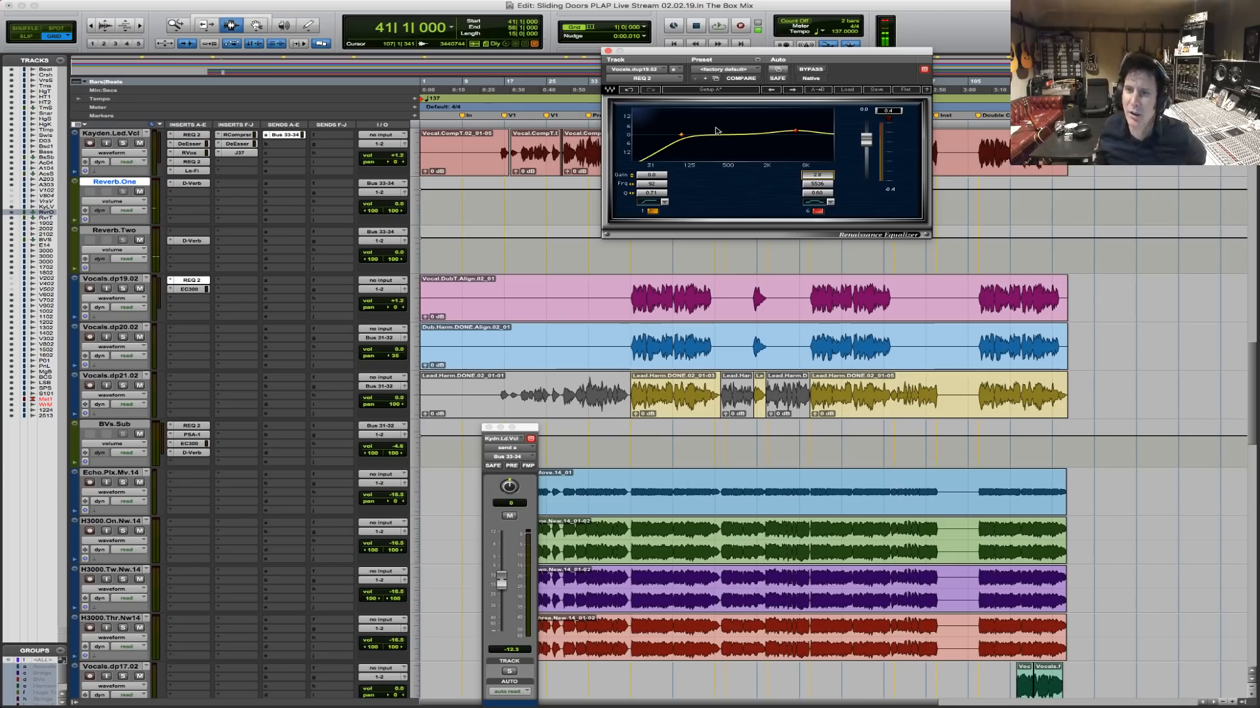
{"action": "key", "text": "space"}
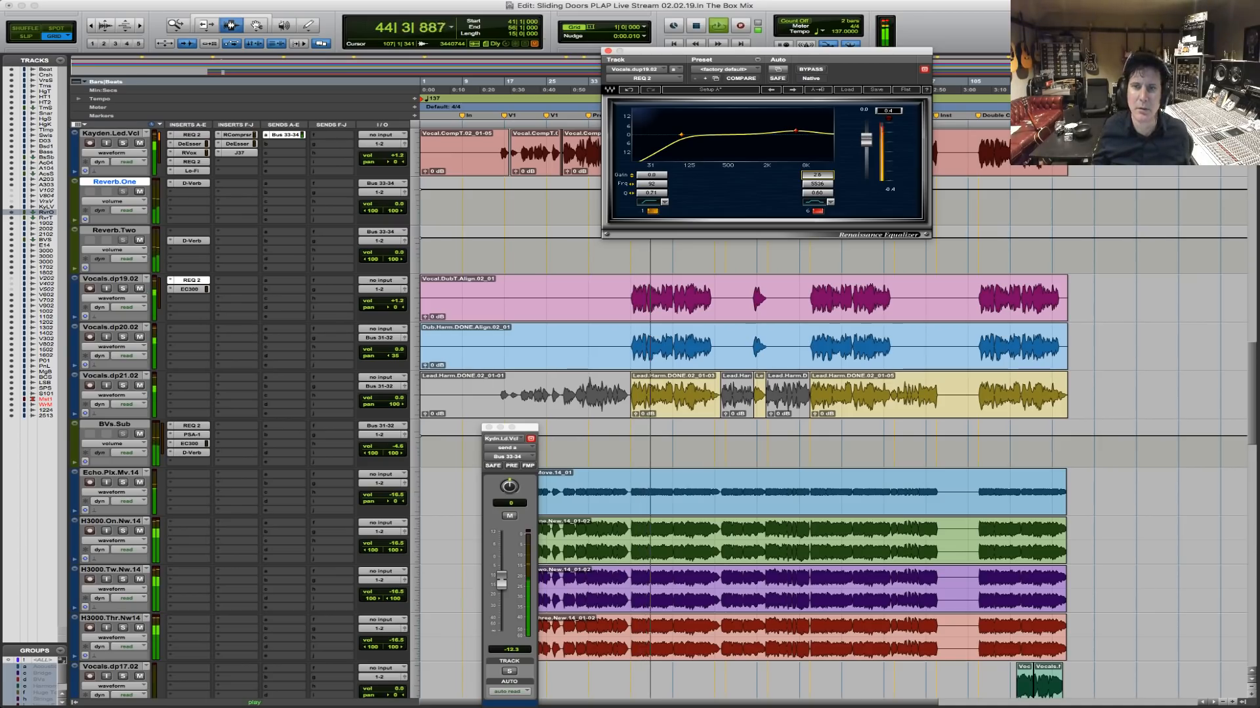
{"action": "left_click_drag", "start_coordinate": [817, 175], "coordinate": [817, 177]}
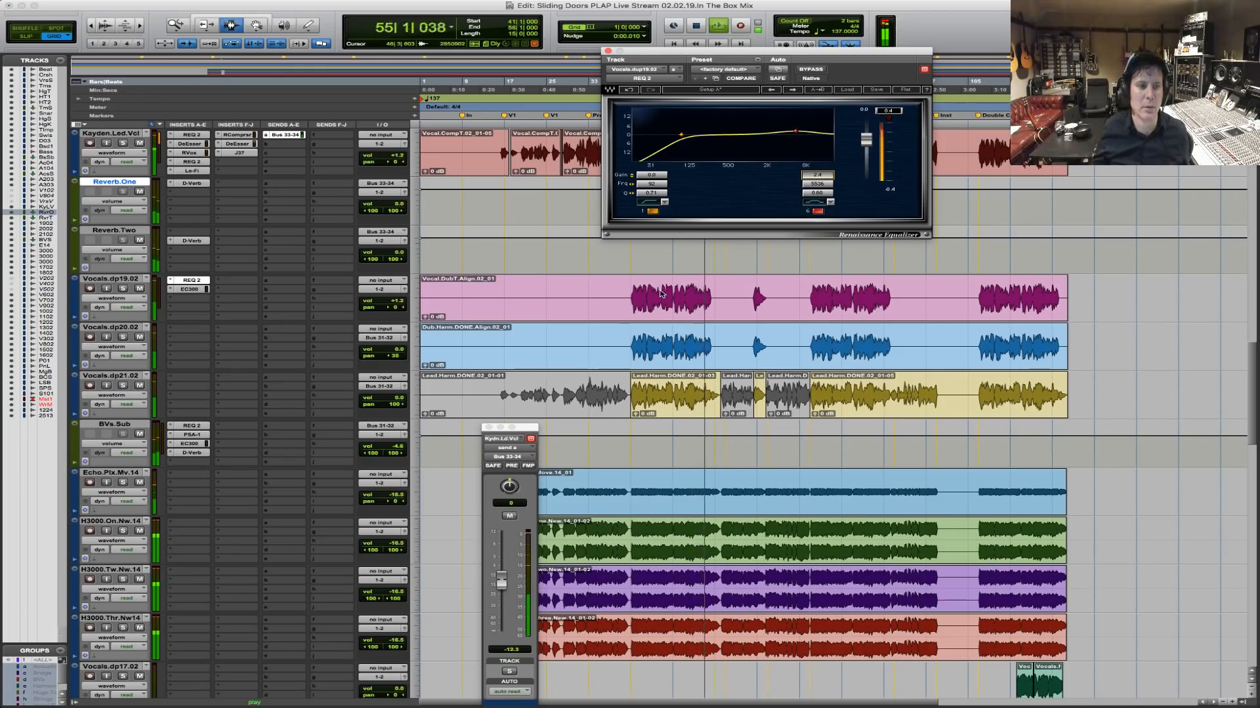
Zoom in on the first chorus, replay it from bar 41 to judge the backing vocals, and close the equalizer.
{"action": "key", "text": "F5"}
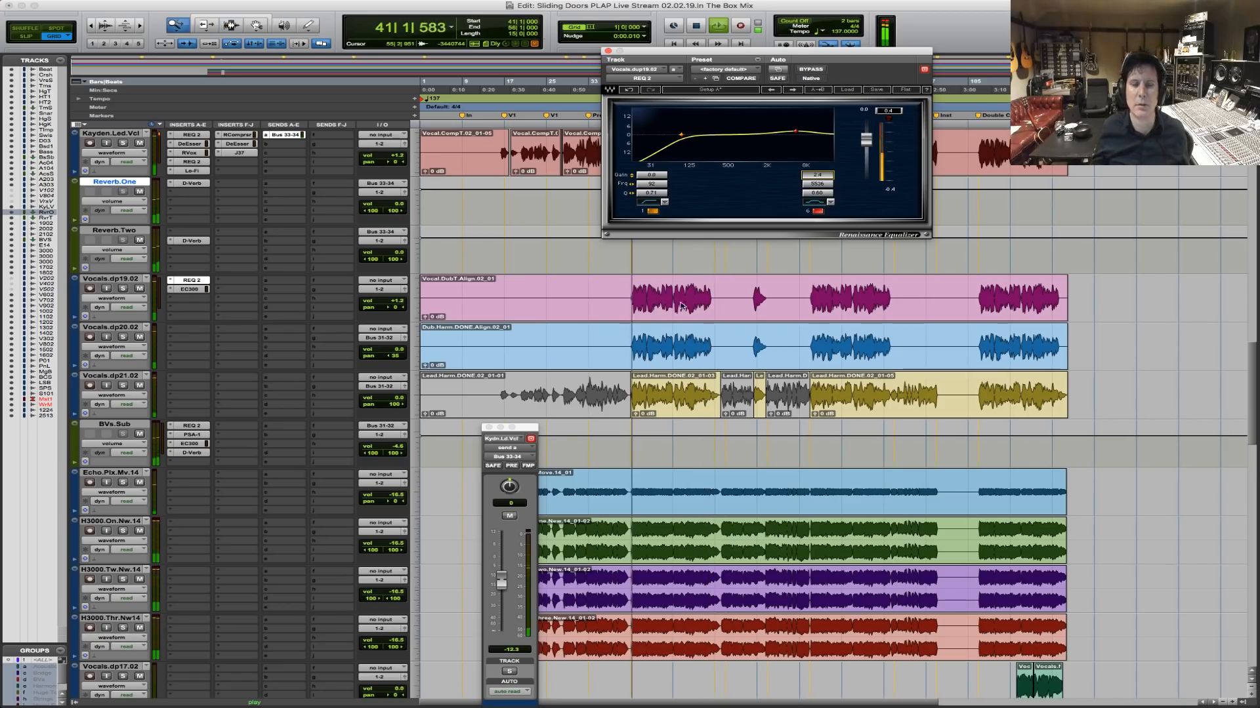
{"action": "left_click", "coordinate": [623, 301]}
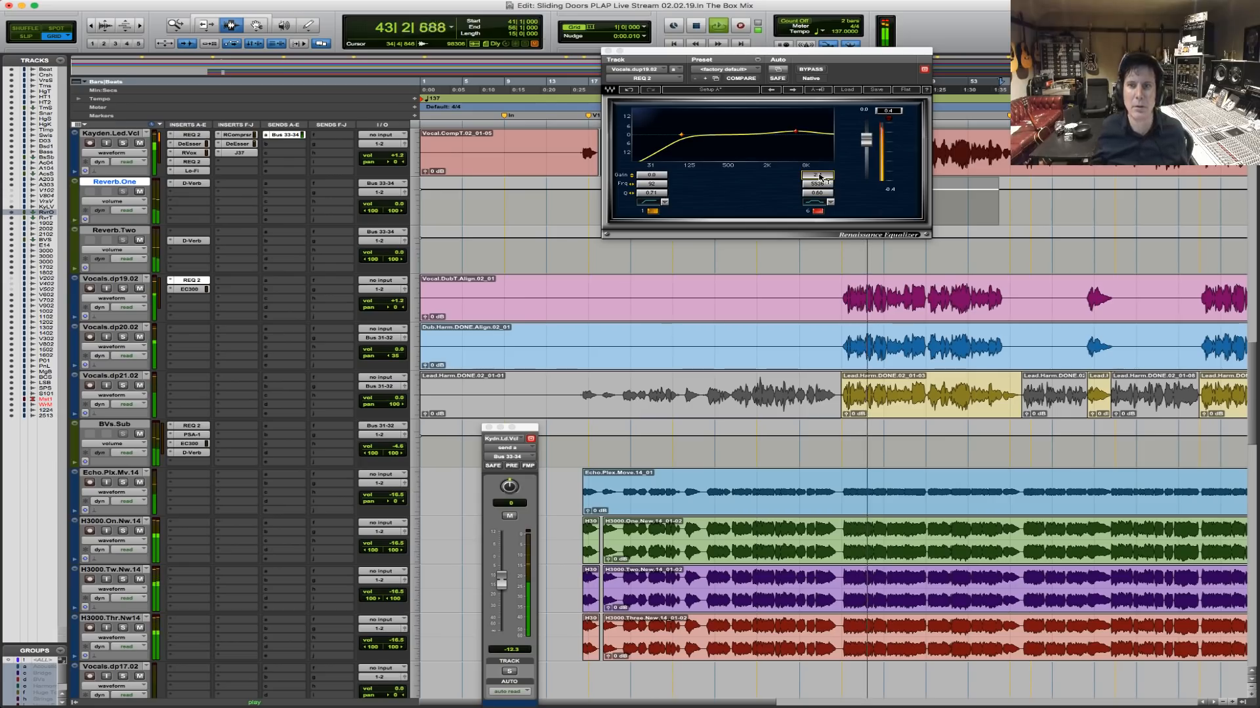
{"action": "key", "text": "space"}
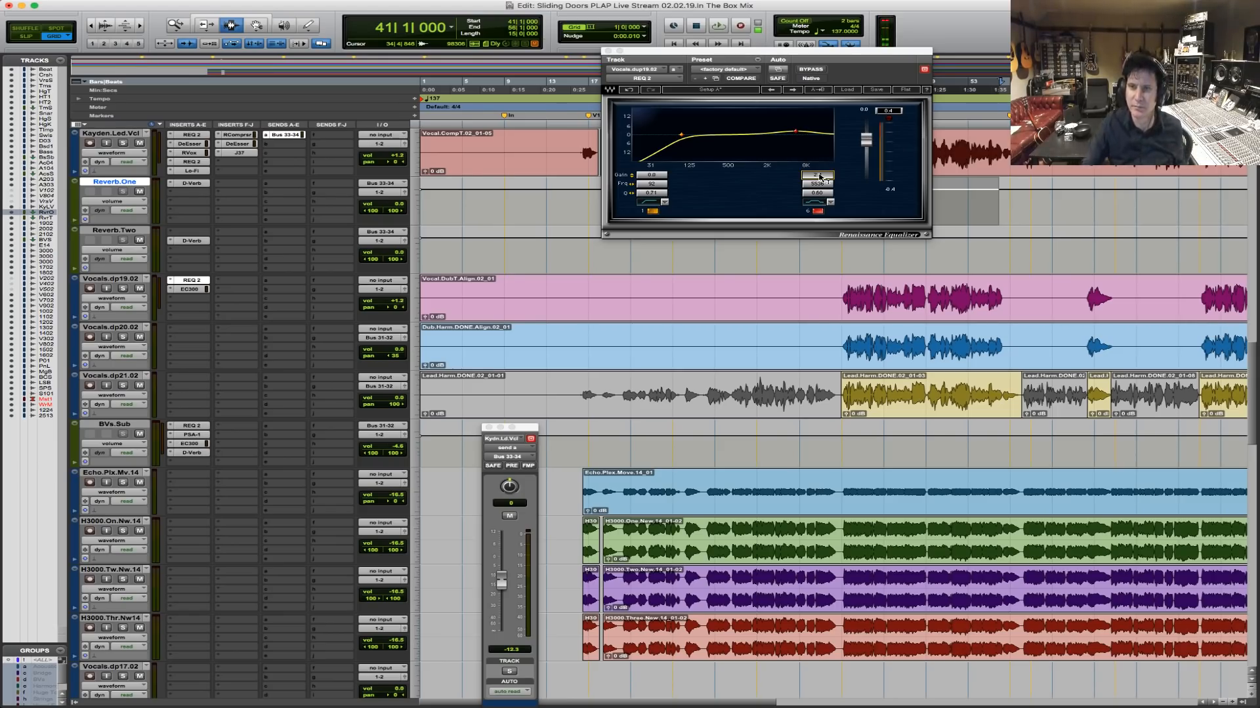
{"action": "key", "text": "space"}
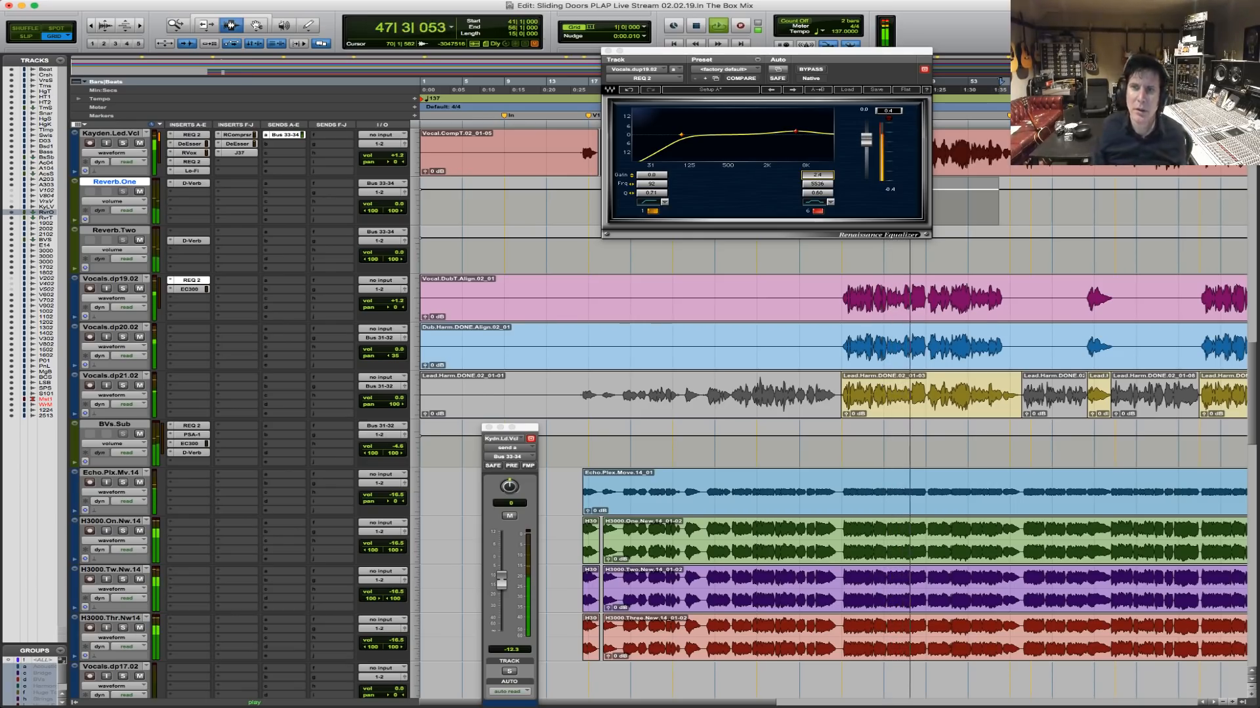
{"action": "key", "text": "space"}
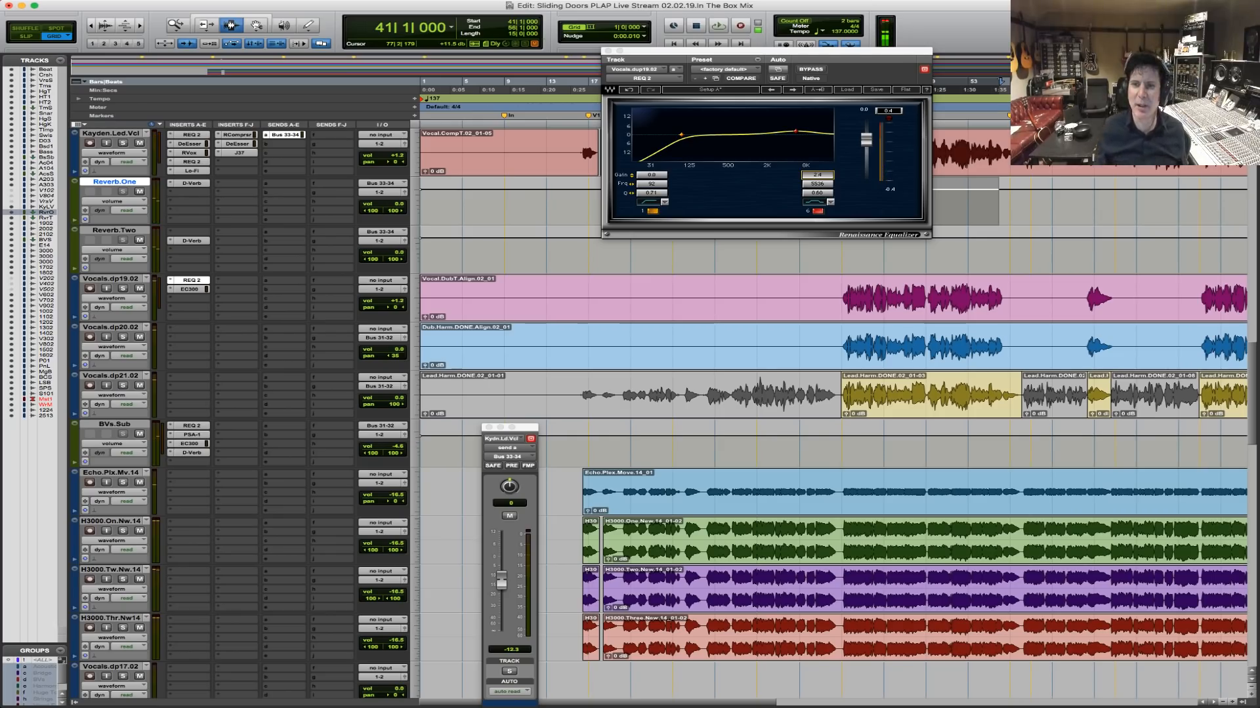
{"action": "key", "text": "space"}
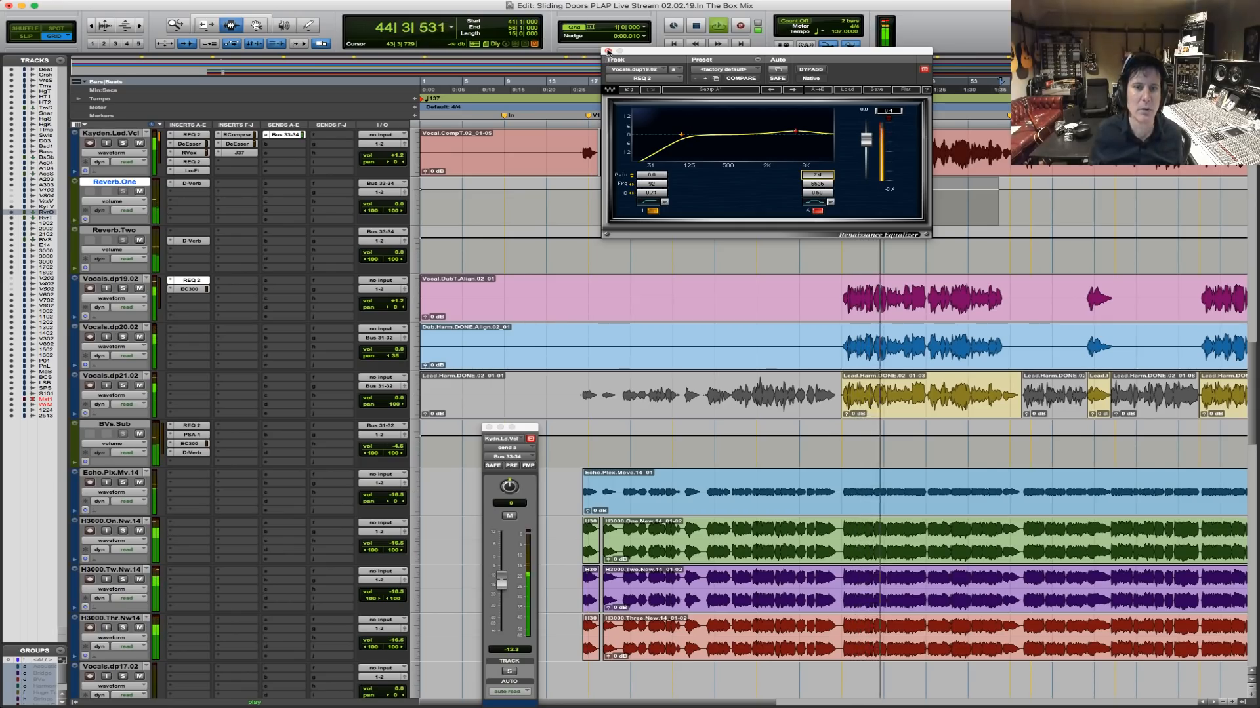
{"action": "left_click", "coordinate": [608, 52]}
{"action": "key", "text": "space"}
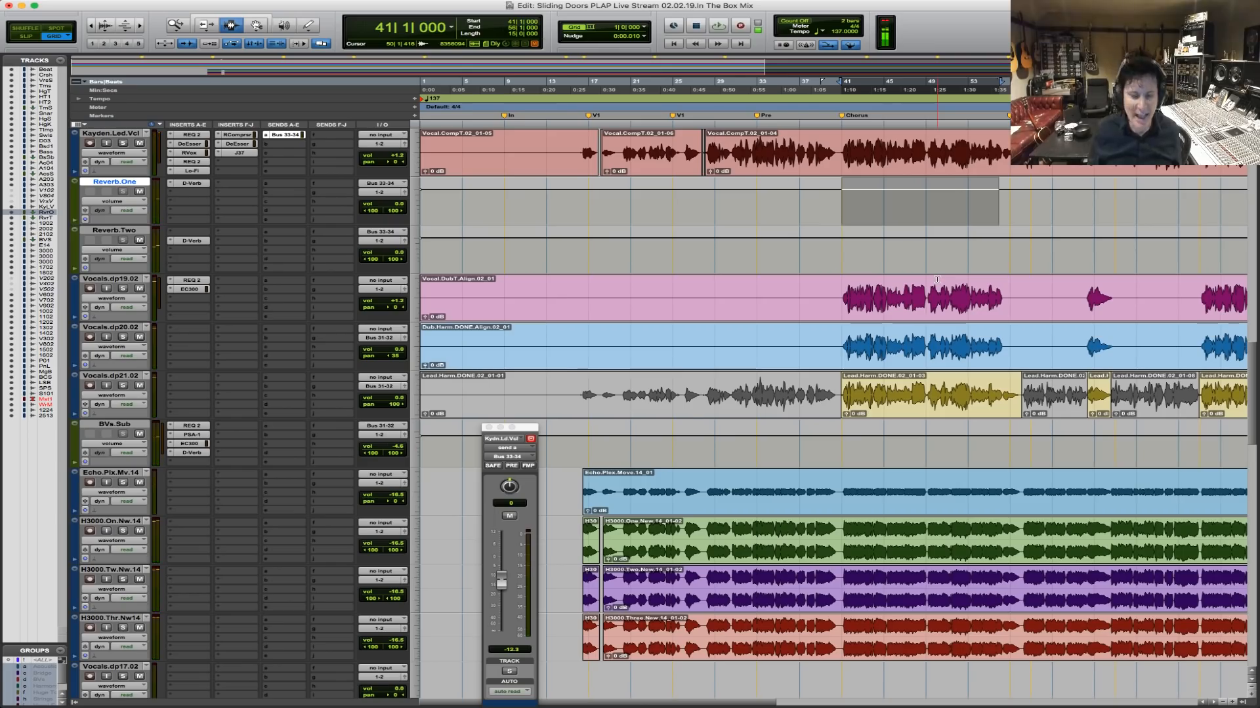
Play the song from bar 9 on the lead vocal track, ahead of the first verse.
{"action": "key", "text": "r"}
{"action": "key", "text": "r"}
{"action": "key", "text": "t"}
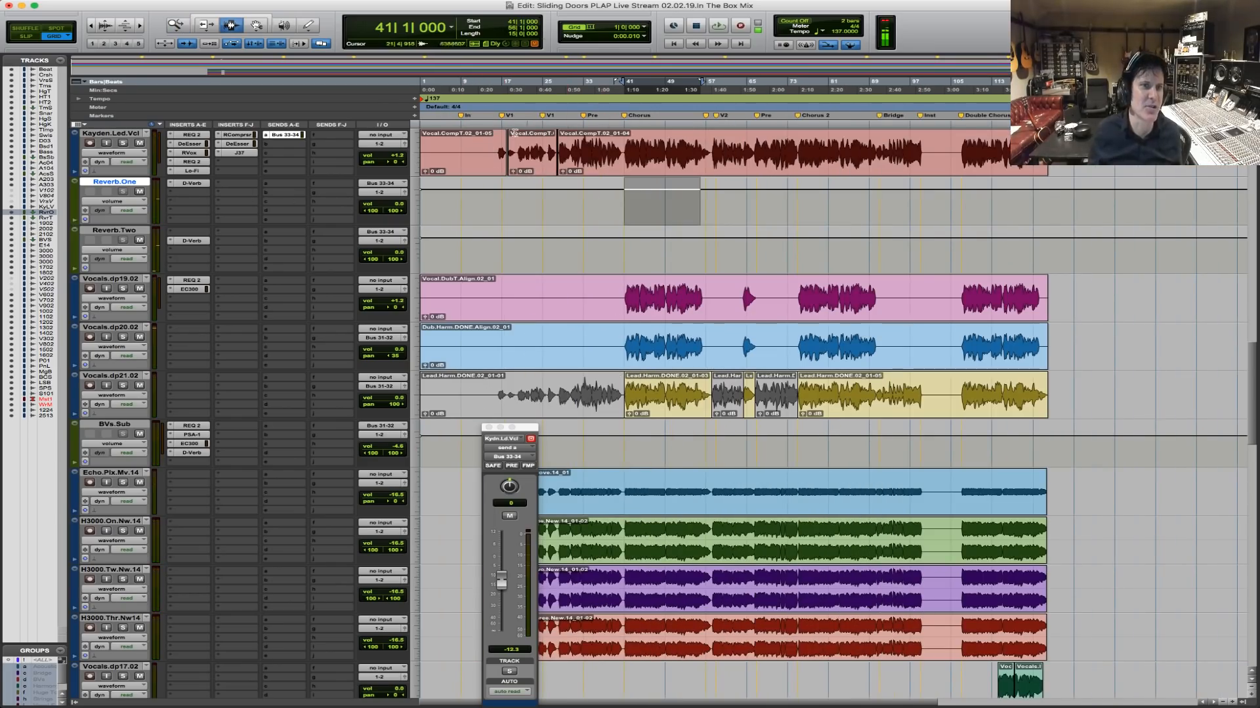
{"action": "left_click", "coordinate": [461, 143]}
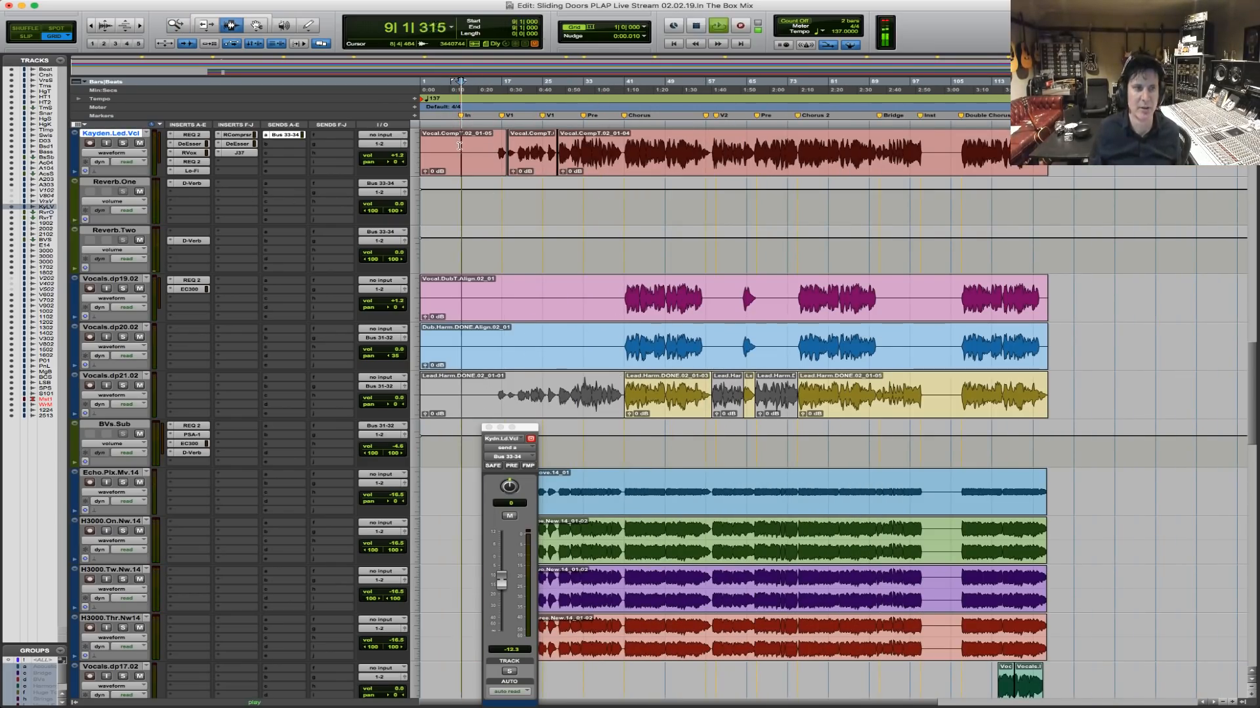
Close the lead vocal's send window and play the song from bar 9 while reviewing the piano and string tracks.
{"action": "key", "text": "space"}
{"action": "scroll", "coordinate": [212, 333], "scroll_direction": "down", "scroll_amount": 15}
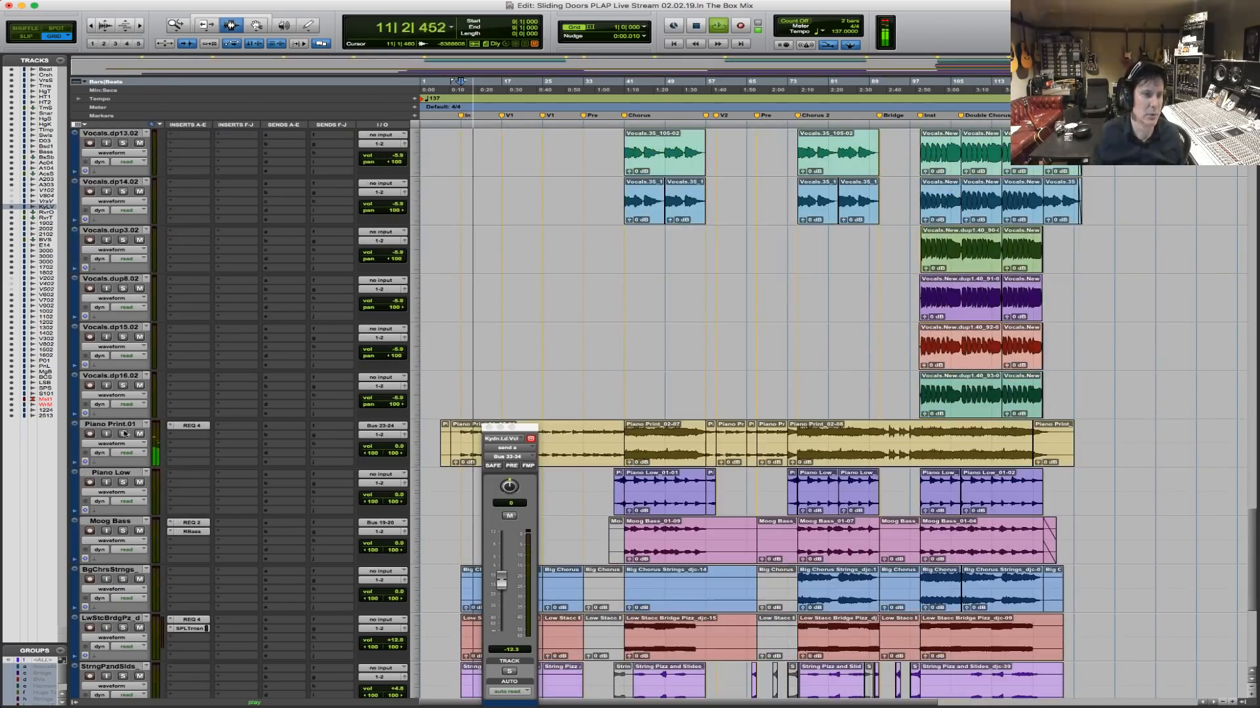
{"action": "left_click", "coordinate": [489, 427]}
{"action": "scroll", "coordinate": [512, 485], "scroll_direction": "down", "scroll_amount": 10}
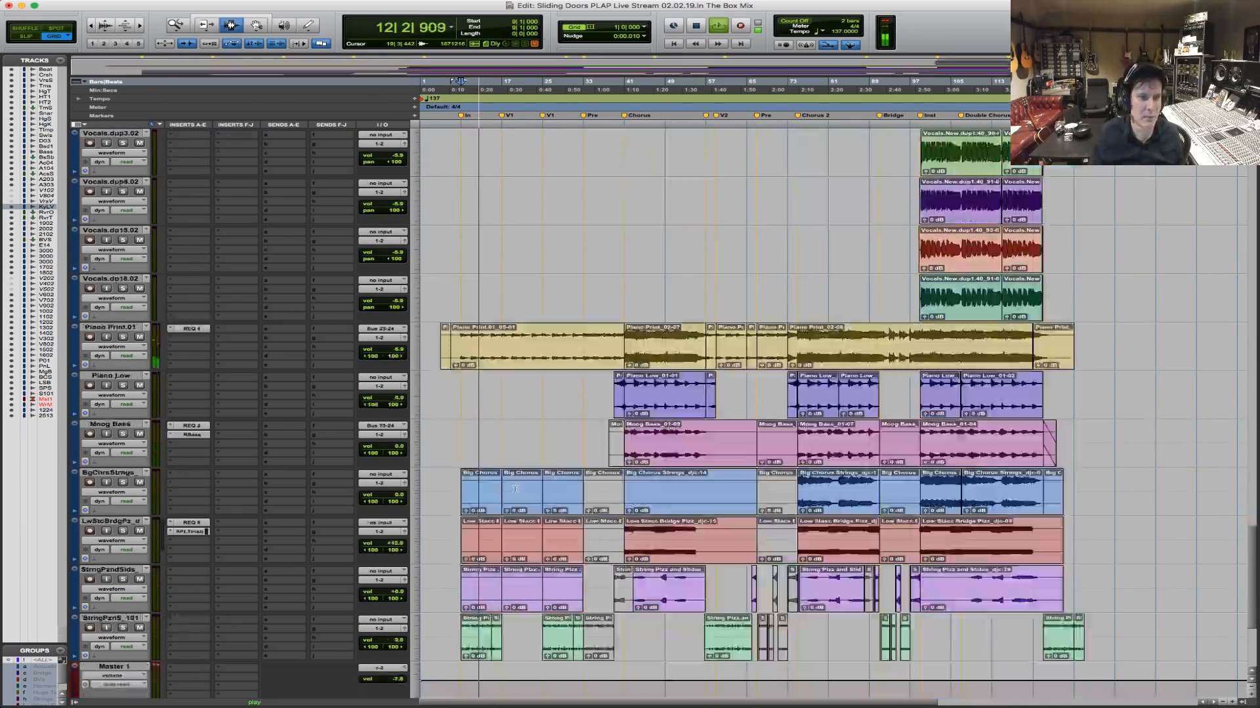
{"action": "key", "text": "space"}
{"action": "scroll", "coordinate": [515, 489], "scroll_direction": "up", "scroll_amount": 5}
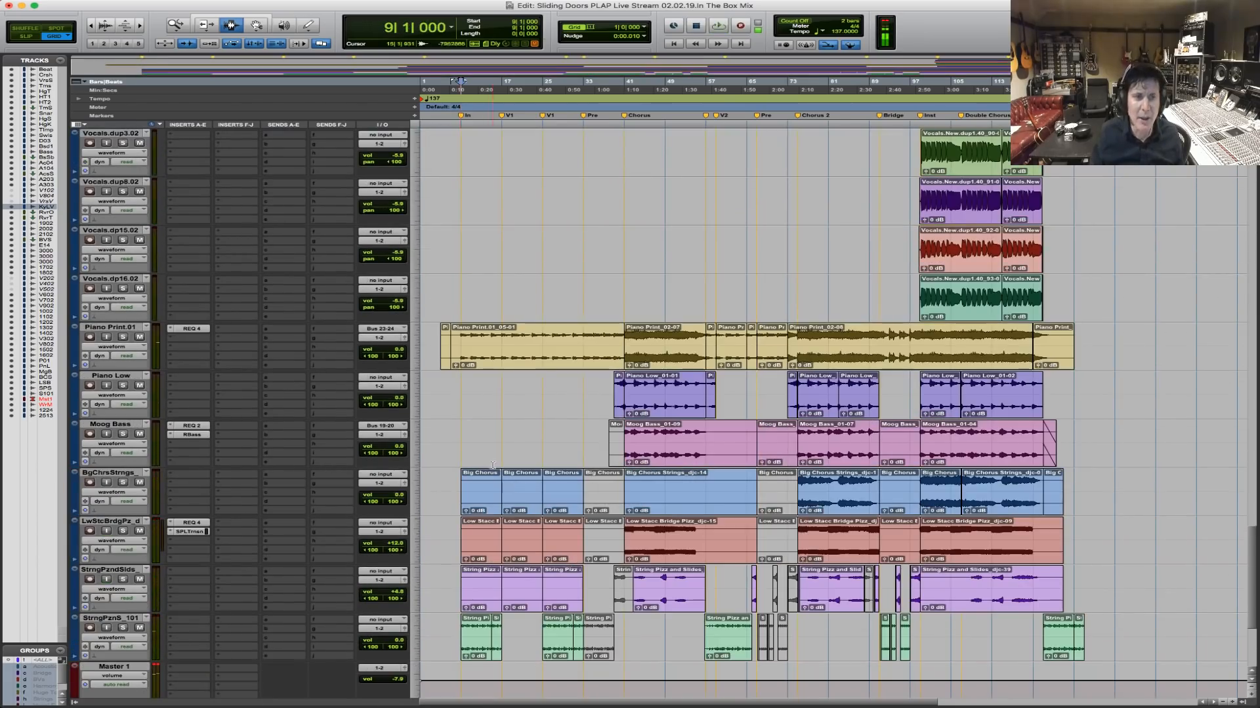
Select the Piano Print.01 track and audition the intro from bar 9.
{"action": "left_click", "coordinate": [125, 337]}
{"action": "key", "text": "space"}
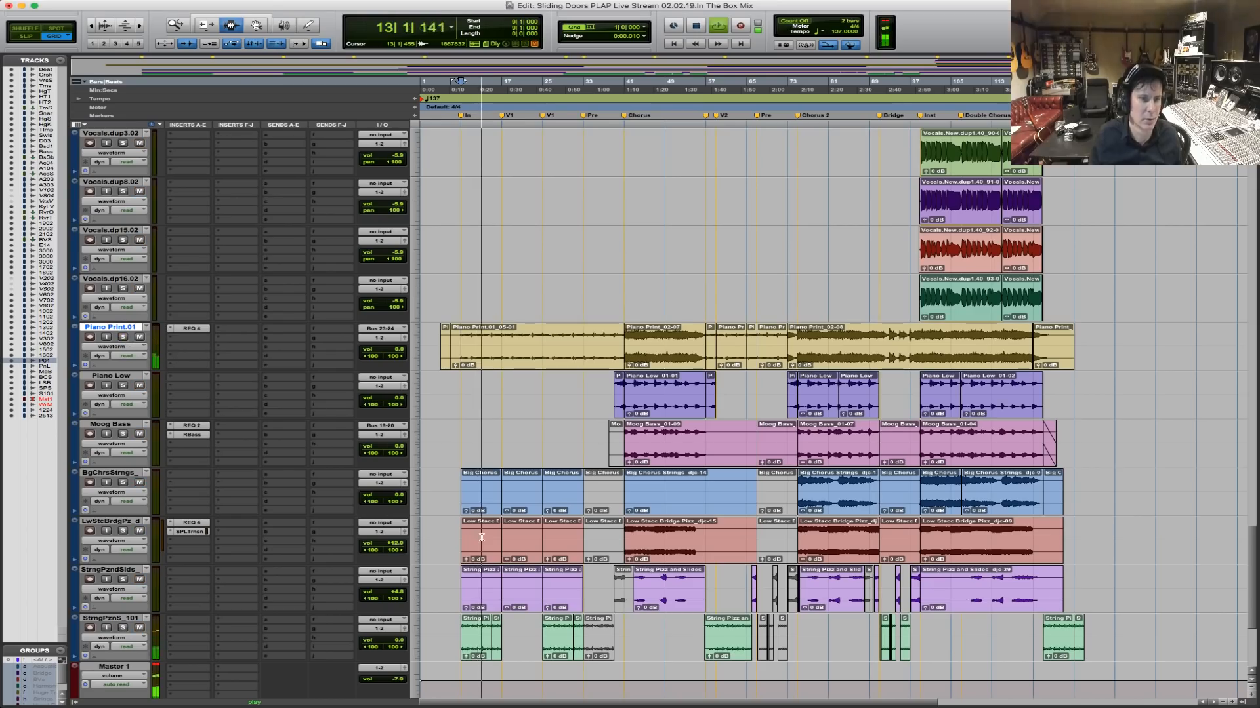
{"action": "scroll", "coordinate": [481, 537], "scroll_direction": "down", "scroll_amount": 3}
{"action": "key", "text": "space"}
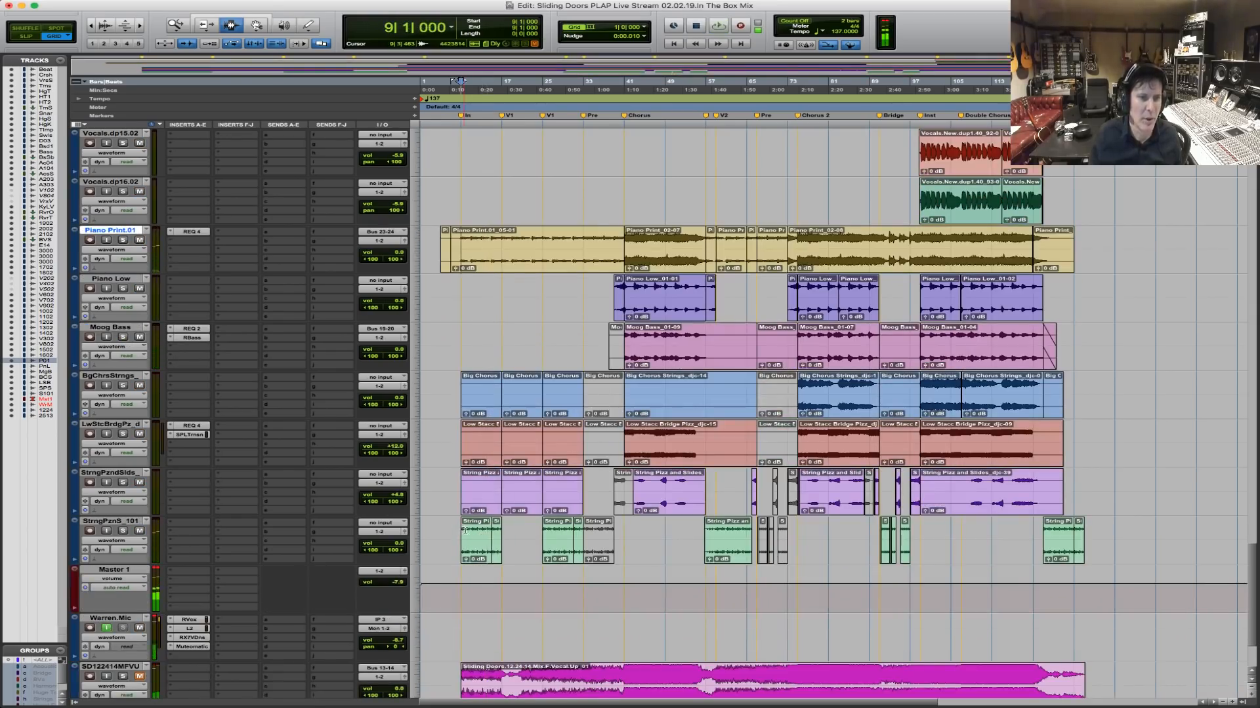
Solo the StrngPznS_101 pizzicato track and insert a stereo Maag EQ2 in its first insert slot during playback.
{"action": "triple_click", "coordinate": [465, 530]}
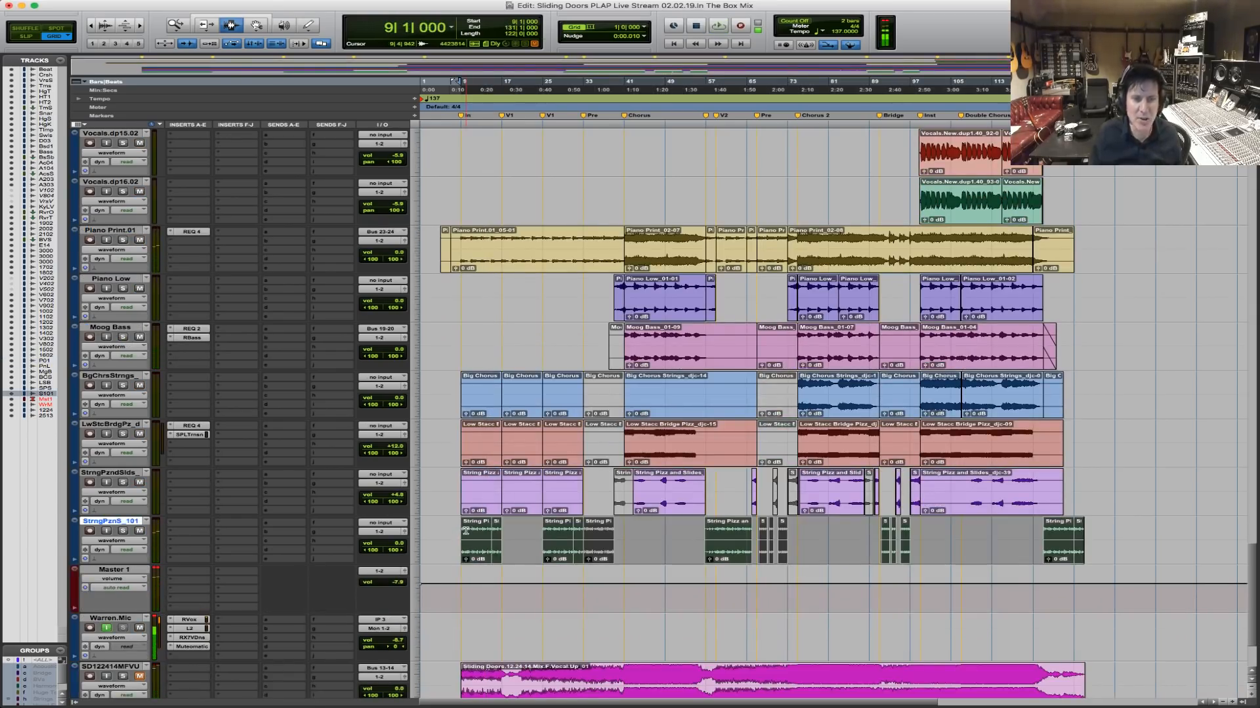
{"action": "left_click", "coordinate": [122, 531]}
{"action": "key", "text": "space"}
{"action": "left_click", "coordinate": [193, 527]}
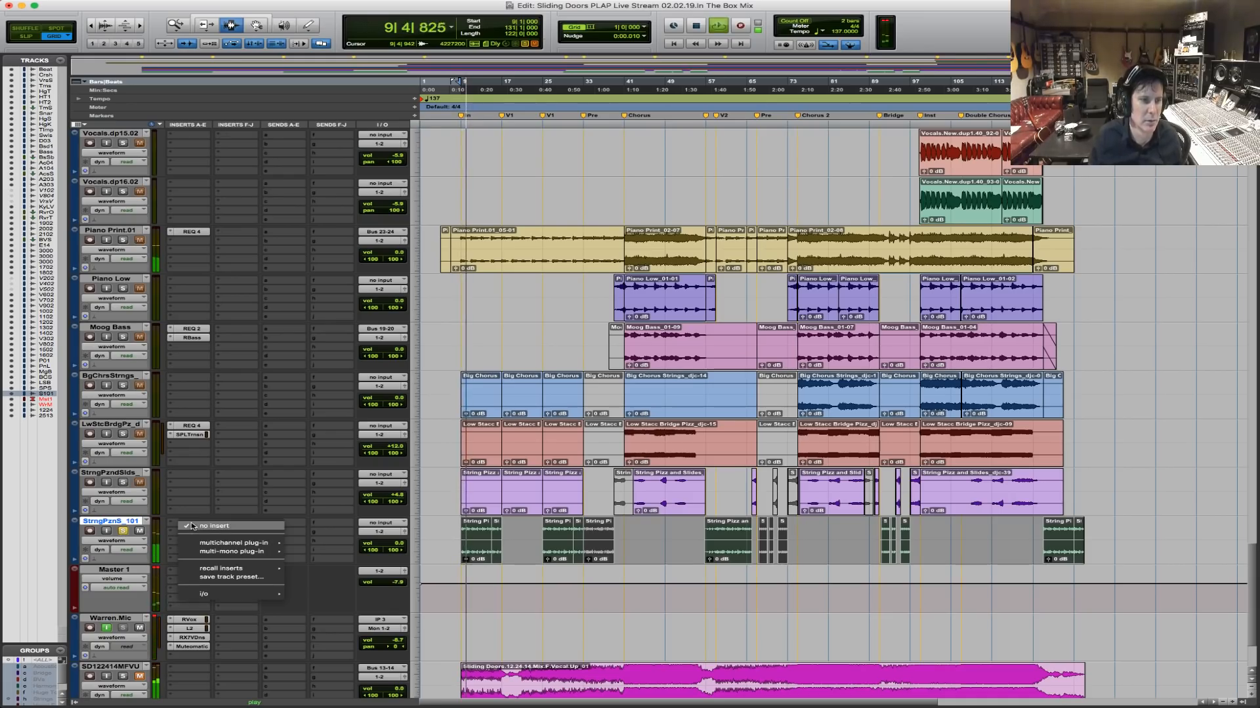
{"action": "mouse_move", "coordinate": [249, 543]}
{"action": "mouse_move", "coordinate": [364, 291]}
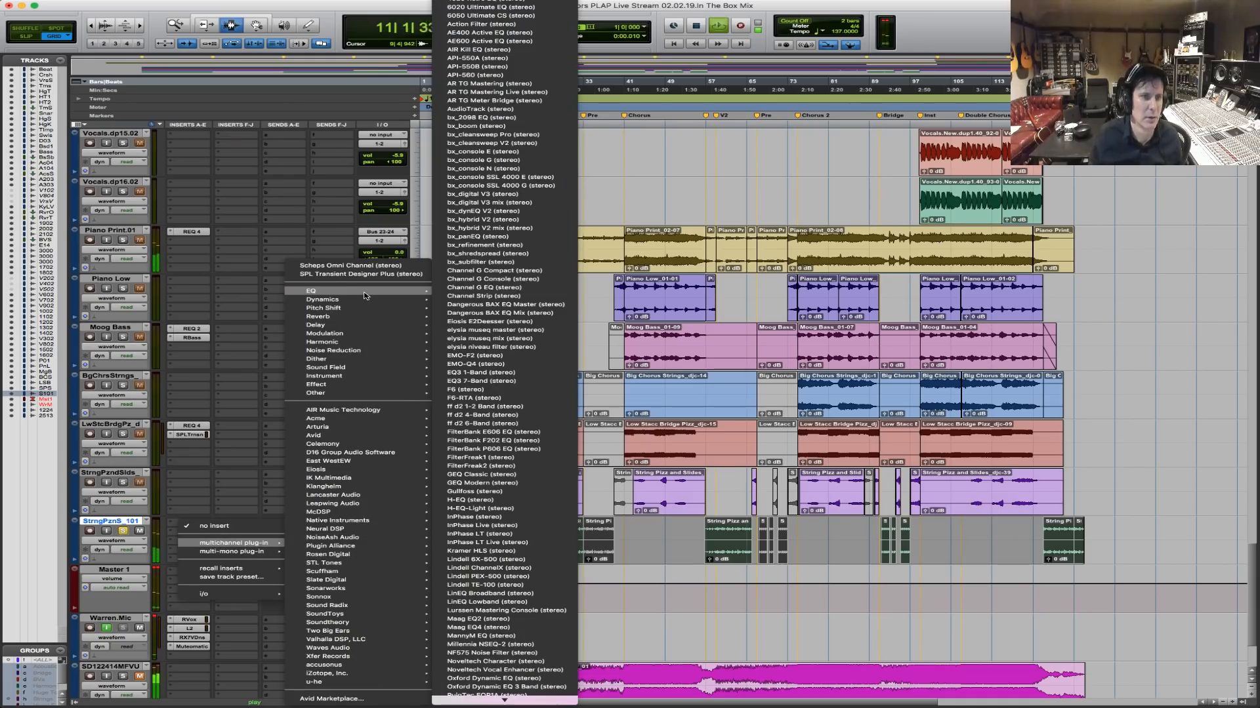
{"action": "mouse_move", "coordinate": [552, 705]}
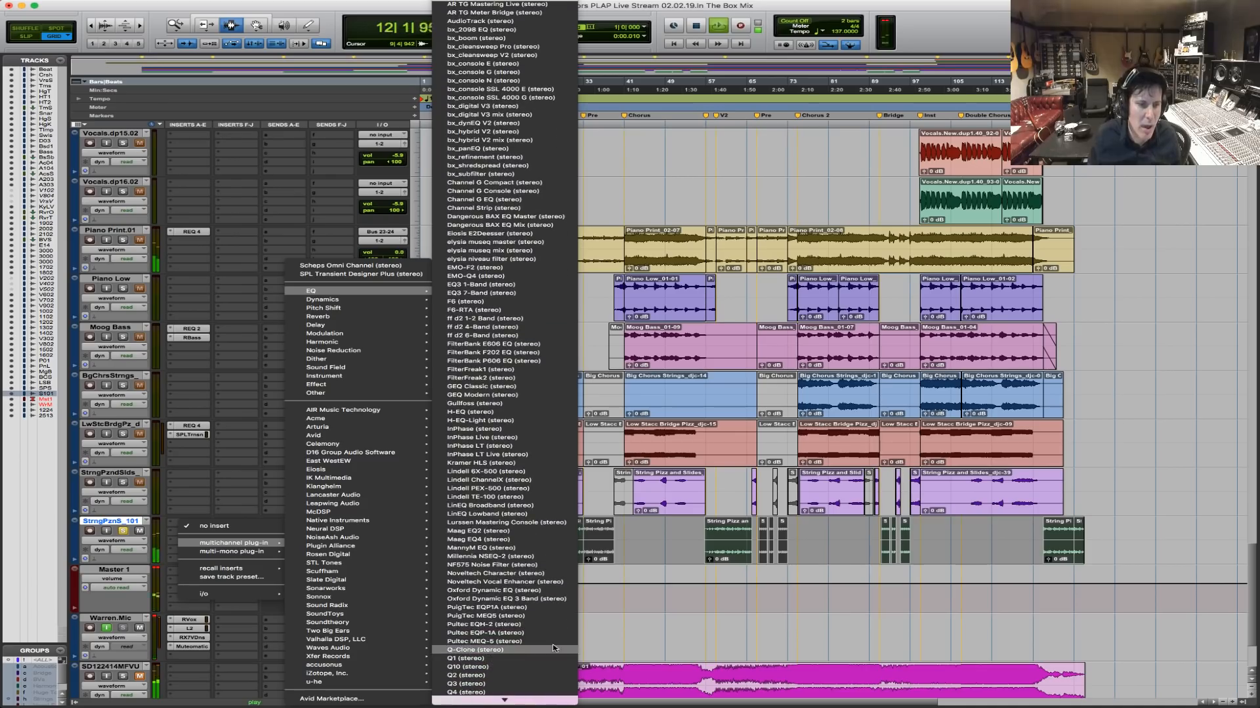
{"action": "left_click", "coordinate": [488, 530]}
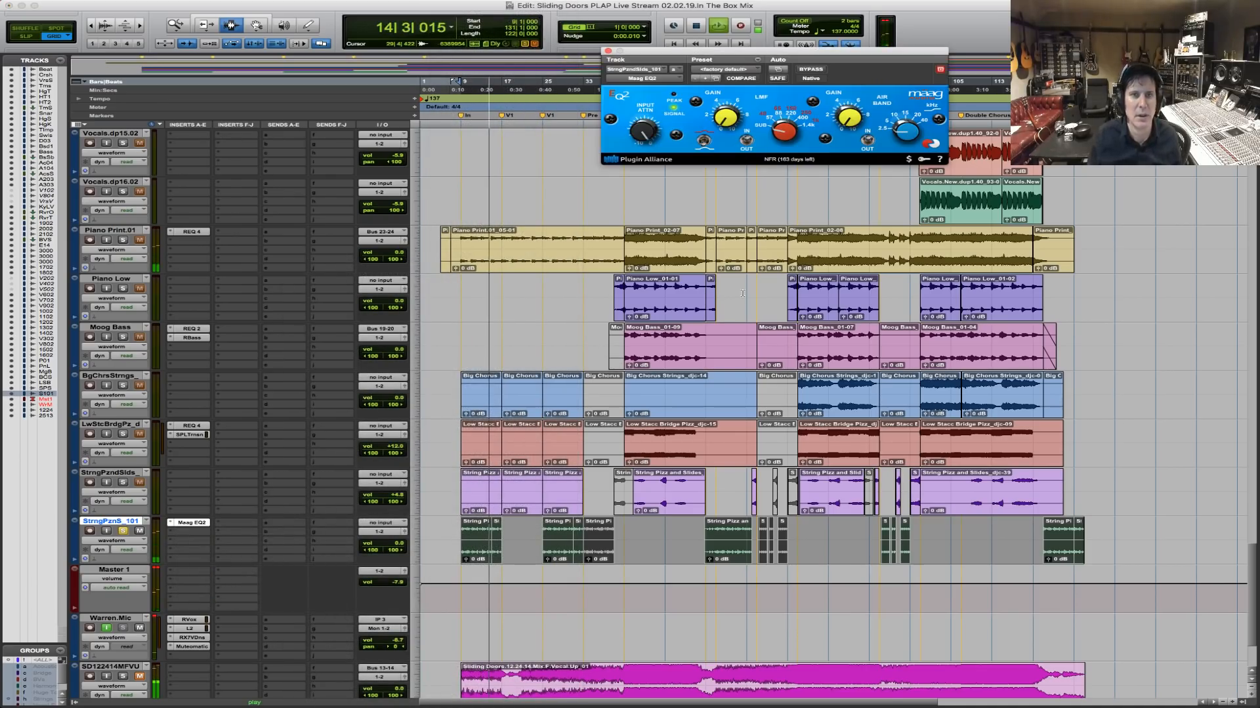
Move the EQ2 window below the timeline rulers, magnify its air band section briefly, and audition the soloed pizzicato strings.
{"action": "key", "text": "space"}
{"action": "left_click_drag", "start_coordinate": [823, 58], "coordinate": [768, 163]}
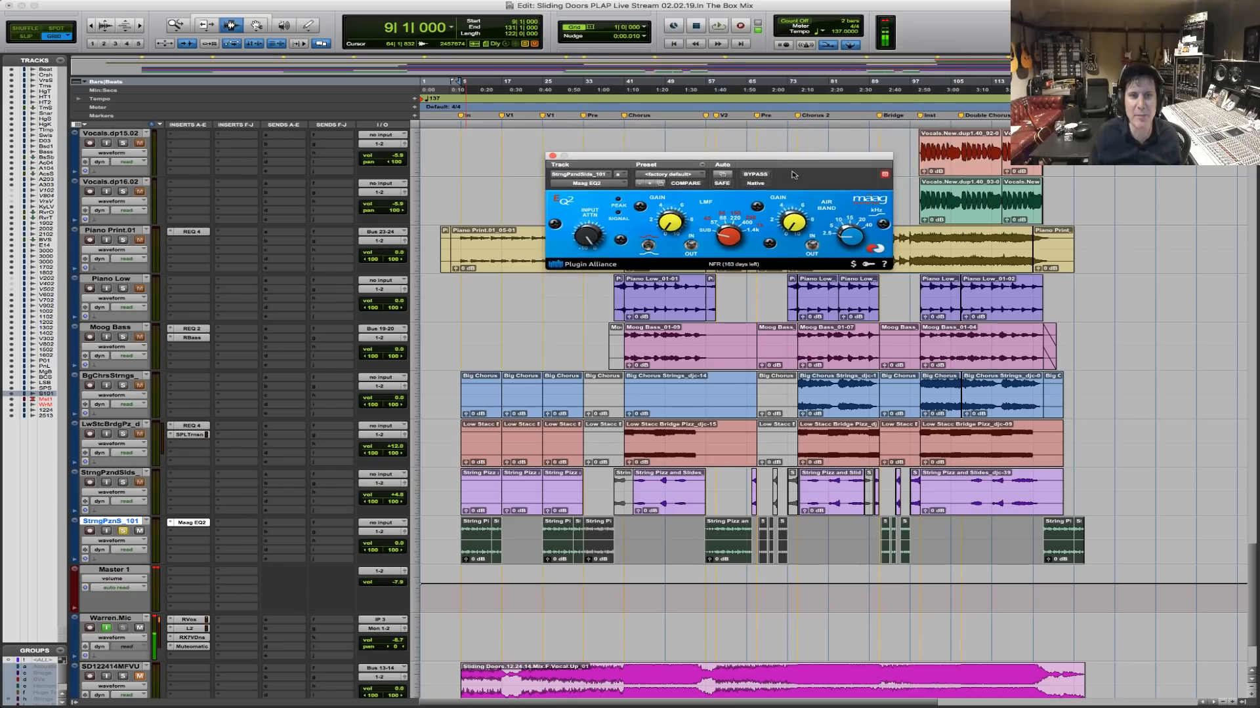
{"action": "left_click", "coordinate": [868, 203]}
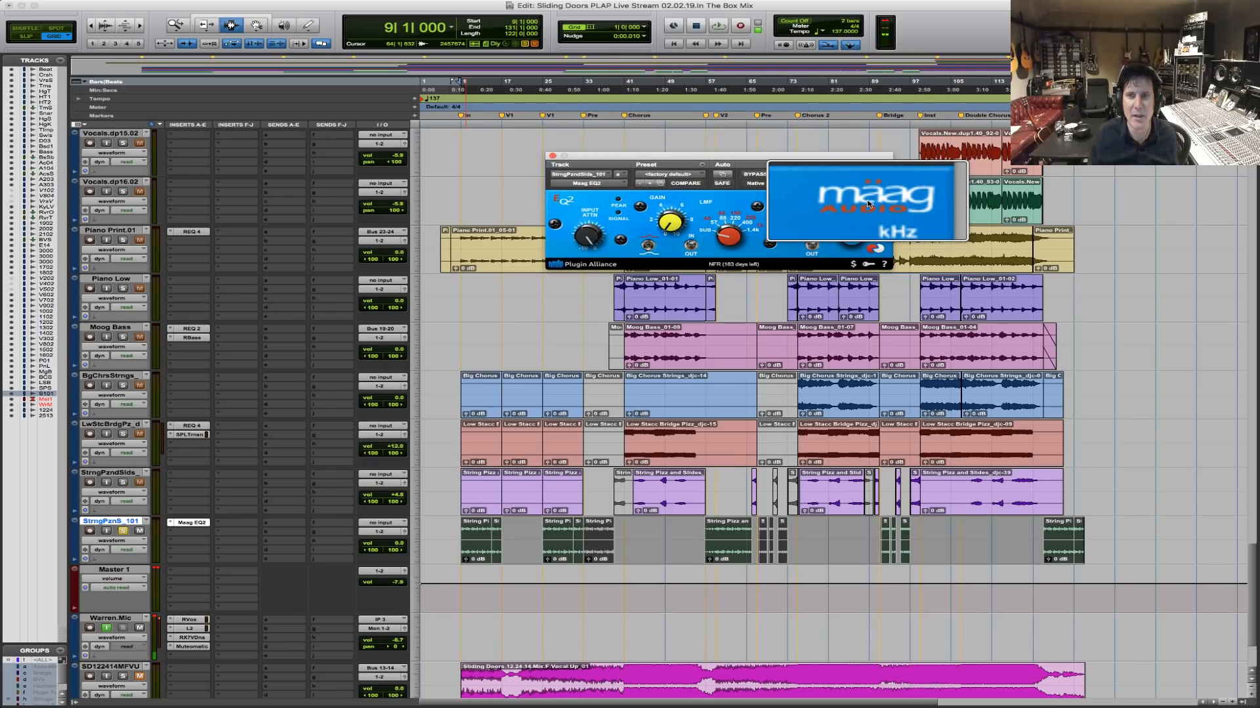
{"action": "left_click", "coordinate": [868, 203]}
{"action": "key", "text": "space"}
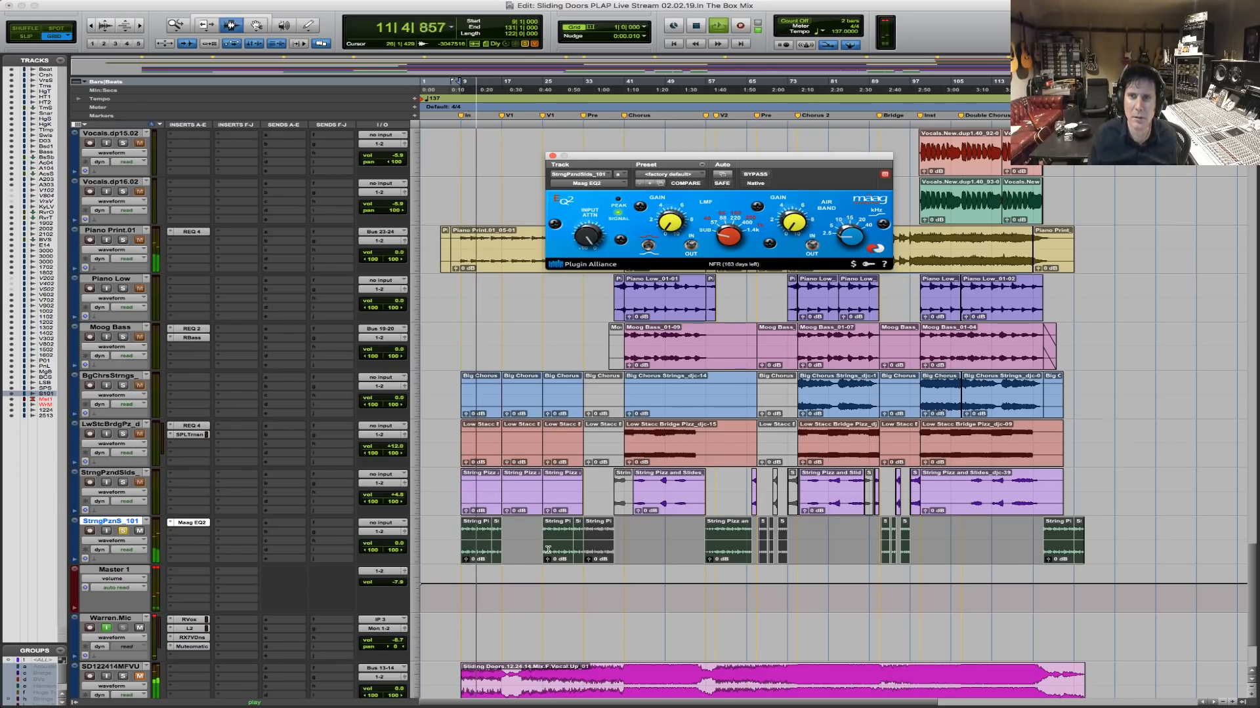
{"action": "key", "text": "space"}
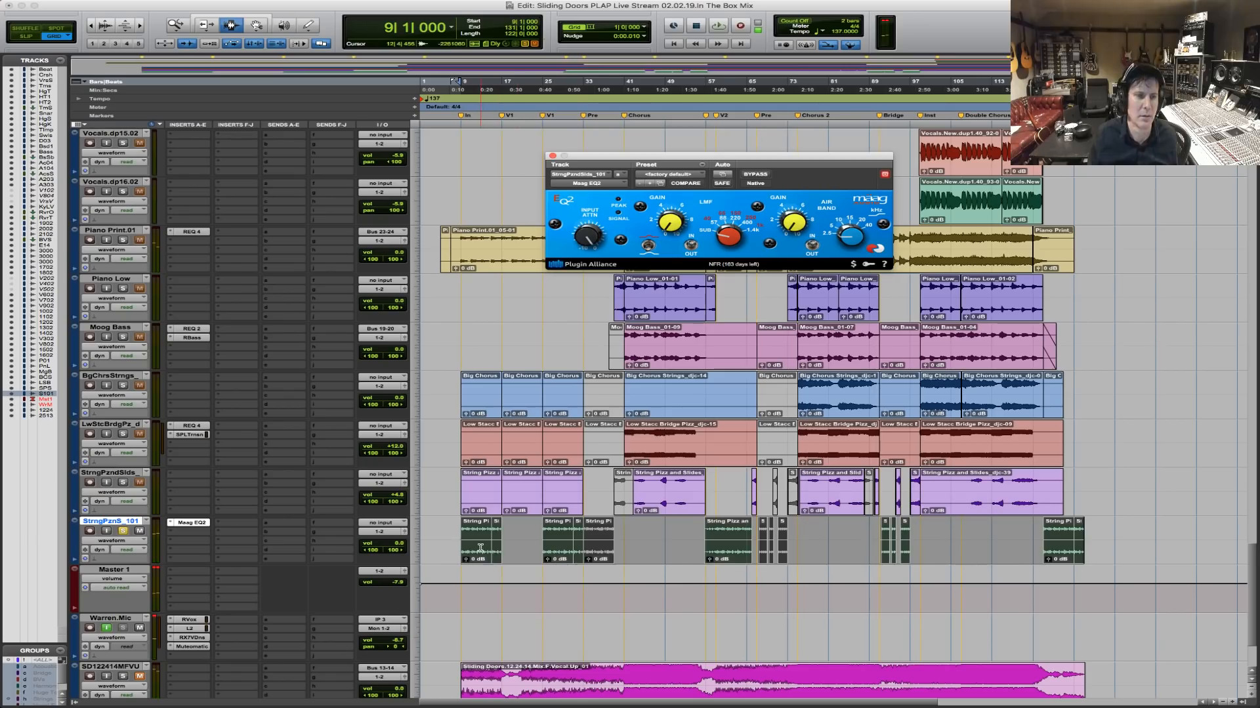
Boost the EQ2 air band gain while playing the first pizzicato clip soloed, comparing it with the equalizer bypassed.
{"action": "left_click", "coordinate": [481, 548]}
{"action": "key", "text": "space"}
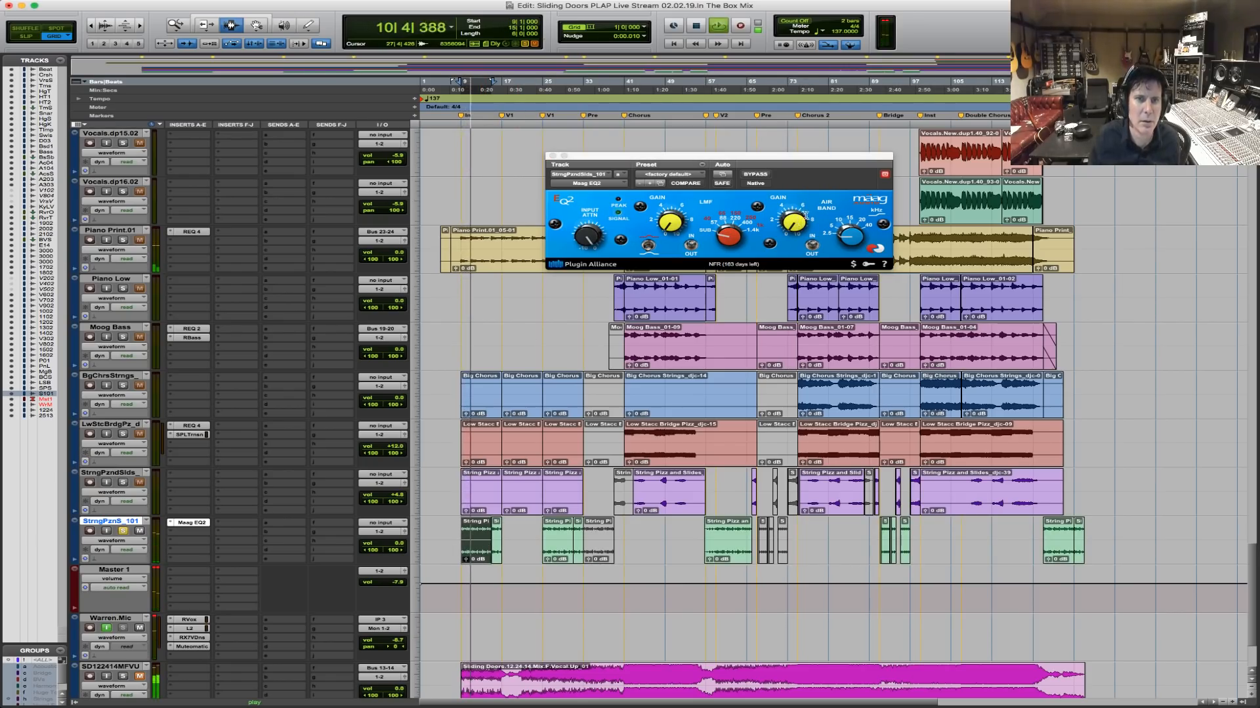
{"action": "left_click_drag", "start_coordinate": [806, 215], "coordinate": [797, 184]}
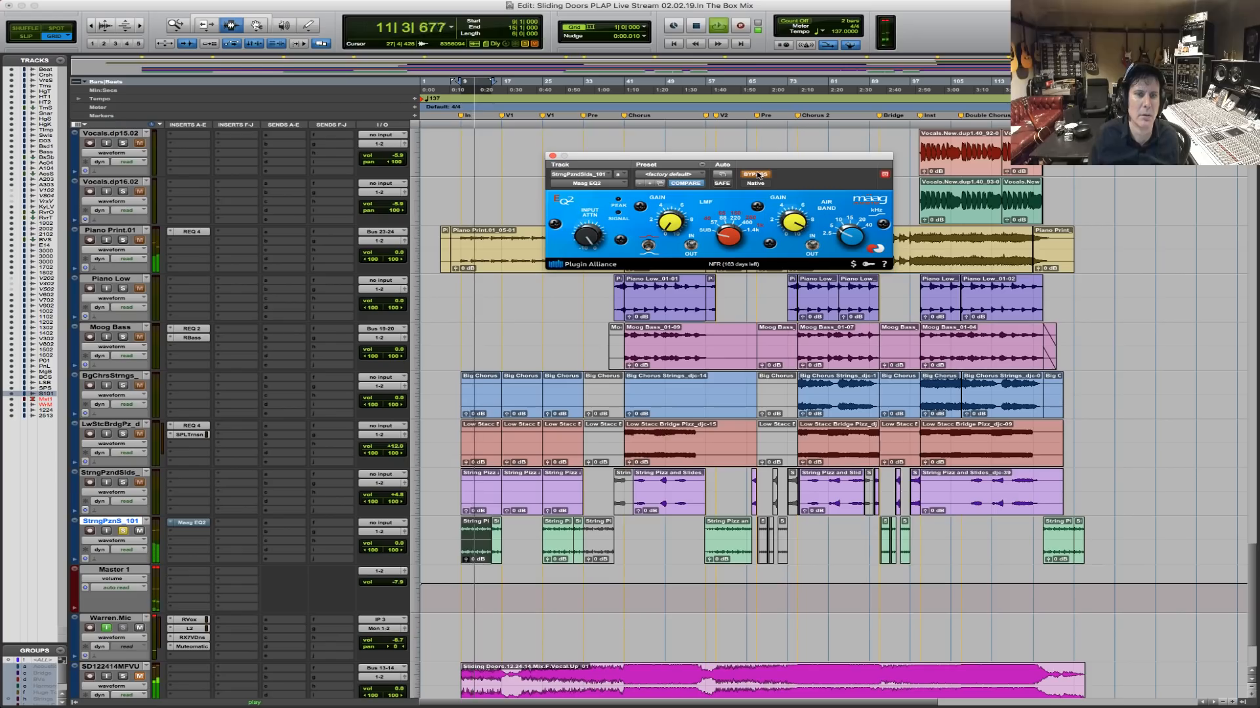
{"action": "left_click_drag", "start_coordinate": [789, 222], "coordinate": [789, 224]}
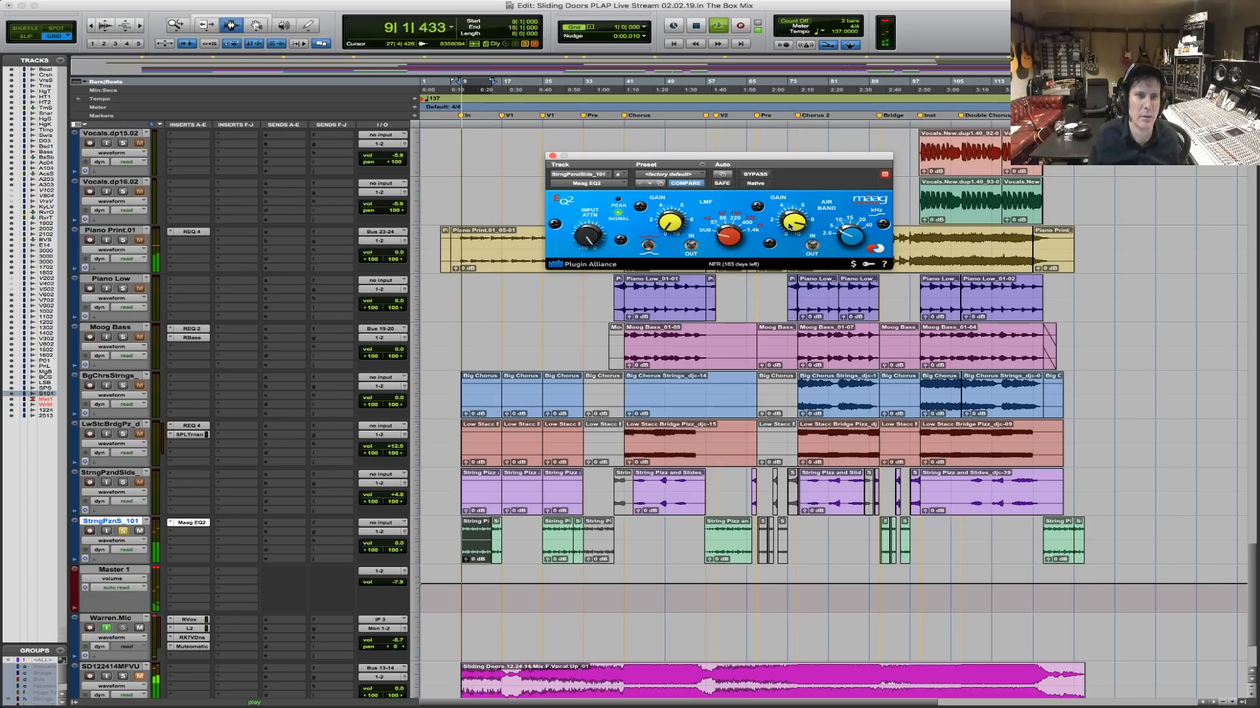
Unsolo StrngPznS_101, fine-tune its EQ2 air band gain in the full mix, and close the equalizer.
{"action": "left_click", "coordinate": [124, 530]}
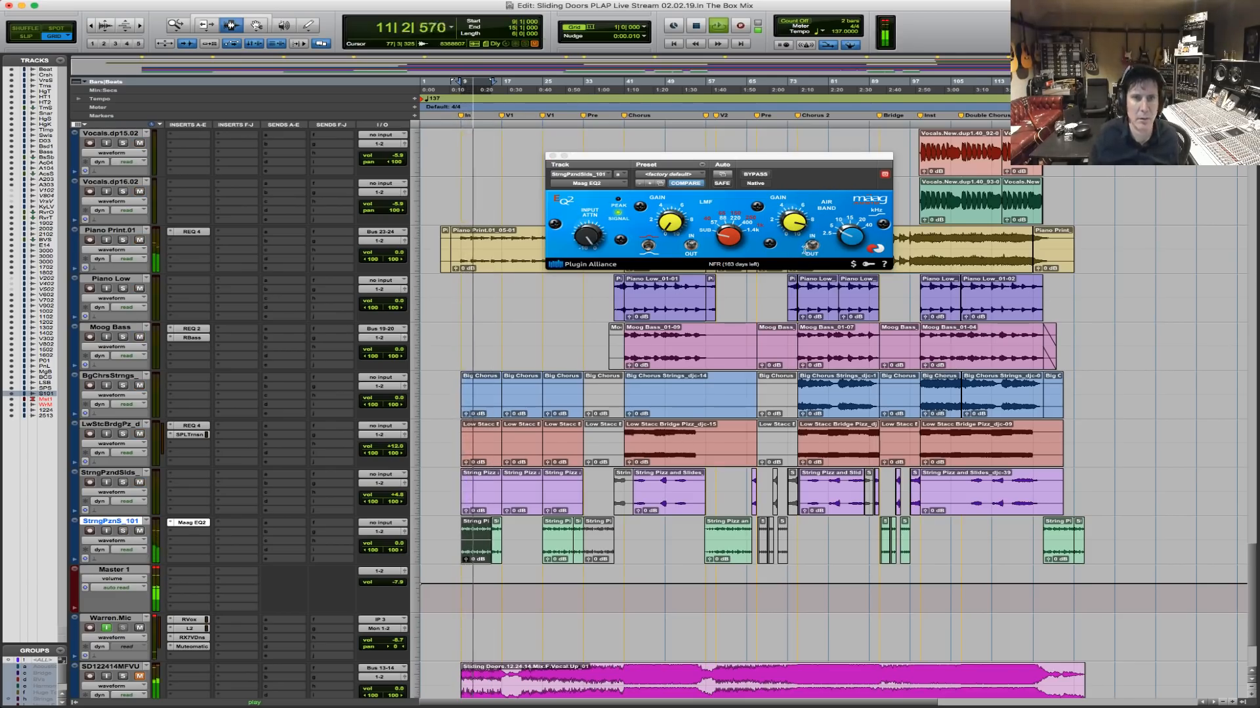
{"action": "left_click", "coordinate": [793, 228]}
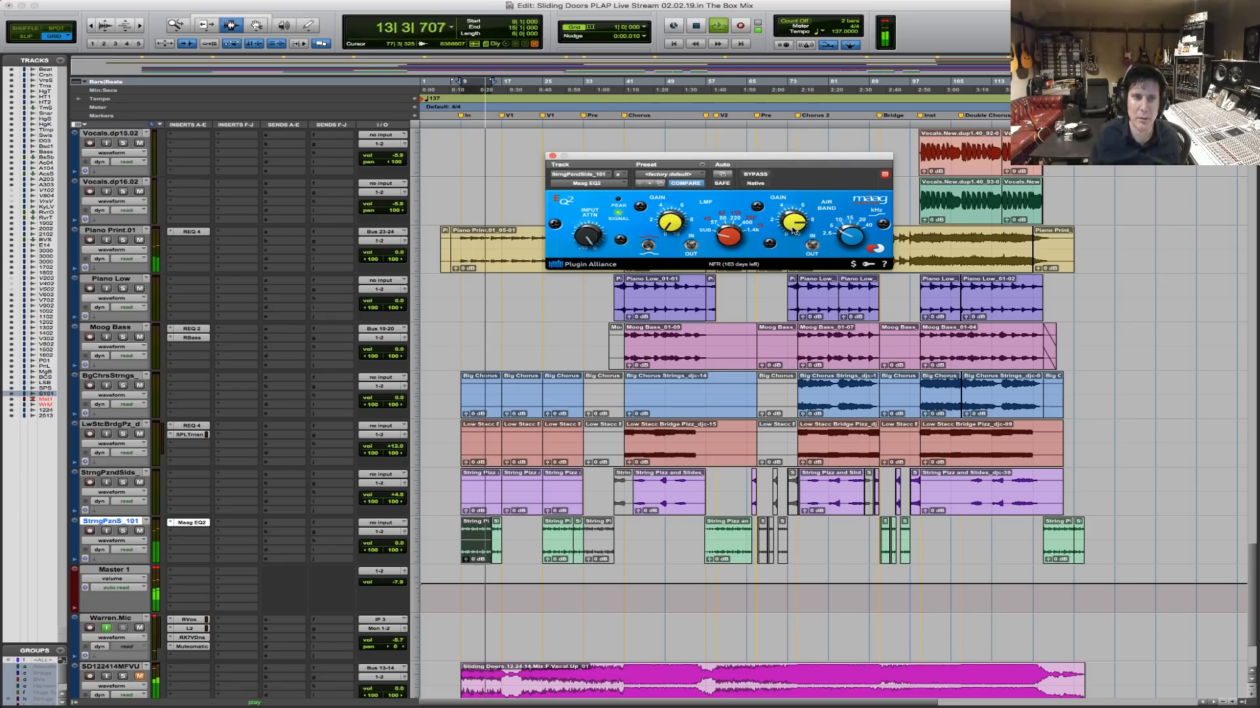
{"action": "key", "text": "space"}
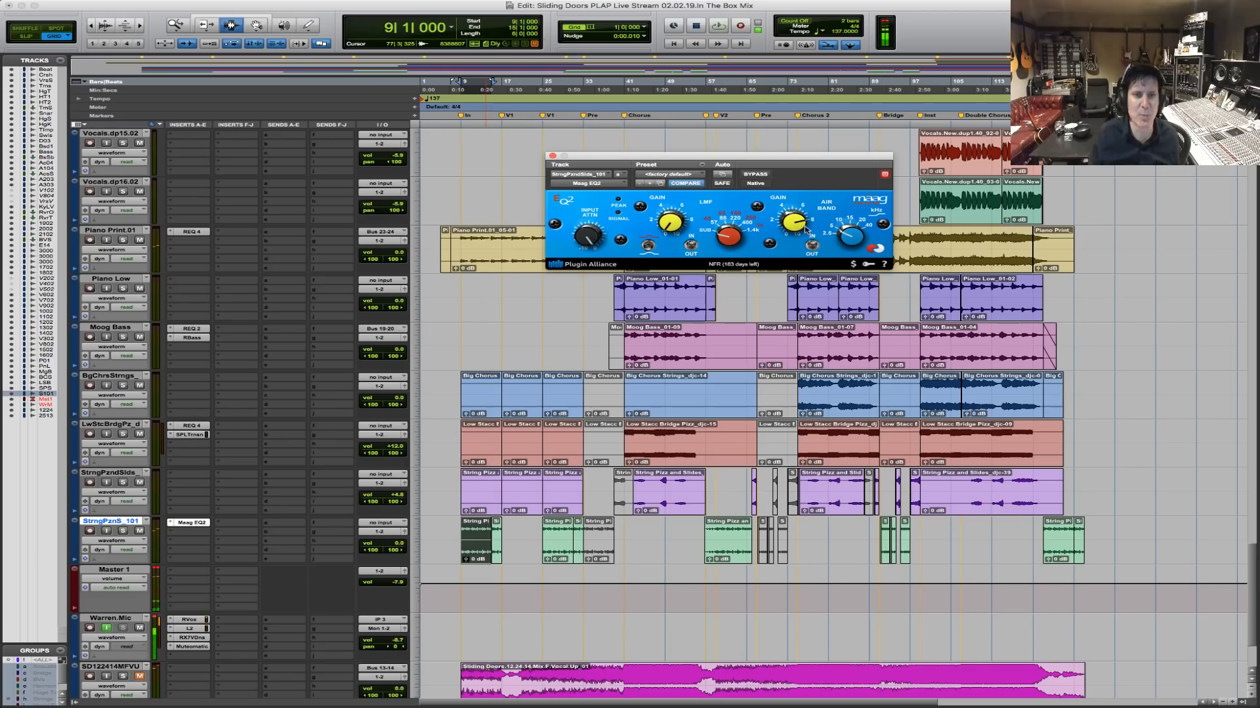
{"action": "key", "text": "space"}
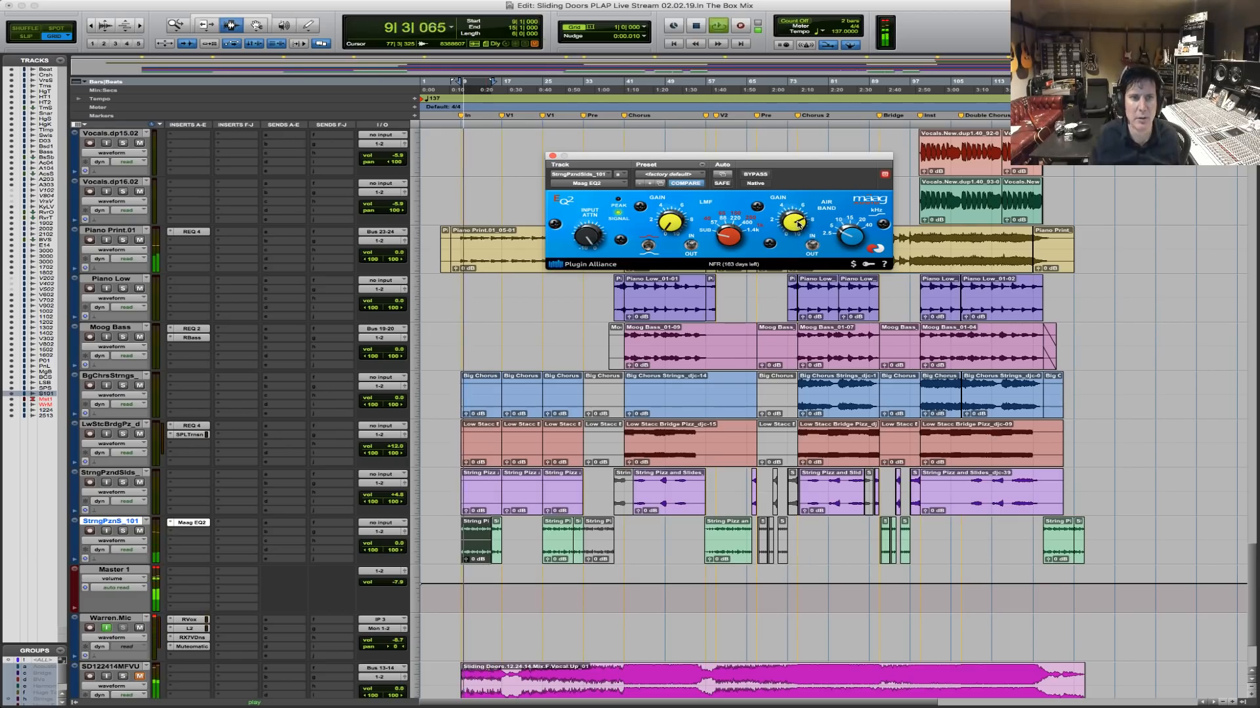
{"action": "left_click", "coordinate": [552, 156]}
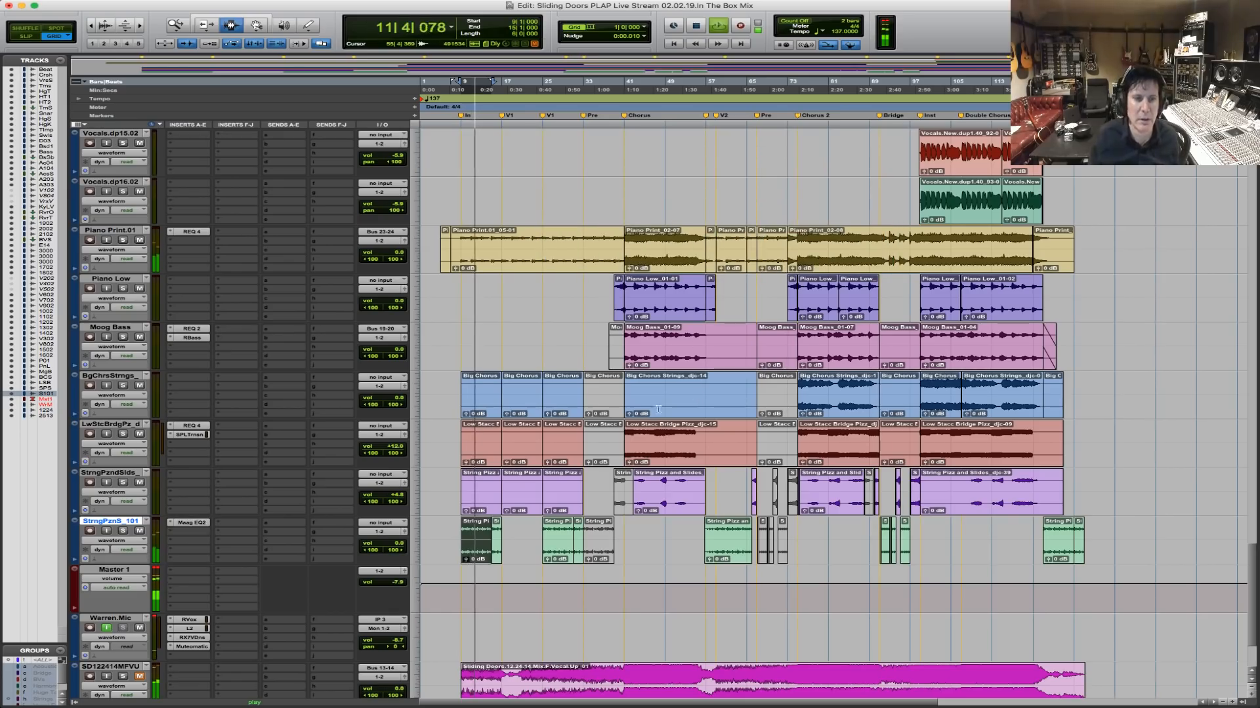
{"action": "key", "text": "space"}
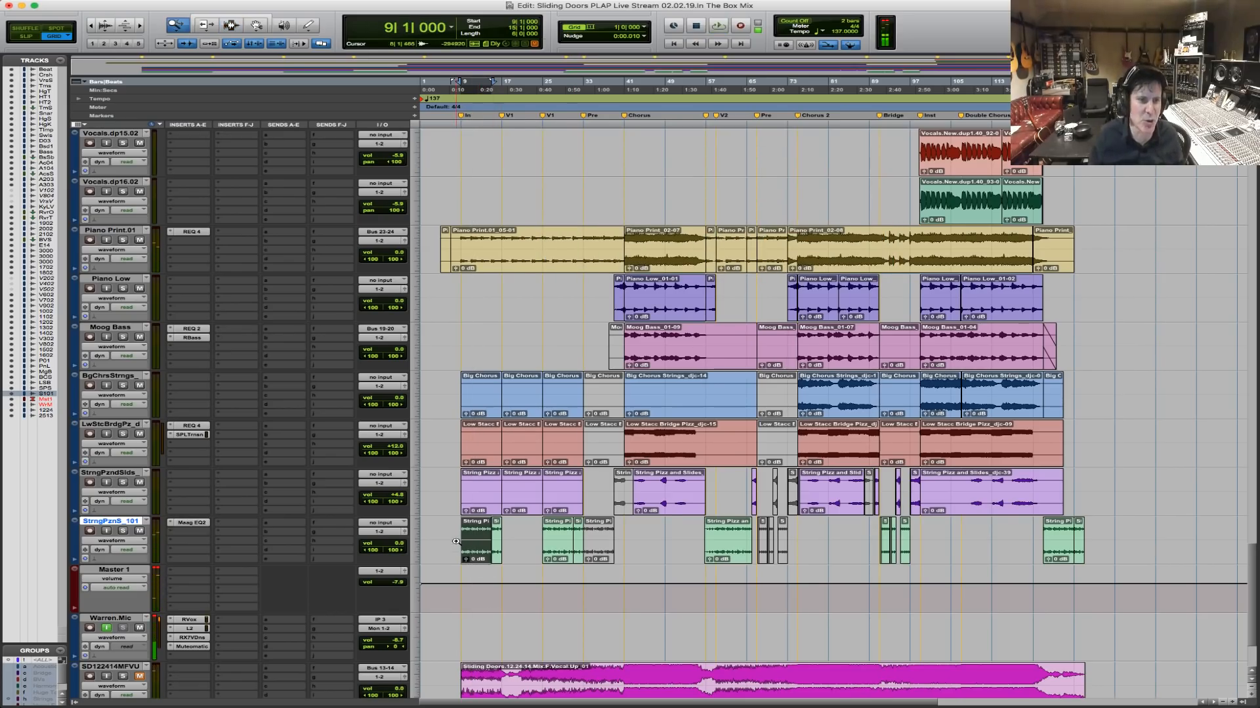
Select both intro pizzicato clips from bar 9 to bar 17 on StrngPznS_101, zoom in on them, and play them.
{"action": "left_click_drag", "start_coordinate": [620, 539], "coordinate": [620, 540]}
{"action": "left_click", "coordinate": [649, 550], "text": "shift"}
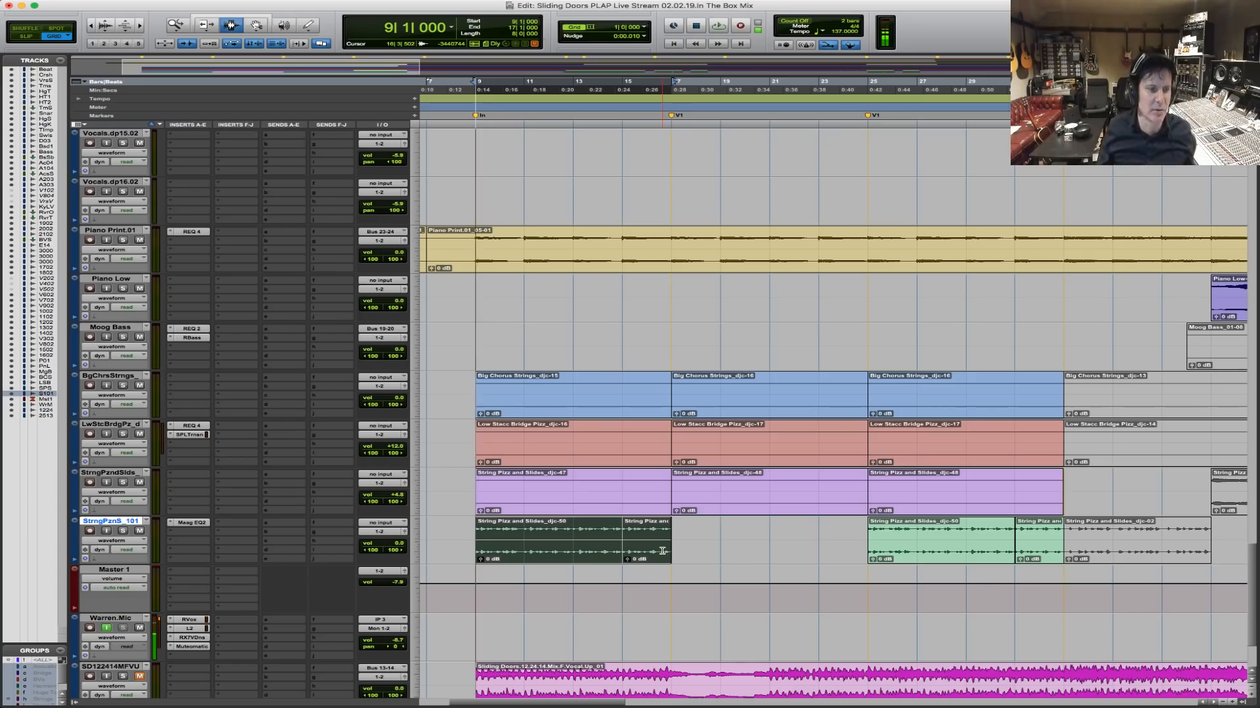
{"action": "key", "text": "space"}
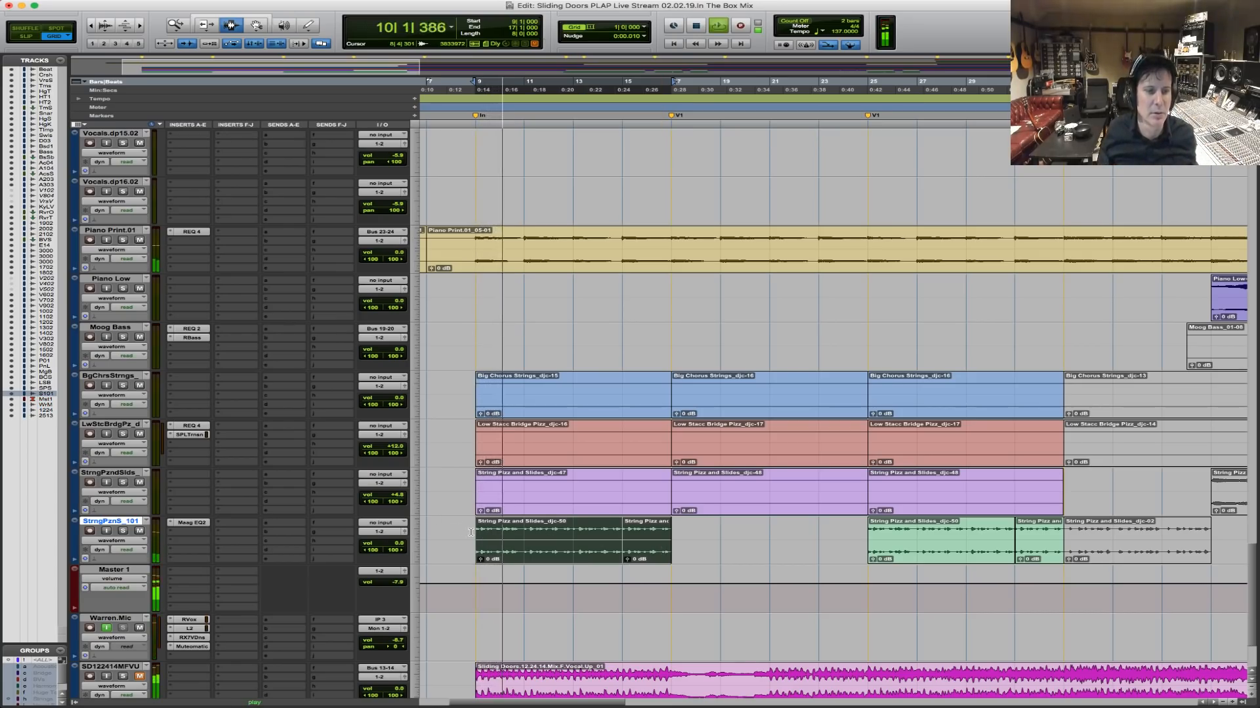
Insert a stereo D-Verb after the Maag EQ2 on StrngPznS_101 and stop playback.
{"action": "left_click", "coordinate": [190, 532]}
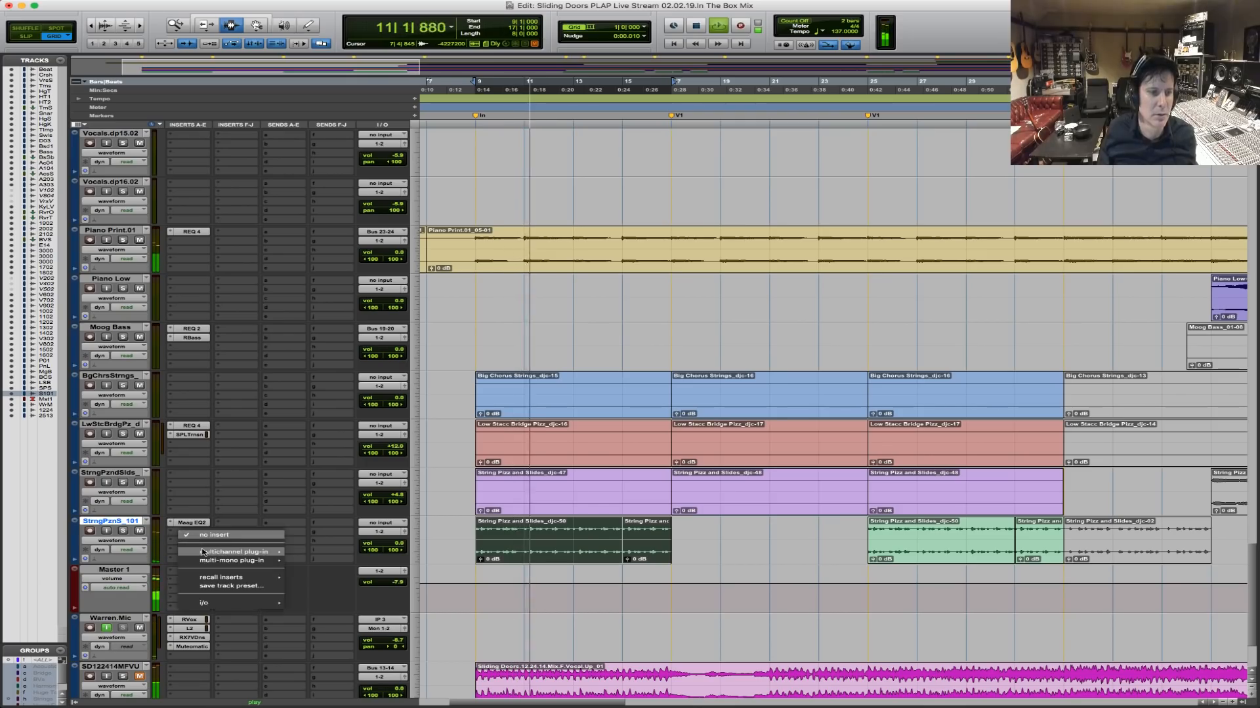
{"action": "mouse_move", "coordinate": [203, 553]}
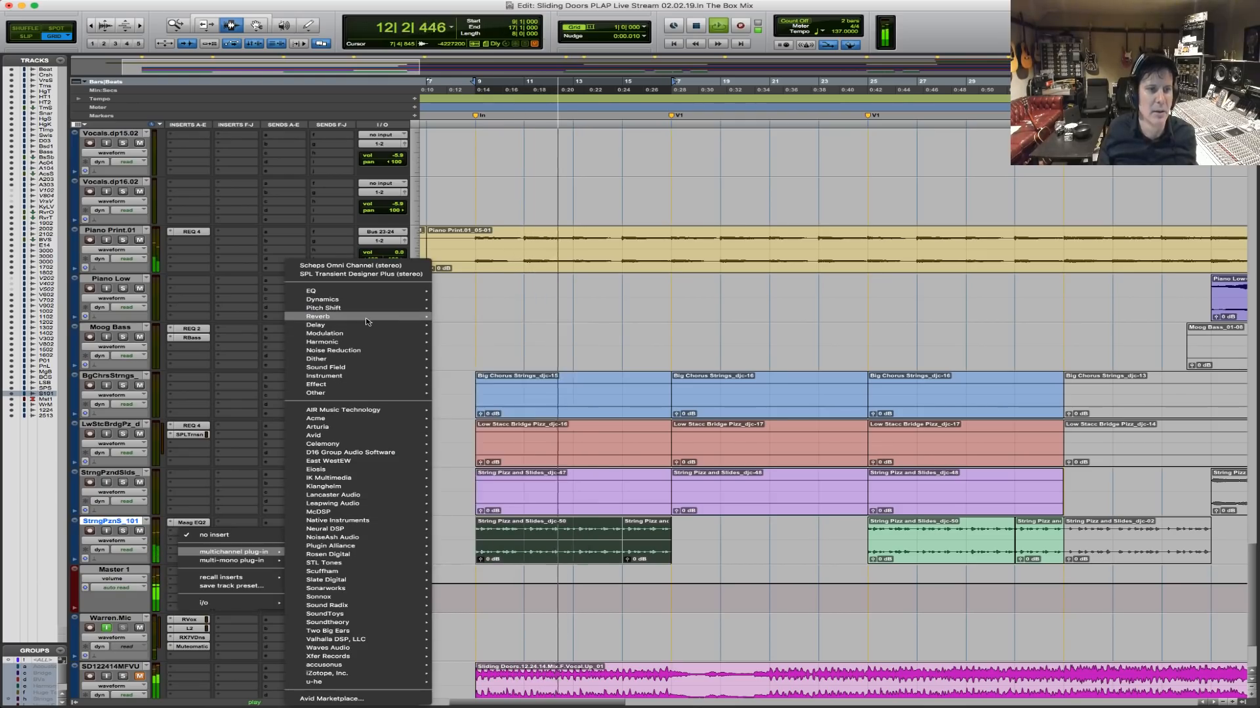
{"action": "mouse_move", "coordinate": [367, 320]}
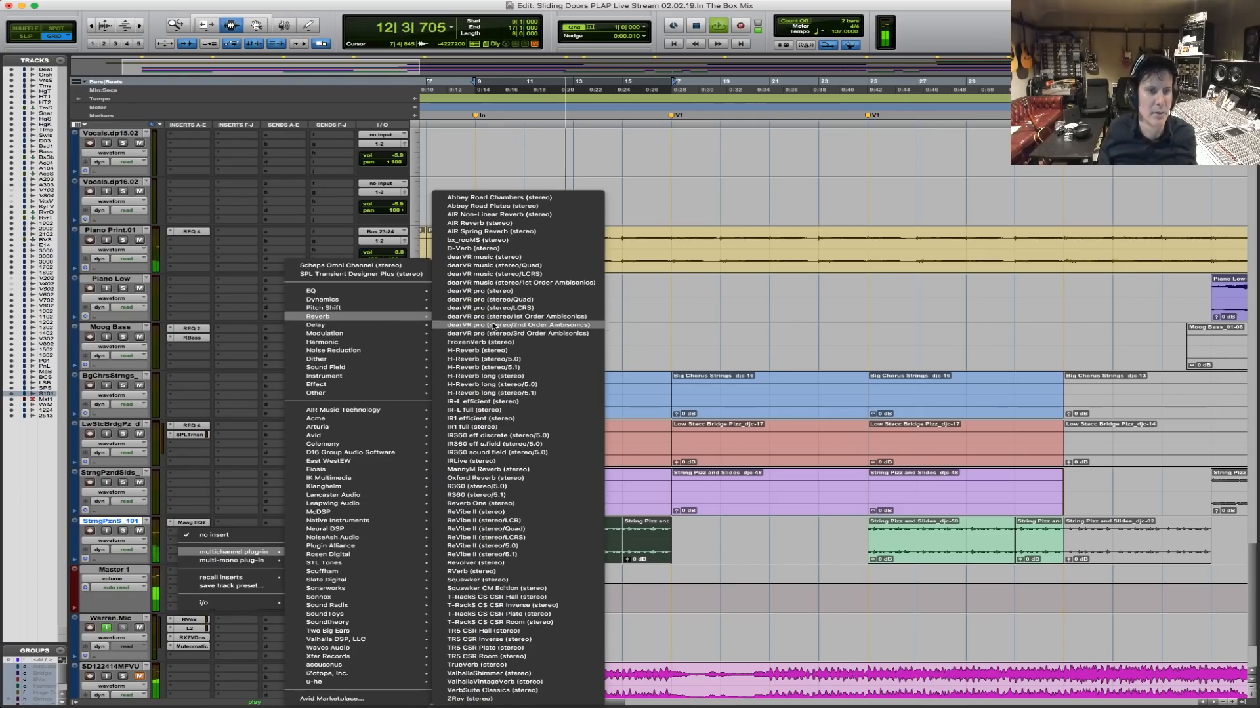
{"action": "left_click", "coordinate": [517, 255]}
{"action": "key", "text": "space"}
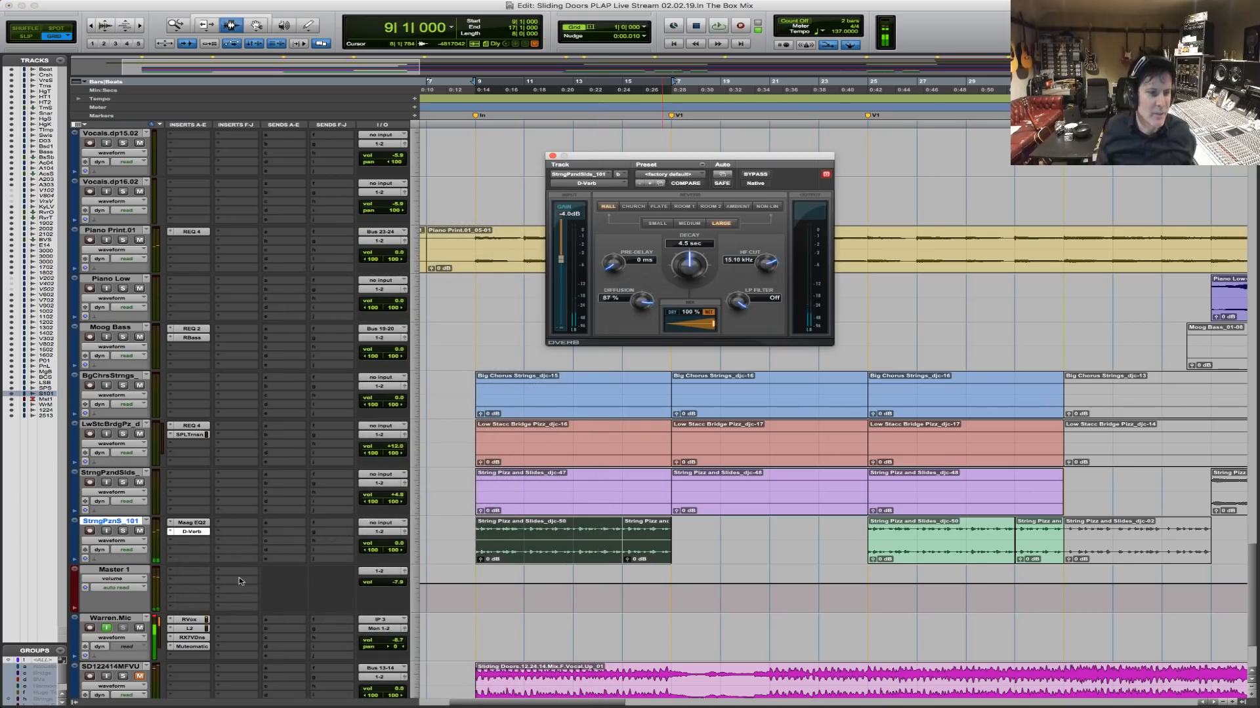
Move D-Verb to the third insert slot on StrngPznS_101 and insert SPL Transient Designer Plus between it and the Maag EQ2.
{"action": "left_click", "coordinate": [156, 621]}
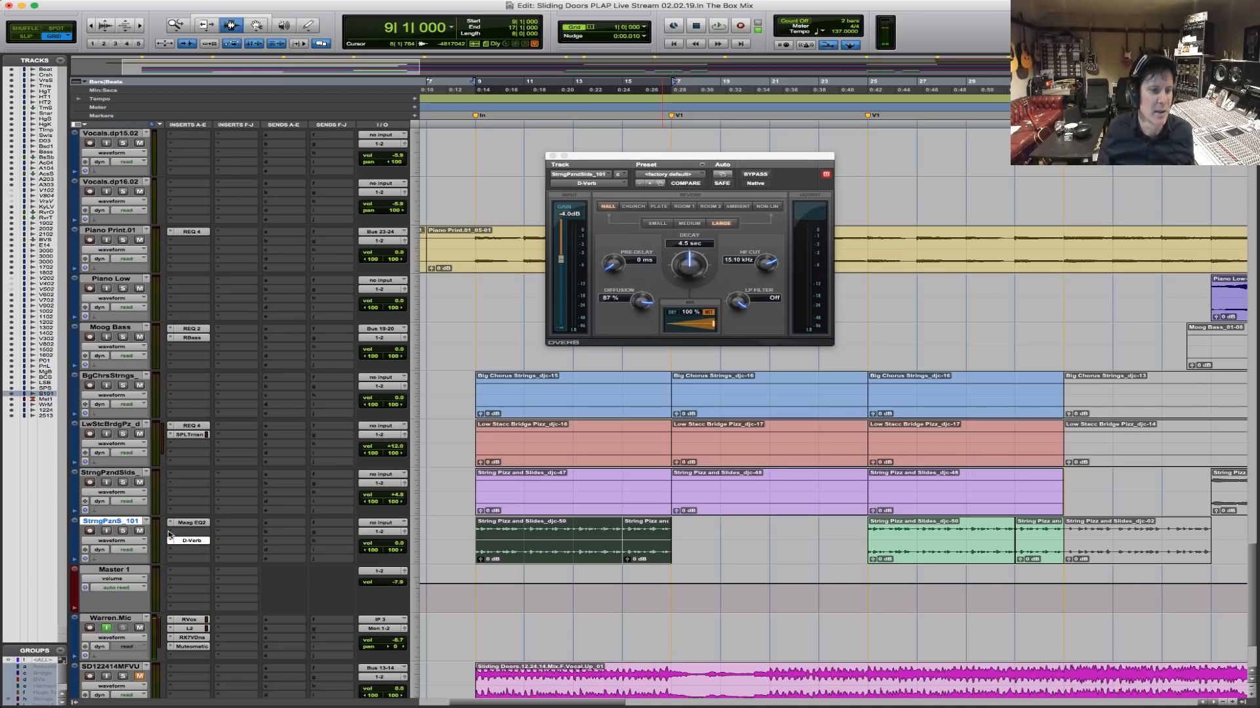
{"action": "left_click", "coordinate": [169, 535]}
{"action": "mouse_move", "coordinate": [223, 552]}
{"action": "mouse_move", "coordinate": [315, 436]}
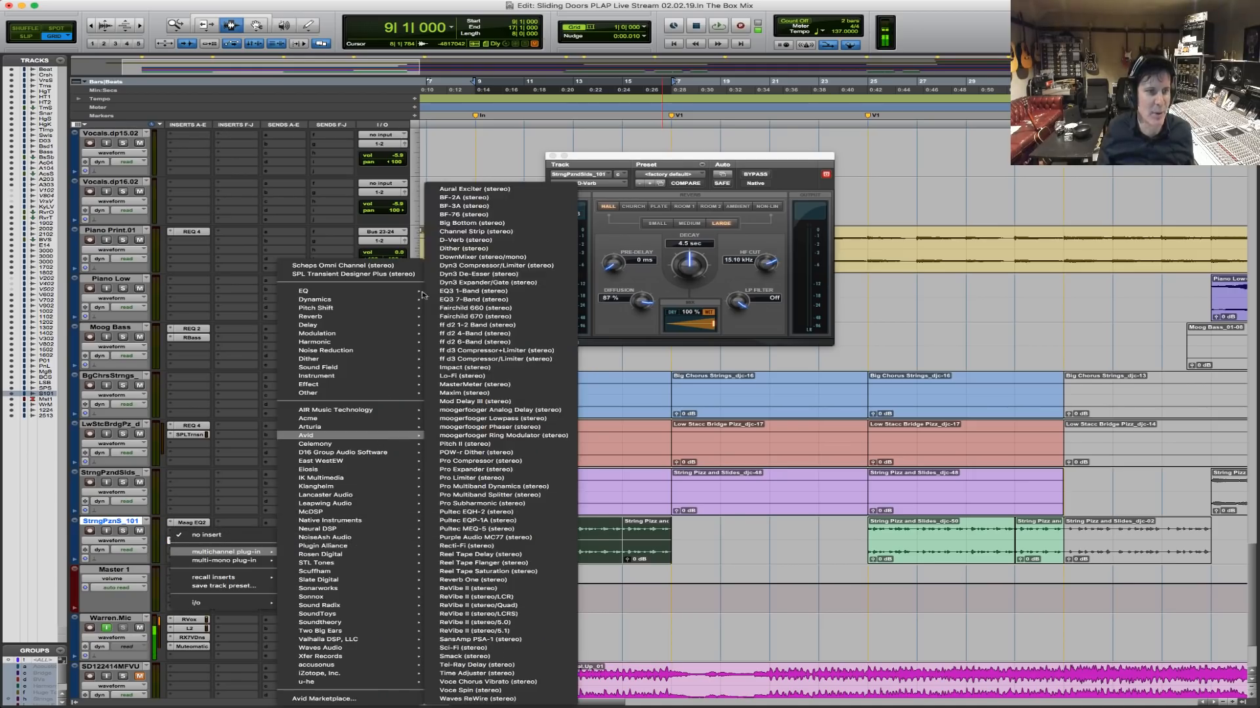
{"action": "left_click", "coordinate": [466, 240]}
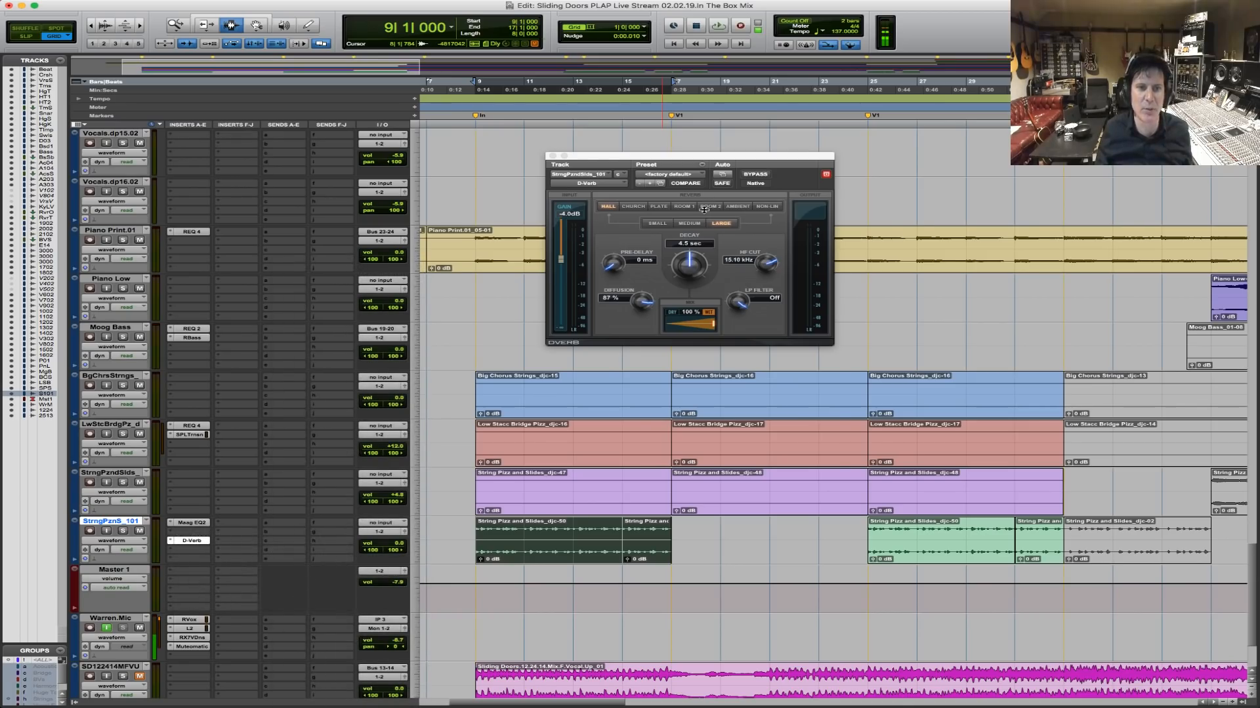
While the intro plays, bypass D-Verb on StrngPznS_101 and adjust SPL Transient Designer Plus's sustain, output gain and parallel mix.
{"action": "key", "text": "space"}
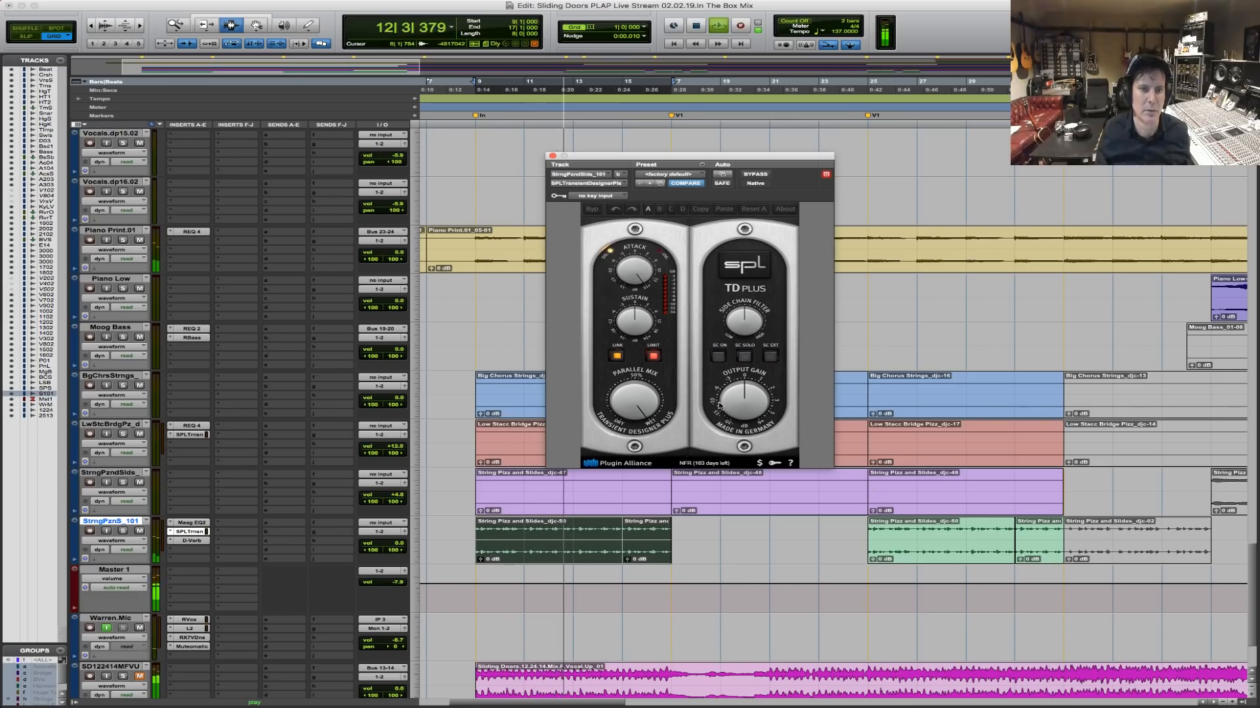
{"action": "left_click_drag", "start_coordinate": [745, 401], "coordinate": [742, 394]}
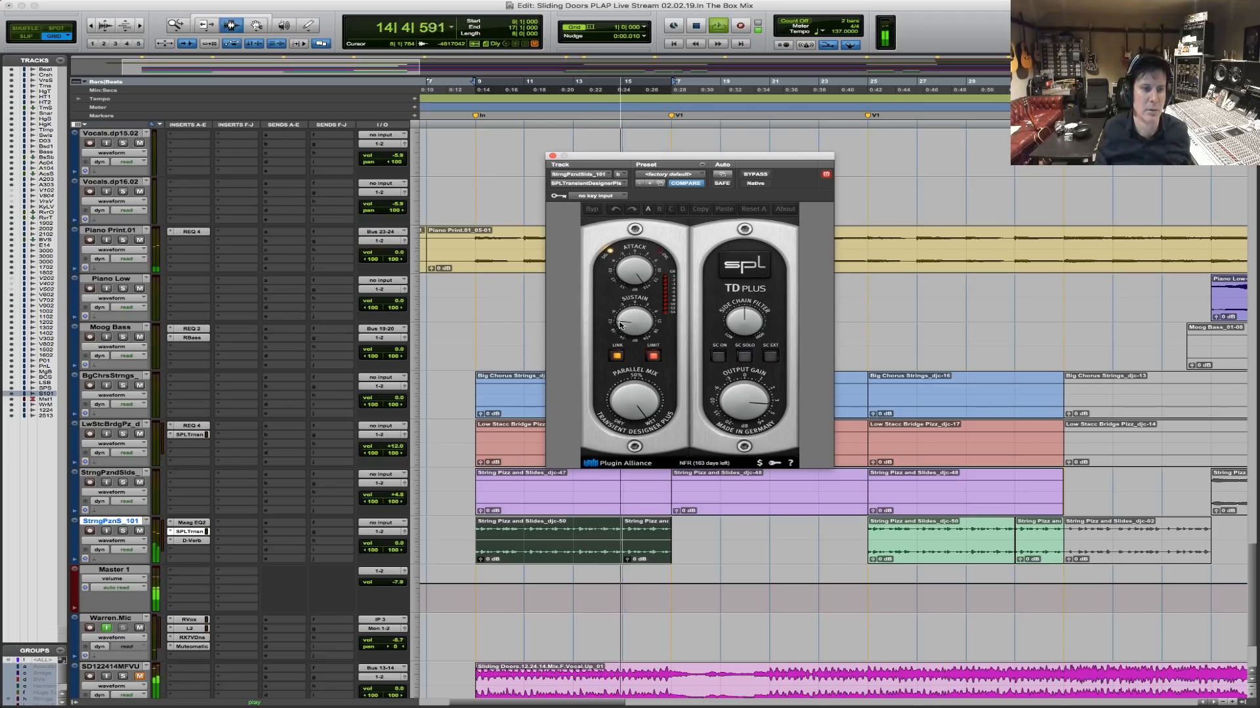
{"action": "left_click", "coordinate": [190, 543], "text": "super"}
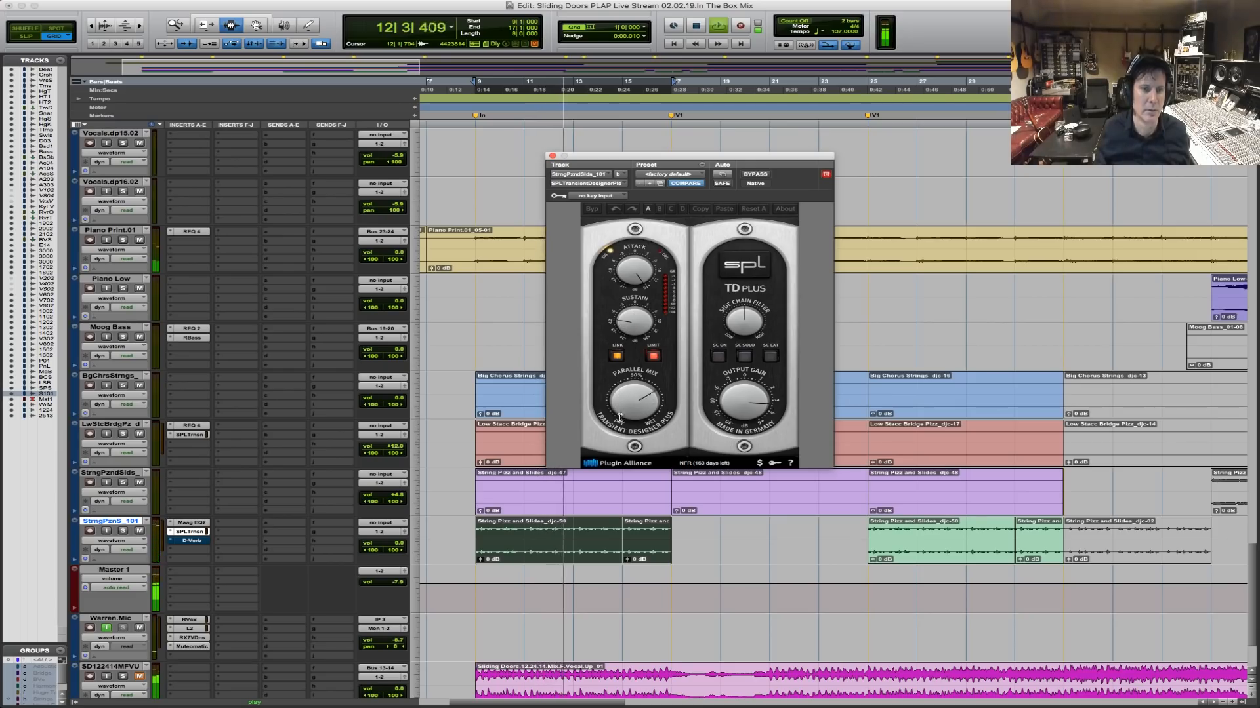
{"action": "left_click_drag", "start_coordinate": [620, 418], "coordinate": [626, 389]}
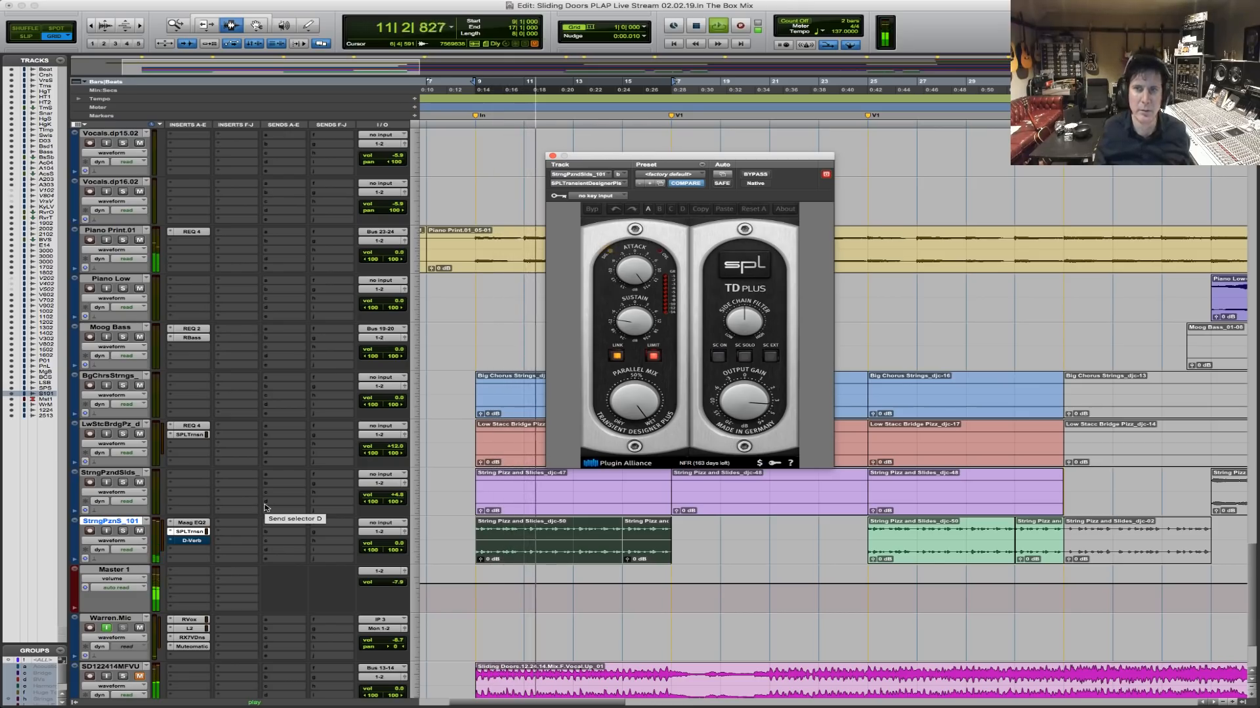
{"action": "key", "text": "space"}
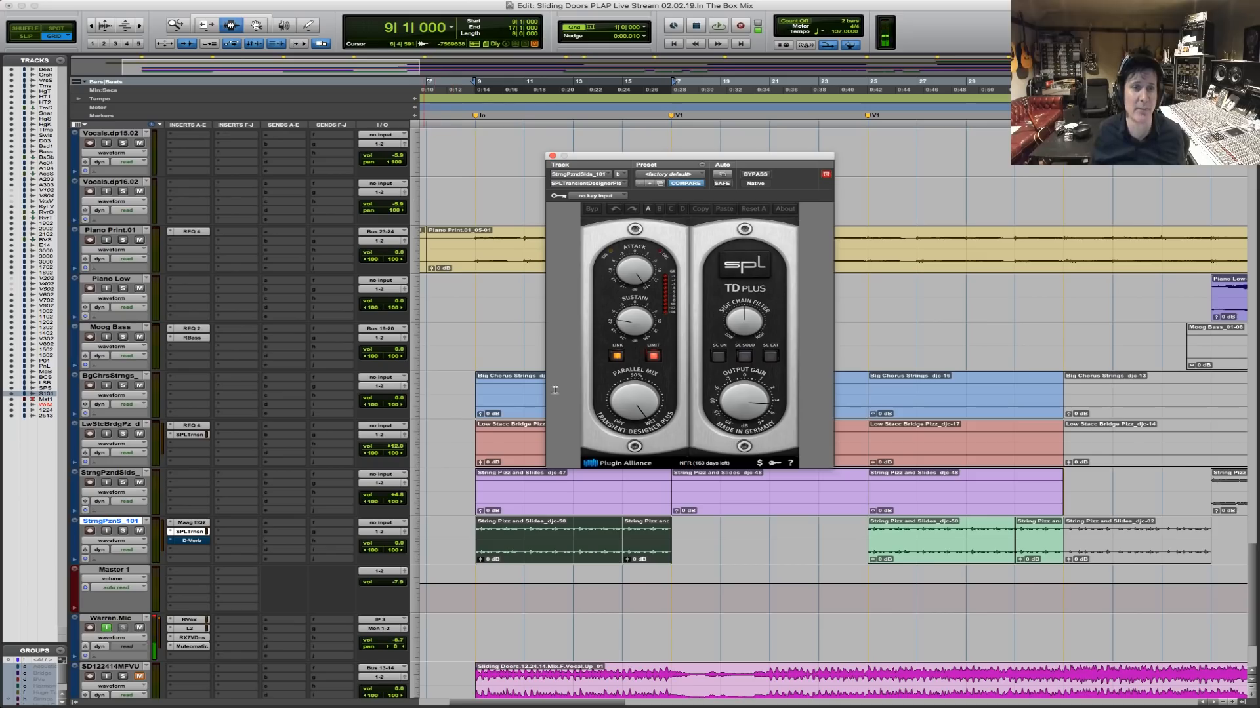
Replay the intro, select only the first pizzicato clip from bar 9 on StrngPznS_101, and audition it.
{"action": "key", "text": "space"}
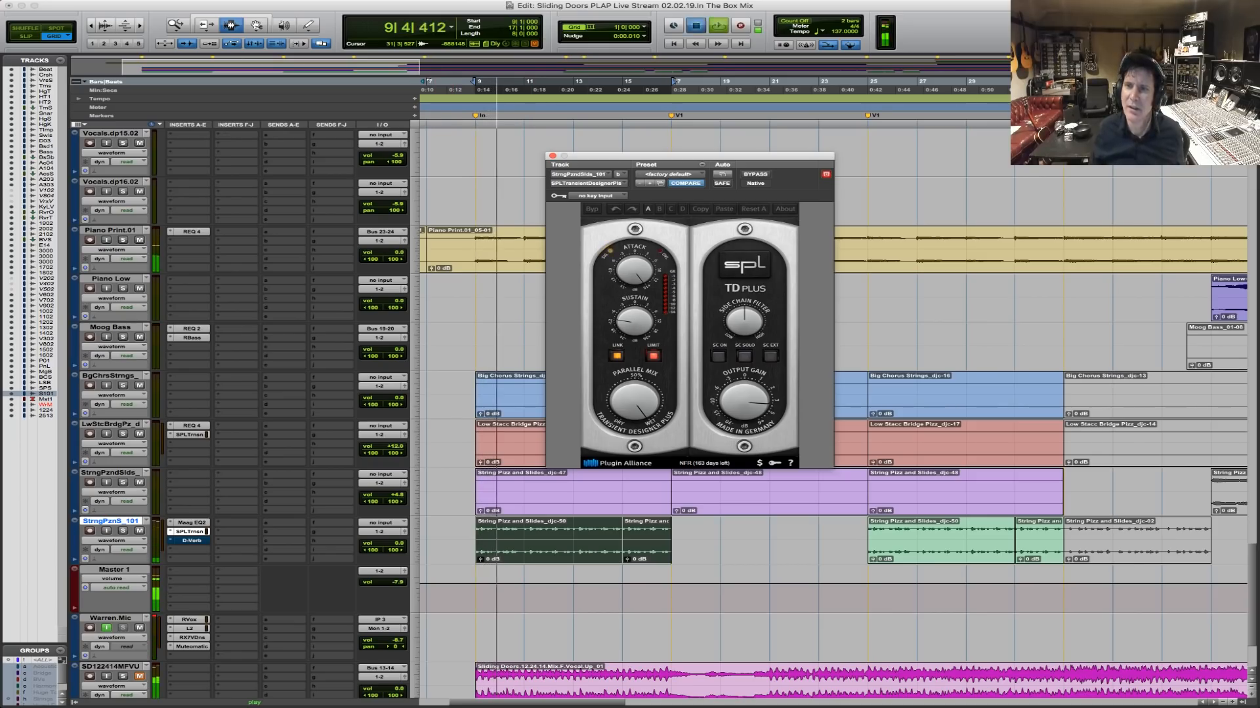
{"action": "key", "text": "space"}
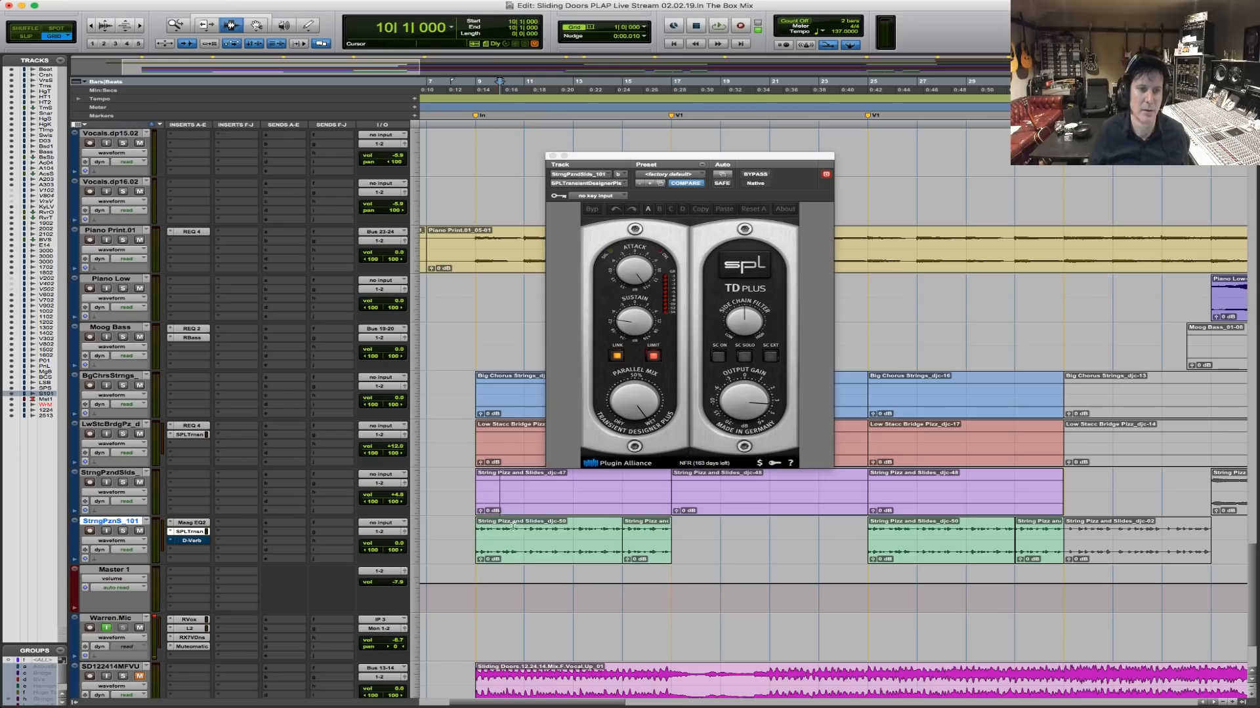
{"action": "left_click", "coordinate": [492, 535]}
{"action": "double_click", "coordinate": [491, 536]}
{"action": "key", "text": "space"}
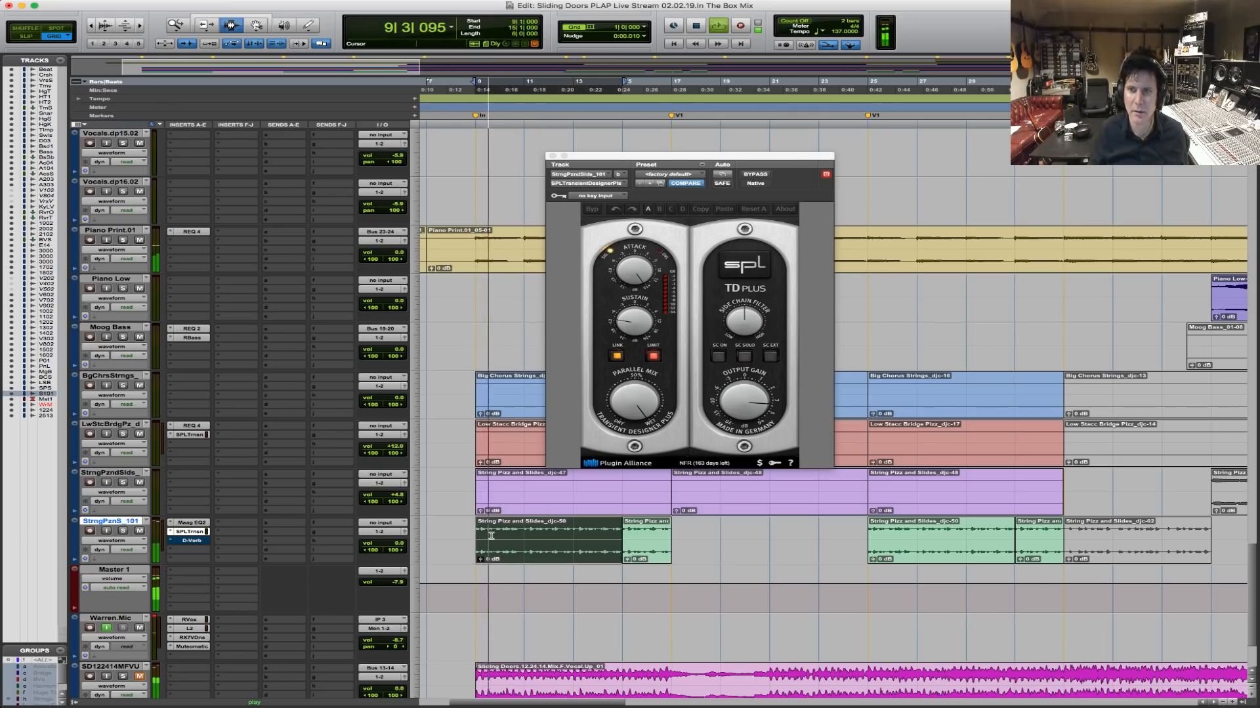
{"action": "key", "text": "space"}
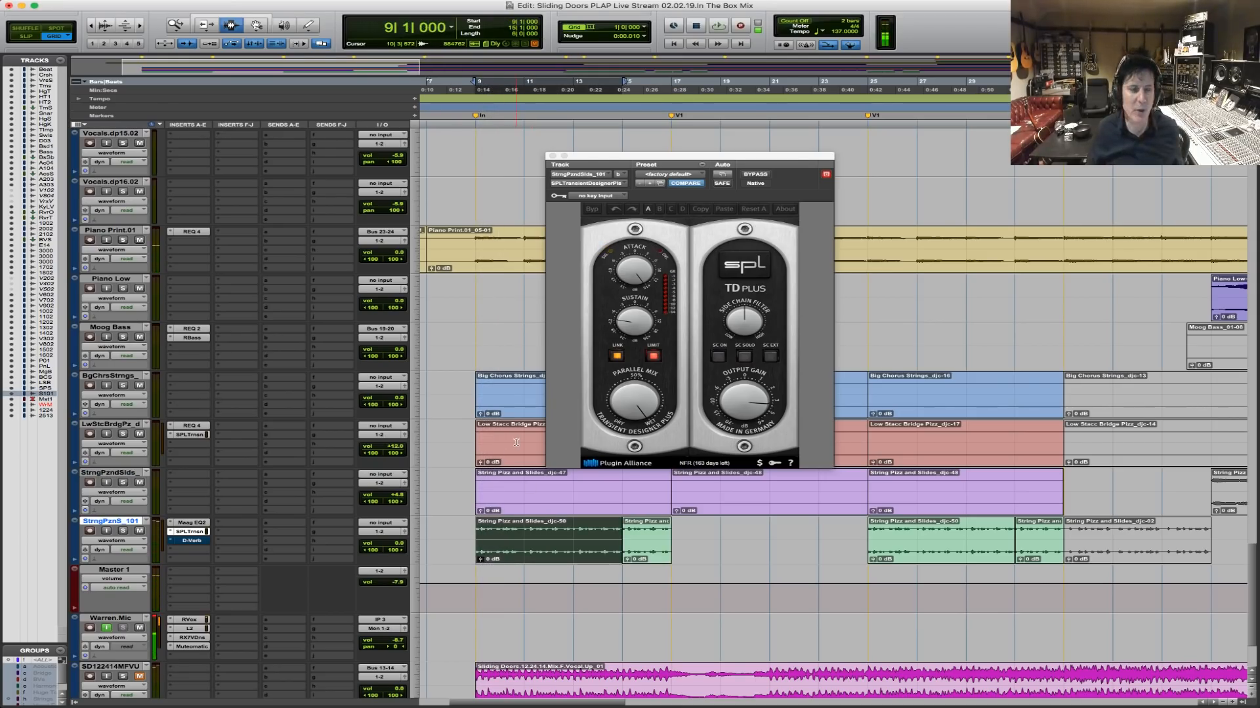
Deactivate SPL Transient Designer Plus on StrngPznS_101 and replace it with a stereo RCompressor in the same insert slot.
{"action": "left_click", "coordinate": [197, 532], "text": "ctrl+super"}
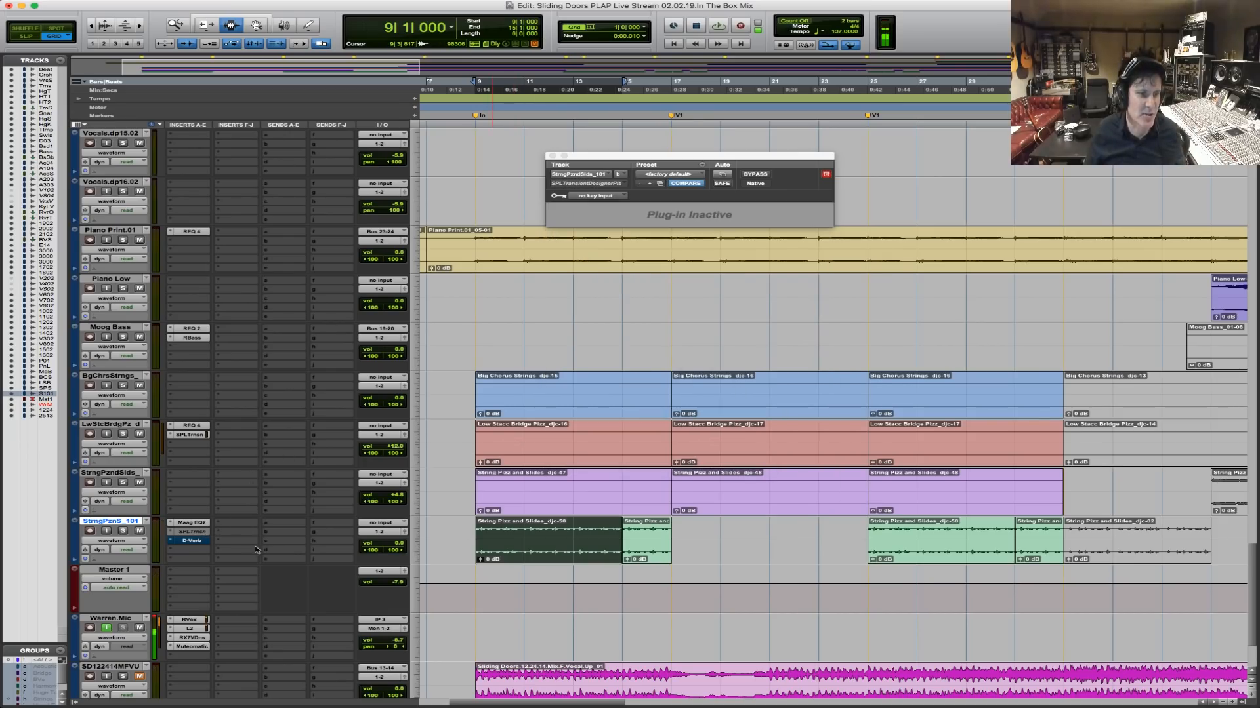
{"action": "left_click", "coordinate": [171, 533]}
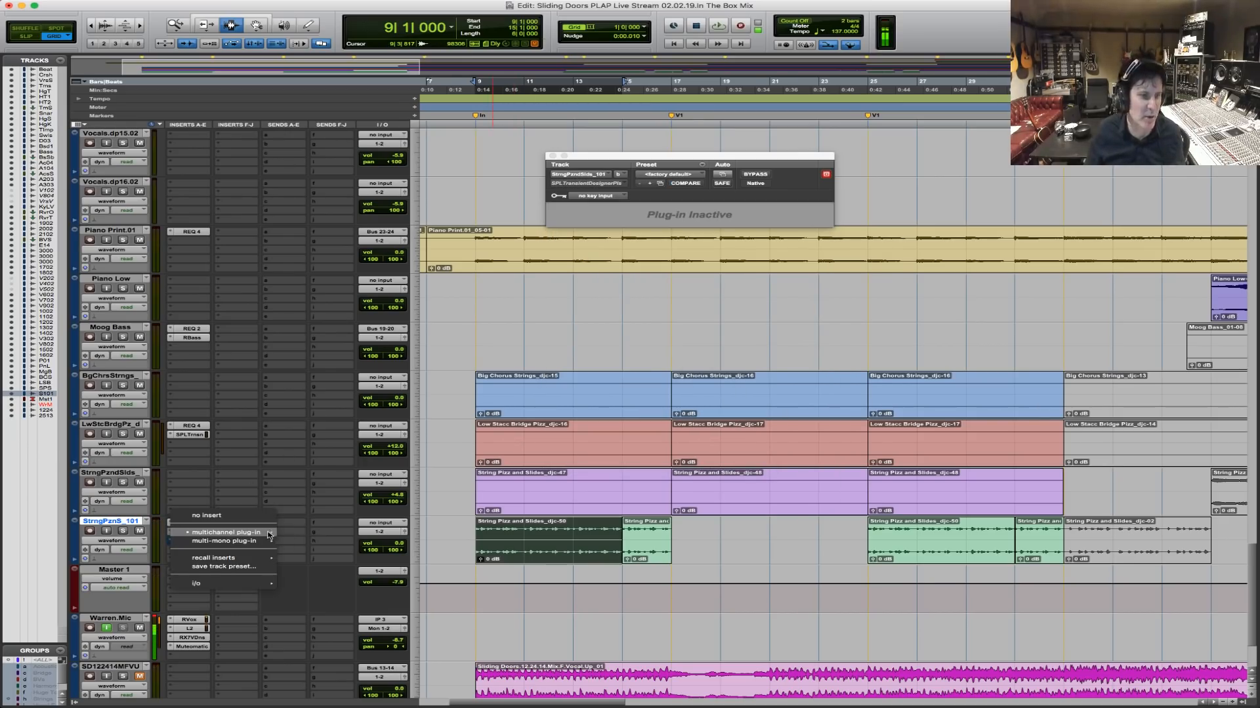
{"action": "mouse_move", "coordinate": [269, 536]}
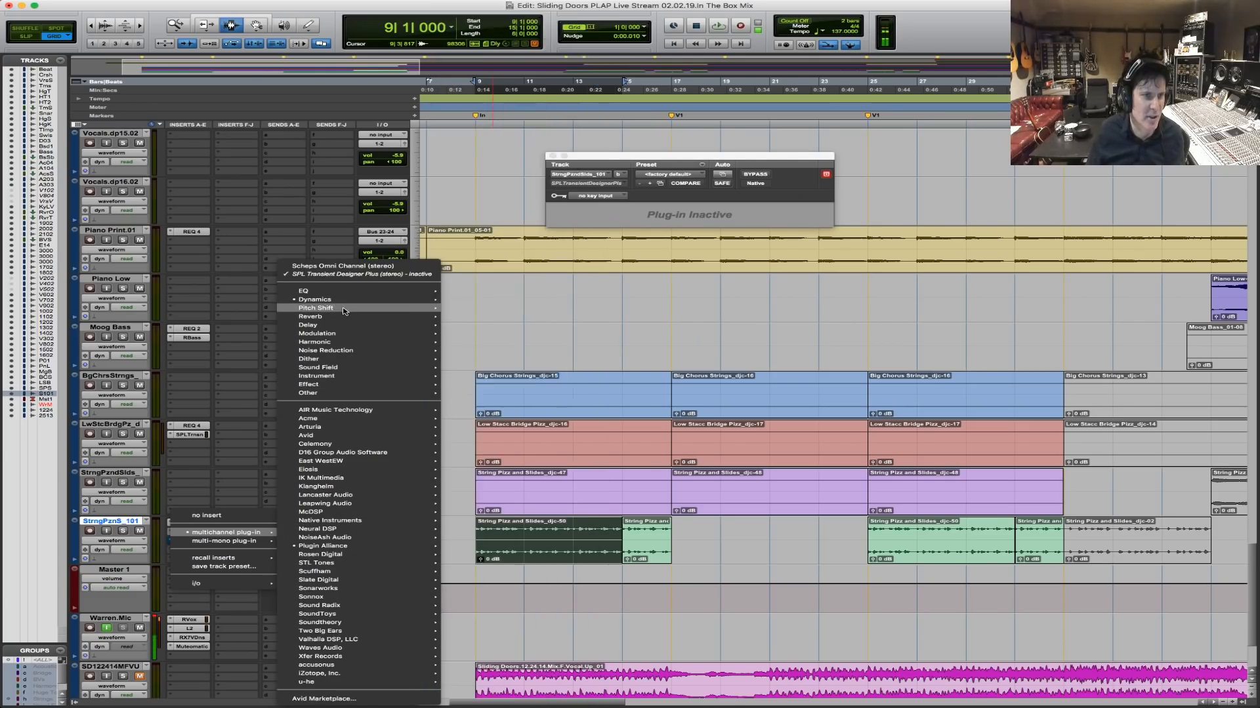
{"action": "mouse_move", "coordinate": [315, 300]}
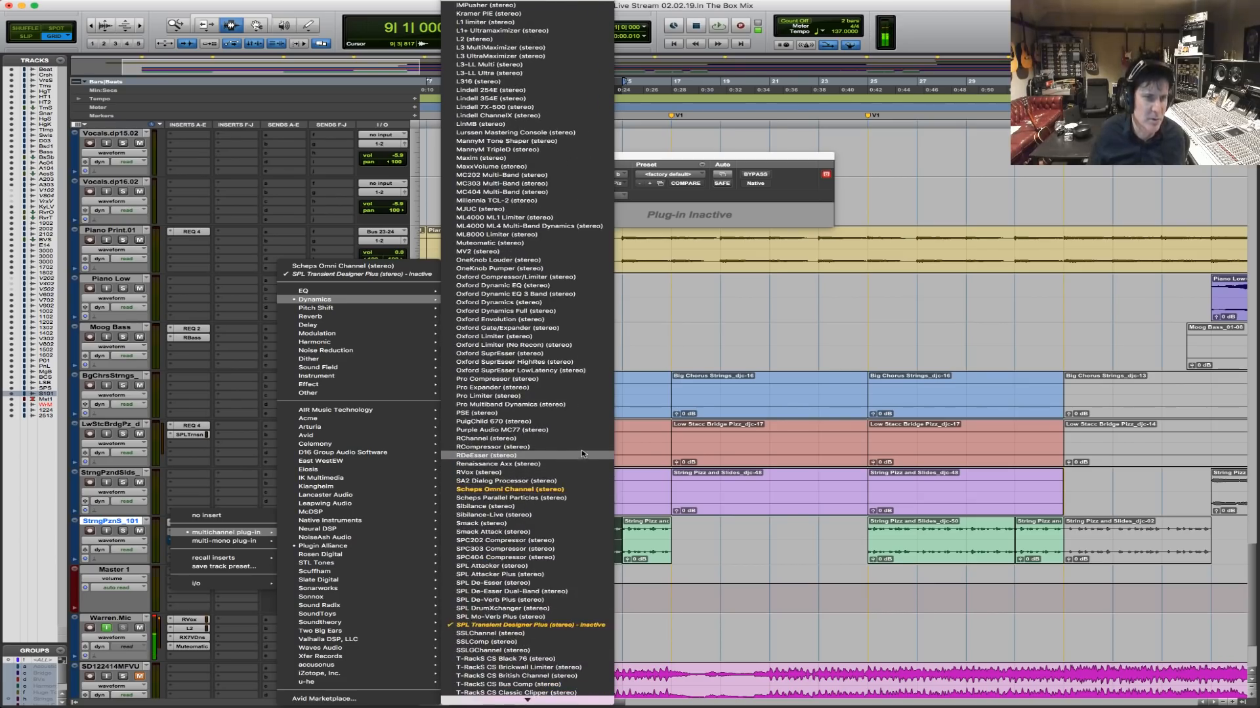
{"action": "left_click", "coordinate": [668, 469]}
During playback, set RCompressor's threshold to -20.0, ratio to 2.54 and make-up gain to 9.4 on StrngPznS_101.
{"action": "key", "text": "space"}
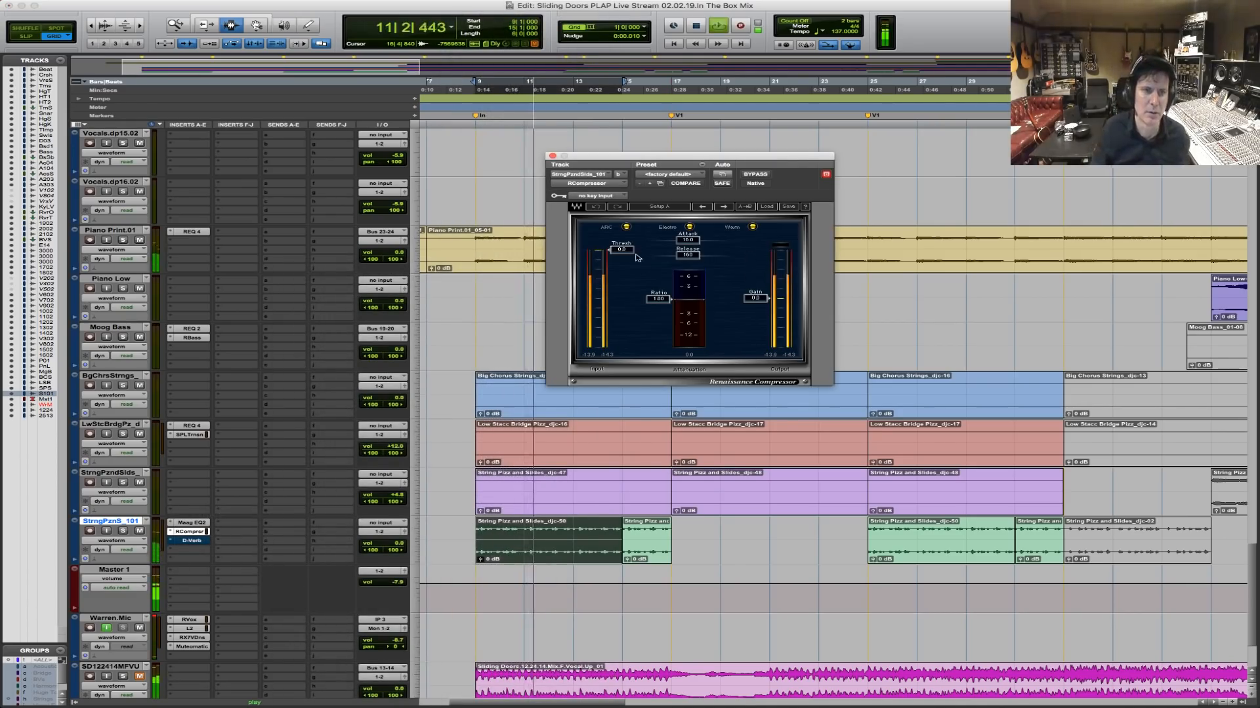
{"action": "left_click_drag", "start_coordinate": [622, 250], "coordinate": [659, 319]}
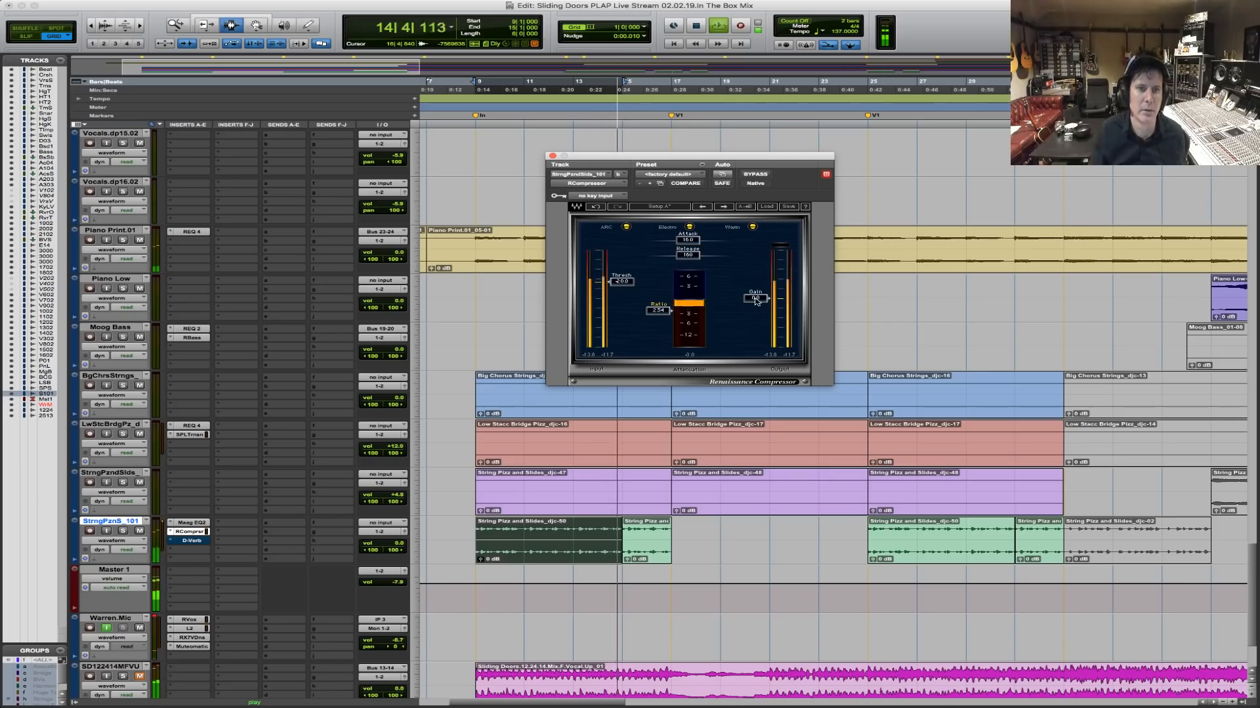
{"action": "left_click_drag", "start_coordinate": [755, 298], "coordinate": [755, 284]}
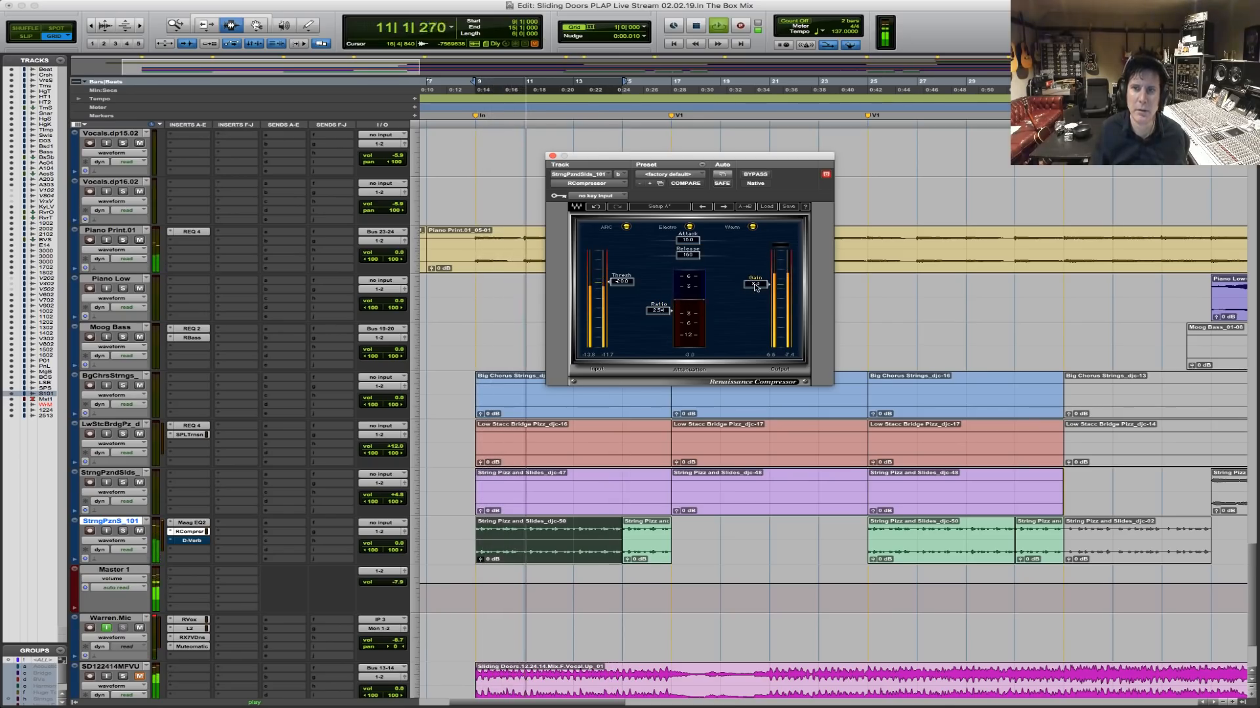
{"action": "key", "text": "space"}
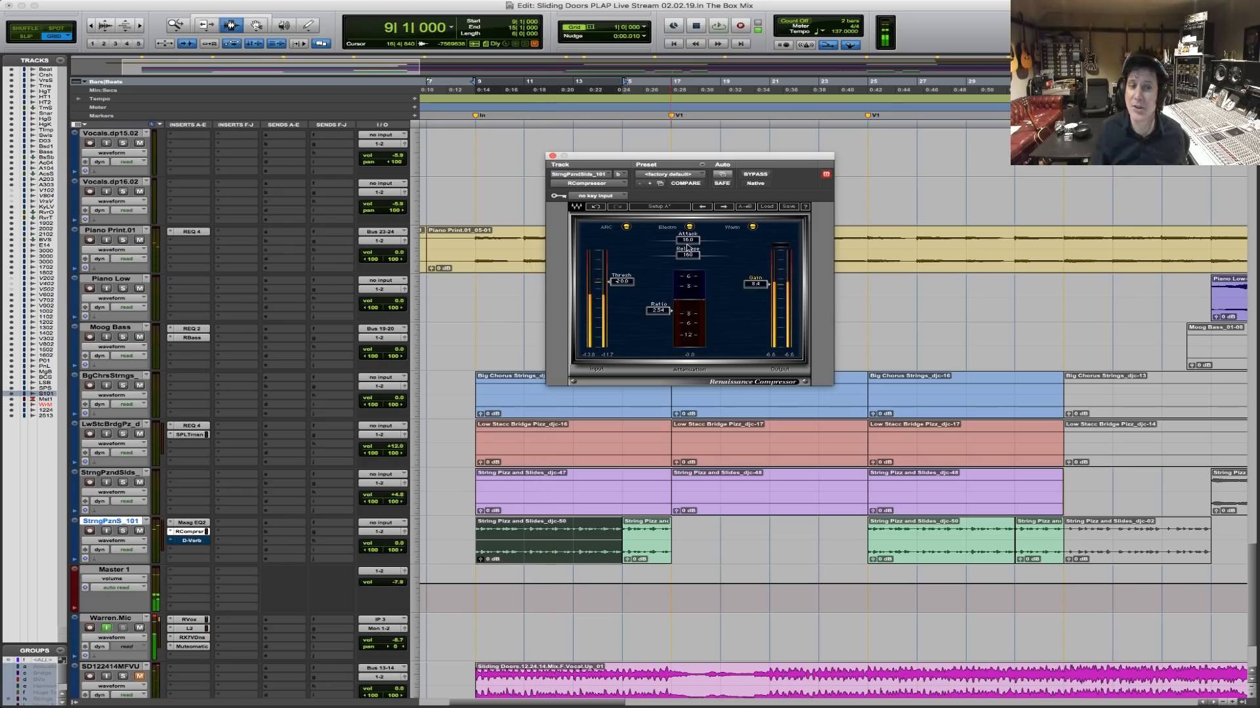
Audition the compressed pizzicato in the mix repeatedly from bar 9 and fine-tune RCompressor's gain to 9.2.
{"action": "key", "text": "space"}
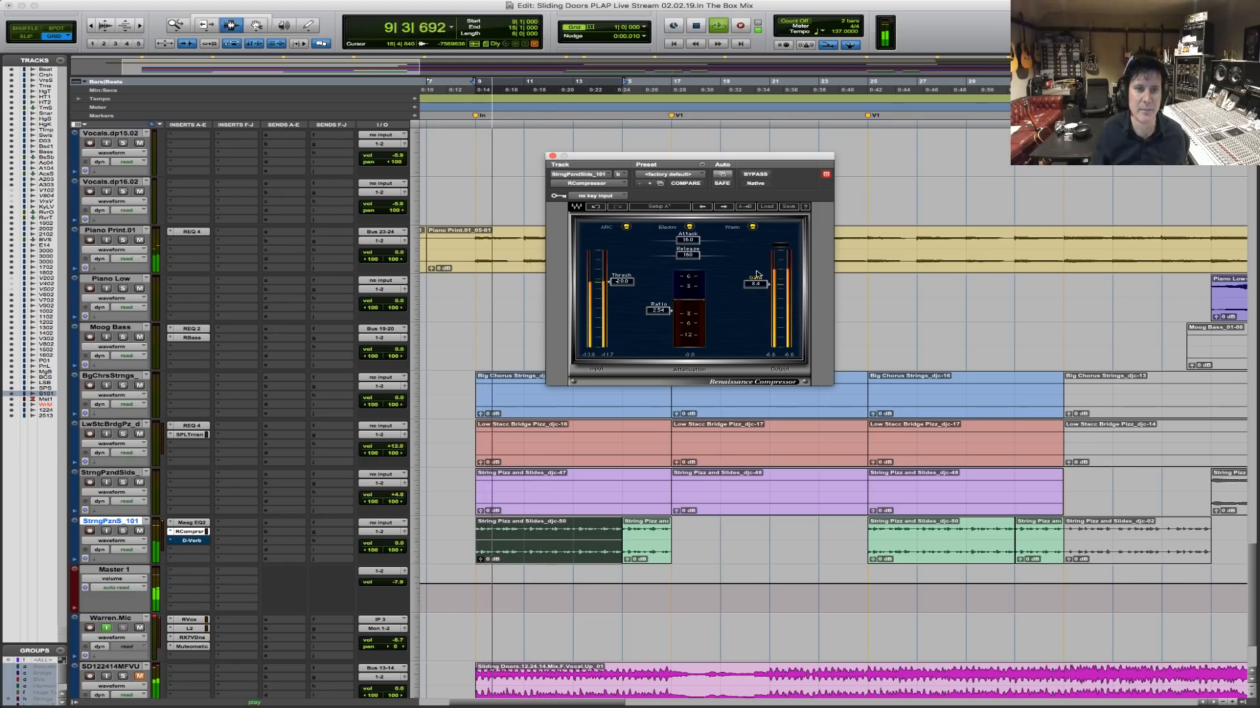
{"action": "key", "text": "space"}
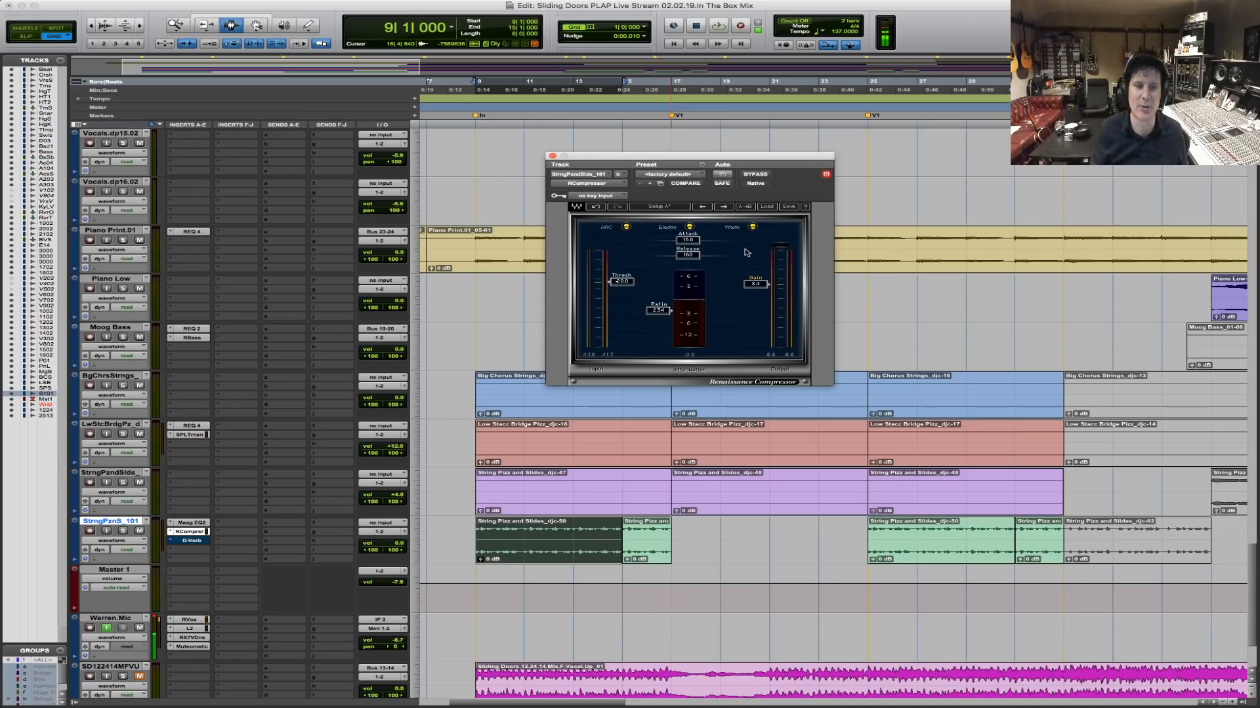
{"action": "key", "text": "space"}
{"action": "left_click_drag", "start_coordinate": [757, 284], "coordinate": [757, 284]}
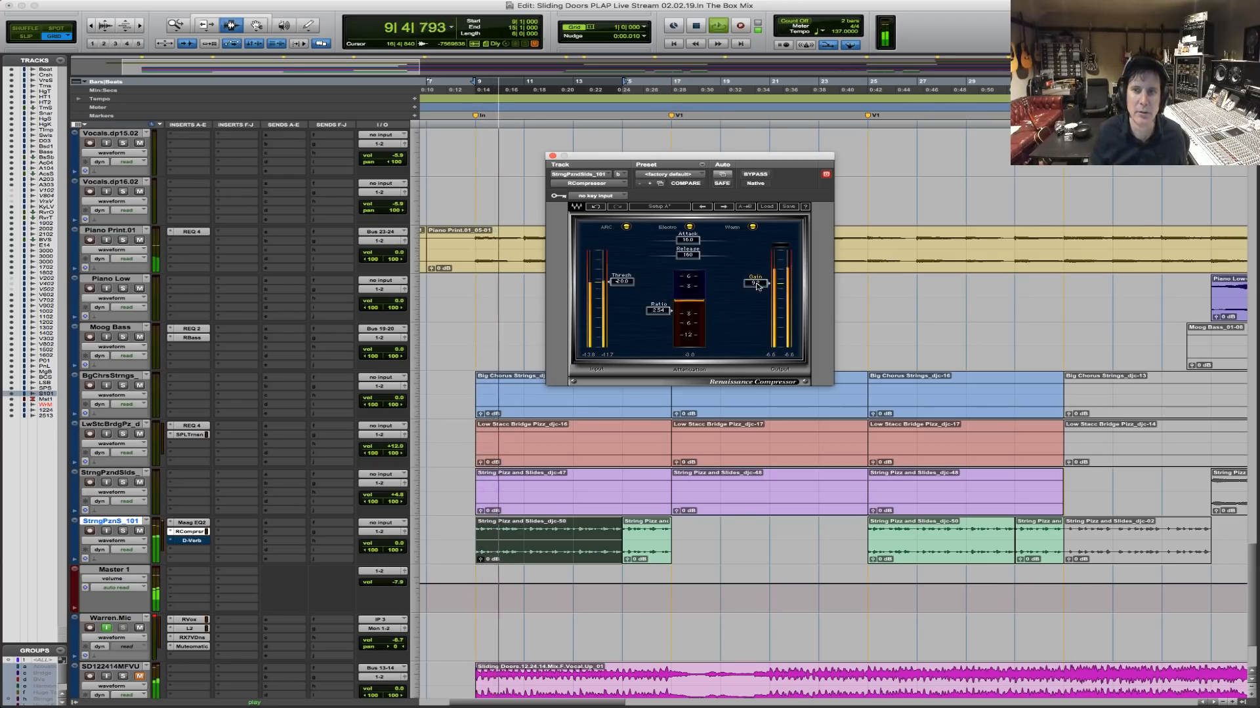
{"action": "key", "text": "space"}
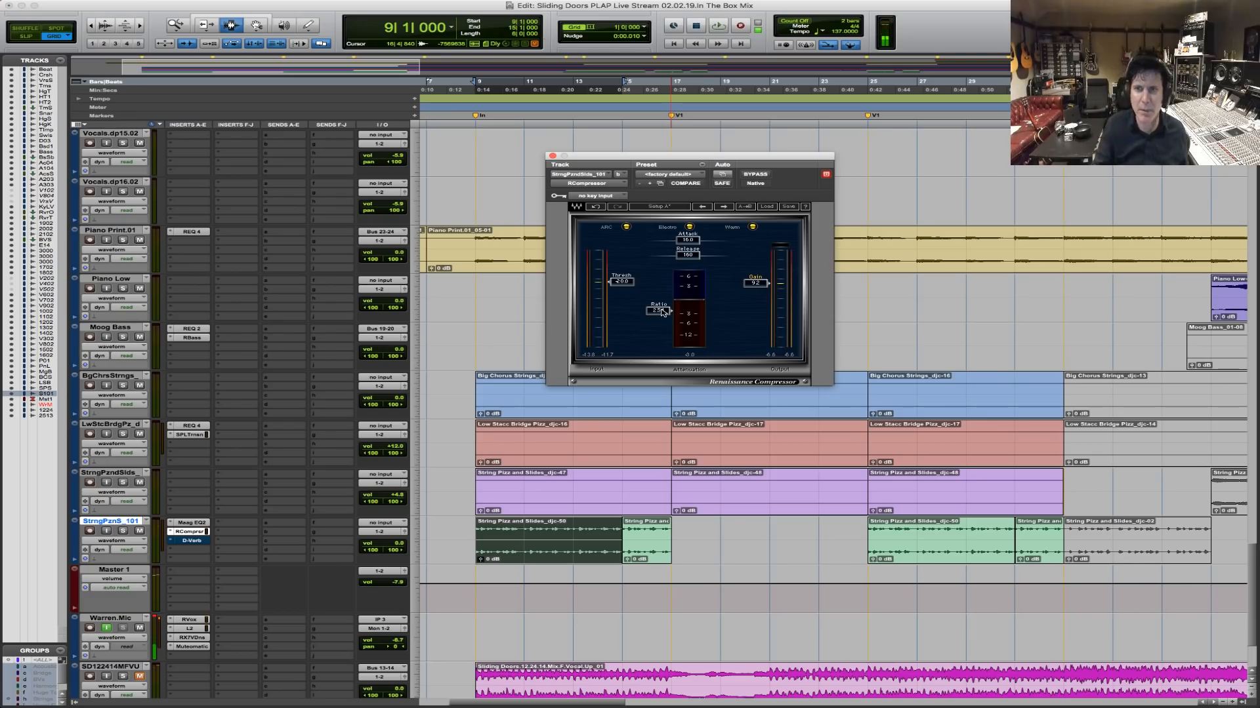
{"action": "key", "text": "space"}
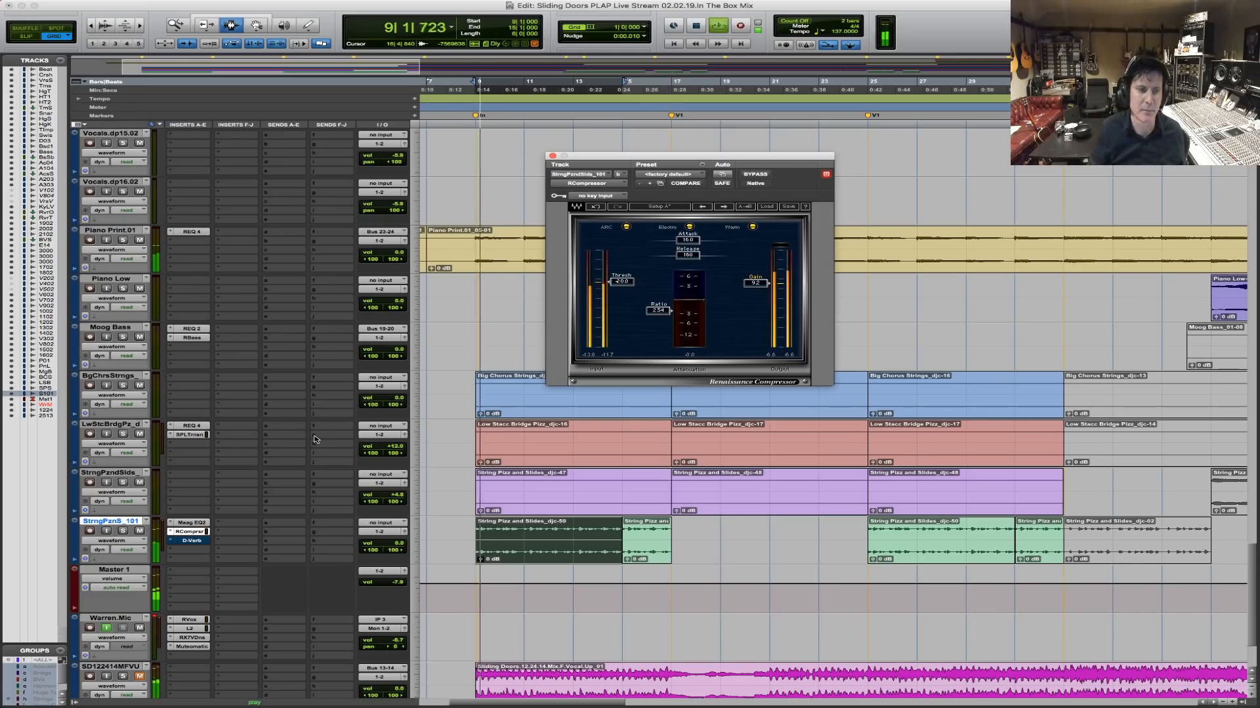
Enable the bypassed D-Verb on the StrngPznS_101 track and lower its mix to 42% during playback.
{"action": "key", "text": "space"}
{"action": "left_click", "coordinate": [200, 544]}
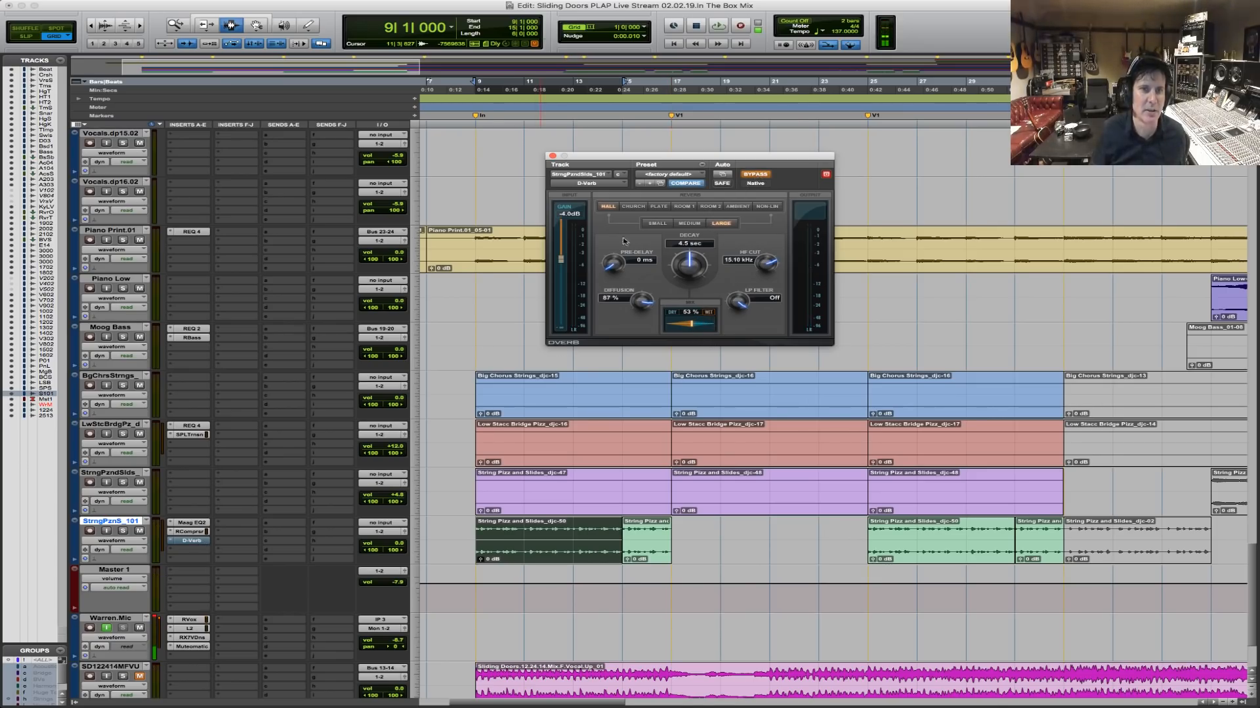
{"action": "key", "text": "space"}
{"action": "left_click", "coordinate": [755, 175]}
{"action": "left_click_drag", "start_coordinate": [691, 324], "coordinate": [688, 326]}
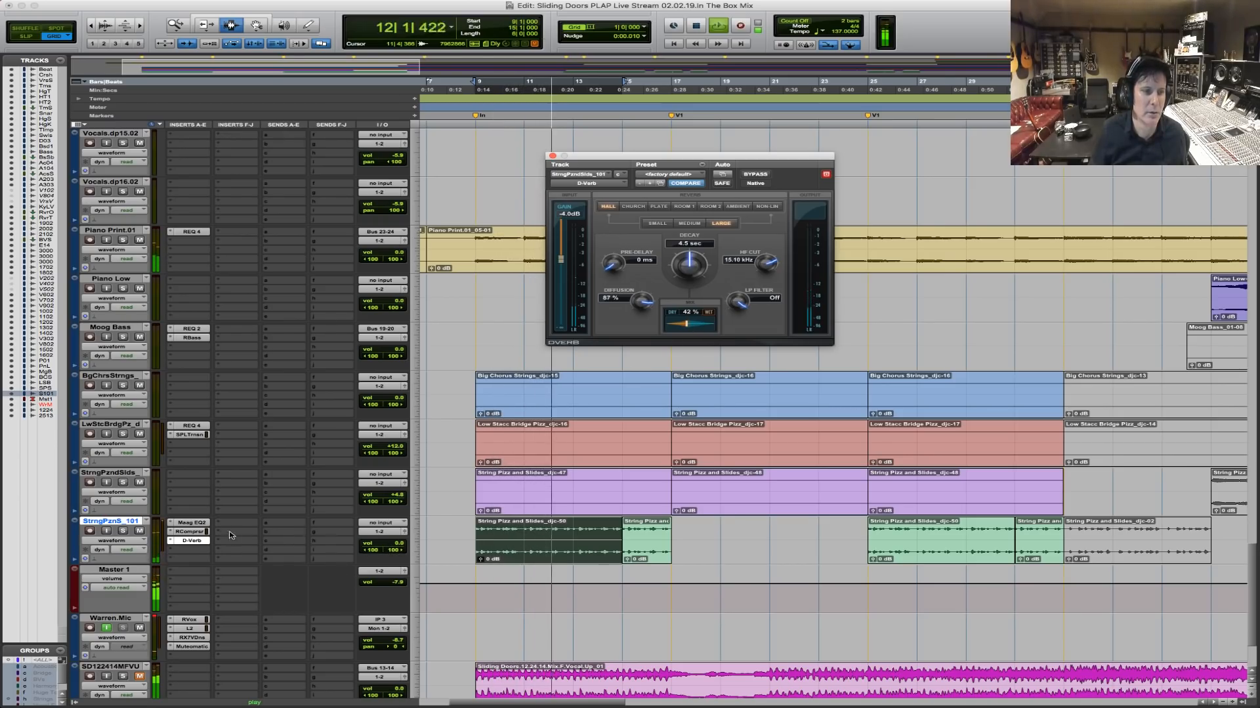
{"action": "key", "text": "space"}
Copy the RCompressor into the insert slot after D-Verb on StrngPznS_101 and raise the copy's gain to about 10.2.
{"action": "left_click", "coordinate": [190, 544]}
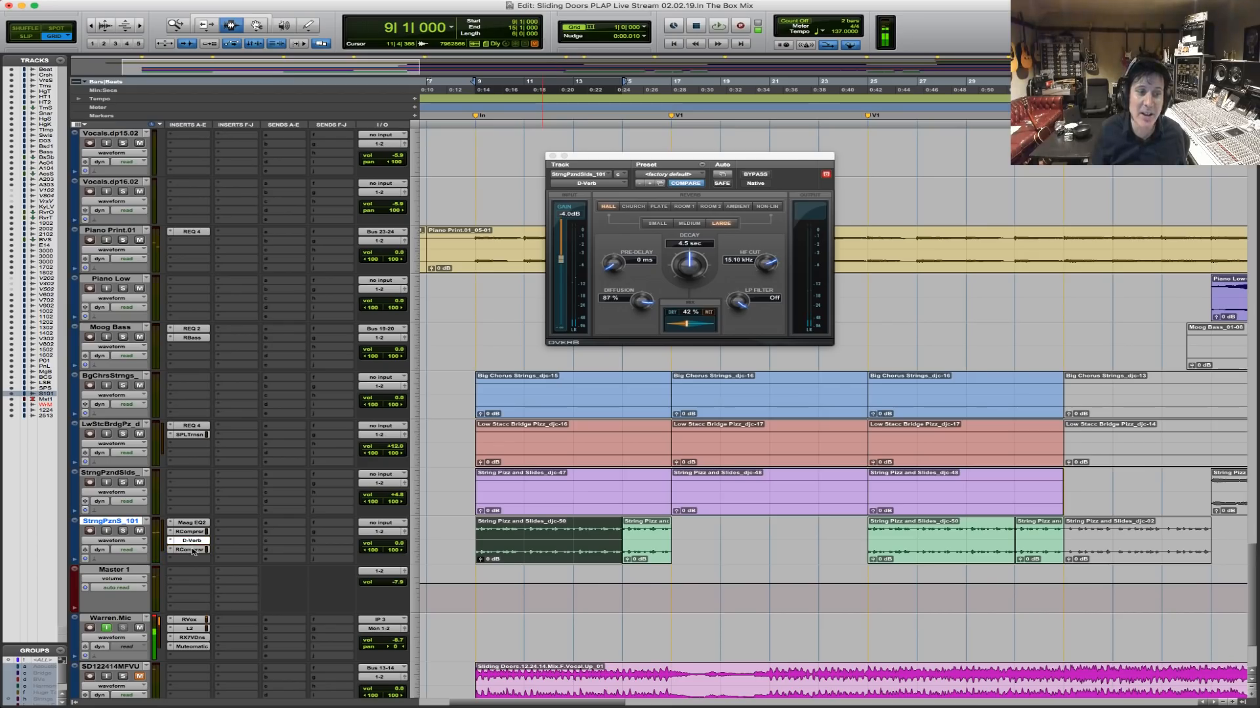
{"action": "left_click", "coordinate": [193, 550]}
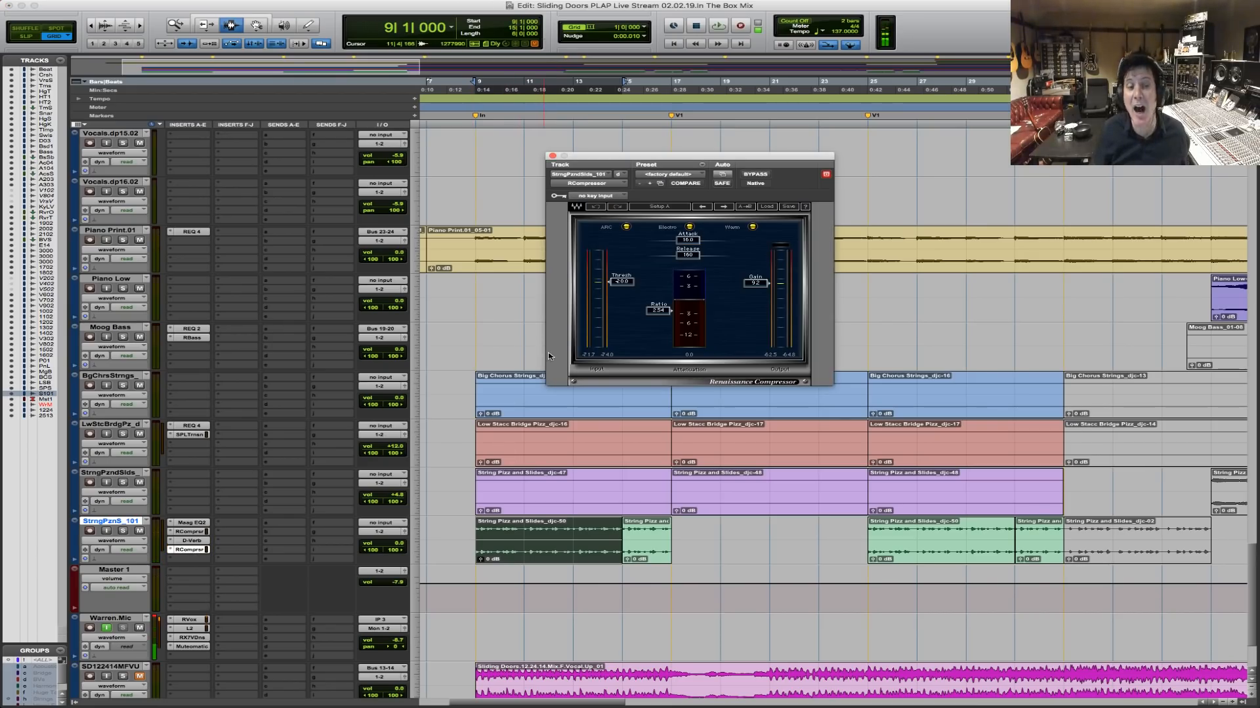
{"action": "key", "text": "space"}
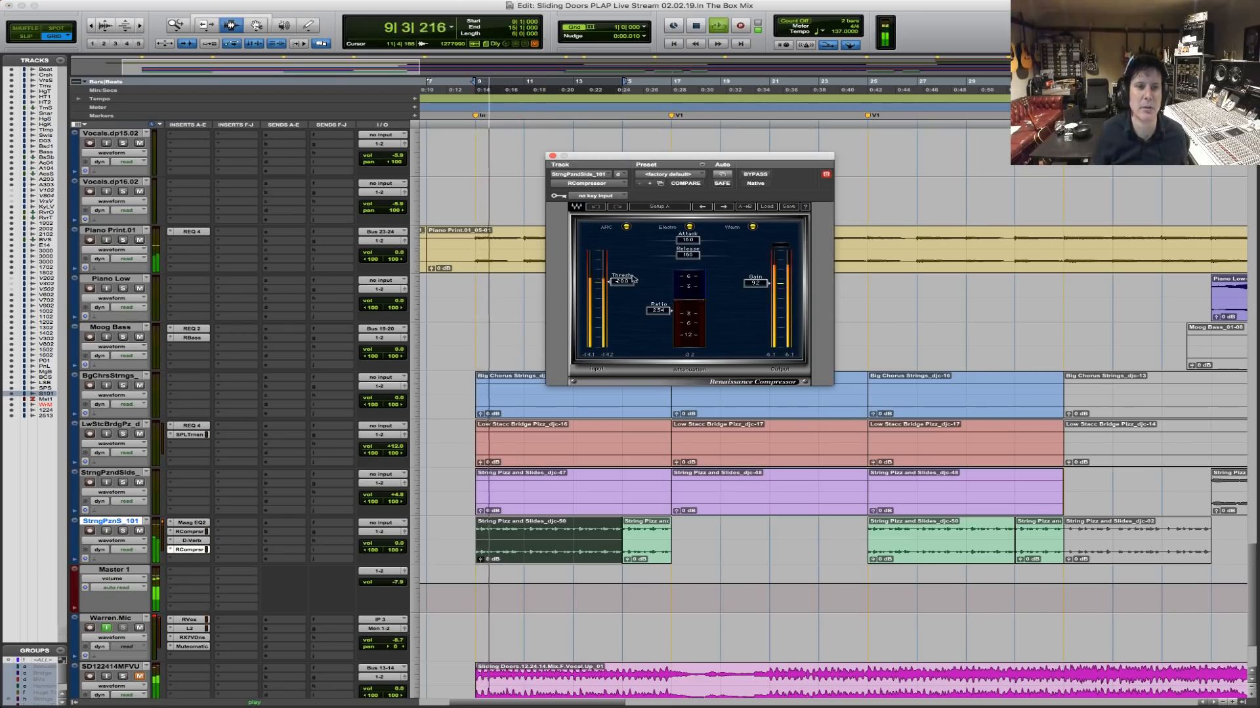
{"action": "left_click_drag", "start_coordinate": [754, 287], "coordinate": [754, 283]}
{"action": "key", "text": "space"}
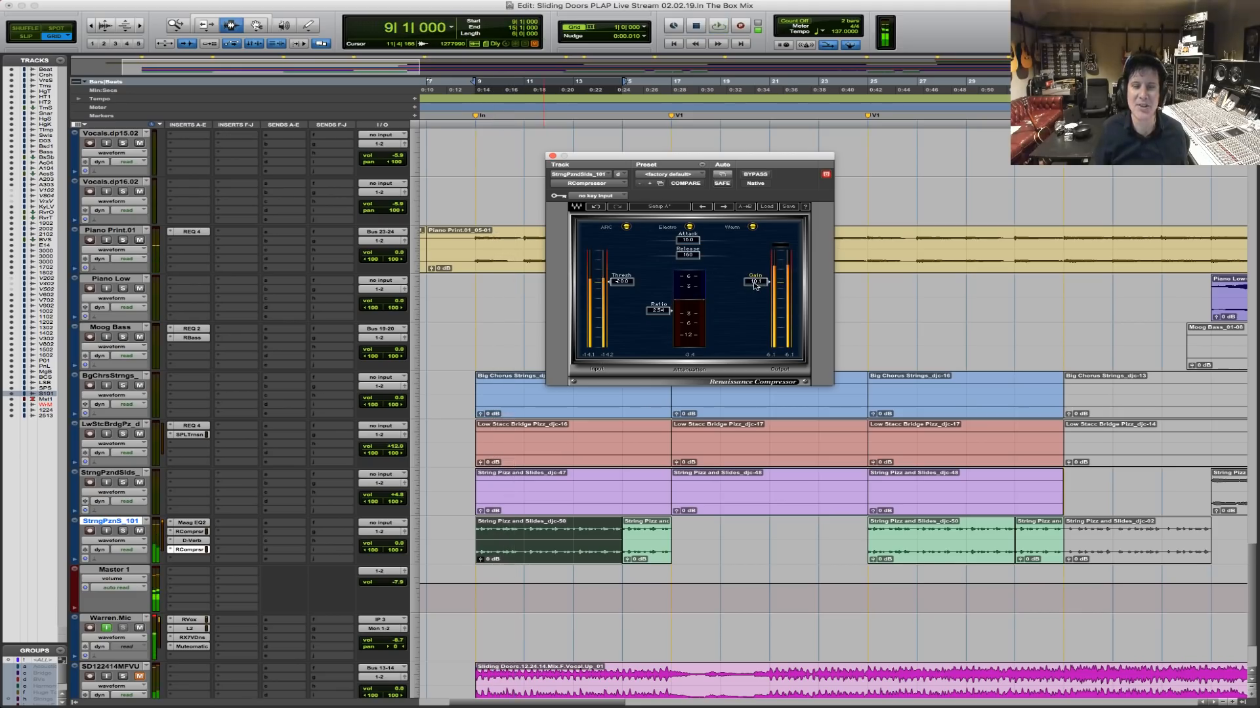
{"action": "key", "text": "space"}
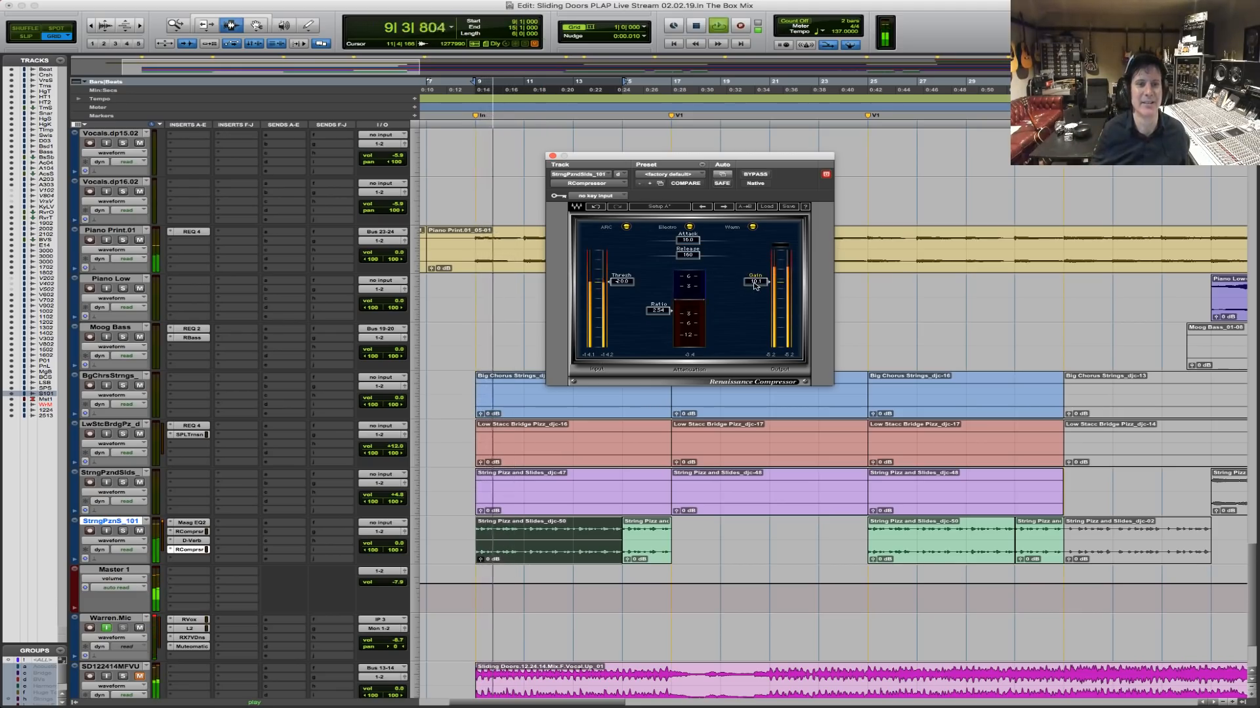
{"action": "left_click_drag", "start_coordinate": [753, 286], "coordinate": [755, 287]}
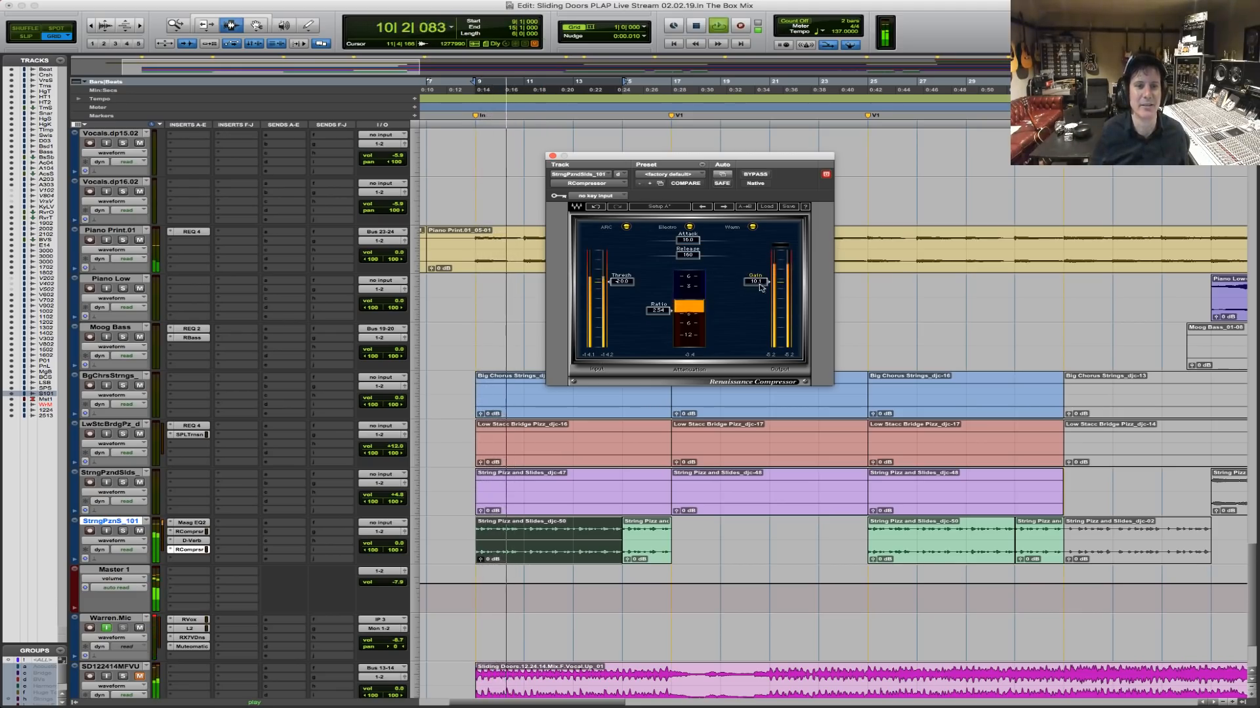
Shorten the decay of the D-Verb on StrngPznS_101 to 1.5 sec, close the plug-in and stop playback.
{"action": "left_click", "coordinate": [192, 542]}
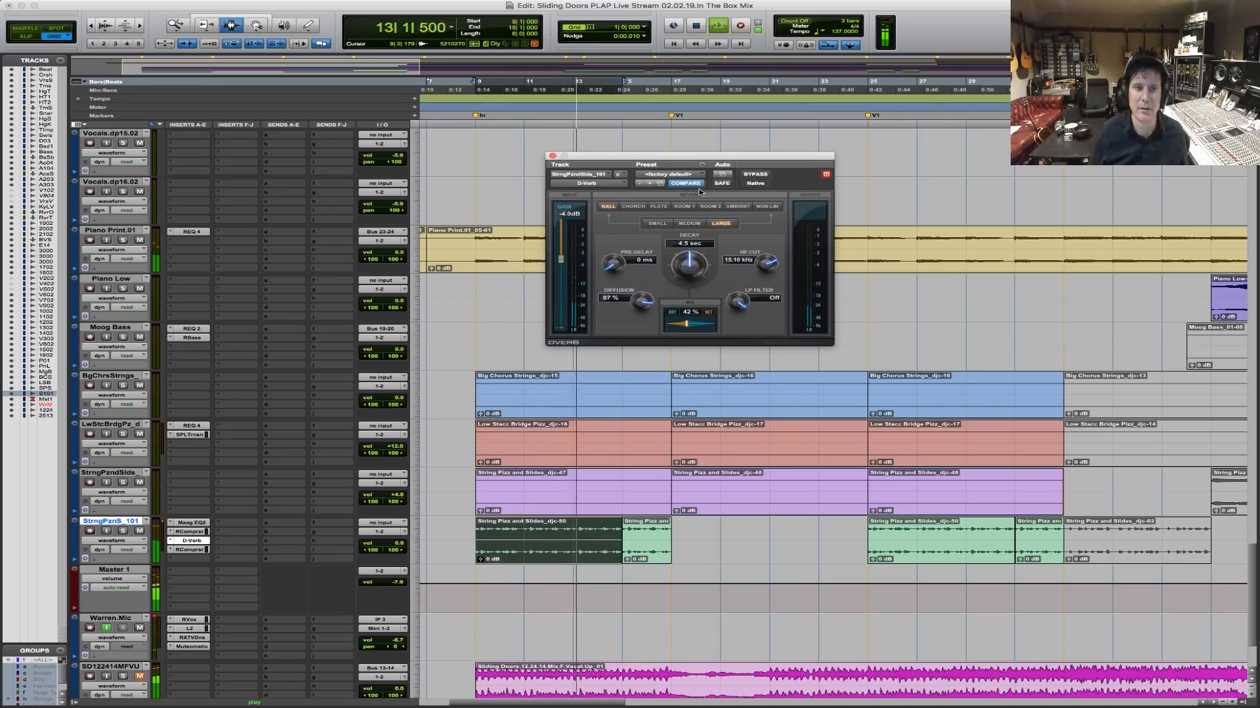
{"action": "left_click_drag", "start_coordinate": [689, 261], "coordinate": [683, 272]}
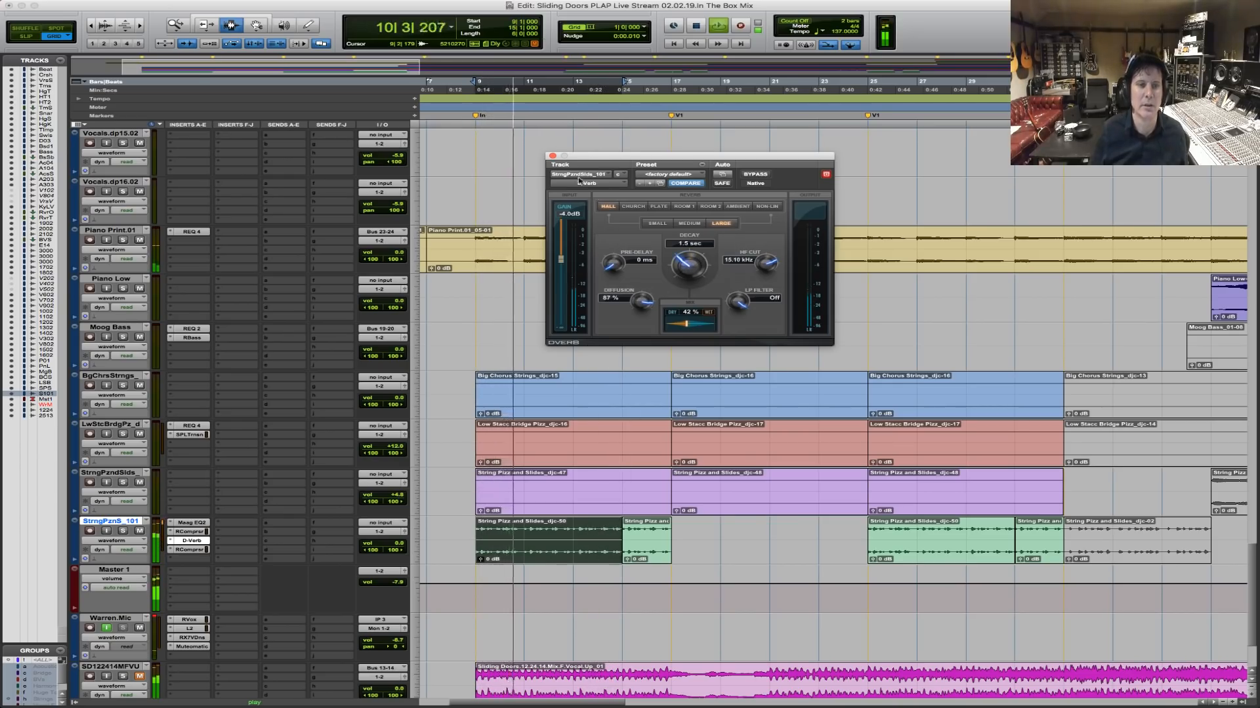
{"action": "left_click", "coordinate": [552, 155]}
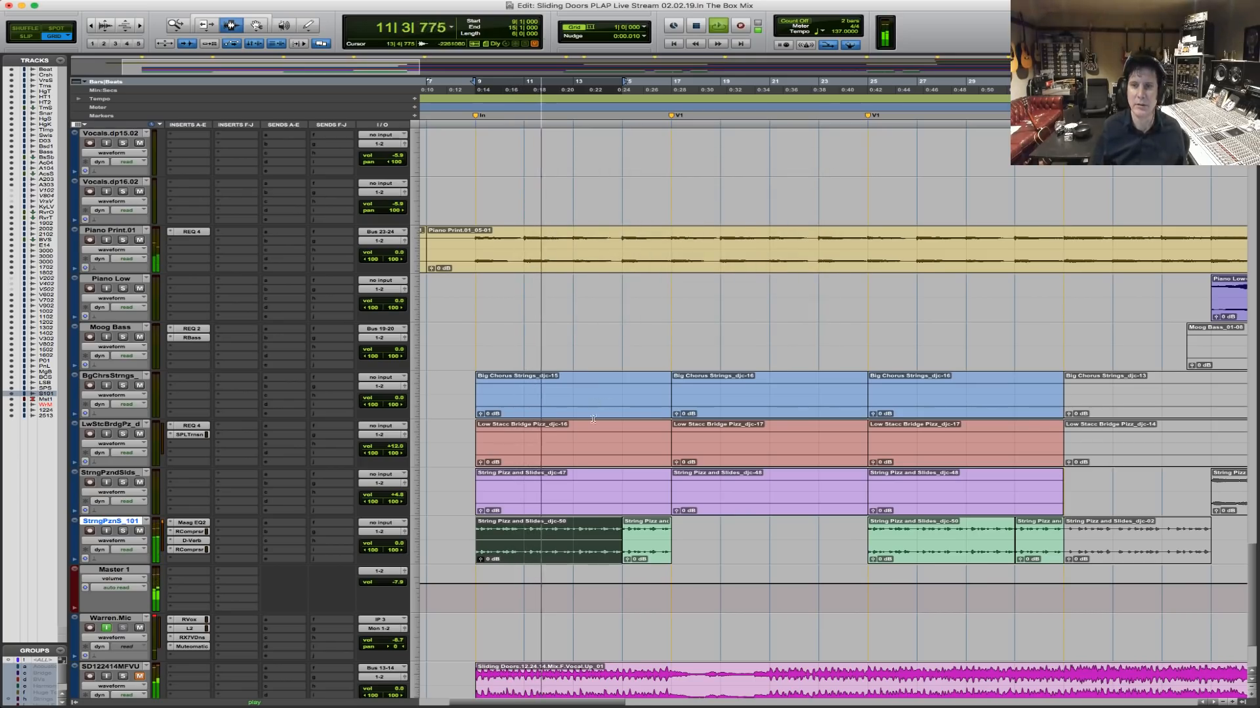
{"action": "key", "text": "space"}
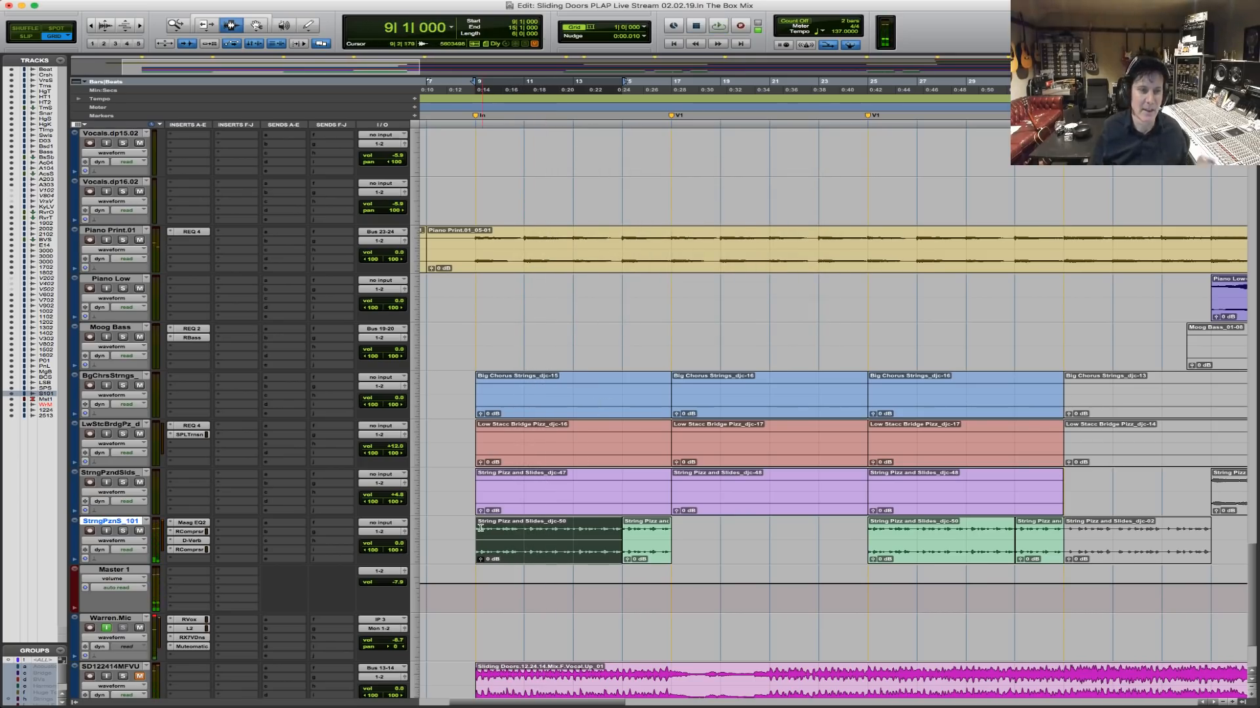
Review the StrngPznS_101 insert chain of Maag EQ2, RCompressor, D-Verb and second RCompressor, then play it back from bar 9.
{"action": "left_click", "coordinate": [196, 525]}
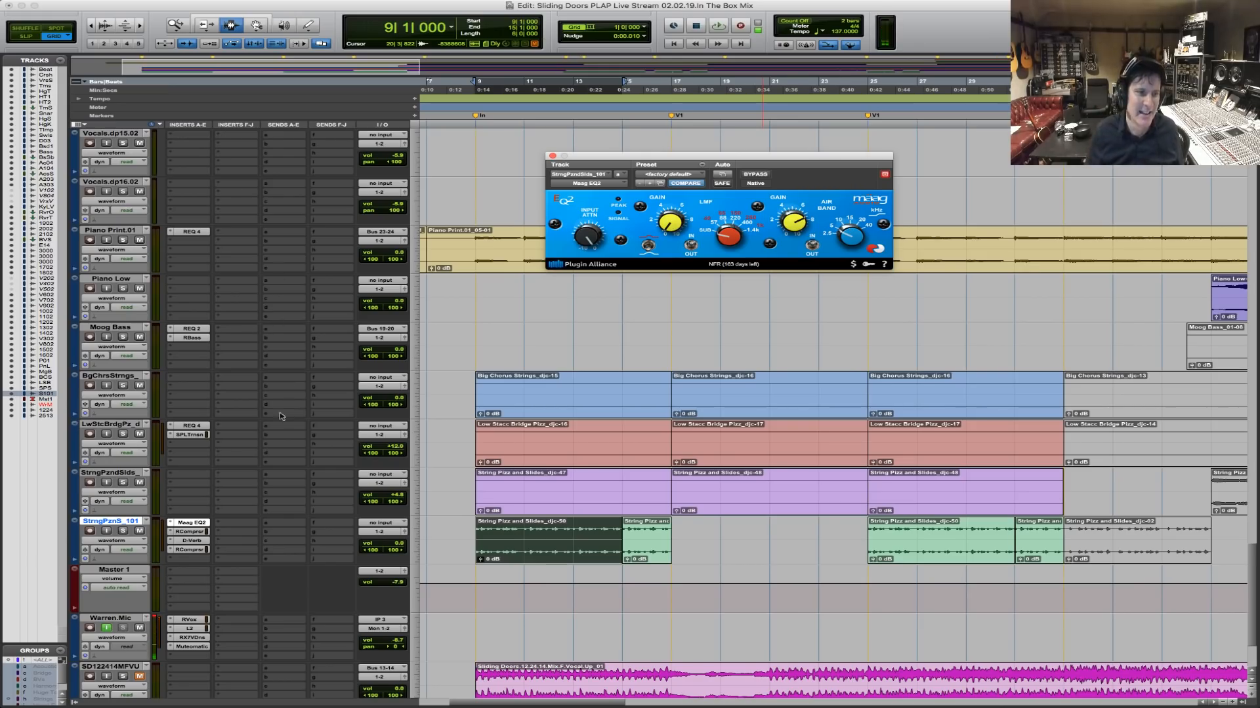
{"action": "left_click", "coordinate": [196, 533]}
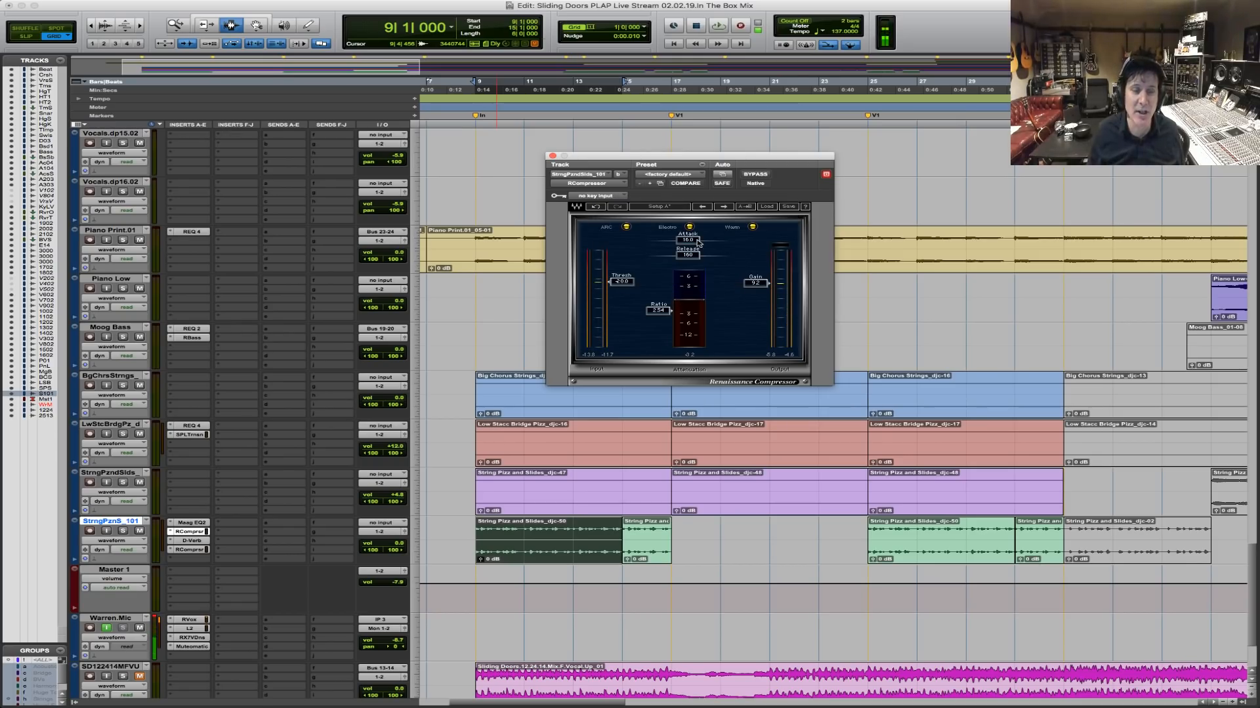
{"action": "key", "text": "space"}
{"action": "key", "text": "space"}
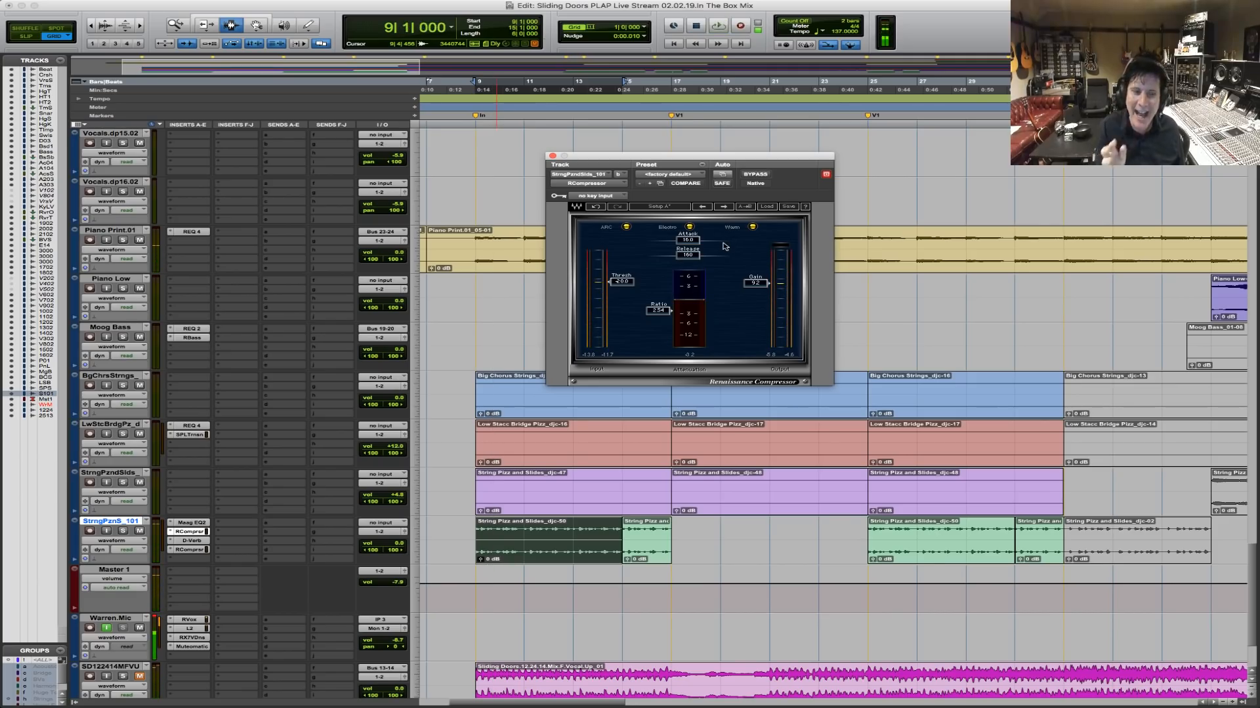
{"action": "left_click", "coordinate": [189, 542]}
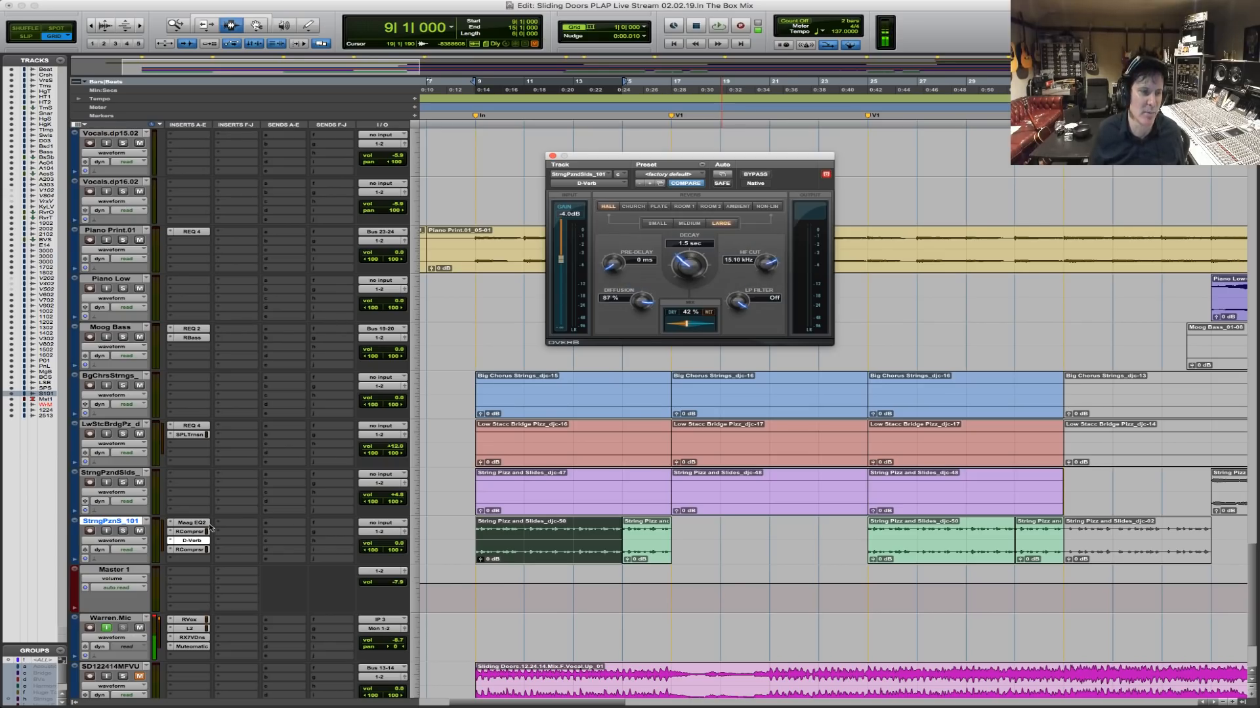
{"action": "left_click", "coordinate": [199, 551]}
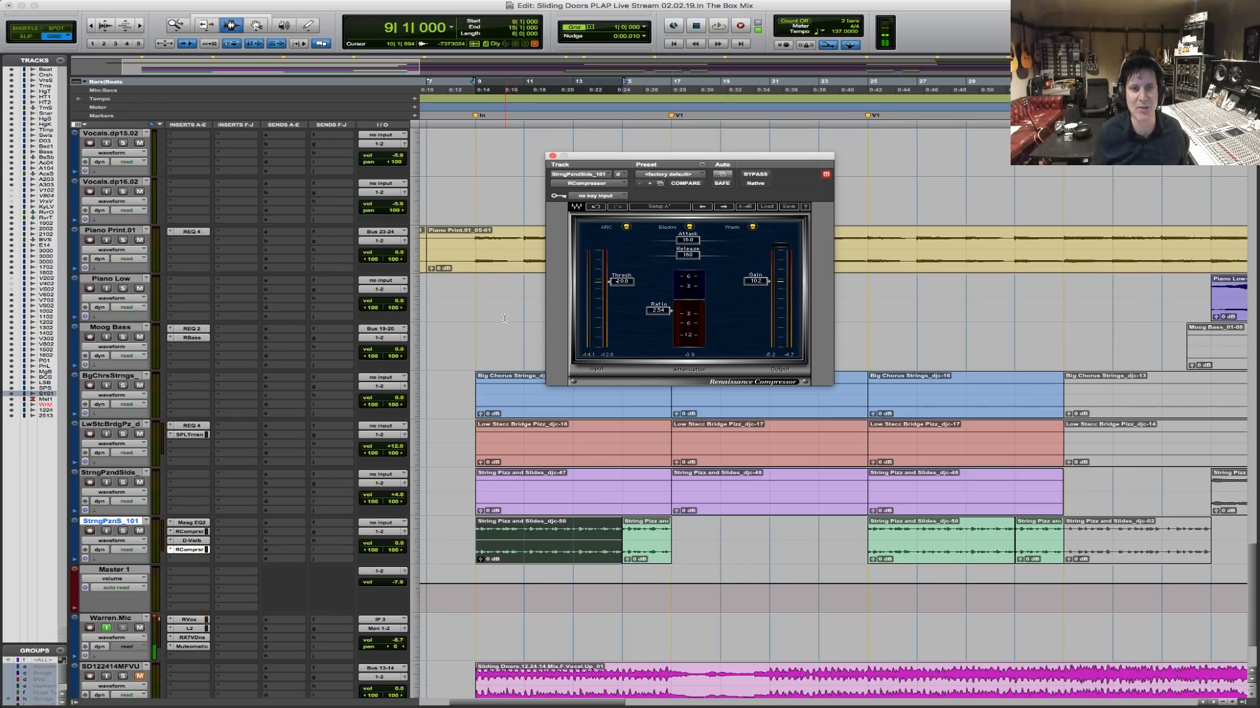
{"action": "key", "text": "space"}
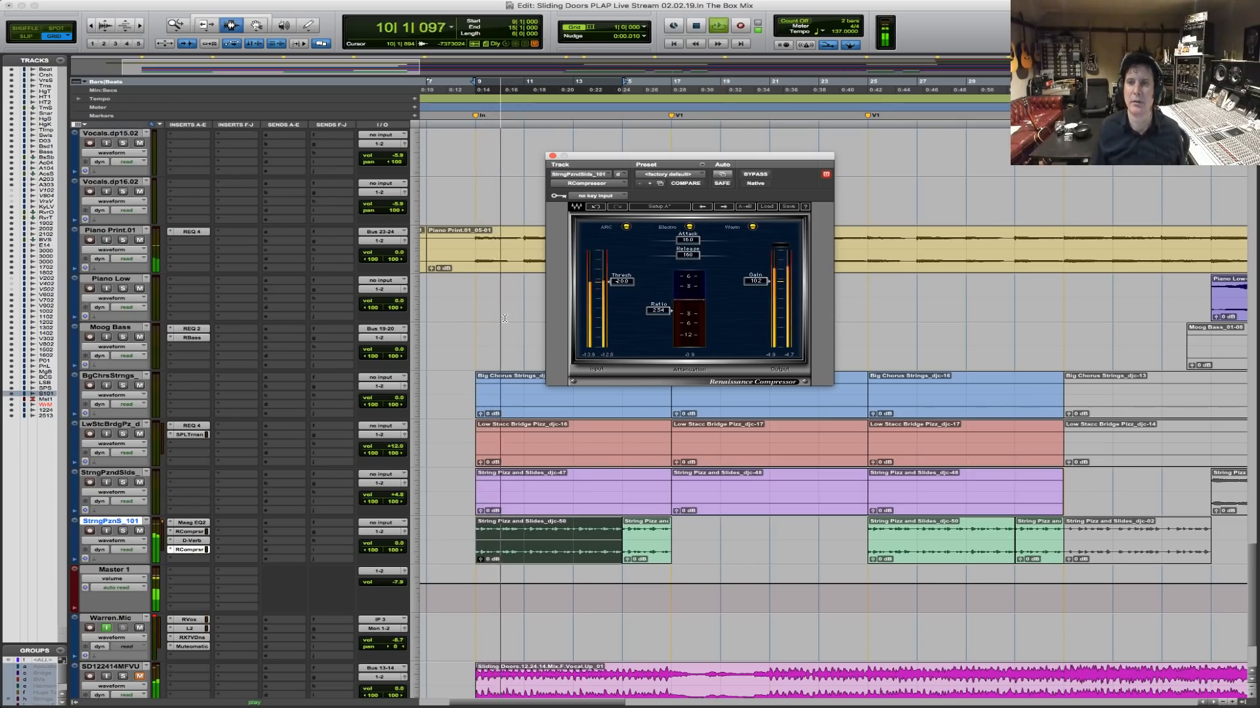
Close the compressor window and listen to the mix from bar 9 to check how the processed pizzicato strings sit.
{"action": "left_click", "coordinate": [470, 493]}
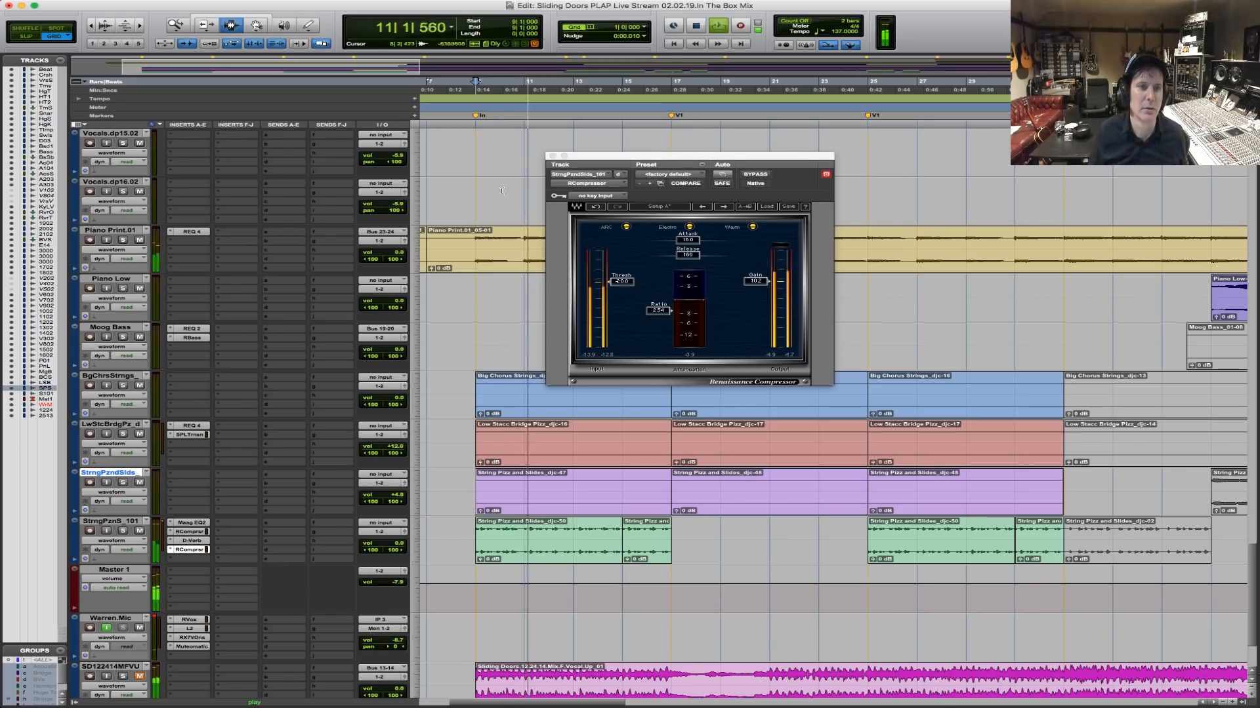
{"action": "left_click", "coordinate": [552, 156]}
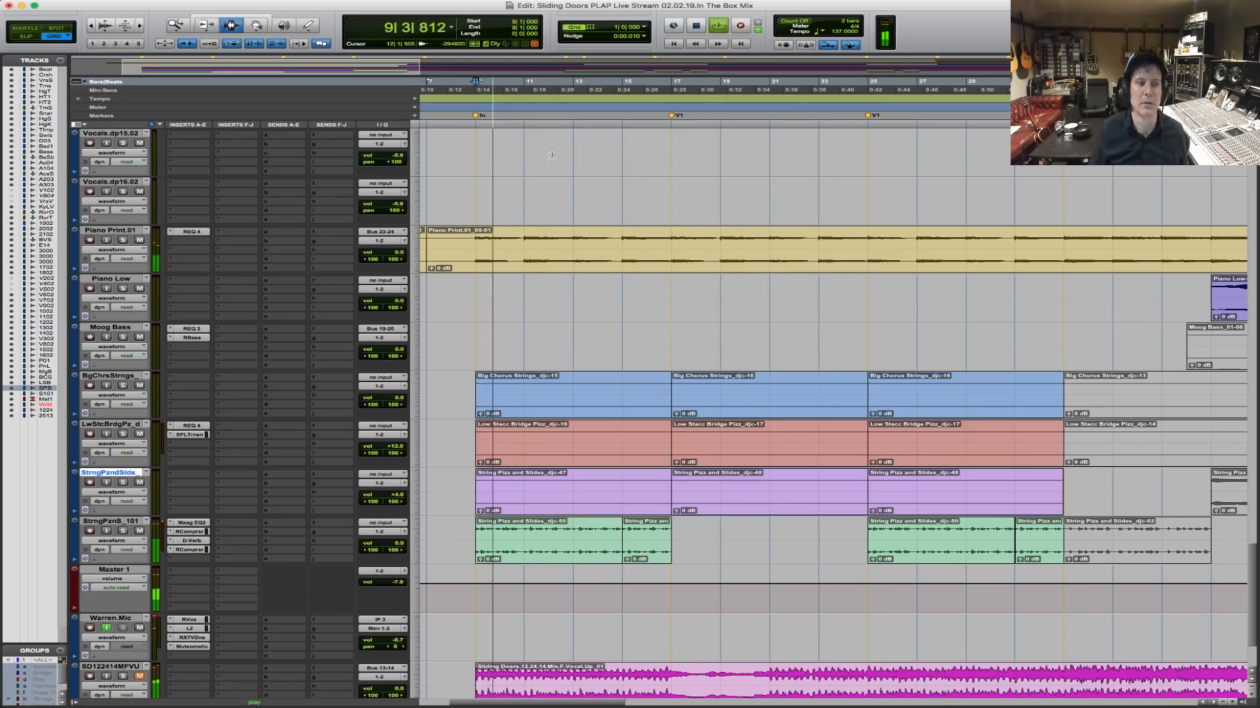
{"action": "left_click_drag", "start_coordinate": [400, 547], "coordinate": [402, 544]}
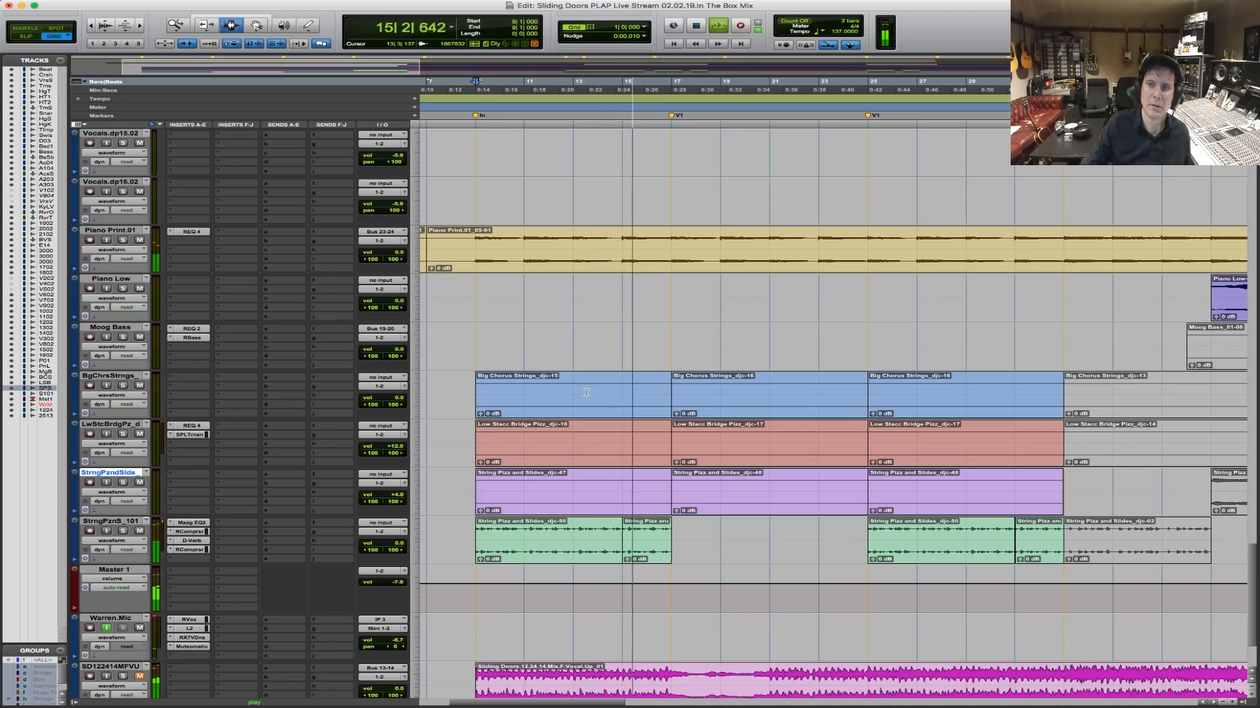
{"action": "key", "text": "space"}
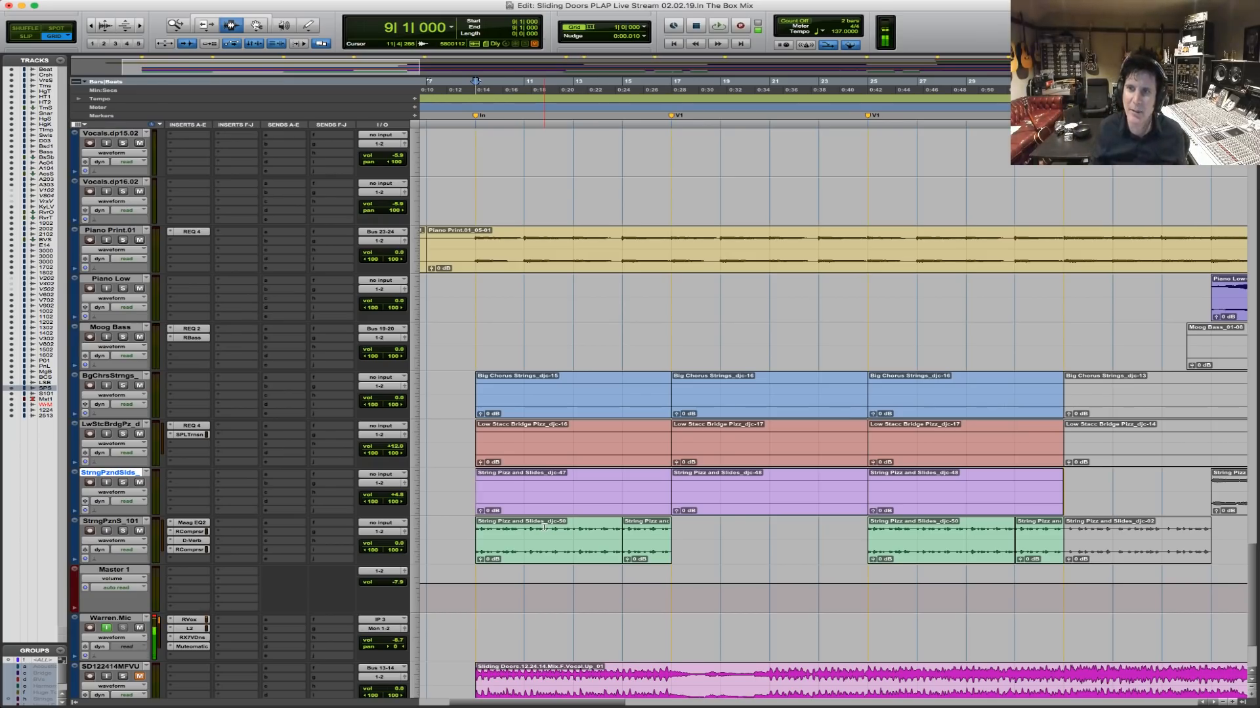
{"action": "key", "text": "space"}
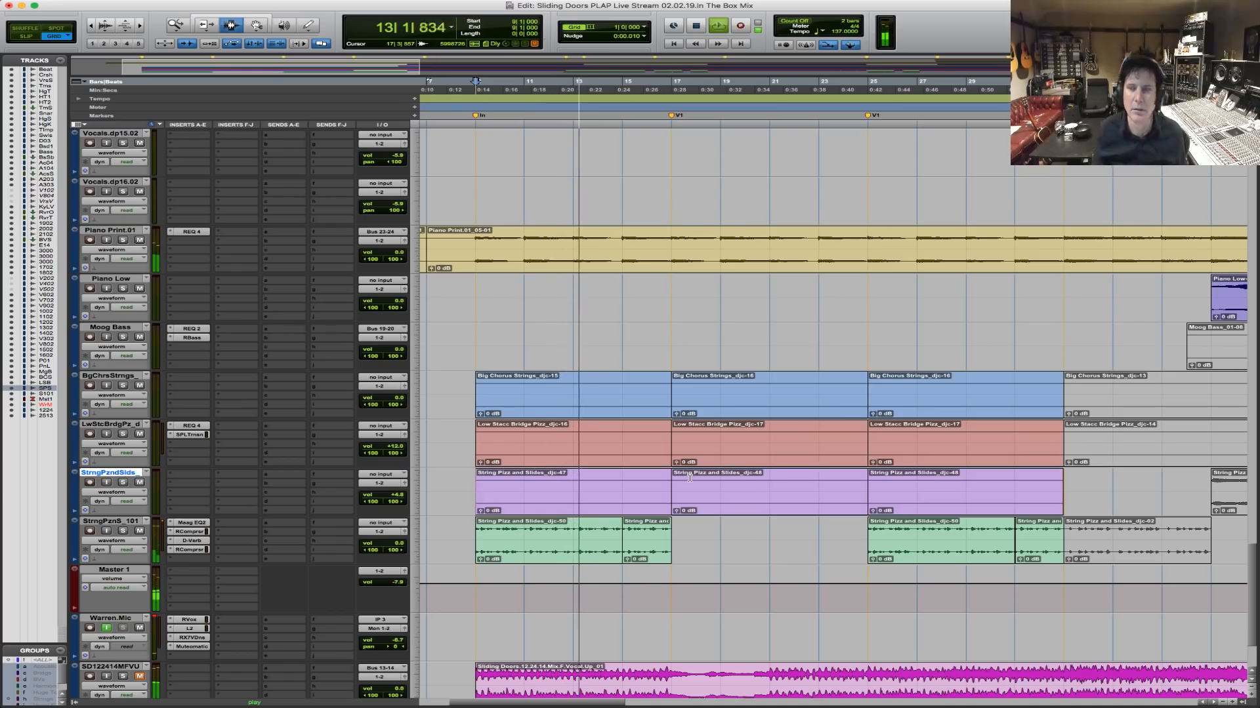
{"action": "key", "text": "space"}
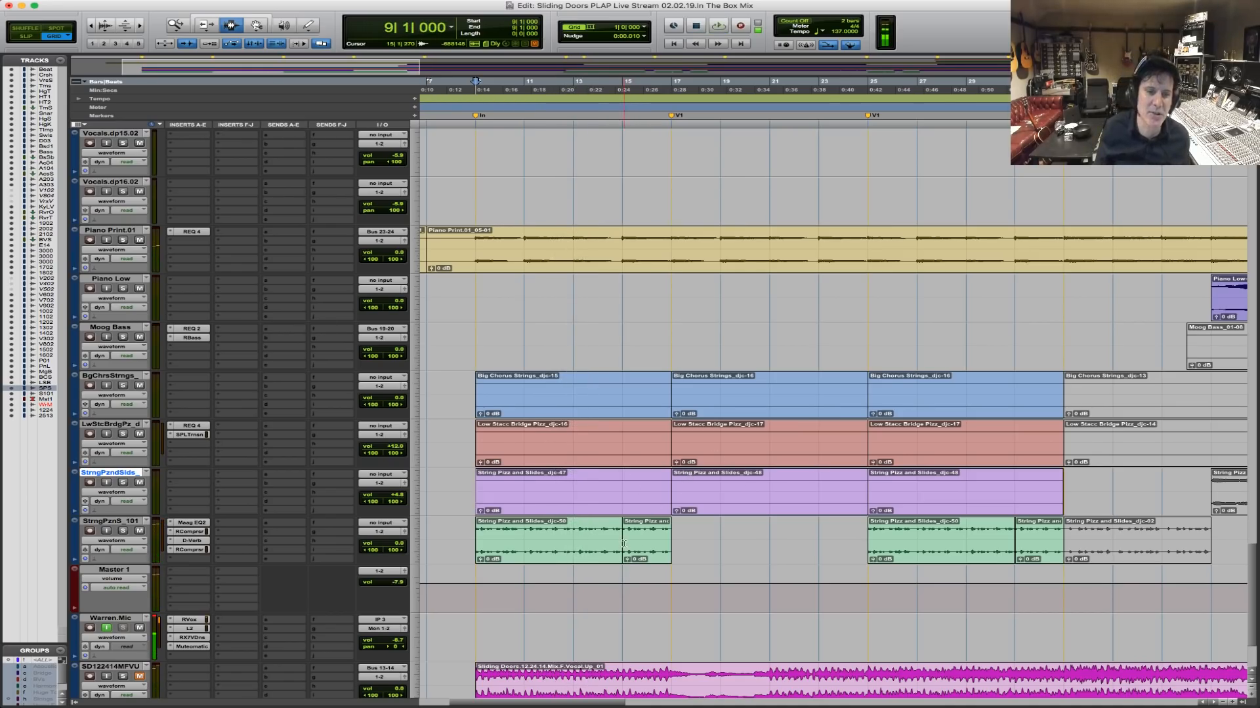
Play the song from bar 15 and raise the volume of the Beat track.
{"action": "key", "text": "space"}
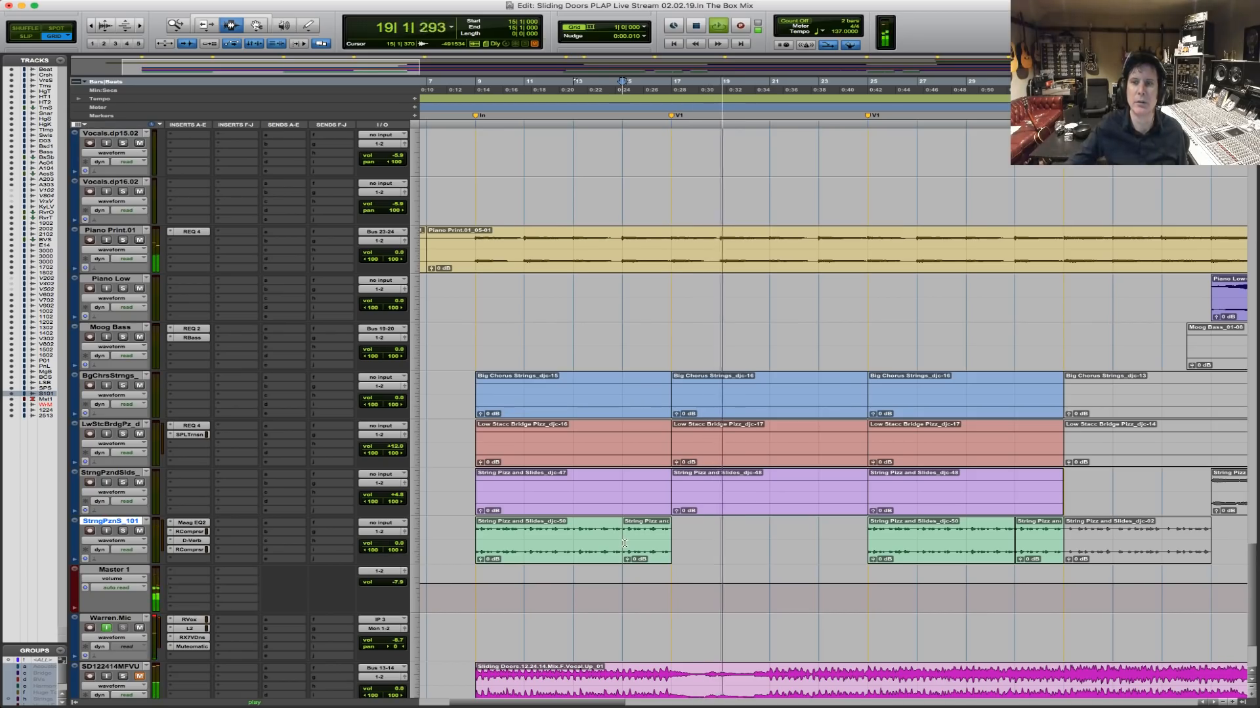
{"action": "scroll", "coordinate": [624, 543], "scroll_direction": "up", "scroll_amount": 15}
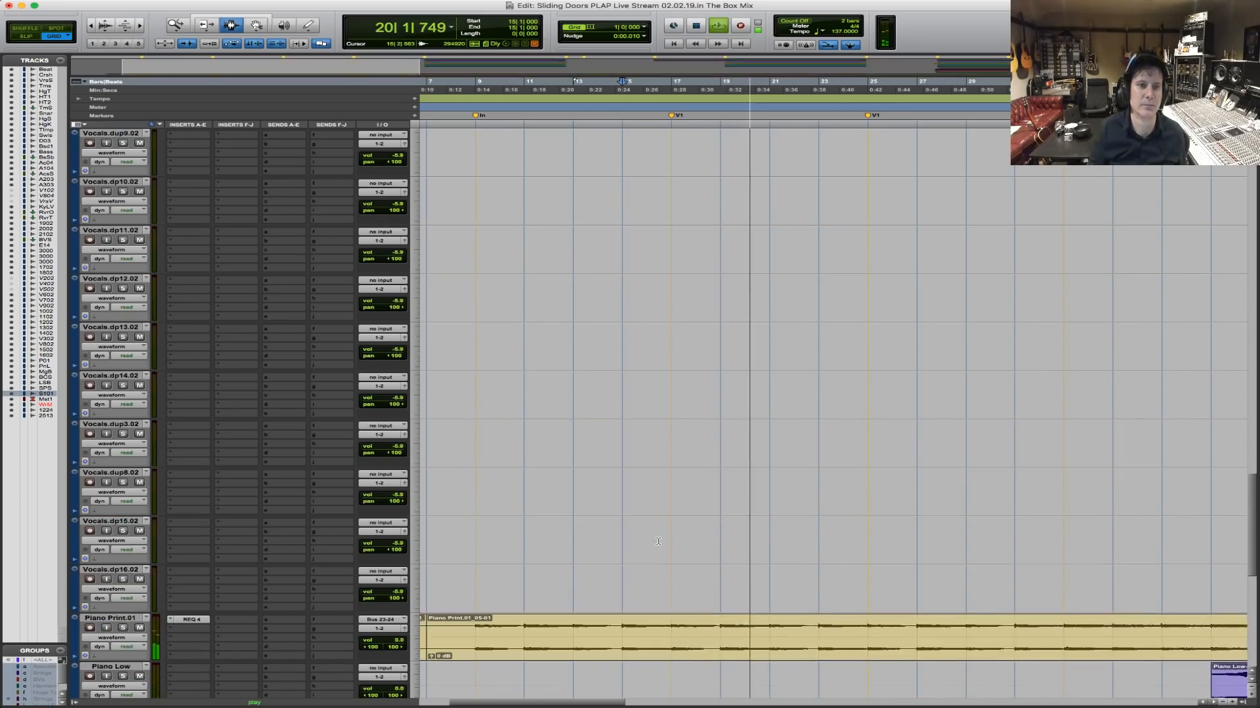
{"action": "scroll", "coordinate": [664, 547], "scroll_direction": "up", "scroll_amount": 20}
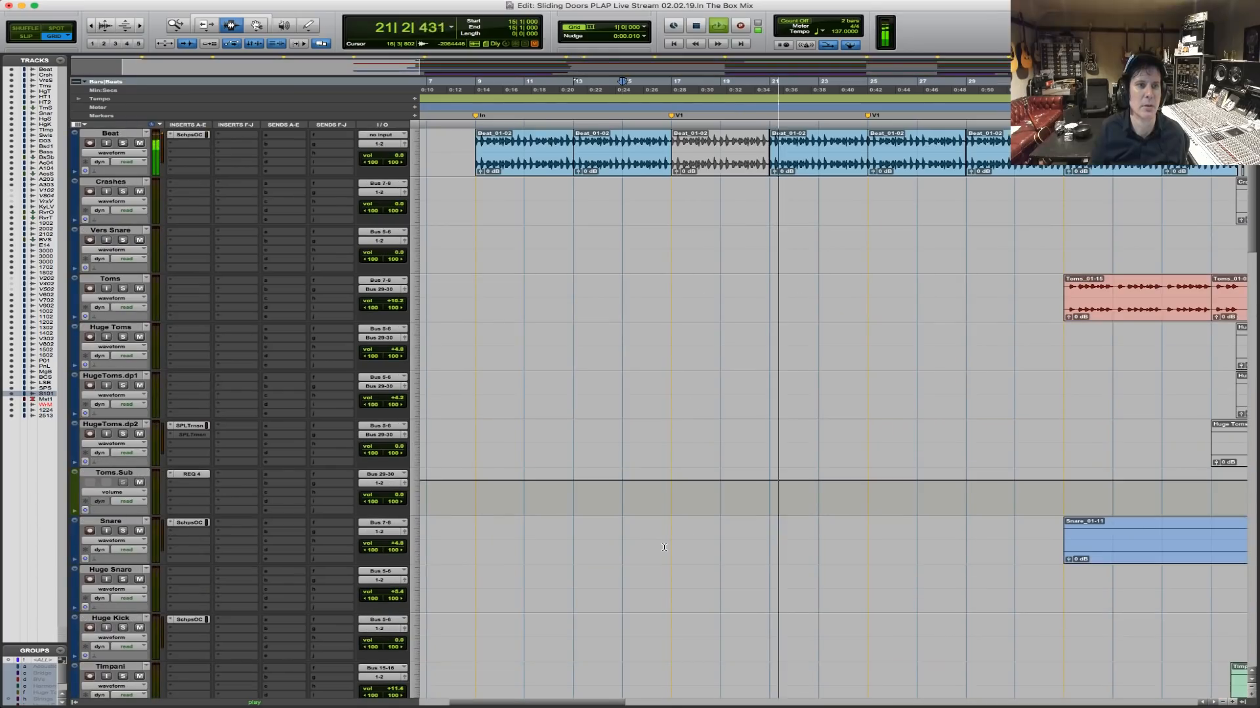
{"action": "left_click", "coordinate": [397, 157]}
{"action": "left_click_drag", "start_coordinate": [397, 159], "coordinate": [396, 157]}
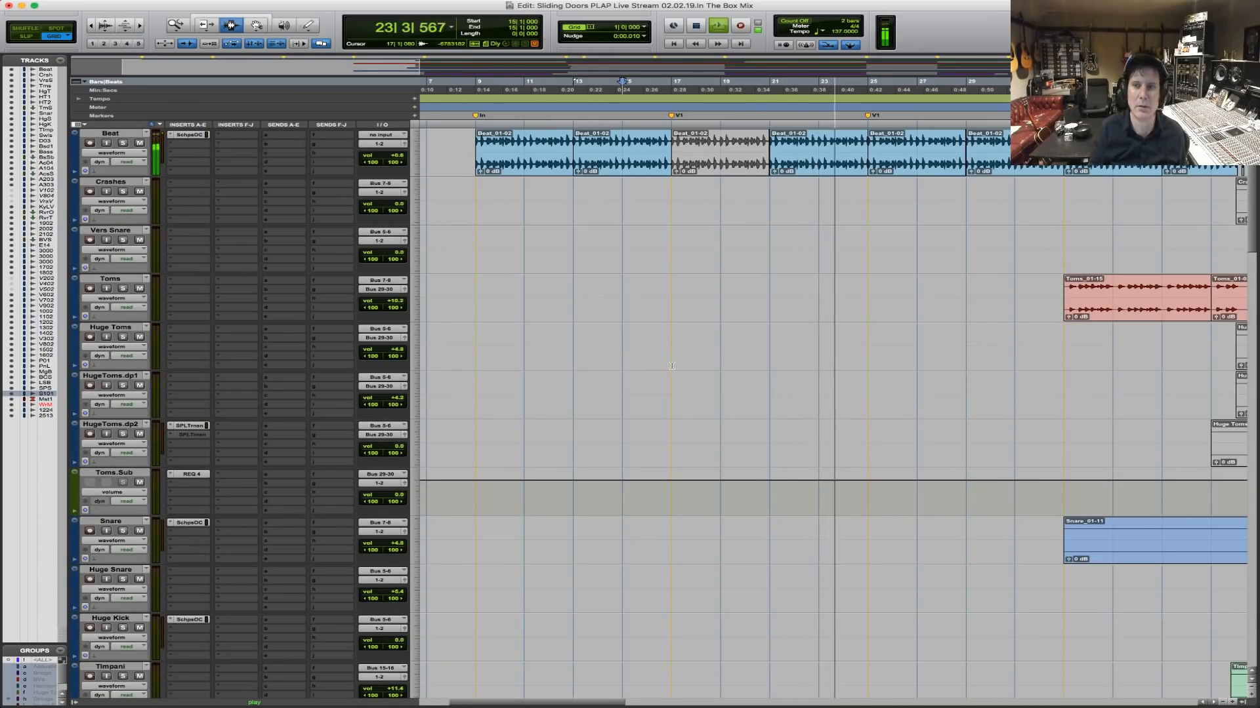
In the REQ 2 on Acoustic.Sub, move the upper band to about 229 Hz and cut its gain slightly.
{"action": "scroll", "coordinate": [688, 405], "scroll_direction": "down", "scroll_amount": 10}
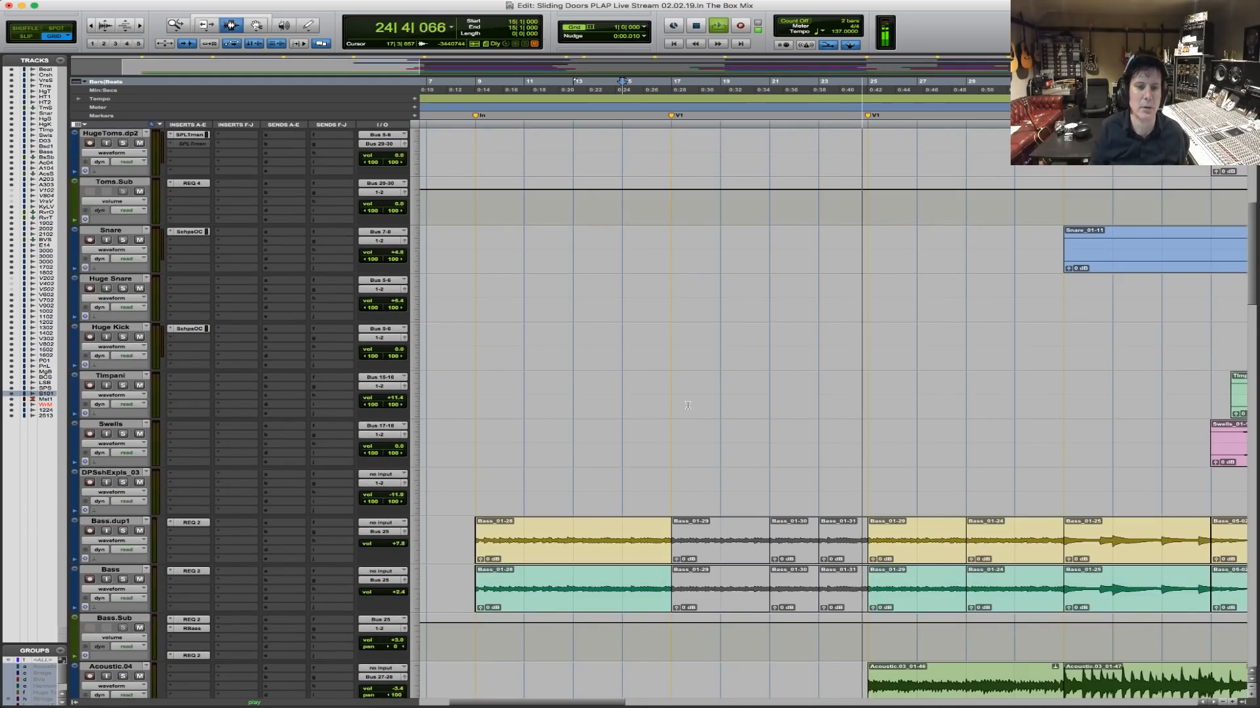
{"action": "scroll", "coordinate": [687, 405], "scroll_direction": "down", "scroll_amount": 5}
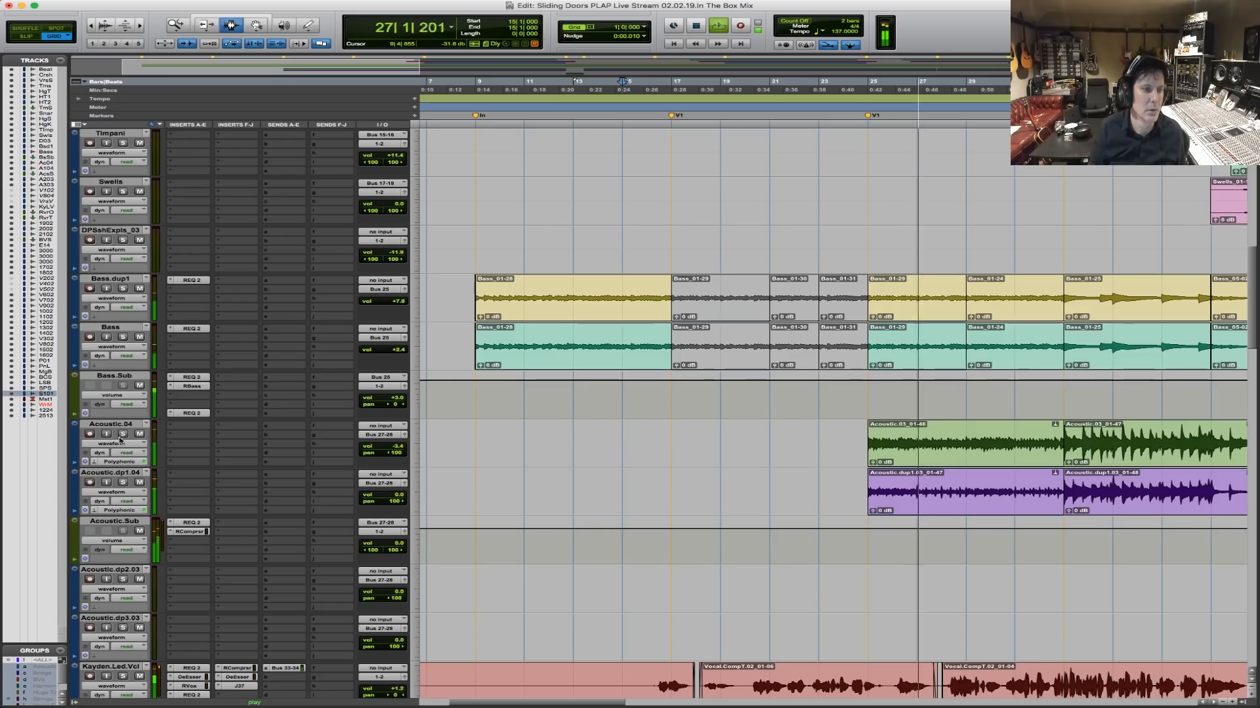
{"action": "left_click", "coordinate": [191, 523]}
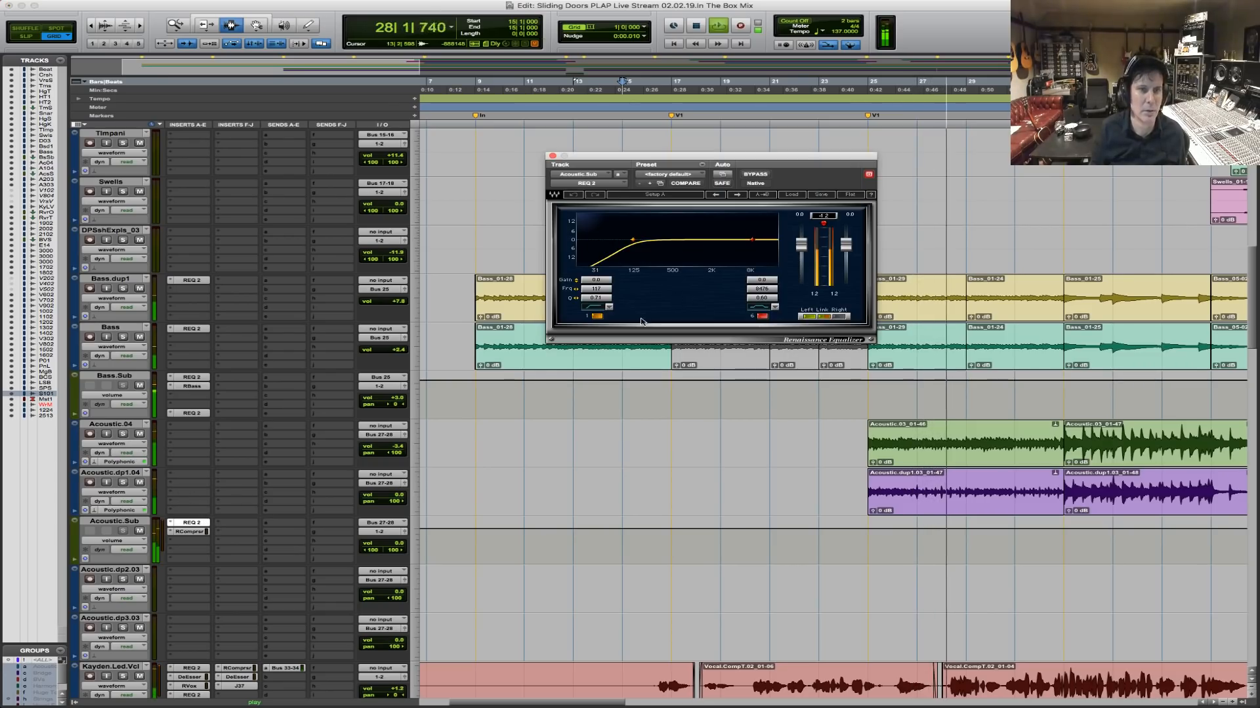
{"action": "mouse_move", "coordinate": [761, 288]}
{"action": "left_mouse_down"}
{"action": "mouse_move", "coordinate": [642, 289]}
{"action": "mouse_move", "coordinate": [662, 289]}
{"action": "left_mouse_up"}
{"action": "left_click_drag", "start_coordinate": [779, 284], "coordinate": [779, 296]}
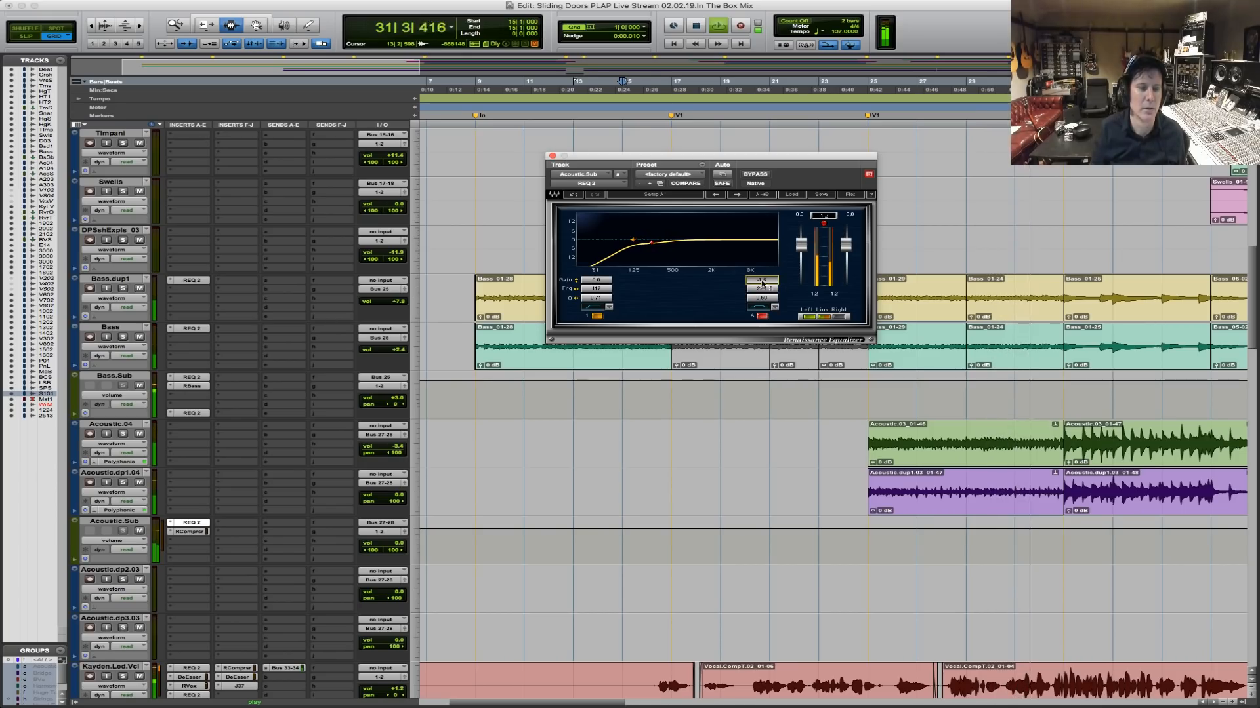
{"action": "key", "text": "space"}
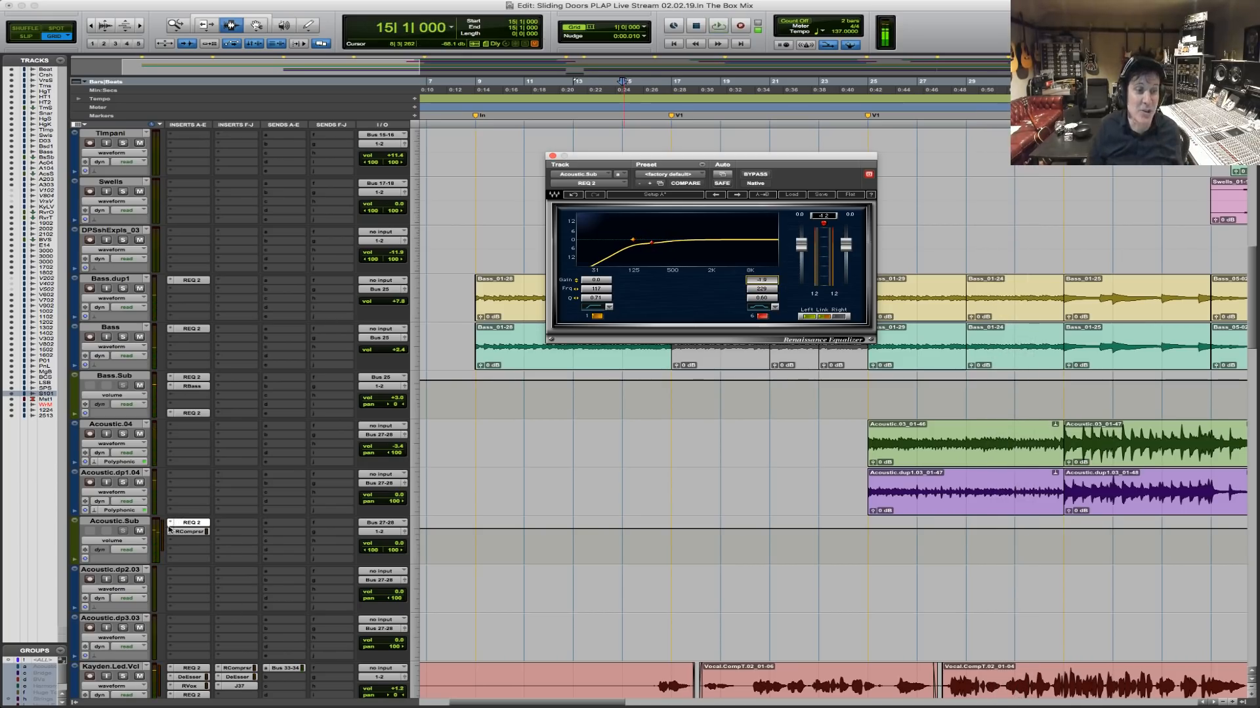
Replace the REQ 2 on Acoustic.Sub with the stereo REQ 4 and boost its purple upper-mid band slightly.
{"action": "left_click", "coordinate": [169, 524]}
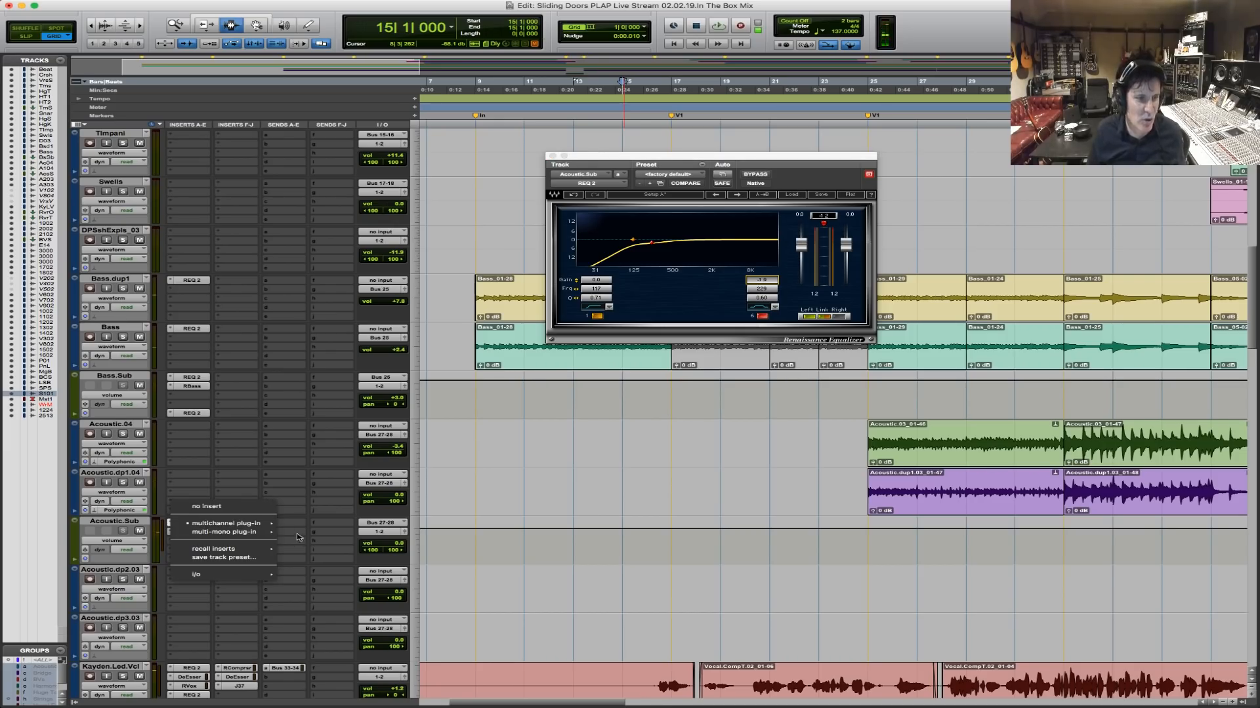
{"action": "mouse_move", "coordinate": [226, 523]}
{"action": "mouse_move", "coordinate": [347, 297]}
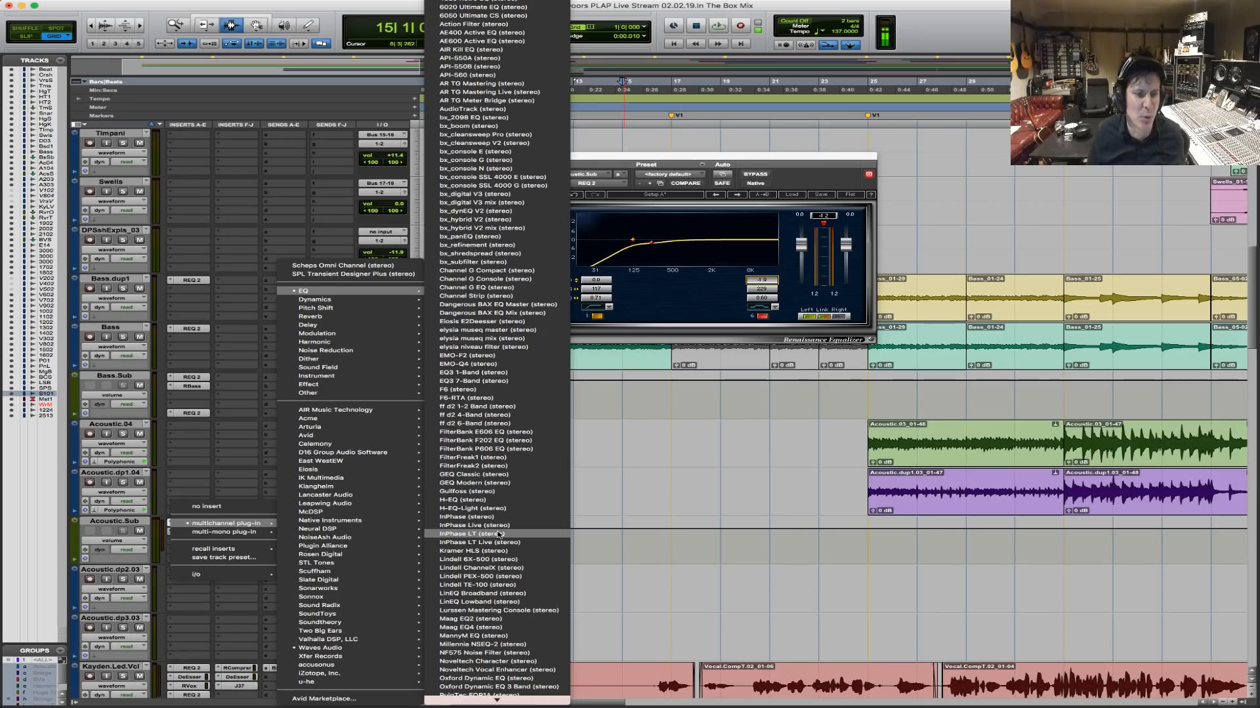
{"action": "mouse_move", "coordinate": [510, 697]}
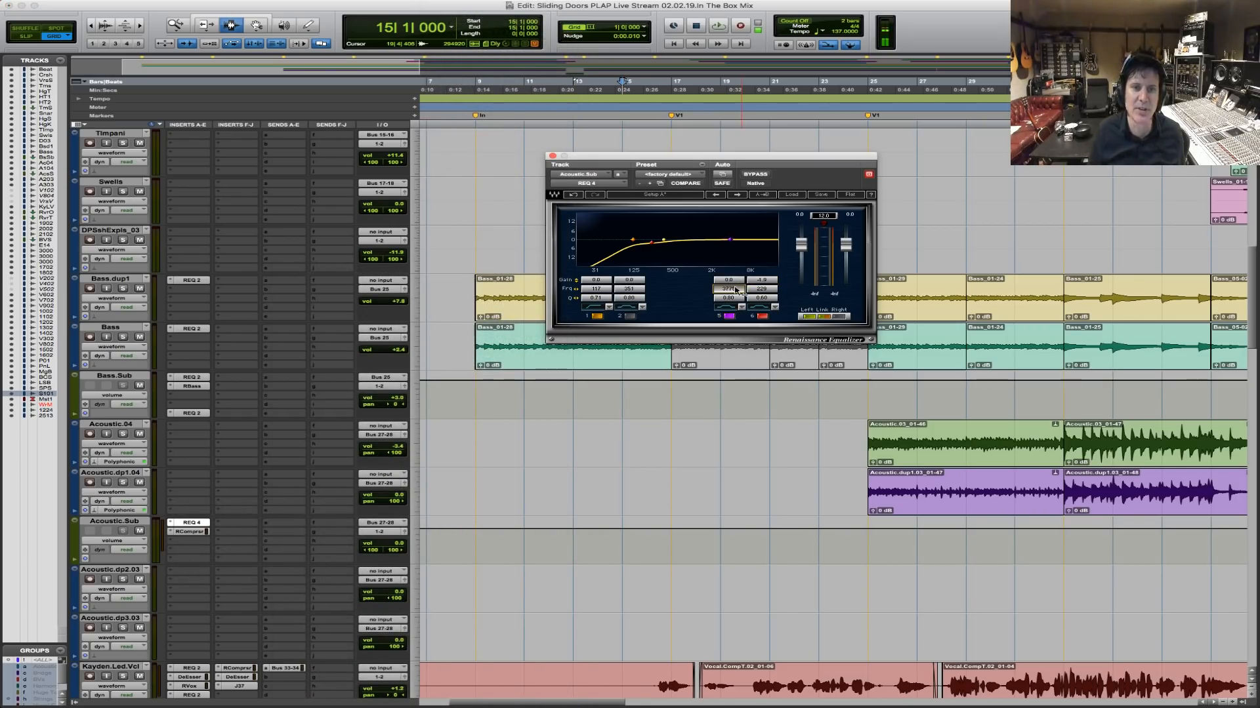
{"action": "left_click_drag", "start_coordinate": [732, 280], "coordinate": [733, 278]}
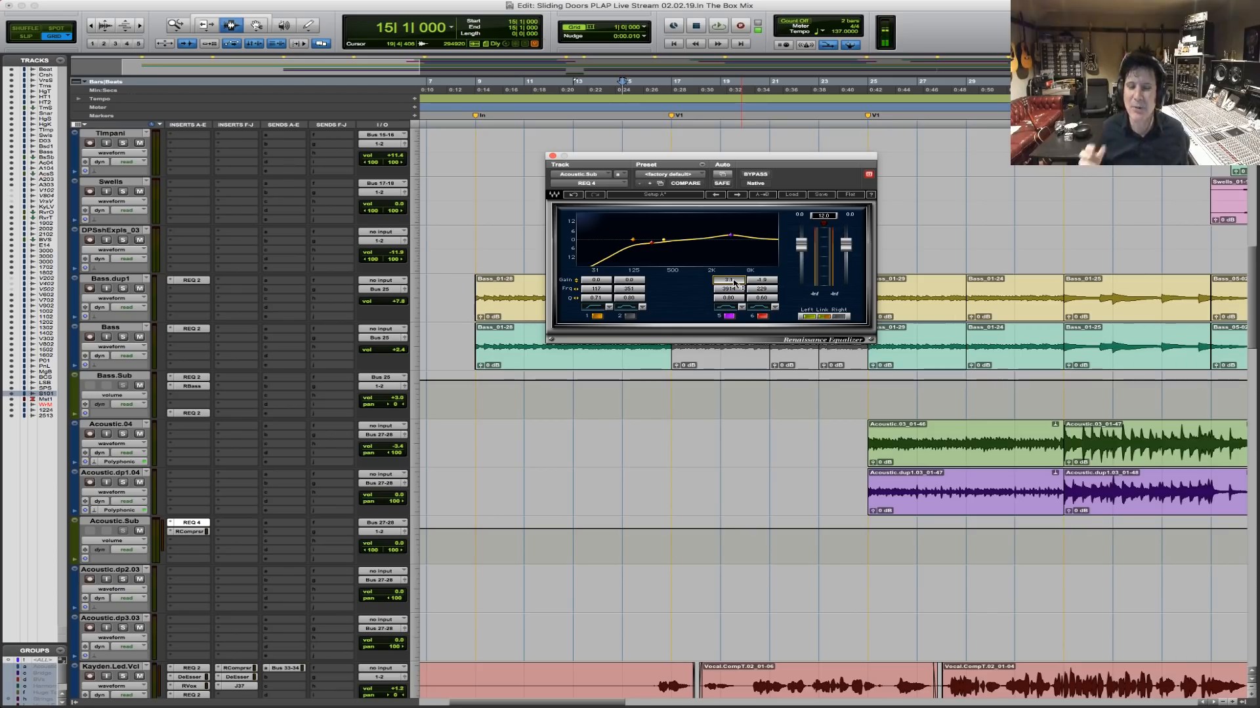
While playing from bar 25, move the REQ 4's purple band higher in frequency, and enable band 2 with a slight cut.
{"action": "left_click", "coordinate": [878, 361]}
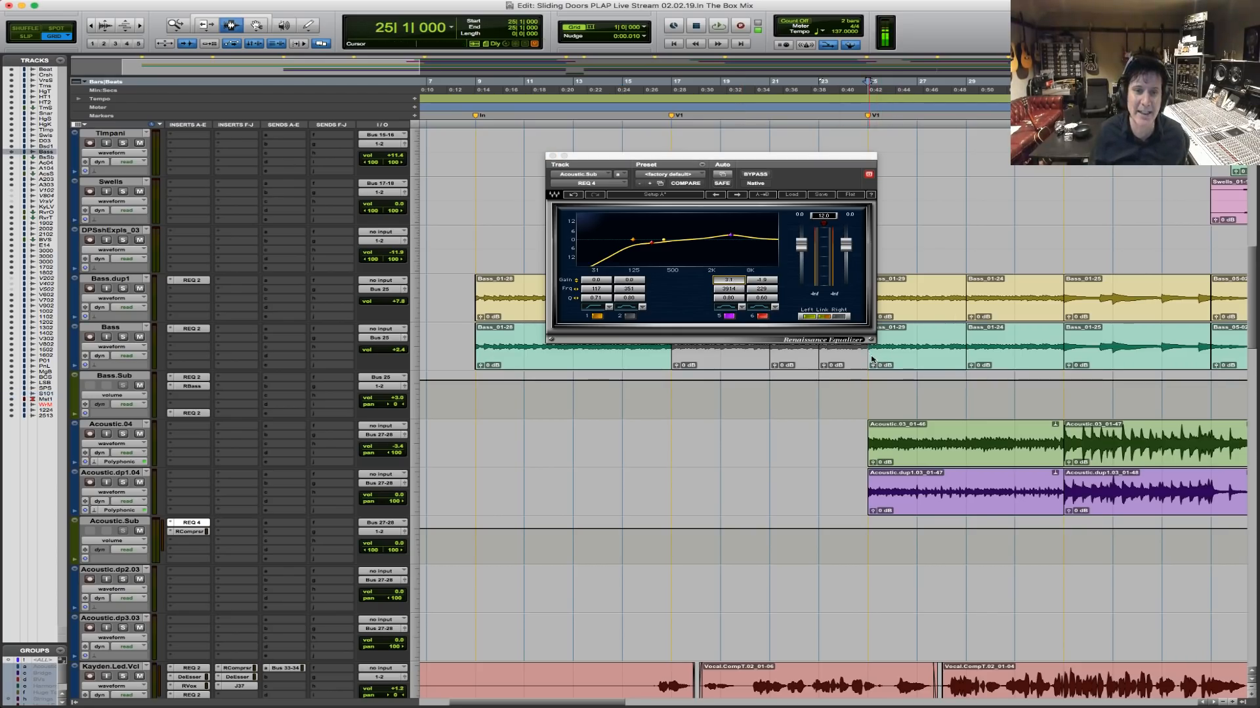
{"action": "key", "text": "space"}
{"action": "mouse_move", "coordinate": [729, 288]}
{"action": "left_mouse_down"}
{"action": "mouse_move", "coordinate": [732, 273]}
{"action": "mouse_move", "coordinate": [737, 289]}
{"action": "left_mouse_up"}
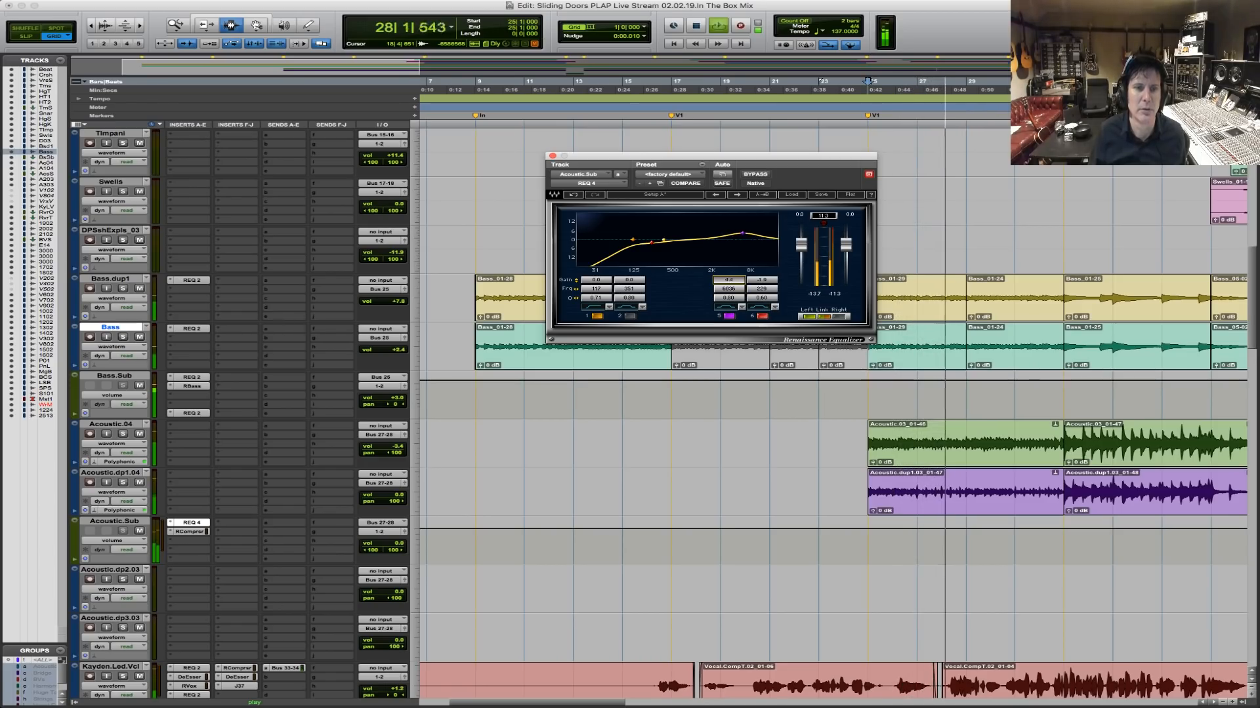
{"action": "left_click", "coordinate": [630, 316]}
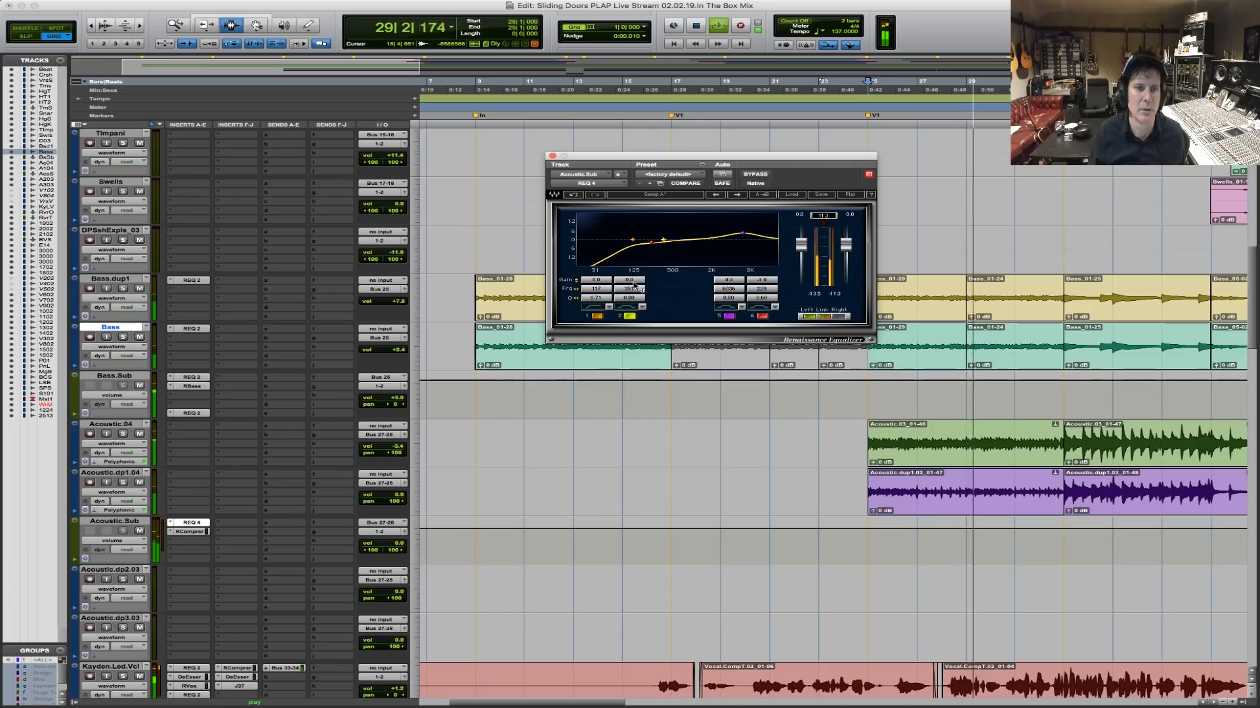
{"action": "left_click_drag", "start_coordinate": [621, 281], "coordinate": [596, 286]}
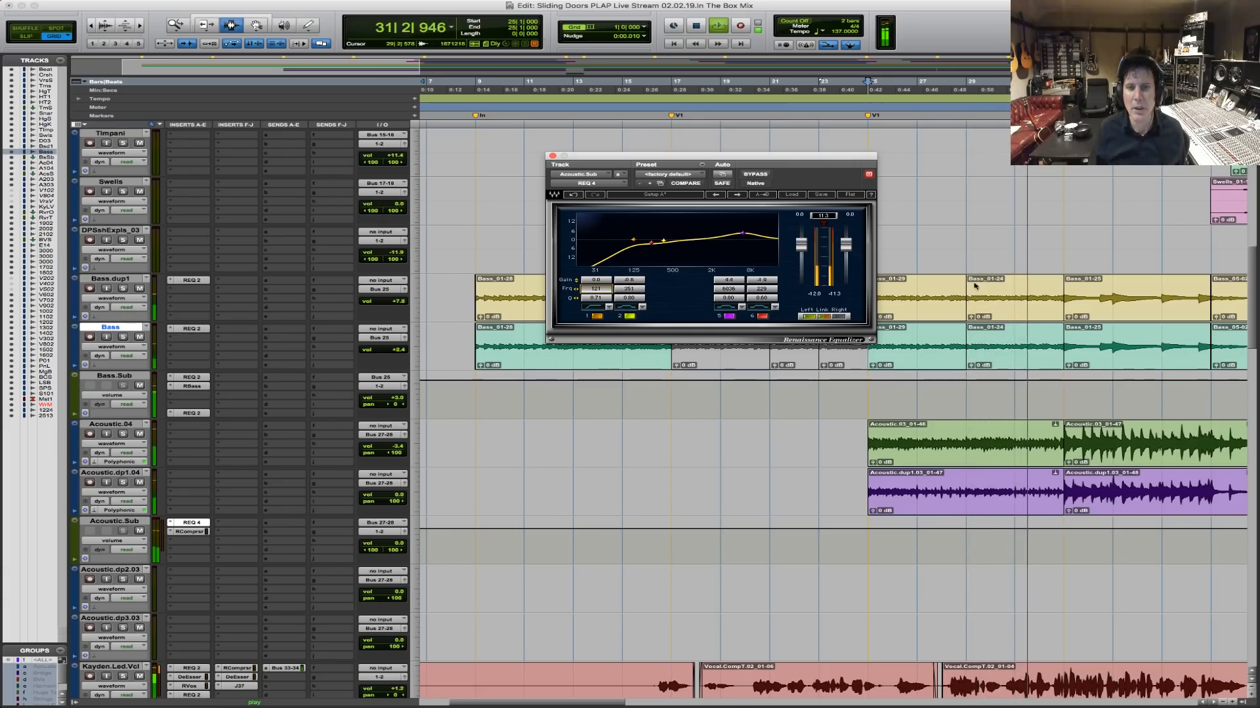
{"action": "key", "text": "space"}
Play the song from bar 25 to check the equalized acoustic guitars, and close the REQ 4 window.
{"action": "left_click", "coordinate": [856, 438]}
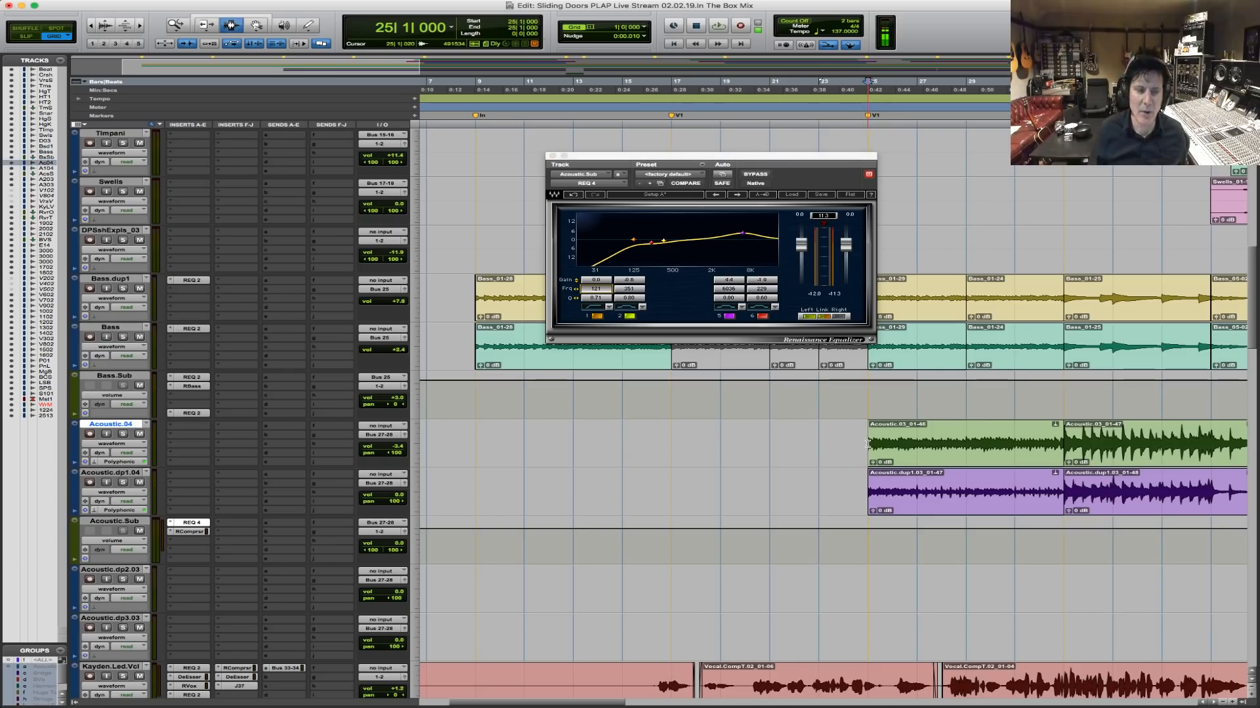
{"action": "key", "text": "space"}
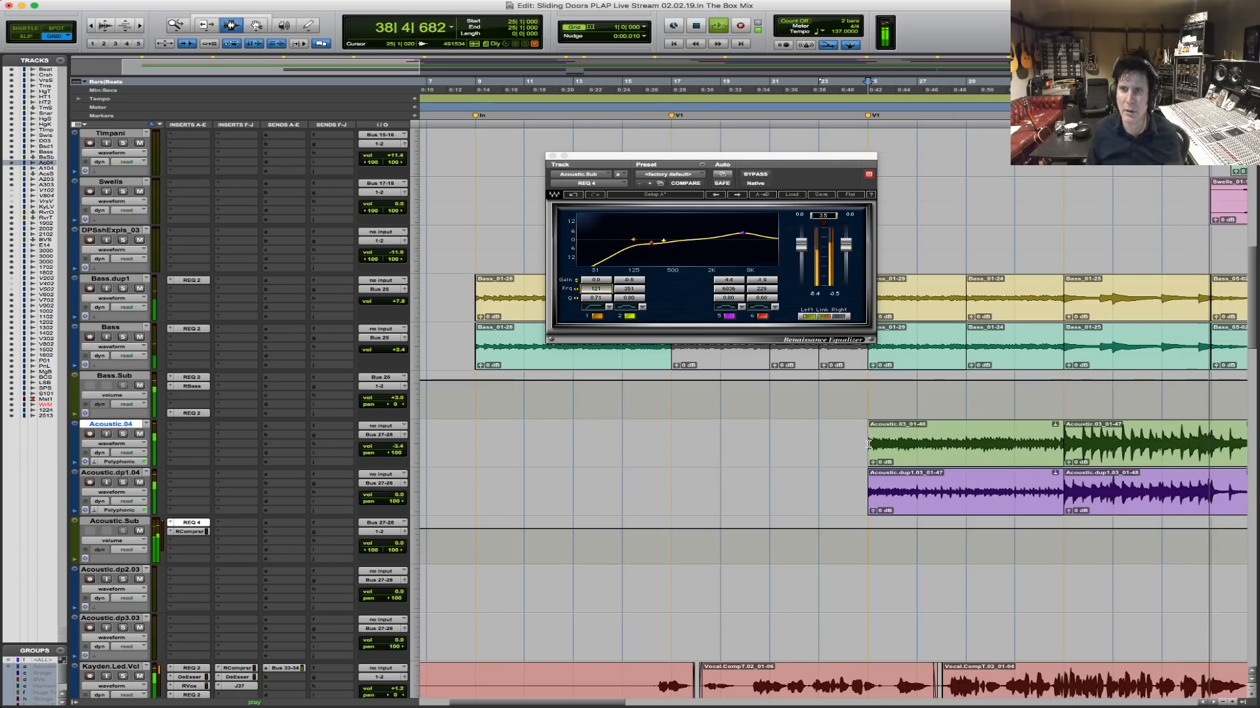
{"action": "key", "text": "space"}
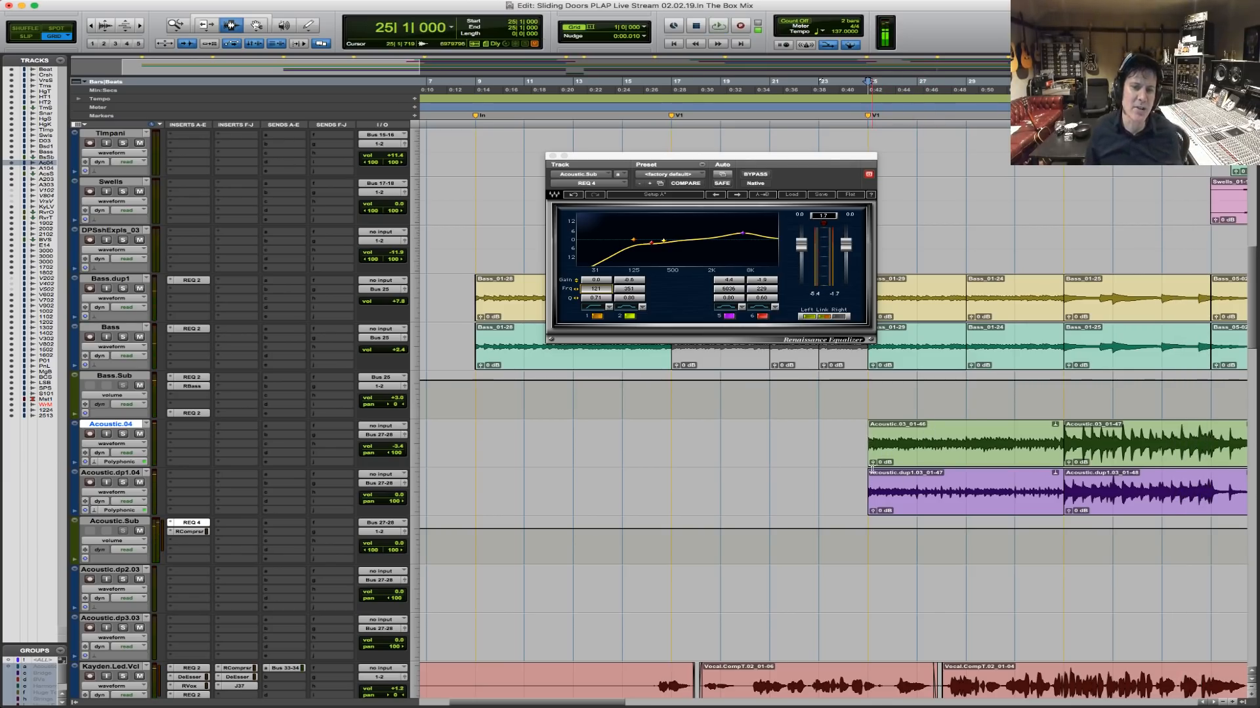
{"action": "left_click", "coordinate": [870, 471]}
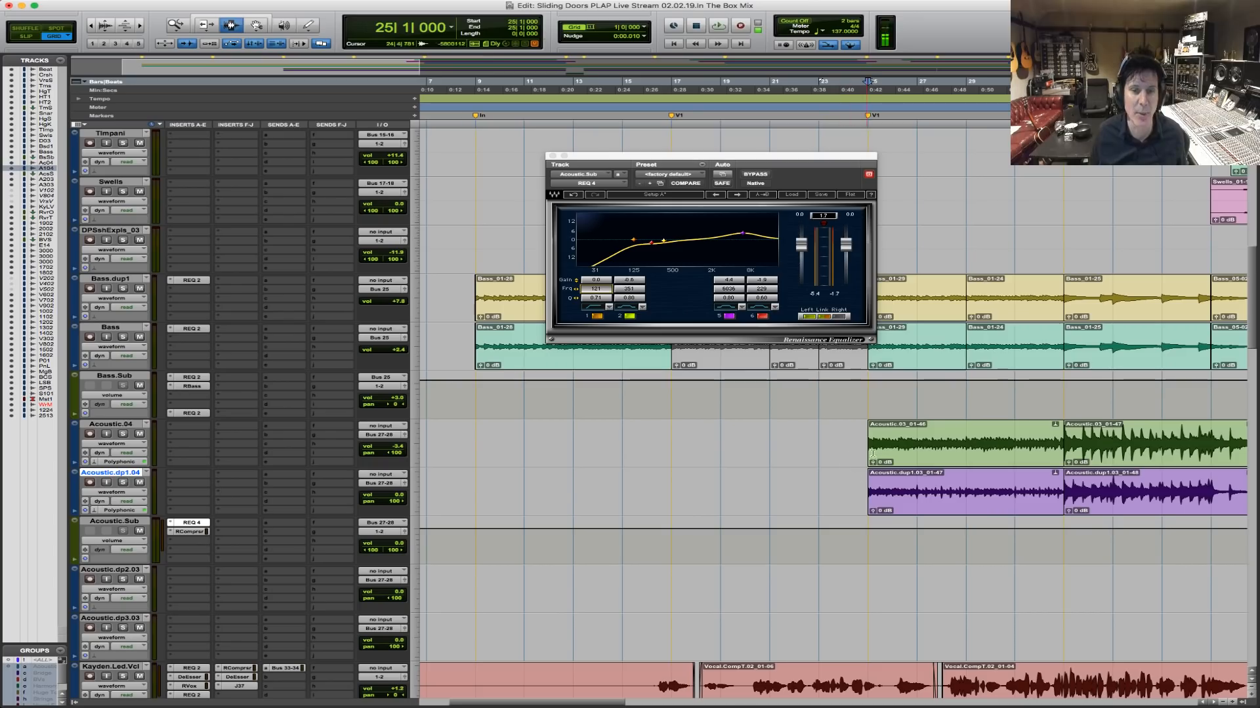
{"action": "left_click", "coordinate": [869, 446]}
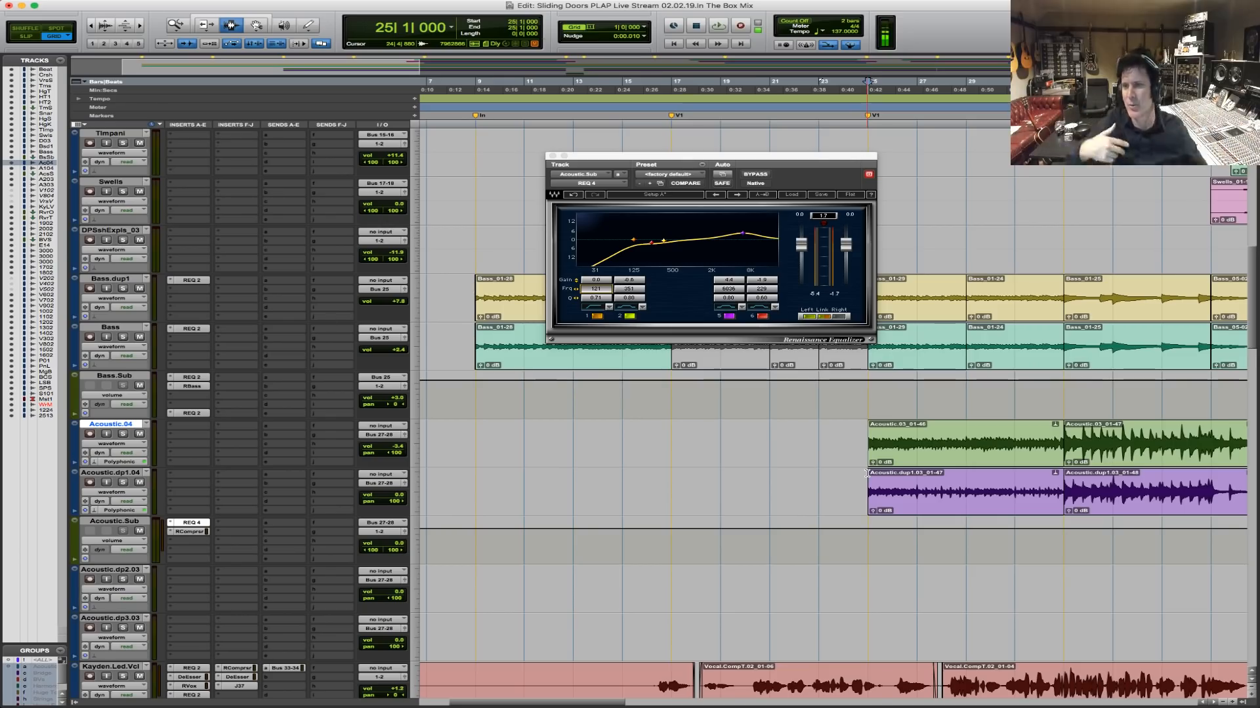
{"action": "key", "text": "space"}
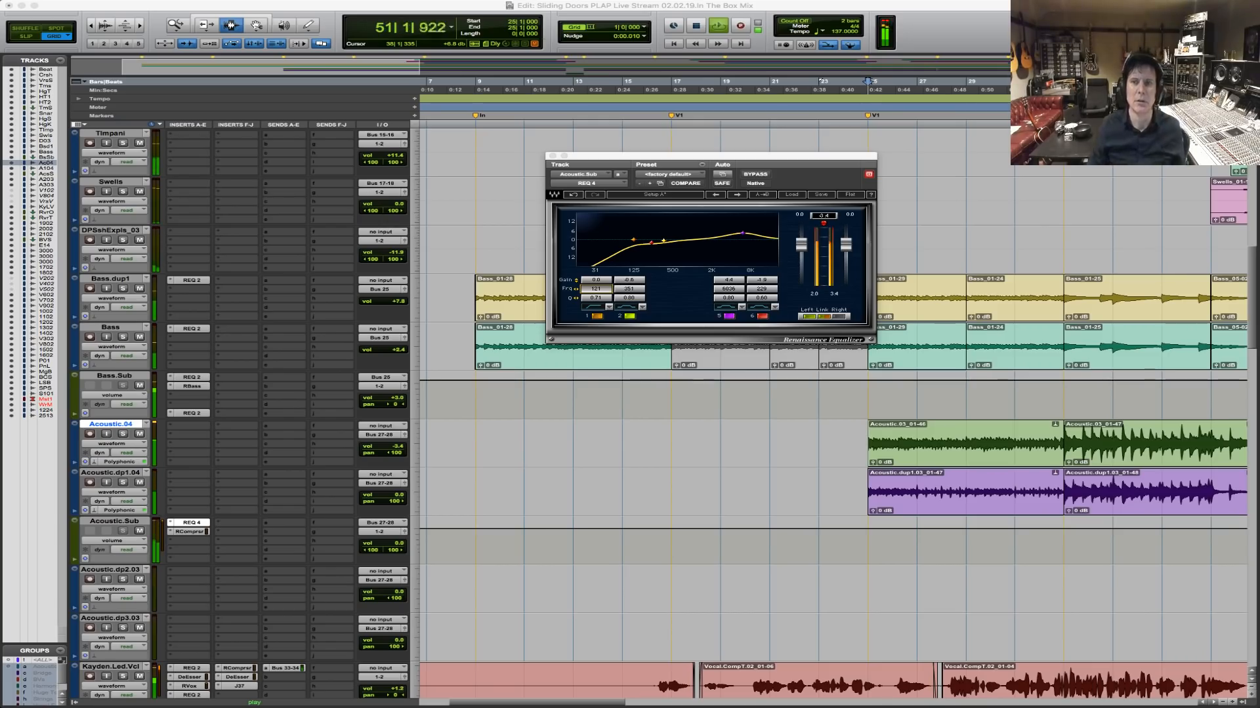
{"action": "left_click", "coordinate": [553, 157]}
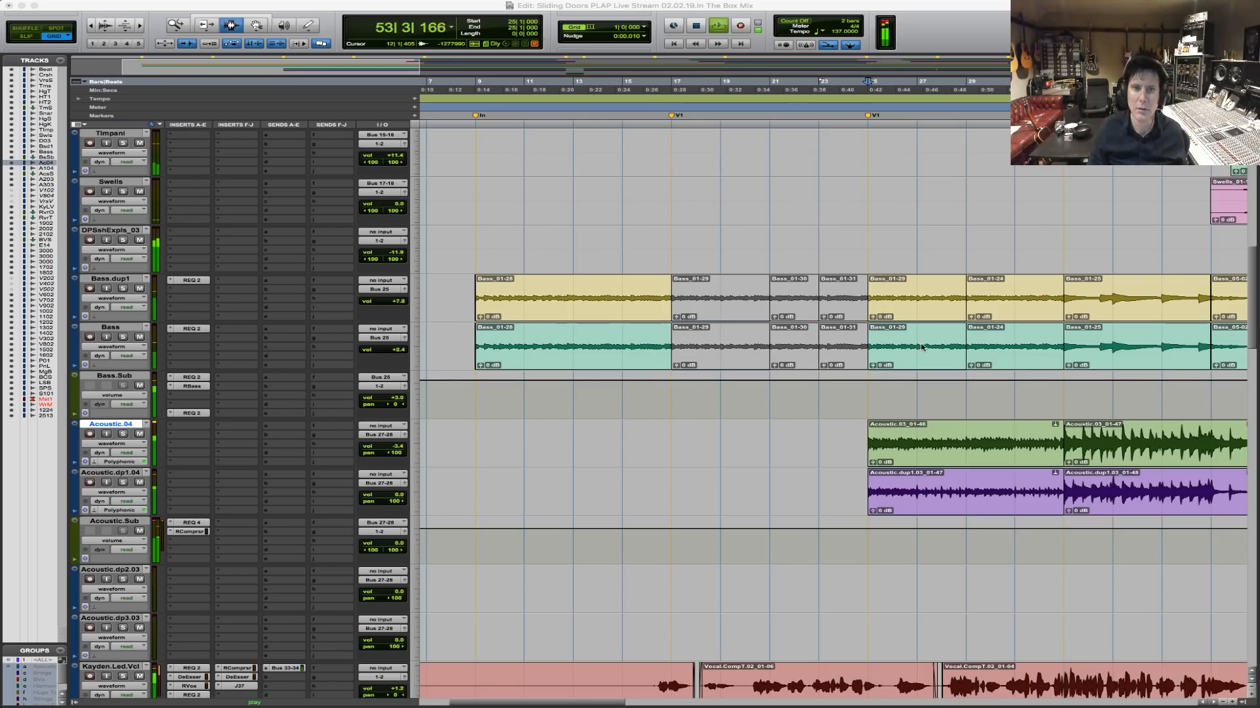
Show the whole arrangement during playback and check the RCompressor's gain reduction on Acoustic.Sub.
{"action": "left_click", "coordinate": [875, 319]}
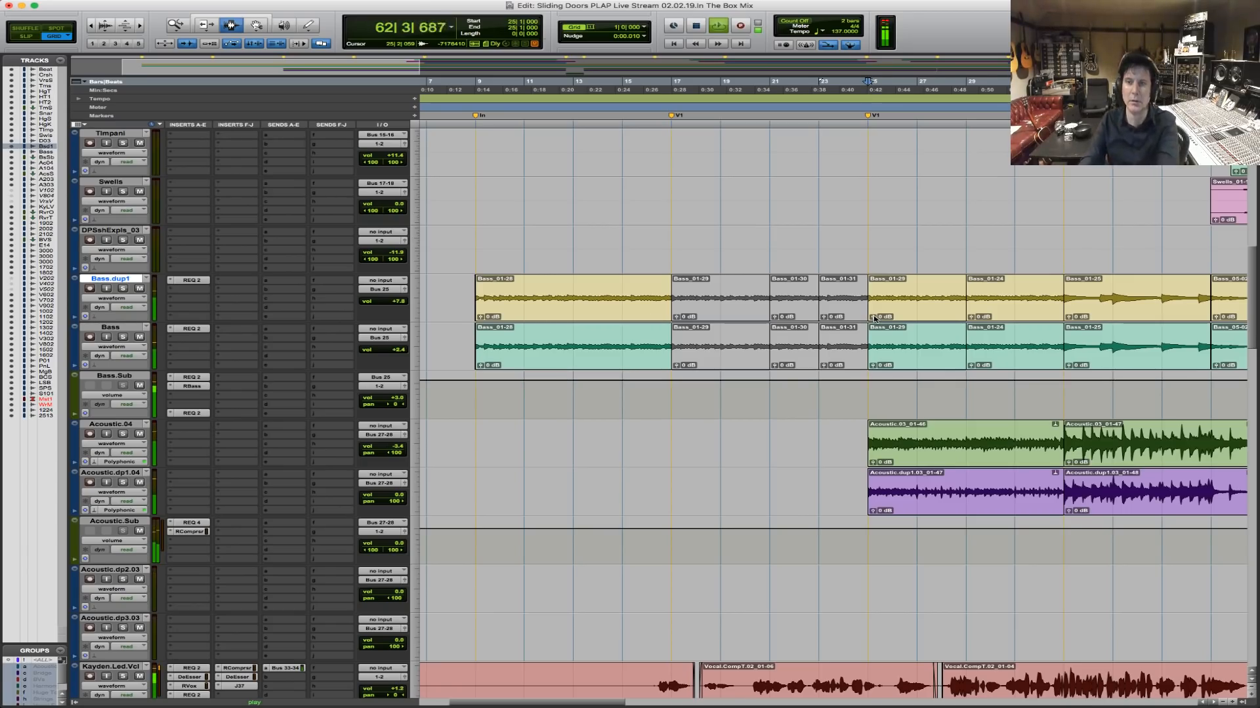
{"action": "key", "text": "r"}
{"action": "key", "text": "r"}
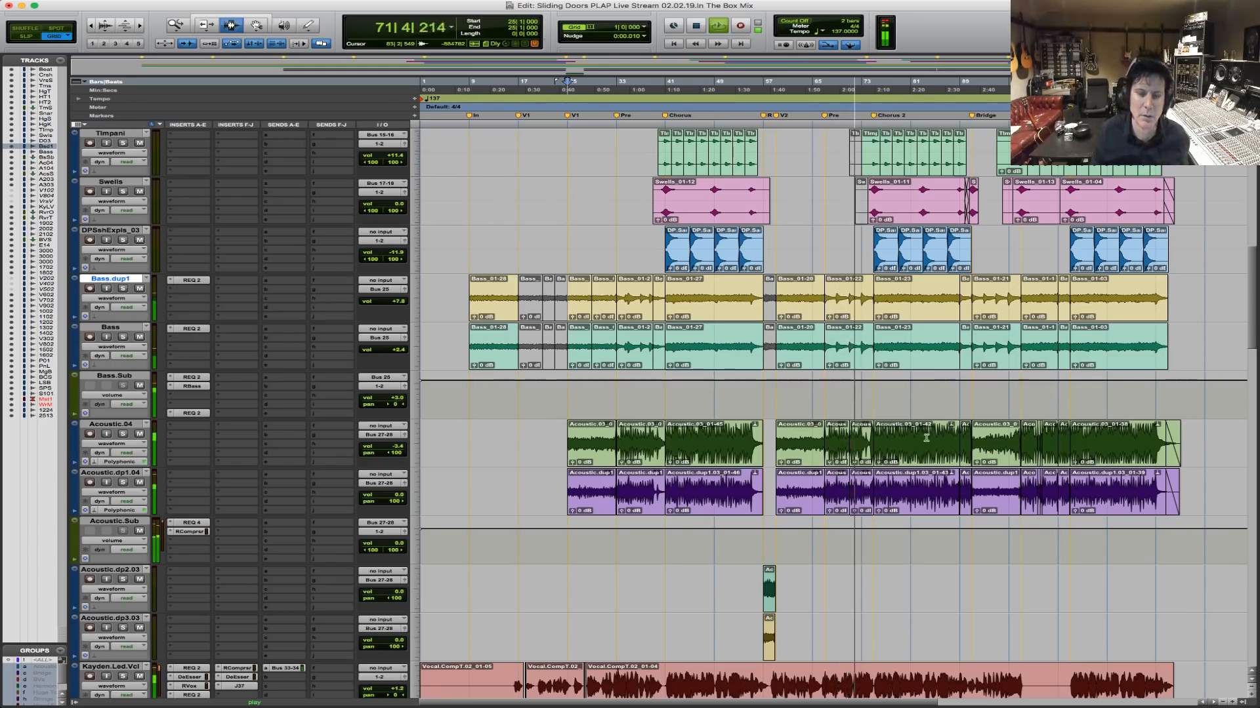
{"action": "left_click", "coordinate": [197, 533]}
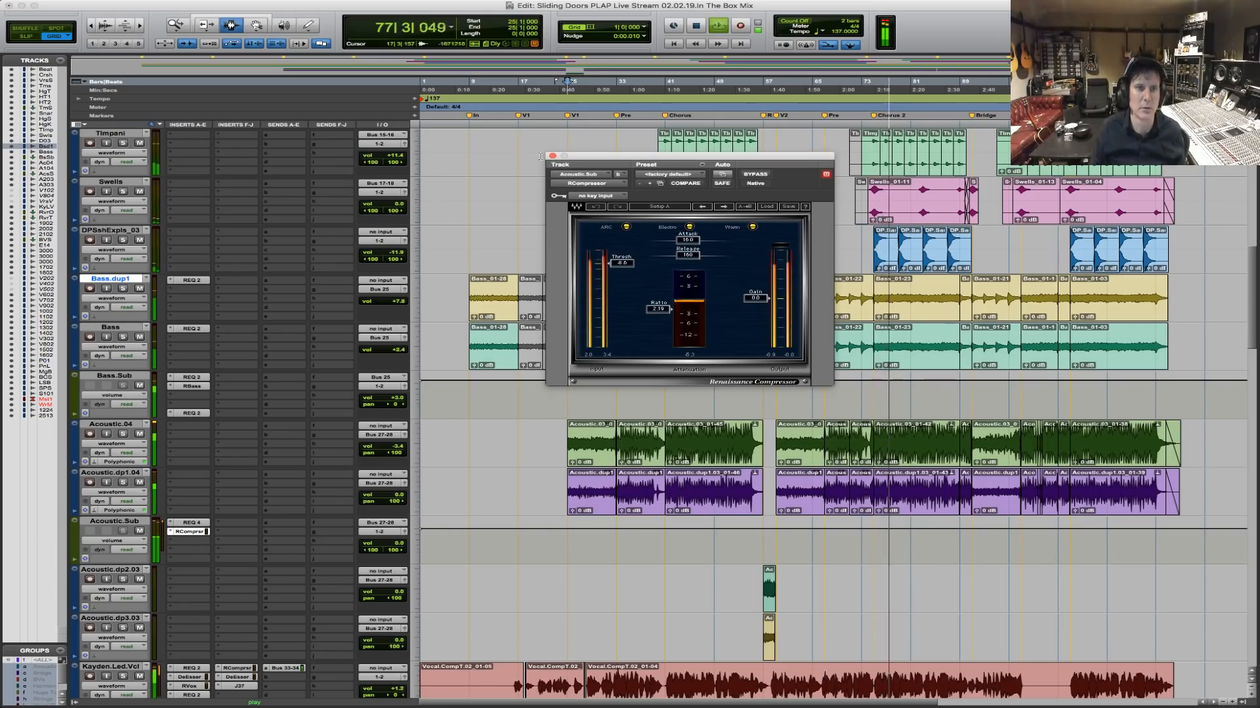
{"action": "left_click", "coordinate": [197, 533]}
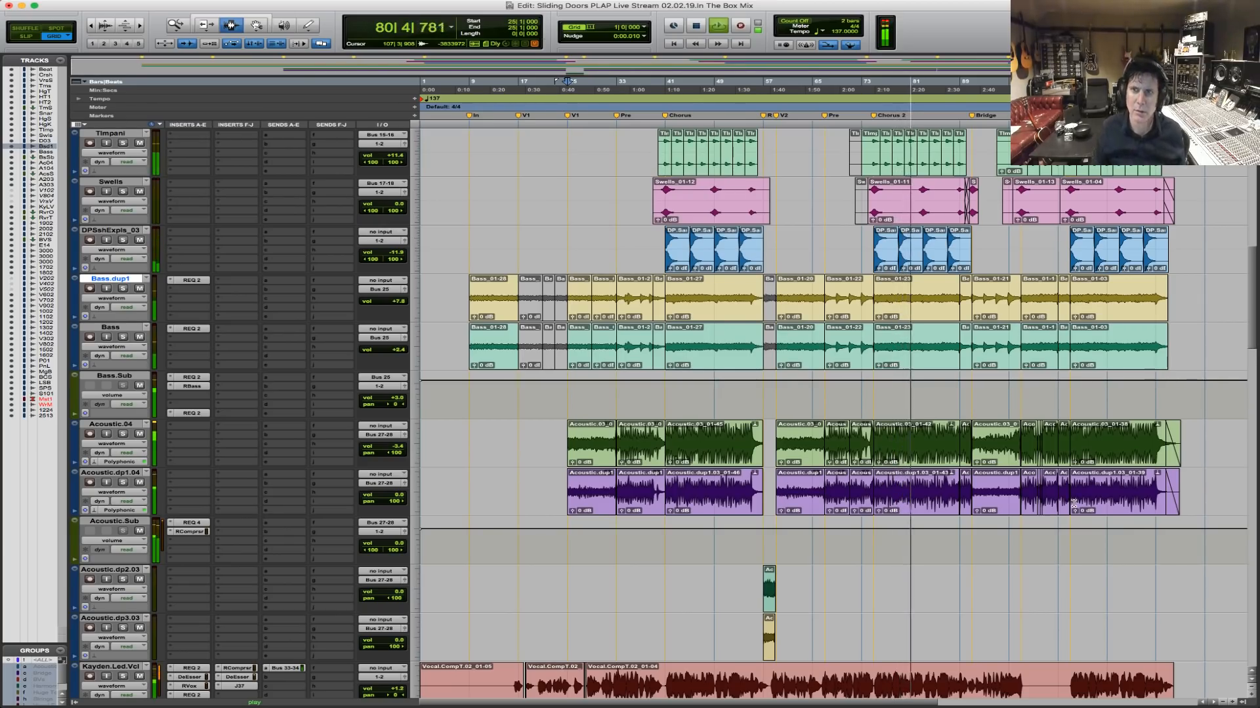
Look through the lead vocal, harmony, effect and backing vocal tracks during playback, and place the cursor at bar 68 on Vocals.dup6.02.
{"action": "scroll", "coordinate": [1072, 504], "scroll_direction": "down", "scroll_amount": 6}
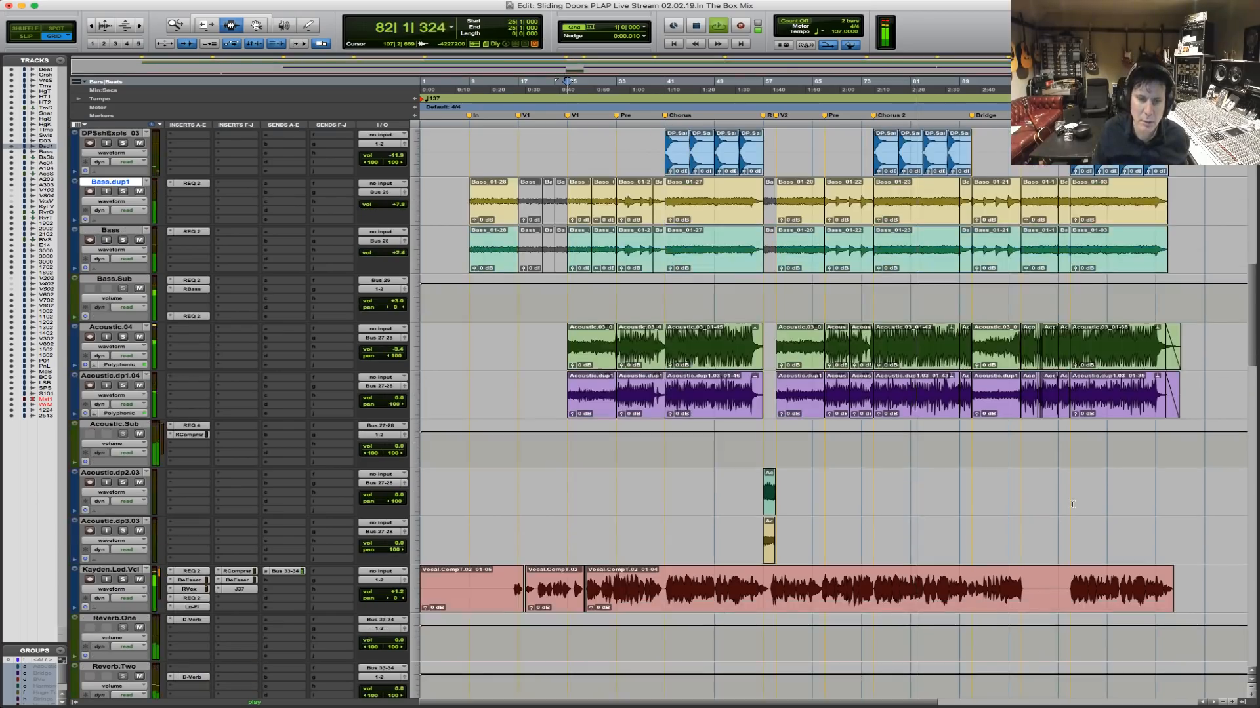
{"action": "scroll", "coordinate": [1073, 504], "scroll_direction": "down", "scroll_amount": 4}
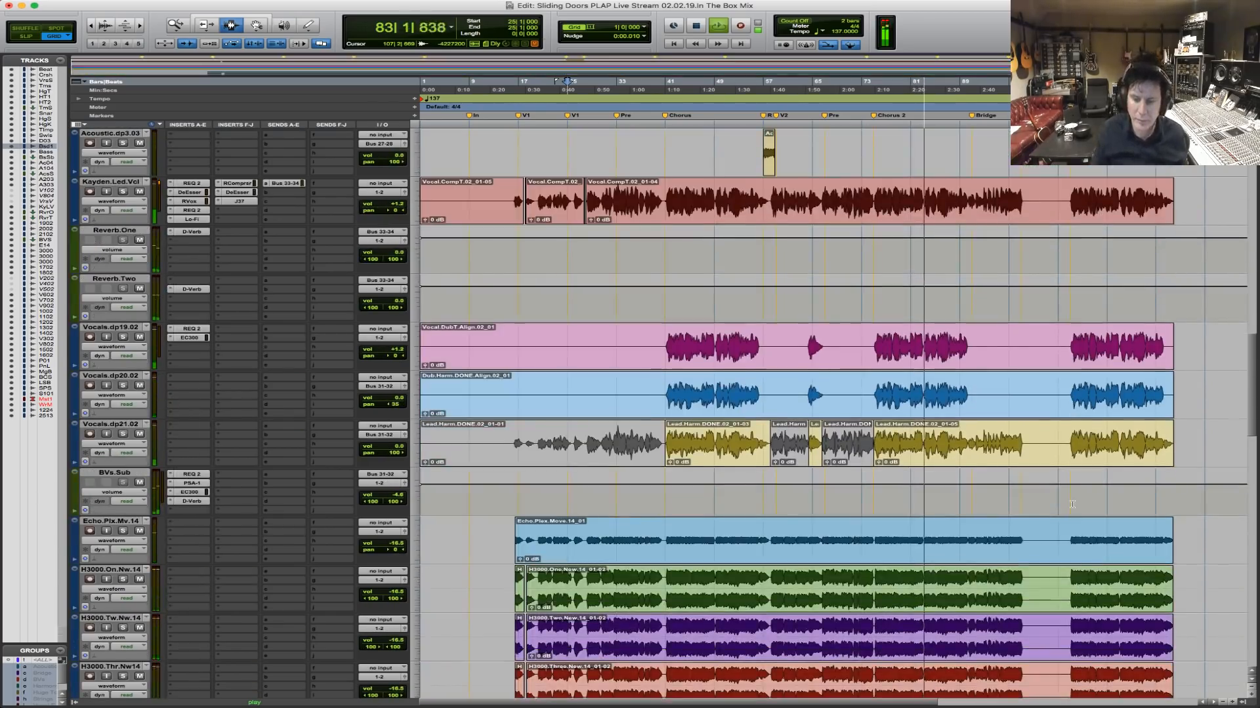
{"action": "scroll", "coordinate": [1072, 503], "scroll_direction": "down", "scroll_amount": 3}
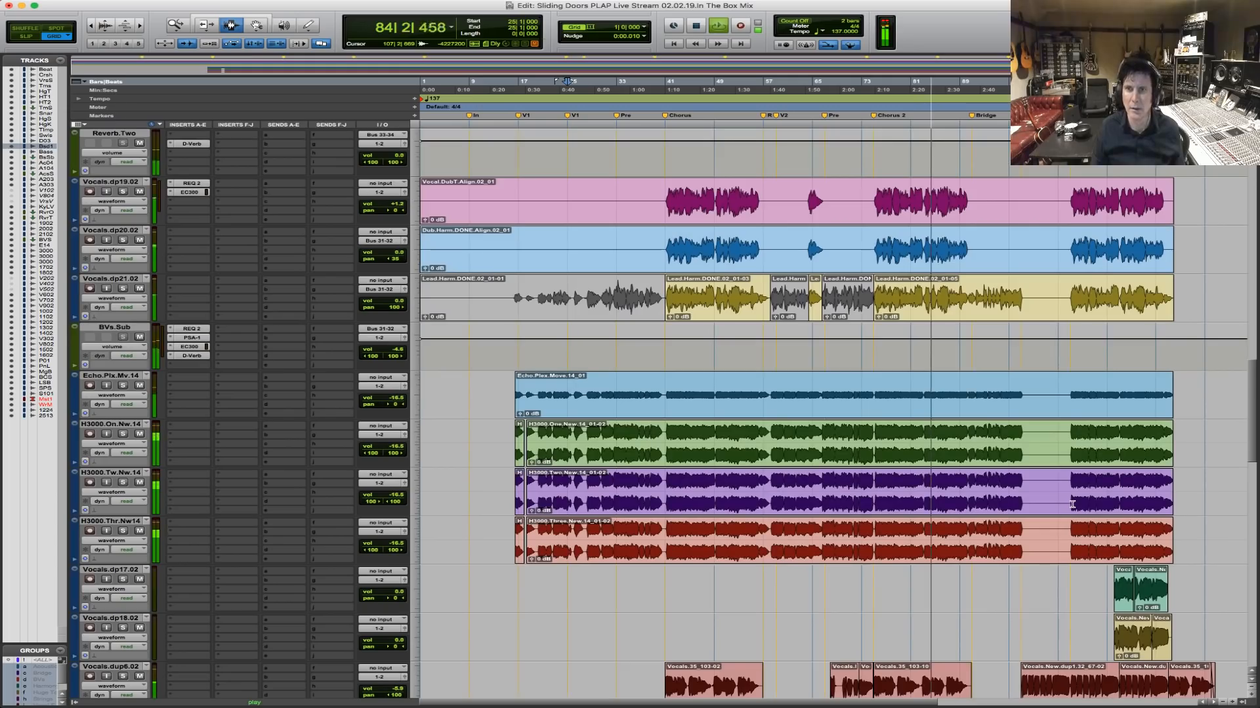
{"action": "scroll", "coordinate": [1072, 504], "scroll_direction": "down", "scroll_amount": 4}
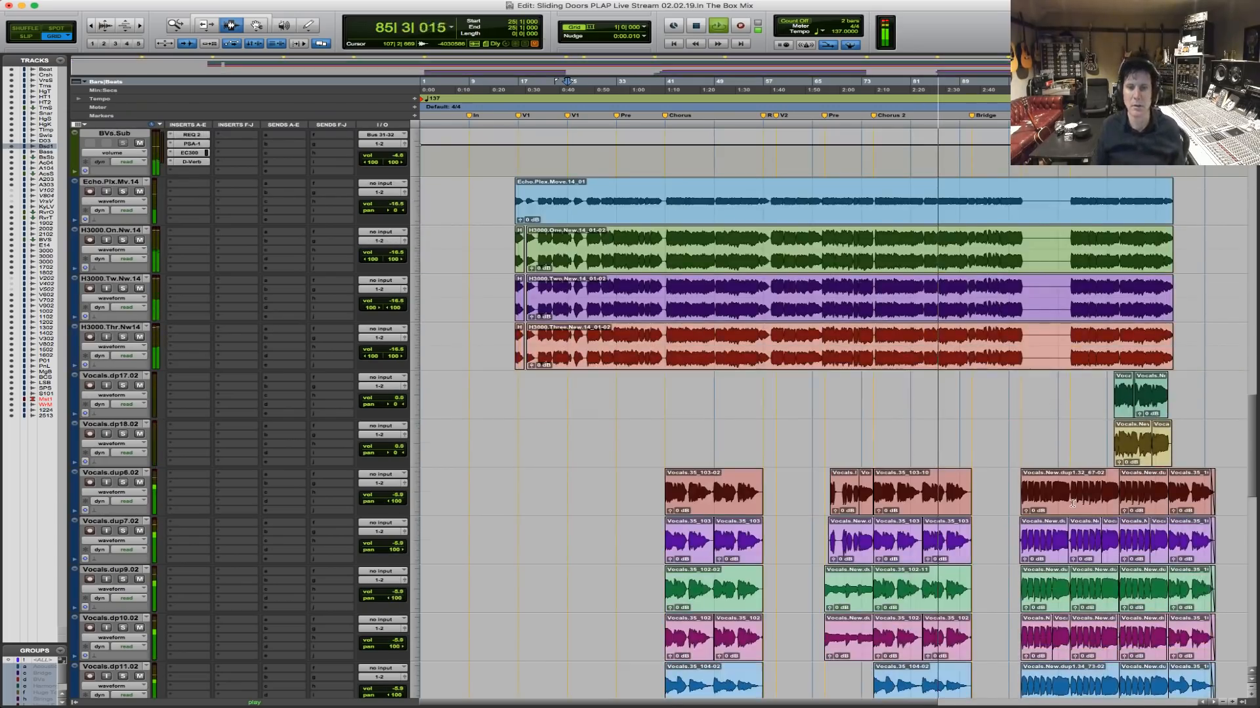
{"action": "scroll", "coordinate": [1073, 504], "scroll_direction": "down", "scroll_amount": 3}
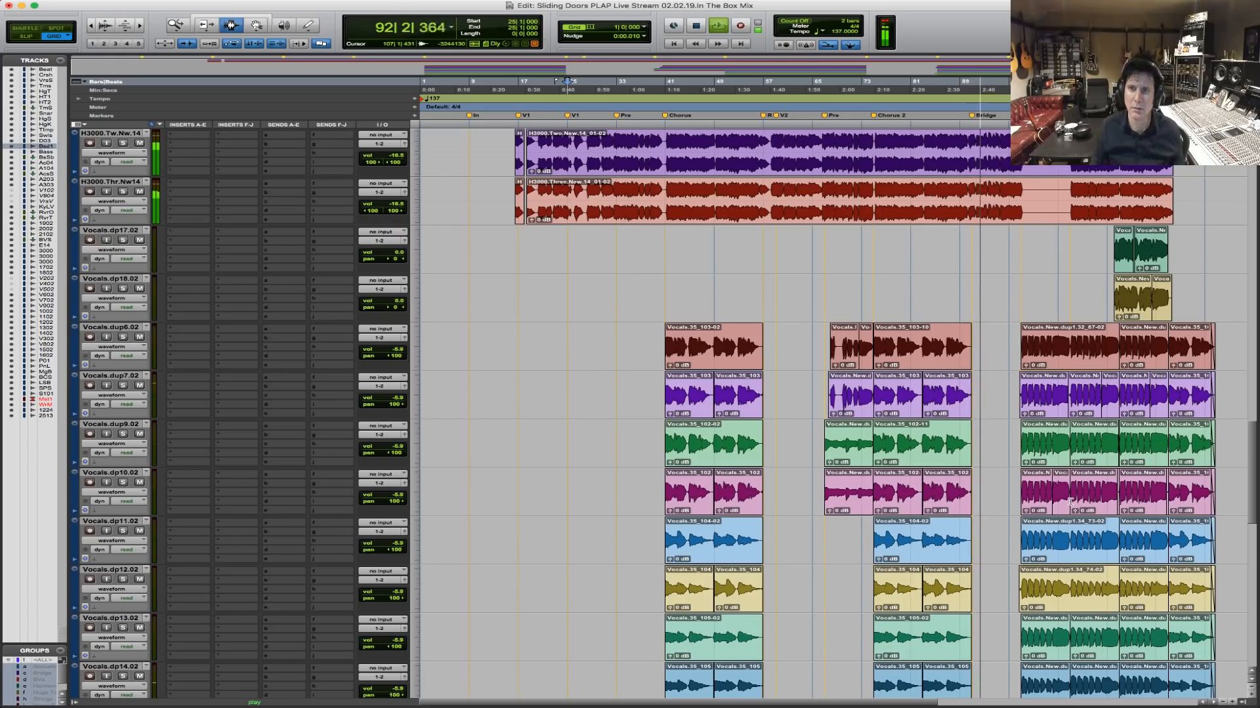
{"action": "key", "text": "space"}
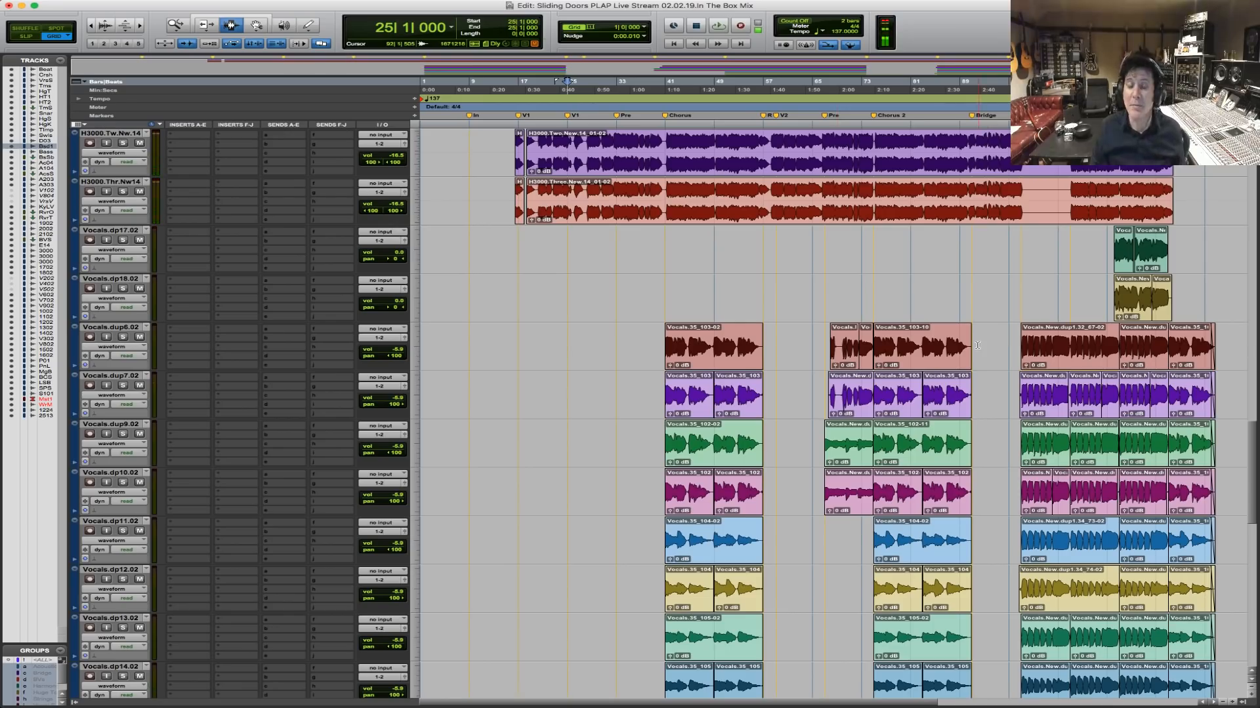
{"action": "left_click", "coordinate": [828, 351]}
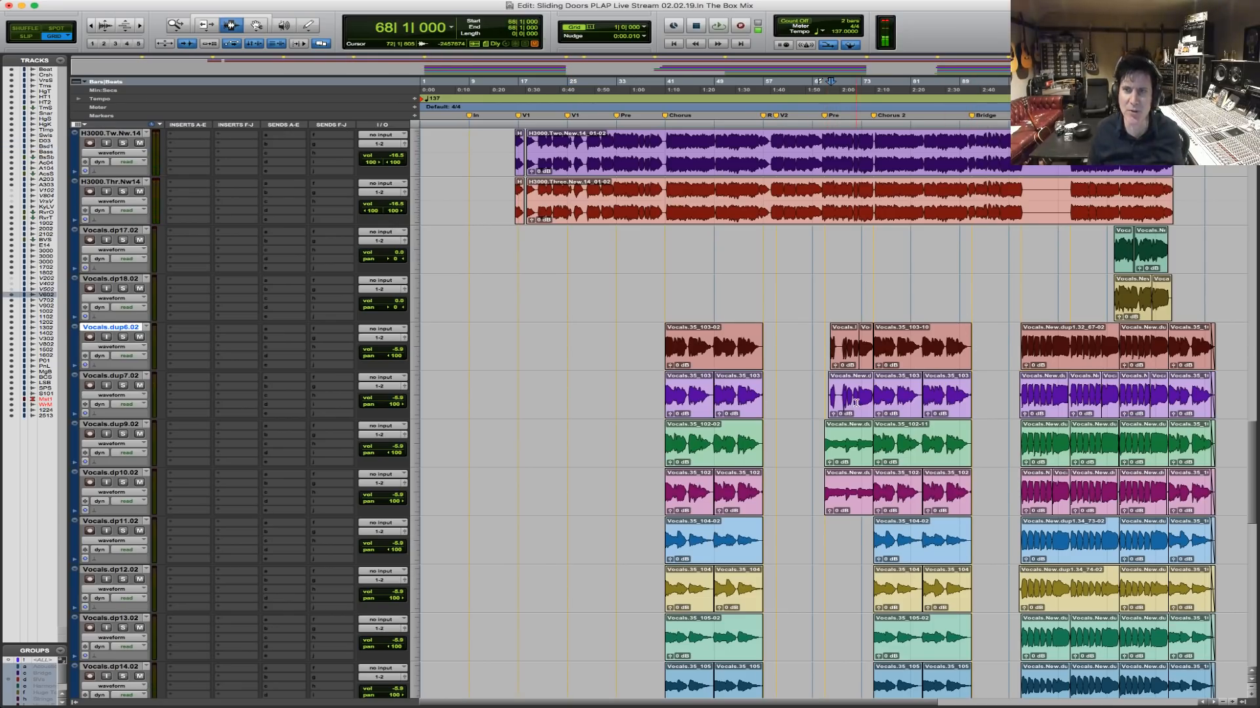
{"action": "key", "text": "space"}
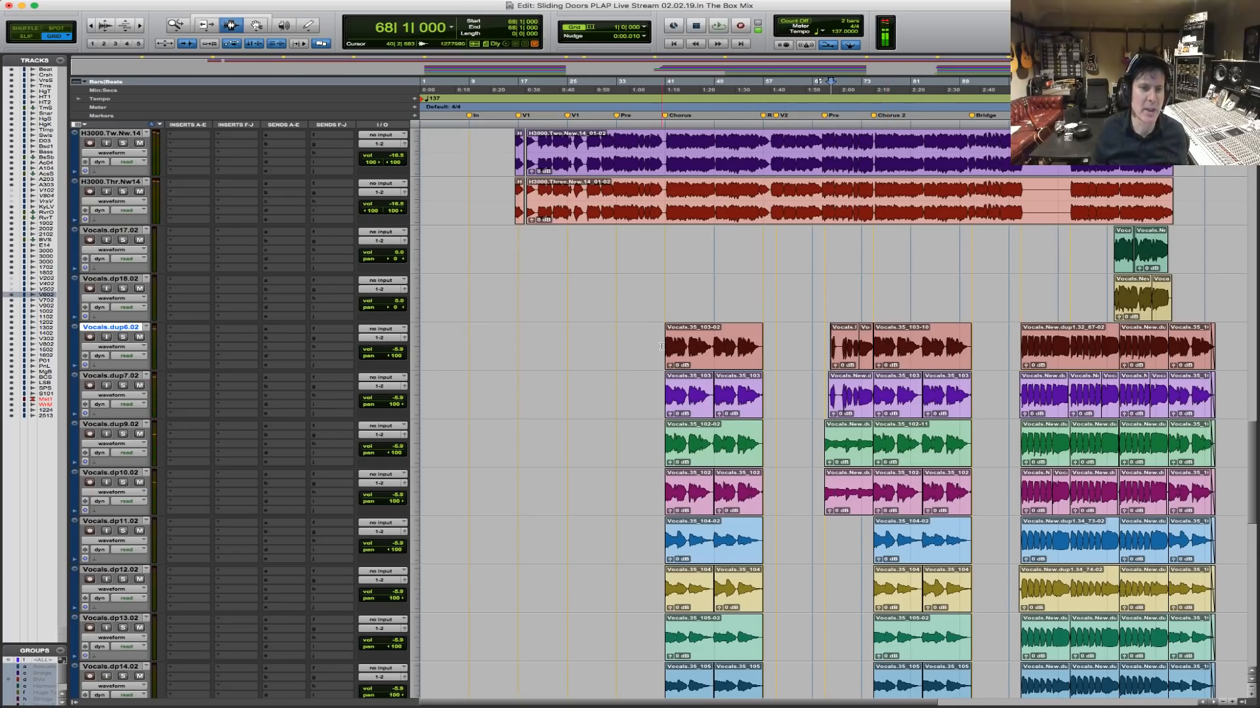
Select bars 41 to 57 across all backing vocal tracks from Vocals.dp17.02 down to Vocals.dp16.02.
{"action": "left_click_drag", "start_coordinate": [661, 346], "coordinate": [764, 359]}
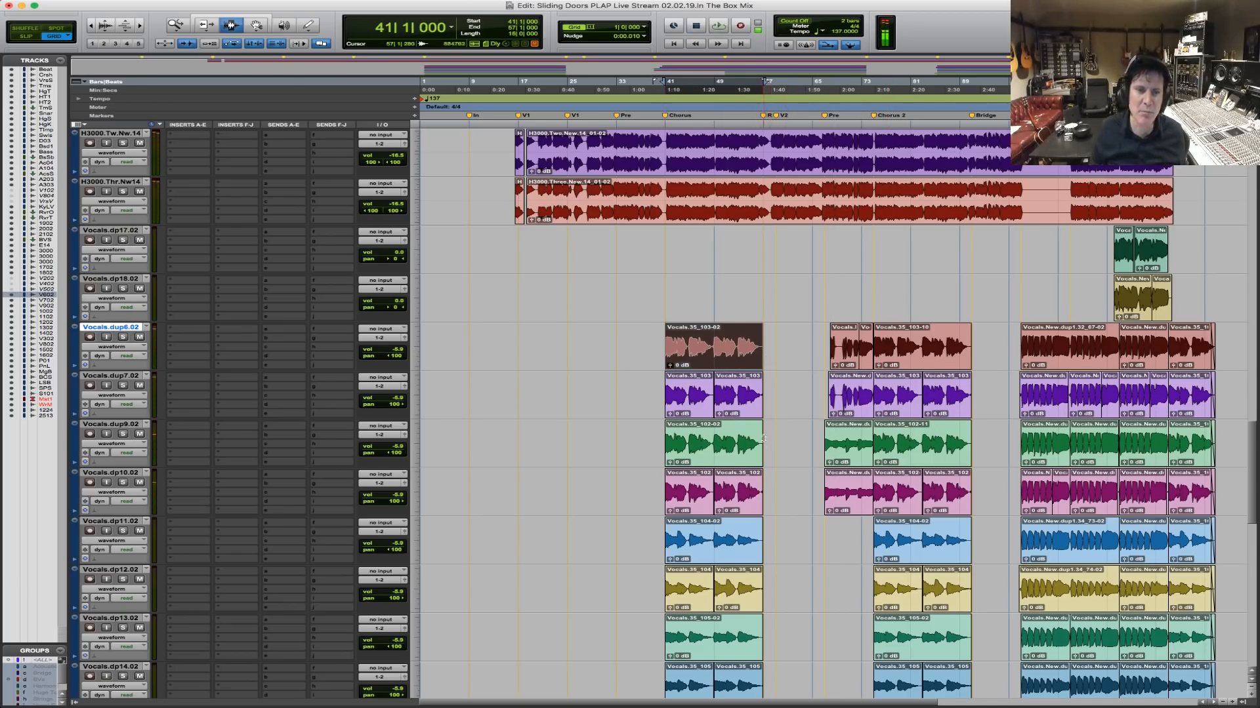
{"action": "left_click_drag", "start_coordinate": [763, 439], "coordinate": [775, 601]}
{"action": "scroll", "coordinate": [758, 603], "scroll_direction": "down", "scroll_amount": 3}
{"action": "scroll", "coordinate": [755, 591], "scroll_direction": "down", "scroll_amount": 3}
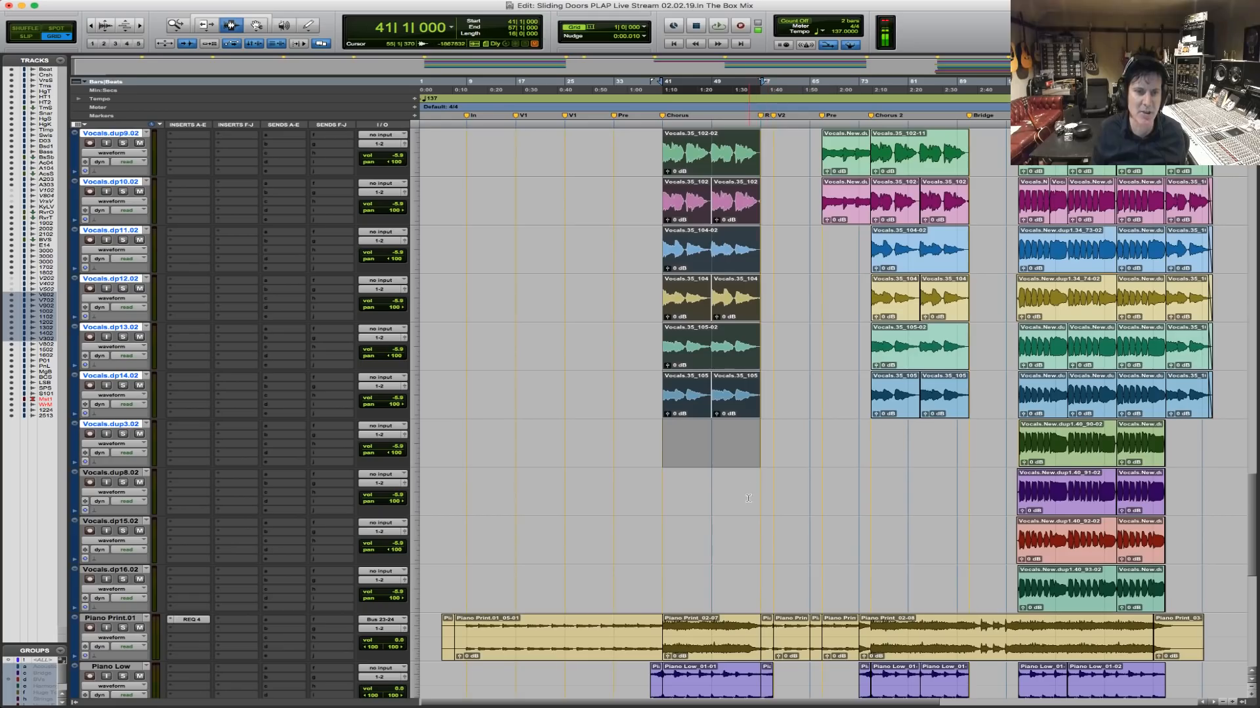
{"action": "left_click_drag", "start_coordinate": [747, 498], "coordinate": [751, 583]}
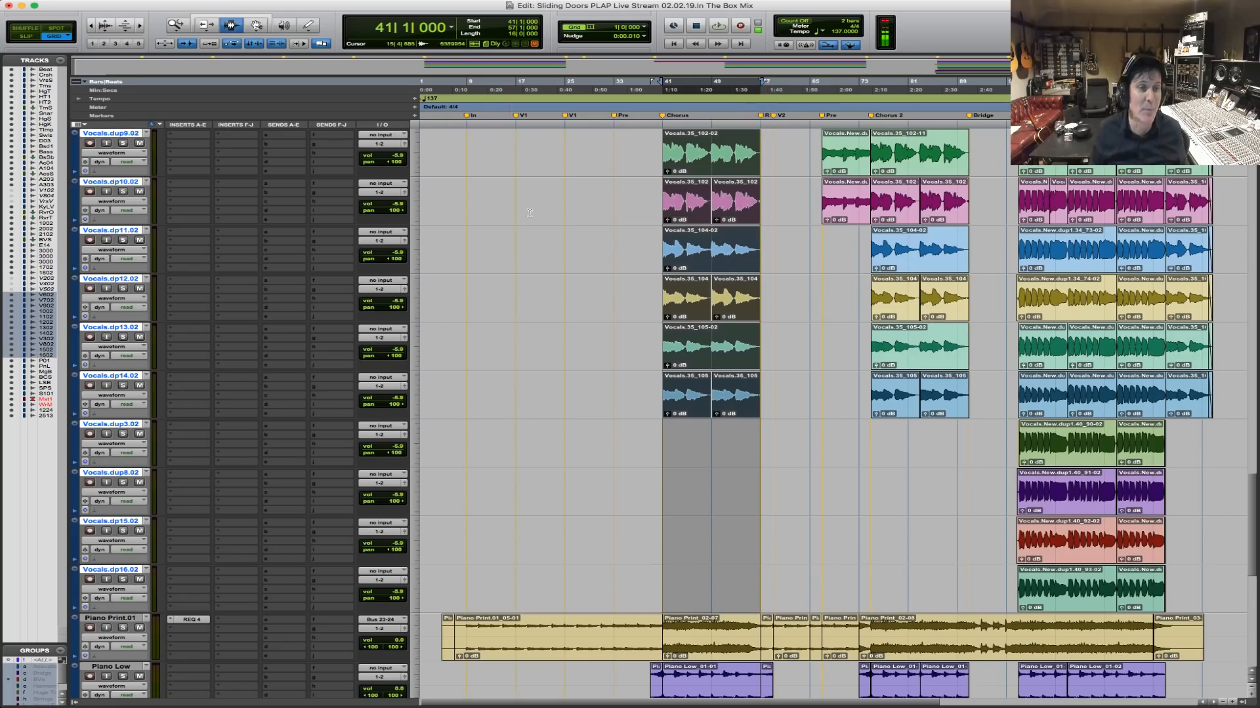
{"action": "scroll", "coordinate": [658, 284], "scroll_direction": "up", "scroll_amount": 4}
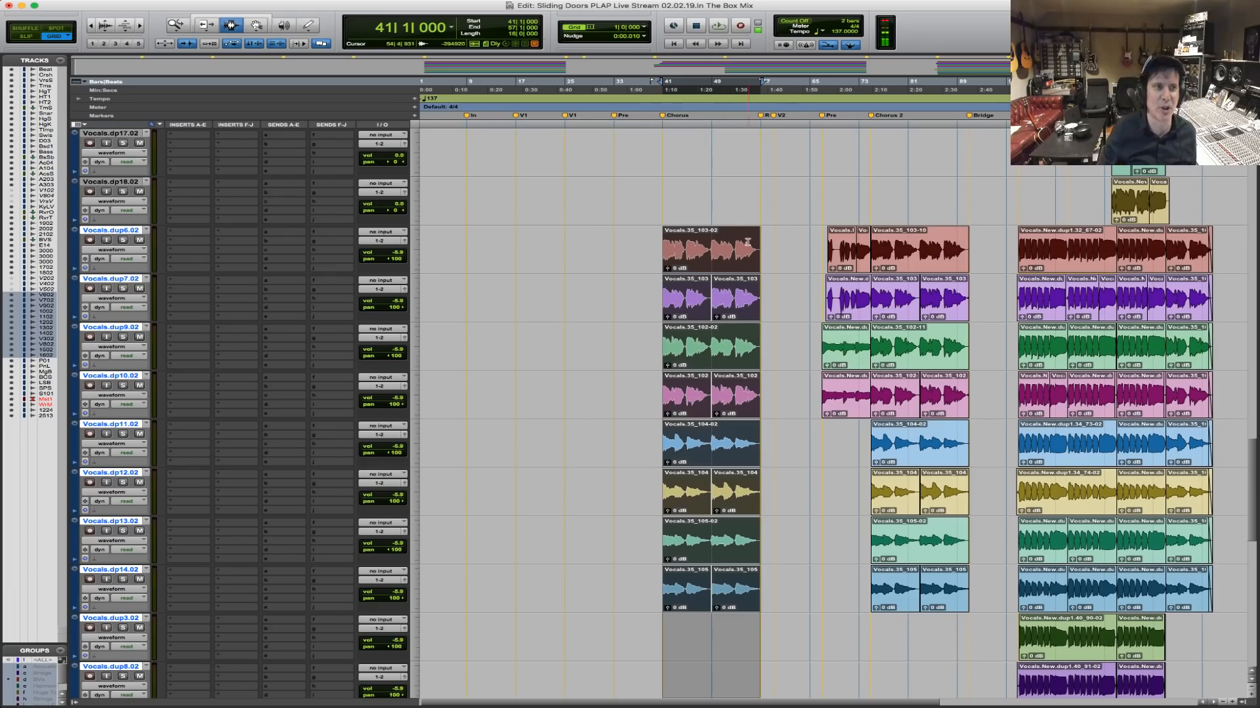
{"action": "scroll", "coordinate": [776, 229], "scroll_direction": "up", "scroll_amount": 3}
{"action": "left_click_drag", "start_coordinate": [759, 284], "coordinate": [762, 310]}
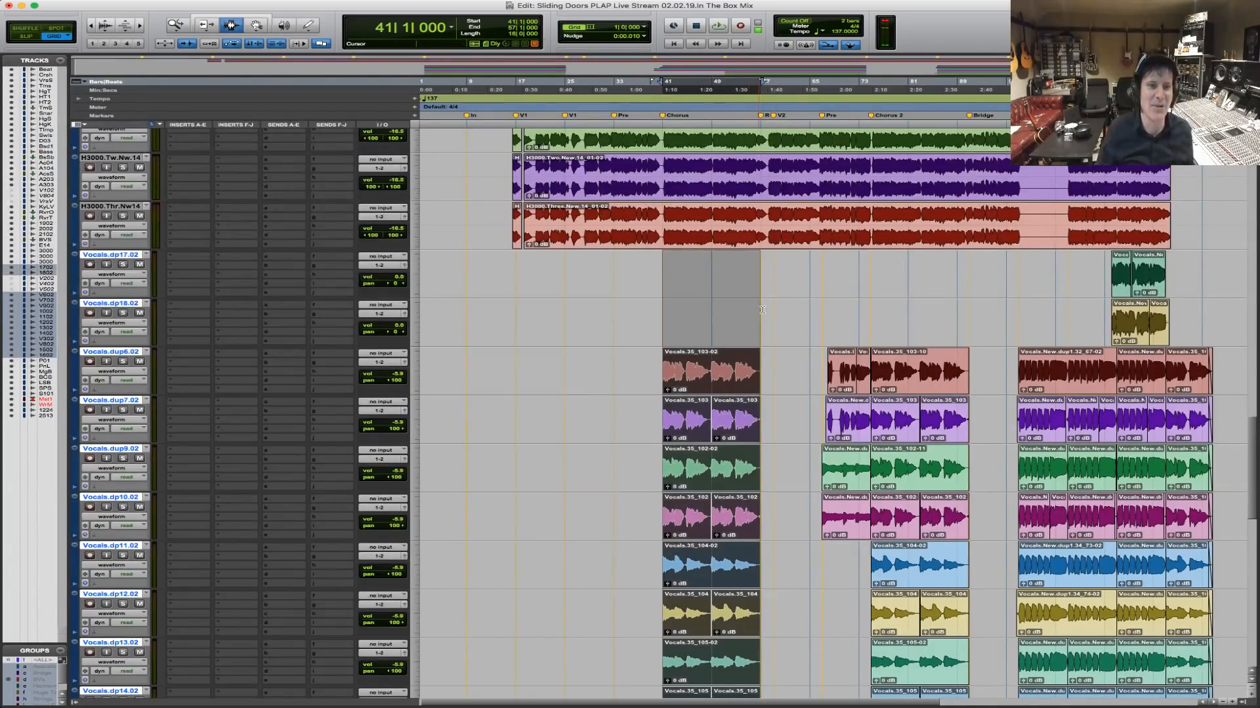
Route the outputs of all selected backing vocal tracks to the stereo Bus 35-36.
{"action": "left_click", "coordinate": [384, 268]}
{"action": "mouse_move", "coordinate": [390, 274]}
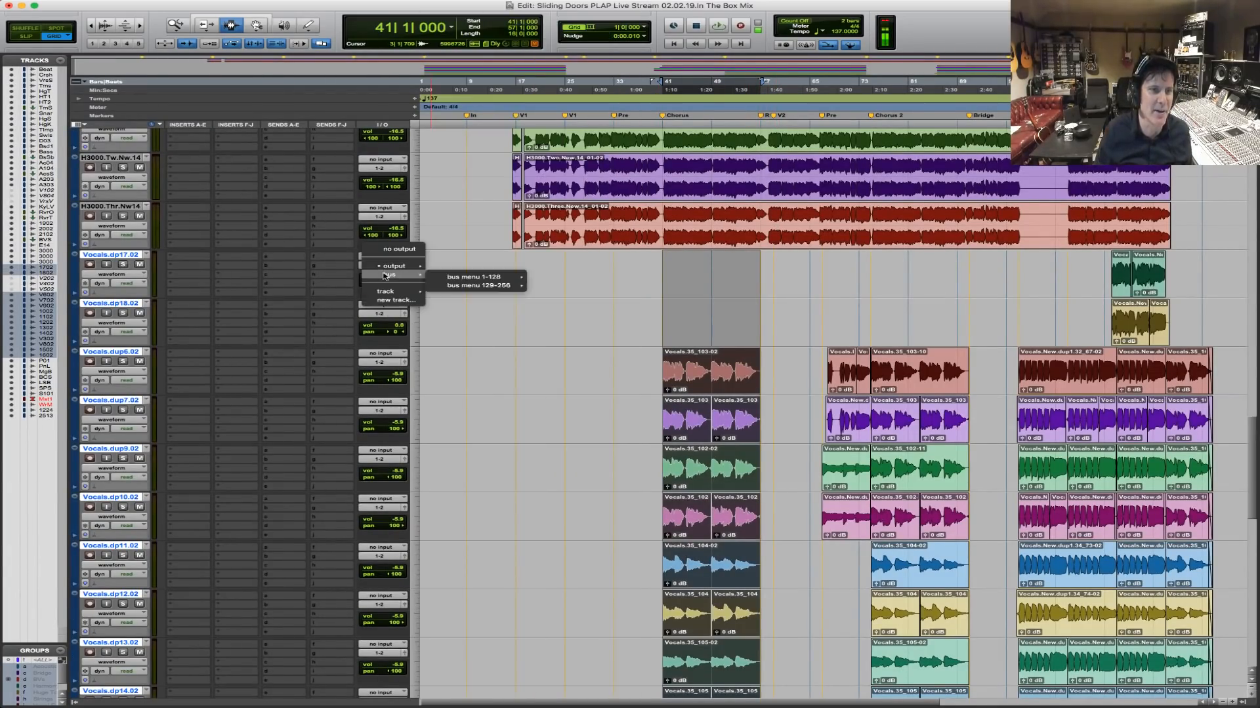
{"action": "mouse_move", "coordinate": [474, 277]}
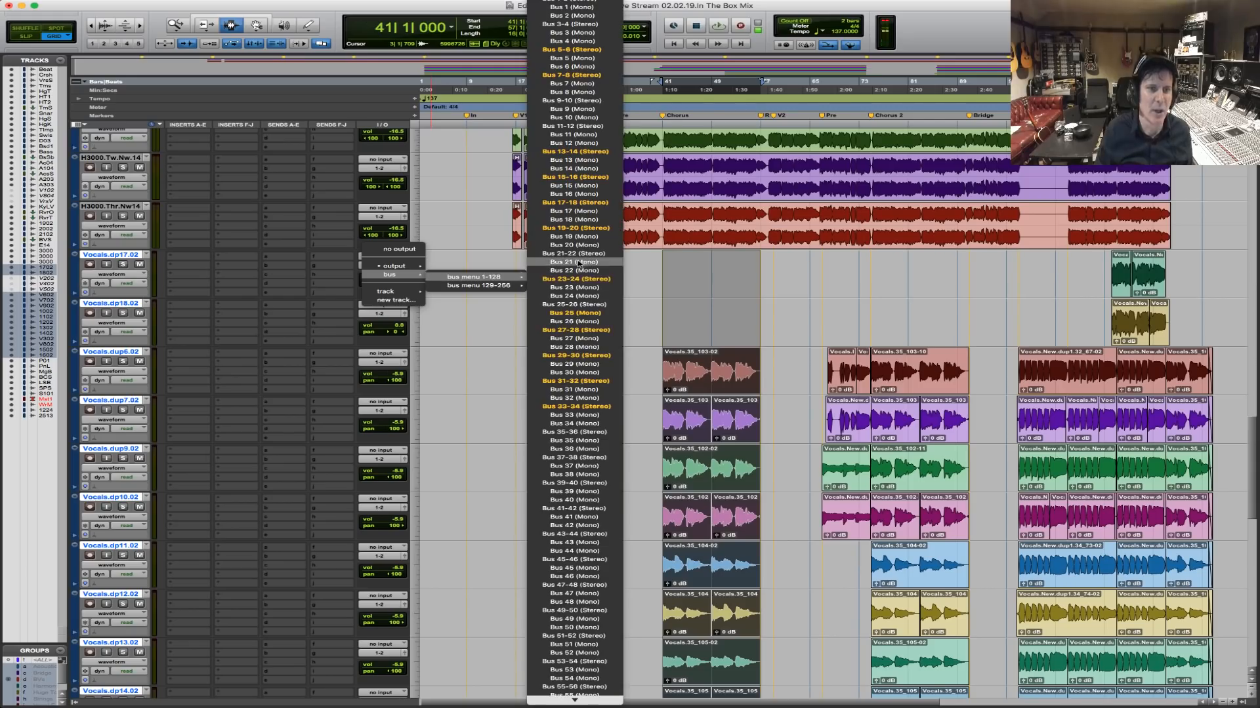
{"action": "left_click", "coordinate": [569, 436]}
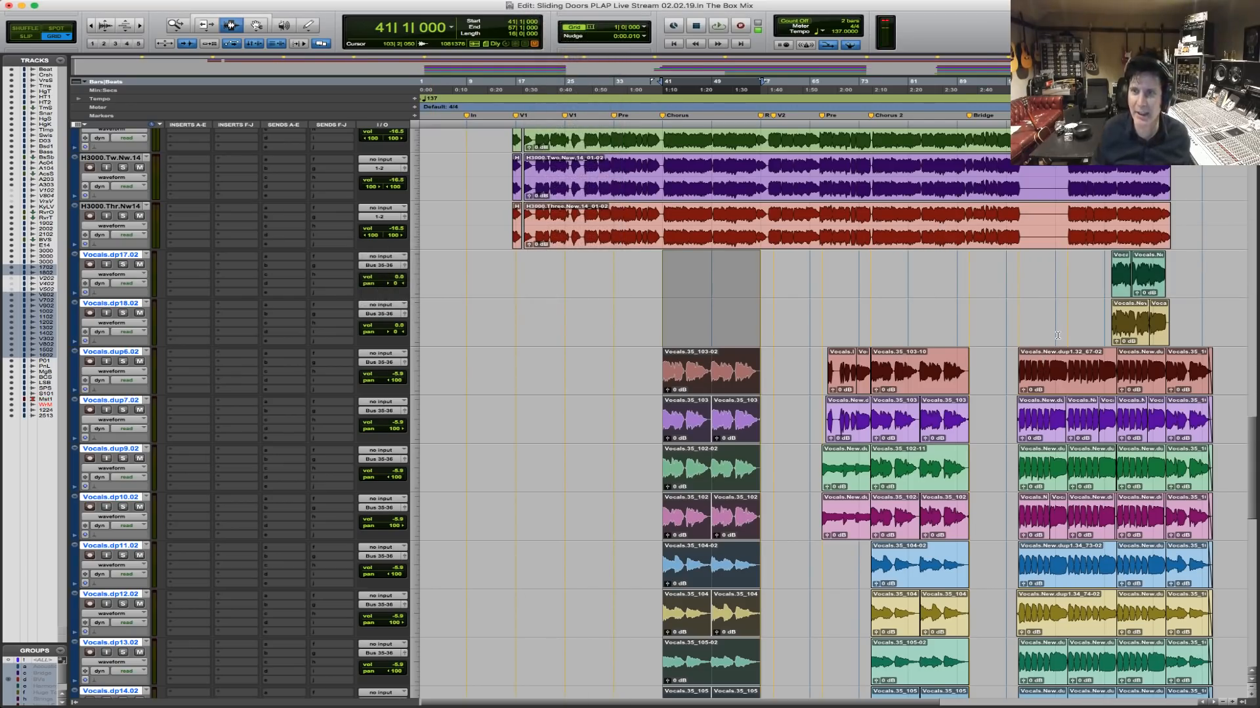
Select the backing vocal clip starting at bar 114 on Vocals.dp18.02.
{"action": "key", "text": "F5"}
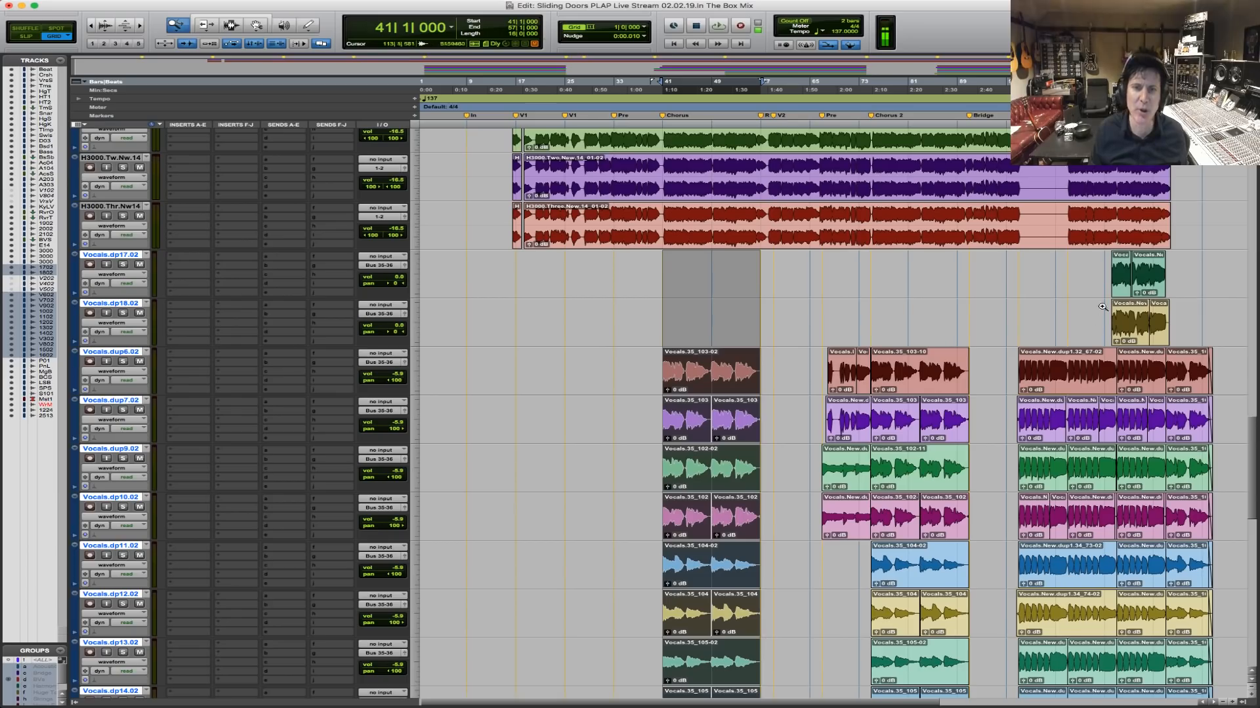
{"action": "key", "text": "F7"}
{"action": "left_click_drag", "start_coordinate": [1109, 317], "coordinate": [1163, 324]}
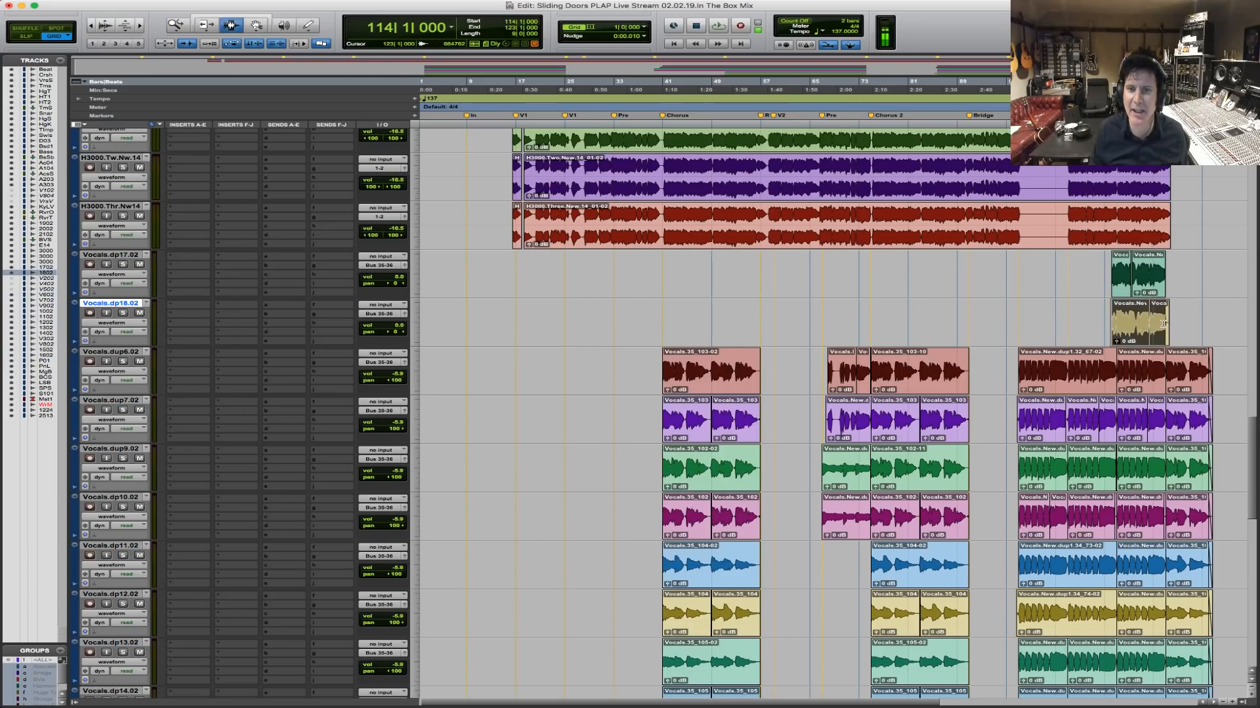
{"action": "double_click", "coordinate": [1135, 324]}
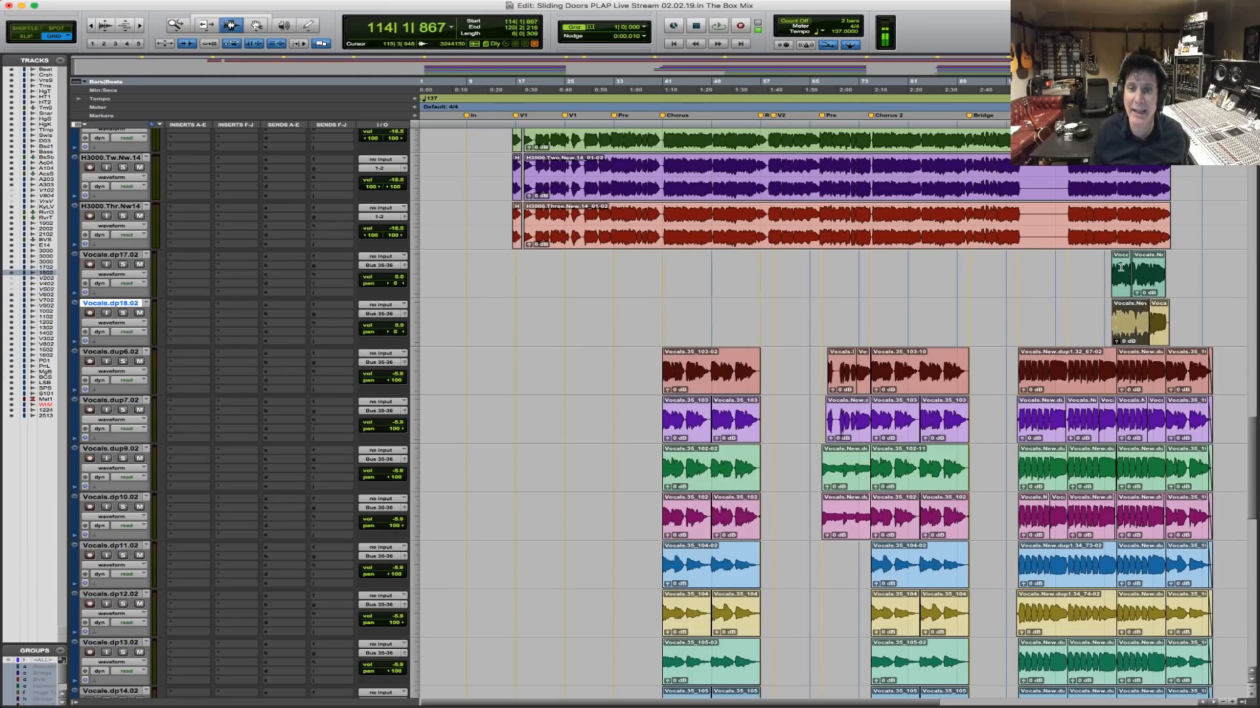
Select all backing vocal tracks from Vocals.dp17.02 down to Vocals.dp16.02 and solo them together.
{"action": "scroll", "coordinate": [817, 380], "scroll_direction": "down", "scroll_amount": 10}
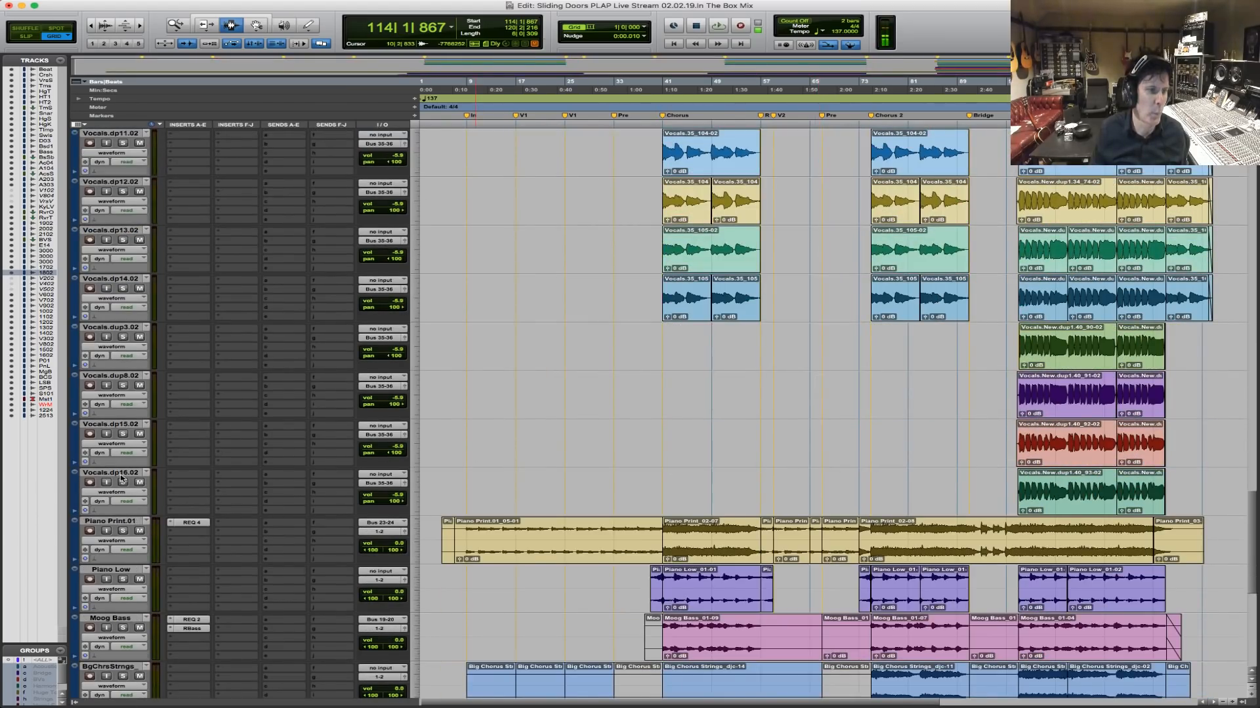
{"action": "left_click", "coordinate": [859, 477]}
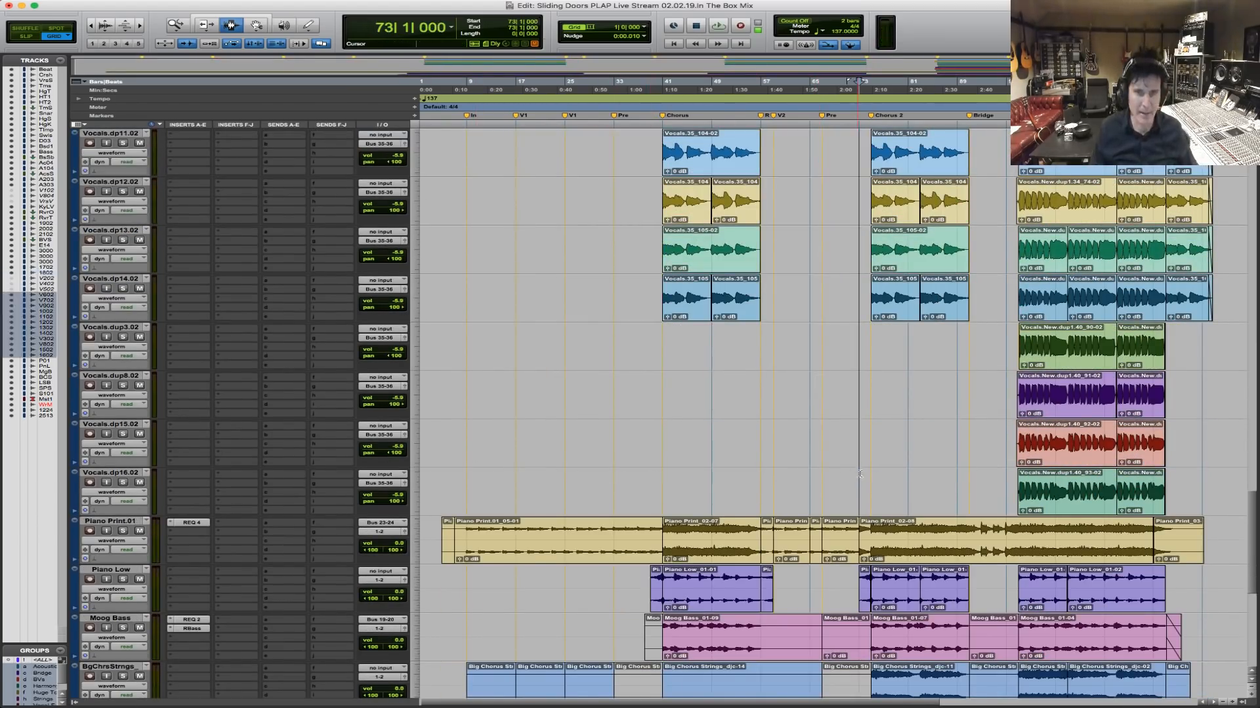
{"action": "scroll", "coordinate": [998, 473], "scroll_direction": "up", "scroll_amount": 10}
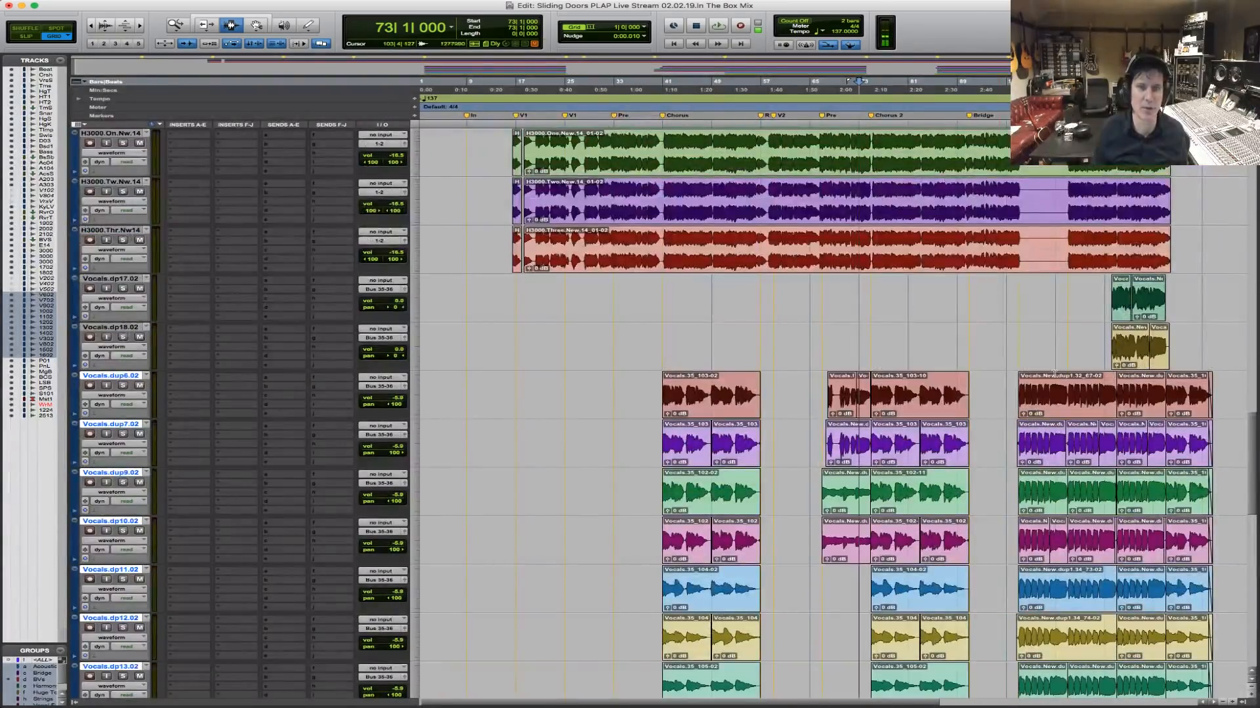
{"action": "left_click", "coordinate": [1047, 304], "text": "shift"}
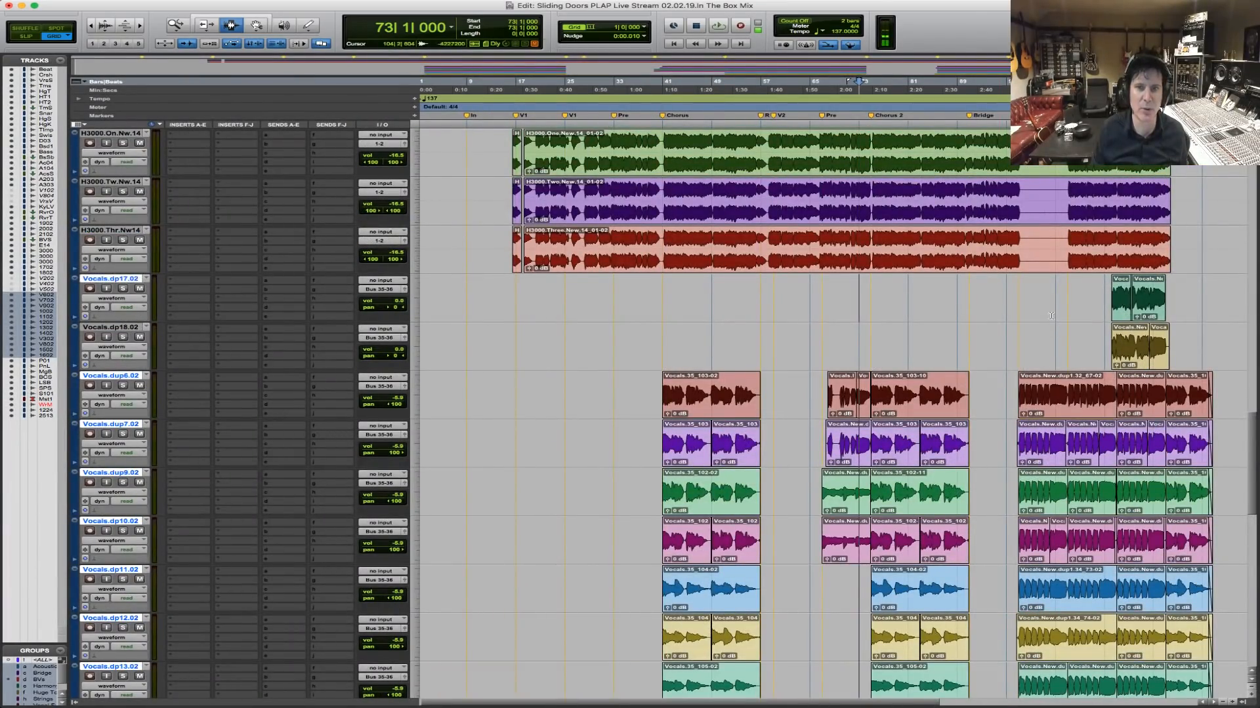
{"action": "left_click", "coordinate": [902, 347], "text": "shift"}
{"action": "scroll", "coordinate": [940, 402], "scroll_direction": "down", "scroll_amount": 2}
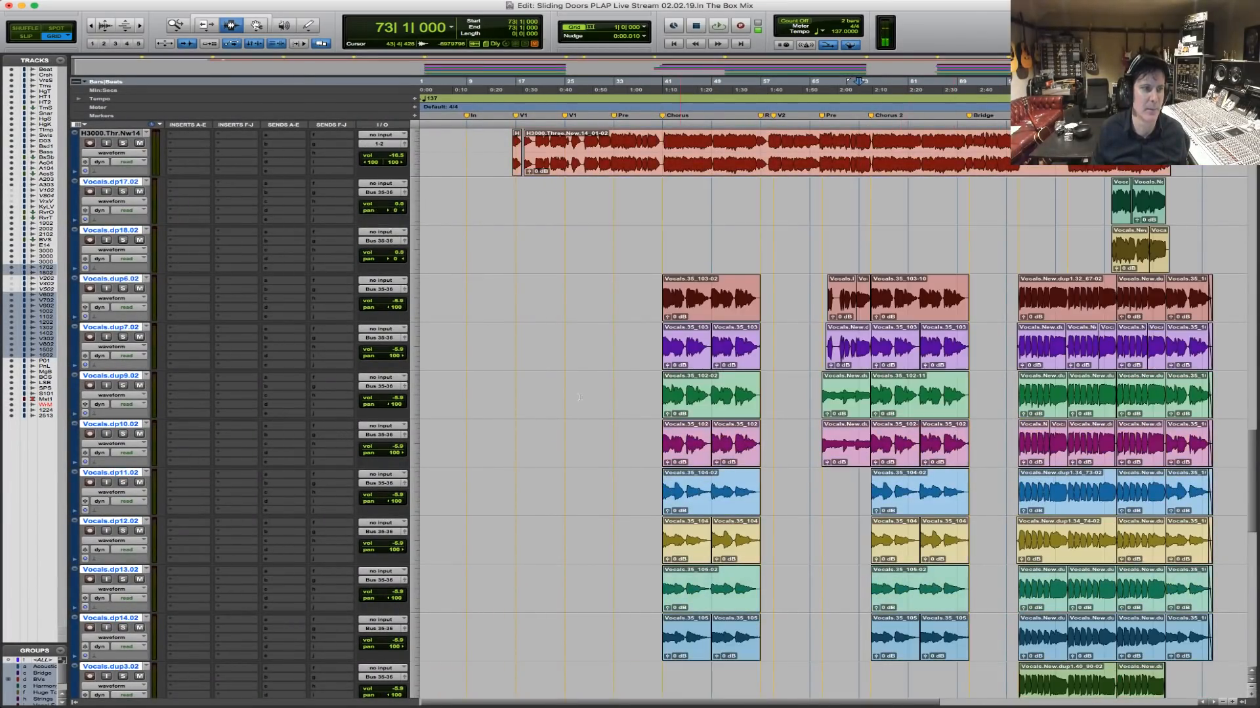
{"action": "left_click", "coordinate": [124, 241], "text": "alt+shift"}
{"action": "scroll", "coordinate": [606, 452], "scroll_direction": "down", "scroll_amount": 6}
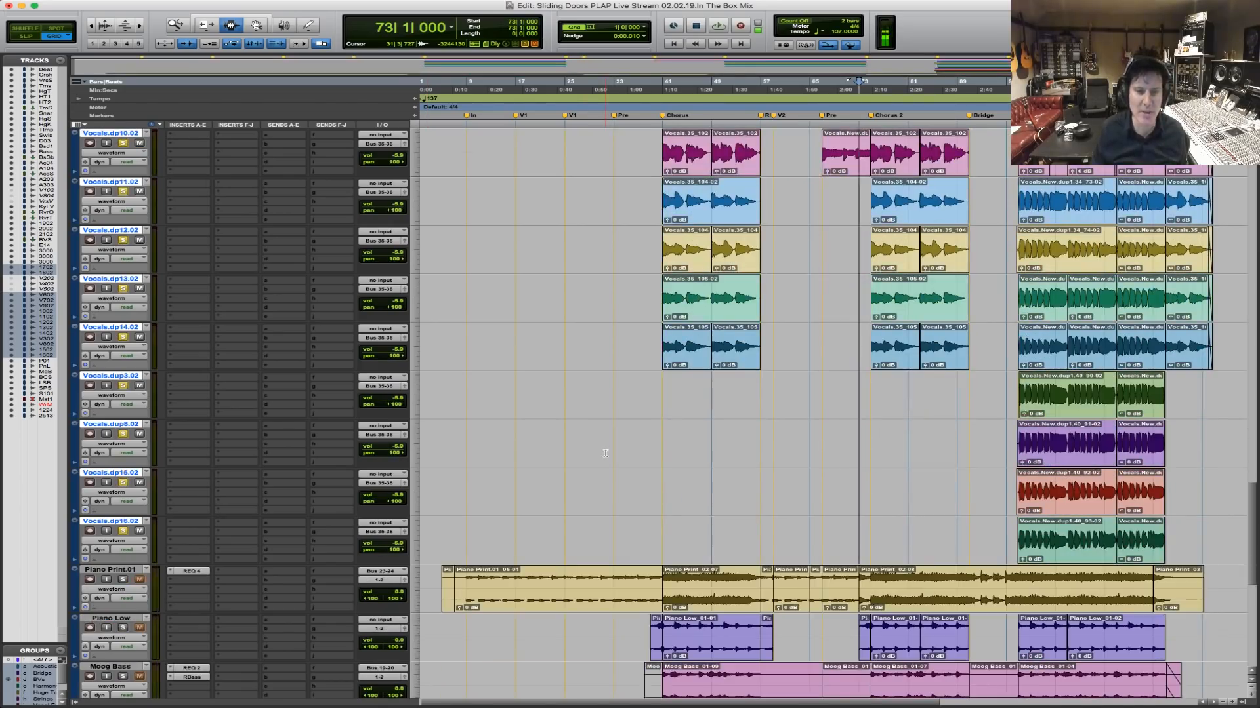
Create a stereo Aux Input track with Bus 35-36 as its input and name it Aahs.BVs.
{"action": "key", "text": "super+shift+n"}
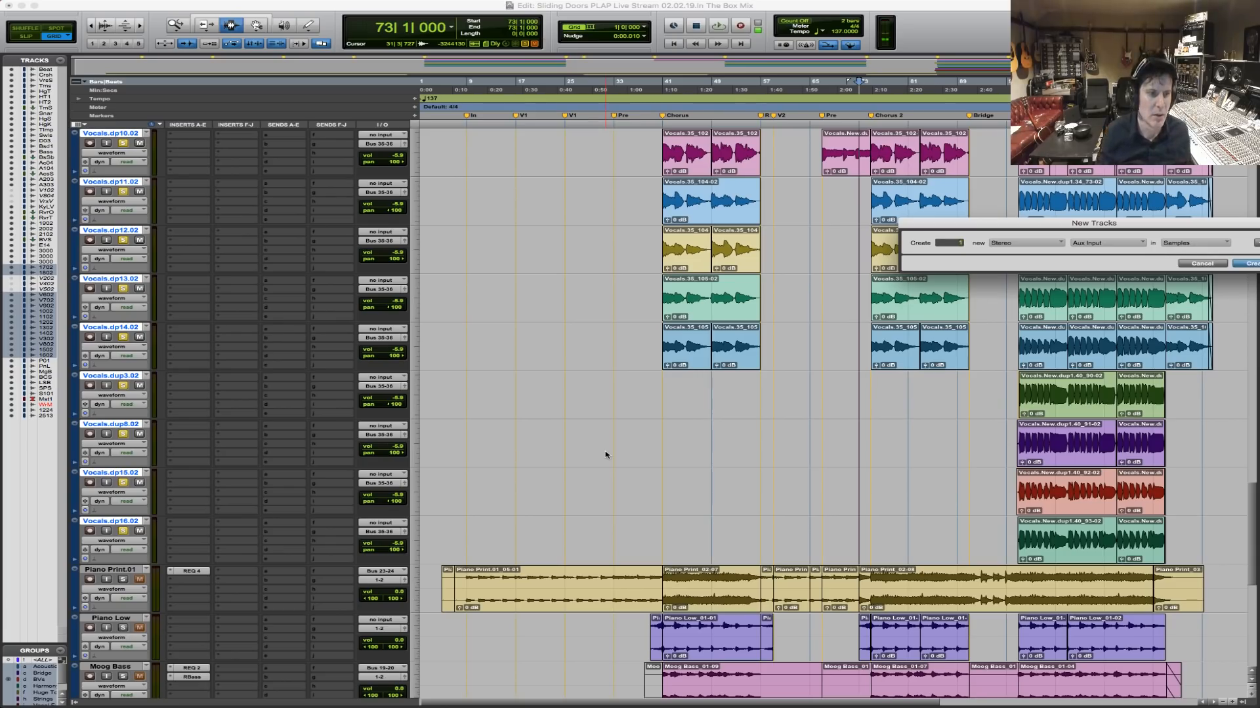
{"action": "key", "text": "Return"}
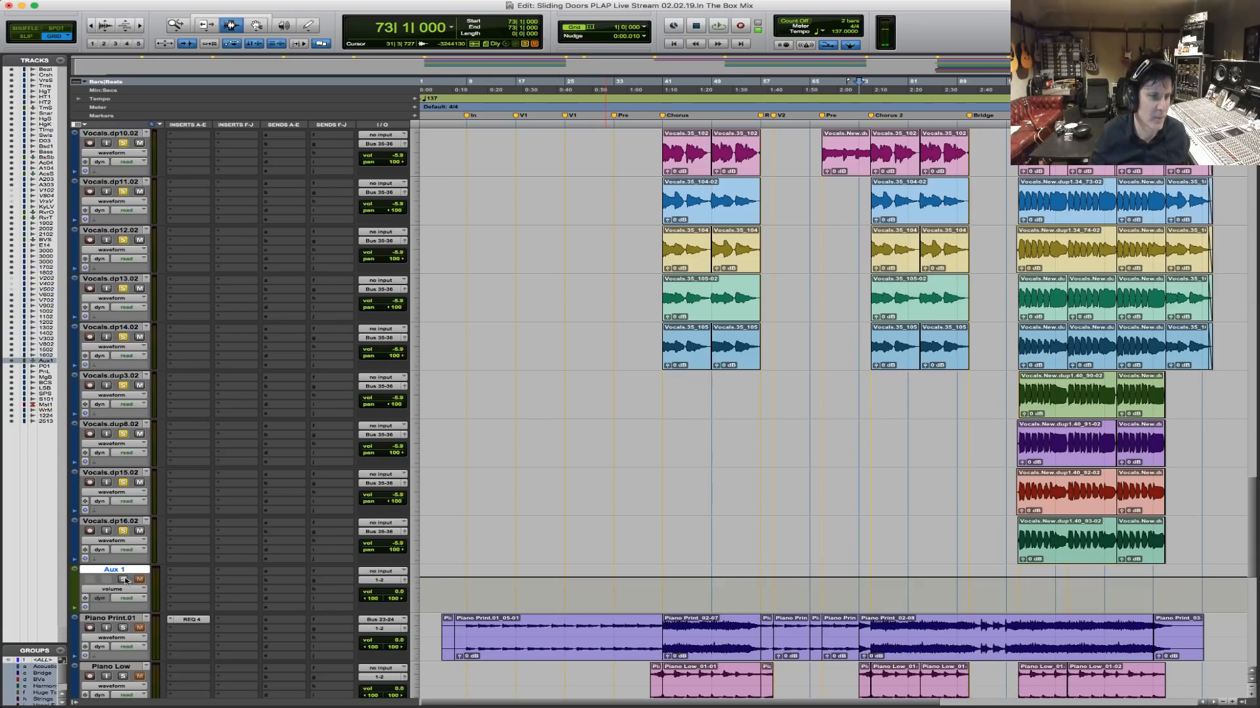
{"action": "left_click", "coordinate": [394, 574]}
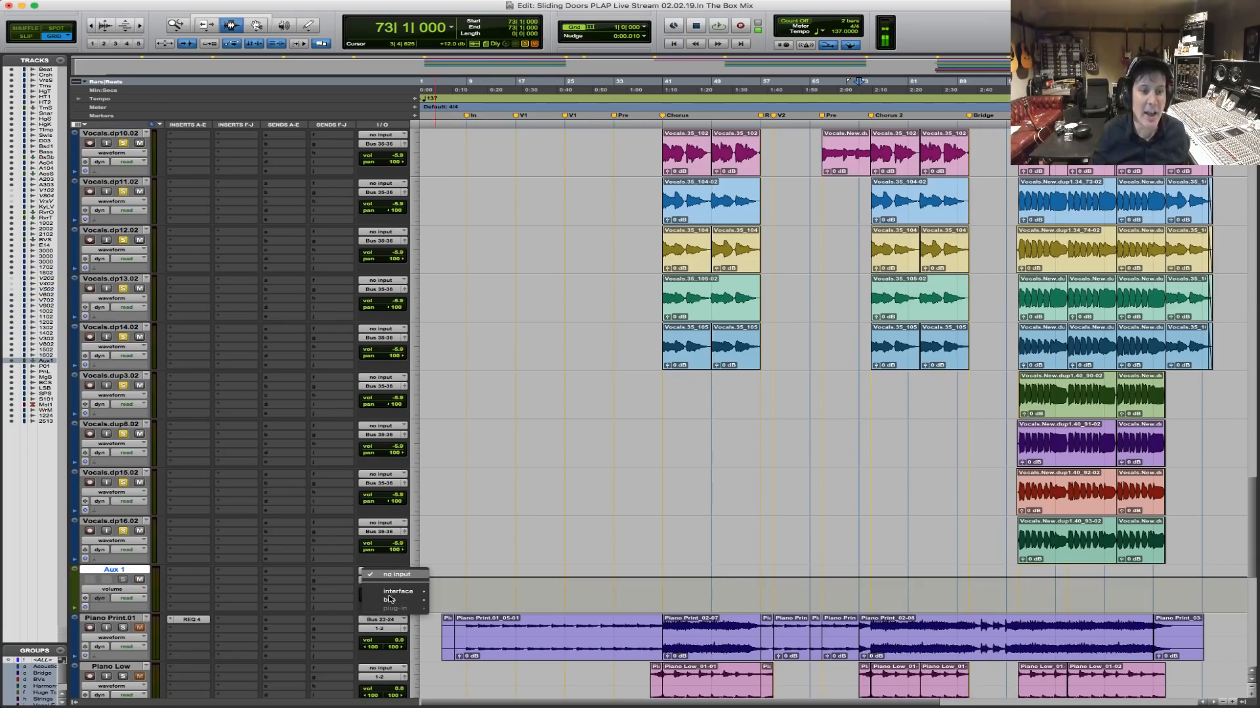
{"action": "mouse_move", "coordinate": [394, 599]}
{"action": "mouse_move", "coordinate": [472, 602]}
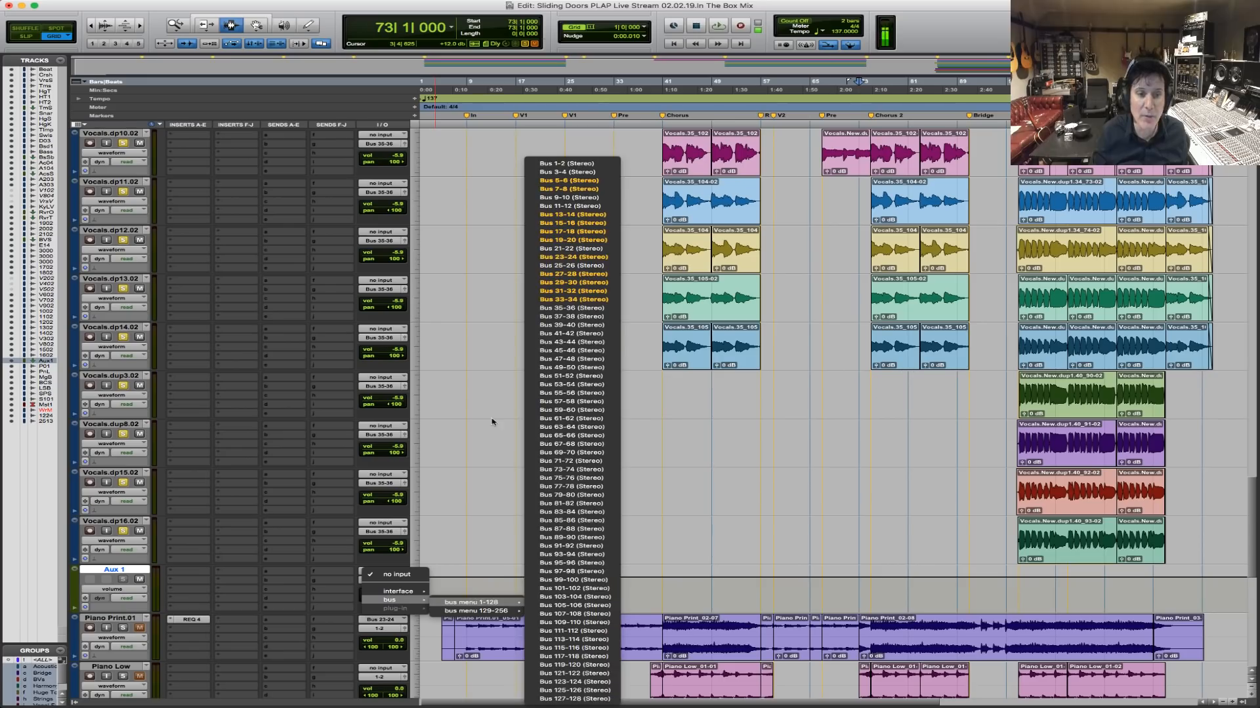
{"action": "left_click", "coordinate": [586, 309]}
{"action": "double_click", "coordinate": [126, 570]}
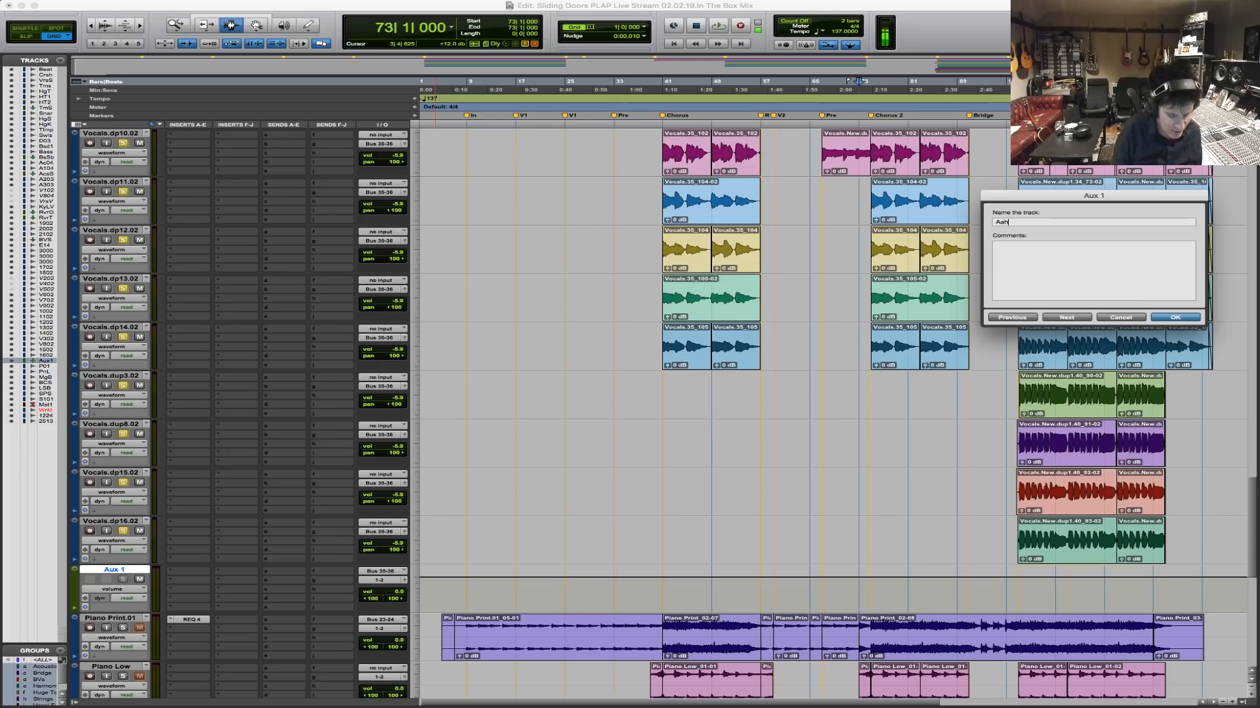
{"action": "key", "text": "Return"}
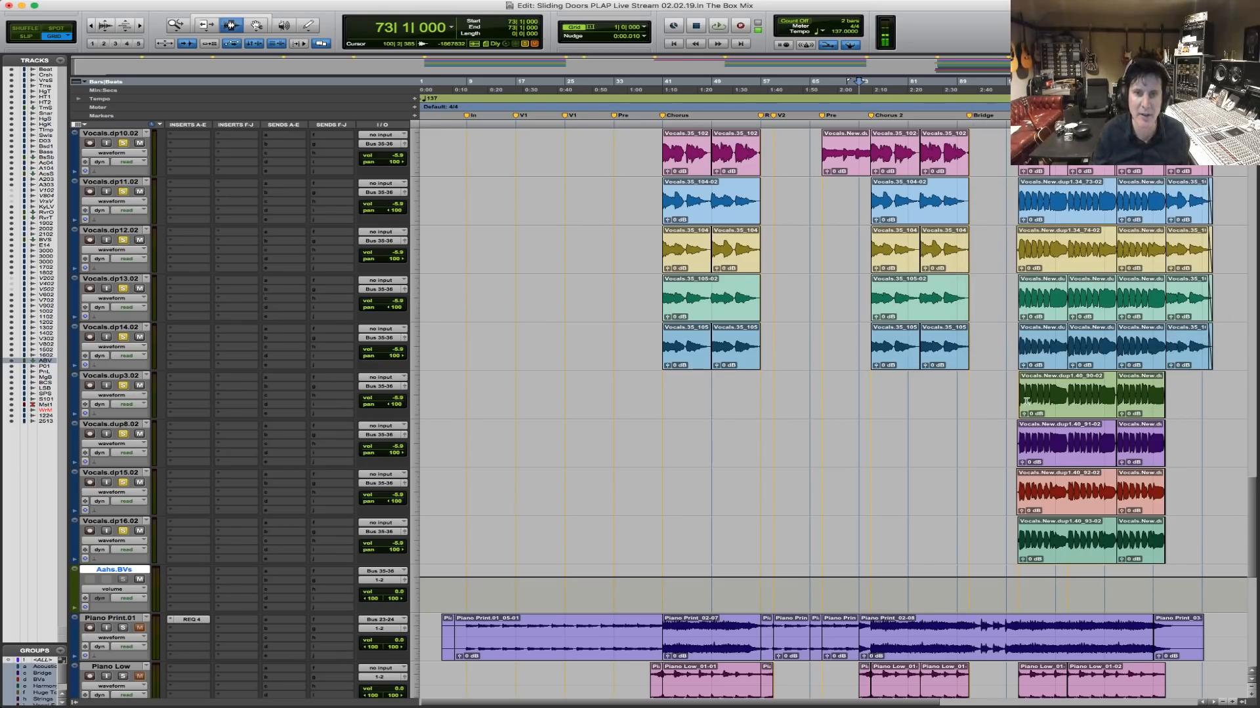
Select bars 100 to 120 across the grouped backing vocals and listen to the soloed tracks.
{"action": "left_click_drag", "start_coordinate": [1027, 401], "coordinate": [1148, 417]}
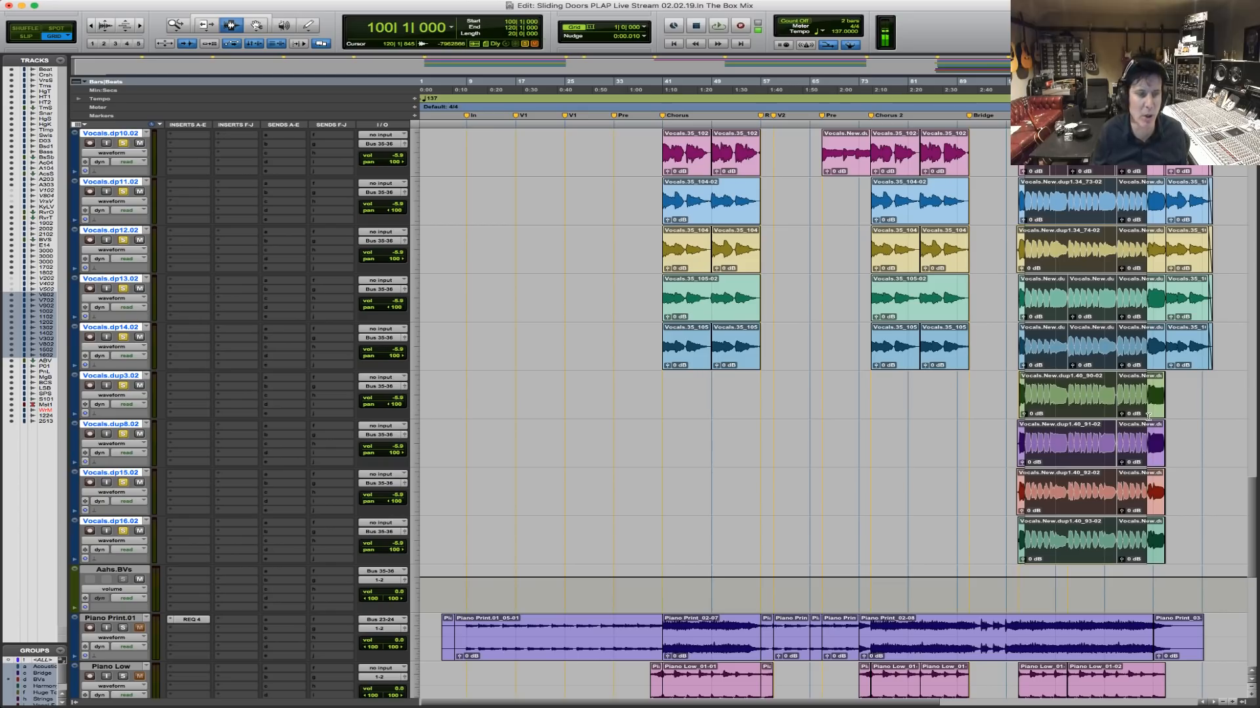
{"action": "key", "text": "space"}
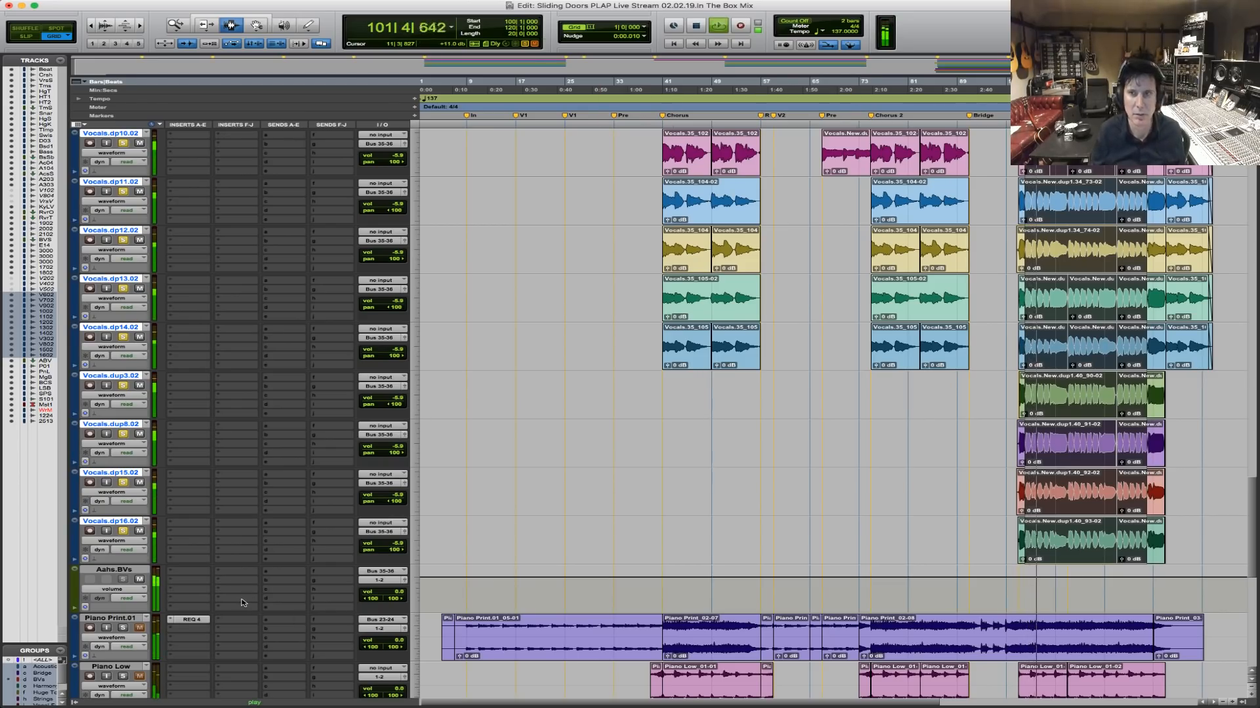
{"action": "scroll", "coordinate": [921, 510], "scroll_direction": "up", "scroll_amount": 5}
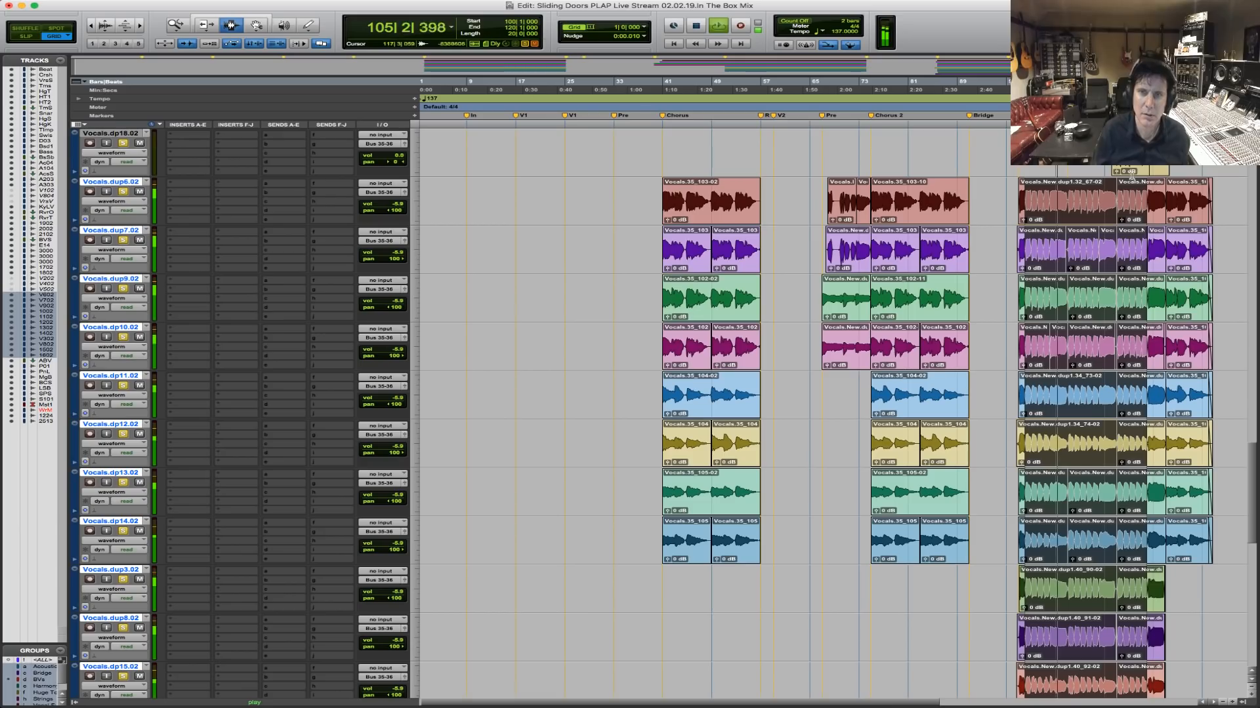
{"action": "left_click", "coordinate": [696, 26]}
While playing from the bar 114 clip, pan Vocals.dp17.02 hard left and Vocals.dp18.02 hard right at 100.
{"action": "left_click", "coordinate": [1111, 151]}
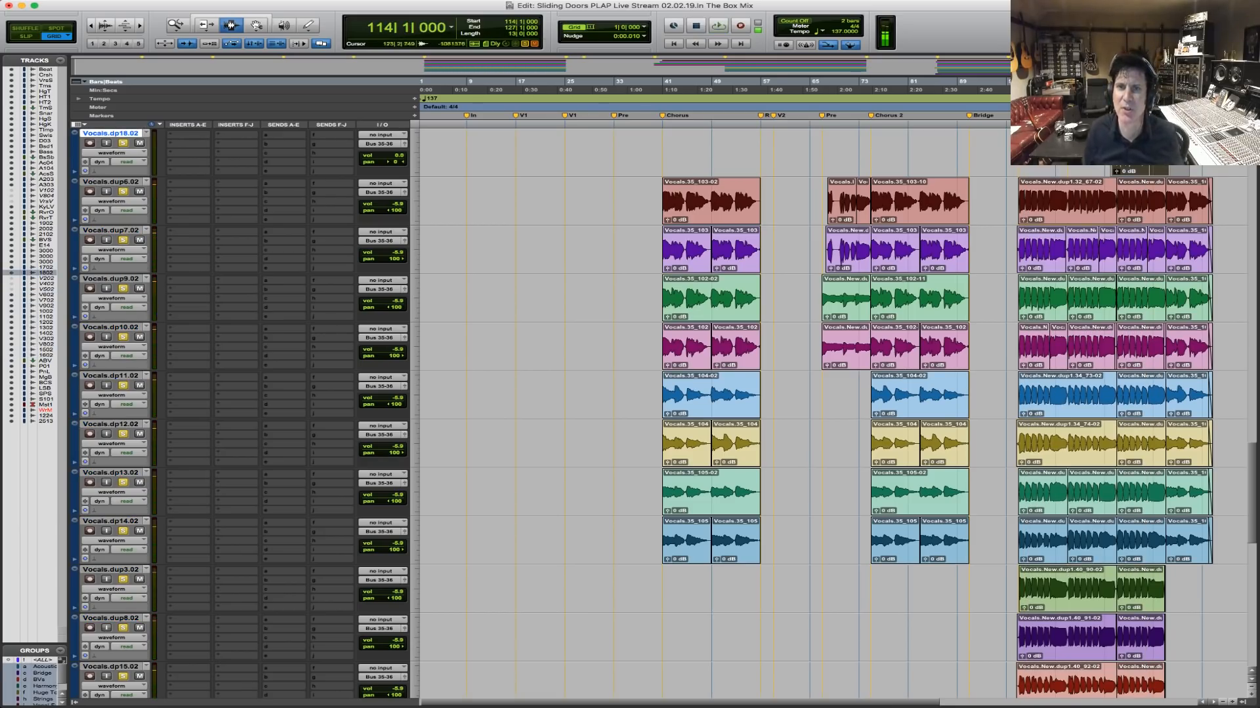
{"action": "key", "text": "shift+Return"}
{"action": "double_click", "coordinate": [1129, 151]}
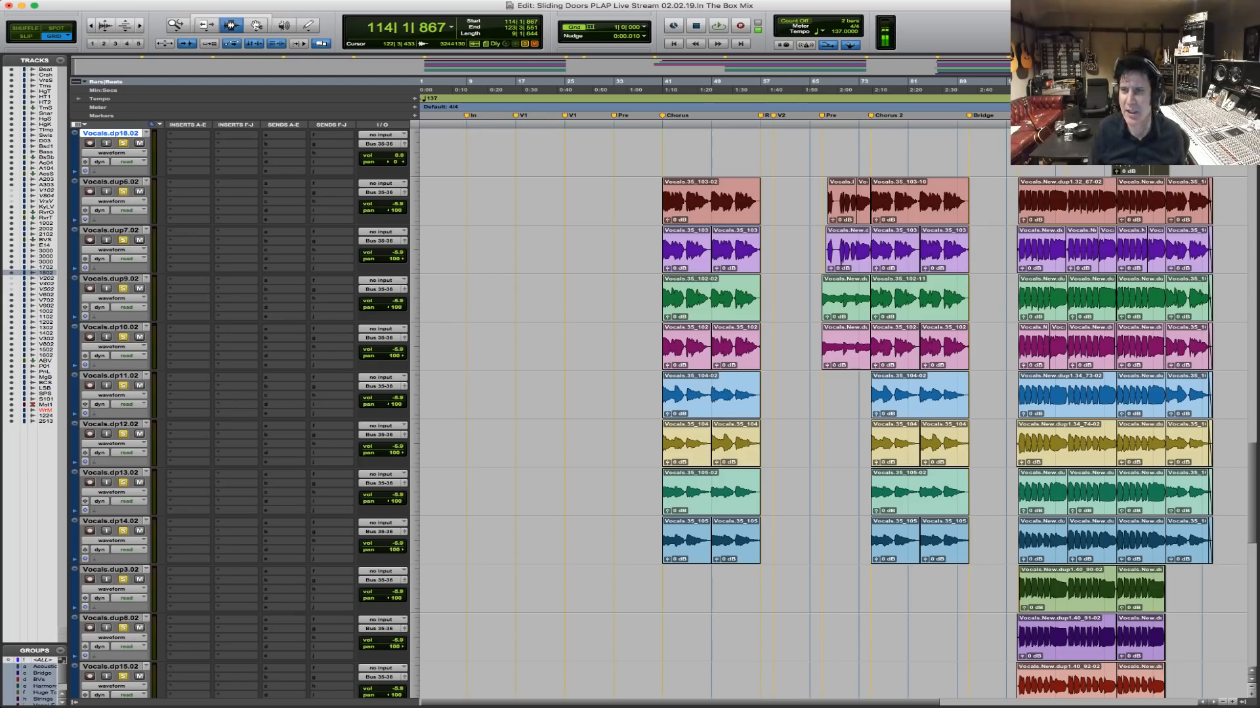
{"action": "key", "text": "space"}
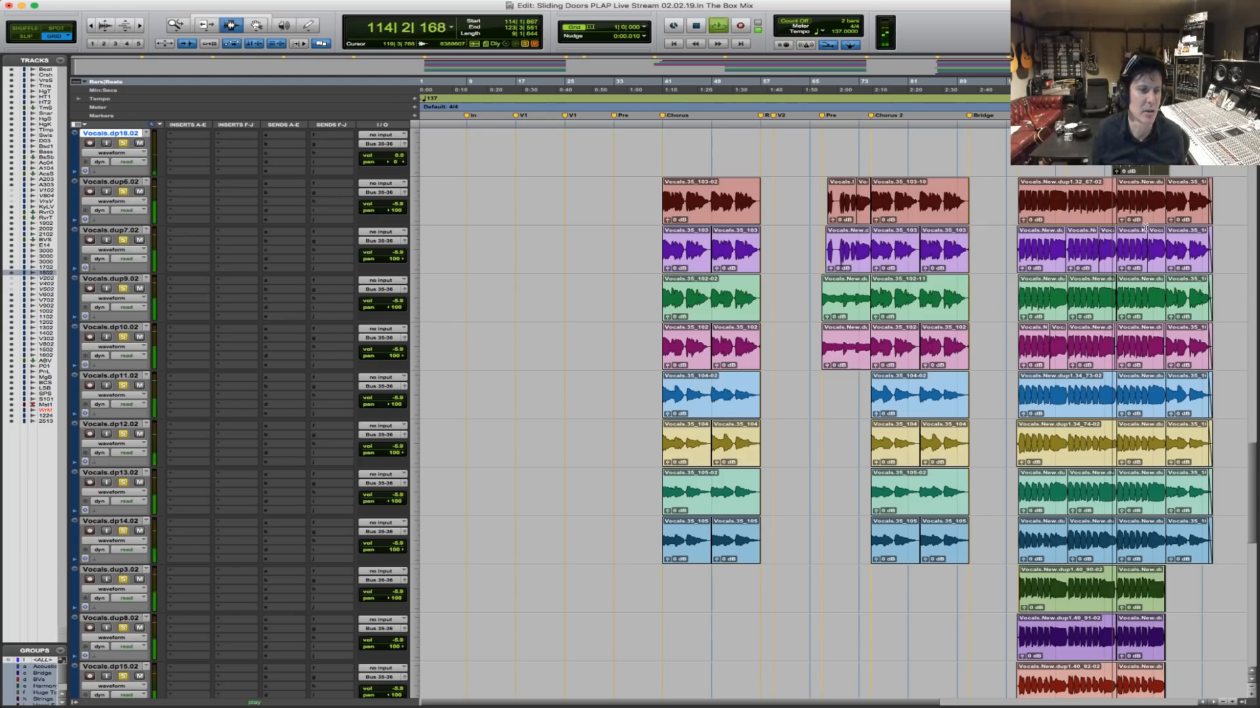
{"action": "scroll", "coordinate": [455, 248], "scroll_direction": "up", "scroll_amount": 5}
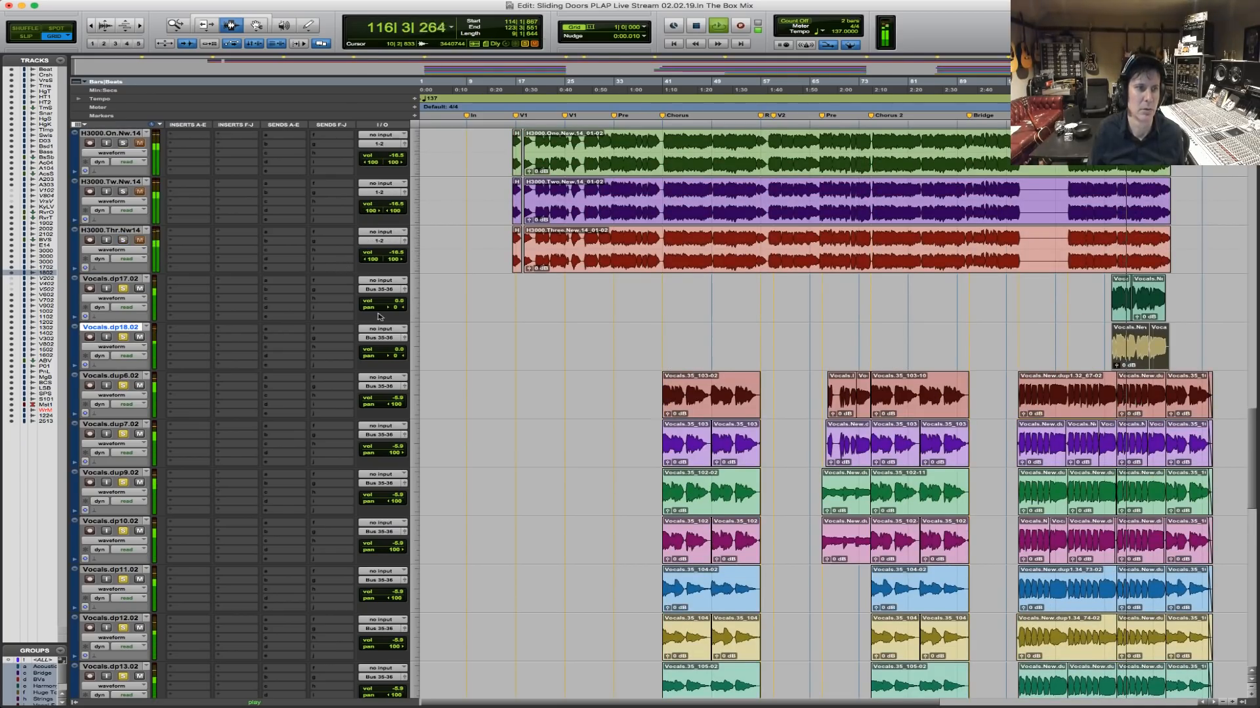
{"action": "left_click_drag", "start_coordinate": [395, 307], "coordinate": [341, 304]}
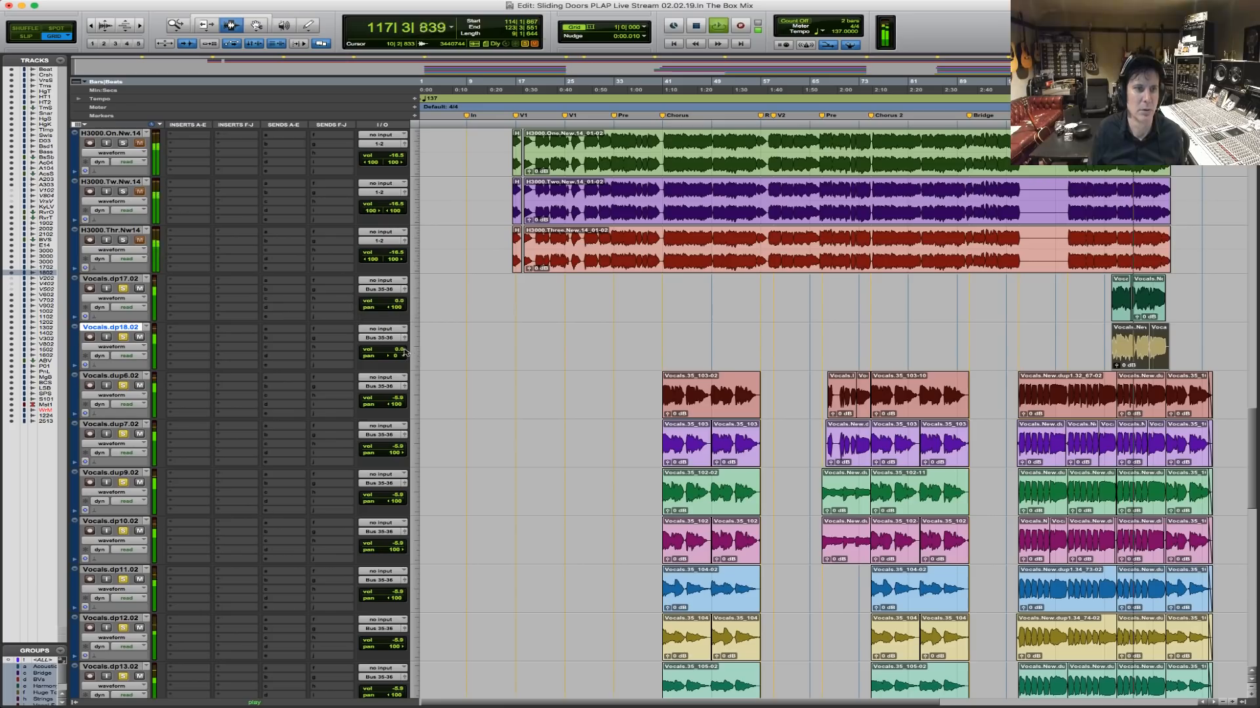
{"action": "left_click_drag", "start_coordinate": [396, 356], "coordinate": [978, 351]}
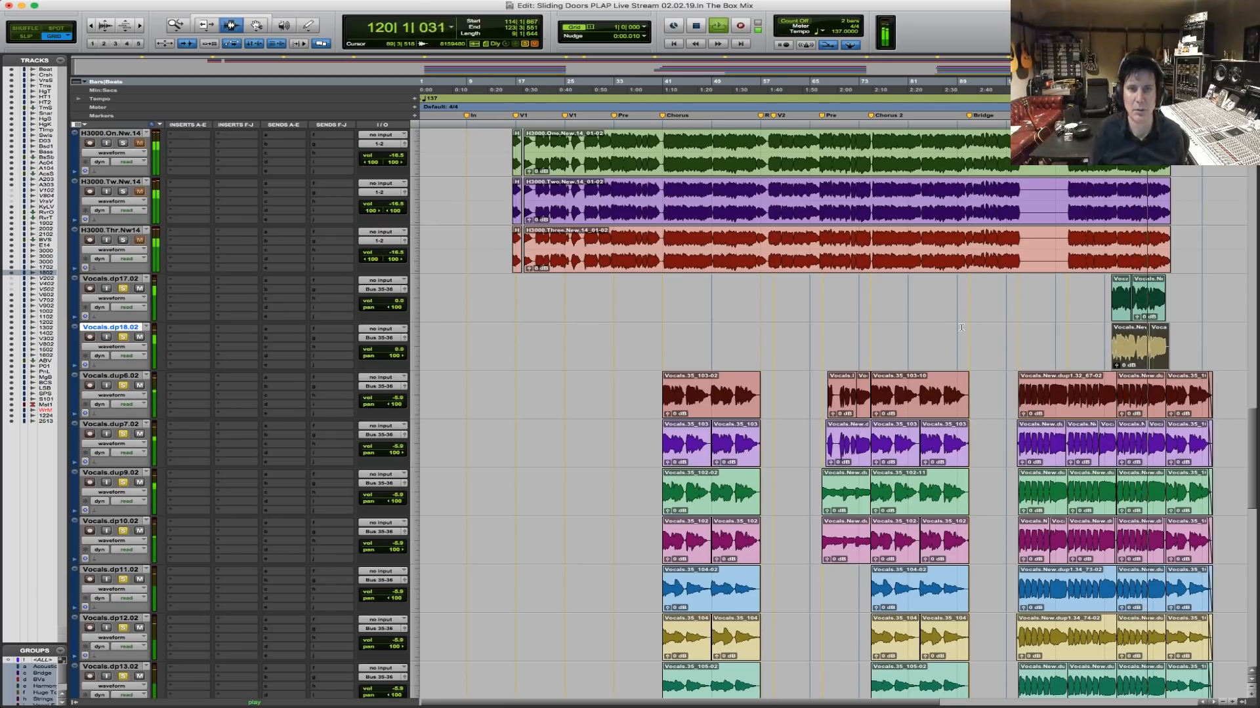
{"action": "key", "text": "space"}
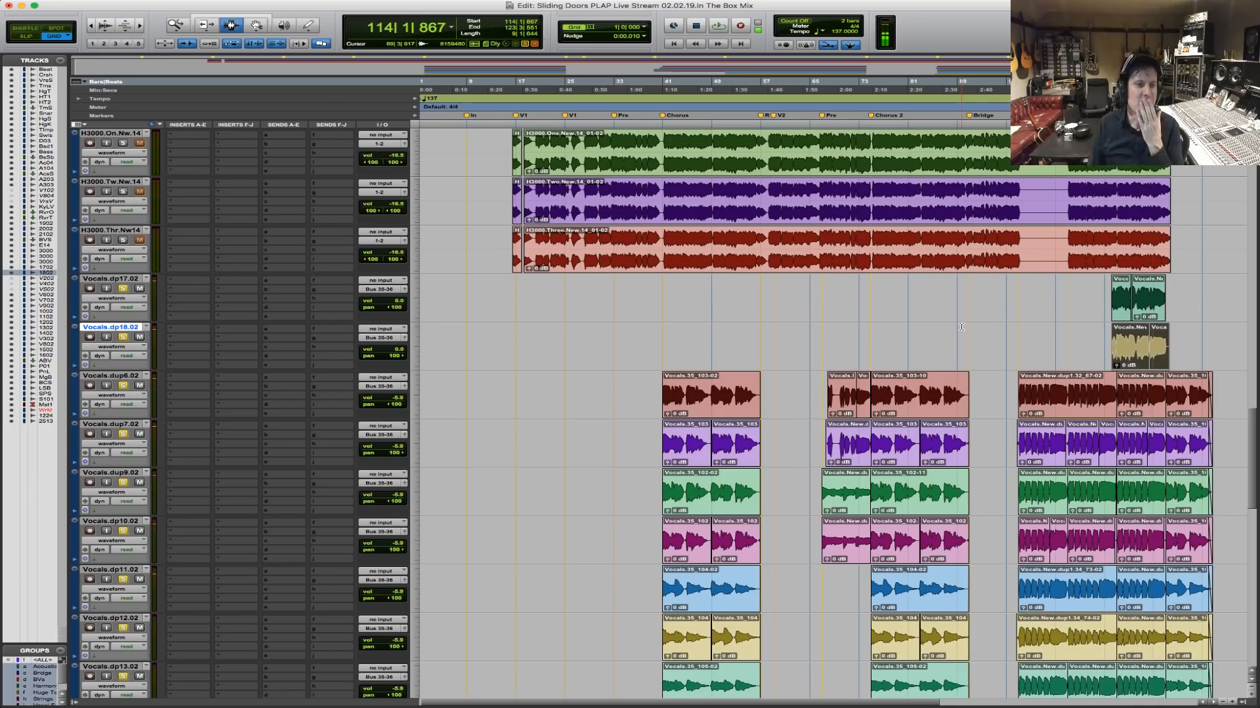
Insert the stereo Leapwing Audio DynOne plug-in in the first insert slot of Aahs.BVs.
{"action": "scroll", "coordinate": [961, 327], "scroll_direction": "down", "scroll_amount": 4}
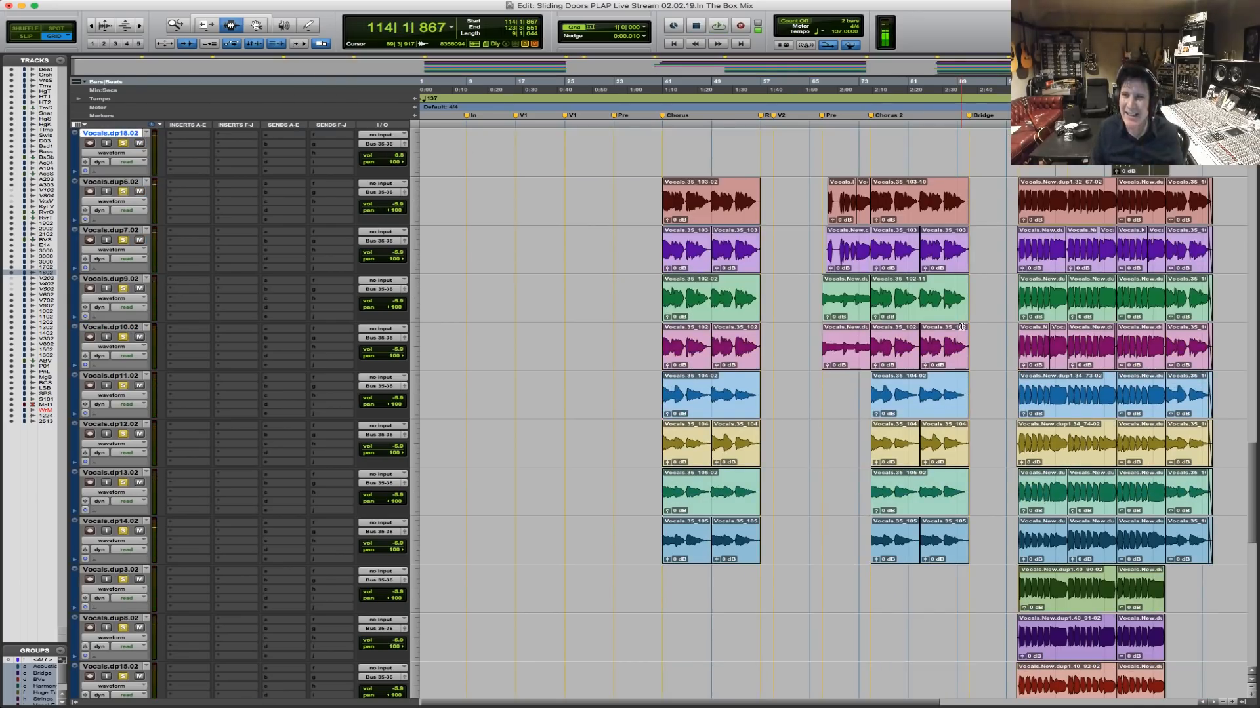
{"action": "scroll", "coordinate": [961, 326], "scroll_direction": "down", "scroll_amount": 4}
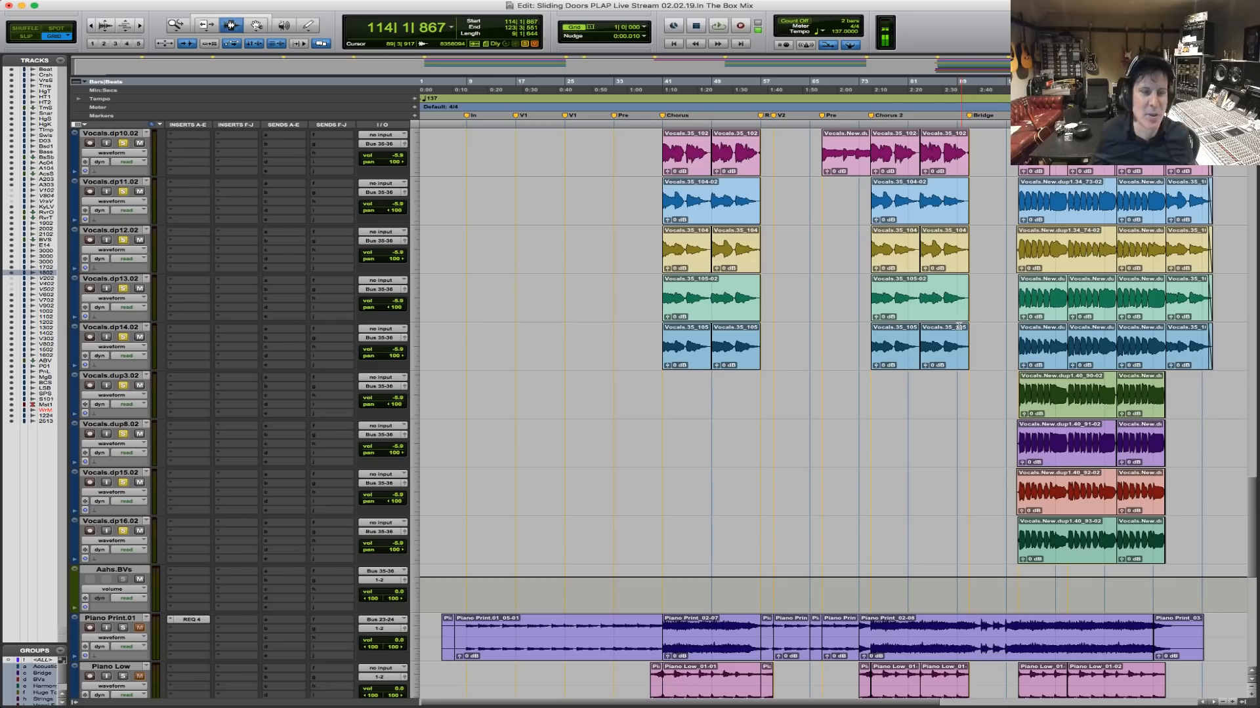
{"action": "left_click", "coordinate": [188, 575]}
{"action": "mouse_move", "coordinate": [231, 592]}
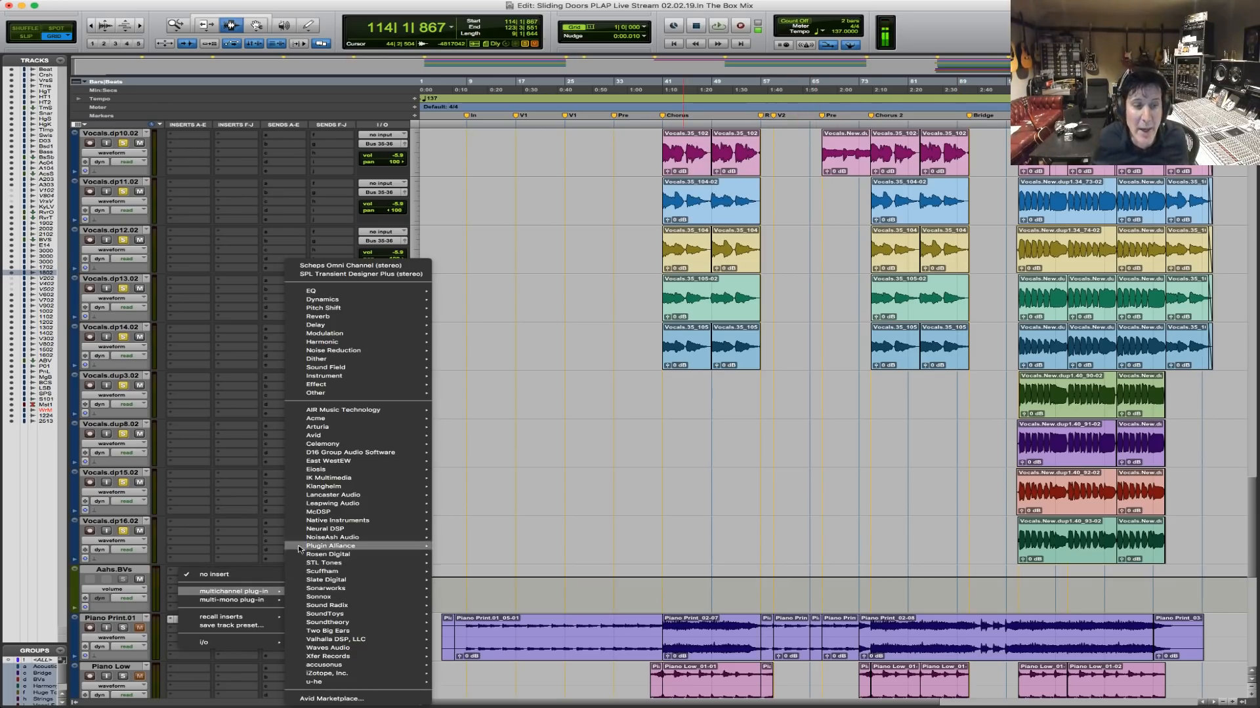
{"action": "mouse_move", "coordinate": [312, 519]}
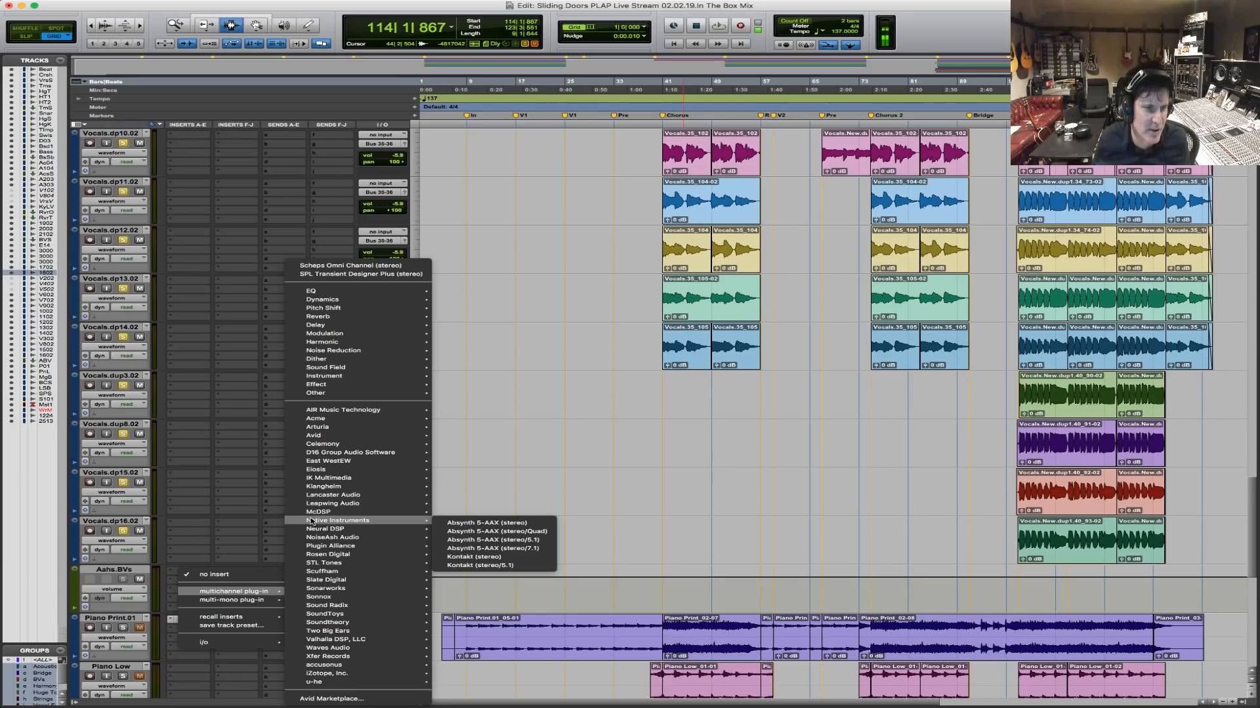
{"action": "mouse_move", "coordinate": [356, 503]}
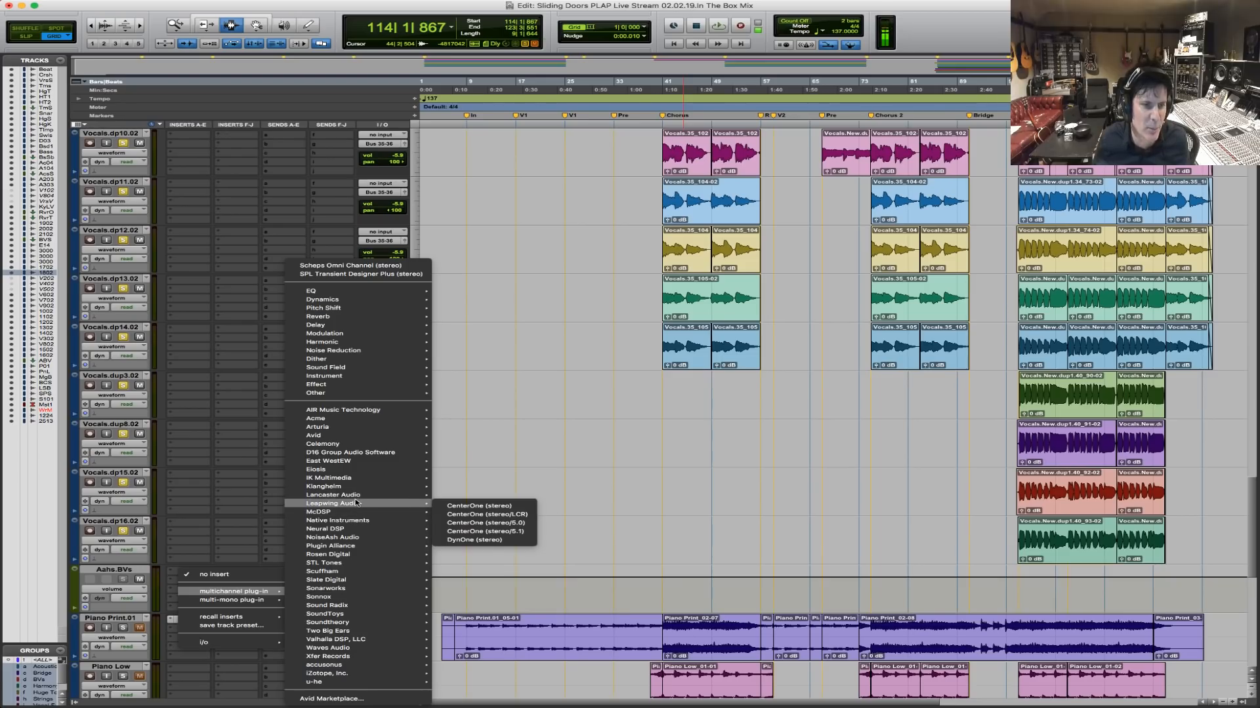
{"action": "left_click", "coordinate": [492, 542]}
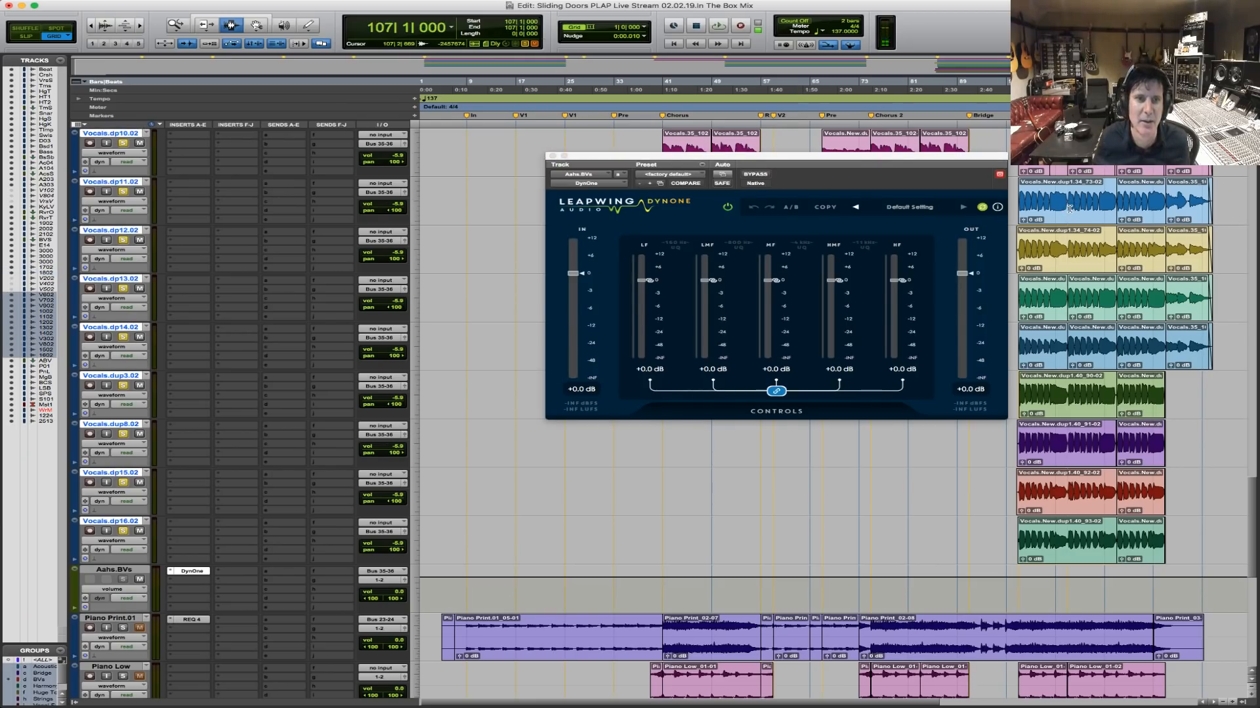
During playback from bar 107, lower all linked DynOne bands to -16.9 dB, then unlink them and set MF to -4.5 dB.
{"action": "key", "text": "space"}
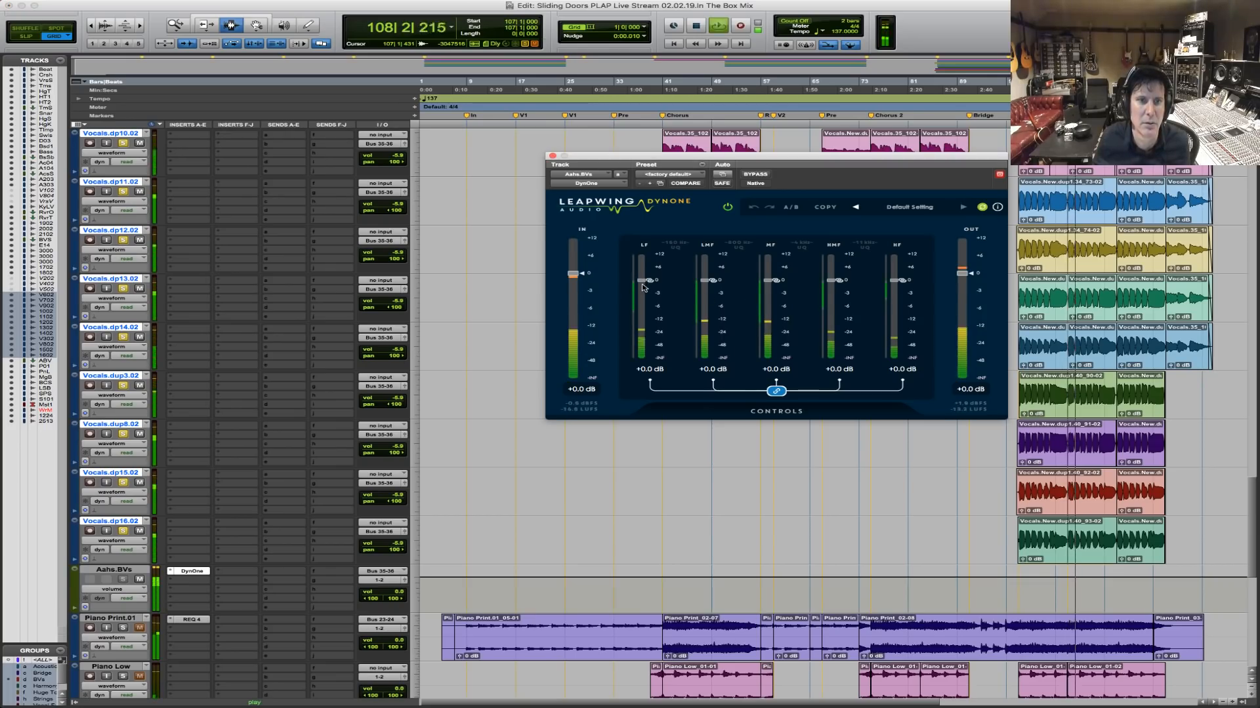
{"action": "left_click_drag", "start_coordinate": [640, 285], "coordinate": [648, 335]}
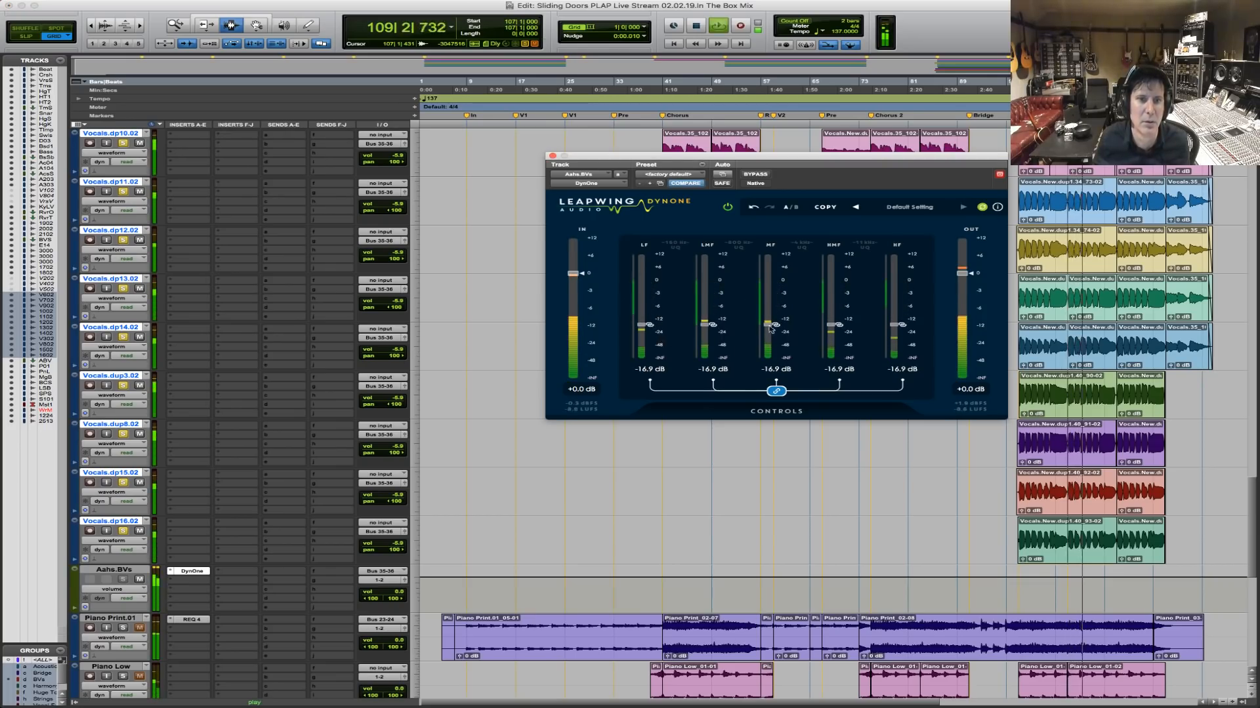
{"action": "left_click", "coordinate": [776, 392]}
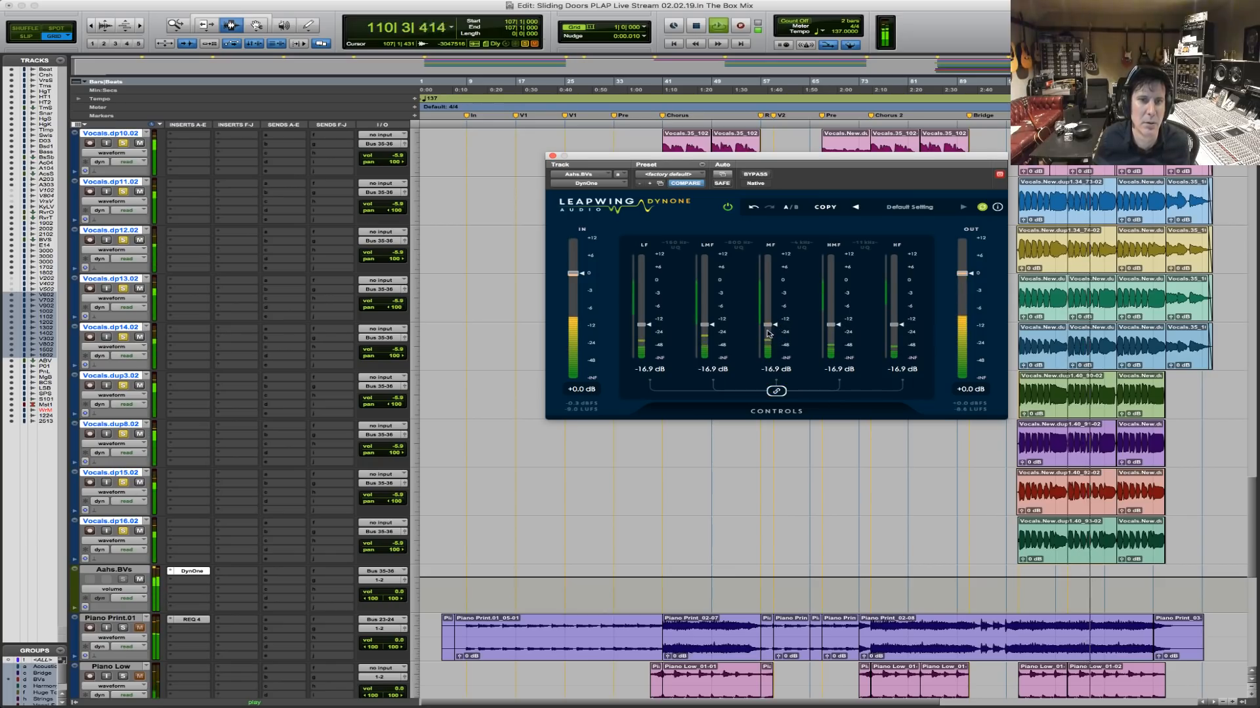
{"action": "left_click_drag", "start_coordinate": [769, 326], "coordinate": [769, 299]}
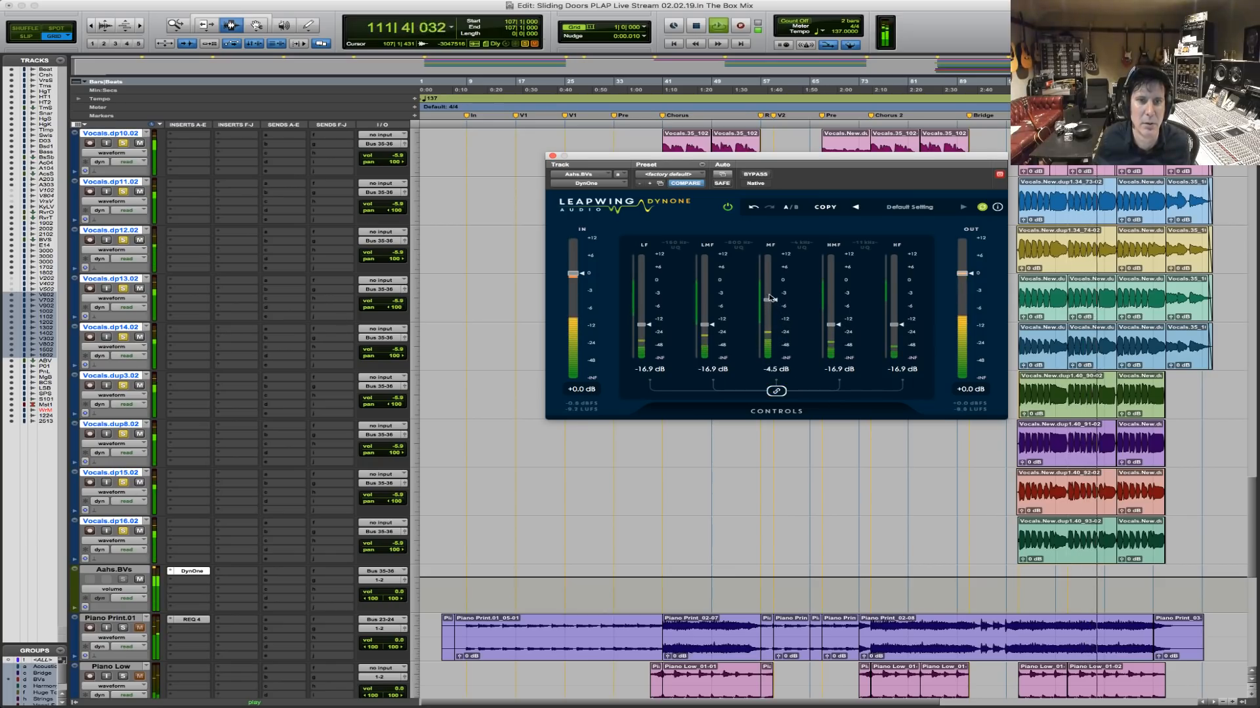
During playback, set DynOne's MF to -3.2 dB, HMF to +0.0 dB and LMF to -12.7 dB, and compare with the plug-in bypassed.
{"action": "left_click_drag", "start_coordinate": [835, 326], "coordinate": [771, 295]}
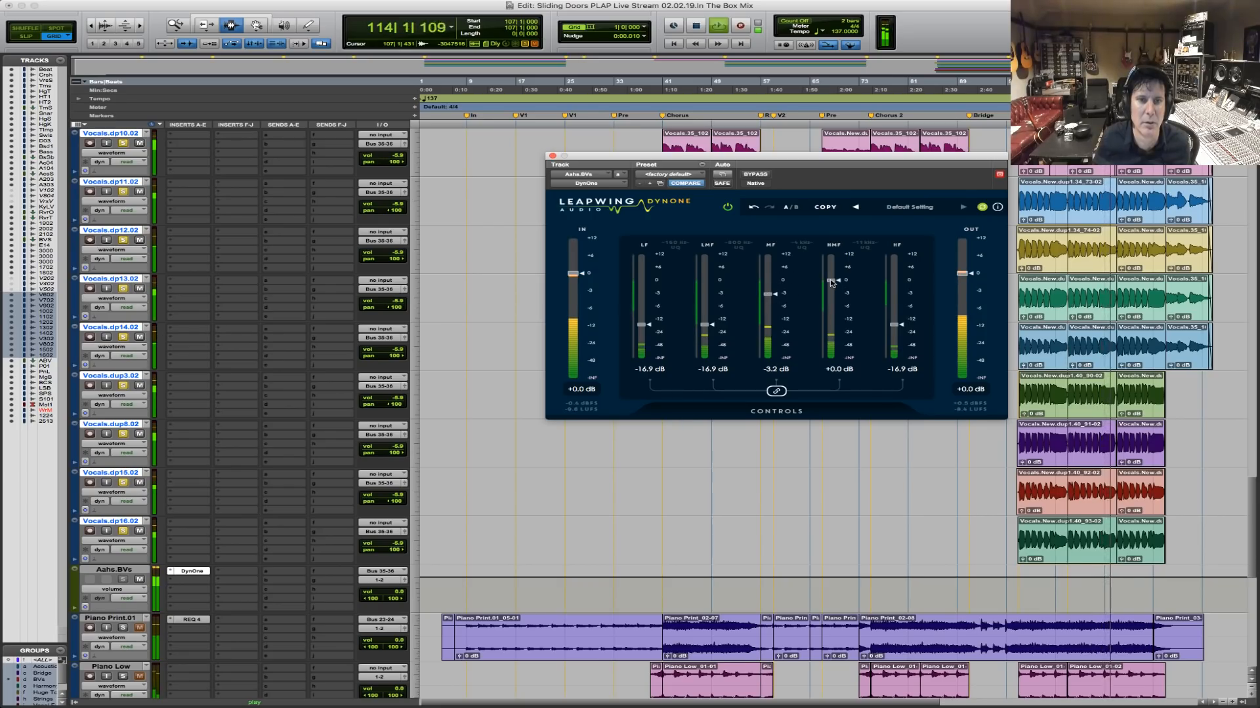
{"action": "left_click_drag", "start_coordinate": [710, 322], "coordinate": [710, 317]}
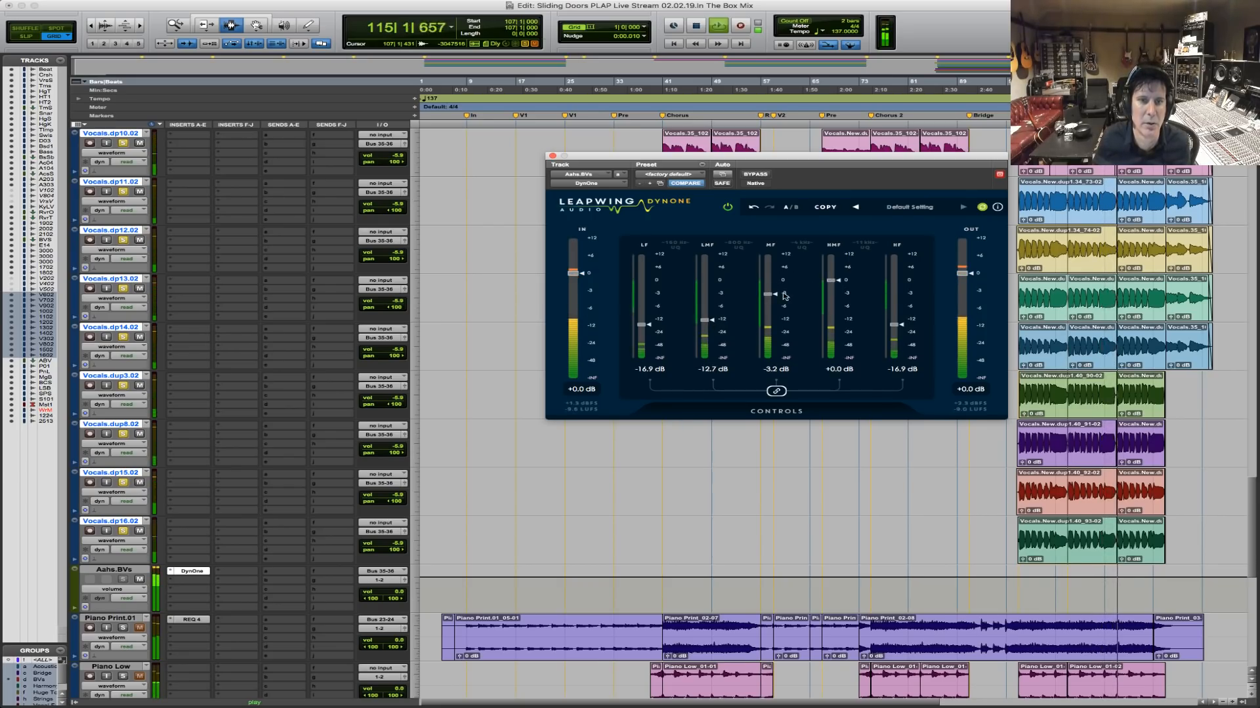
{"action": "left_click", "coordinate": [756, 175]}
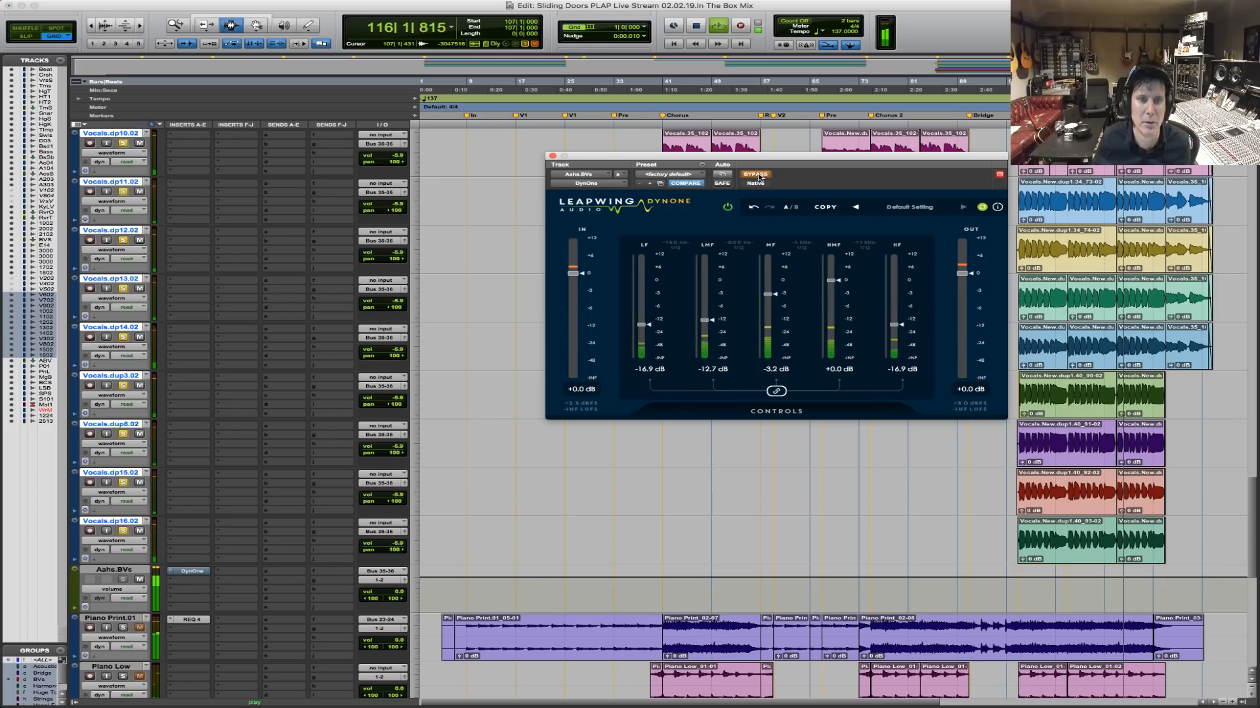
{"action": "left_click", "coordinate": [756, 175]}
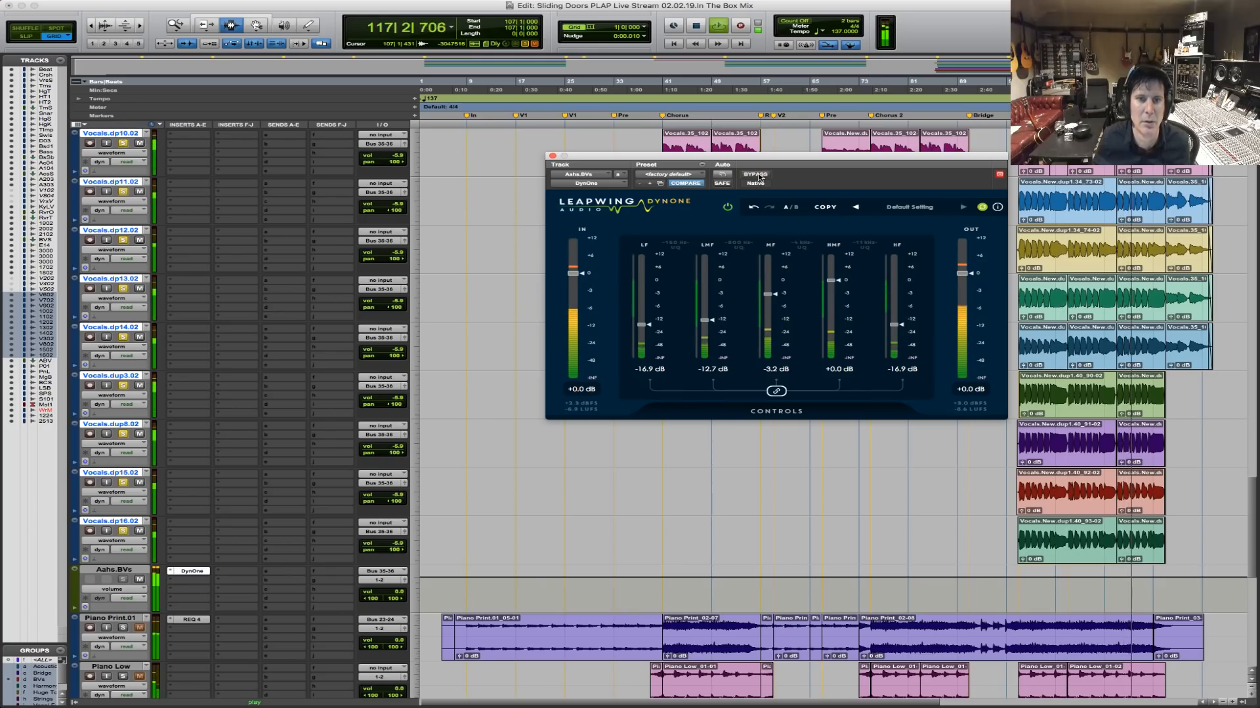
Set DynOne's LF to -22.5 dB, LMF to -7.0 dB, MF to -0.8 dB and HMF to -0.3 dB, then replay from bar 107 comparing bypass.
{"action": "left_click_drag", "start_coordinate": [719, 322], "coordinate": [652, 334]}
{"action": "left_click_drag", "start_coordinate": [775, 295], "coordinate": [834, 287]}
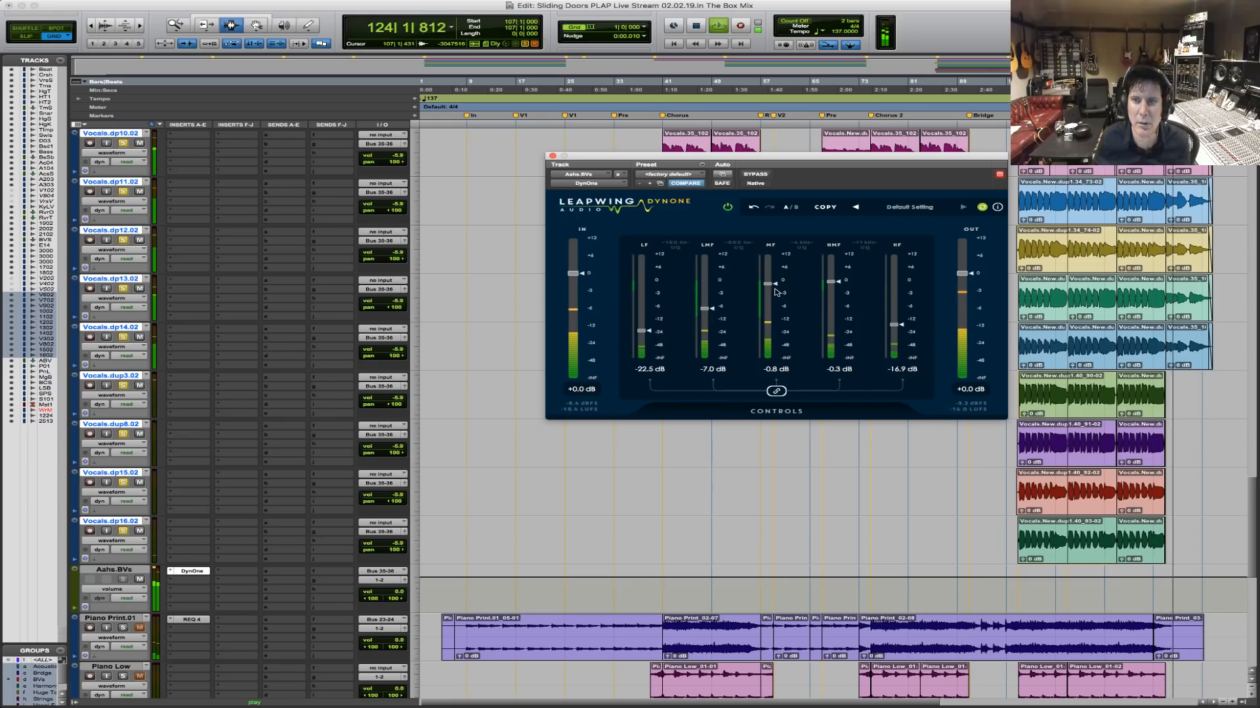
{"action": "key", "text": "space"}
{"action": "key", "text": "space"}
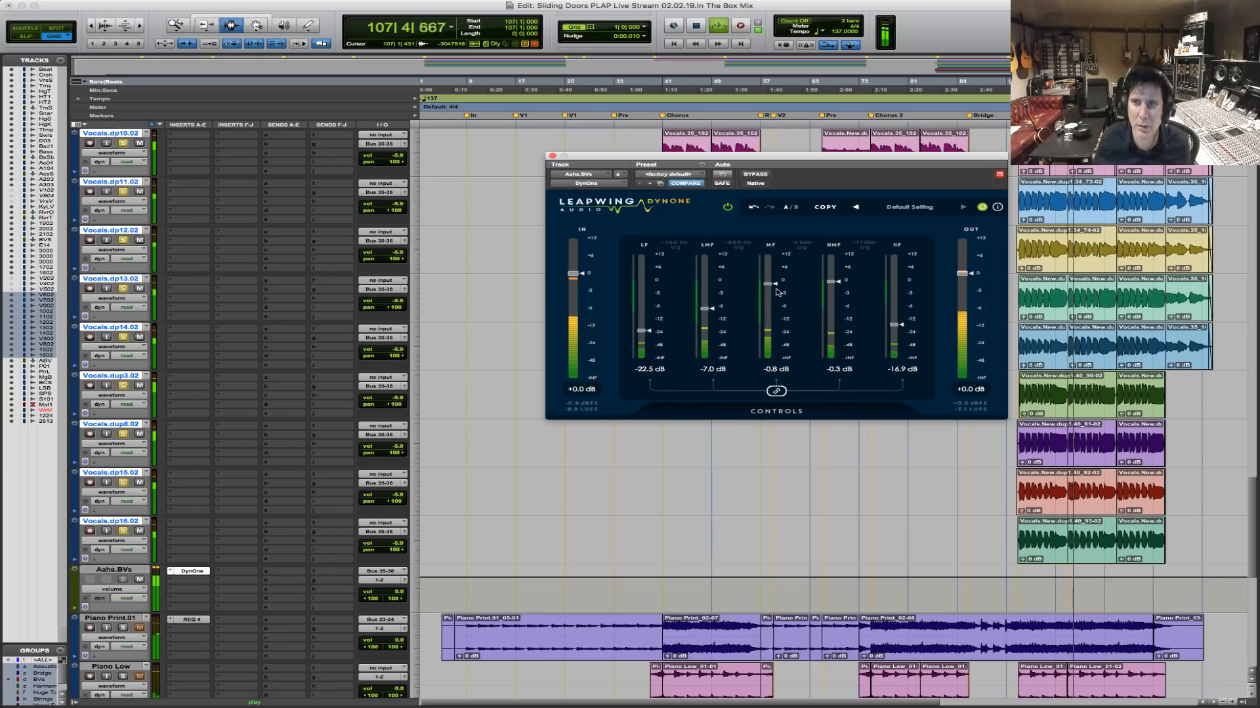
{"action": "left_click", "coordinate": [759, 176]}
{"action": "left_click", "coordinate": [759, 176]}
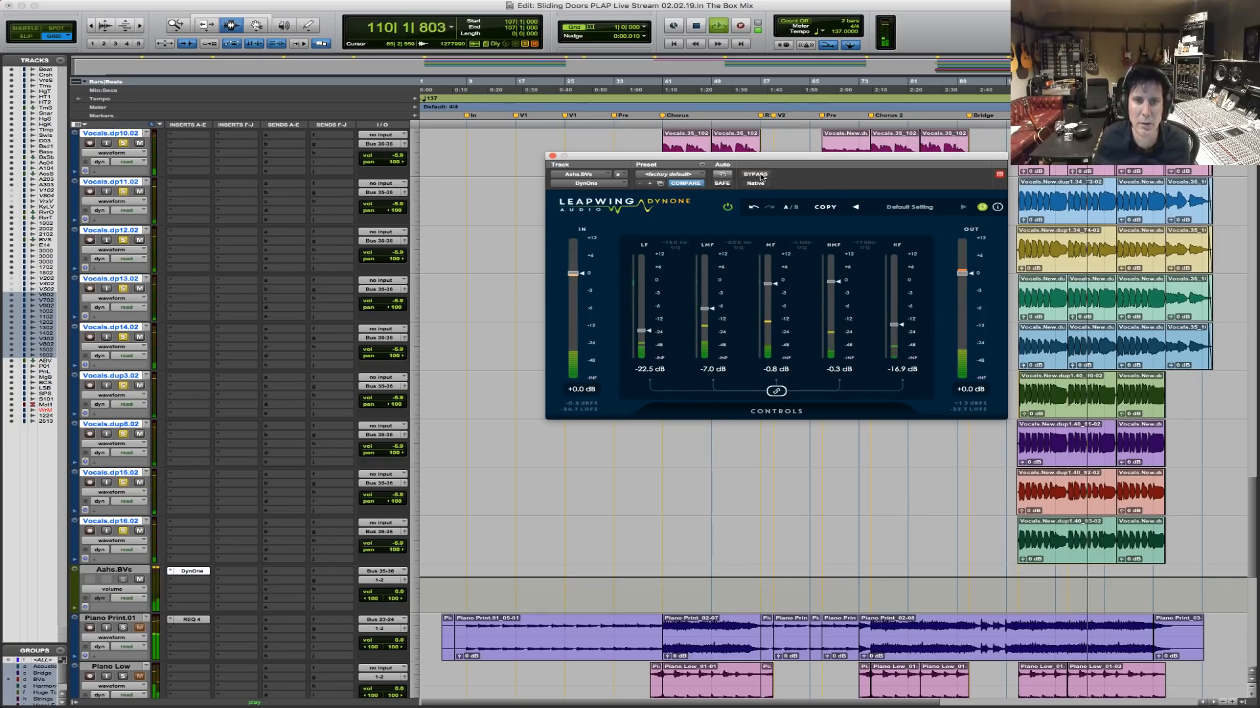
{"action": "key", "text": "space"}
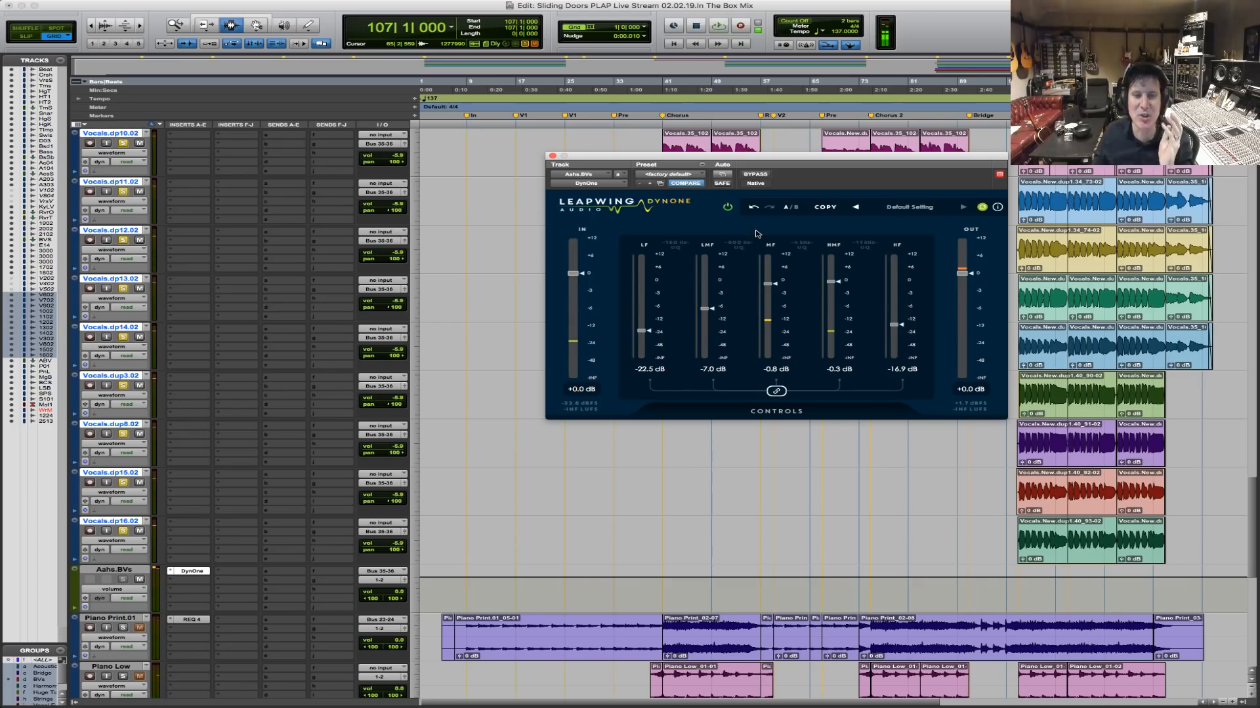
Set DynOne's MF to +0.8 dB, LMF to -5.8 dB and HMF to -1.7 dB, listening to the backing vocals from bar 107.
{"action": "key", "text": "space"}
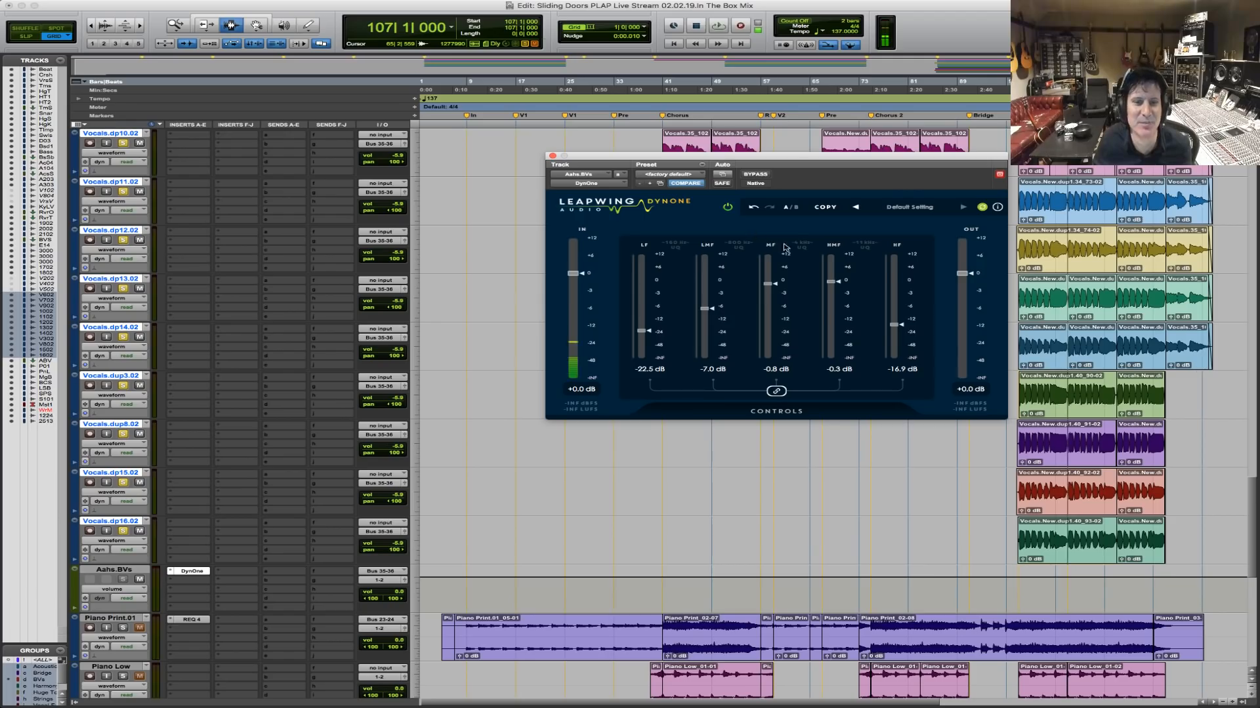
{"action": "left_click_drag", "start_coordinate": [771, 284], "coordinate": [771, 278]}
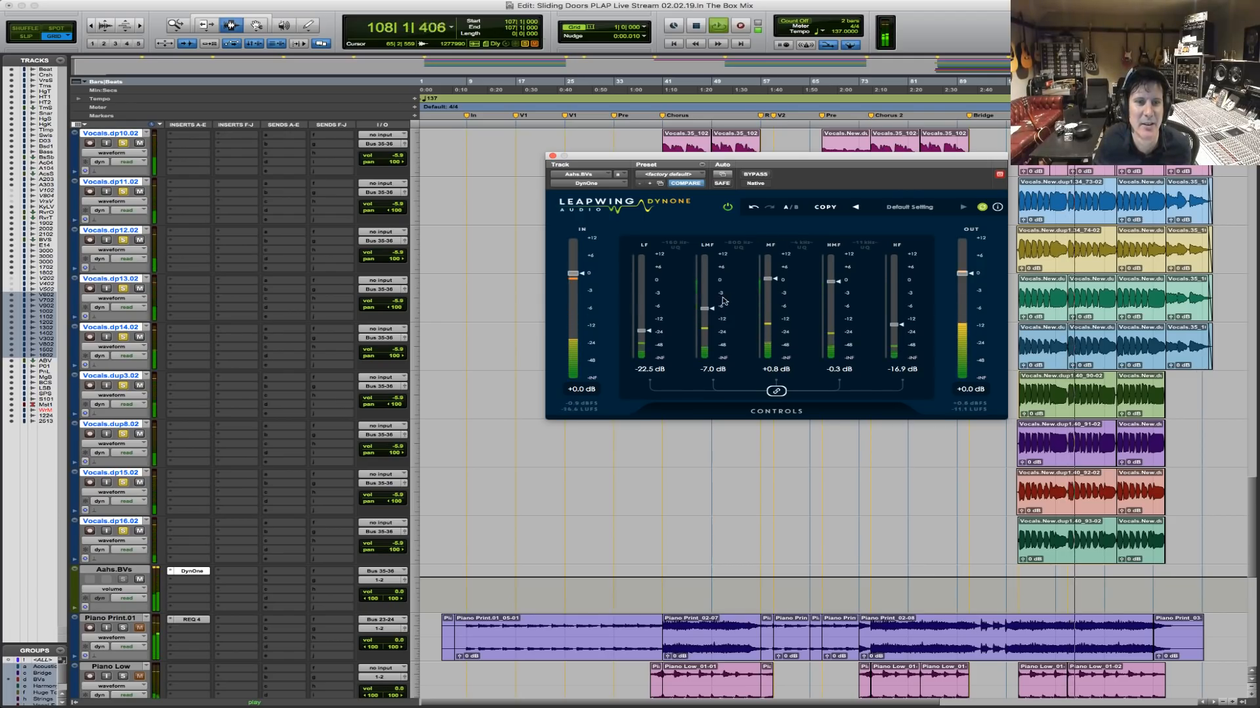
{"action": "left_click_drag", "start_coordinate": [708, 309], "coordinate": [711, 306]}
{"action": "key", "text": "space"}
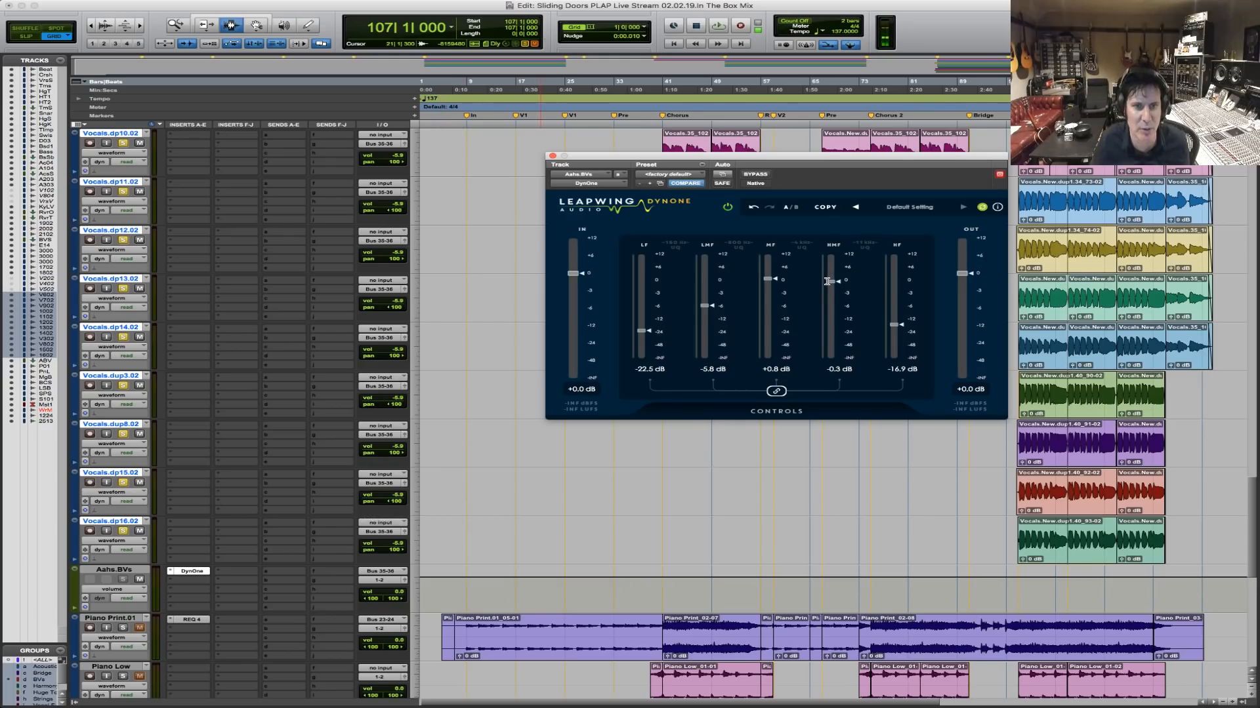
{"action": "left_click_drag", "start_coordinate": [827, 282], "coordinate": [832, 289]}
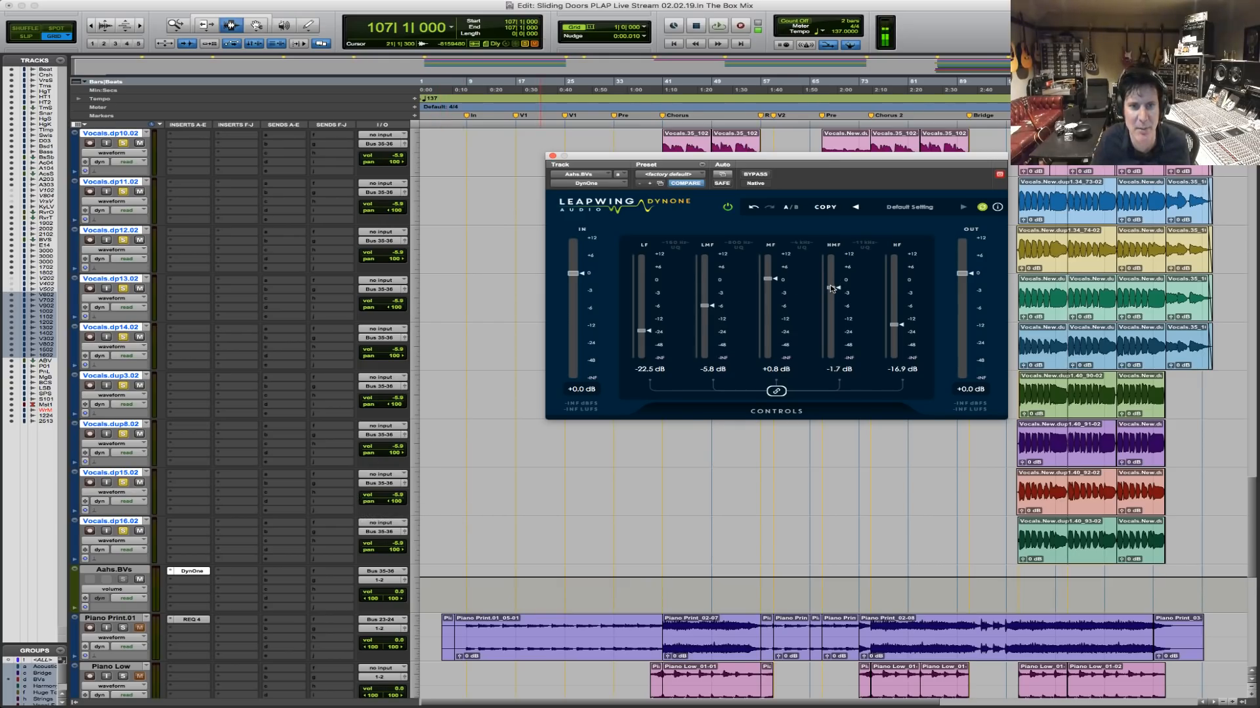
{"action": "key", "text": "space"}
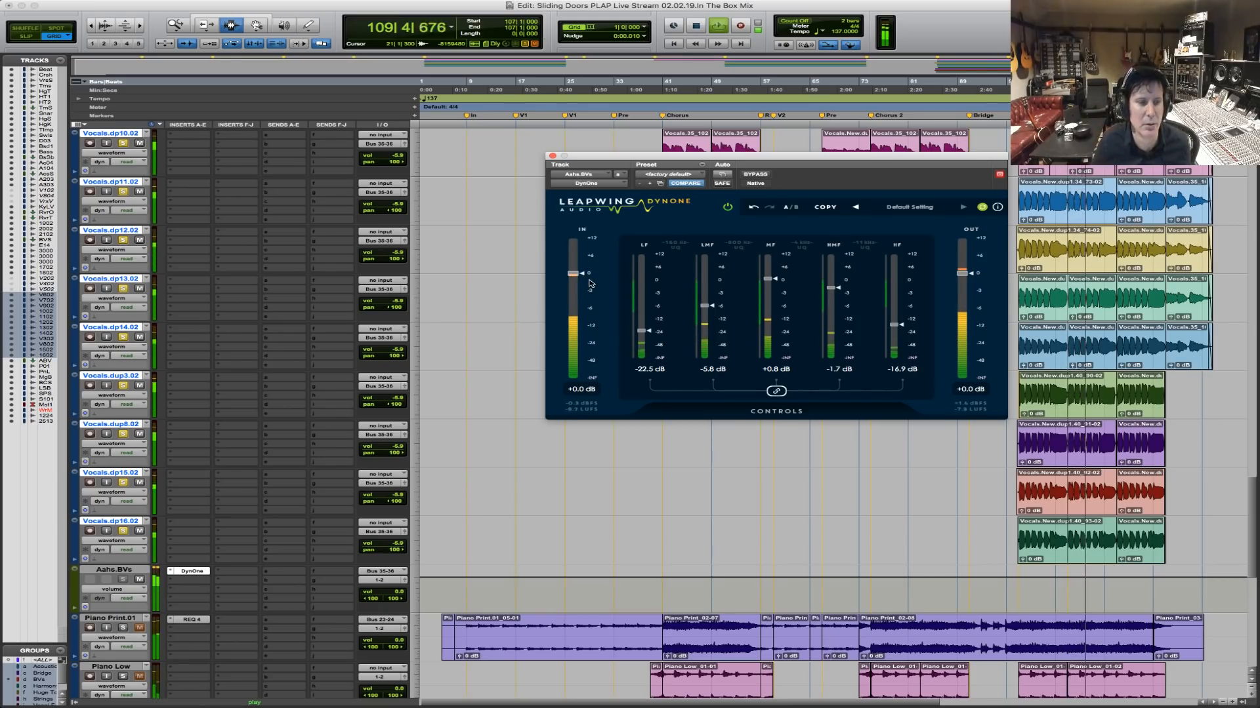
{"action": "left_click", "coordinate": [156, 579]}
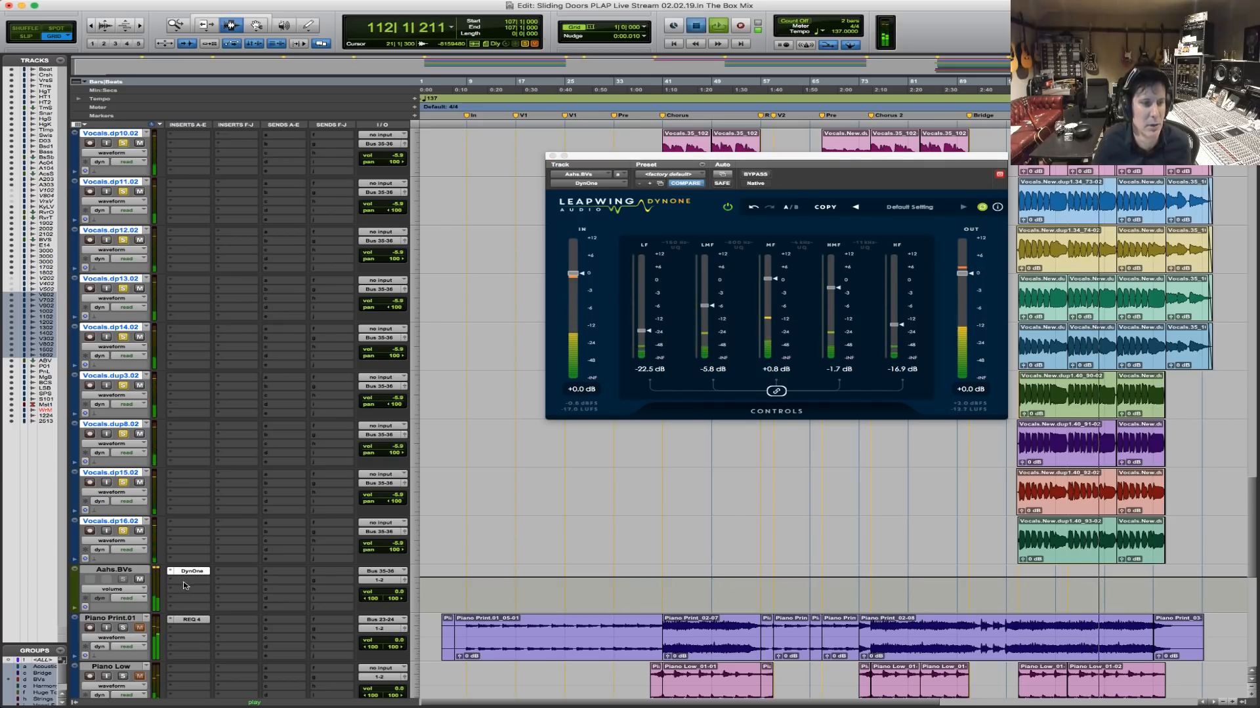
{"action": "key", "text": "space"}
{"action": "left_click", "coordinate": [183, 584]}
{"action": "mouse_move", "coordinate": [233, 600]}
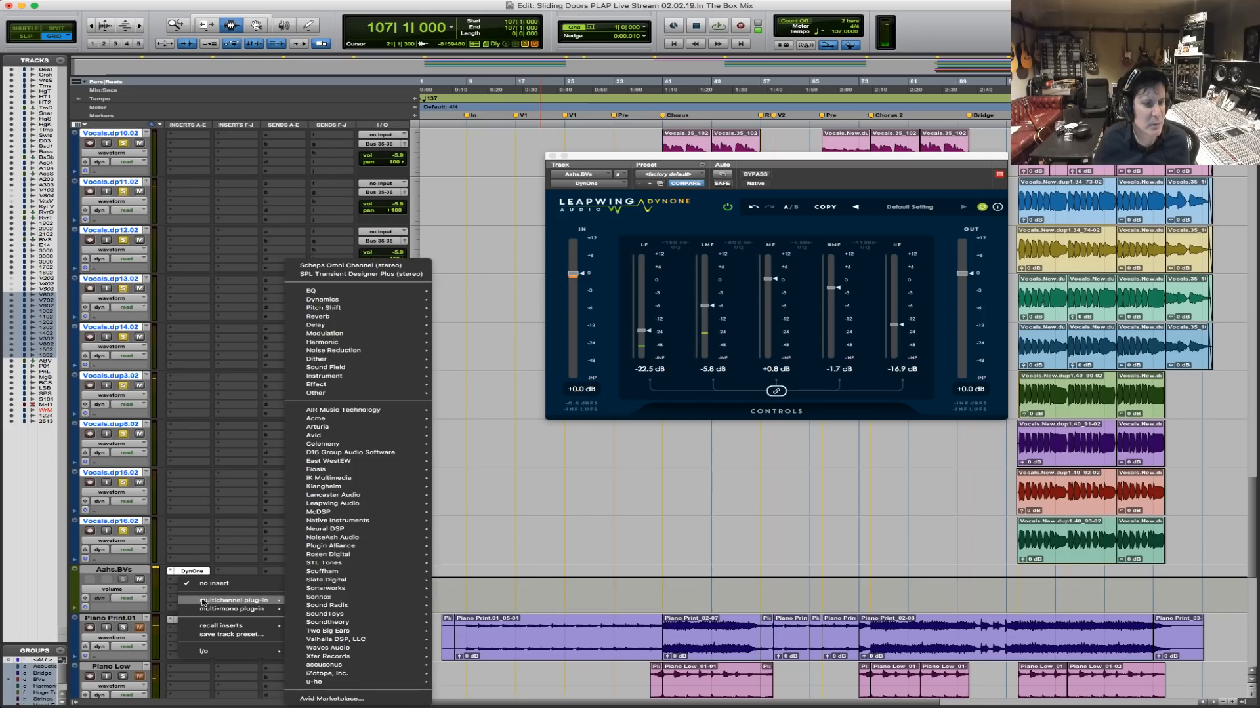
{"action": "mouse_move", "coordinate": [348, 299]}
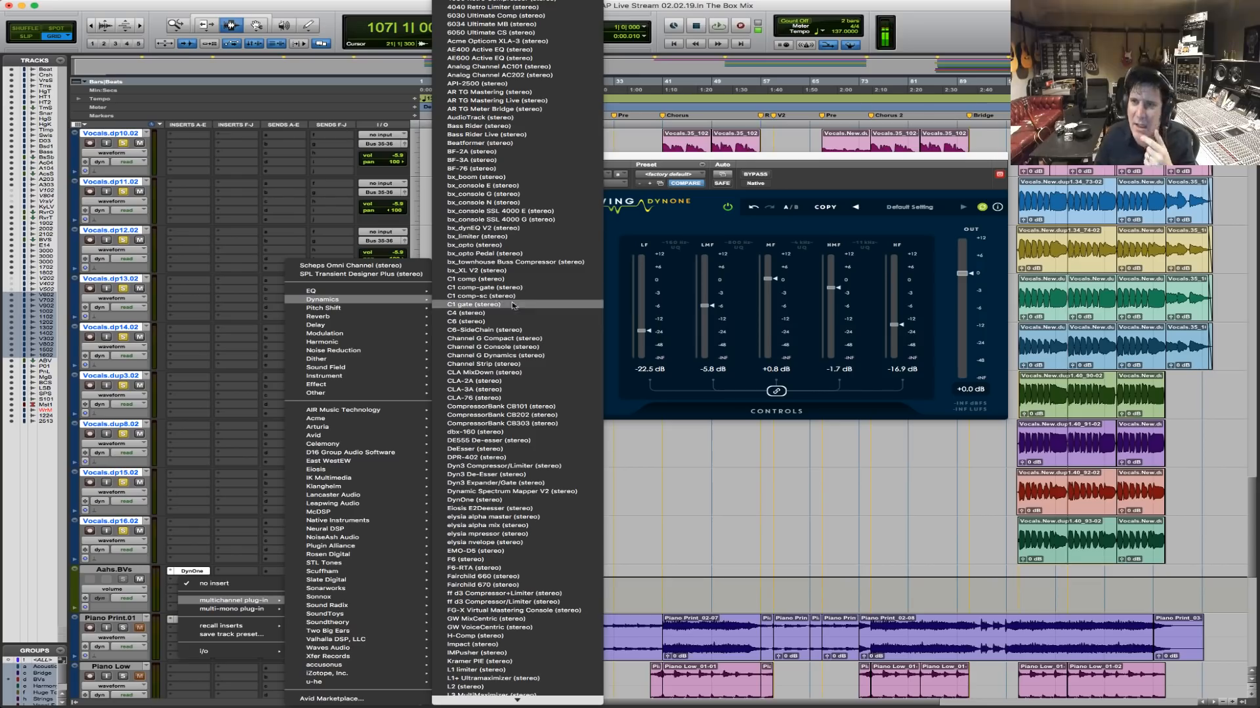
{"action": "key", "text": "Escape"}
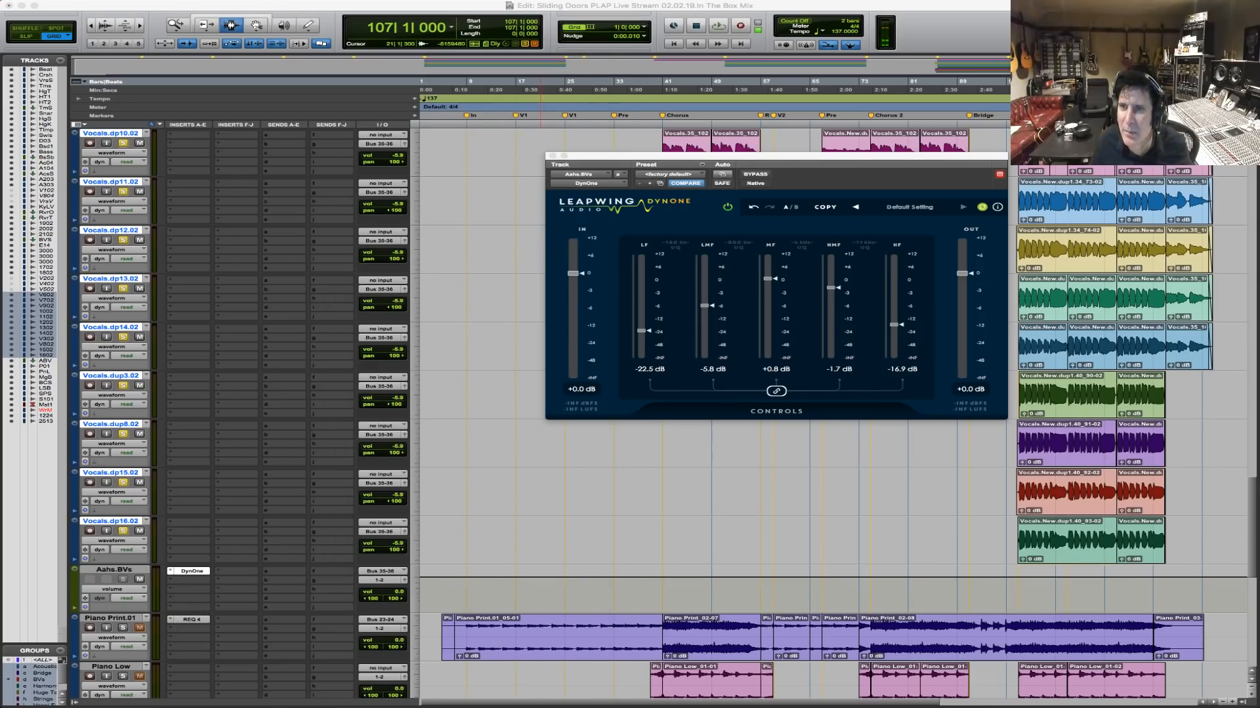
Insert the stereo Kramer Tape plug-in in the second insert slot of Aahs.BVs.
{"action": "left_click", "coordinate": [189, 586]}
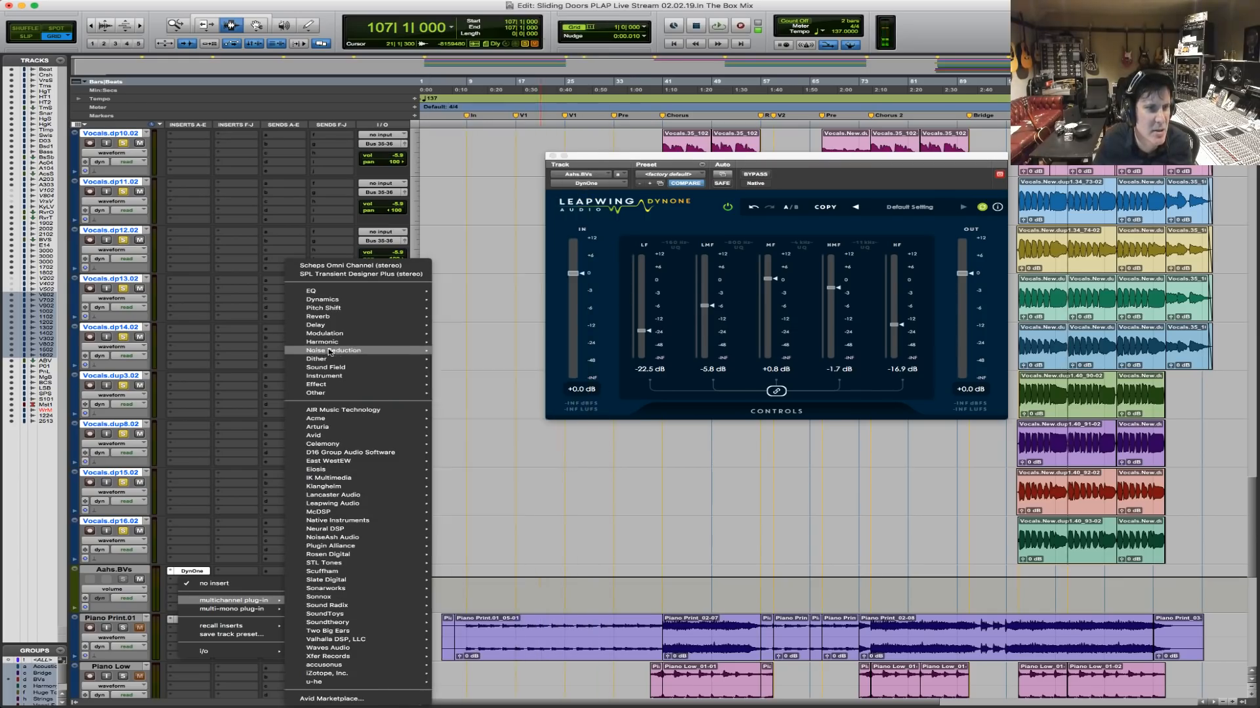
{"action": "mouse_move", "coordinate": [325, 368]}
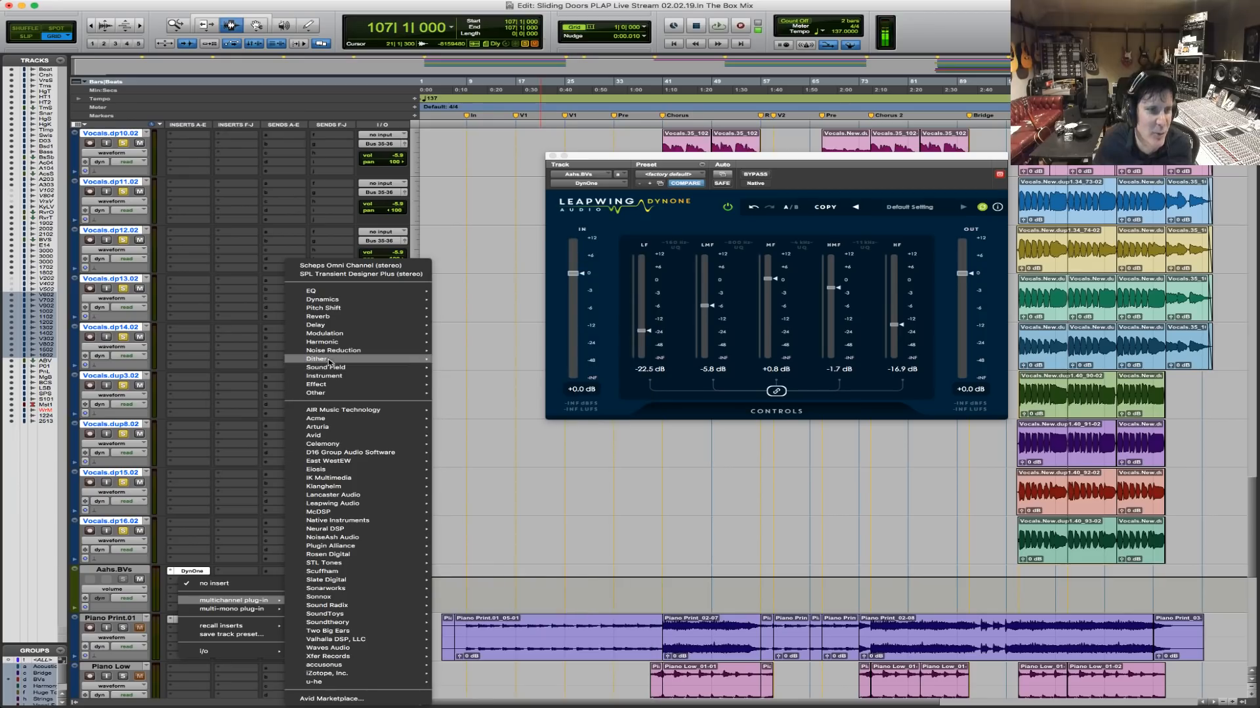
{"action": "mouse_move", "coordinate": [328, 393]}
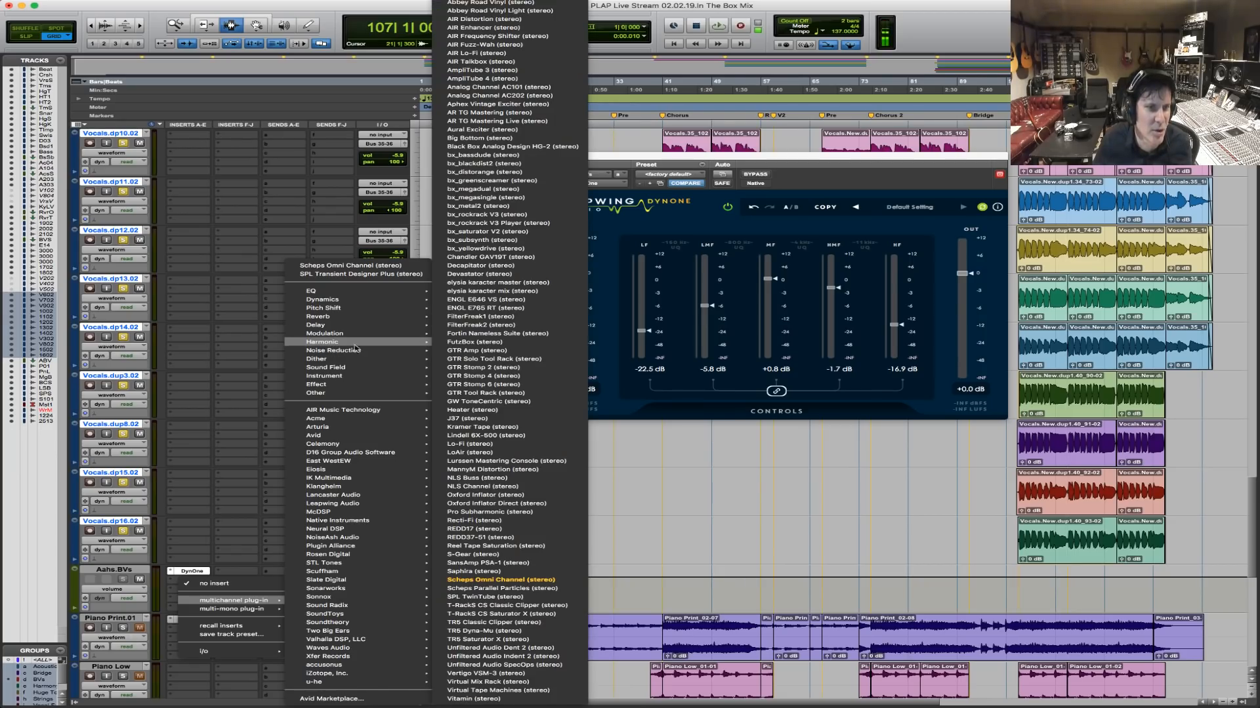
{"action": "left_click", "coordinate": [516, 428]}
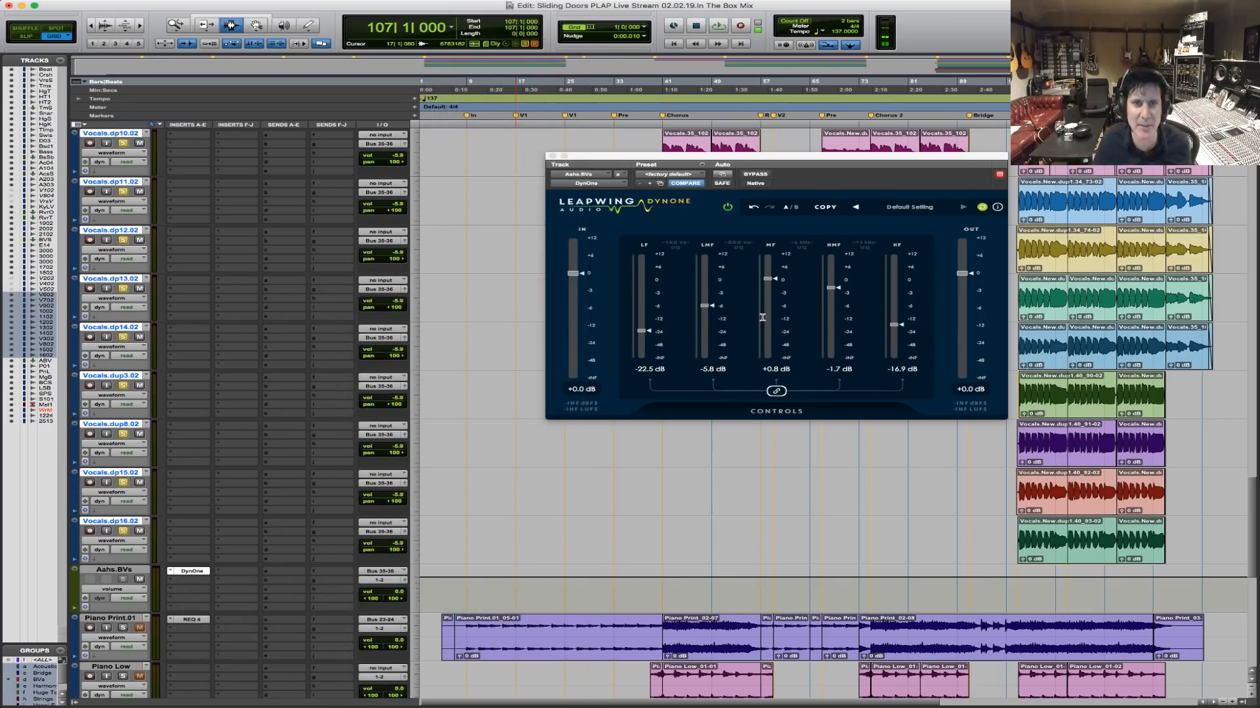
While playing from bar 107, set the Kramer Tape record level to 4.3 and compare the sound with the plug-in bypassed.
{"action": "key", "text": "space"}
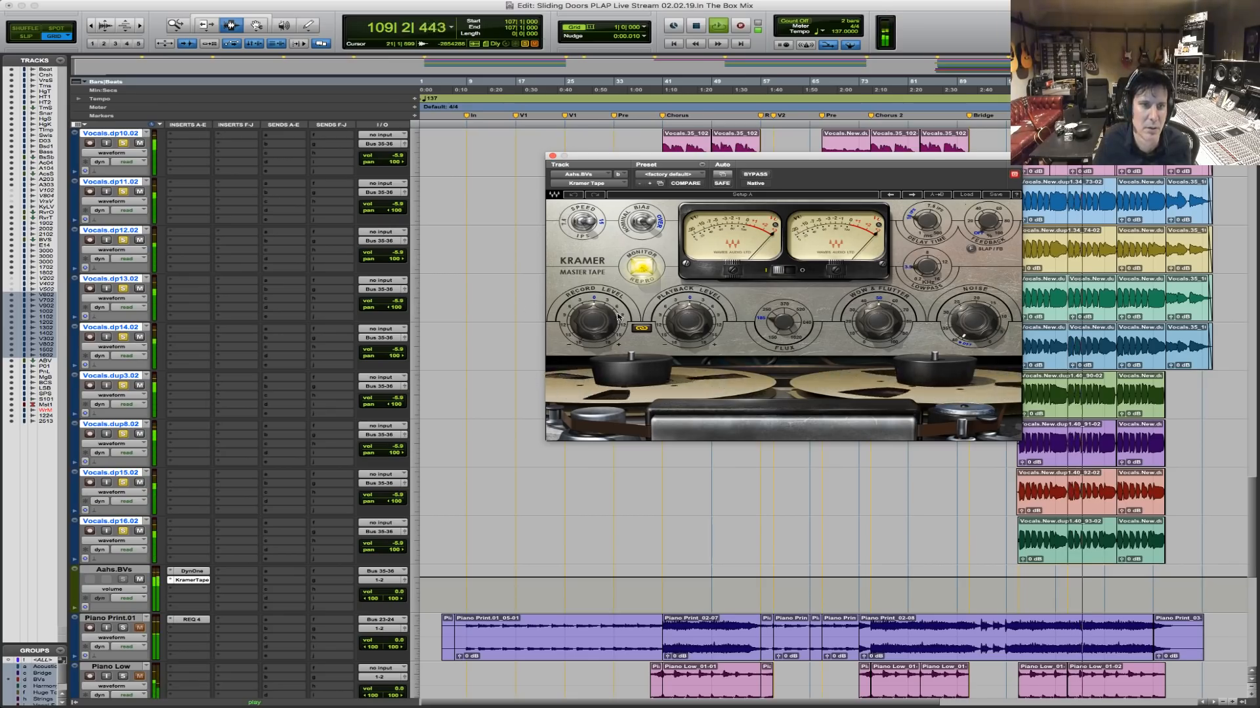
{"action": "left_click_drag", "start_coordinate": [595, 322], "coordinate": [595, 343]}
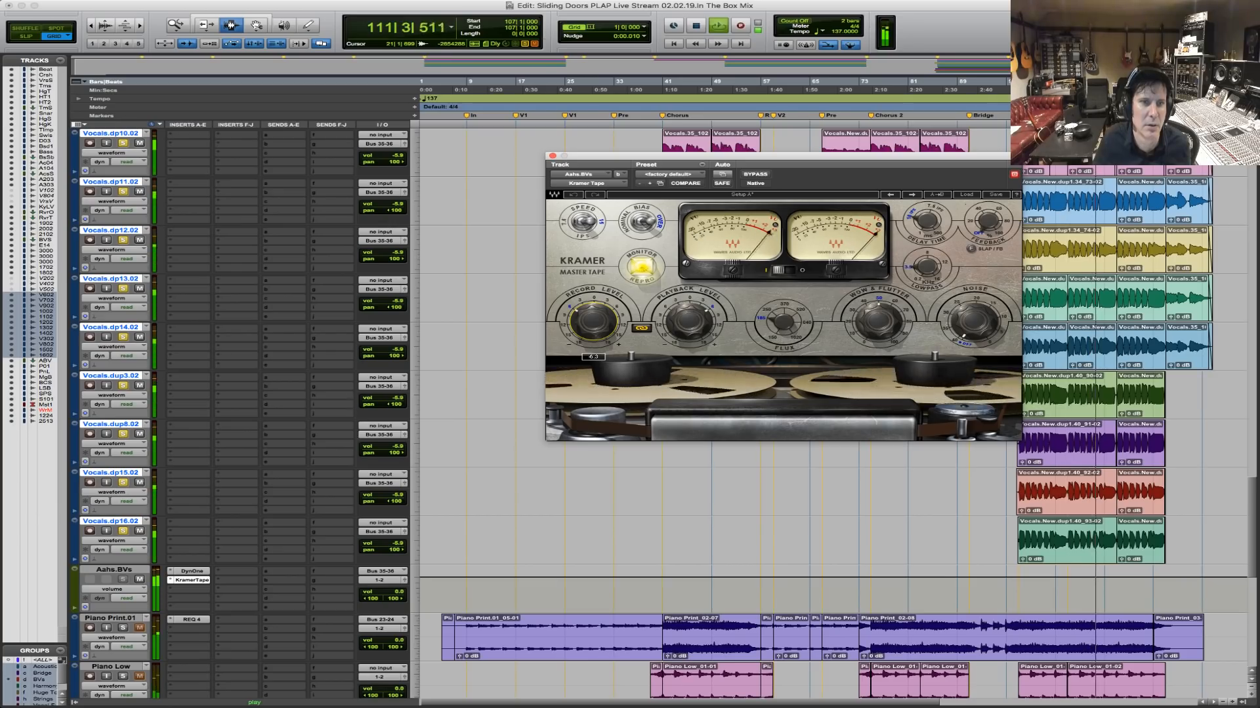
{"action": "left_click", "coordinate": [755, 175]}
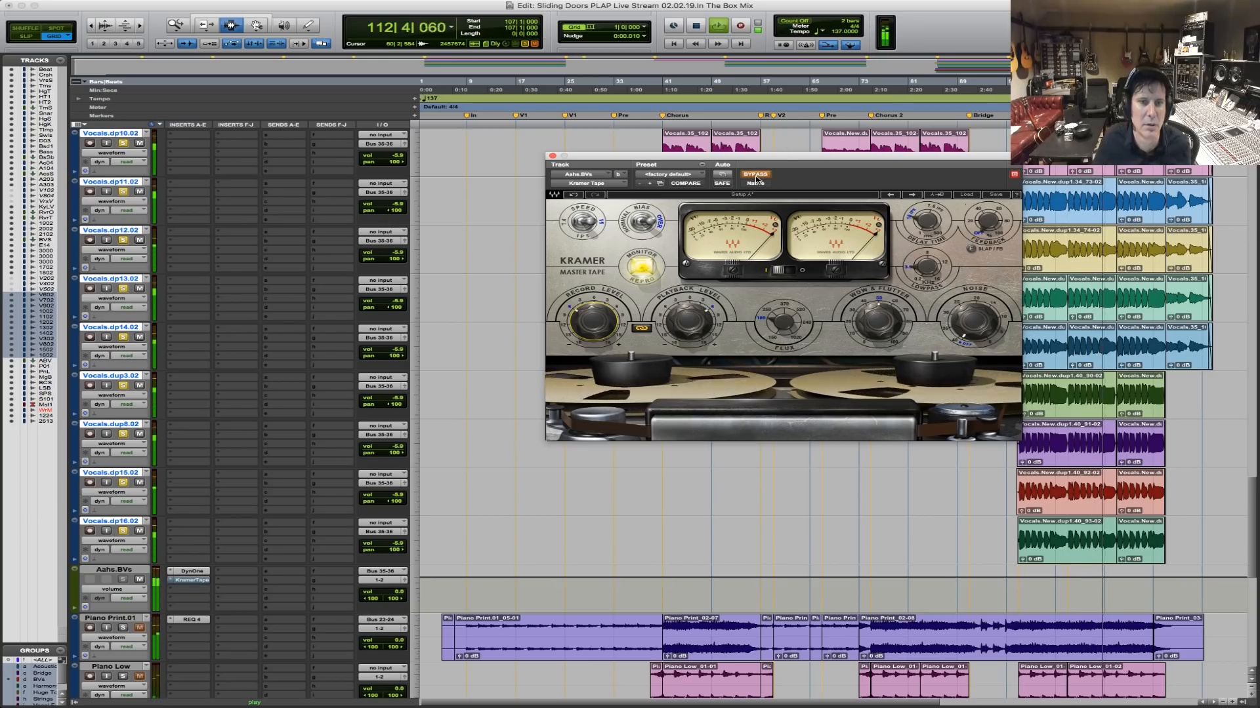
{"action": "left_click", "coordinate": [755, 174]}
{"action": "key", "text": "space"}
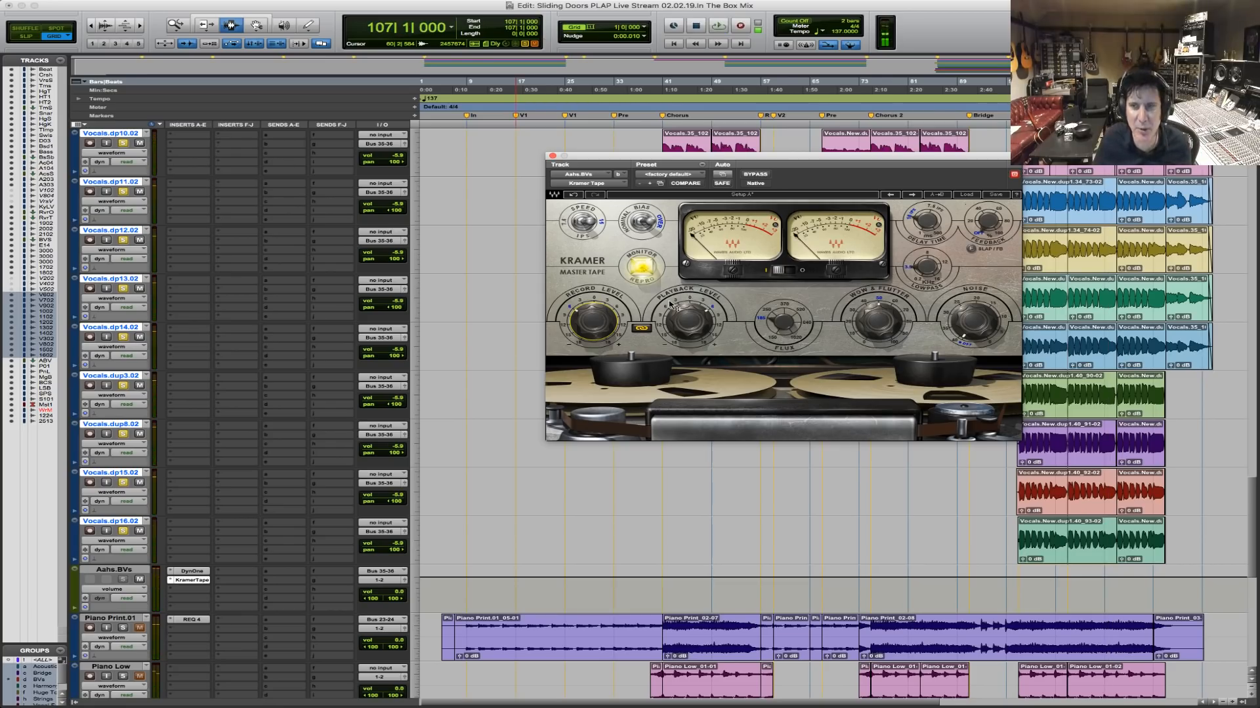
{"action": "key", "text": "space"}
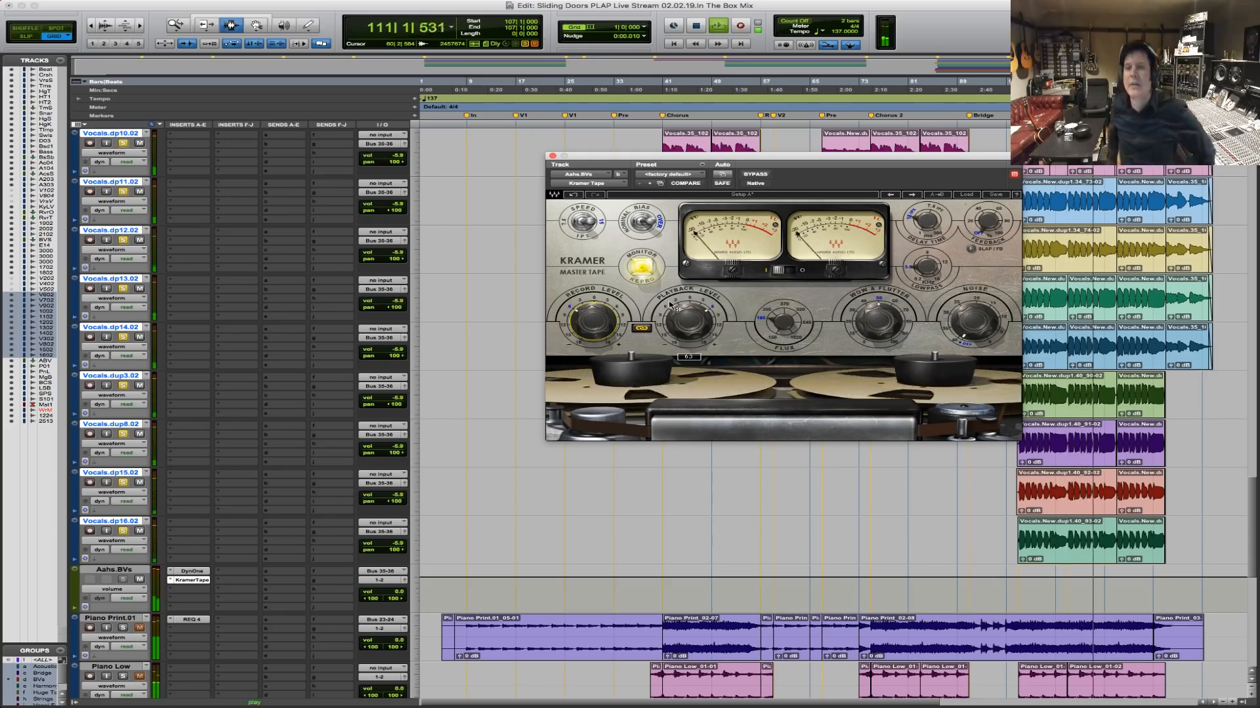
{"action": "key", "text": "space"}
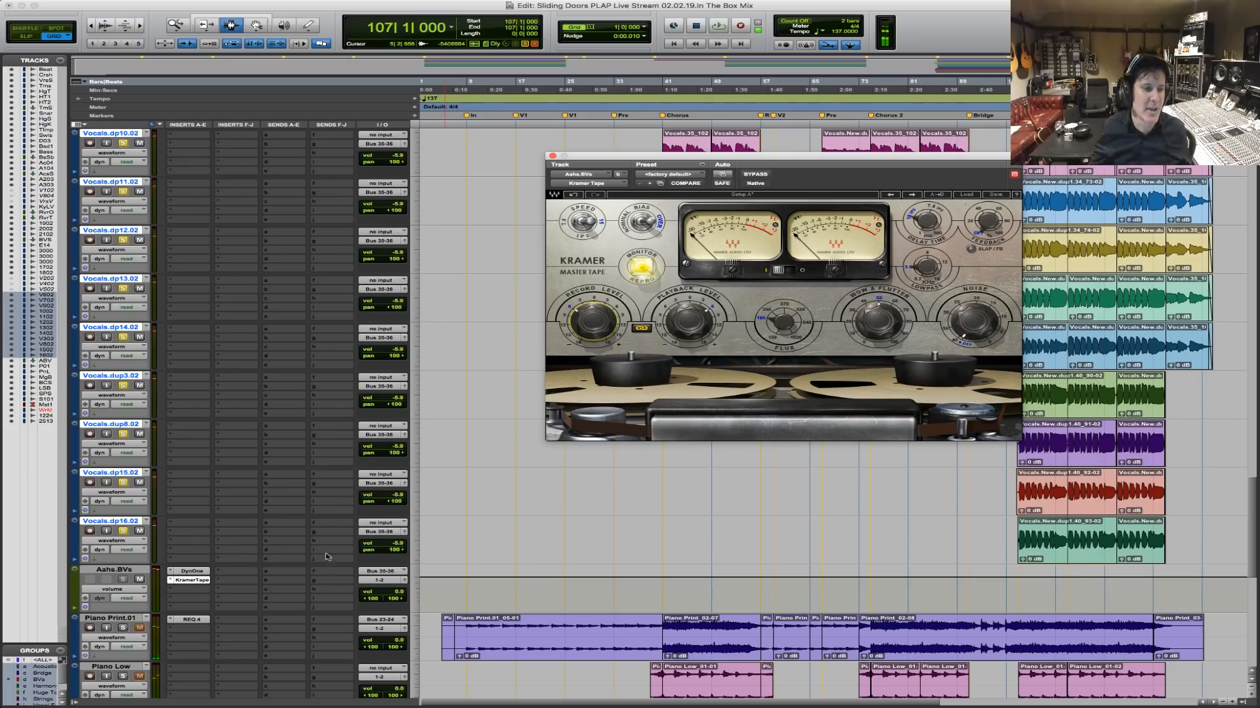
Insert the stereo ValhallaVintageVerb reverb in the third insert slot of Aahs.BVs and set its mix to 0.0 %.
{"action": "left_click", "coordinate": [172, 595]}
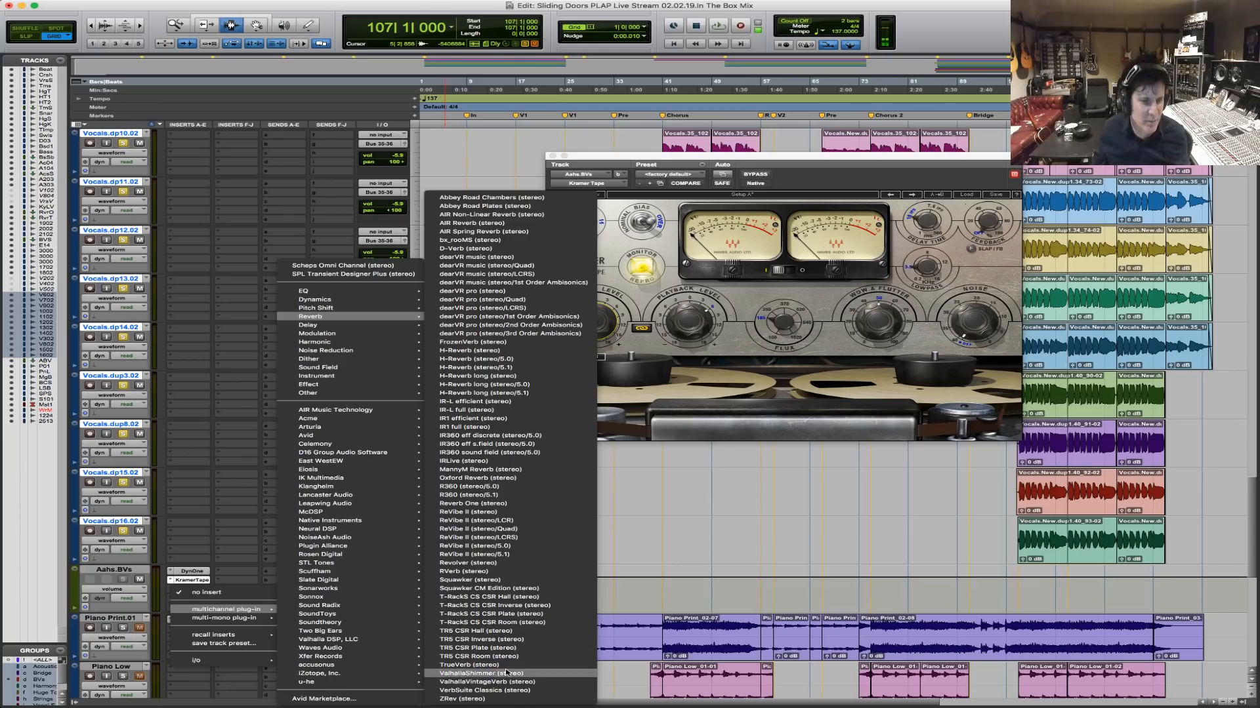
{"action": "key", "text": "Escape"}
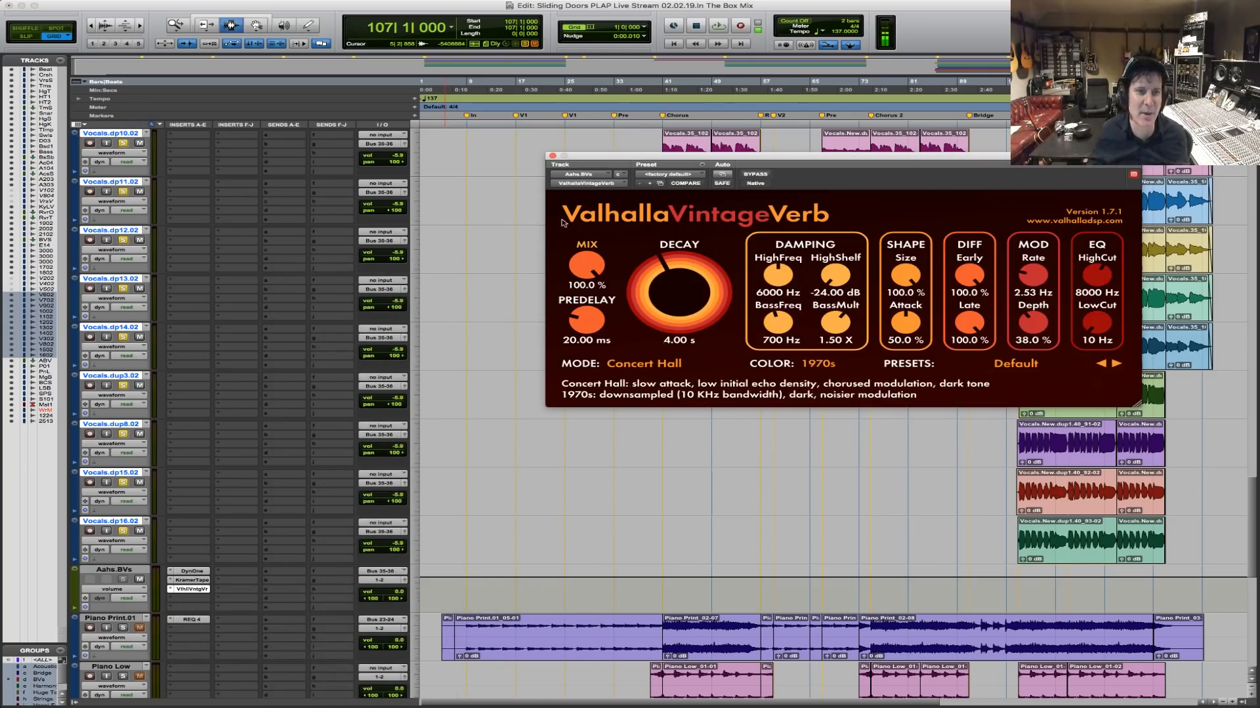
{"action": "left_click_drag", "start_coordinate": [586, 266], "coordinate": [586, 308]}
{"action": "mouse_move", "coordinate": [592, 272]}
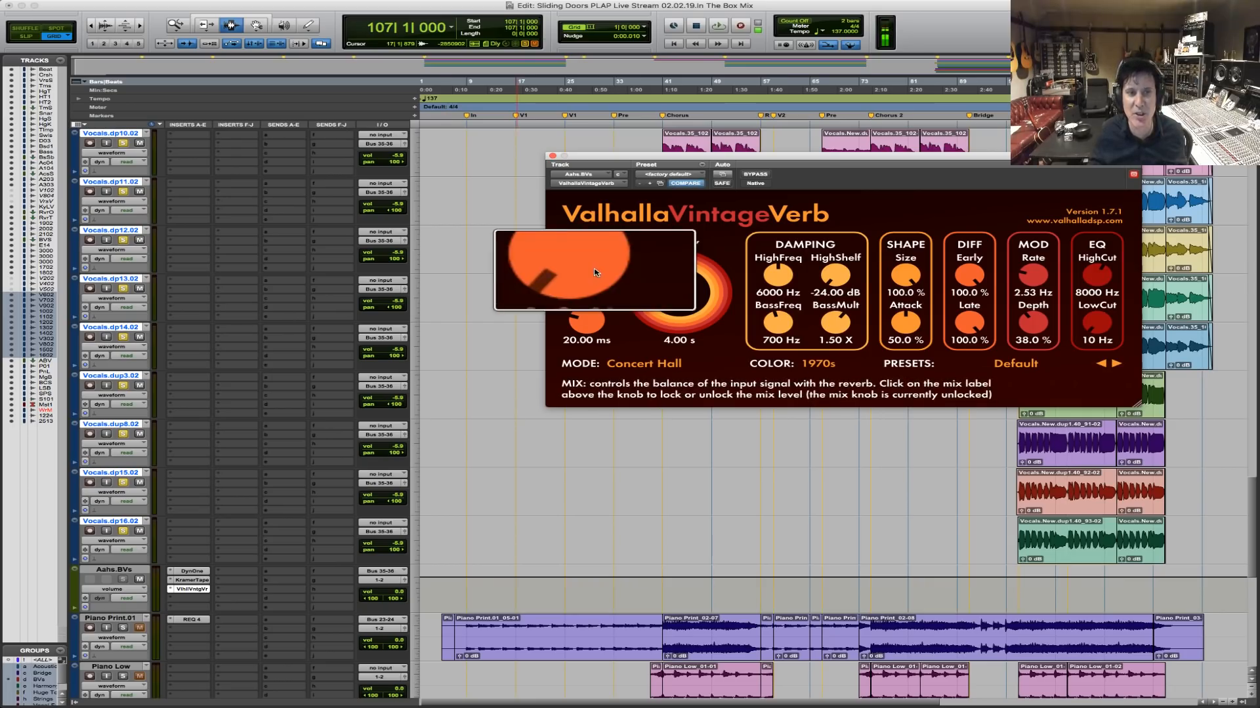
{"action": "mouse_move", "coordinate": [667, 287]}
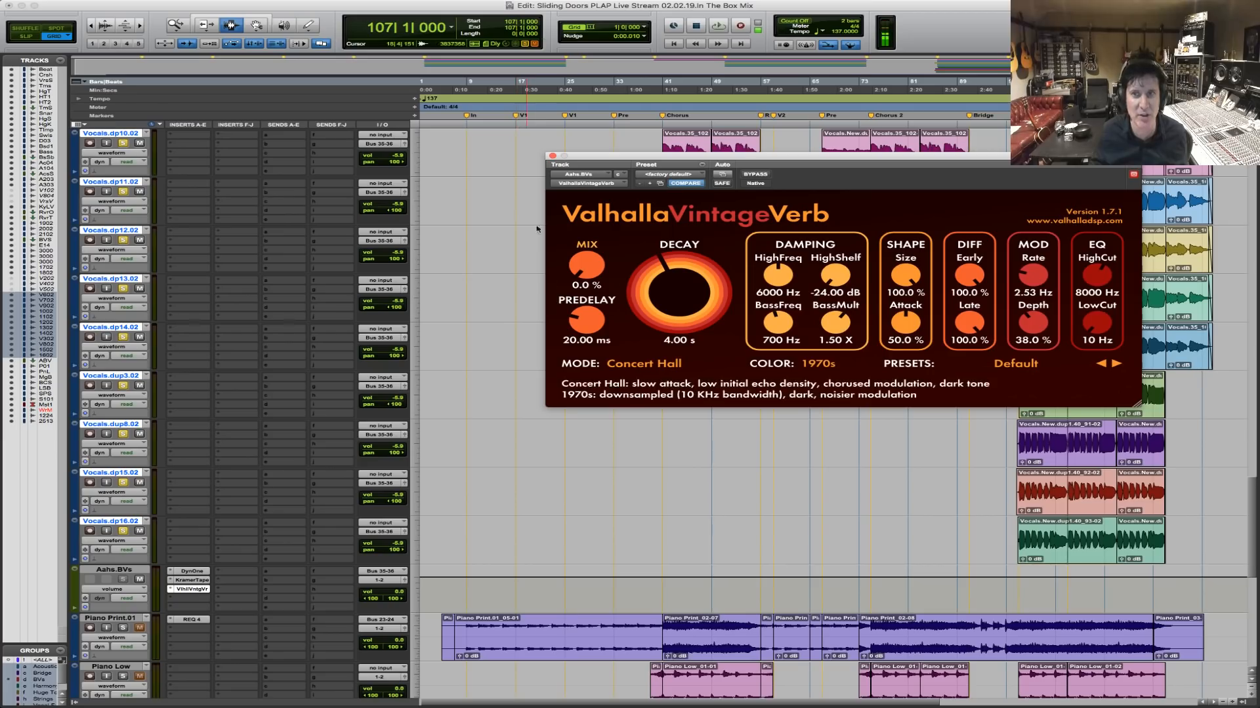
During playback from bar 107, raise the ValhallaVintageVerb mix to 12.0 %.
{"action": "key", "text": "space"}
{"action": "left_click_drag", "start_coordinate": [587, 263], "coordinate": [586, 260]}
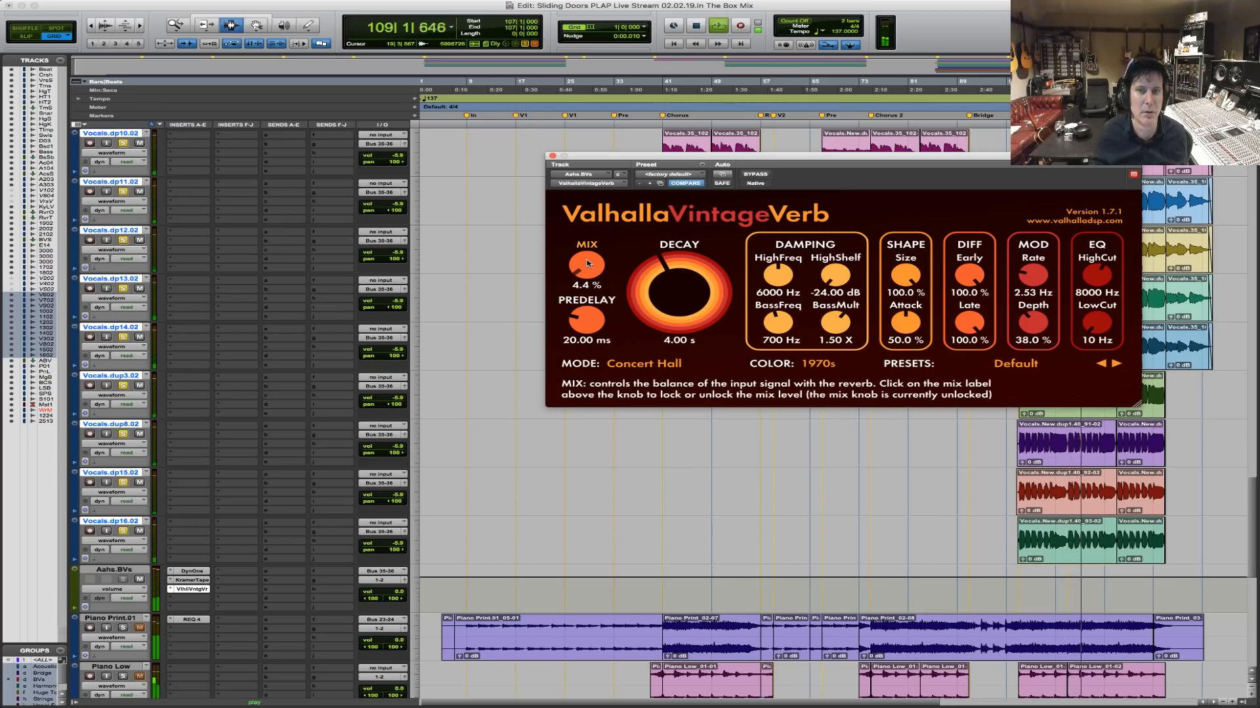
{"action": "left_click_drag", "start_coordinate": [587, 263], "coordinate": [585, 265]}
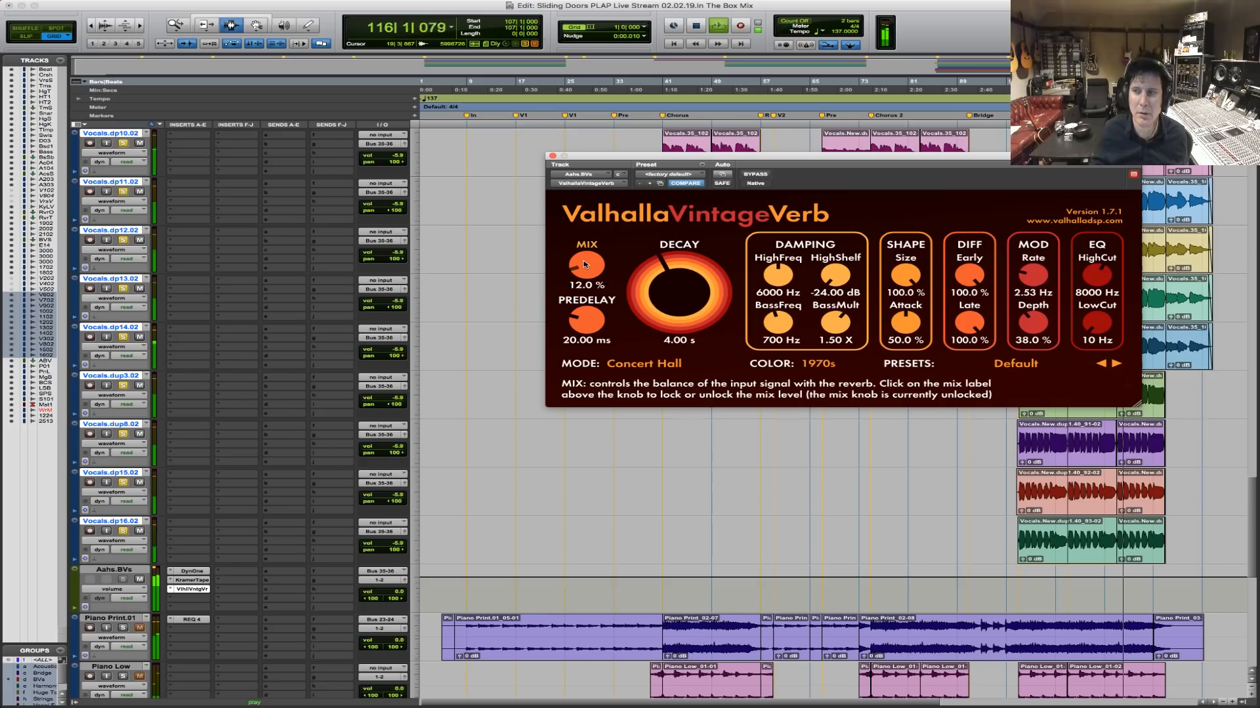
{"action": "key", "text": "space"}
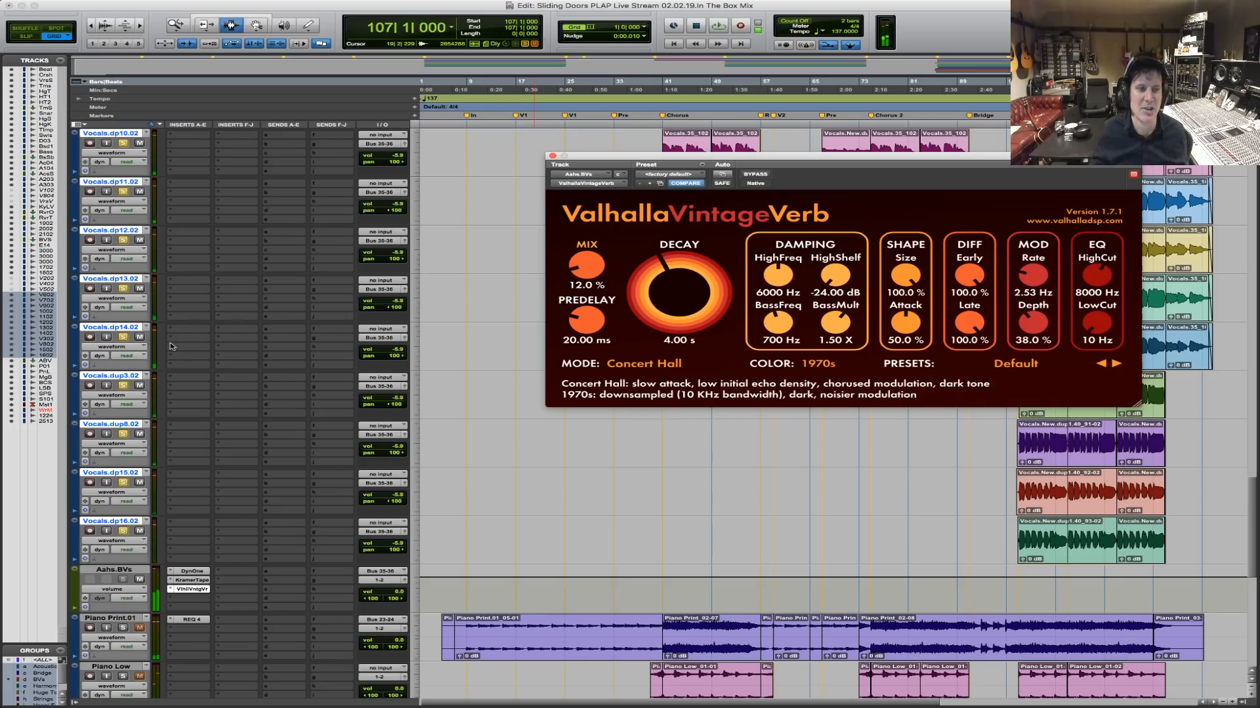
Turn off solo on the grouped backing vocal tracks.
{"action": "left_click", "coordinate": [124, 337]}
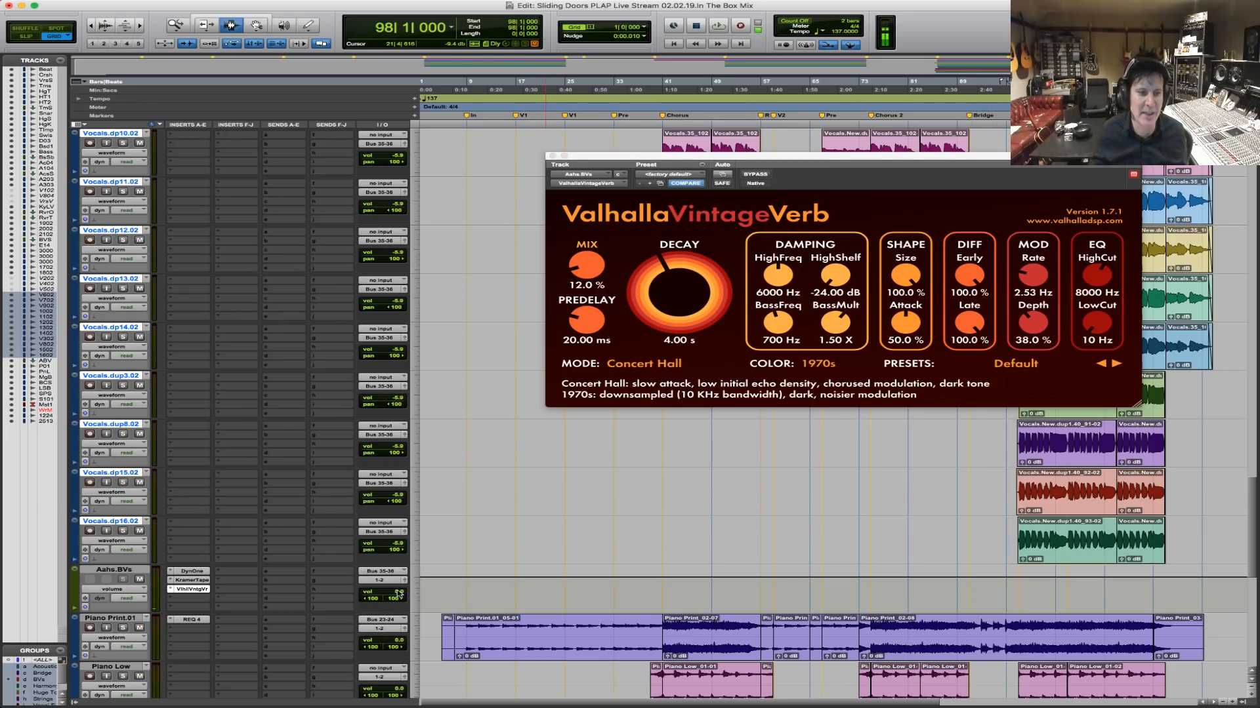
Set the Aahs.BVs volume to -3.4 dB and, playing from bar 98, set the ValhallaVintageVerb mix to 41.6 % and decay to 1.48 s.
{"action": "left_click_drag", "start_coordinate": [399, 594], "coordinate": [399, 593]}
{"action": "key", "text": "space"}
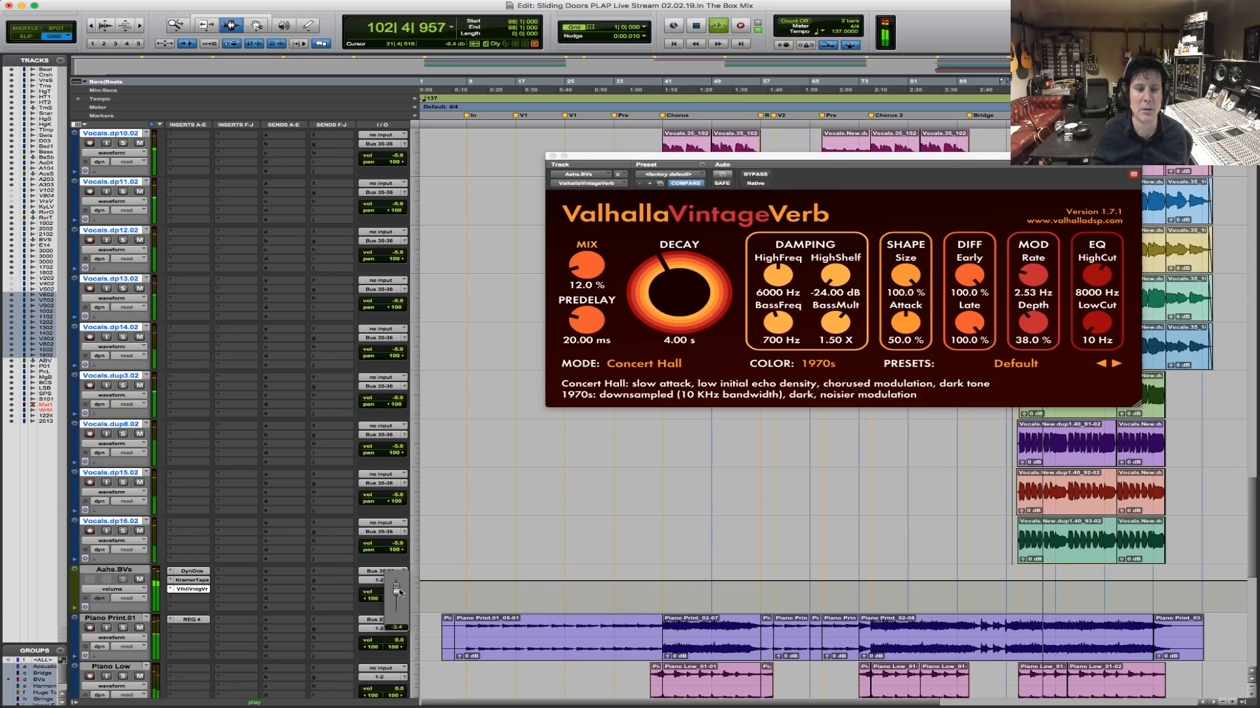
{"action": "mouse_move", "coordinate": [586, 267]}
{"action": "left_mouse_down"}
{"action": "mouse_move", "coordinate": [583, 239]}
{"action": "mouse_move", "coordinate": [586, 255]}
{"action": "left_mouse_up"}
{"action": "left_click_drag", "start_coordinate": [656, 272], "coordinate": [652, 290]}
{"action": "left_click_drag", "start_coordinate": [586, 263], "coordinate": [586, 259]}
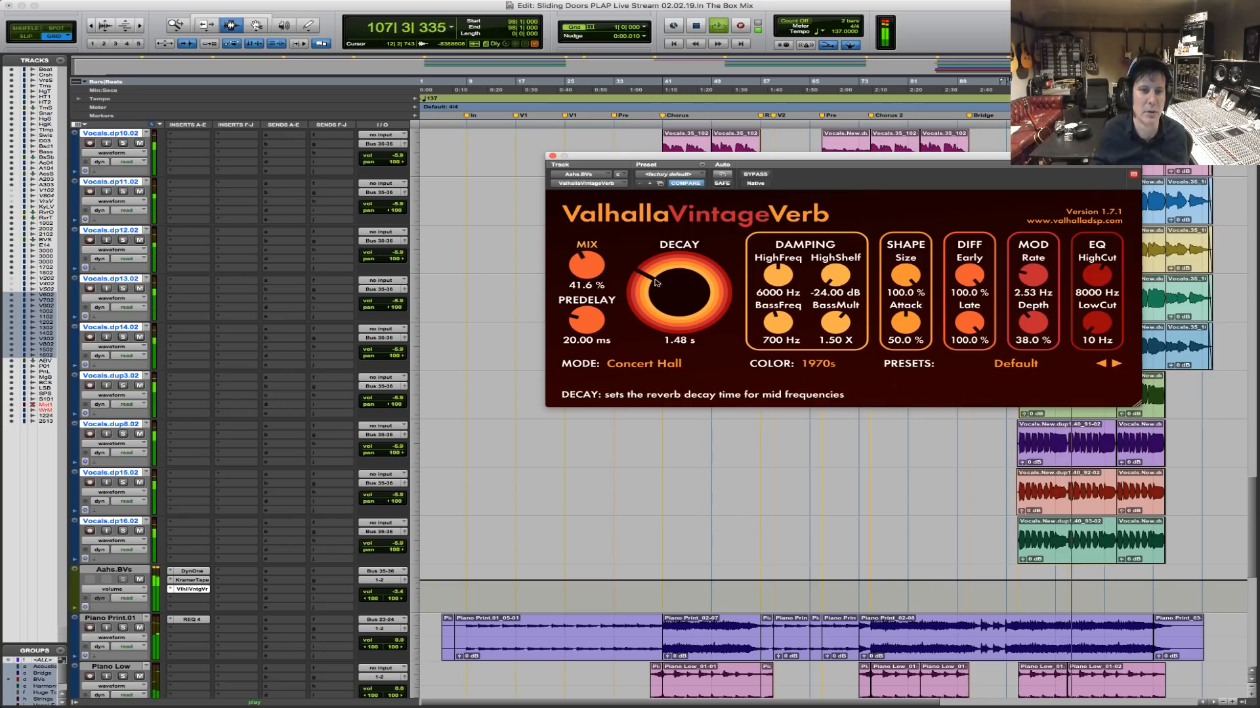
Raise the ValhallaVintageVerb mix to 44.8 % and set the Aahs.BVs volume to -0.7 dB during playback.
{"action": "left_click", "coordinate": [398, 590]}
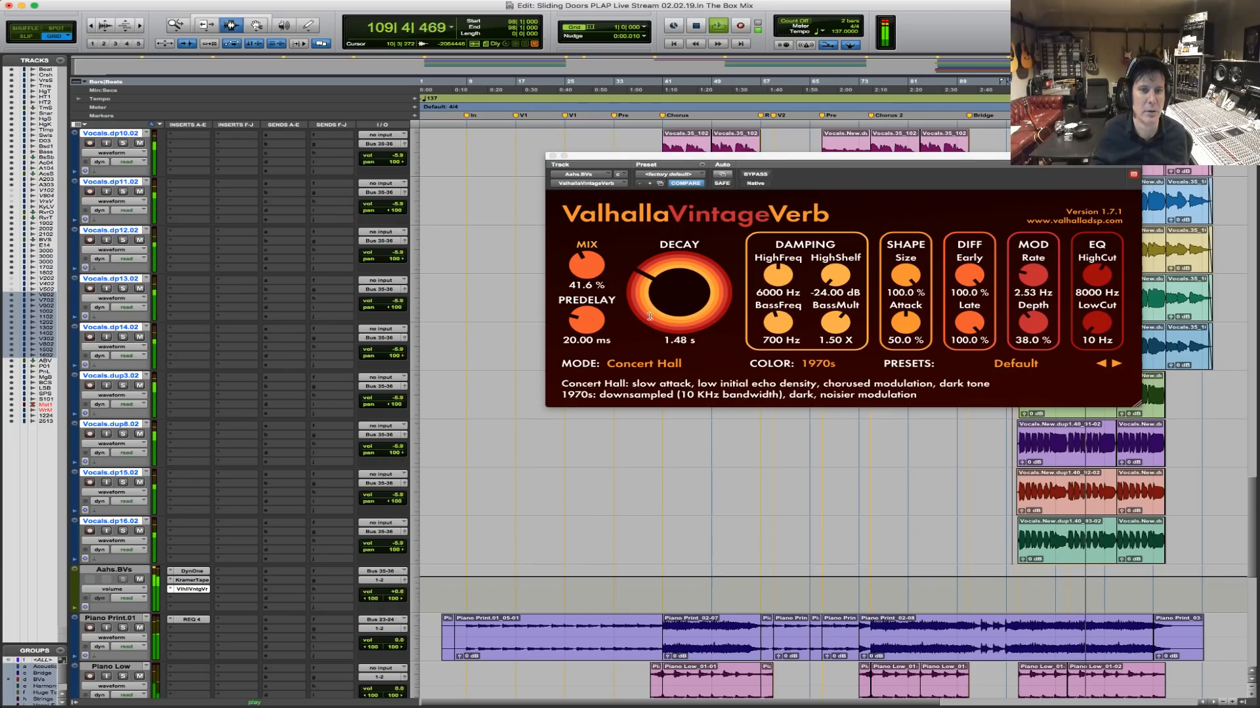
{"action": "left_click_drag", "start_coordinate": [586, 265], "coordinate": [586, 262]}
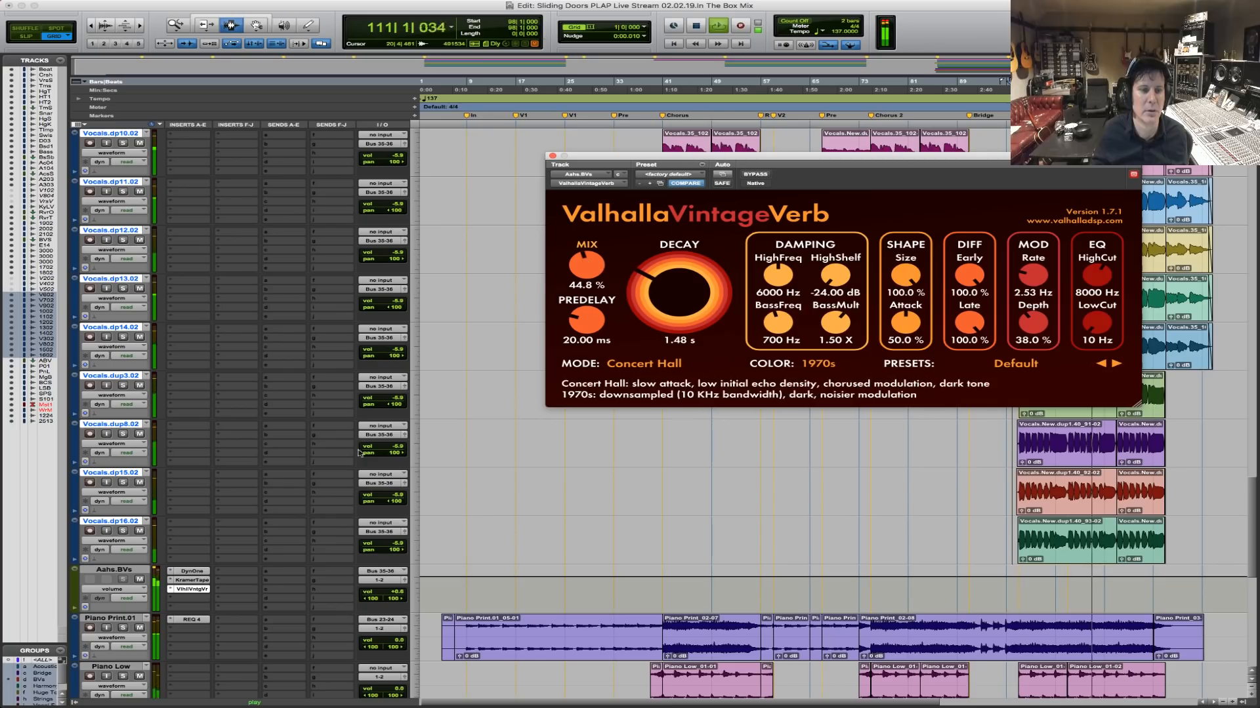
{"action": "left_click", "coordinate": [390, 595]}
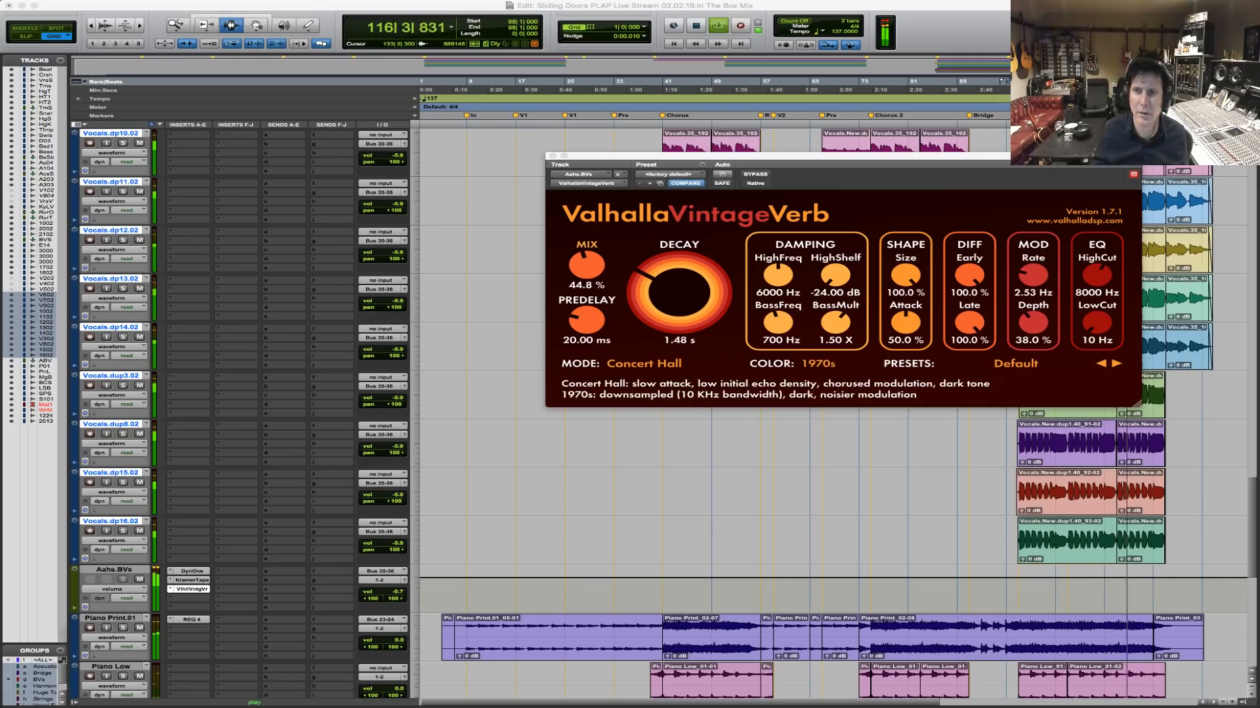
{"action": "left_click", "coordinate": [206, 580]}
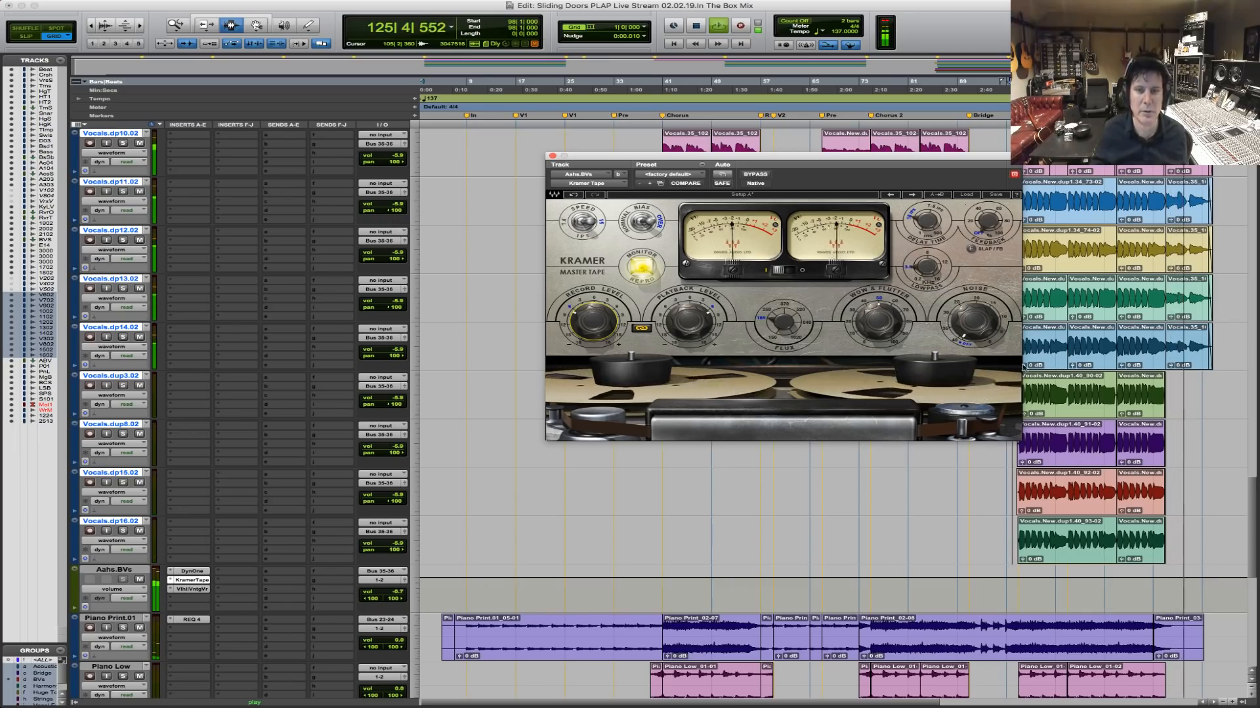
{"action": "key", "text": "space"}
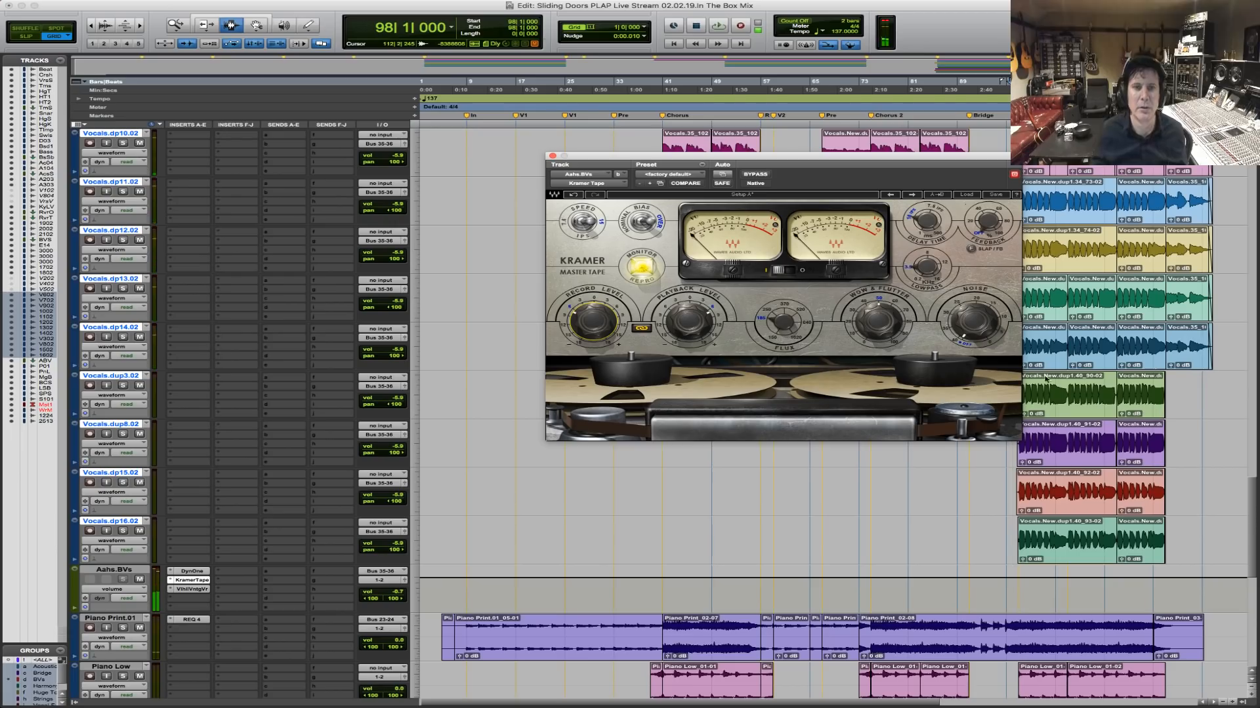
Solo the grouped backing vocal tracks and listen to them from bar 98 with the ValhallaVintageVerb settings open.
{"action": "left_click", "coordinate": [192, 589]}
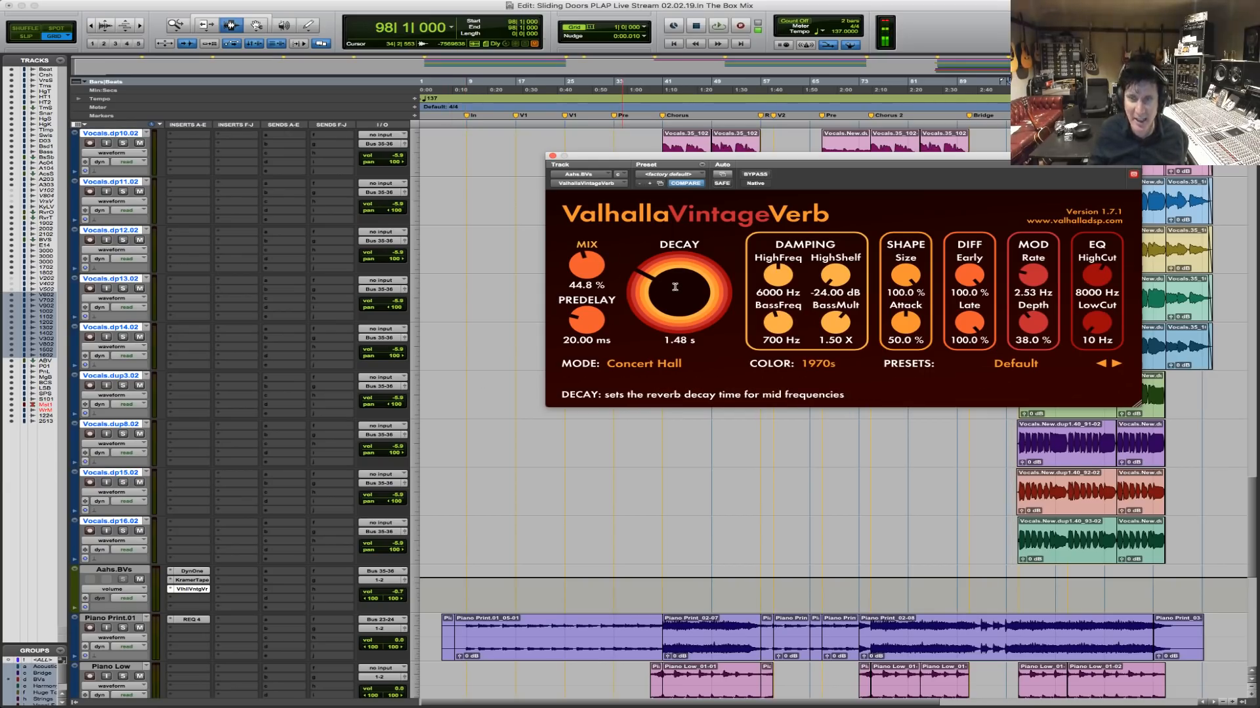
{"action": "left_click", "coordinate": [124, 483]}
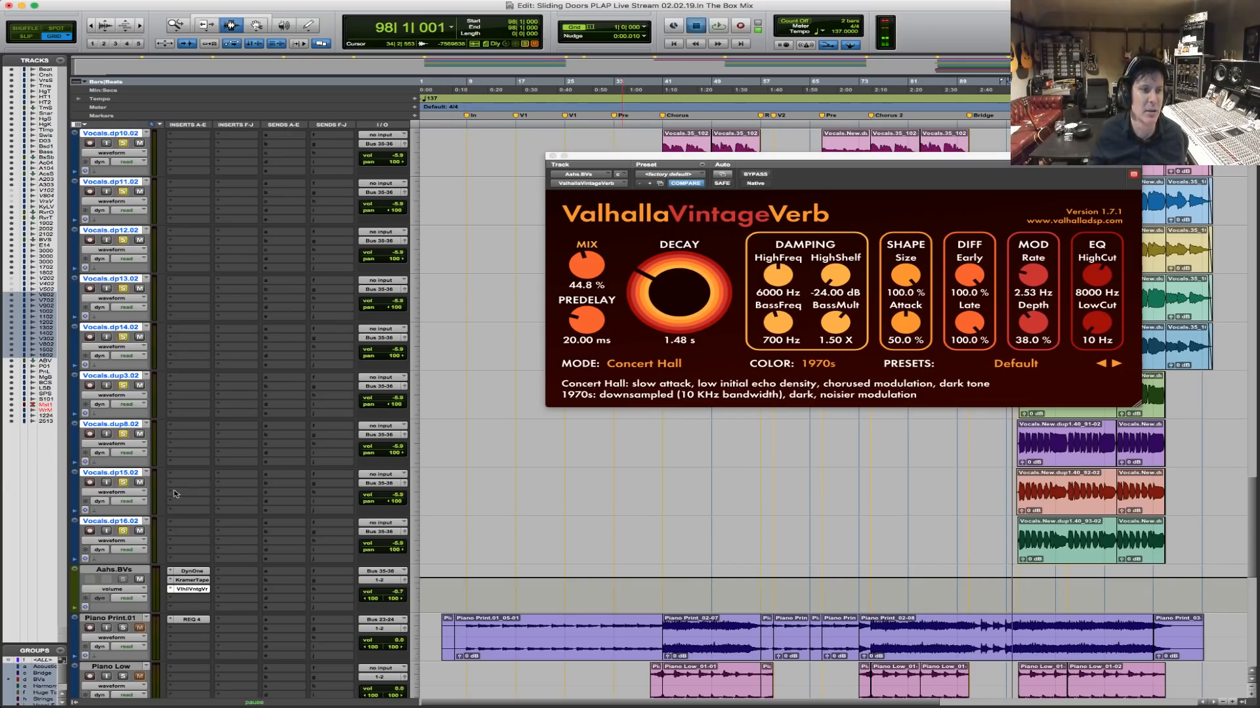
{"action": "key", "text": "space"}
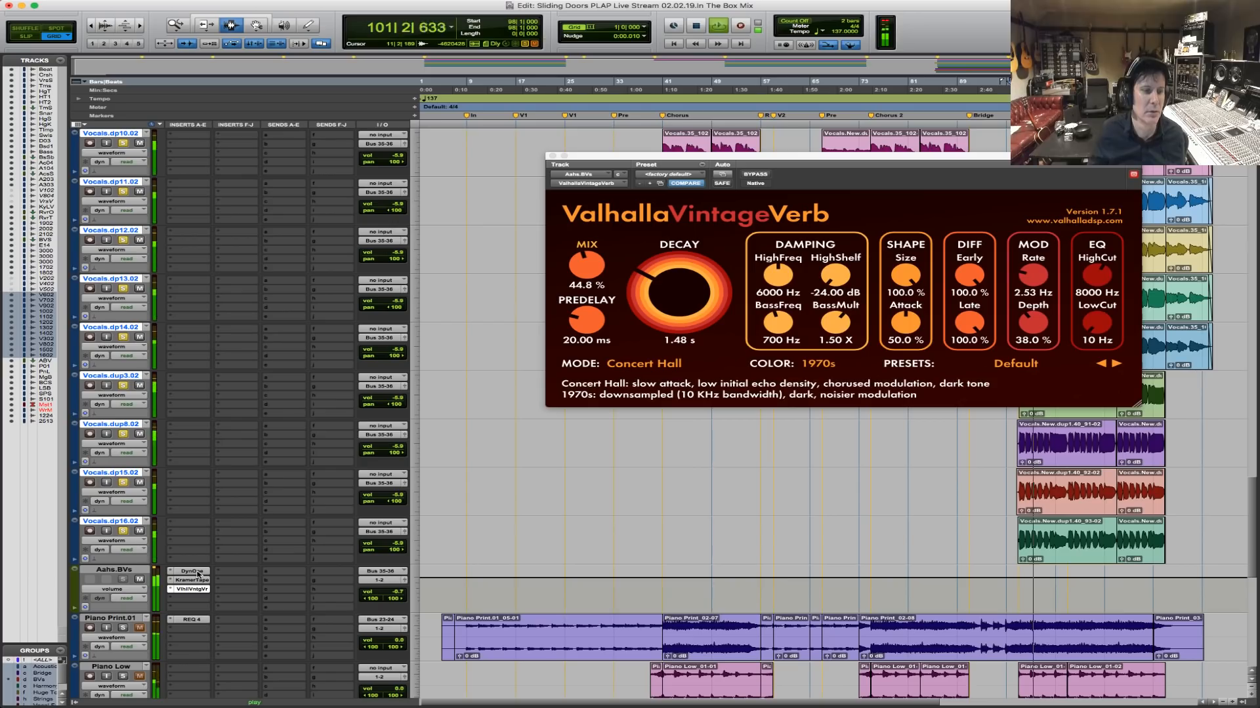
{"action": "key", "text": "space"}
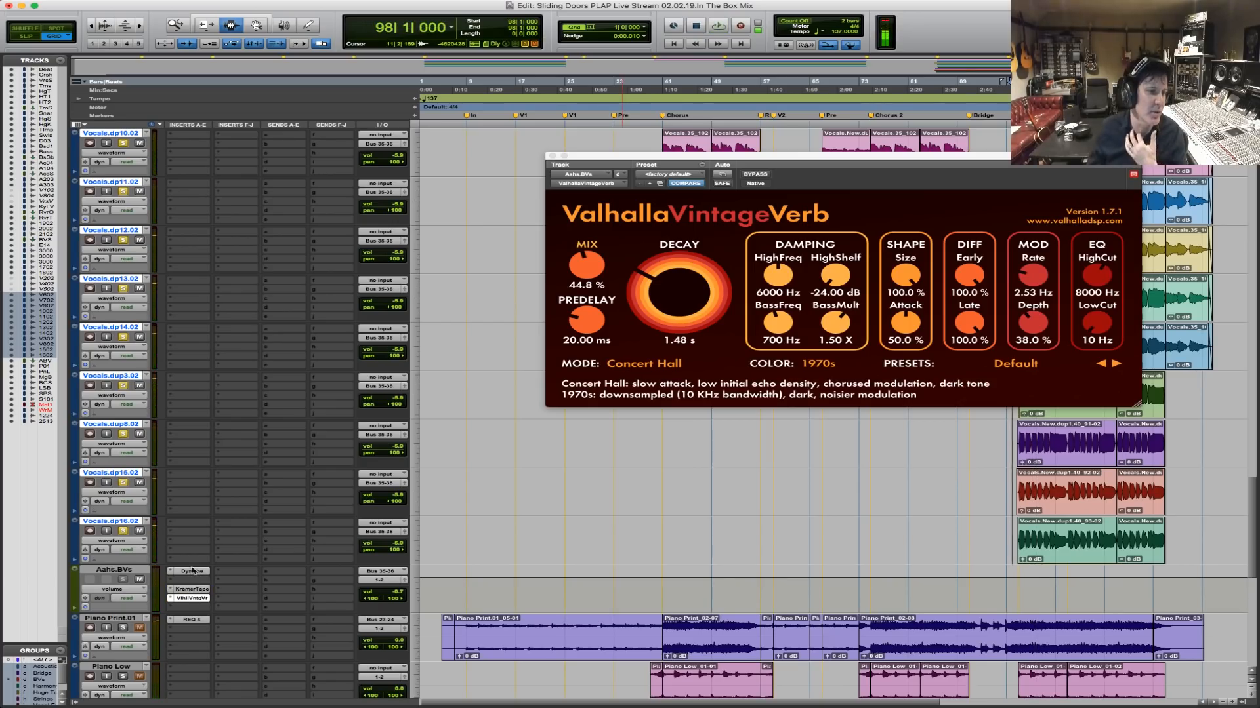
Move DynOne to the second insert slot of Aahs.BVs and insert the stereo REQ 2 equalizer in the first slot.
{"action": "left_click_drag", "start_coordinate": [192, 572], "coordinate": [192, 579]}
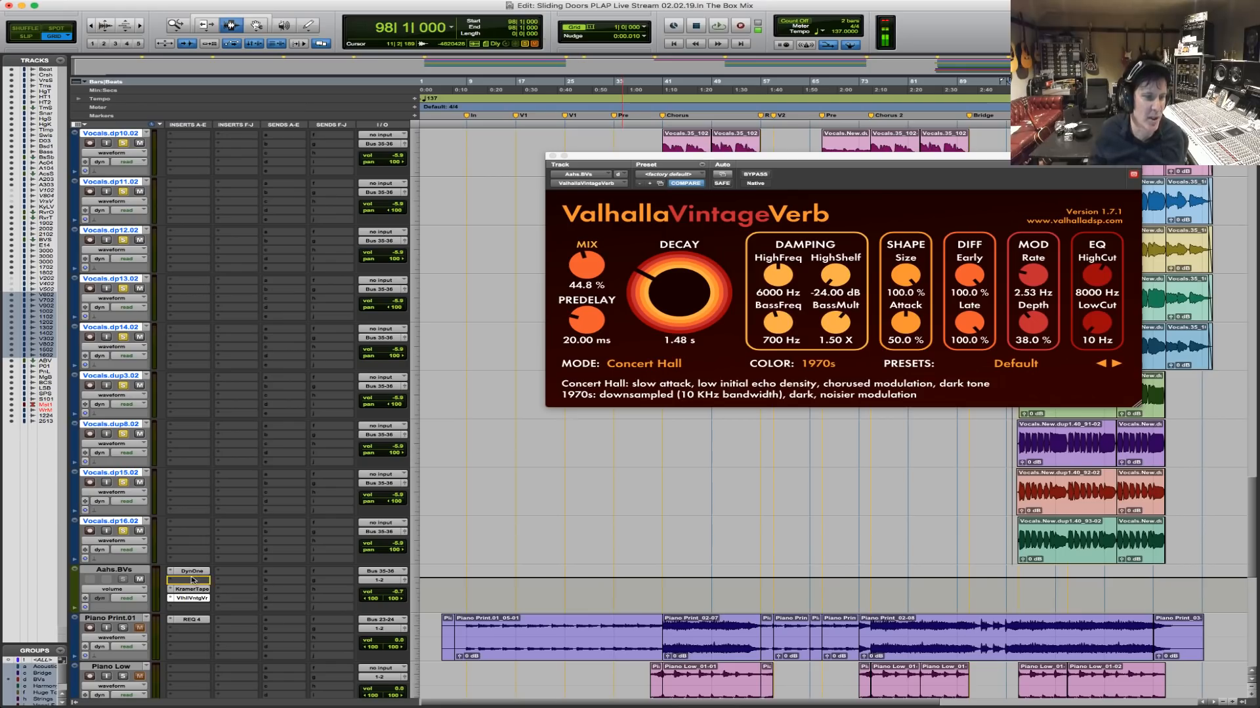
{"action": "left_click", "coordinate": [170, 573]}
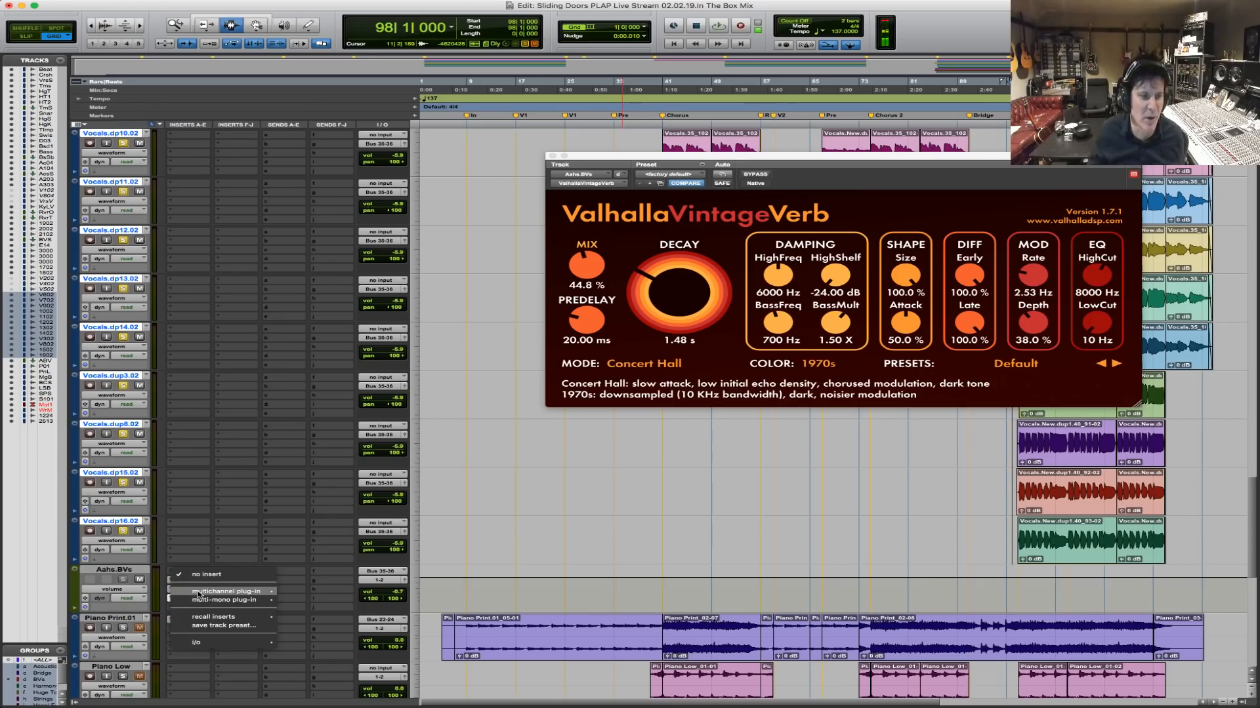
{"action": "mouse_move", "coordinate": [229, 591]}
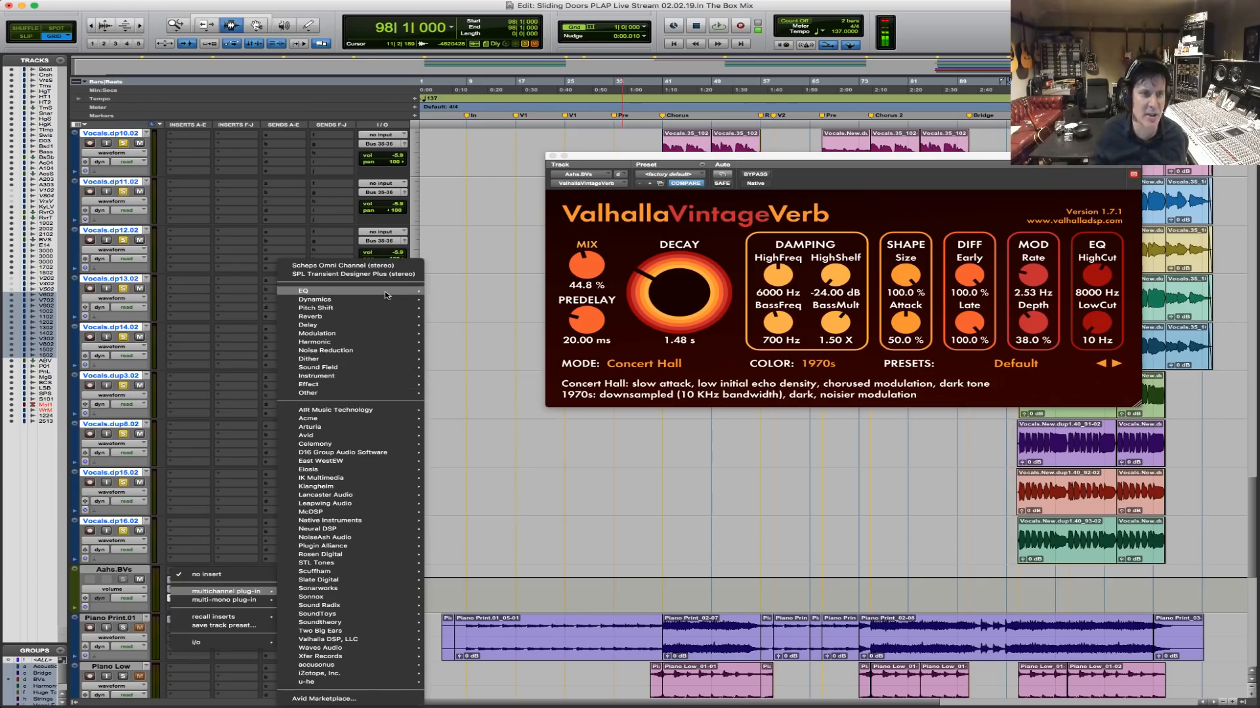
{"action": "mouse_move", "coordinate": [355, 290]}
{"action": "mouse_move", "coordinate": [505, 697]}
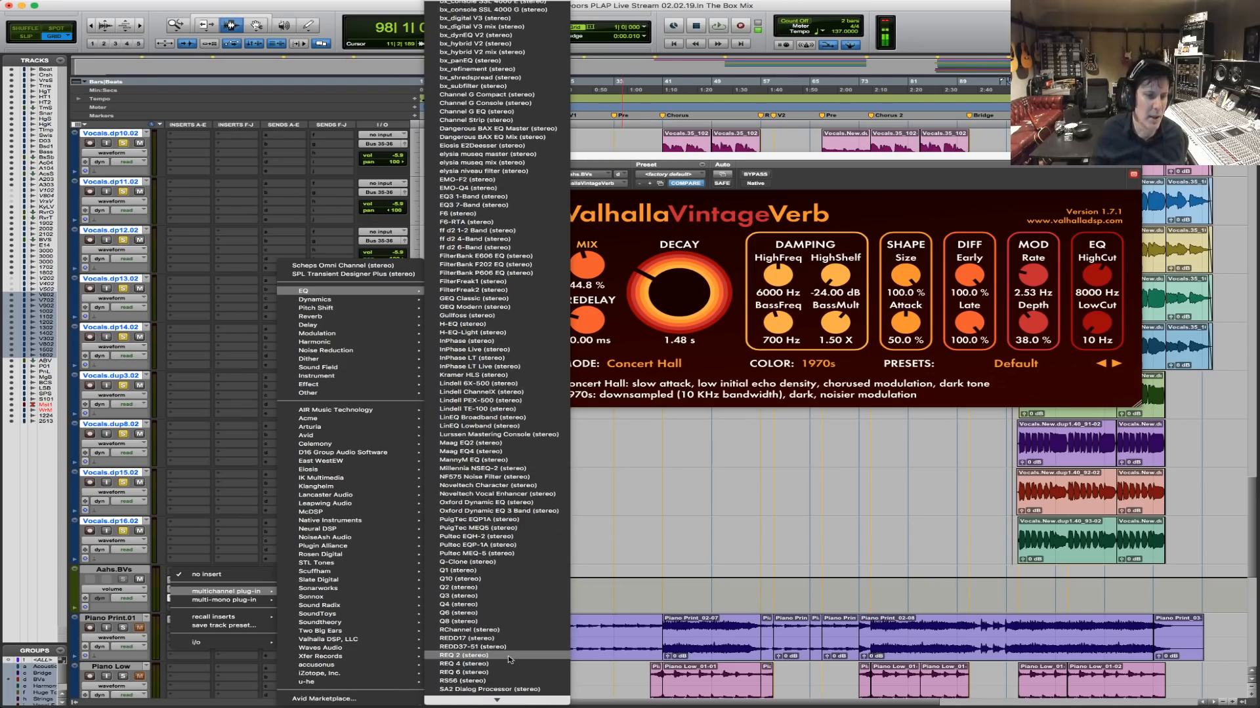
{"action": "left_click", "coordinate": [509, 664]}
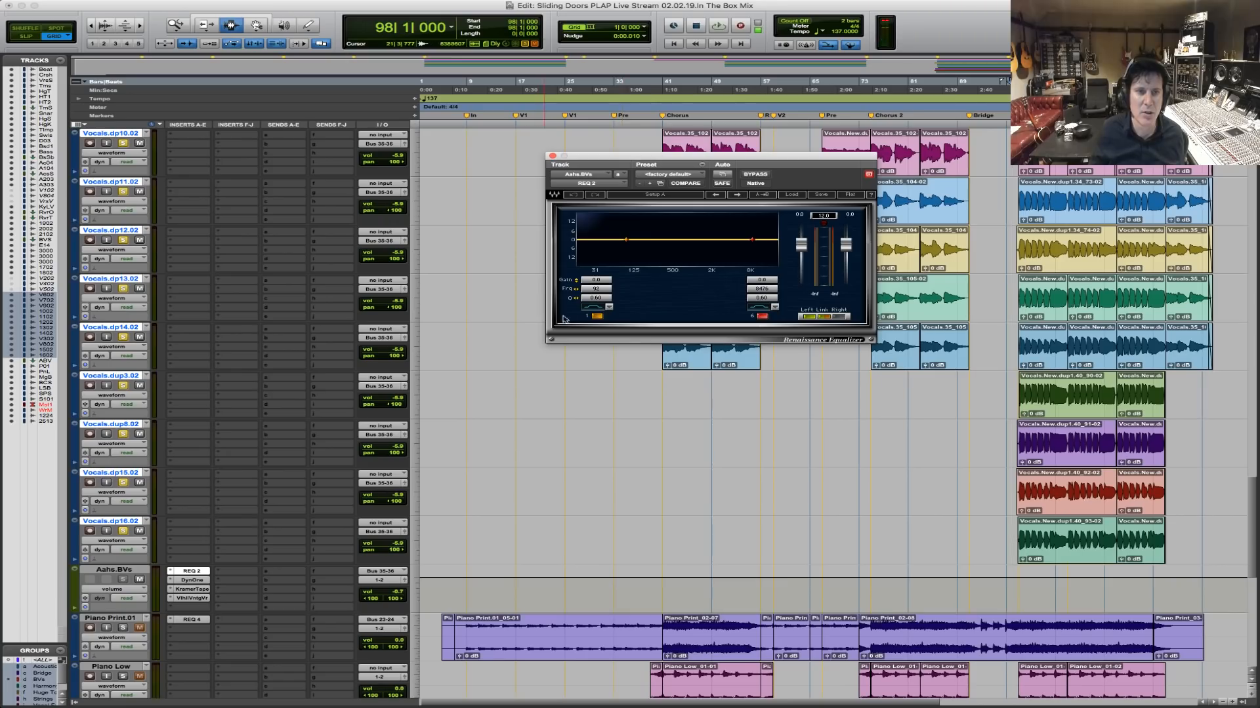
In REQ 2, make the low band a high-pass at 130 Hz and cut the other band slightly at 375 Hz.
{"action": "left_click", "coordinate": [594, 308]}
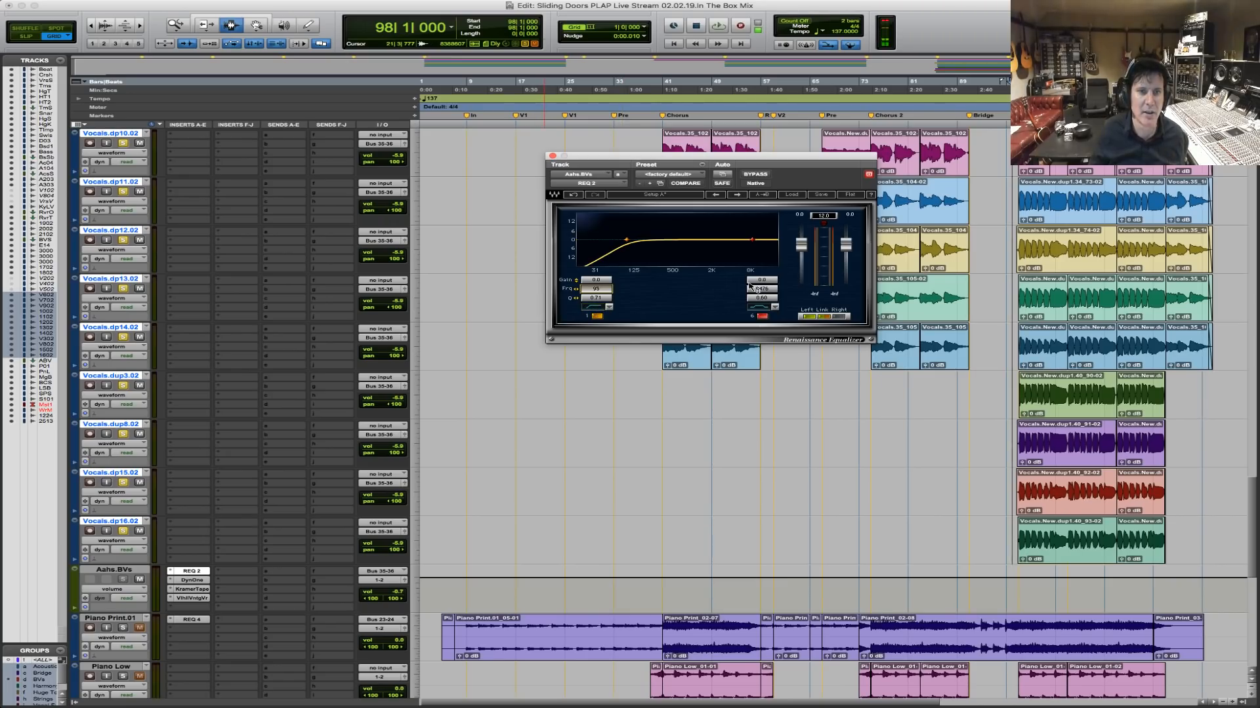
{"action": "left_click_drag", "start_coordinate": [750, 285], "coordinate": [750, 296]}
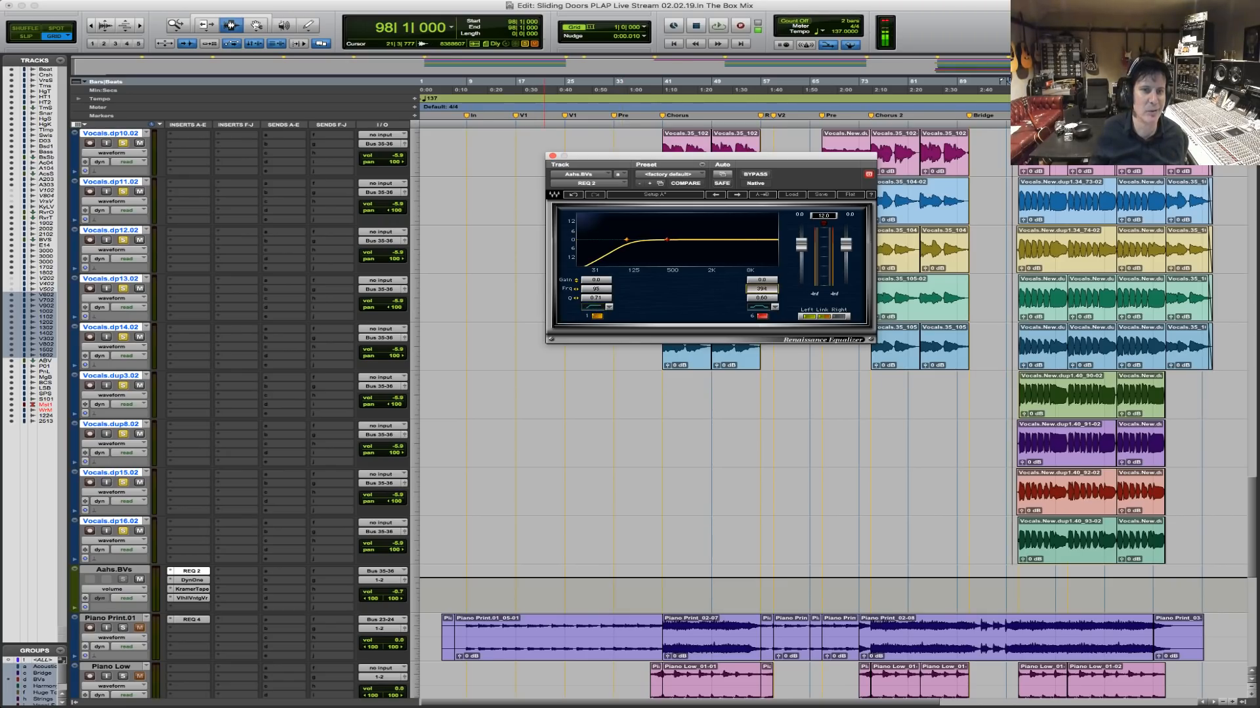
{"action": "left_click_drag", "start_coordinate": [768, 280], "coordinate": [768, 291]}
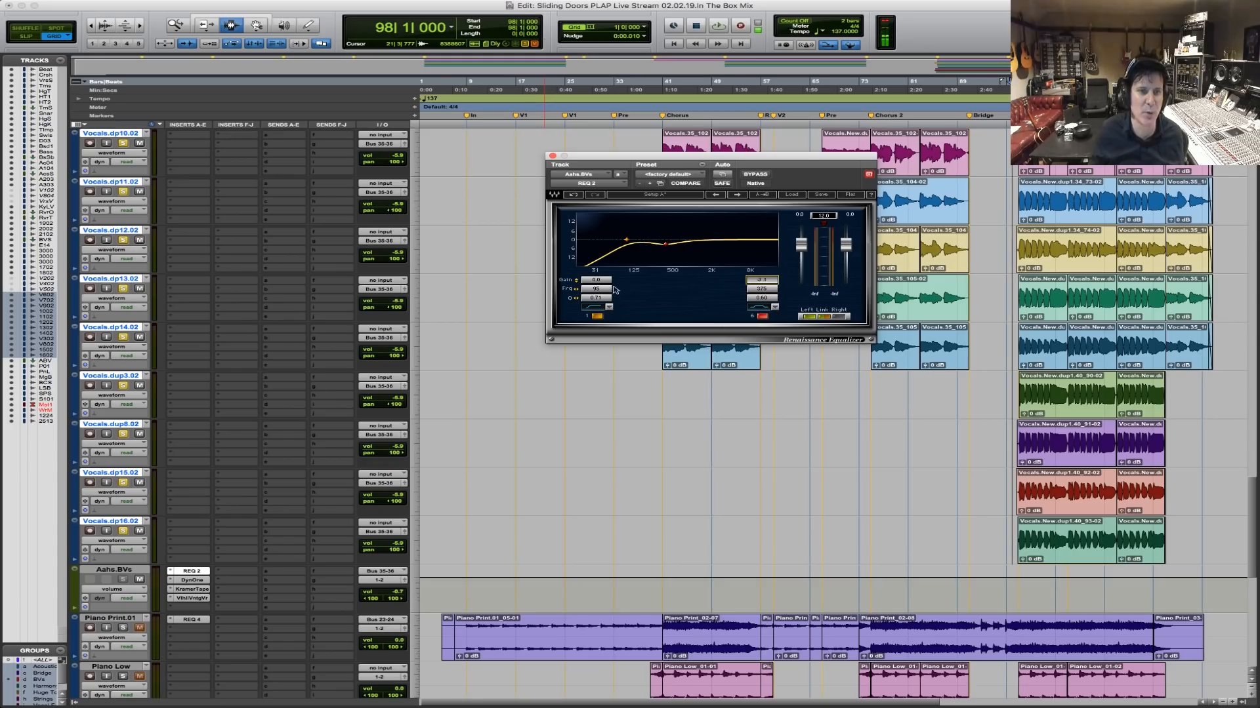
{"action": "left_click_drag", "start_coordinate": [599, 290], "coordinate": [608, 290]}
While playing from bar 98, turn off solo on the grouped backing vocals and raise the ValhallaVintageVerb mix to 50.0 %.
{"action": "key", "text": "space"}
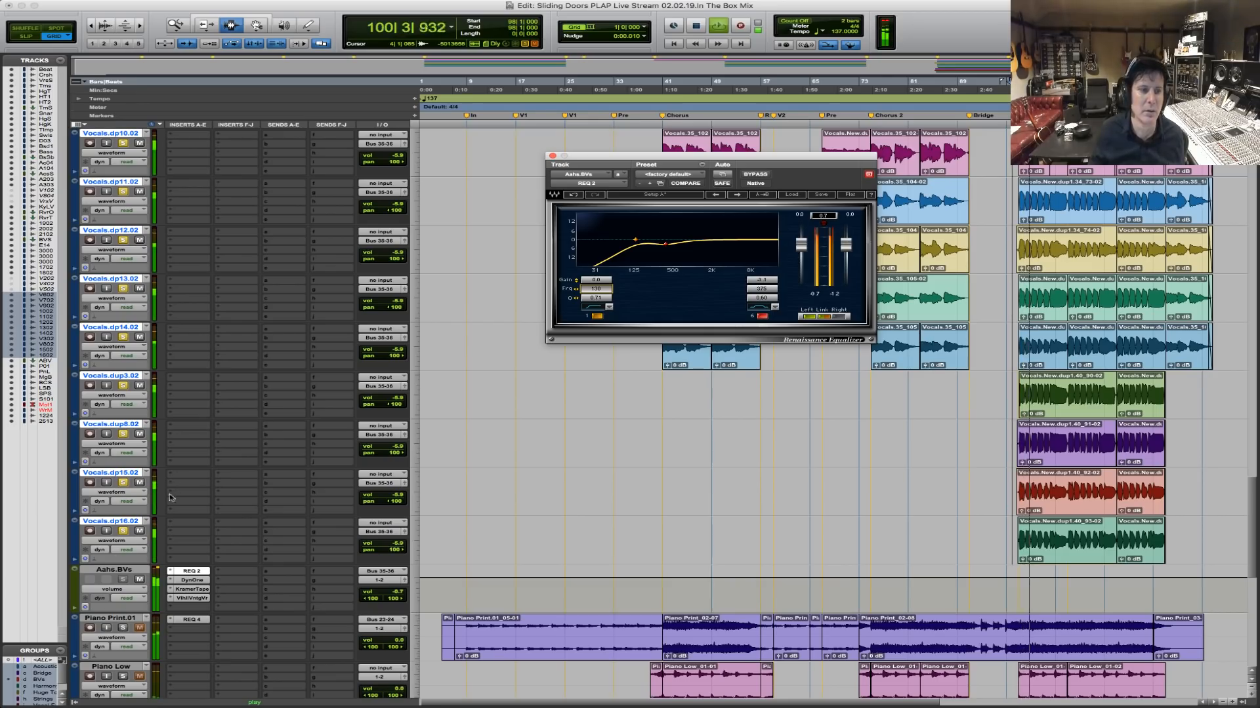
{"action": "left_click", "coordinate": [123, 531]}
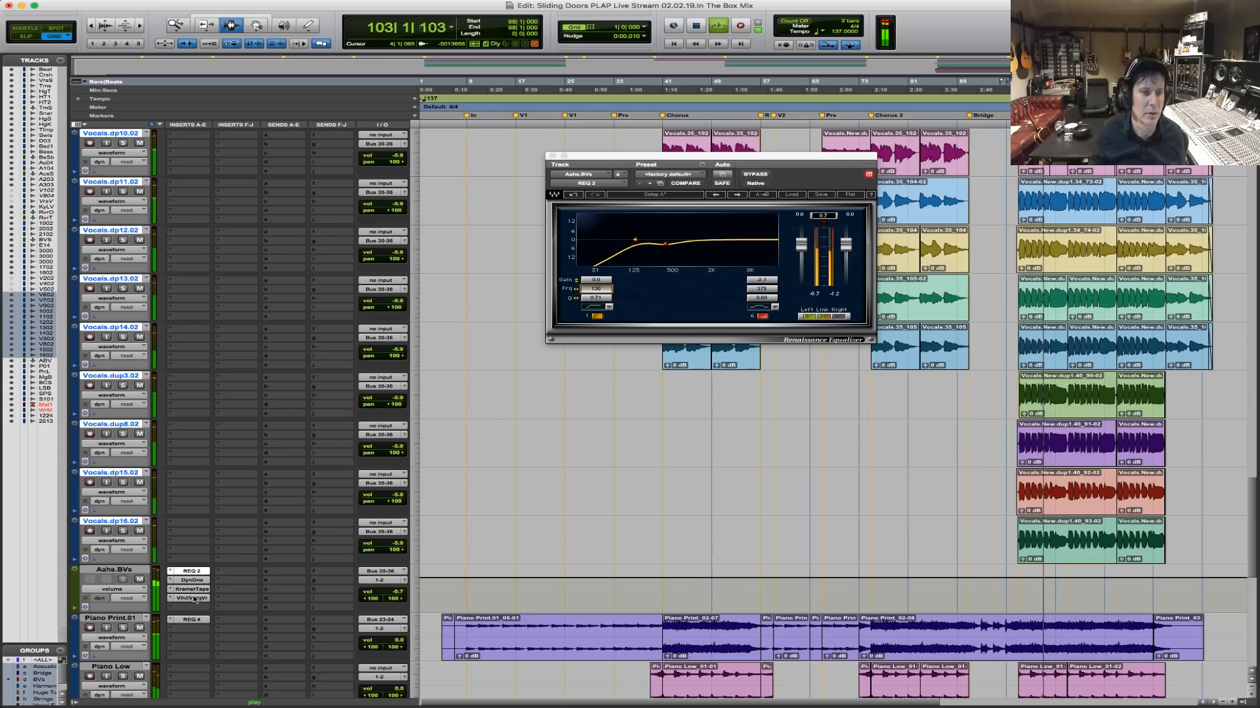
{"action": "left_click", "coordinate": [201, 600]}
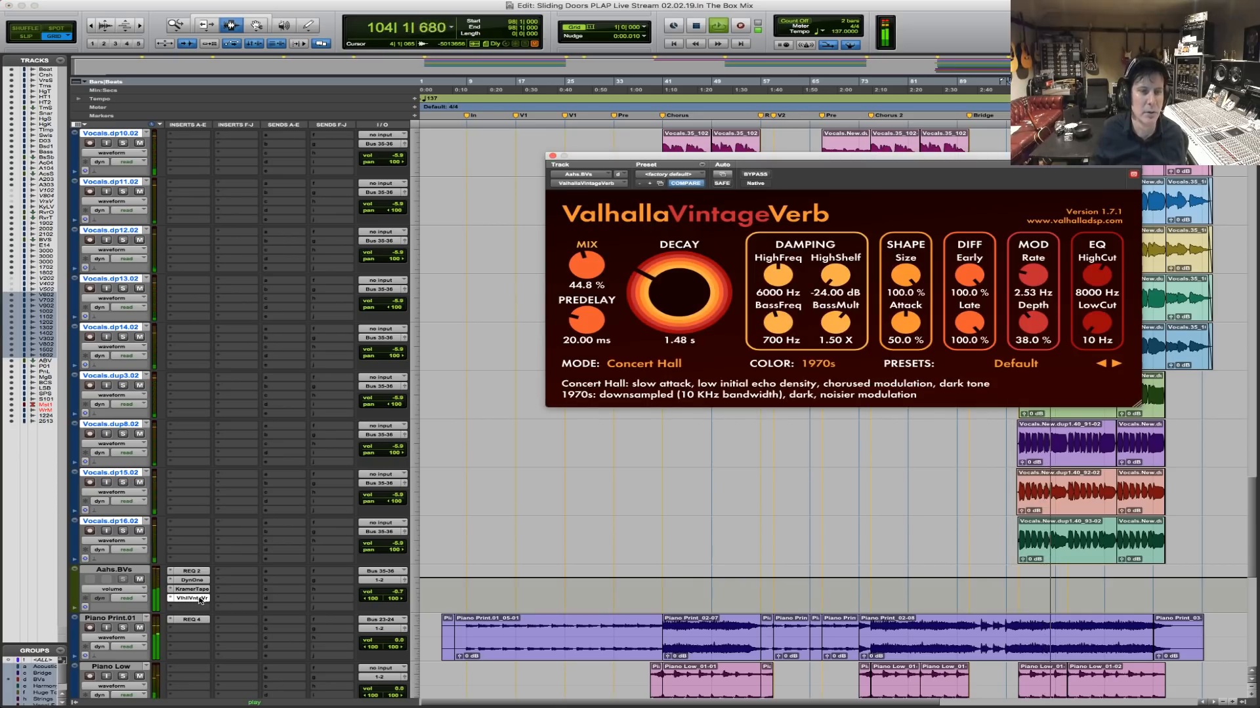
{"action": "left_click_drag", "start_coordinate": [586, 265], "coordinate": [587, 254]}
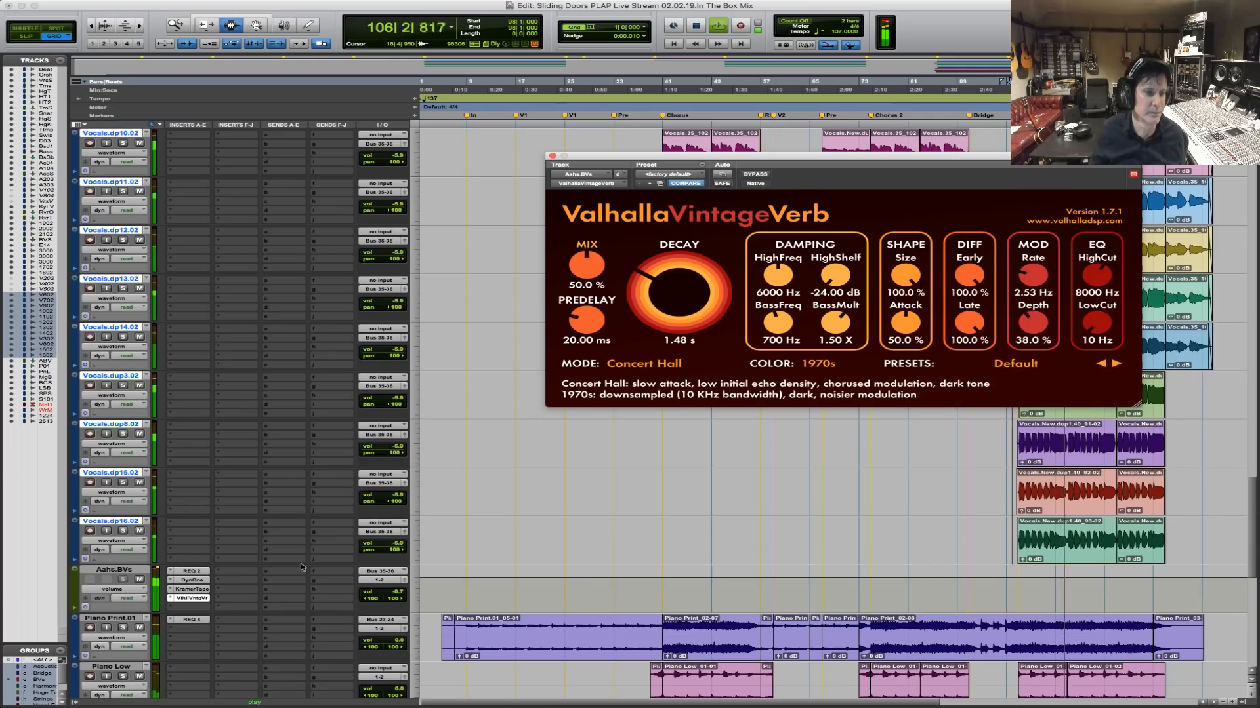
Review the REQ 2 settings and compare the Aahs.BVs sound with DynOne bypassed and active during playback.
{"action": "left_click", "coordinate": [191, 572]}
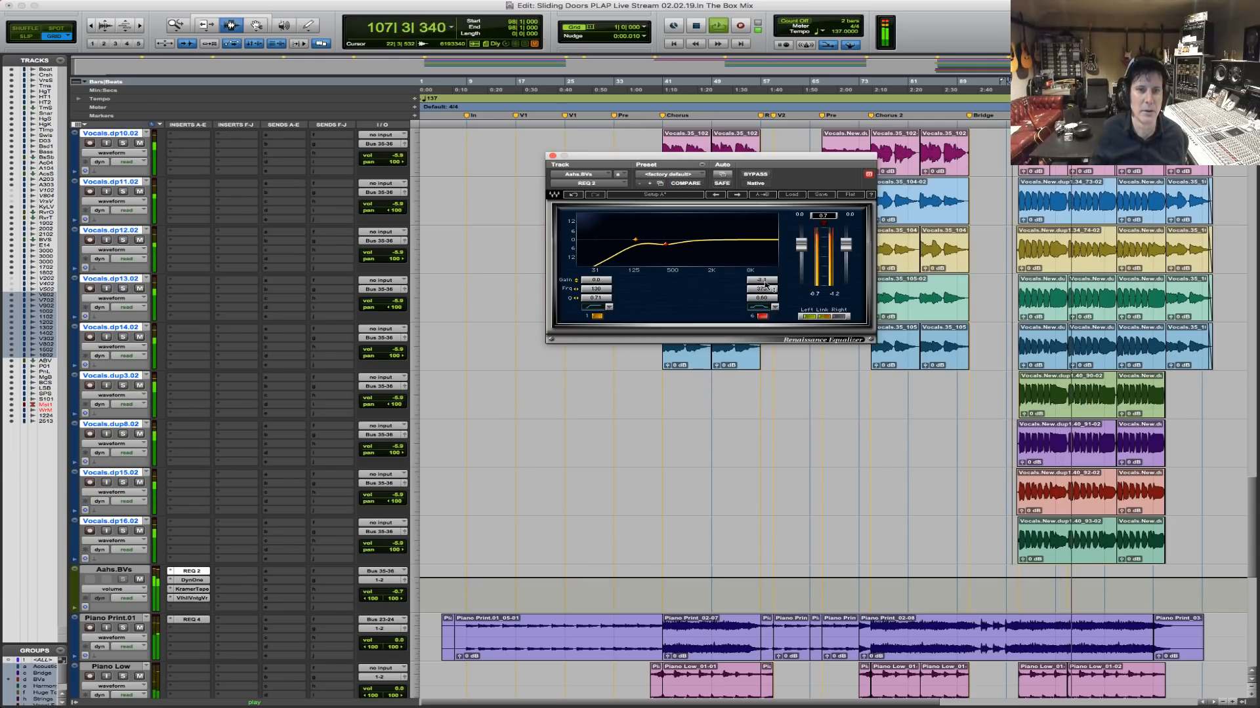
{"action": "left_click", "coordinate": [194, 580]}
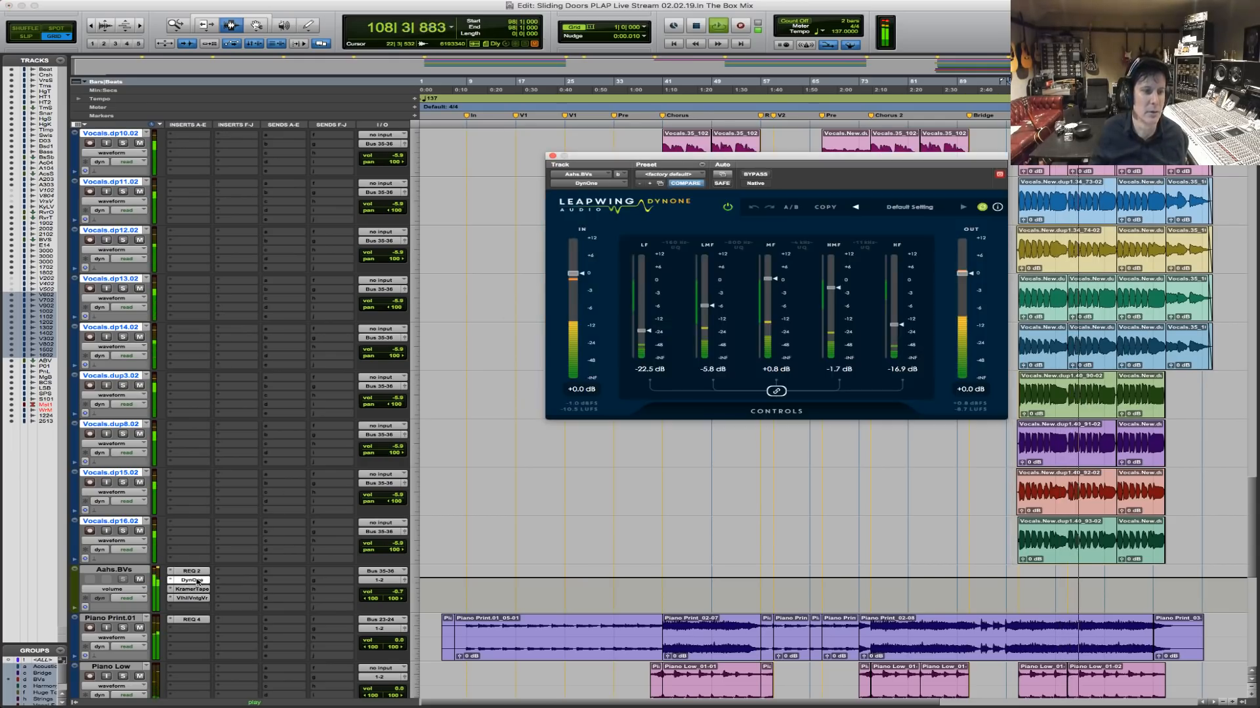
{"action": "left_click", "coordinate": [198, 581], "text": "super"}
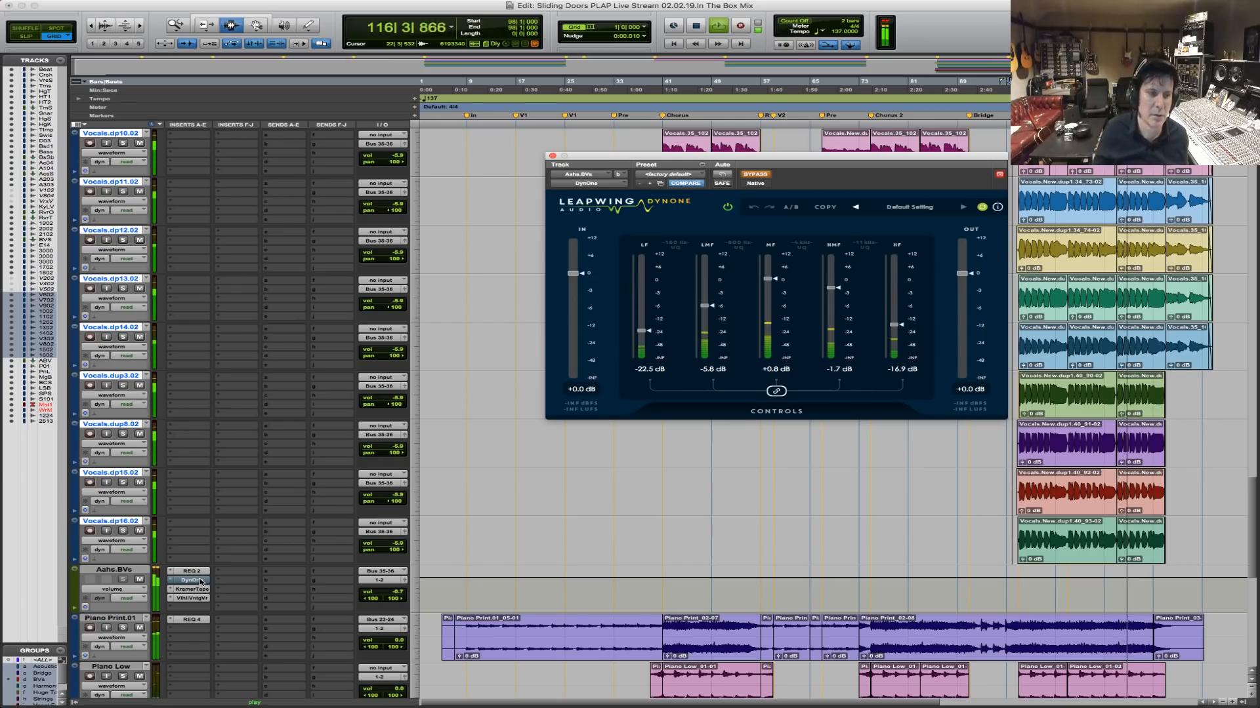
{"action": "left_click", "coordinate": [200, 581]}
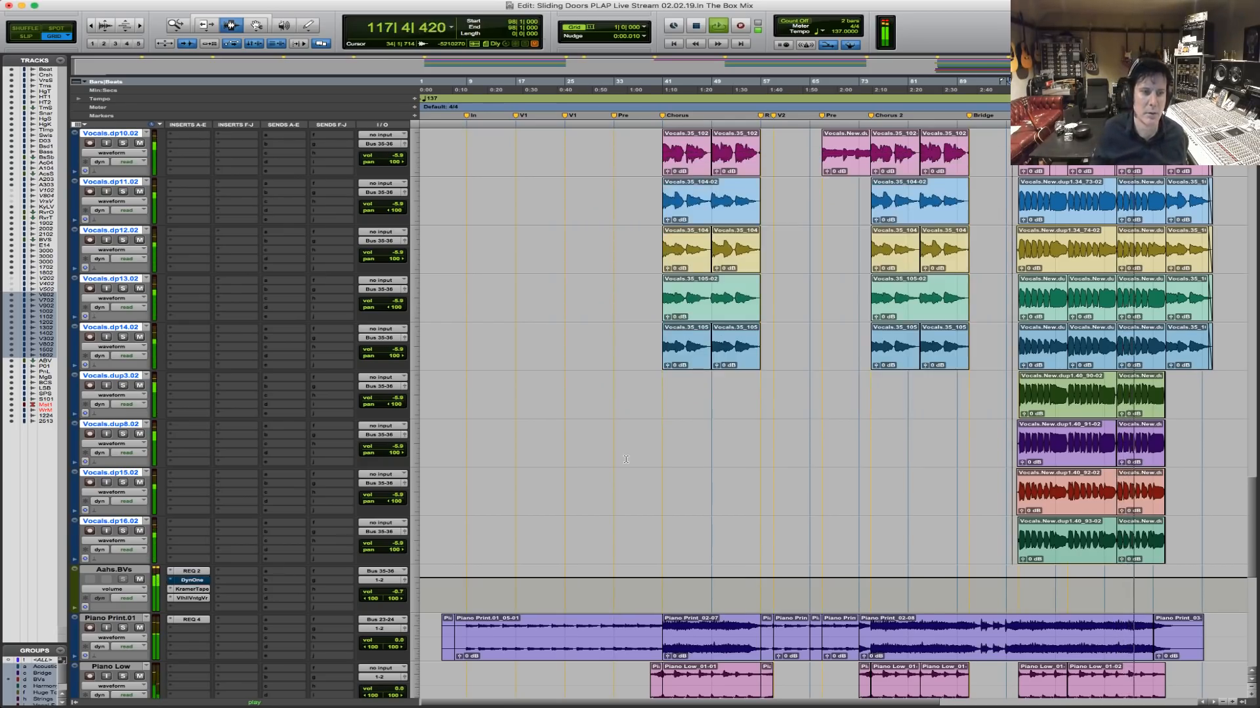
{"action": "left_click", "coordinate": [202, 582]}
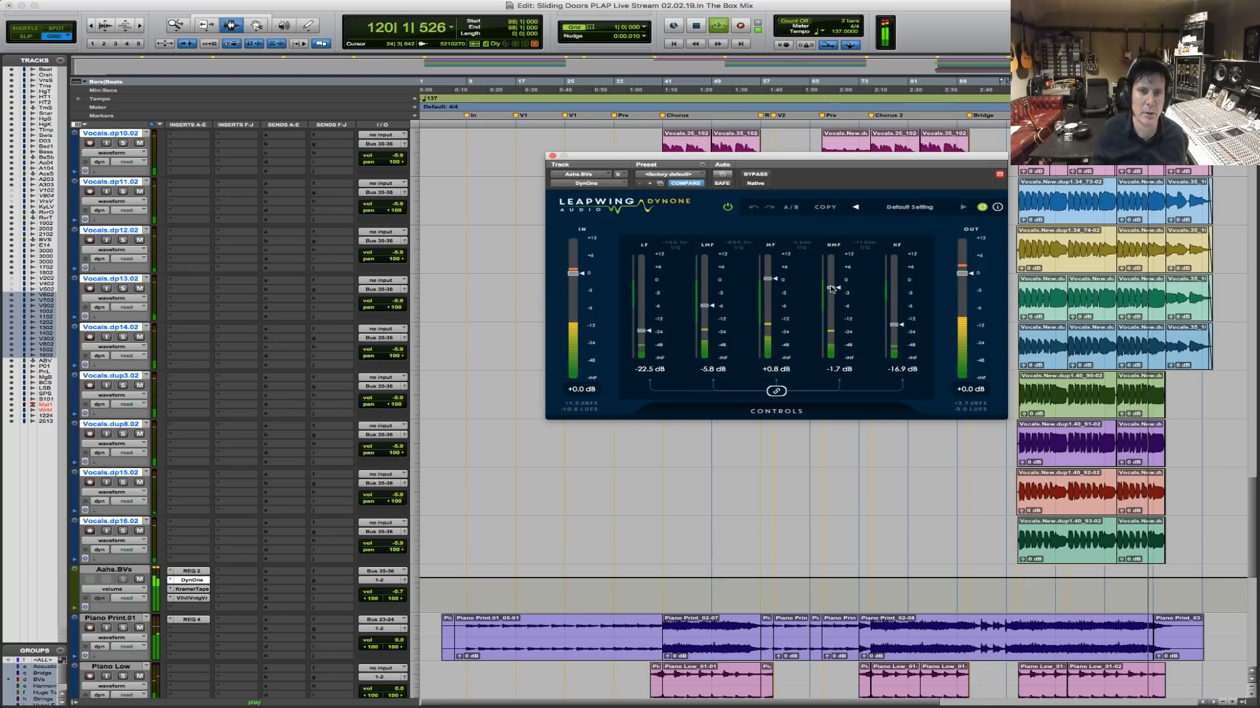
Set the DynOne band levels to +2.8 dB for HMF, -0.2 dB for MF and -2.1 dB for HF, and close the plug-in.
{"action": "left_click_drag", "start_coordinate": [832, 289], "coordinate": [837, 271]}
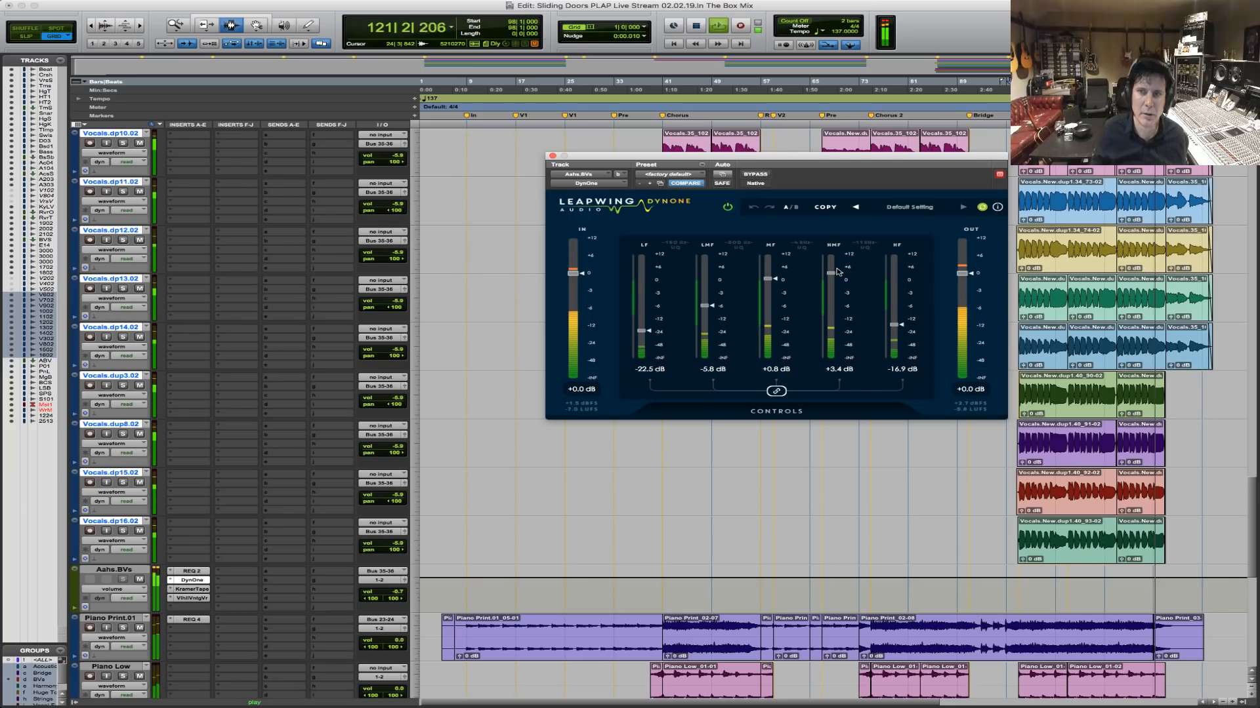
{"action": "key", "text": "space"}
{"action": "key", "text": "space"}
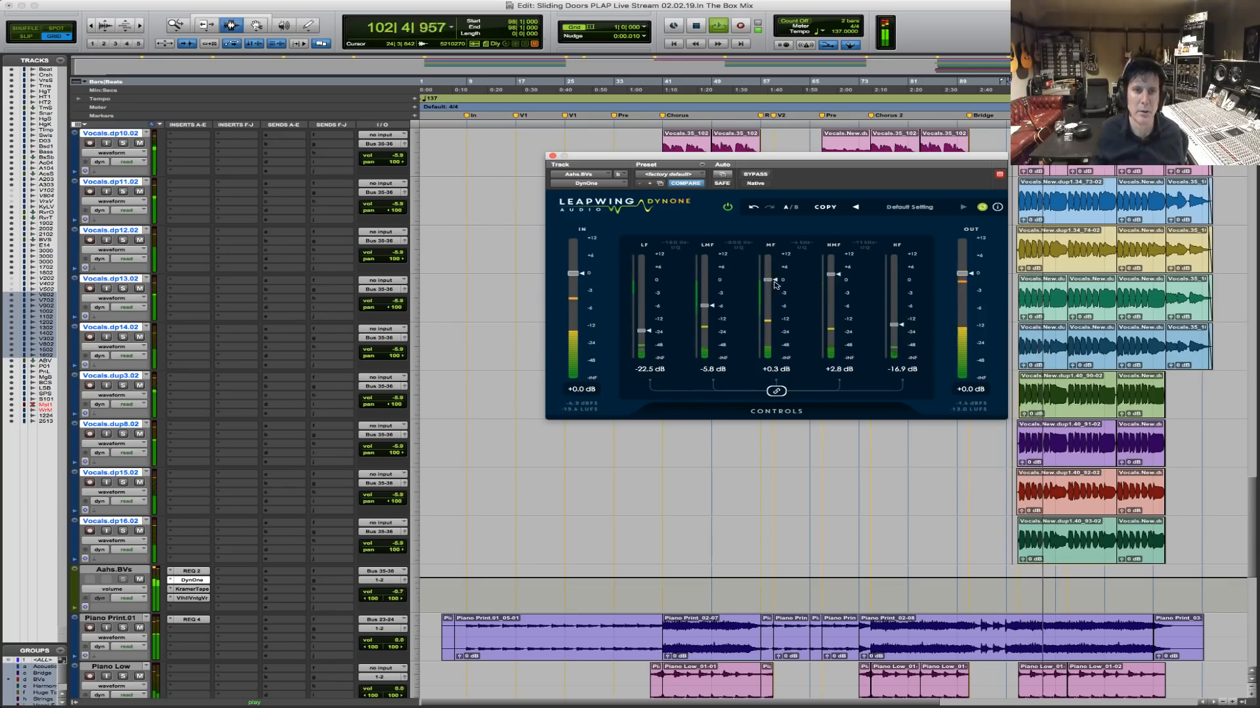
{"action": "left_click_drag", "start_coordinate": [769, 281], "coordinate": [769, 282]}
{"action": "left_click_drag", "start_coordinate": [897, 332], "coordinate": [895, 287]}
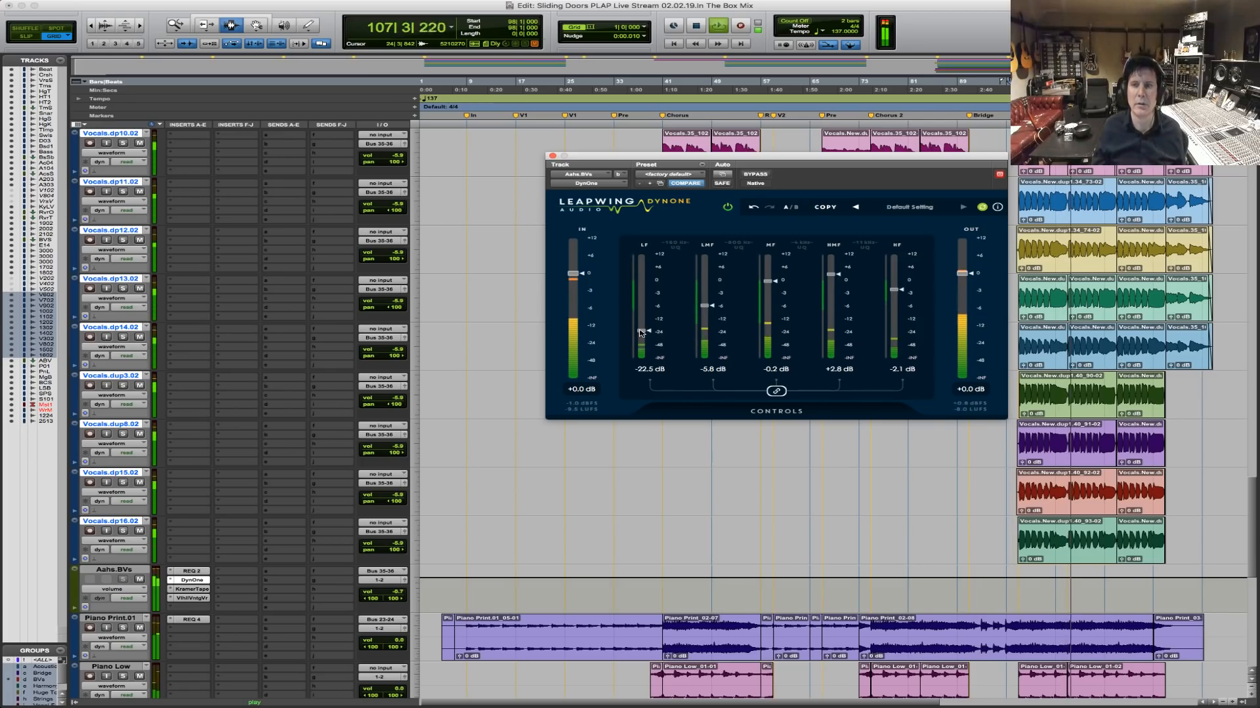
{"action": "left_click", "coordinate": [552, 155]}
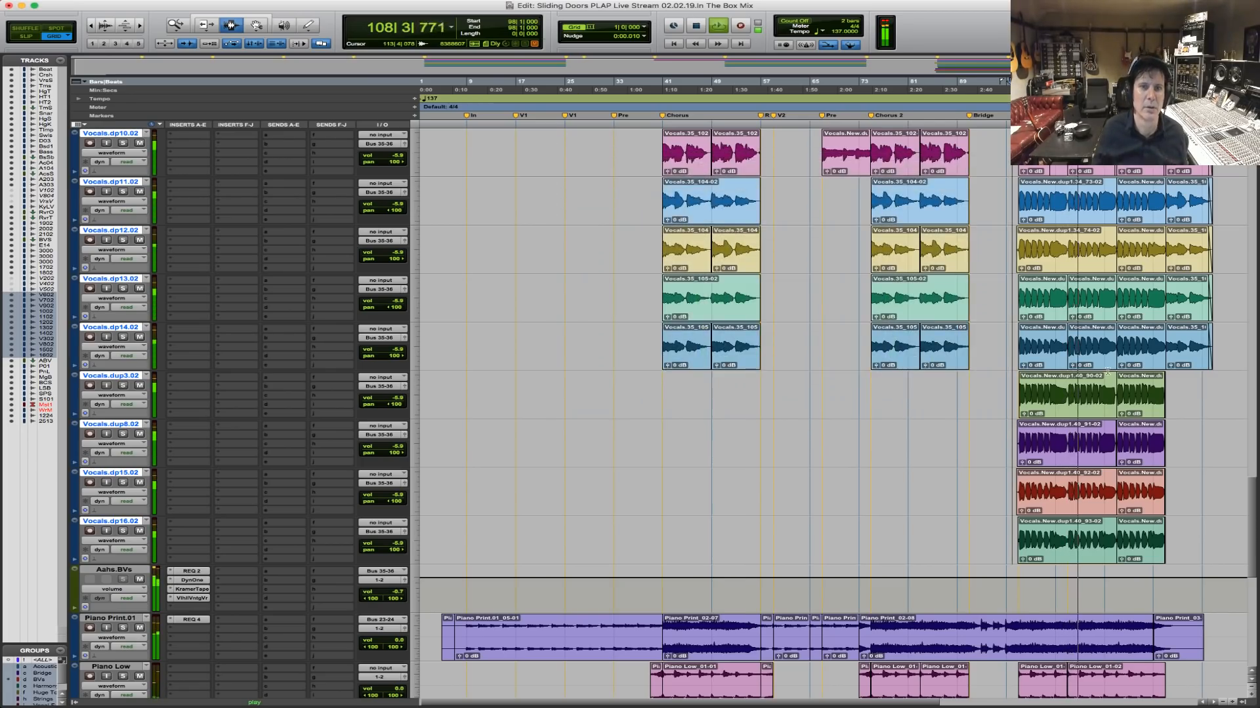
Set the Vocals.dp19.02 volume to +0.6 dB and select bars 108 to 127 on the Reverb.One track.
{"action": "scroll", "coordinate": [1107, 372], "scroll_direction": "up", "scroll_amount": 10}
{"action": "scroll", "coordinate": [1107, 371], "scroll_direction": "up", "scroll_amount": 4}
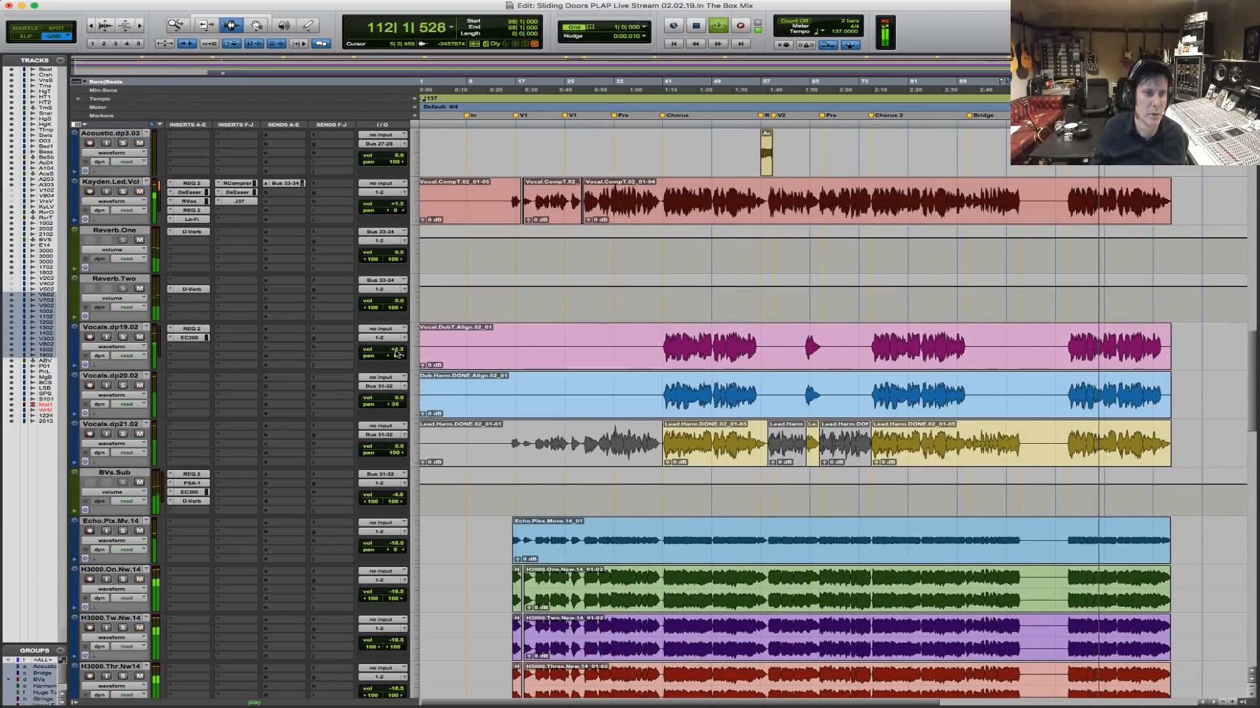
{"action": "left_click_drag", "start_coordinate": [398, 350], "coordinate": [398, 354]}
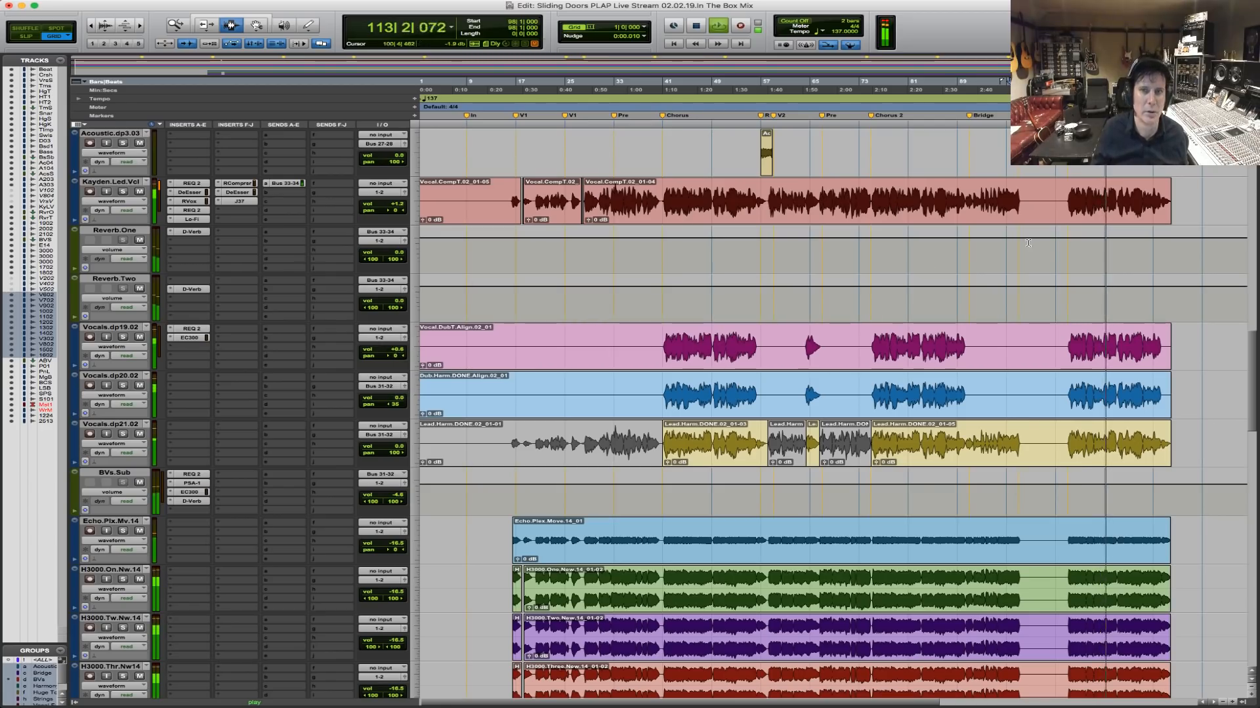
{"action": "left_click_drag", "start_coordinate": [1061, 248], "coordinate": [1180, 247]}
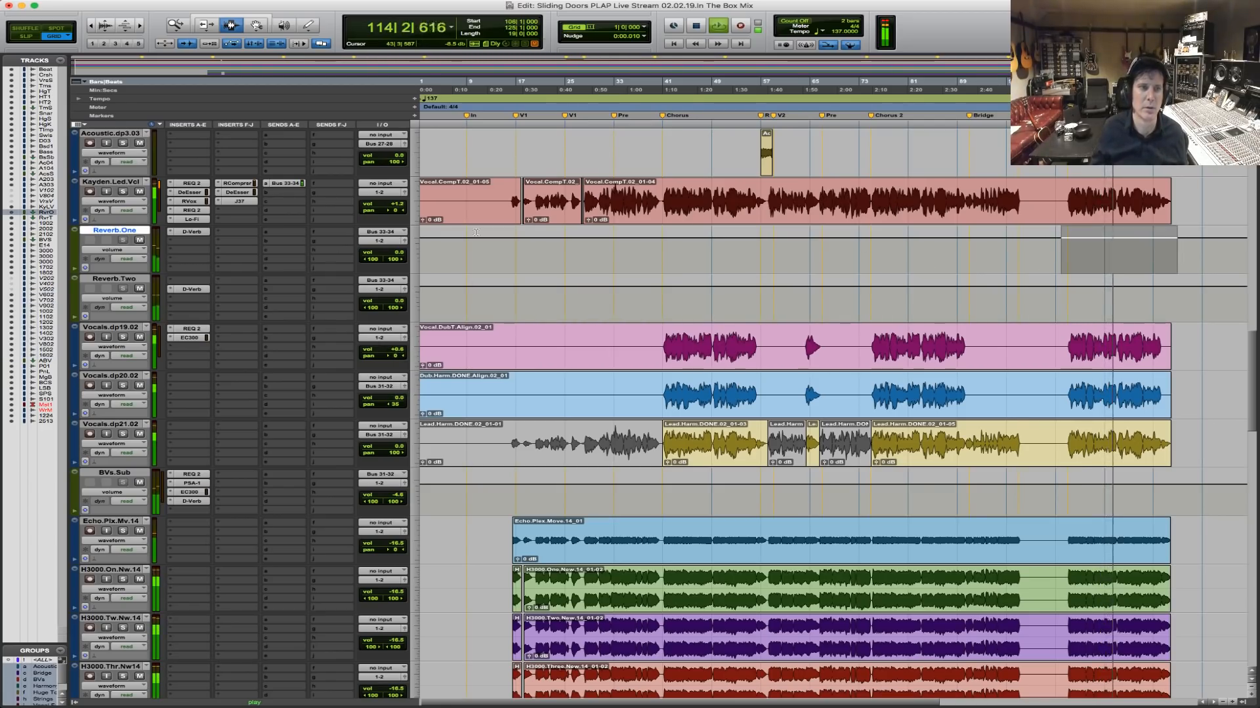
Raise the volume automation over bars 108 to 127 to +4.6 dB on Reverb.One and +5.3 dB on Reverb.Two.
{"action": "key", "text": "F6"}
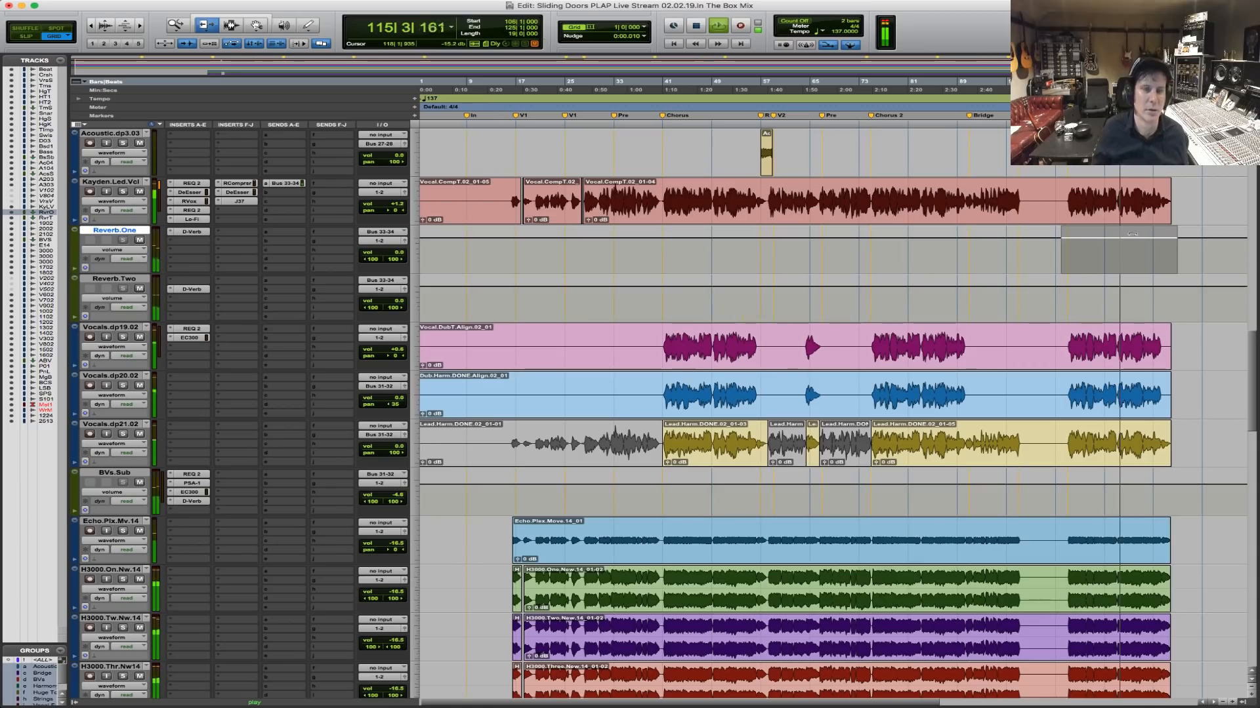
{"action": "left_click_drag", "start_coordinate": [1134, 237], "coordinate": [1137, 204]}
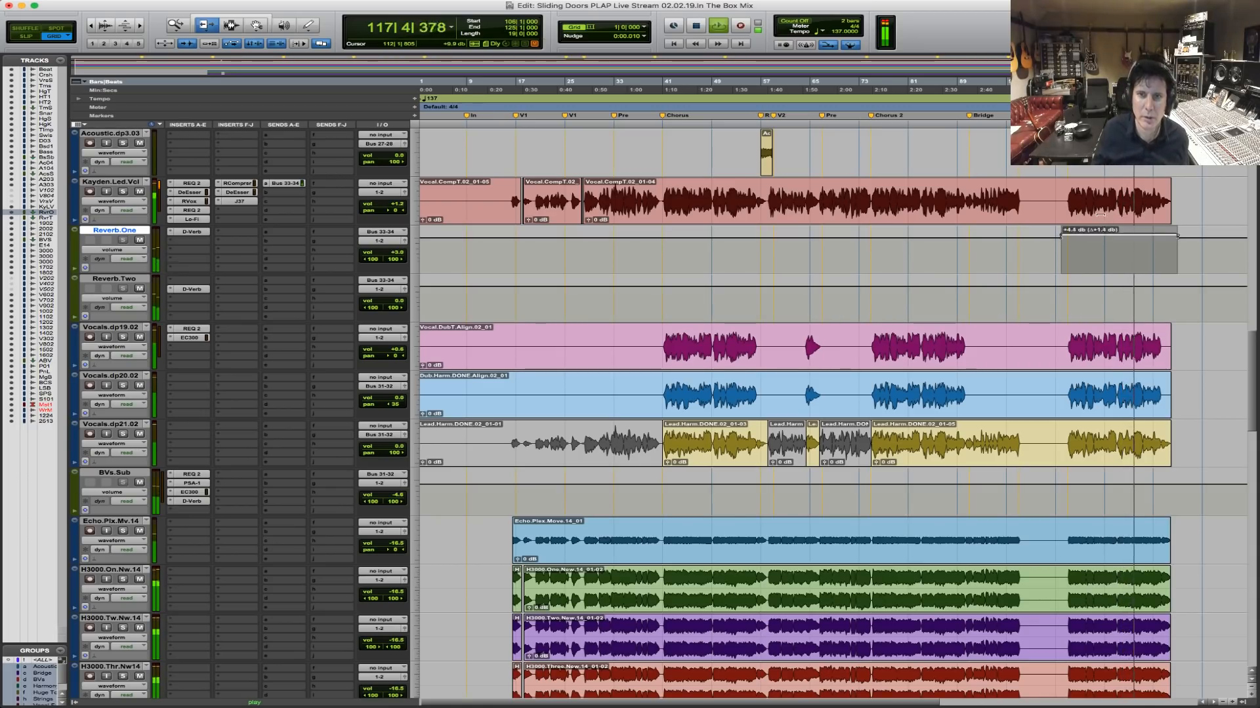
{"action": "key", "text": "F7"}
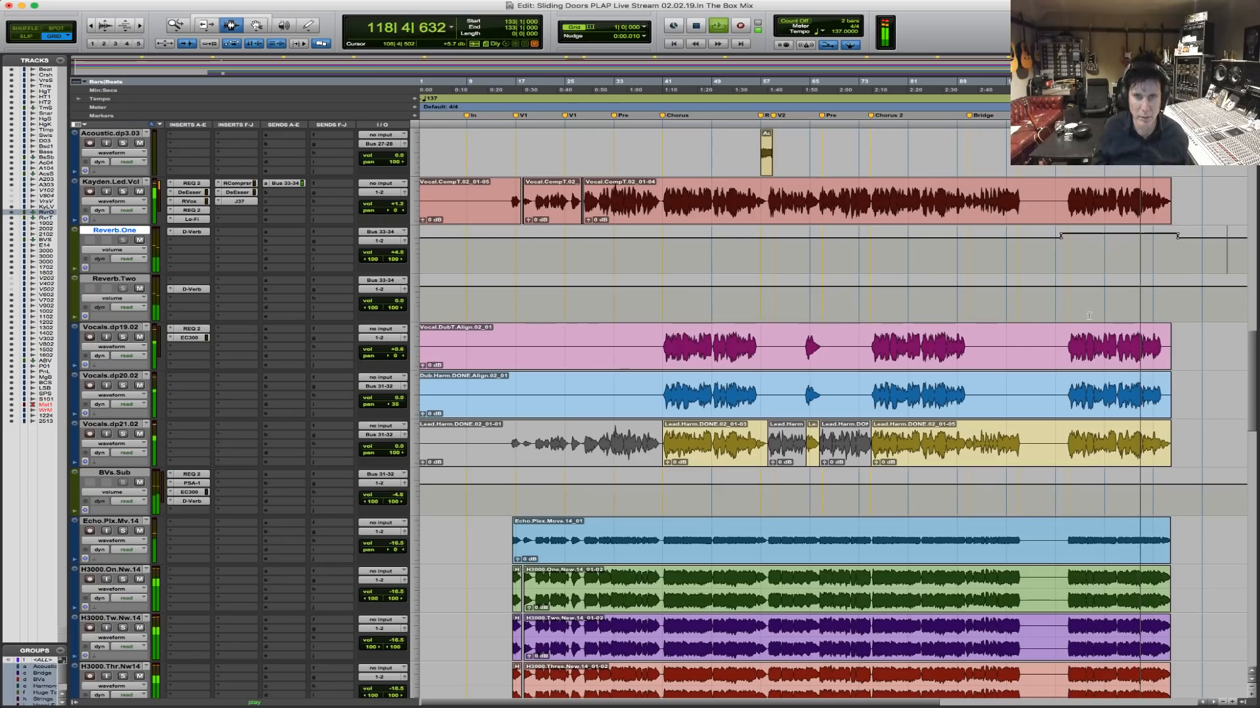
{"action": "mouse_move", "coordinate": [1076, 284]}
{"action": "left_mouse_down"}
{"action": "mouse_move", "coordinate": [1175, 300]}
{"action": "mouse_move", "coordinate": [1068, 286]}
{"action": "left_mouse_up"}
{"action": "key", "text": "F6"}
{"action": "key", "text": "F7"}
Play the song from bar 104 and compare the lead vocal track in solo with the full mix.
{"action": "left_click", "coordinate": [1051, 285]}
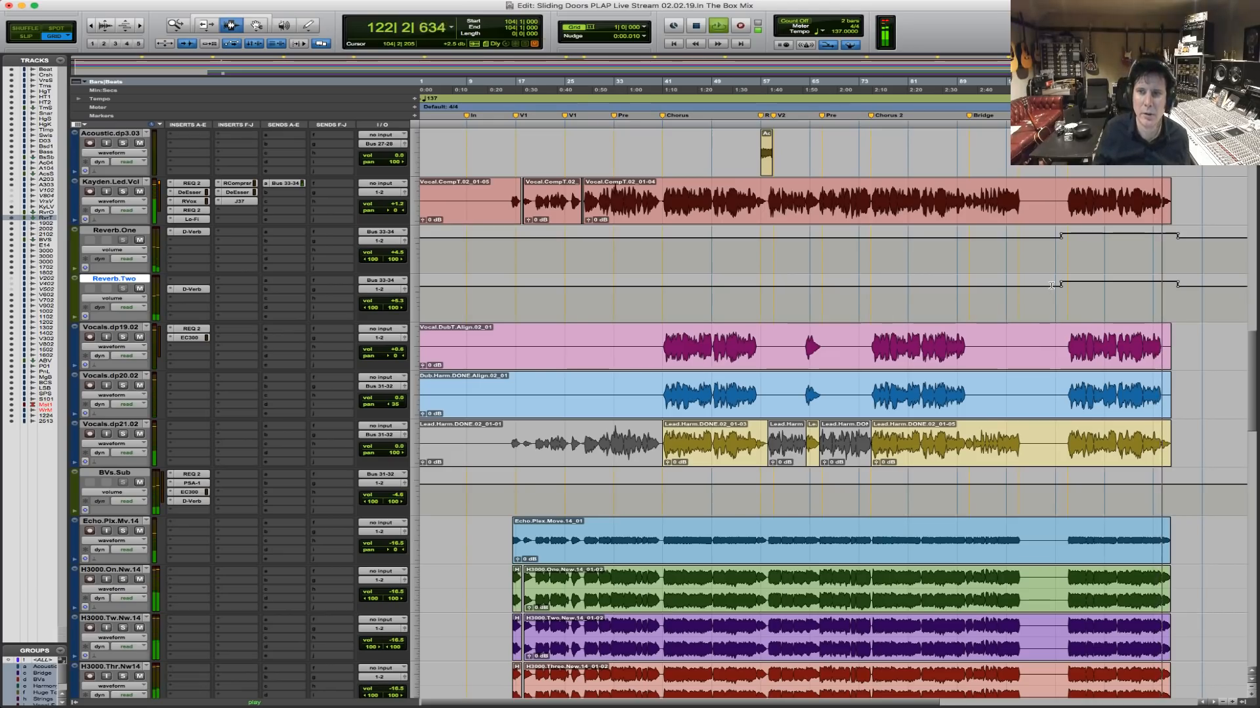
{"action": "key", "text": "space"}
{"action": "key", "text": "space"}
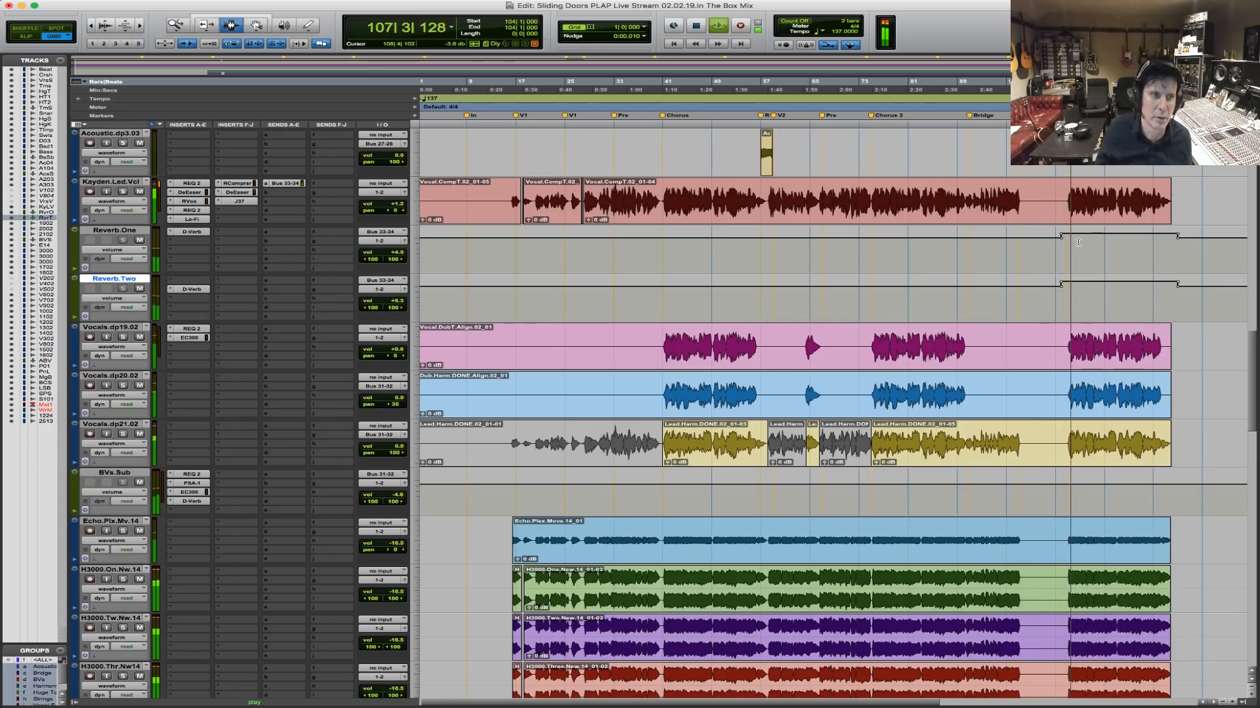
{"action": "left_click", "coordinate": [122, 191]}
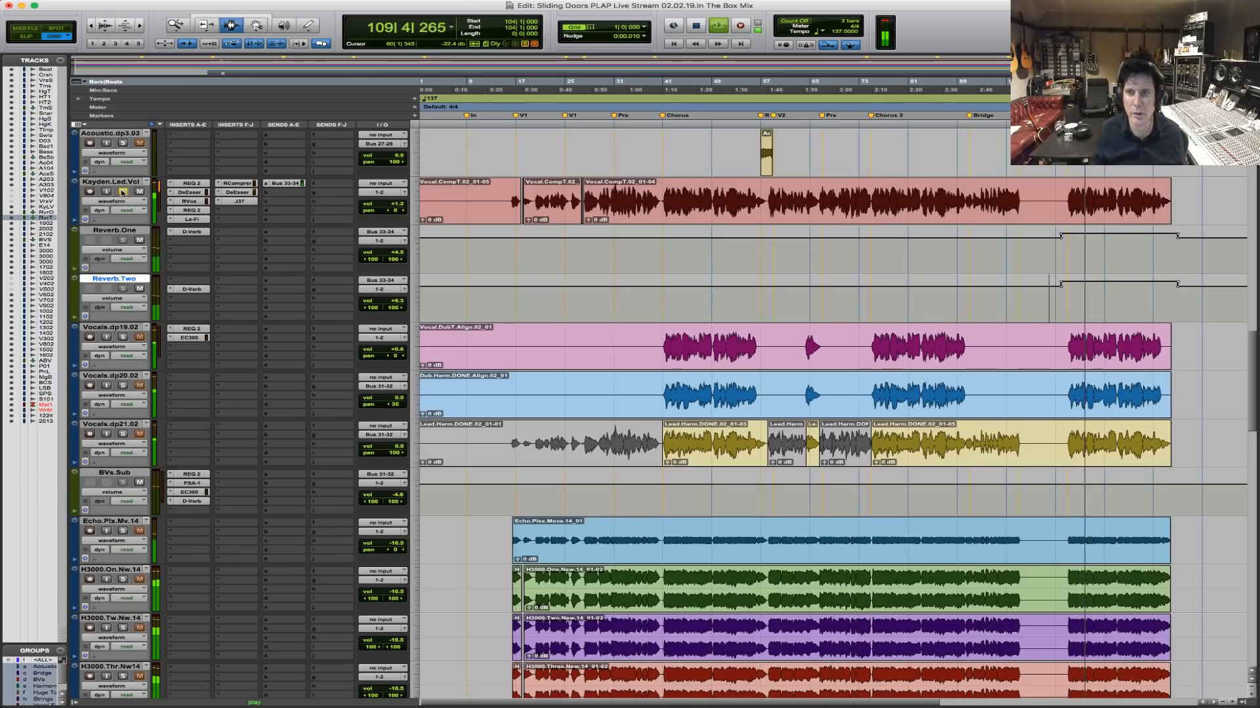
{"action": "left_click", "coordinate": [123, 192]}
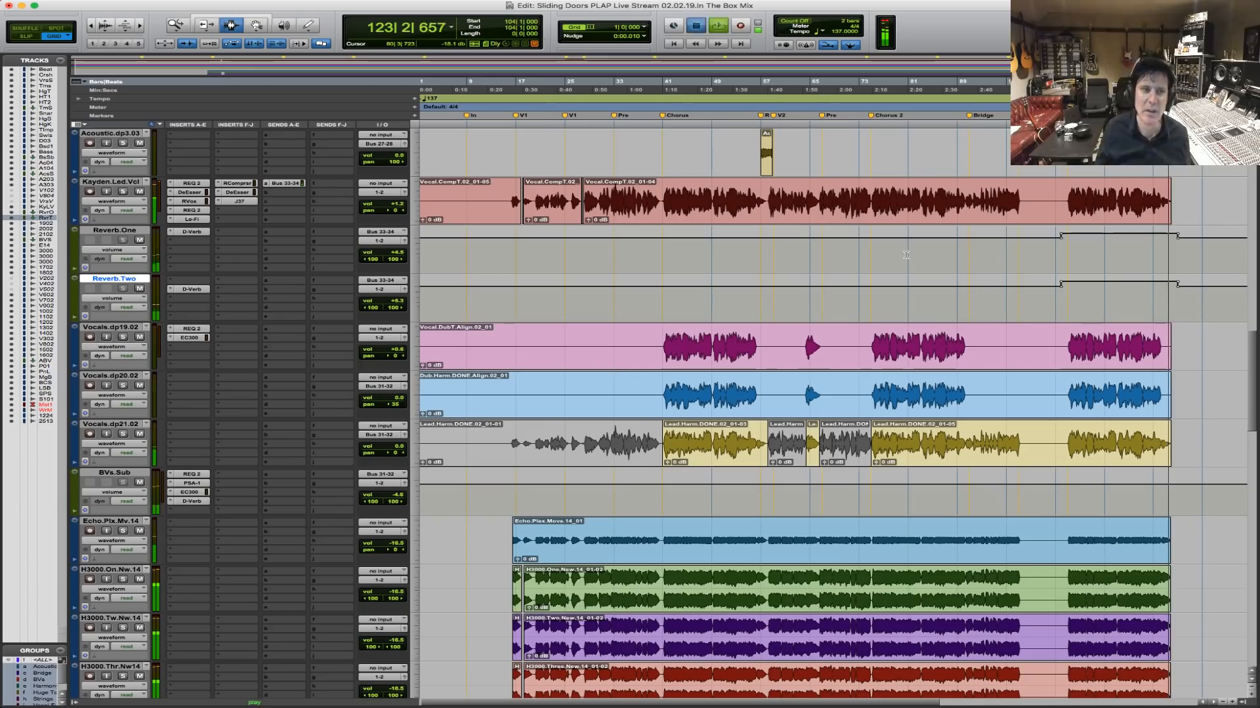
{"action": "key", "text": "space"}
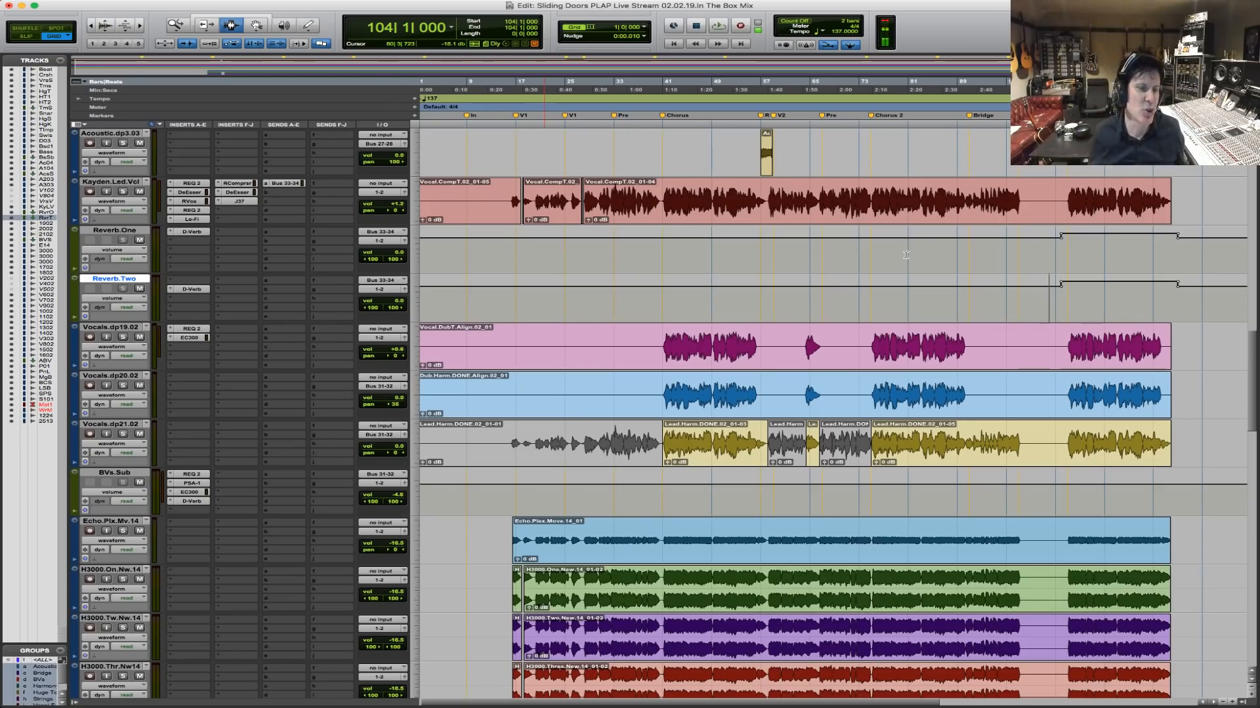
Create two stereo Aux Input tracks directly below Reverb.Two.
{"action": "left_click", "coordinate": [509, 208]}
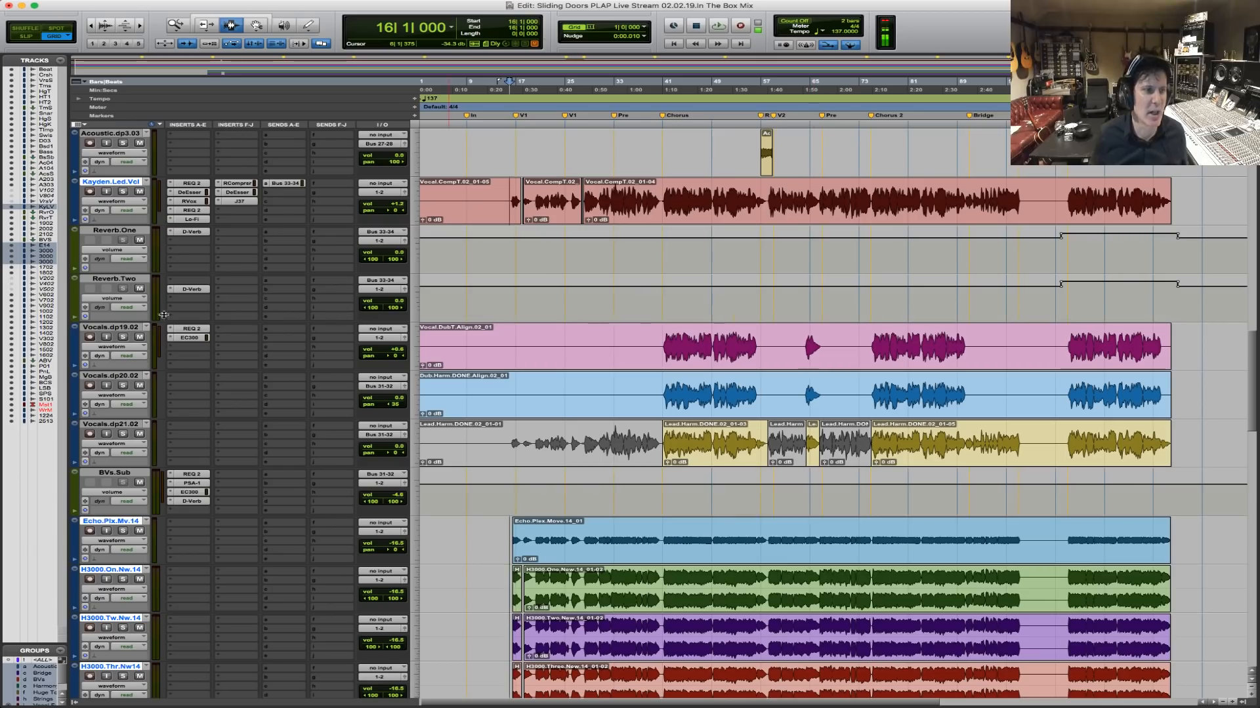
{"action": "left_click", "coordinate": [131, 231]}
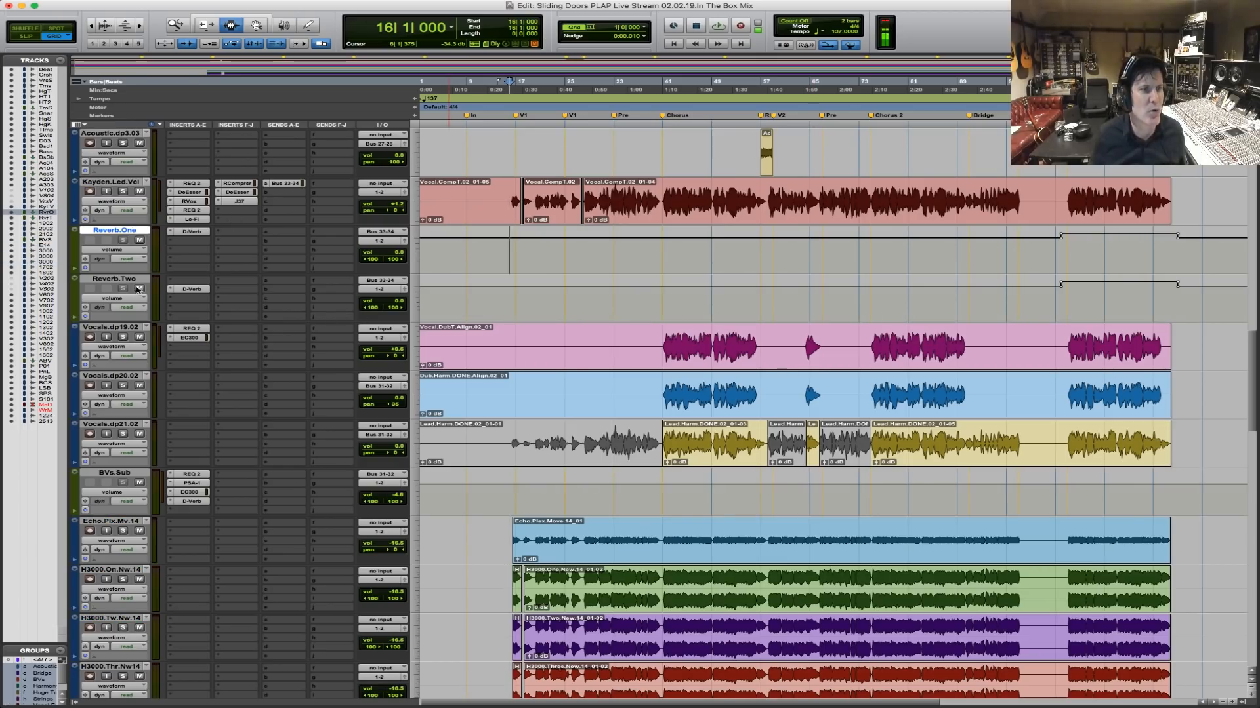
{"action": "left_click", "coordinate": [135, 280]}
{"action": "key", "text": "super+shift+n"}
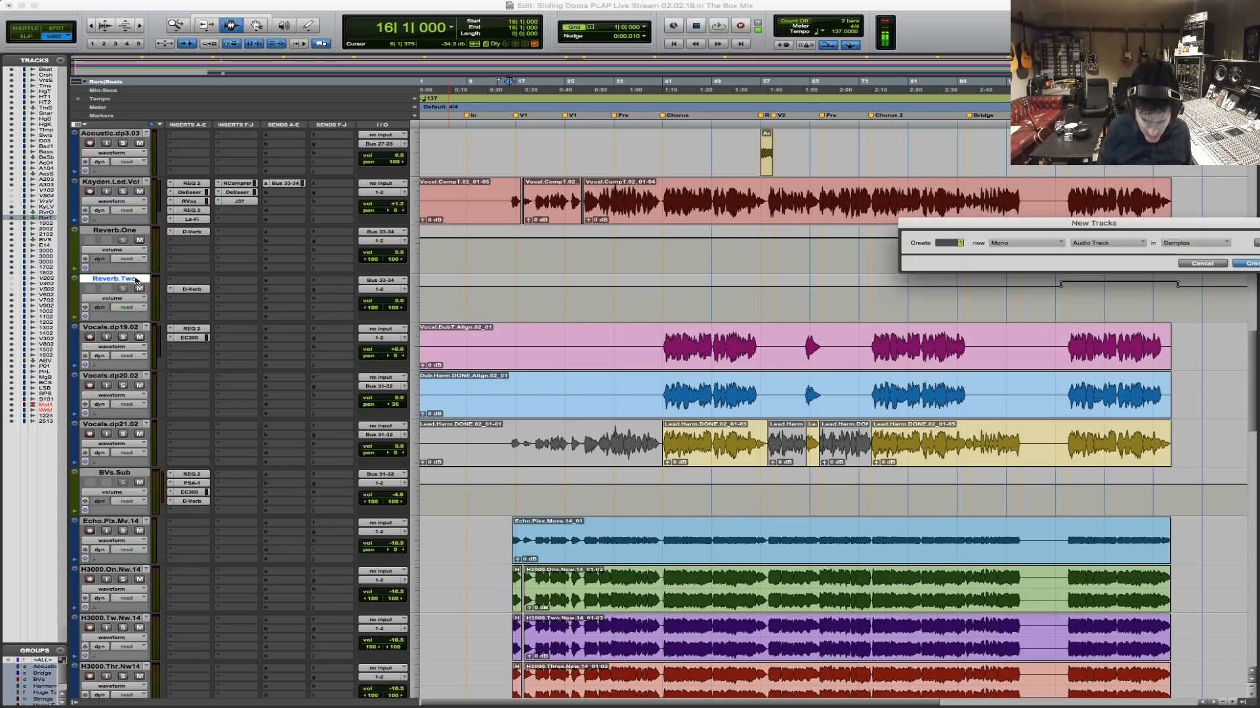
{"action": "key", "text": "super+Down"}
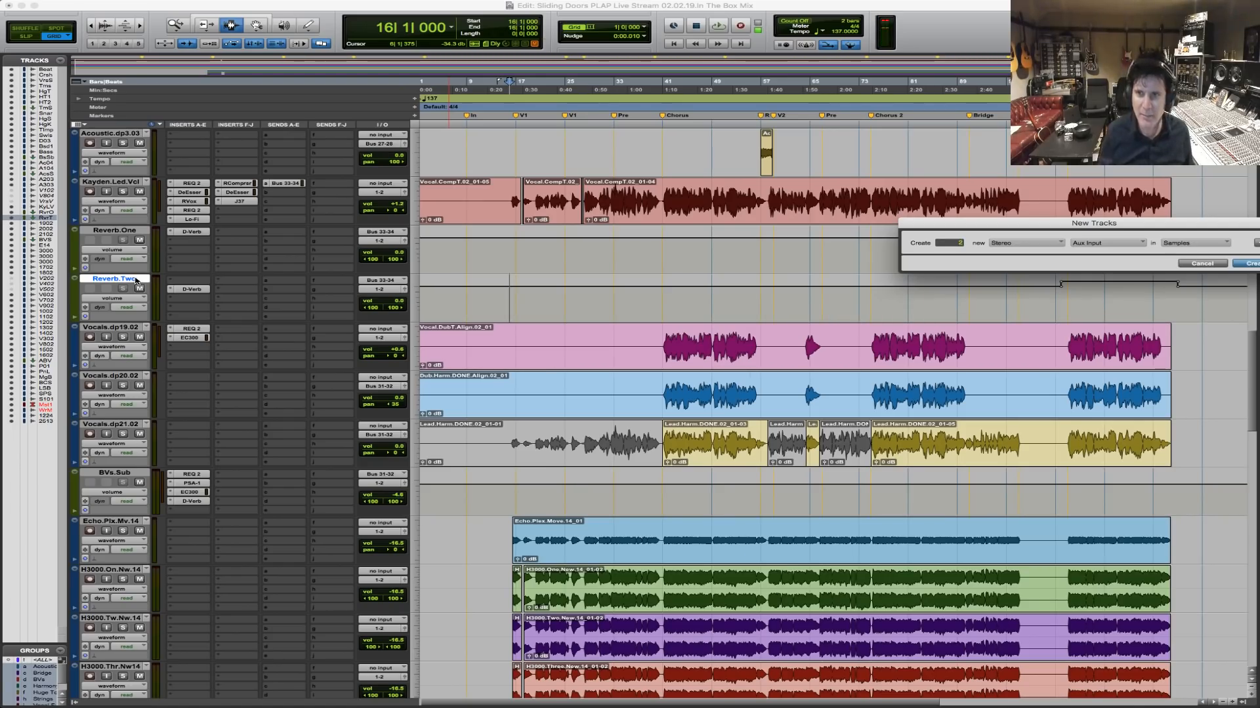
{"action": "key", "text": "Return"}
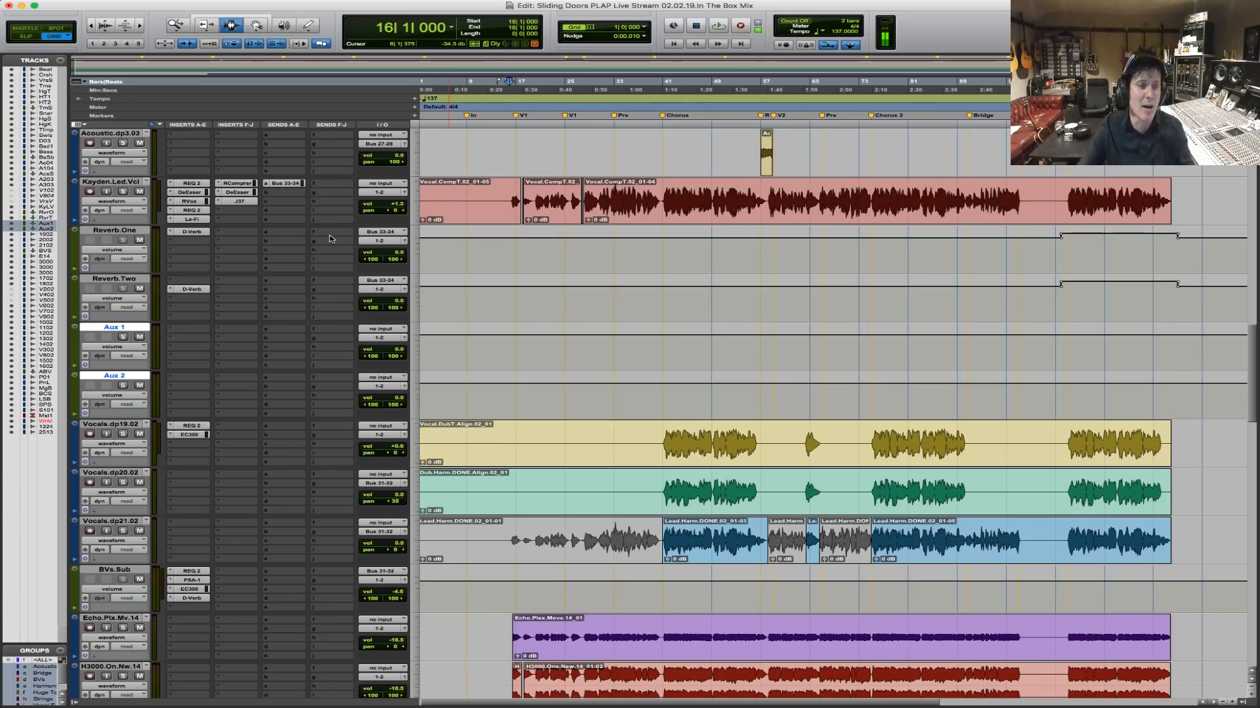
Rename the two new aux tracks Delay.One and Delay.Two.
{"action": "double_click", "coordinate": [119, 330]}
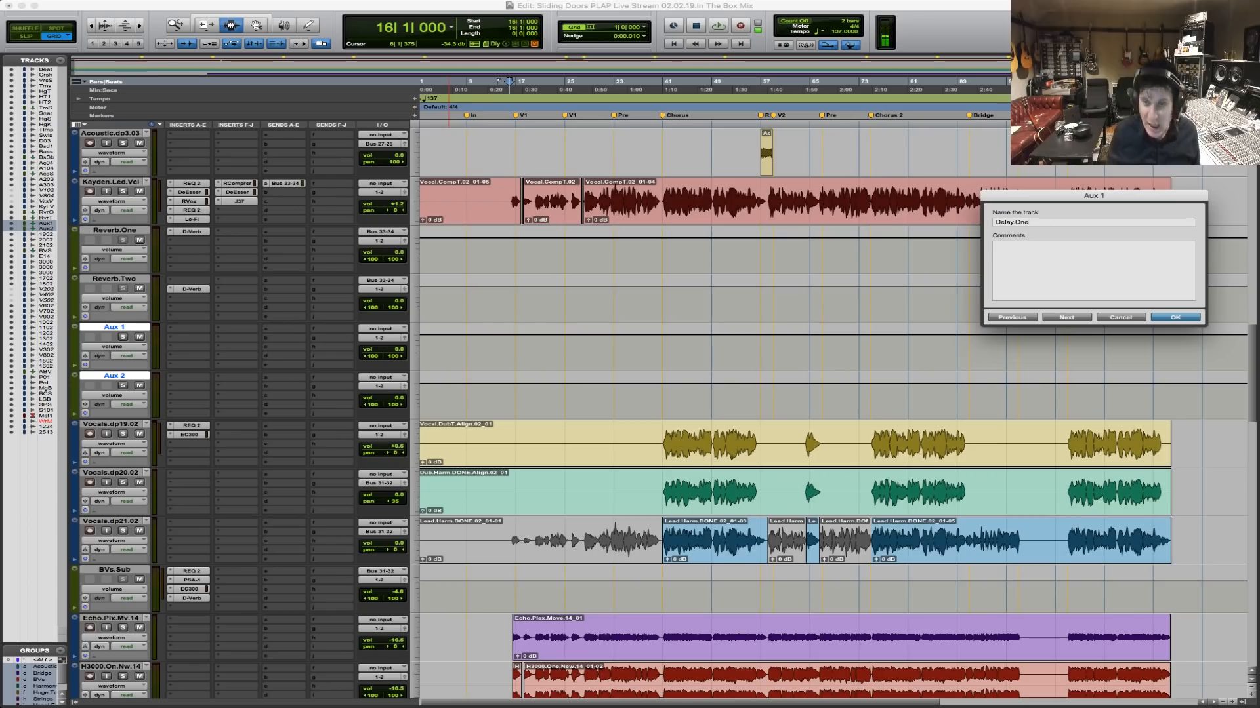
{"action": "key", "text": "super+Right"}
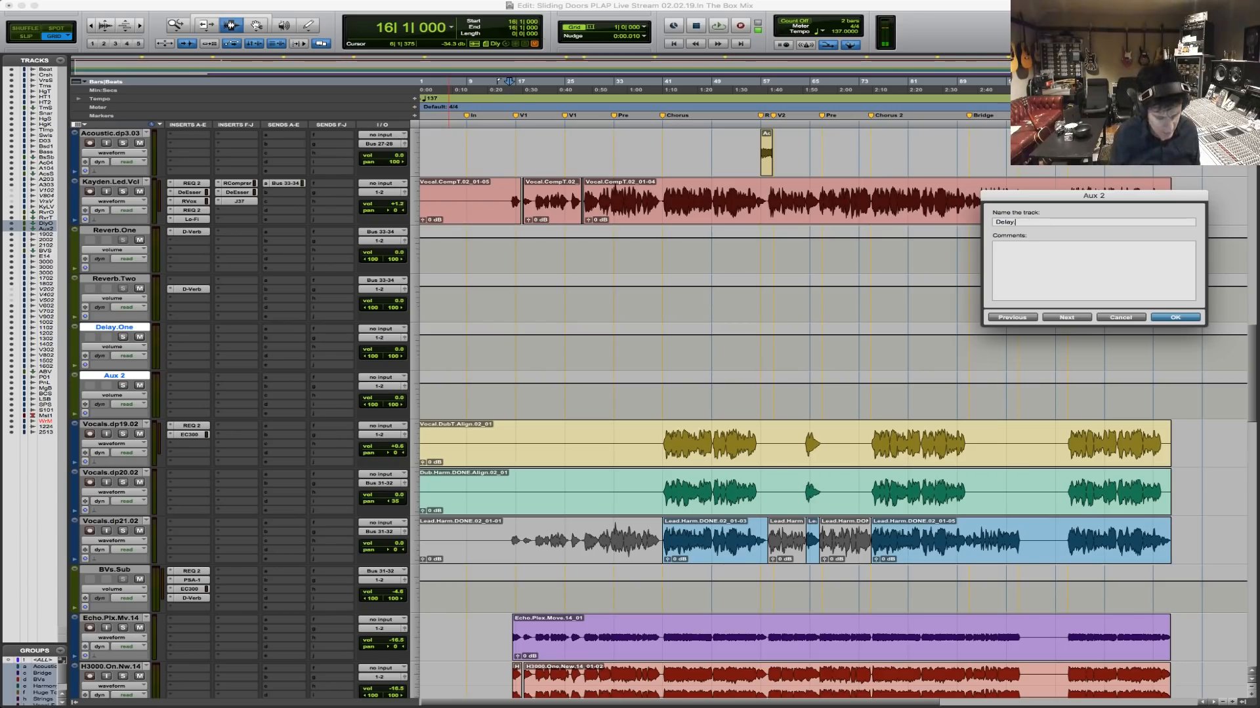
{"action": "type", "text": "Delay.Two"}
{"action": "key", "text": "Return"}
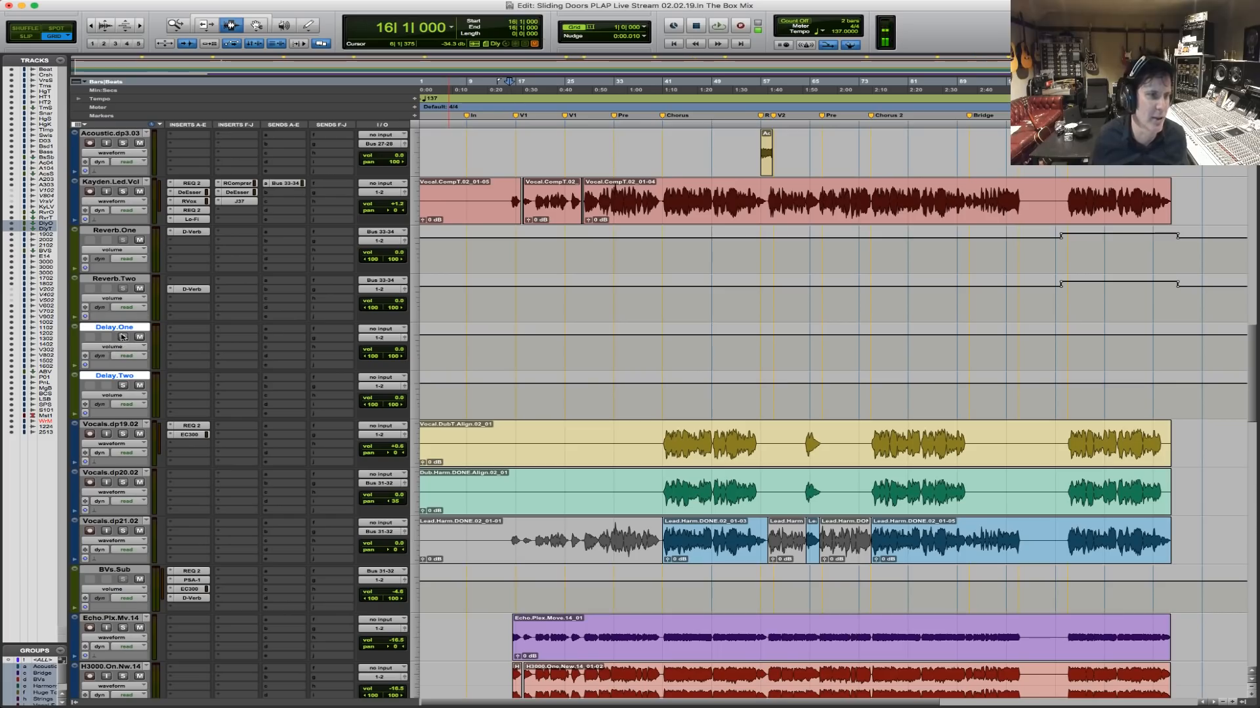
Insert the stereo EchoBoy delay on Delay.One and place its window over the lower part of the arrangement.
{"action": "left_click", "coordinate": [189, 332]}
{"action": "mouse_move", "coordinate": [249, 349]}
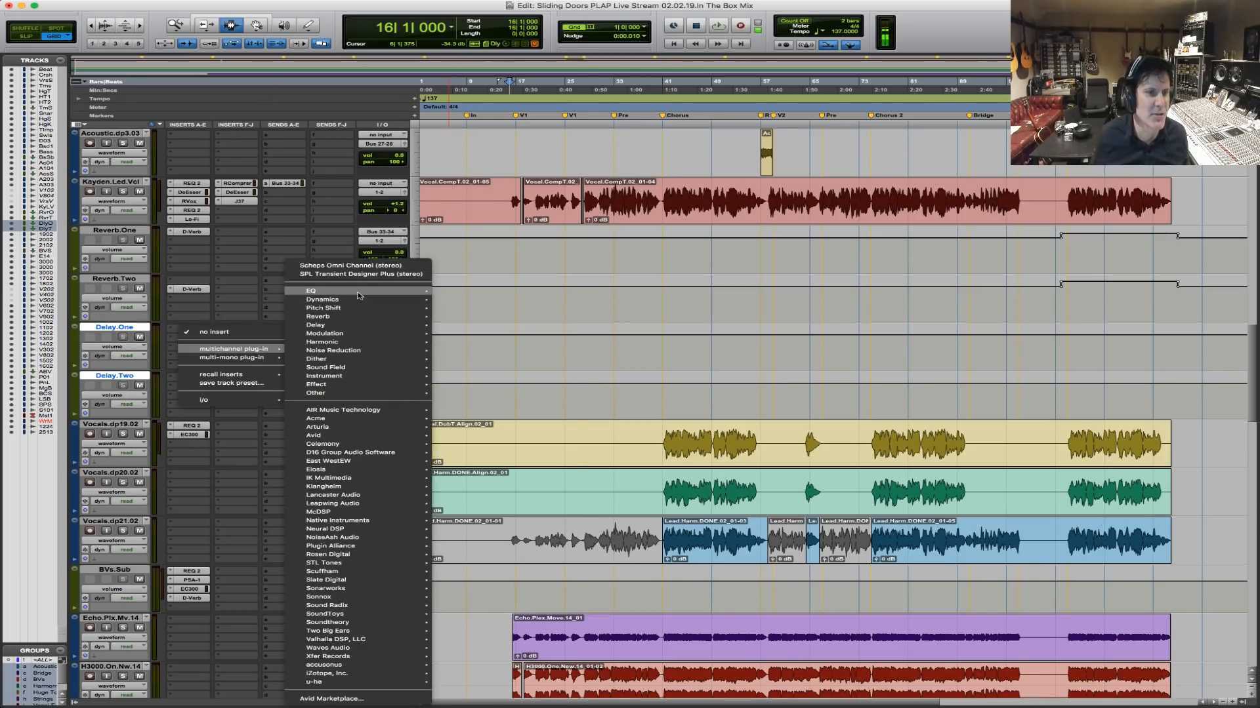
{"action": "mouse_move", "coordinate": [368, 291]}
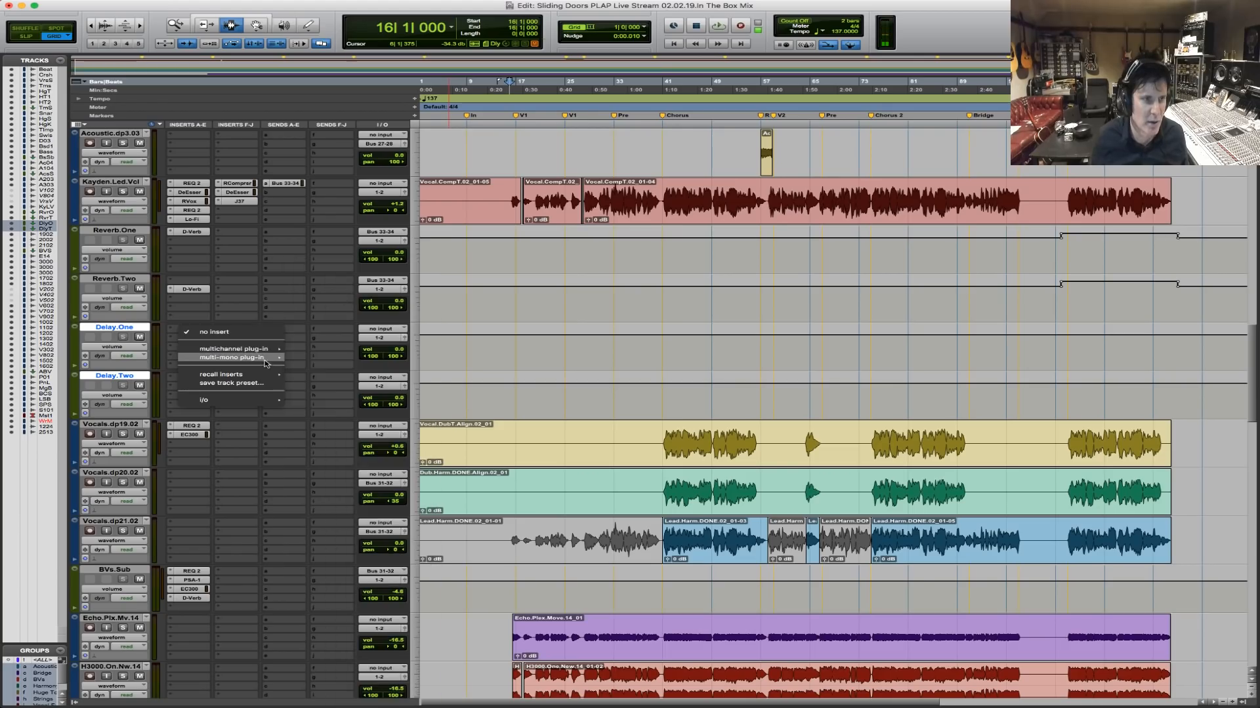
{"action": "mouse_move", "coordinate": [269, 349]}
{"action": "mouse_move", "coordinate": [351, 292]}
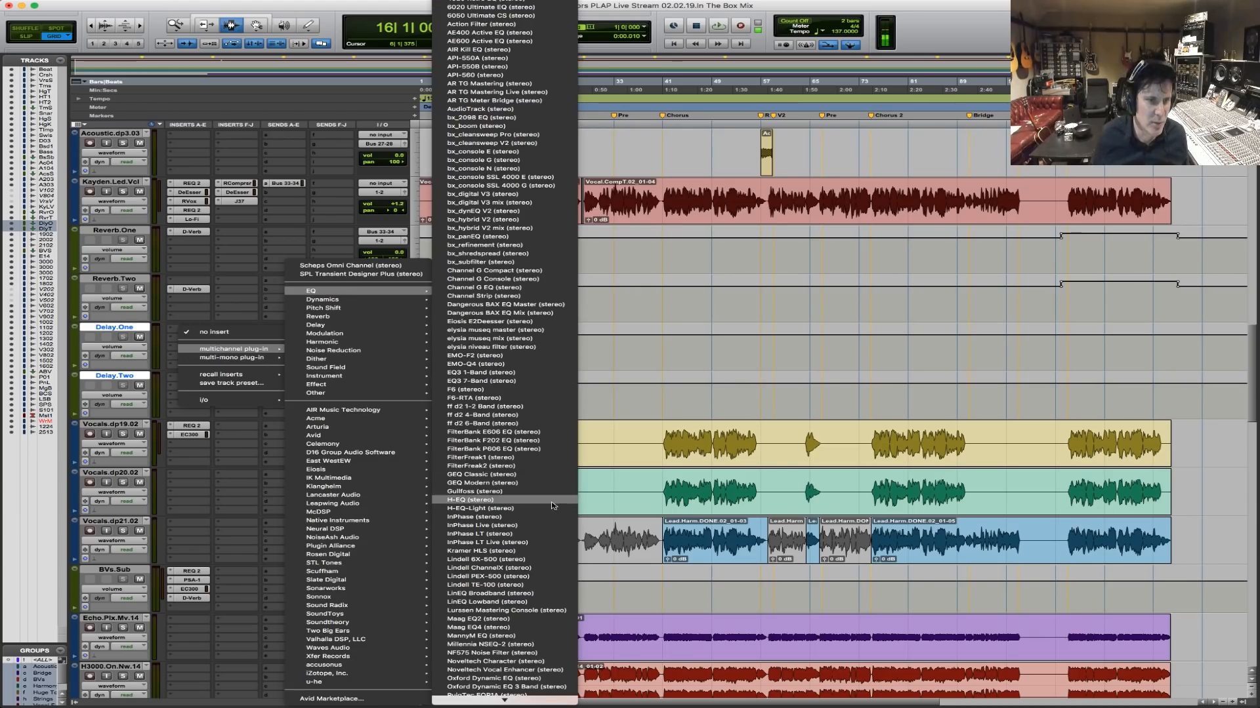
{"action": "scroll", "coordinate": [524, 578], "scroll_direction": "down", "scroll_amount": 9}
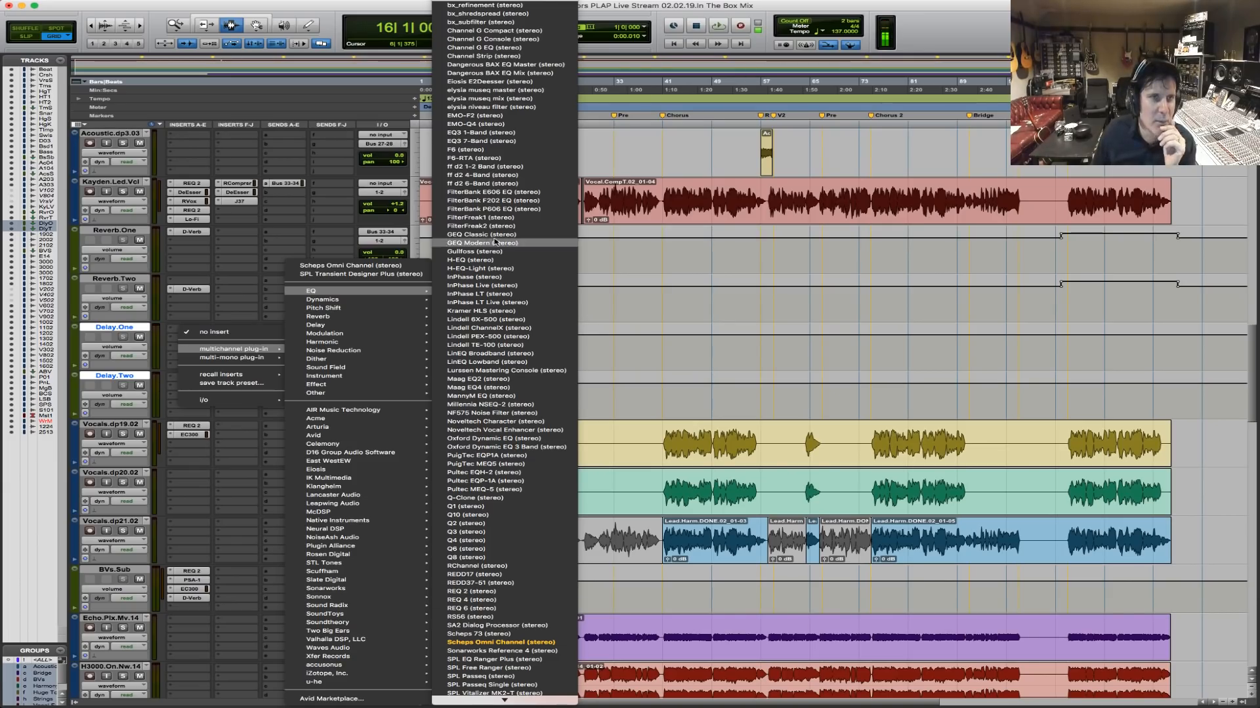
{"action": "mouse_move", "coordinate": [503, 1]}
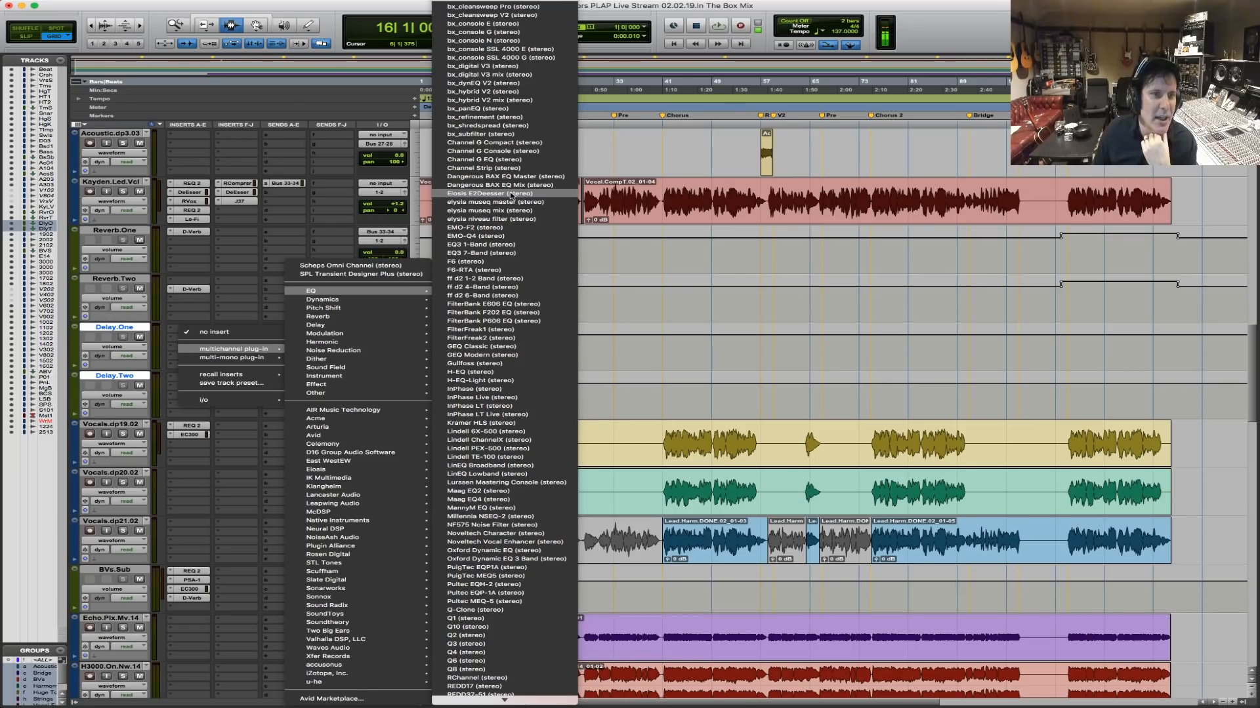
{"action": "mouse_move", "coordinate": [322, 324]}
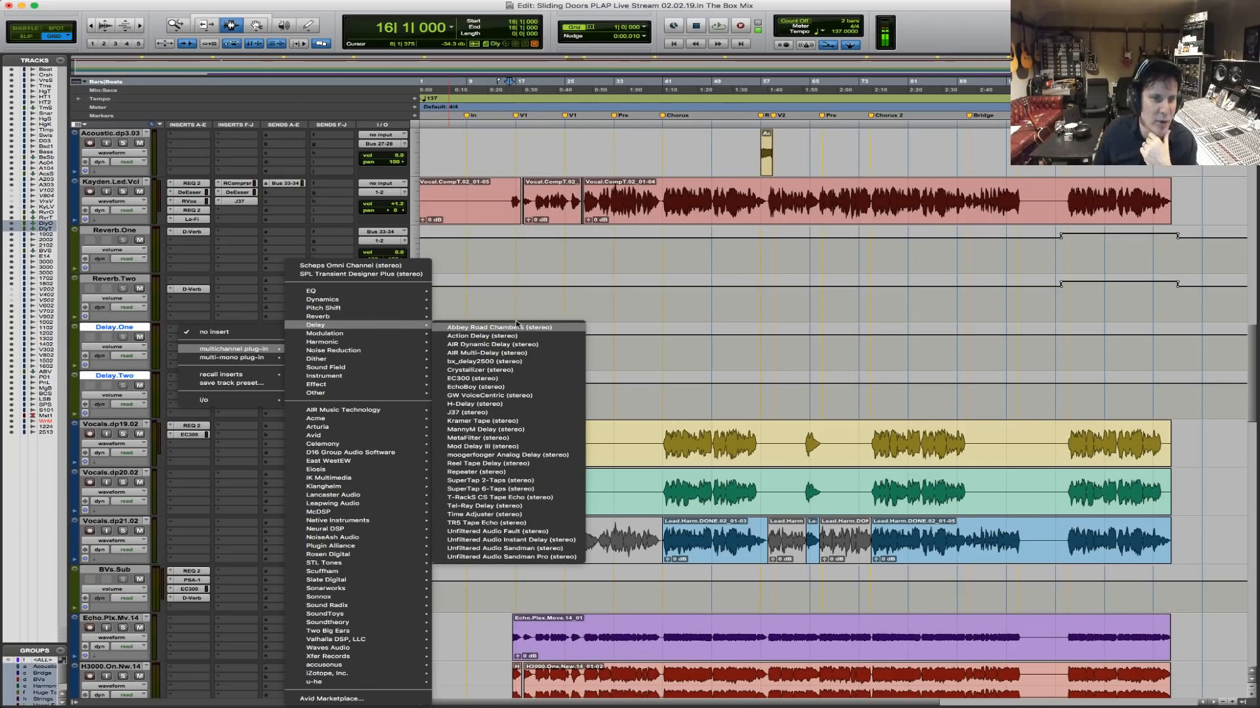
{"action": "left_click", "coordinate": [530, 389]}
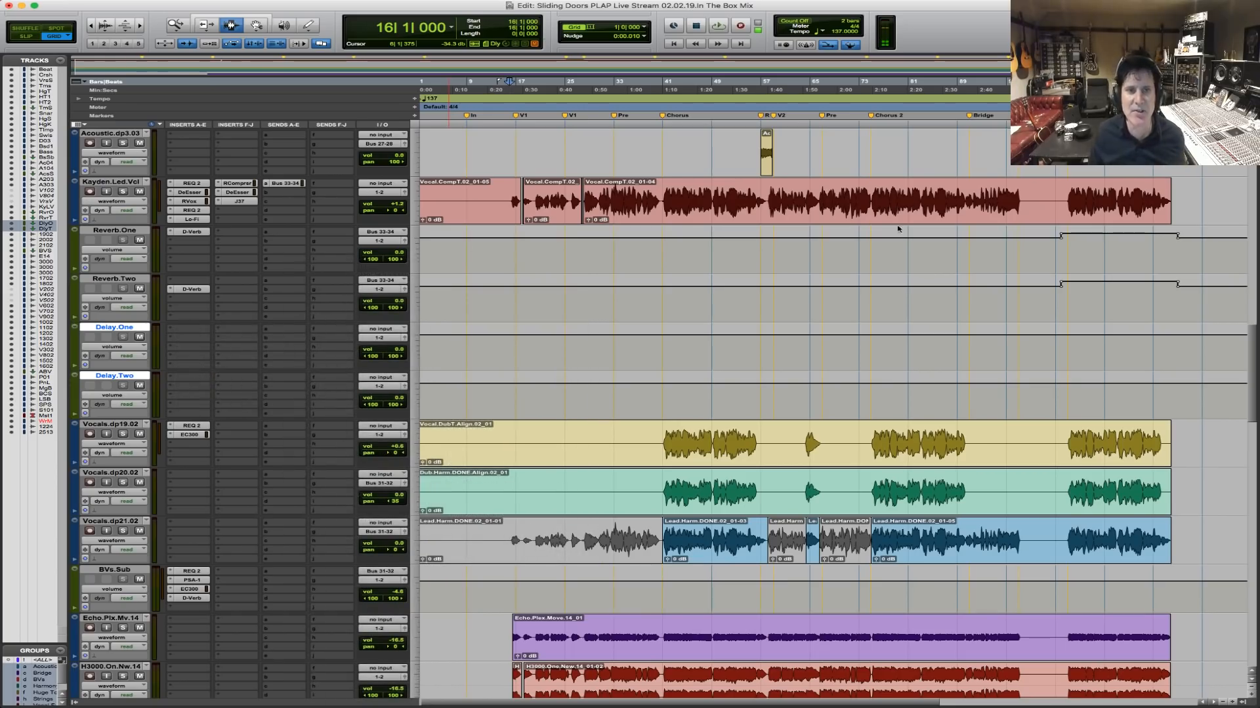
{"action": "left_click_drag", "start_coordinate": [907, 162], "coordinate": [915, 295]}
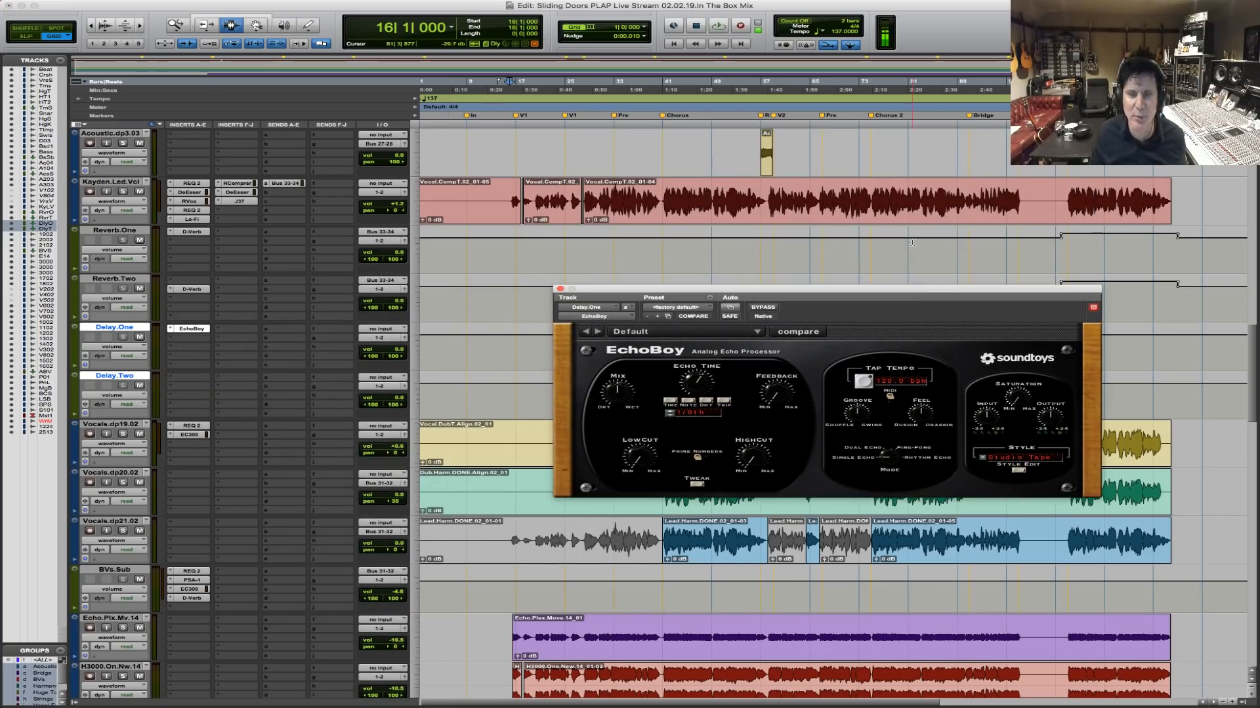
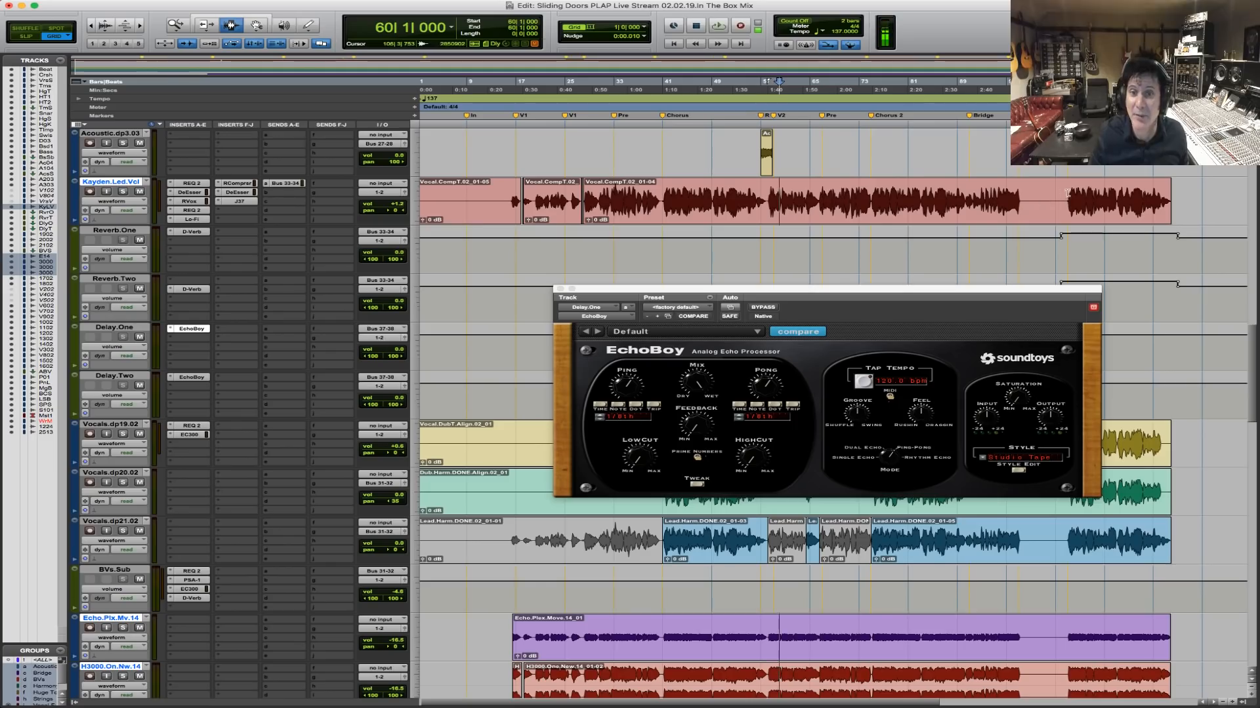
Play briefly from bar 107, stop, and add a second send on the lead vocal track to stereo Bus 37-38.
{"action": "key", "text": "space"}
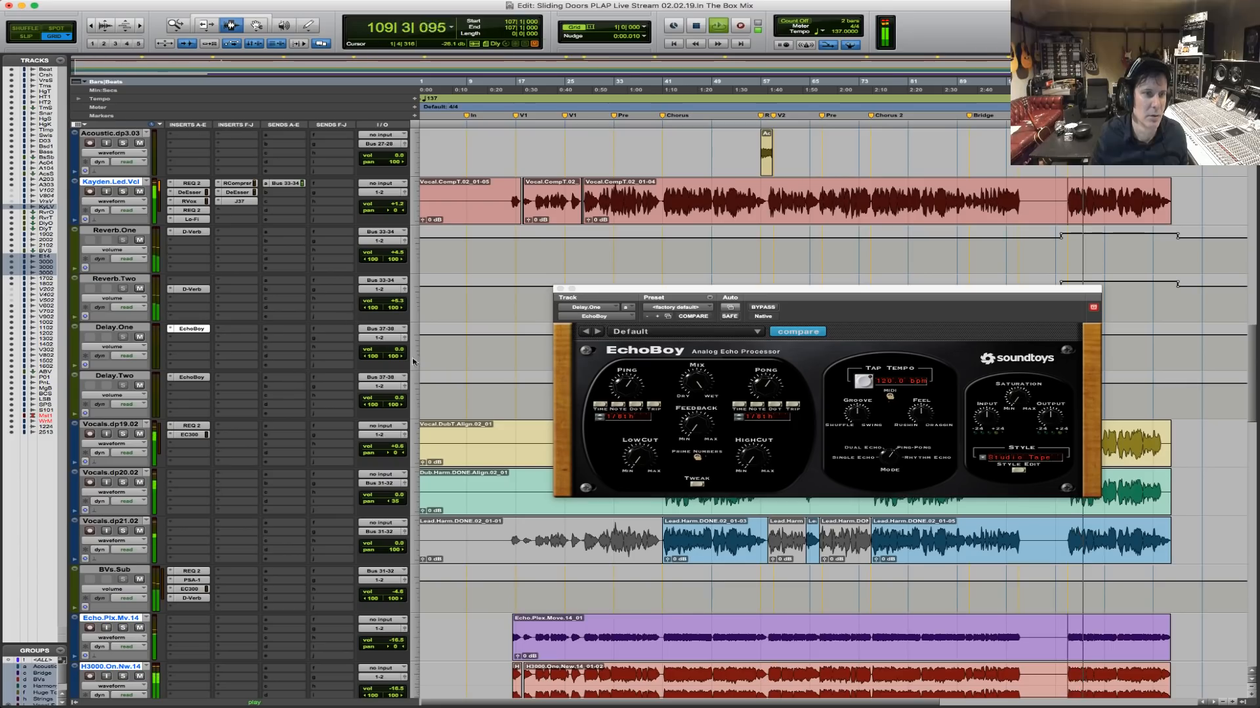
{"action": "key", "text": "space"}
{"action": "left_click", "coordinate": [280, 196]}
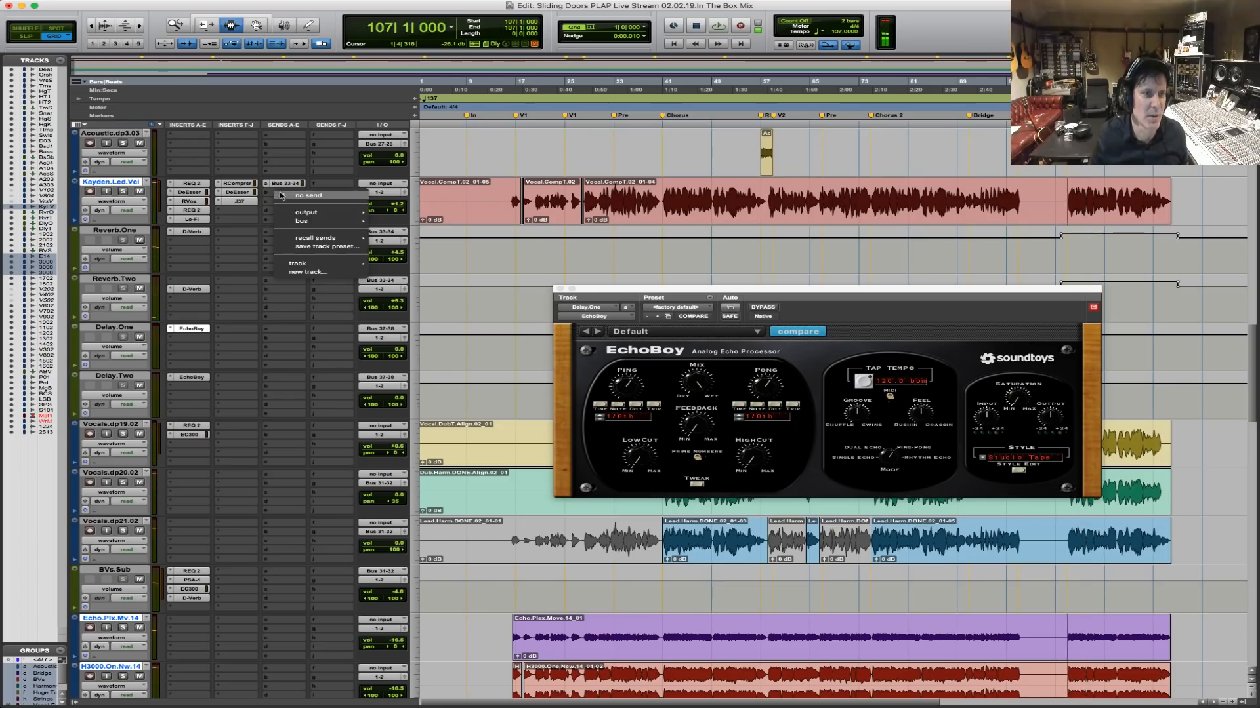
{"action": "mouse_move", "coordinate": [301, 221]}
{"action": "mouse_move", "coordinate": [416, 224]}
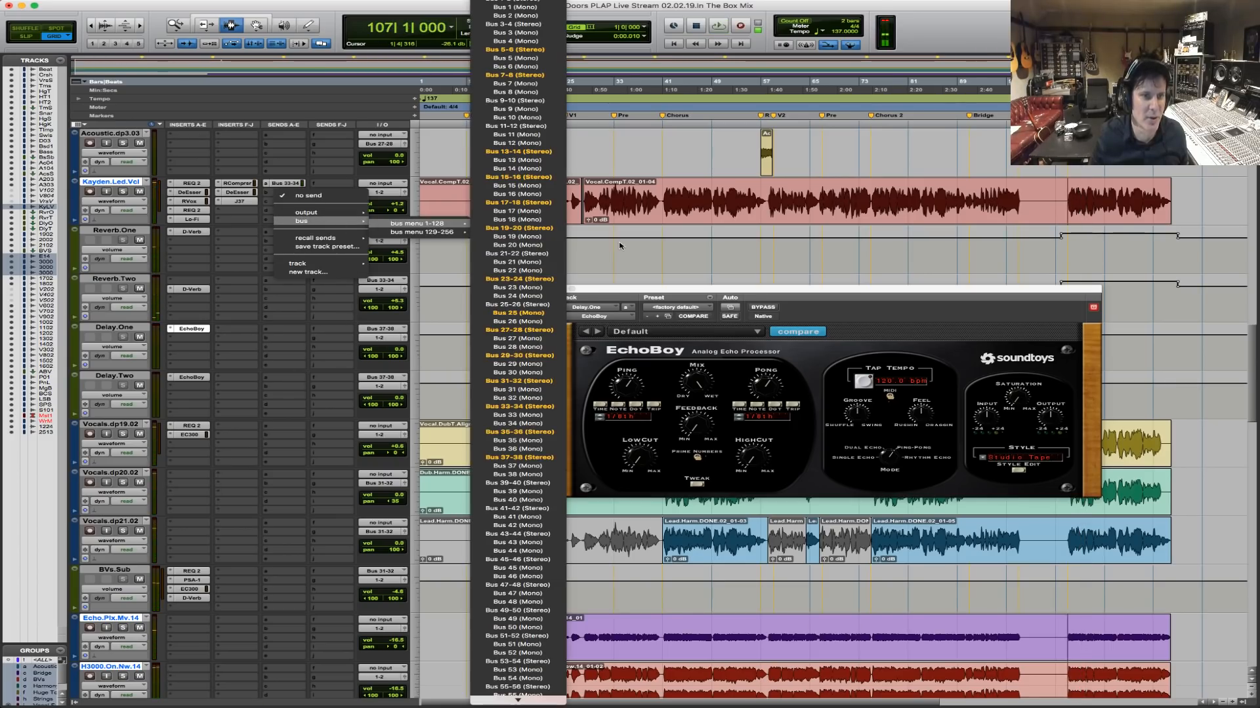
{"action": "left_click", "coordinate": [543, 458]}
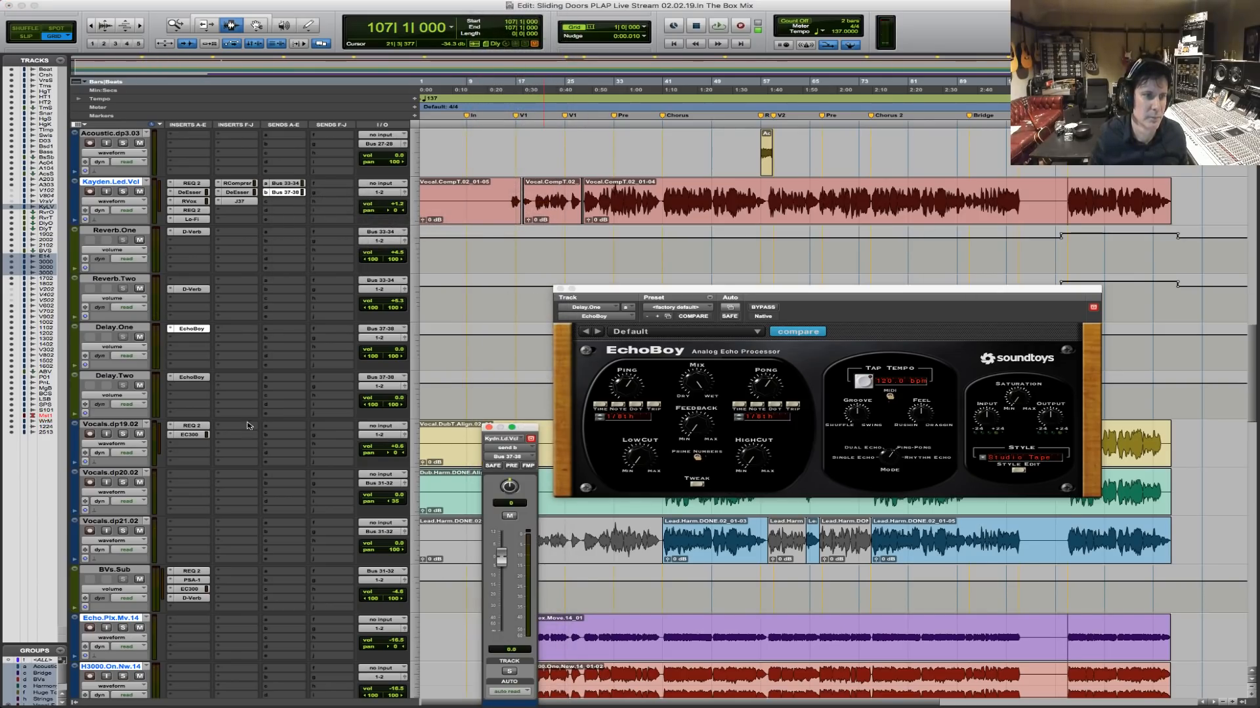
Mute the Delay.Two track while playing from bar 107, and stop playback.
{"action": "key", "text": "space"}
{"action": "left_click", "coordinate": [139, 385]}
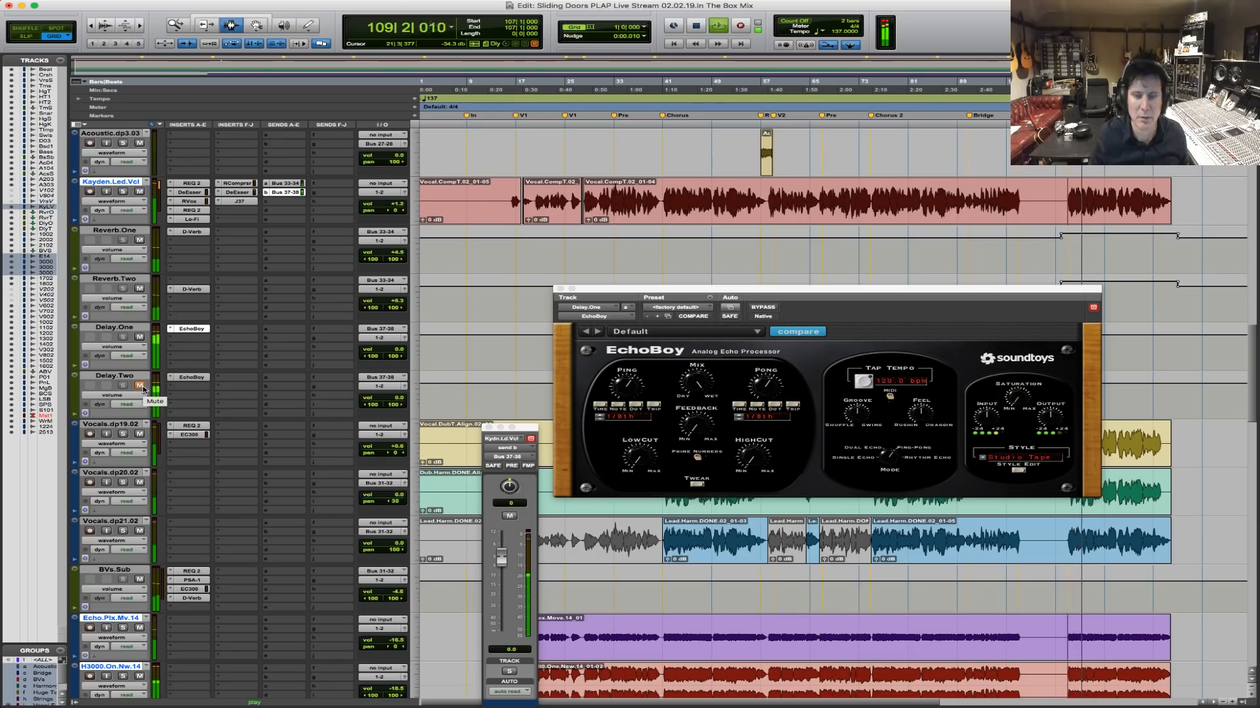
{"action": "key", "text": "space"}
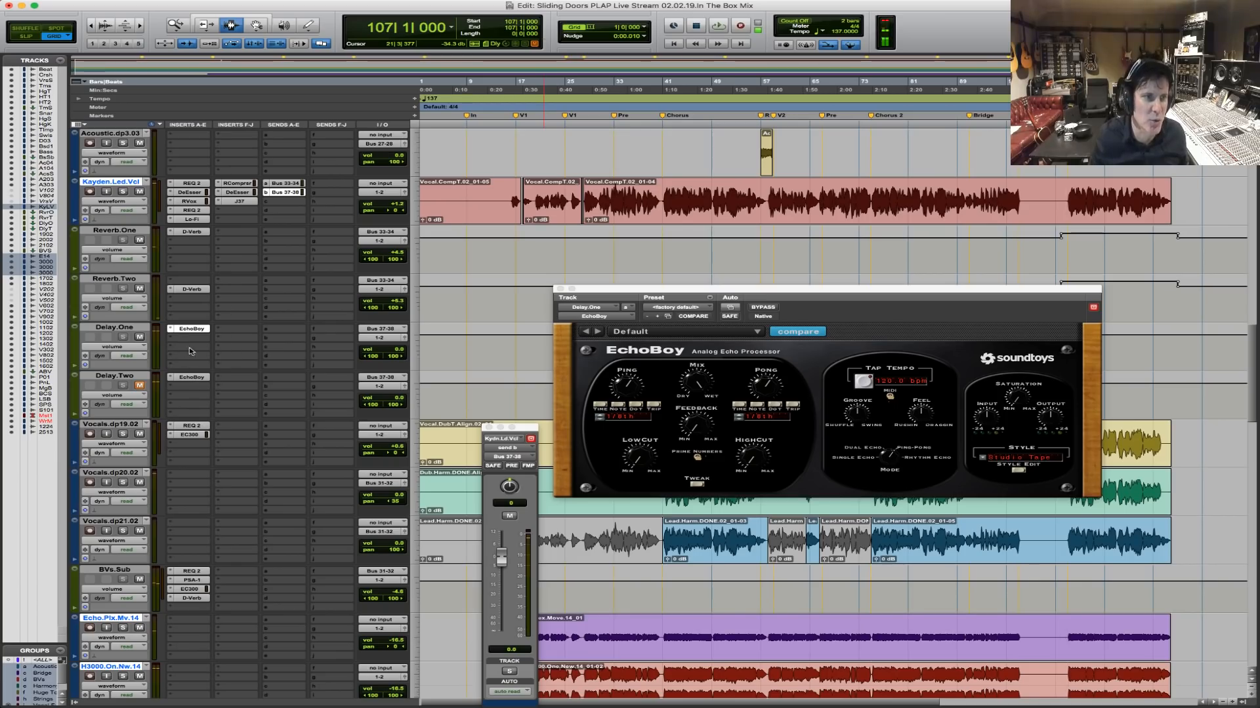
Insert a stereo RCompressor after EchoBoy on the Delay.One track.
{"action": "left_click", "coordinate": [189, 340]}
{"action": "mouse_move", "coordinate": [234, 358]}
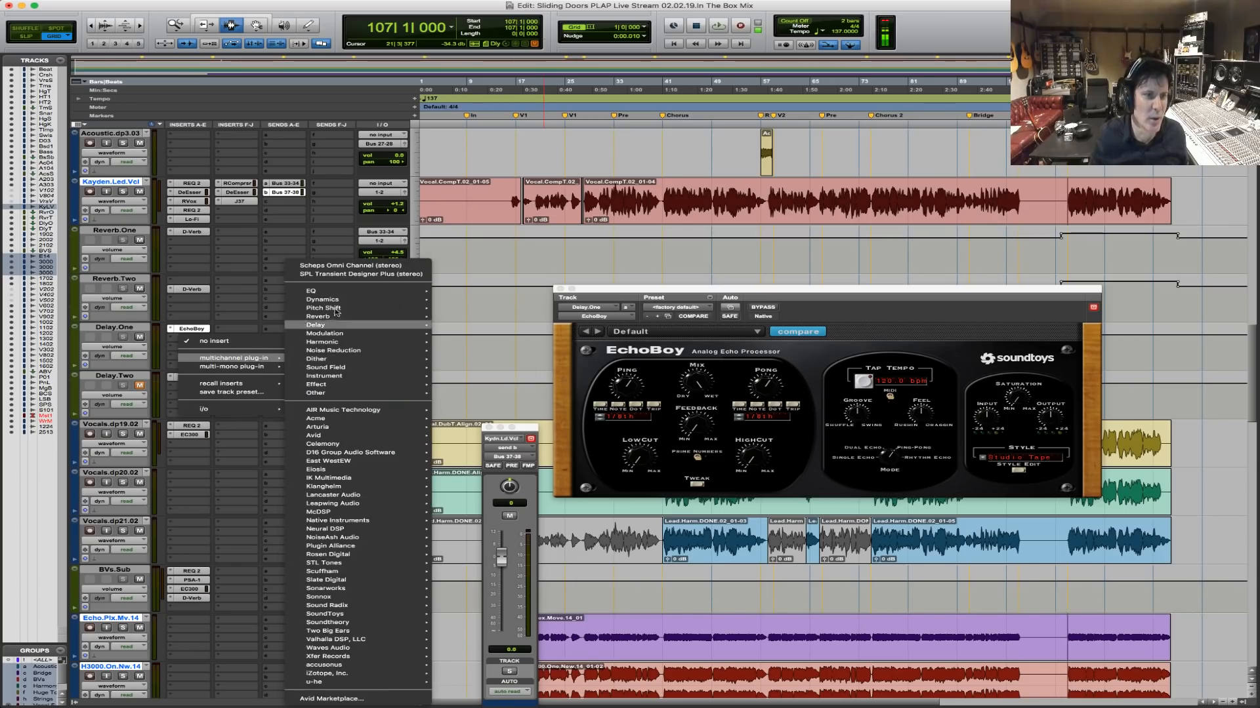
{"action": "mouse_move", "coordinate": [340, 301]}
{"action": "mouse_move", "coordinate": [485, 701]}
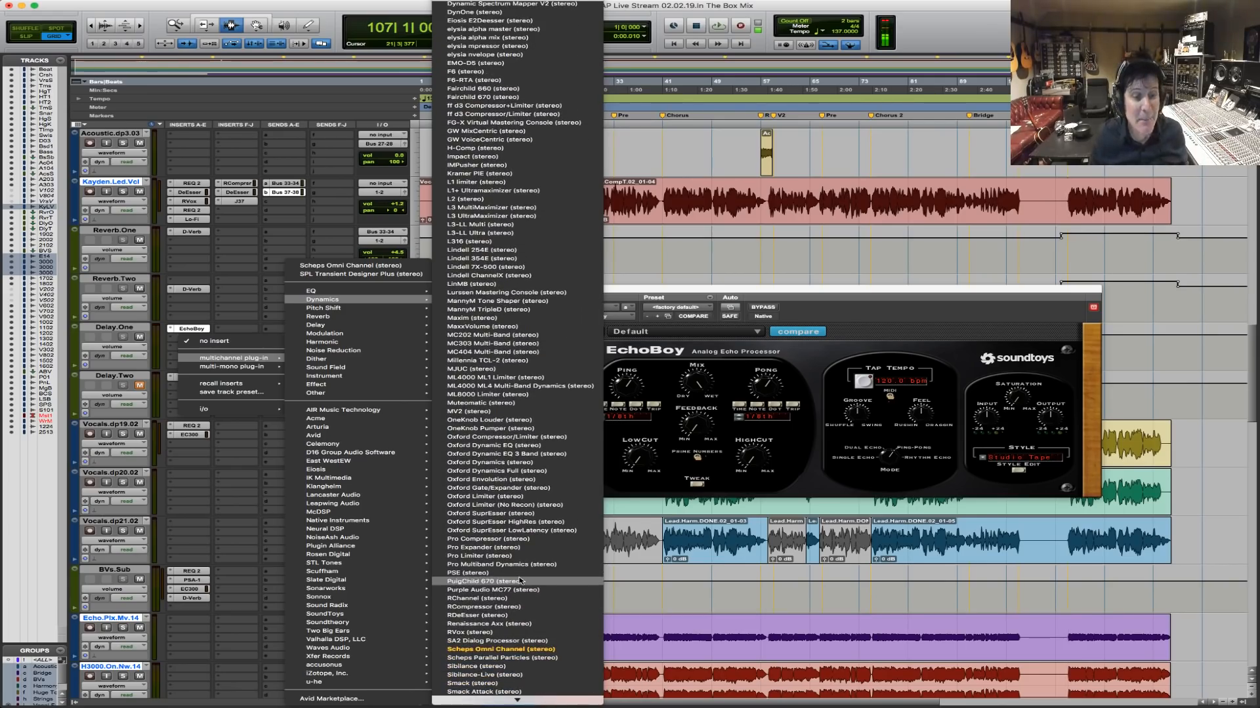
{"action": "left_click", "coordinate": [754, 446]}
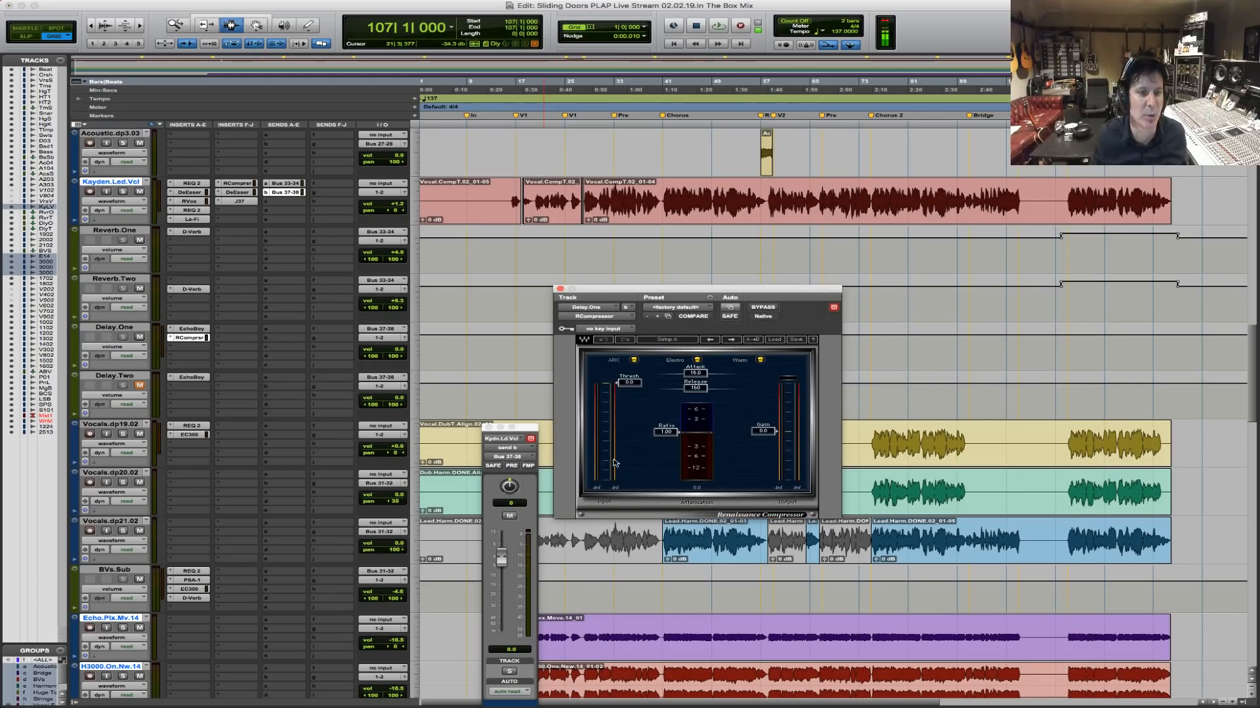
Set the compressor's key input to Bus 37, then lower its threshold to about -15 and raise the ratio to about 12.8 during playback.
{"action": "left_click", "coordinate": [626, 331]}
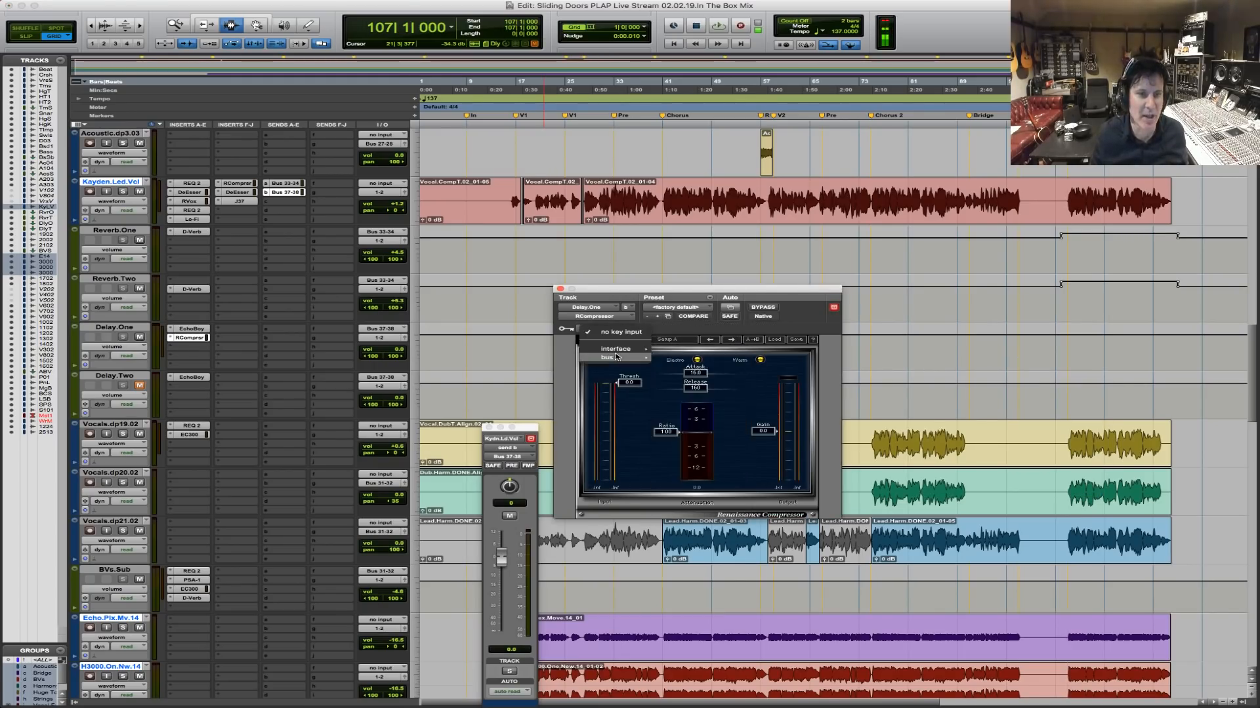
{"action": "mouse_move", "coordinate": [610, 358]}
{"action": "mouse_move", "coordinate": [695, 360]}
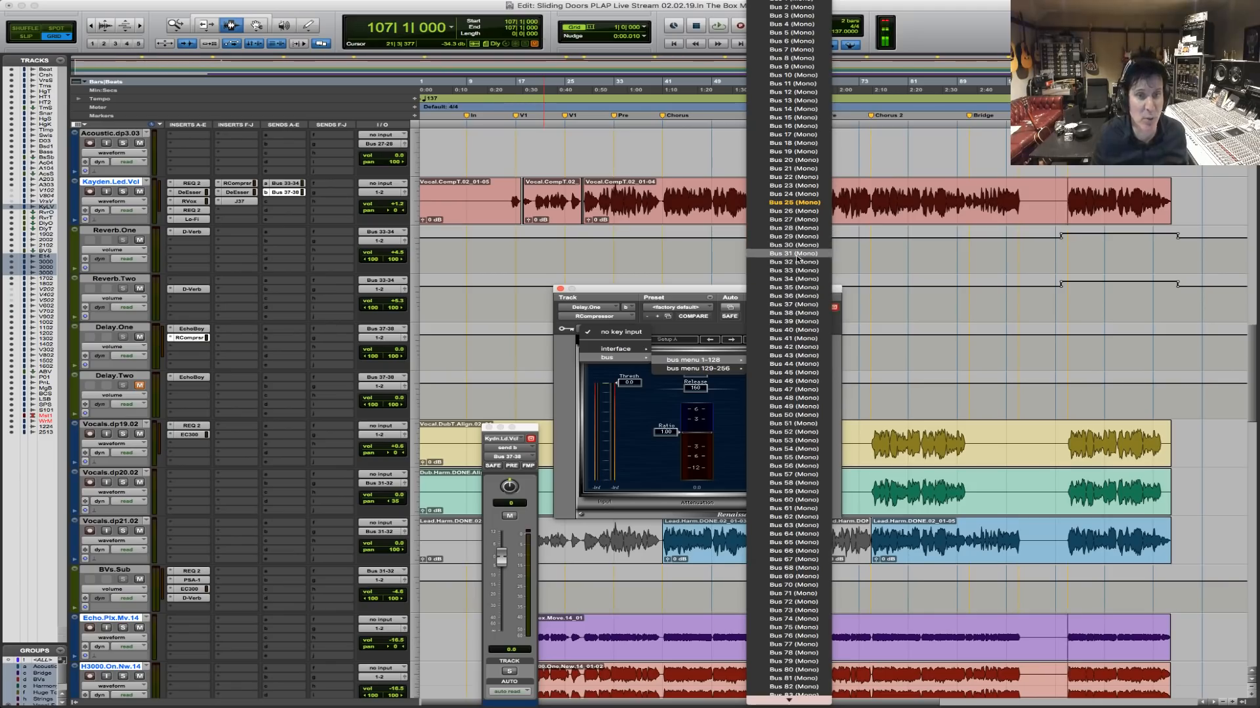
{"action": "left_click", "coordinate": [800, 305]}
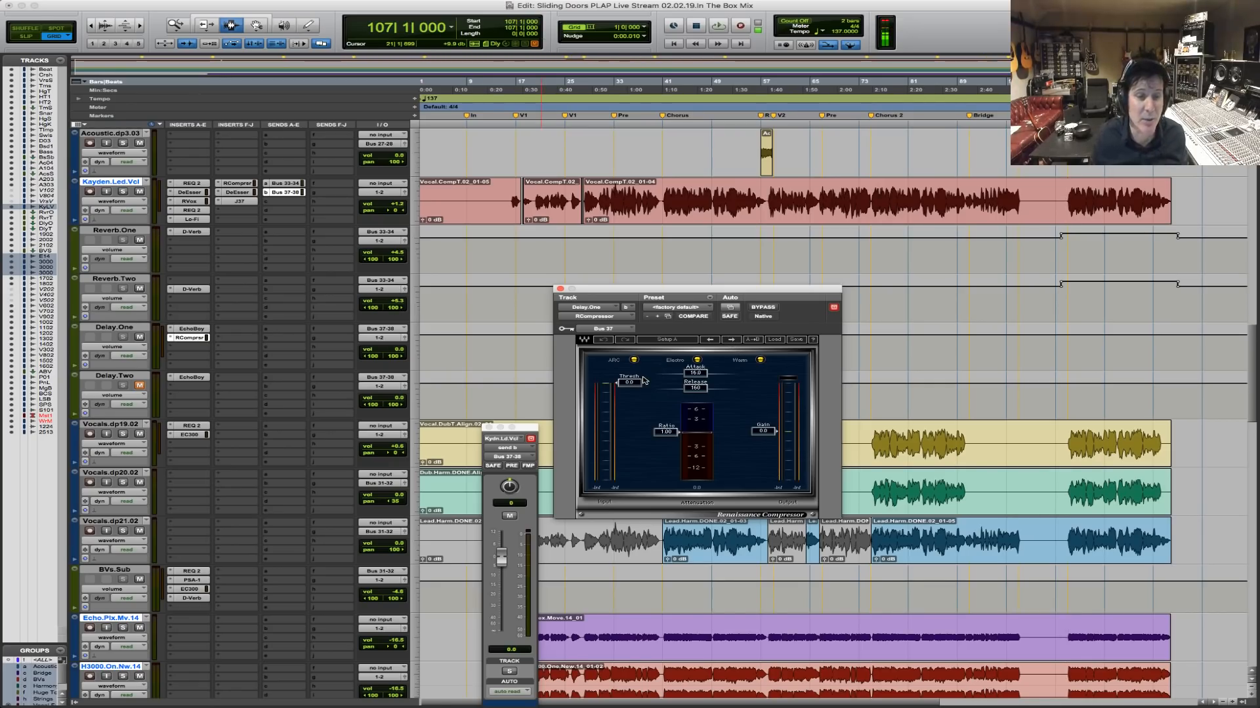
{"action": "key", "text": "space"}
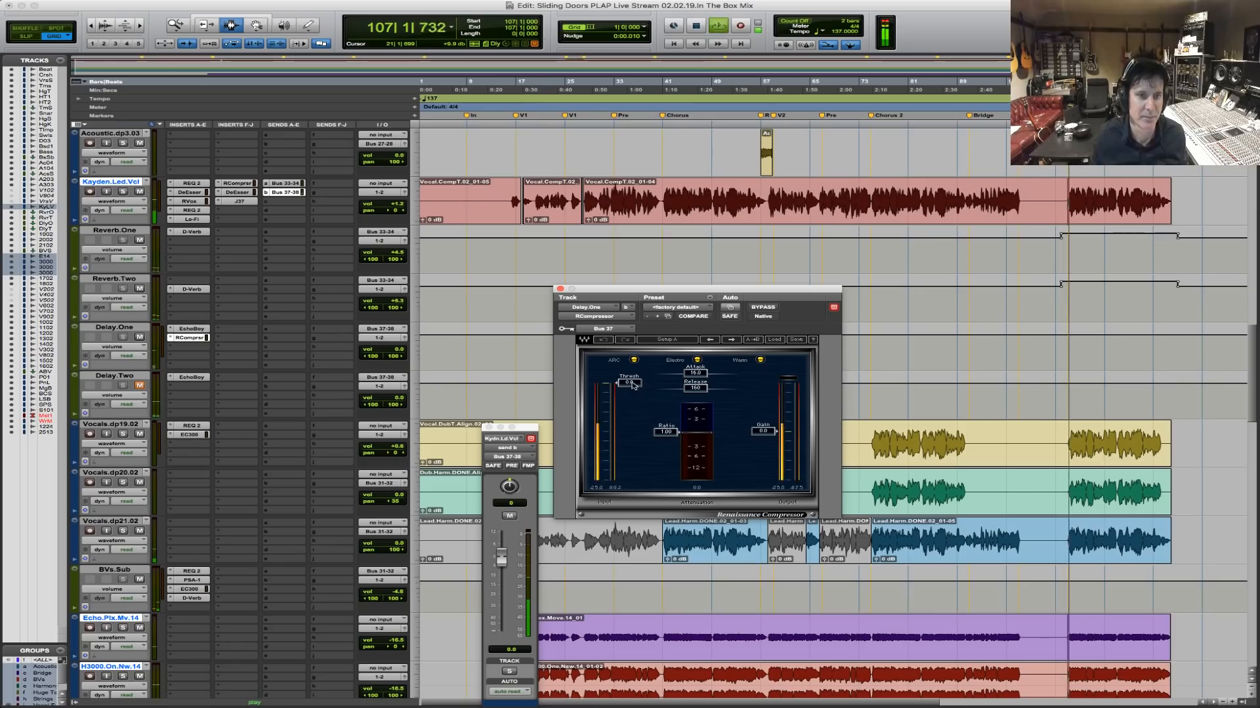
{"action": "left_click_drag", "start_coordinate": [633, 393], "coordinate": [666, 465]}
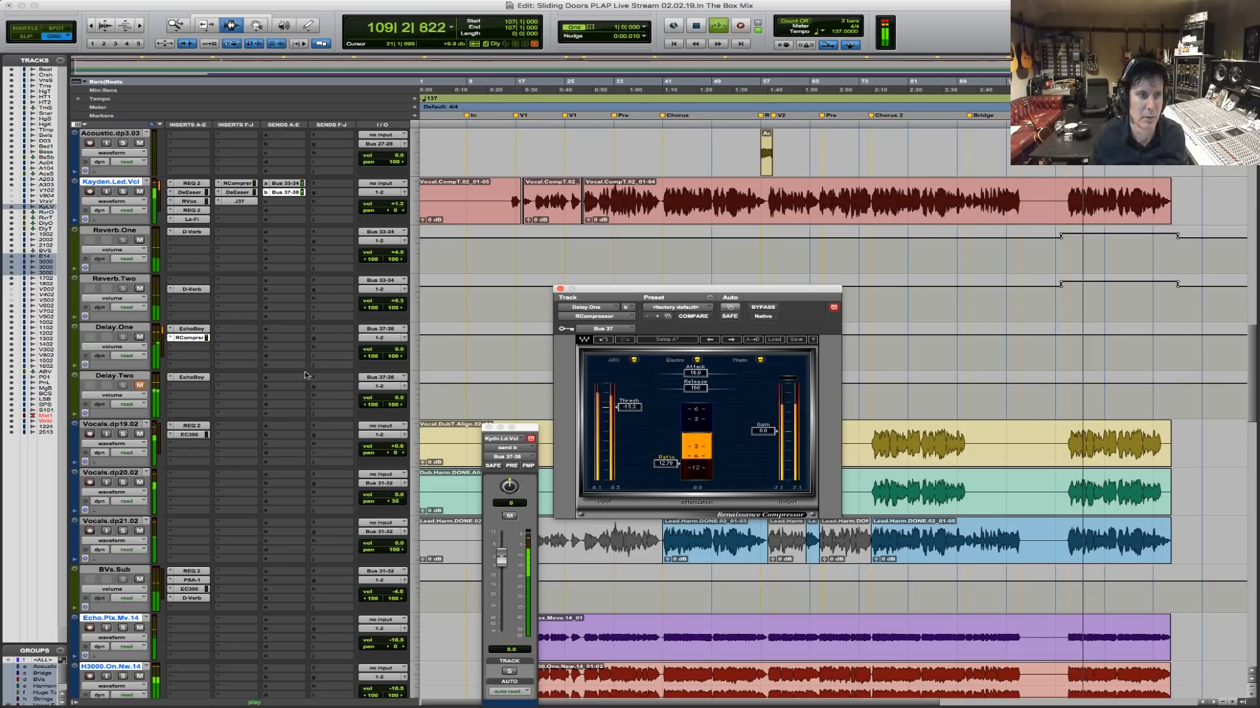
Sync Delay.One's EchoBoy to the session tempo through its MIDI option, then restart playback from bar 107.
{"action": "left_click", "coordinate": [197, 329]}
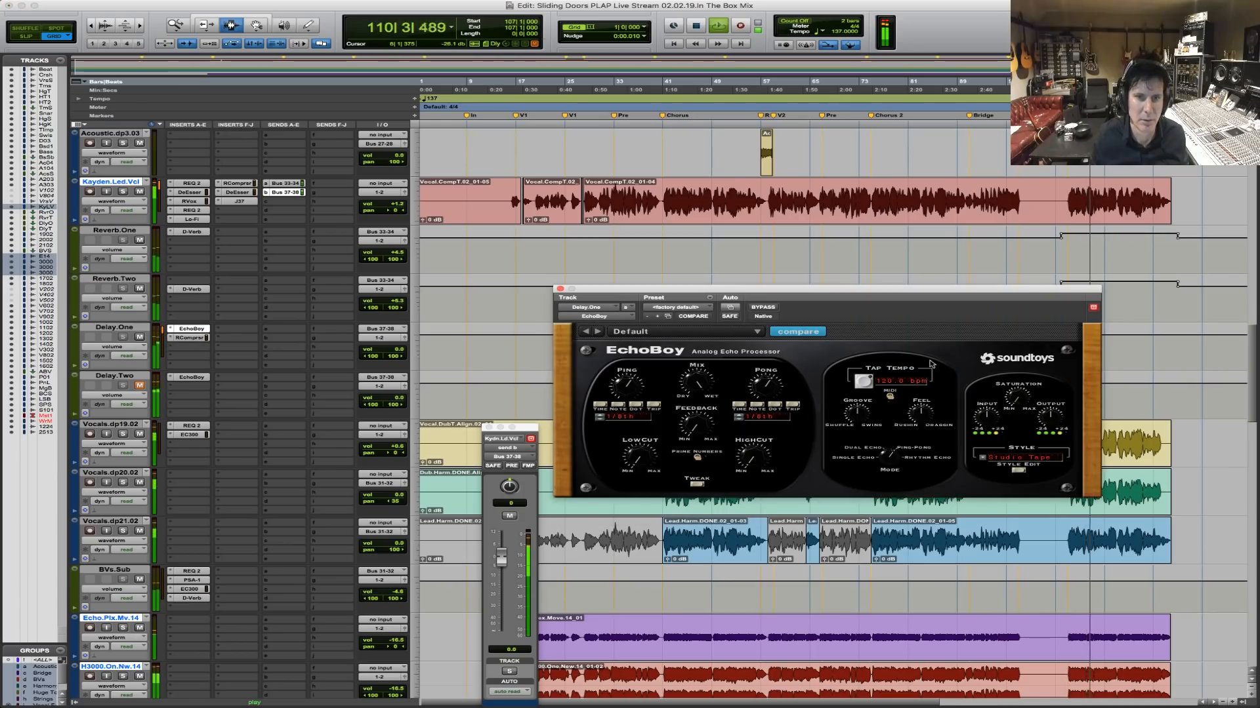
{"action": "left_click", "coordinate": [890, 397]}
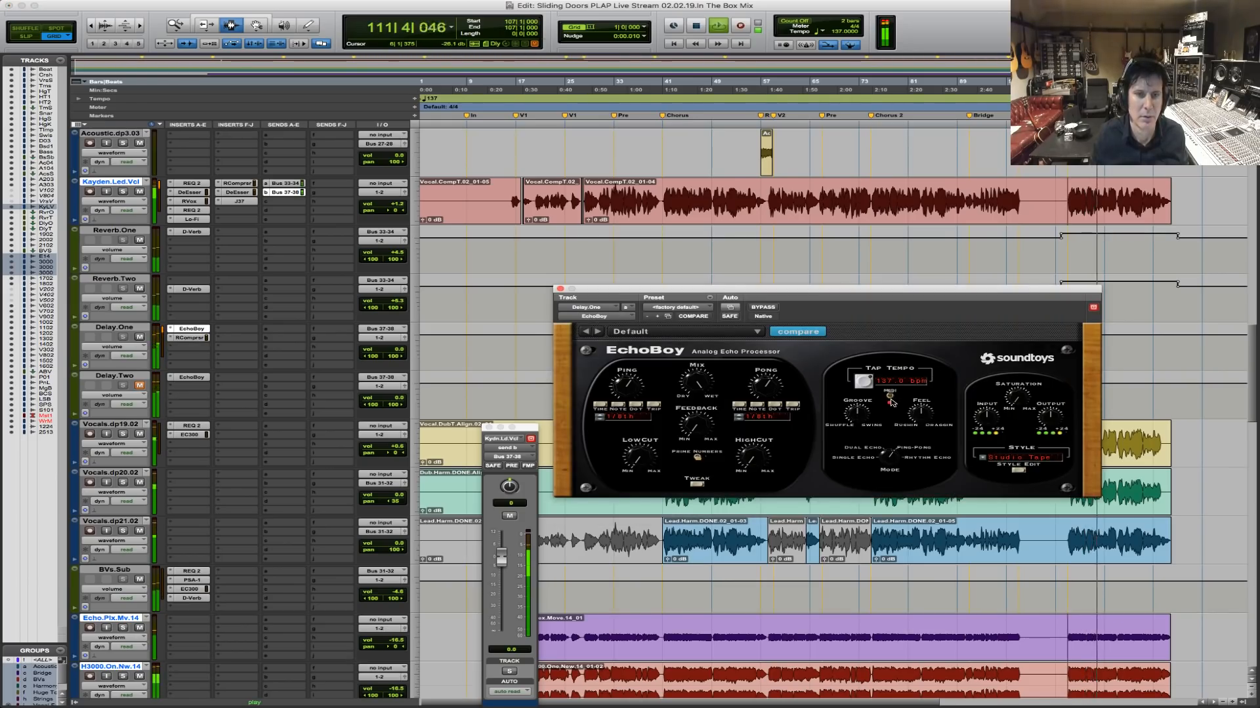
{"action": "key", "text": "space"}
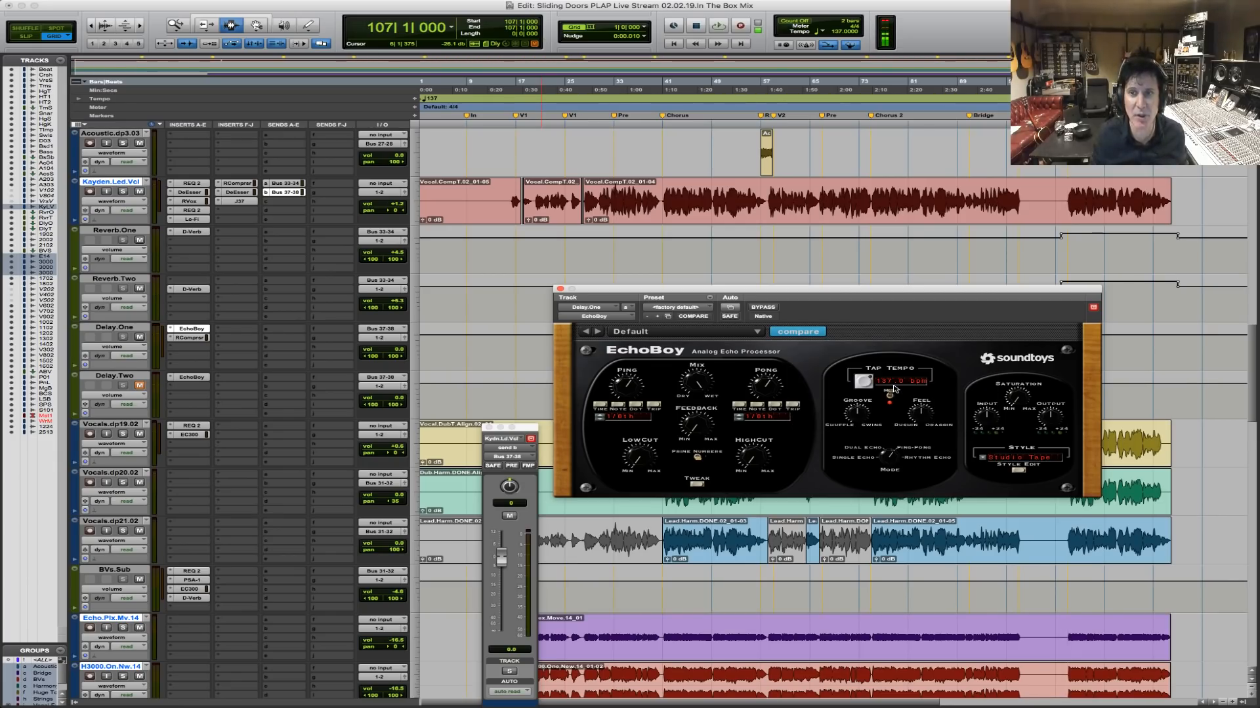
{"action": "key", "text": "space"}
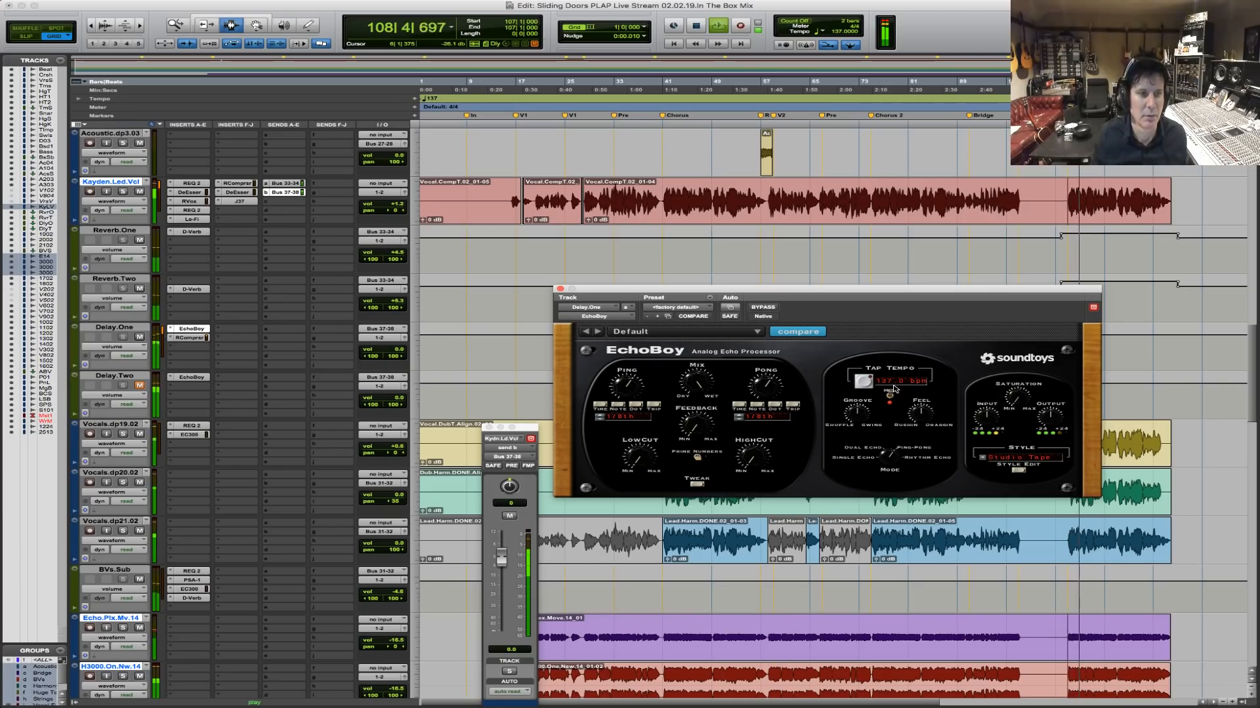
Fine-tune the threshold of Delay.One's compressor, set its gain to -2.4, and stop playback.
{"action": "left_click", "coordinate": [189, 338]}
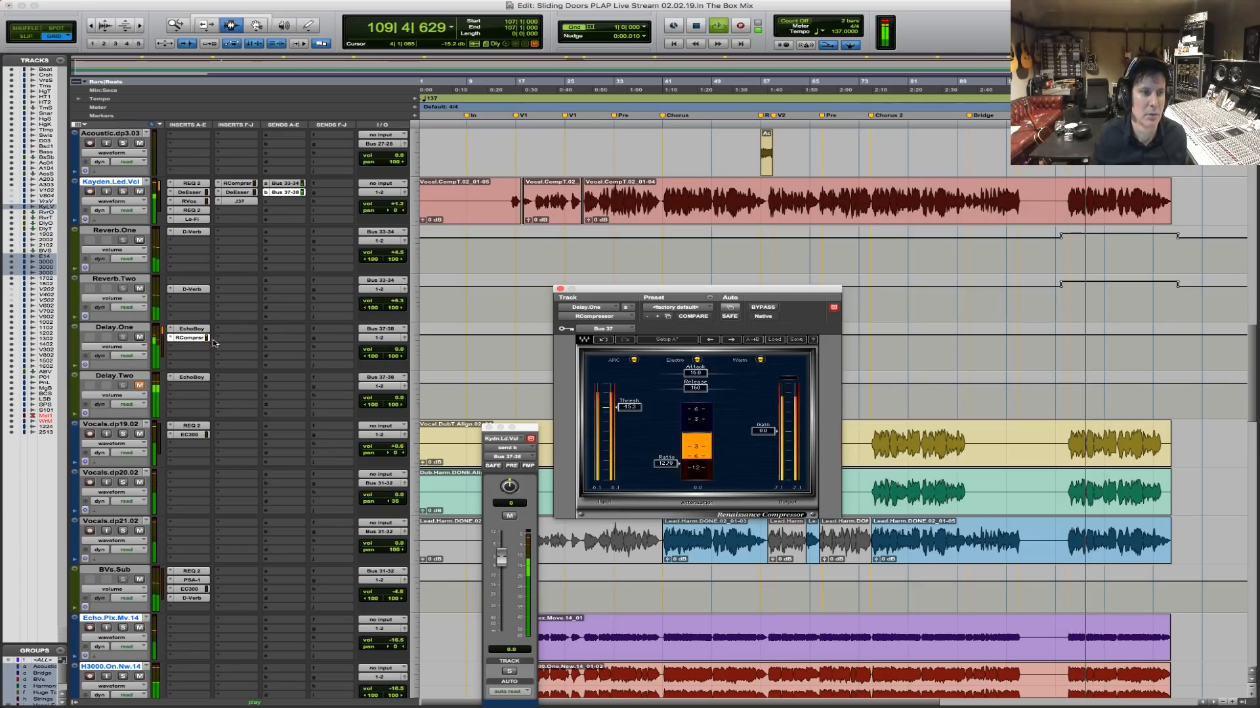
{"action": "left_click_drag", "start_coordinate": [640, 410], "coordinate": [641, 411]}
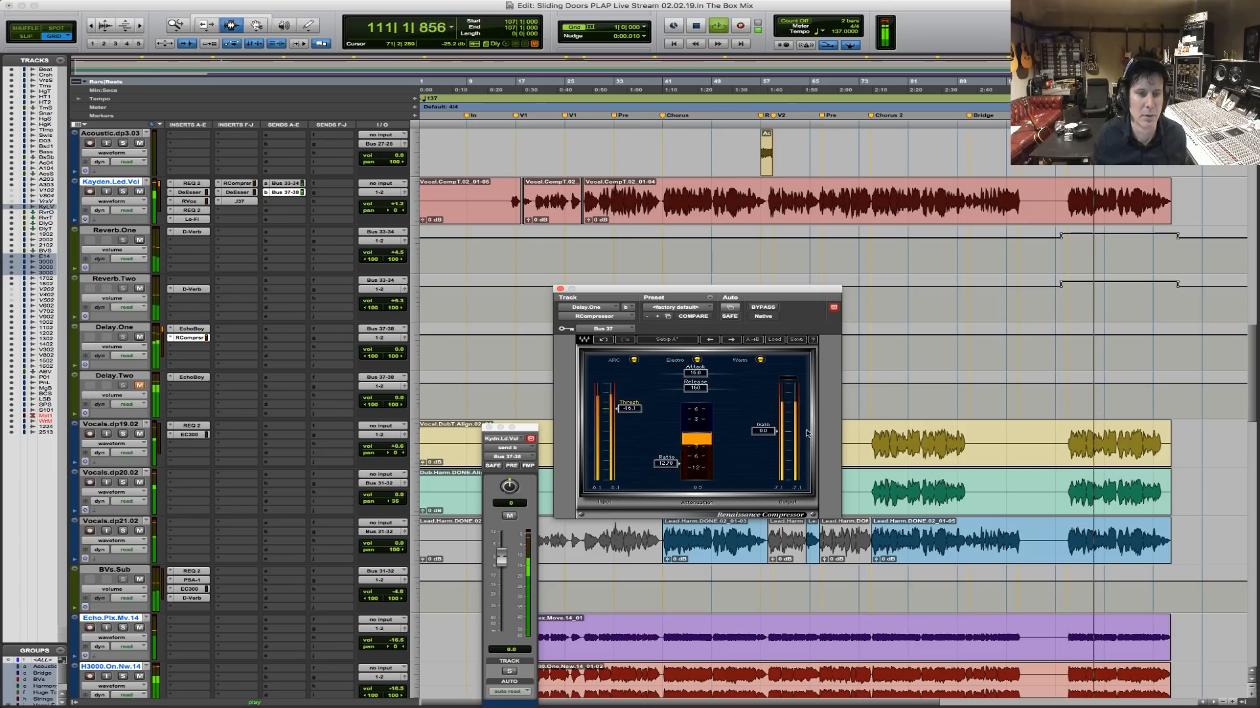
{"action": "left_click_drag", "start_coordinate": [763, 431], "coordinate": [763, 437]}
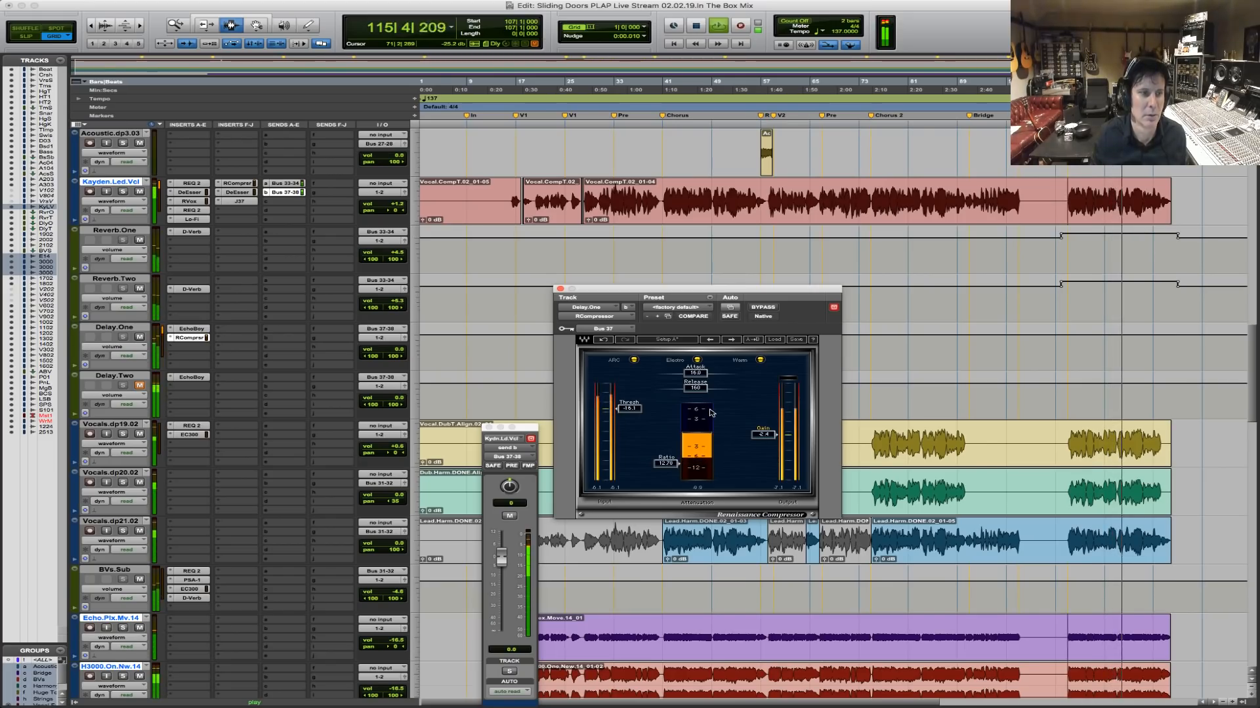
{"action": "key", "text": "space"}
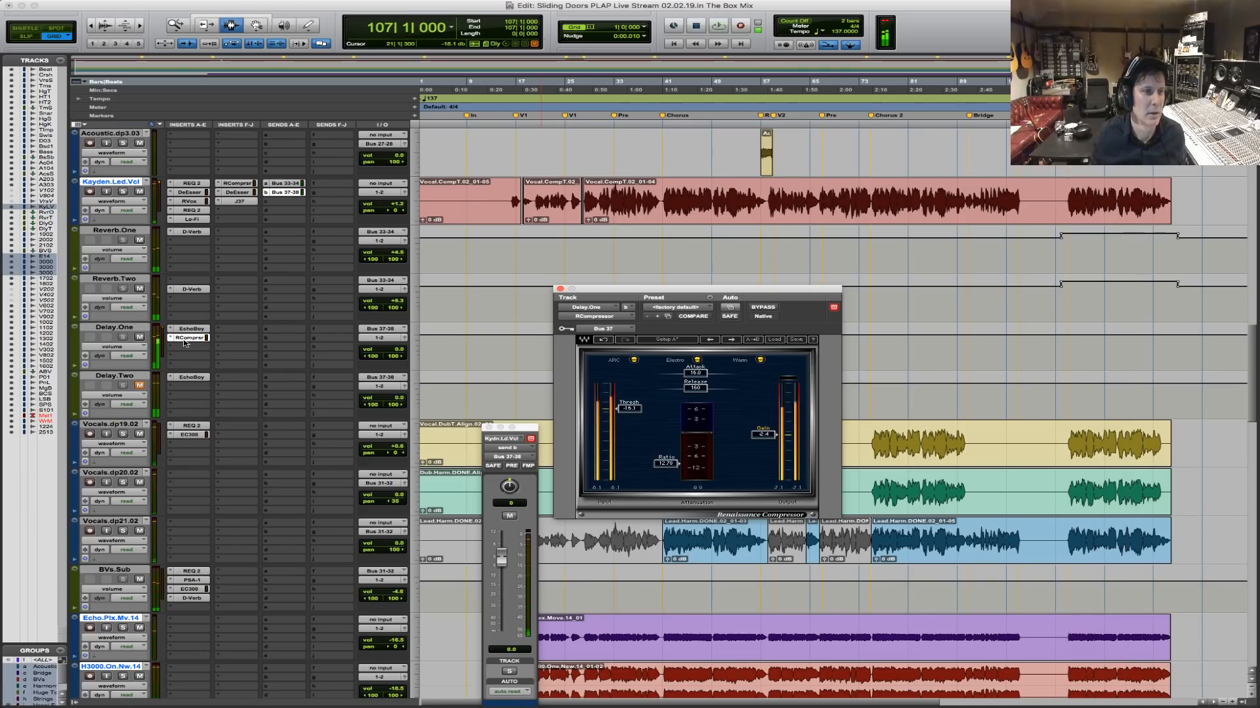
Copy Delay.One's compressor to Delay.Two, open Delay.Two's EchoBoy, and play with both delay tracks unmuted.
{"action": "left_click", "coordinate": [189, 340]}
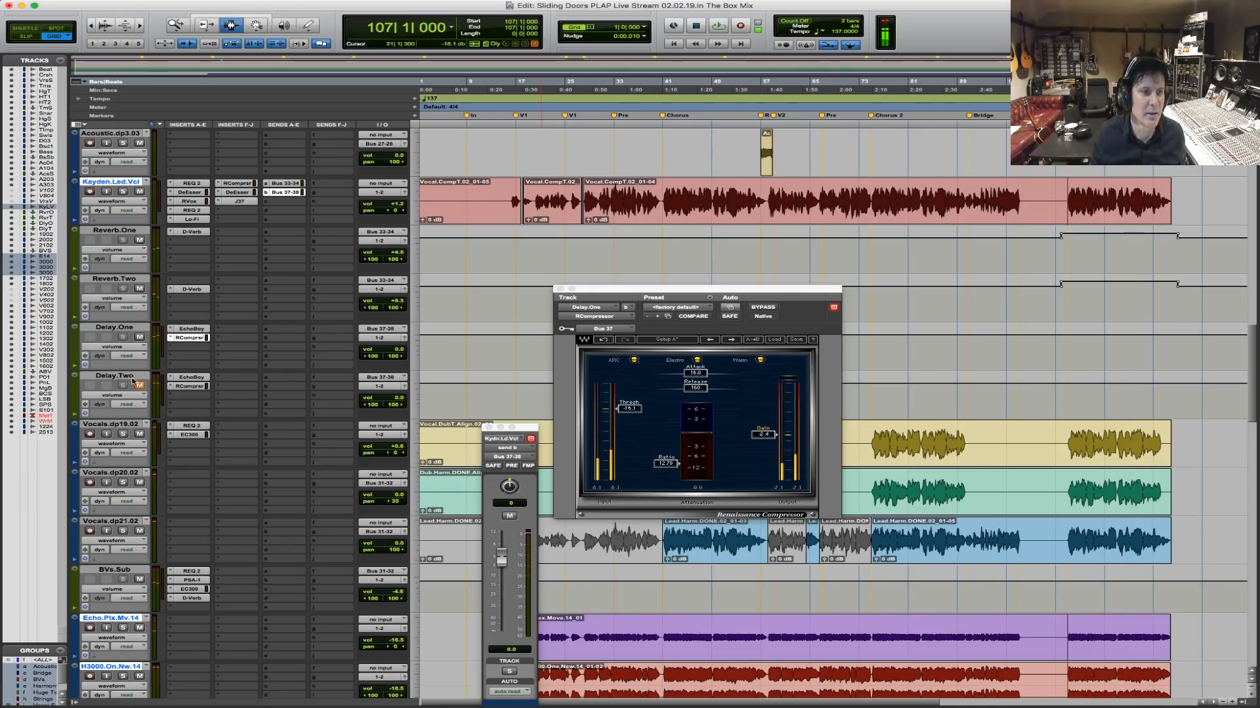
{"action": "left_click", "coordinate": [190, 377]}
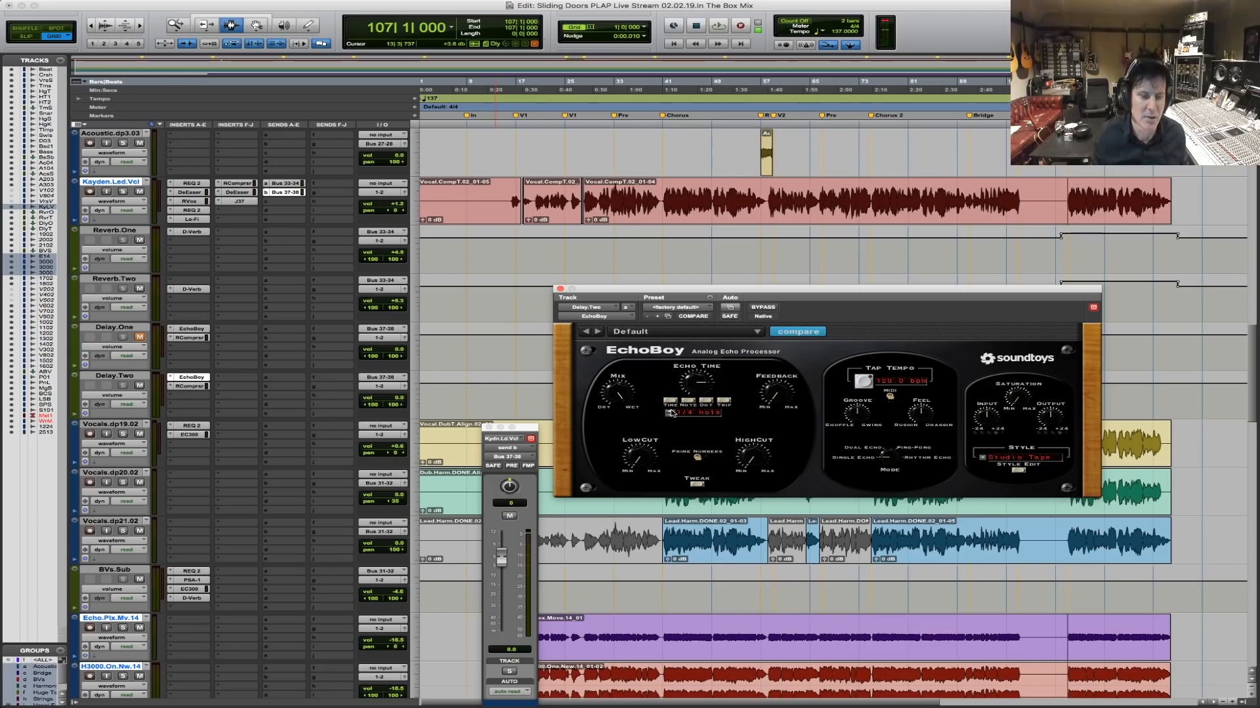
{"action": "key", "text": "space"}
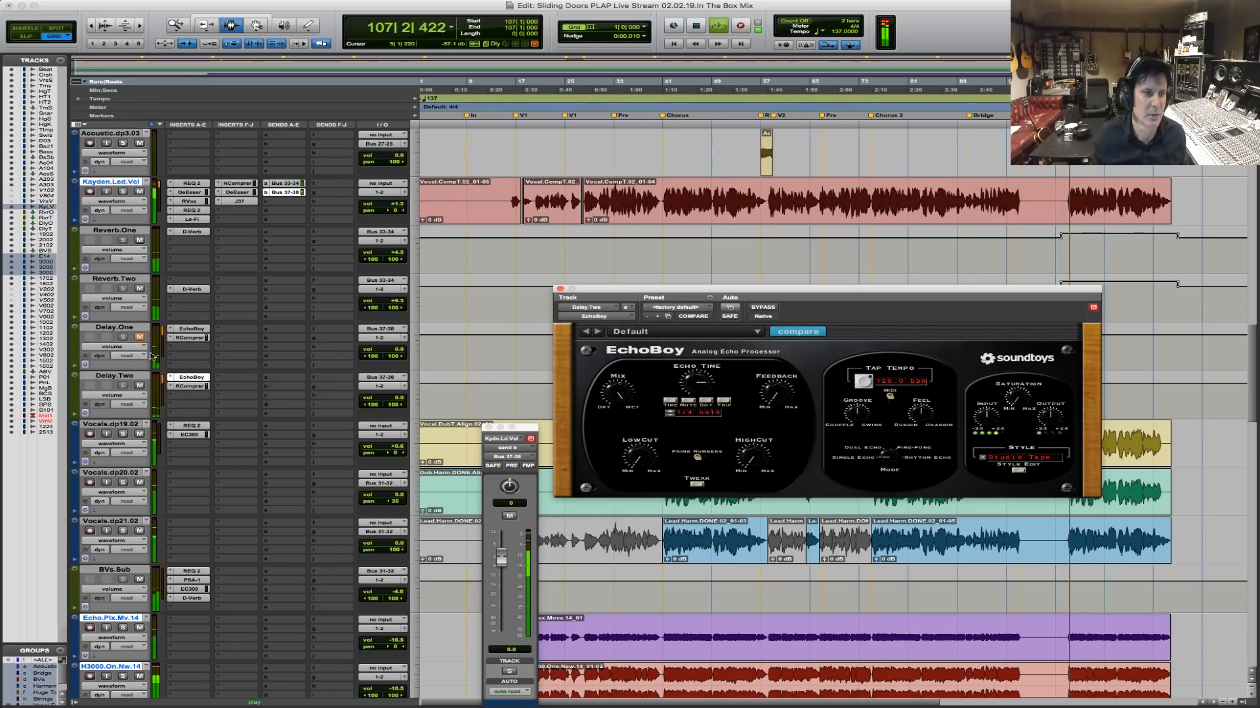
{"action": "left_click", "coordinate": [140, 338]}
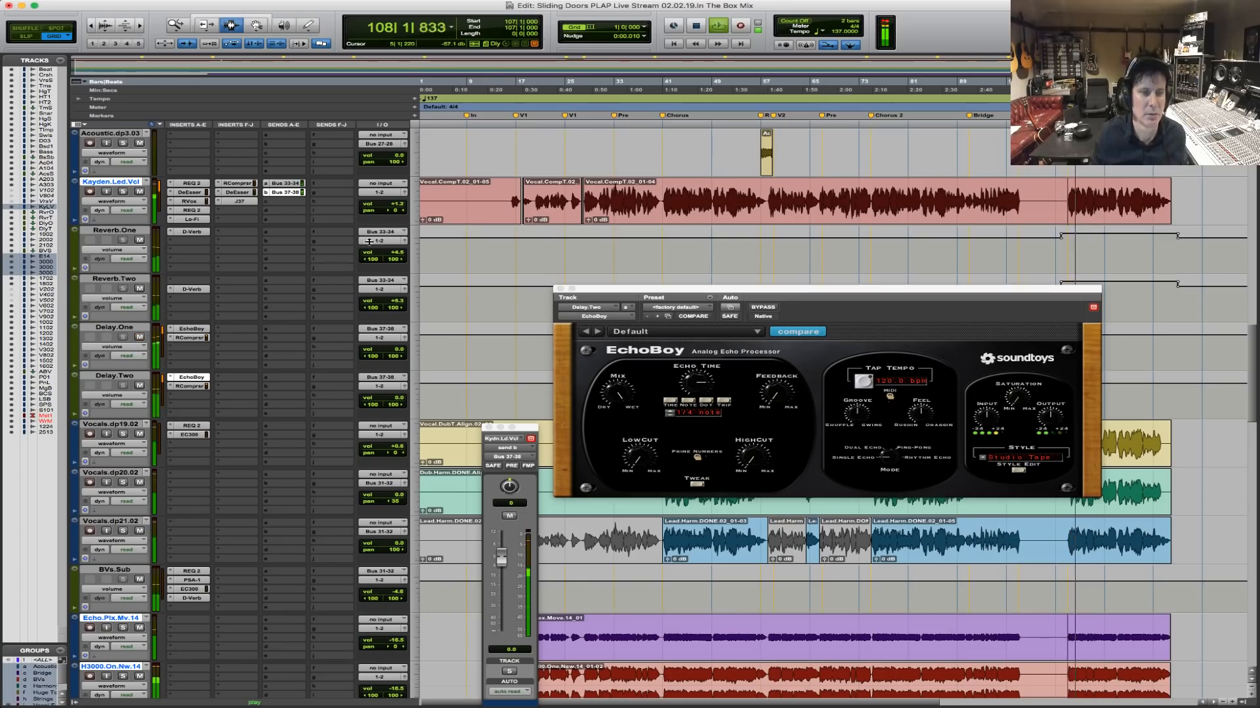
Play from bar 15, close EchoBoy, and lower the volume automation of Delay.One and Delay.Two between bar 12 and the first chorus.
{"action": "left_click", "coordinate": [508, 200]}
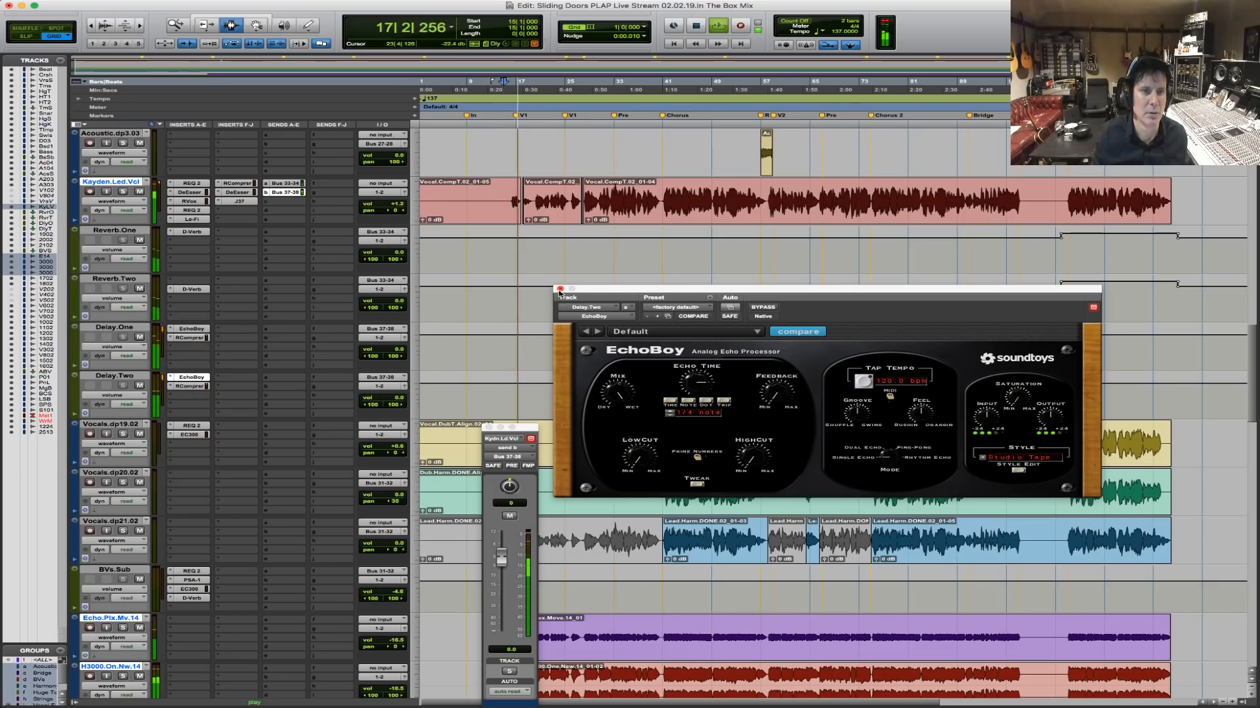
{"action": "left_click", "coordinate": [560, 289]}
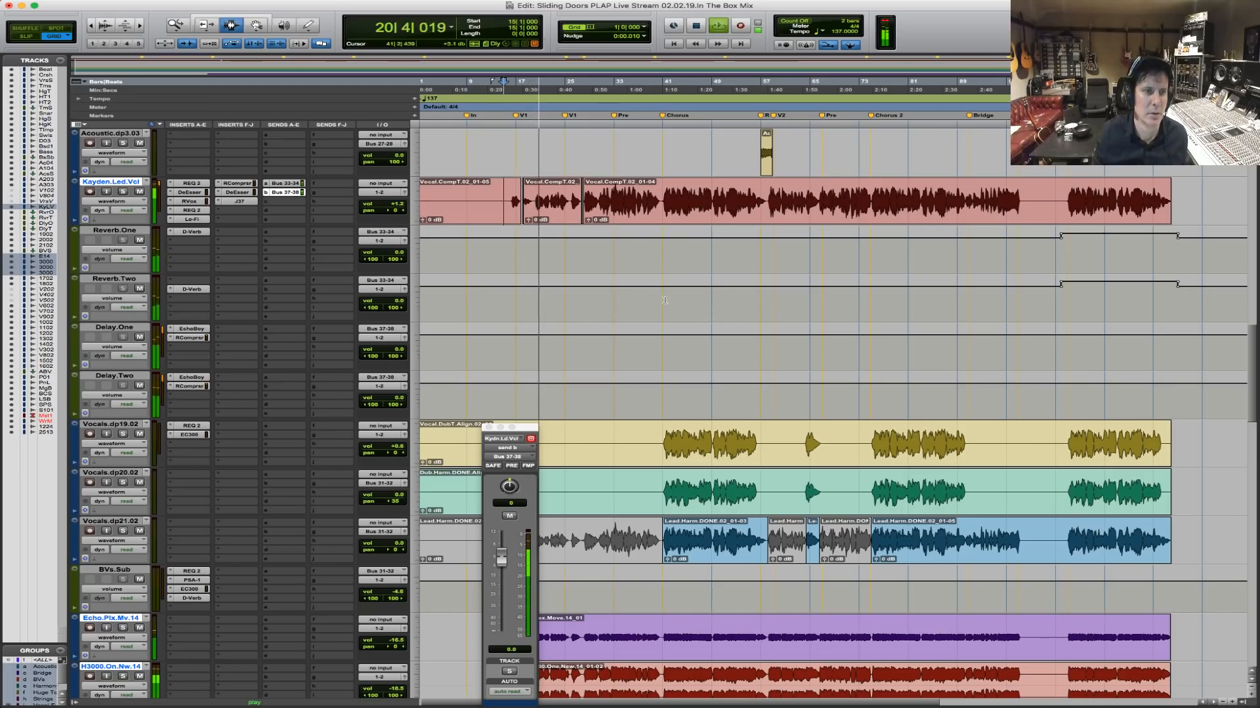
{"action": "left_click_drag", "start_coordinate": [660, 340], "coordinate": [483, 339]}
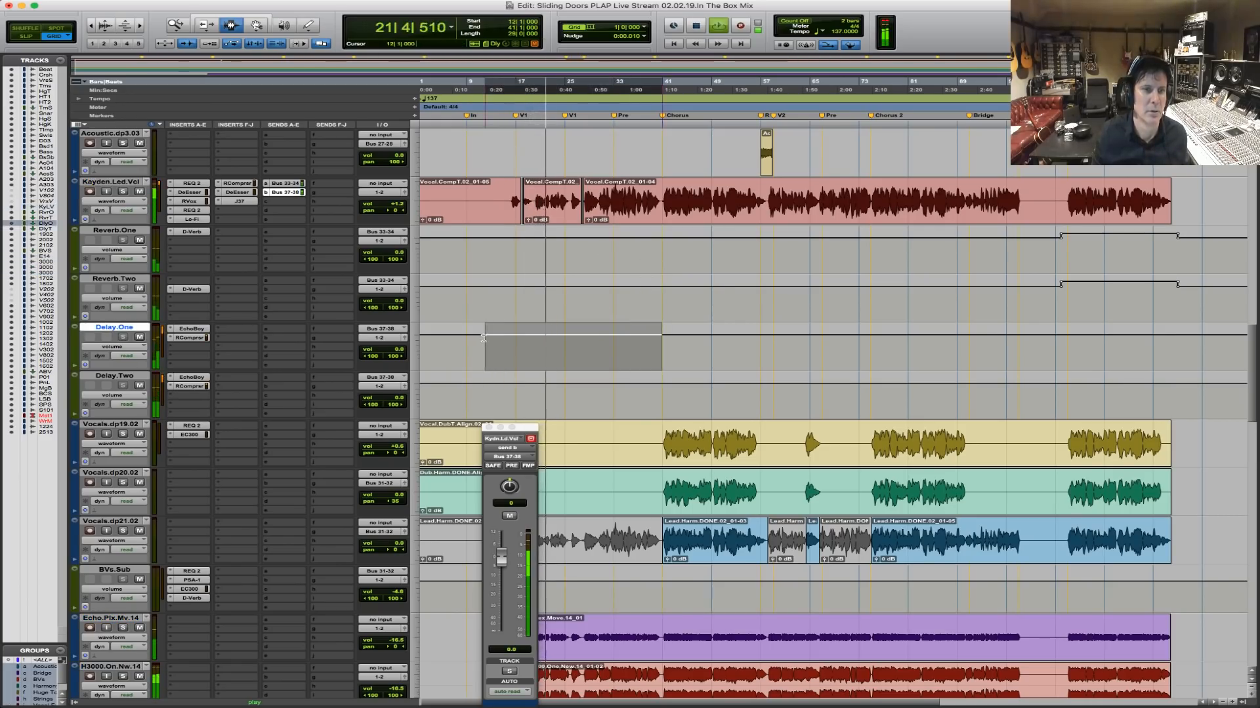
{"action": "left_click", "coordinate": [647, 392], "text": "shift"}
{"action": "left_click_drag", "start_coordinate": [618, 346], "coordinate": [619, 361]}
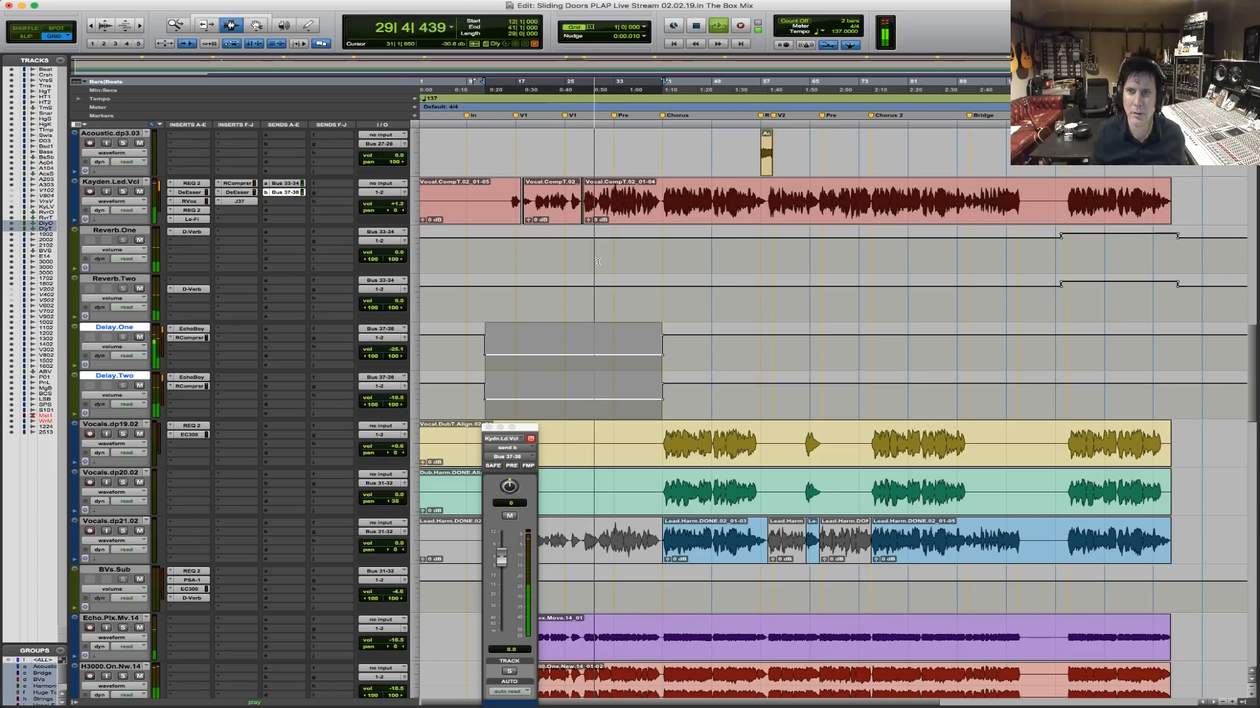
{"action": "key", "text": "space"}
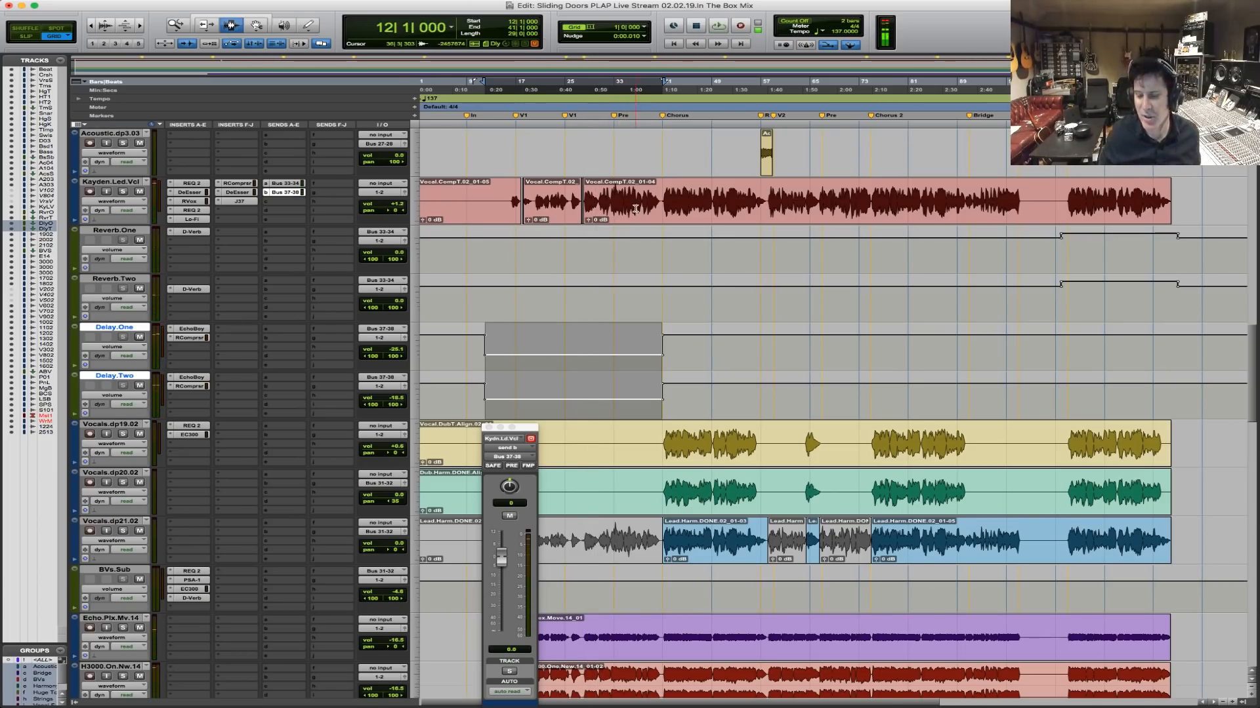
Play the mix from bar 37 to listen to the vocal delays going into the first chorus.
{"action": "left_click", "coordinate": [635, 208]}
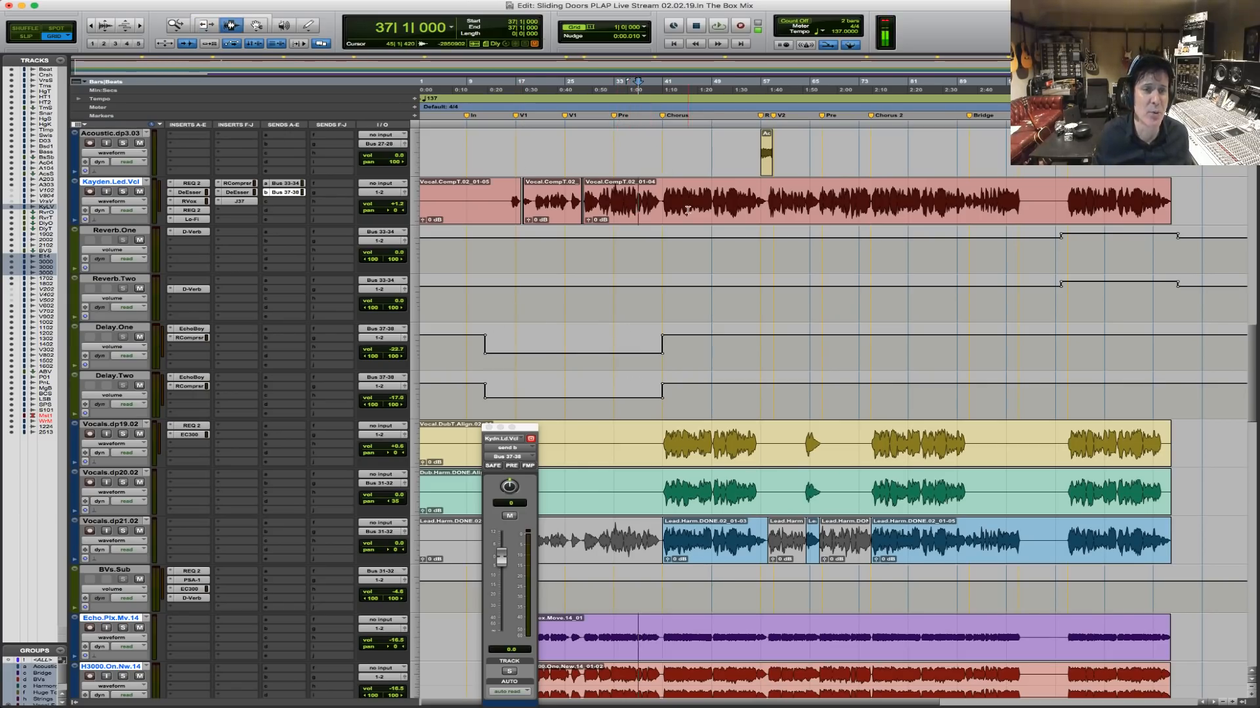
{"action": "key", "text": "space"}
{"action": "key", "text": "F5"}
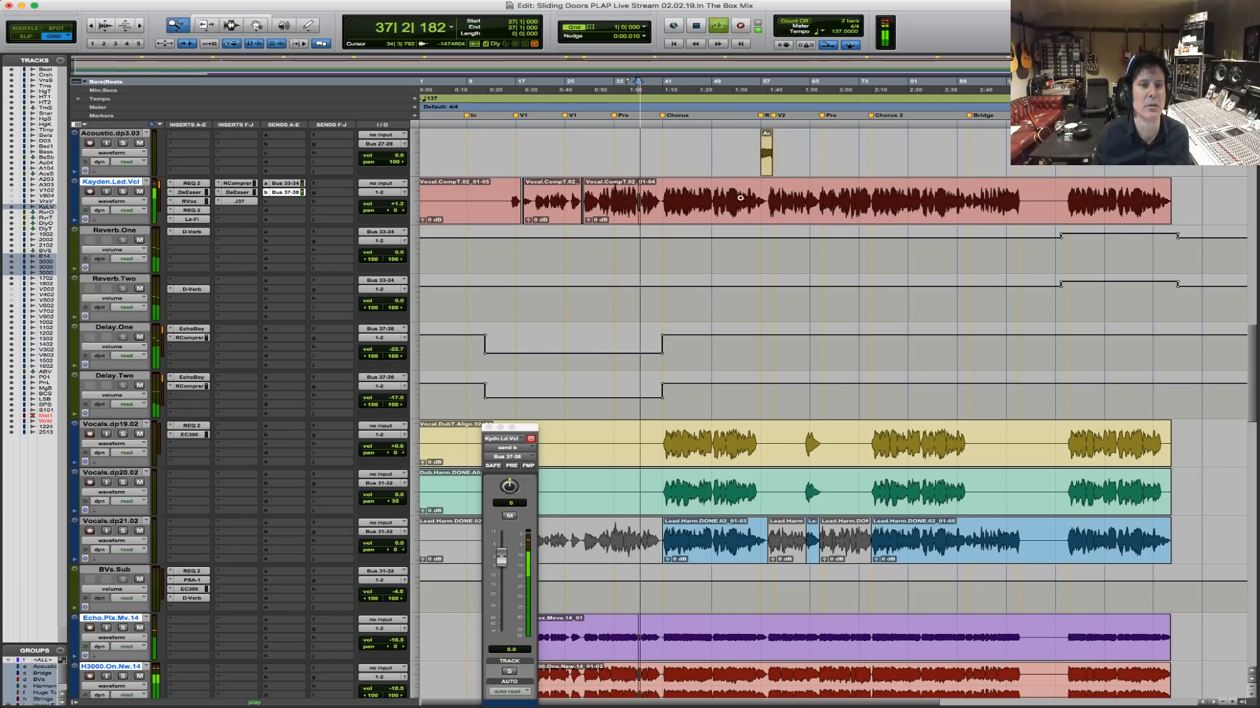
{"action": "left_click_drag", "start_coordinate": [626, 198], "coordinate": [792, 199]}
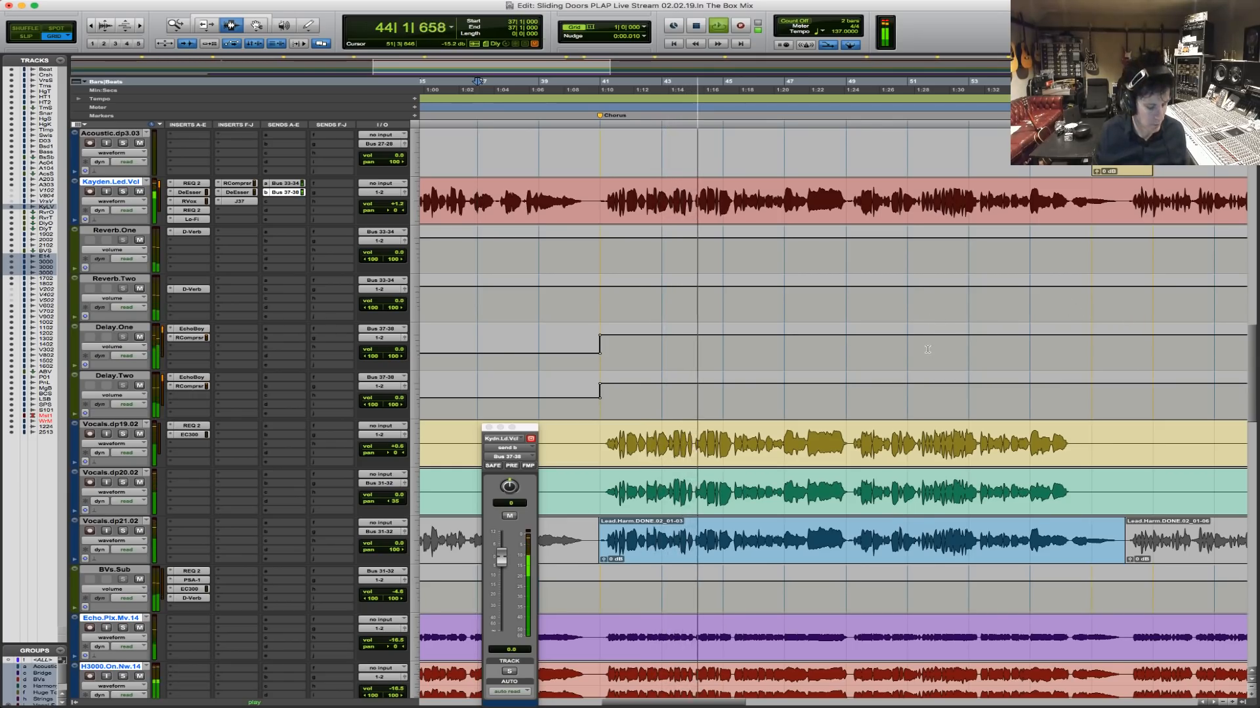
Lower the volume automation of Delay.One and Delay.Two from the first chorus to just past the end of the lead vocal.
{"action": "key", "text": "r"}
{"action": "key", "text": "r"}
{"action": "key", "text": "F5"}
{"action": "key", "text": "F7"}
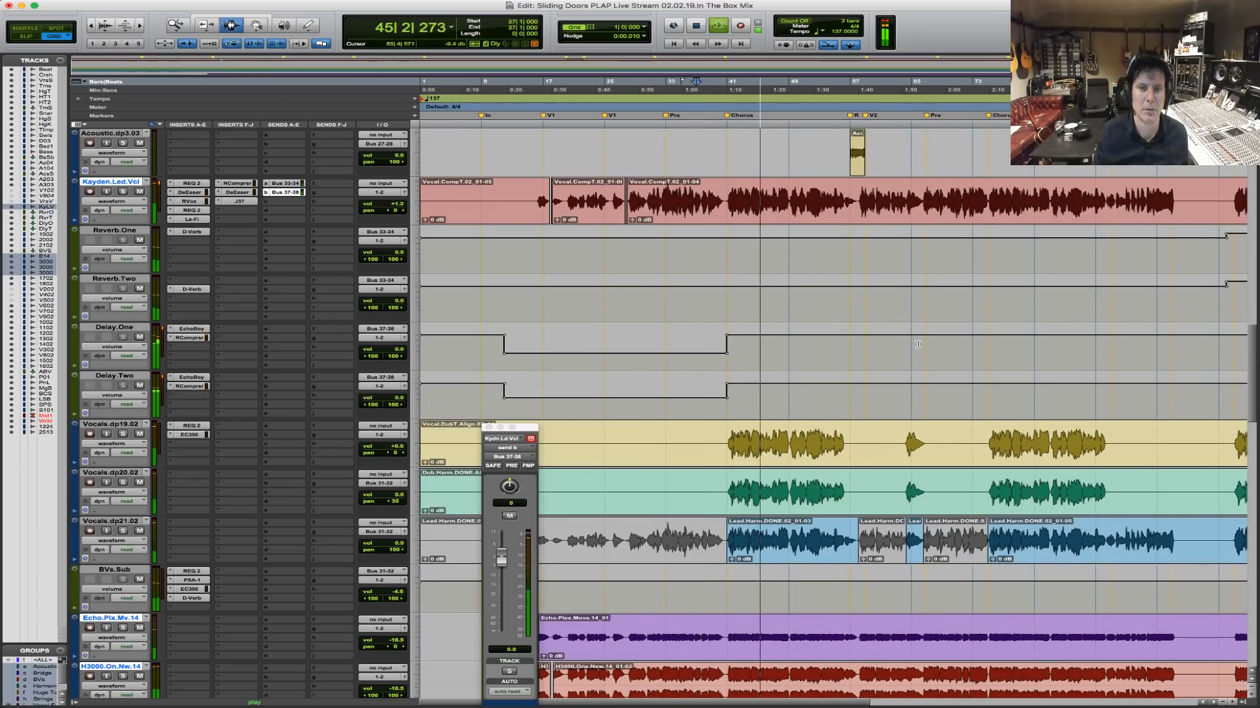
{"action": "key", "text": "r"}
{"action": "key", "text": "F6"}
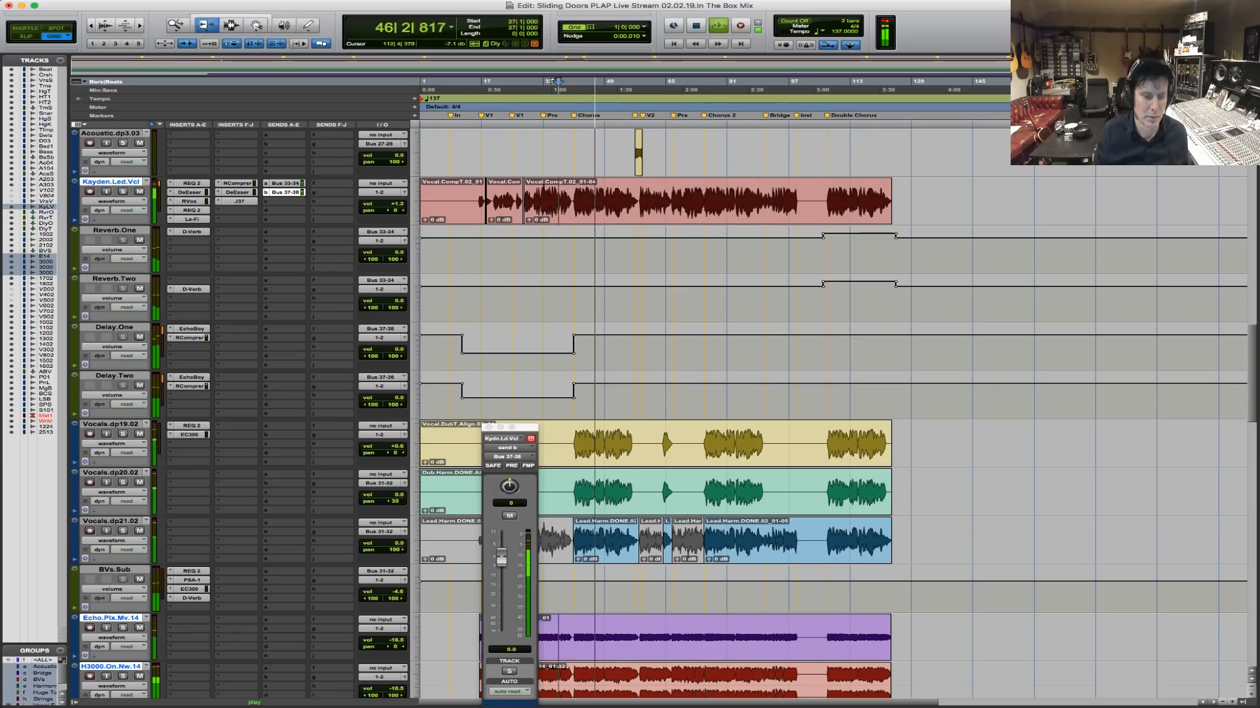
{"action": "left_click", "coordinate": [913, 384]}
{"action": "key", "text": "F6"}
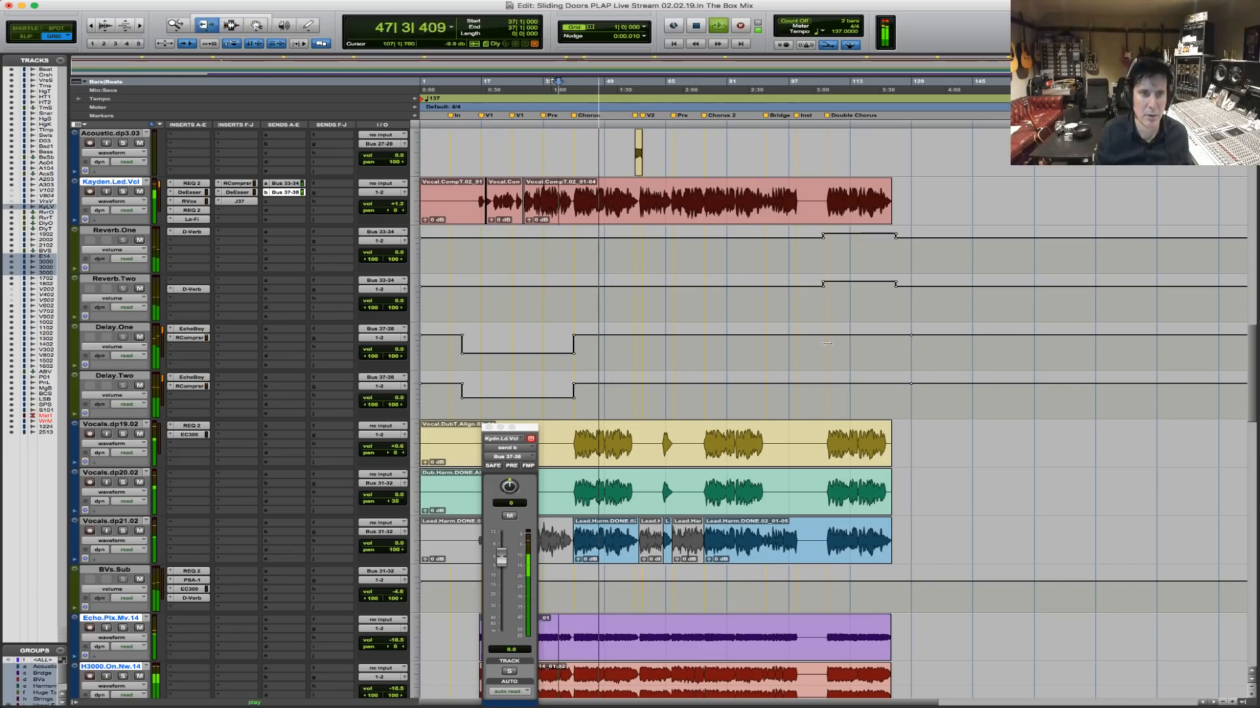
{"action": "left_click_drag", "start_coordinate": [837, 350], "coordinate": [838, 355]}
{"action": "left_click_drag", "start_coordinate": [847, 405], "coordinate": [846, 407]}
Copy the raised double-chorus volume automation of Reverb.One and Reverb.Two onto the first chorus, starting at bar 41.
{"action": "key", "text": "F5"}
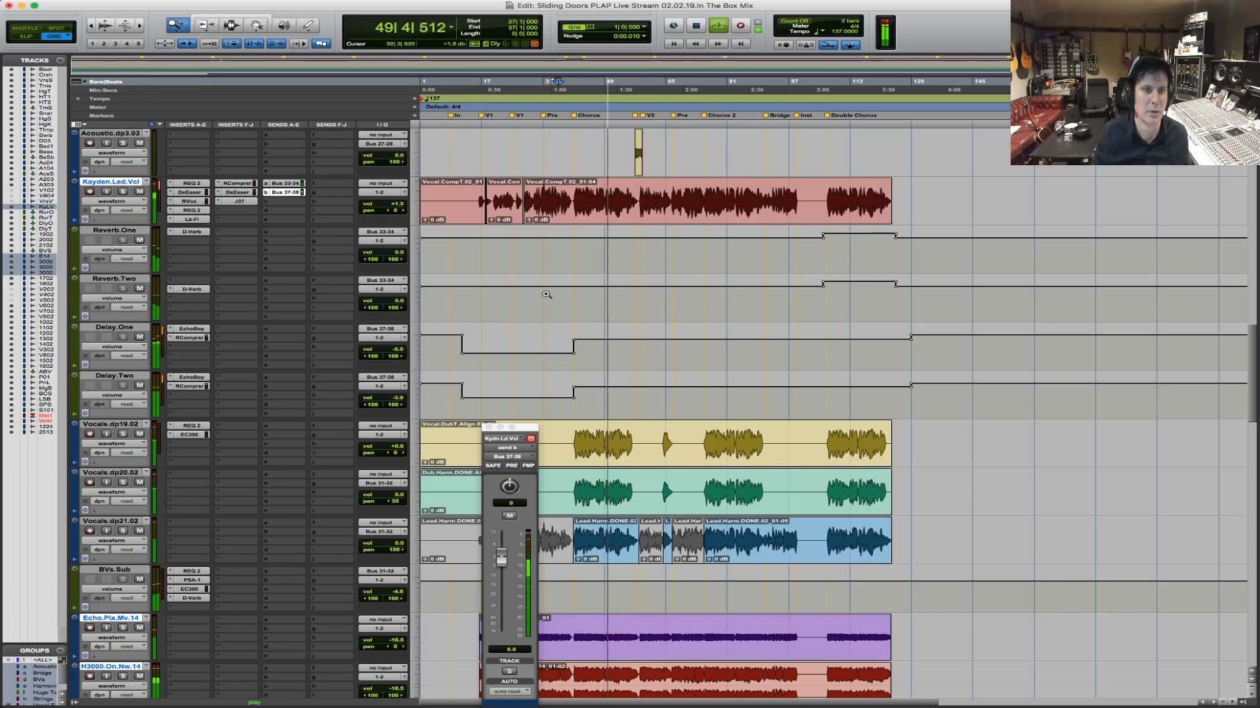
{"action": "key", "text": "F7"}
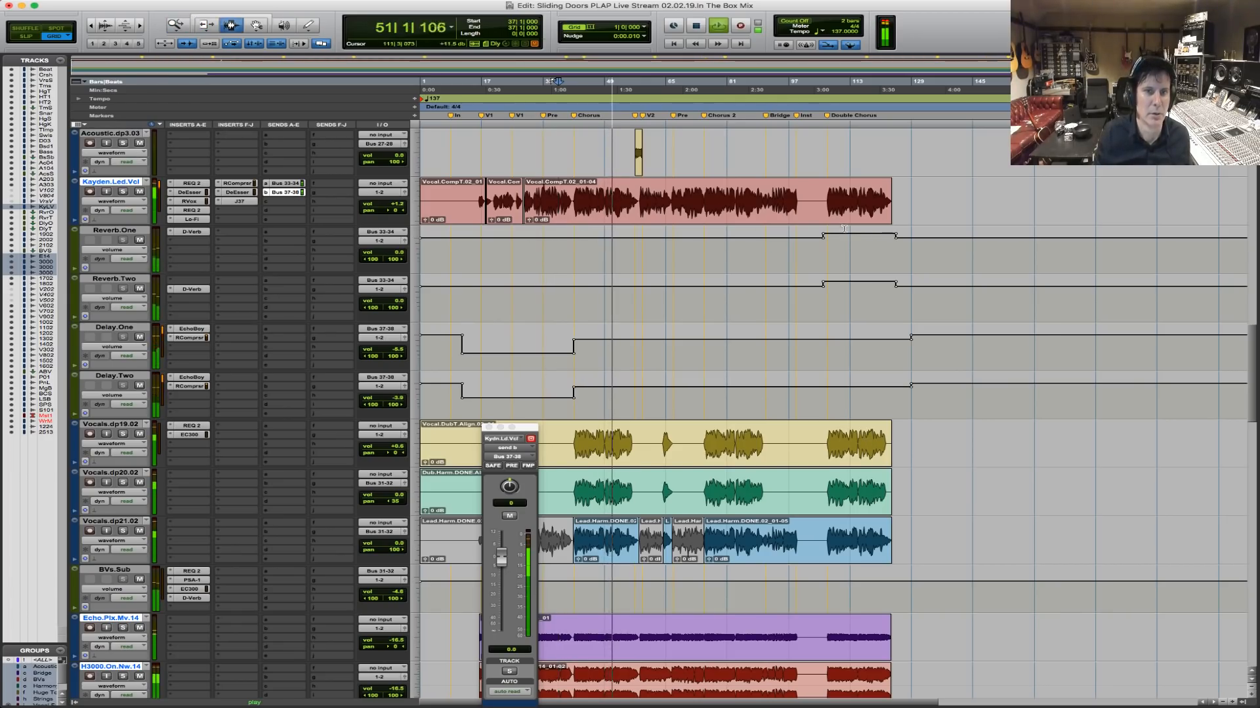
{"action": "left_click_drag", "start_coordinate": [825, 238], "coordinate": [893, 245]}
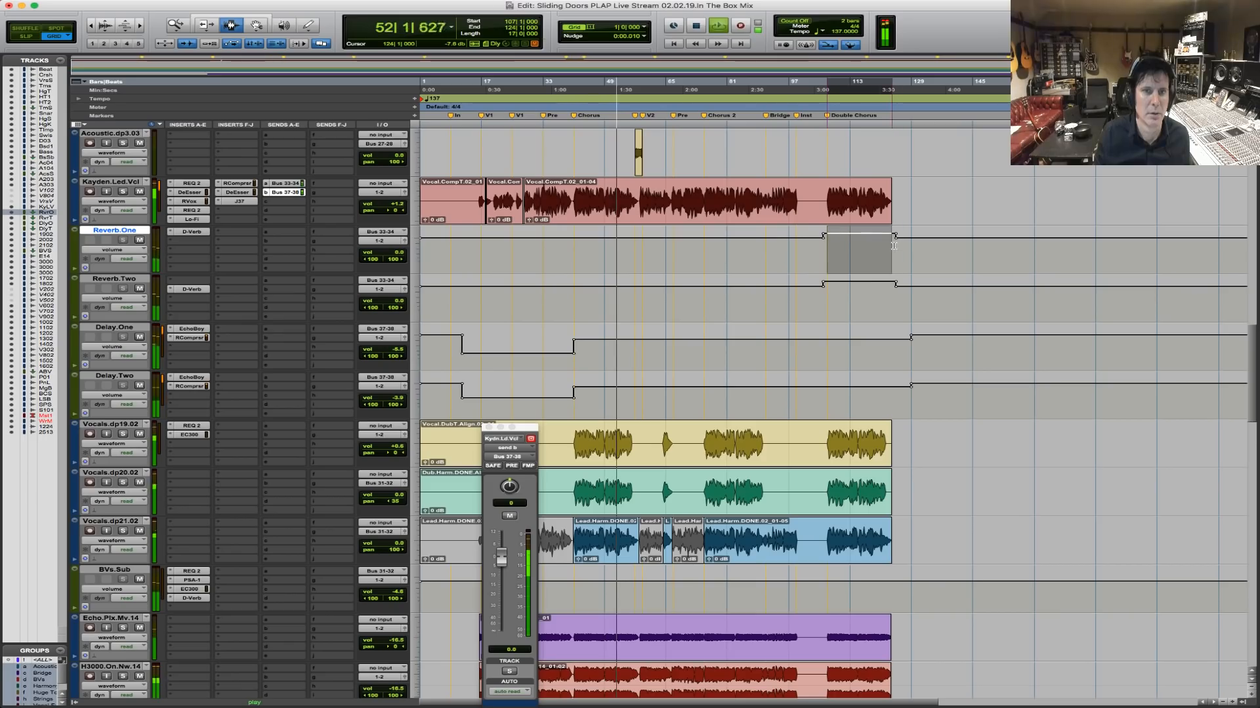
{"action": "key", "text": "F5"}
{"action": "left_click_drag", "start_coordinate": [524, 295], "coordinate": [795, 245]}
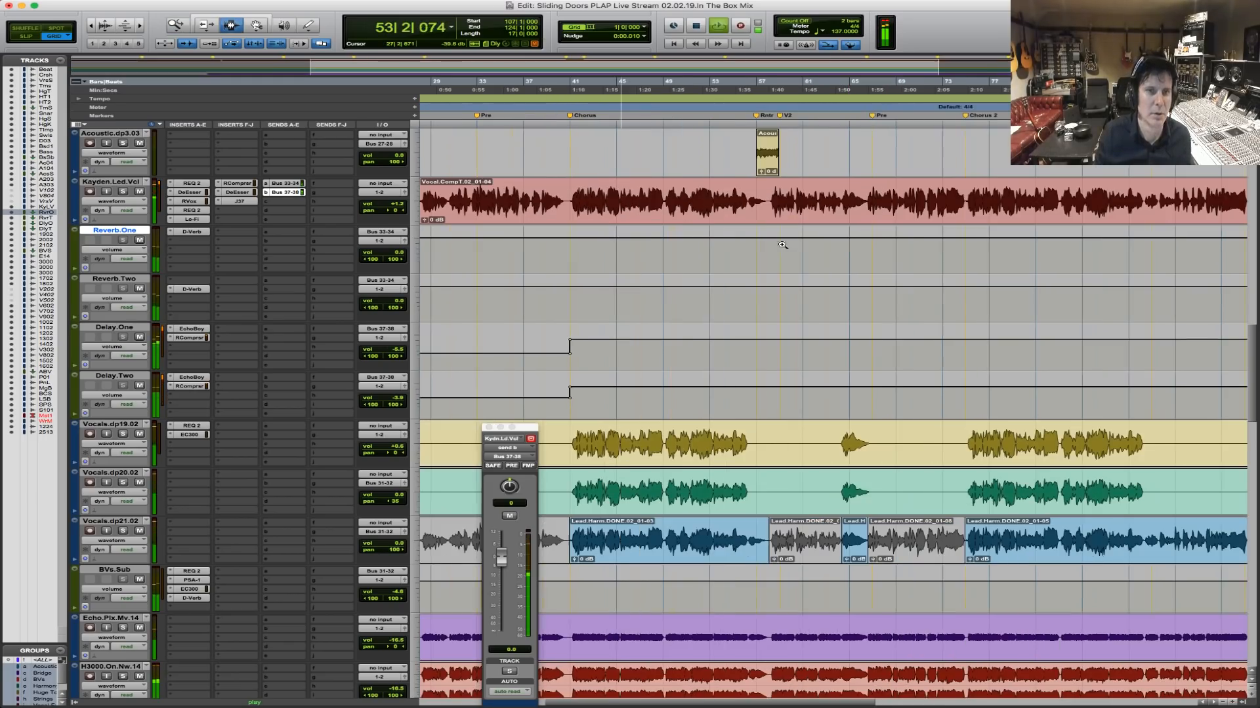
{"action": "left_click", "coordinate": [569, 270]}
{"action": "key", "text": "super+v"}
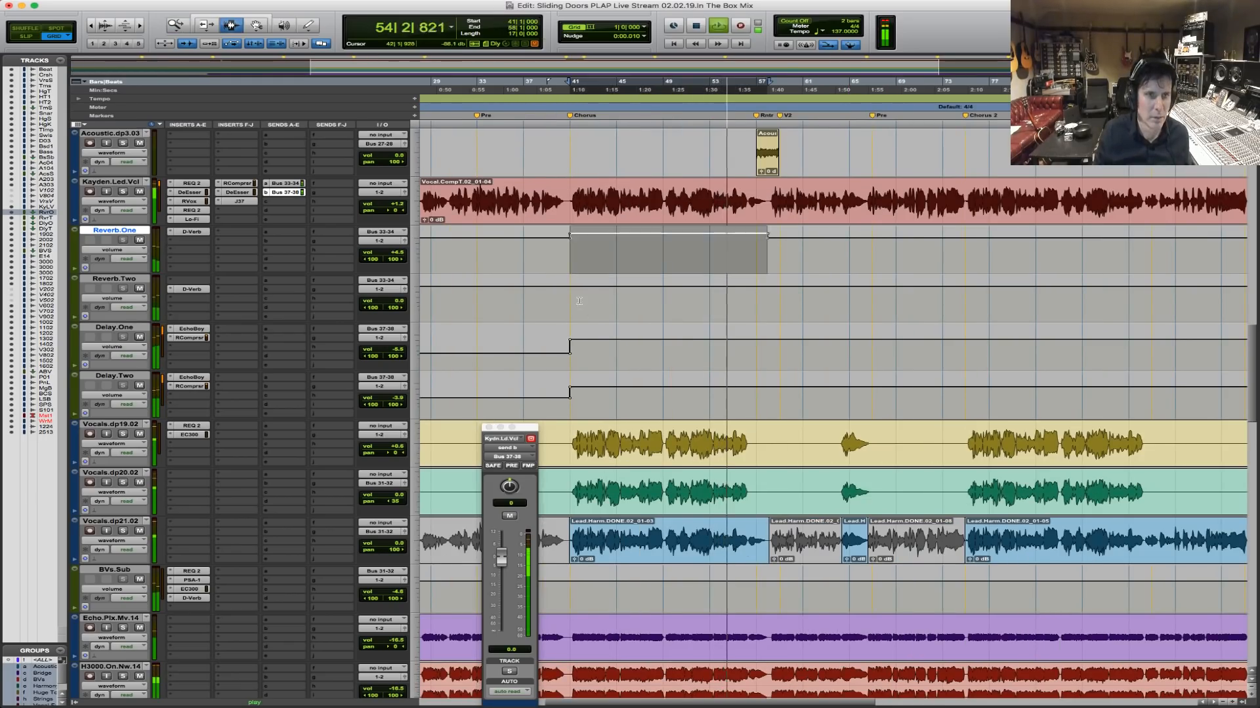
{"action": "left_click", "coordinate": [571, 306]}
{"action": "key", "text": "super+v"}
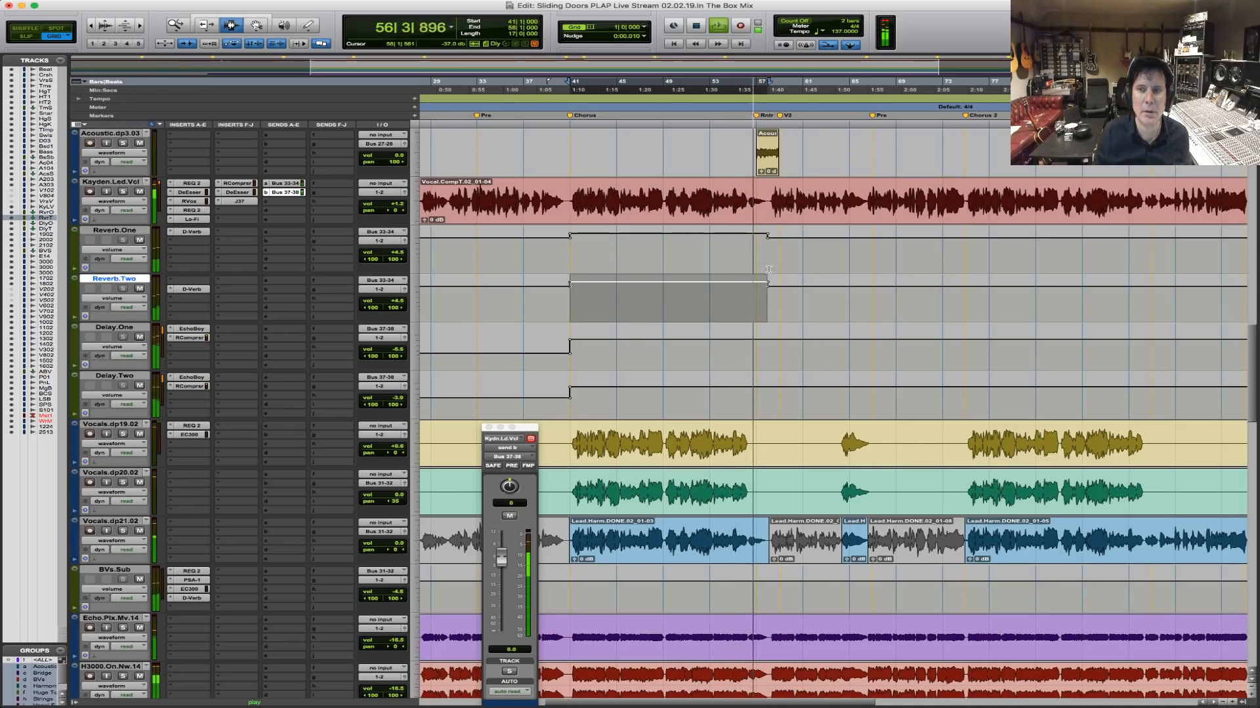
{"action": "left_click", "coordinate": [744, 263]}
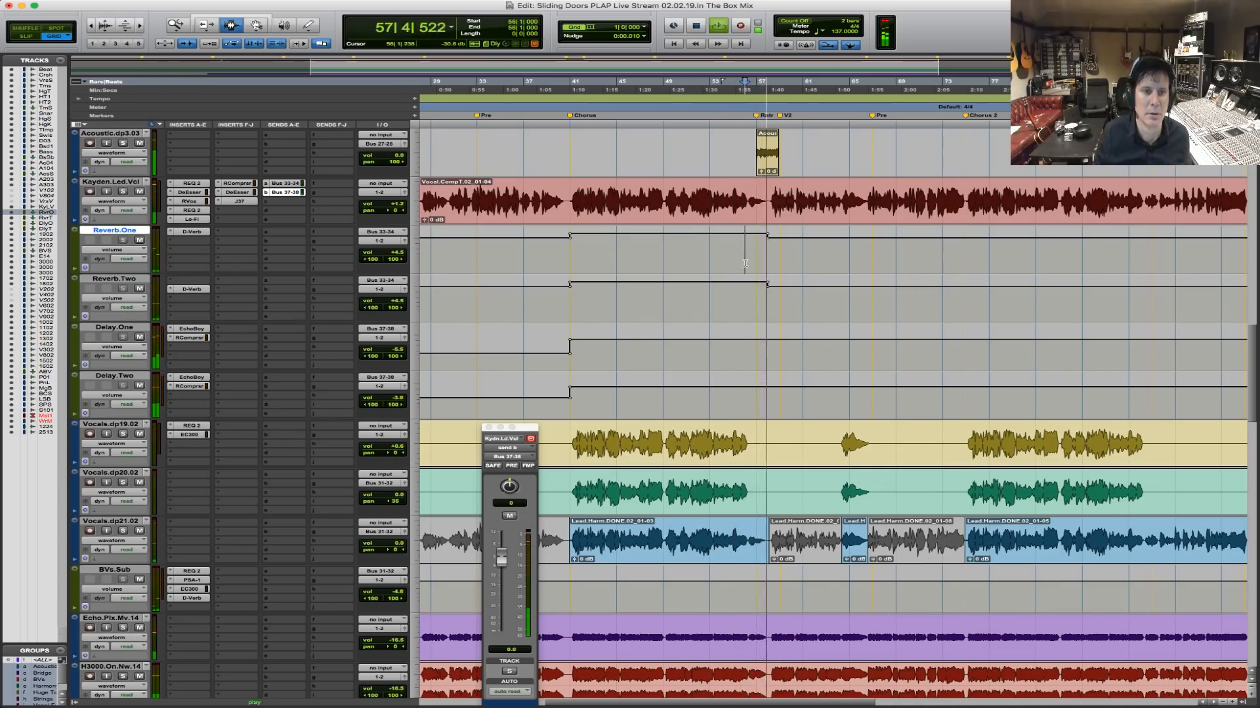
Lower the volume automation of Delay.One and Delay.Two from bar 58 to the start of Chorus 2, covering verse 2 and its pre-chorus.
{"action": "left_click", "coordinate": [772, 349]}
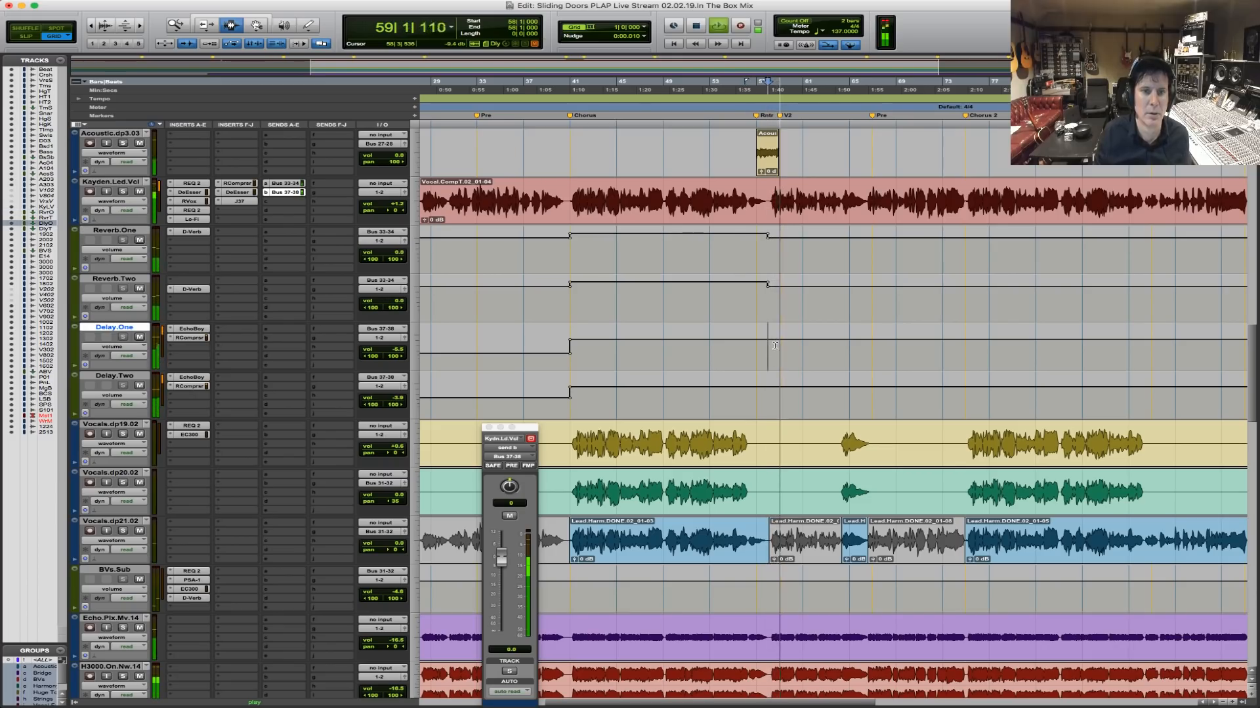
{"action": "key", "text": "F2"}
{"action": "left_click", "coordinate": [771, 346]}
{"action": "key", "text": "r"}
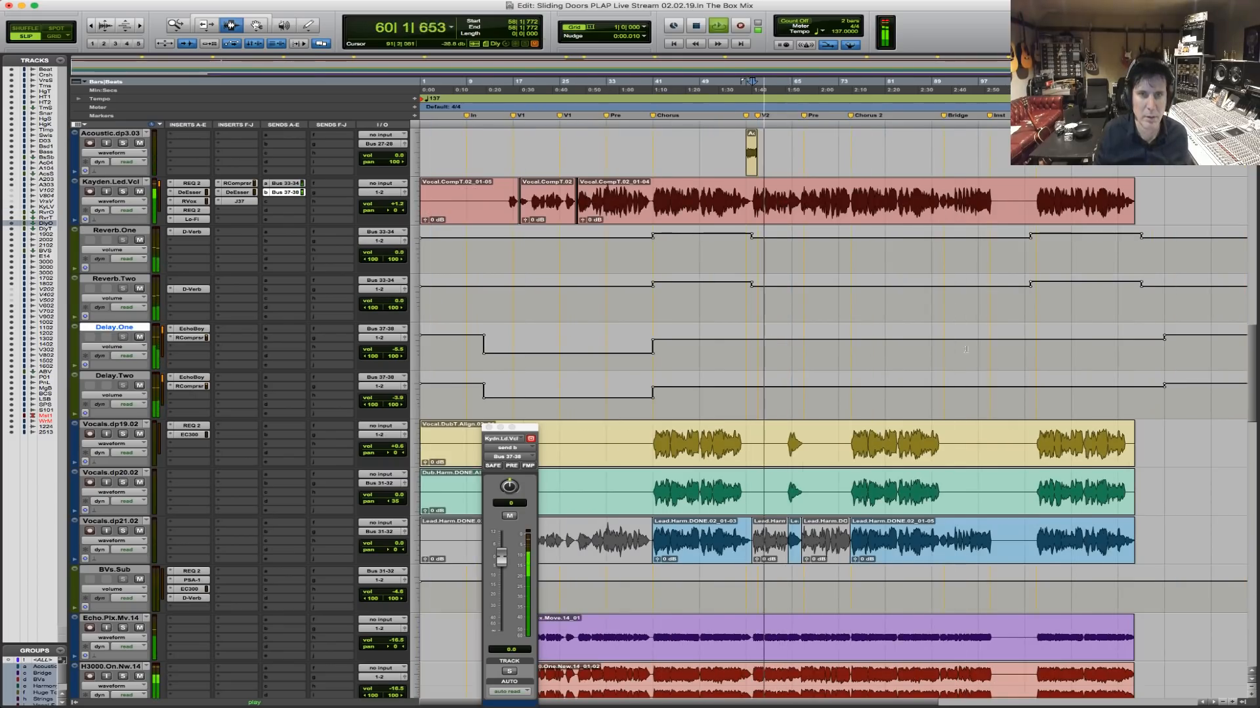
{"action": "key", "text": "F5"}
{"action": "left_click_drag", "start_coordinate": [732, 335], "coordinate": [1003, 306]}
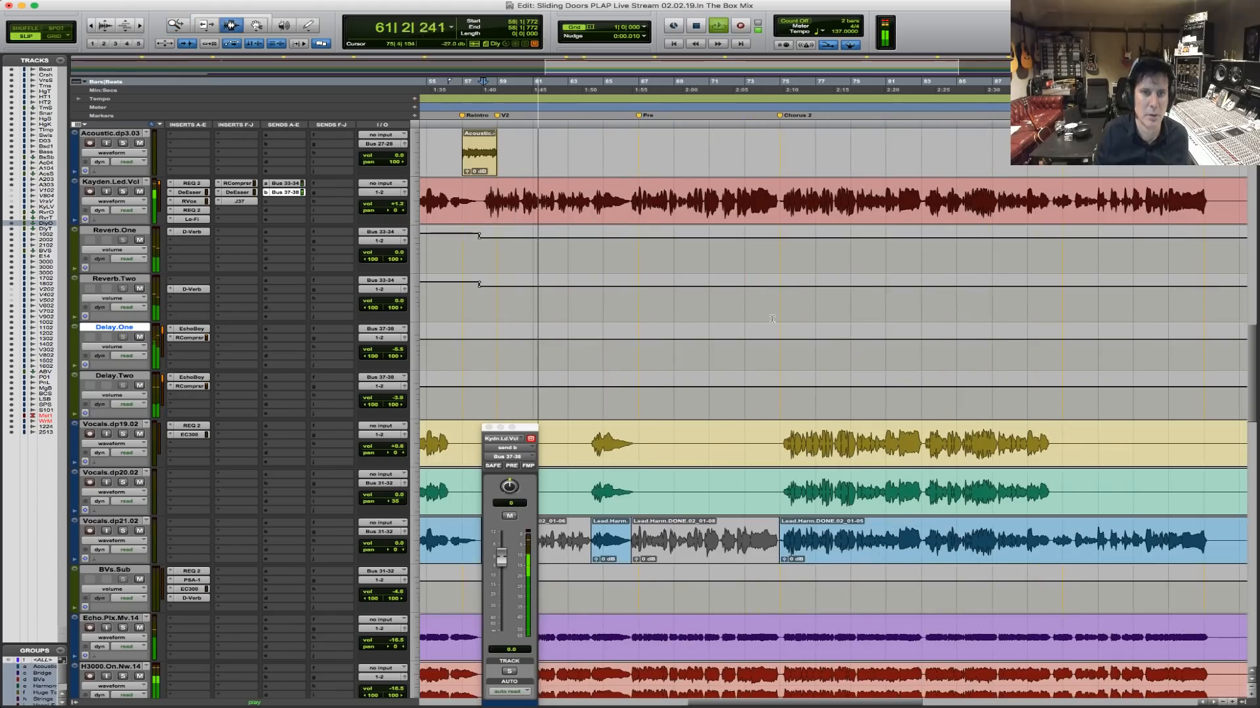
{"action": "left_click", "coordinate": [779, 327], "text": "shift"}
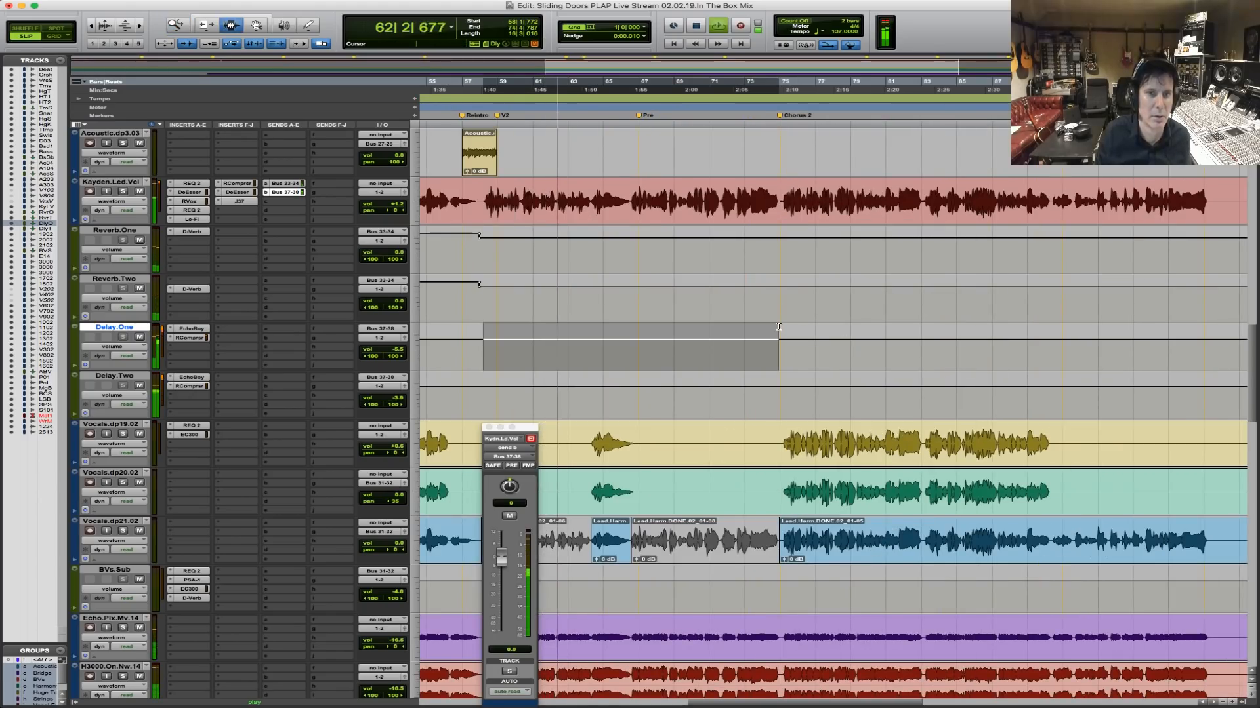
{"action": "left_click", "coordinate": [780, 328], "text": "shift"}
{"action": "key", "text": "F6"}
{"action": "left_click_drag", "start_coordinate": [759, 341], "coordinate": [720, 388]}
{"action": "key", "text": "semicolon"}
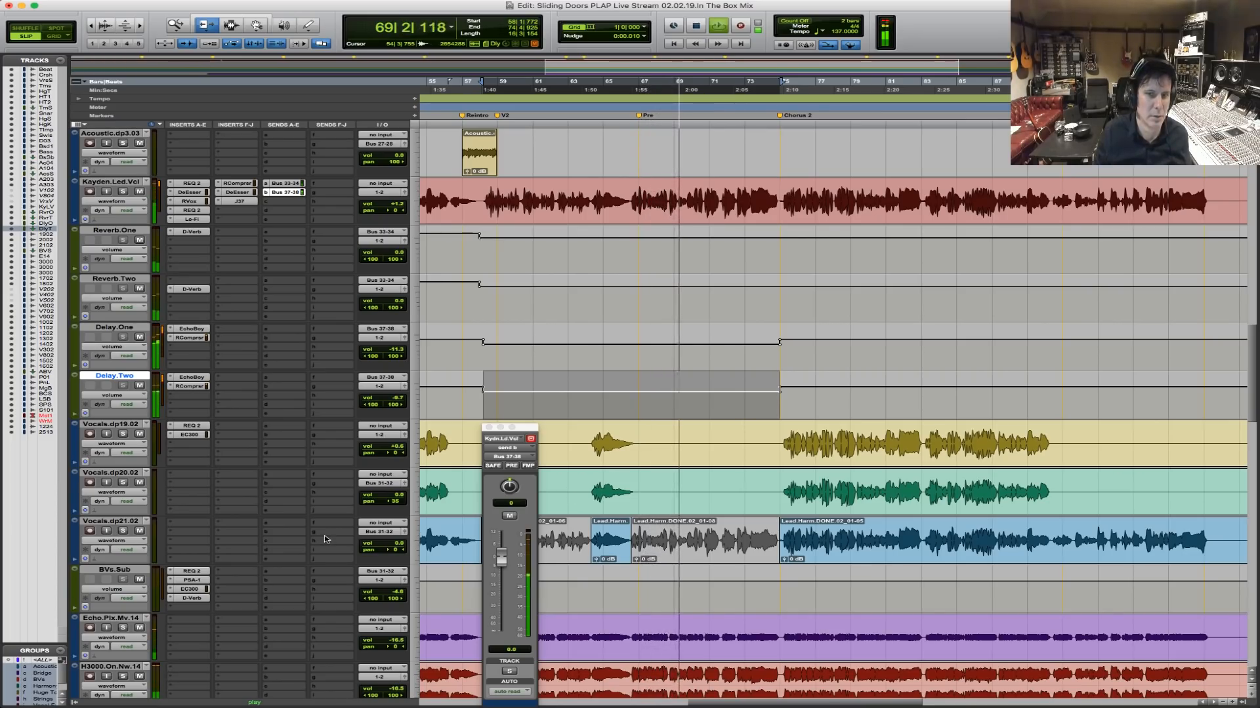
Pan the Vocals.dp19.02 track further right while the song plays into Chorus 2.
{"action": "key", "text": "r"}
{"action": "key", "text": "r"}
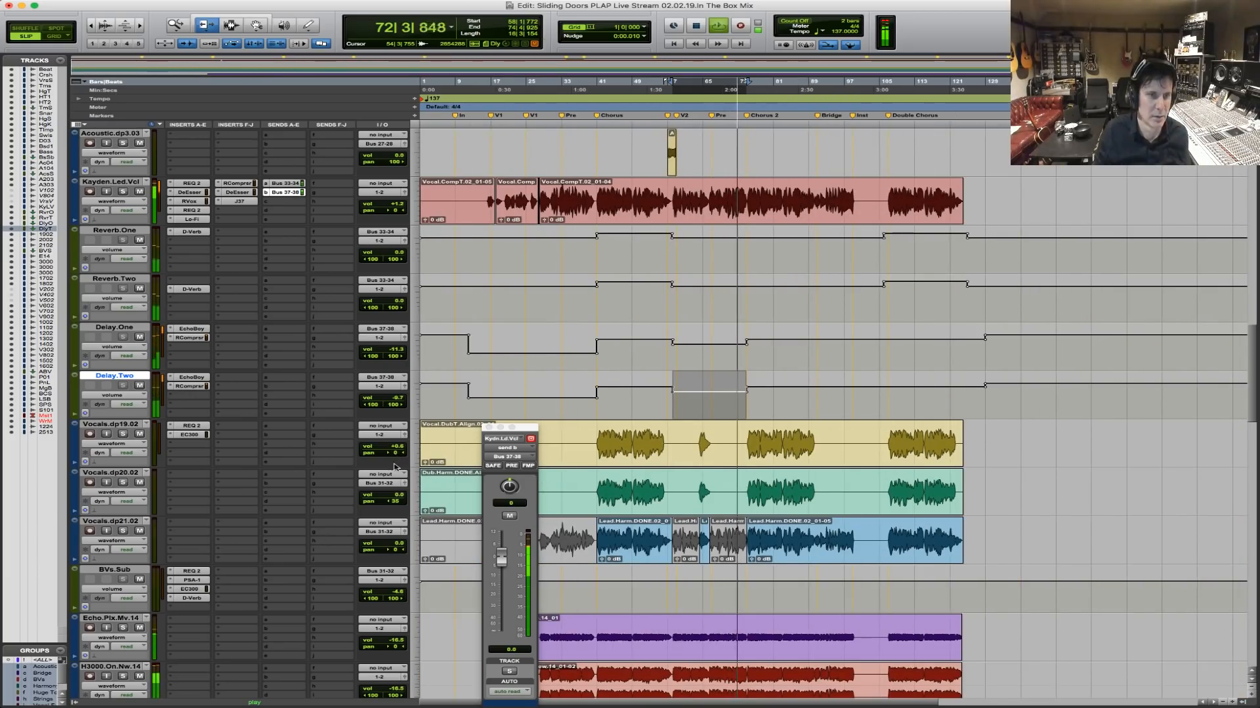
{"action": "left_click_drag", "start_coordinate": [393, 454], "coordinate": [402, 455]}
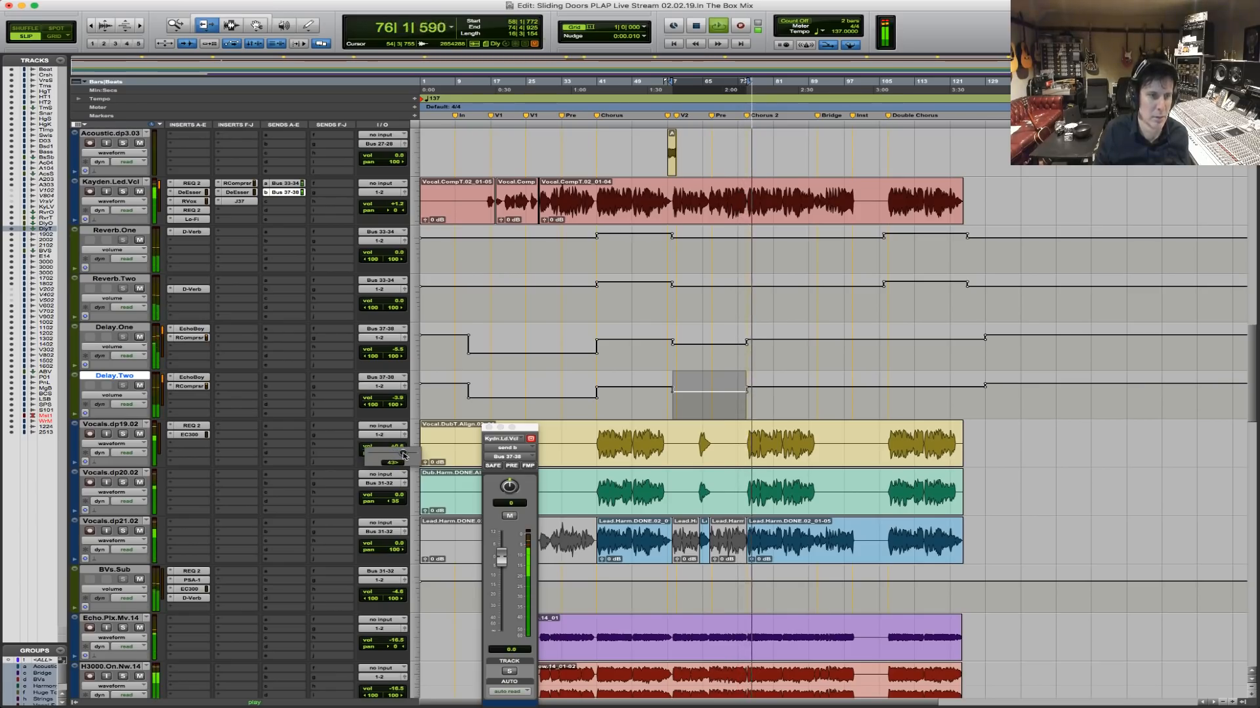
{"action": "left_click_drag", "start_coordinate": [404, 453], "coordinate": [404, 453]}
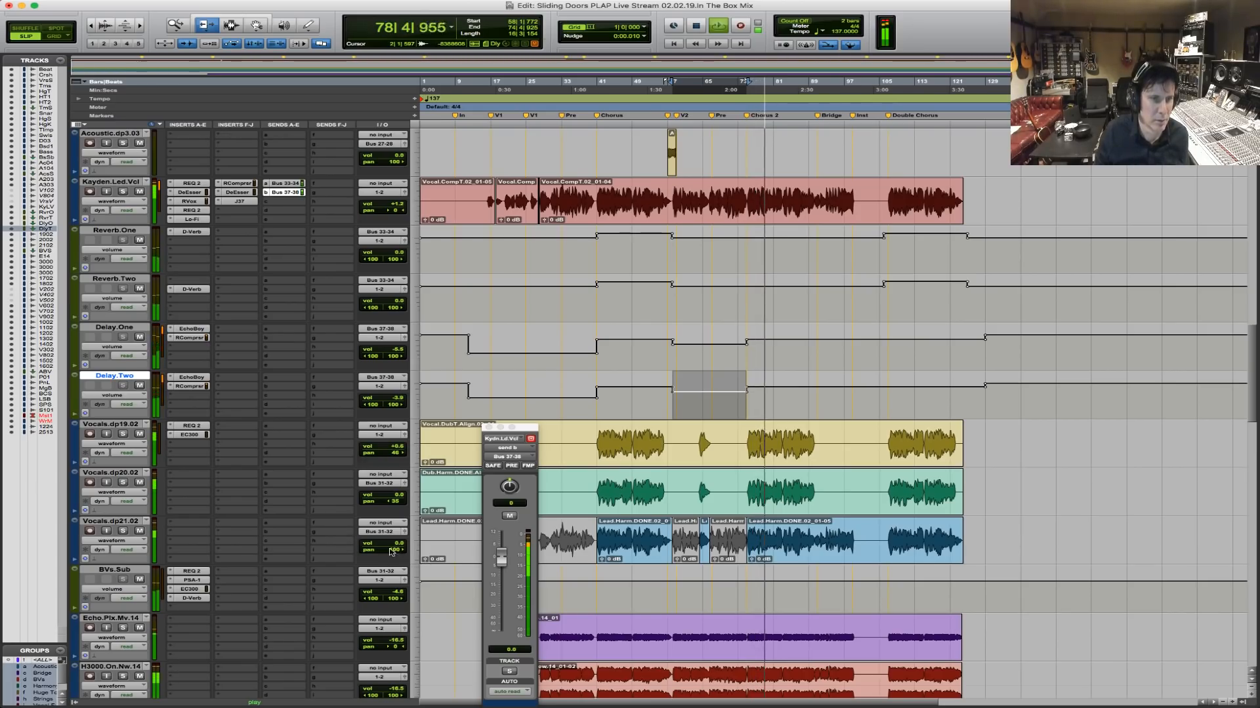
Display the pan automation of Vocals.dp20.02 and Vocals.dp21.02 and solo the tracks briefly to check them.
{"action": "left_click", "coordinate": [113, 541]}
{"action": "left_click", "coordinate": [107, 575]}
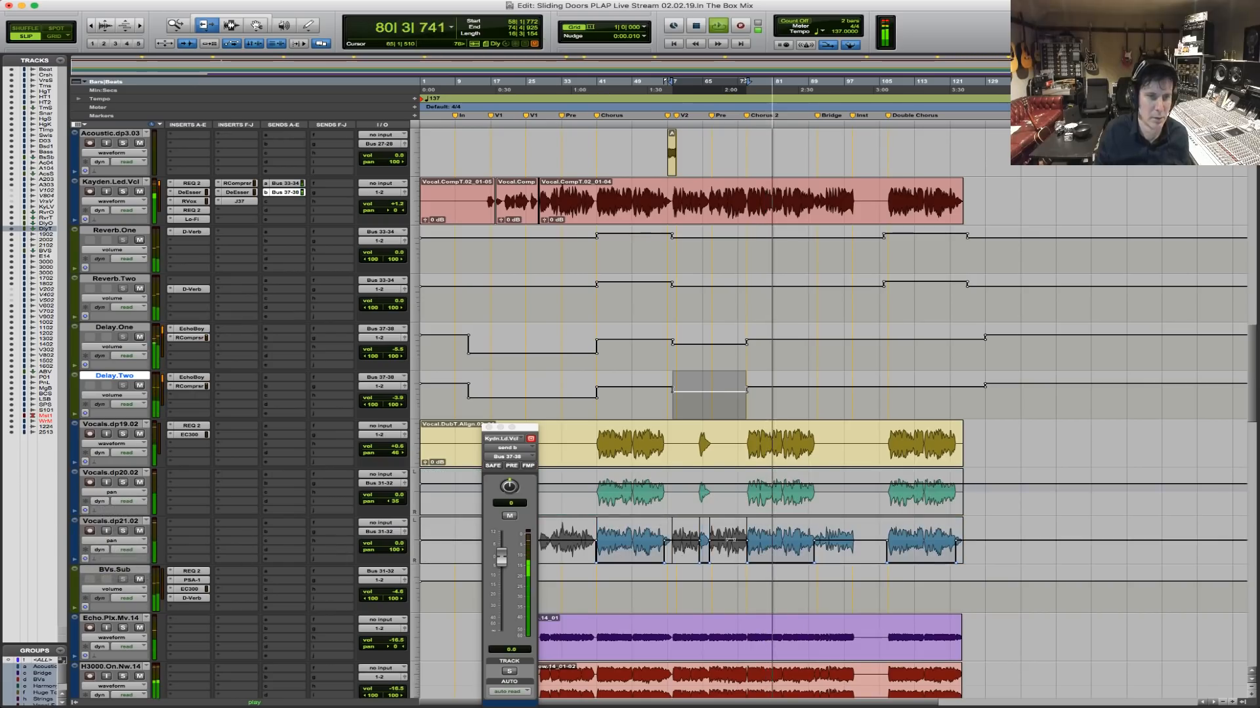
{"action": "key", "text": "F7"}
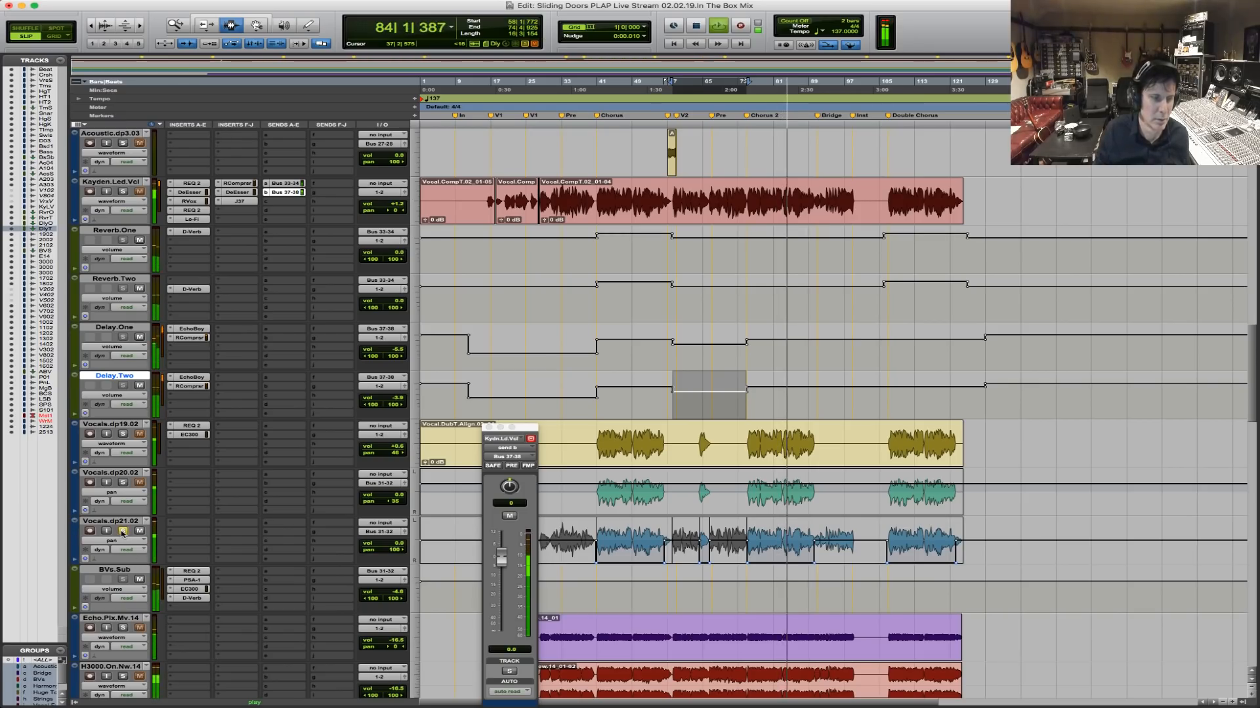
{"action": "left_click", "coordinate": [122, 482]}
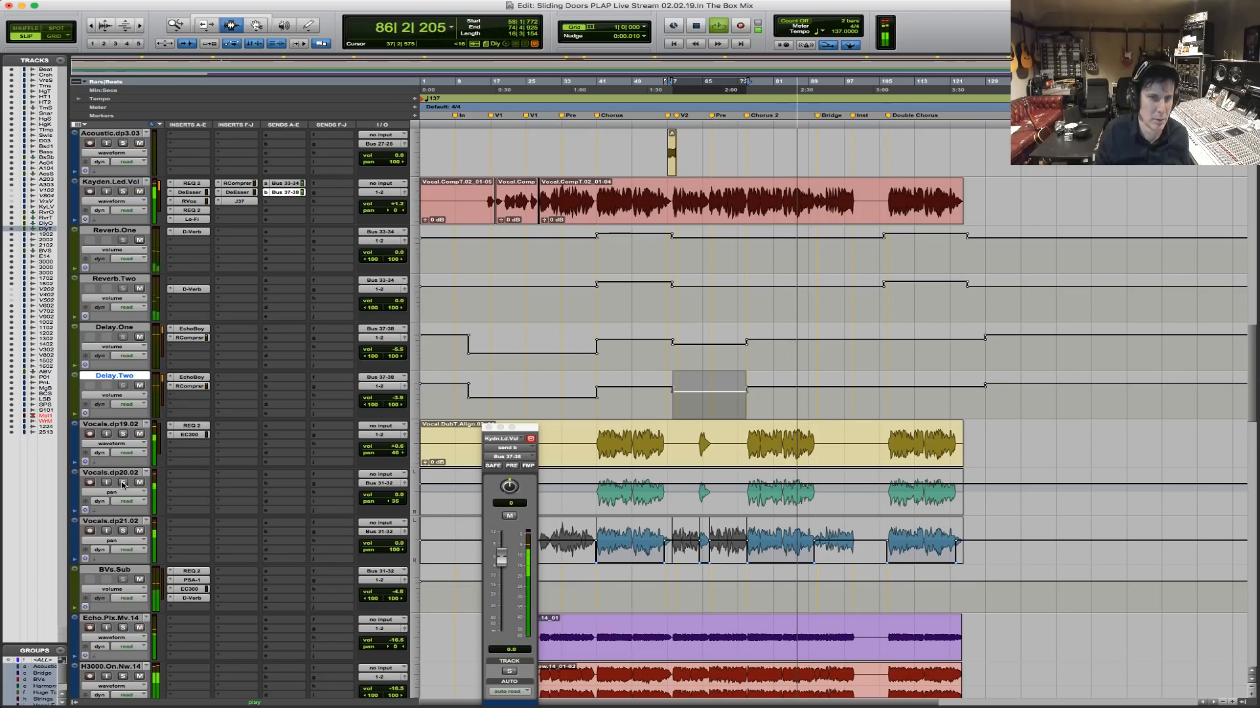
{"action": "left_click", "coordinate": [122, 483]}
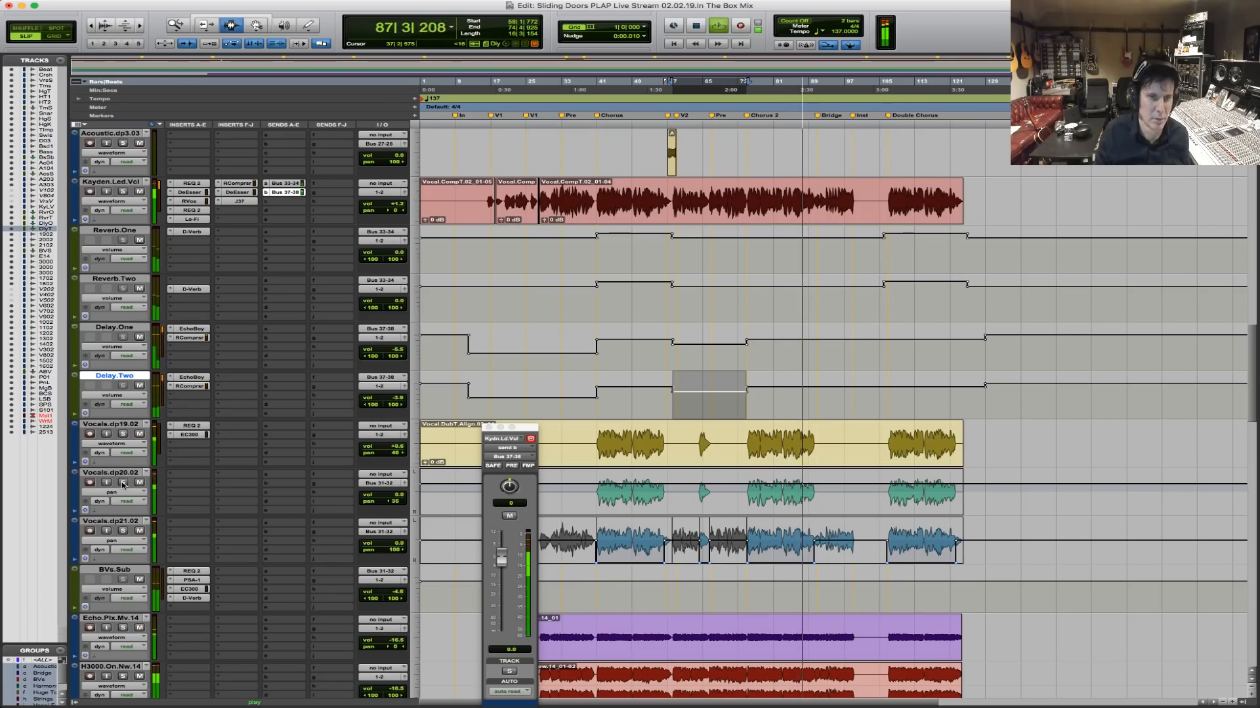
Delete the pan automation of Vocals.dp20.02 and Vocals.dp21.02 from bar 36 past the song's end, and pan Vocals.dp21.02 to 32 right.
{"action": "left_click_drag", "start_coordinate": [575, 498], "coordinate": [984, 546]}
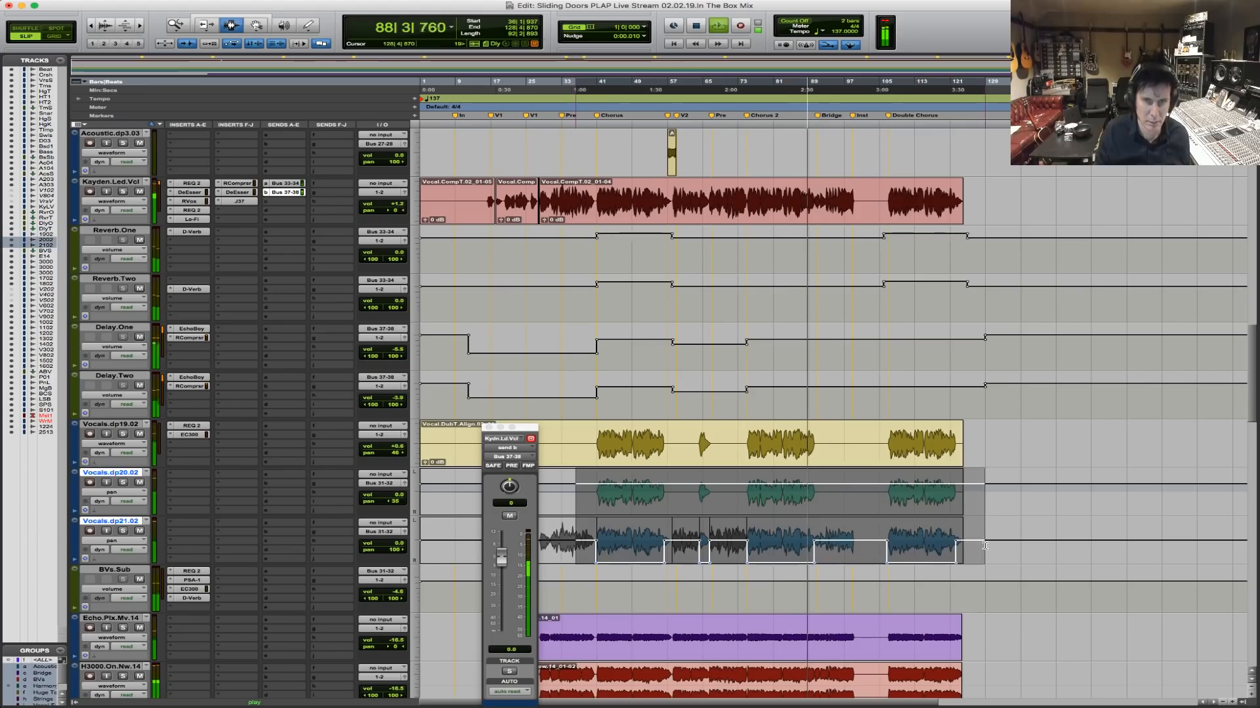
{"action": "key", "text": "Delete"}
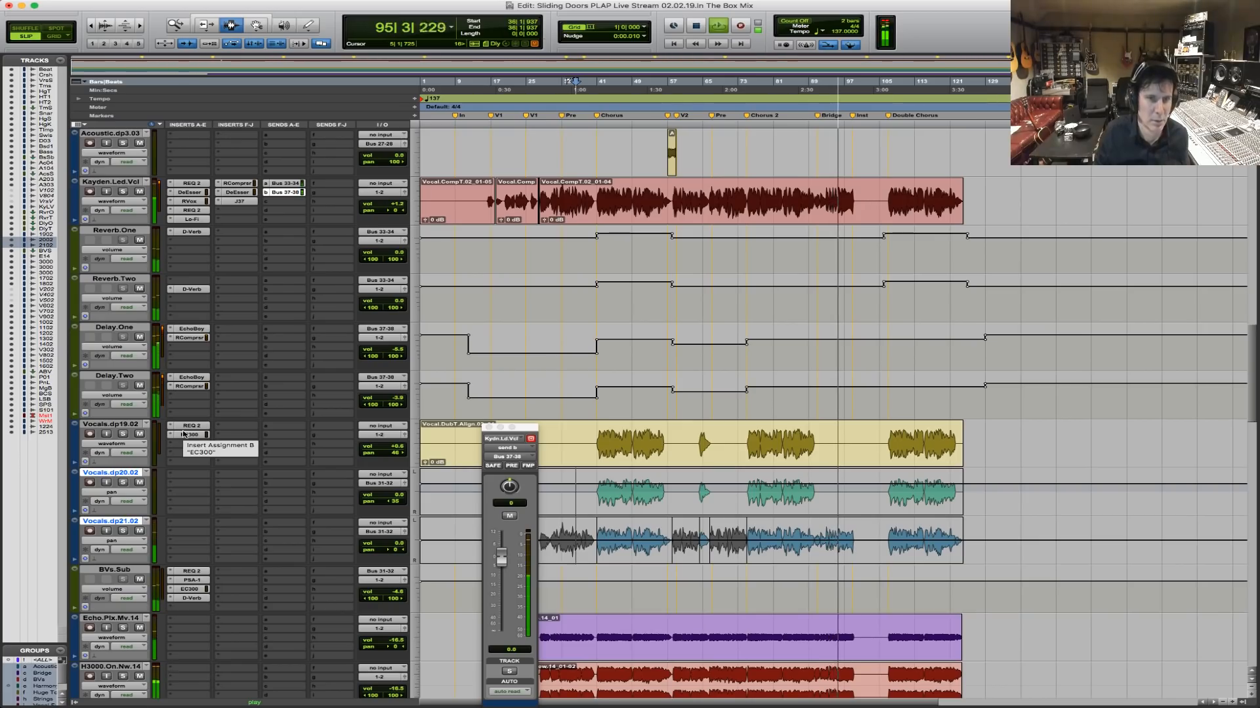
{"action": "left_click_drag", "start_coordinate": [395, 555], "coordinate": [401, 553]}
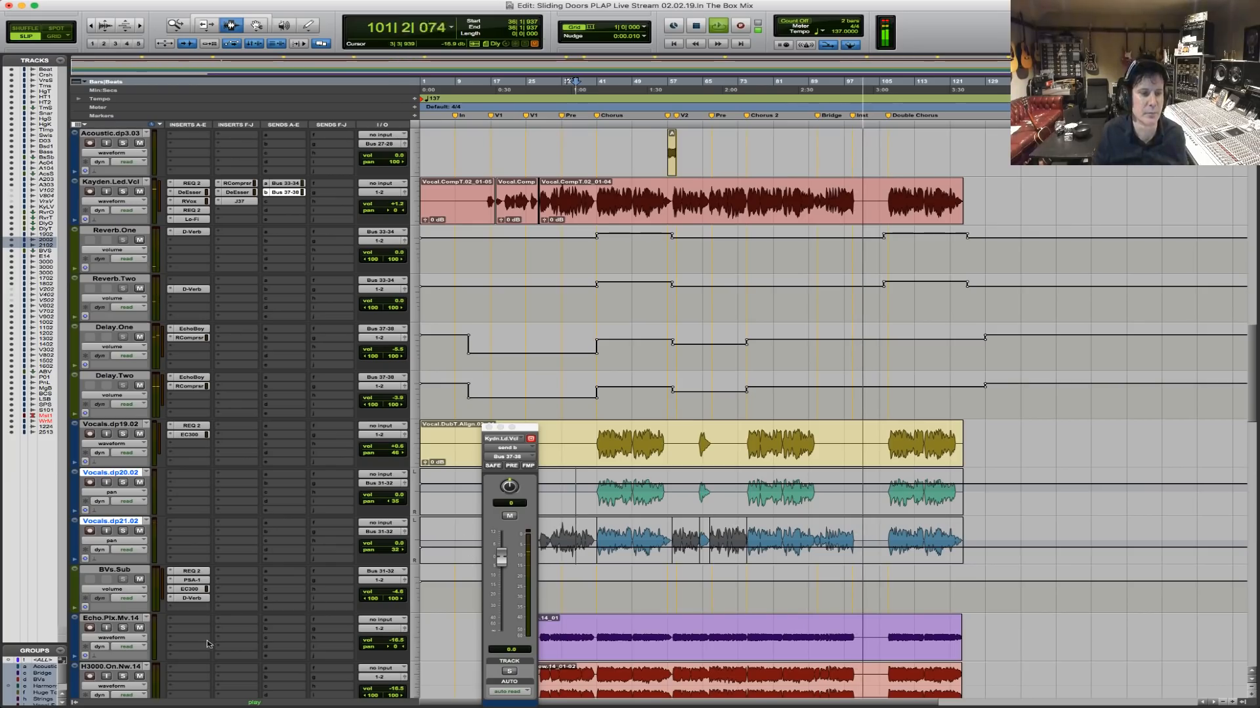
{"action": "key", "text": "space"}
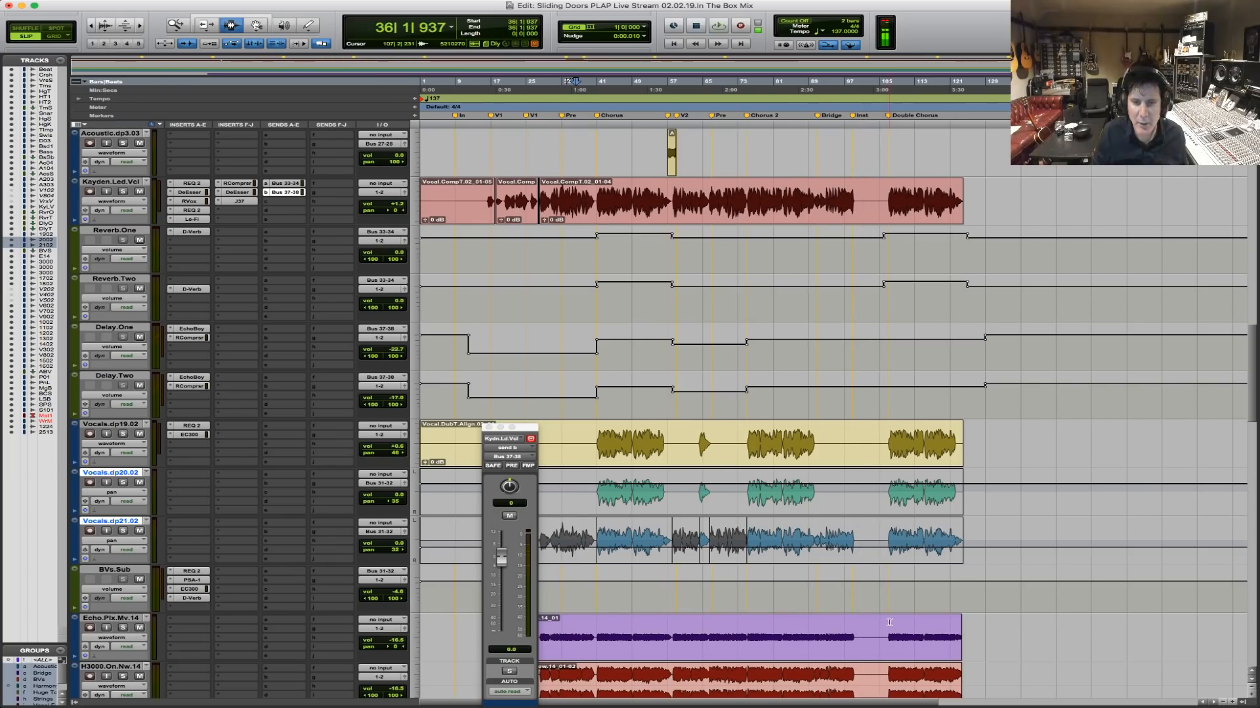
Focus on the double chorus, close the lead vocal's send window, and suspend all groups.
{"action": "left_click", "coordinate": [887, 627]}
{"action": "key", "text": "F5"}
{"action": "left_click", "coordinate": [946, 630]}
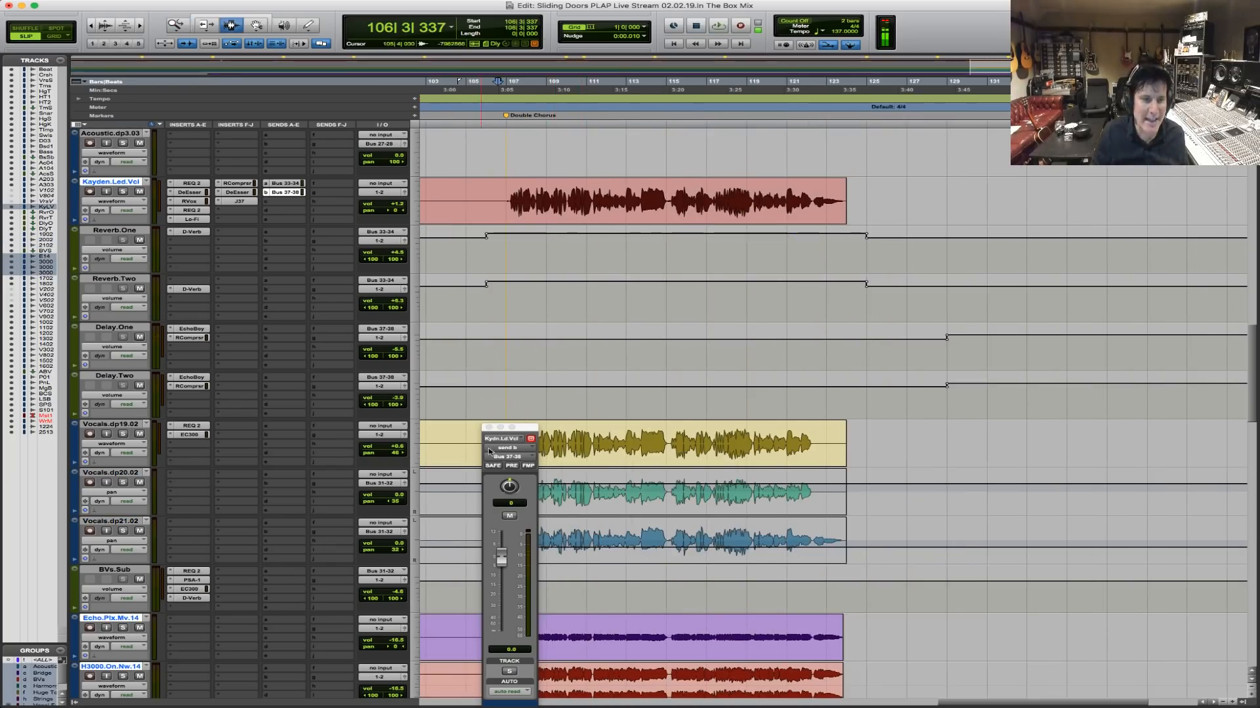
{"action": "key", "text": "super+e"}
{"action": "left_click", "coordinate": [488, 427]}
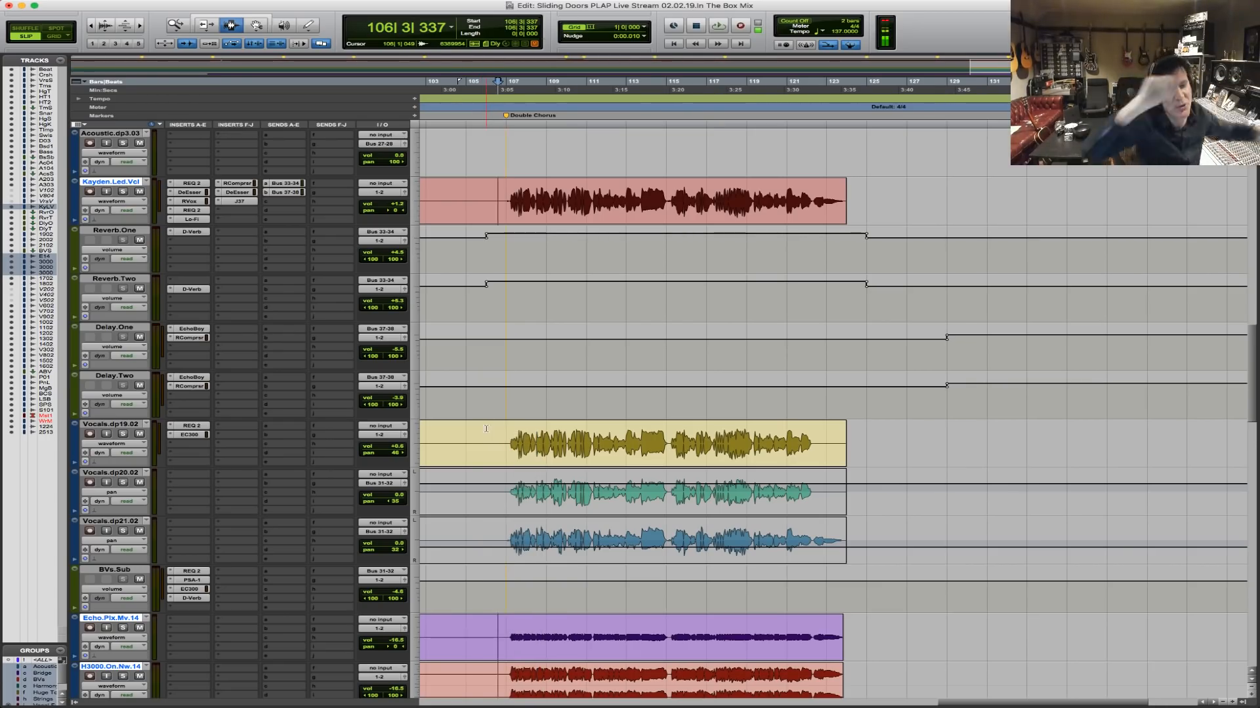
{"action": "key", "text": "super+shift+g"}
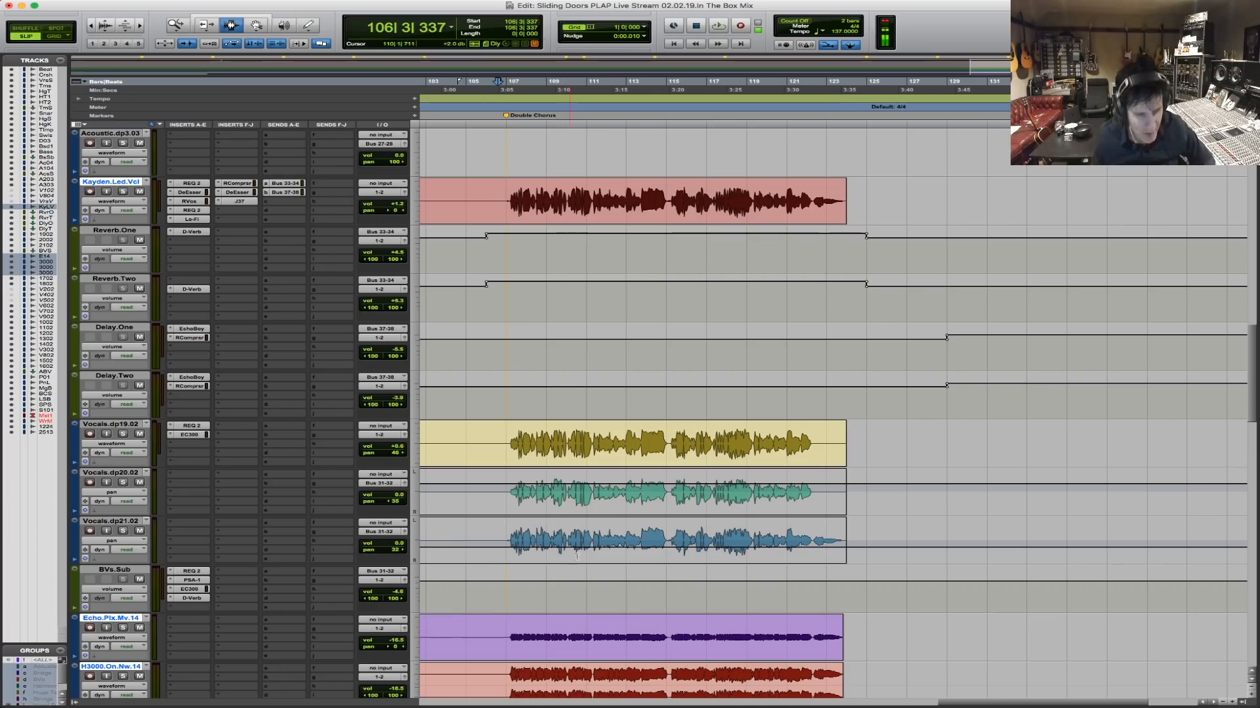
Play the double chorus from bar 107 with Echo.Plx.Mv.14 soloed and raise that track's volume.
{"action": "left_click", "coordinate": [511, 633]}
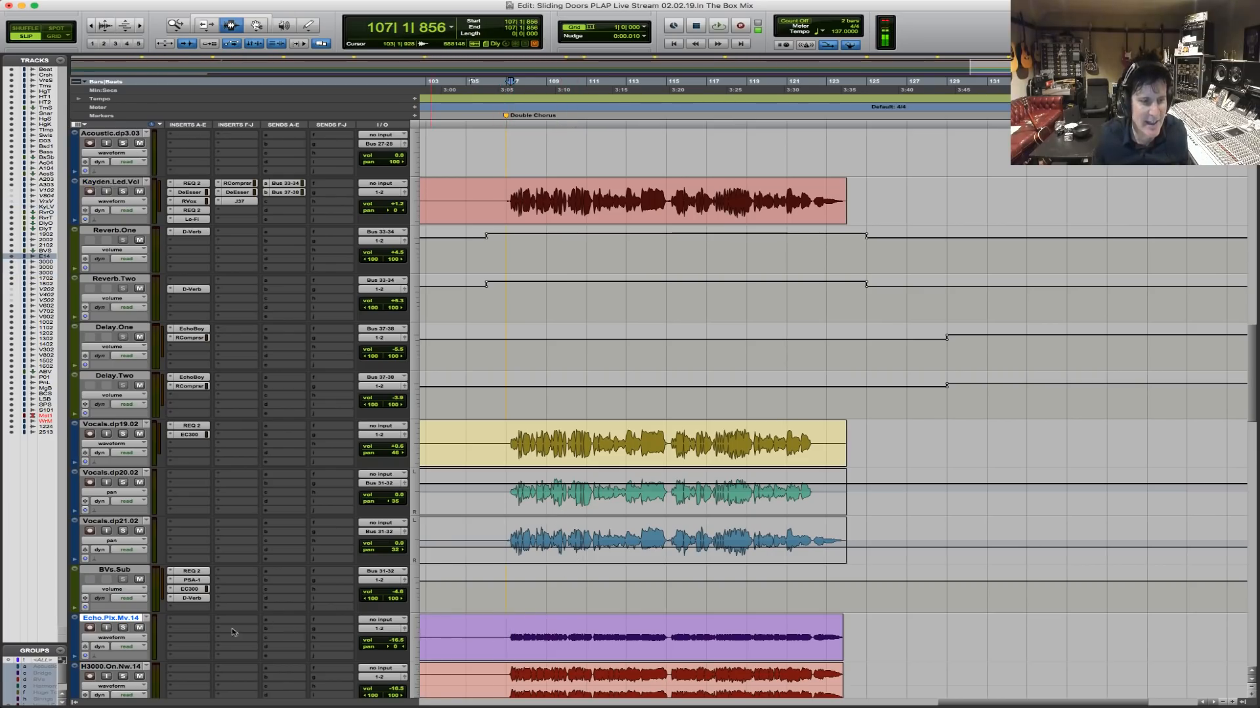
{"action": "left_click", "coordinate": [124, 628]}
{"action": "key", "text": "space"}
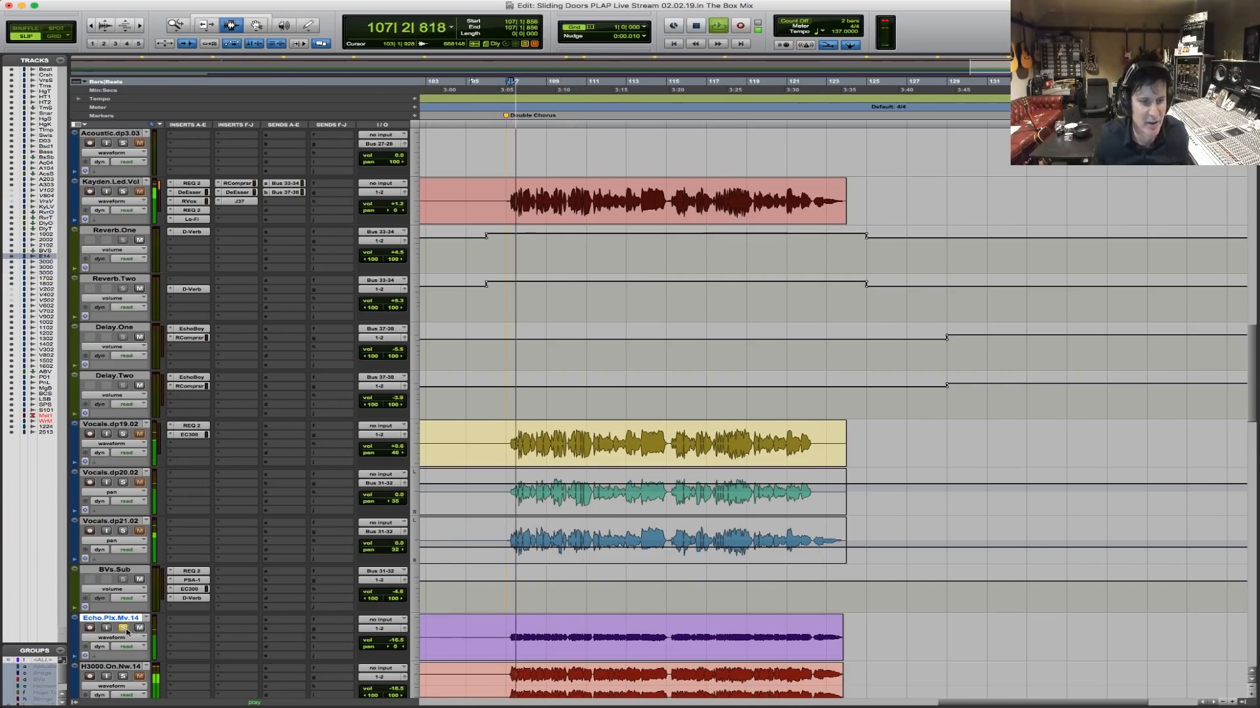
{"action": "left_click_drag", "start_coordinate": [397, 642], "coordinate": [403, 636]}
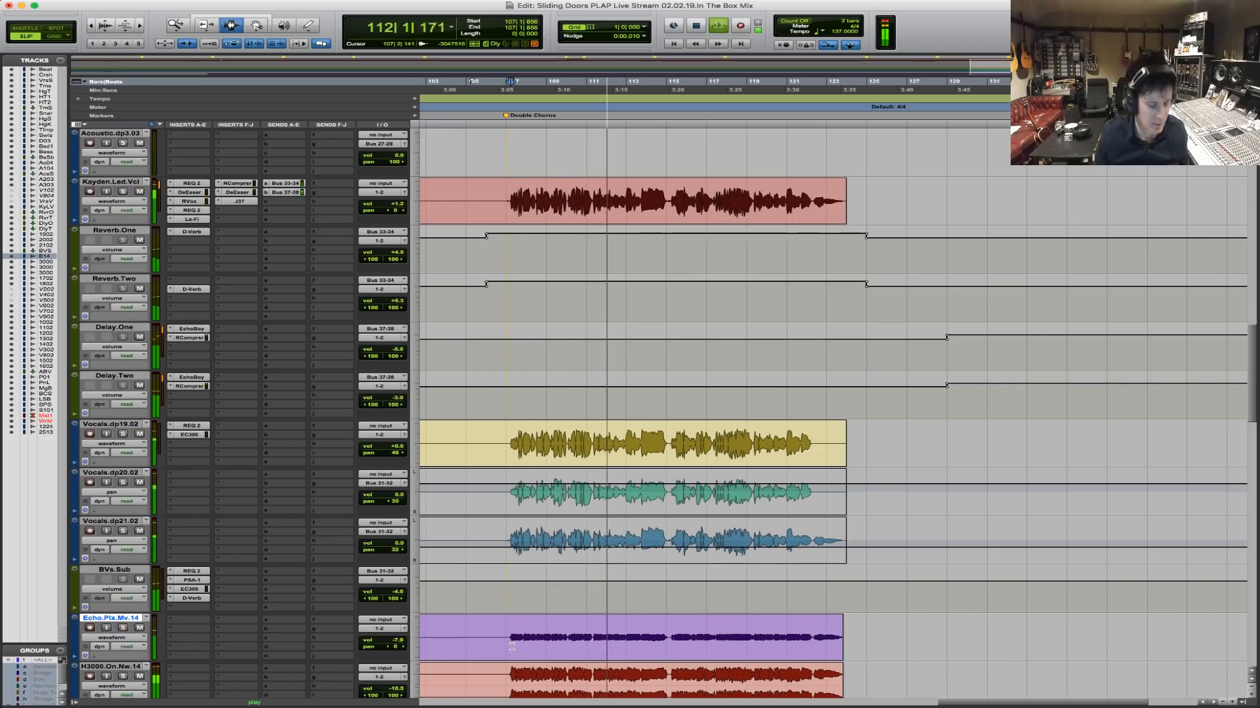
Listen to the end of the double chorus with the whole arrangement in view, and stop playback.
{"action": "key", "text": "super+bracketleft"}
{"action": "key", "text": "super+bracketleft"}
{"action": "key", "text": "super+bracketleft"}
{"action": "key", "text": "super+1"}
{"action": "left_click_drag", "start_coordinate": [424, 640], "coordinate": [754, 639]}
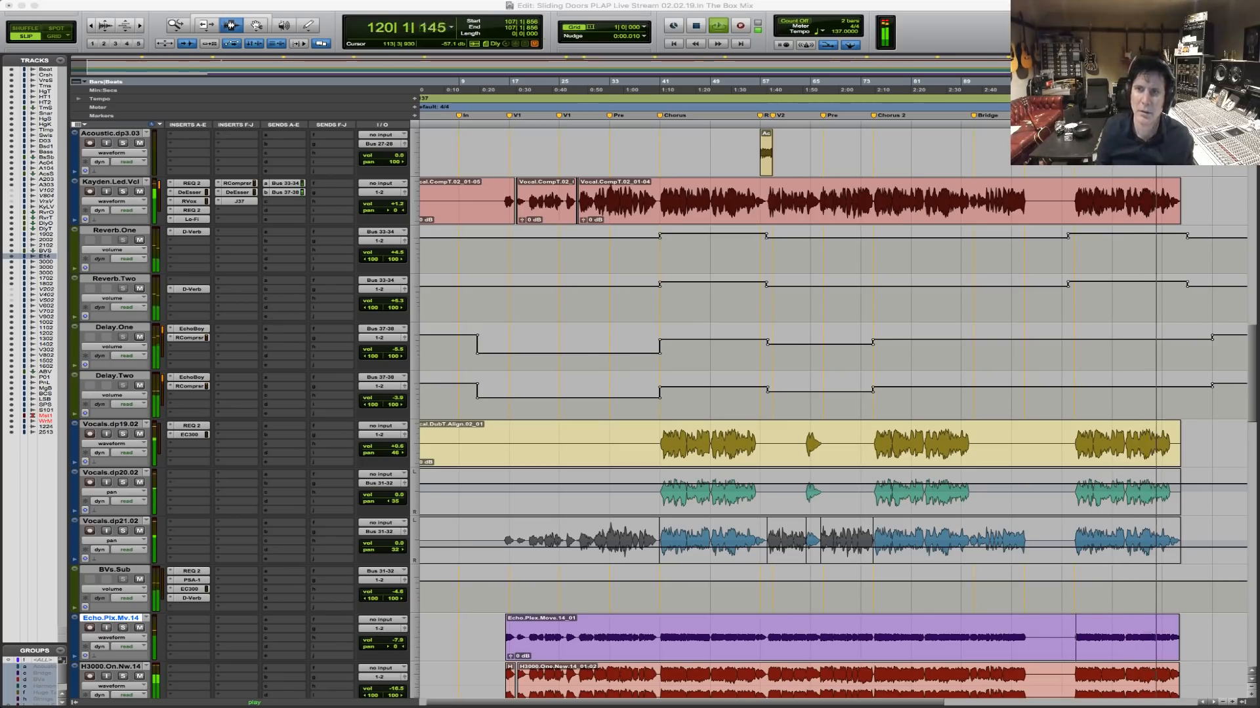
{"action": "left_click", "coordinate": [1076, 487]}
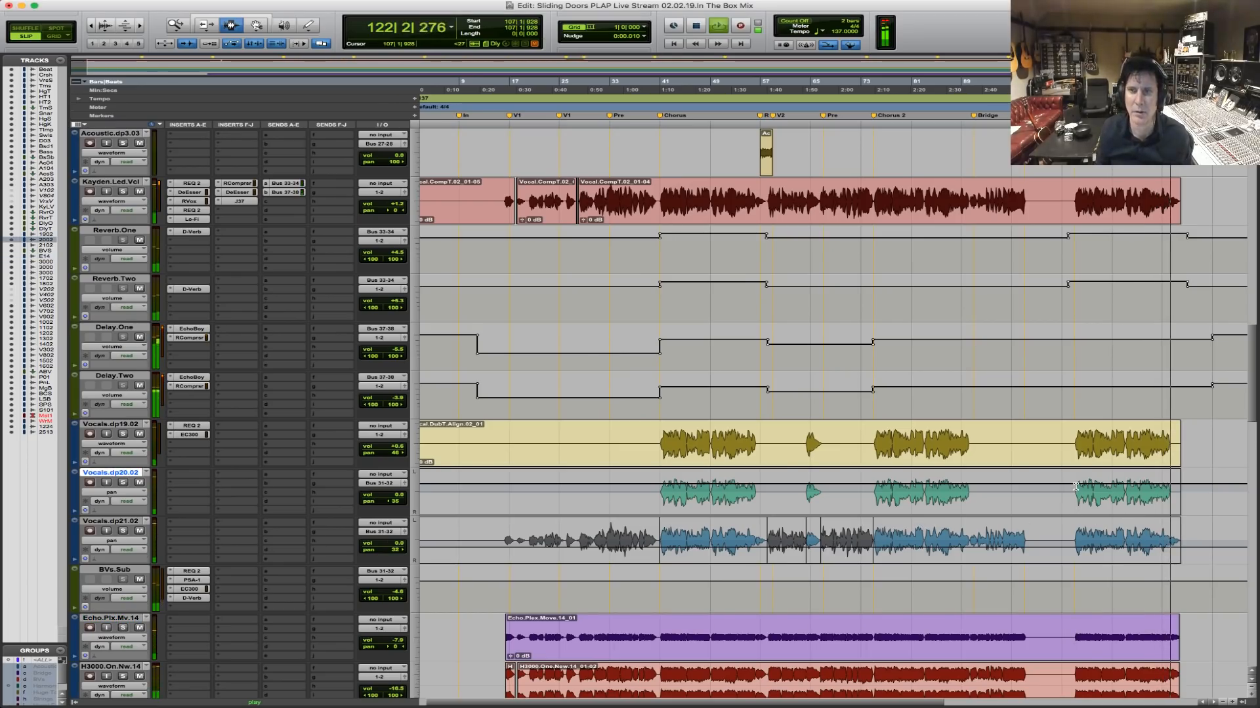
{"action": "key", "text": "space"}
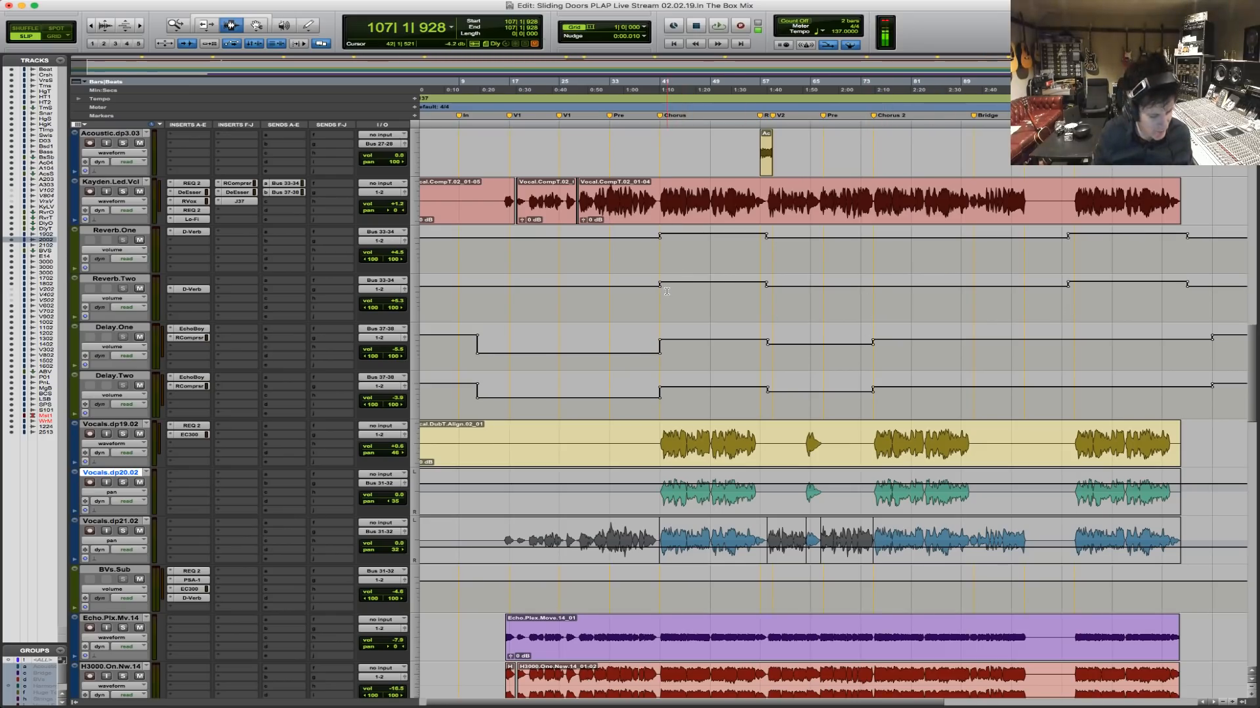
Copy Reverb.Two's chorus volume automation from bar 41 and paste it at bar 75 on Reverb.Two and Reverb.One.
{"action": "left_click_drag", "start_coordinate": [667, 291], "coordinate": [767, 302]}
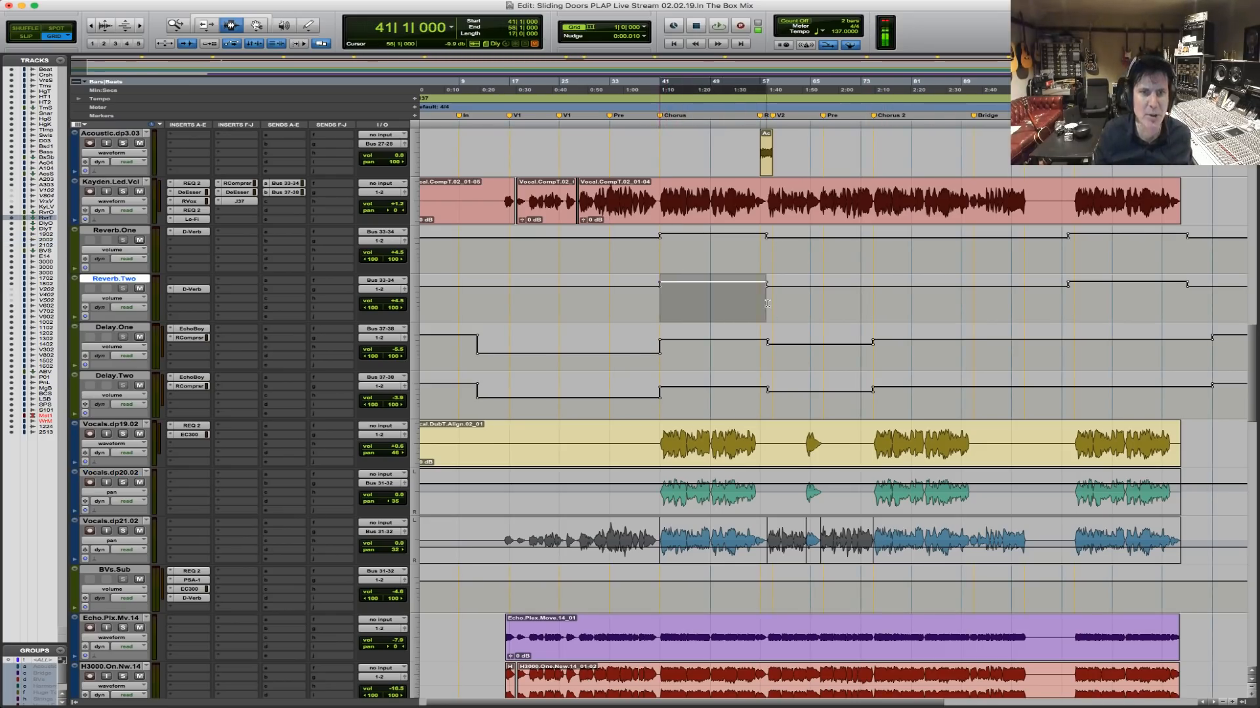
{"action": "key", "text": "F5"}
{"action": "left_click_drag", "start_coordinate": [666, 307], "coordinate": [1176, 295]}
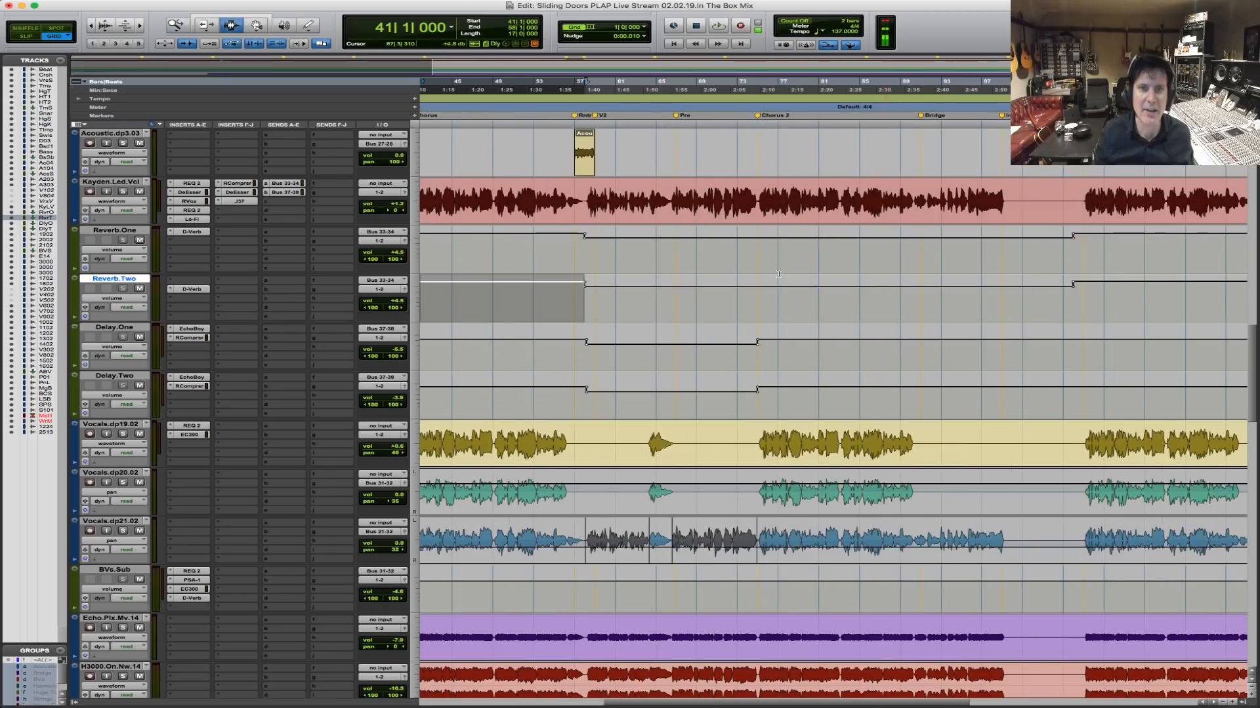
{"action": "left_click", "coordinate": [754, 305]}
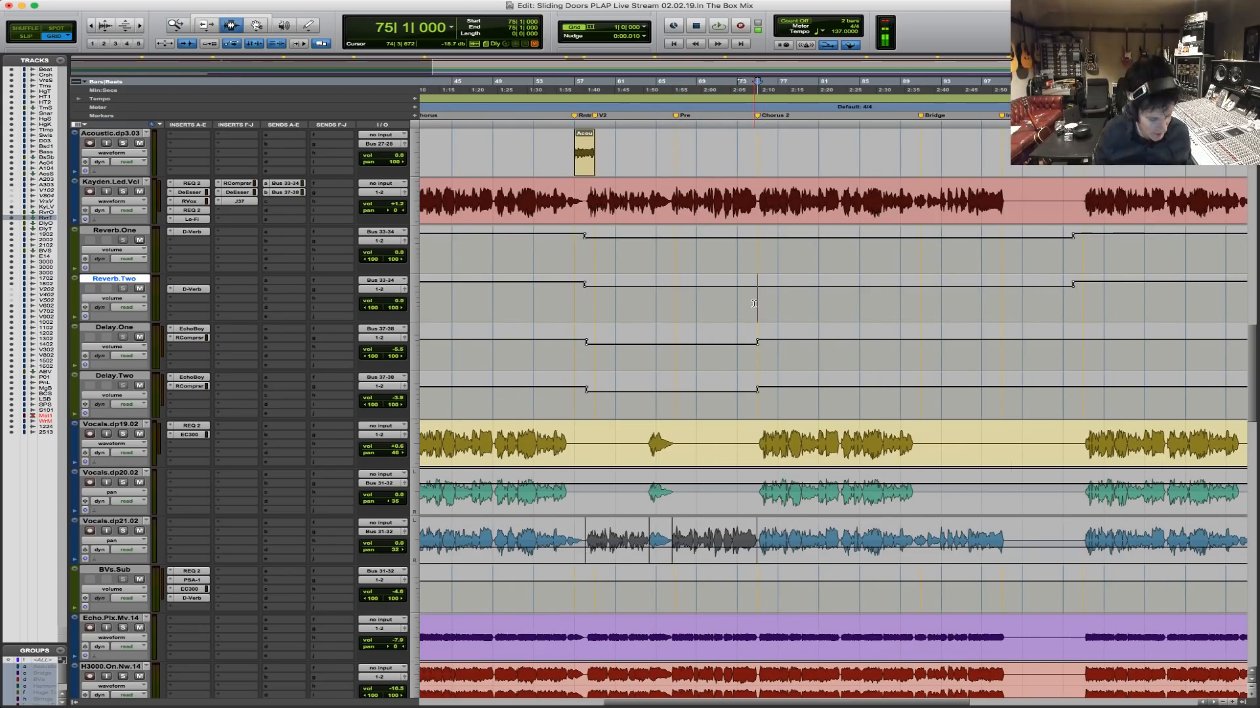
{"action": "key", "text": "super+v"}
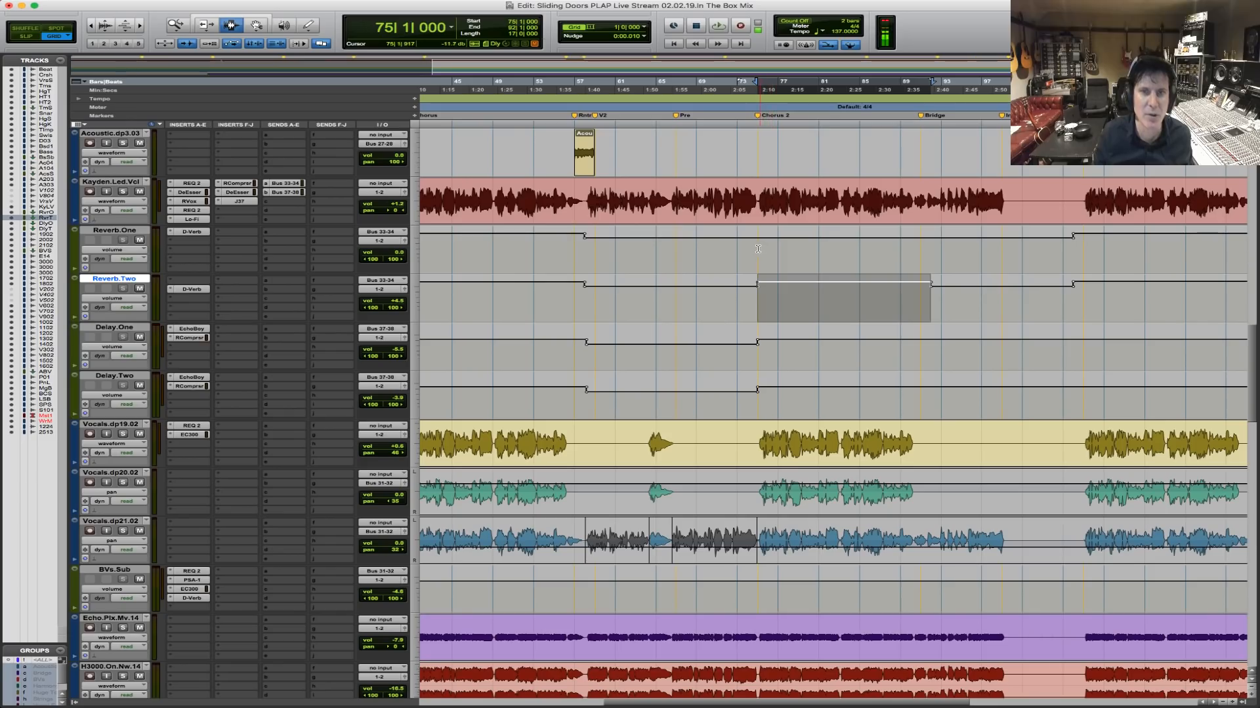
{"action": "left_click", "coordinate": [757, 248]}
{"action": "key", "text": "super+v"}
Paste the copied volume automation at bar 84 on Reverb.One and Reverb.Two as well.
{"action": "left_click", "coordinate": [850, 246]}
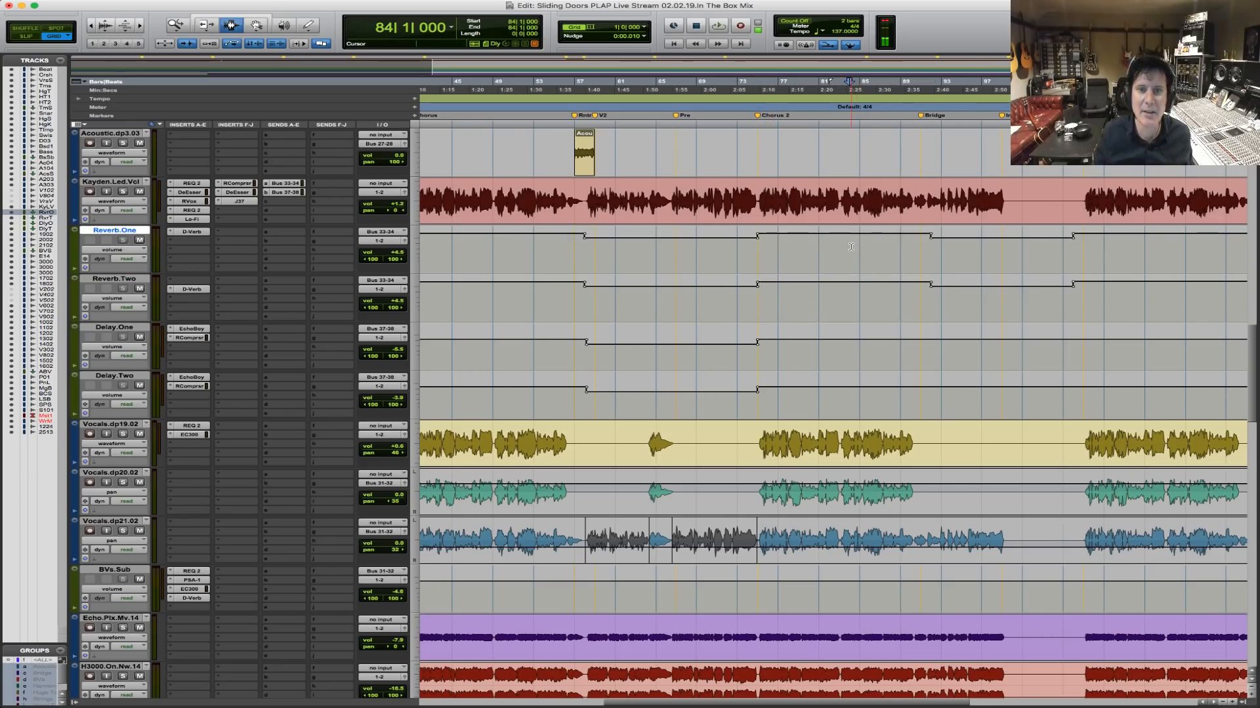
{"action": "key", "text": "super+v"}
{"action": "left_click", "coordinate": [848, 287]}
{"action": "key", "text": "super+v"}
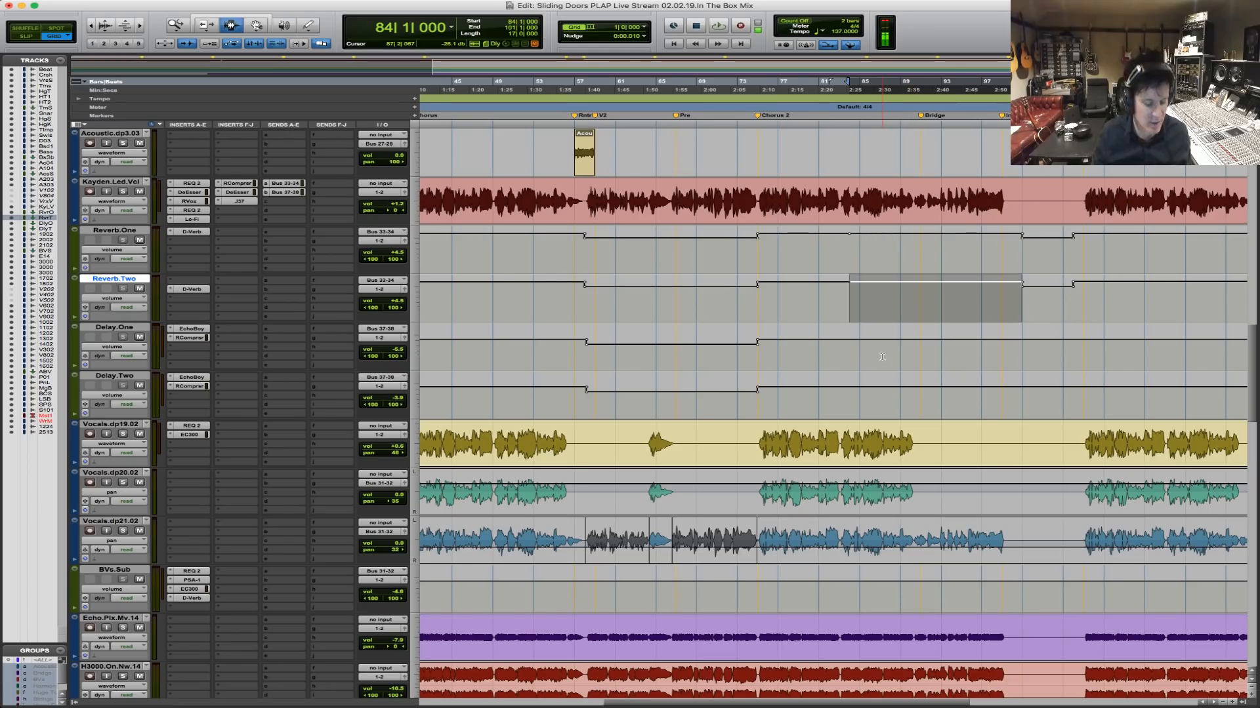
Compare the vocal effects by playing the first verse from bar 15 and the chorus from bar 41.
{"action": "key", "text": "super+["}
{"action": "key", "text": "super+["}
{"action": "key", "text": "F5"}
{"action": "left_click_drag", "start_coordinate": [851, 383], "coordinate": [172, 377]}
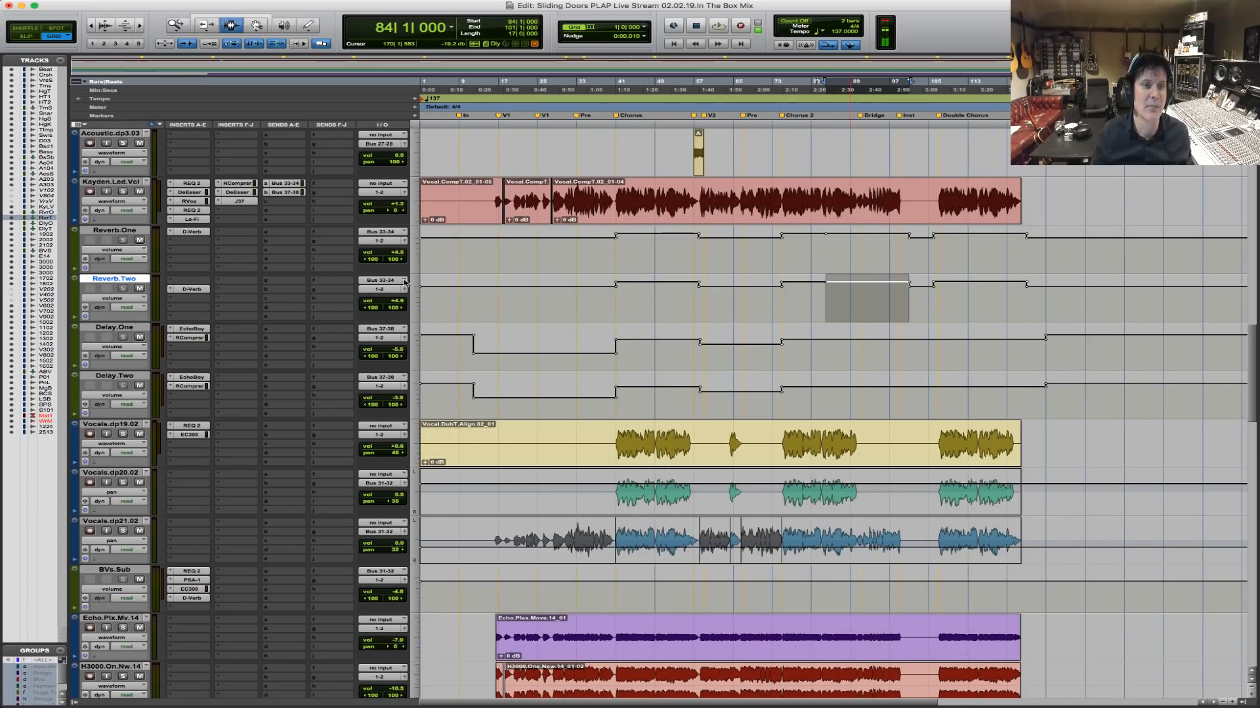
{"action": "left_click", "coordinate": [491, 201]}
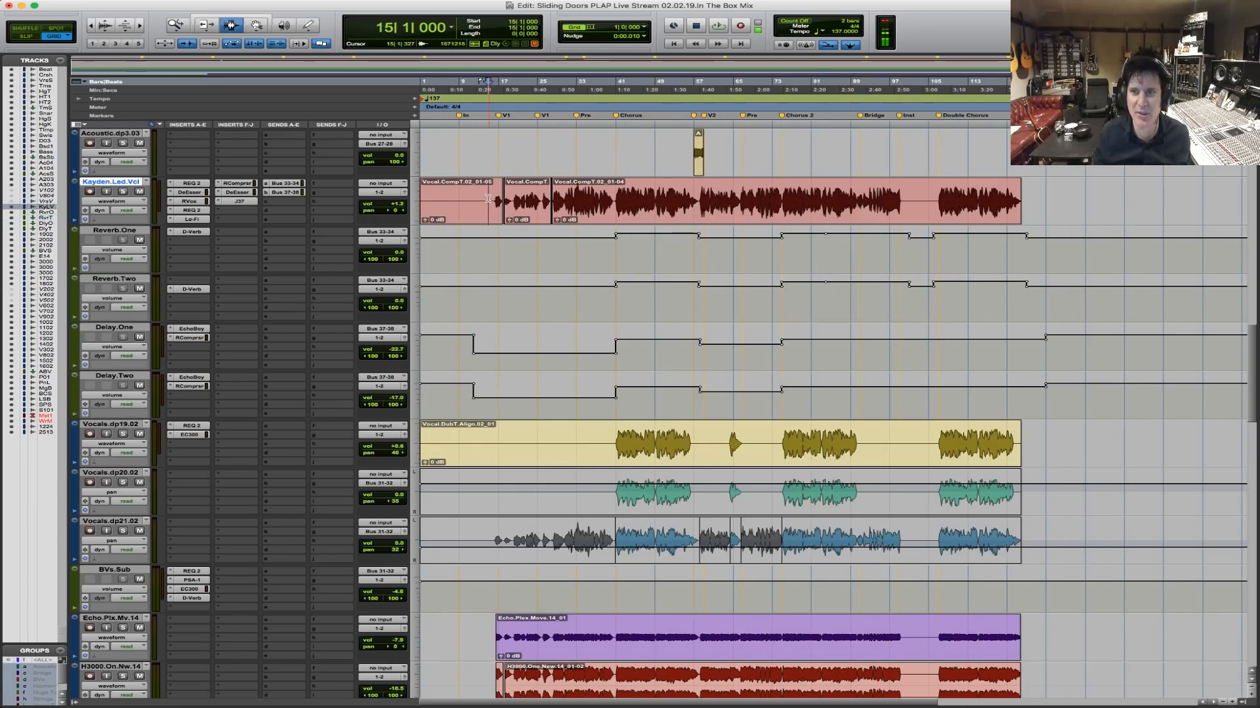
{"action": "key", "text": "space"}
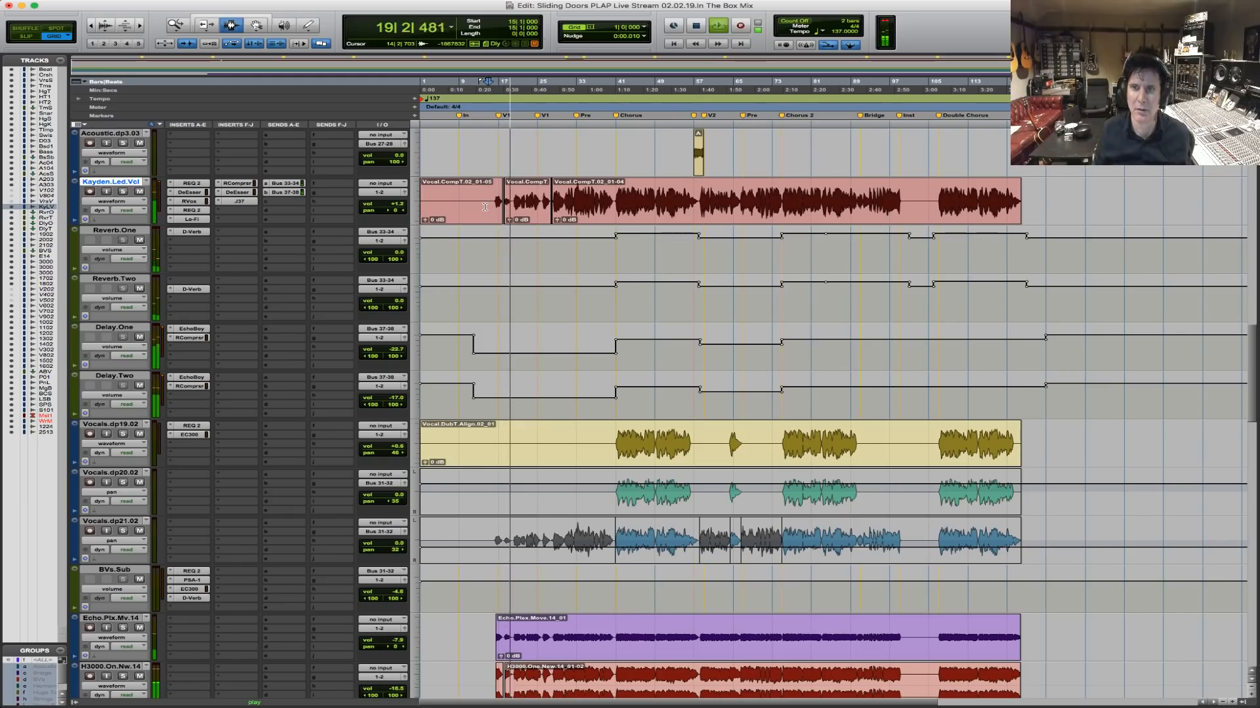
{"action": "key", "text": "space"}
{"action": "left_click", "coordinate": [616, 199]}
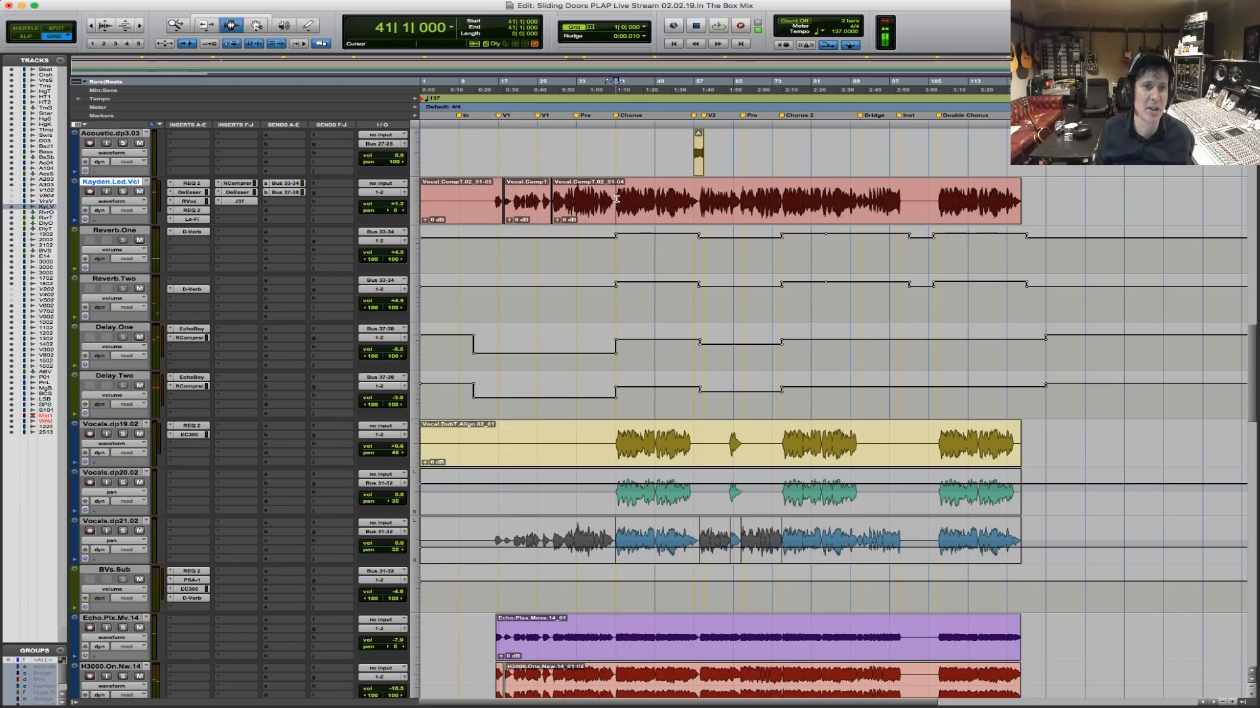
{"action": "key", "text": "space"}
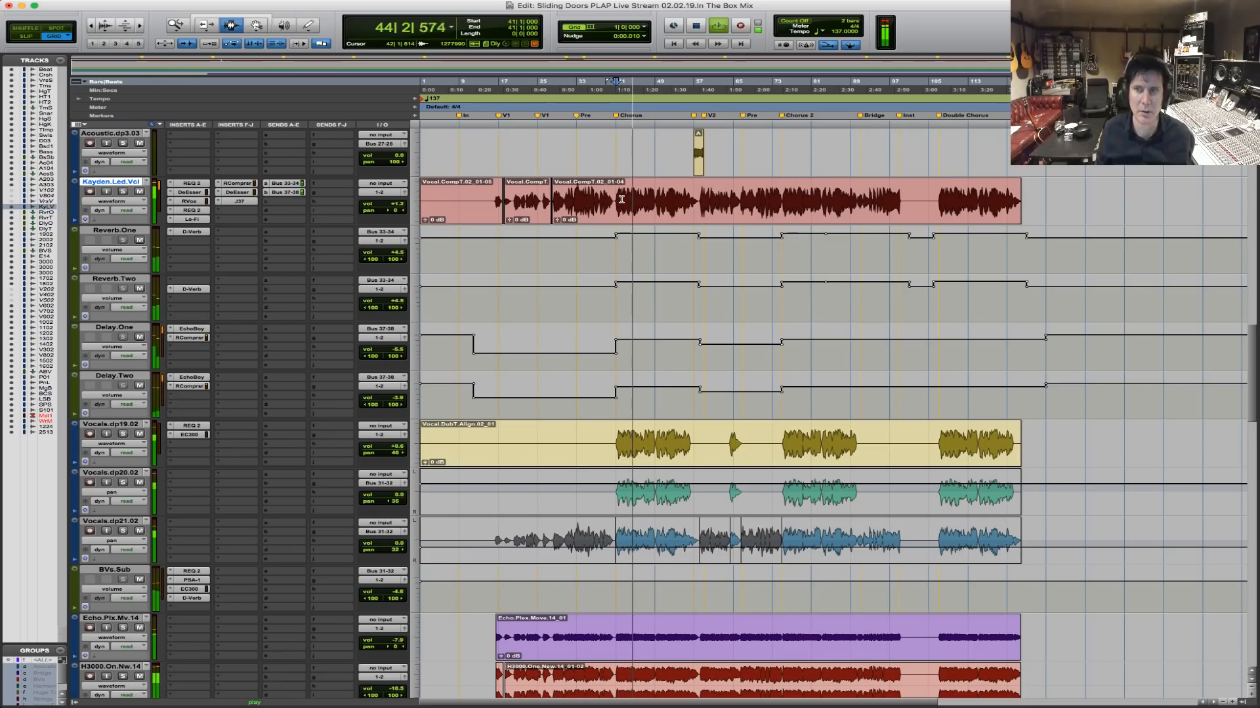
{"action": "key", "text": "space"}
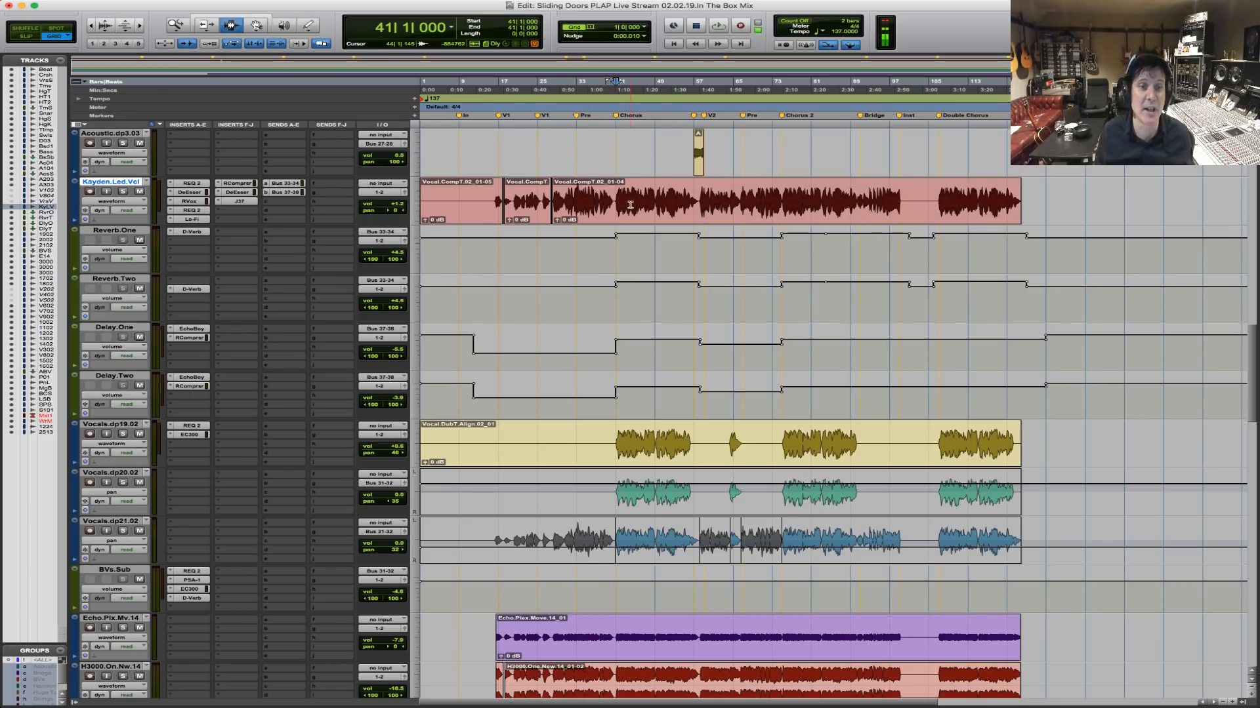
Focus on the first chorus, play it from bar 41 to judge the vocals, and stop playback.
{"action": "key", "text": "F5"}
{"action": "left_click_drag", "start_coordinate": [573, 205], "coordinate": [895, 204]}
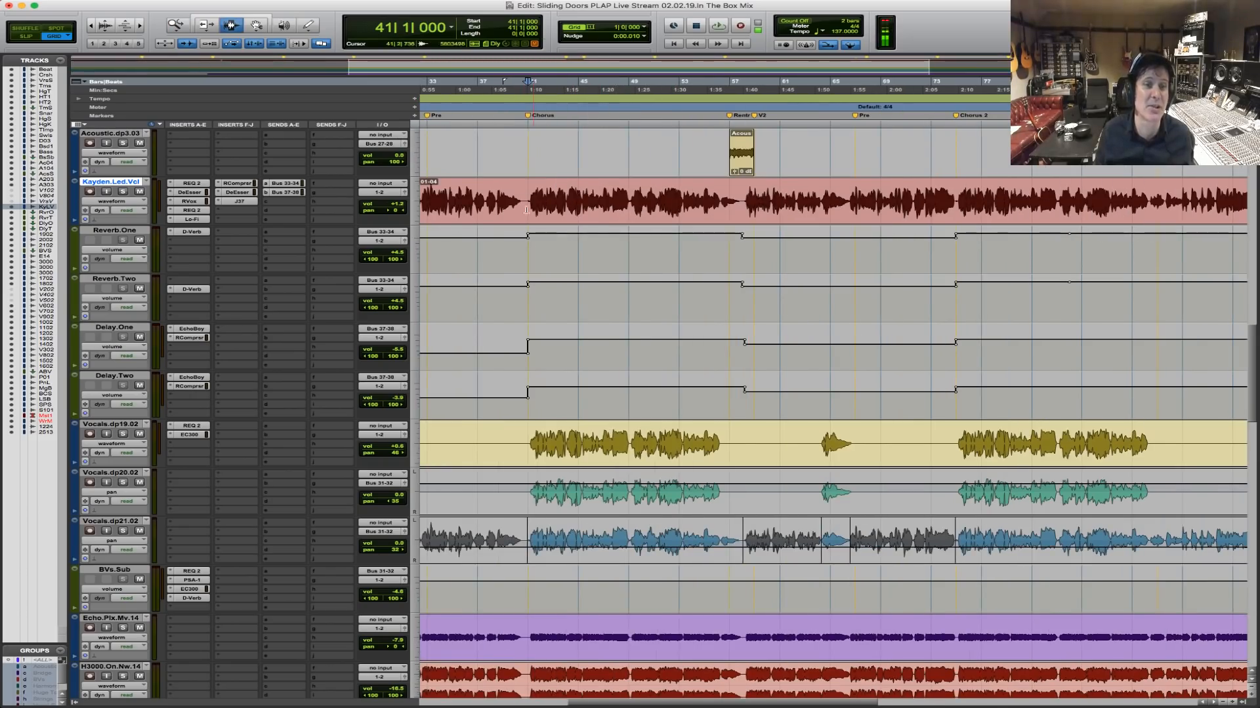
{"action": "left_click_drag", "start_coordinate": [528, 201], "coordinate": [740, 206]}
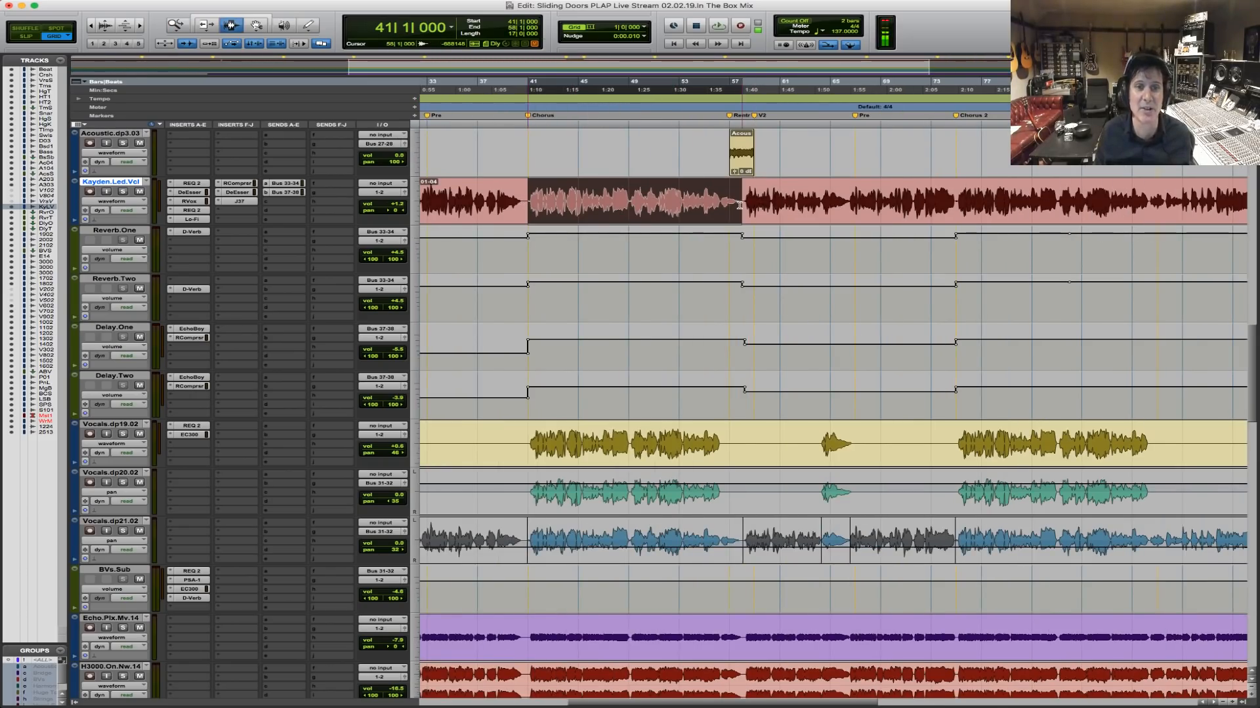
{"action": "left_click", "coordinate": [536, 213]}
{"action": "key", "text": "space"}
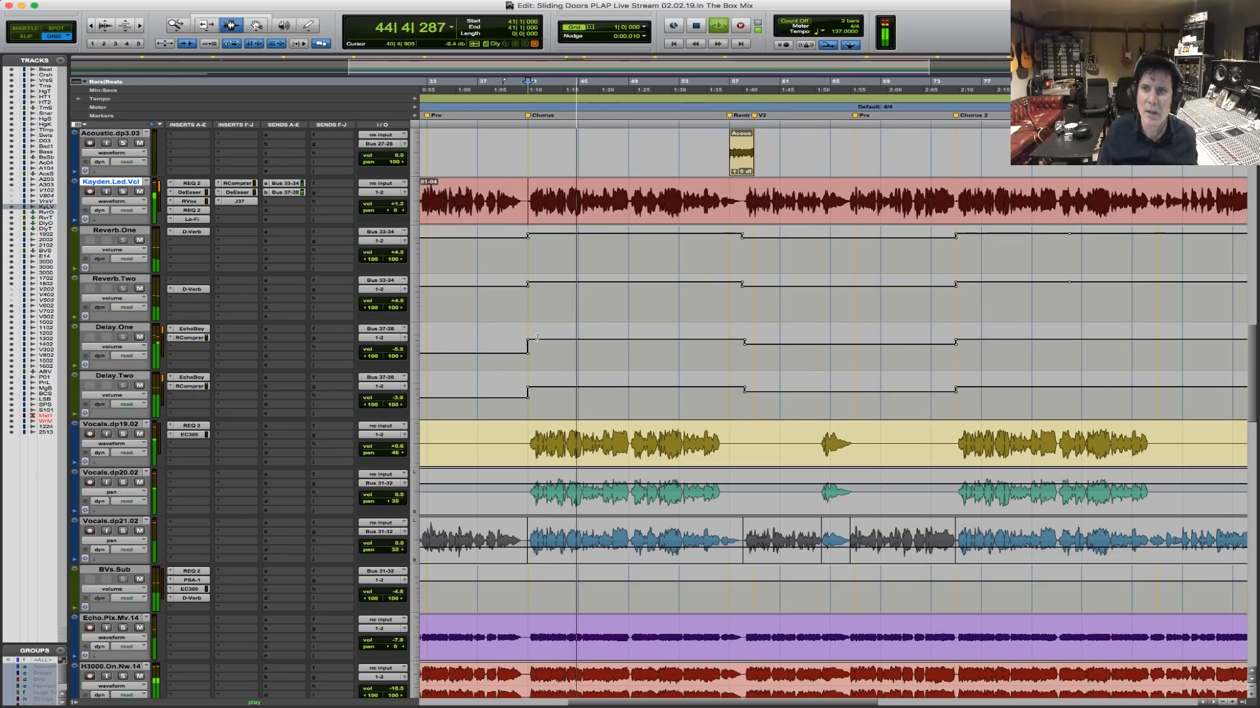
{"action": "key", "text": "space"}
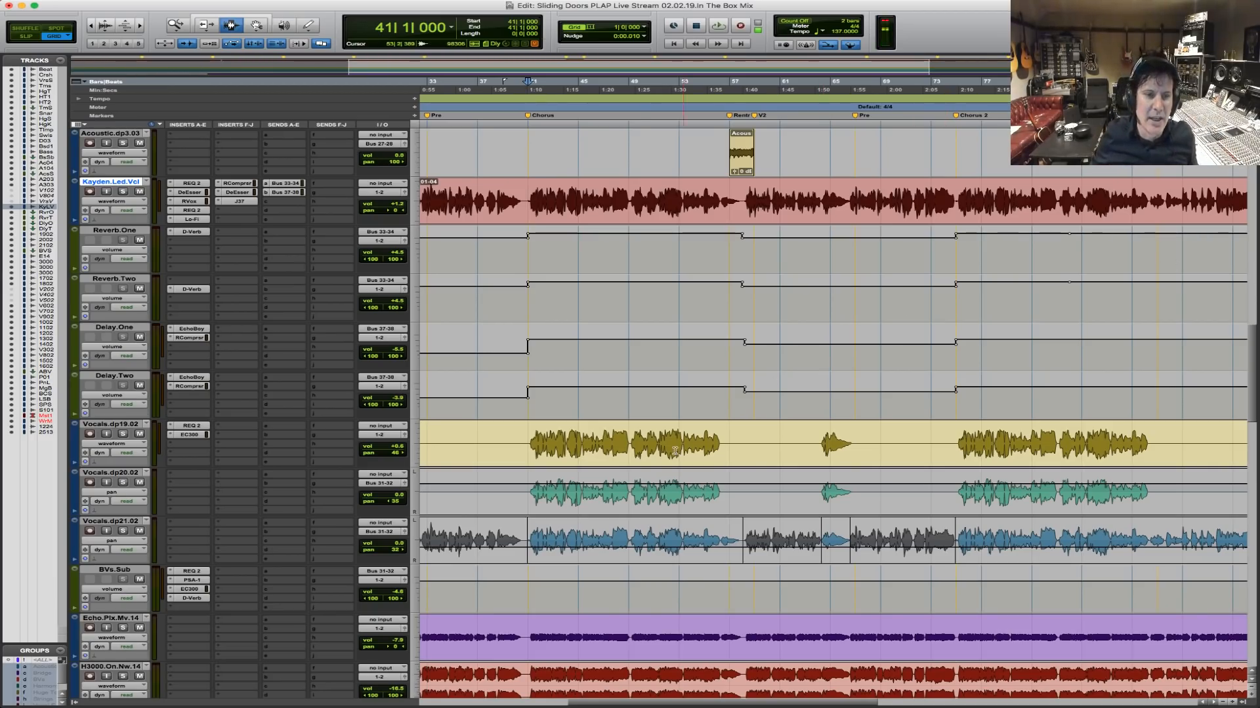
During chorus playback, lower Vocals.dp19.02 to -1.3 dB and bypass the lead vocal's Lo-Fi insert.
{"action": "key", "text": "space"}
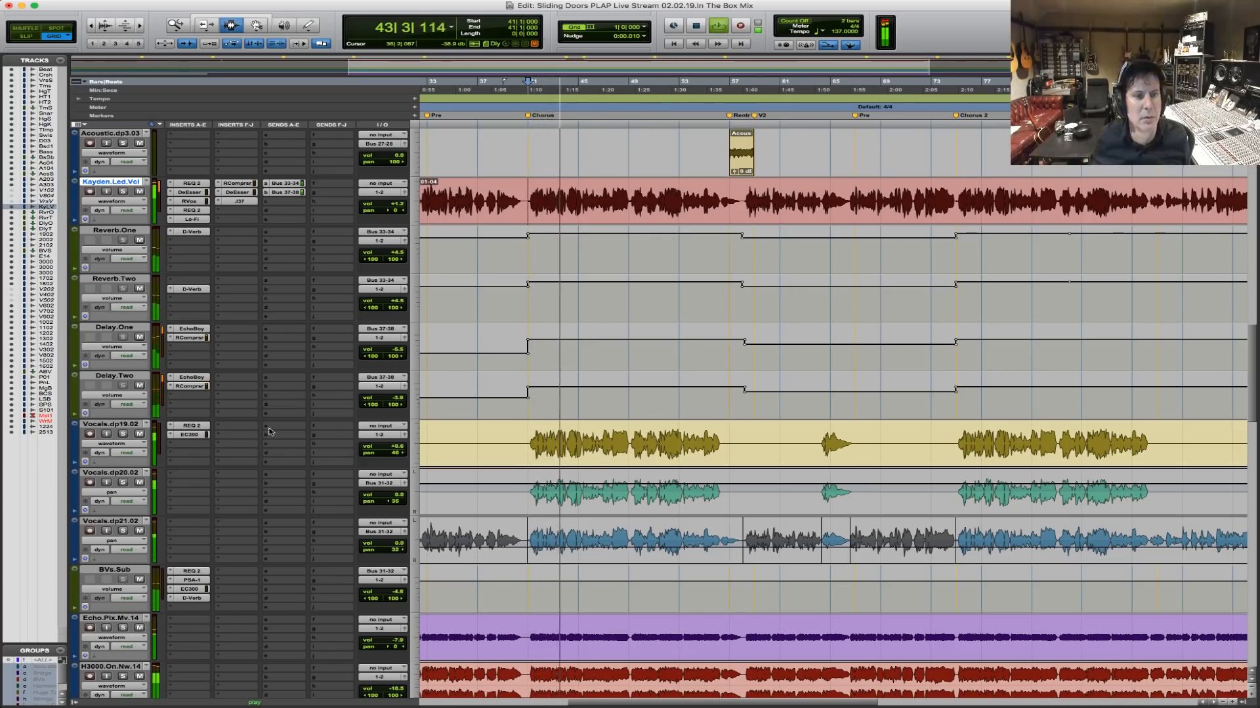
{"action": "left_click_drag", "start_coordinate": [392, 446], "coordinate": [392, 453]}
{"action": "left_click", "coordinate": [198, 220], "text": "super"}
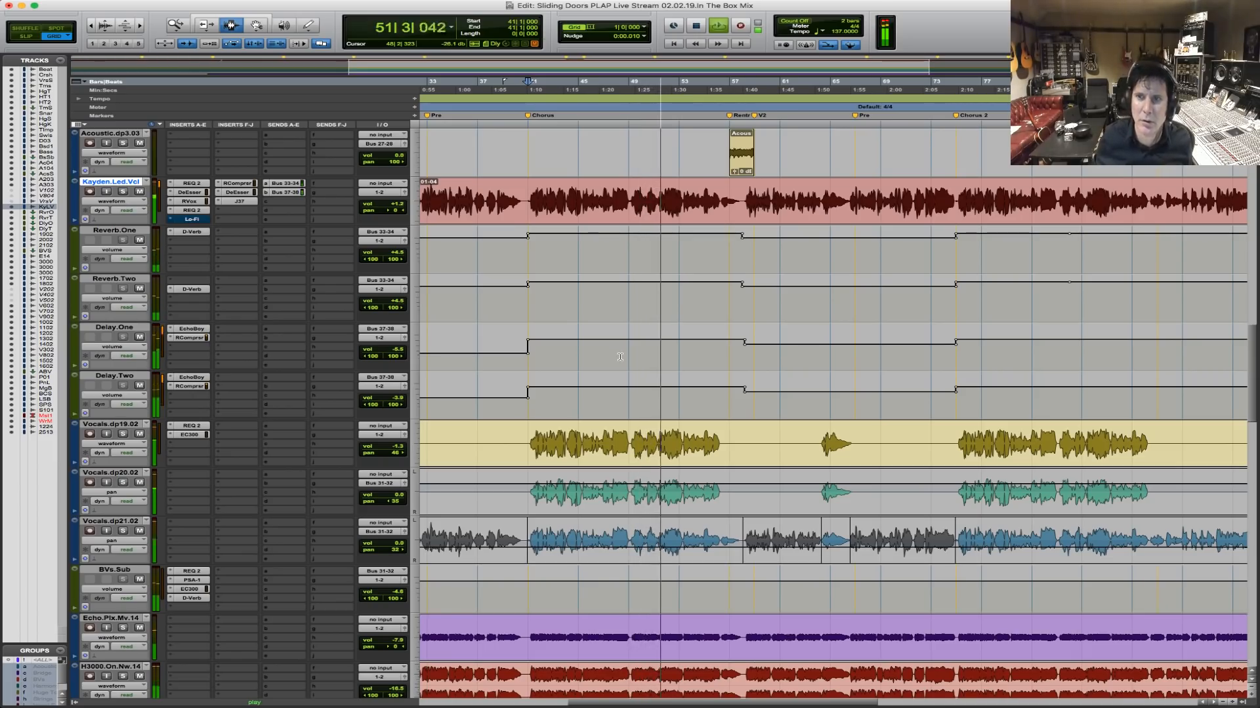
{"action": "key", "text": "space"}
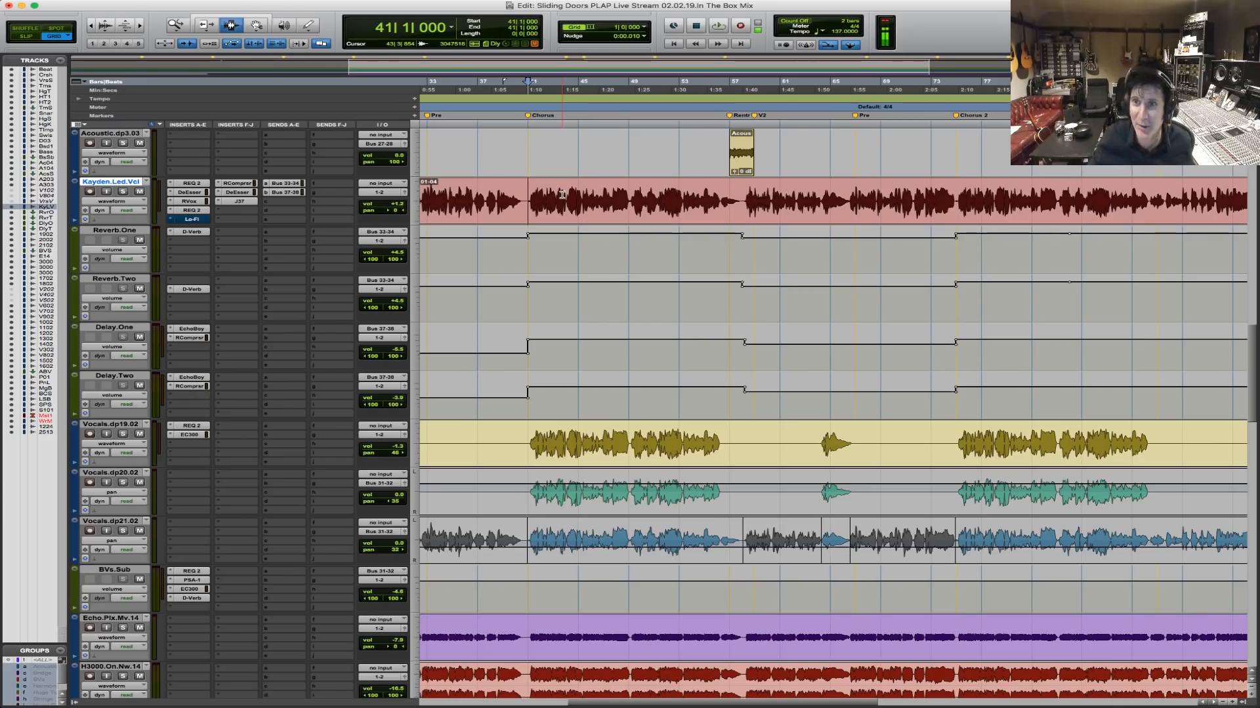
Listen to the chorus with Lo-Fi bypassed, and make the lead vocal's Lo-Fi insert inactive.
{"action": "key", "text": "space"}
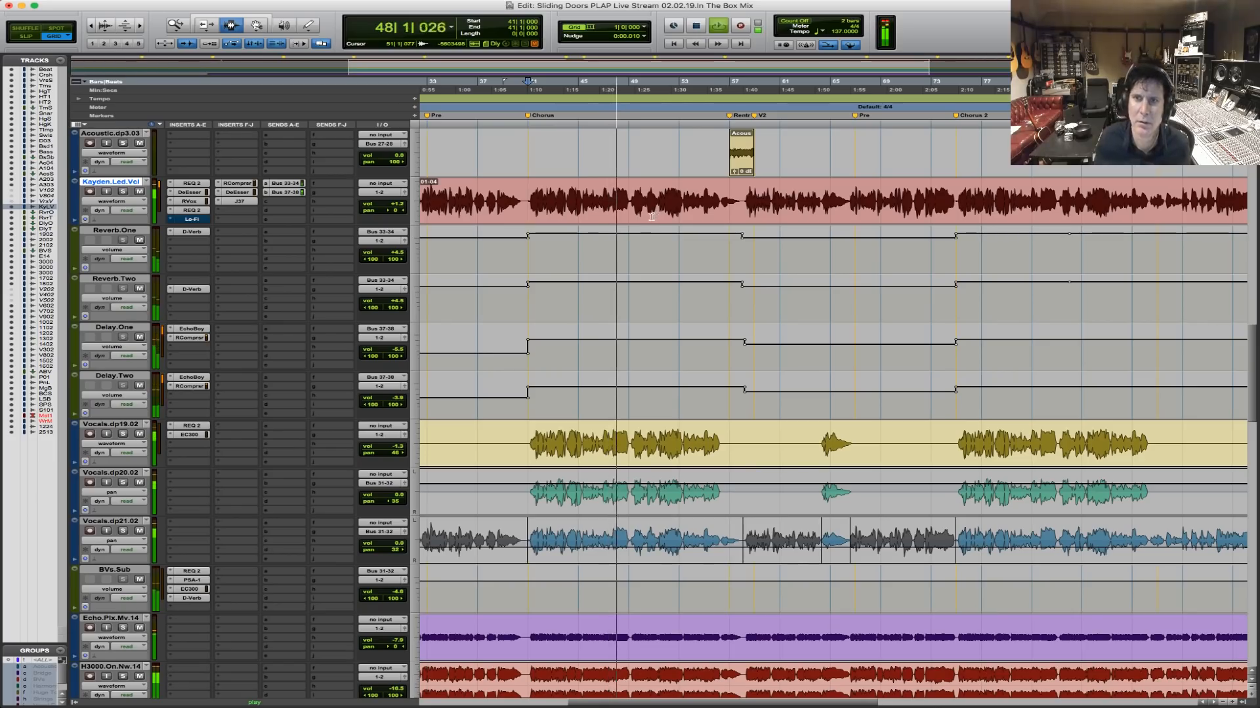
{"action": "key", "text": "space"}
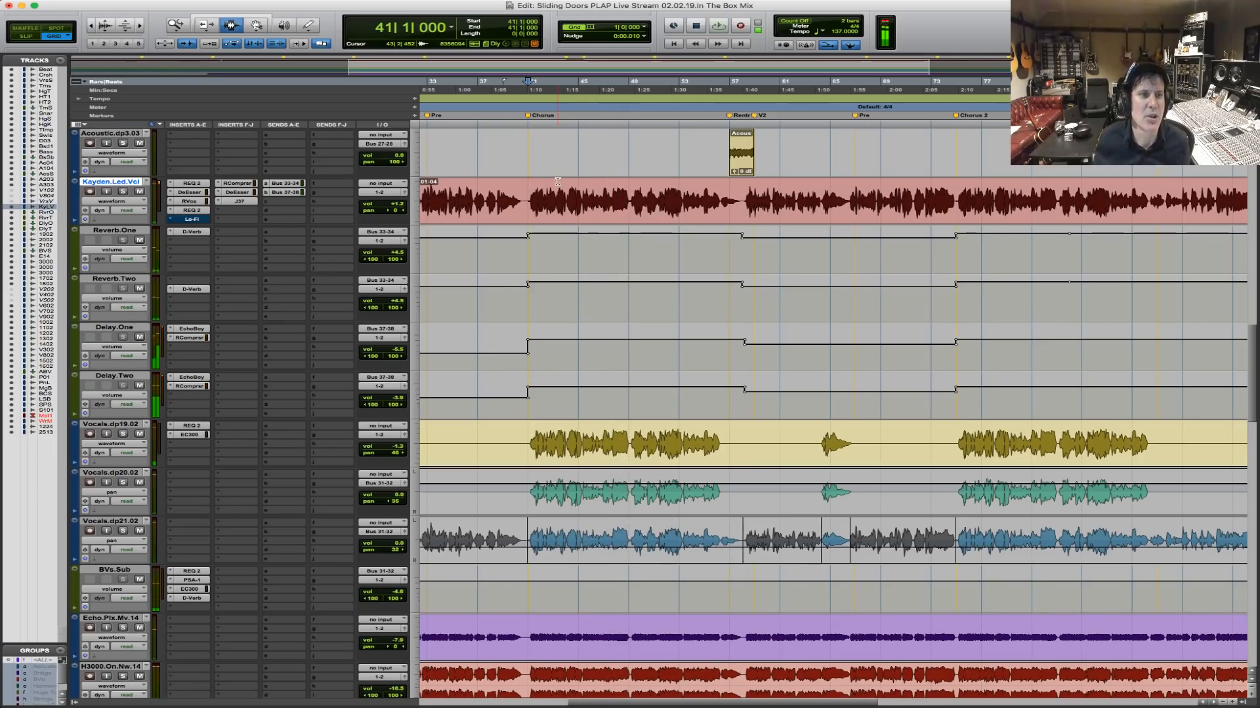
{"action": "key", "text": "super+equal"}
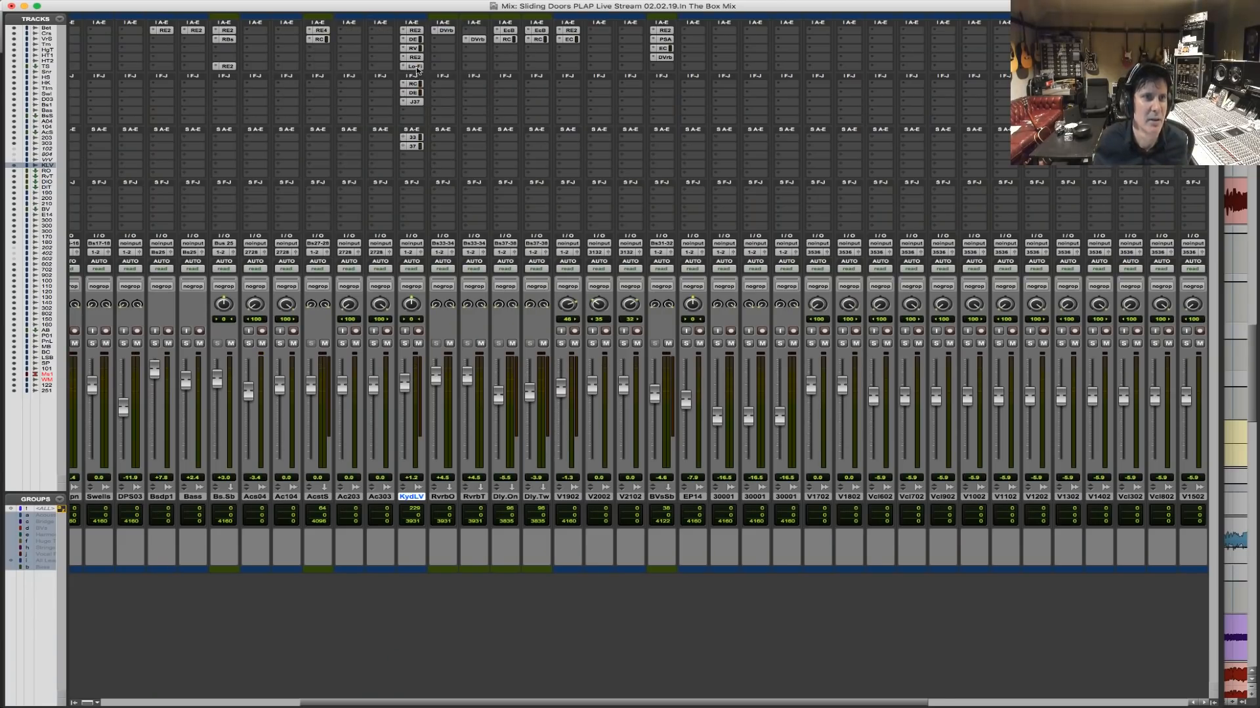
{"action": "left_click", "coordinate": [415, 67], "text": "ctrl+super"}
{"action": "key", "text": "super+equal"}
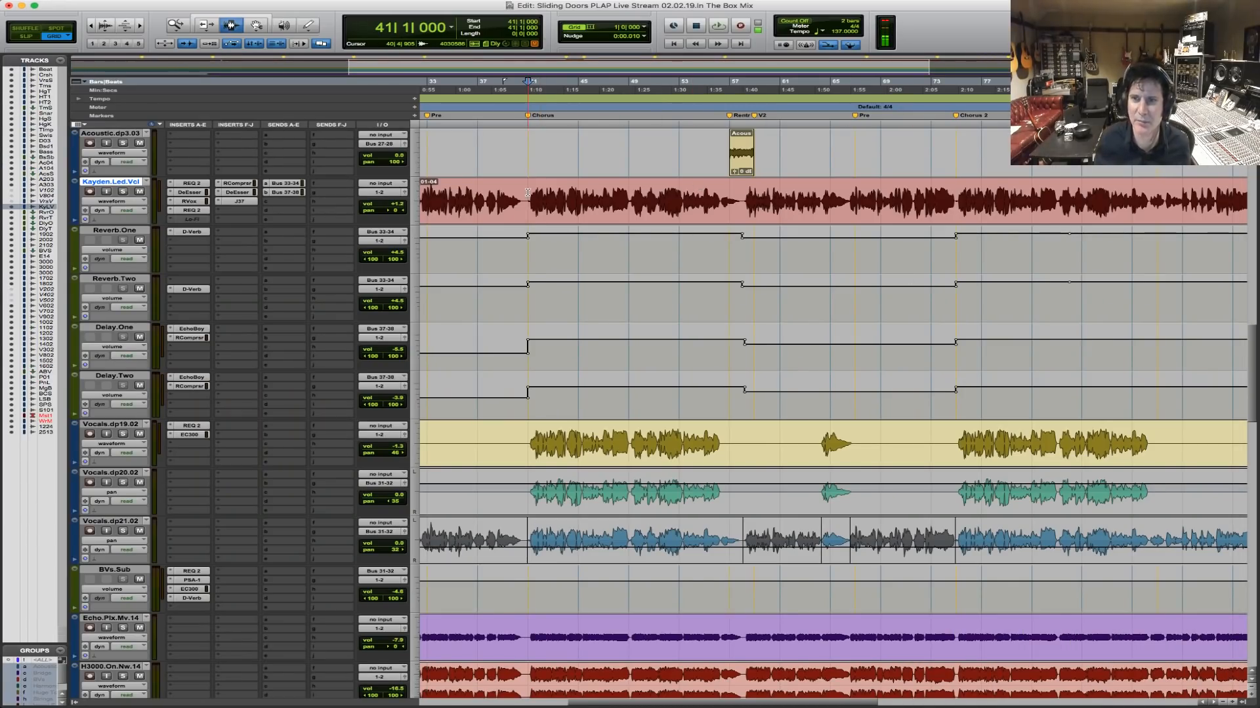
Solo Acoustic.04 and Acoustic.dp1.04 during chorus playback, stop, and select 14 bars from bar 41 on both tracks.
{"action": "key", "text": "space"}
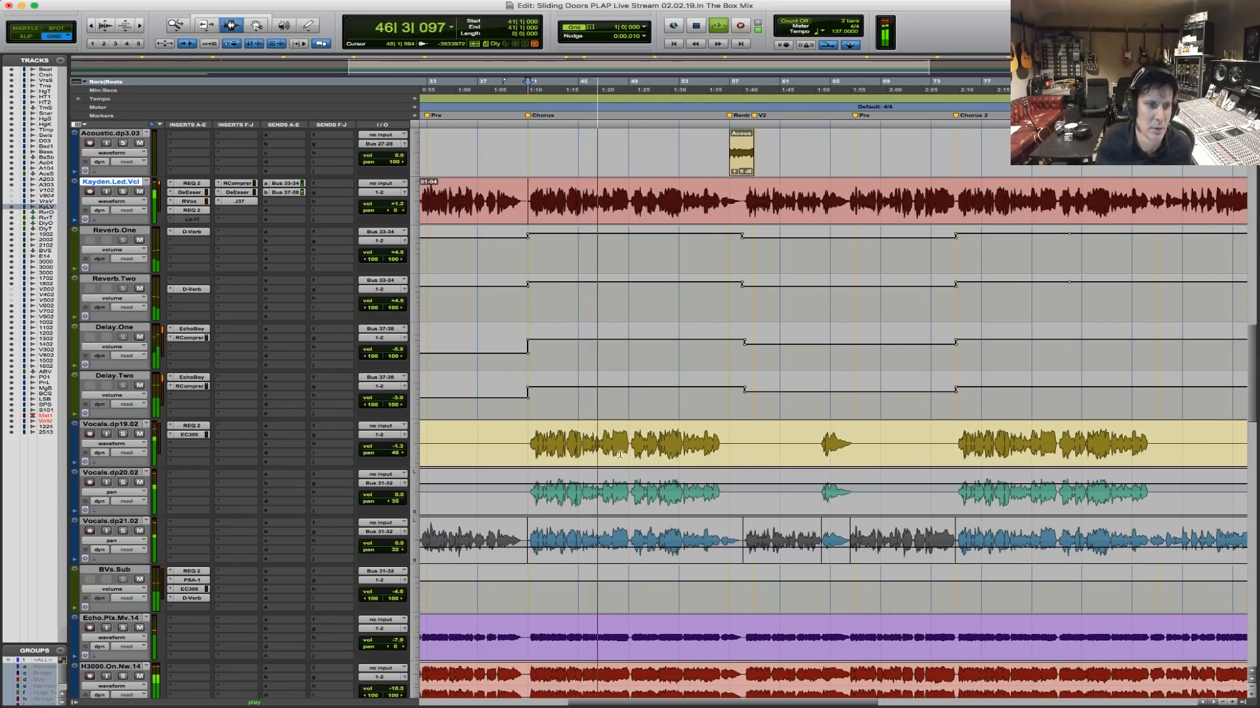
{"action": "scroll", "coordinate": [626, 454], "scroll_direction": "down", "scroll_amount": 5}
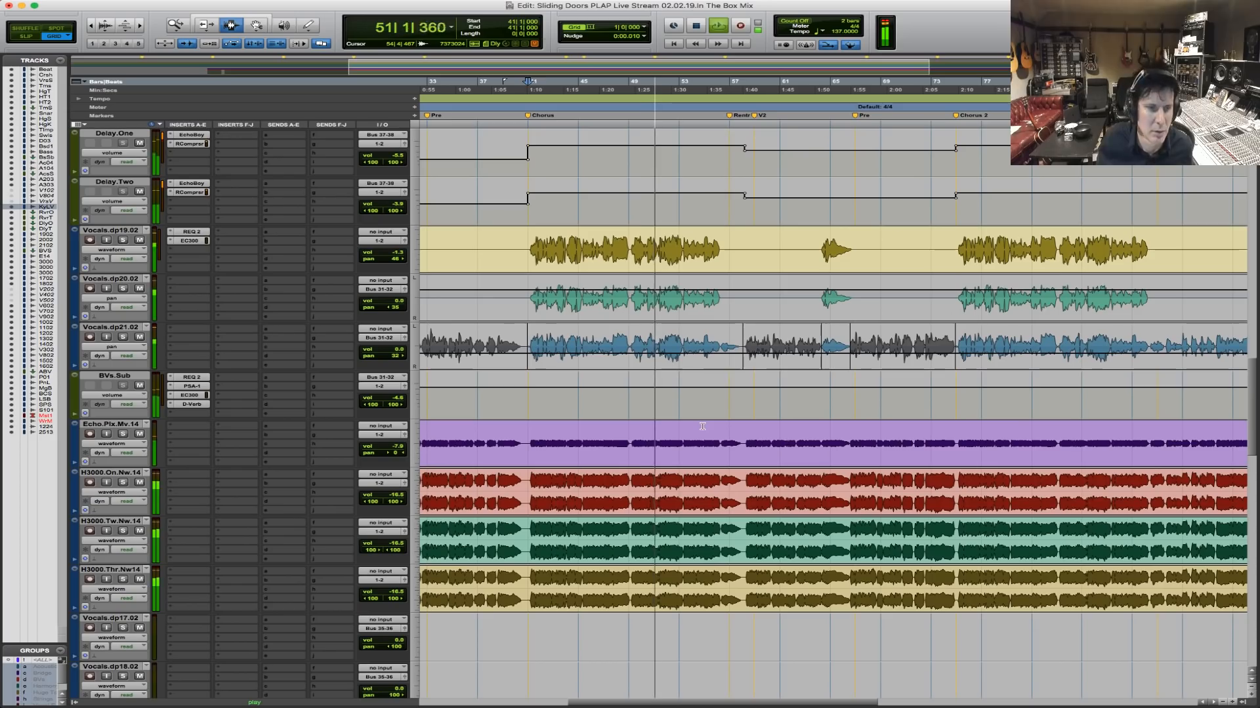
{"action": "scroll", "coordinate": [702, 426], "scroll_direction": "up", "scroll_amount": 5}
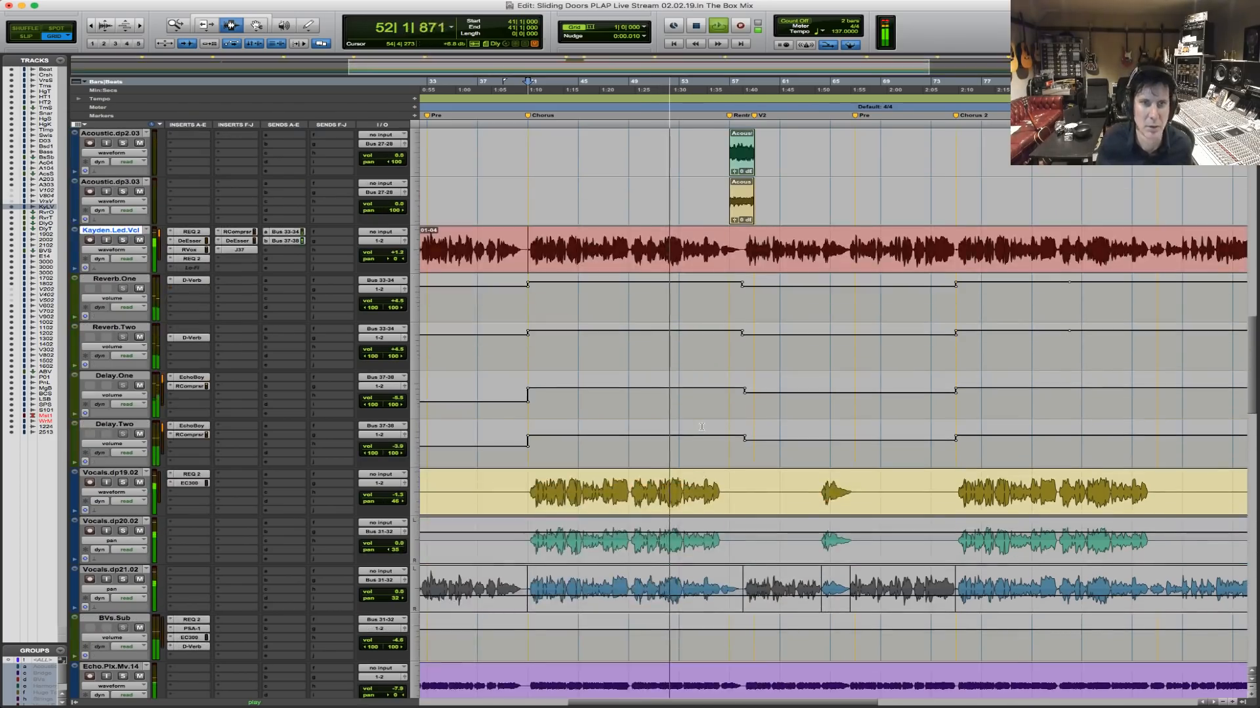
{"action": "scroll", "coordinate": [701, 426], "scroll_direction": "up", "scroll_amount": 10}
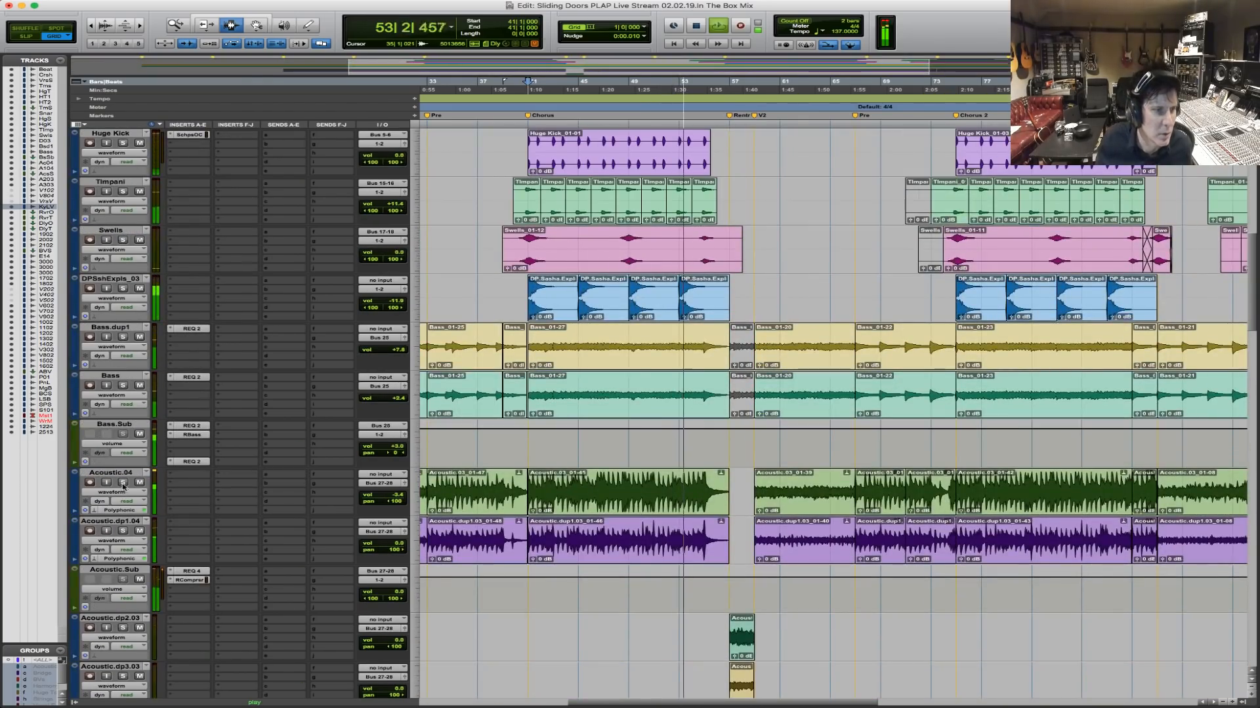
{"action": "left_click", "coordinate": [123, 482]}
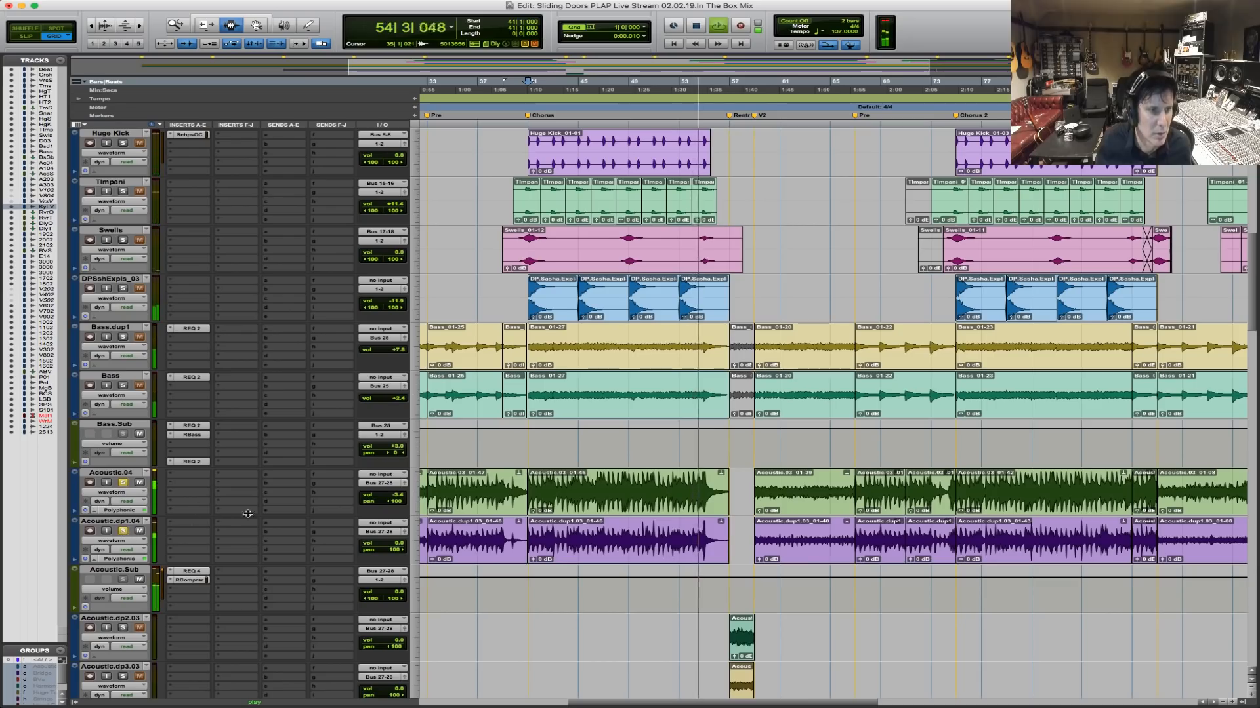
{"action": "left_click_drag", "start_coordinate": [529, 492], "coordinate": [719, 515]}
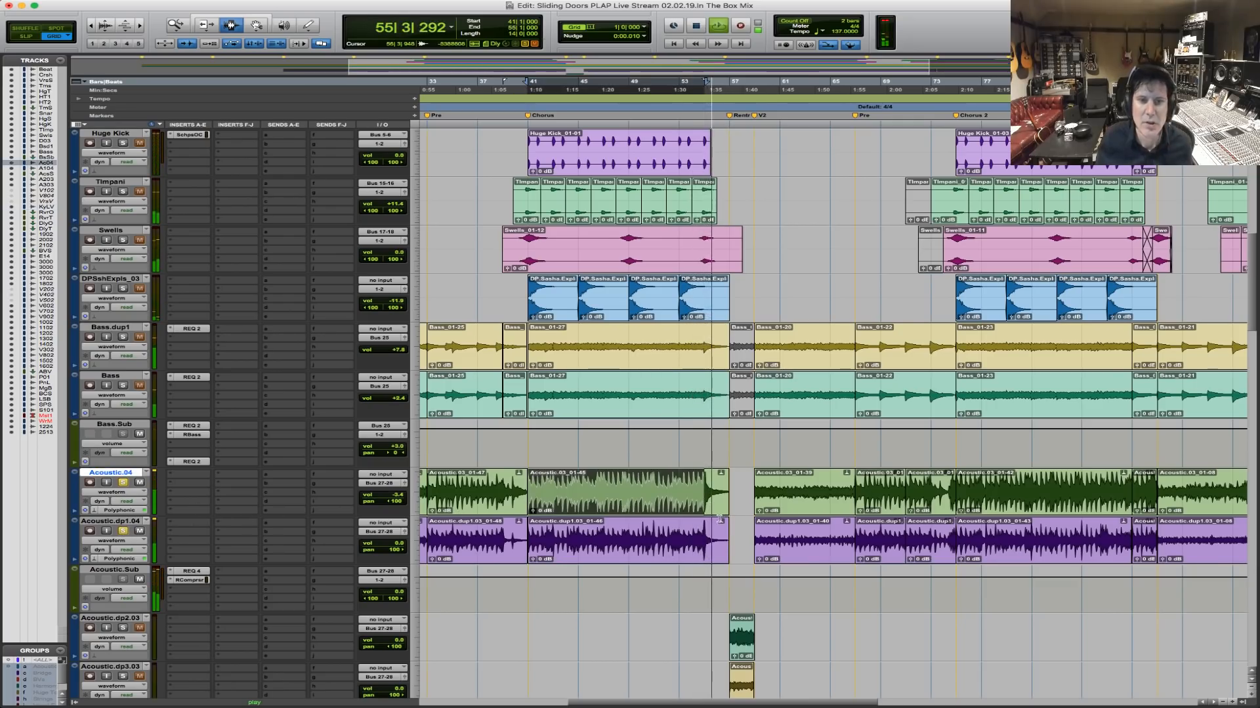
{"action": "key", "text": "space"}
{"action": "left_click", "coordinate": [711, 537], "text": "shift"}
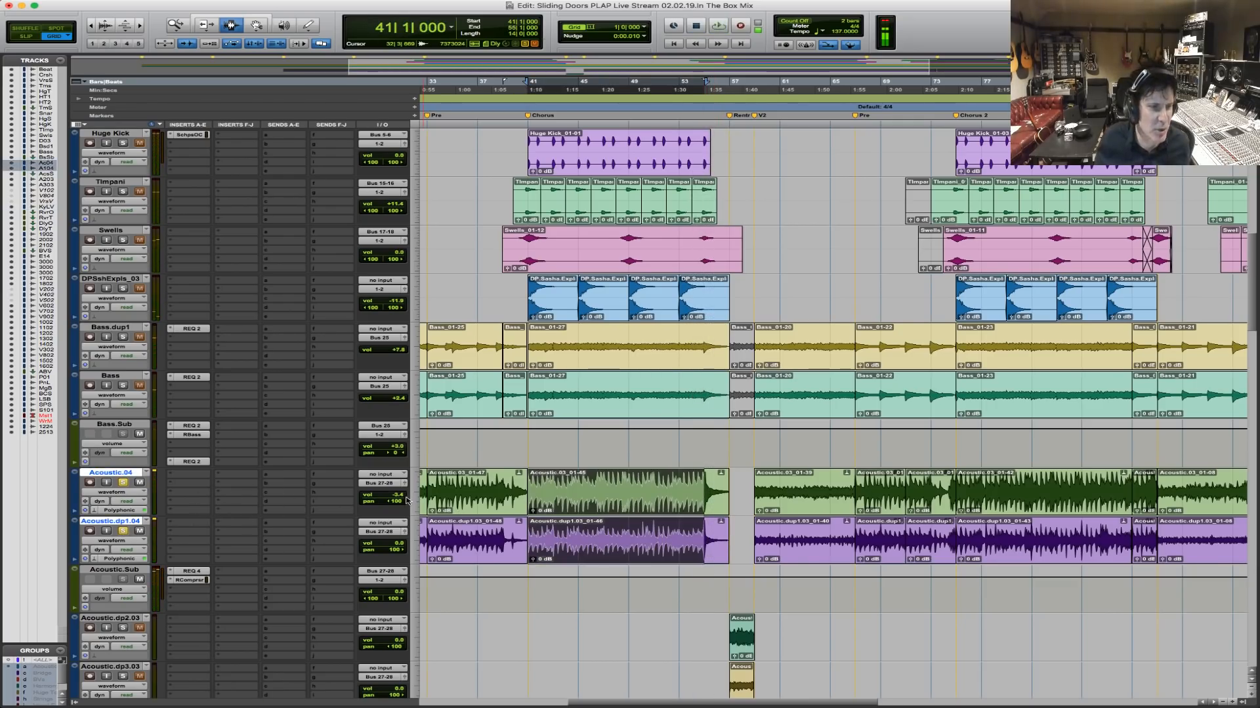
Create a new stereo aux input track below Acoustic.Sub and name it Verb.Acoustics.
{"action": "scroll", "coordinate": [189, 504], "scroll_direction": "down", "scroll_amount": 5}
{"action": "left_click", "coordinate": [115, 423]}
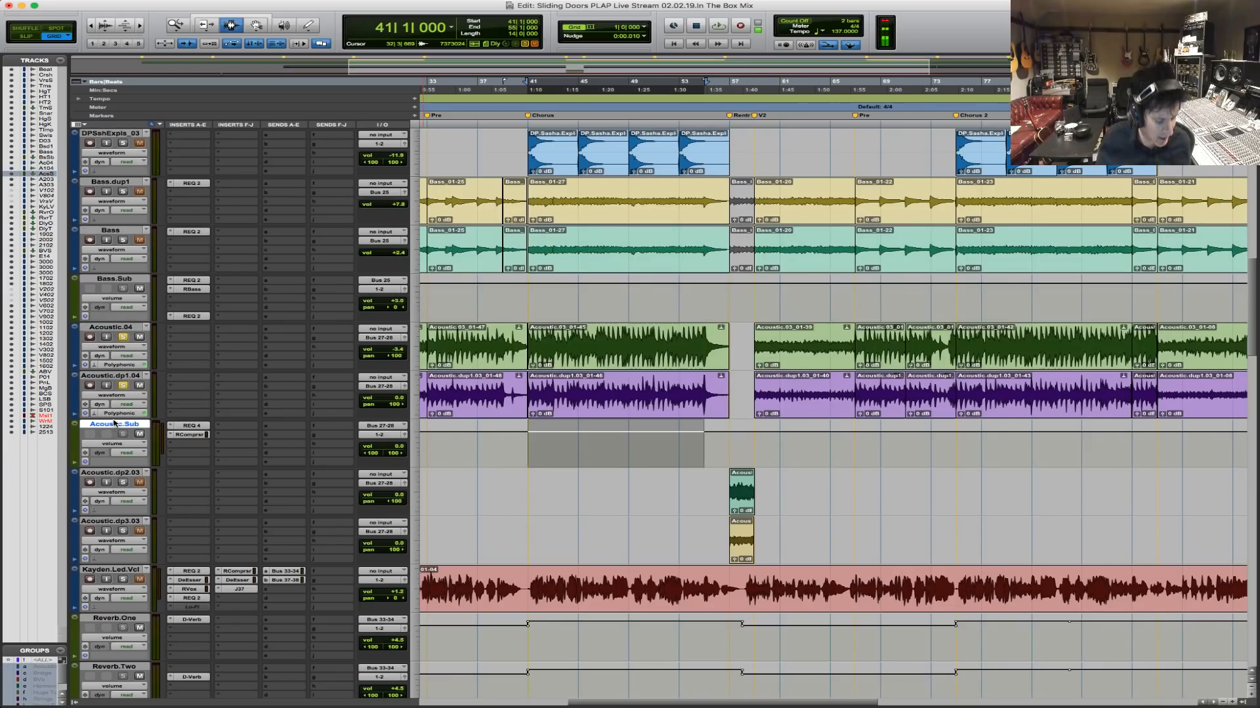
{"action": "key", "text": "super+shift+n"}
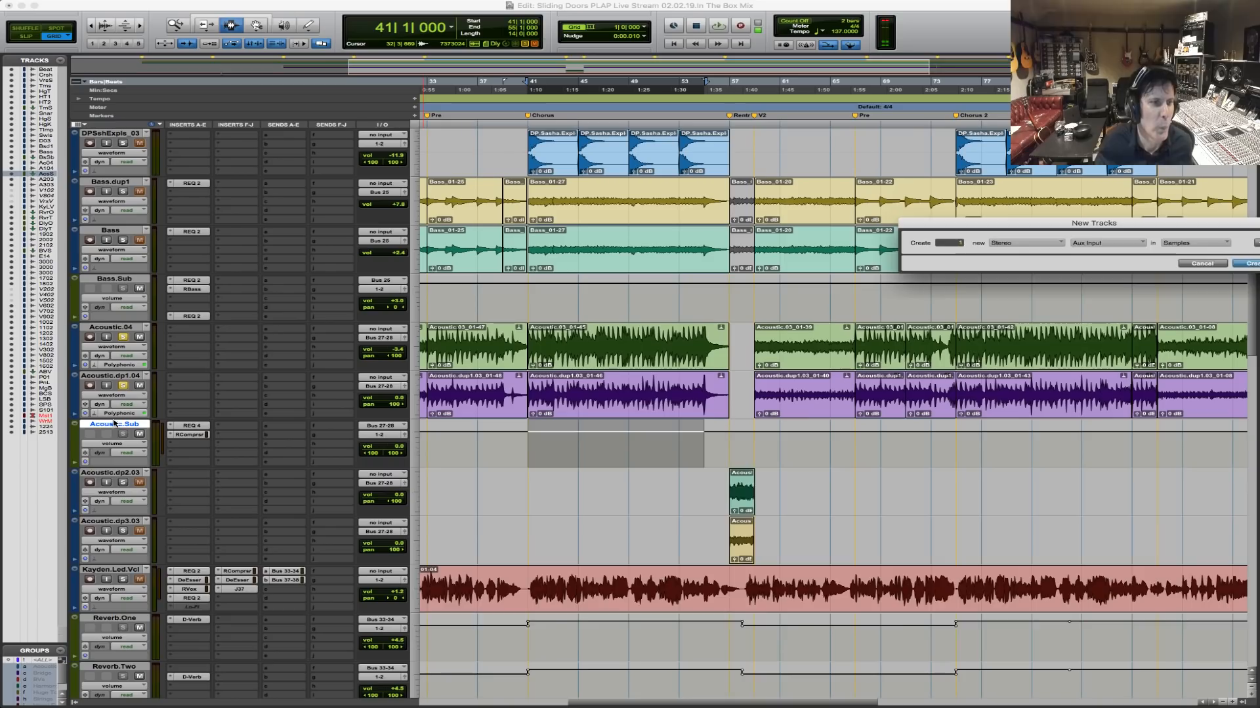
{"action": "key", "text": "Return"}
{"action": "double_click", "coordinate": [132, 475]}
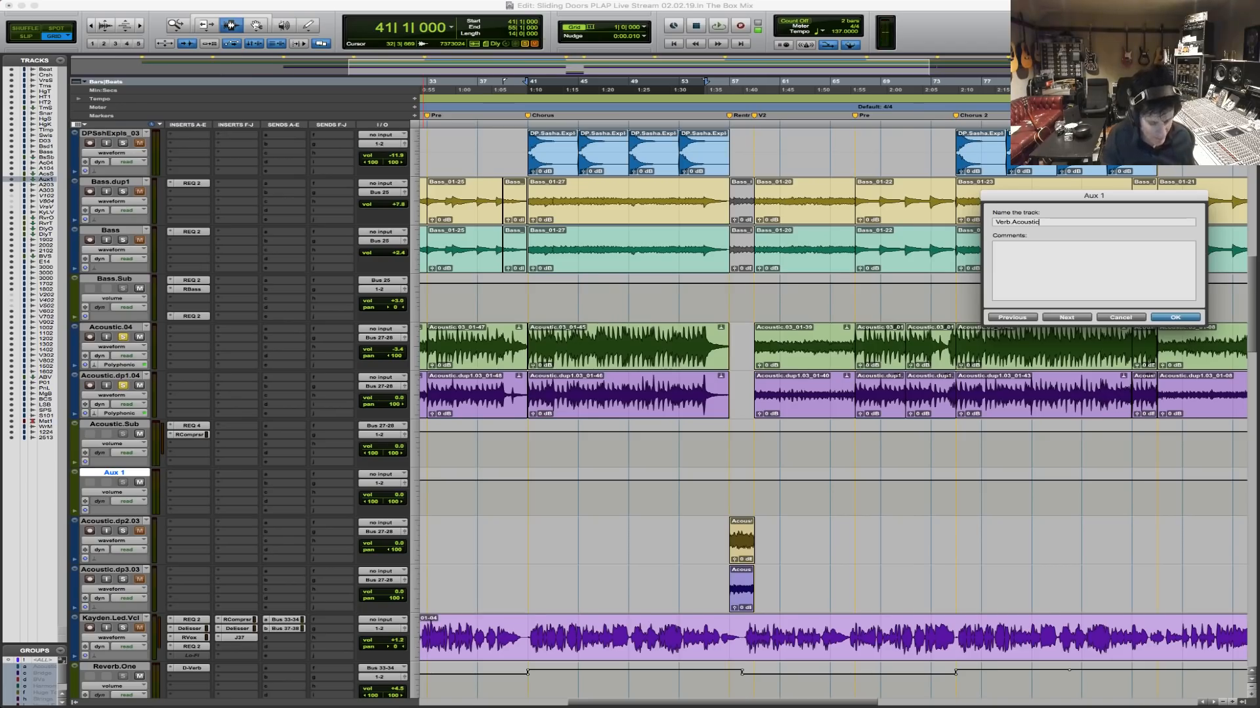
{"action": "key", "text": "Return"}
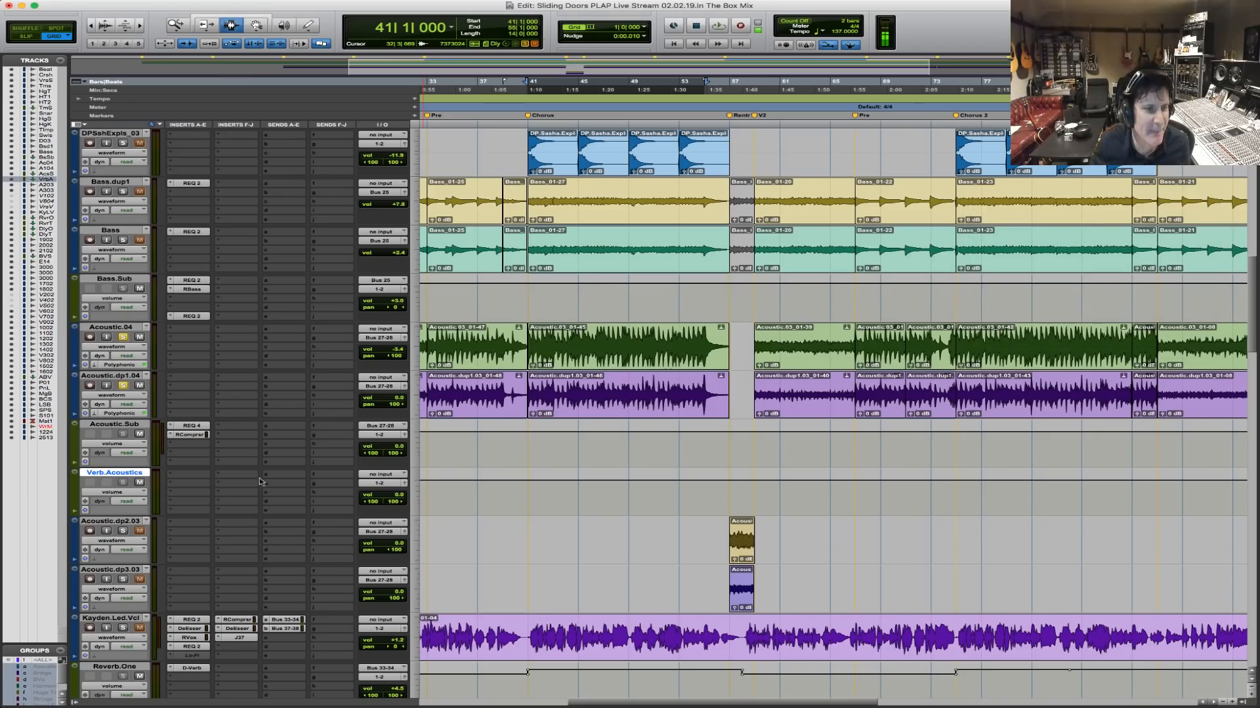
Set the input of the Verb.Acoustics aux track to the stereo Bus 39-40.
{"action": "left_click", "coordinate": [388, 475]}
{"action": "mouse_move", "coordinate": [392, 503]}
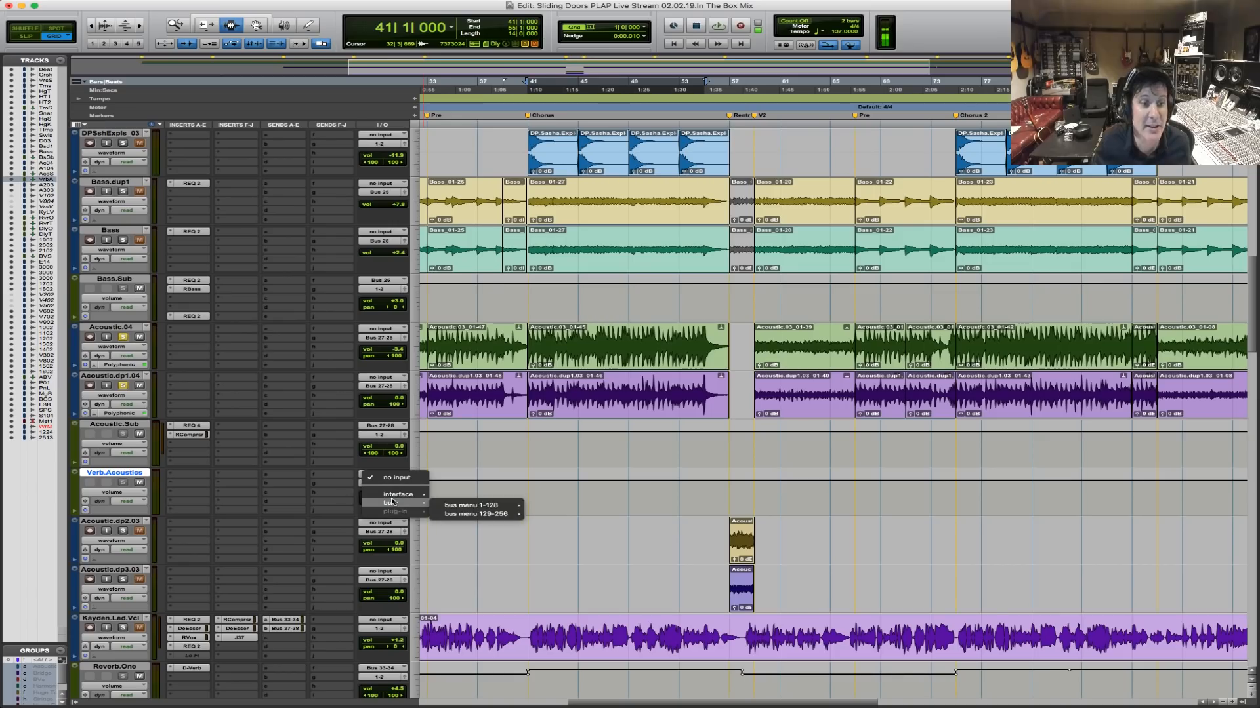
{"action": "mouse_move", "coordinate": [479, 505]}
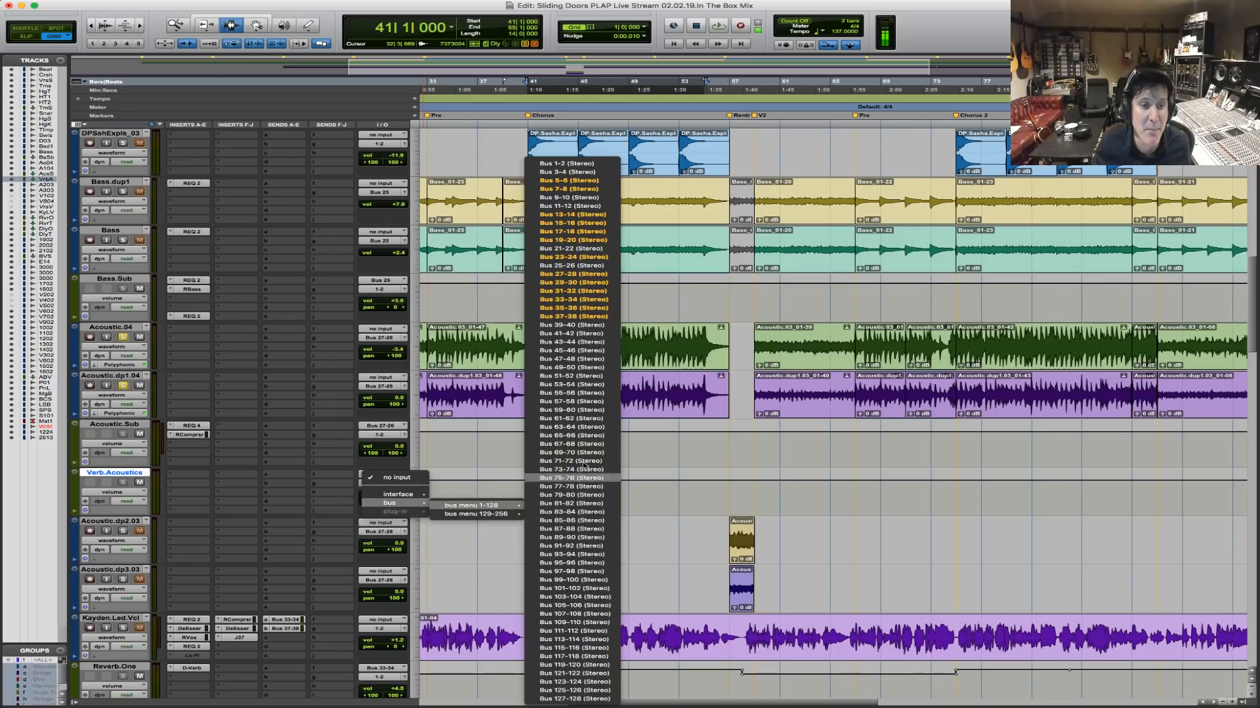
{"action": "left_click", "coordinate": [590, 330]}
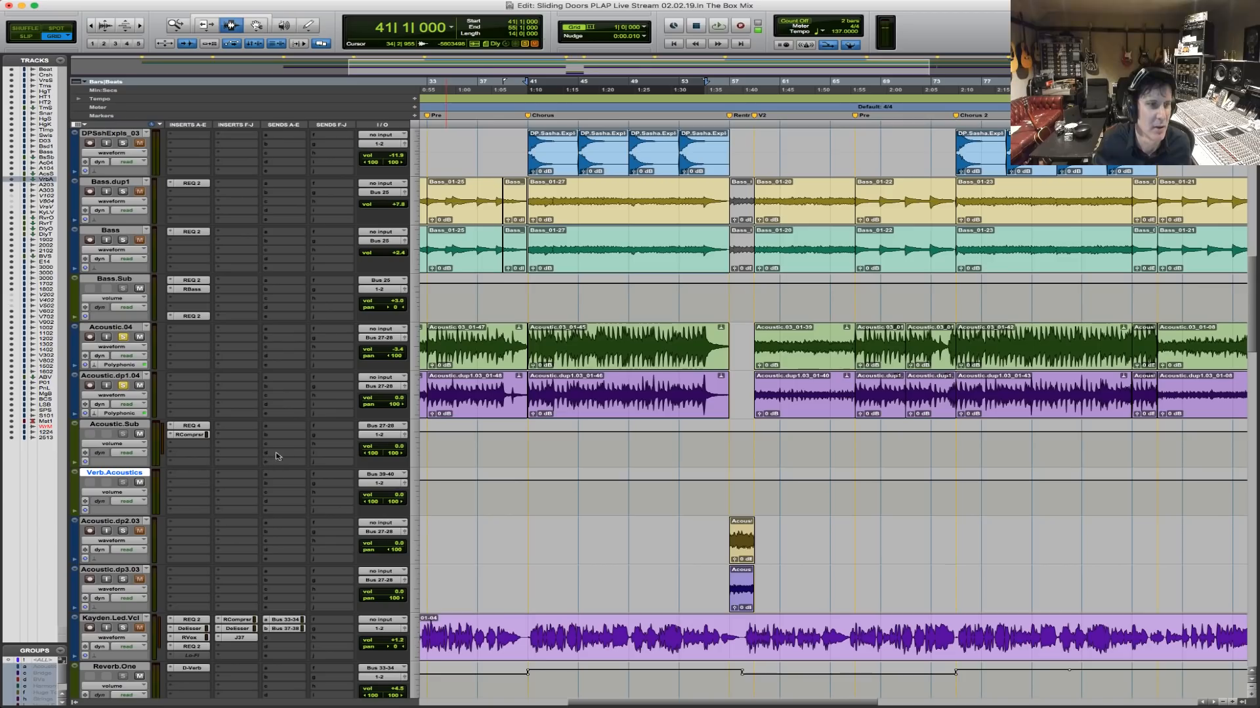
Add a send on Acoustic.Sub to the stereo Bus 39-40 and set its level to 0.0 dB.
{"action": "left_click", "coordinate": [286, 431]}
{"action": "mouse_move", "coordinate": [305, 455]}
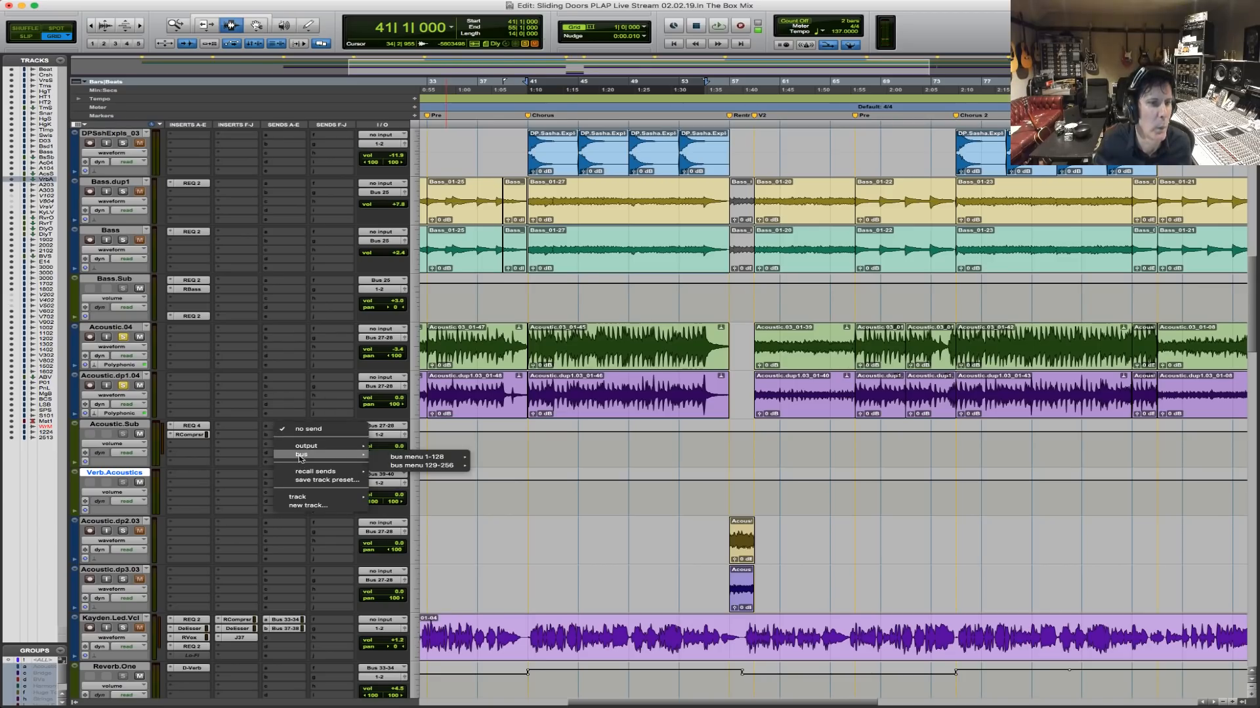
{"action": "mouse_move", "coordinate": [420, 457]}
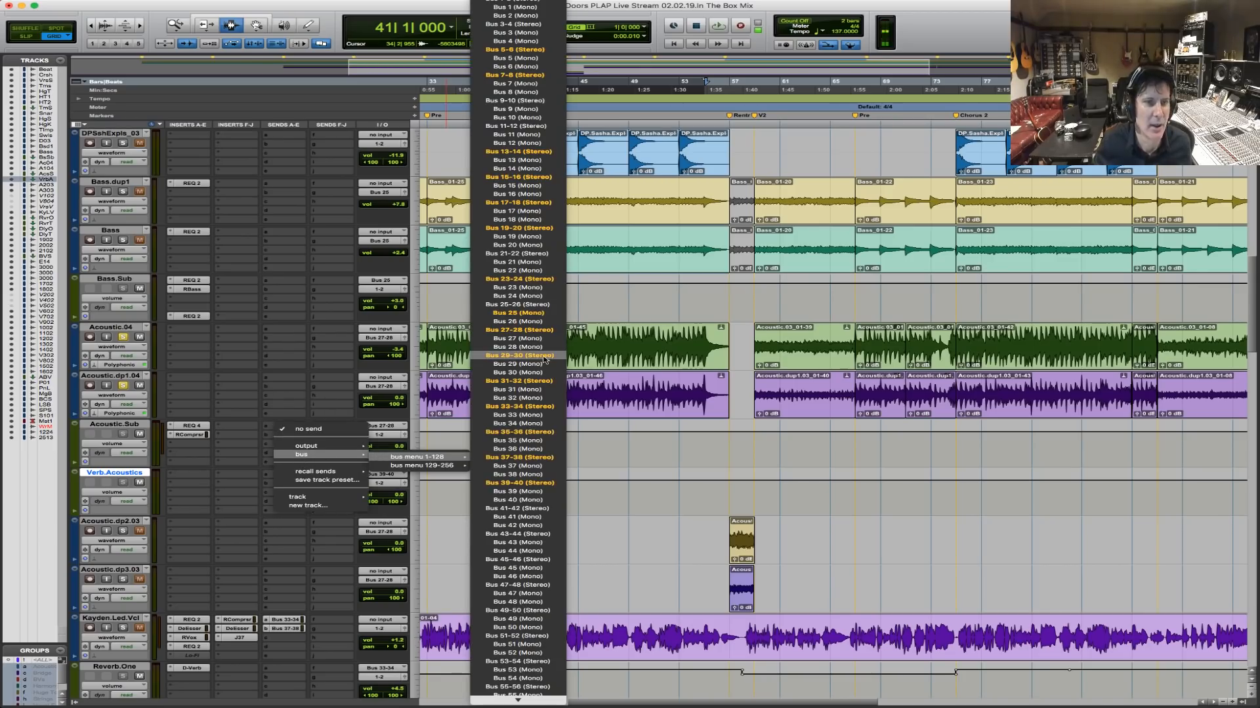
{"action": "left_click", "coordinate": [521, 483]}
{"action": "left_click", "coordinate": [507, 638]}
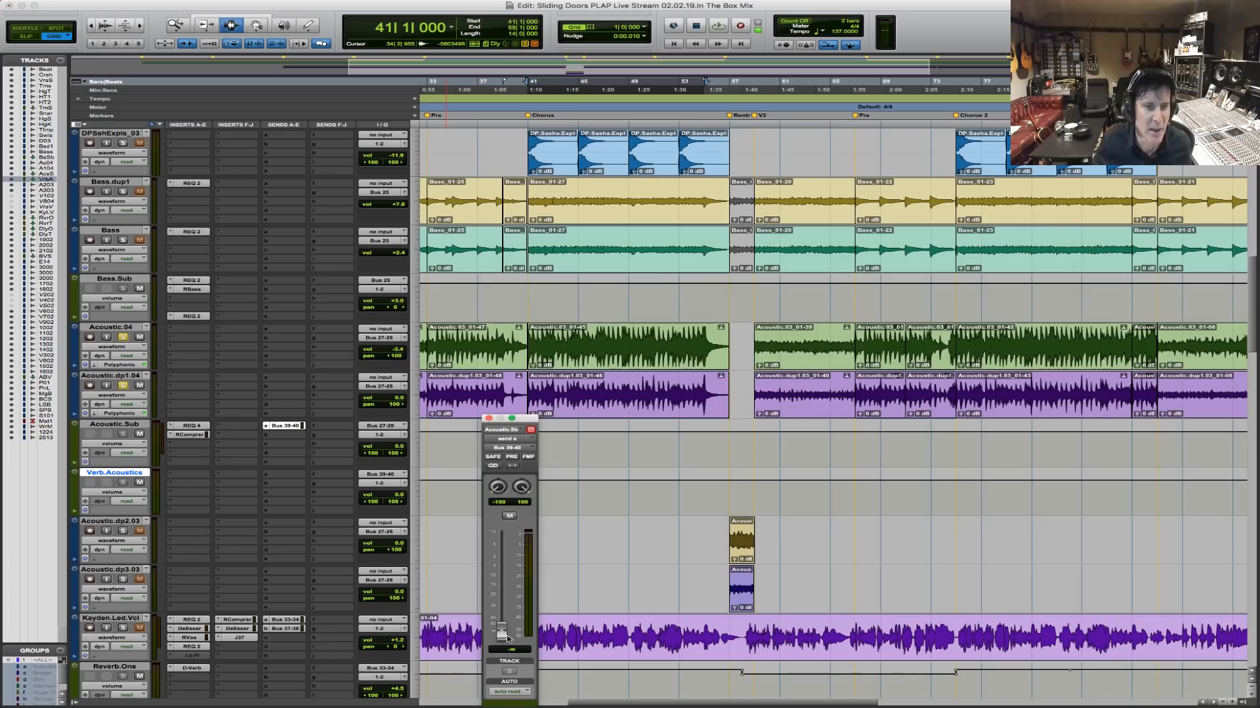
{"action": "left_click", "coordinate": [501, 592], "text": "alt"}
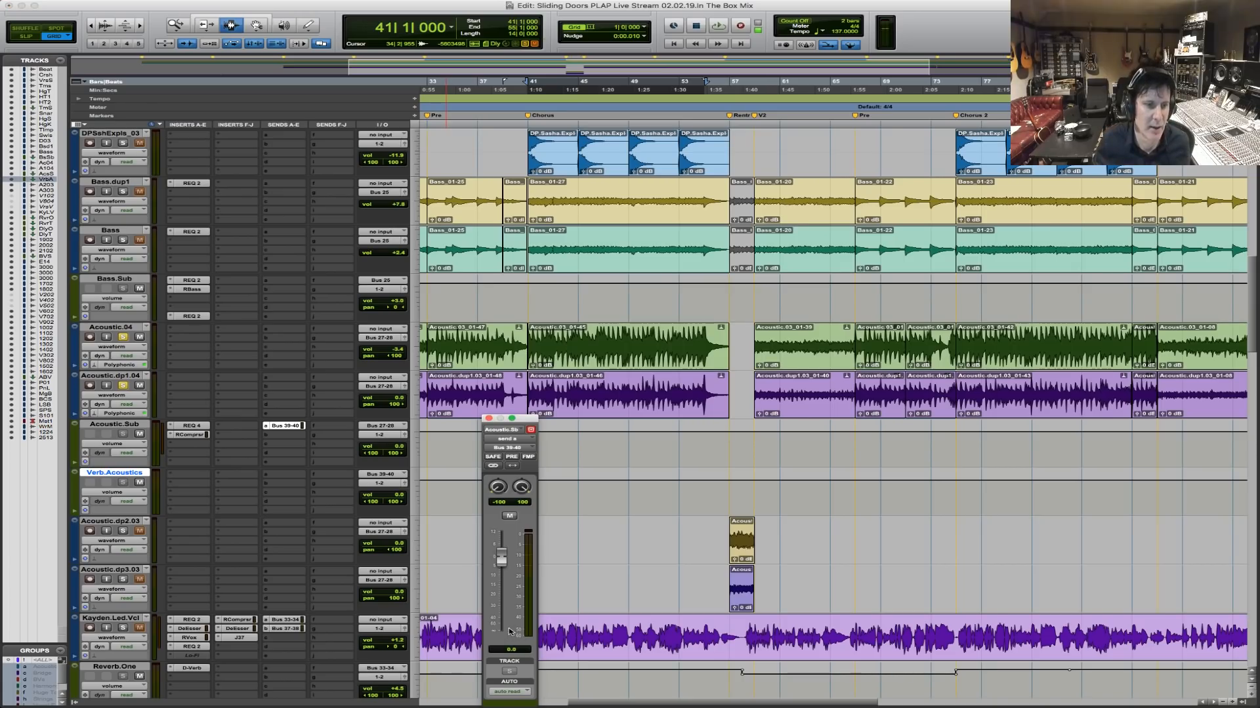
Insert a stereo D-Verb on Verb.Acoustics and, during playback, set its hall size to medium and decay to 1.5 sec.
{"action": "left_click", "coordinate": [185, 478]}
{"action": "mouse_move", "coordinate": [243, 494]}
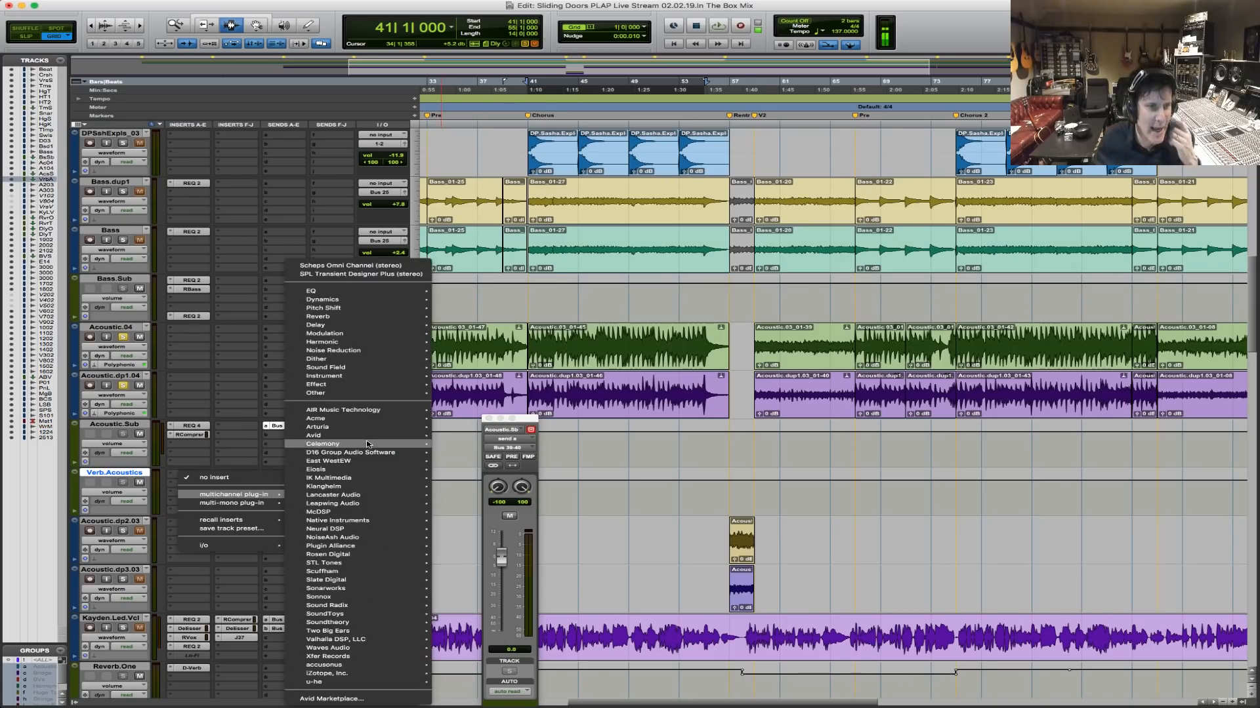
{"action": "mouse_move", "coordinate": [394, 316]}
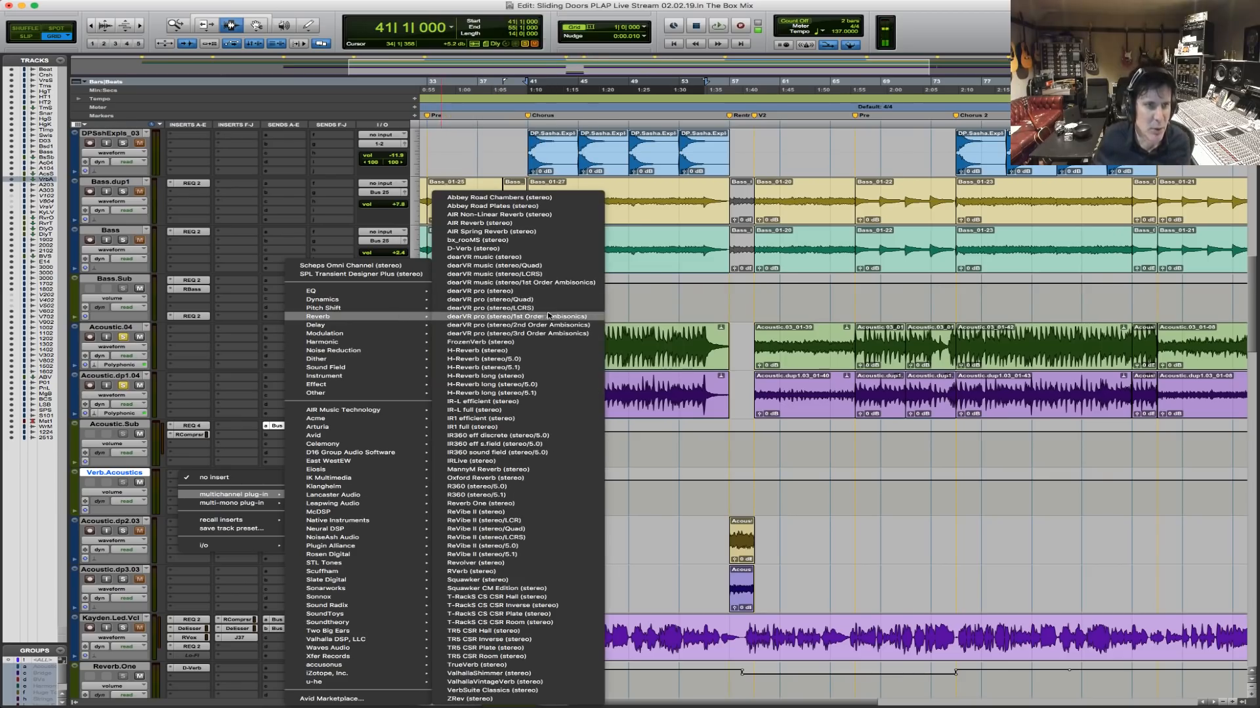
{"action": "left_click", "coordinate": [518, 249]}
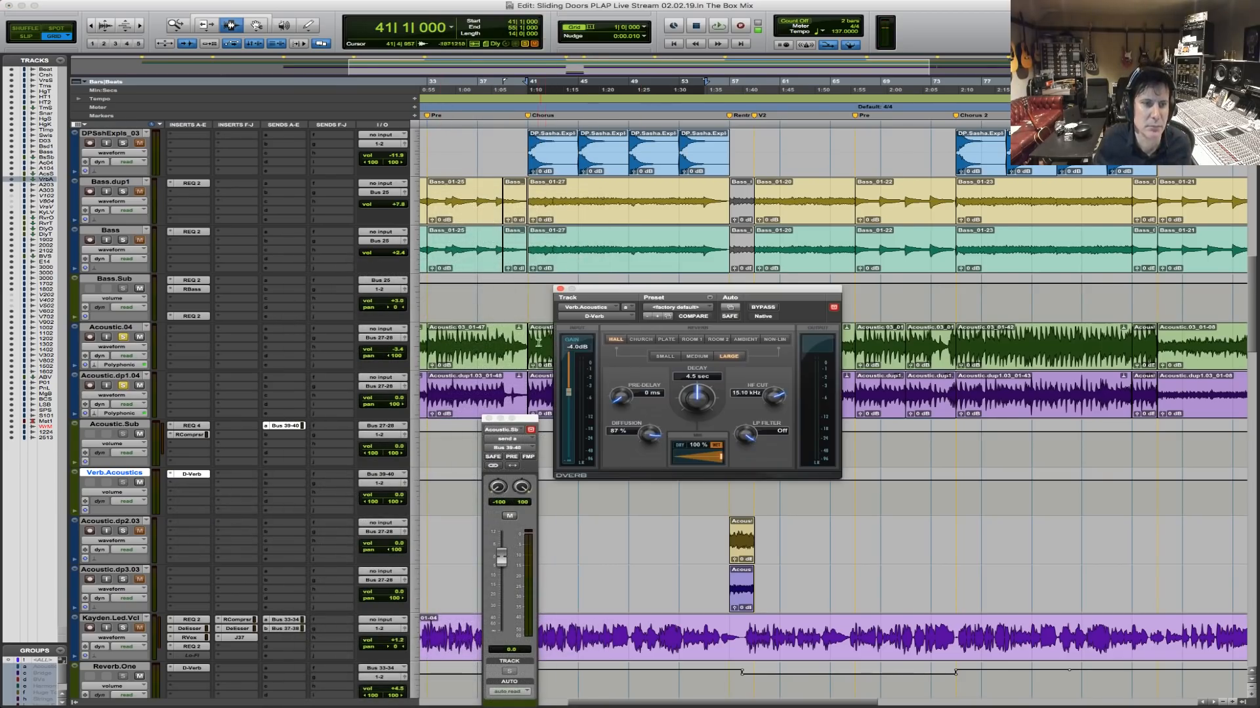
{"action": "key", "text": "space"}
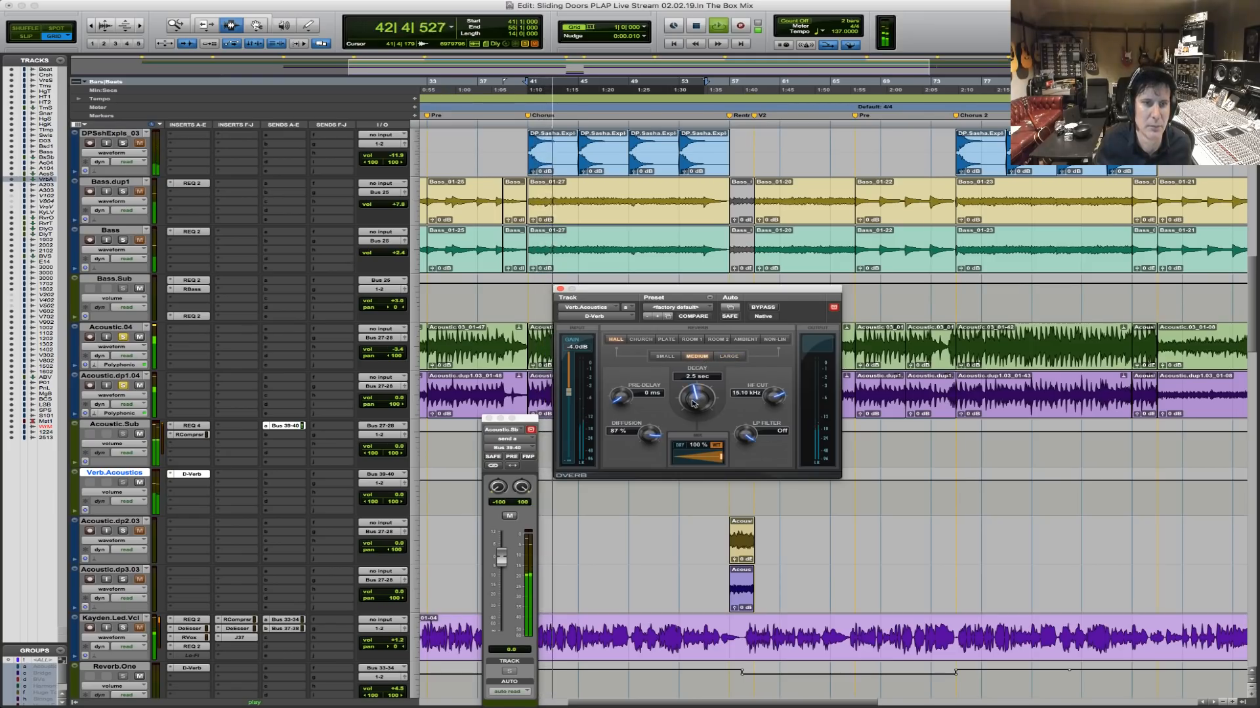
{"action": "left_click_drag", "start_coordinate": [694, 395], "coordinate": [688, 417]}
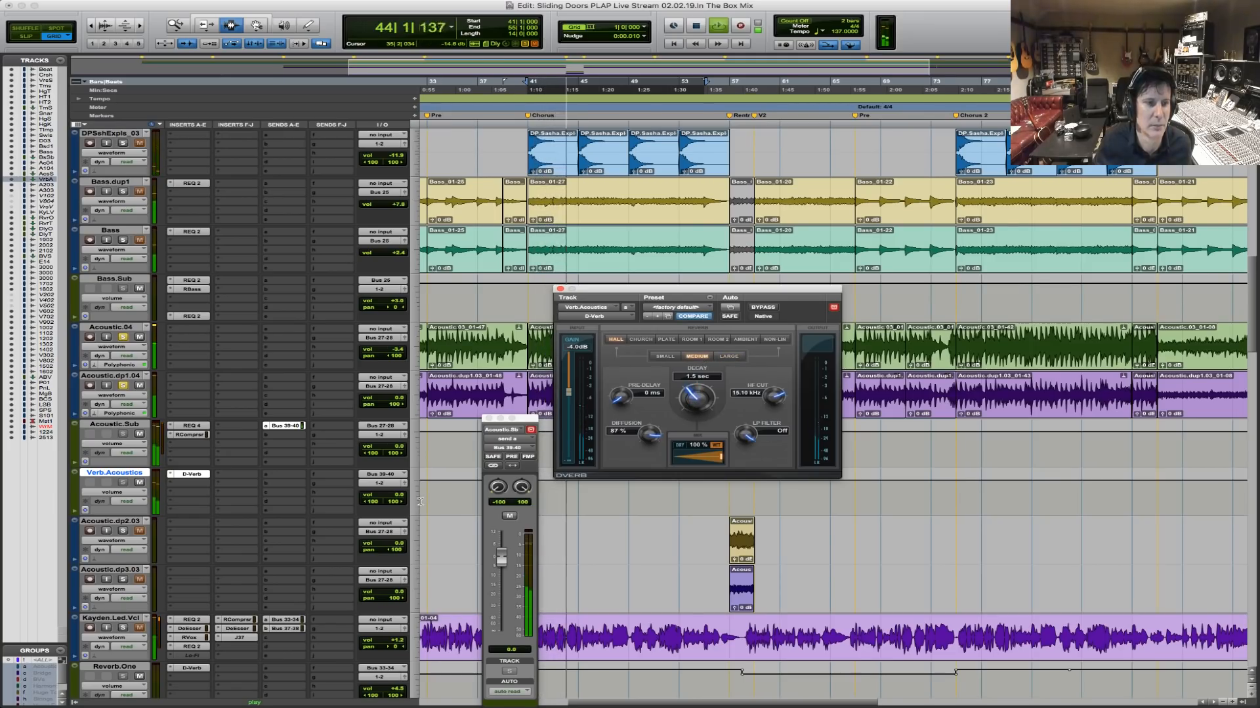
{"action": "key", "text": "space"}
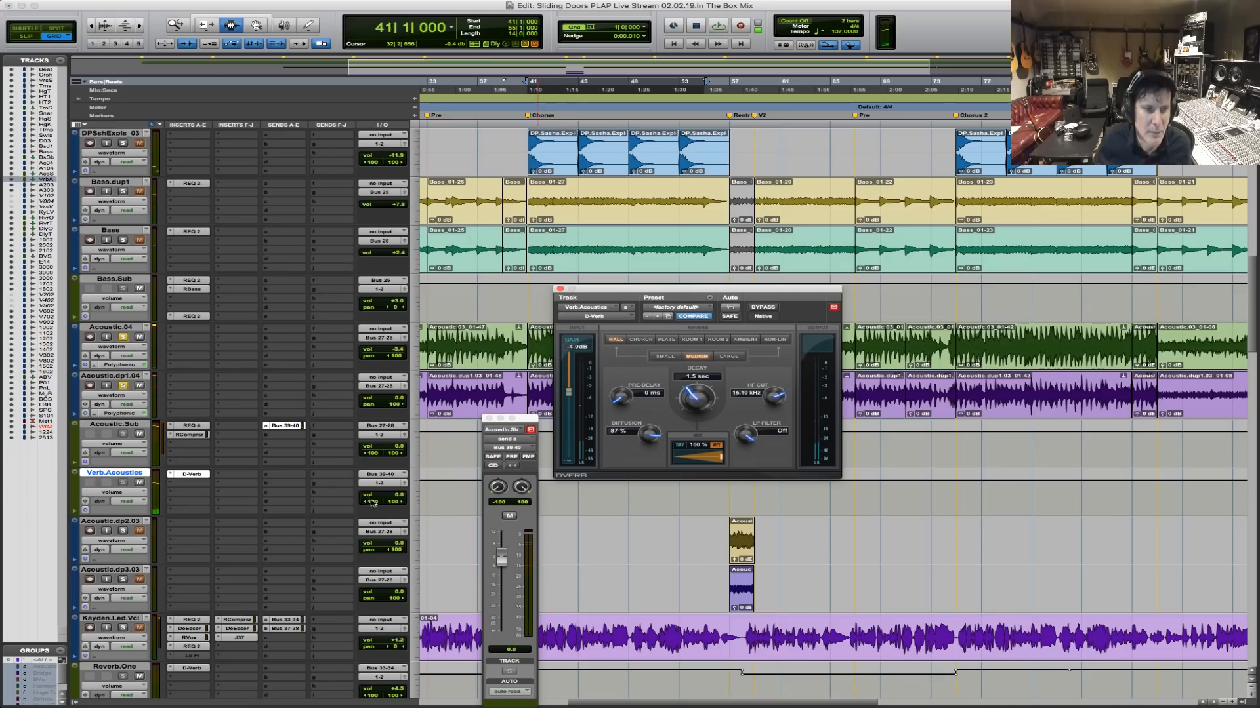
Reverse Verb.Acoustics' stereo panning, left channel to 100 right and right channel to 100 left, and play the chorus.
{"action": "left_click_drag", "start_coordinate": [385, 501], "coordinate": [384, 505]}
{"action": "left_click_drag", "start_coordinate": [462, 504], "coordinate": [324, 494]}
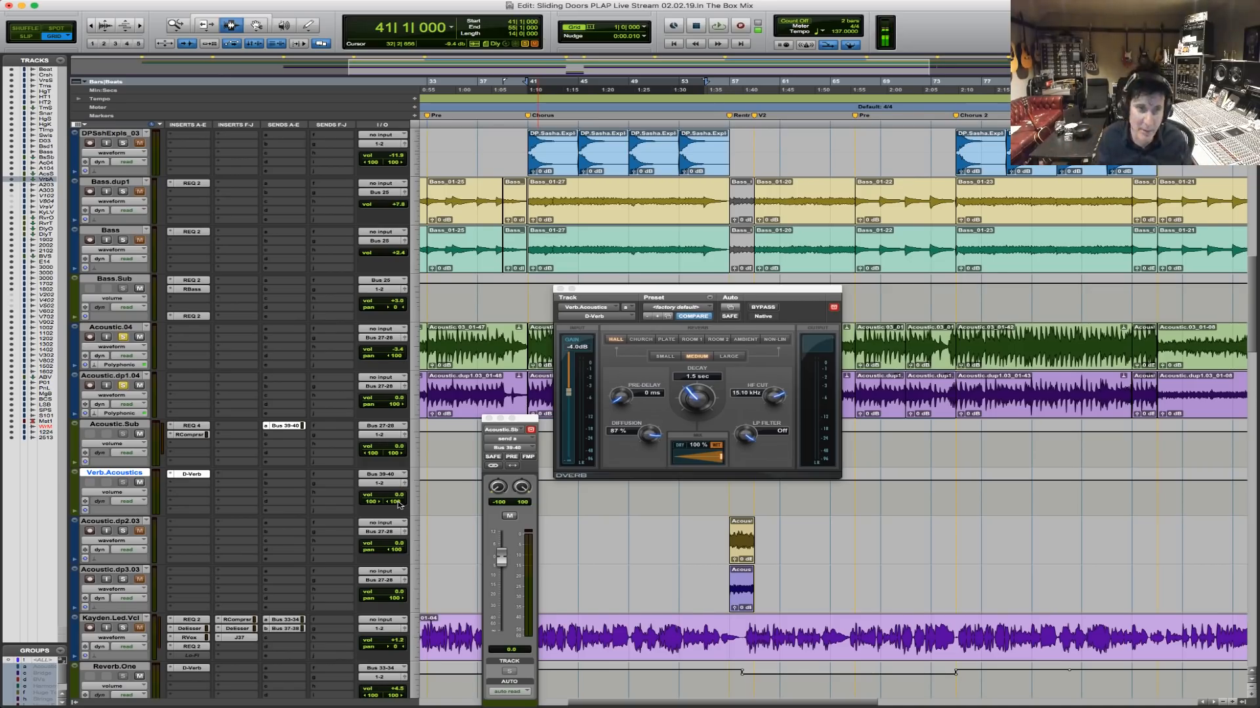
{"action": "key", "text": "space"}
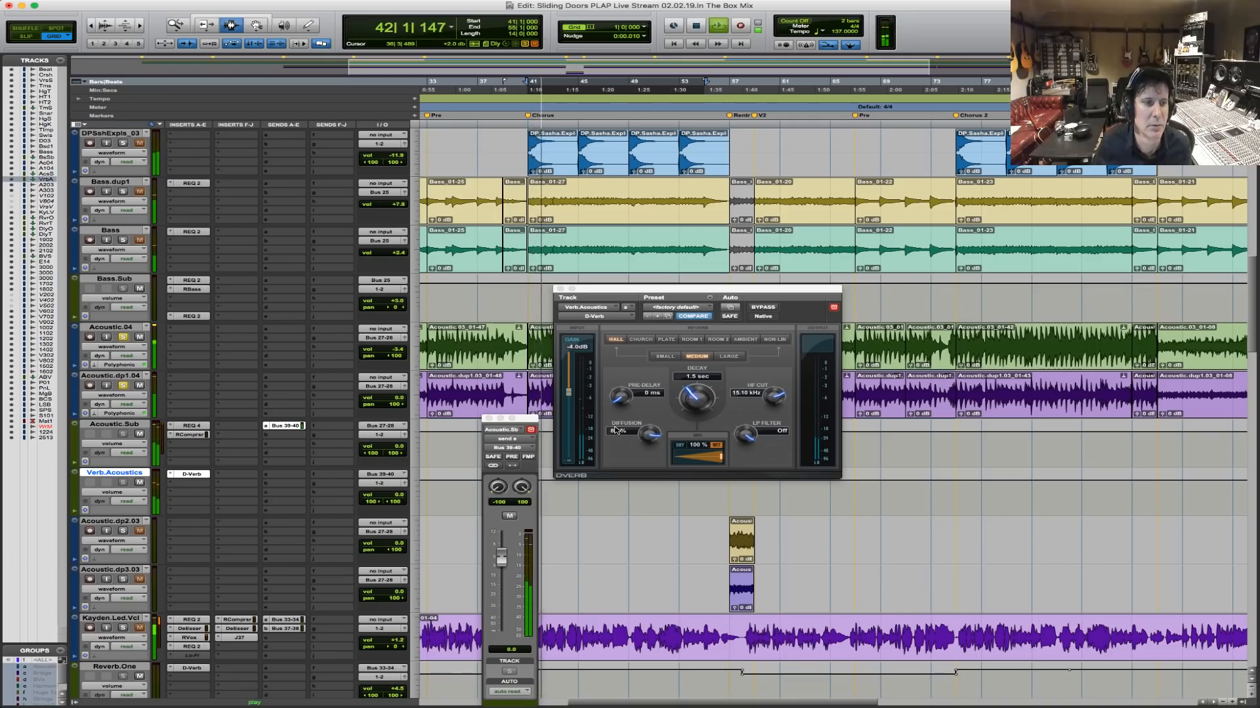
Move Acoustic.Sub's RCompressor down one insert slot and insert a stereo DeEsser between it and the REQ 4.
{"action": "left_click", "coordinate": [194, 426]}
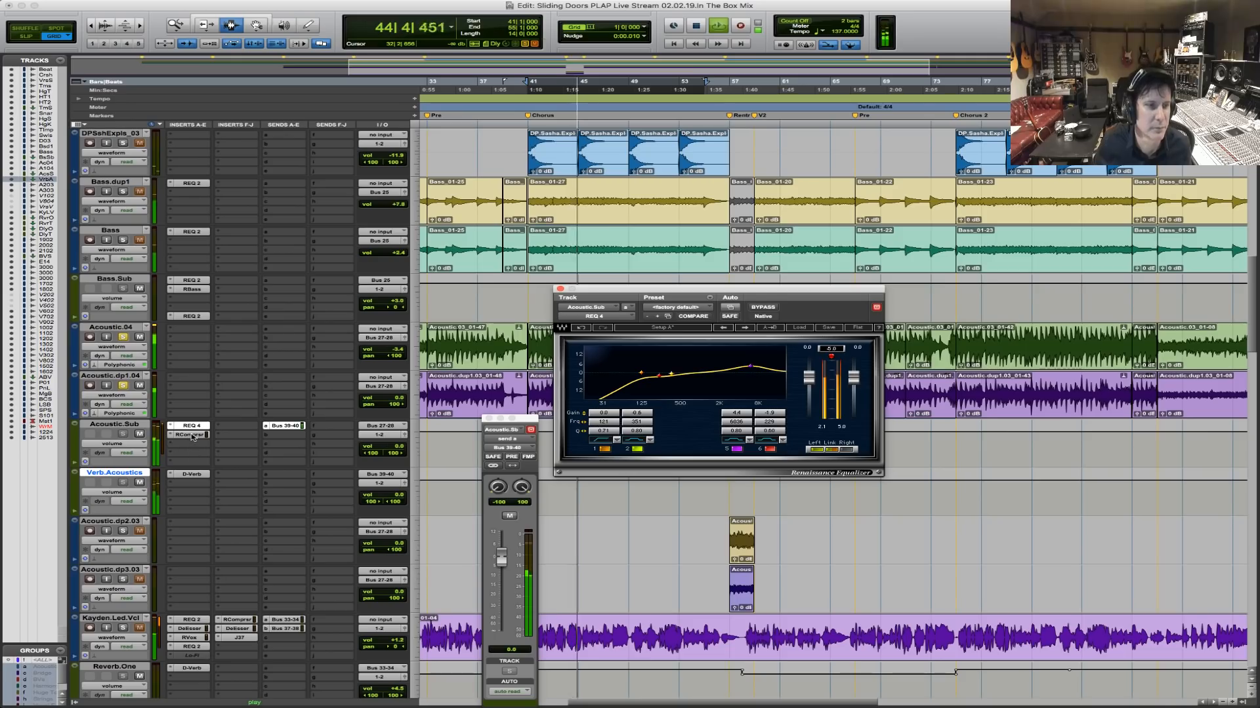
{"action": "key", "text": "space"}
{"action": "left_click_drag", "start_coordinate": [192, 437], "coordinate": [186, 450]}
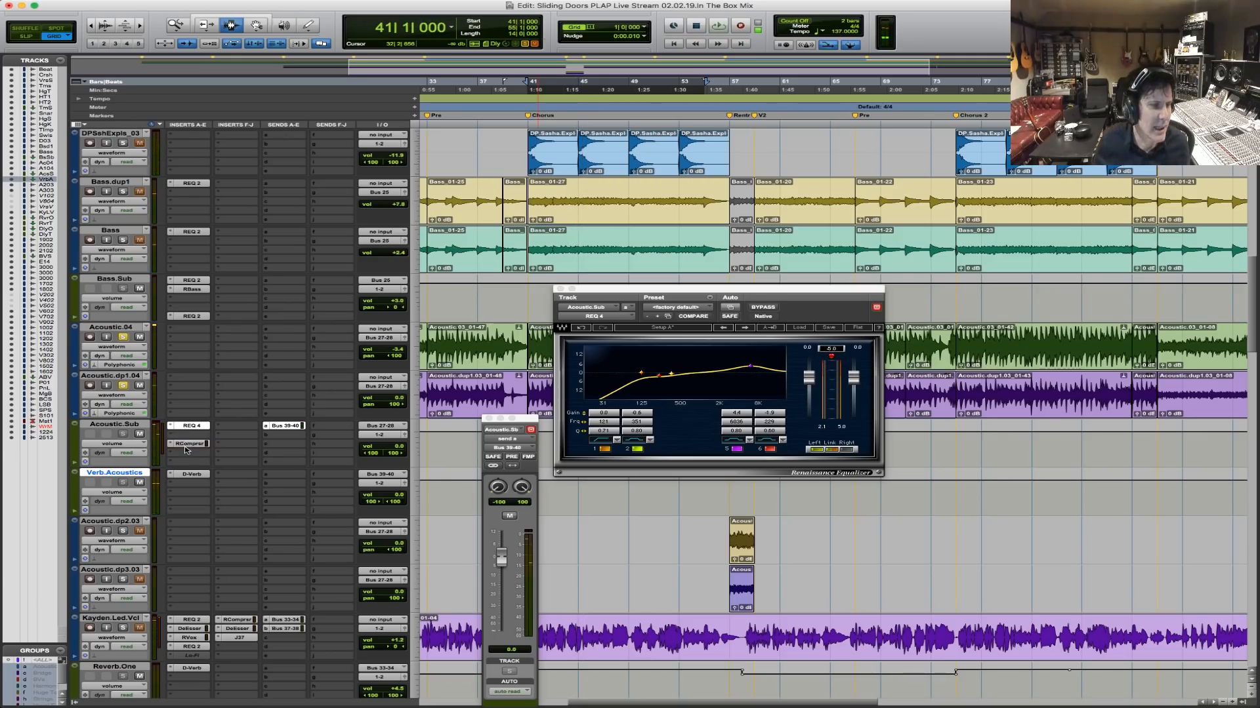
{"action": "left_click", "coordinate": [169, 436]}
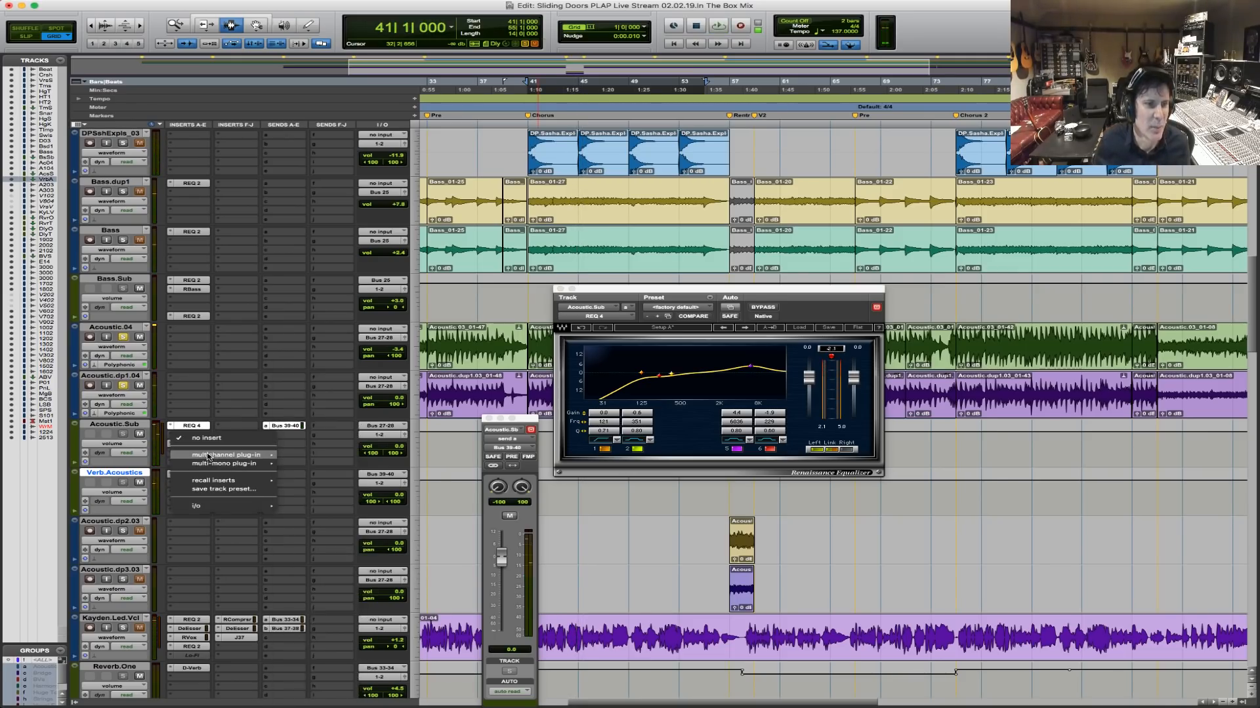
{"action": "mouse_move", "coordinate": [211, 456]}
{"action": "mouse_move", "coordinate": [333, 308]}
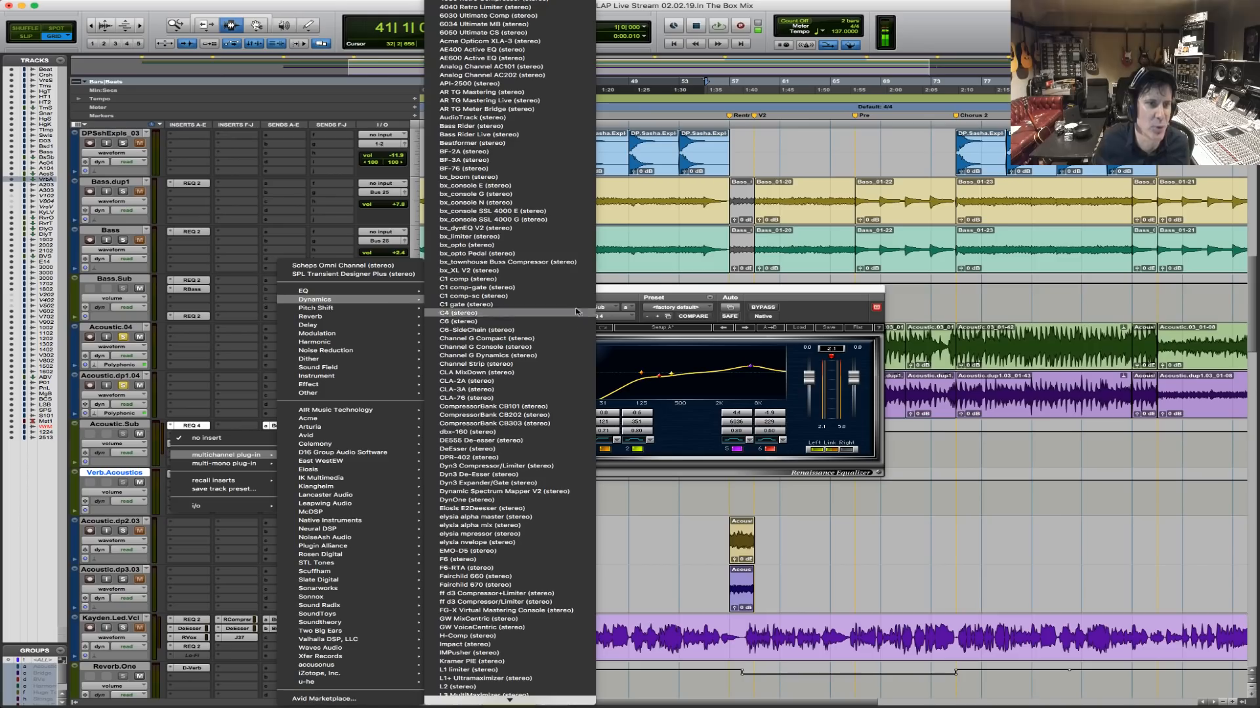
{"action": "left_click", "coordinate": [542, 451]}
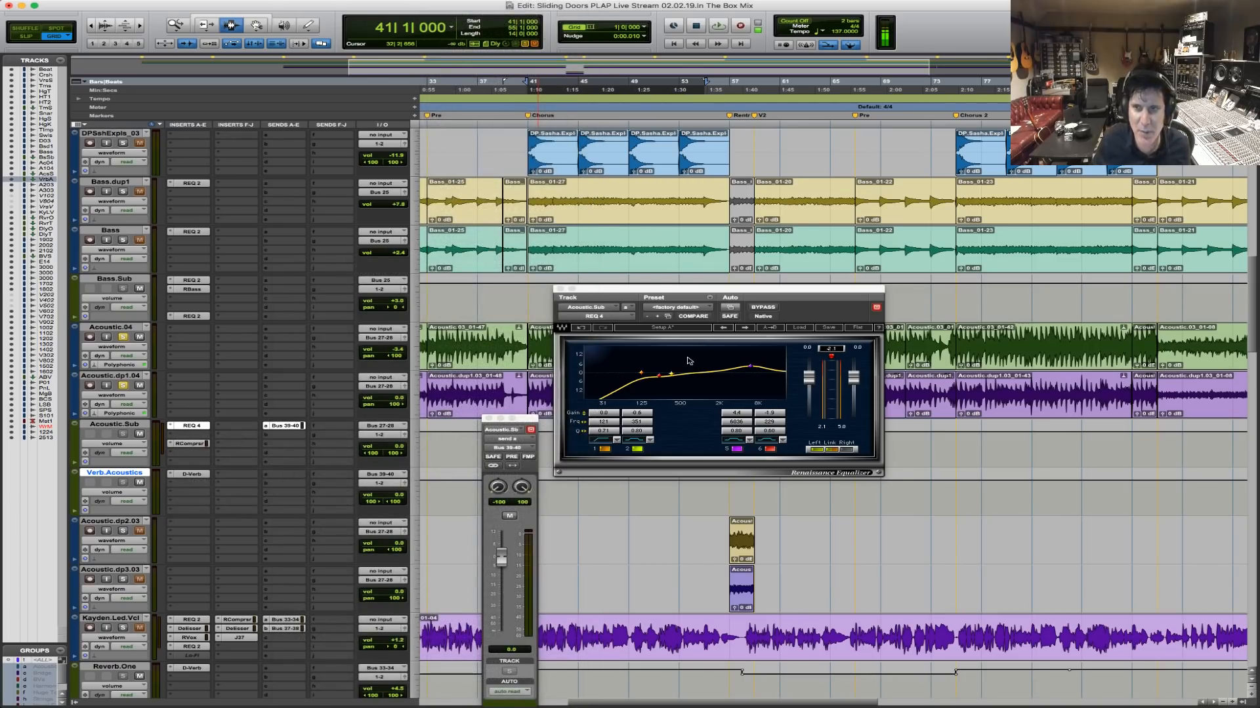
Play the soloed acoustics from bar 41 and lower the threshold of Acoustic.Sub's DeEsser.
{"action": "key", "text": "space"}
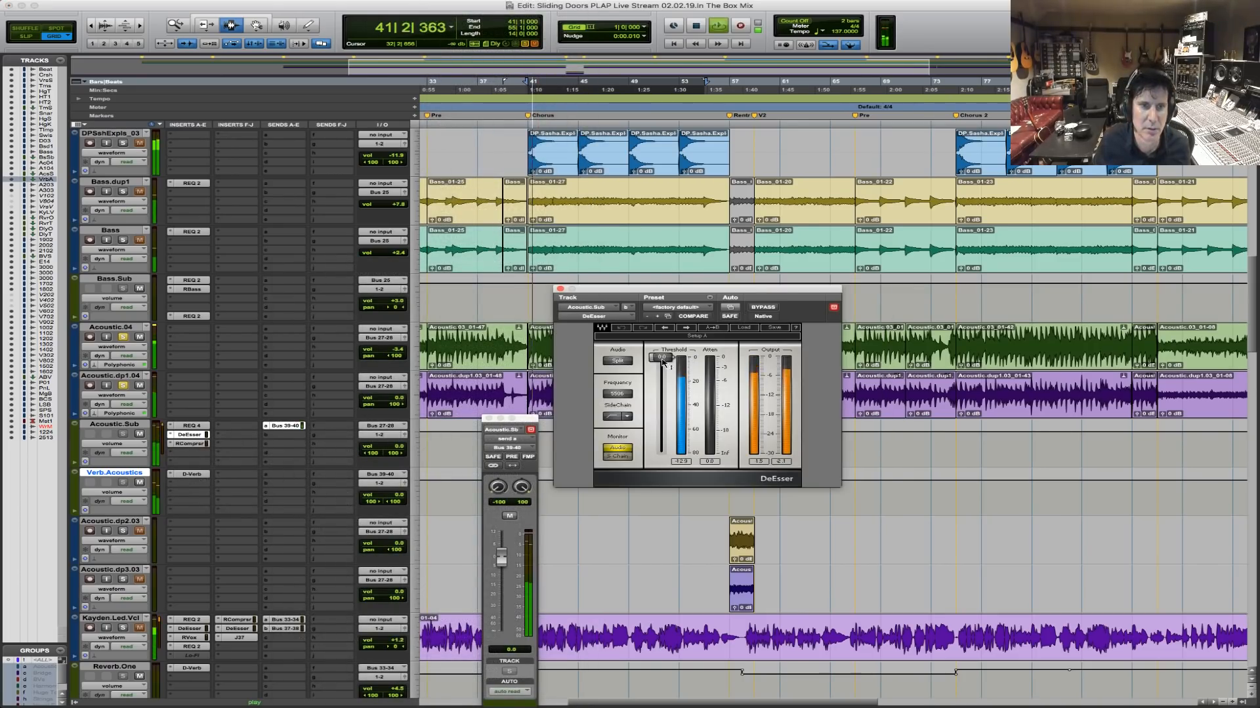
{"action": "key", "text": "space"}
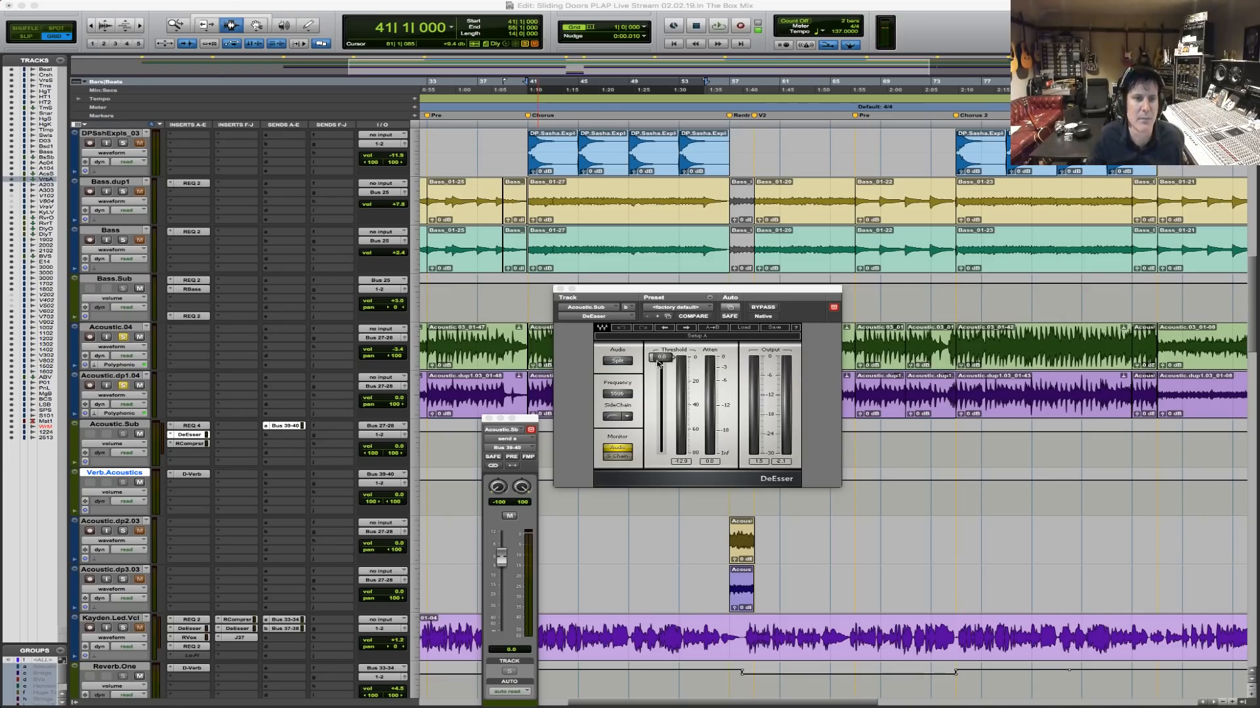
{"action": "left_click", "coordinate": [537, 348]}
{"action": "key", "text": "space"}
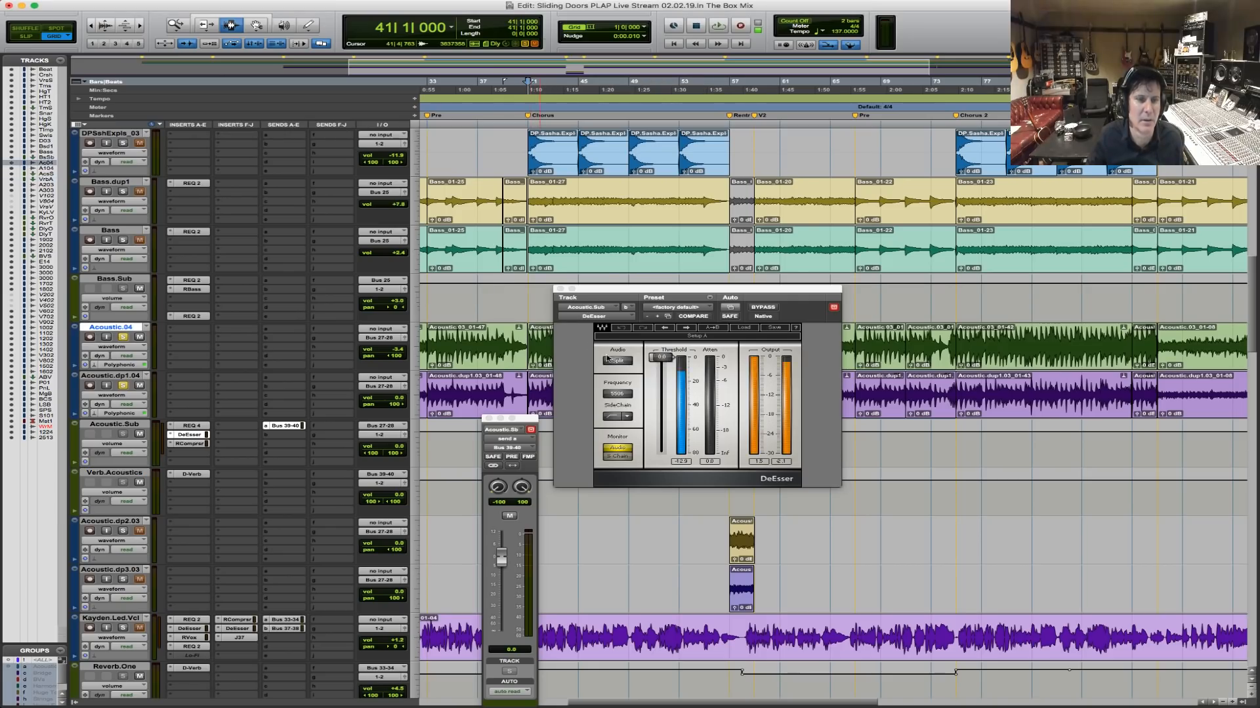
{"action": "left_click_drag", "start_coordinate": [661, 358], "coordinate": [661, 380]}
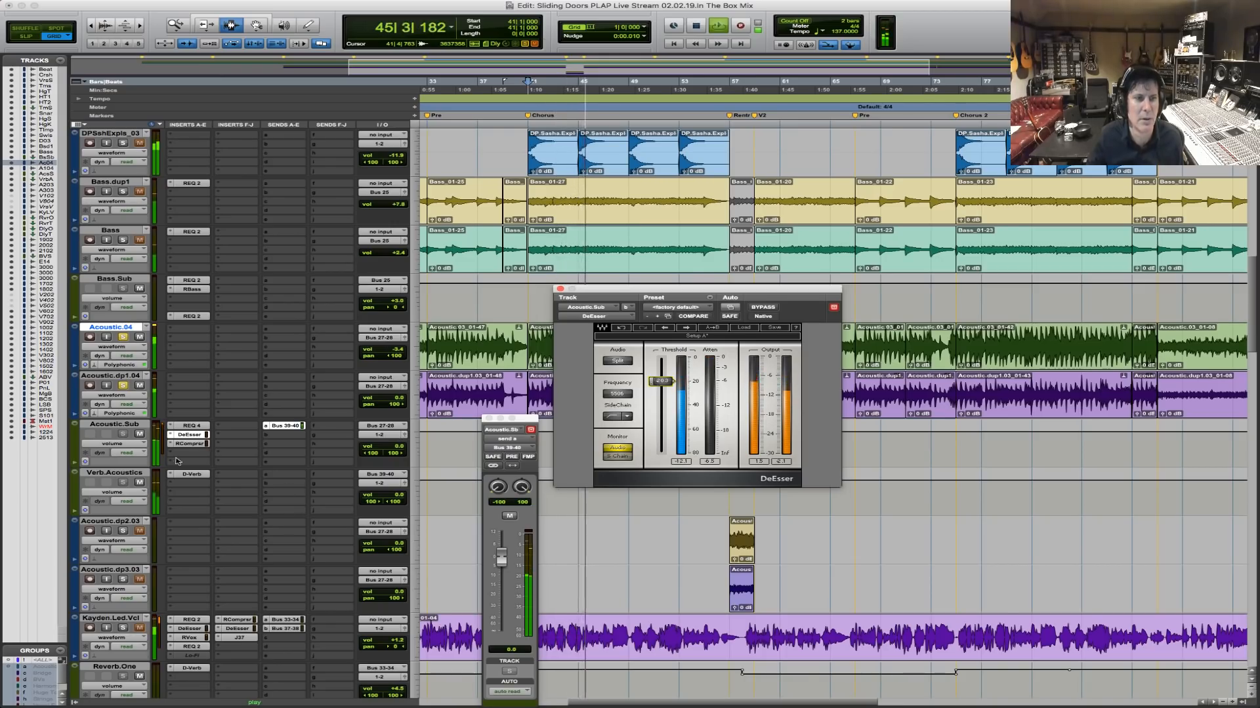
{"action": "key", "text": "space"}
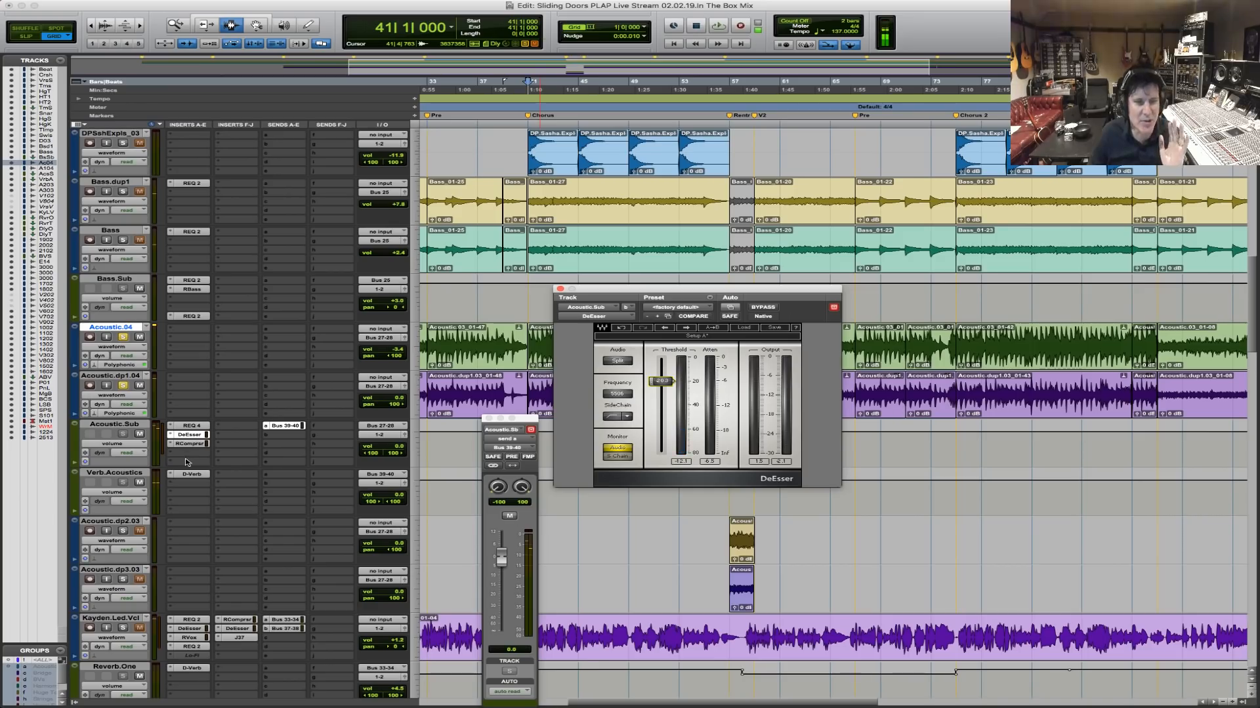
Insert a stereo REQ 2 equalizer after the RCompressor on Acoustic.Sub.
{"action": "left_click", "coordinate": [172, 453]}
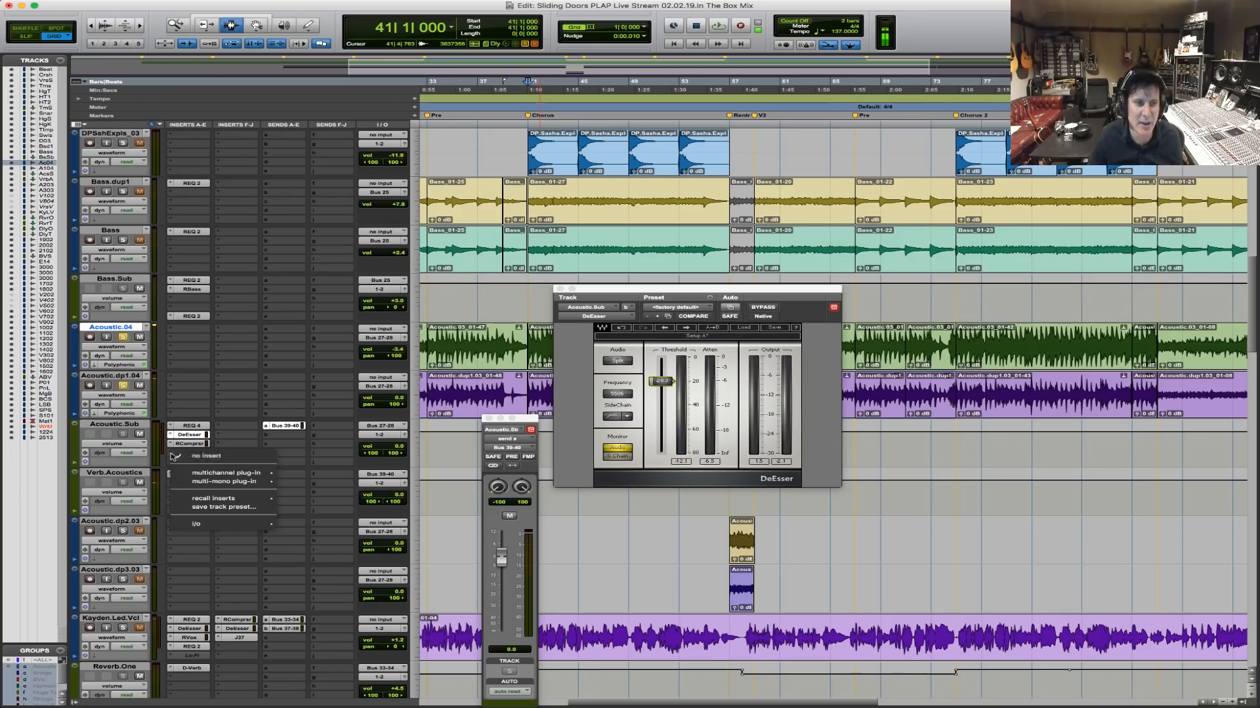
{"action": "mouse_move", "coordinate": [227, 473]}
{"action": "mouse_move", "coordinate": [338, 429]}
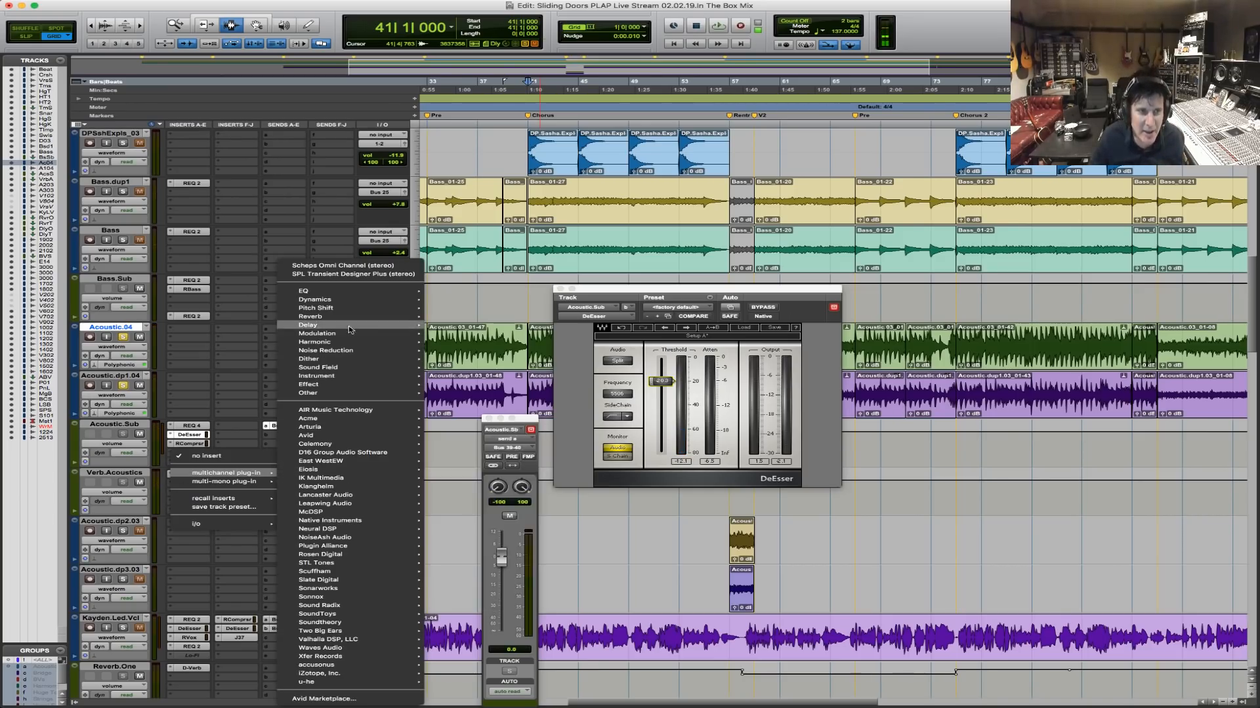
{"action": "mouse_move", "coordinate": [341, 291]}
{"action": "scroll", "coordinate": [518, 644], "scroll_direction": "down", "scroll_amount": 8}
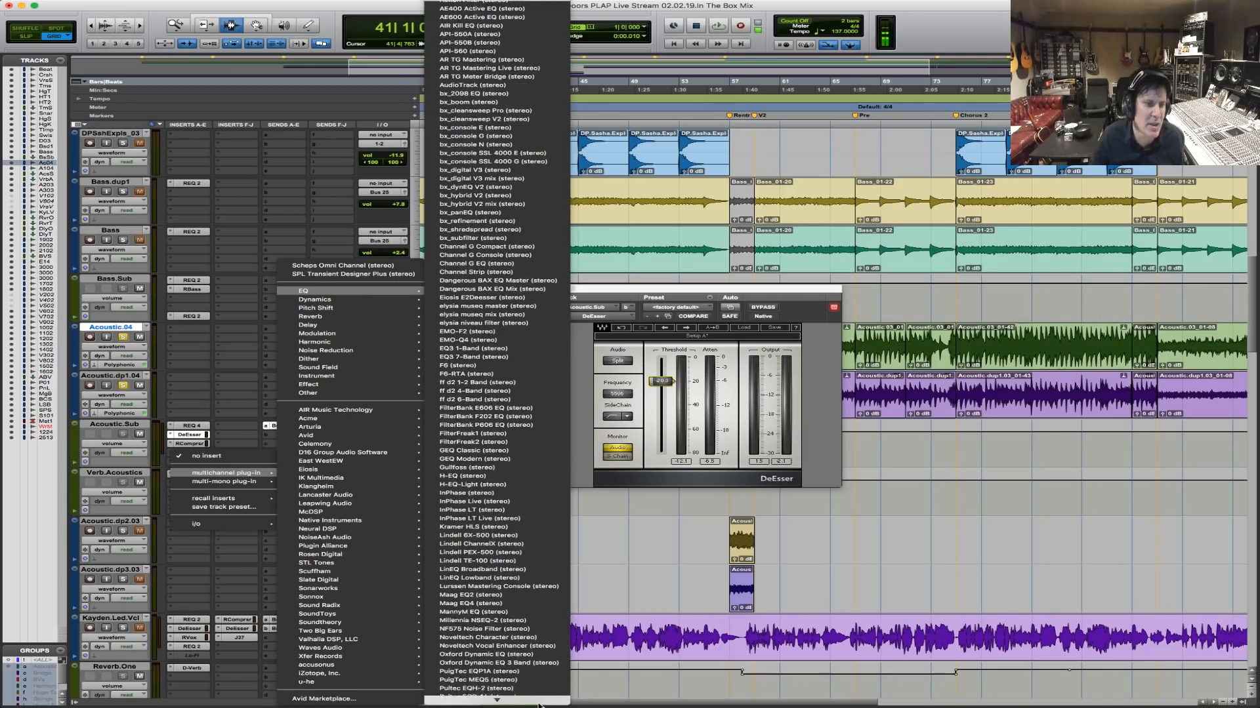
{"action": "scroll", "coordinate": [505, 696], "scroll_direction": "down", "scroll_amount": 5}
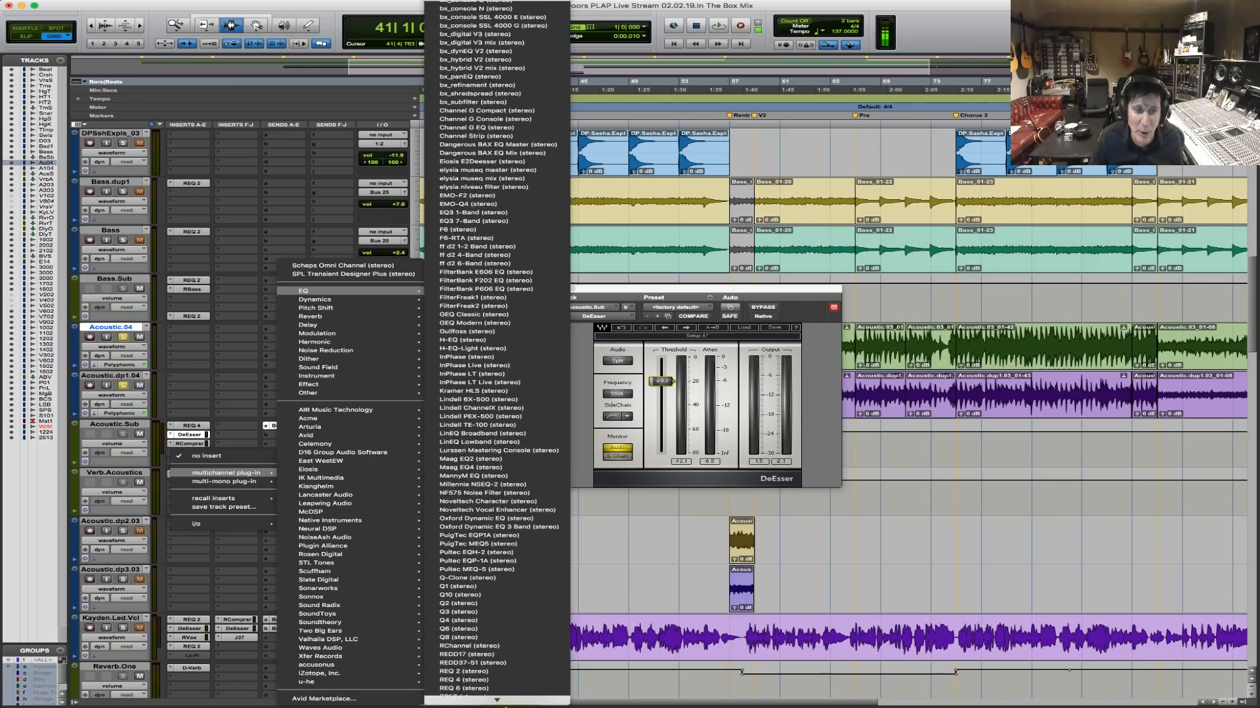
{"action": "left_click", "coordinate": [530, 605]}
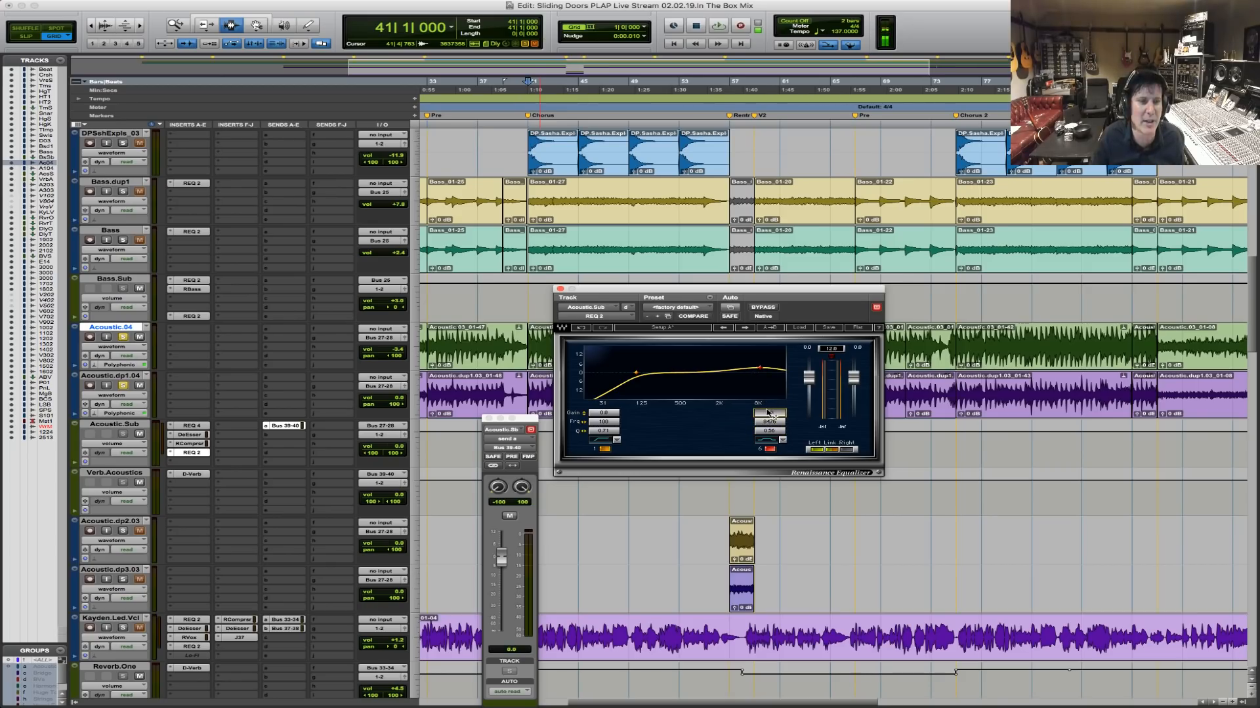
During playback, lower the REQ 2's high band frequency on Acoustic.Sub to about 7.4 kHz, and stop.
{"action": "key", "text": "space"}
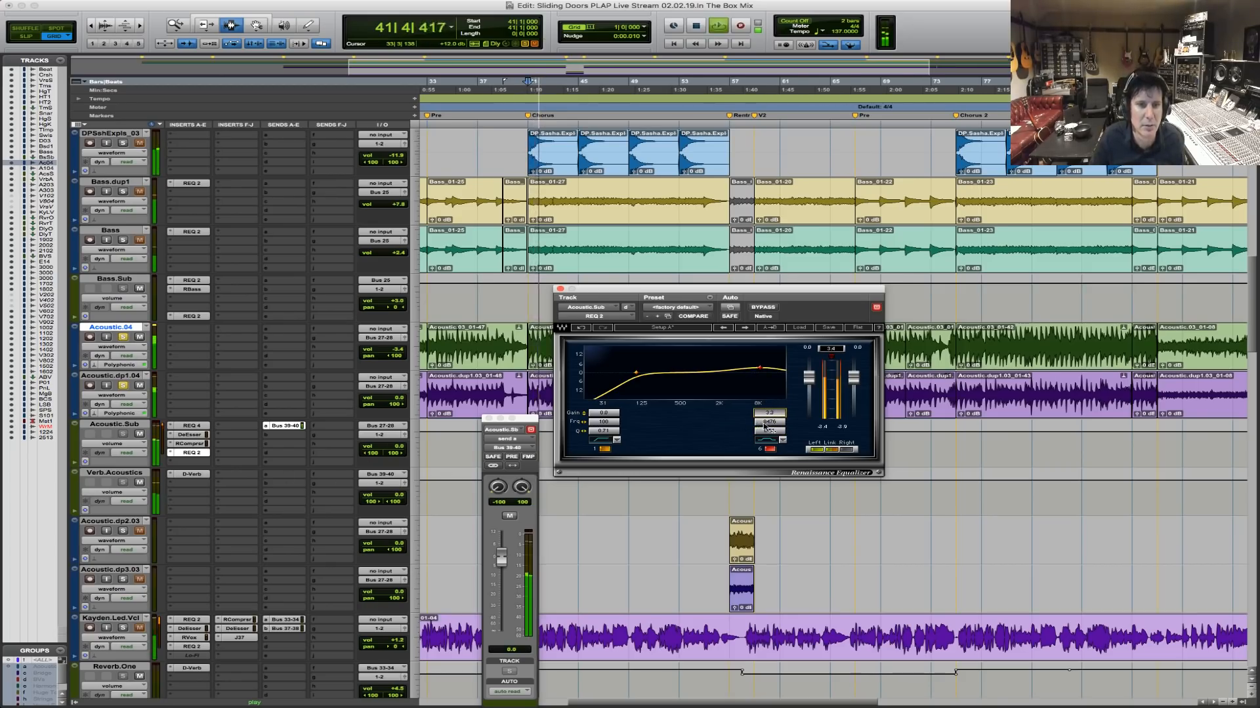
{"action": "left_click_drag", "start_coordinate": [769, 422], "coordinate": [754, 423]}
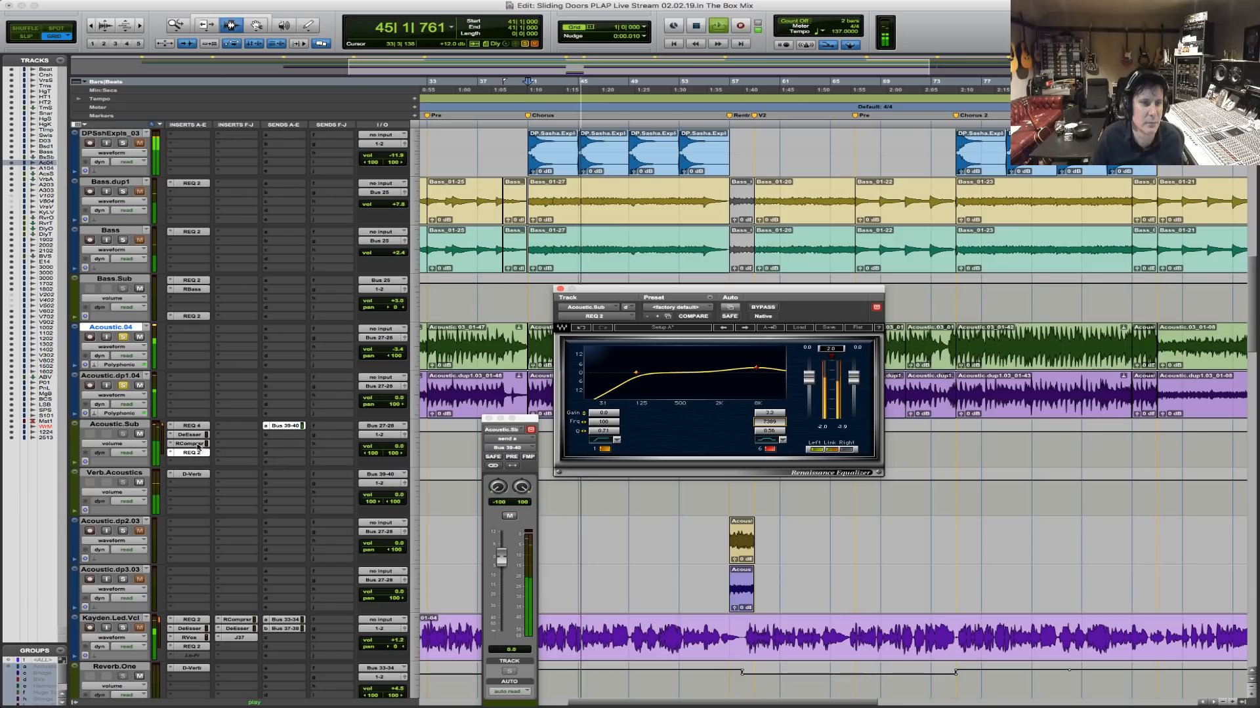
{"action": "key", "text": "space"}
Add a second RCompressor after the REQ 2 on Acoustic.Sub and fine-tune its threshold during playback.
{"action": "left_click", "coordinate": [189, 462]}
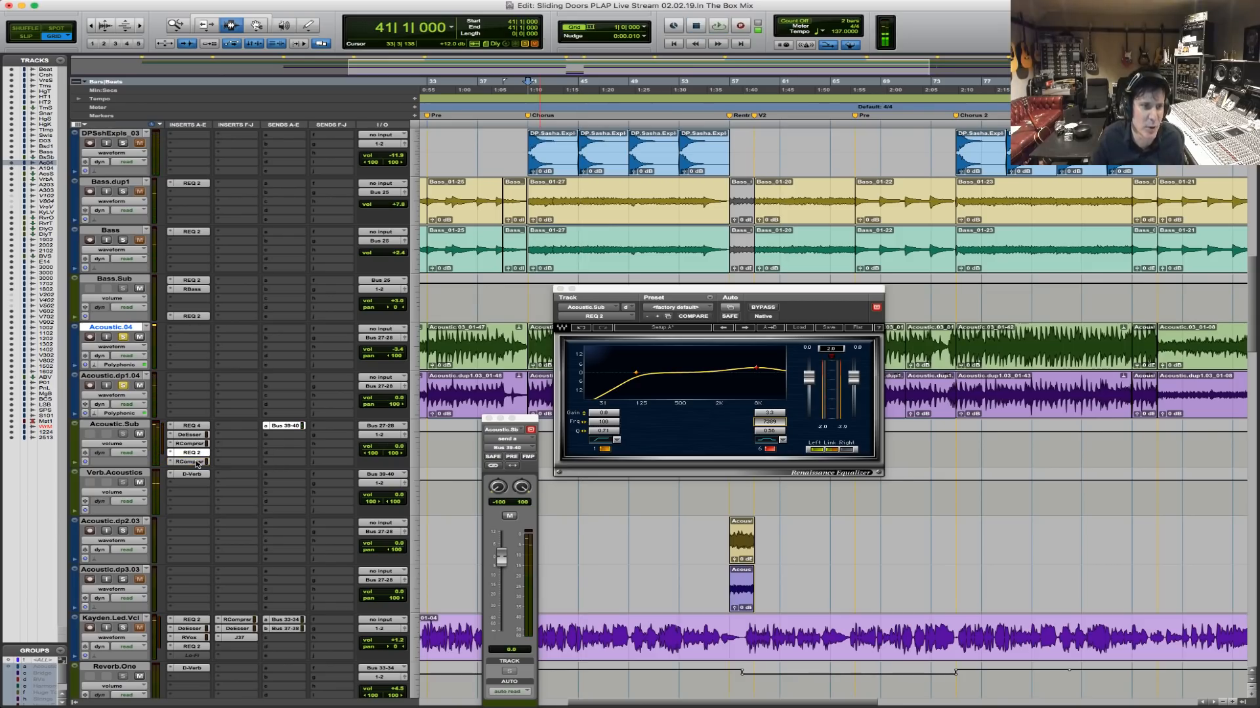
{"action": "left_click", "coordinate": [197, 463]}
{"action": "key", "text": "space"}
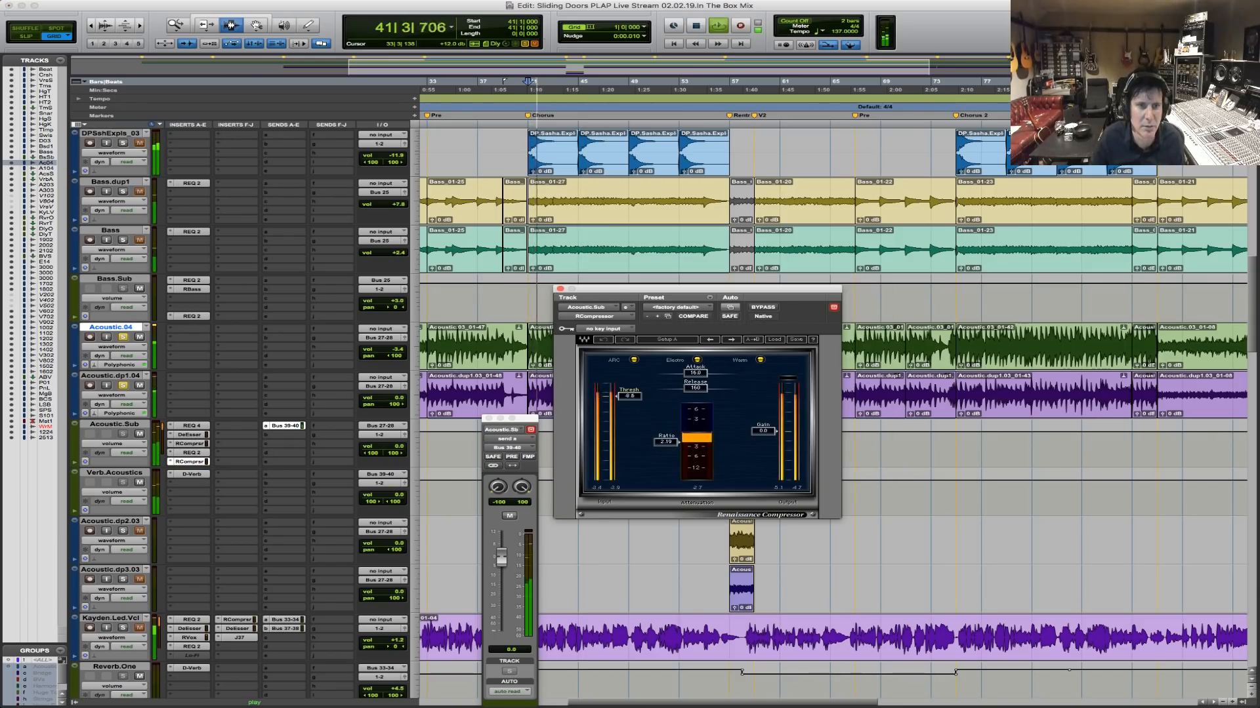
{"action": "left_click_drag", "start_coordinate": [628, 395], "coordinate": [628, 396]}
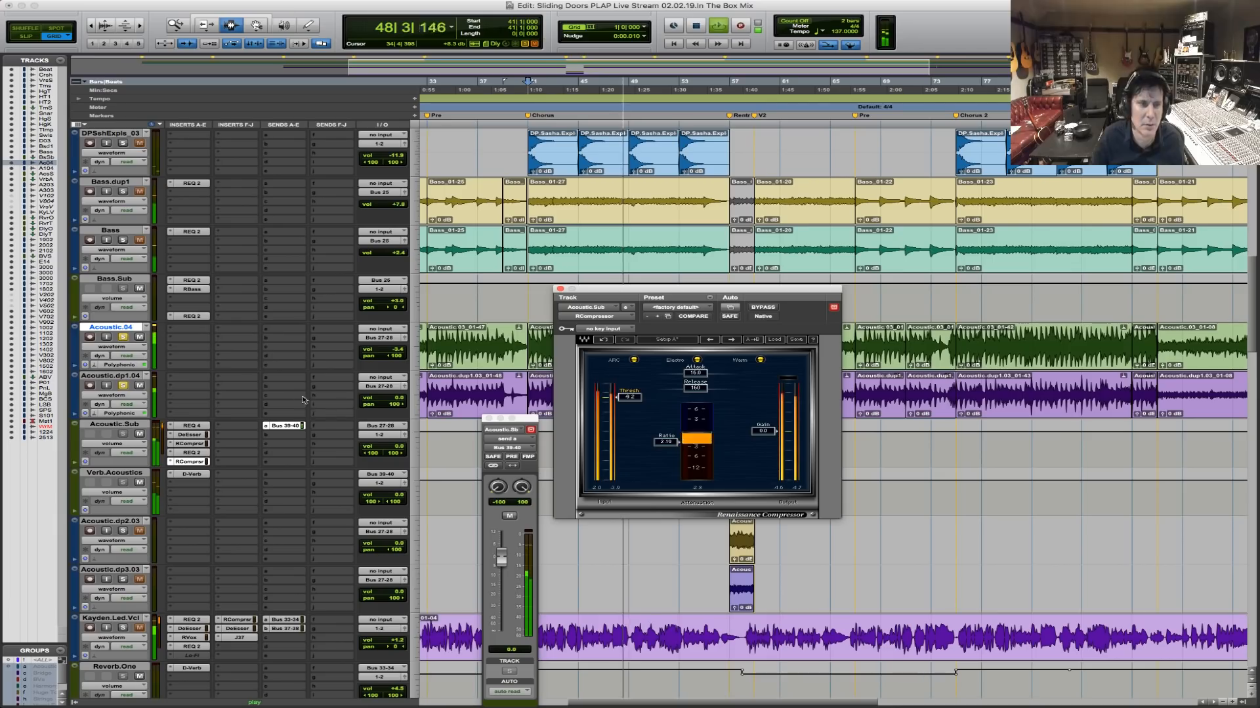
Close the compressor and audition the unsoloed acoustics in the full mix, replaying the chorus from bar 41.
{"action": "left_click", "coordinate": [557, 289]}
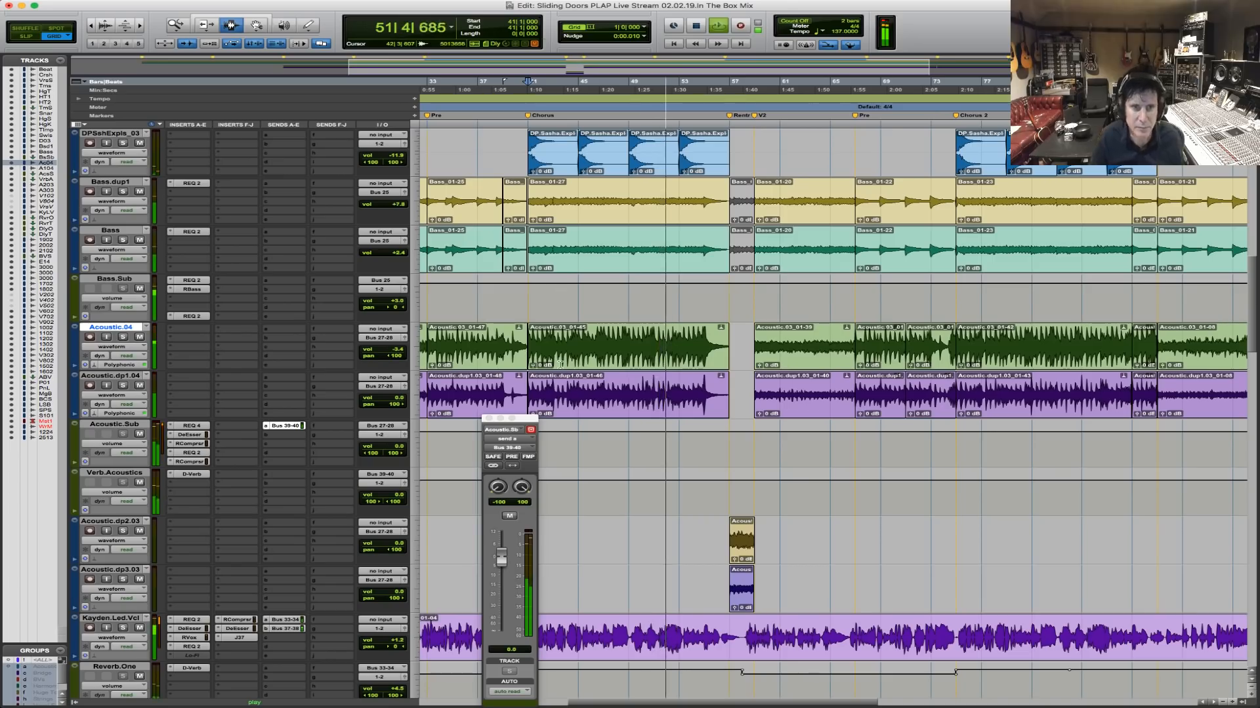
{"action": "key", "text": "space"}
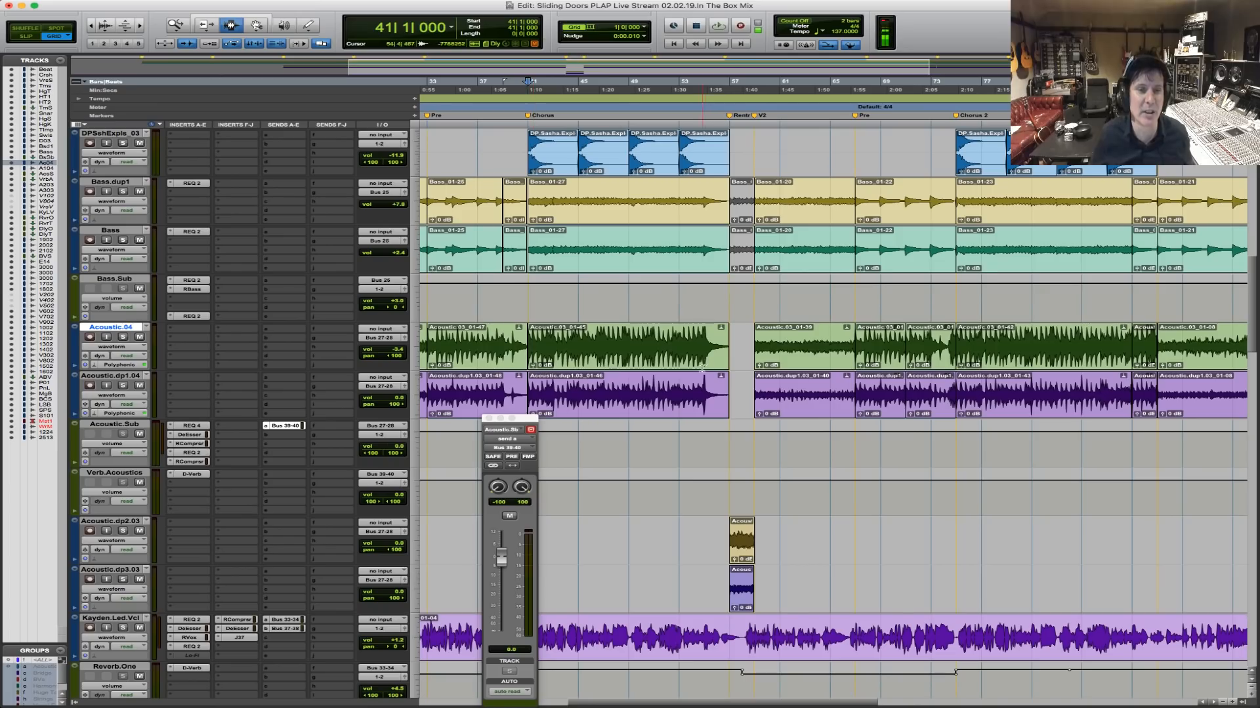
{"action": "key", "text": "space"}
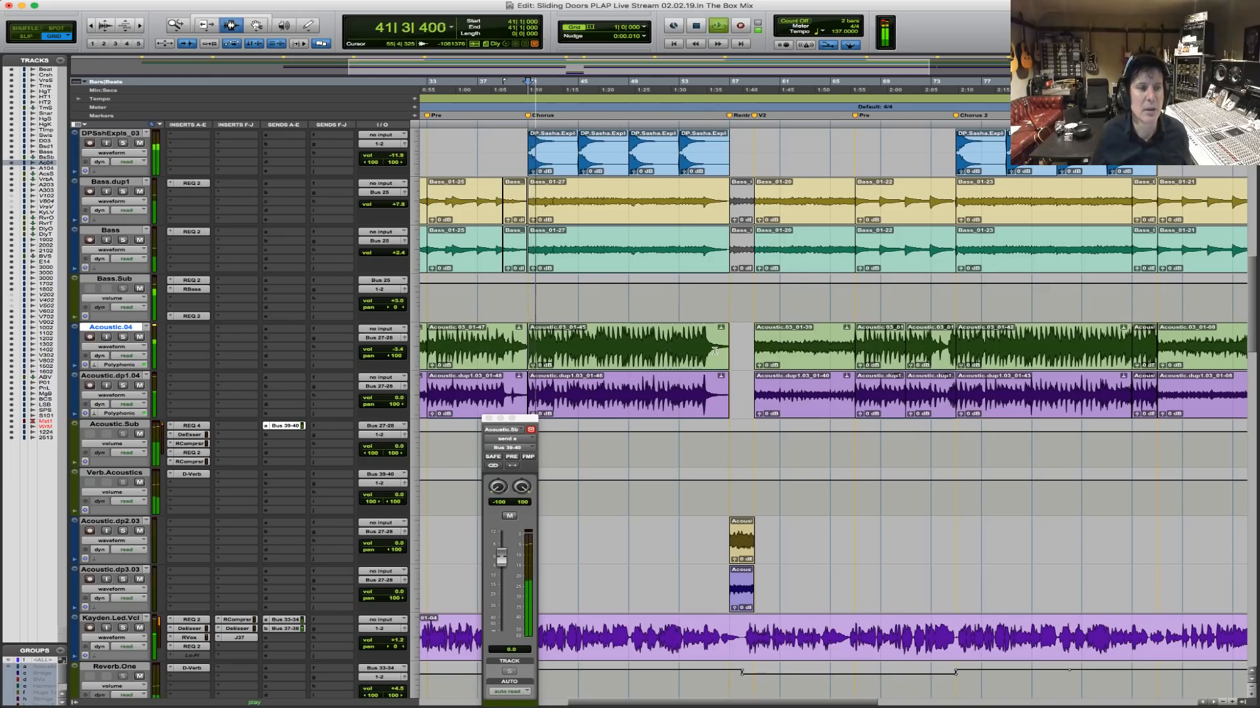
{"action": "key", "text": "space"}
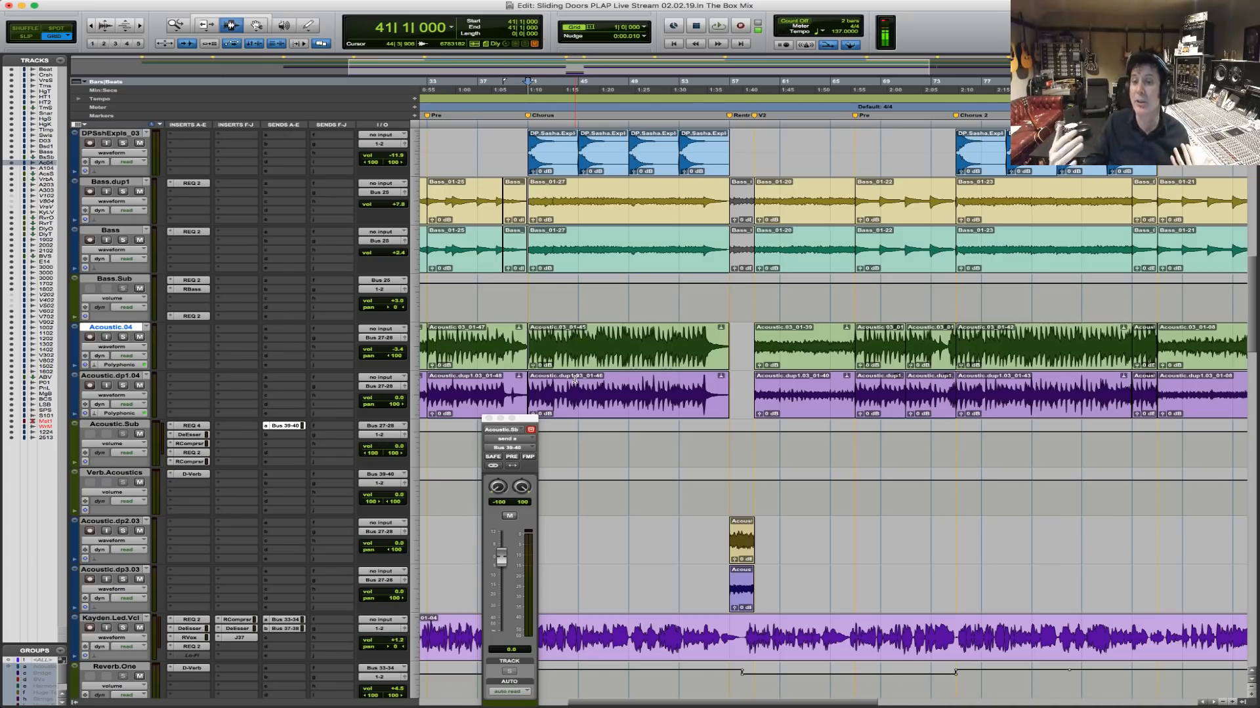
{"action": "key", "text": "space"}
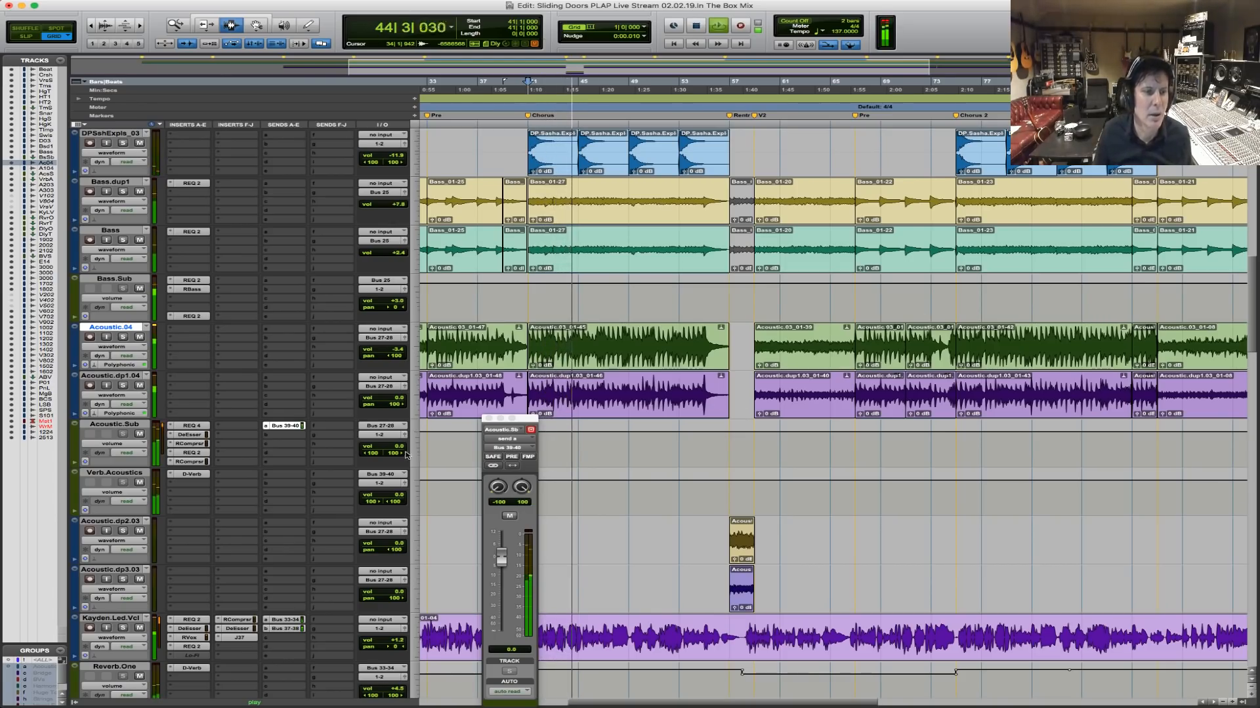
On Acoustic.Sub's second RCompressor, set the threshold to about -4.4 and the gain to about 3.1 during playback.
{"action": "left_click", "coordinate": [200, 461]}
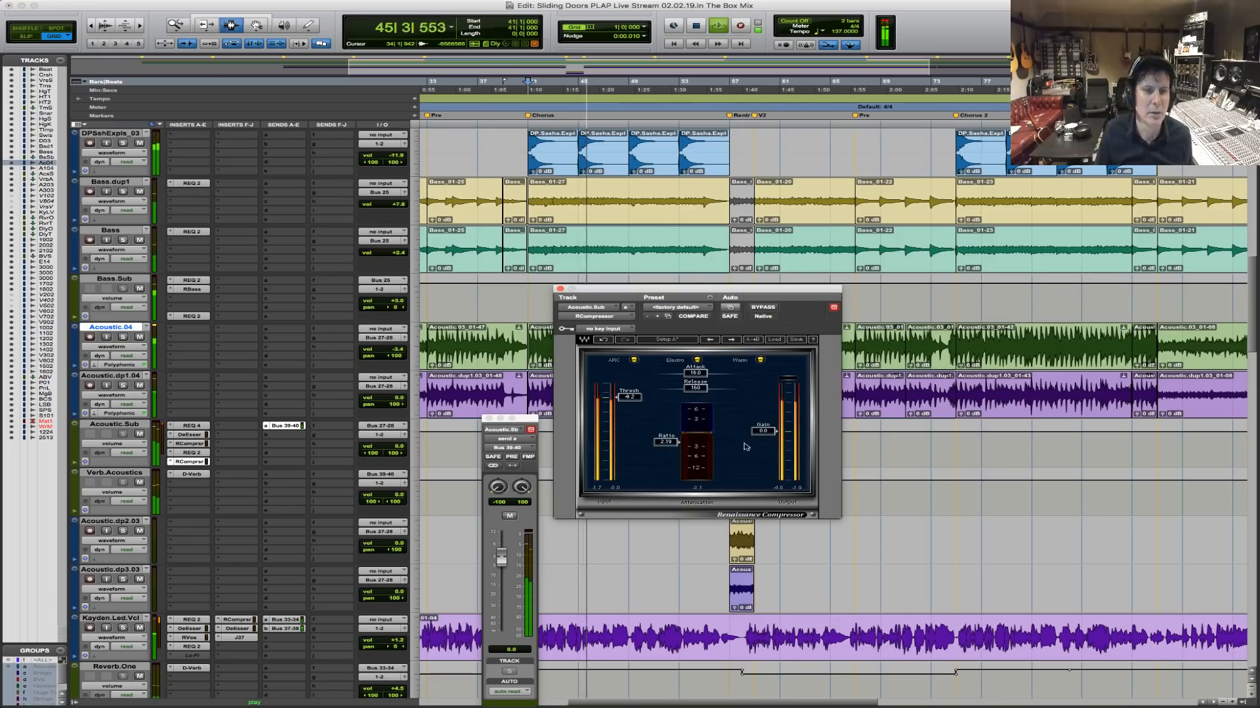
{"action": "left_click_drag", "start_coordinate": [770, 432], "coordinate": [771, 425]}
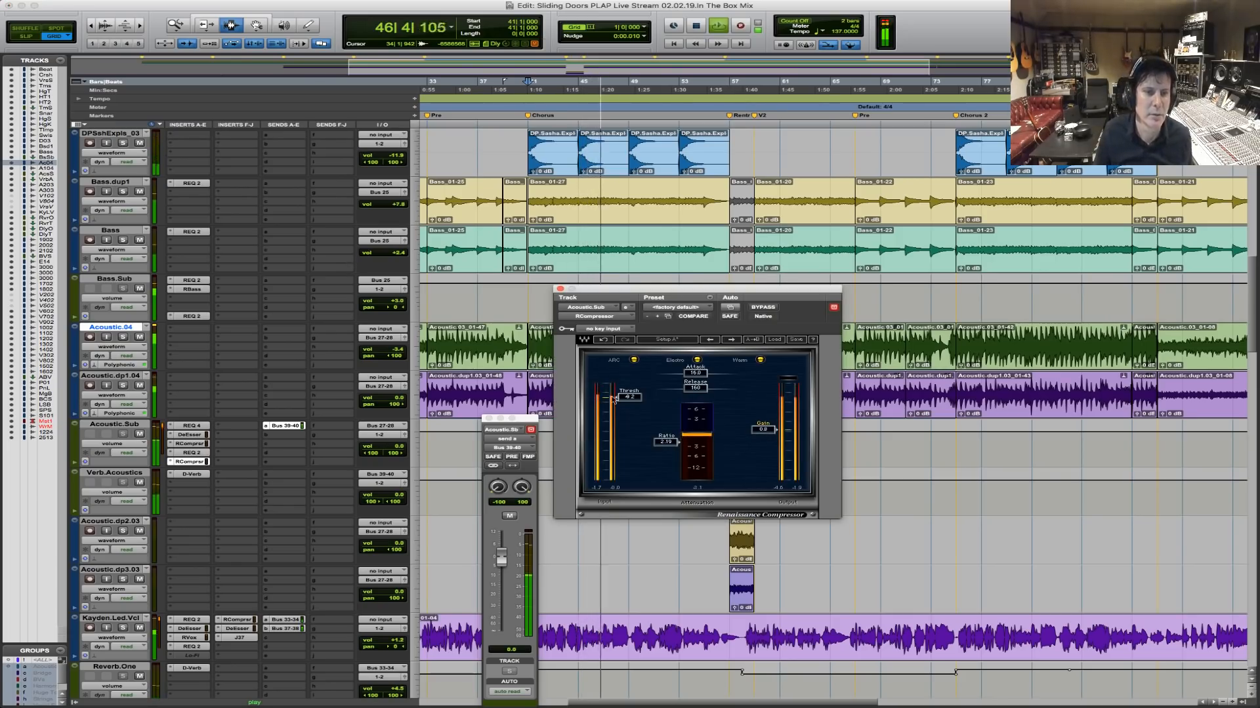
{"action": "left_click_drag", "start_coordinate": [613, 399], "coordinate": [613, 399]}
{"action": "left_click_drag", "start_coordinate": [775, 430], "coordinate": [776, 426]}
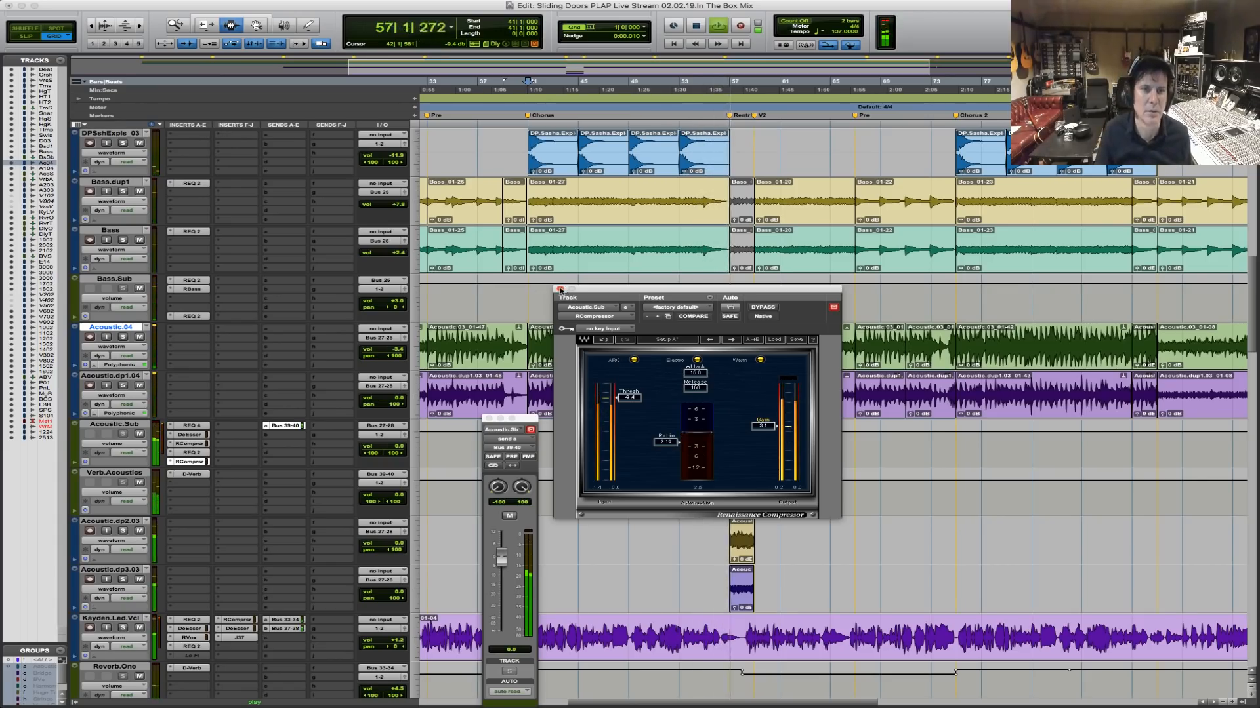
{"action": "left_click", "coordinate": [560, 290]}
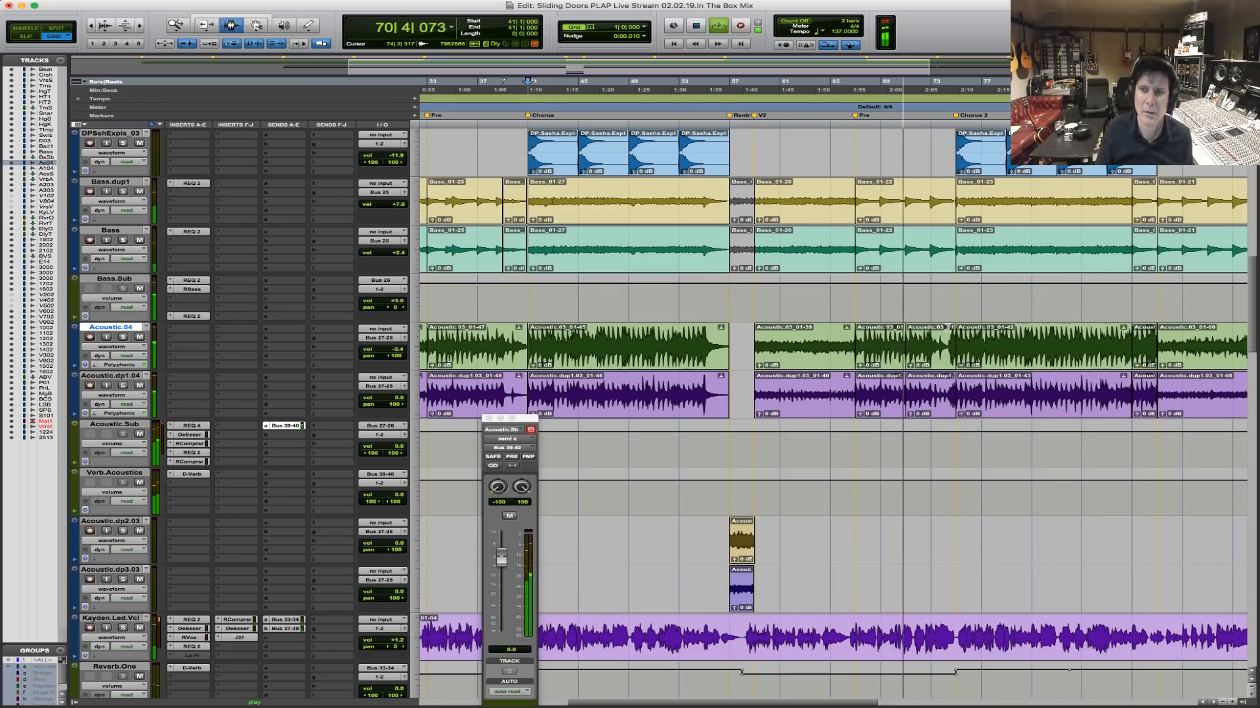
Restart playback at verse 2, bar 59, and solo Acoustic.04 and Acoustic.dp1.04.
{"action": "scroll", "coordinate": [947, 326], "scroll_direction": "up", "scroll_amount": 5}
{"action": "scroll", "coordinate": [947, 328], "scroll_direction": "up", "scroll_amount": 5}
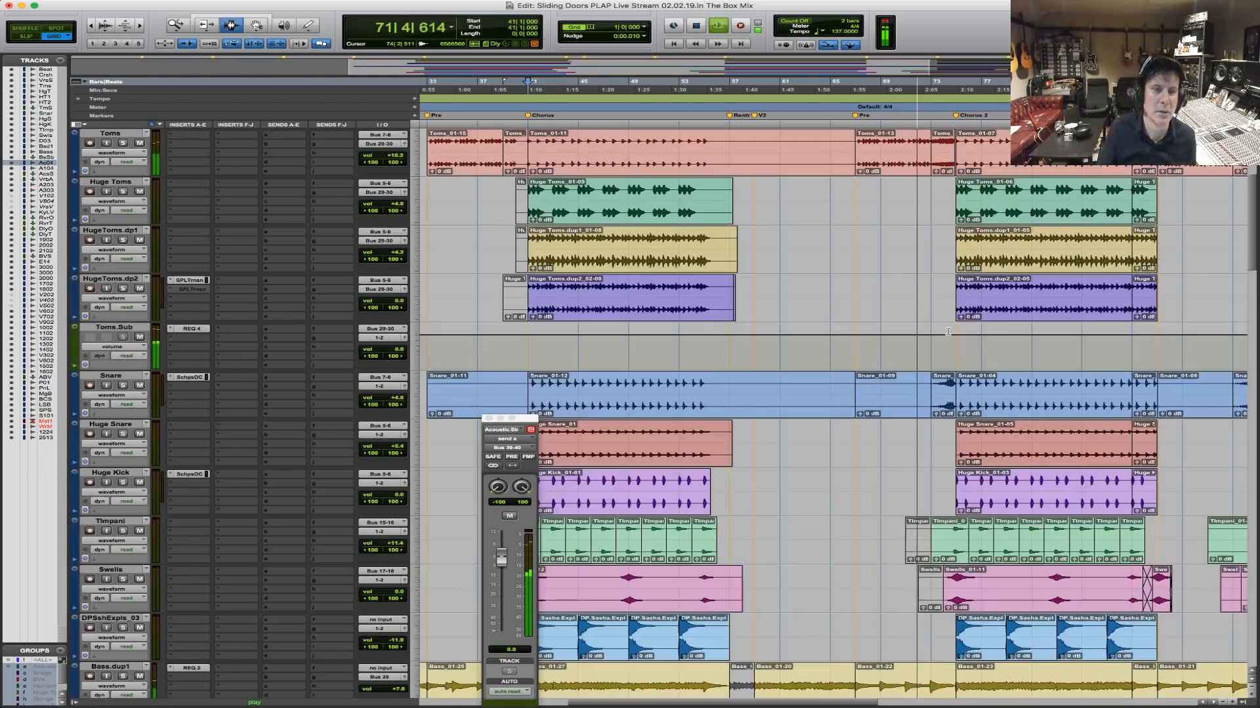
{"action": "scroll", "coordinate": [947, 332], "scroll_direction": "down", "scroll_amount": 12}
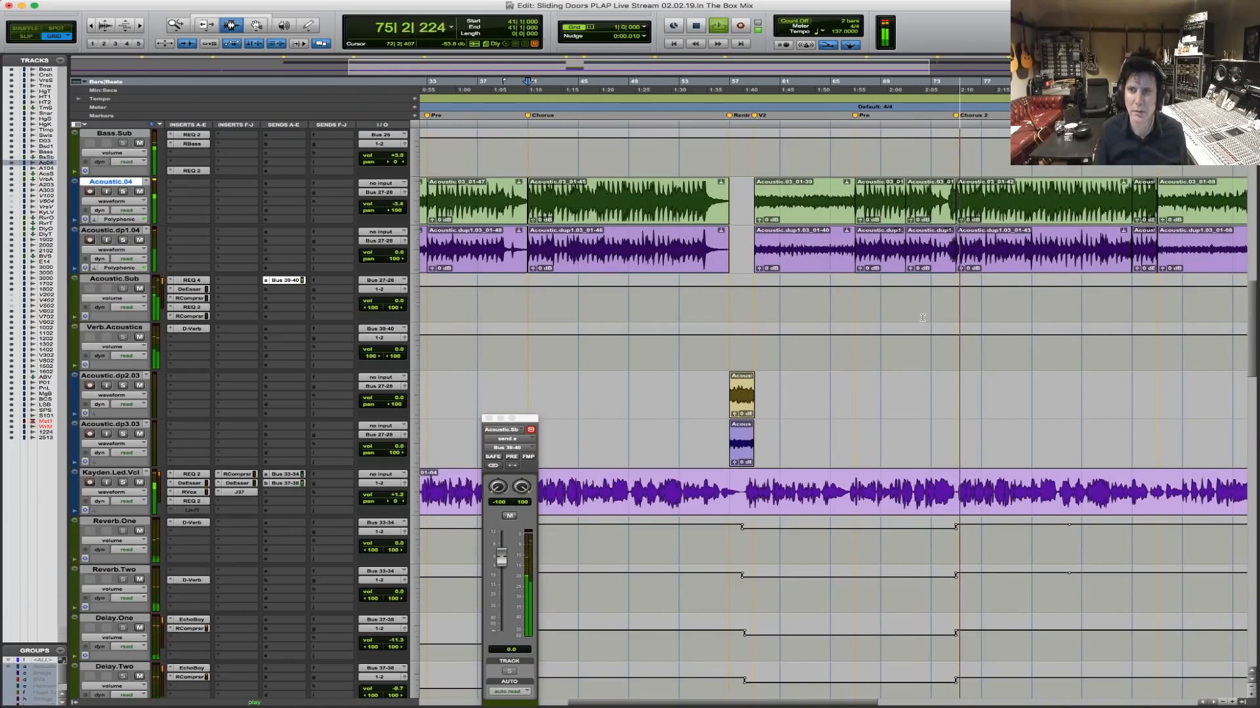
{"action": "key", "text": "space"}
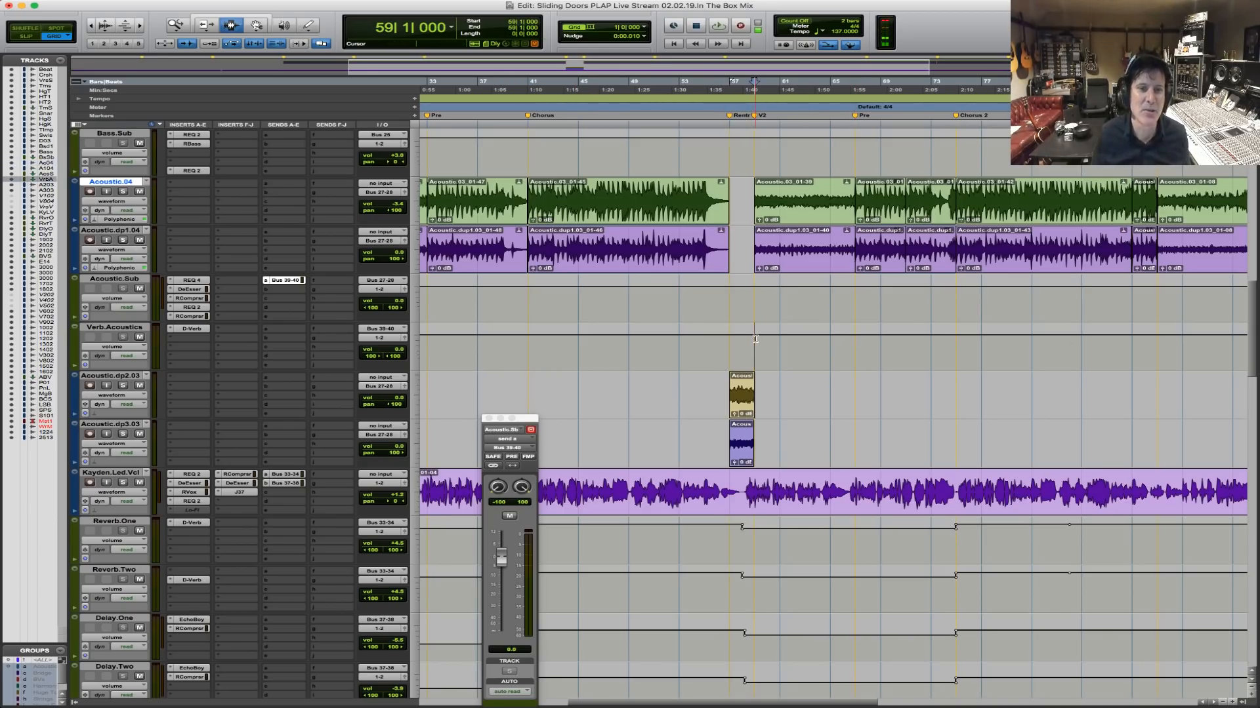
{"action": "key", "text": "space"}
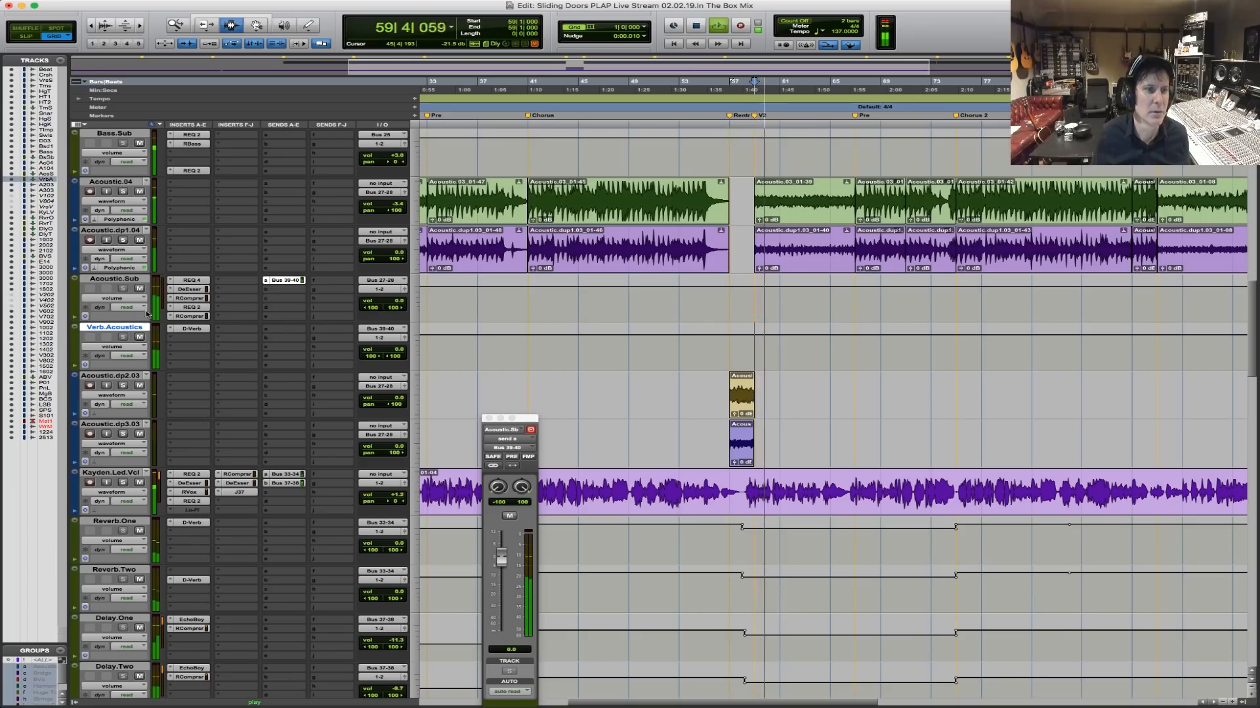
{"action": "left_click", "coordinate": [123, 240]}
{"action": "left_click", "coordinate": [122, 192]}
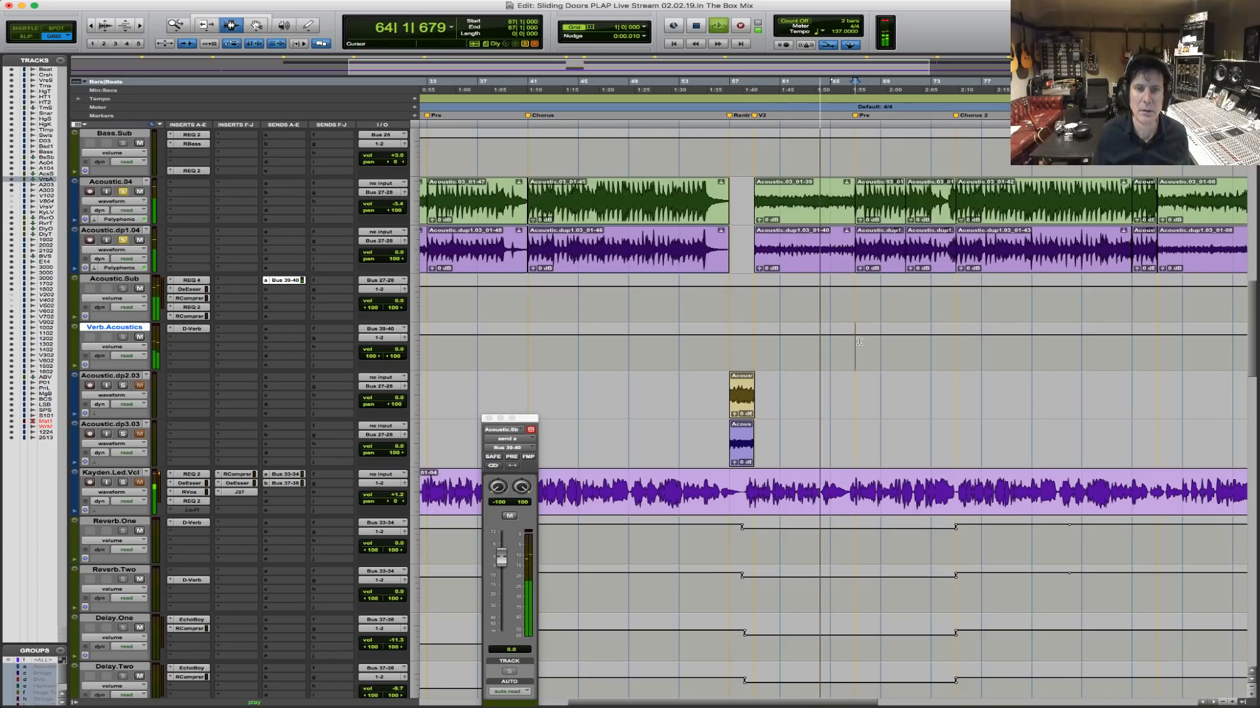
Stop playback and slightly lower Acoustic.Sub's volume automation across the second pre-chorus, bars 67 to 75.
{"action": "left_click", "coordinate": [860, 342]}
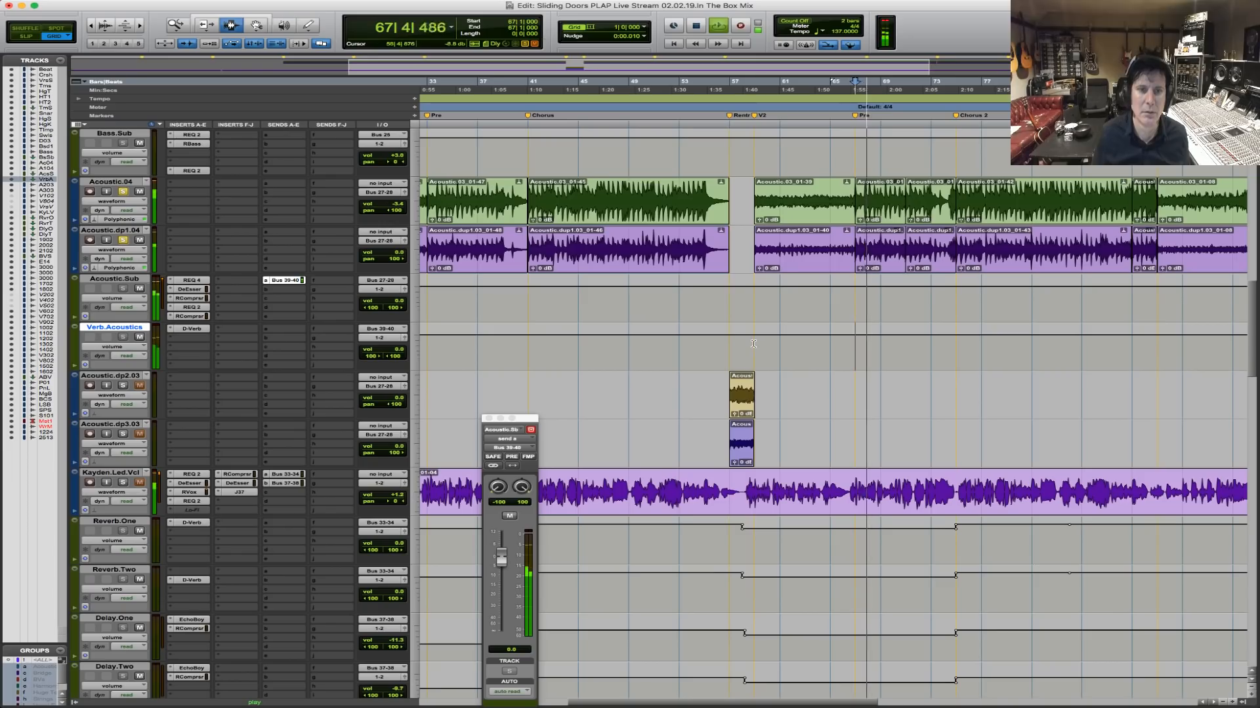
{"action": "left_click", "coordinate": [955, 350], "text": "shift"}
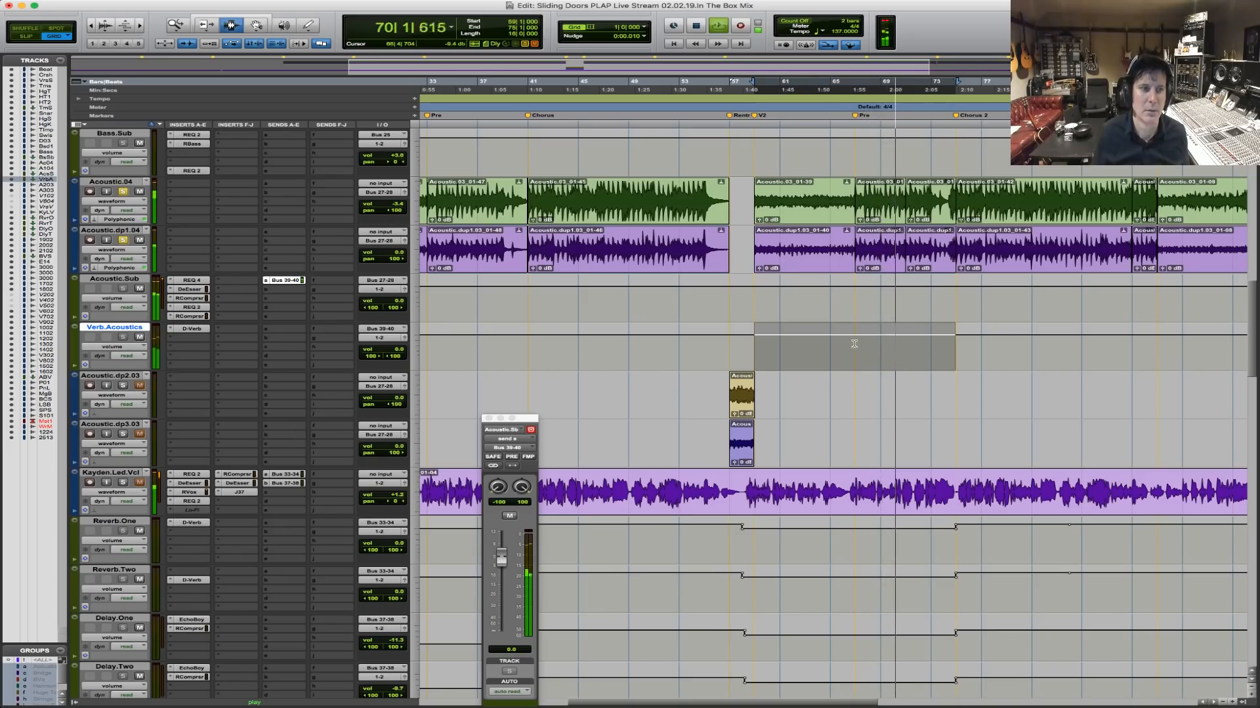
{"action": "left_click_drag", "start_coordinate": [854, 302], "coordinate": [953, 304]}
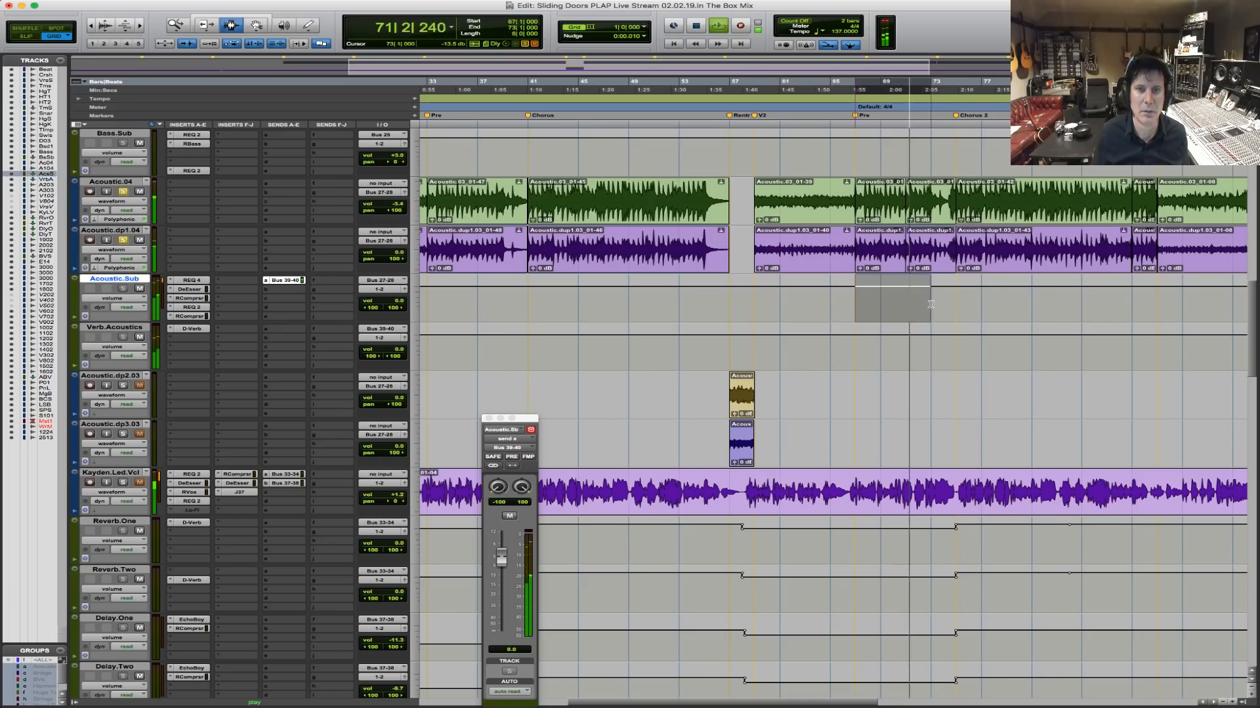
{"action": "key", "text": "space"}
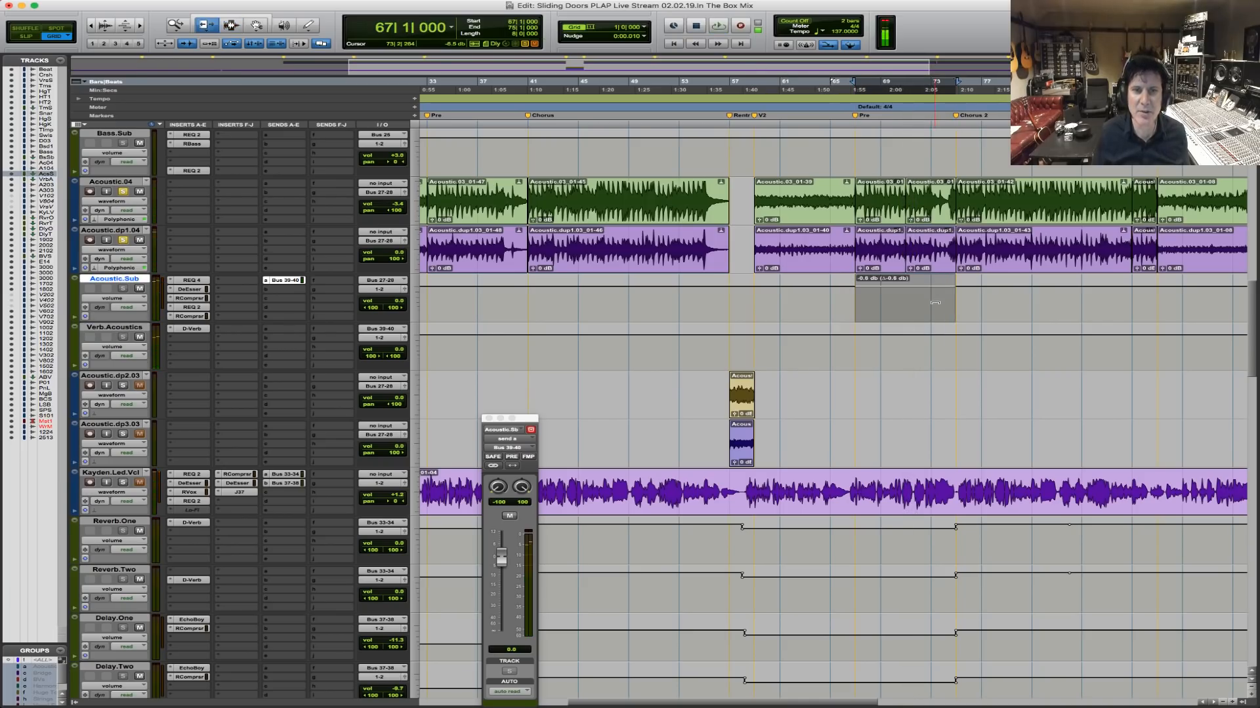
Paste the lowered volume automation at bar 33 on Acoustic.Sub and raise its volume in the verses starting at bars 25 and 59.
{"action": "key", "text": "r"}
{"action": "key", "text": "r"}
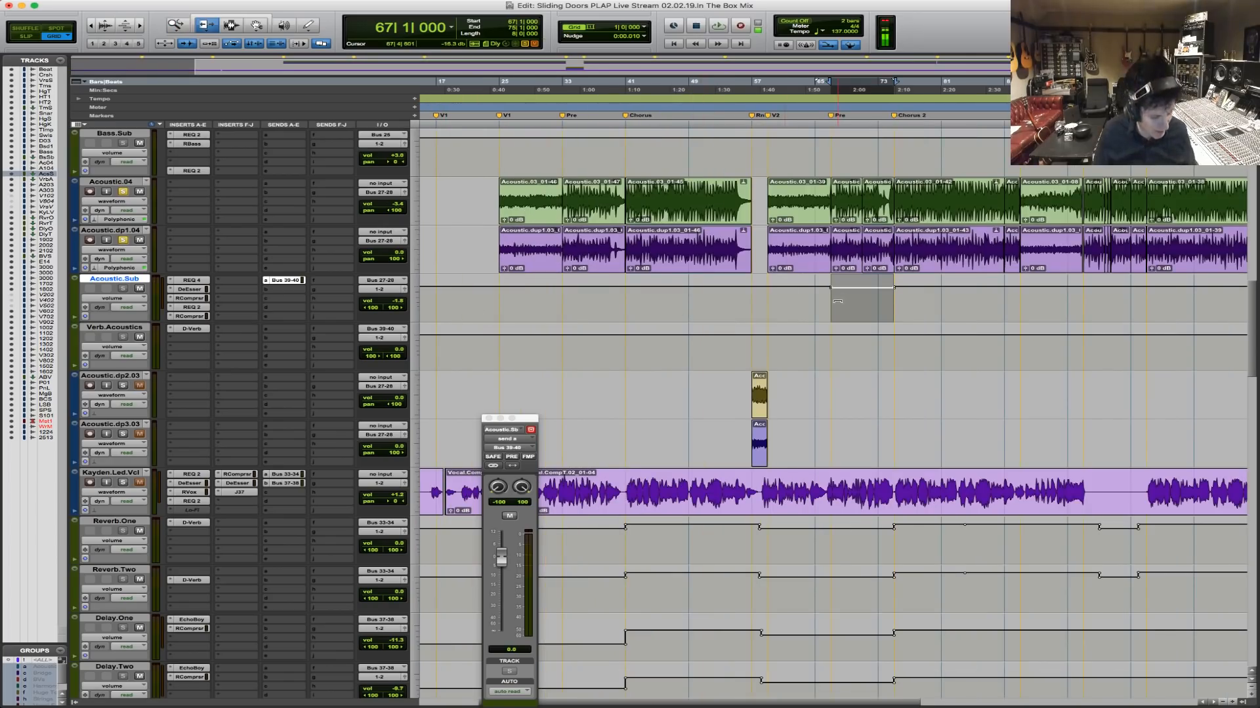
{"action": "left_click", "coordinate": [561, 296]}
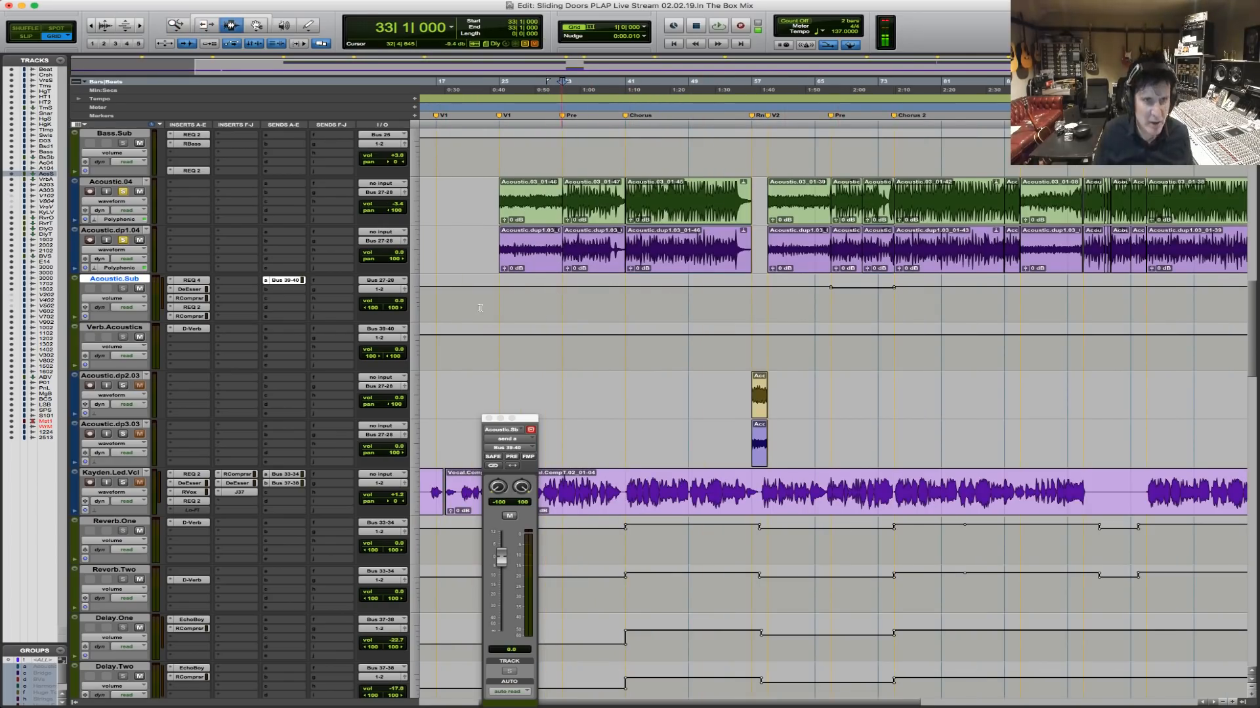
{"action": "key", "text": "super+v"}
{"action": "left_click", "coordinate": [500, 290]}
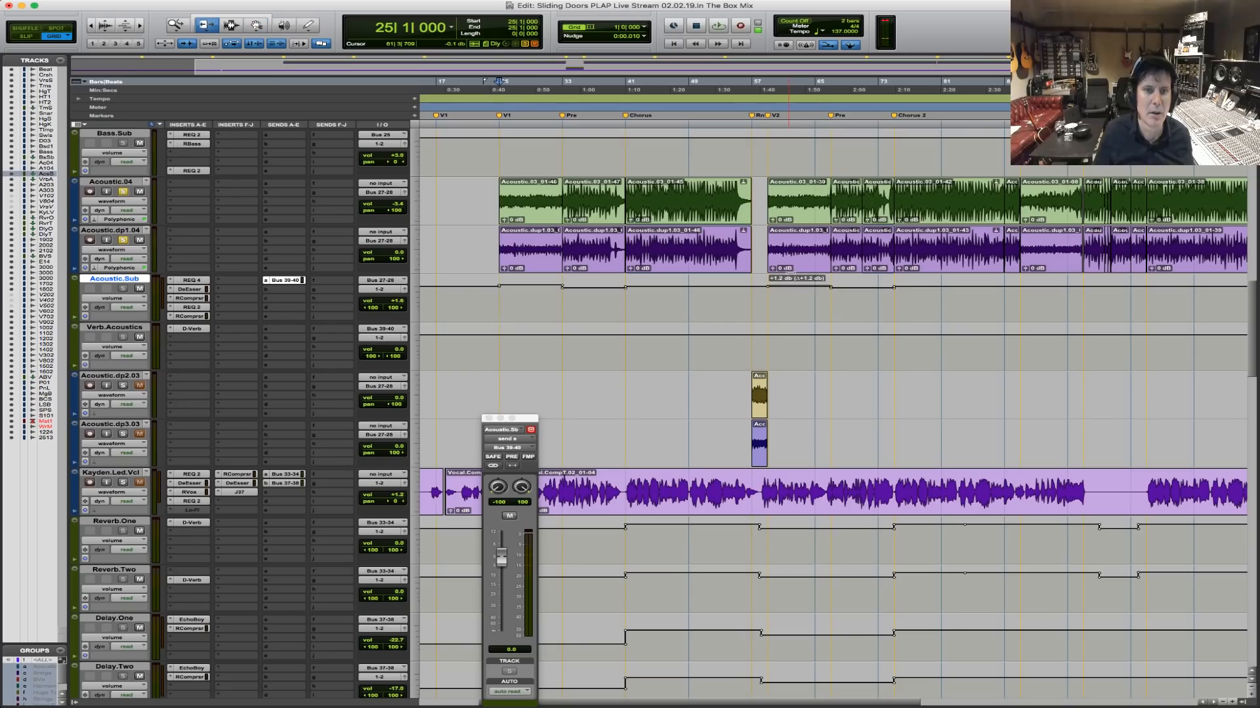
Play from bar 59 with both acoustic tracks unsoloed to check the new levels in the full mix, and stop.
{"action": "key", "text": "space"}
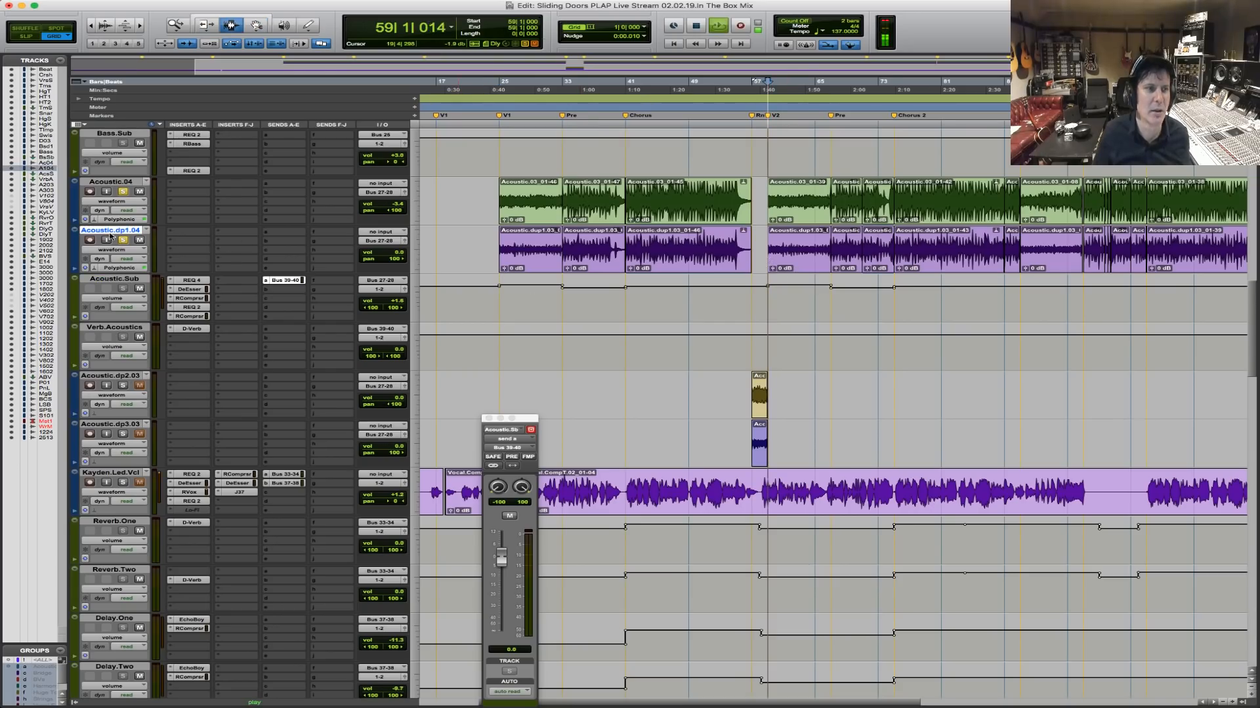
{"action": "left_click", "coordinate": [123, 191]}
{"action": "left_click", "coordinate": [123, 241]}
{"action": "key", "text": "F5"}
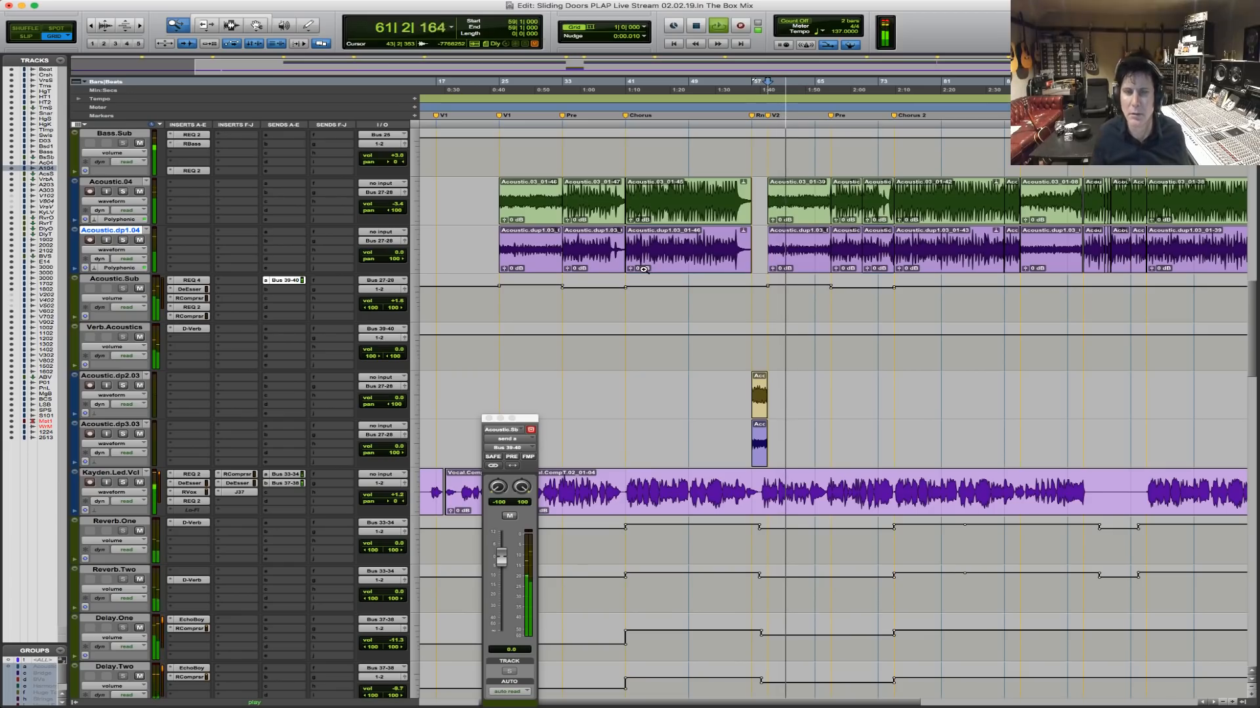
{"action": "left_click_drag", "start_coordinate": [725, 265], "coordinate": [946, 266]}
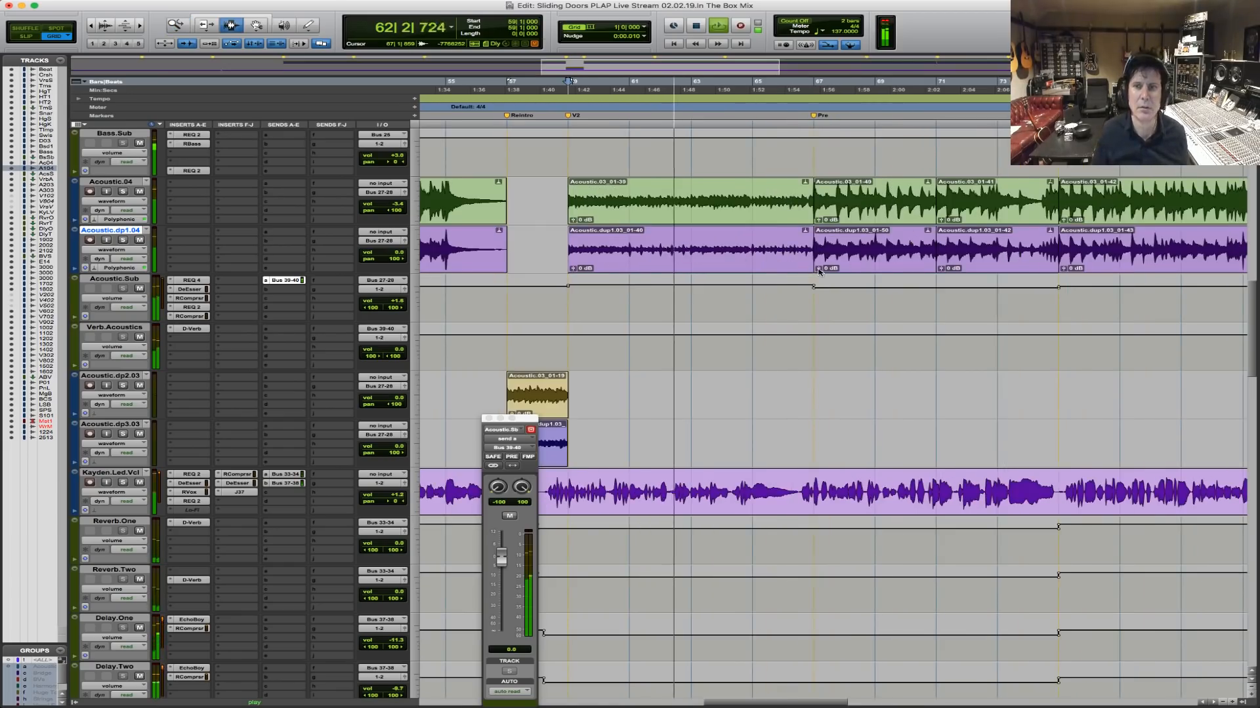
{"action": "scroll", "coordinate": [828, 269], "scroll_direction": "up", "scroll_amount": 4}
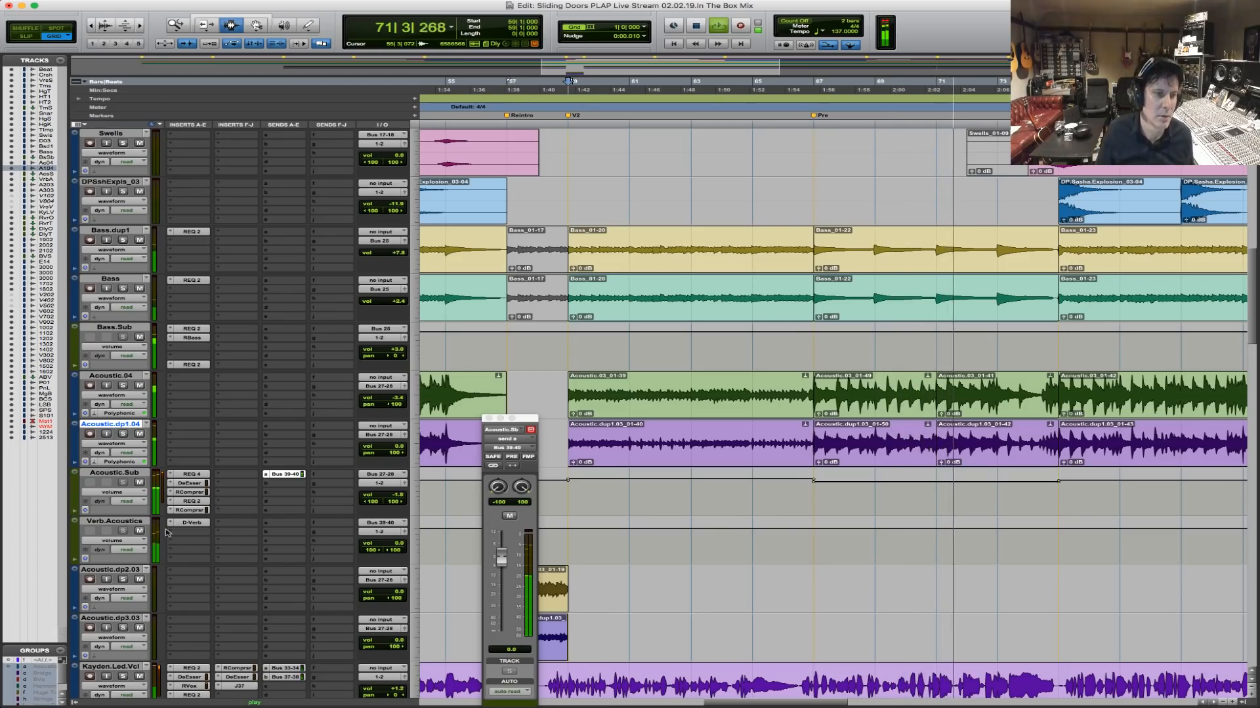
{"action": "left_click", "coordinate": [123, 434]}
{"action": "left_click", "coordinate": [123, 434]}
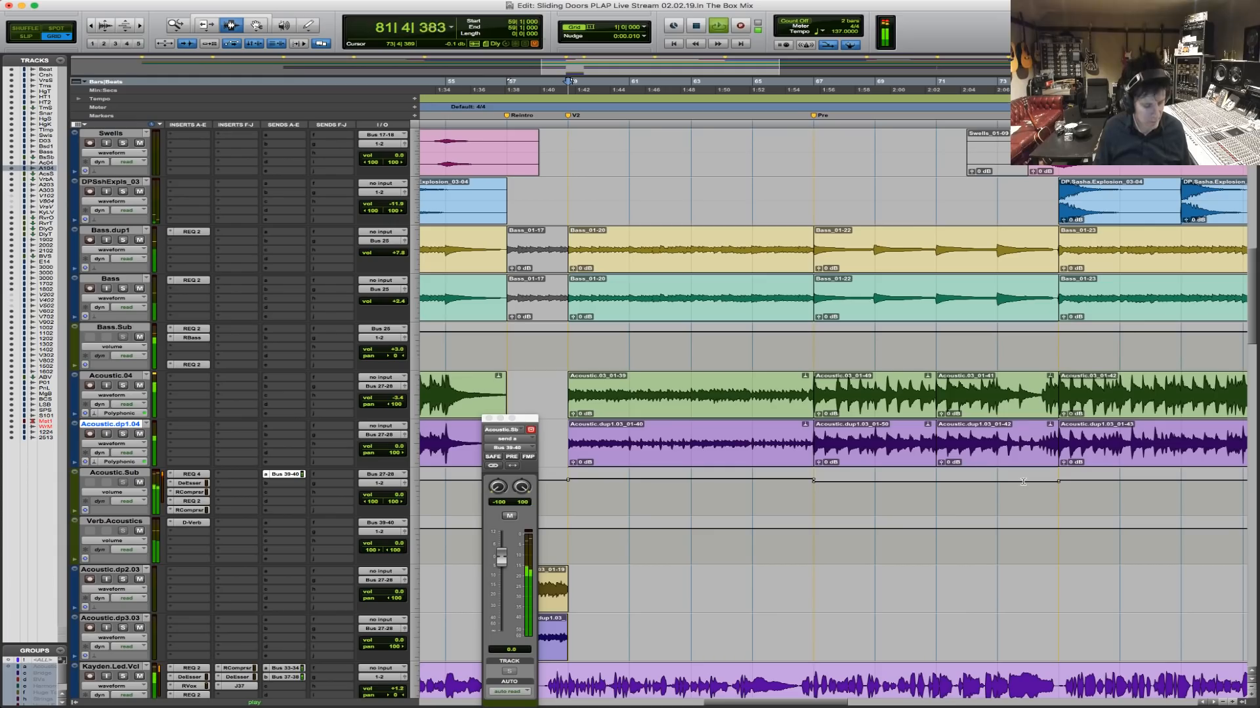
{"action": "key", "text": "space"}
During playback from bar 91, raise Acoustic.Sub's volume automation across the bridge to bar 99, and solo both acoustic tracks.
{"action": "key", "text": "r"}
{"action": "key", "text": "r"}
{"action": "key", "text": "r"}
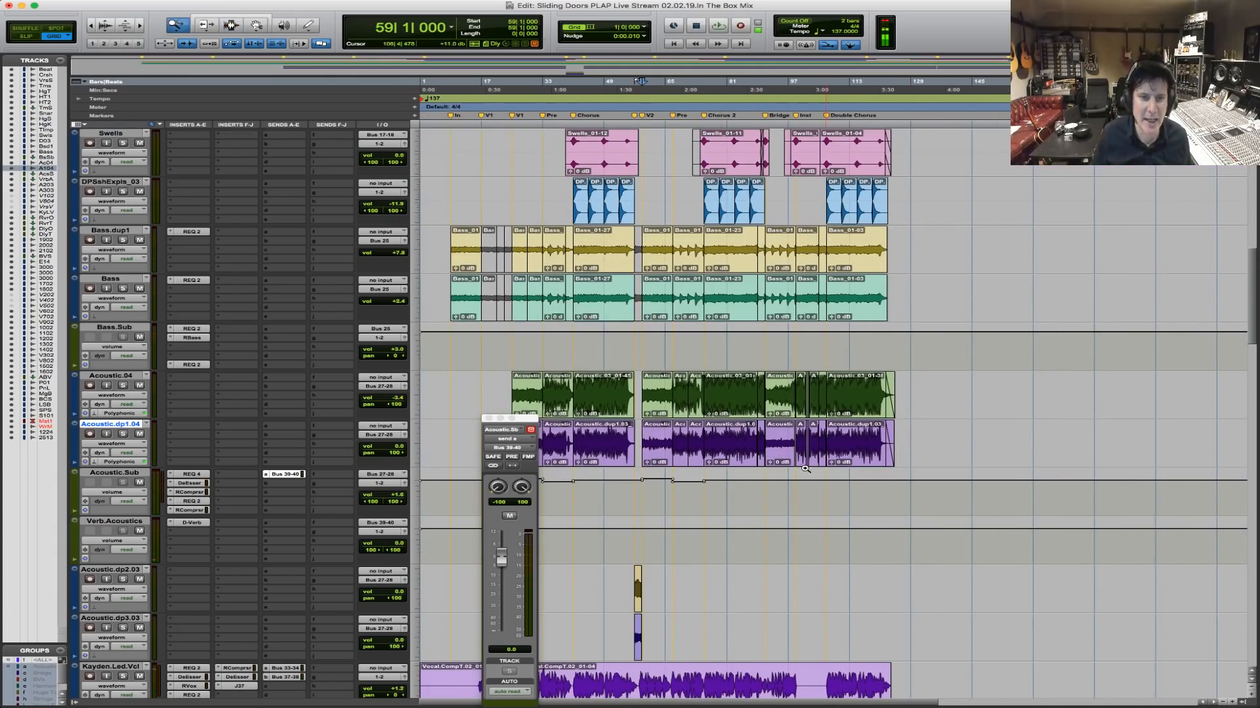
{"action": "left_click_drag", "start_coordinate": [906, 480], "coordinate": [907, 481]}
{"action": "left_click", "coordinate": [671, 493]}
{"action": "key", "text": "space"}
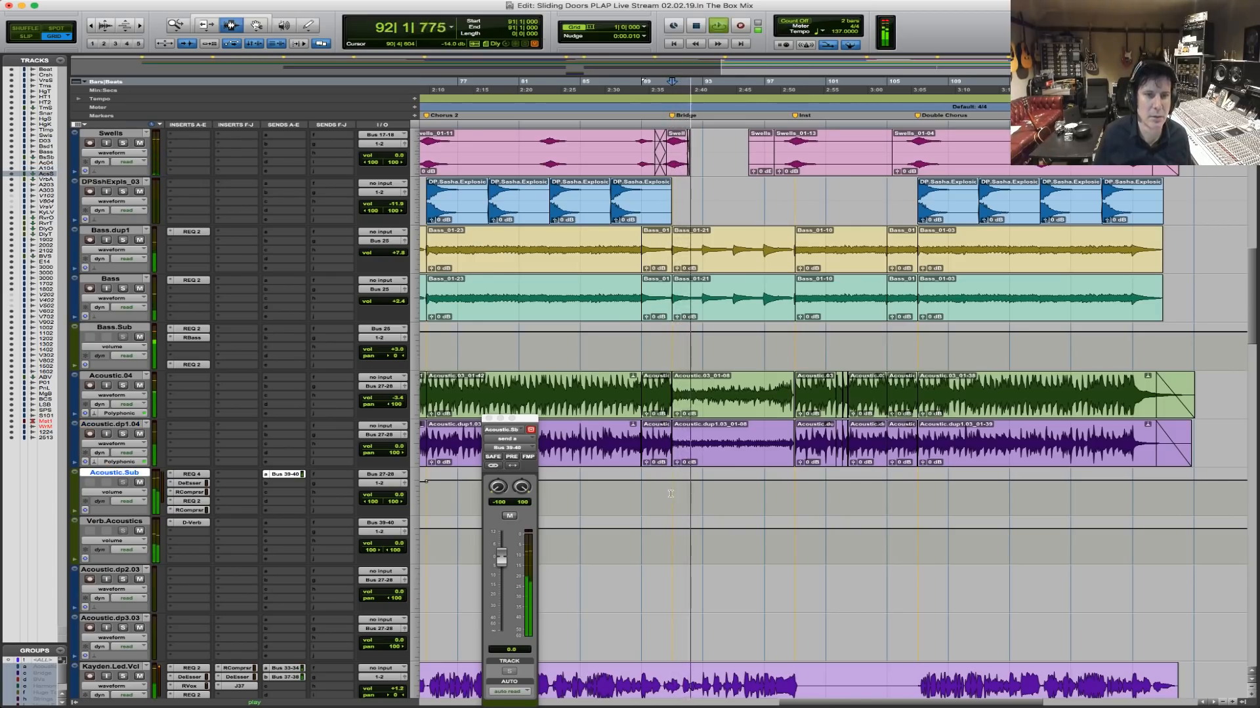
{"action": "left_click", "coordinate": [794, 489], "text": "shift"}
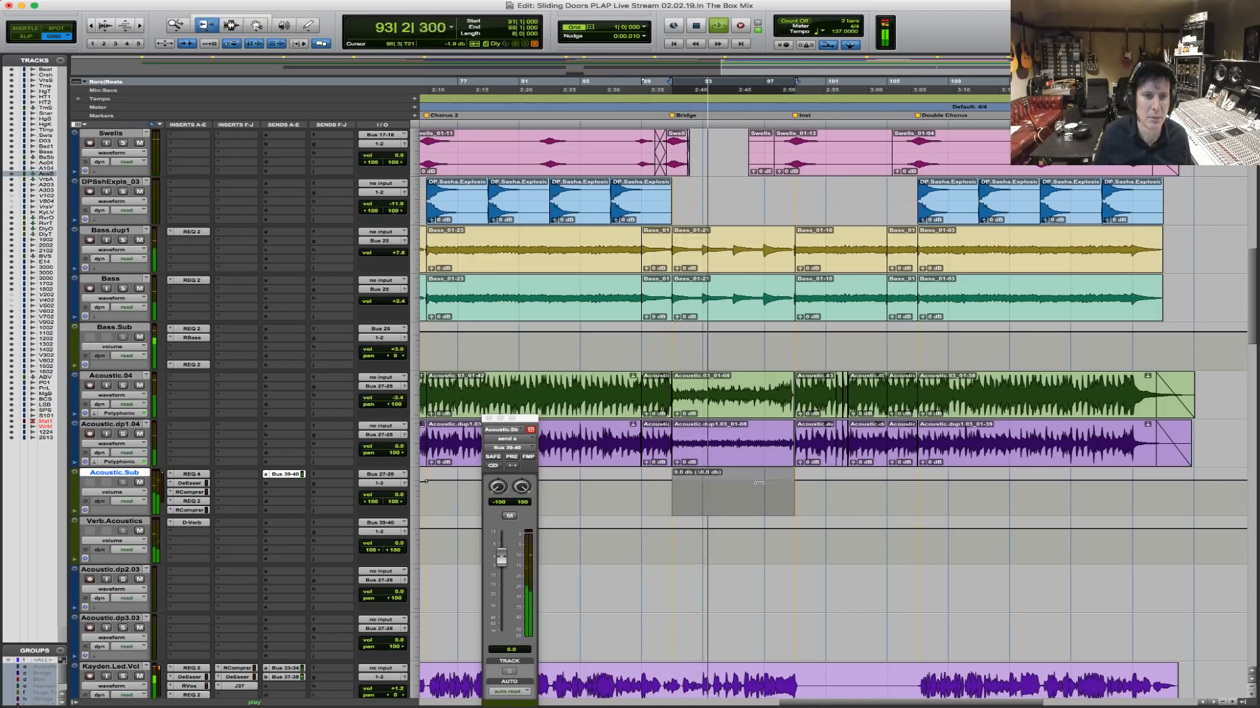
{"action": "left_click", "coordinate": [125, 435]}
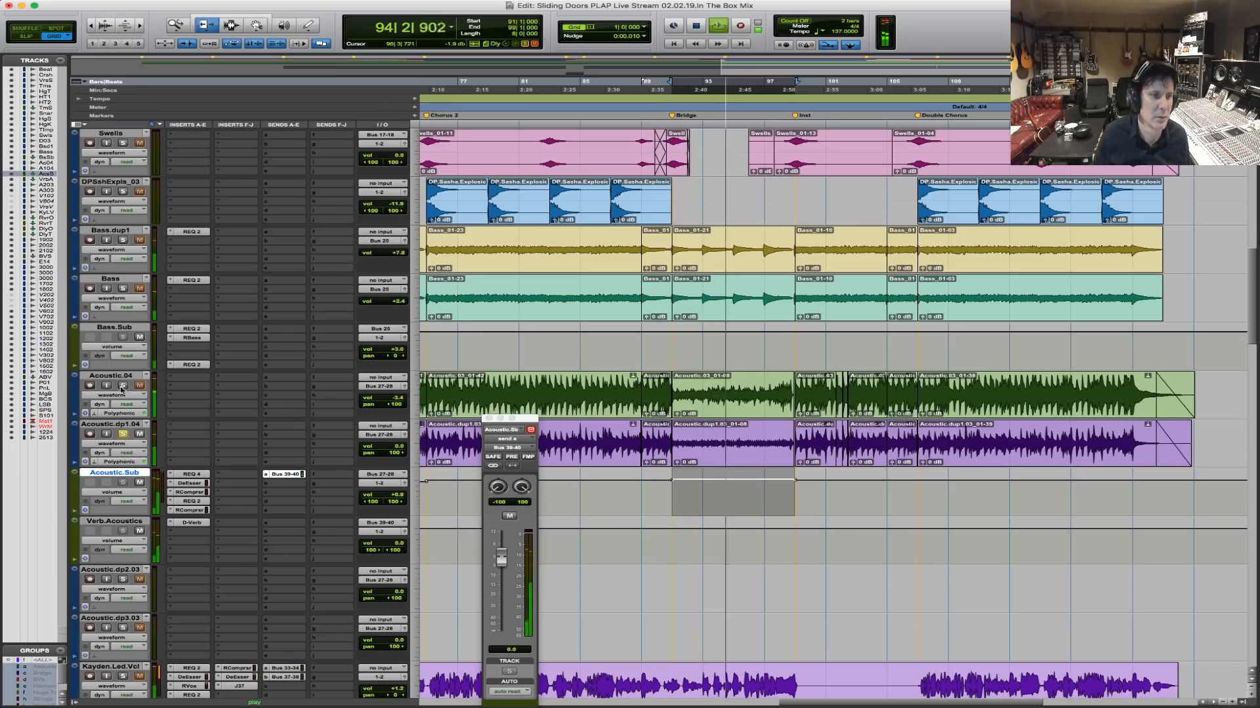
{"action": "left_click", "coordinate": [125, 386]}
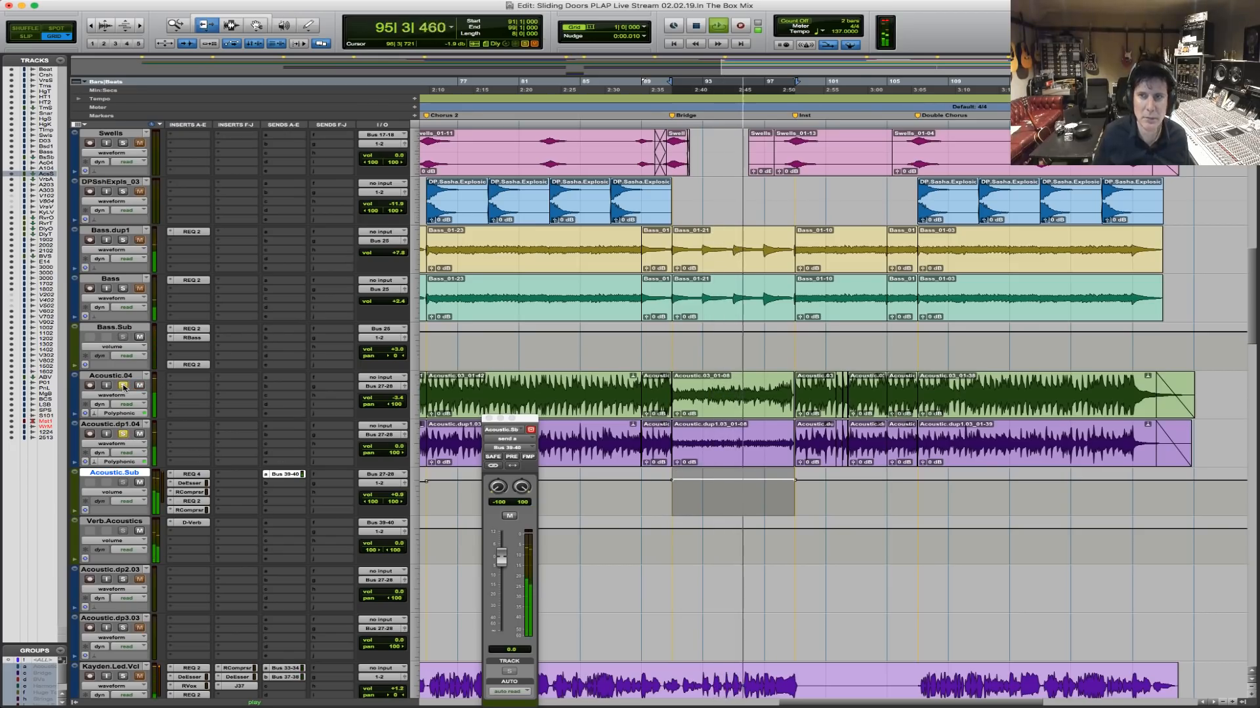
Unsolo the Acoustic.04 and Acoustic.dp1.04 tracks and play the full mix from the Bridge marker at bar 91.
{"action": "left_click", "coordinate": [124, 386]}
{"action": "left_click", "coordinate": [123, 434]}
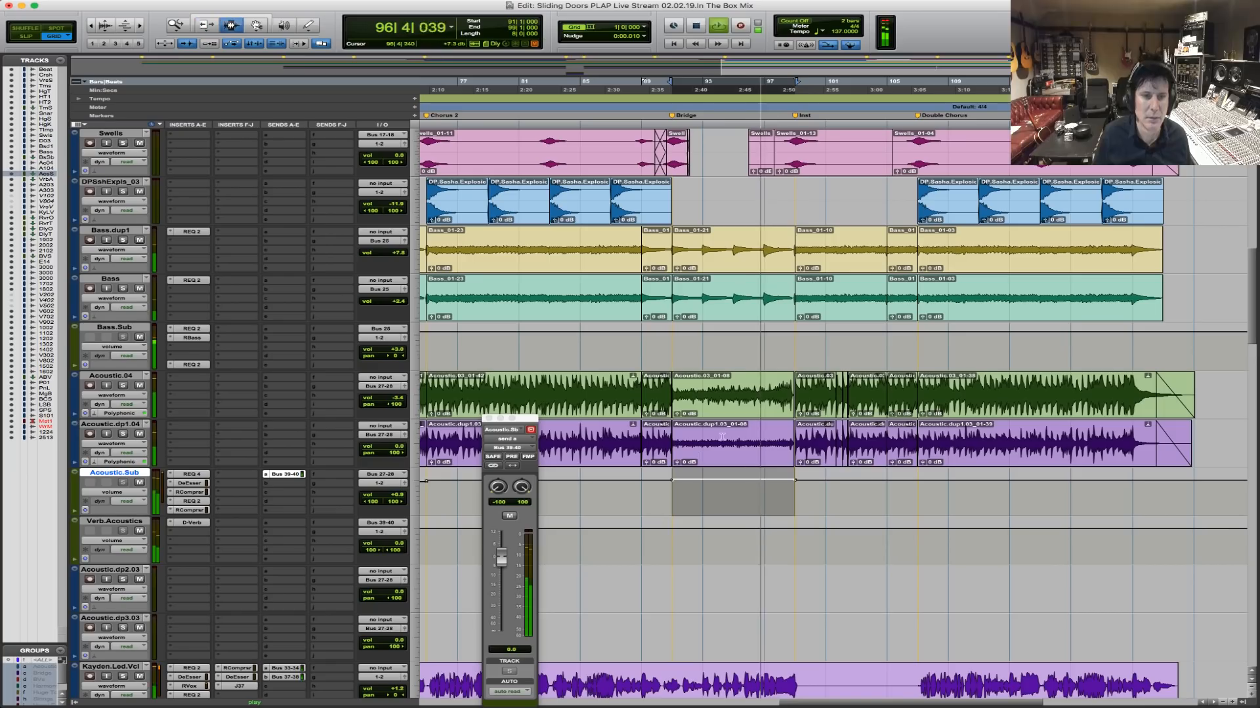
{"action": "key", "text": "space"}
{"action": "left_click", "coordinate": [670, 426]}
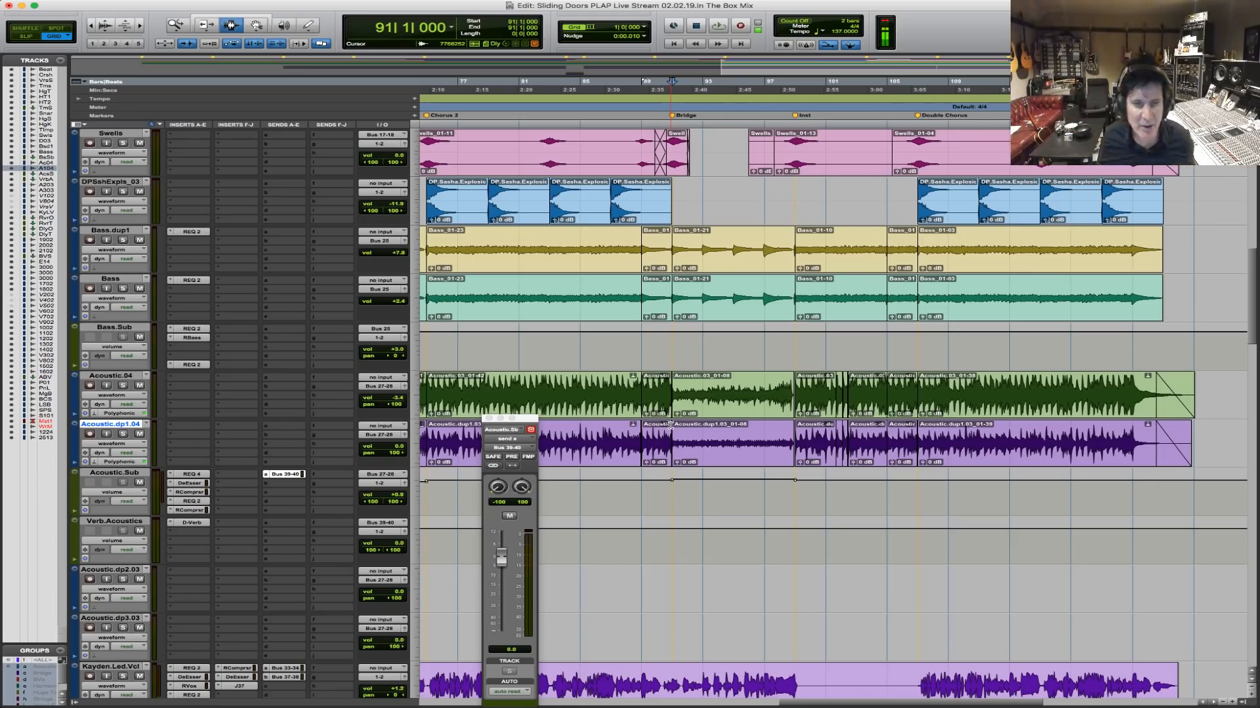
{"action": "key", "text": "space"}
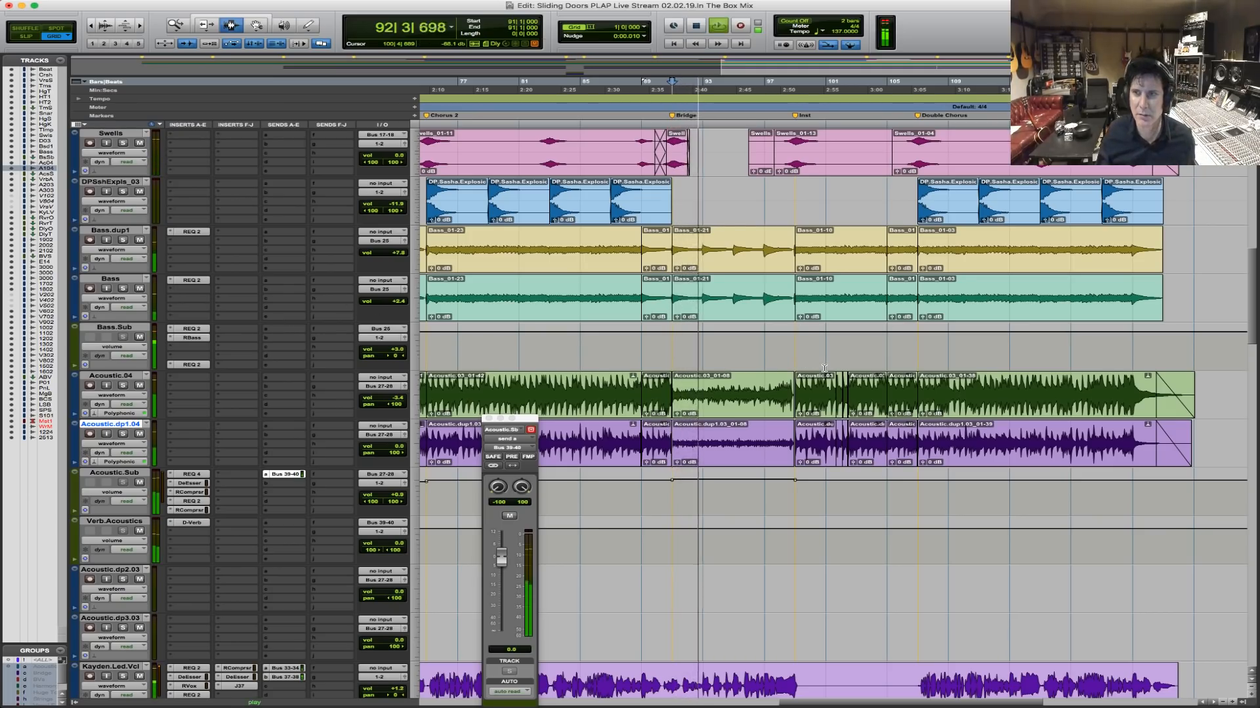
Play the mix from the Inst marker at bar 99 to check the instrumental section.
{"action": "key", "text": "r"}
{"action": "key", "text": "r"}
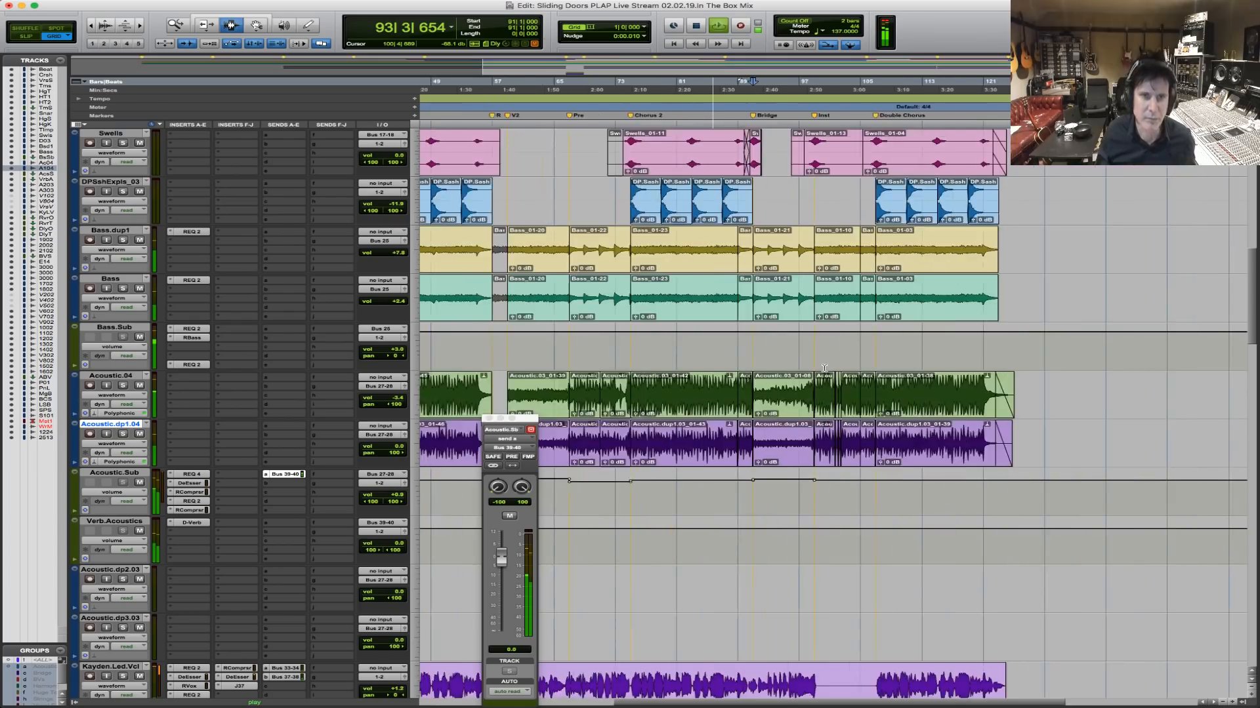
{"action": "key", "text": "F5"}
{"action": "left_click_drag", "start_coordinate": [425, 275], "coordinate": [960, 324]}
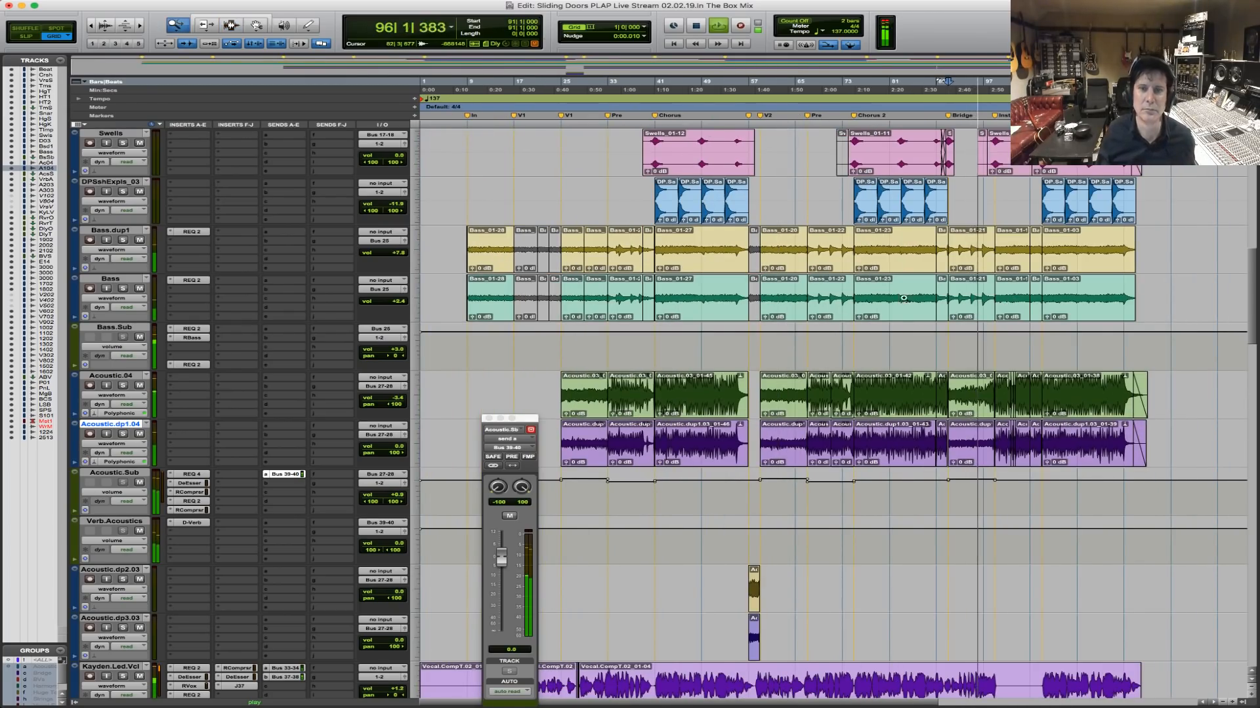
{"action": "left_click_drag", "start_coordinate": [896, 302], "coordinate": [1159, 325]}
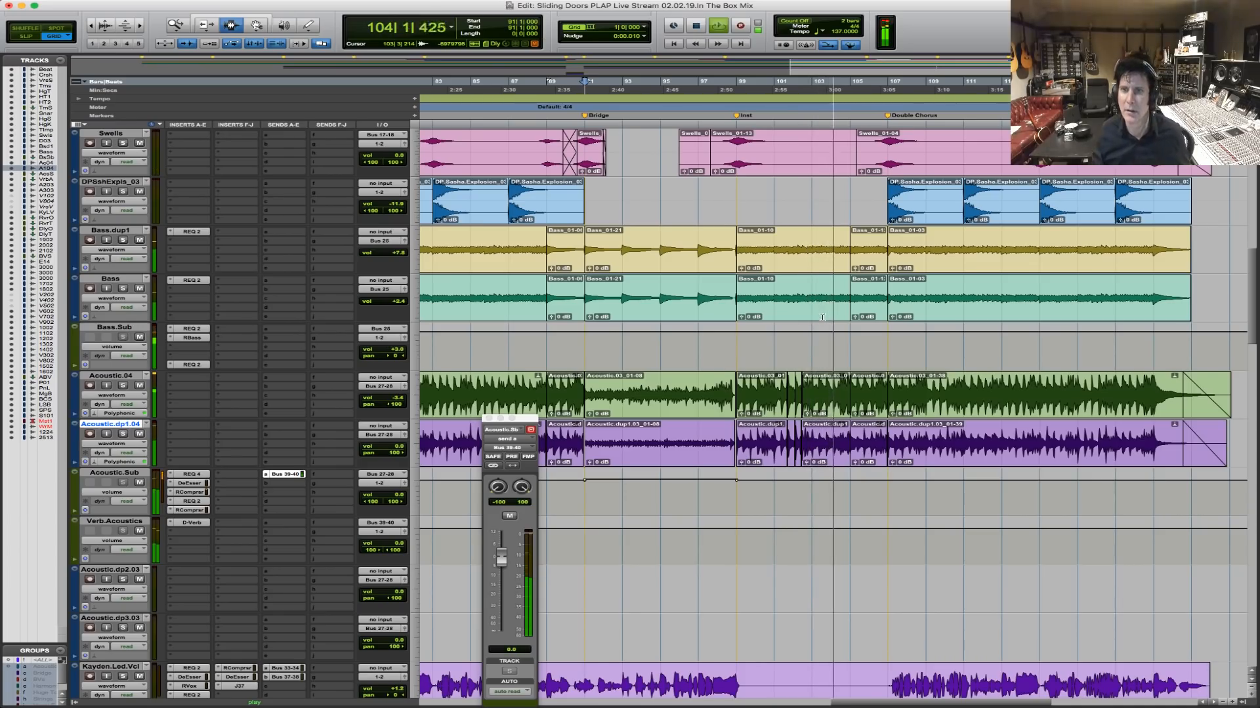
{"action": "key", "text": "space"}
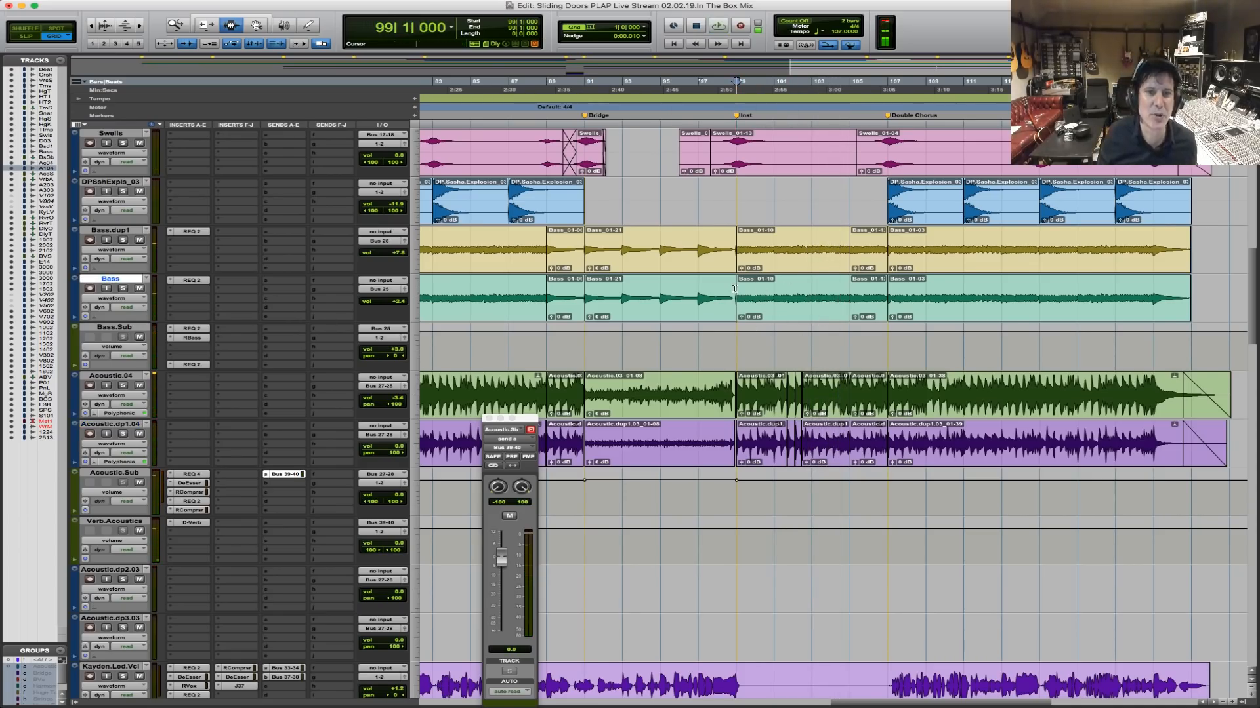
{"action": "key", "text": "space"}
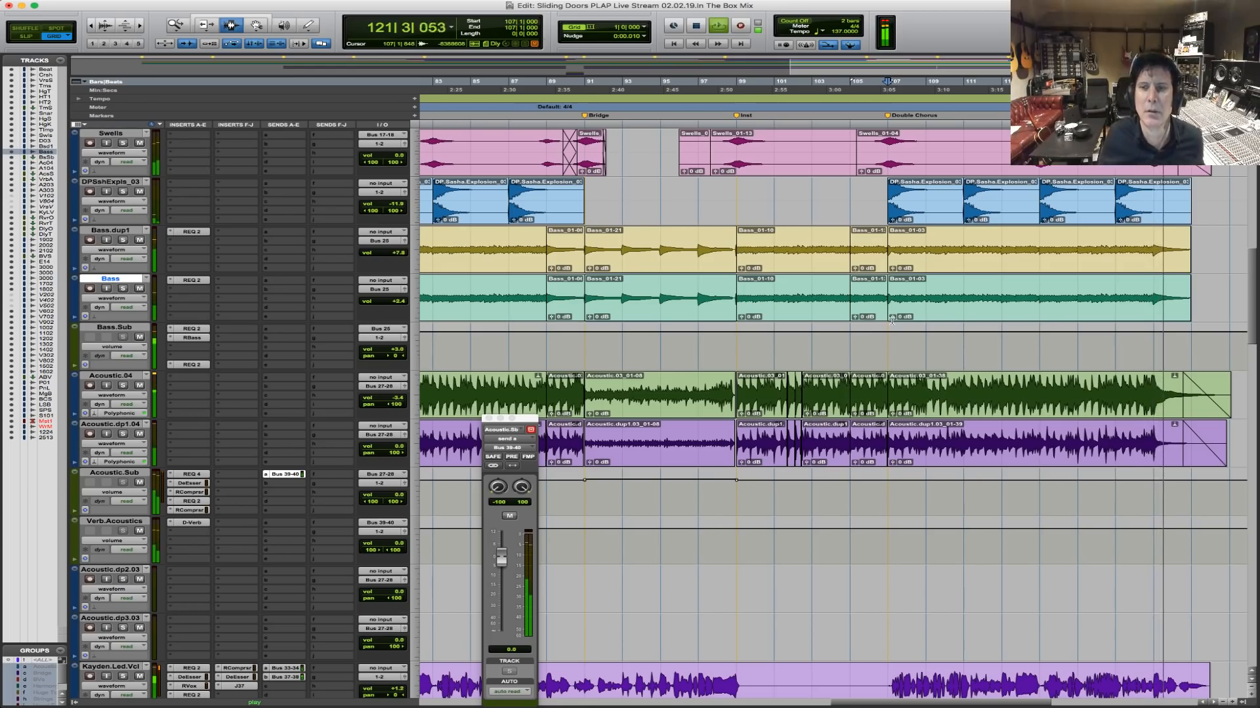
Listen to the Double Chorus from bar 107, starting from the lead vocal track.
{"action": "scroll", "coordinate": [896, 337], "scroll_direction": "down", "scroll_amount": 10}
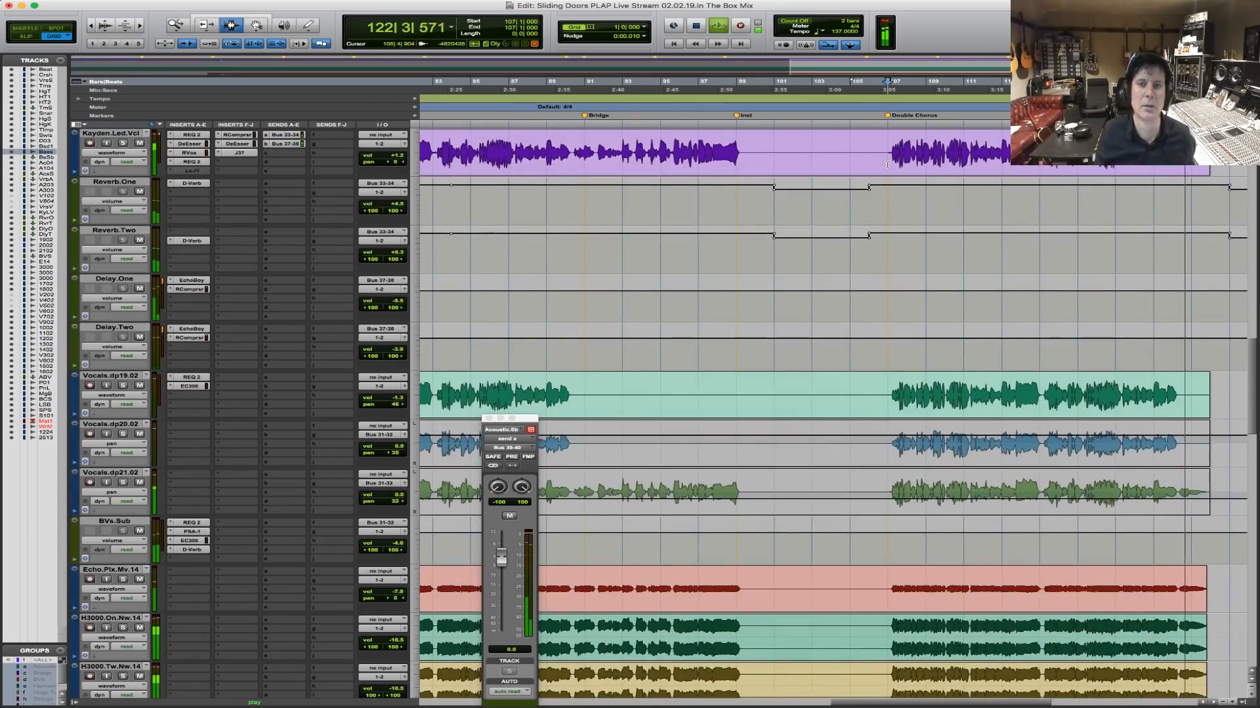
{"action": "left_click", "coordinate": [887, 161]}
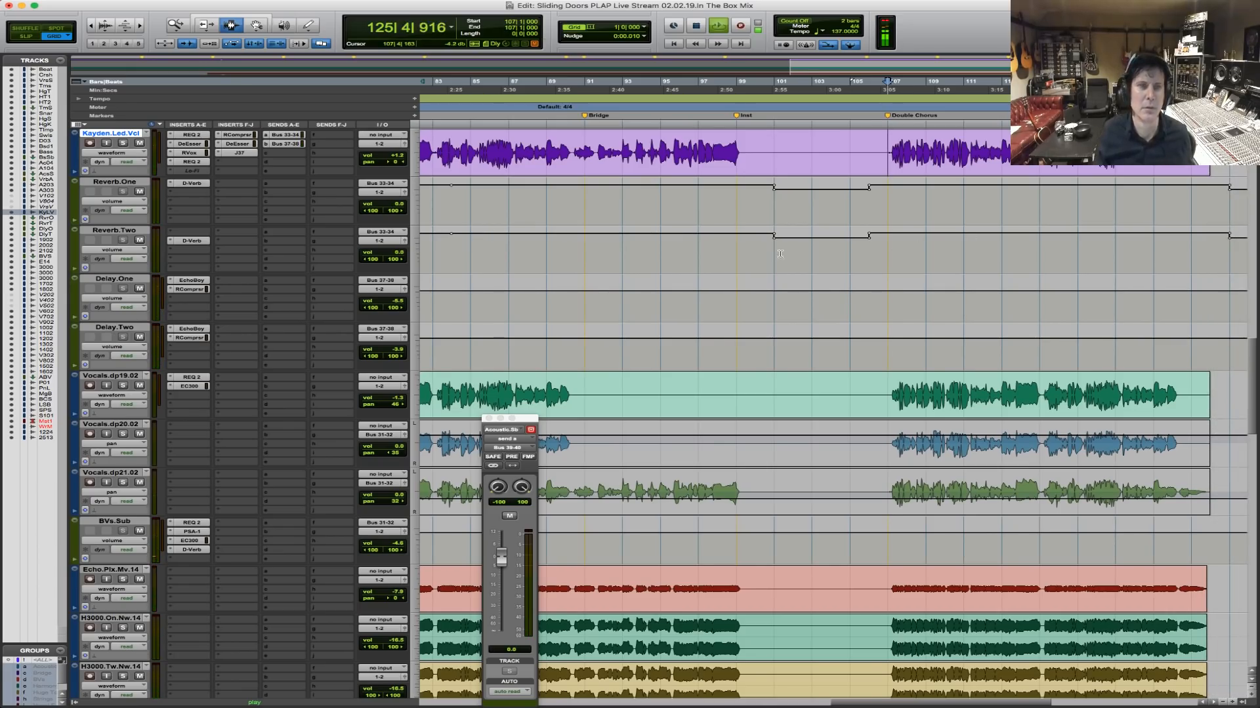
{"action": "scroll", "coordinate": [952, 304], "scroll_direction": "up", "scroll_amount": 4}
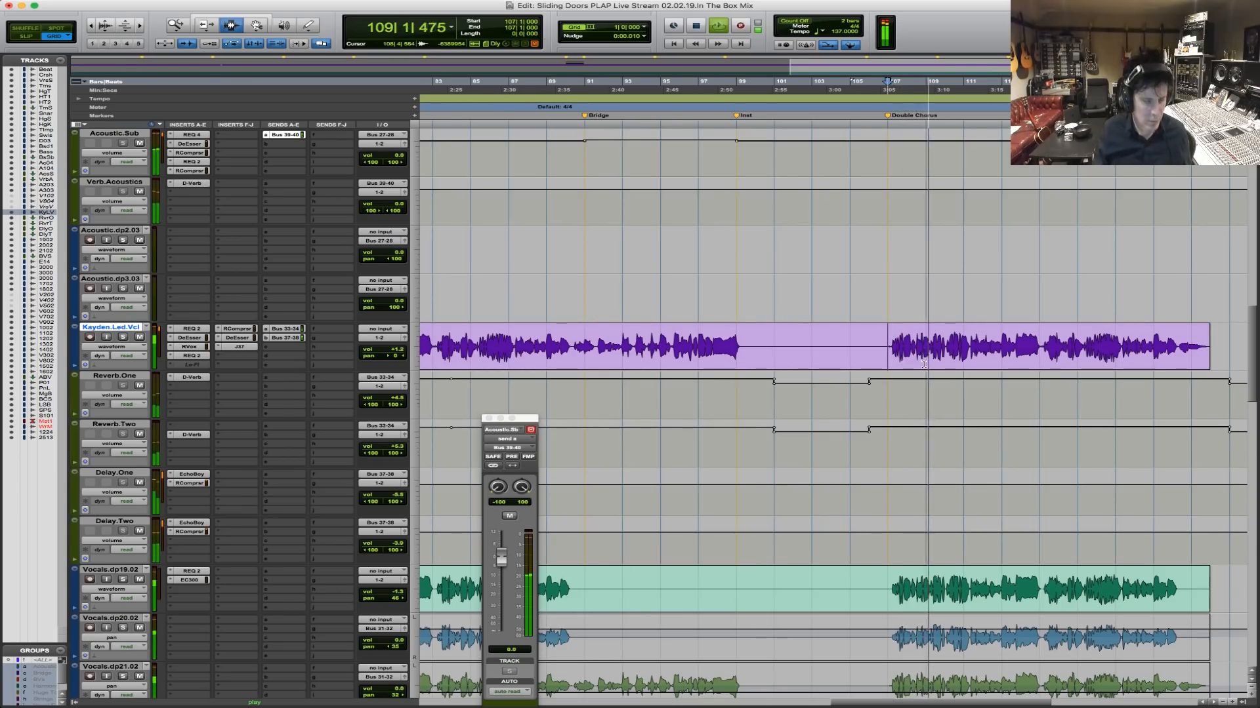
Stop playback and switch the lead vocal track's view to its volume automation.
{"action": "key", "text": "r"}
{"action": "key", "text": "r"}
{"action": "key", "text": "space"}
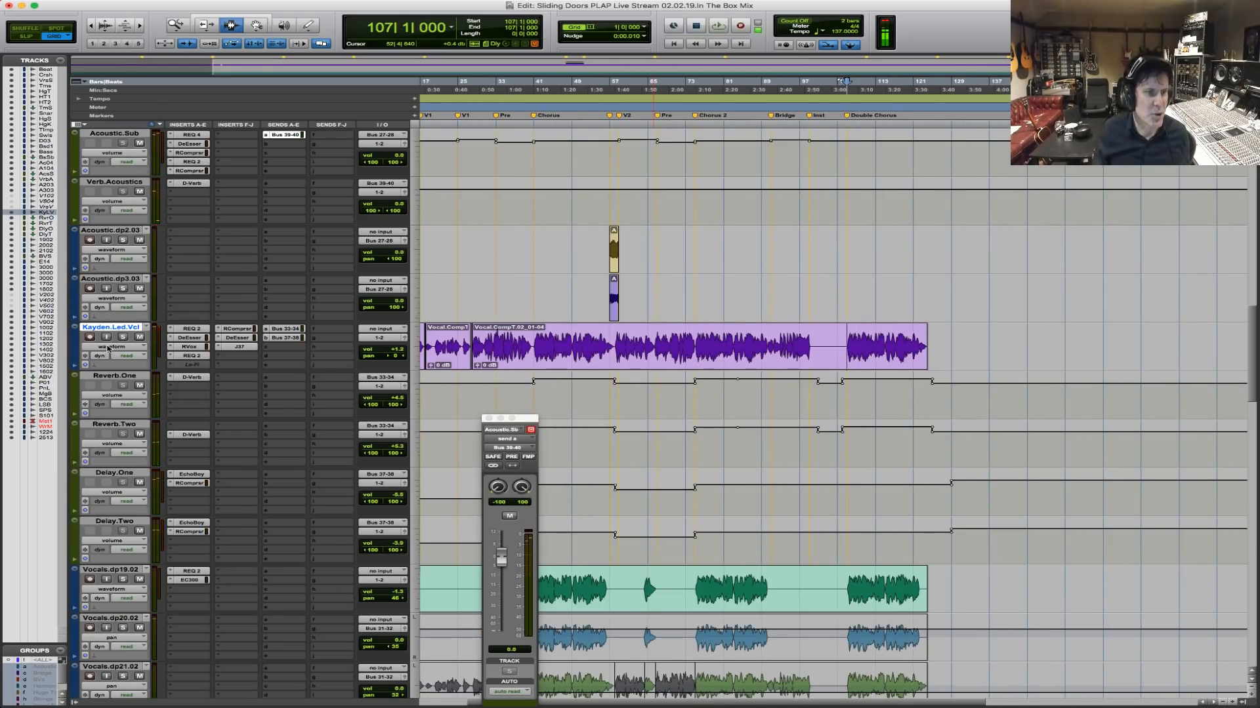
{"action": "left_click", "coordinate": [109, 347]}
{"action": "left_click", "coordinate": [110, 358]}
{"action": "key", "text": "F5"}
{"action": "left_click_drag", "start_coordinate": [1009, 355], "coordinate": [389, 348]}
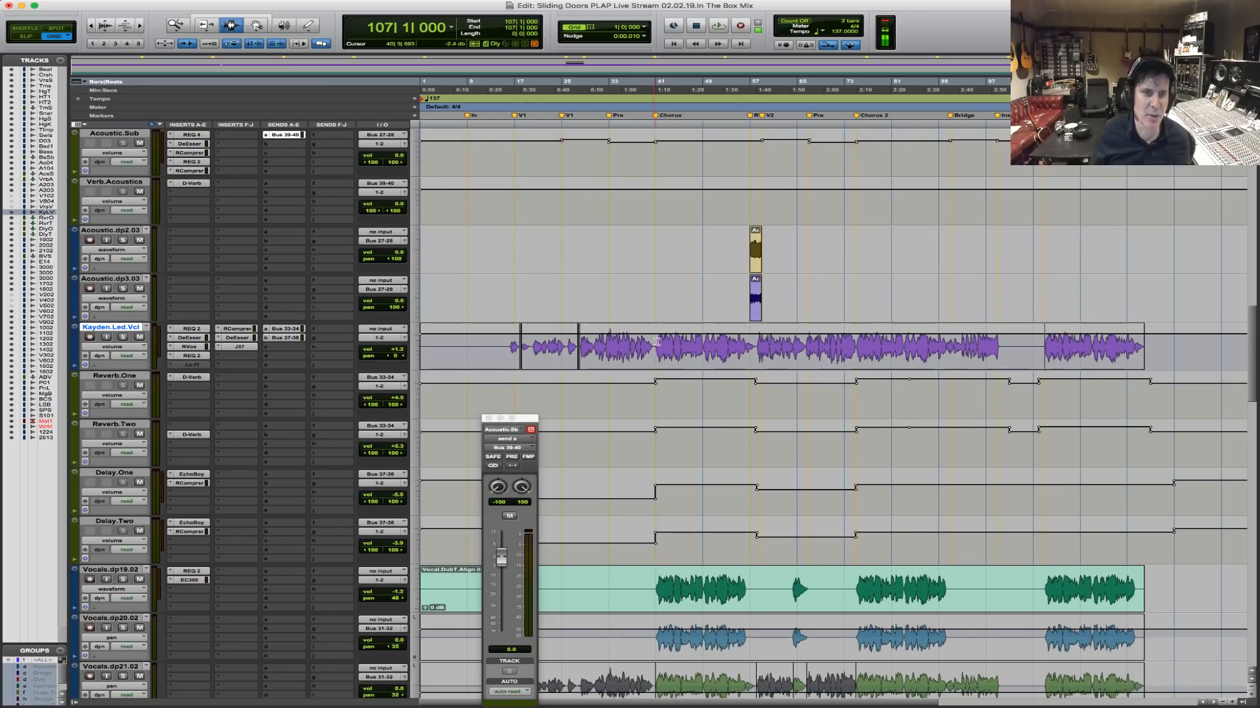
Raise the lead vocal's volume automation to +2.6 dB across the first Chorus and Chorus 2.
{"action": "left_click_drag", "start_coordinate": [652, 342], "coordinate": [776, 350]}
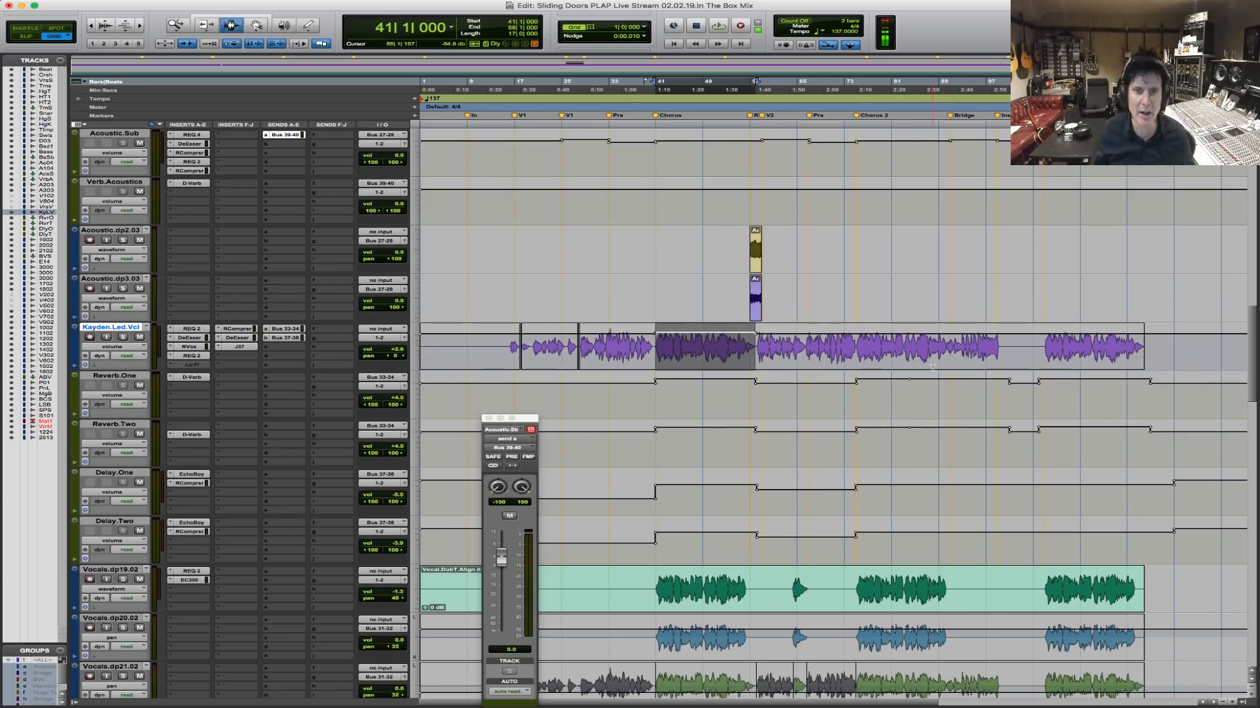
{"action": "left_click", "coordinate": [851, 350]}
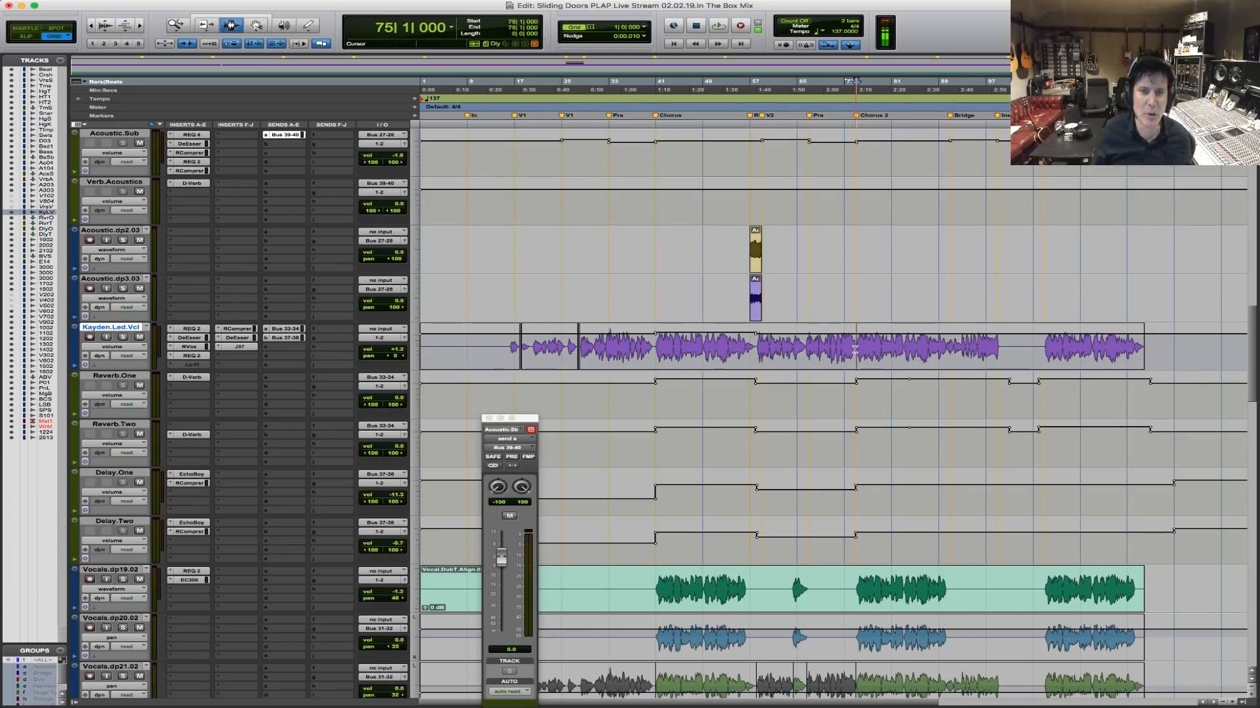
{"action": "left_click", "coordinate": [959, 333], "text": "shift"}
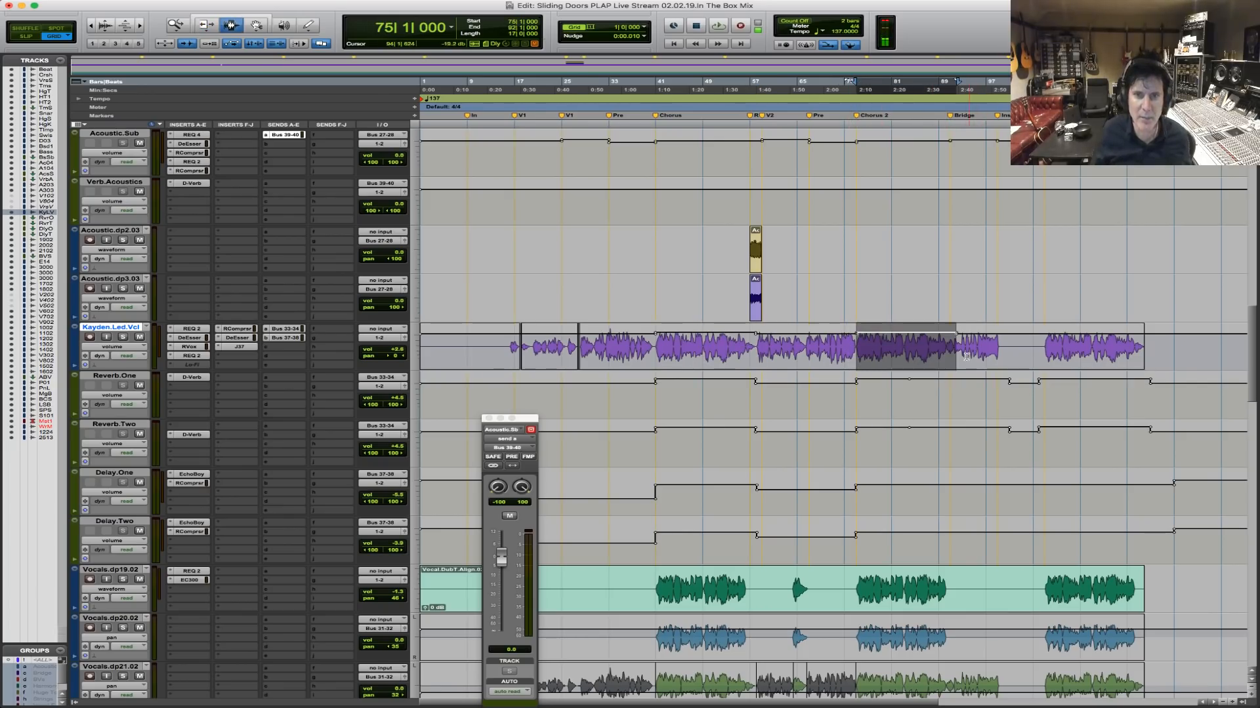
Raise the lead vocal's volume automation to +2.6 dB from bar 89 through the Bridge to bar 106.
{"action": "left_click_drag", "start_coordinate": [901, 350], "coordinate": [1062, 341]}
{"action": "left_click", "coordinate": [616, 346]}
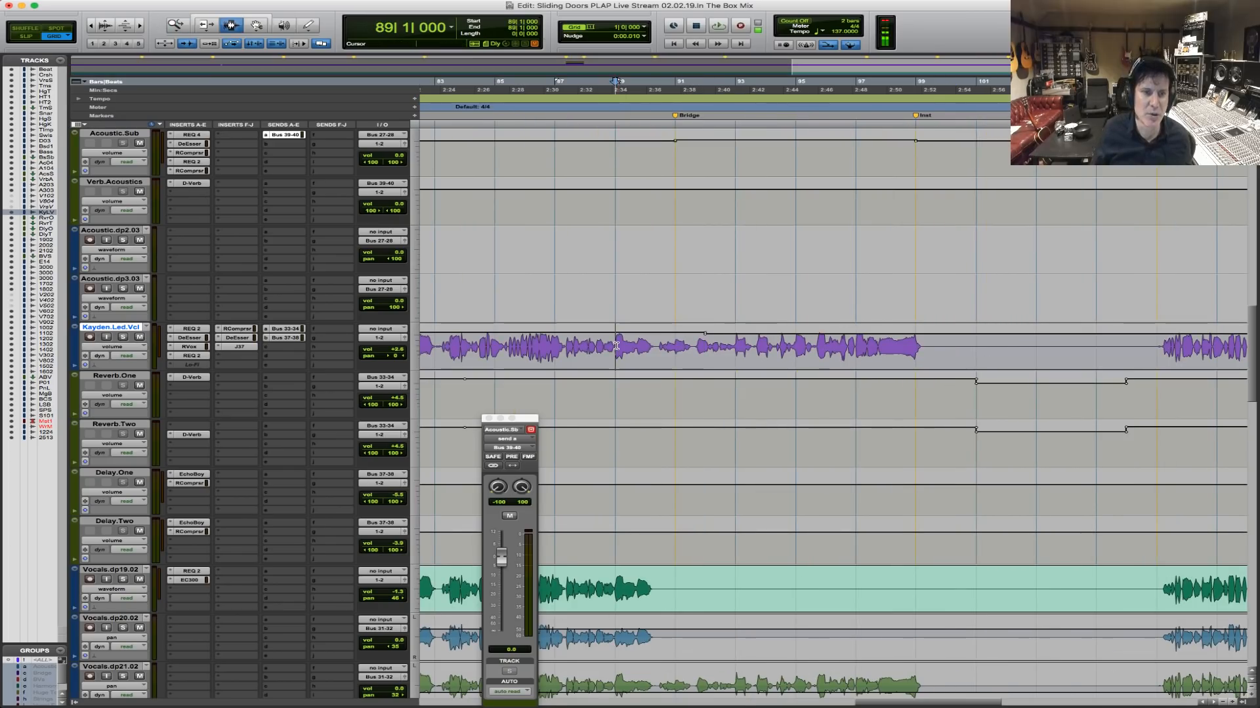
{"action": "double_click", "coordinate": [647, 341]}
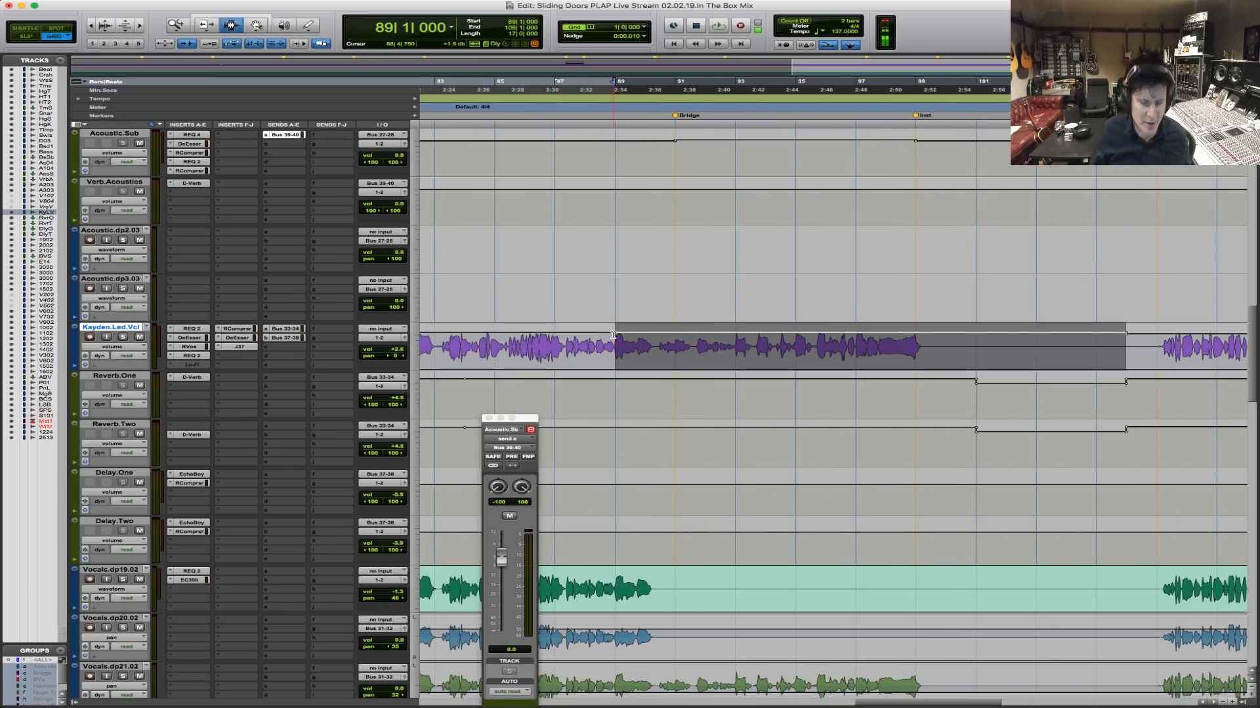
Raise the lead vocal's volume automation to +2.6 dB across the Double Chorus, starting at bar 107.
{"action": "key", "text": "r"}
{"action": "key", "text": "r"}
{"action": "left_click", "coordinate": [911, 345]}
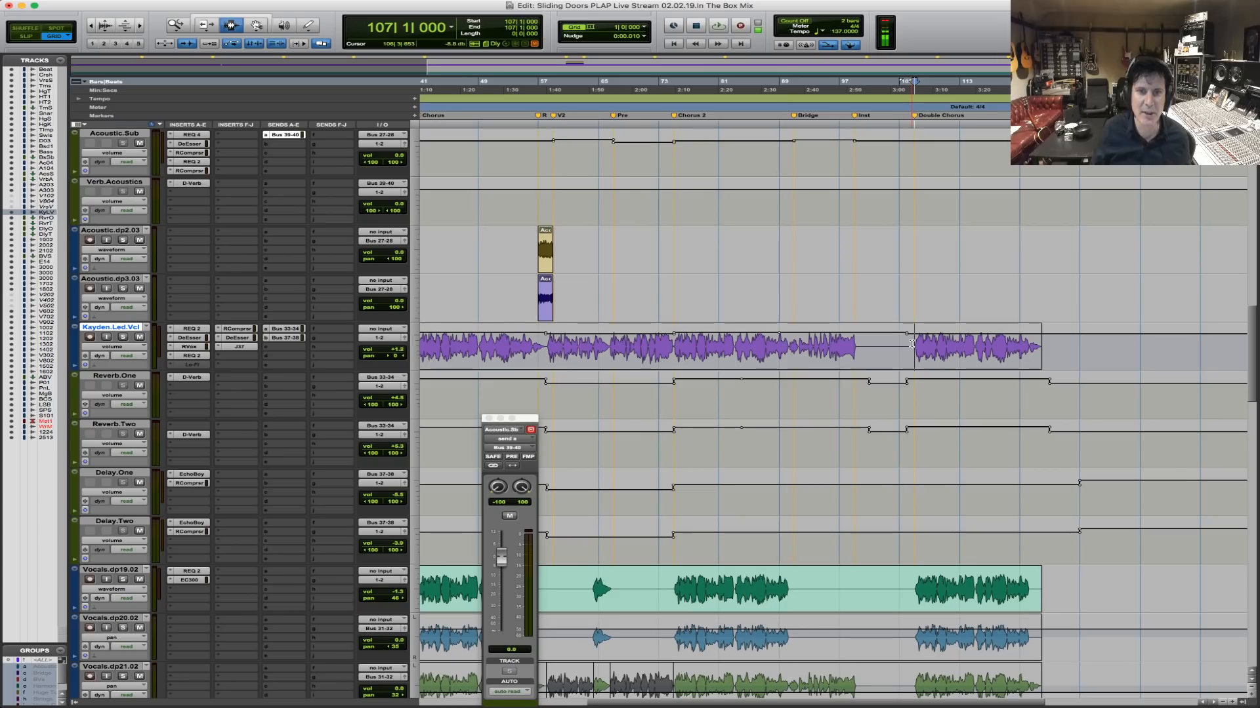
{"action": "key", "text": "shift+Tab"}
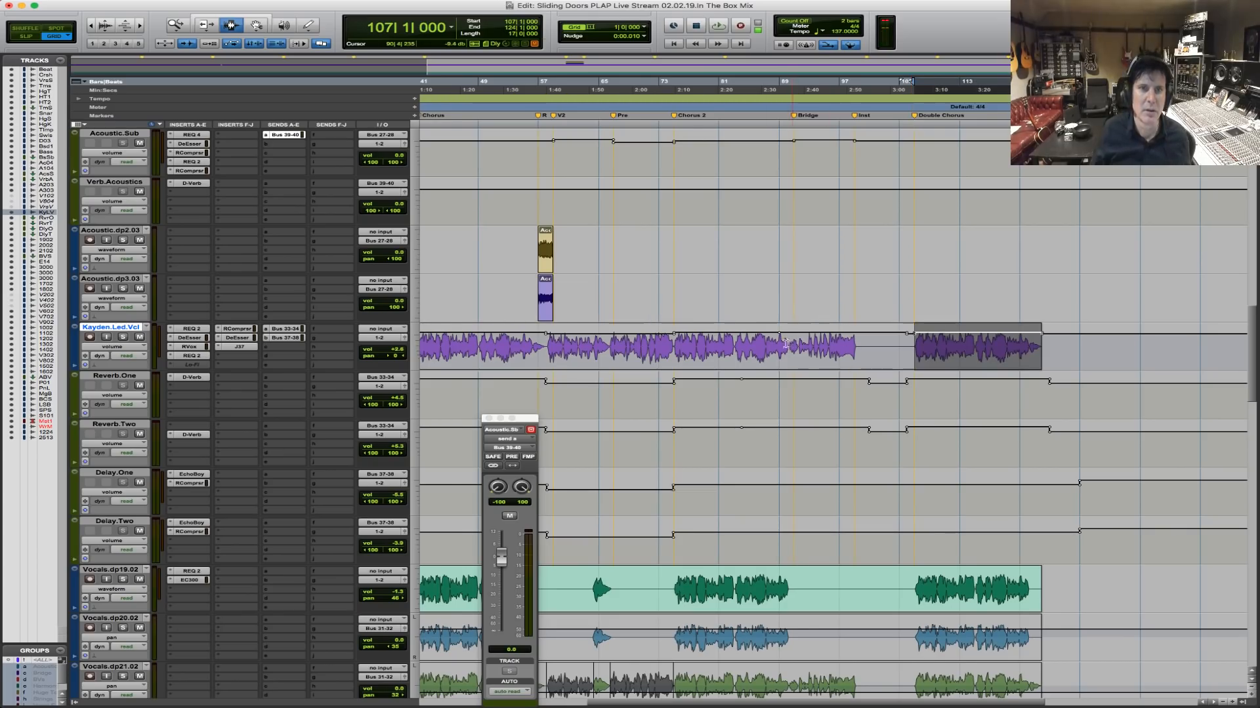
{"action": "left_click_drag", "start_coordinate": [1011, 313], "coordinate": [1013, 313]}
In Slip mode, play the mix from just before the Bridge and close the Acoustic.Sub send window.
{"action": "key", "text": "F2"}
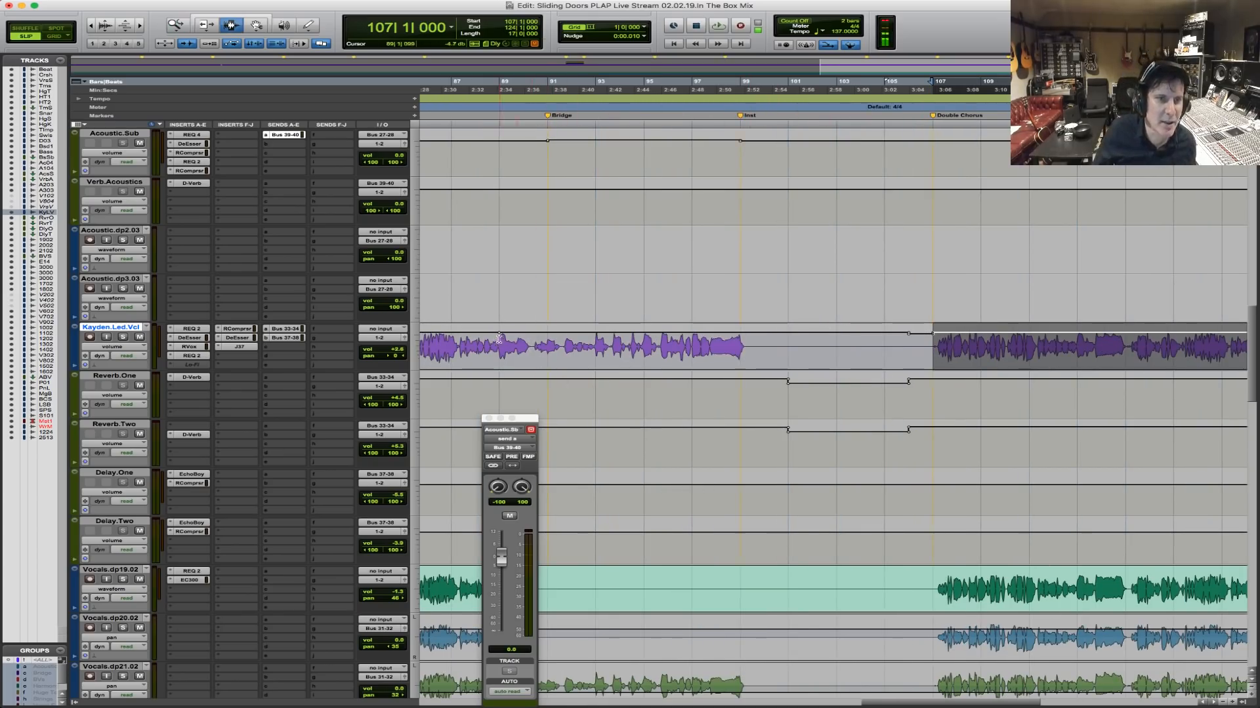
{"action": "left_click", "coordinate": [529, 348]}
{"action": "key", "text": "space"}
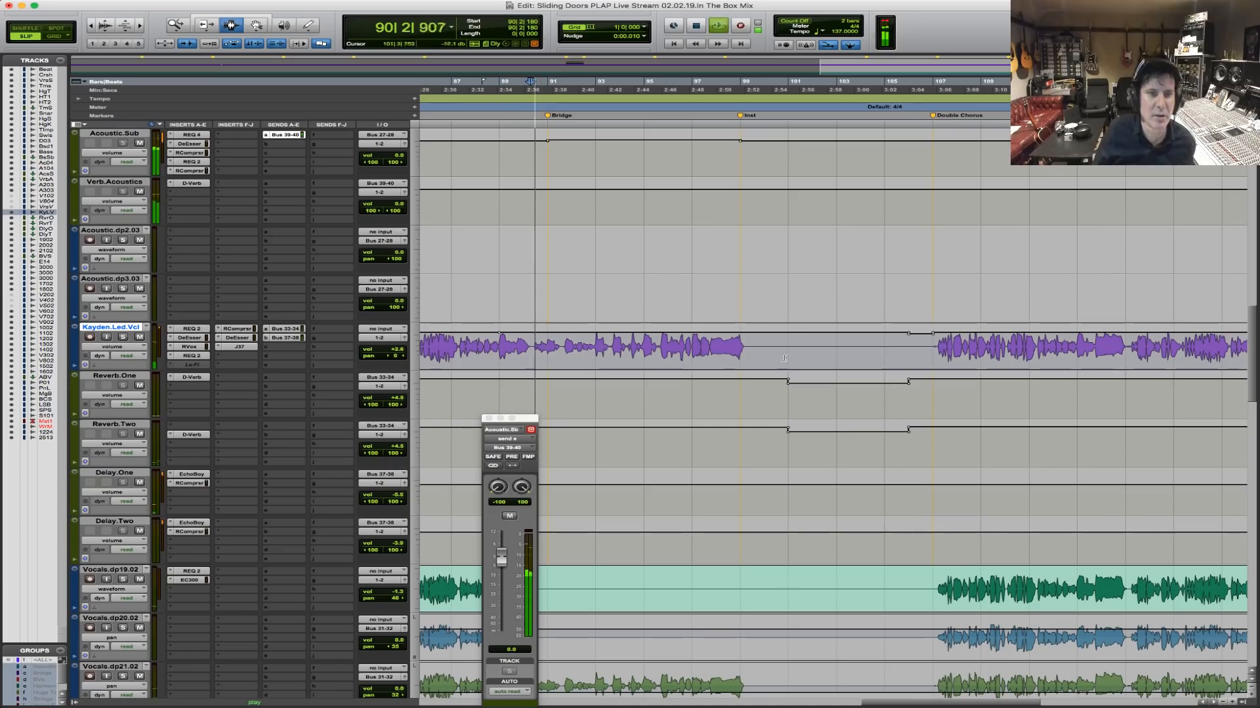
{"action": "left_click", "coordinate": [488, 418]}
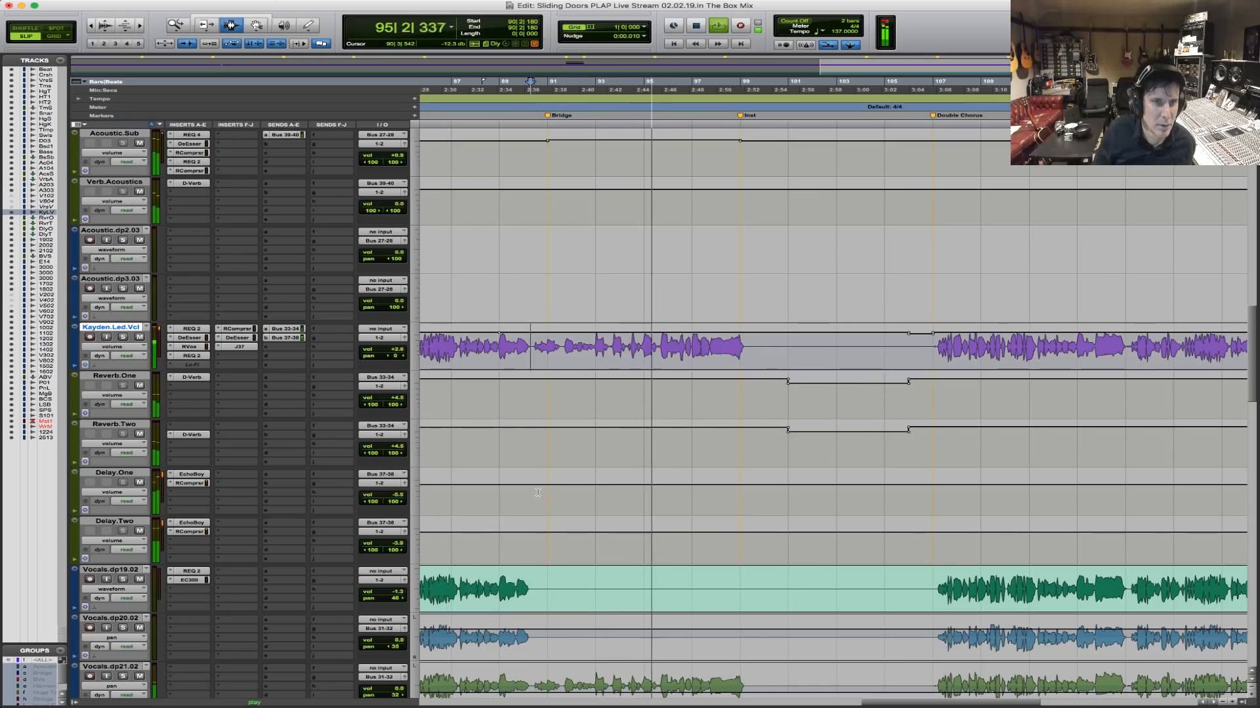
Lower the volume automation on Delay.One and Delay.Two from just before the Bridge to just after the Inst marker.
{"action": "left_click_drag", "start_coordinate": [538, 492], "coordinate": [735, 499]}
{"action": "key", "text": "F6"}
{"action": "key", "text": "semicolon"}
{"action": "left_click_drag", "start_coordinate": [648, 532], "coordinate": [647, 541]}
{"action": "key", "text": "space"}
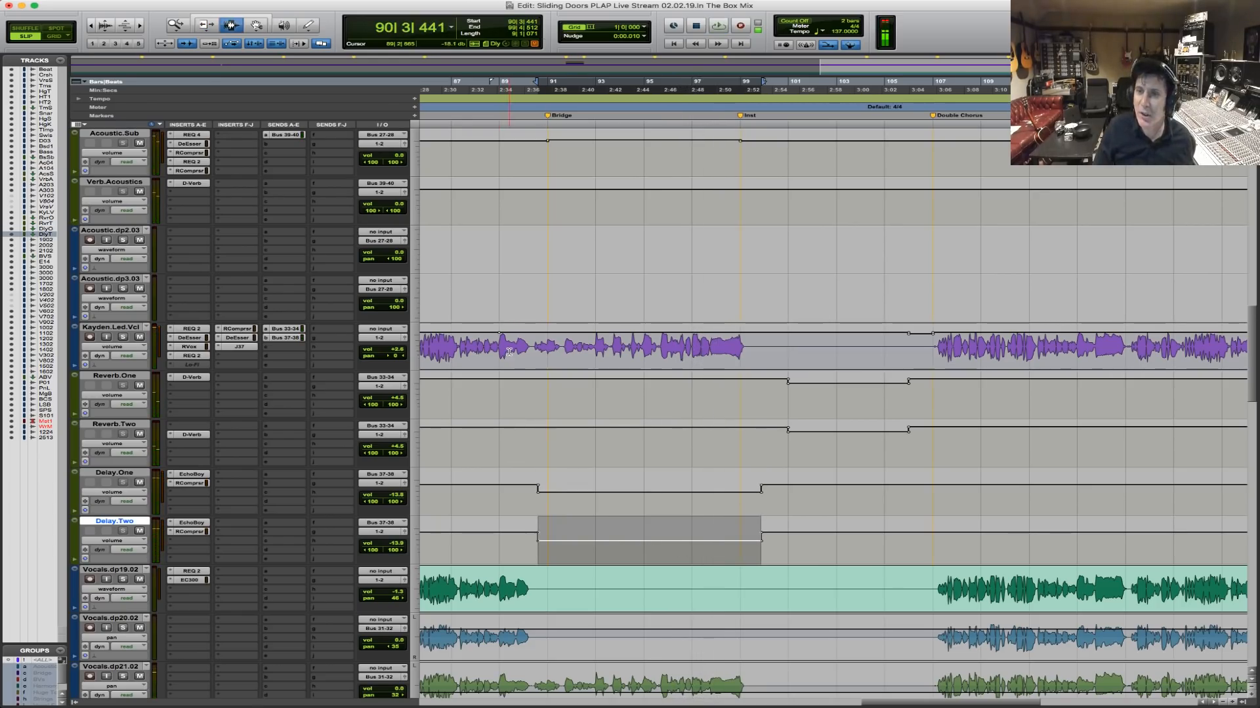
Play the mix from bar 89 to check the vocal delay levels going into the Bridge.
{"action": "left_click", "coordinate": [509, 352]}
{"action": "key", "text": "space"}
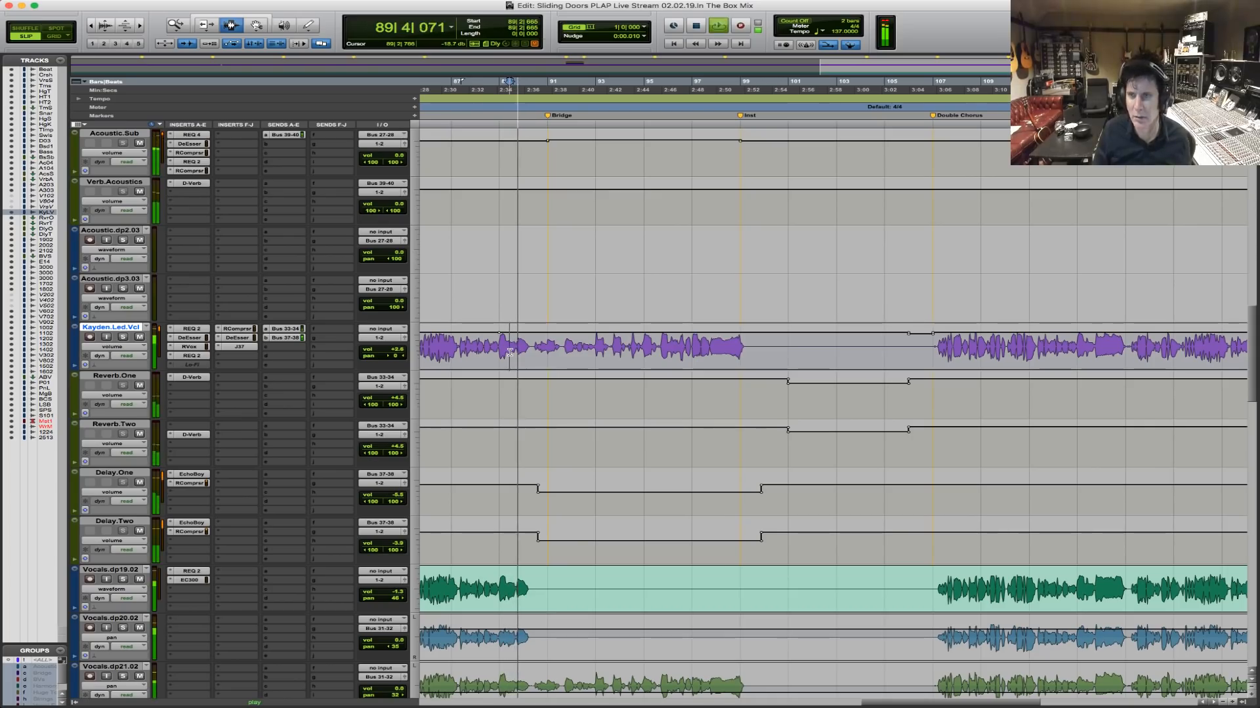
{"action": "key", "text": "F5"}
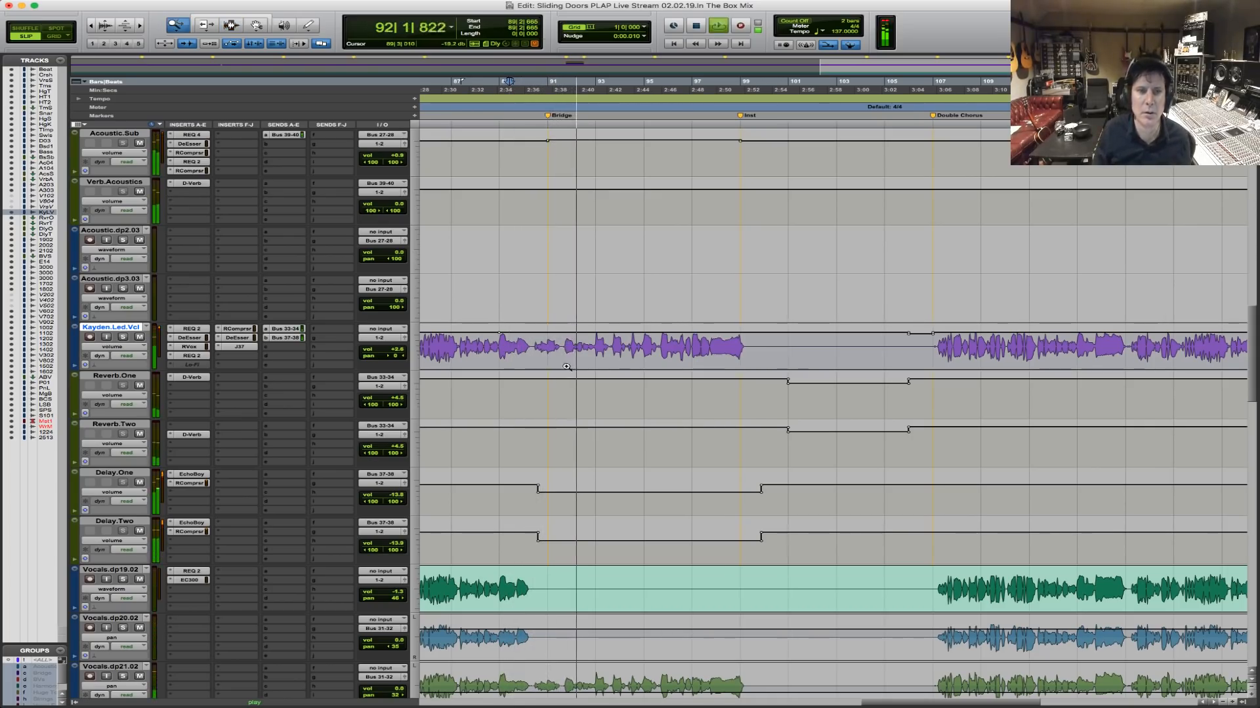
{"action": "key", "text": "F7"}
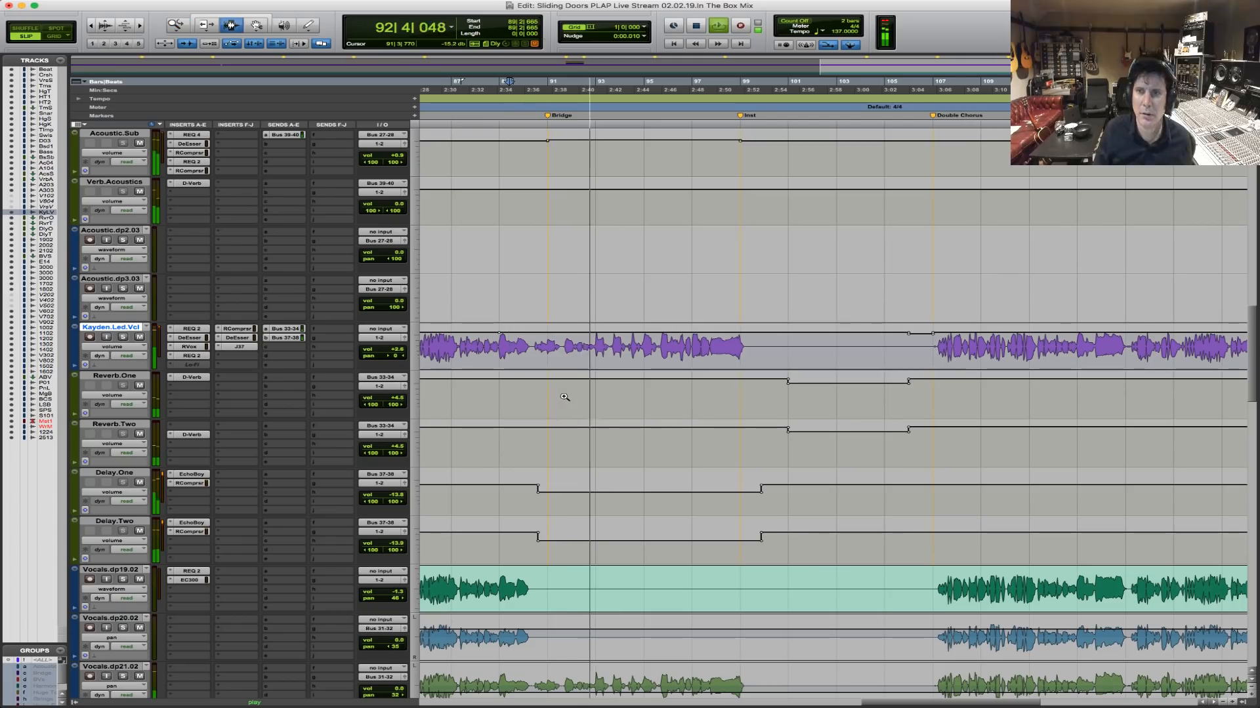
Stop playback and slightly lower the Reverb.One volume automation through the Bridge, starting just before bar 91.
{"action": "left_click", "coordinate": [531, 380]}
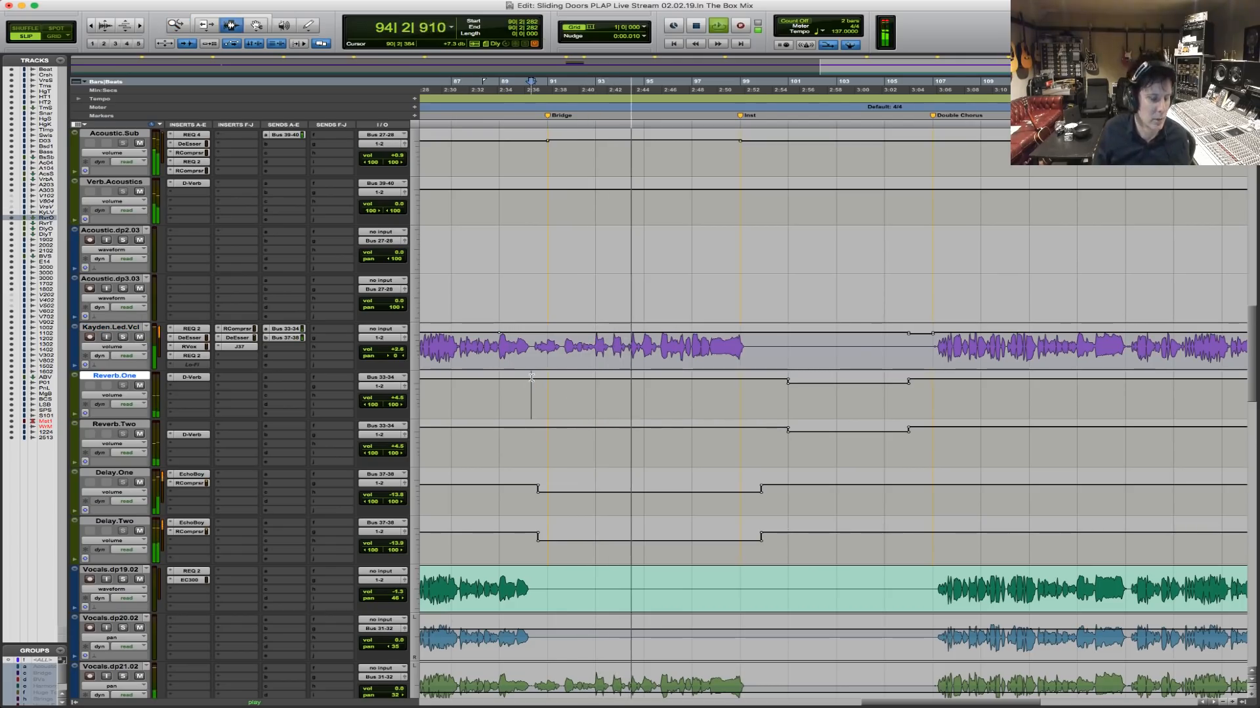
{"action": "key", "text": "space"}
{"action": "key", "text": "F8"}
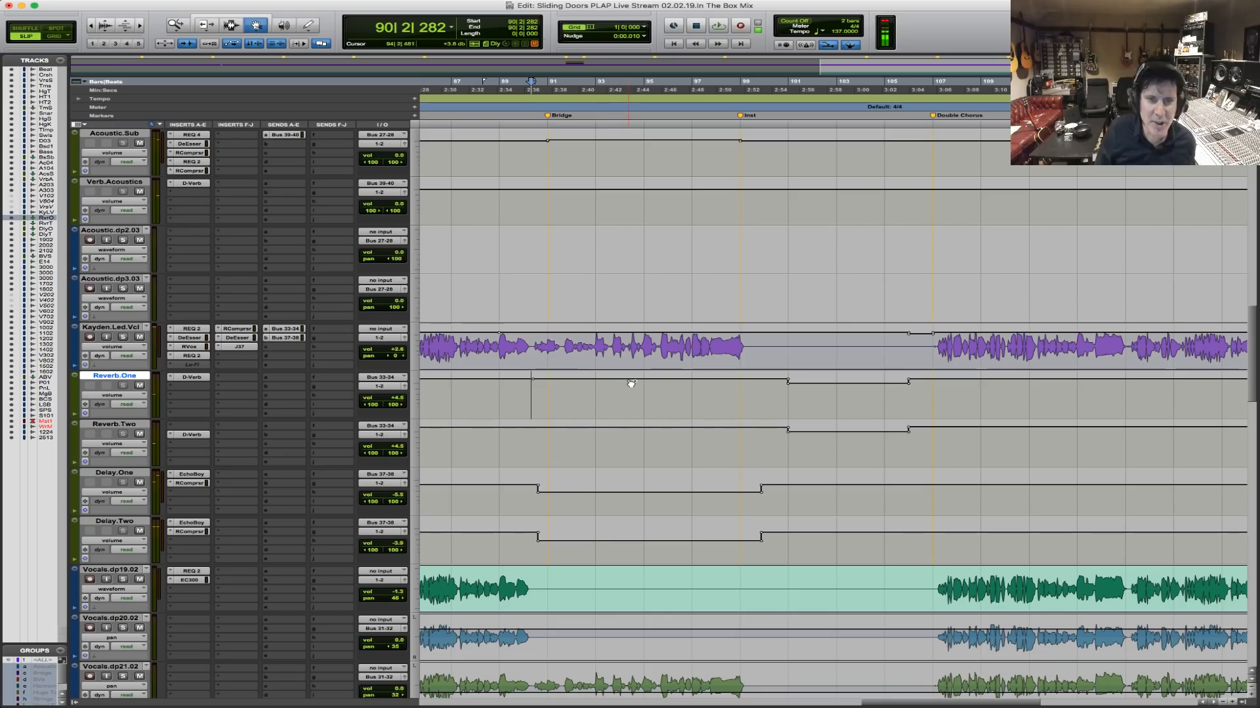
{"action": "key", "text": "F6"}
{"action": "left_click_drag", "start_coordinate": [630, 384], "coordinate": [632, 400]}
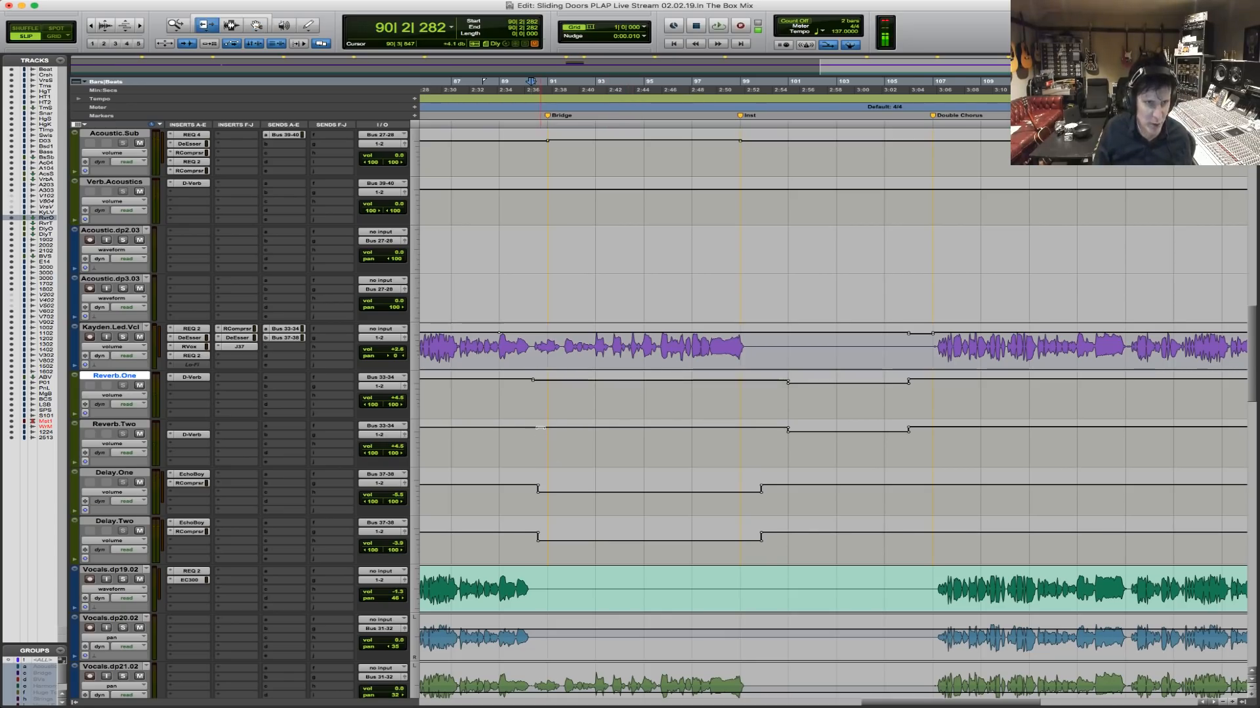
Return to the full song overview and place the playback position at the start of the lead vocal, at bar 16.
{"action": "key", "text": "alt+a"}
{"action": "key", "text": "F7"}
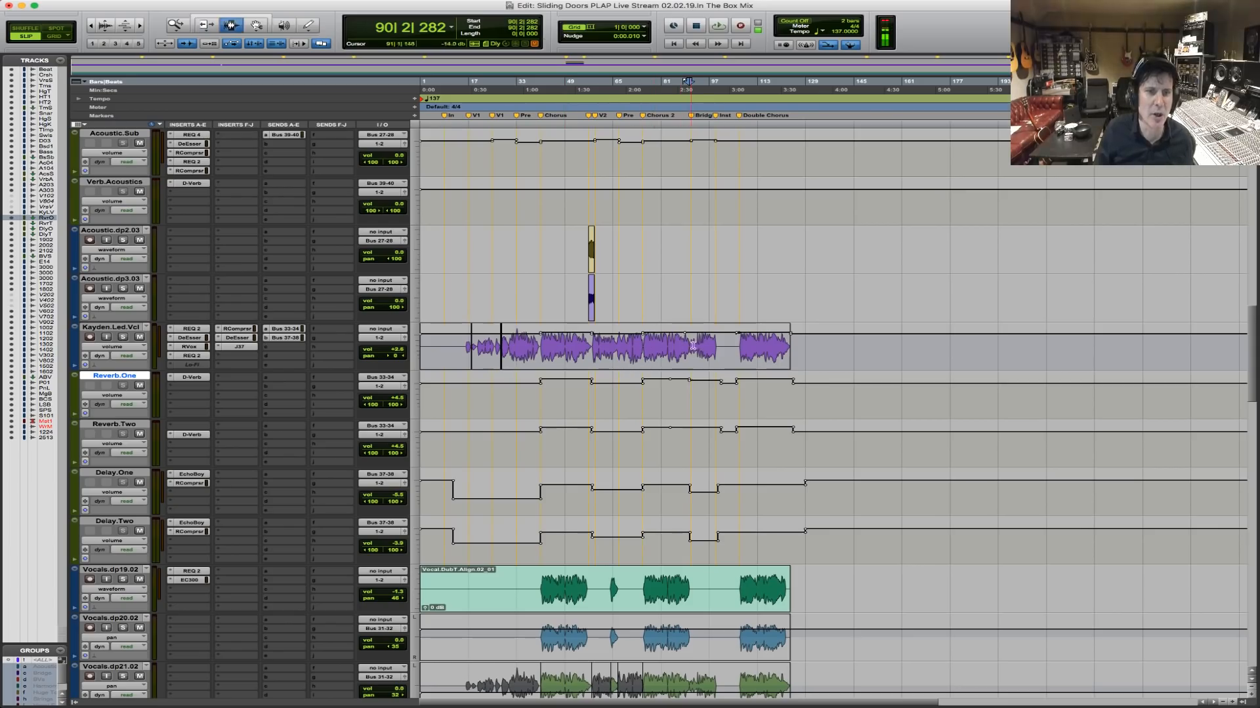
{"action": "left_click", "coordinate": [465, 349]}
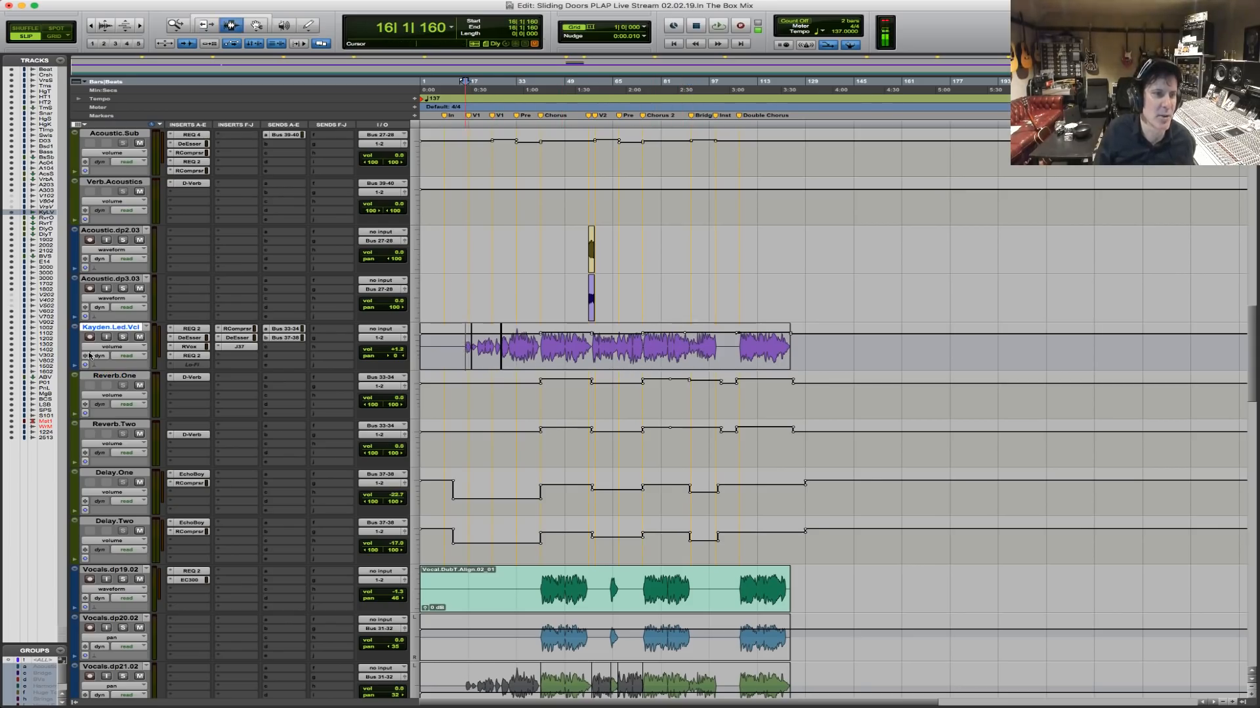
Move J37 down one insert slot on the lead vocal track and insert Vocal Rider between DeEsser and J37.
{"action": "left_click_drag", "start_coordinate": [249, 362], "coordinate": [248, 363]}
{"action": "left_click", "coordinate": [218, 350]}
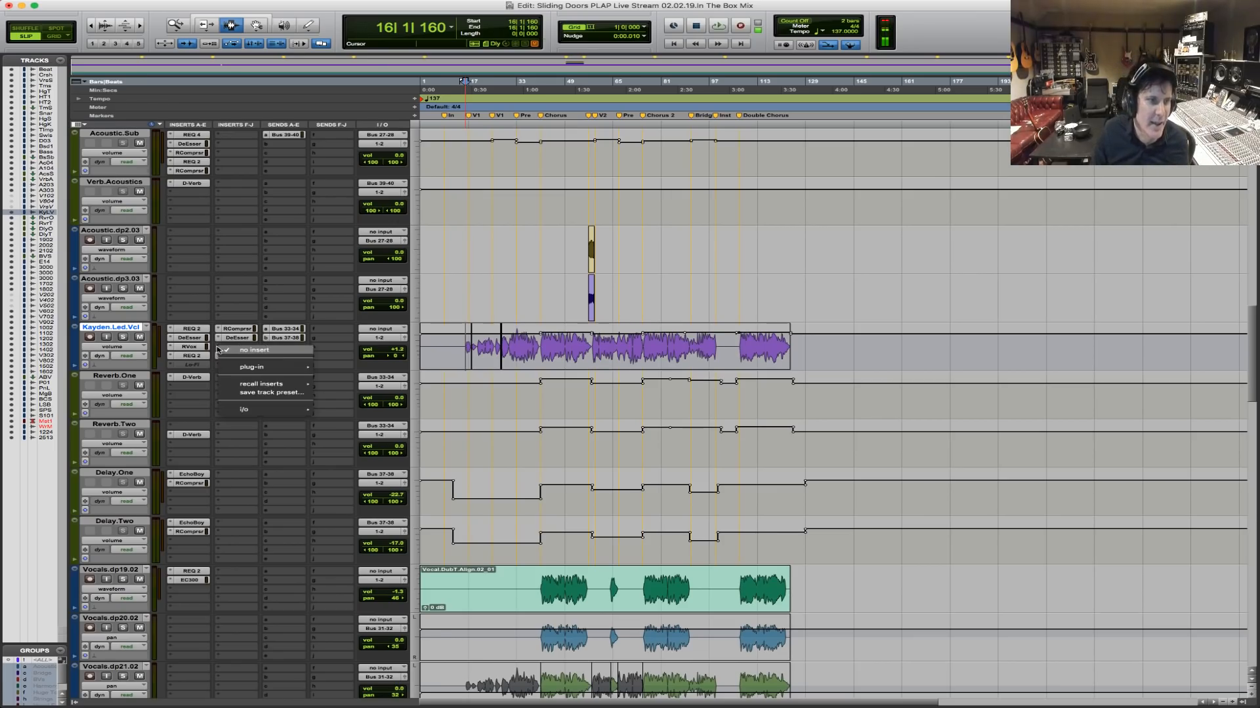
{"action": "mouse_move", "coordinate": [263, 366]}
{"action": "mouse_move", "coordinate": [381, 435]}
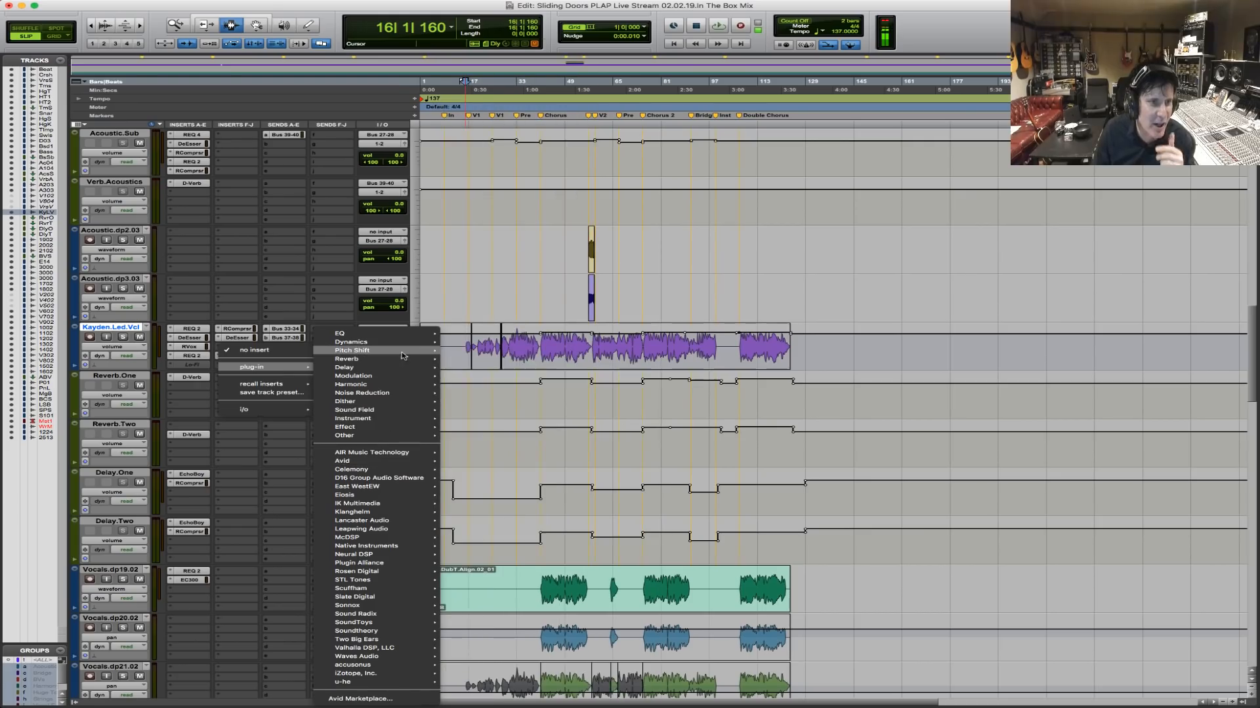
{"action": "mouse_move", "coordinate": [403, 348]}
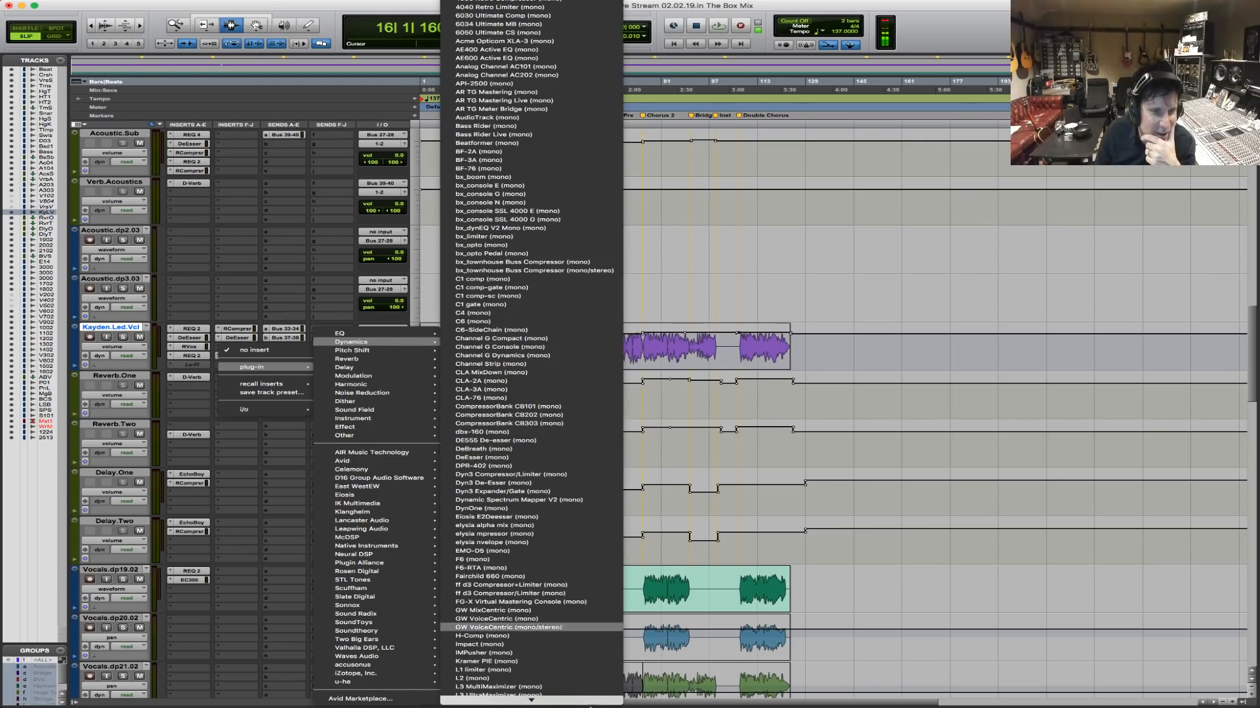
{"action": "scroll", "coordinate": [582, 696], "scroll_direction": "down", "scroll_amount": 5}
{"action": "scroll", "coordinate": [582, 704], "scroll_direction": "down", "scroll_amount": 7}
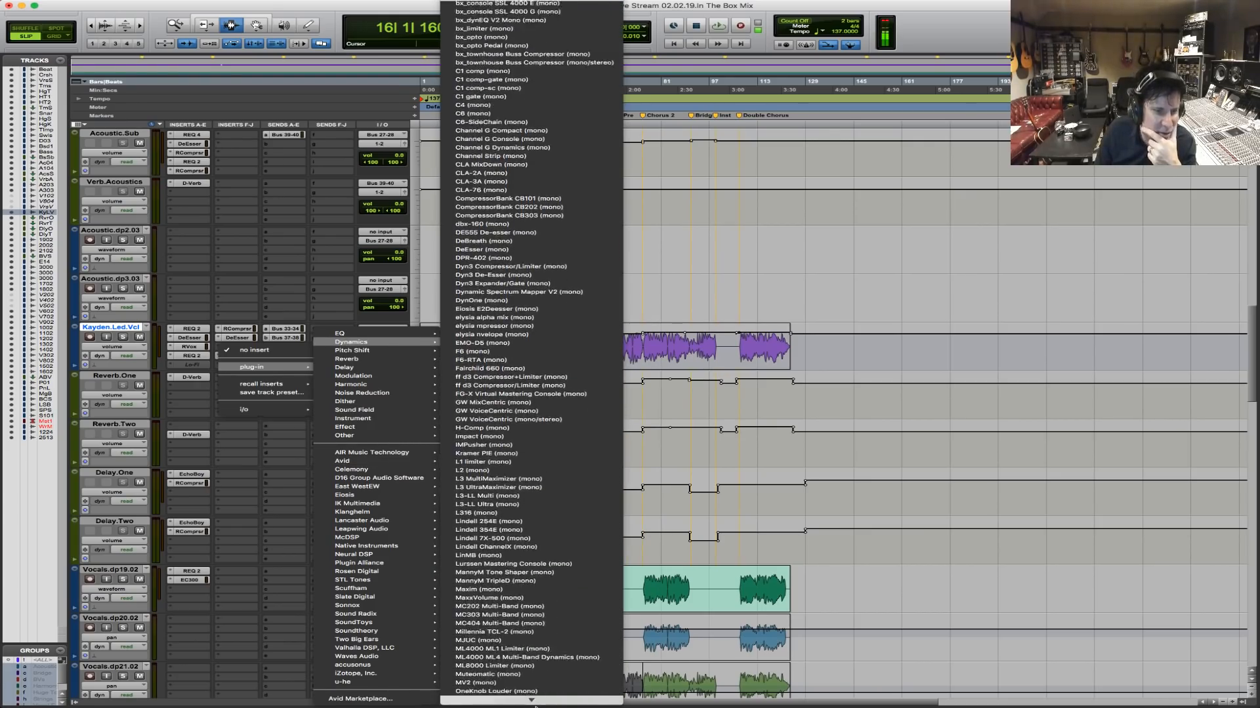
{"action": "scroll", "coordinate": [534, 703], "scroll_direction": "down", "scroll_amount": 10}
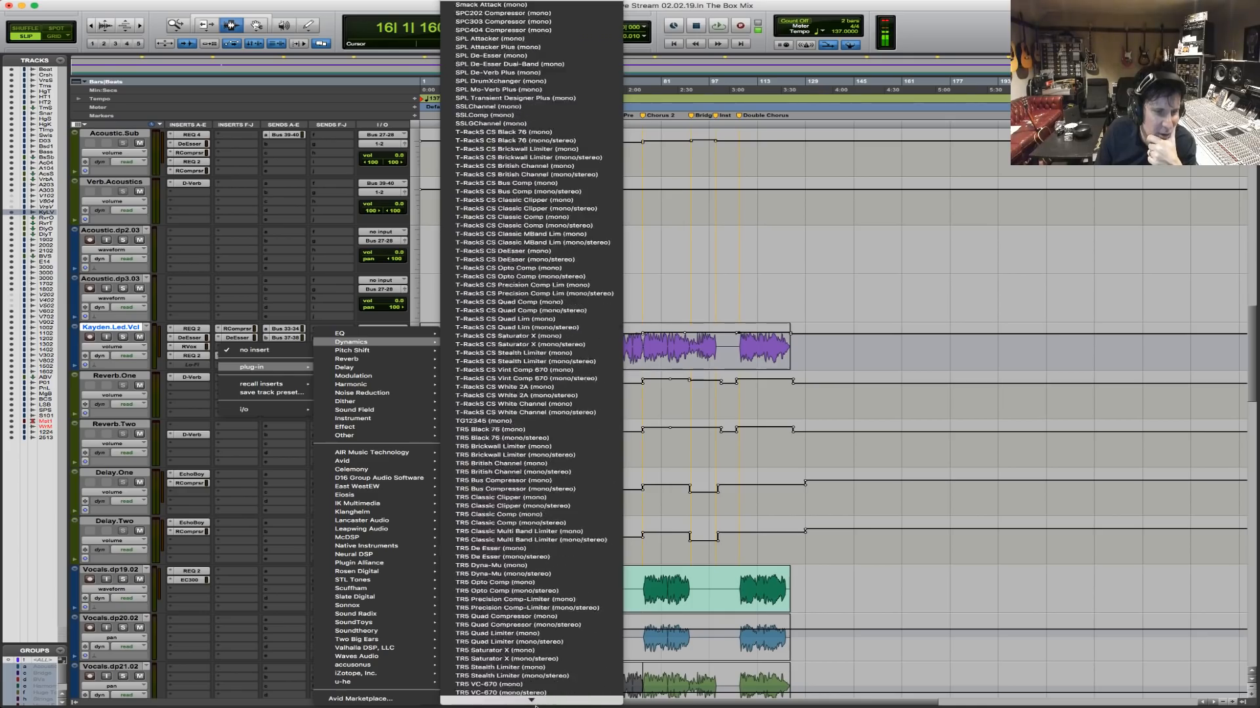
{"action": "left_click", "coordinate": [536, 691]}
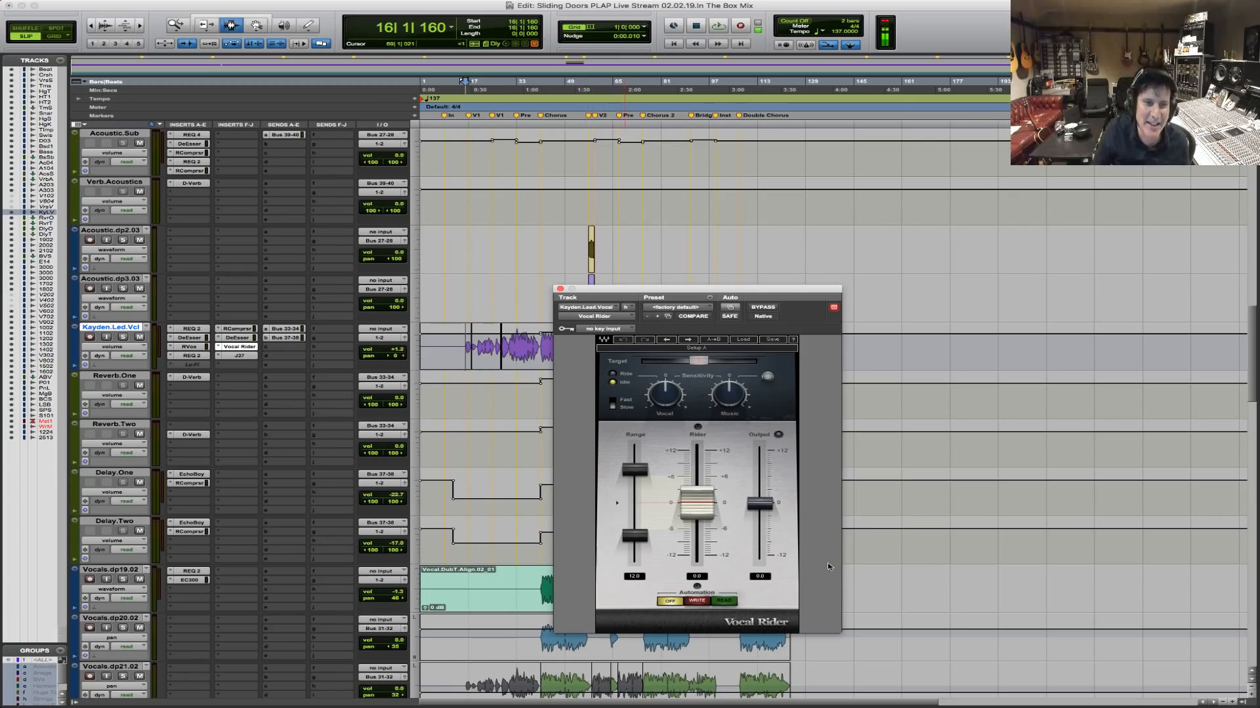
Set Vocal Rider's response to Fast, widen its range to 15.4 with the upper limit, and raise the target during playback from bar 16.
{"action": "left_click", "coordinate": [613, 403]}
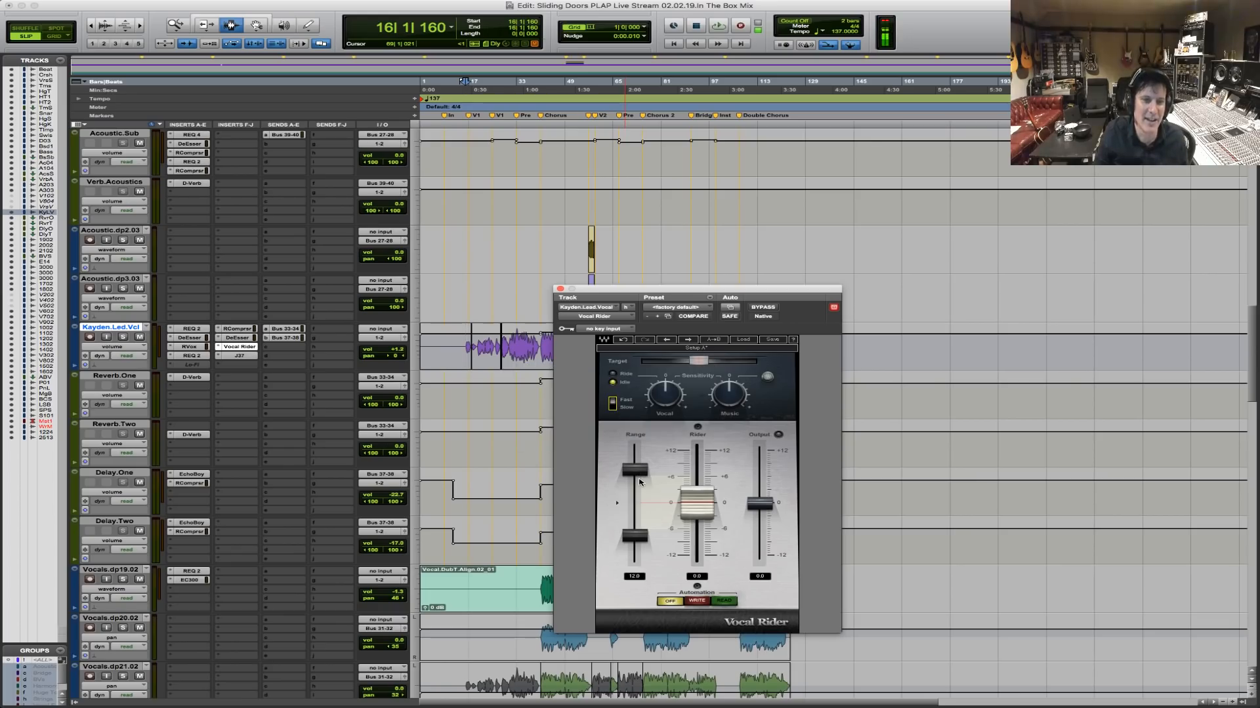
{"action": "key", "text": "space"}
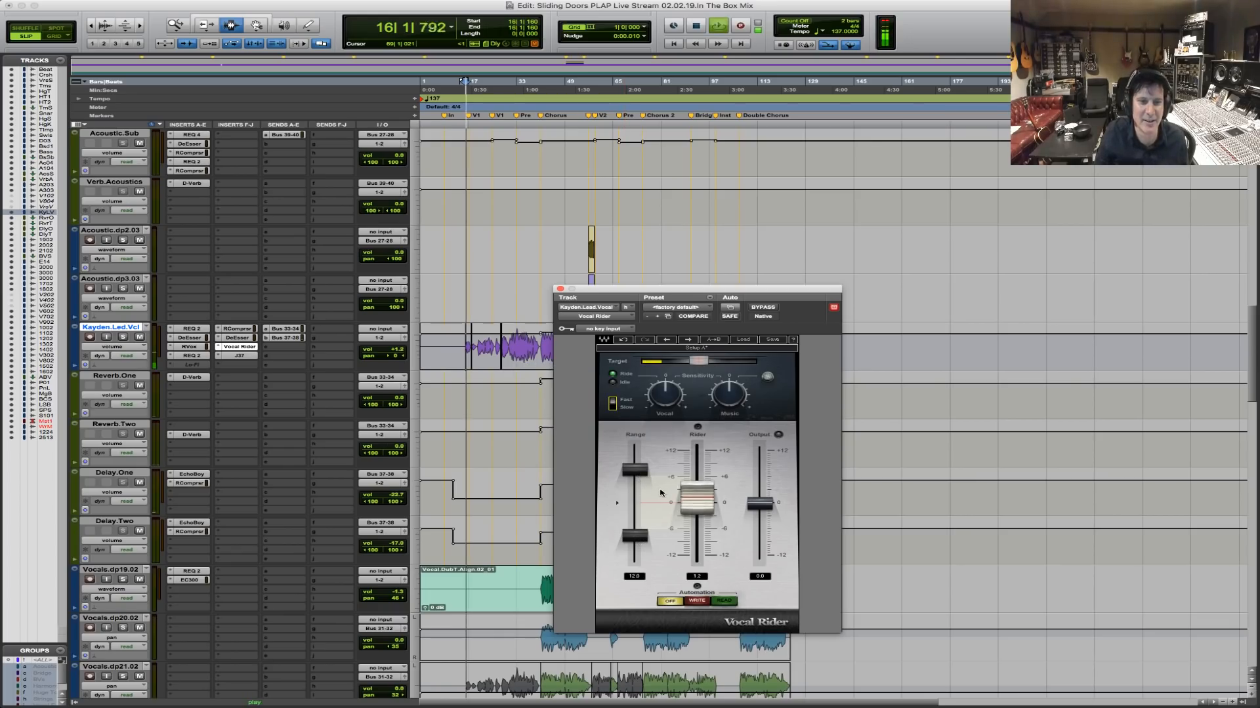
{"action": "left_click_drag", "start_coordinate": [642, 466], "coordinate": [643, 453]}
{"action": "left_click_drag", "start_coordinate": [699, 361], "coordinate": [725, 361]}
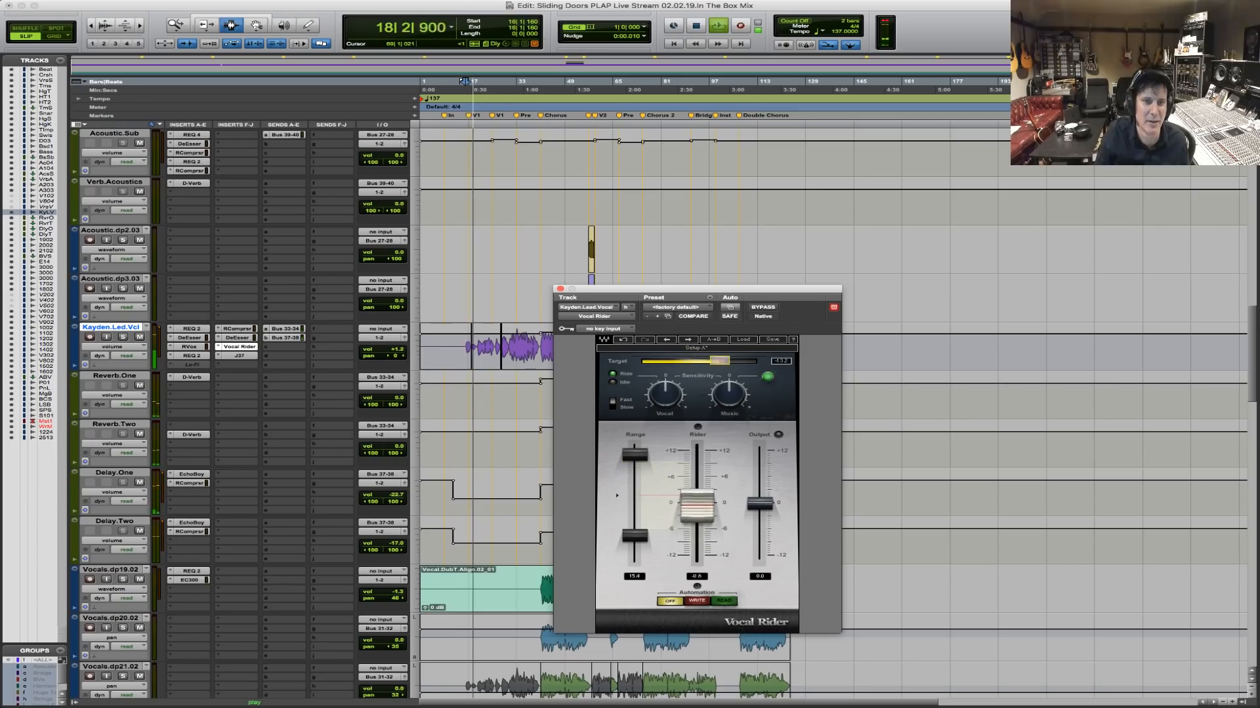
{"action": "key", "text": "space"}
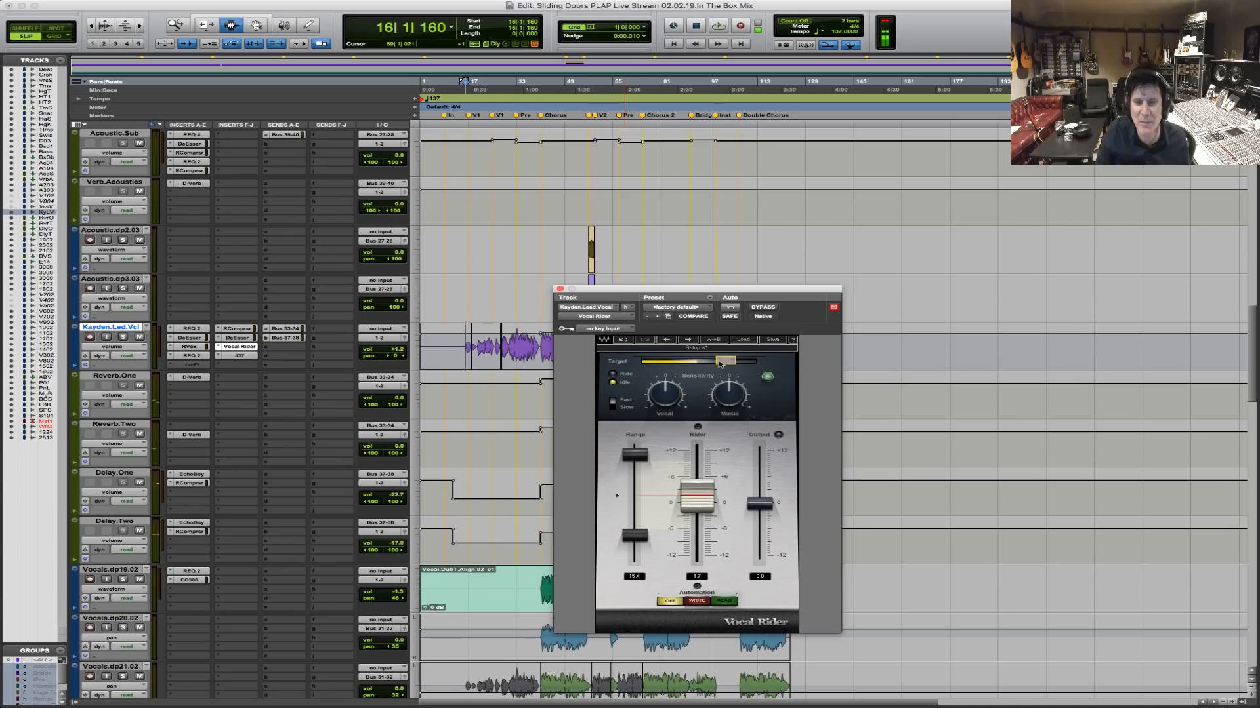
Raise Vocal Rider's lower range limit to give a range of 10.2, and nudge the target slightly higher during playback.
{"action": "left_click_drag", "start_coordinate": [637, 538], "coordinate": [638, 516]}
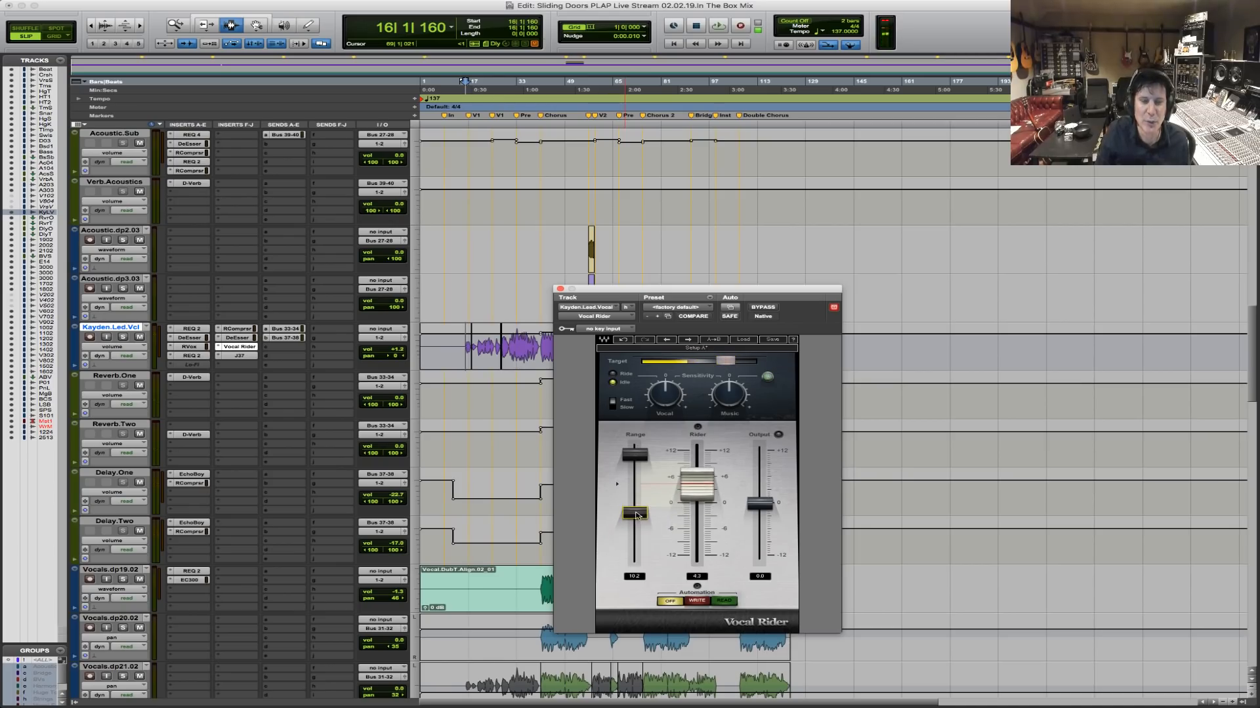
{"action": "key", "text": "space"}
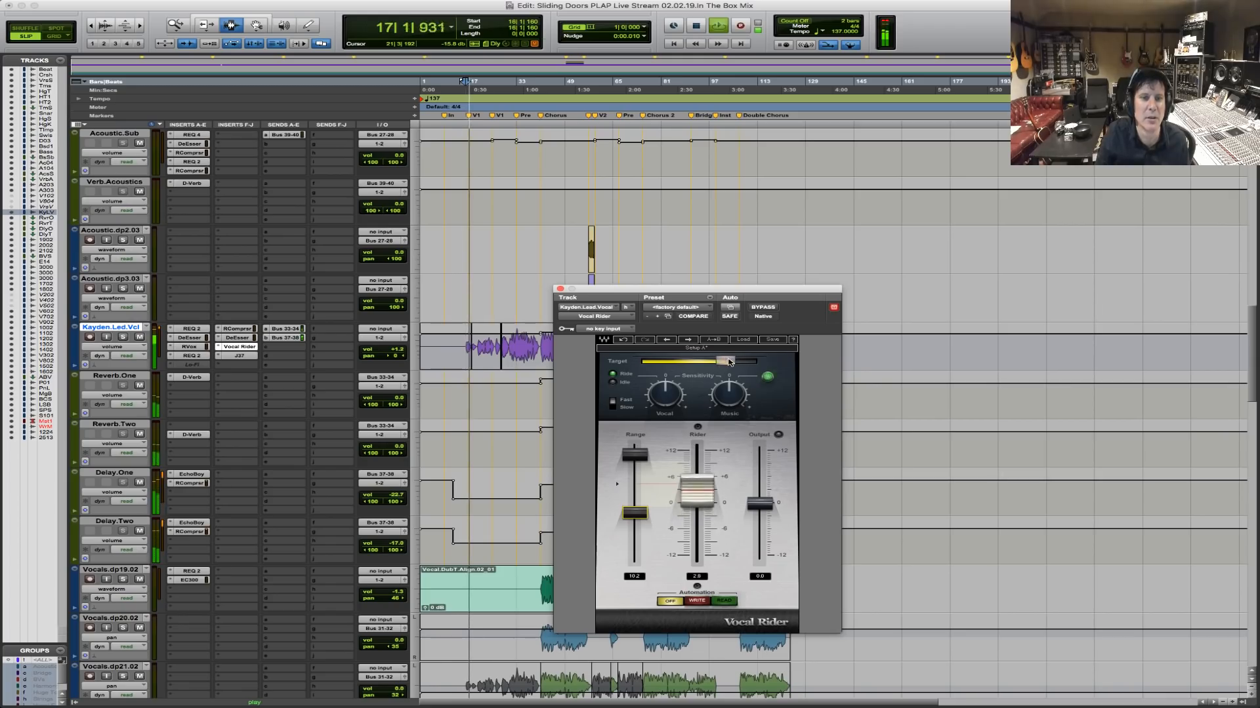
{"action": "left_click_drag", "start_coordinate": [725, 361], "coordinate": [729, 361]}
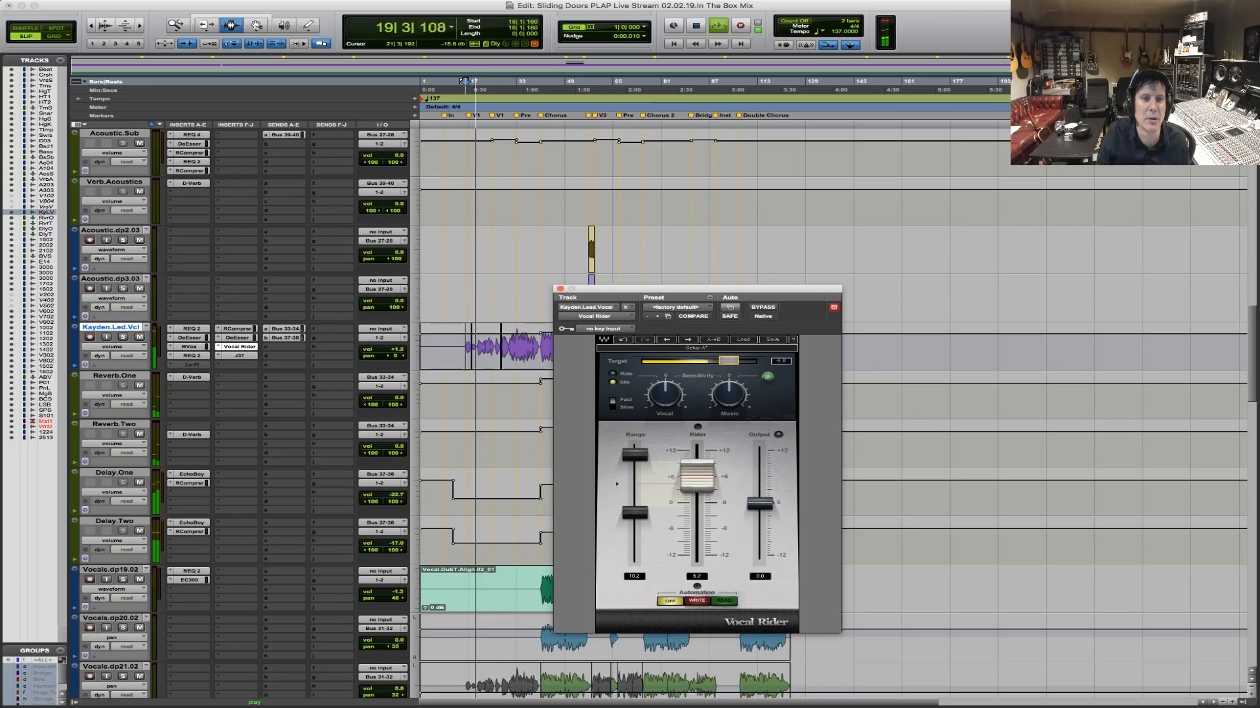
{"action": "key", "text": "space"}
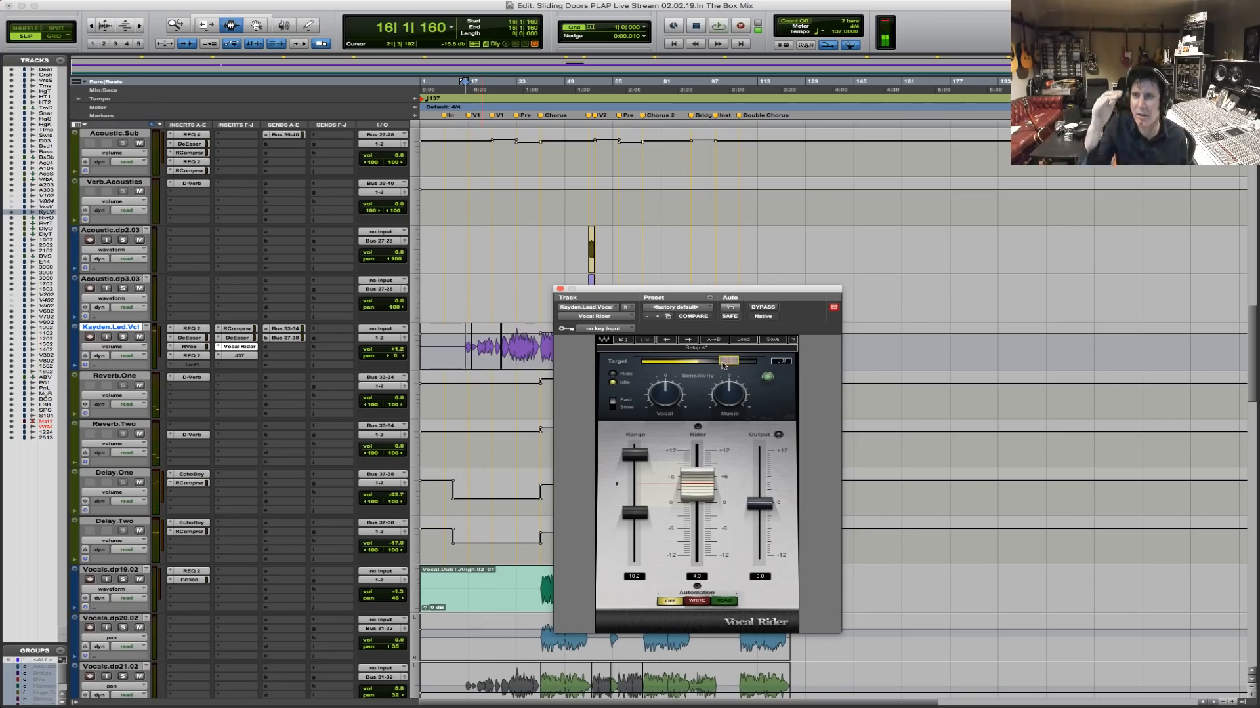
Narrow Vocal Rider's range slightly, audition the vocal riding from bar 16, and close the plug-in window.
{"action": "key", "text": "space"}
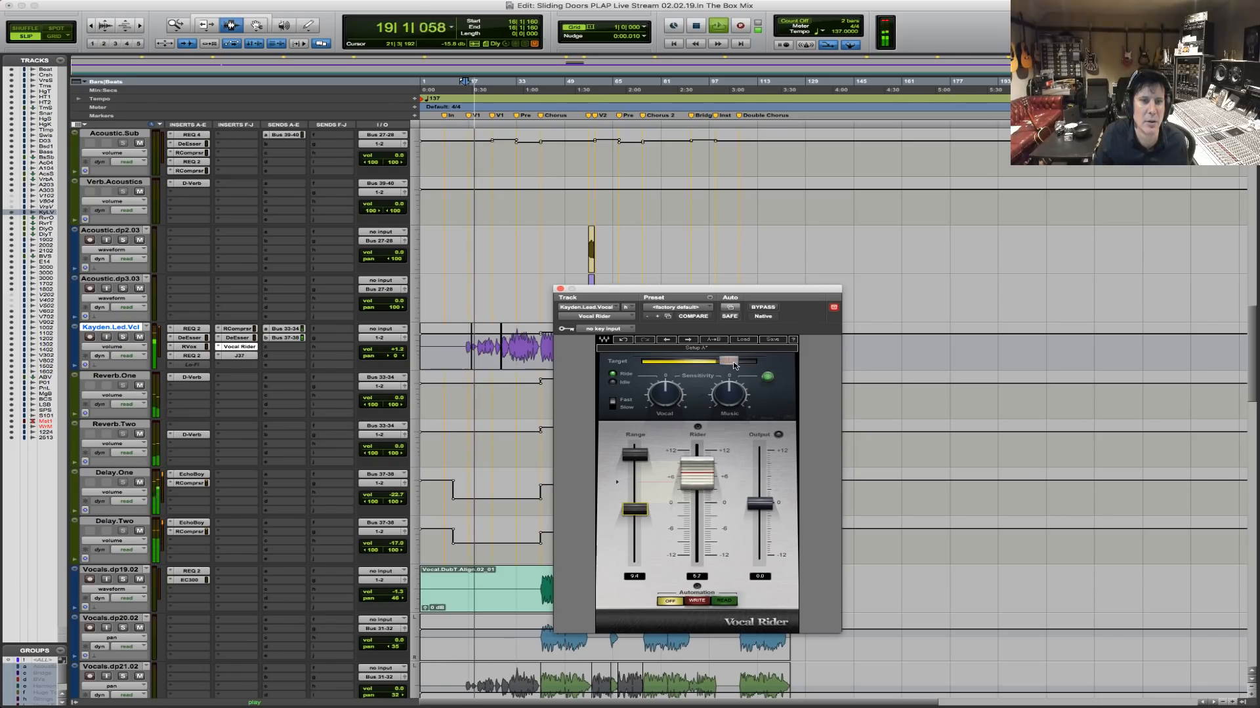
{"action": "mouse_move", "coordinate": [734, 365]}
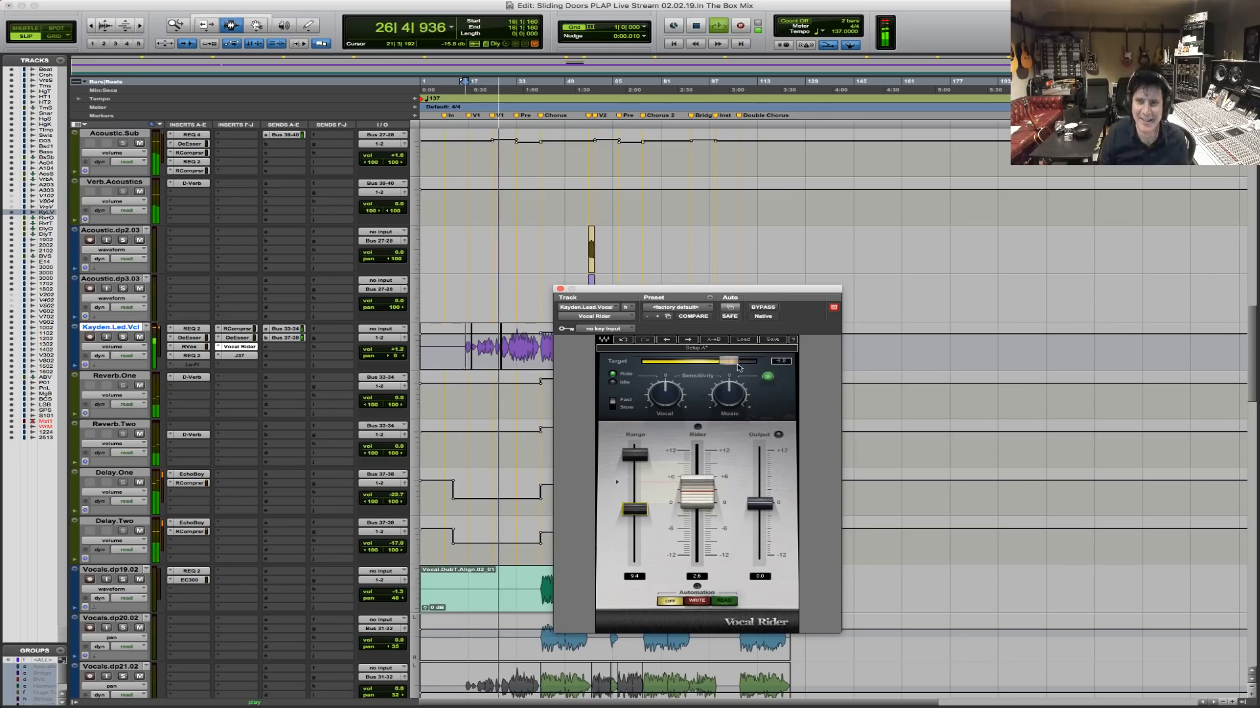
{"action": "key", "text": "space"}
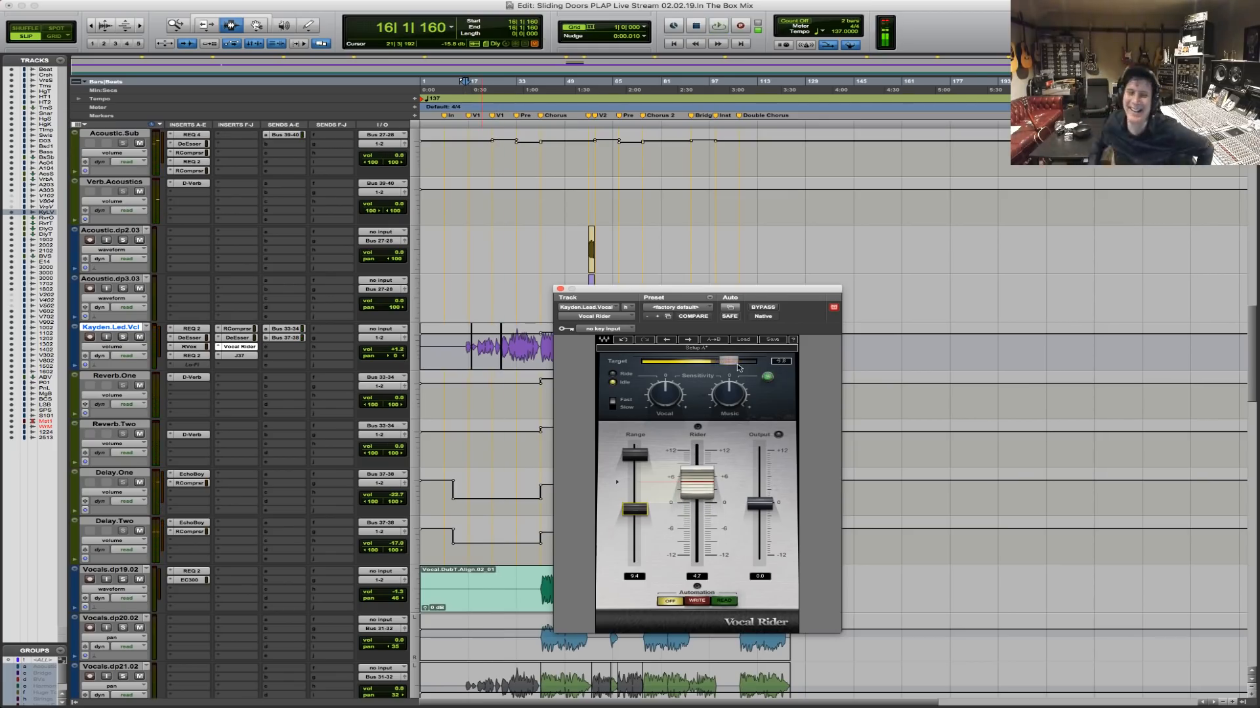
{"action": "key", "text": "space"}
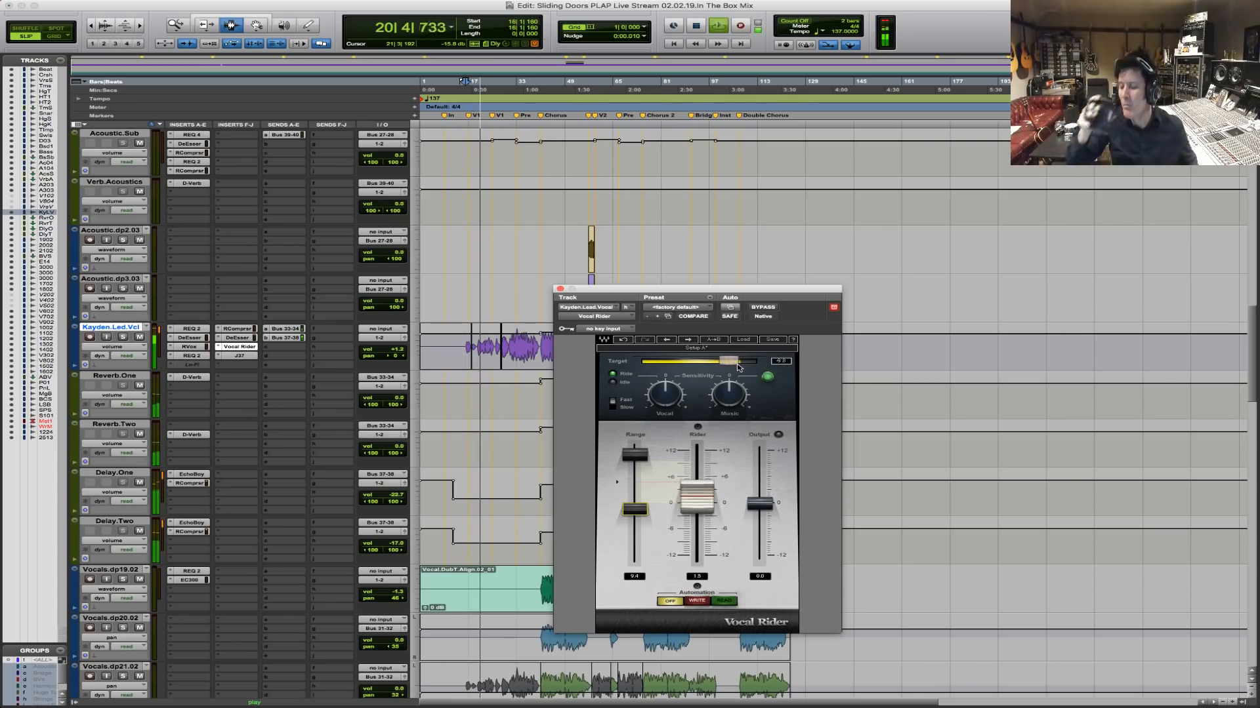
{"action": "key", "text": "space"}
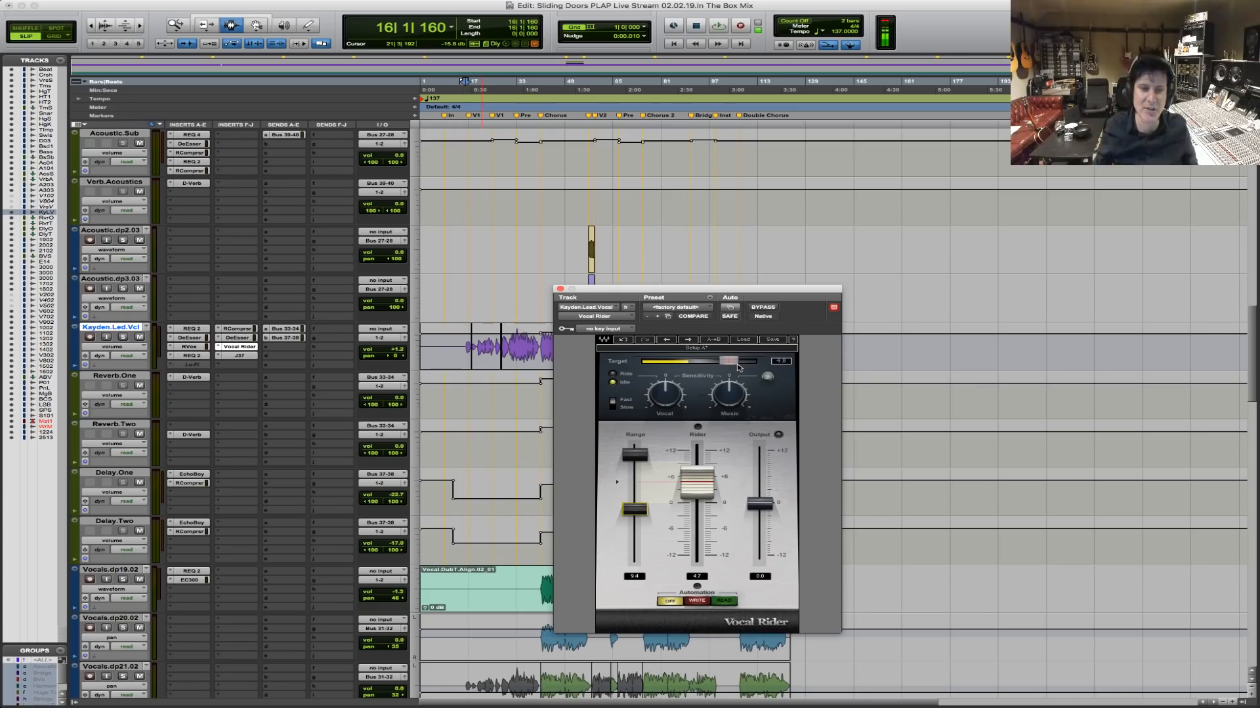
{"action": "left_click", "coordinate": [561, 289]}
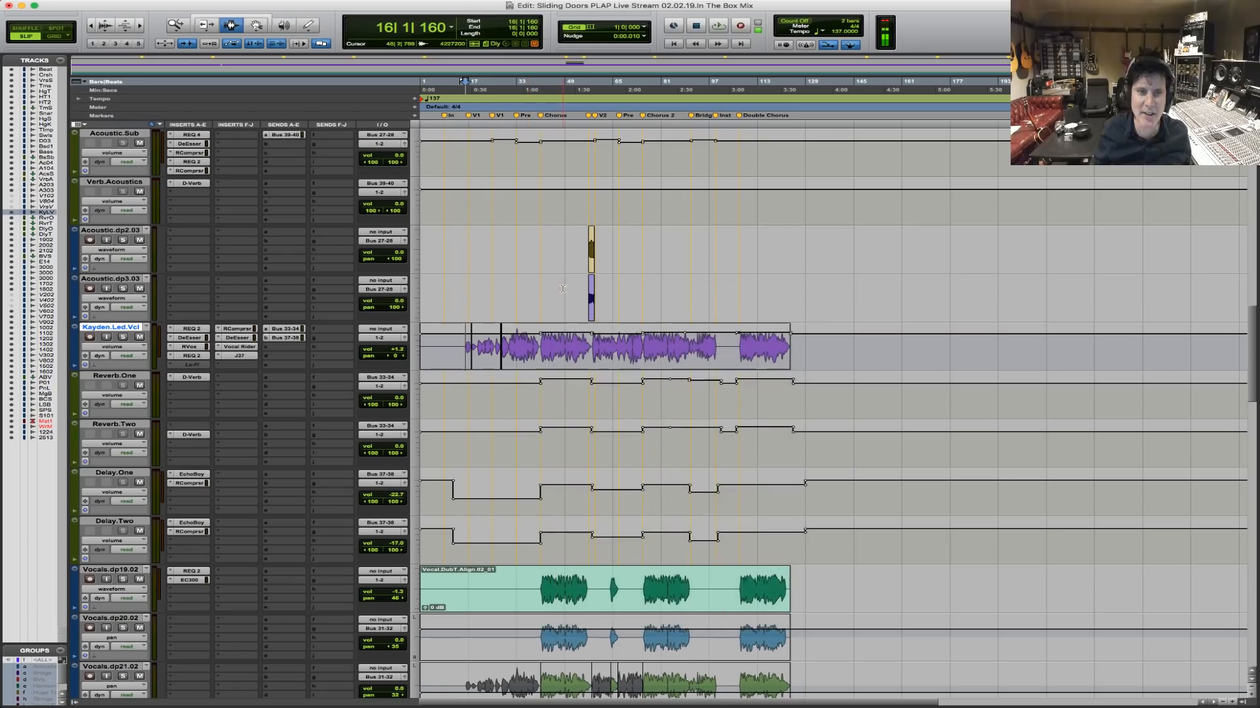
Play the mix from bar 40 into the Chorus and second verse, checking how Vocal Rider handles the lead vocal.
{"action": "left_click", "coordinate": [538, 346]}
{"action": "key", "text": "space"}
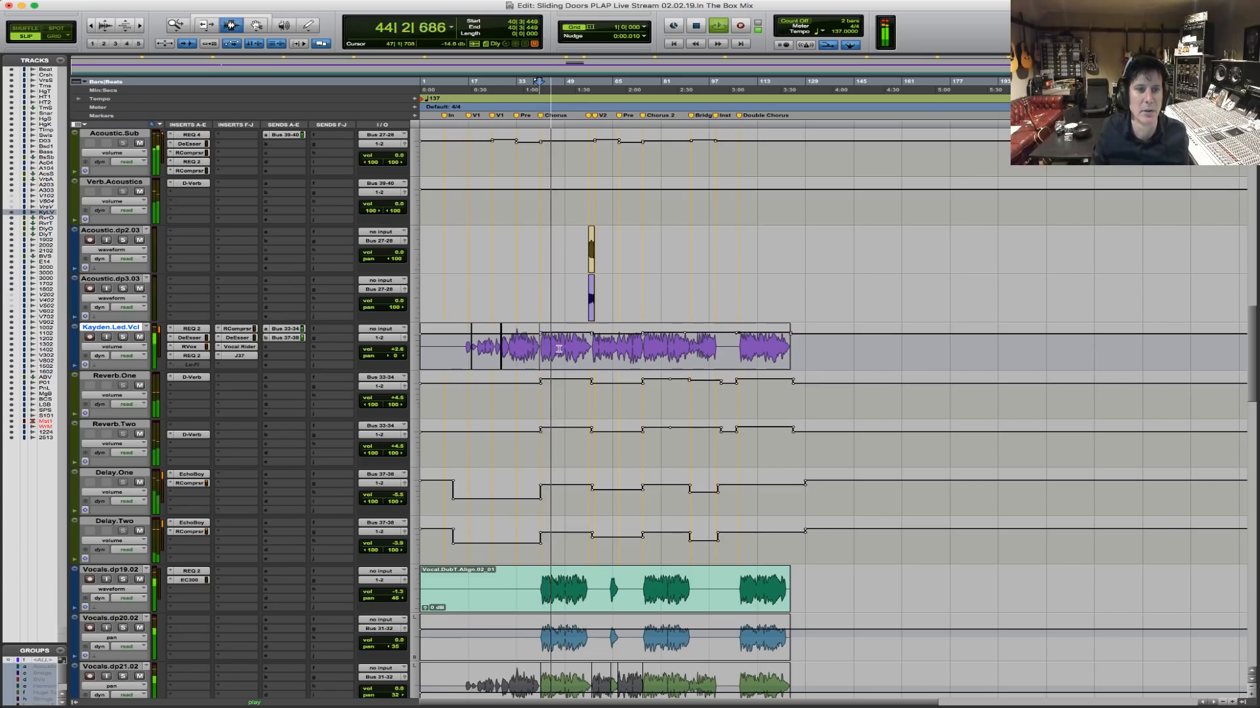
{"action": "left_click", "coordinate": [249, 348]}
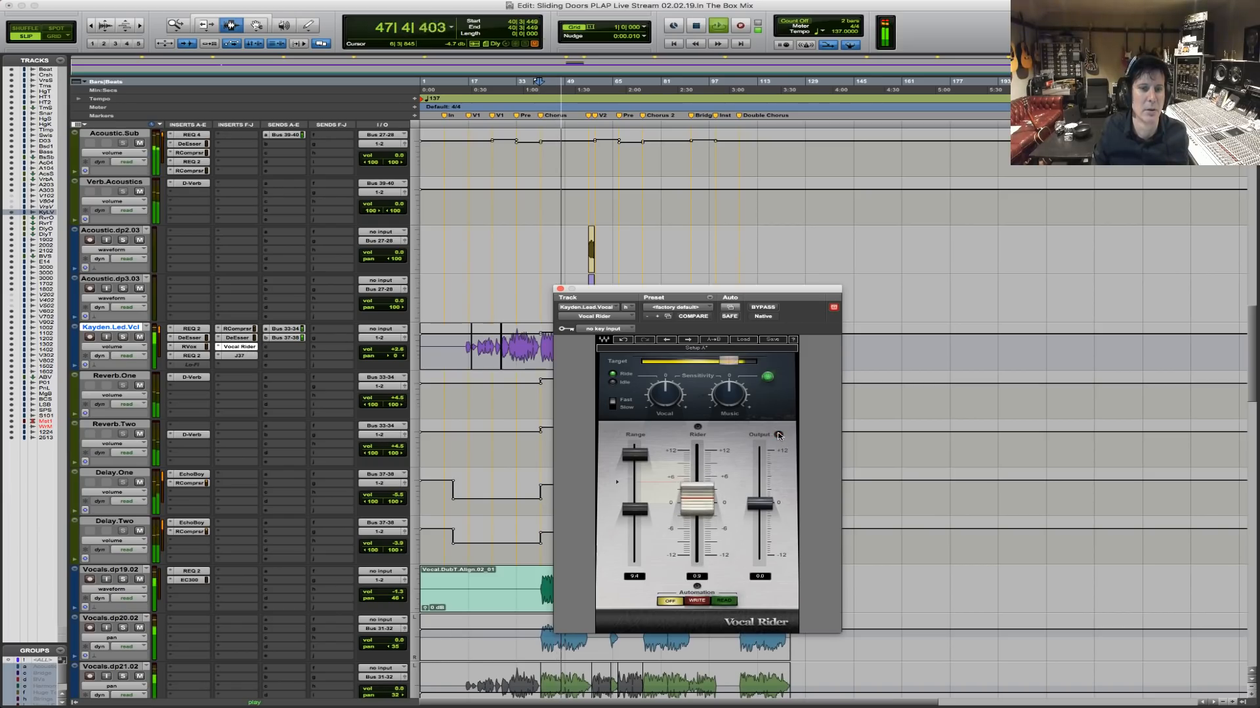
{"action": "left_click", "coordinate": [560, 289]}
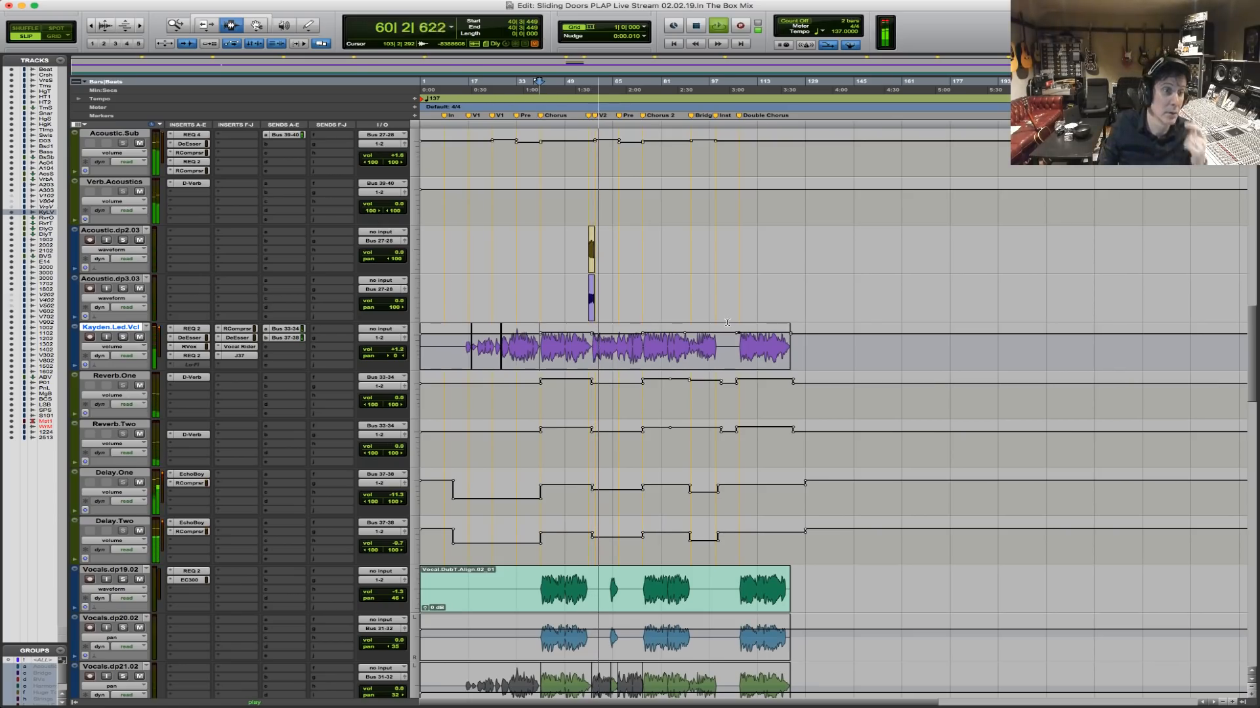
{"action": "key", "text": "space"}
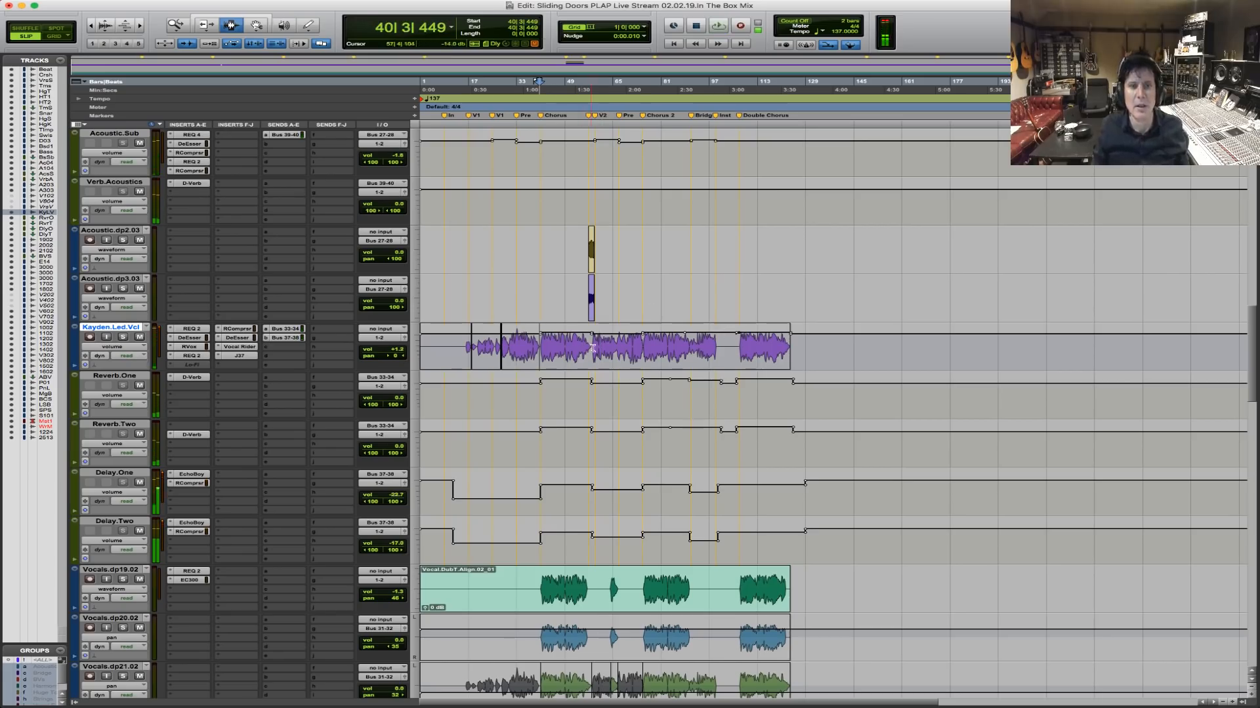
Play the start of the first Chorus from bar 41 to check the lead vocal level.
{"action": "left_click", "coordinate": [593, 347]}
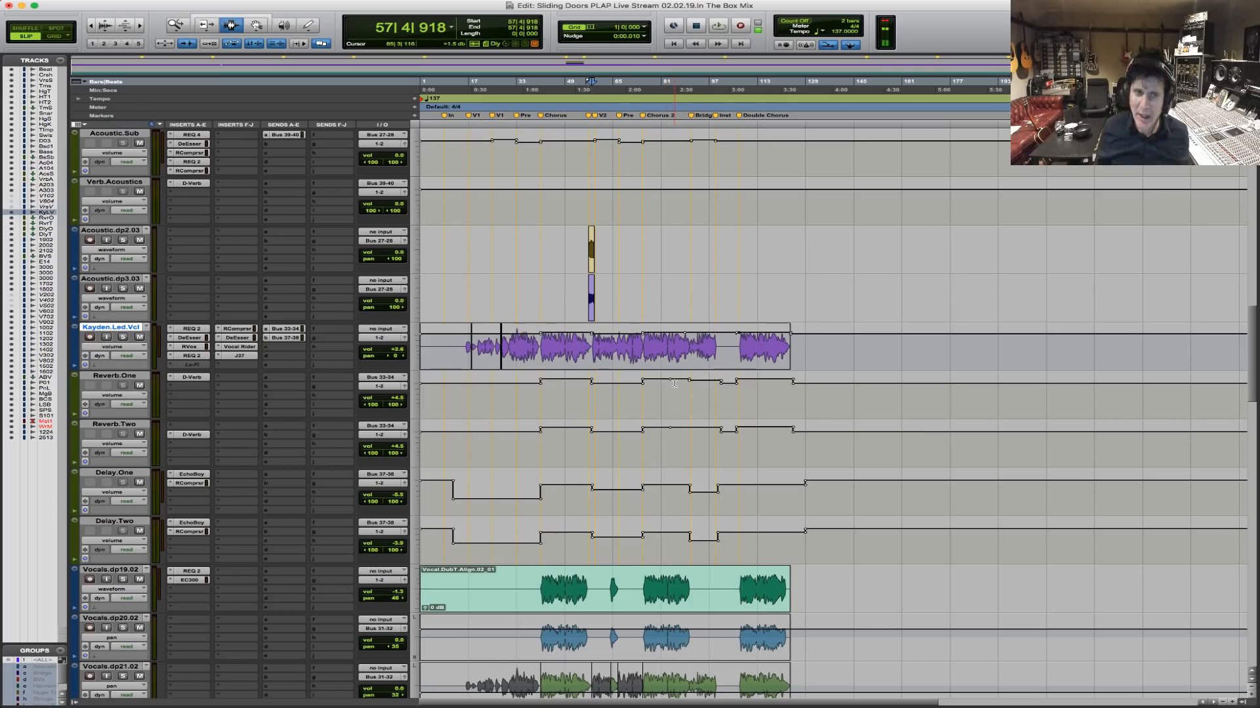
{"action": "left_click", "coordinate": [541, 342]}
{"action": "key", "text": "space"}
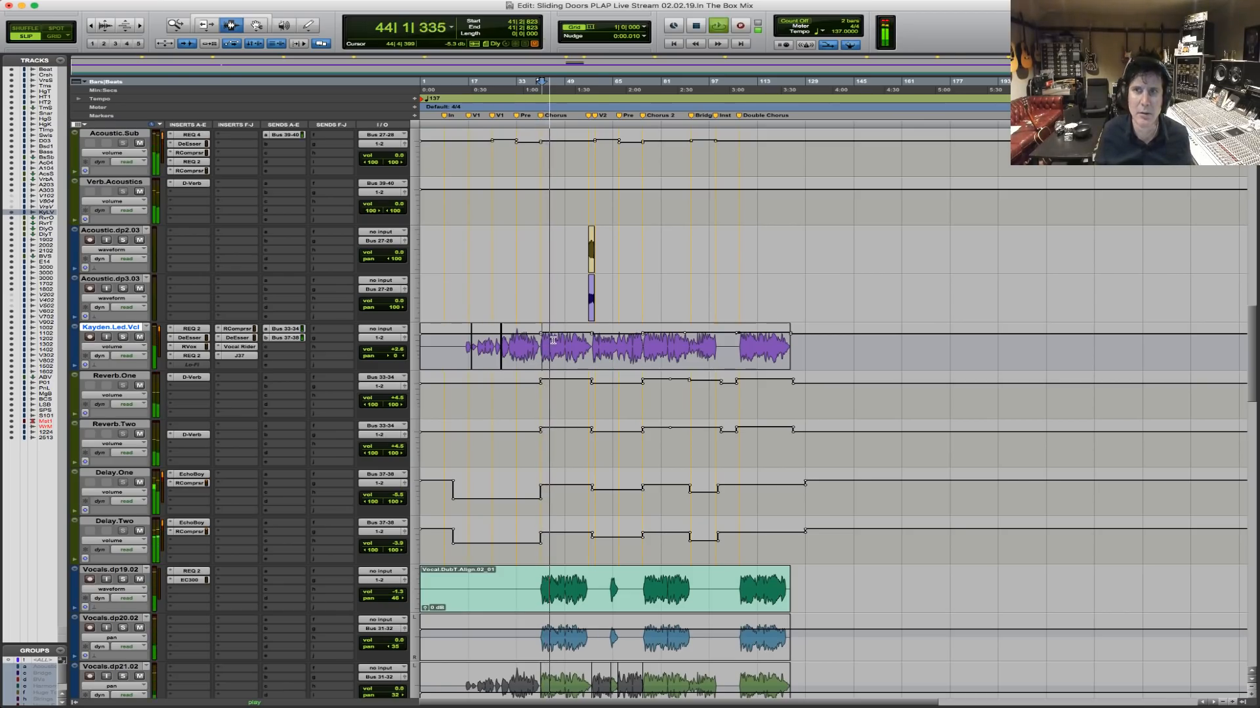
{"action": "key", "text": "space"}
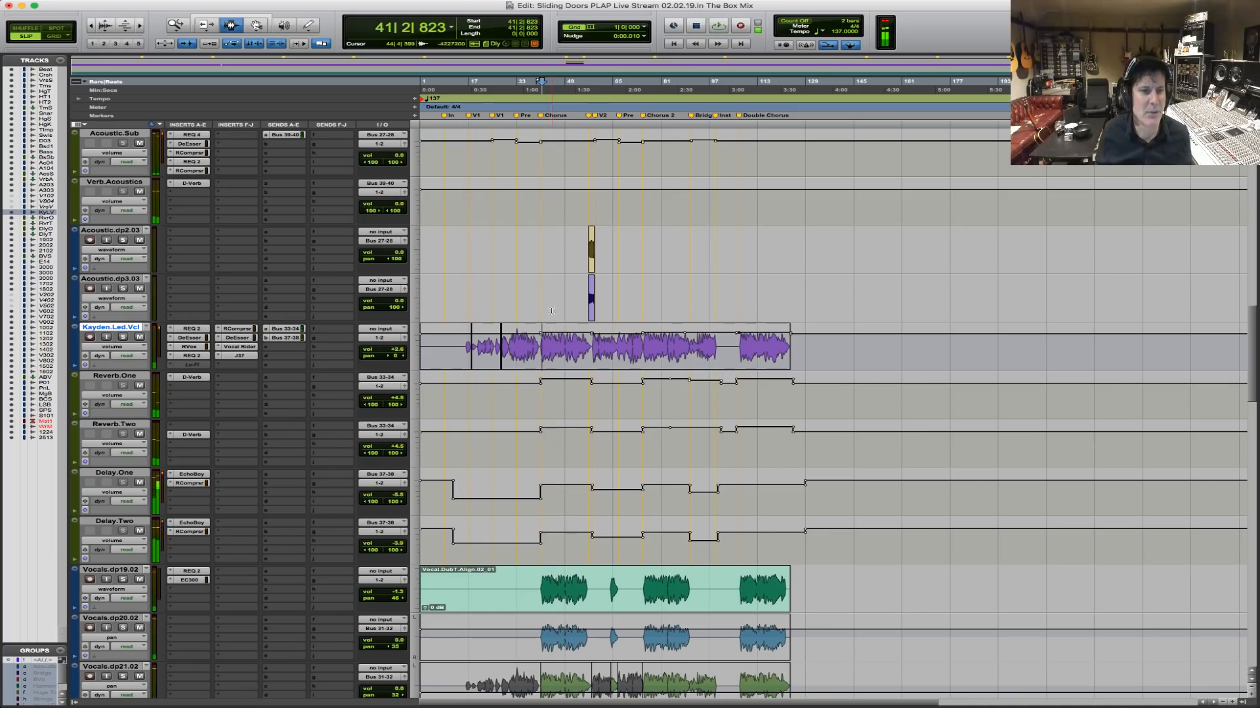
Play the mix from bar 57 through the second verse in a closer timeline view to check the lead vocal.
{"action": "left_click", "coordinate": [538, 345]}
{"action": "key", "text": "F5"}
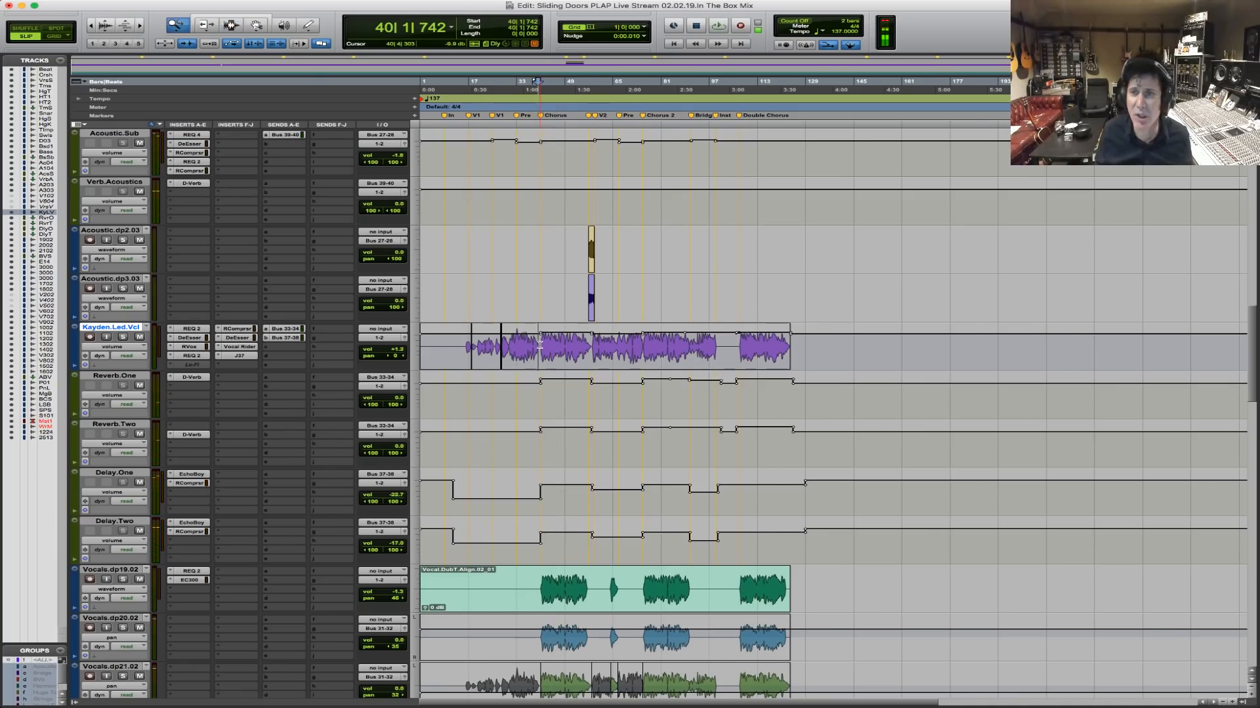
{"action": "left_click", "coordinate": [506, 341]}
{"action": "left_click", "coordinate": [514, 340]}
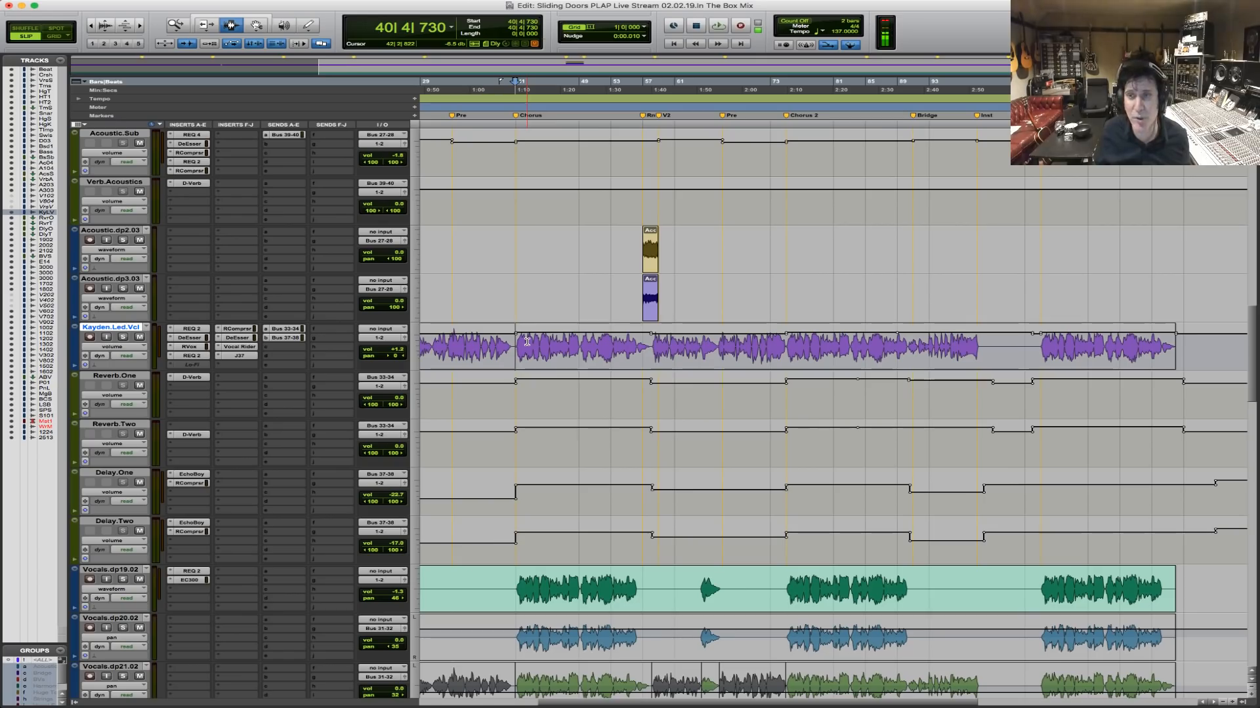
{"action": "left_click", "coordinate": [648, 354]}
{"action": "key", "text": "space"}
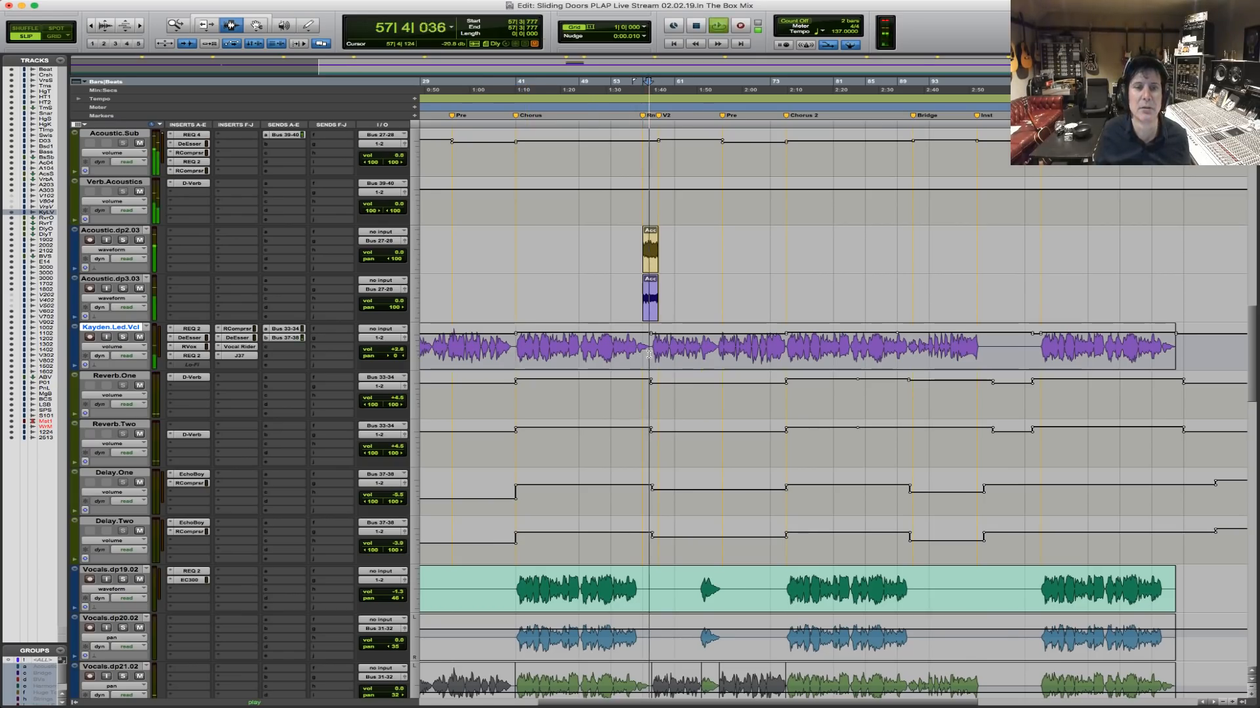
{"action": "key", "text": "t"}
{"action": "key", "text": "t"}
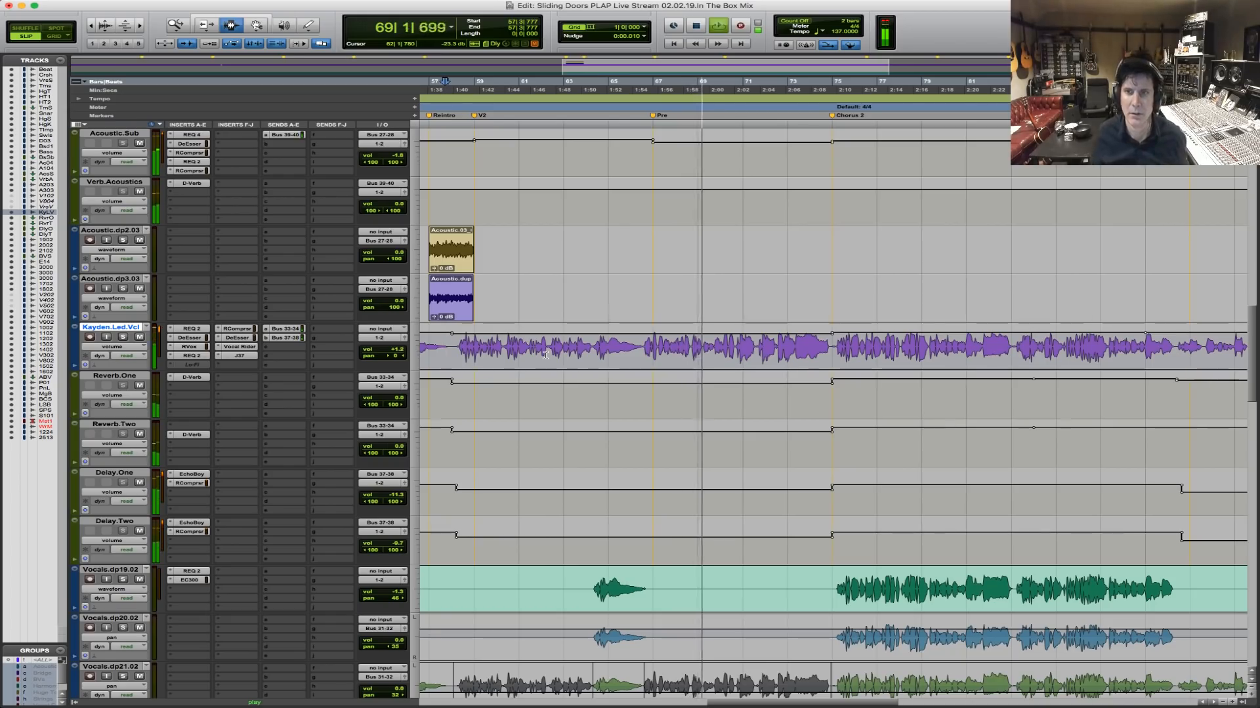
Play the mix from bar 69 through Chorus 2 toward the Bridge to check the lead vocal and its effects.
{"action": "key", "text": "space"}
{"action": "left_click", "coordinate": [705, 344]}
{"action": "key", "text": "space"}
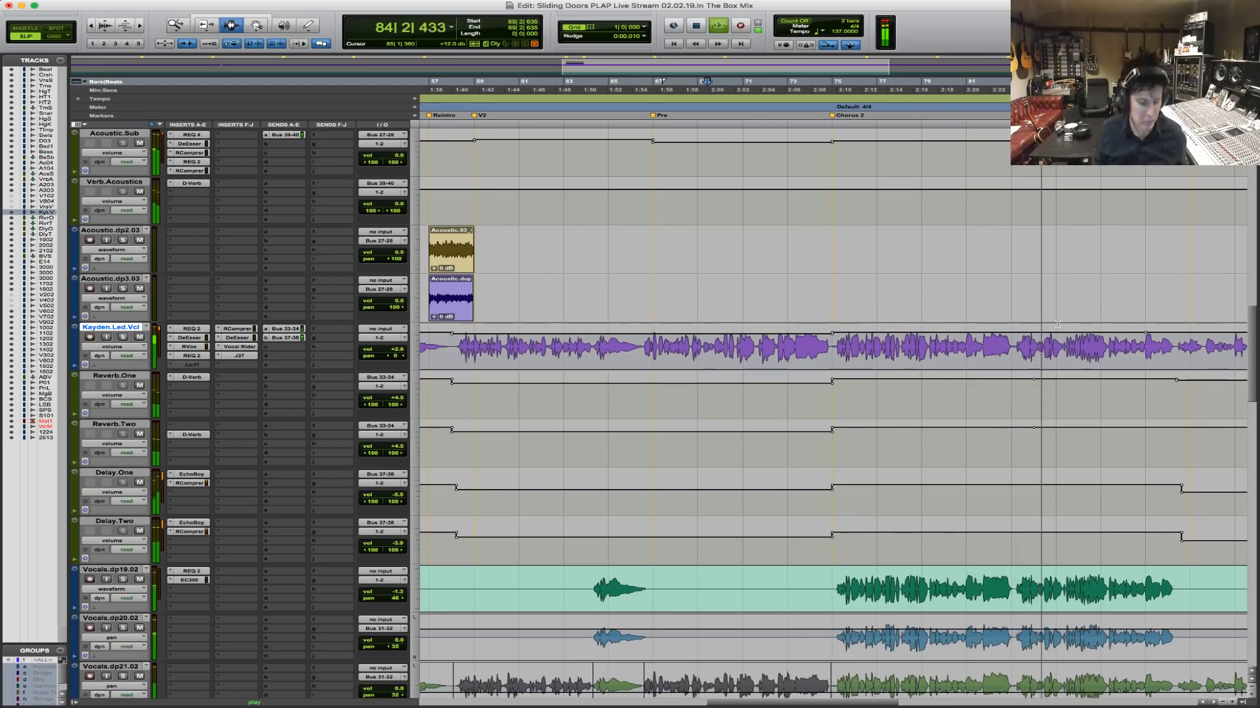
{"action": "key", "text": "r"}
{"action": "key", "text": "r"}
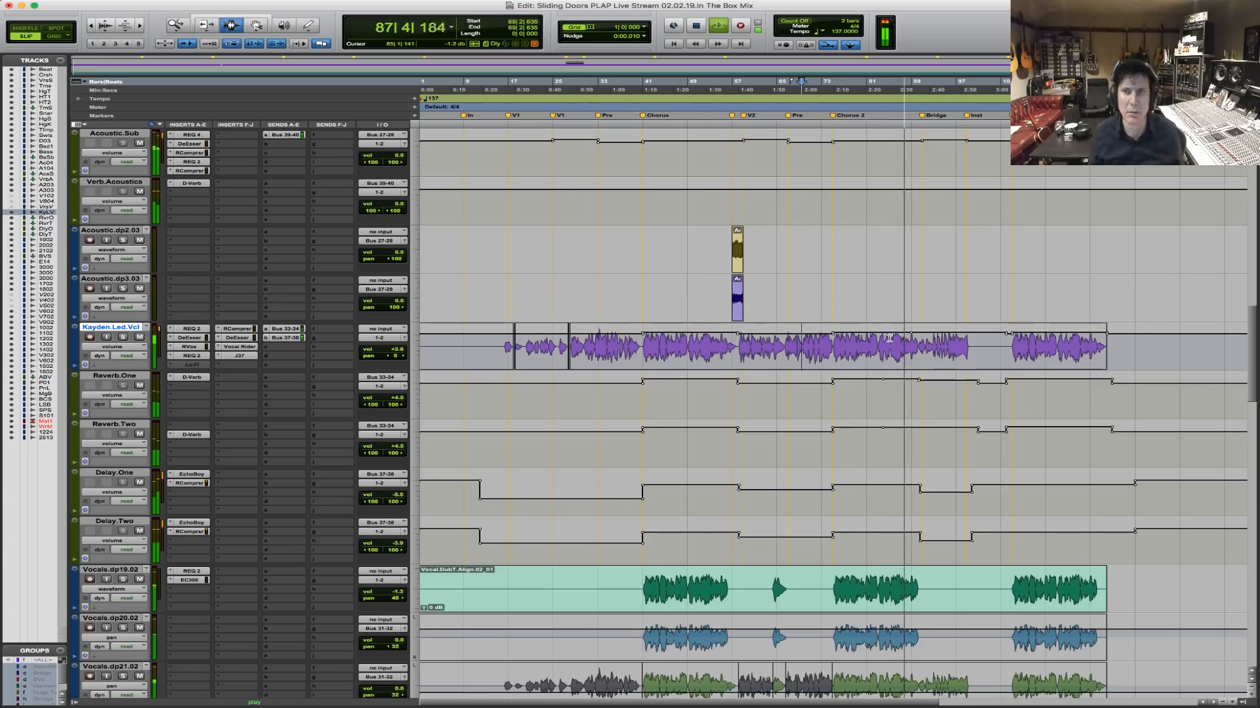
Stop playback, place the cursor at bar 75, and examine the lead vocal's RVox, RCompressor and Vocal Rider settings.
{"action": "key", "text": "space"}
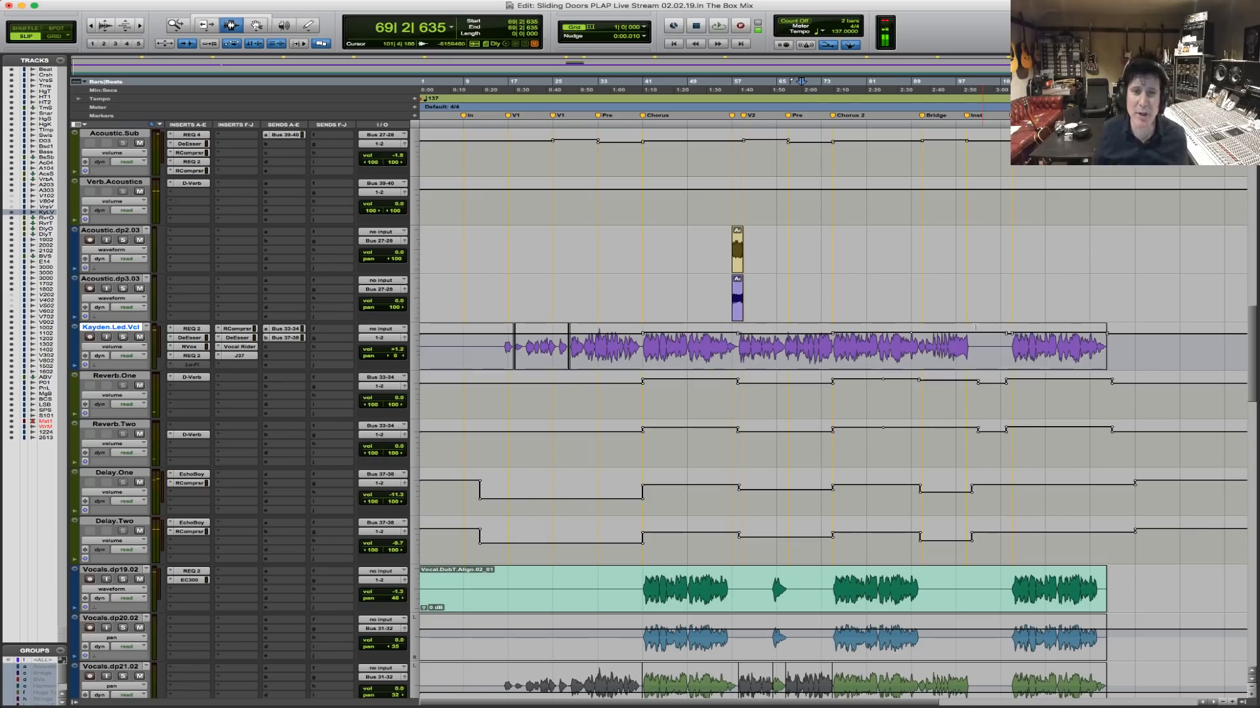
{"action": "left_click", "coordinate": [833, 334]}
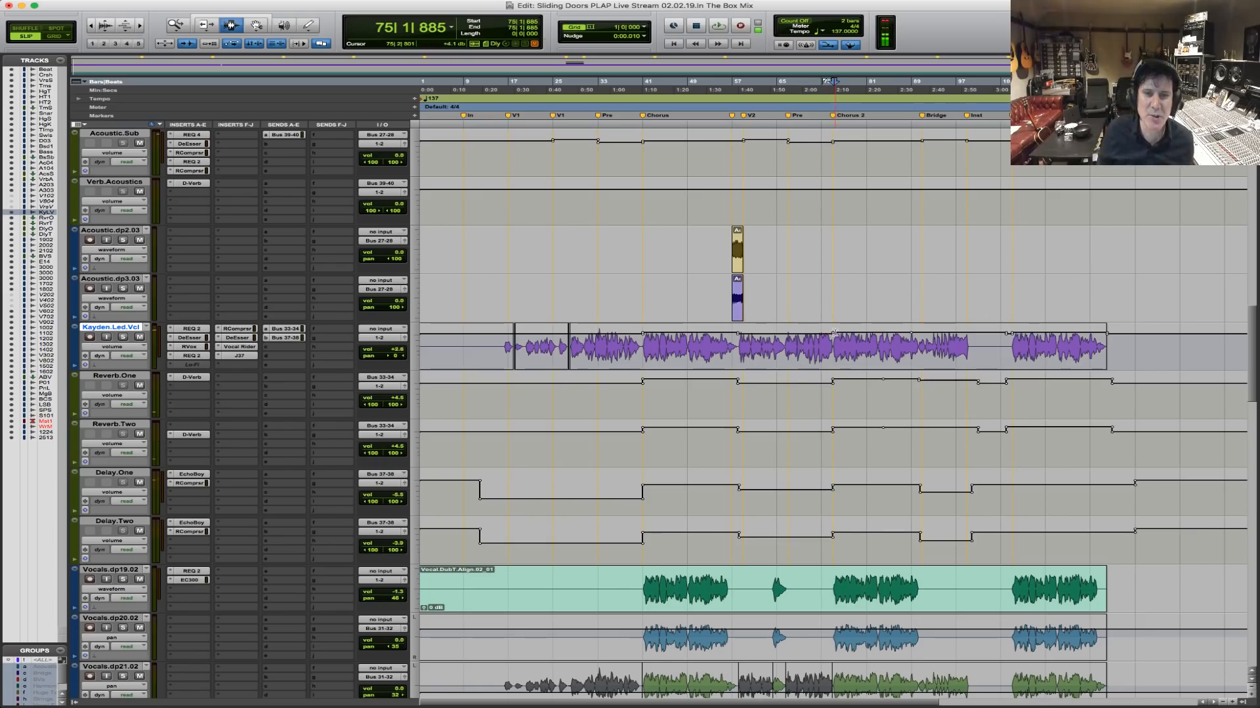
{"action": "left_click", "coordinate": [832, 335]}
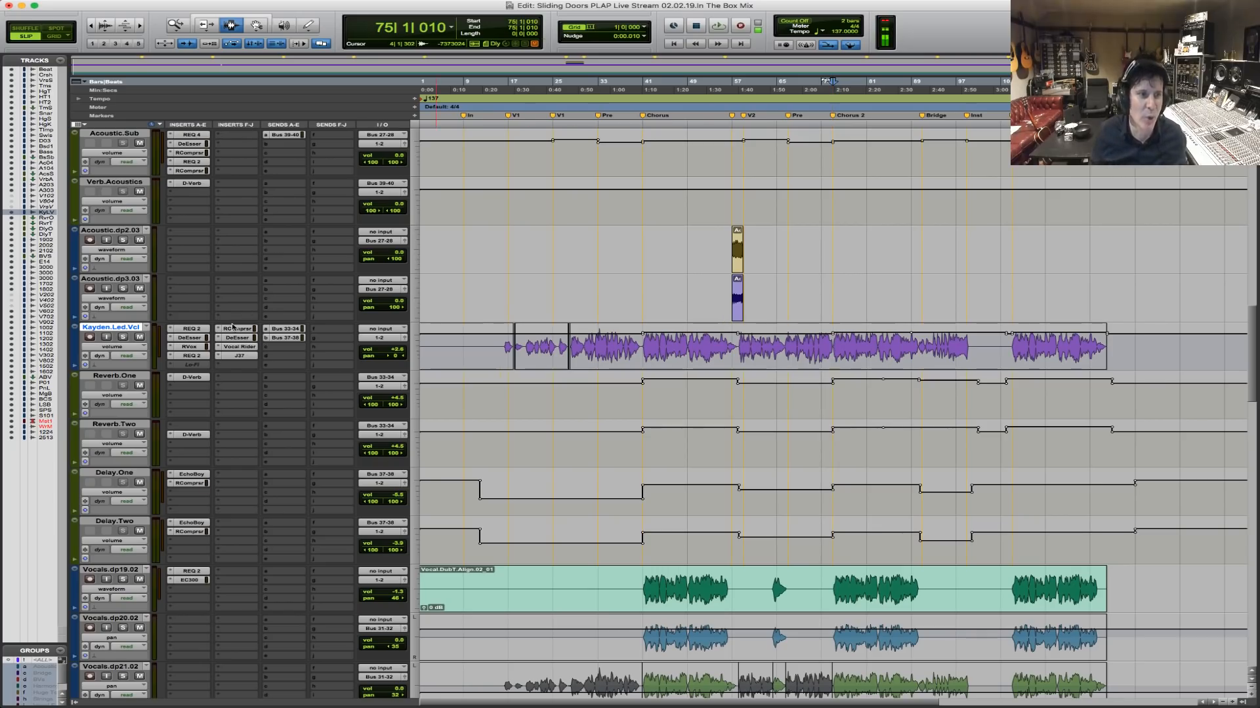
{"action": "left_click", "coordinate": [191, 346]}
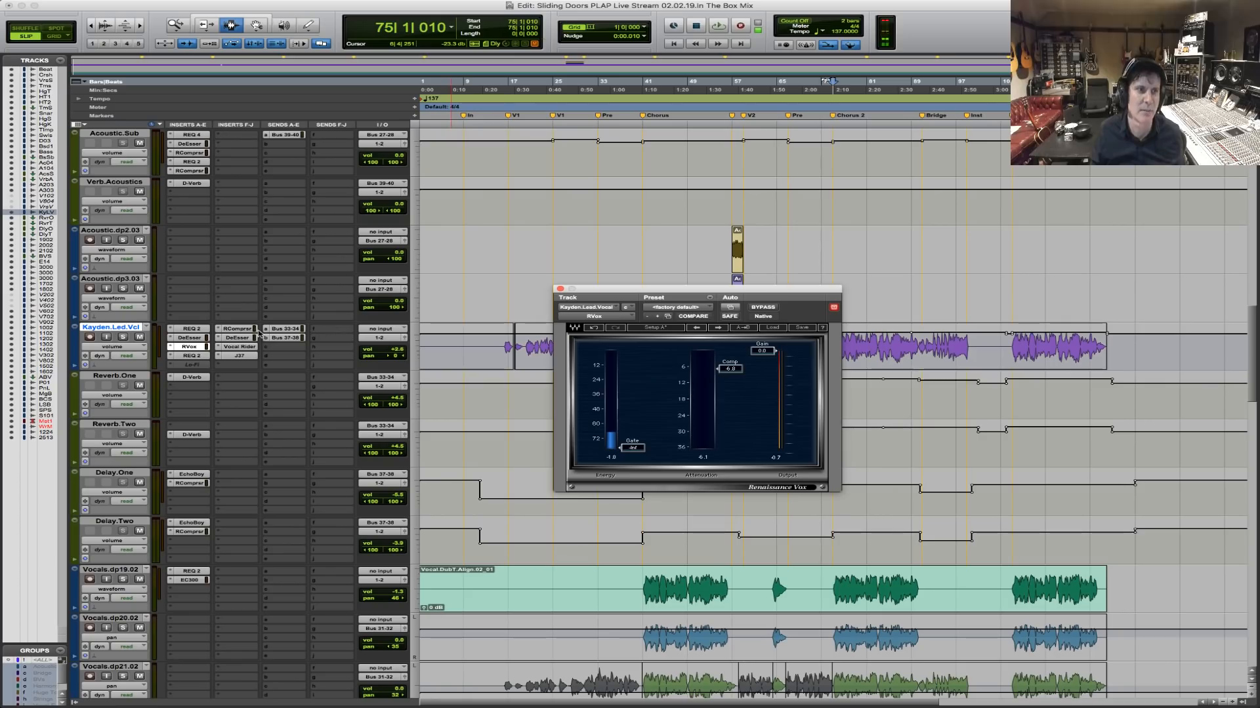
{"action": "left_click", "coordinate": [238, 329]}
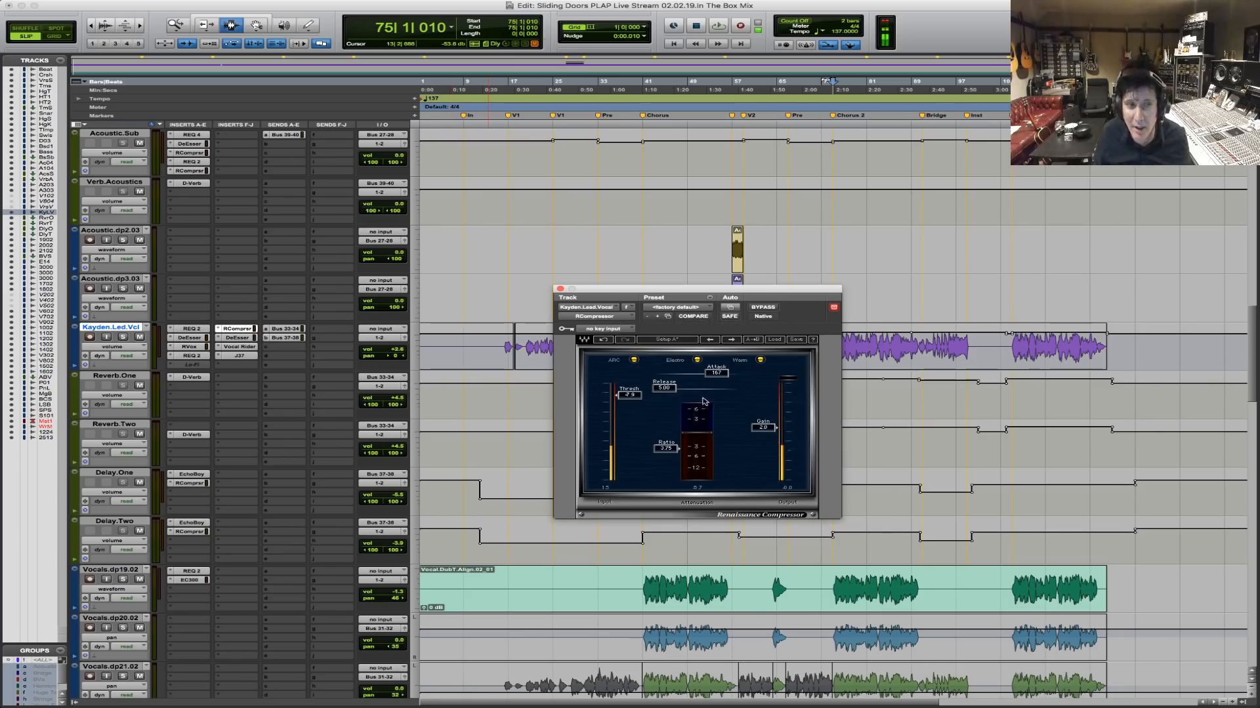
{"action": "left_click", "coordinate": [238, 347]}
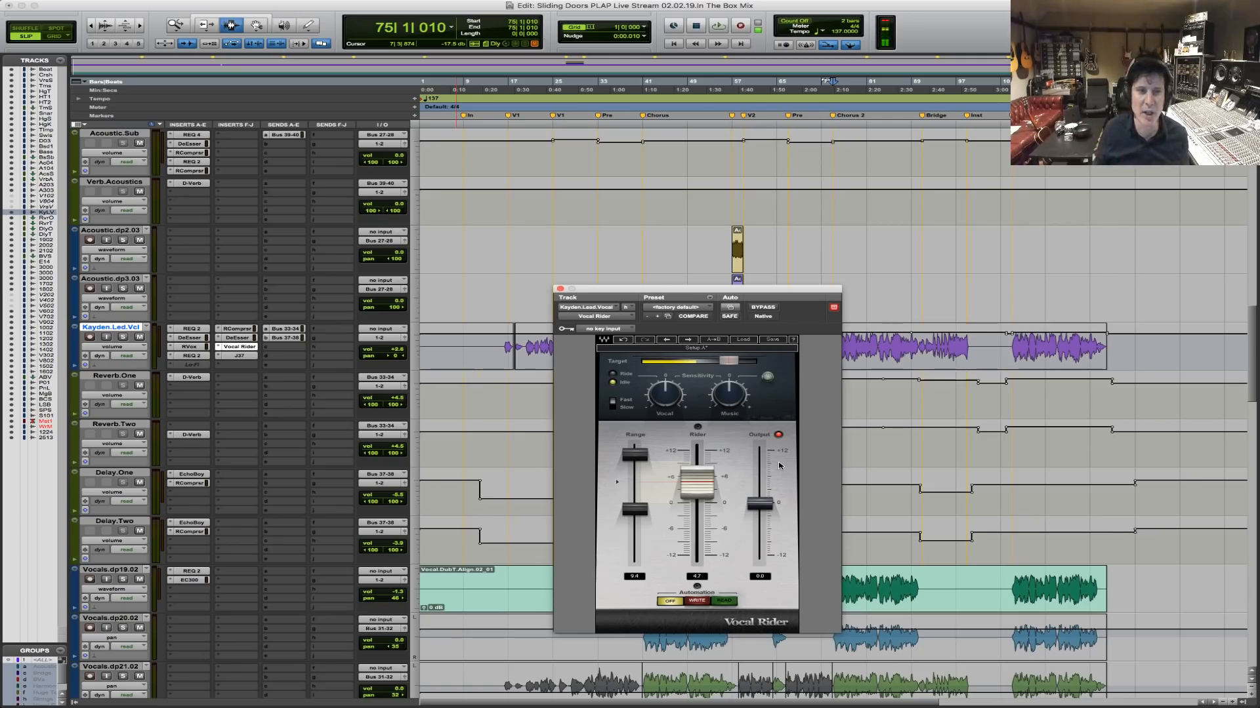
{"action": "left_click", "coordinate": [560, 289]}
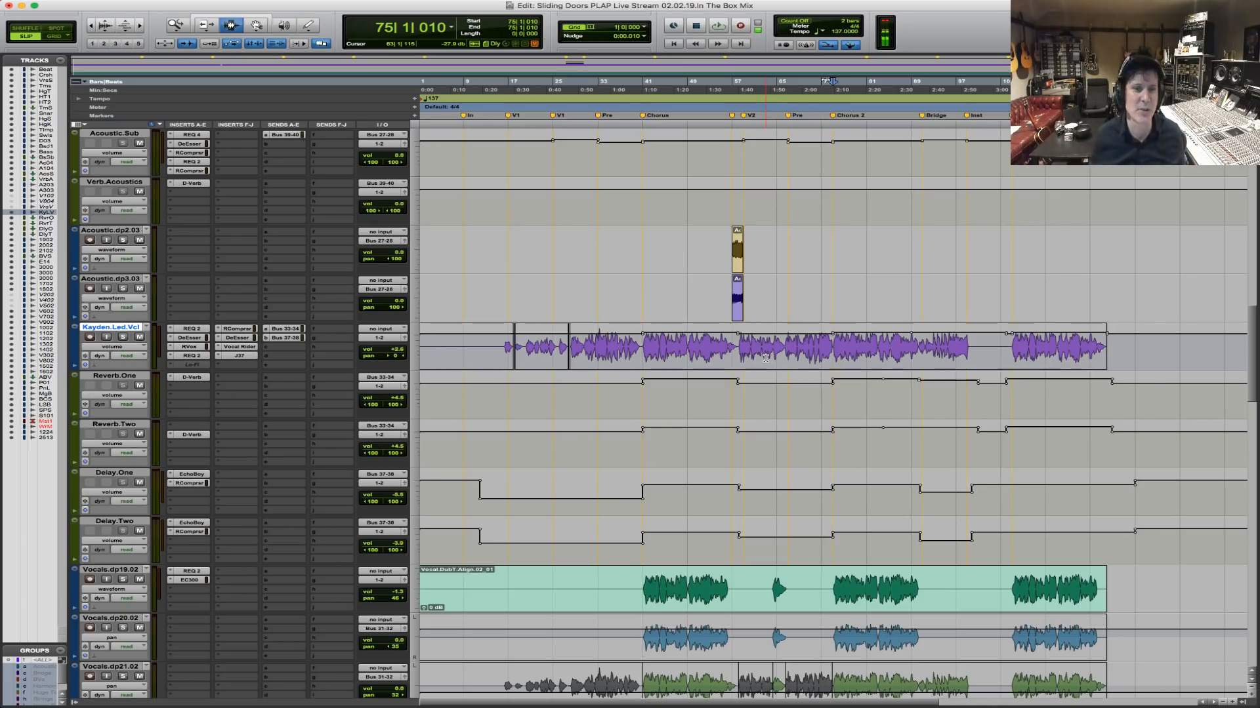
Play the mix from bar 16 through the first verse into the Chorus in a closer timeline view to check the lead vocal.
{"action": "left_click", "coordinate": [504, 345]}
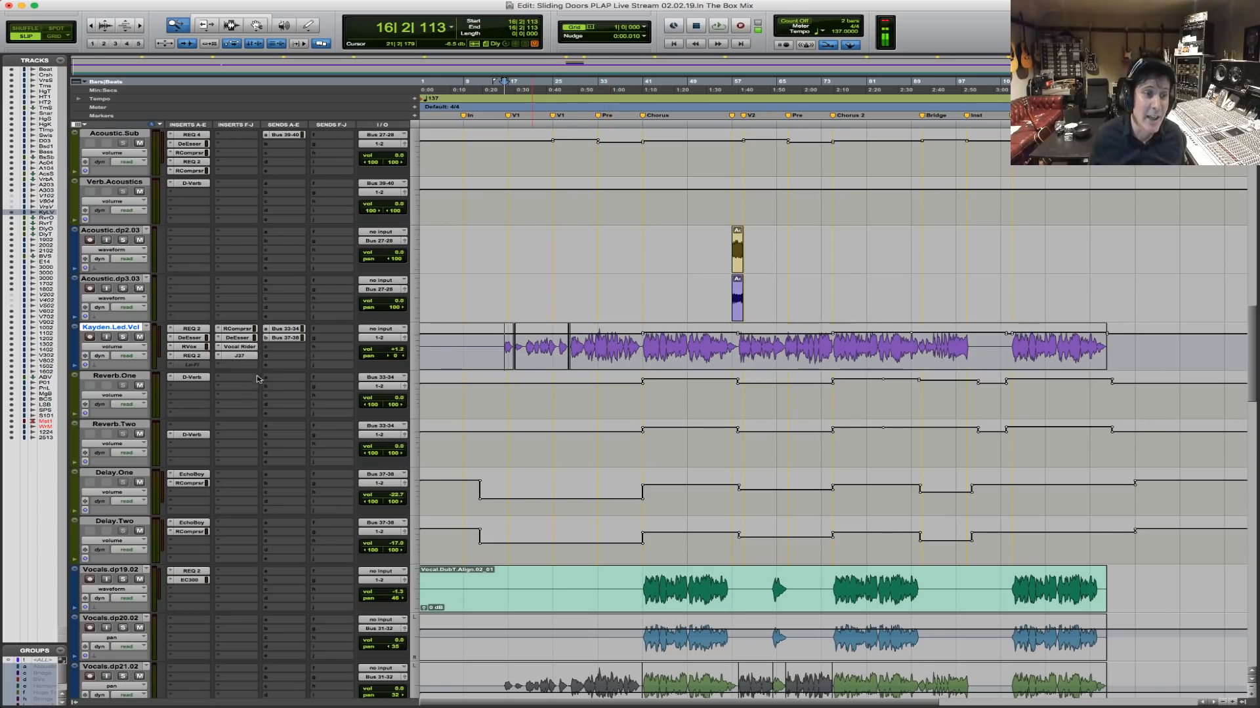
{"action": "left_click", "coordinate": [246, 348]}
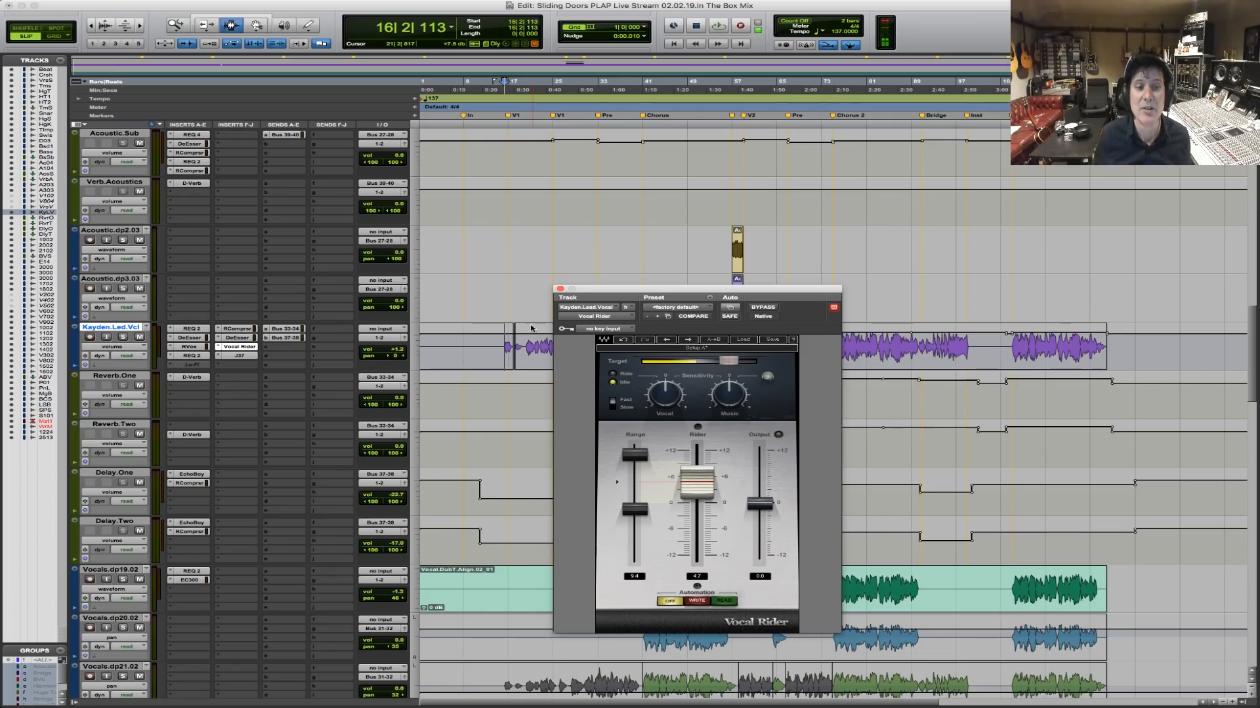
{"action": "left_click", "coordinate": [561, 290]}
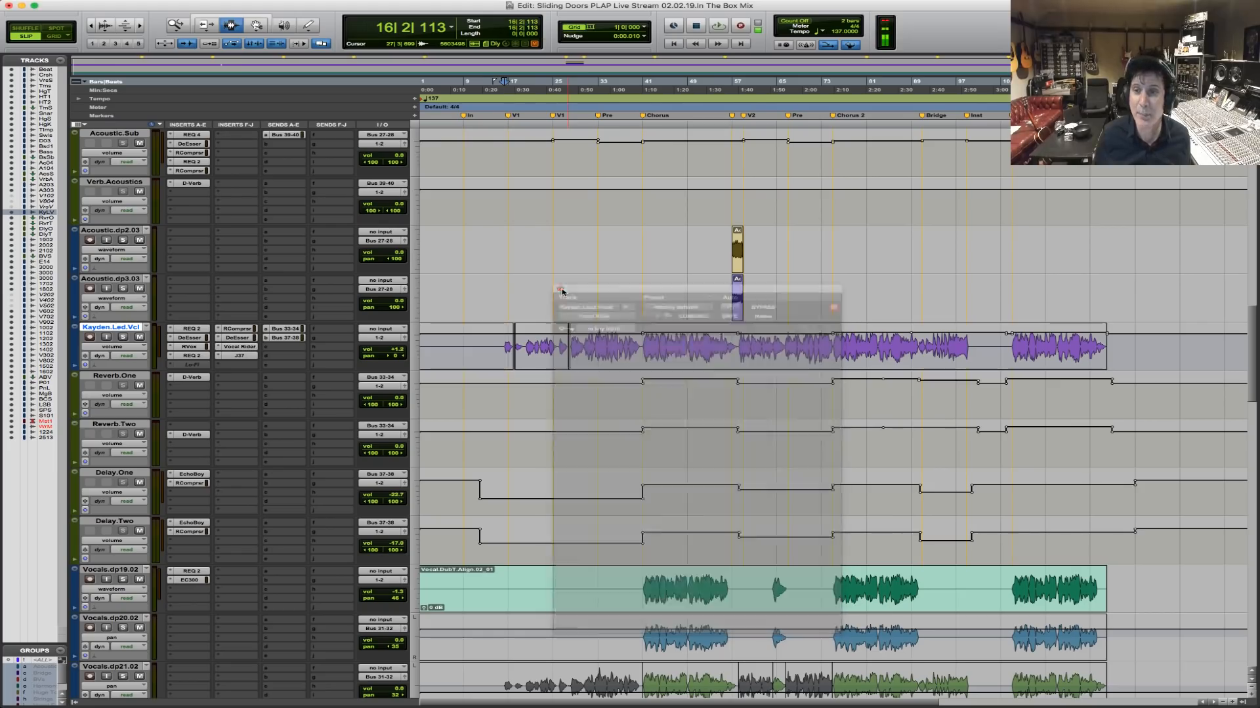
{"action": "key", "text": "space"}
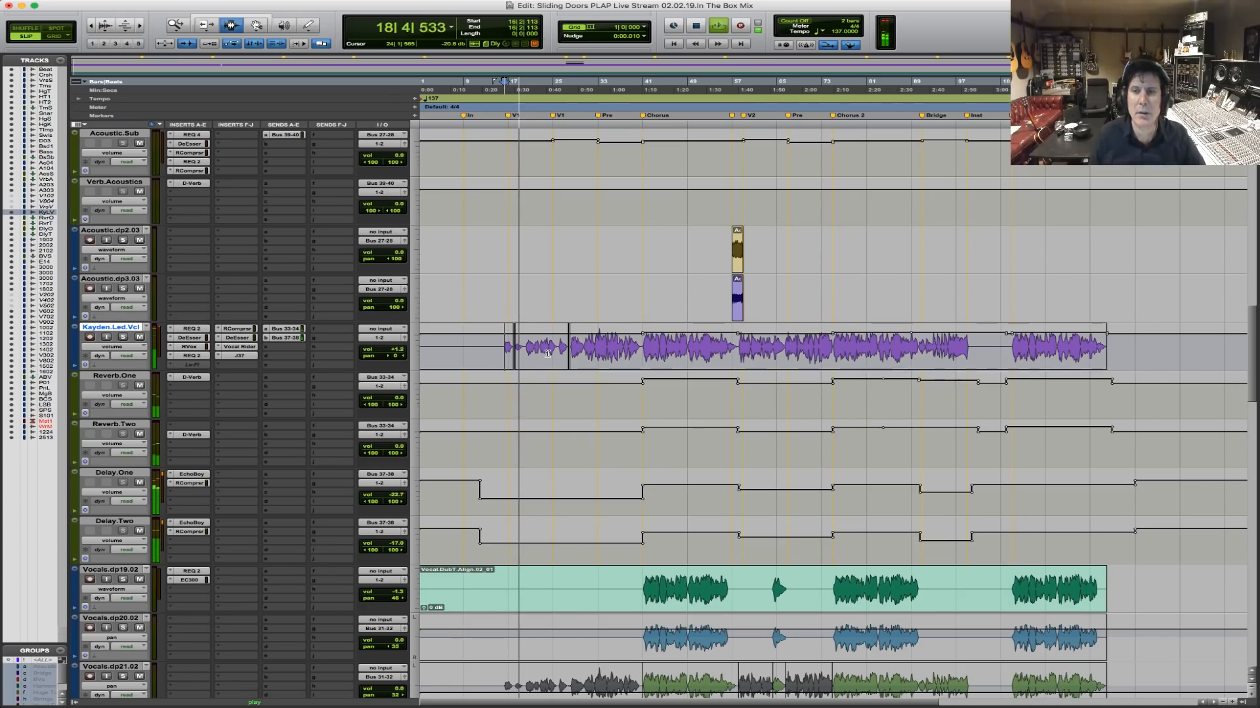
{"action": "key", "text": "F5"}
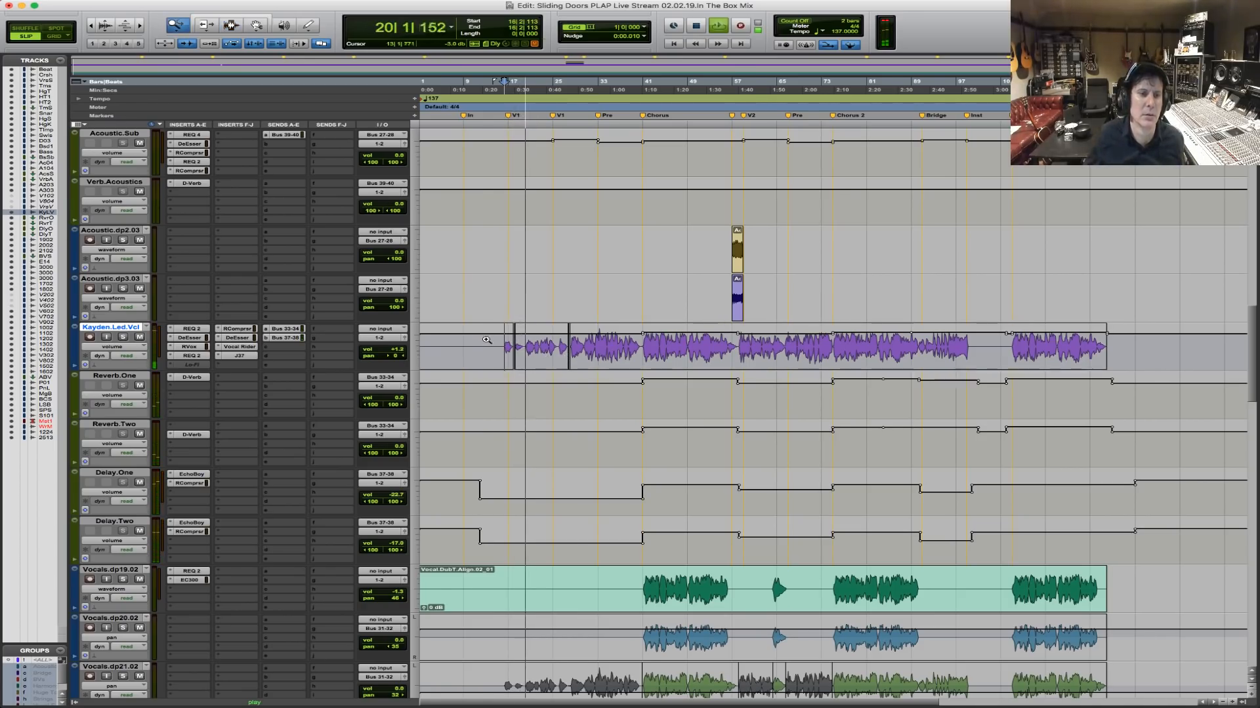
{"action": "left_click_drag", "start_coordinate": [490, 341], "coordinate": [749, 319]}
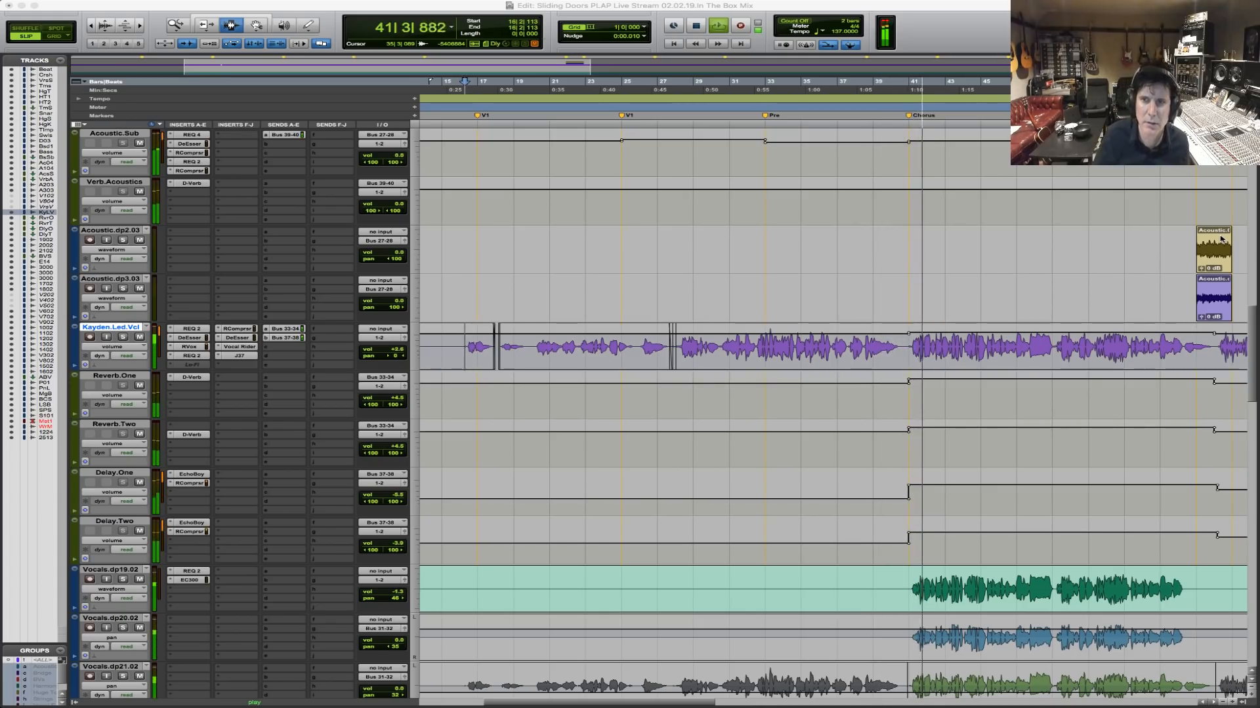
Keep the mix playing through the second verse, Chorus 2, Bridge and Double Chorus to the song's end to check the vocal and effects.
{"action": "left_click", "coordinate": [910, 351]}
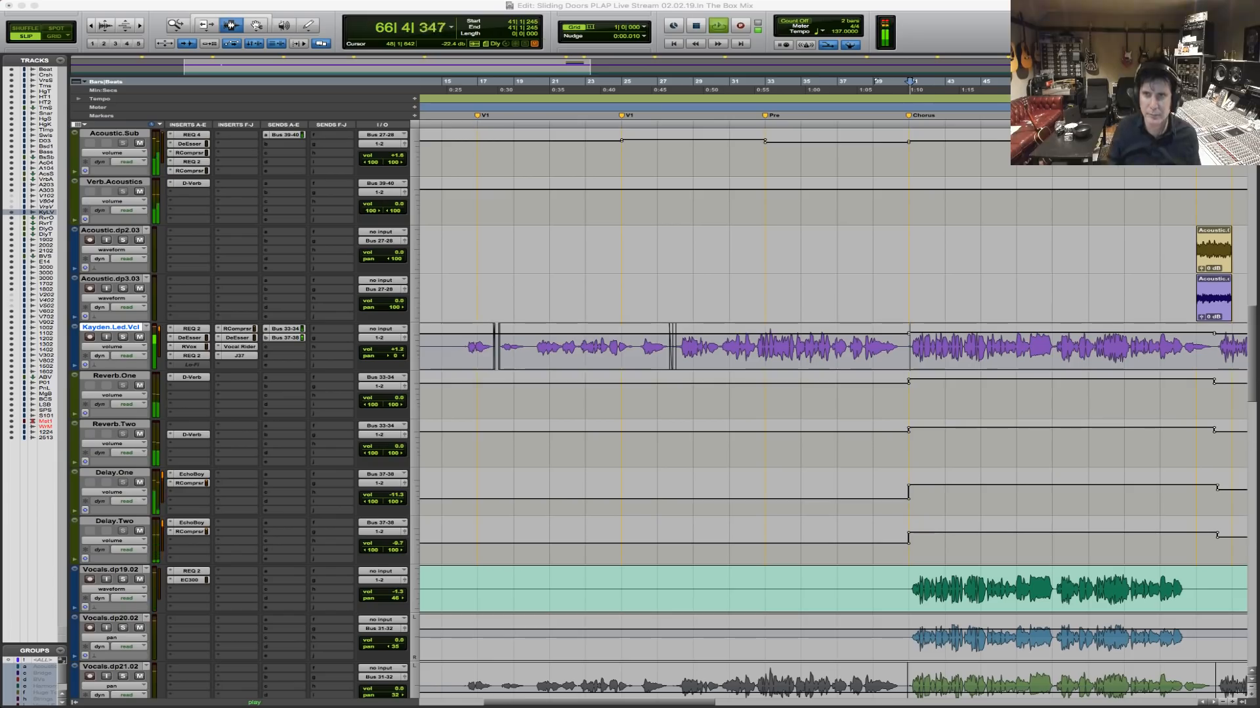
{"action": "left_click", "coordinate": [1002, 258]}
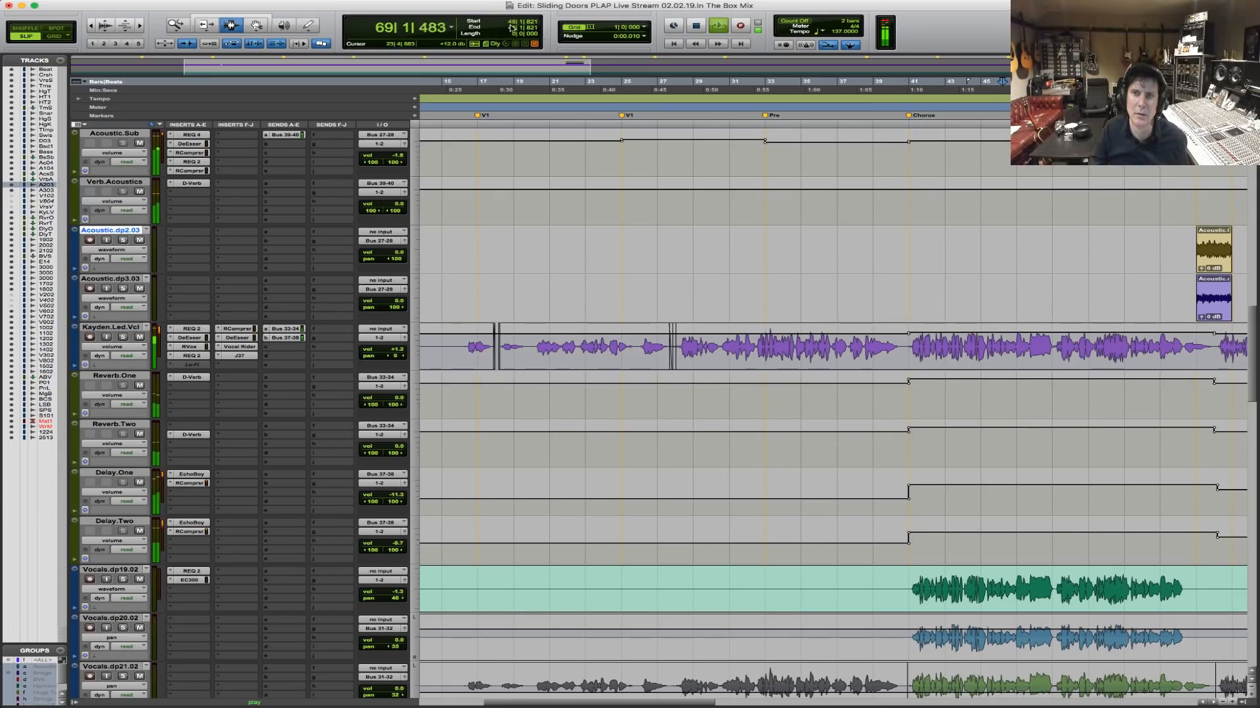
{"action": "double_click", "coordinate": [178, 25]}
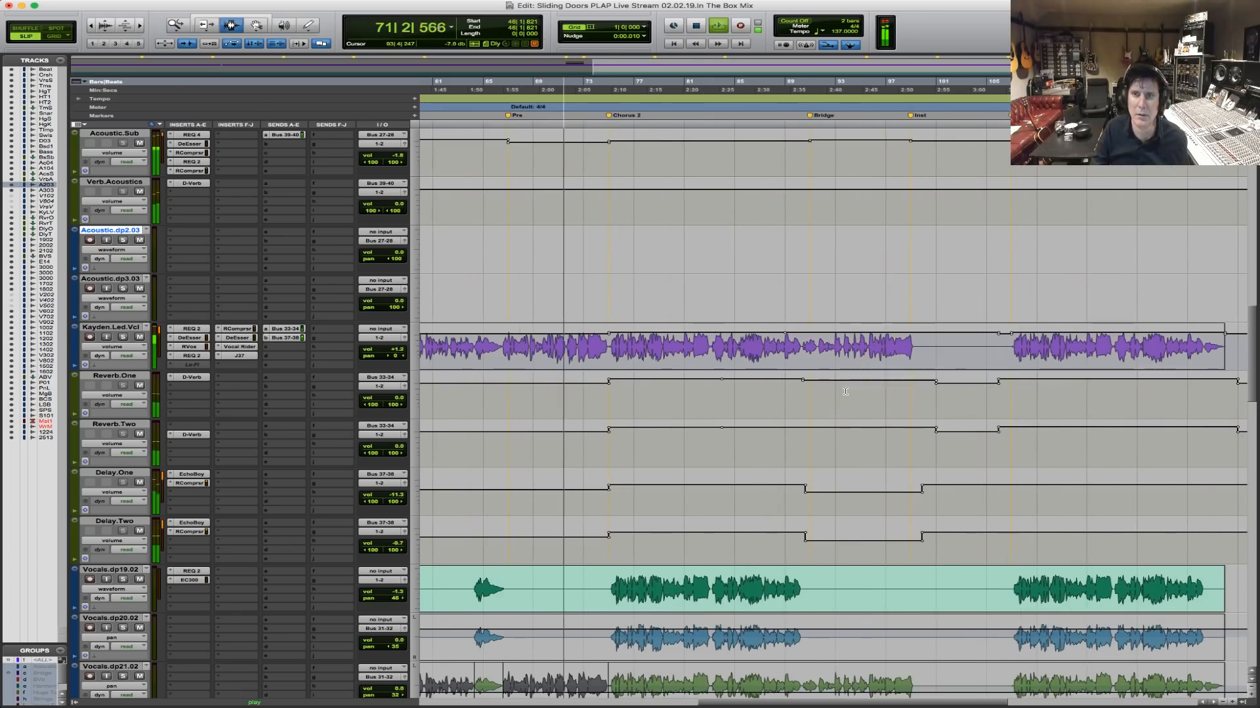
{"action": "left_click", "coordinate": [845, 349]}
{"action": "left_click", "coordinate": [230, 25]}
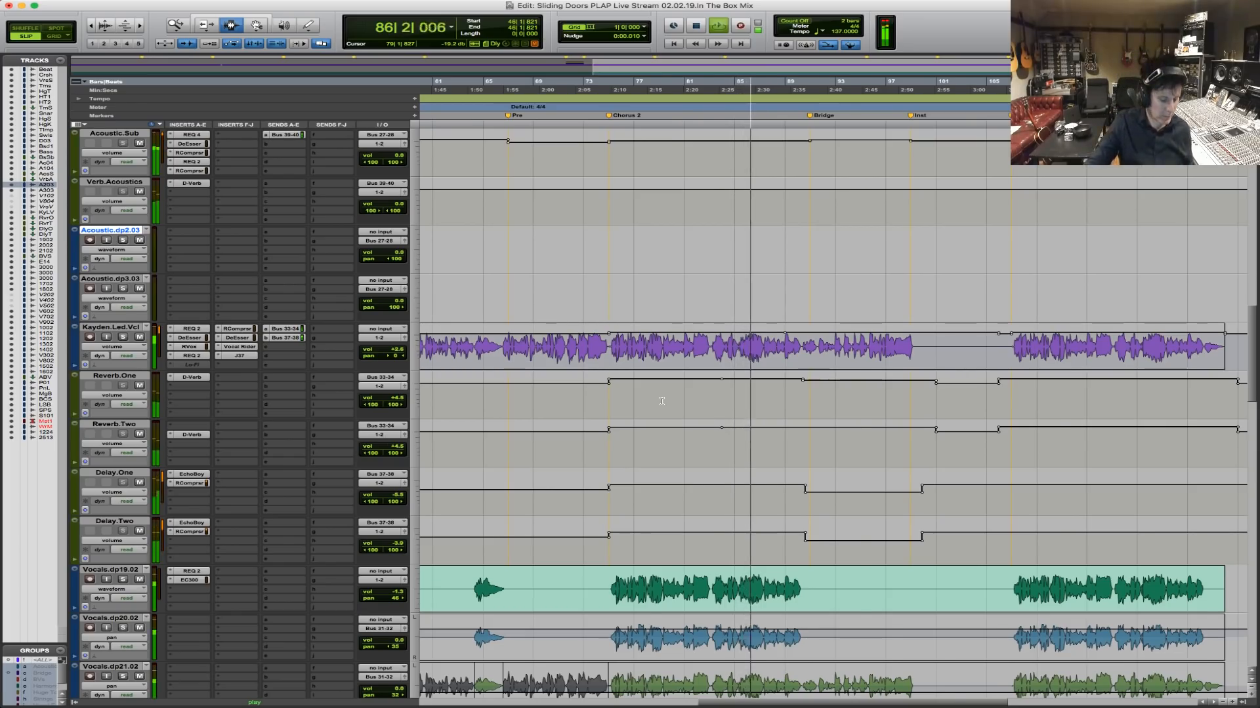
{"action": "key", "text": "super+bracketleft"}
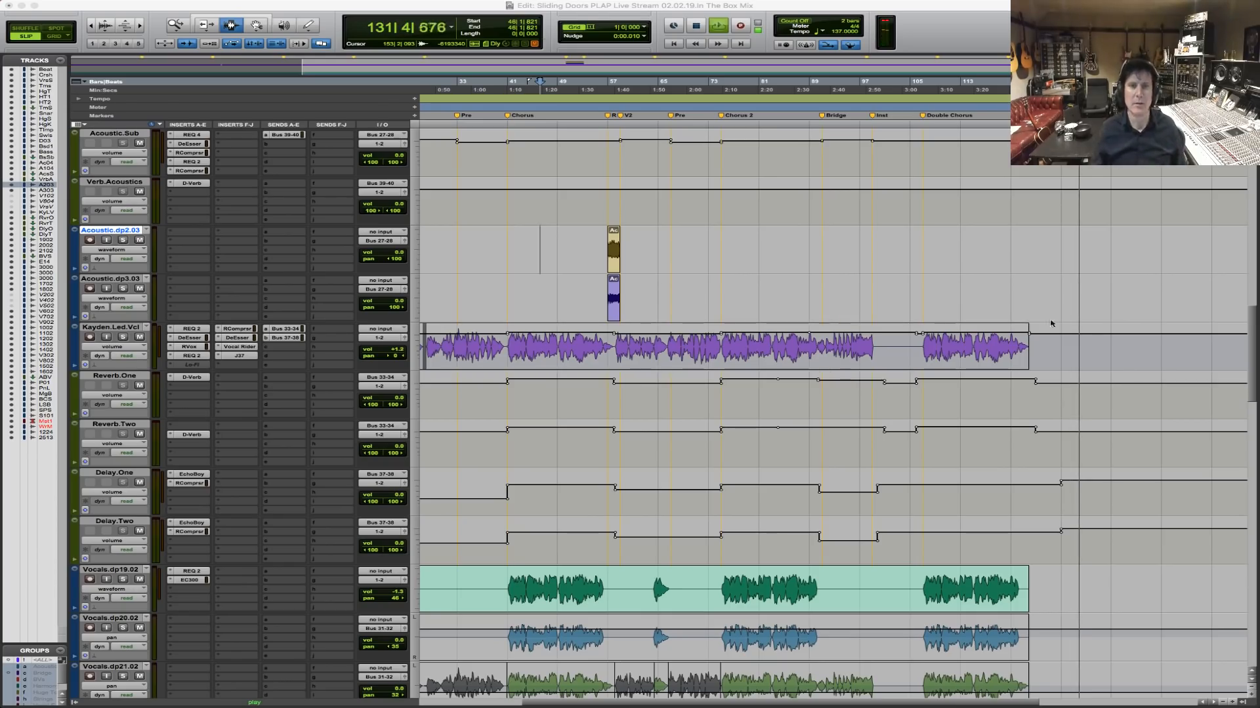
{"action": "left_click", "coordinate": [654, 301]}
{"action": "key", "text": "space"}
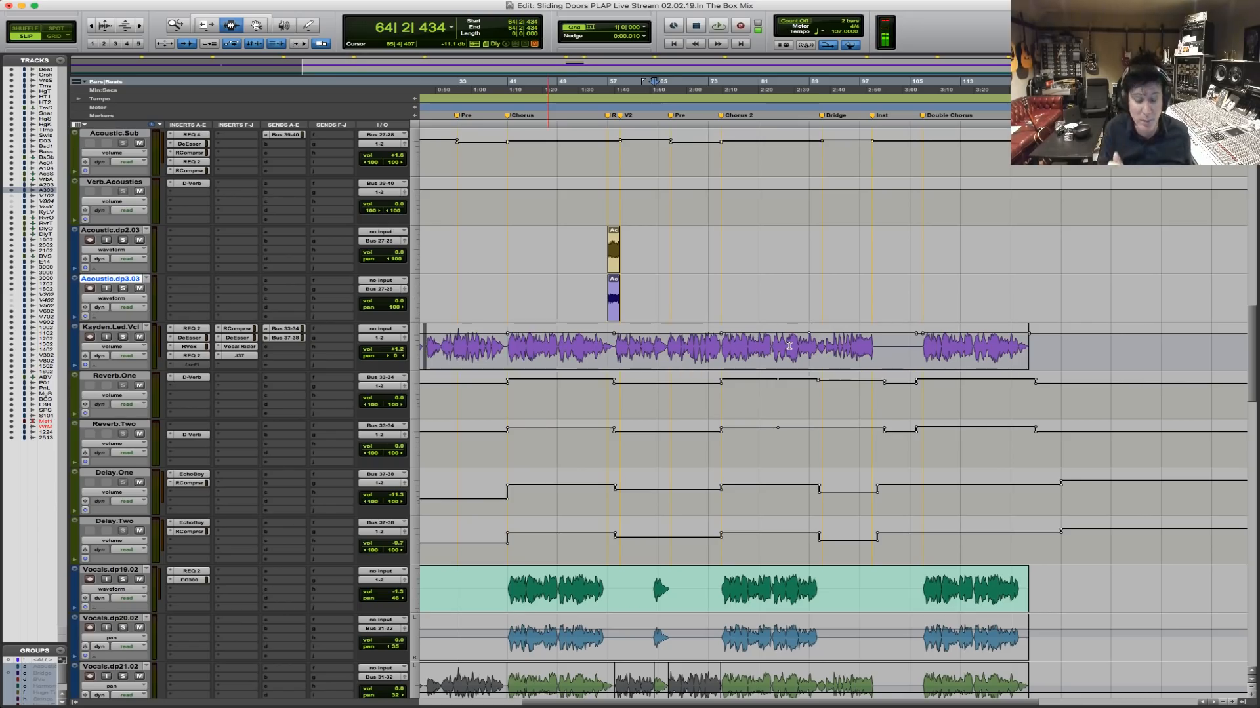
Solo the Bass.dup1 and Bass tracks while playing the song from bar 8.
{"action": "key", "text": "super+bracketleft"}
{"action": "key", "text": "super+bracketleft"}
{"action": "key", "text": "F5"}
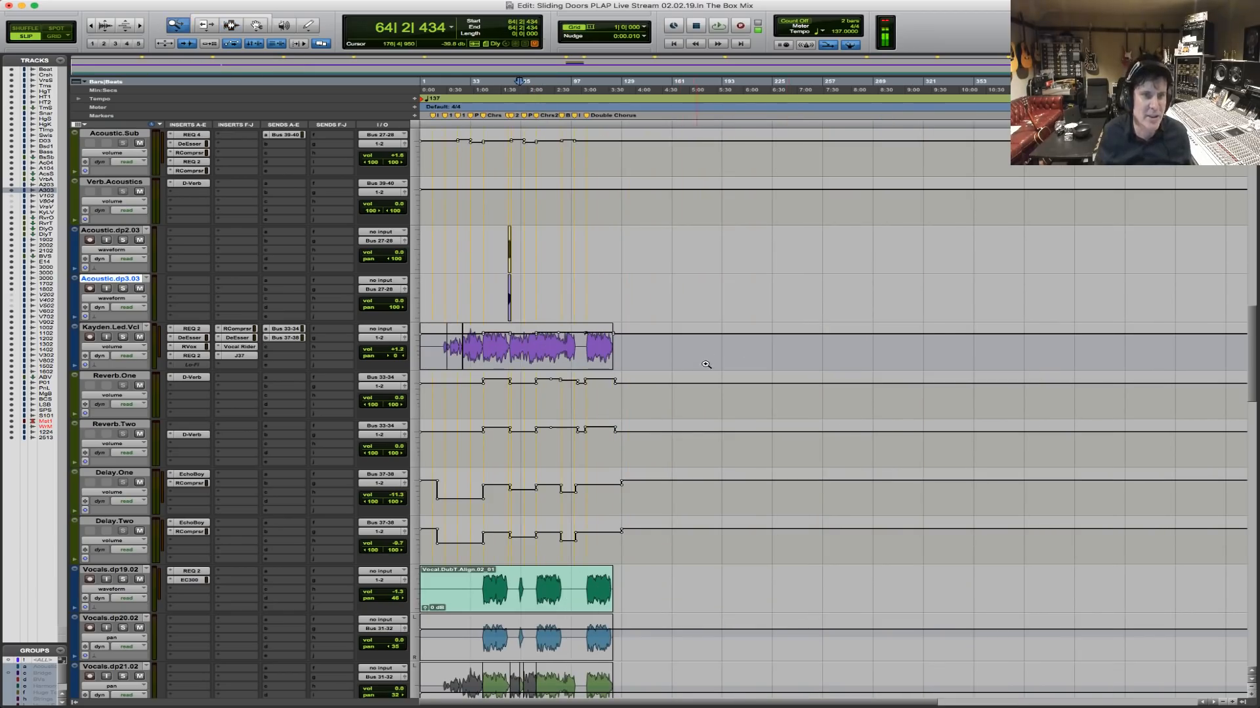
{"action": "left_click_drag", "start_coordinate": [705, 363], "coordinate": [205, 350]}
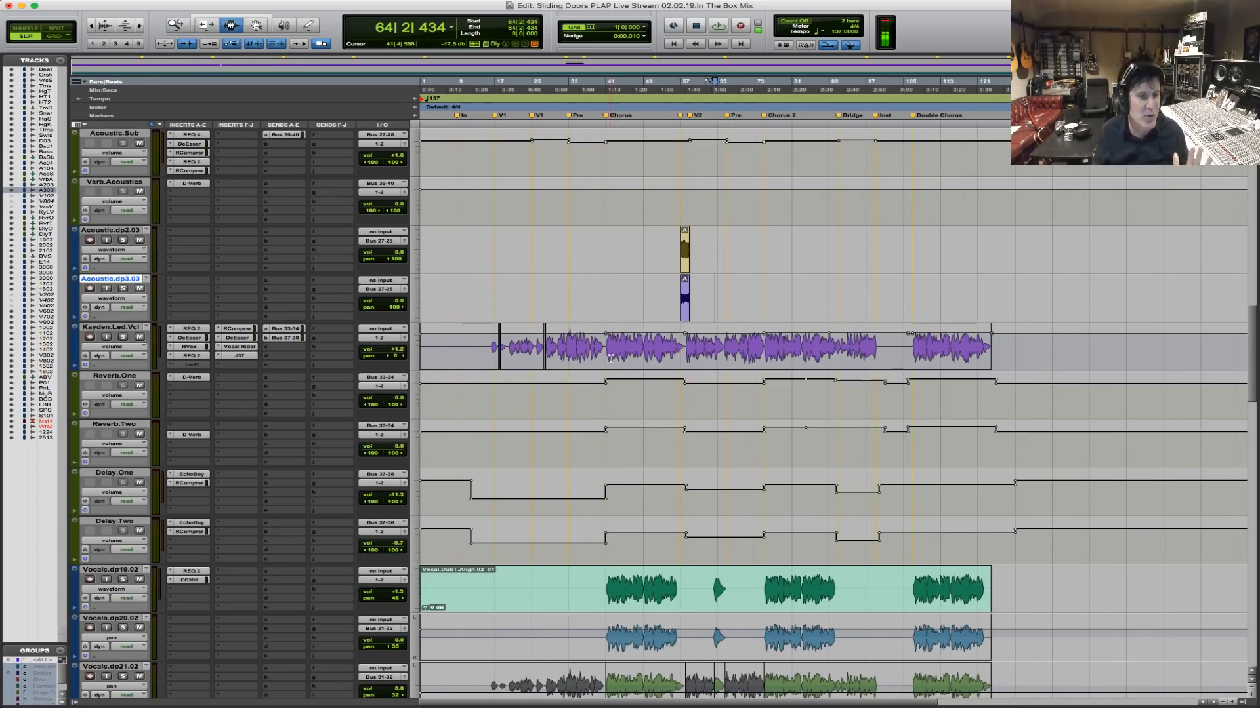
{"action": "scroll", "coordinate": [713, 527], "scroll_direction": "up", "scroll_amount": 5}
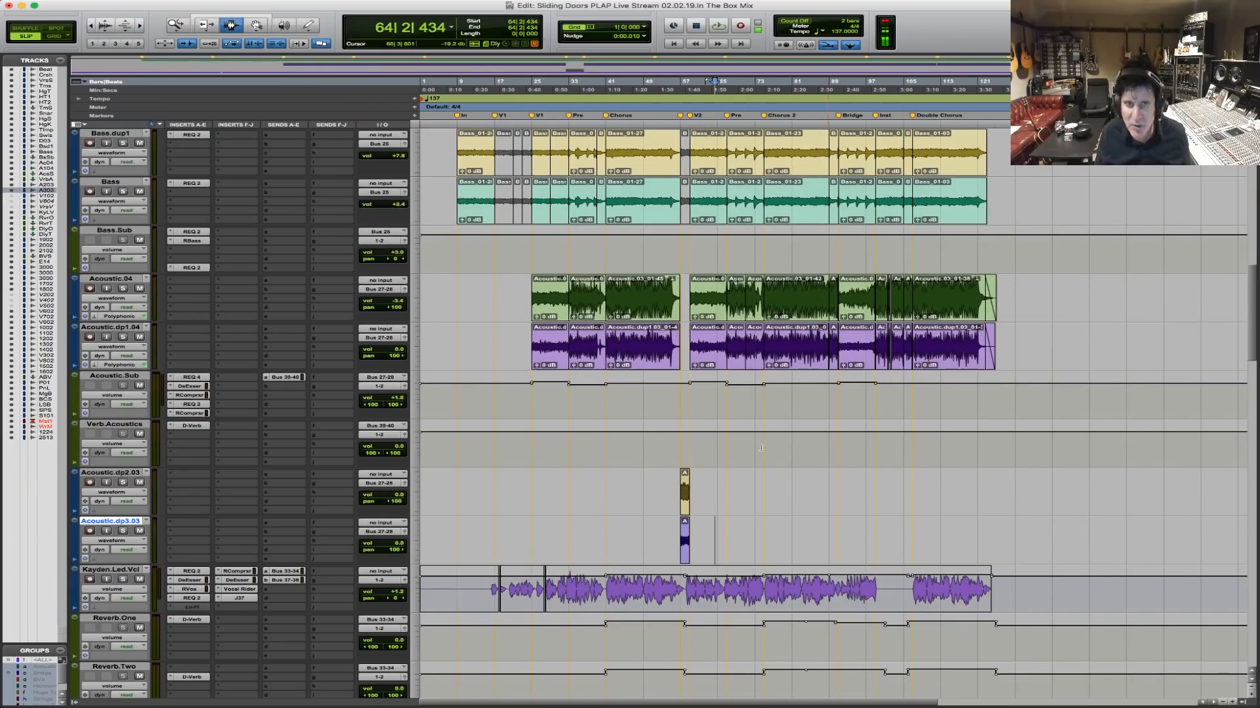
{"action": "scroll", "coordinate": [896, 375], "scroll_direction": "up", "scroll_amount": 4}
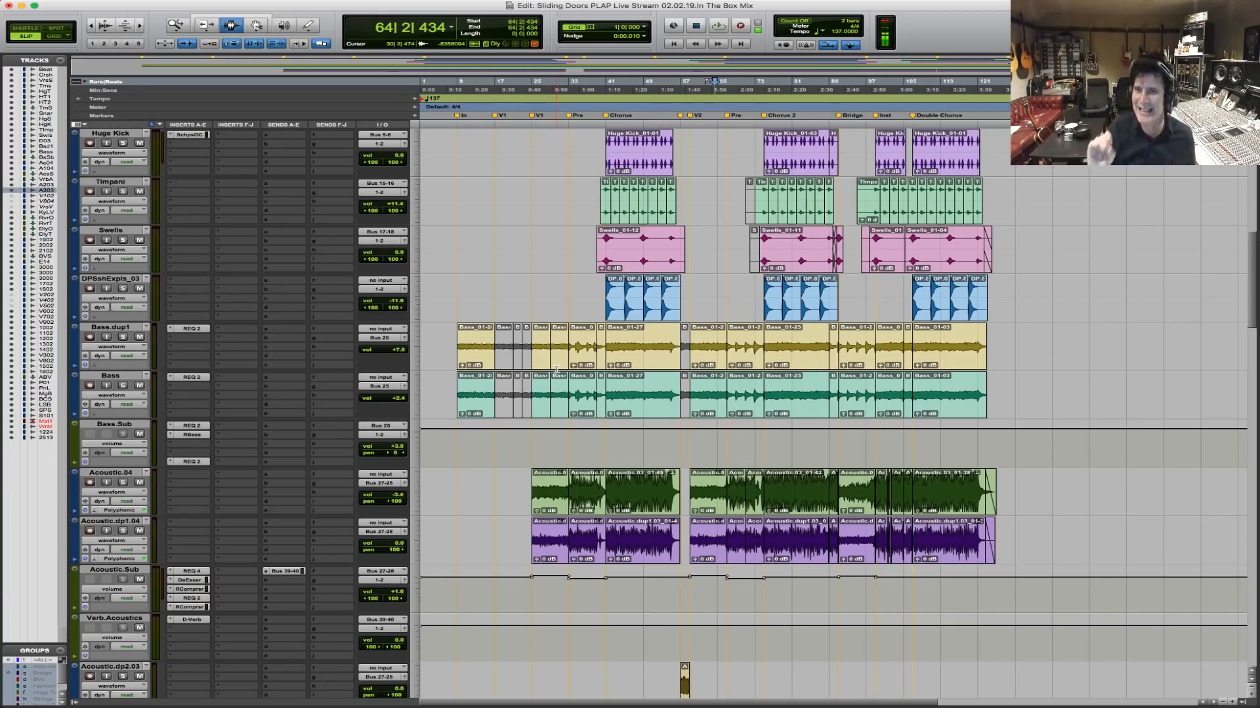
{"action": "left_click", "coordinate": [459, 341]}
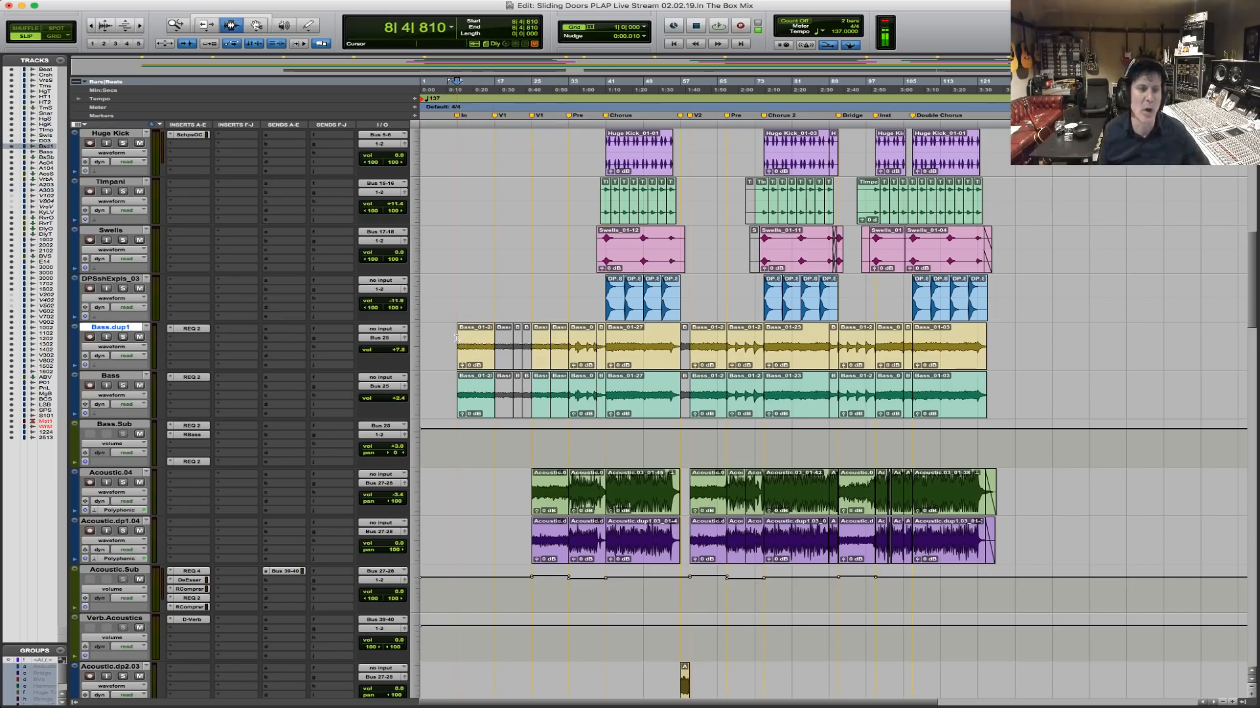
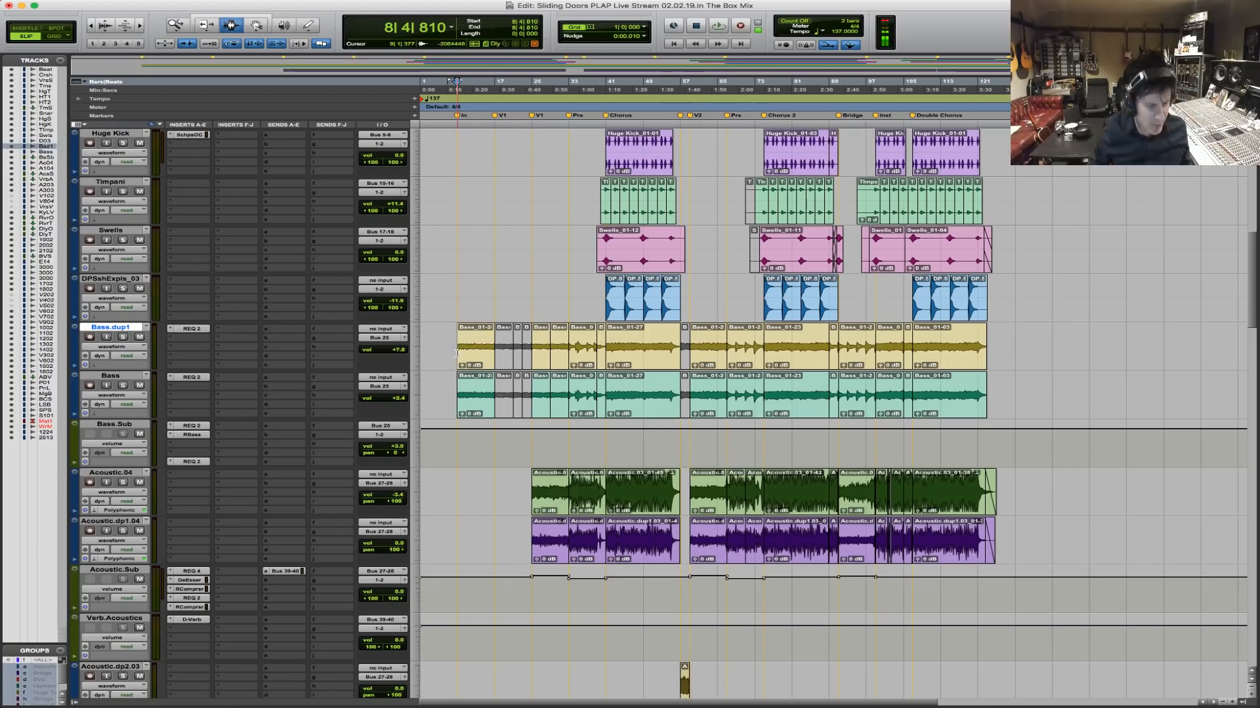
{"action": "key", "text": "space"}
{"action": "left_click", "coordinate": [122, 337]}
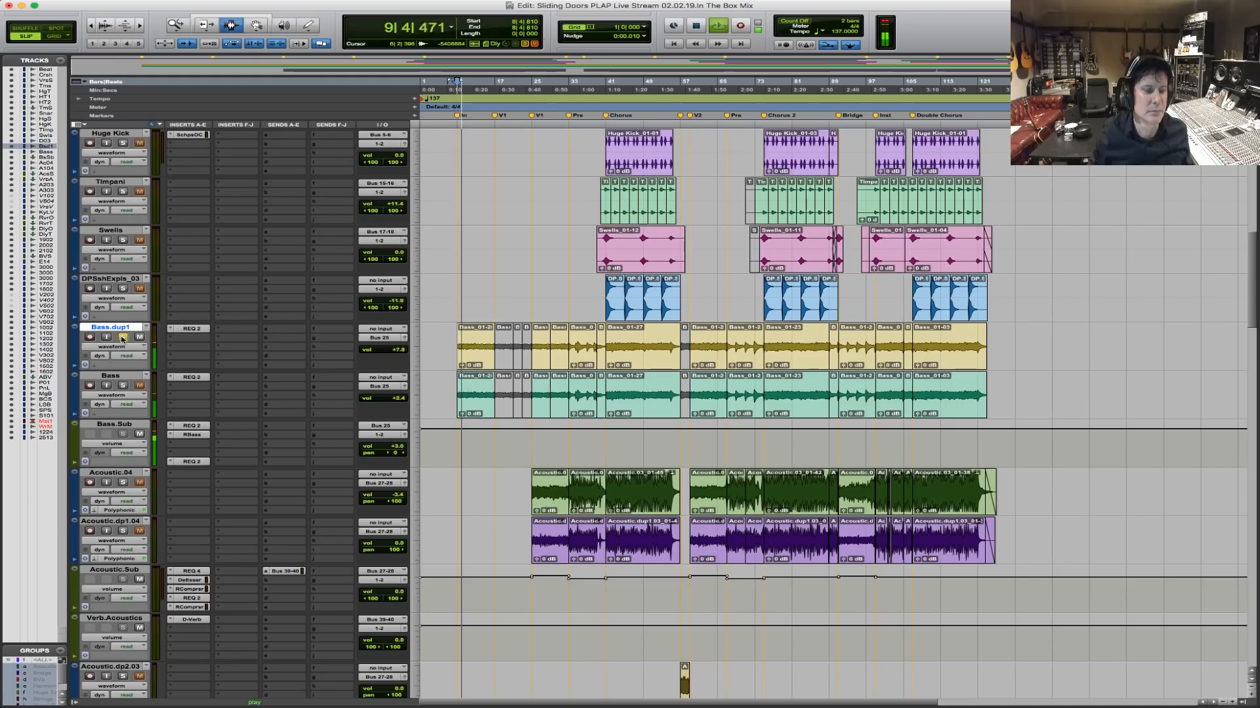
{"action": "left_click", "coordinate": [123, 385]}
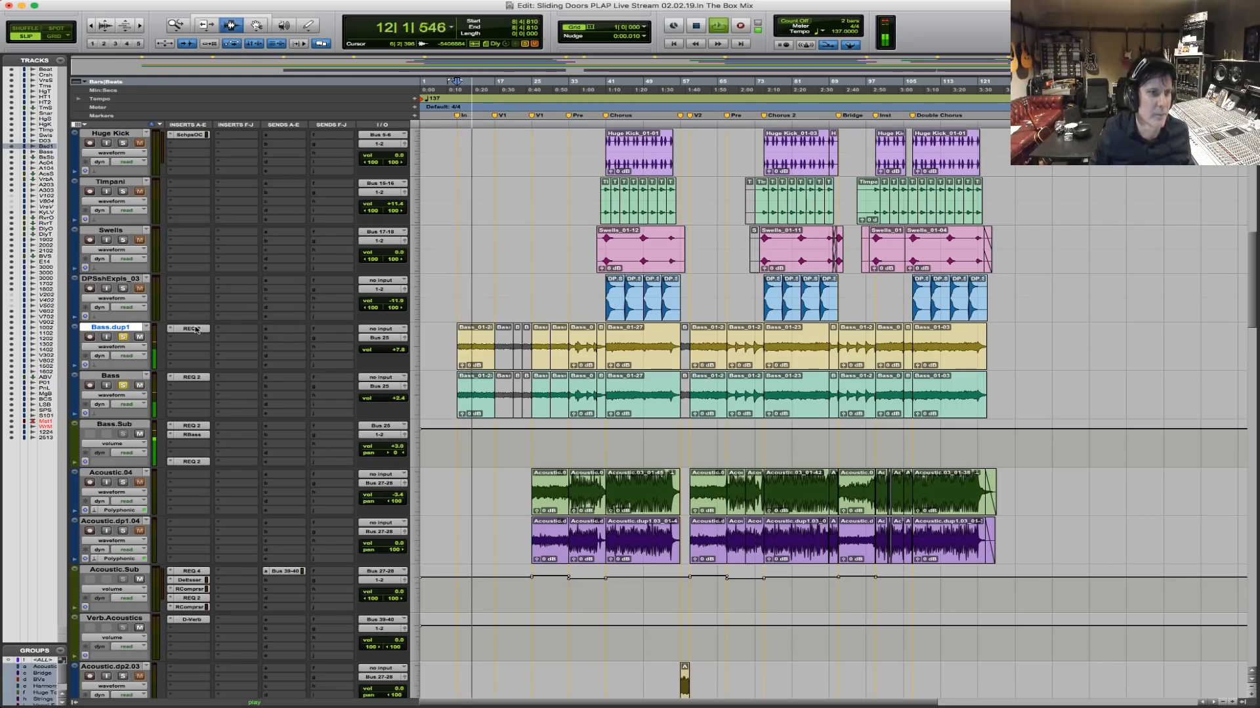
Examine the REQ 2 equalizer curve on the Bass.dup1 track, stopping playback.
{"action": "left_click", "coordinate": [196, 330]}
{"action": "key", "text": "space"}
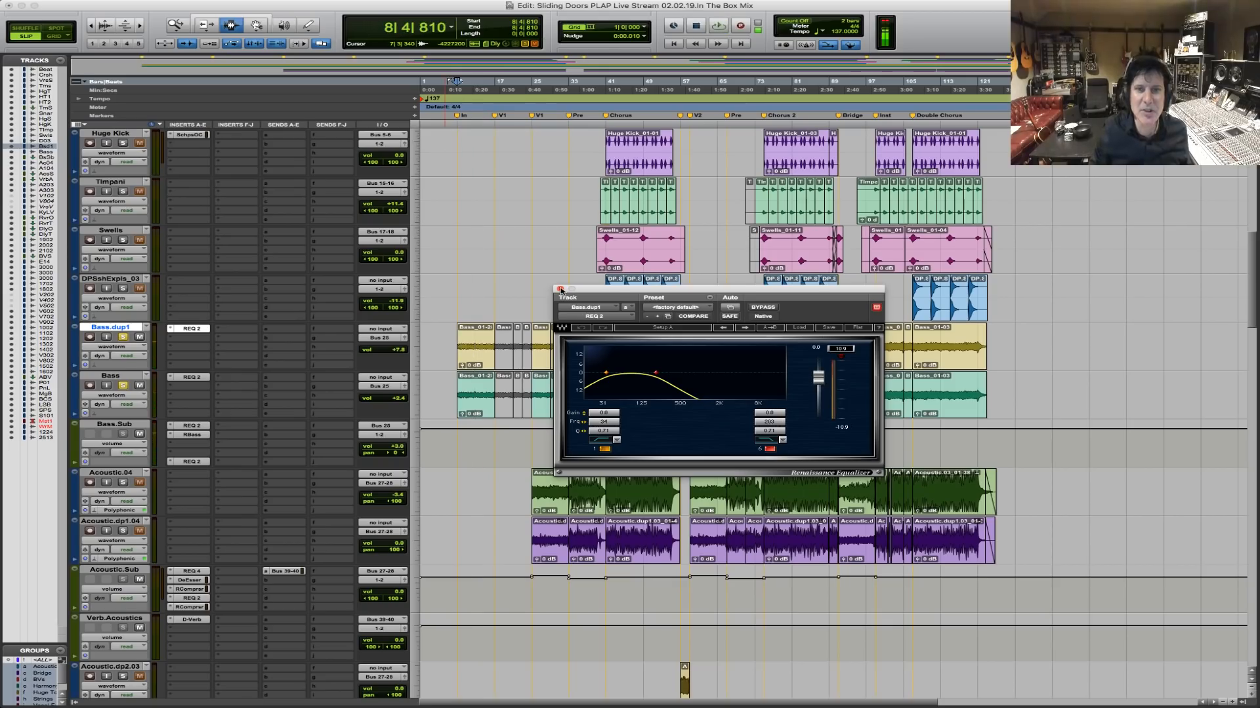
{"action": "left_click", "coordinate": [561, 290]}
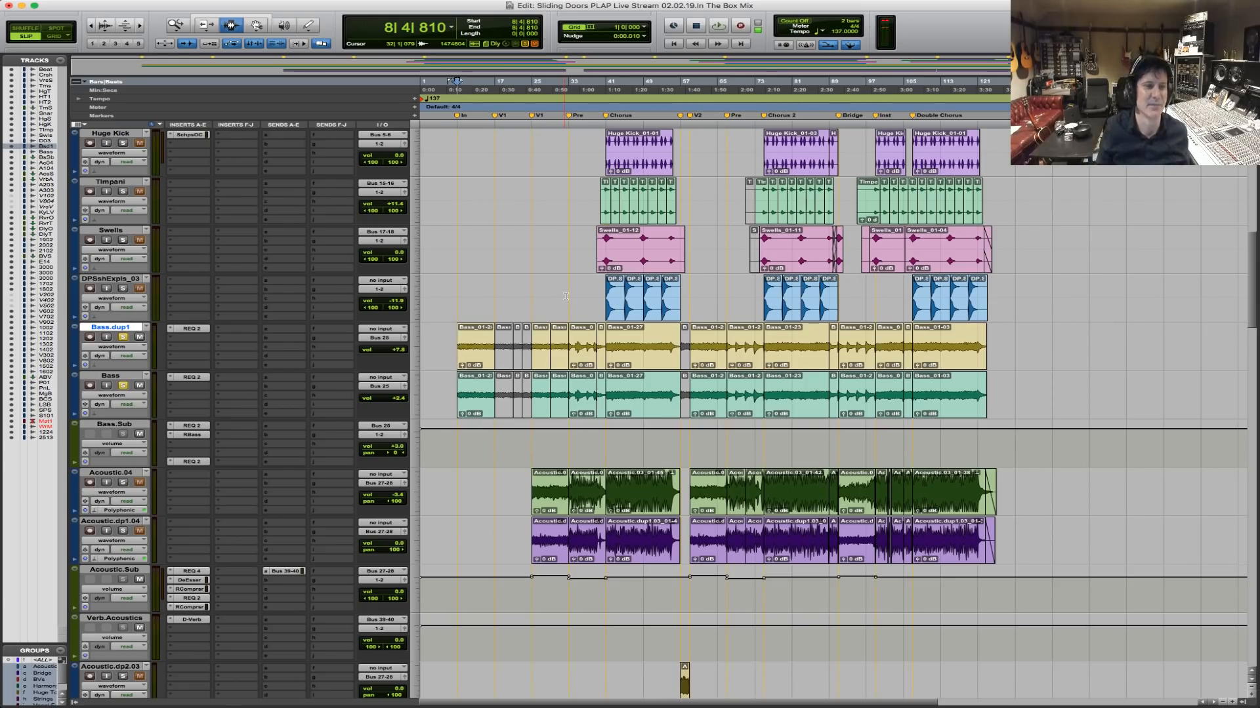
Play the soloed basses from bar 8 and the Chorus, and select the Bass_01-27 clips on both tracks from bar 40 to bar 54.
{"action": "key", "text": "space"}
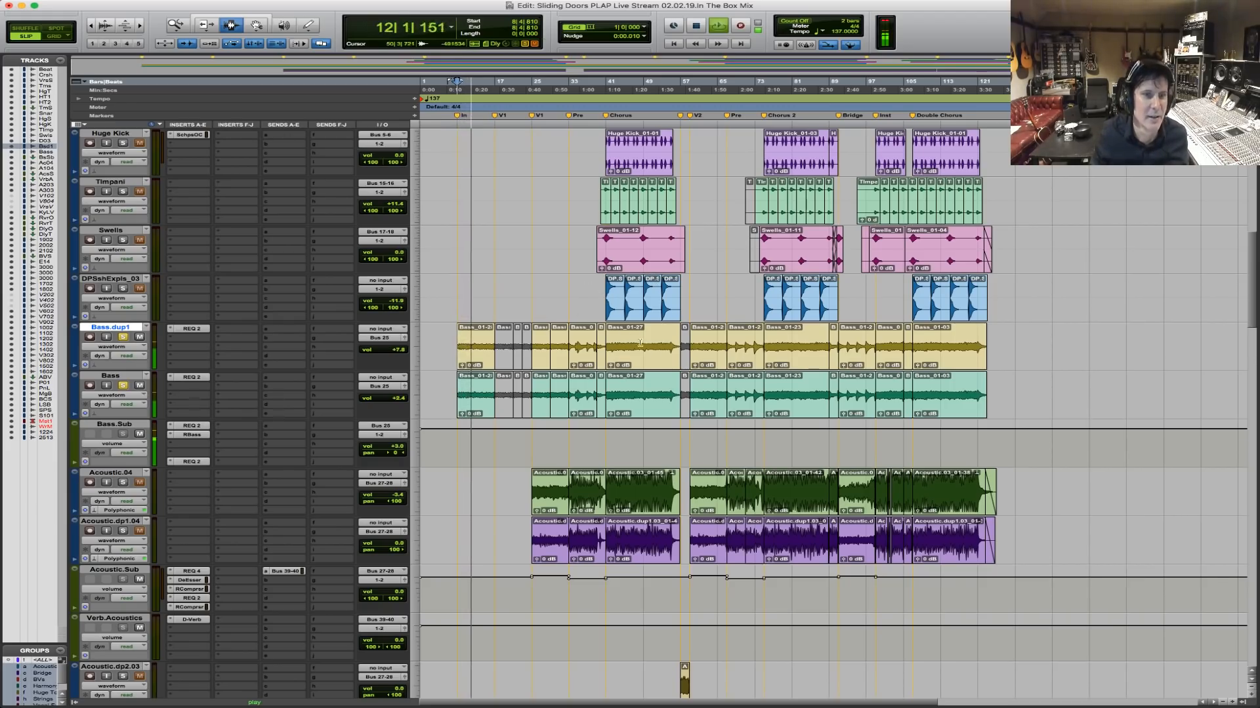
{"action": "left_click", "coordinate": [605, 348]}
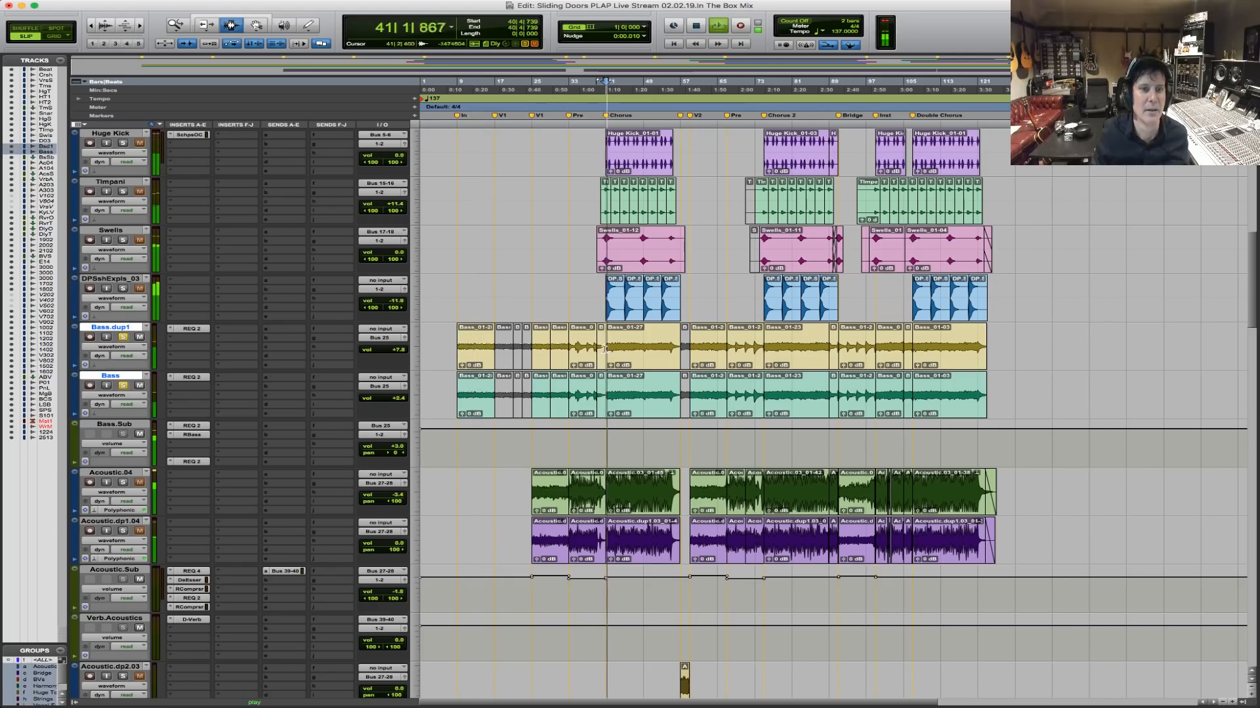
{"action": "key", "text": "F5"}
{"action": "left_click_drag", "start_coordinate": [580, 354], "coordinate": [878, 436]}
{"action": "left_click_drag", "start_coordinate": [491, 357], "coordinate": [682, 371]}
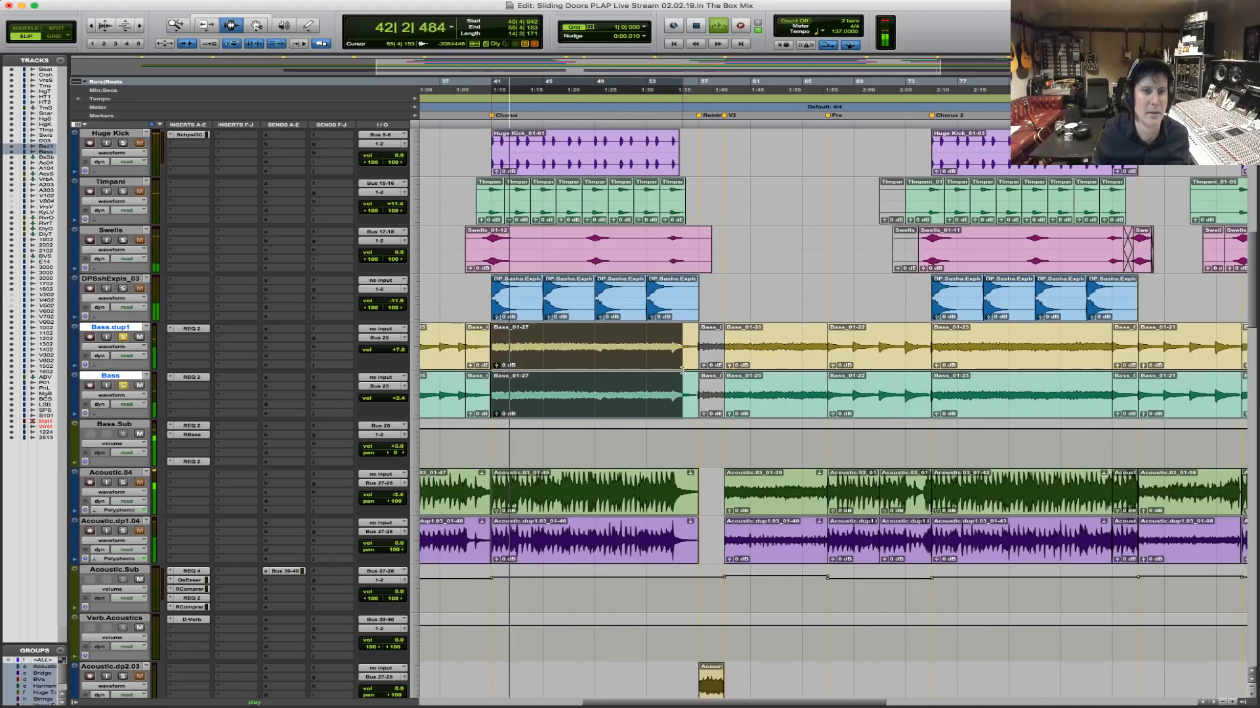
{"action": "key", "text": "space"}
{"action": "left_click", "coordinate": [670, 366], "text": "shift"}
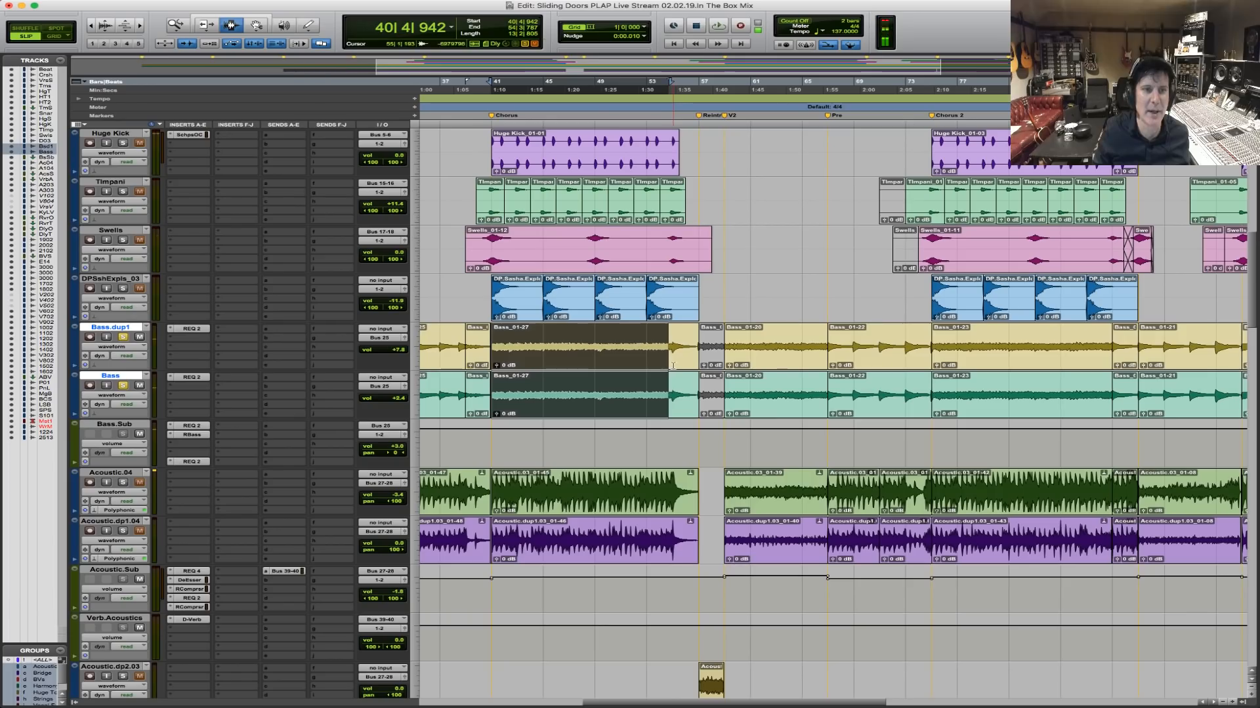
Play the Chorus selection with the DPSshExpls_03 track briefly soloed alongside the two basses.
{"action": "left_click", "coordinate": [123, 289]}
{"action": "key", "text": "space"}
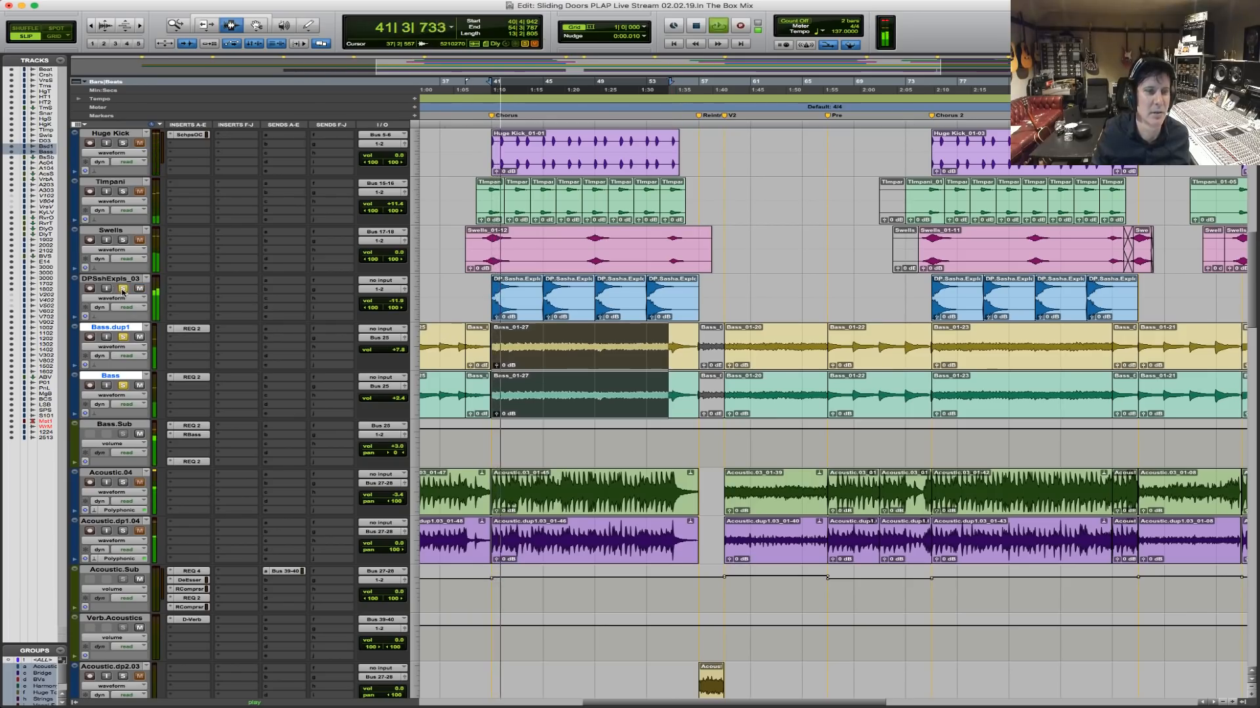
{"action": "left_click", "coordinate": [123, 288]}
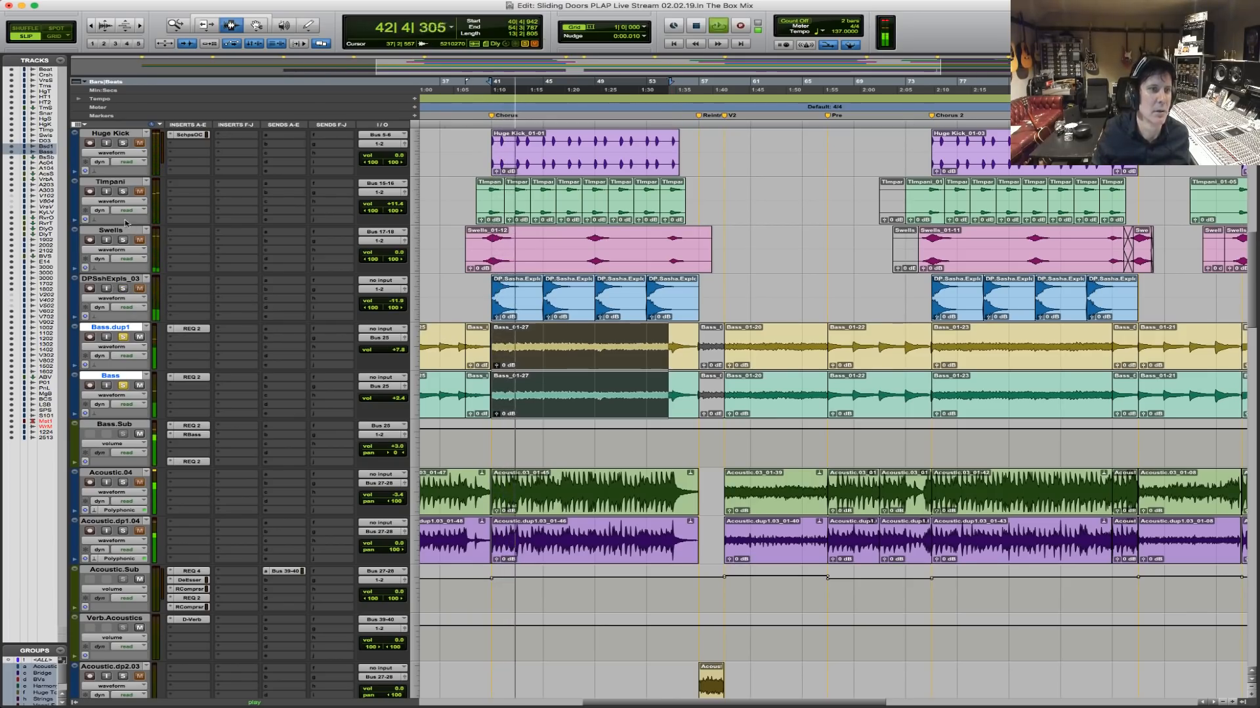
Solo the Timpani track alongside the basses and insert a stereo REQ 2 equalizer on it.
{"action": "left_click", "coordinate": [123, 191]}
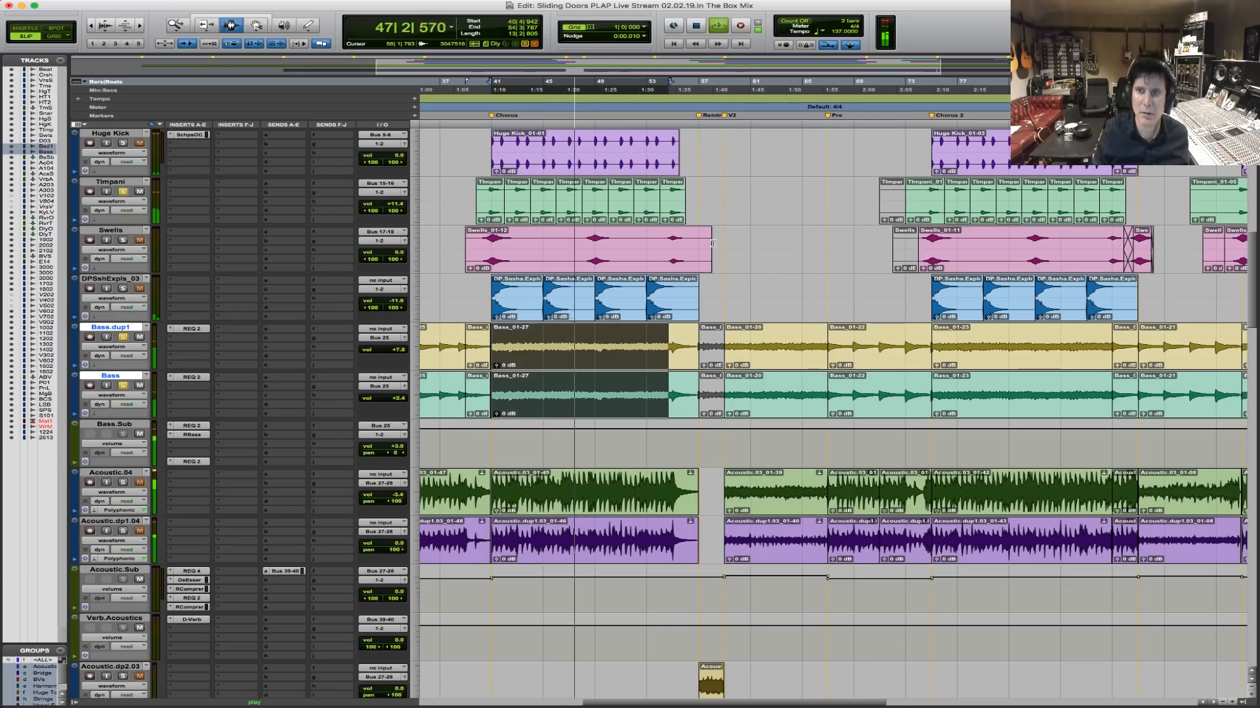
{"action": "key", "text": "space"}
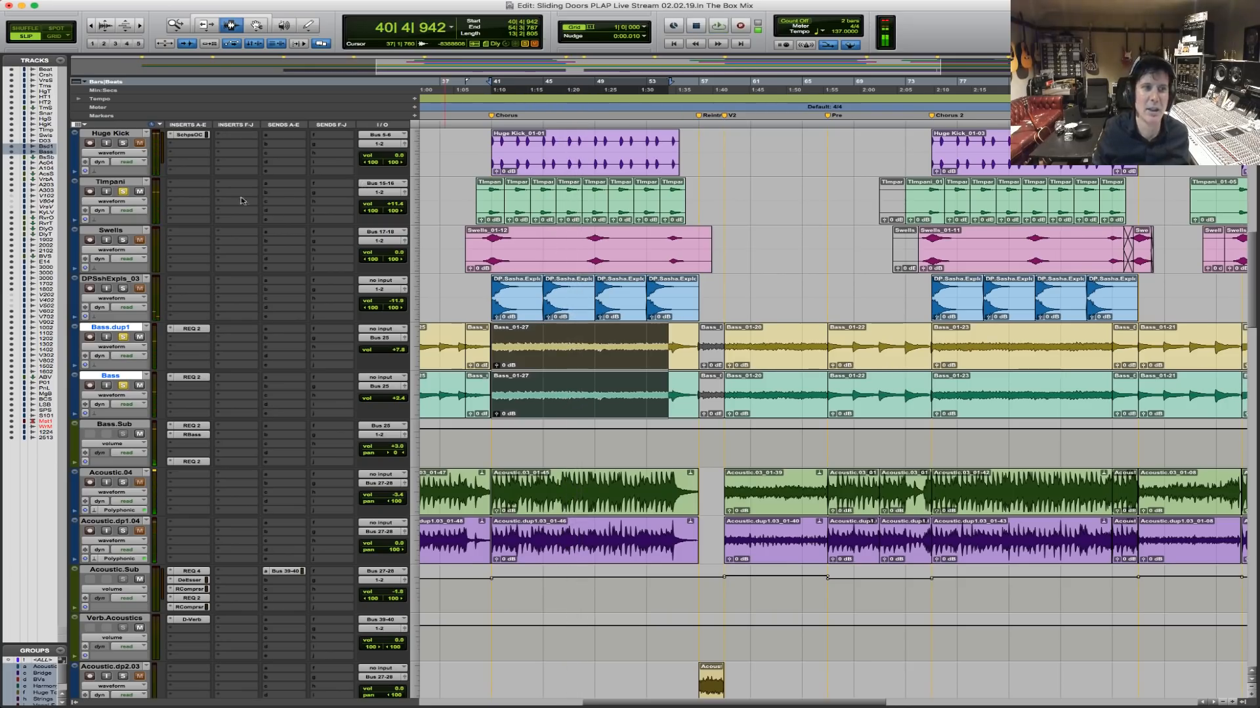
{"action": "left_click", "coordinate": [190, 185]}
{"action": "mouse_move", "coordinate": [232, 204]}
{"action": "mouse_move", "coordinate": [350, 232]}
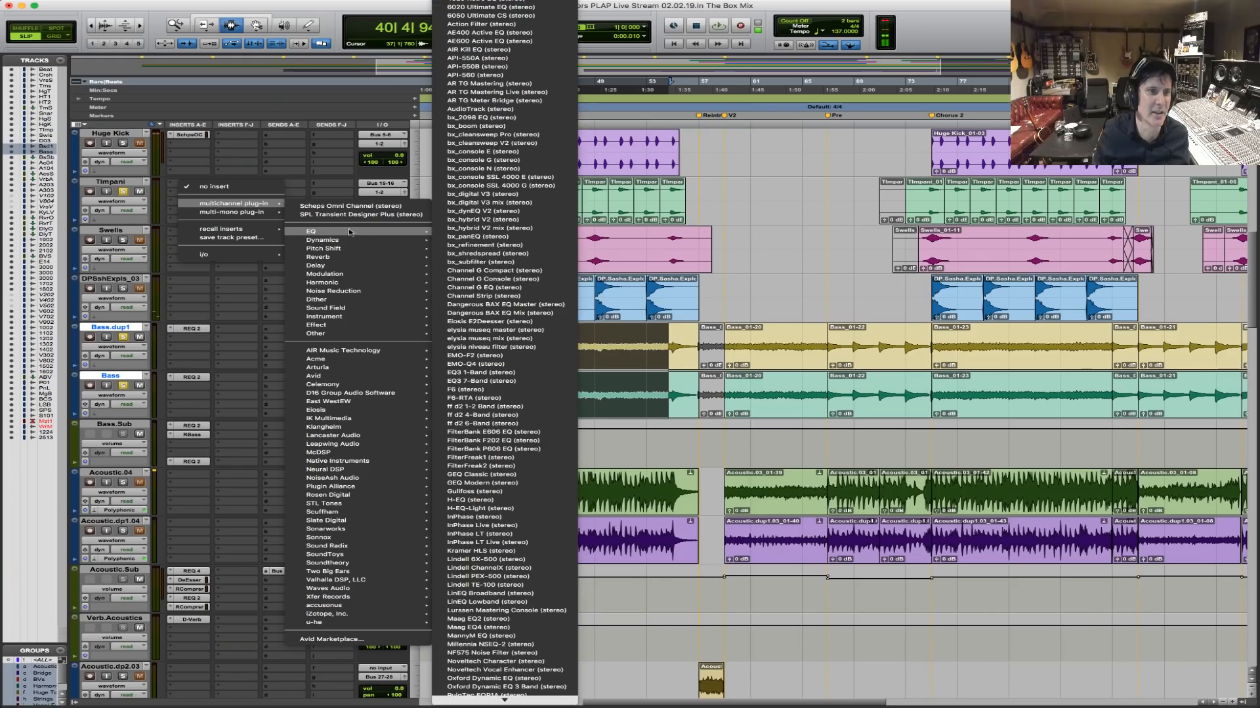
{"action": "mouse_move", "coordinate": [509, 701]}
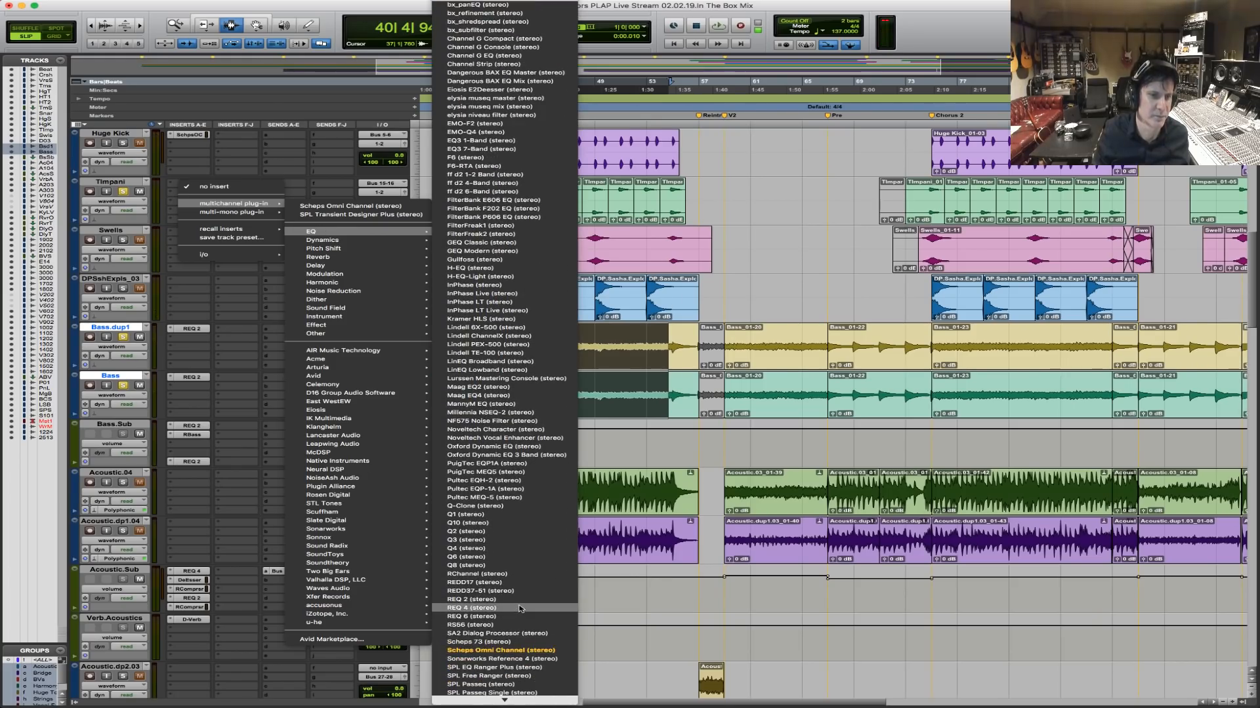
{"action": "left_click", "coordinate": [520, 600]}
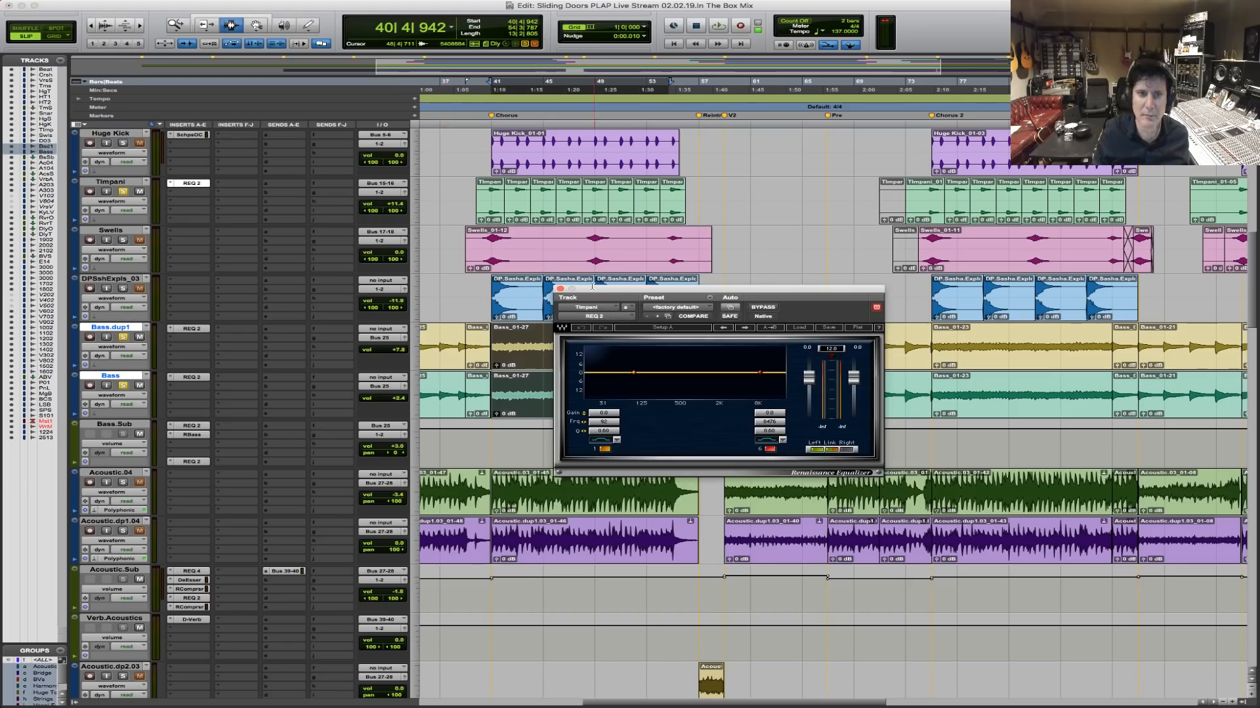
During Chorus playback, set the Timpani equalizer's upper band to 350 Hz with a 2.2 dB cut and boost the low band 4.2 dB.
{"action": "key", "text": "space"}
{"action": "left_click", "coordinate": [776, 422]}
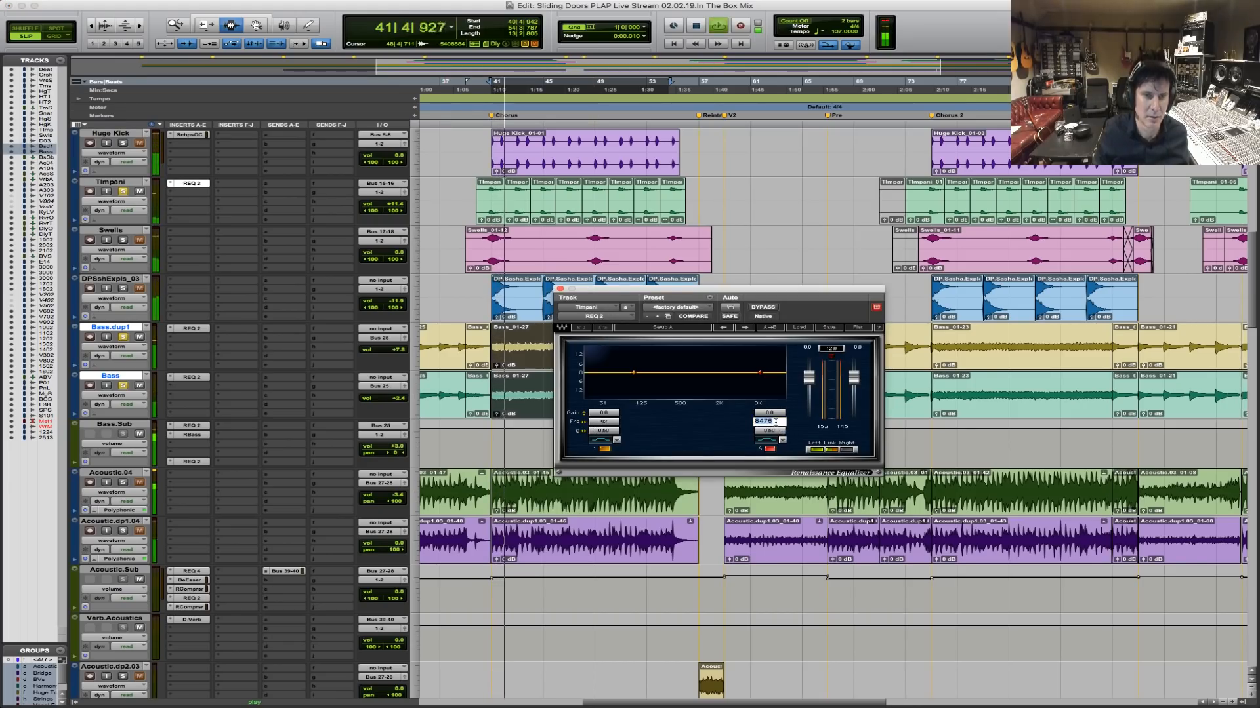
{"action": "type", "text": "350"}
{"action": "key", "text": "Return"}
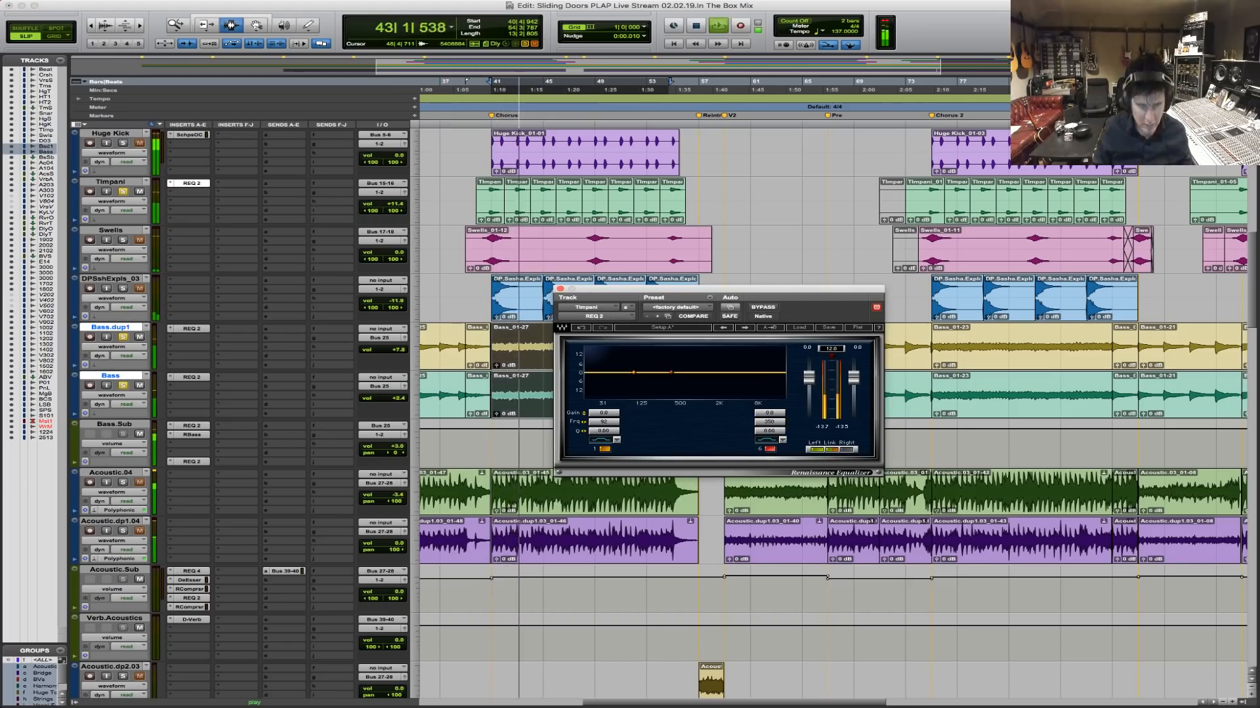
{"action": "left_click_drag", "start_coordinate": [769, 413], "coordinate": [768, 427]}
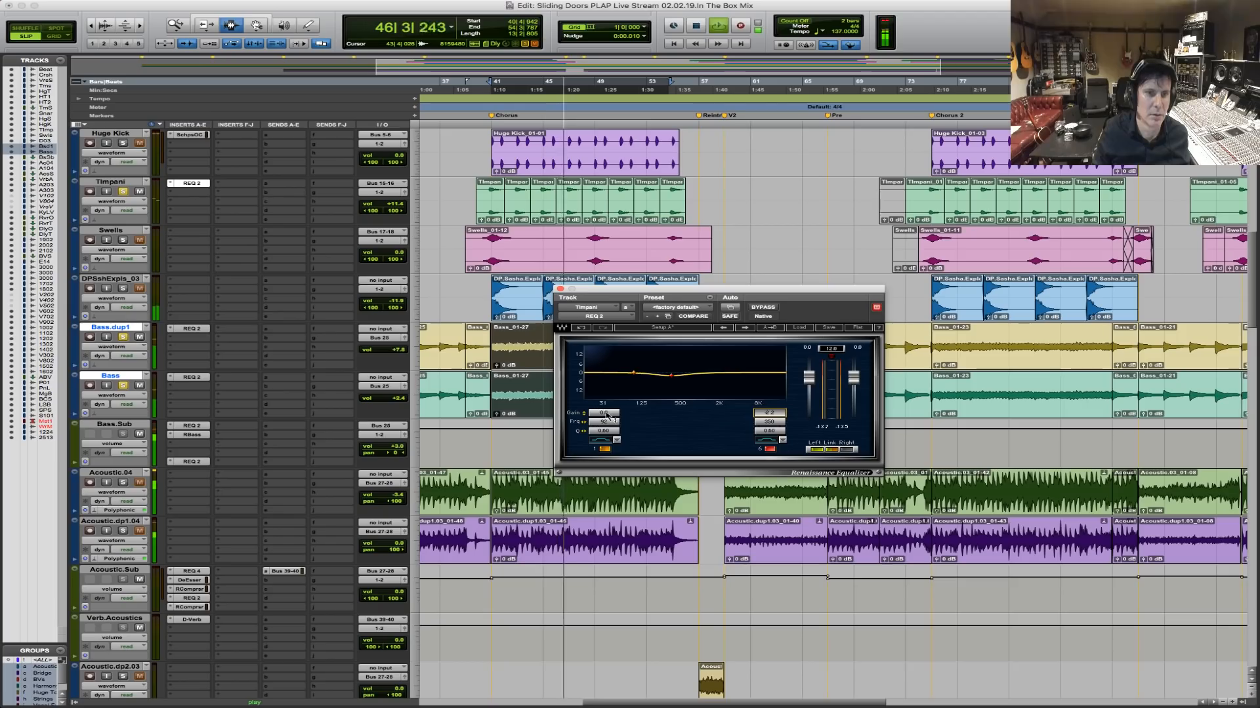
{"action": "left_click_drag", "start_coordinate": [607, 415], "coordinate": [607, 402]}
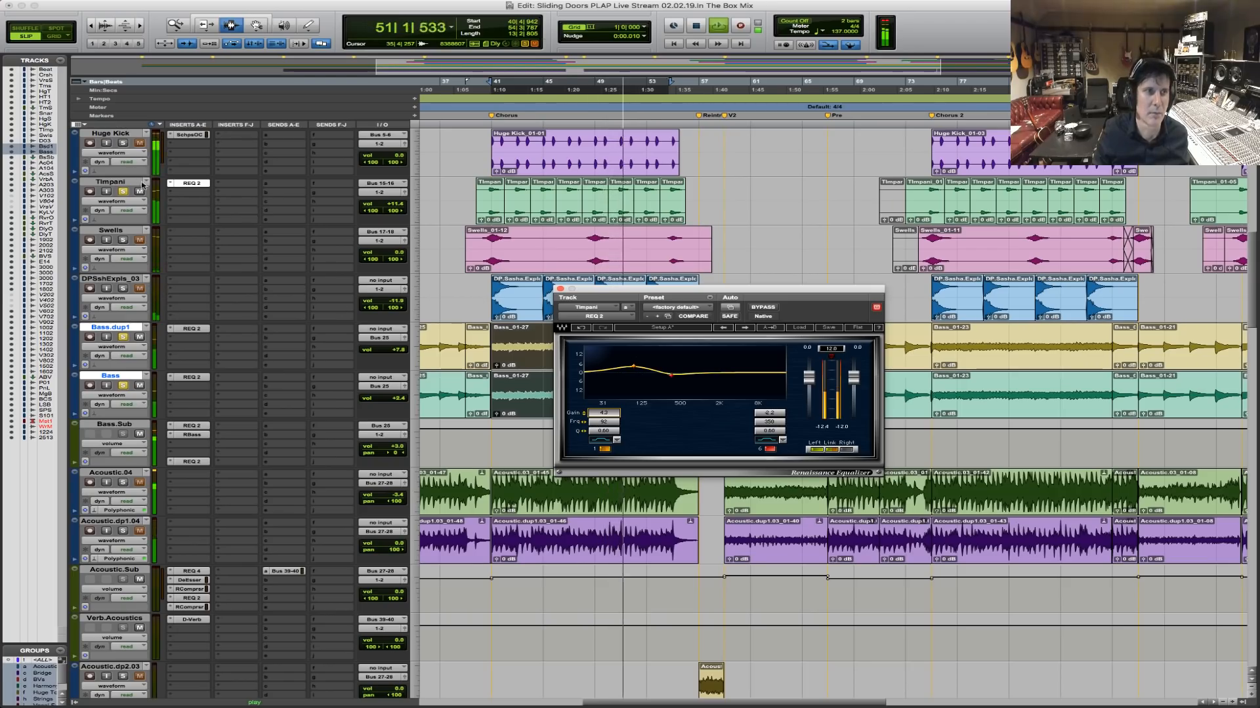
Stop playback and replace the Timpani track's REQ 2 with the stereo REQ 4 equalizer.
{"action": "key", "text": "space"}
{"action": "left_click", "coordinate": [169, 185]}
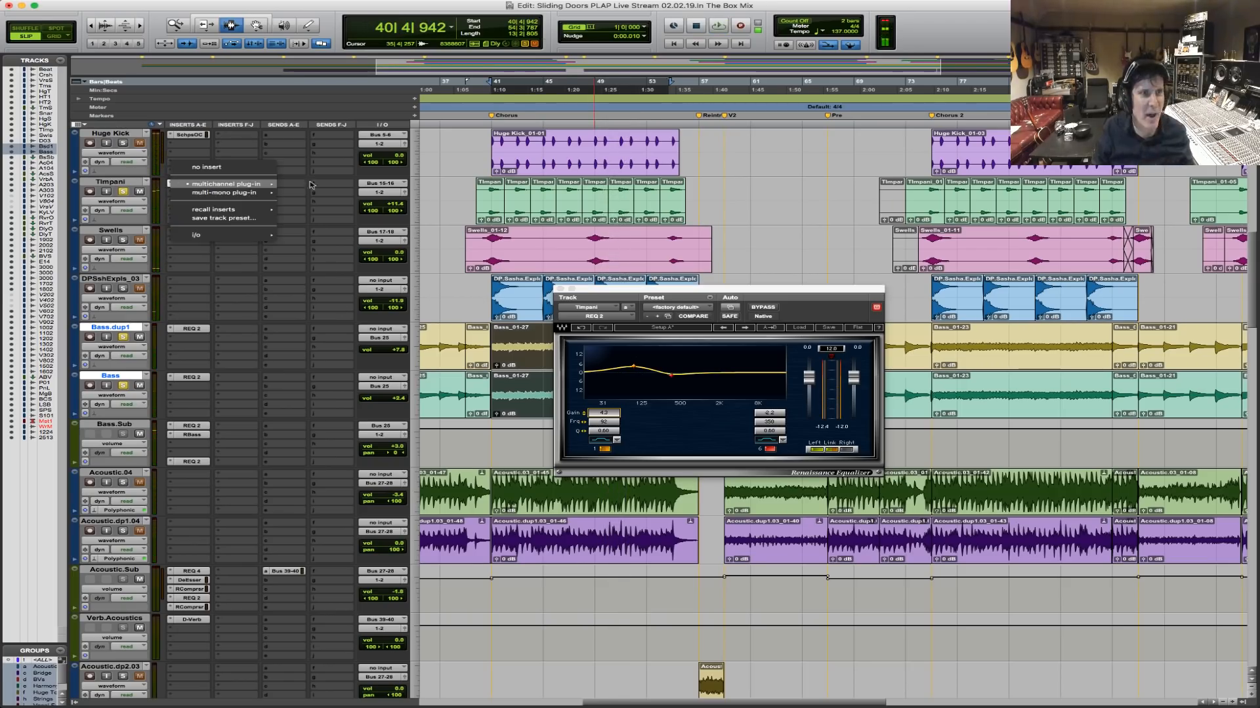
{"action": "mouse_move", "coordinate": [269, 184]}
{"action": "mouse_move", "coordinate": [321, 211]}
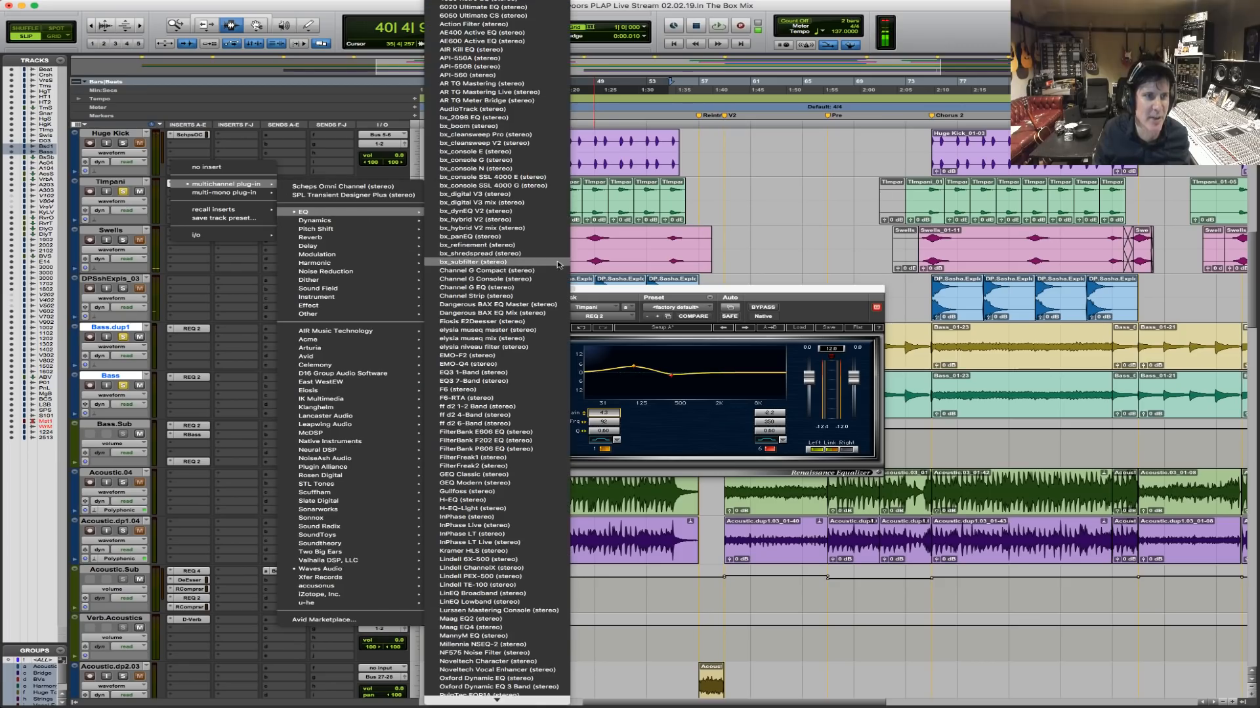
{"action": "mouse_move", "coordinate": [499, 700]}
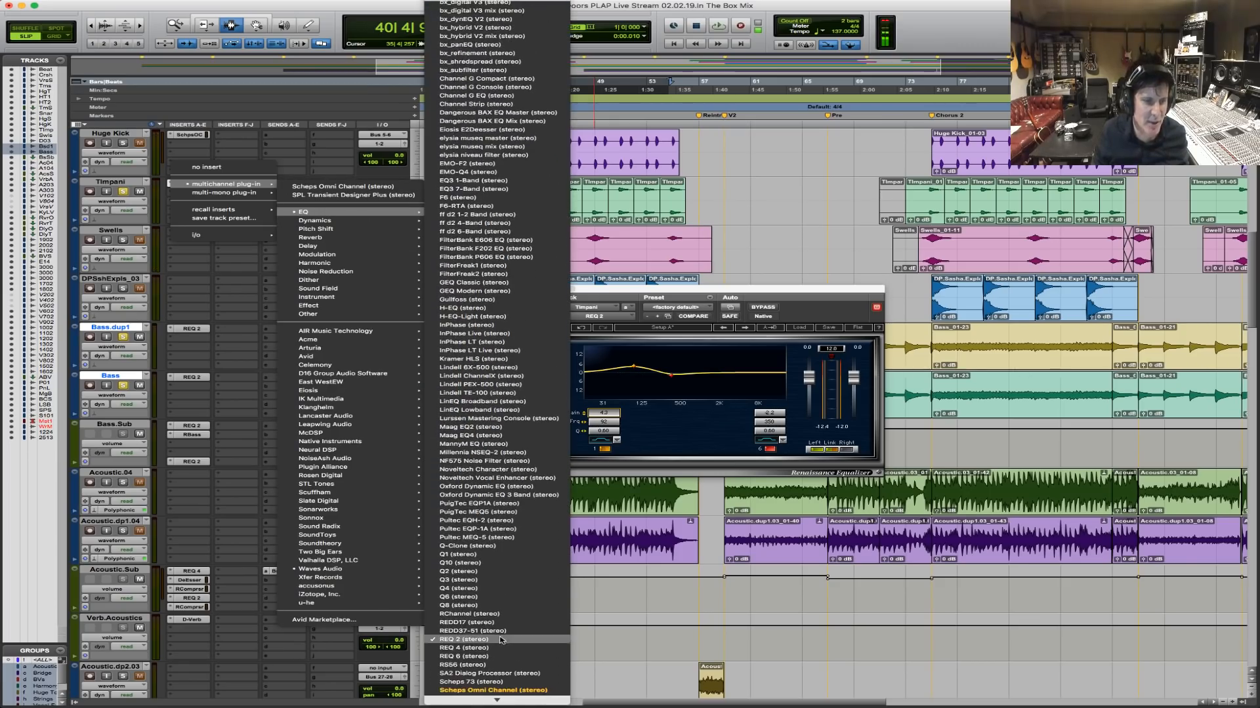
{"action": "left_click", "coordinate": [499, 648]}
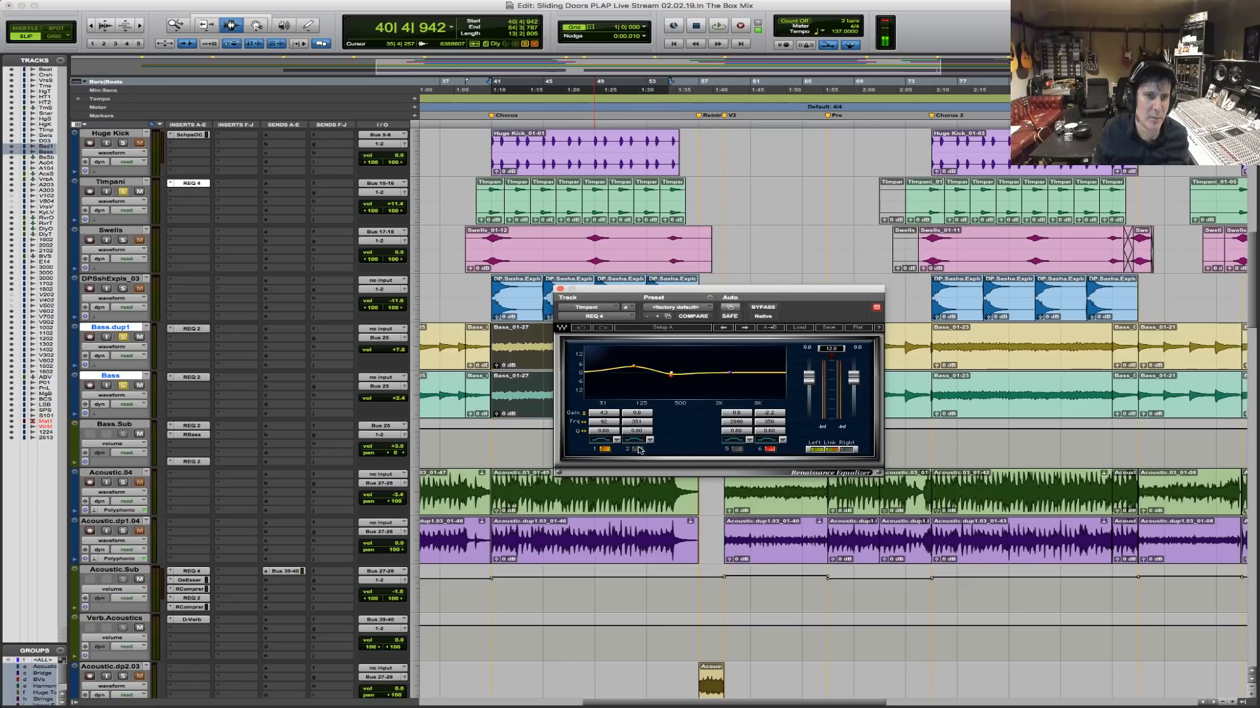
Enable band 2 of the Timpani REQ 4 with a slight cut near 350 Hz and turn band 1 into a high-pass filter.
{"action": "left_click", "coordinate": [636, 448]}
{"action": "left_click_drag", "start_coordinate": [642, 415], "coordinate": [599, 423]}
{"action": "left_click", "coordinate": [603, 440]}
{"action": "left_click", "coordinate": [603, 440]}
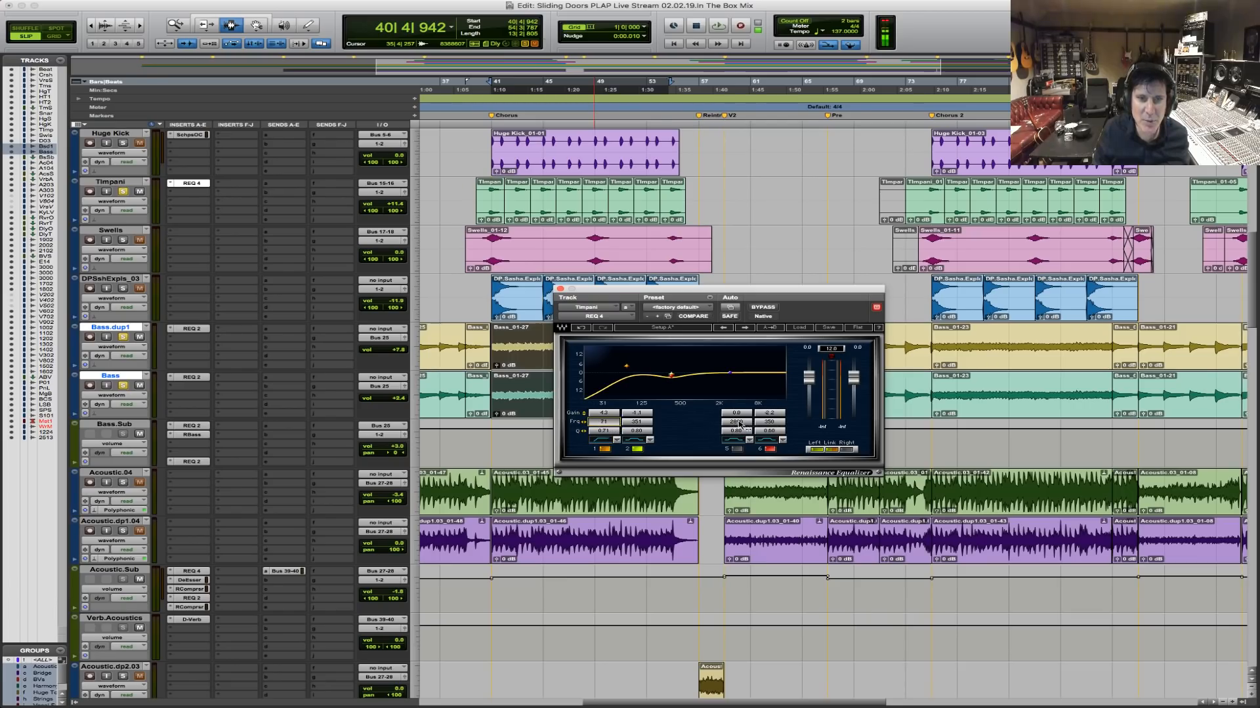
Add a low-end boost of about 5 dB near 85 Hz with the Timpani REQ 4's band 5 and audition it.
{"action": "left_click", "coordinate": [737, 422]}
{"action": "left_click_drag", "start_coordinate": [742, 415], "coordinate": [742, 408]}
{"action": "left_click", "coordinate": [741, 423]}
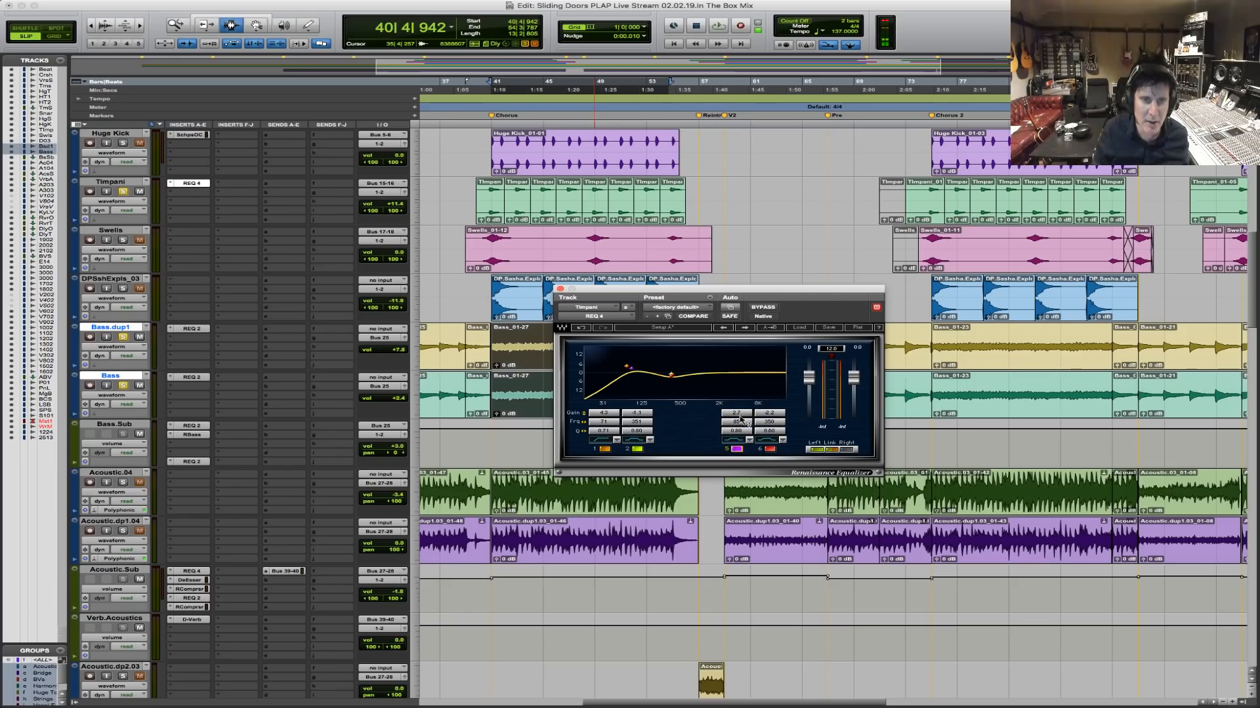
{"action": "key", "text": "space"}
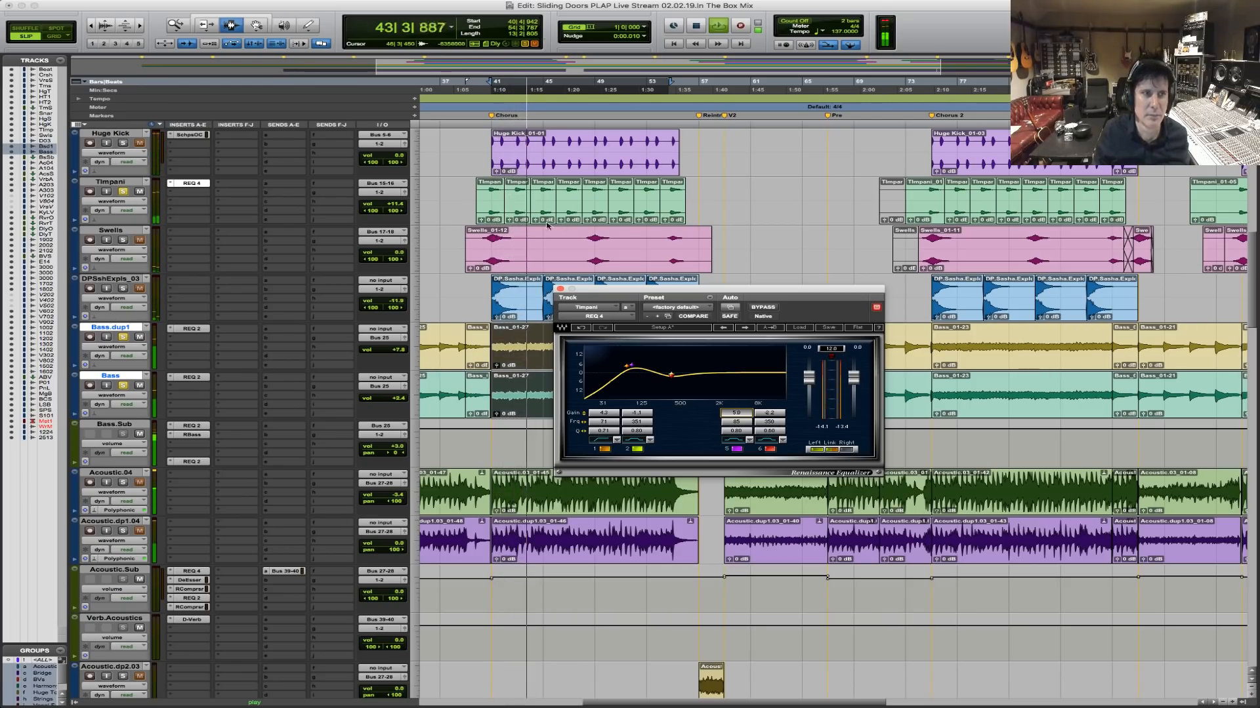
{"action": "key", "text": "space"}
Solo Huge Kick, play its first Chorus clip with the other soloed tracks, and deepen the Timpani equalizer's band 2 cut.
{"action": "left_click", "coordinate": [122, 144]}
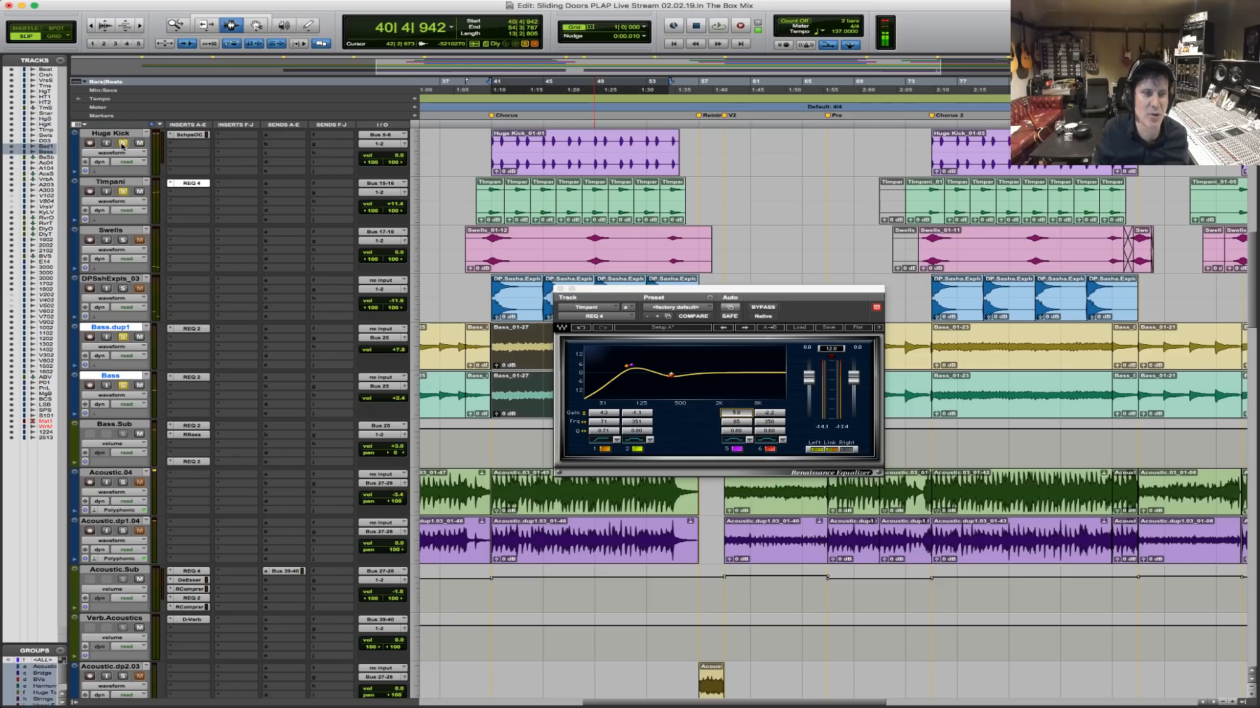
{"action": "double_click", "coordinate": [546, 153]}
{"action": "key", "text": "space"}
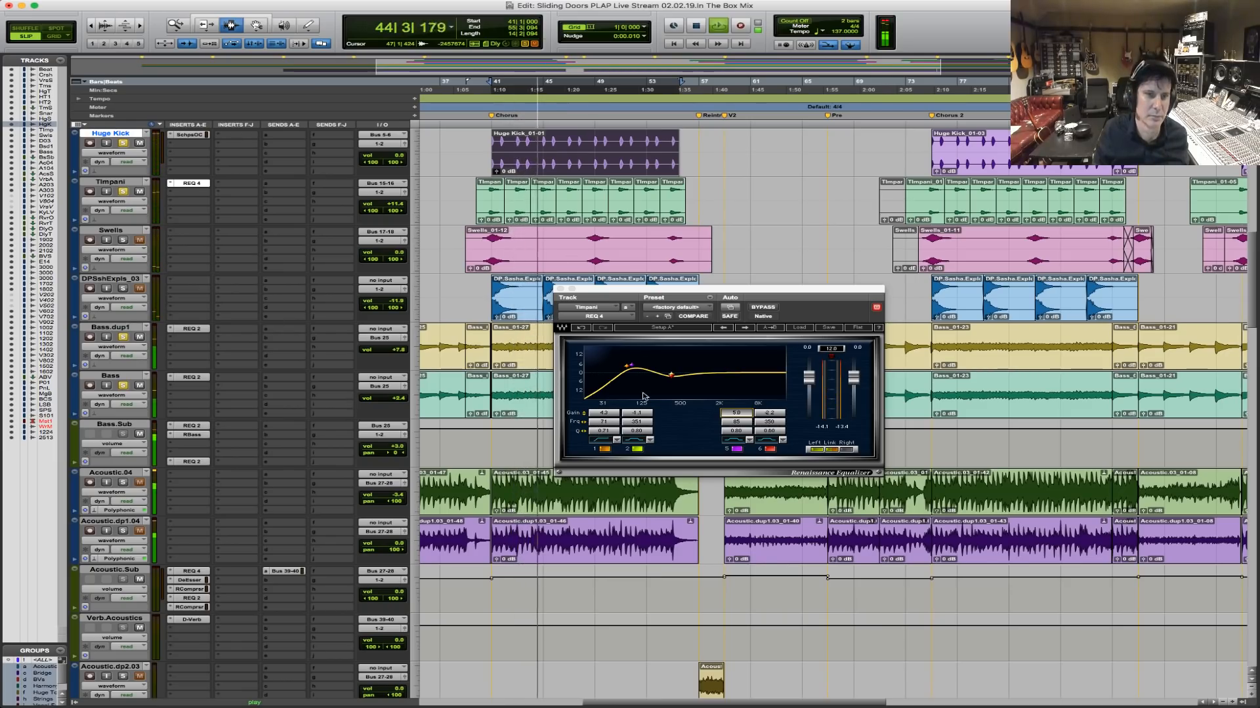
{"action": "left_click_drag", "start_coordinate": [671, 375], "coordinate": [671, 377]}
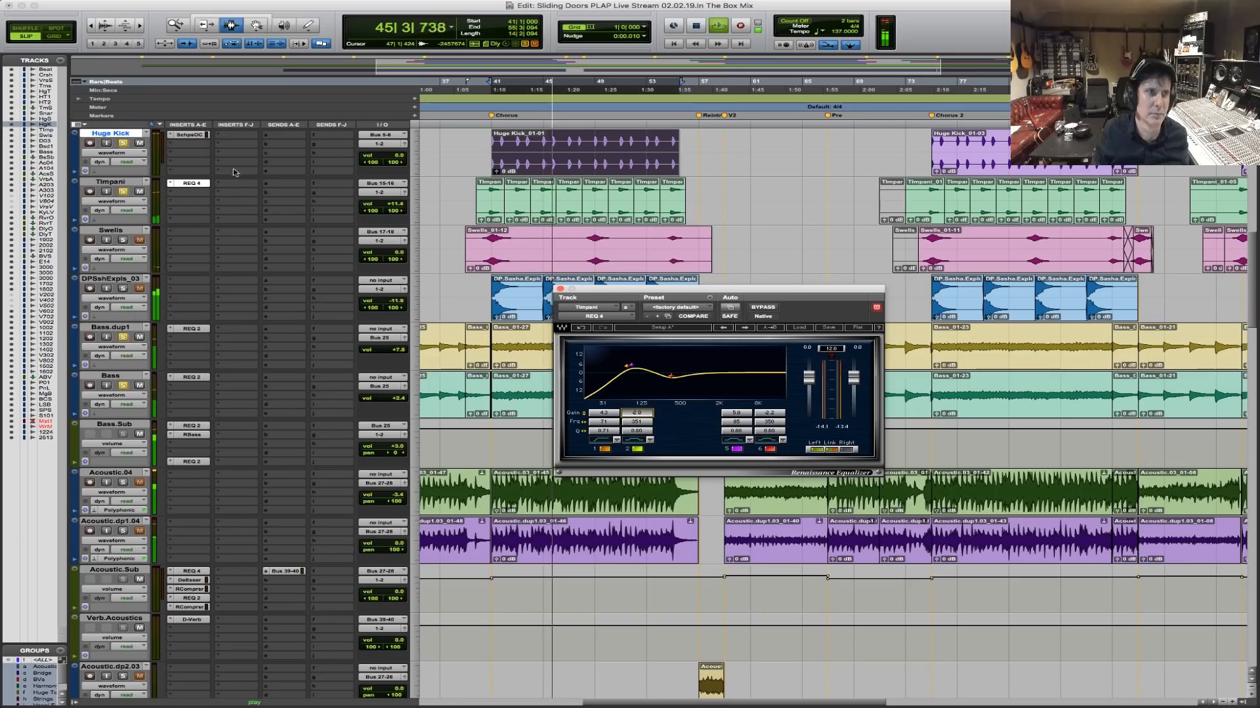
Lower the compressor threshold in Huge Kick's Scheps Omni Channel while playing the Chorus clip.
{"action": "left_click", "coordinate": [199, 138]}
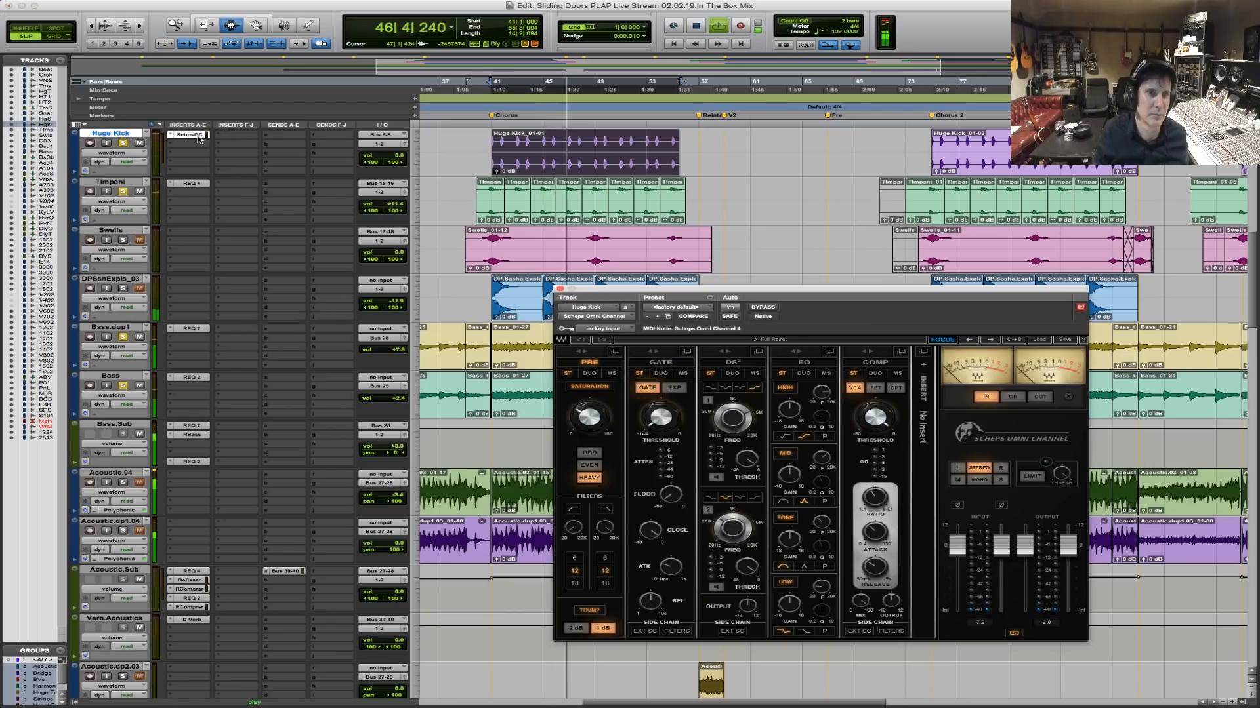
{"action": "key", "text": "space"}
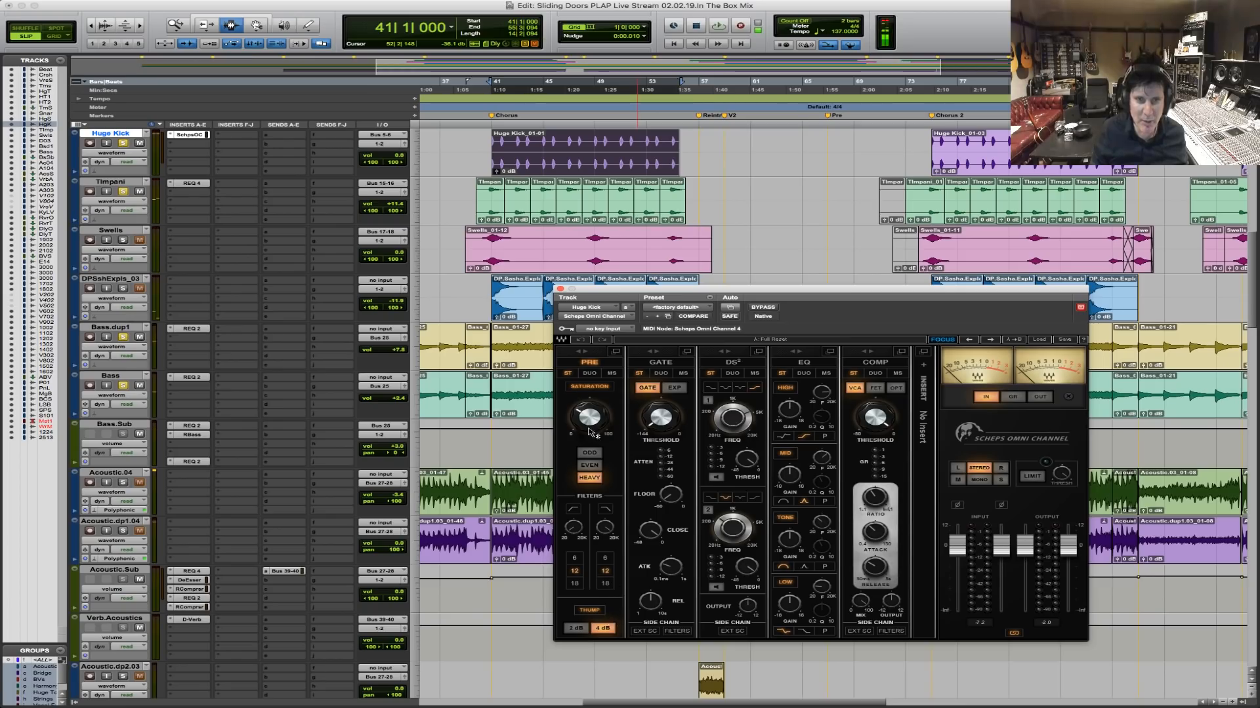
{"action": "key", "text": "space"}
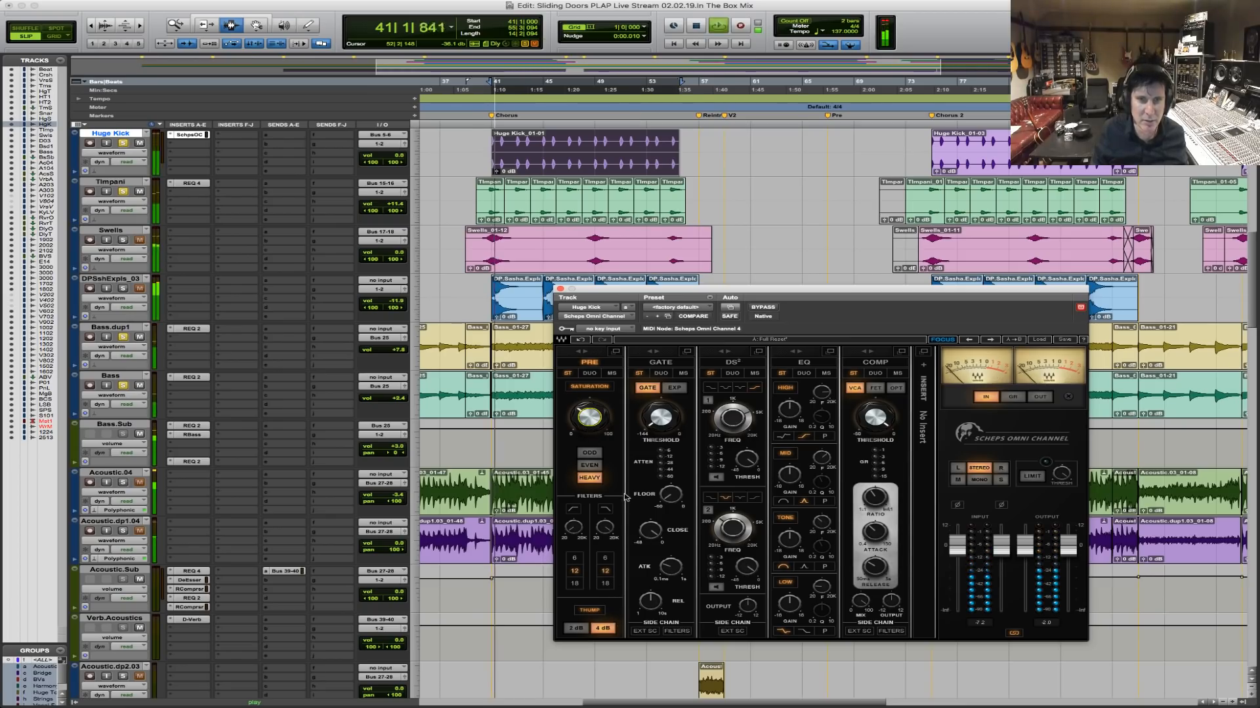
{"action": "left_click_drag", "start_coordinate": [885, 425], "coordinate": [885, 441]}
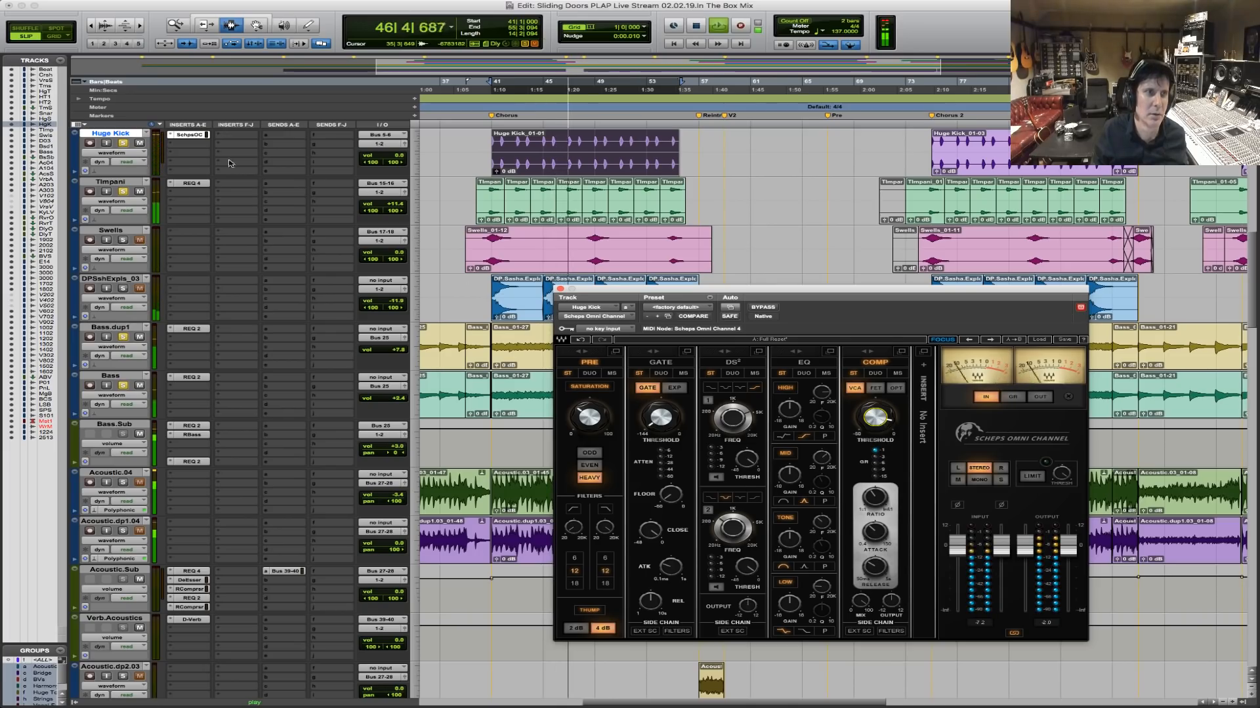
{"action": "key", "text": "space"}
Insert a stereo REQ 2 equalizer after the Scheps Omni Channel on the Huge Kick track.
{"action": "left_click", "coordinate": [186, 151]}
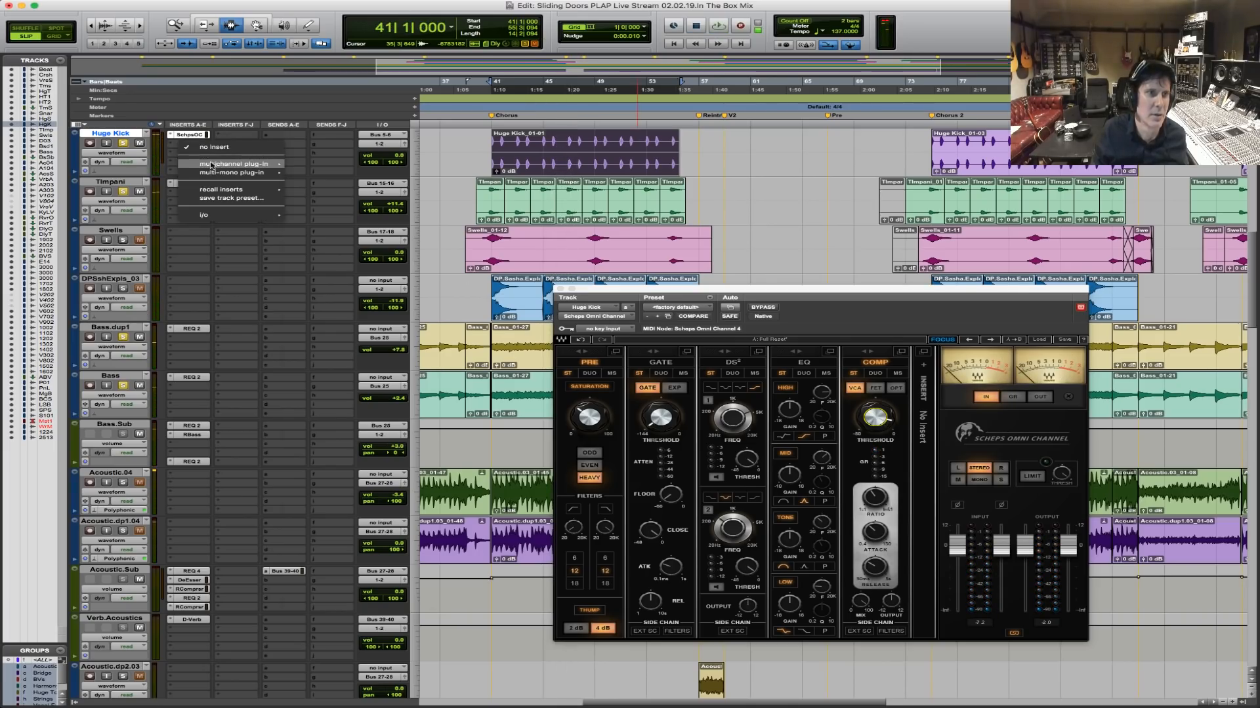
{"action": "mouse_move", "coordinate": [212, 165]}
{"action": "mouse_move", "coordinate": [311, 192]}
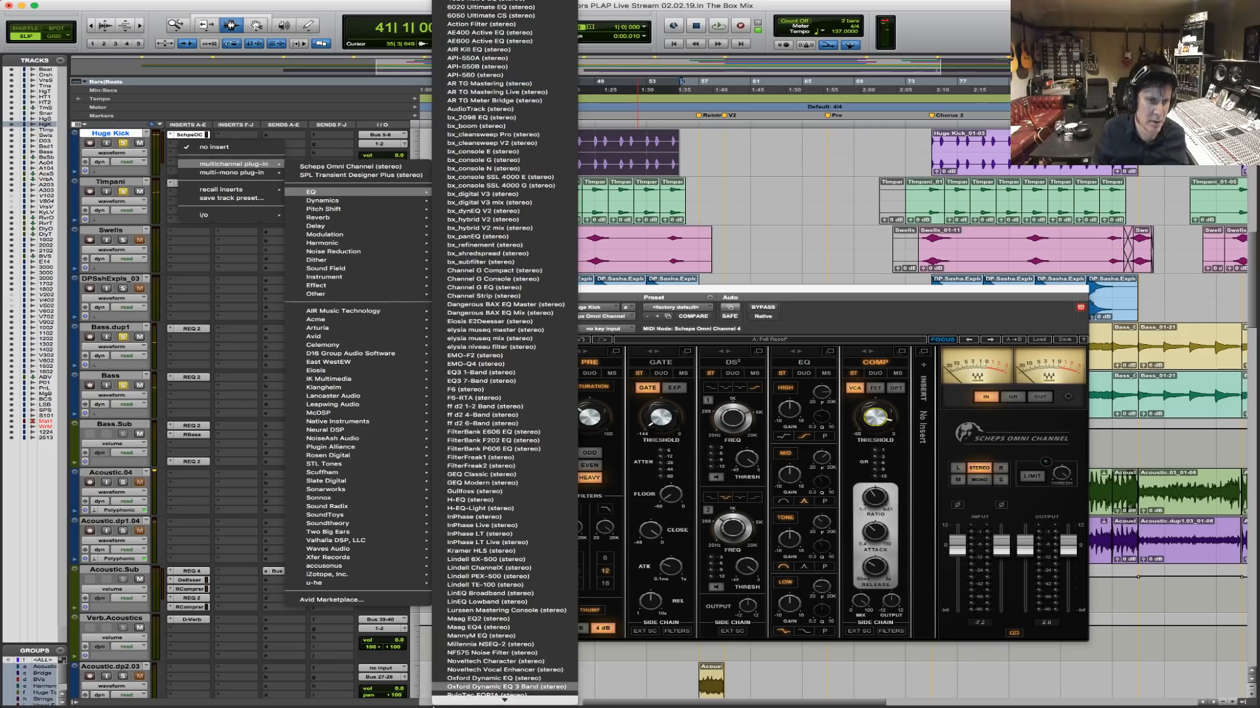
{"action": "scroll", "coordinate": [433, 705], "scroll_direction": "down", "scroll_amount": 8}
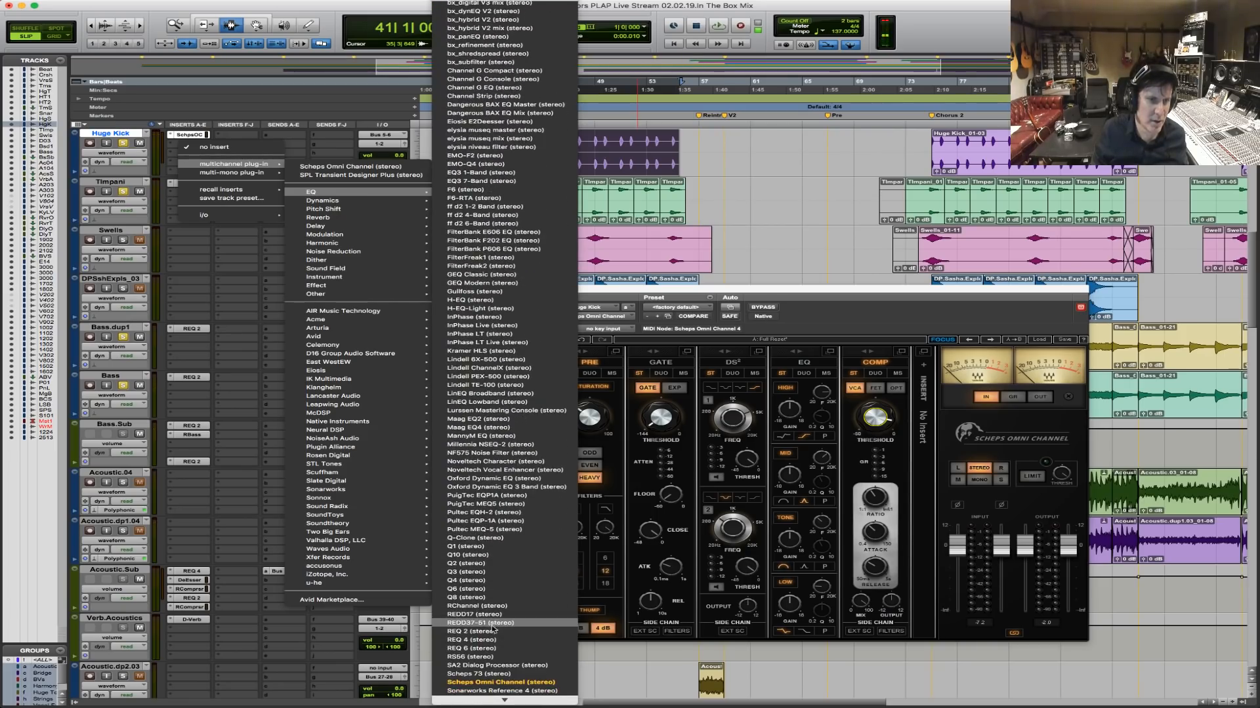
{"action": "left_click", "coordinate": [491, 631]}
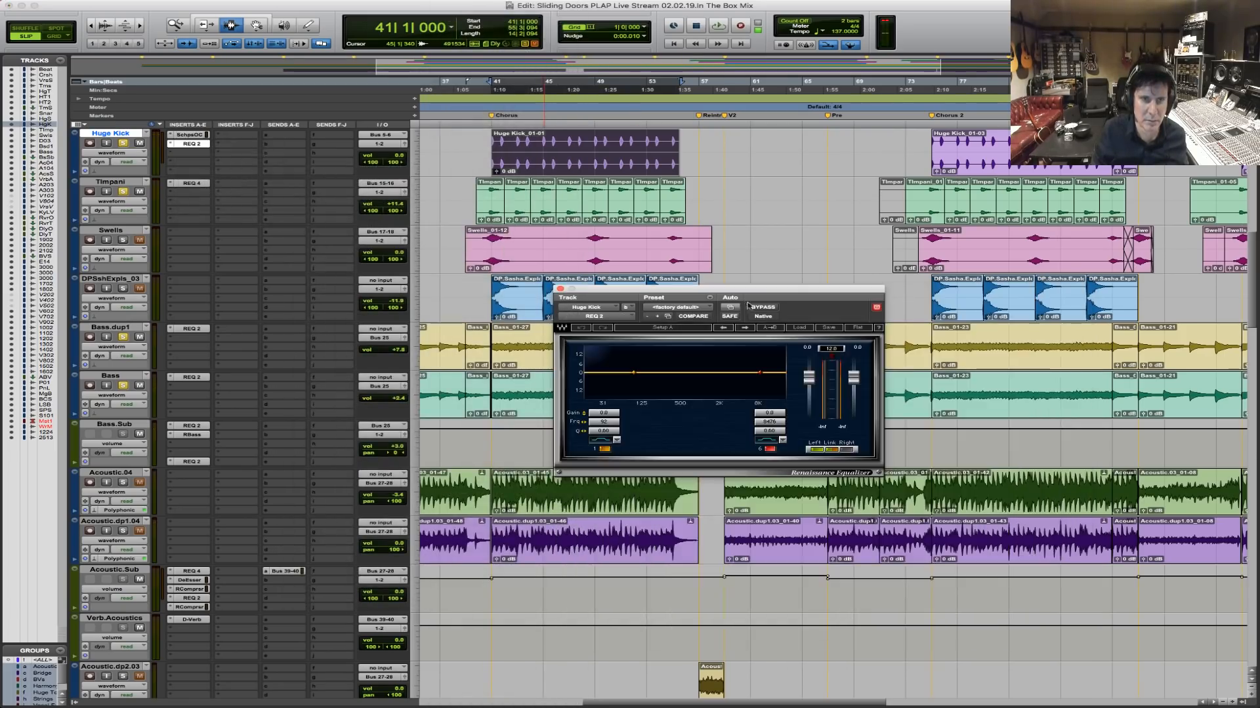
Cut Huge Kick around 165 Hz and boost it 4.2 dB at 53 Hz with REQ 2, lowering its output slightly.
{"action": "left_click_drag", "start_coordinate": [603, 422], "coordinate": [616, 422]}
{"action": "mouse_move", "coordinate": [779, 422]}
{"action": "left_mouse_down"}
{"action": "mouse_move", "coordinate": [747, 422]}
{"action": "mouse_move", "coordinate": [772, 395]}
{"action": "mouse_move", "coordinate": [769, 417]}
{"action": "left_mouse_up"}
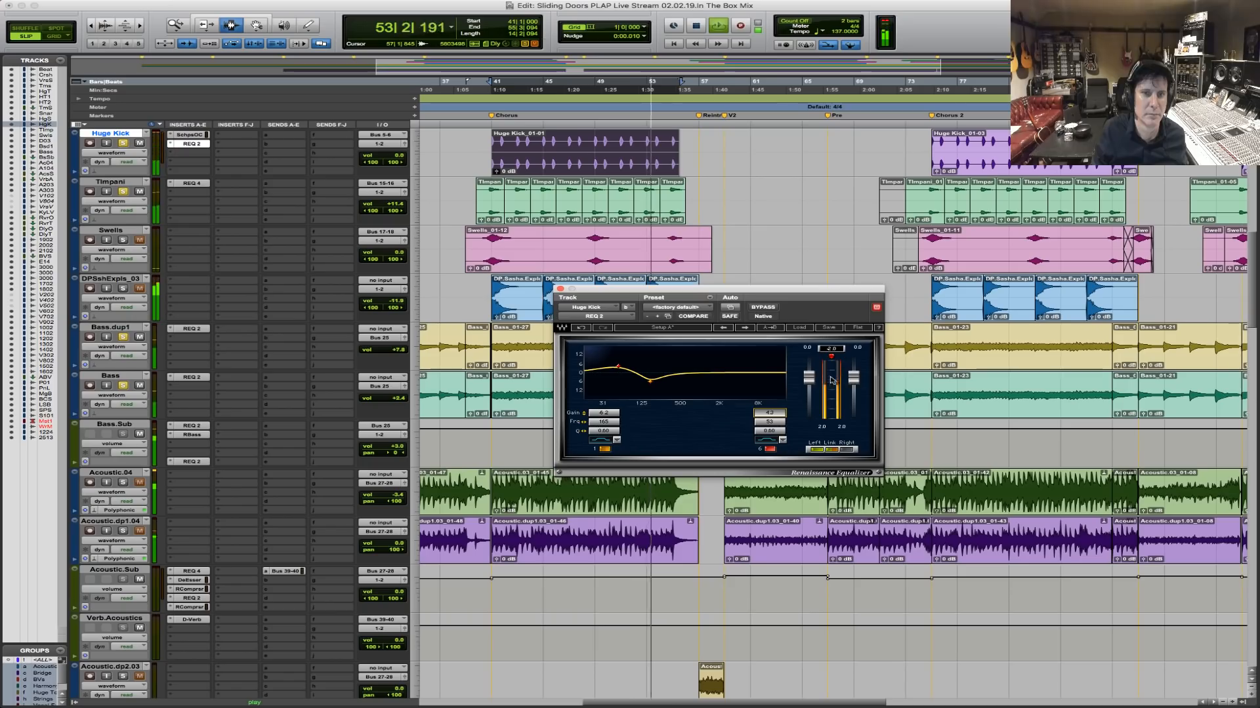
{"action": "left_click_drag", "start_coordinate": [809, 381], "coordinate": [810, 382]}
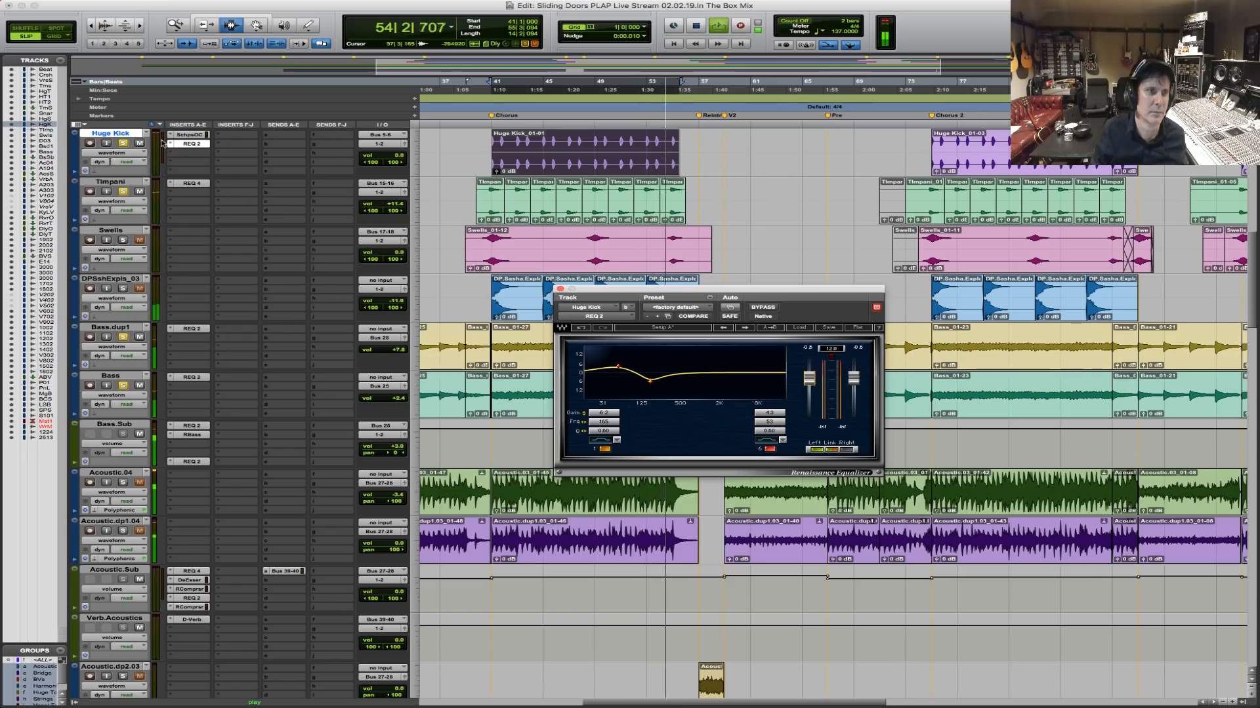
Engage the high-pass filter at about 31 Hz and a low-pass filter in Huge Kick's Scheps Omni Channel during playback.
{"action": "left_click", "coordinate": [187, 135]}
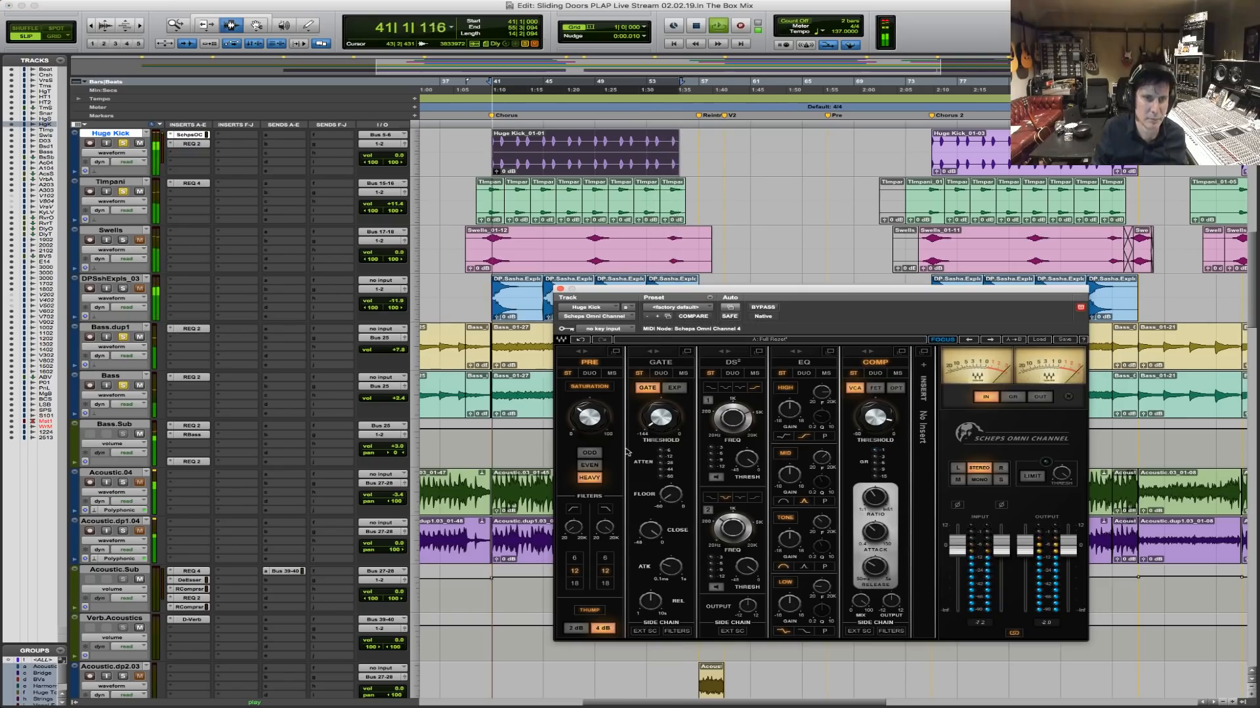
{"action": "left_click_drag", "start_coordinate": [569, 534], "coordinate": [569, 532]}
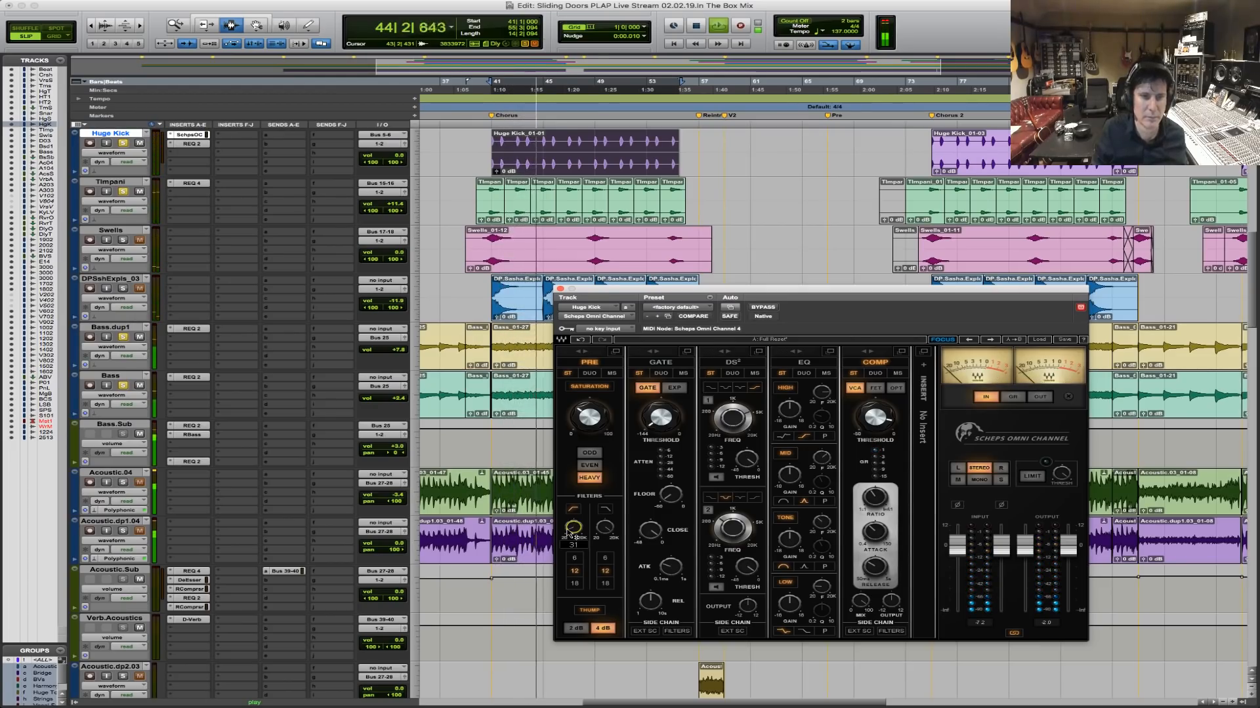
{"action": "left_click_drag", "start_coordinate": [604, 526], "coordinate": [605, 515]}
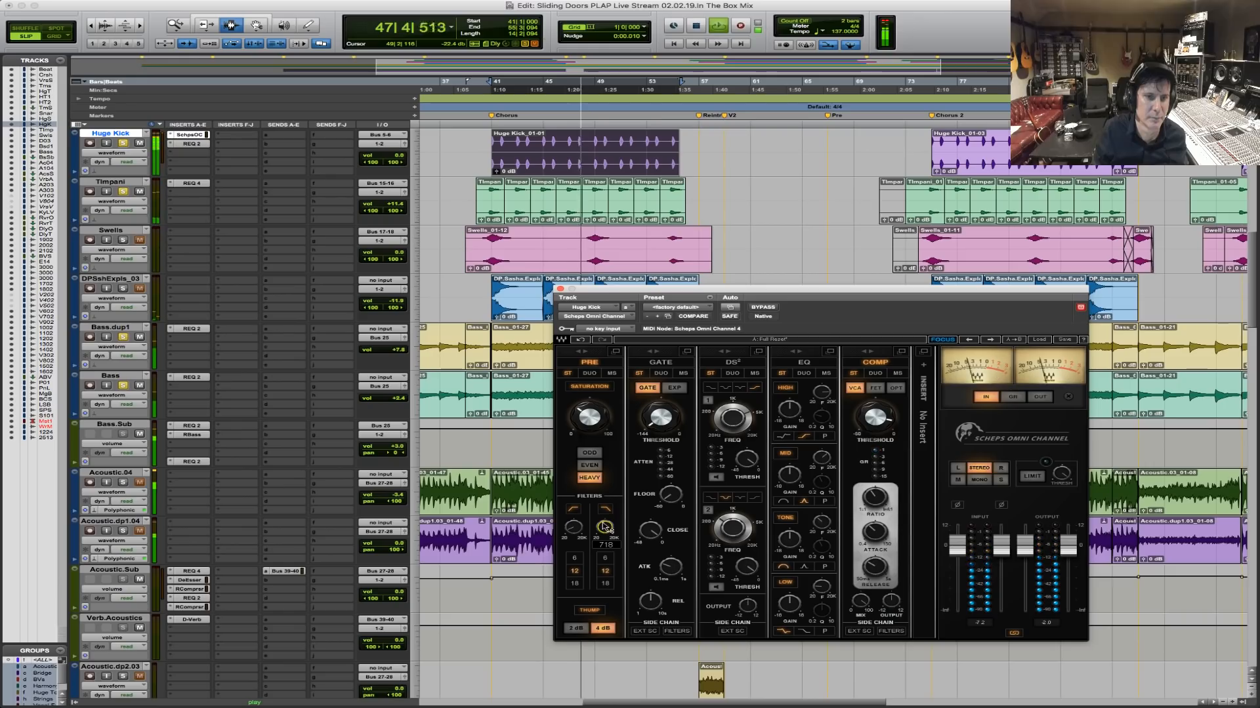
{"action": "left_click", "coordinate": [604, 527]}
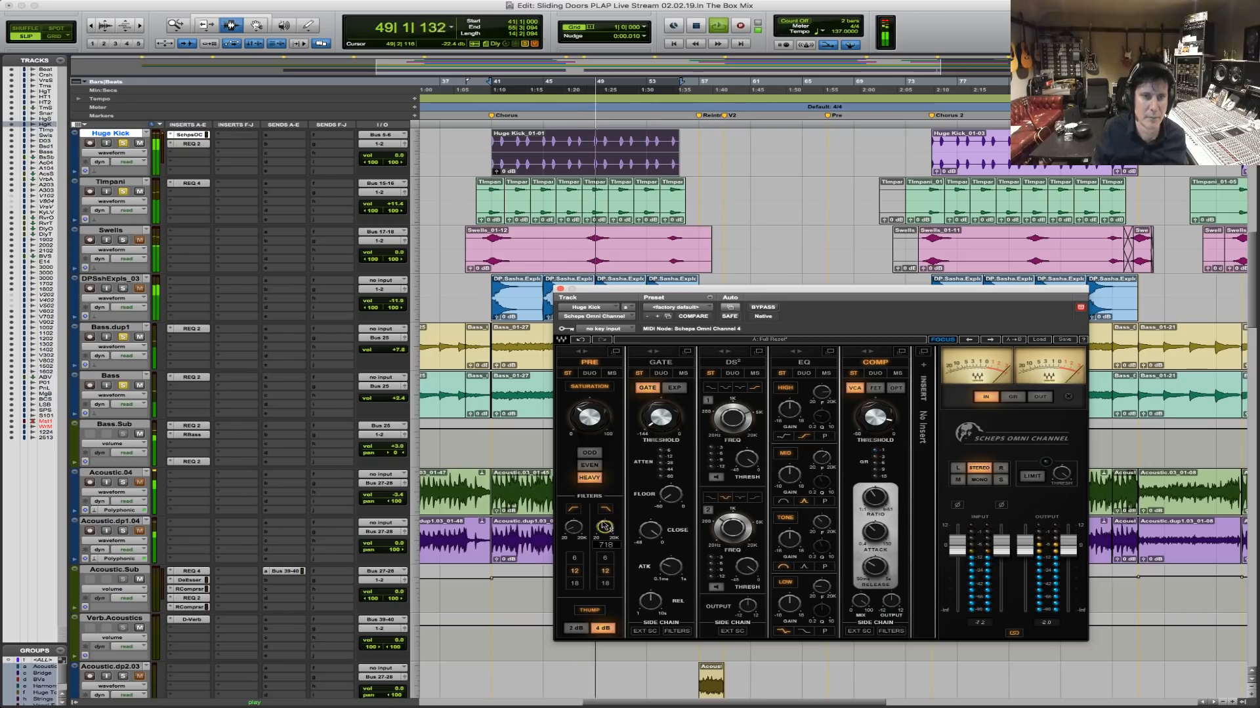
{"action": "left_click_drag", "start_coordinate": [604, 527], "coordinate": [638, 514]}
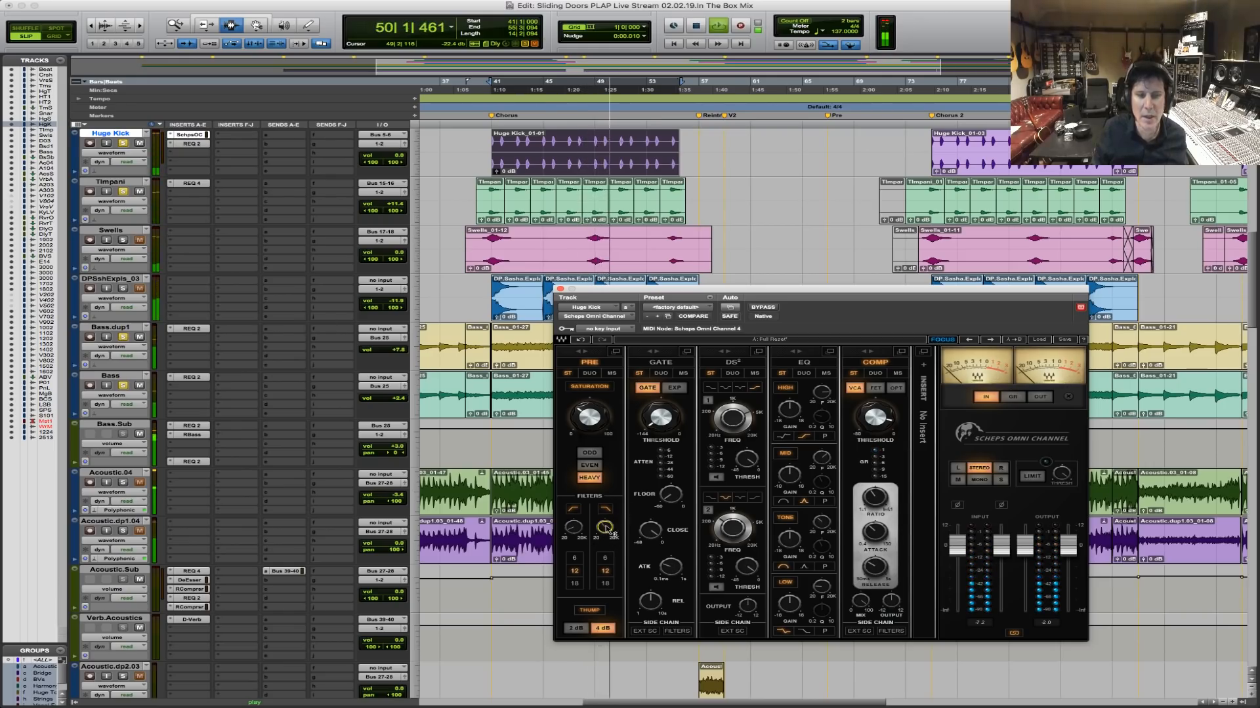
{"action": "key", "text": "space"}
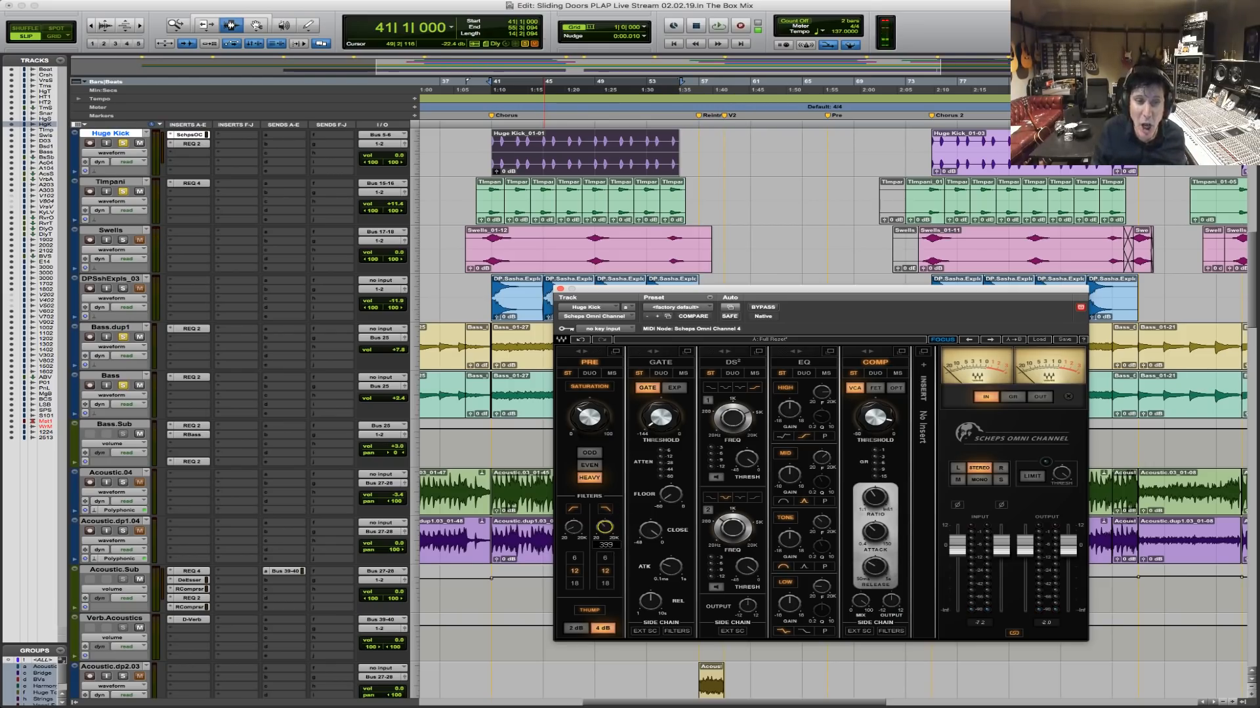
Fine-tune the low-pass filter frequency in Huge Kick's Scheps Omni Channel while playing the Chorus.
{"action": "left_click_drag", "start_coordinate": [604, 527], "coordinate": [604, 529]}
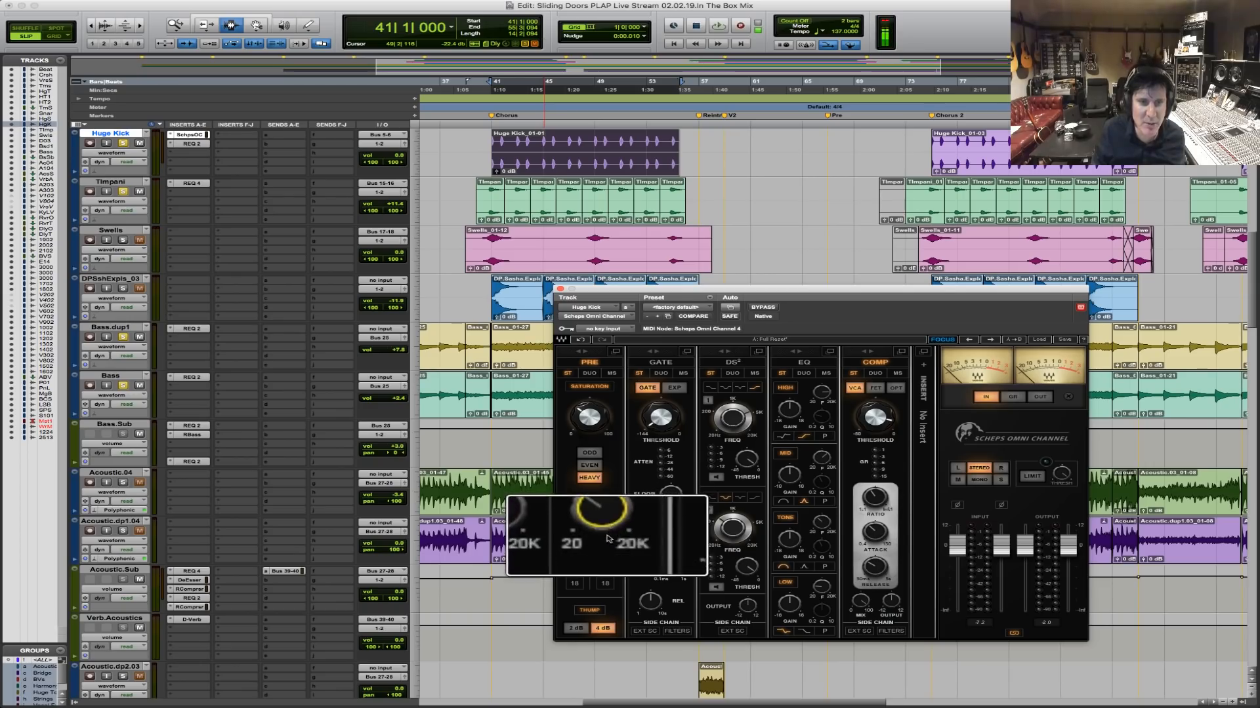
{"action": "key", "text": "space"}
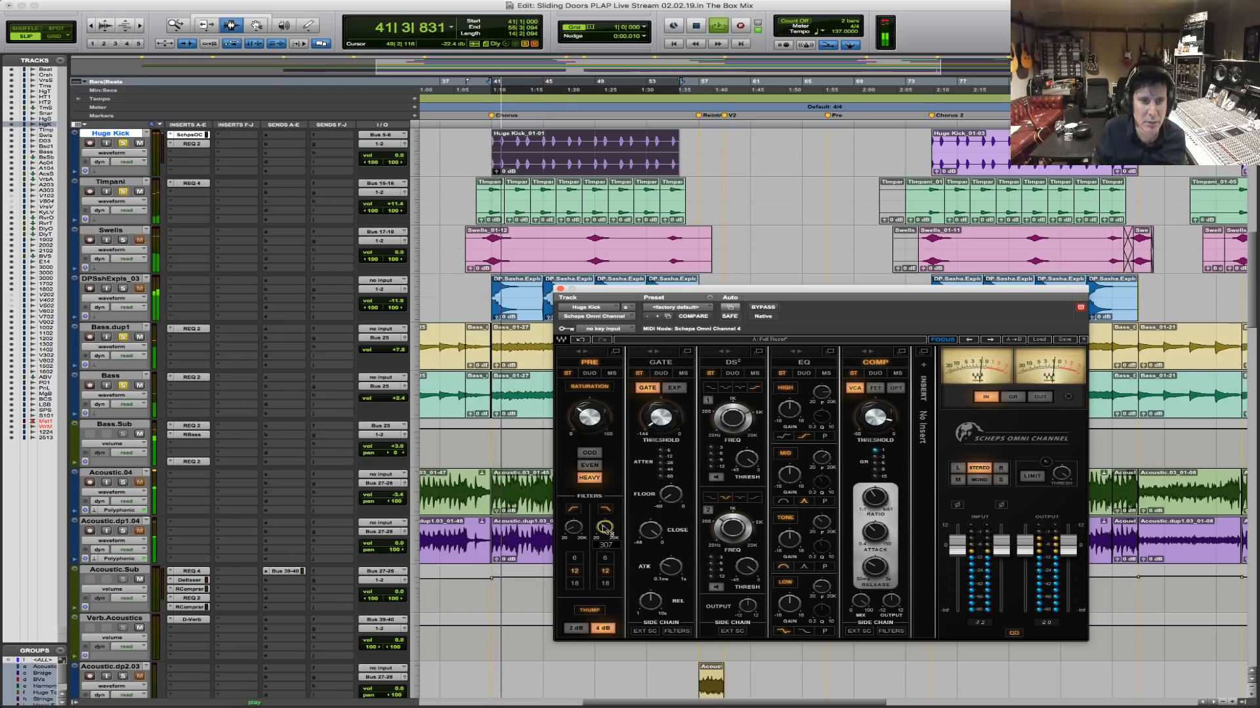
{"action": "left_click_drag", "start_coordinate": [605, 528], "coordinate": [604, 533]}
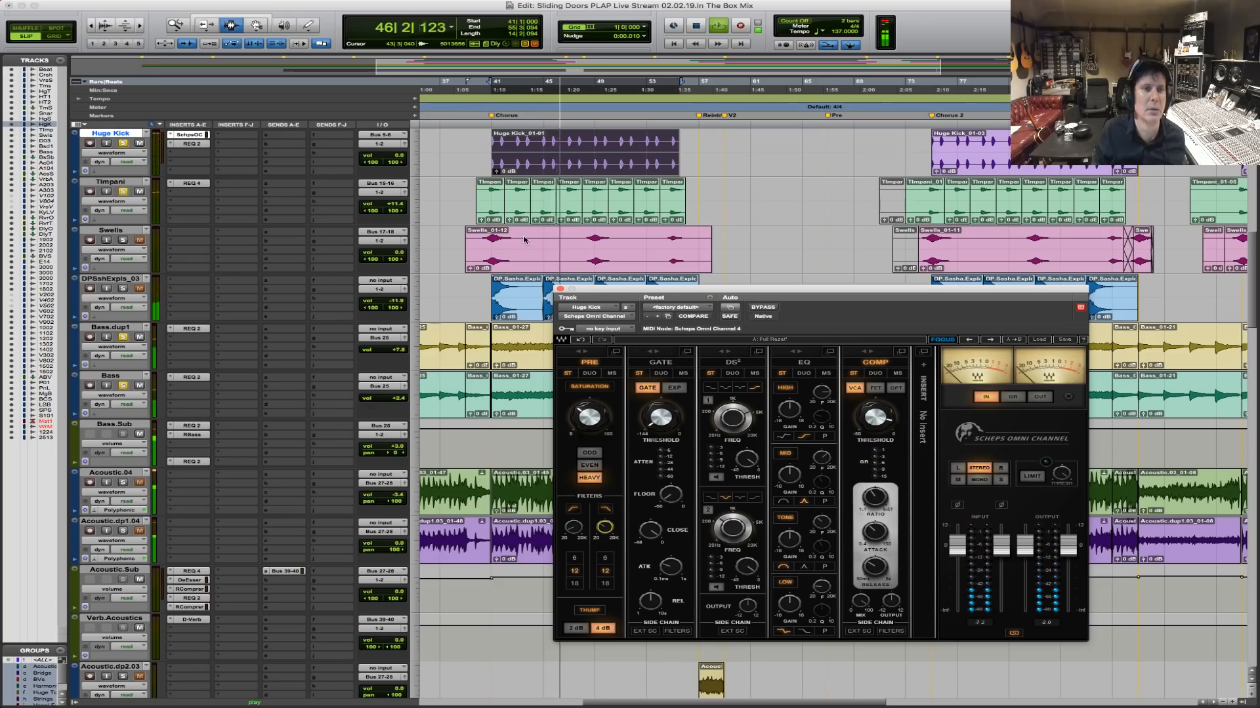
Solo HugeToms.dp1 and shape Toms.Sub's REQ 4, setting the low band to 64 Hz and boosting 2.2 dB around 139 Hz.
{"action": "scroll", "coordinate": [523, 239], "scroll_direction": "up", "scroll_amount": 5}
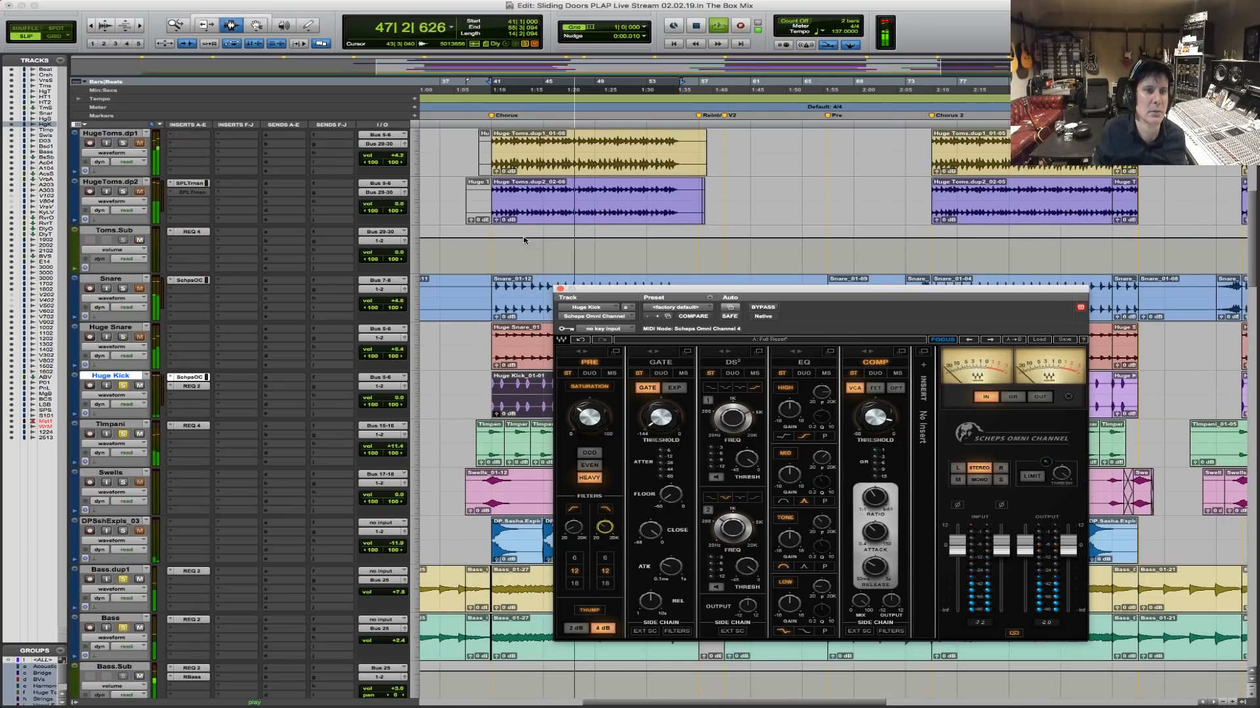
{"action": "left_click", "coordinate": [124, 145]}
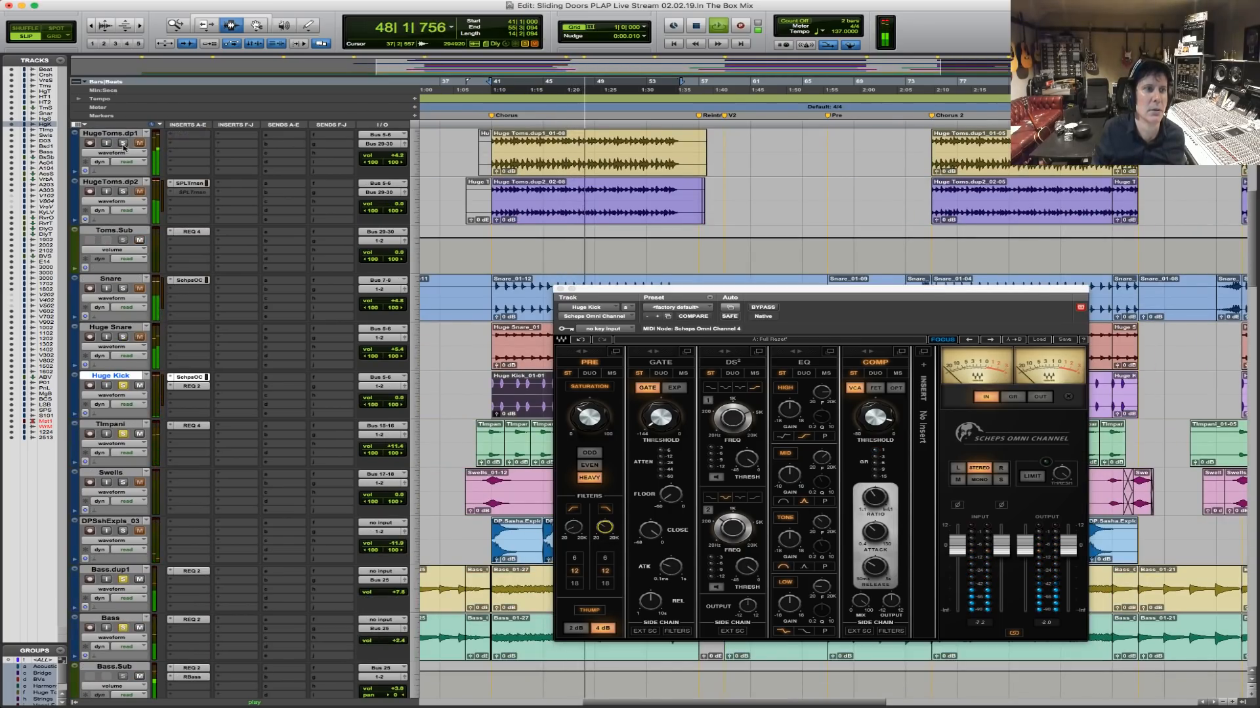
{"action": "left_click", "coordinate": [190, 232]}
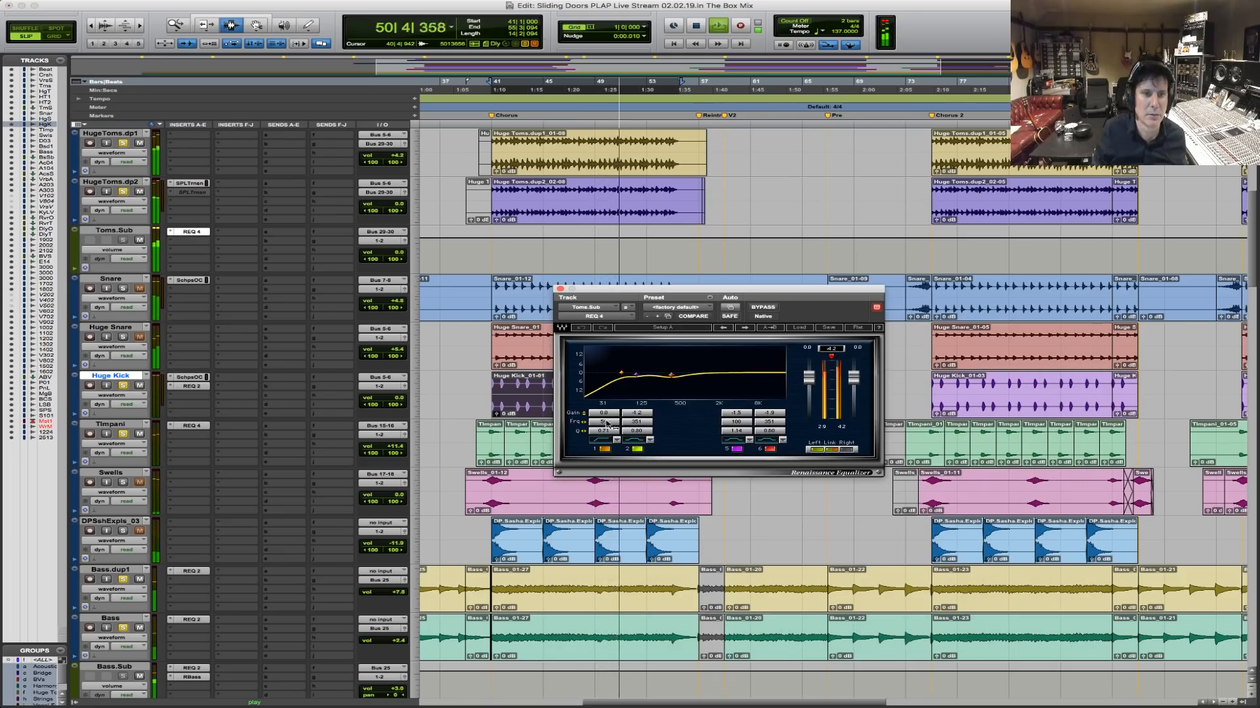
{"action": "left_click_drag", "start_coordinate": [607, 424], "coordinate": [607, 419]}
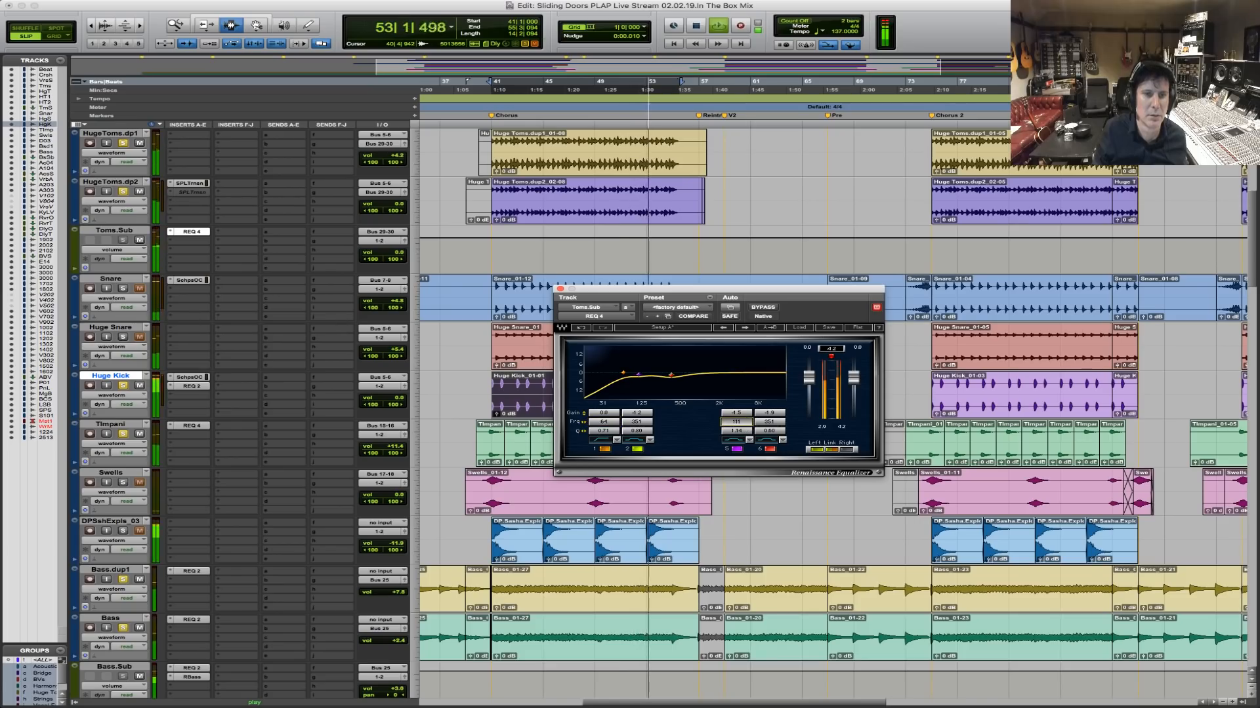
{"action": "left_click_drag", "start_coordinate": [747, 415], "coordinate": [736, 416]}
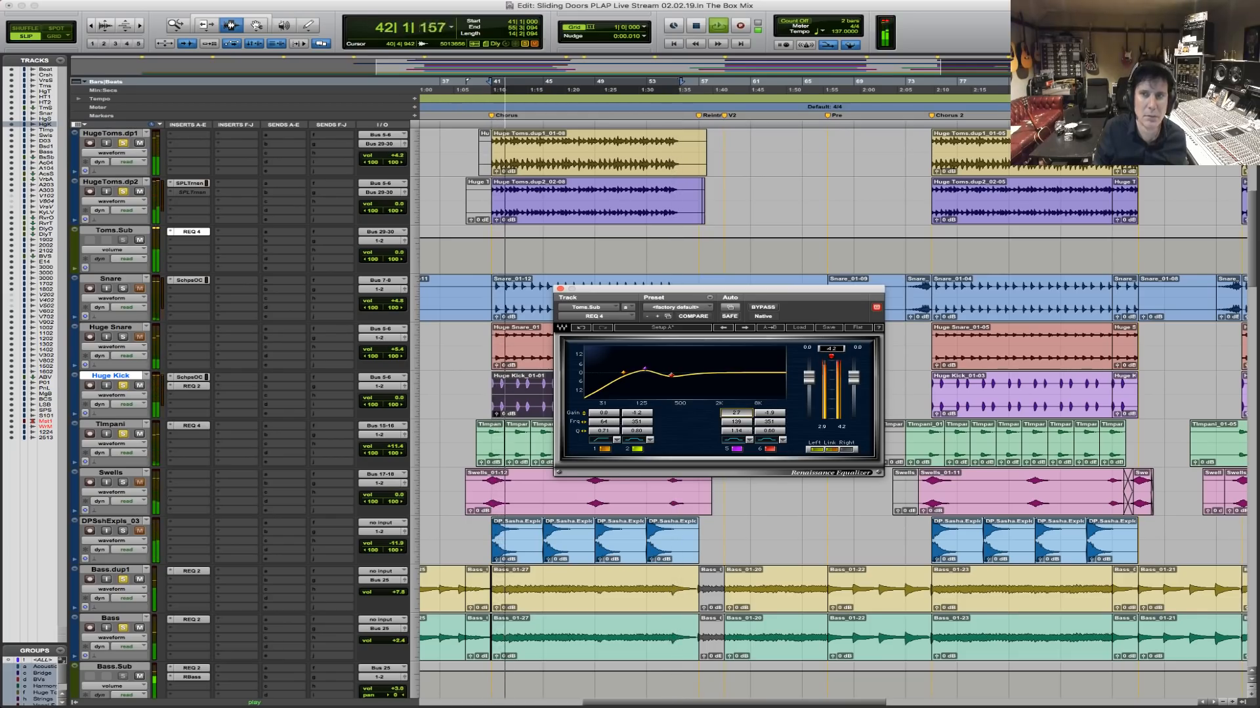
{"action": "left_click_drag", "start_coordinate": [736, 413], "coordinate": [736, 416]}
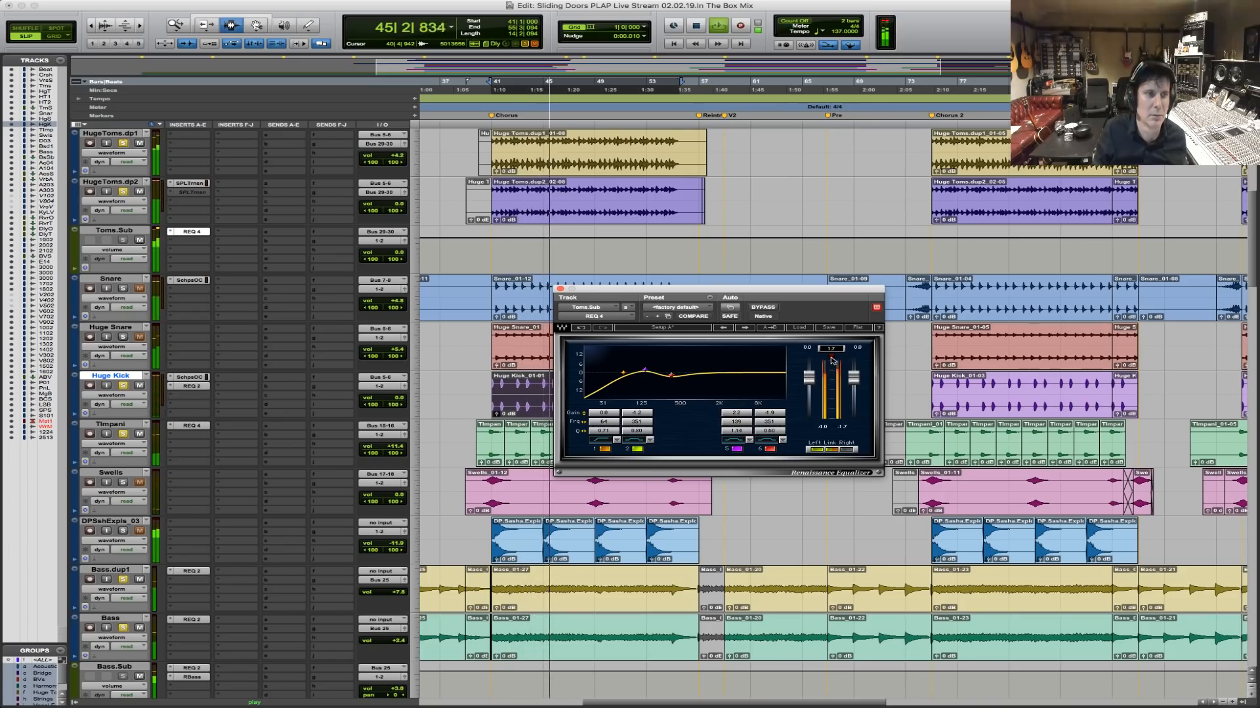
Close the Toms.Sub equalizer and add Snare, Huge Snare and Huge Toms to the soloed tracks during playback.
{"action": "left_click", "coordinate": [124, 289]}
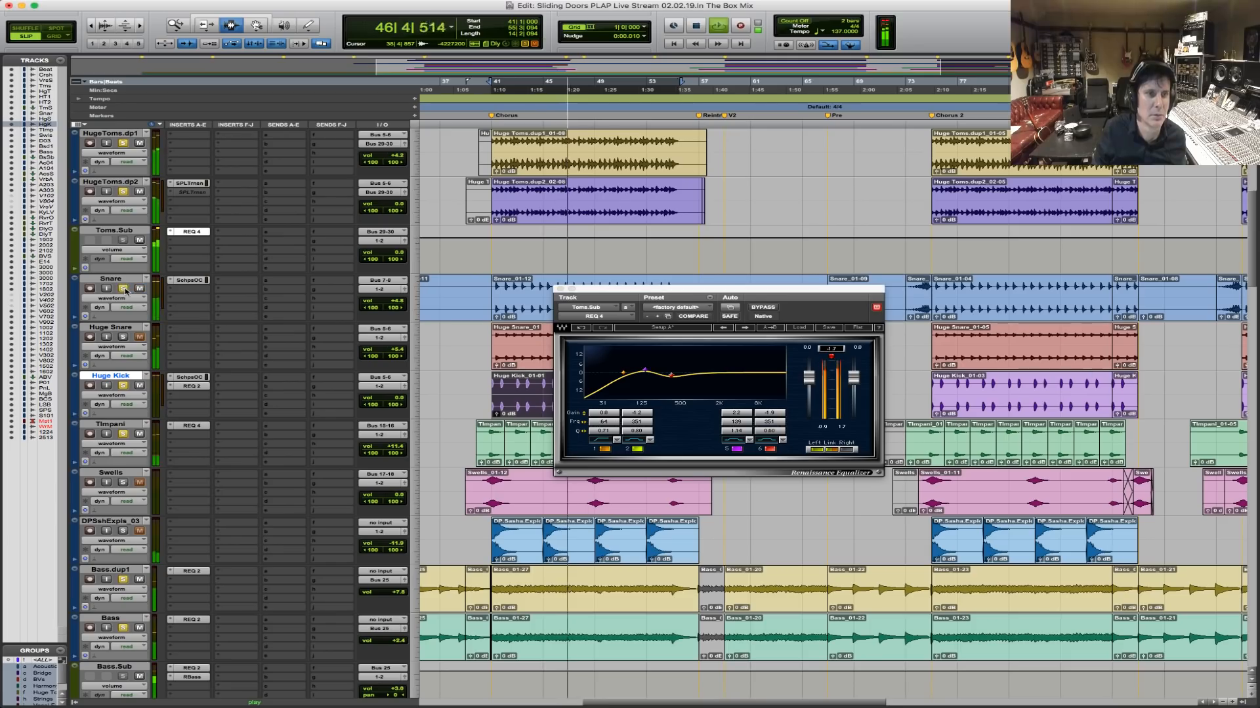
{"action": "left_click", "coordinate": [560, 289]}
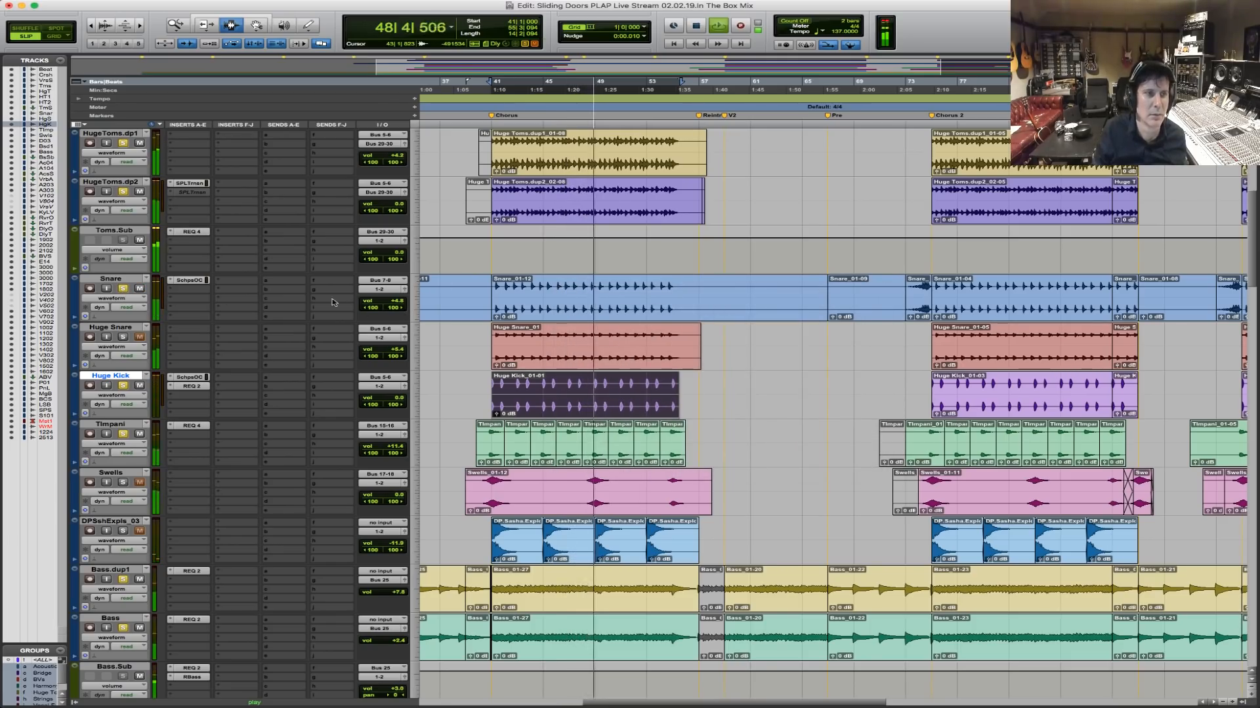
{"action": "left_click", "coordinate": [124, 338]}
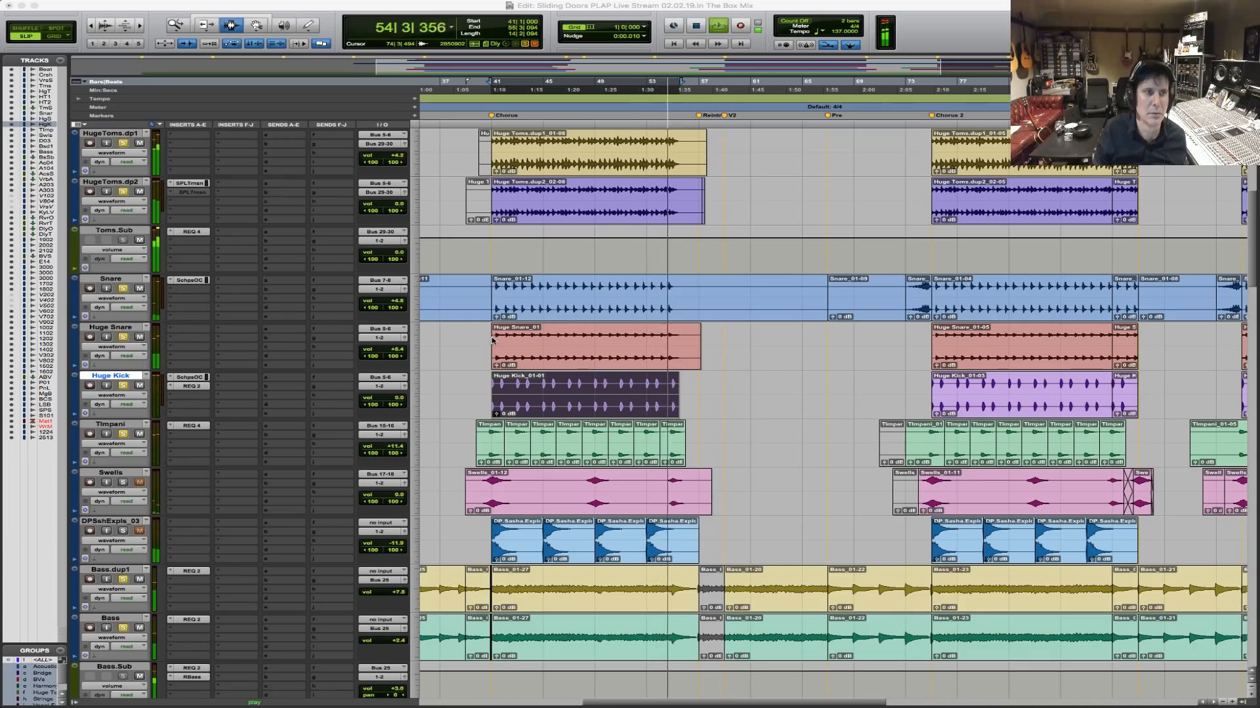
{"action": "scroll", "coordinate": [332, 355], "scroll_direction": "up", "scroll_amount": 4}
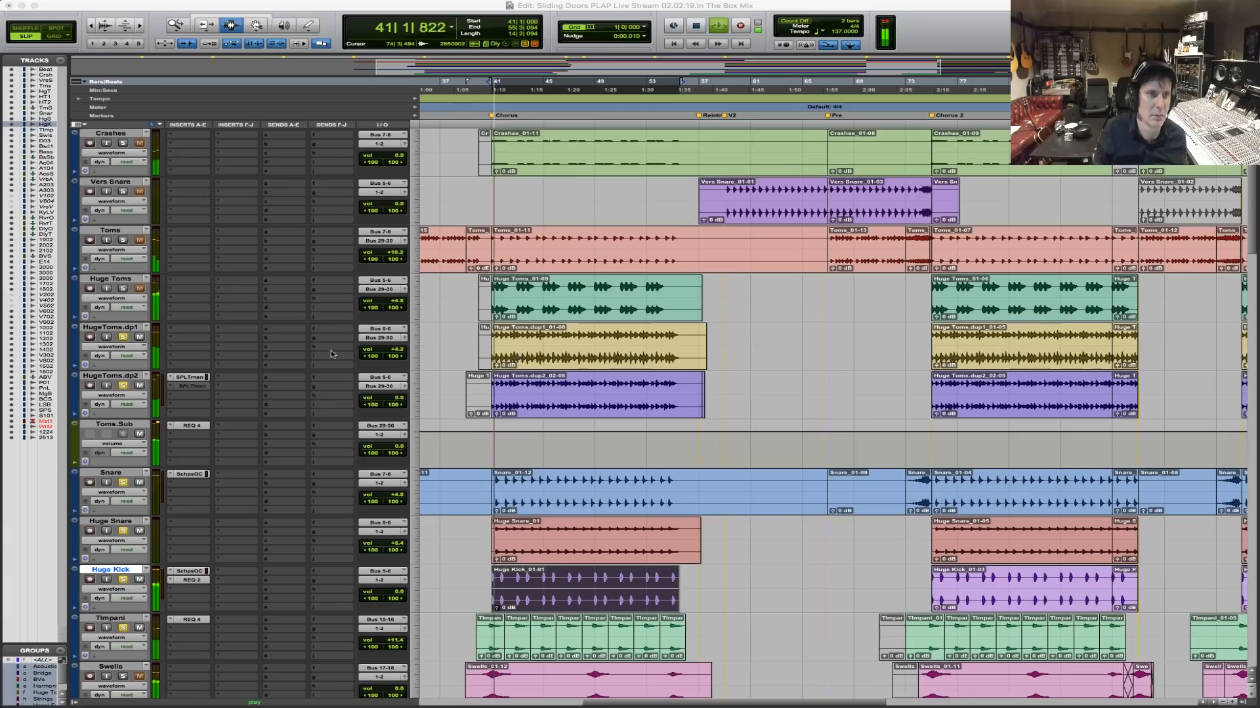
{"action": "left_click", "coordinate": [123, 289]}
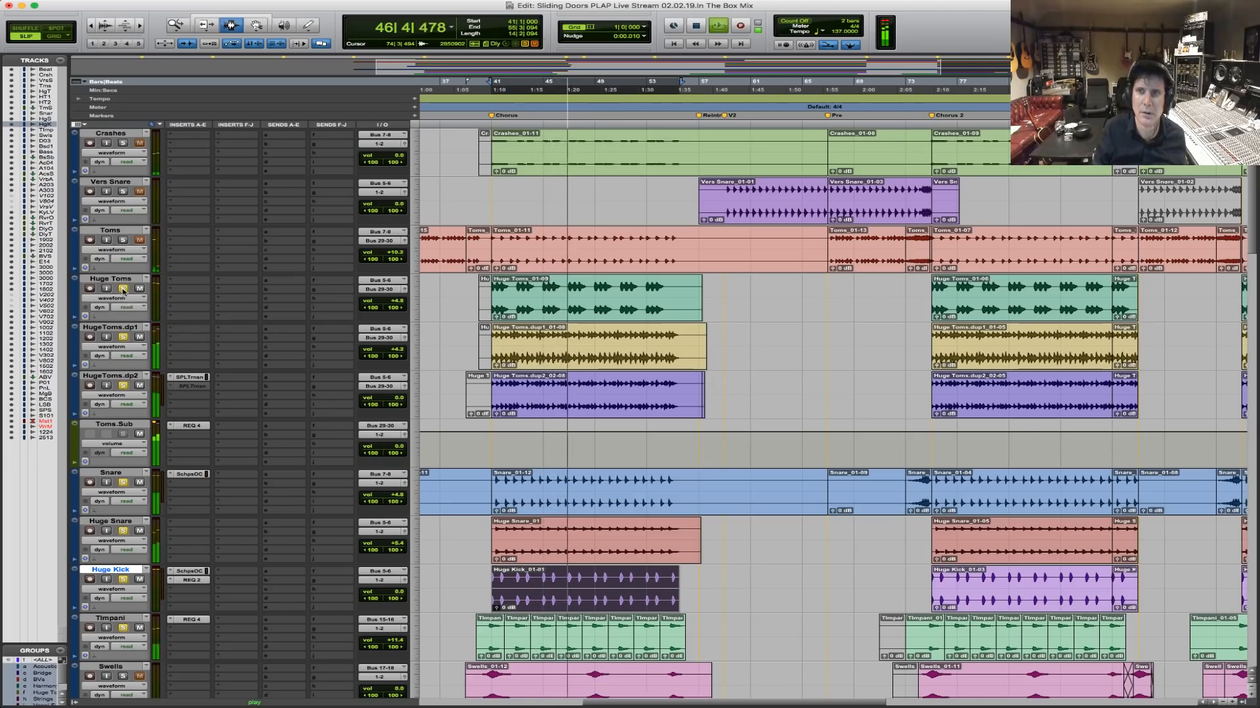
Replay the start of the Chorus several times to check the low end with the soloed drums and basses.
{"action": "key", "text": "space"}
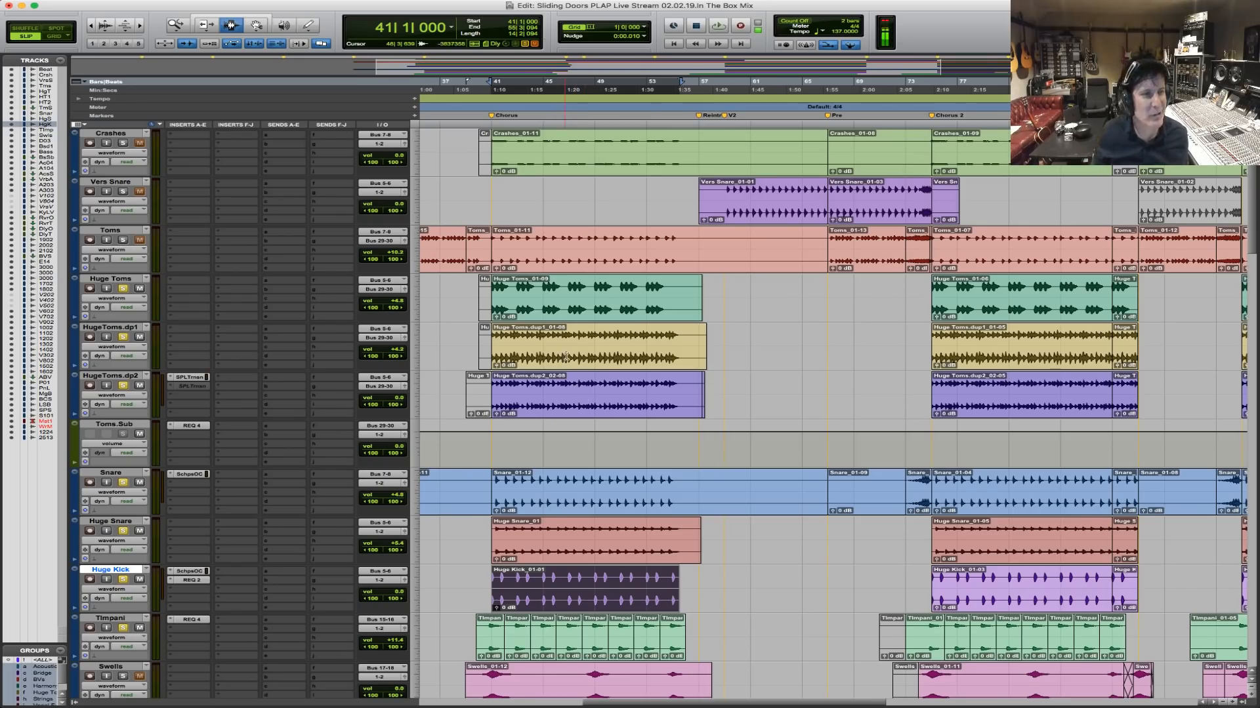
{"action": "key", "text": "space"}
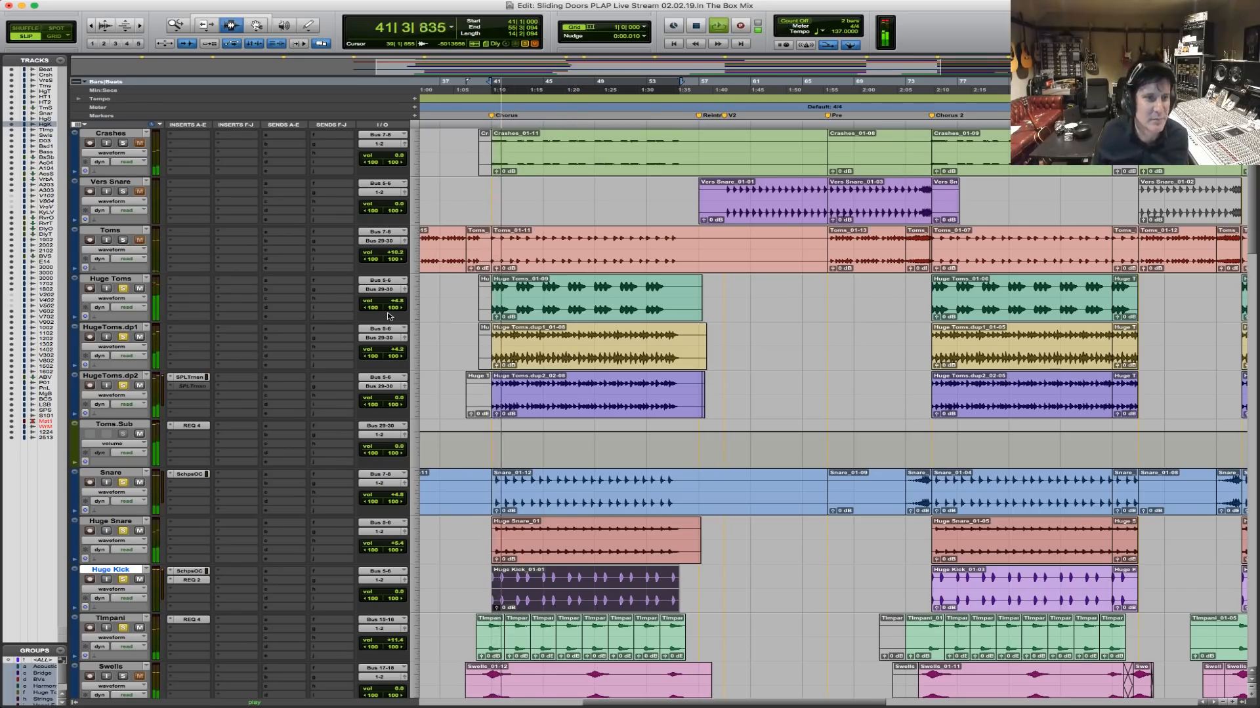
{"action": "key", "text": "space"}
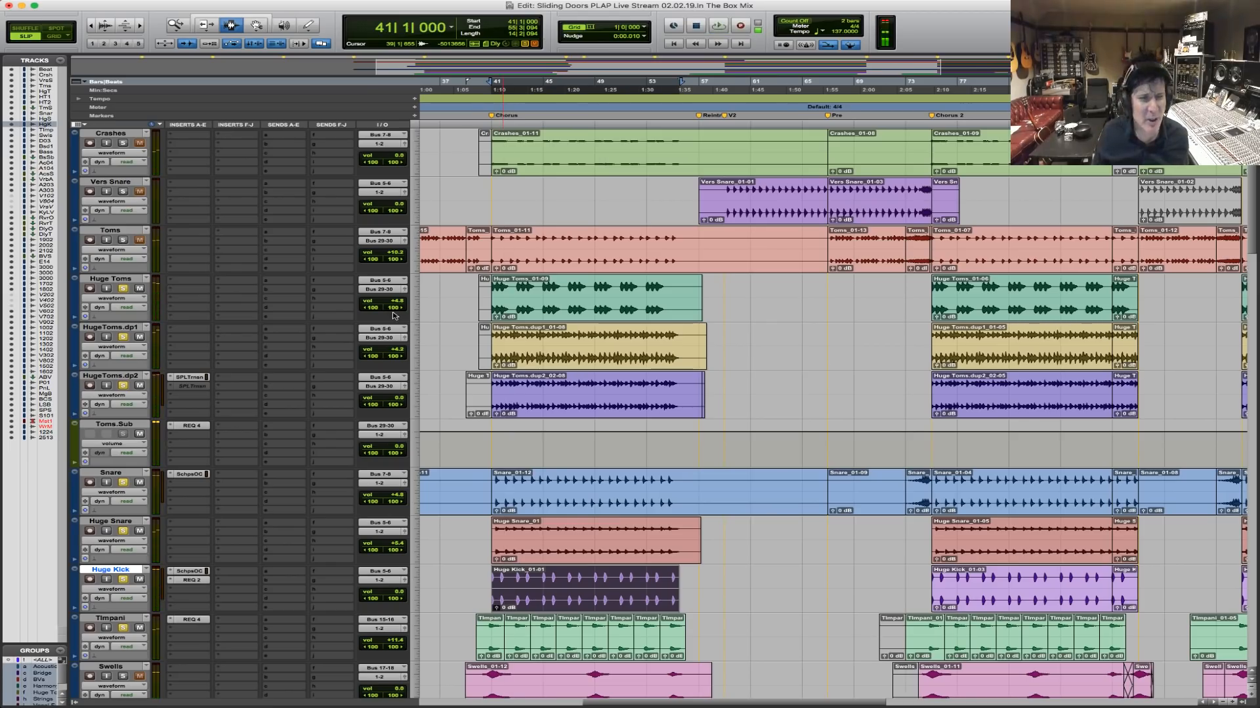
{"action": "key", "text": "space"}
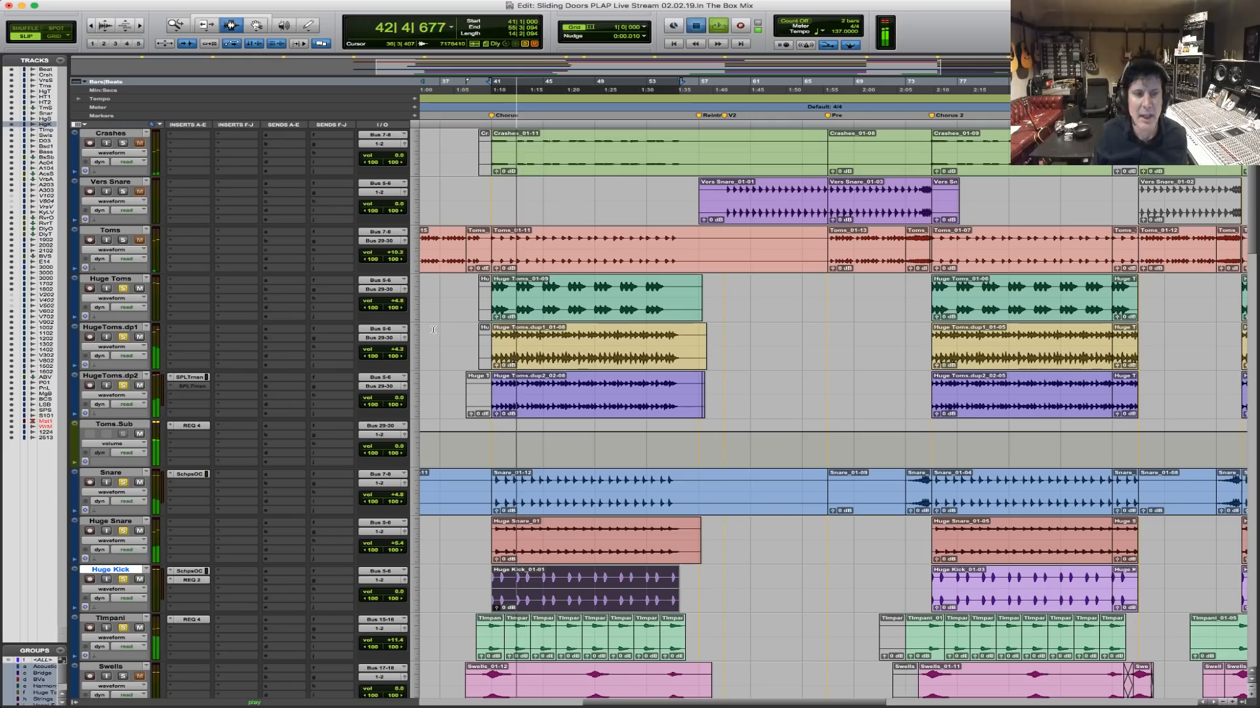
{"action": "key", "text": "space"}
{"action": "key", "text": "space"}
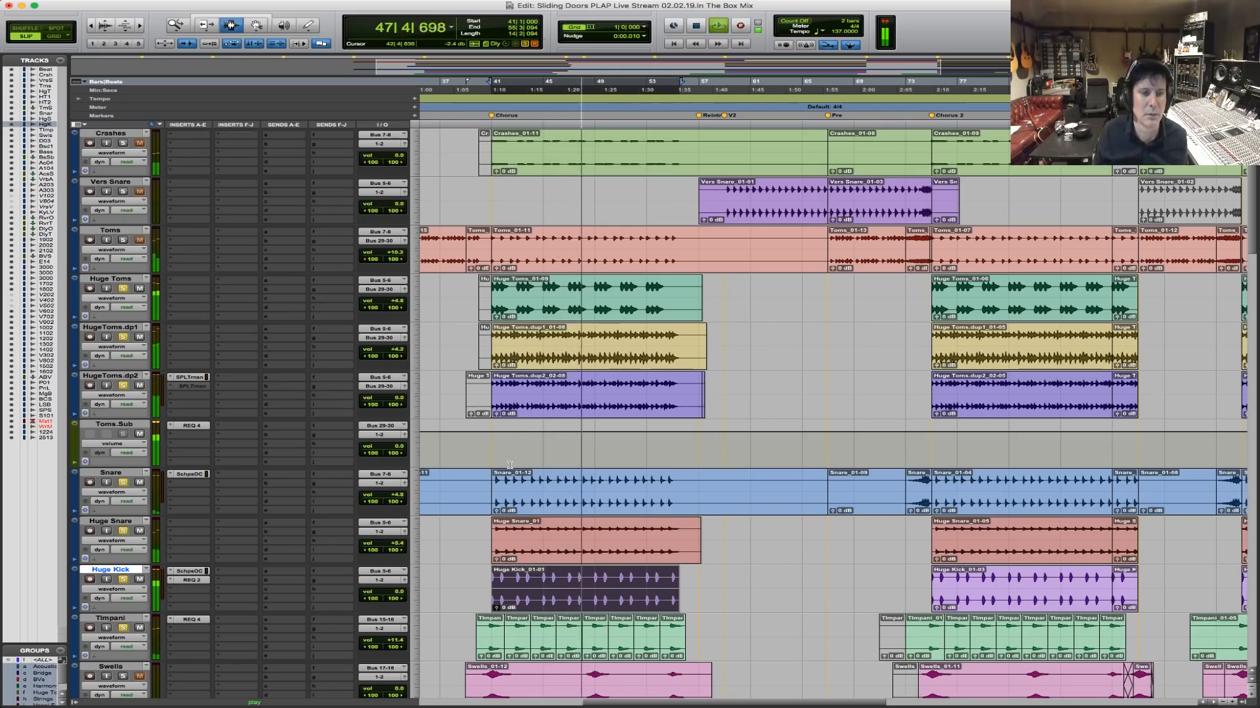
{"action": "key", "text": "space"}
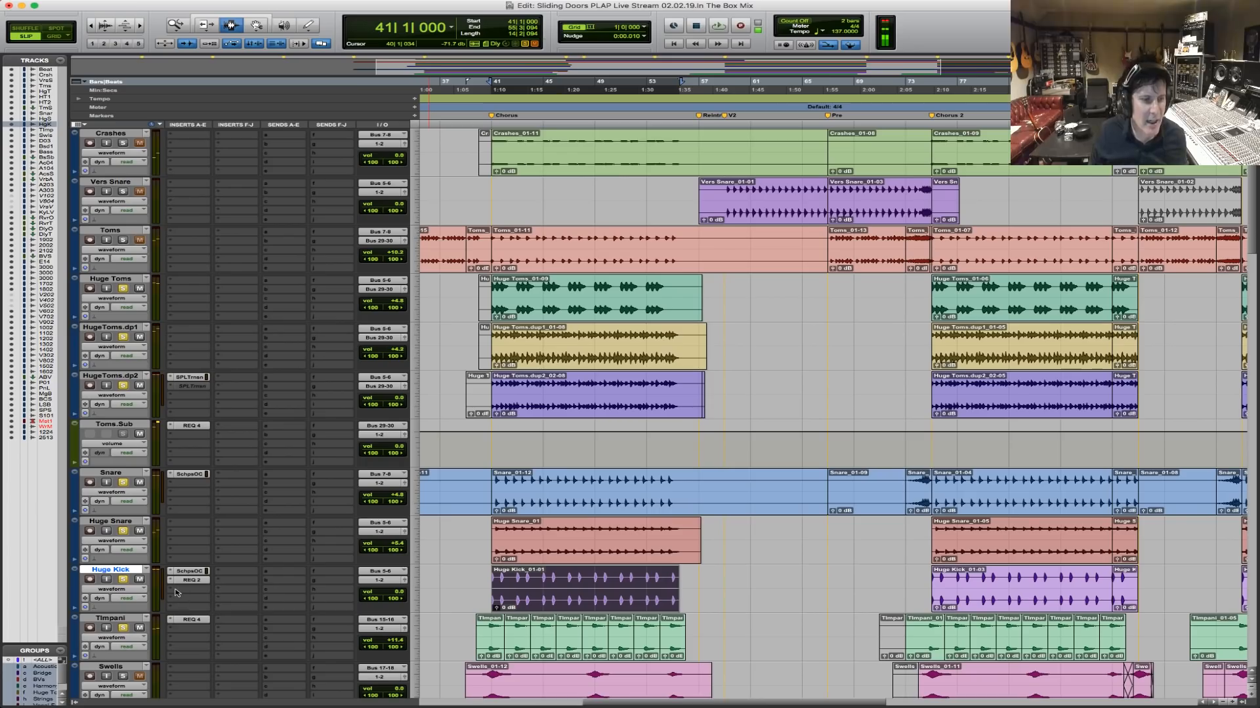
Insert SPL Transient Designer Plus after REQ 2 on Huge Kick, raising attack and output gain and reducing sustain during playback.
{"action": "left_click", "coordinate": [176, 592]}
{"action": "mouse_move", "coordinate": [249, 610]}
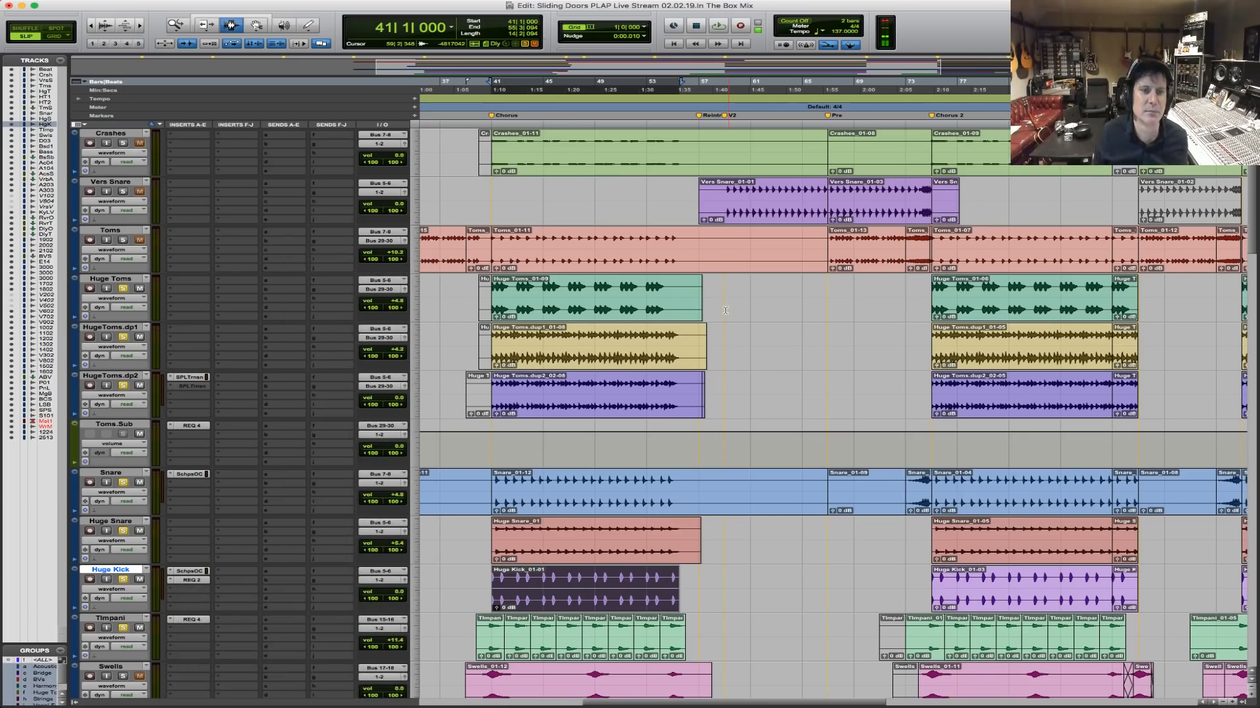
{"action": "key", "text": "space"}
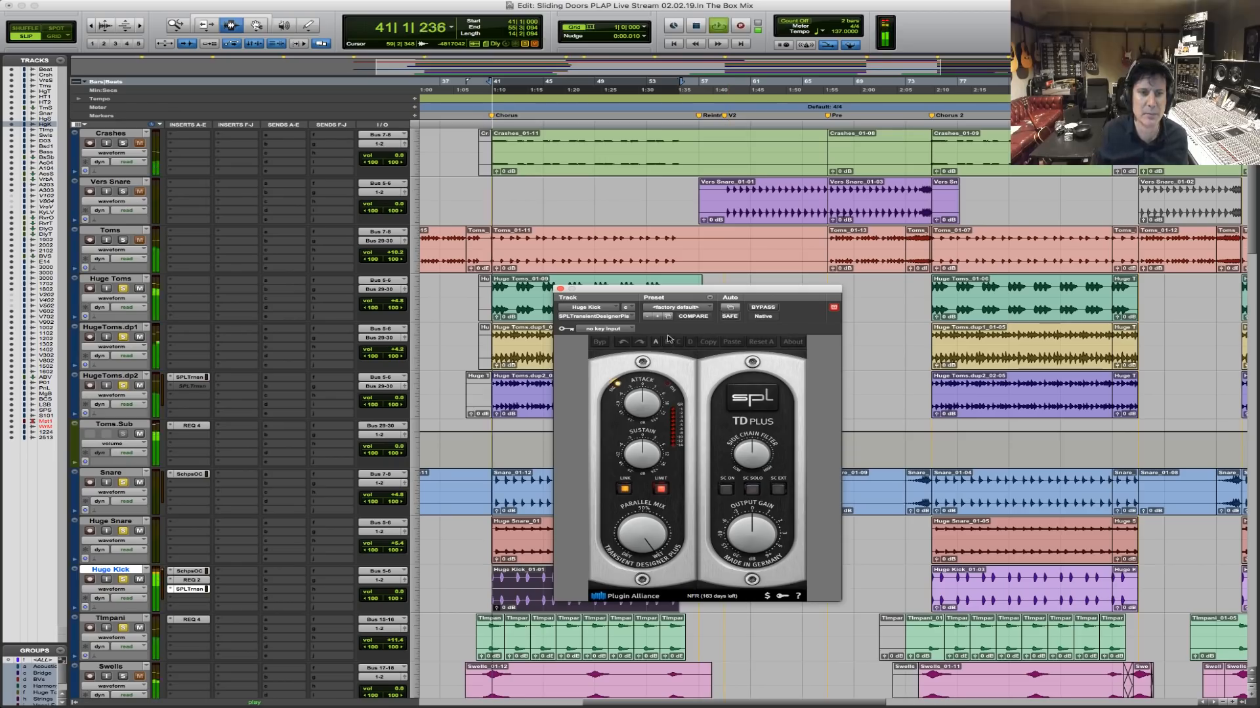
{"action": "left_click_drag", "start_coordinate": [659, 382], "coordinate": [658, 386]}
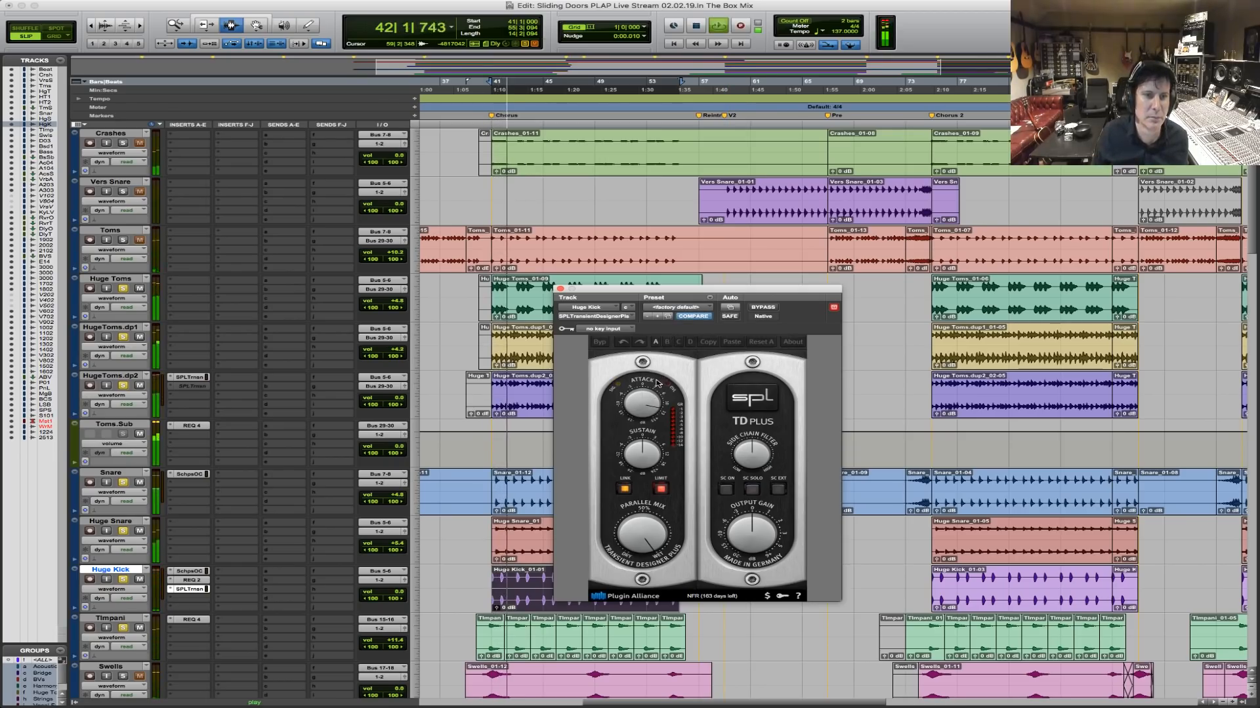
{"action": "left_click_drag", "start_coordinate": [634, 448], "coordinate": [632, 461]}
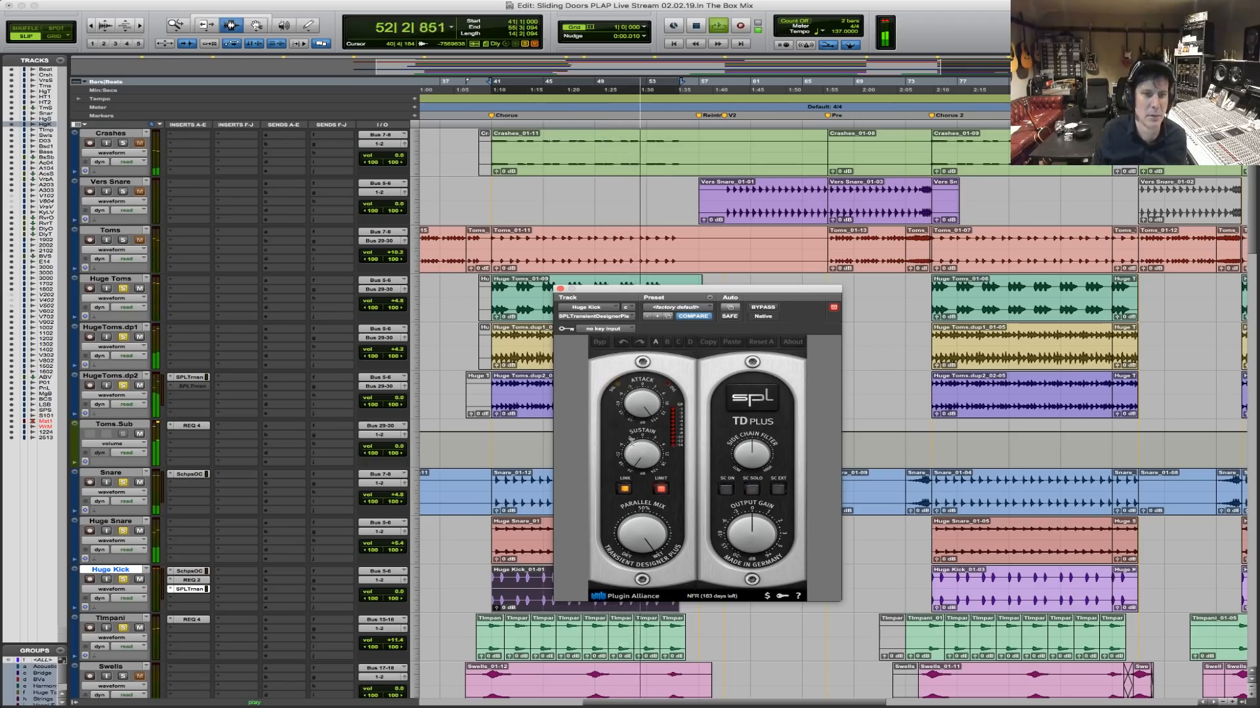
{"action": "left_click_drag", "start_coordinate": [753, 543], "coordinate": [755, 523]}
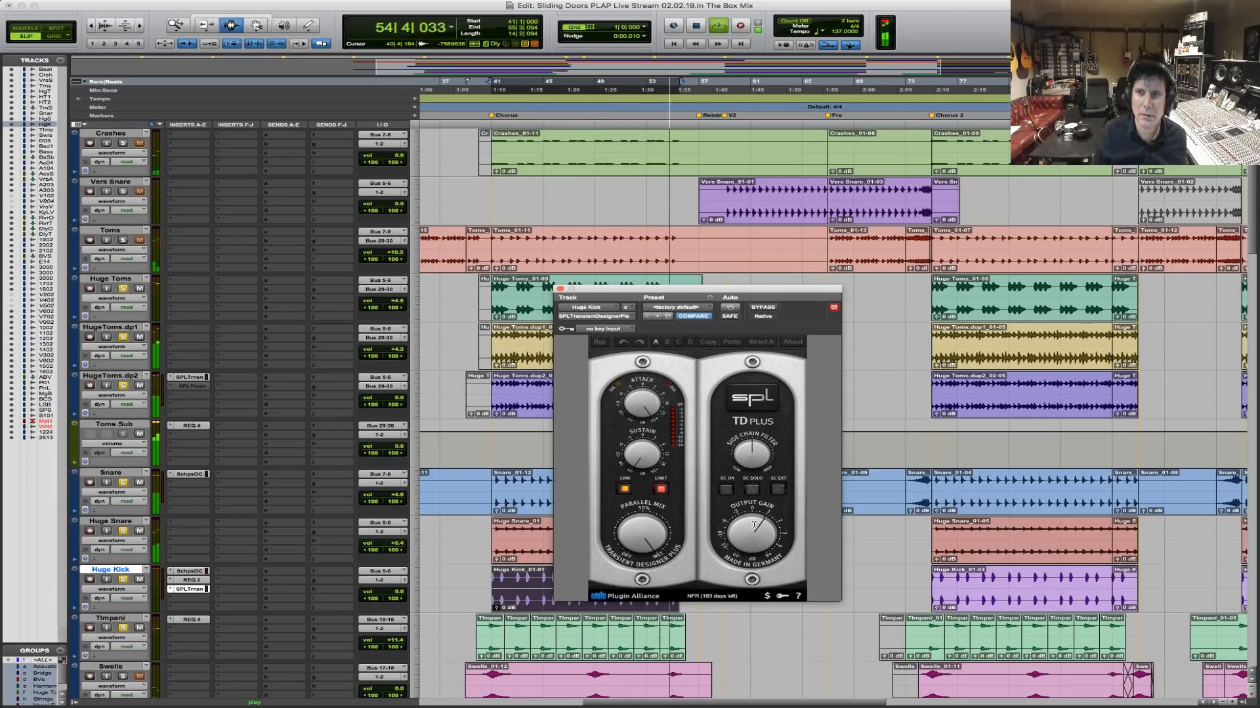
Add Crashes and Toms to the soloed tracks, close Huge Kick's Transient Designer Plus and stop playback.
{"action": "left_click", "coordinate": [122, 143]}
{"action": "left_click", "coordinate": [123, 240]}
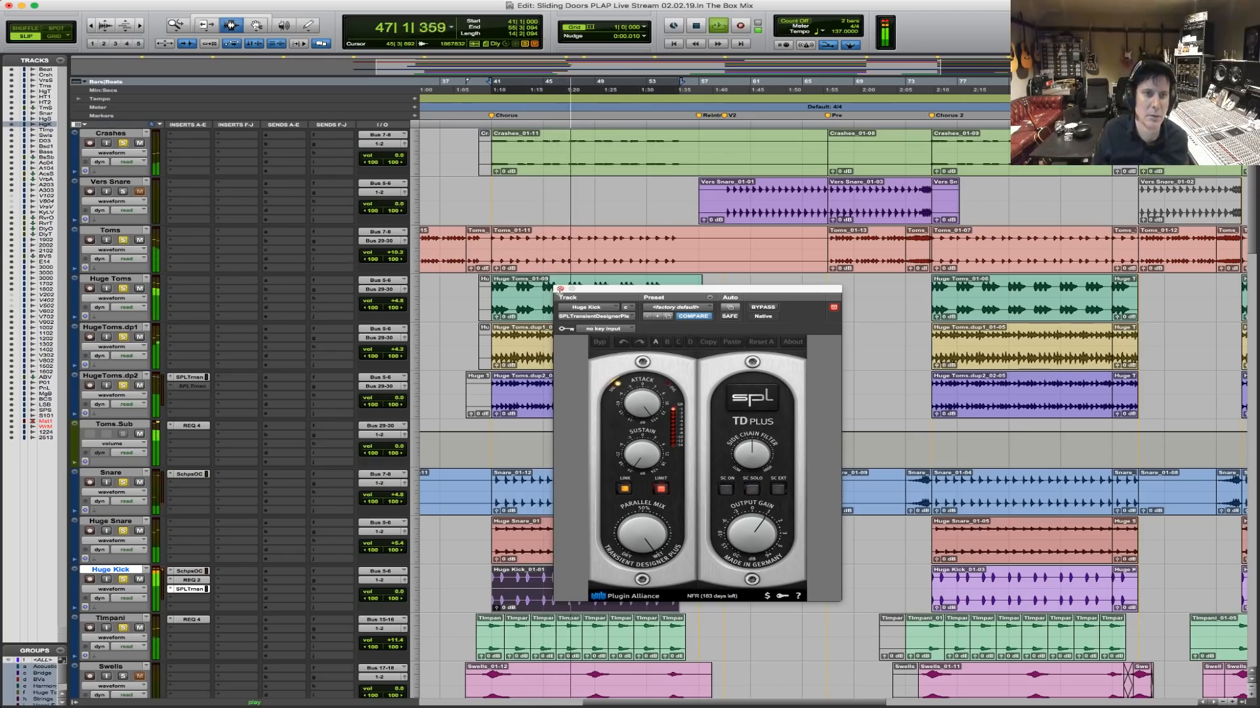
{"action": "left_click", "coordinate": [560, 289]}
{"action": "key", "text": "space"}
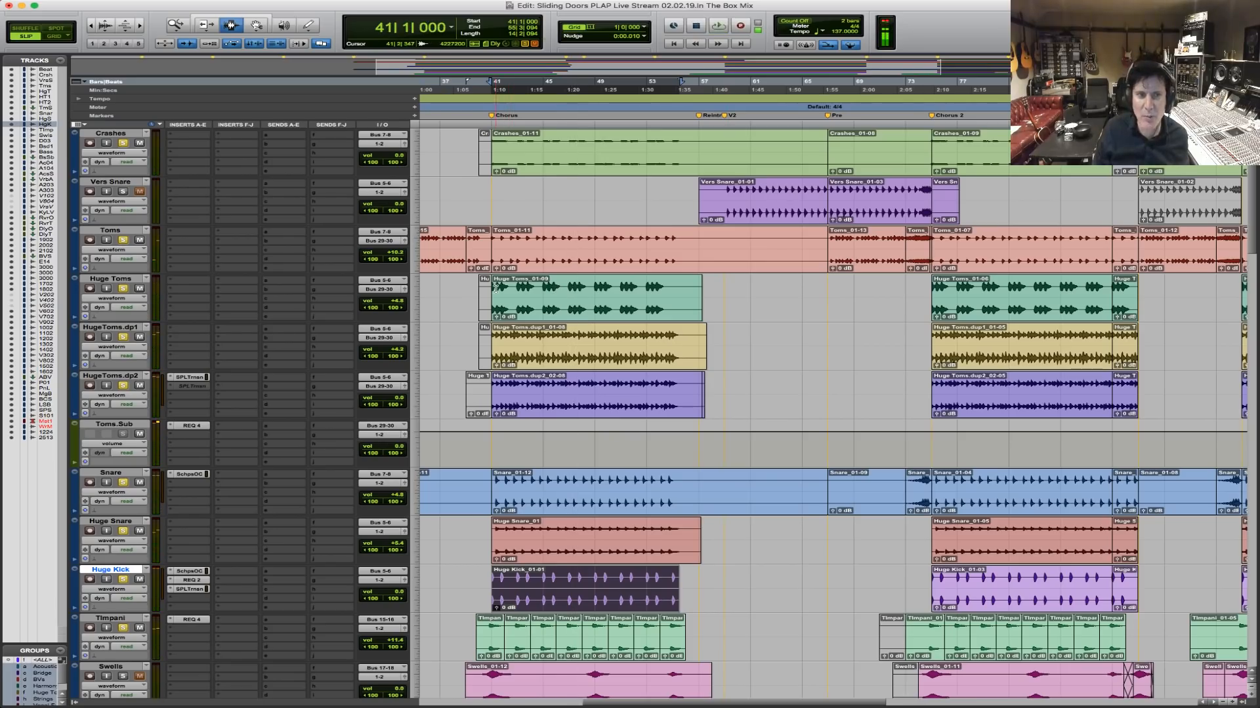
Select the Chorus passage from bar 41 across the three Huge Toms tracks and audition it against the kick and basses.
{"action": "left_click_drag", "start_coordinate": [491, 292], "coordinate": [680, 299]}
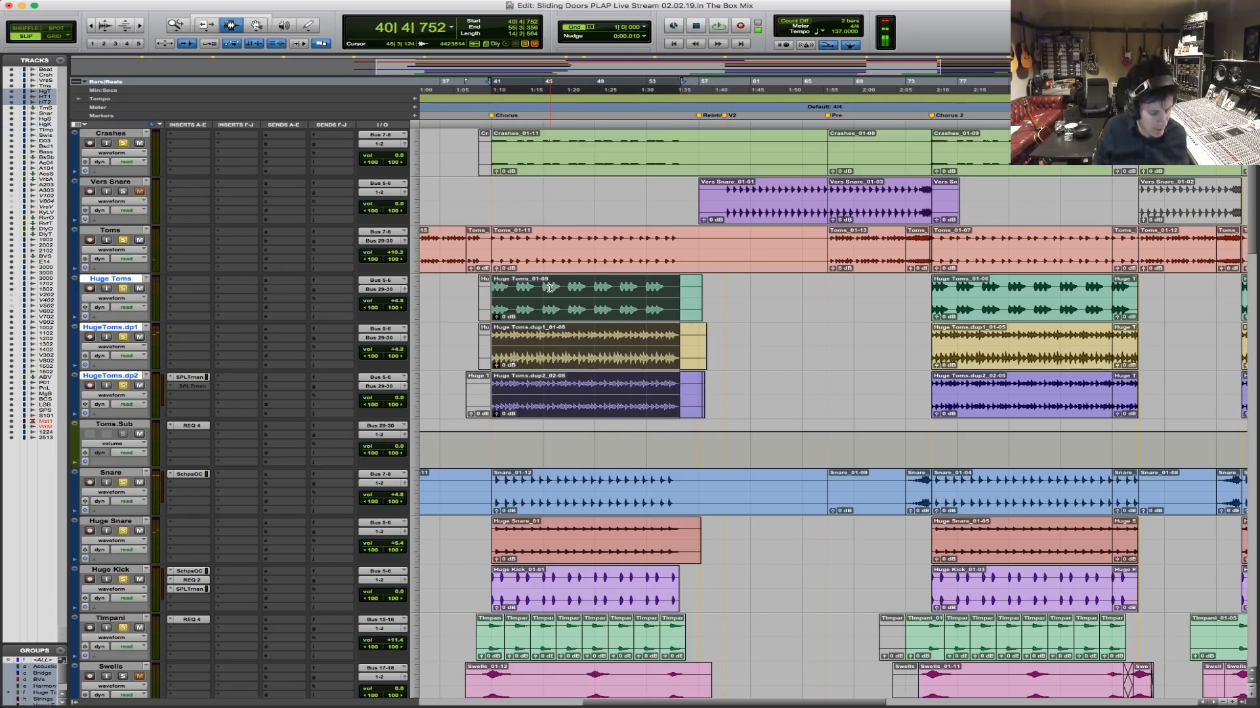
{"action": "left_click_drag", "start_coordinate": [494, 292], "coordinate": [672, 297]}
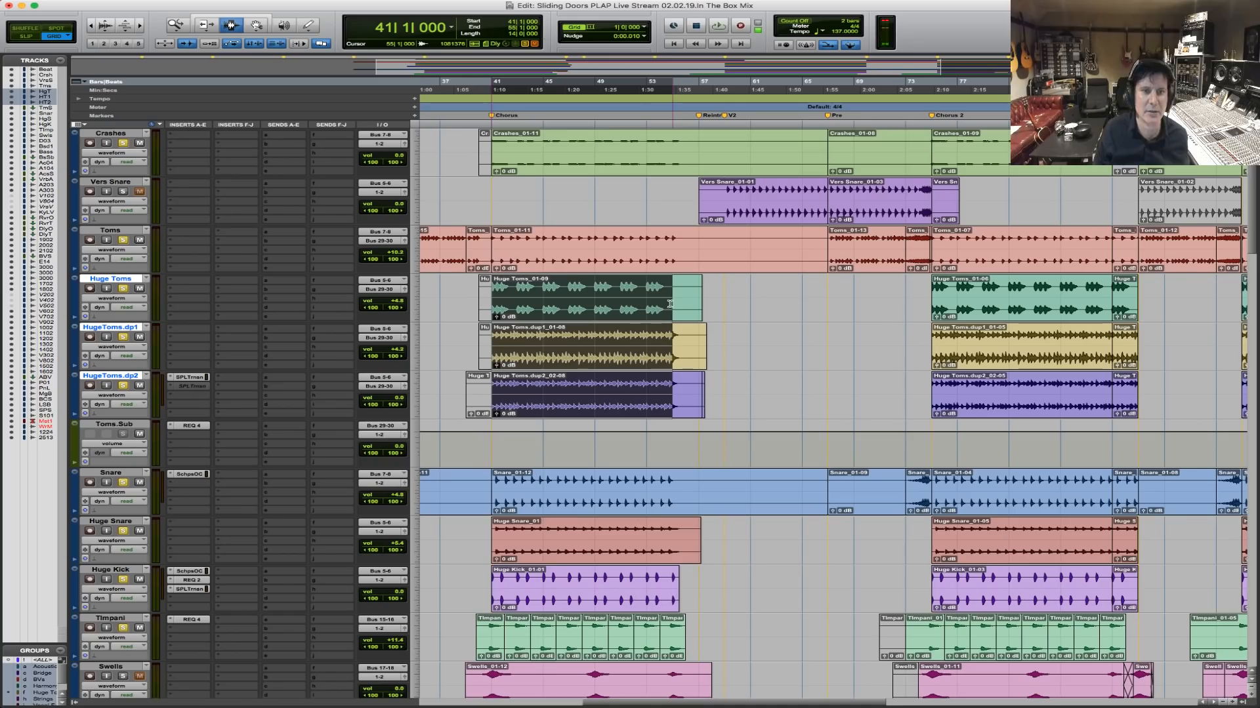
{"action": "key", "text": "space"}
{"action": "scroll", "coordinate": [649, 492], "scroll_direction": "down", "scroll_amount": 10}
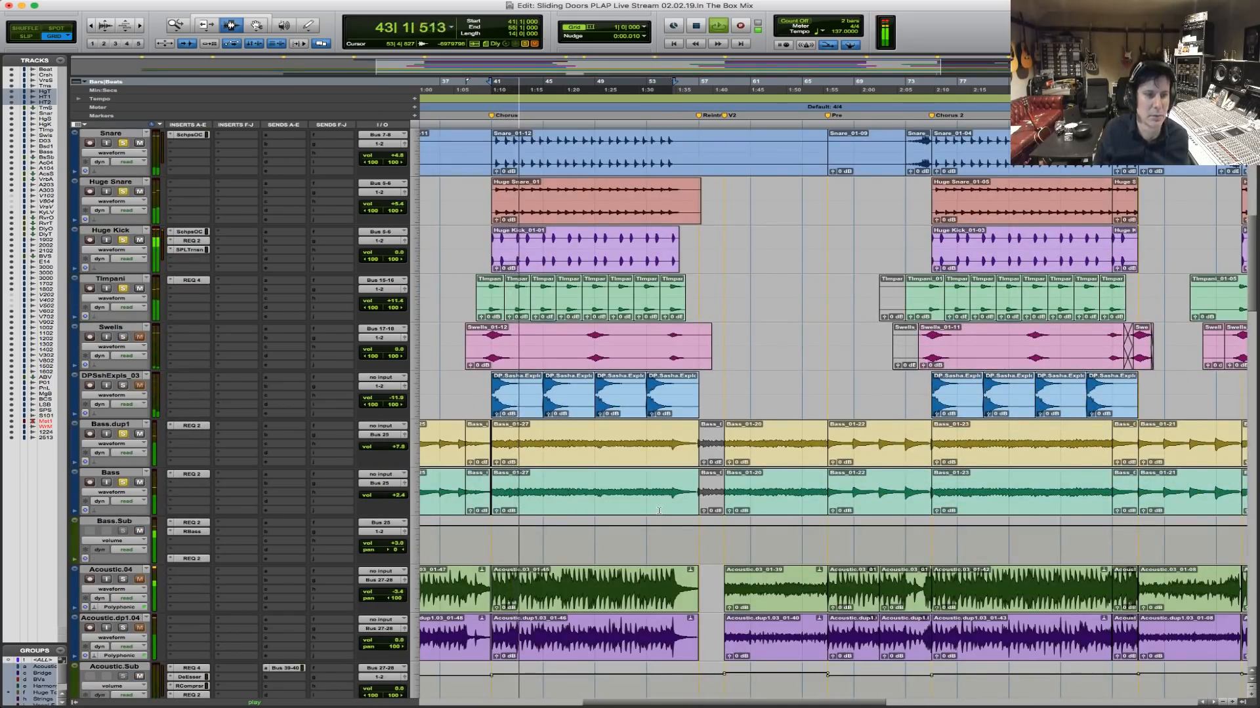
{"action": "key", "text": "space"}
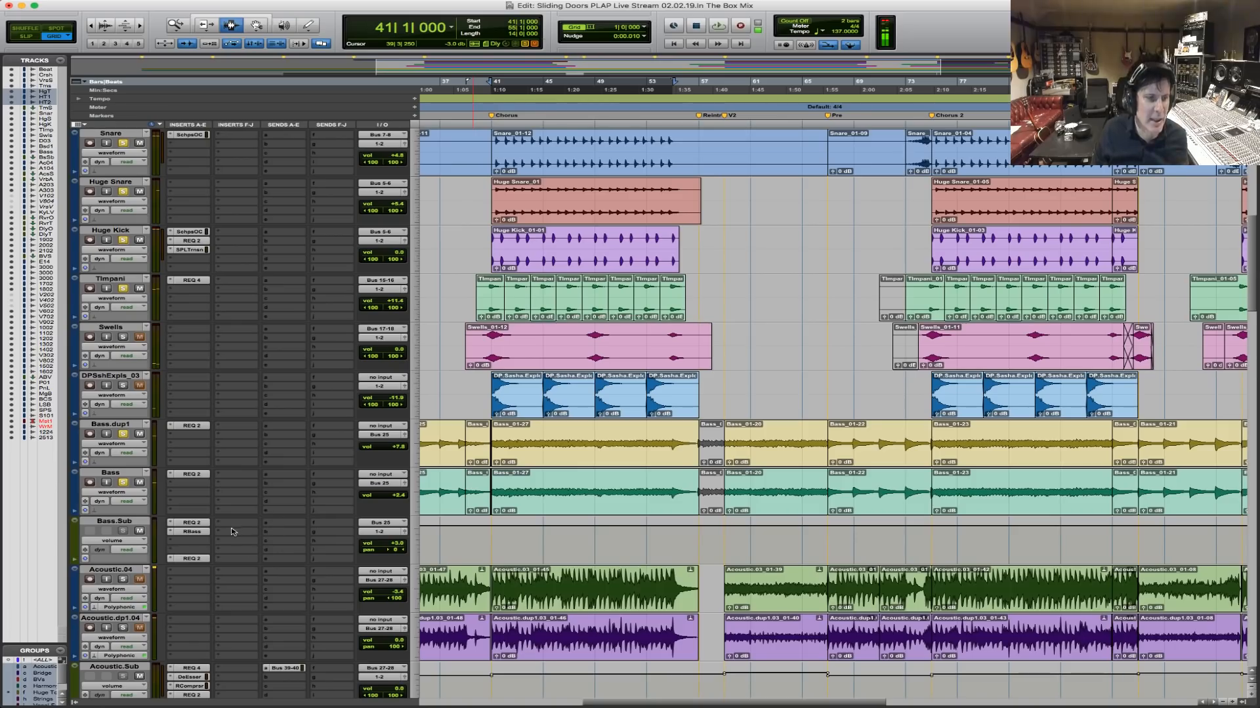
Select all clips on the Bass track and duplicate the track with its playlists, automation, inserts, sends and group assignments.
{"action": "left_click", "coordinate": [136, 476]}
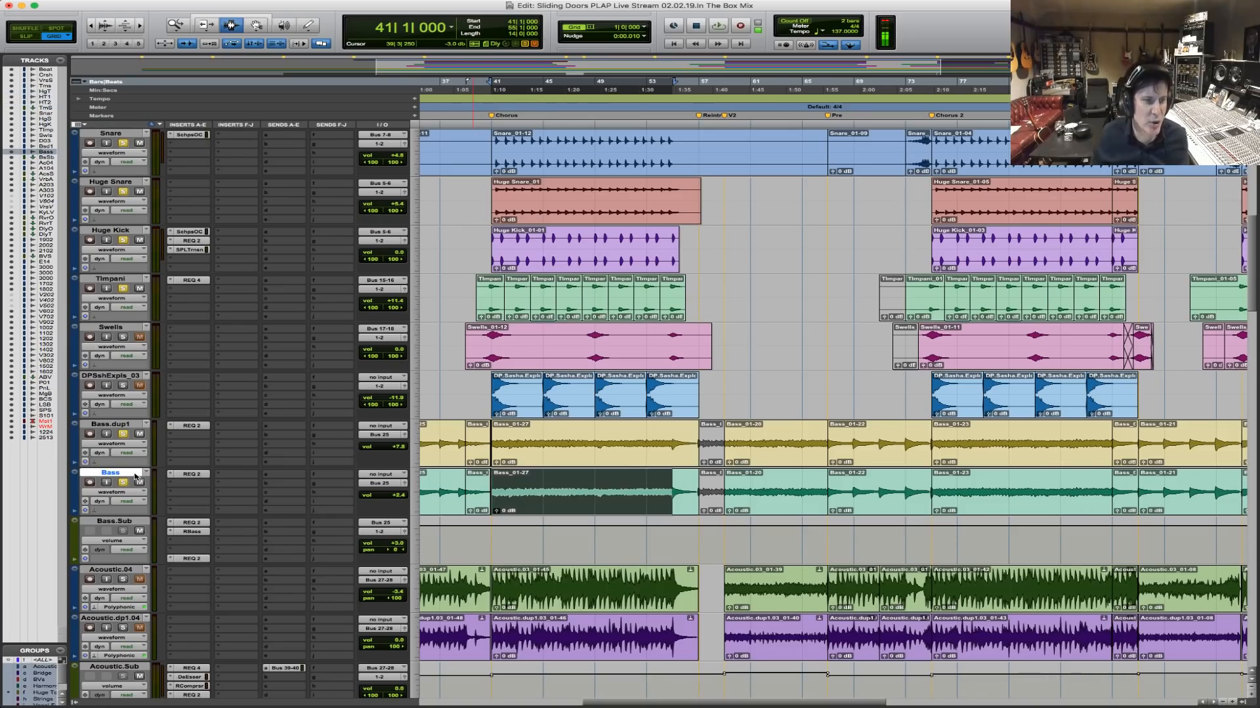
{"action": "triple_click", "coordinate": [552, 494]}
{"action": "key", "text": "shift+super+g"}
{"action": "triple_click", "coordinate": [560, 492]}
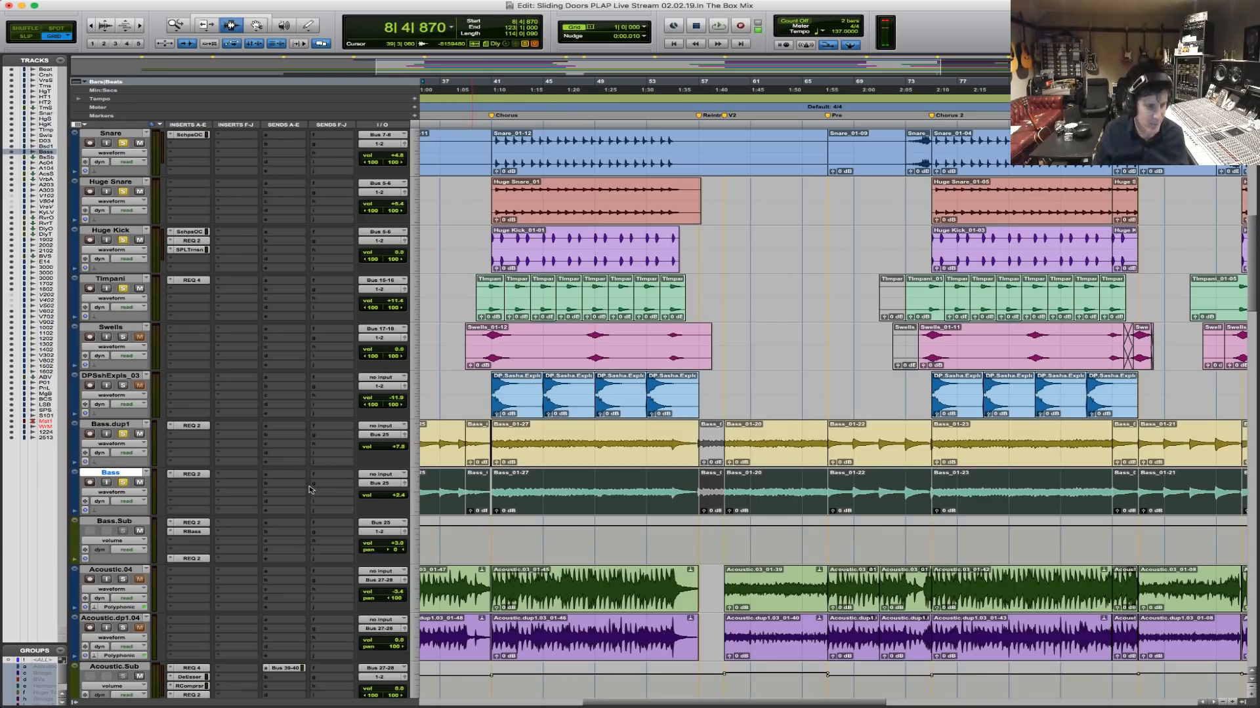
{"action": "key", "text": "alt+shift+d"}
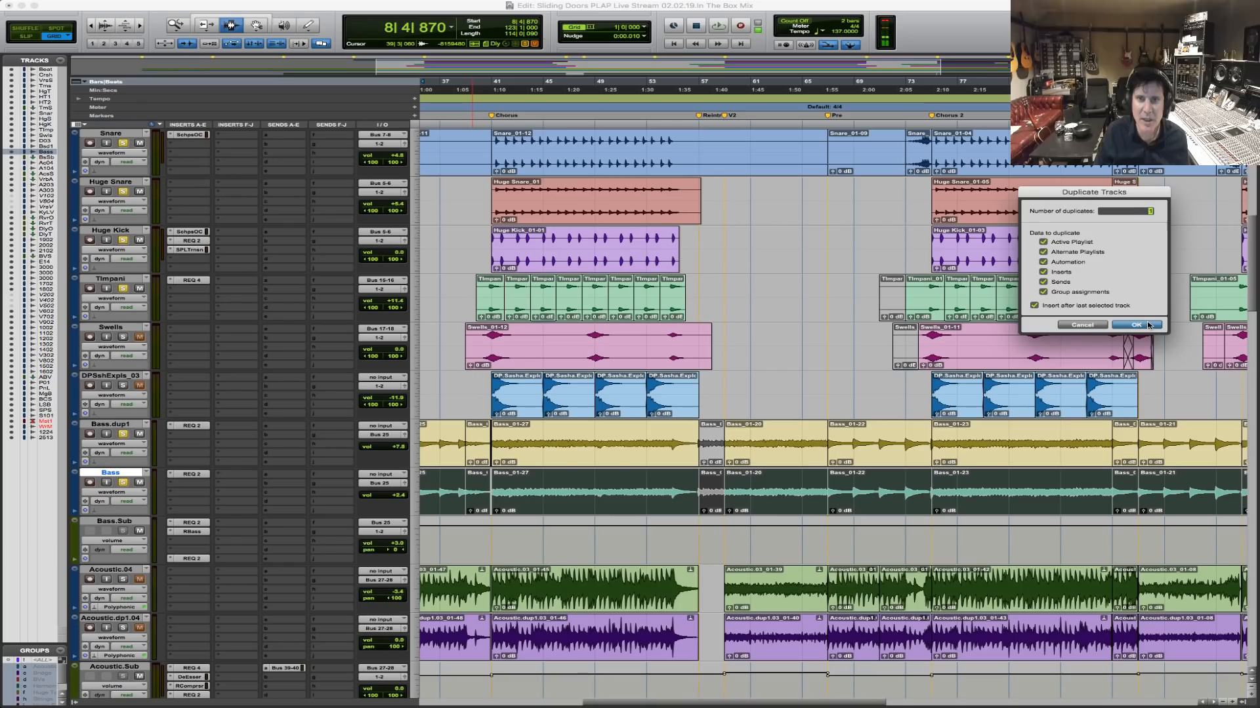
{"action": "left_click", "coordinate": [1135, 325]}
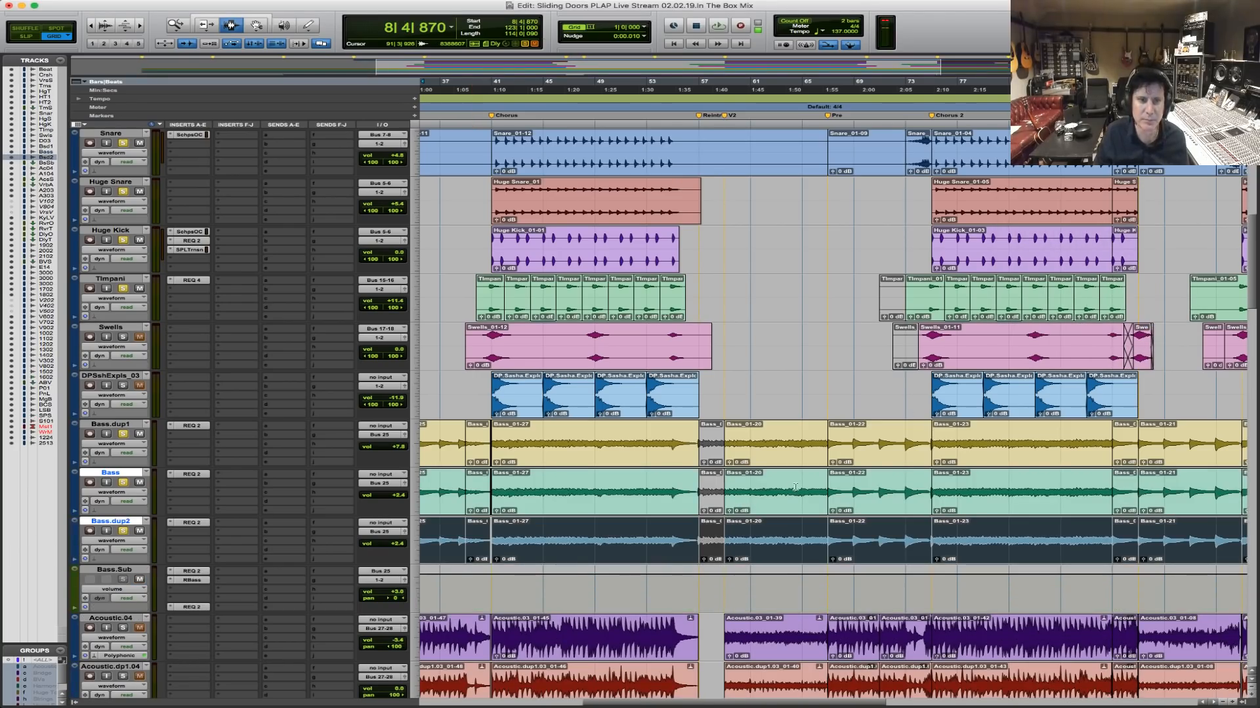
Mute every Bass.dup2 clip from the intro through the first Pre section, up to the Chorus at bar 41.
{"action": "key", "text": "r"}
{"action": "key", "text": "r"}
{"action": "key", "text": "r"}
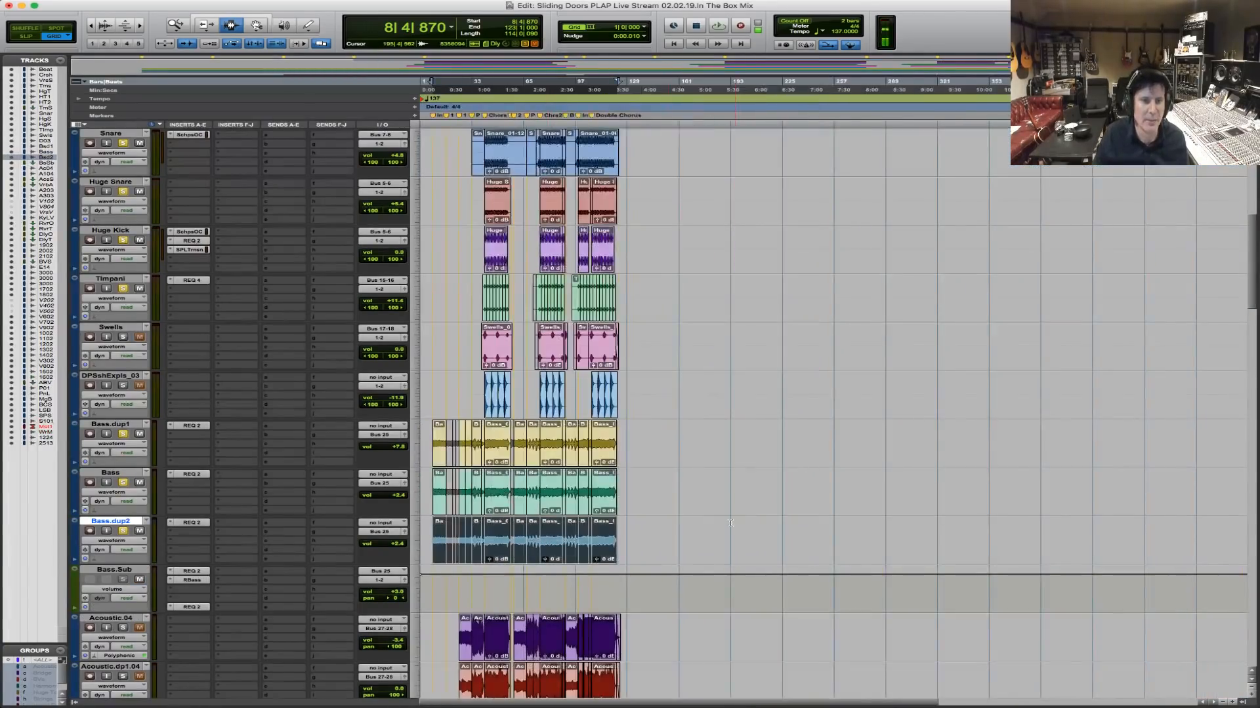
{"action": "key", "text": "F5"}
{"action": "left_click_drag", "start_coordinate": [740, 529], "coordinate": [595, 544]}
{"action": "double_click", "coordinate": [583, 542]}
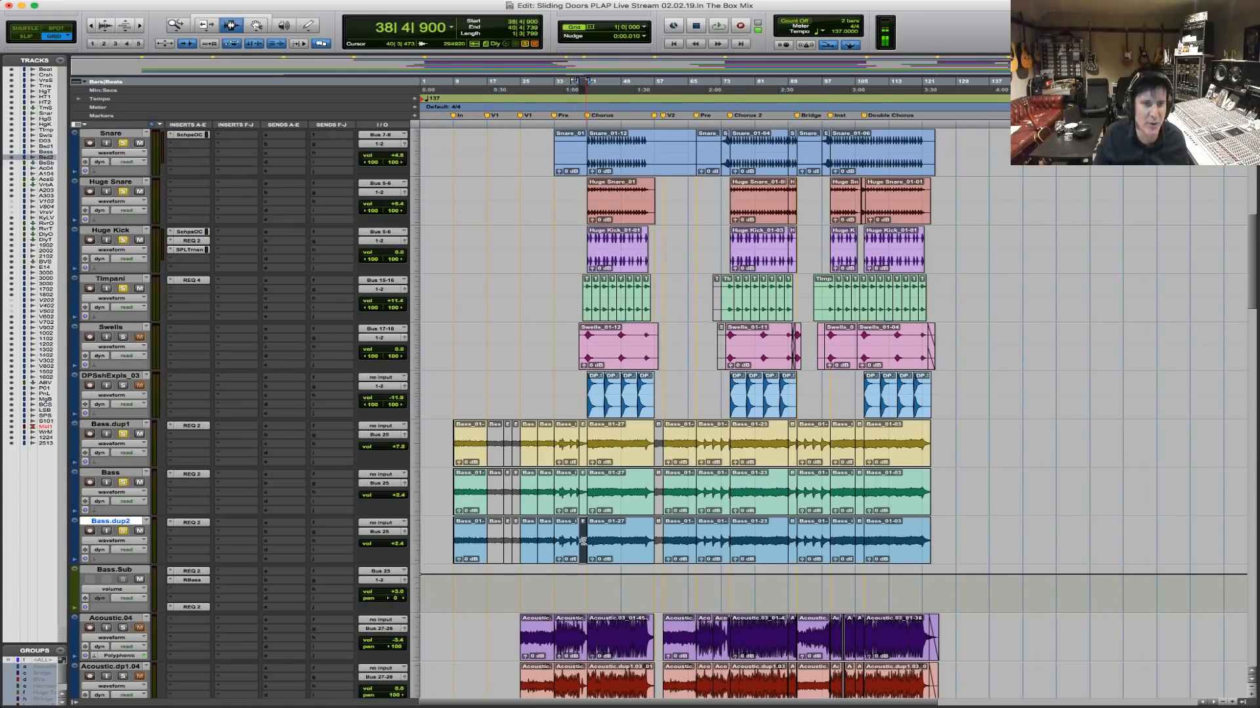
{"action": "left_click", "coordinate": [458, 543], "text": "shift"}
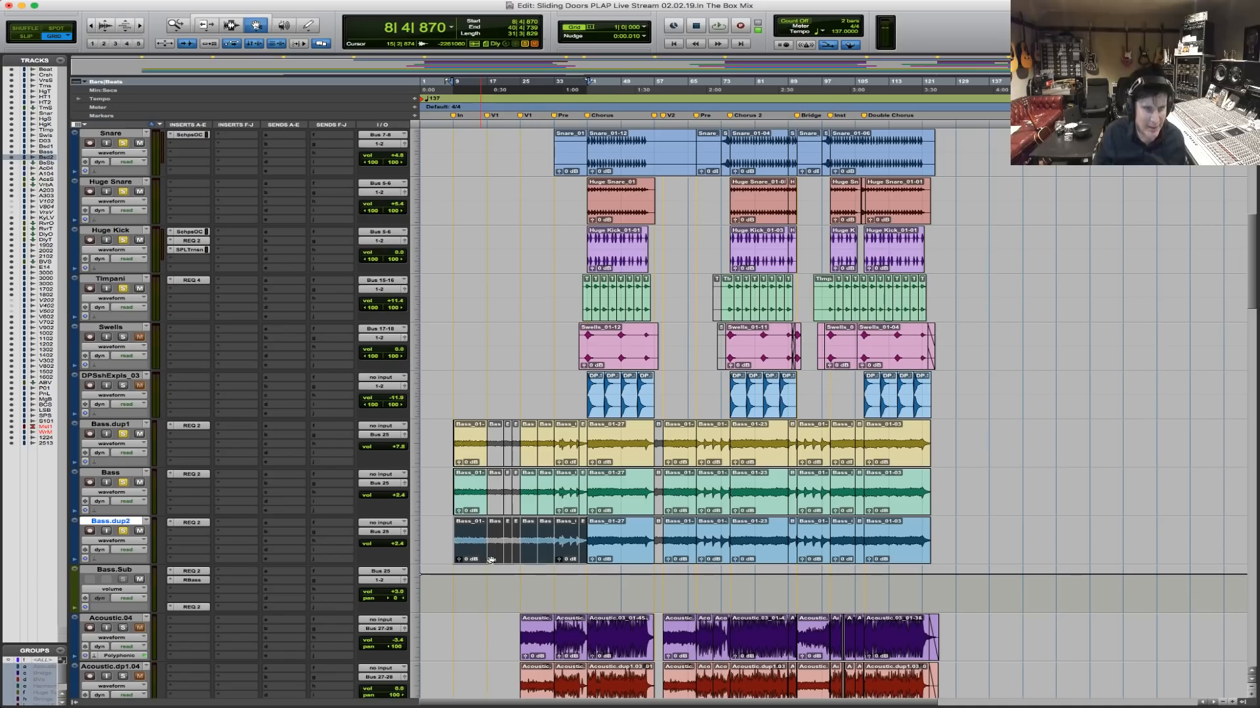
Mute the Bass.dup2 clips in V2, the second Pre and the Bridge, between the choruses.
{"action": "left_click", "coordinate": [681, 547]}
{"action": "left_click", "coordinate": [723, 550], "text": "shift"}
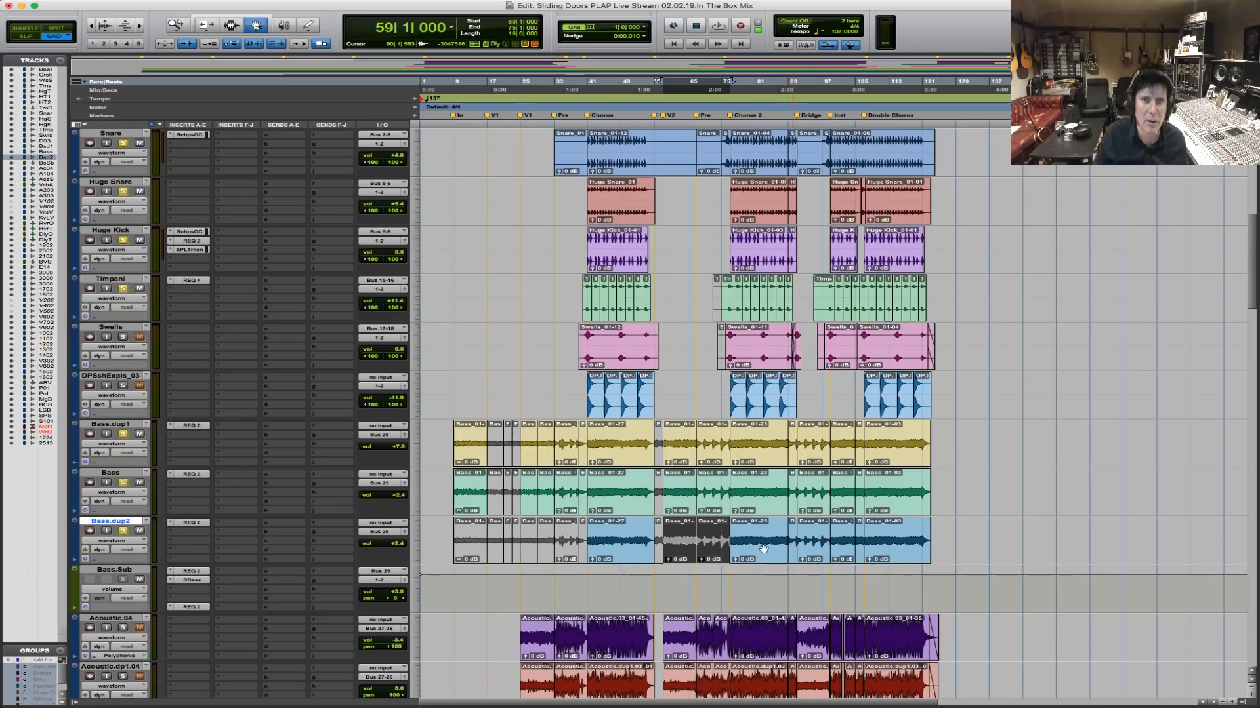
{"action": "key", "text": "F5"}
{"action": "left_click_drag", "start_coordinate": [657, 548], "coordinate": [947, 505]}
{"action": "key", "text": "F7"}
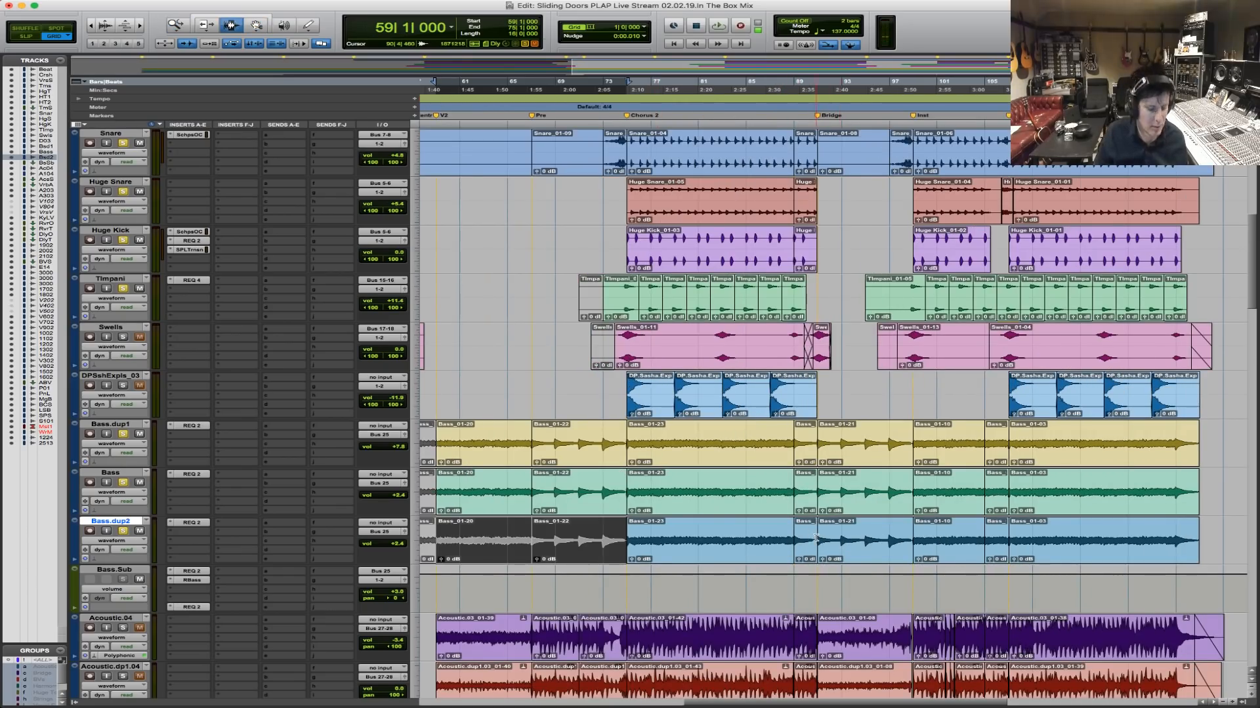
{"action": "key", "text": "F8"}
{"action": "left_click", "coordinate": [816, 541]}
{"action": "left_click", "coordinate": [900, 549], "text": "shift"}
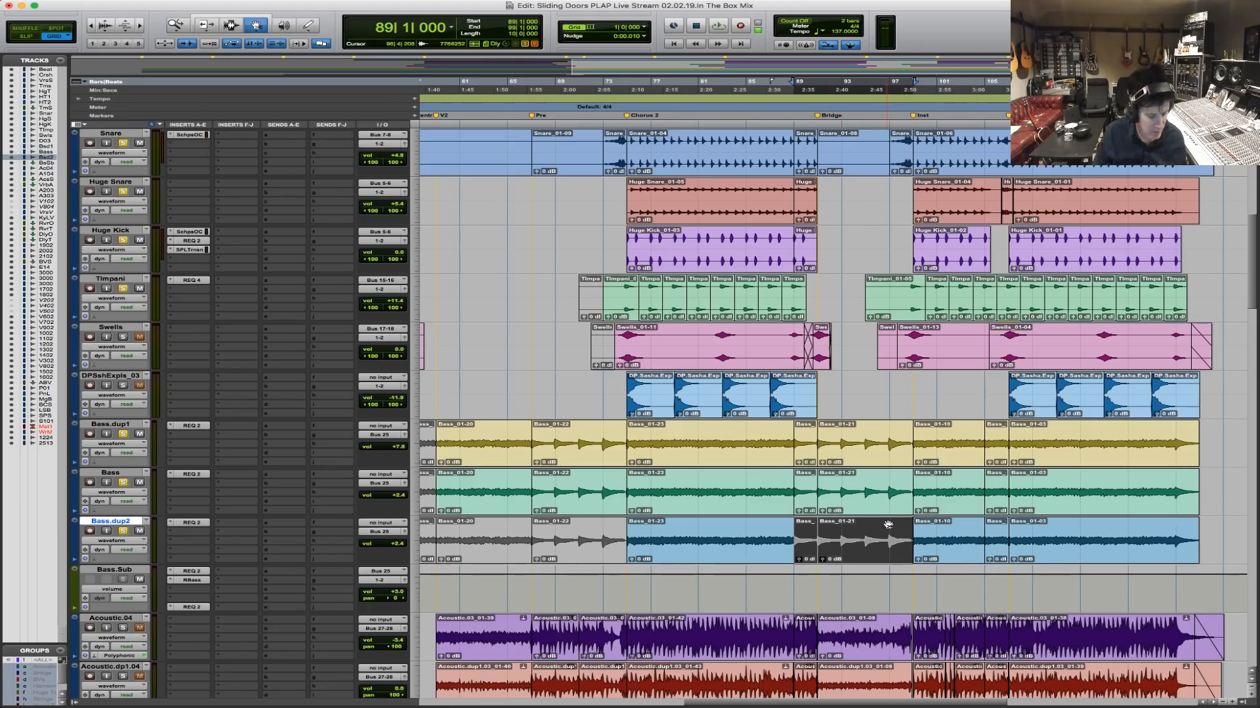
Select the first Chorus clip on Bass.dup2, insert SansAmp PSA-1 after REQ 2 and start playback.
{"action": "key", "text": "r"}
{"action": "key", "text": "r"}
{"action": "key", "text": "r"}
{"action": "key", "text": "F5"}
{"action": "left_click_drag", "start_coordinate": [789, 548], "coordinate": [408, 518]}
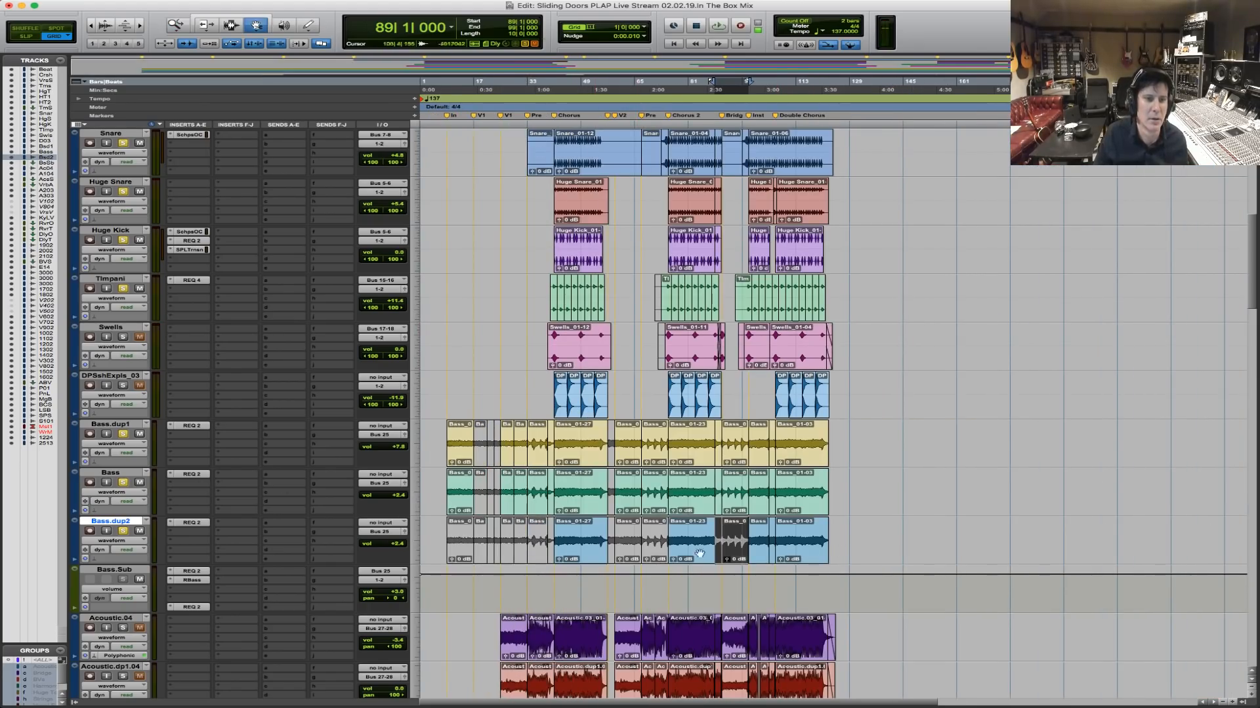
{"action": "left_click", "coordinate": [530, 530]}
{"action": "triple_click", "coordinate": [581, 538]}
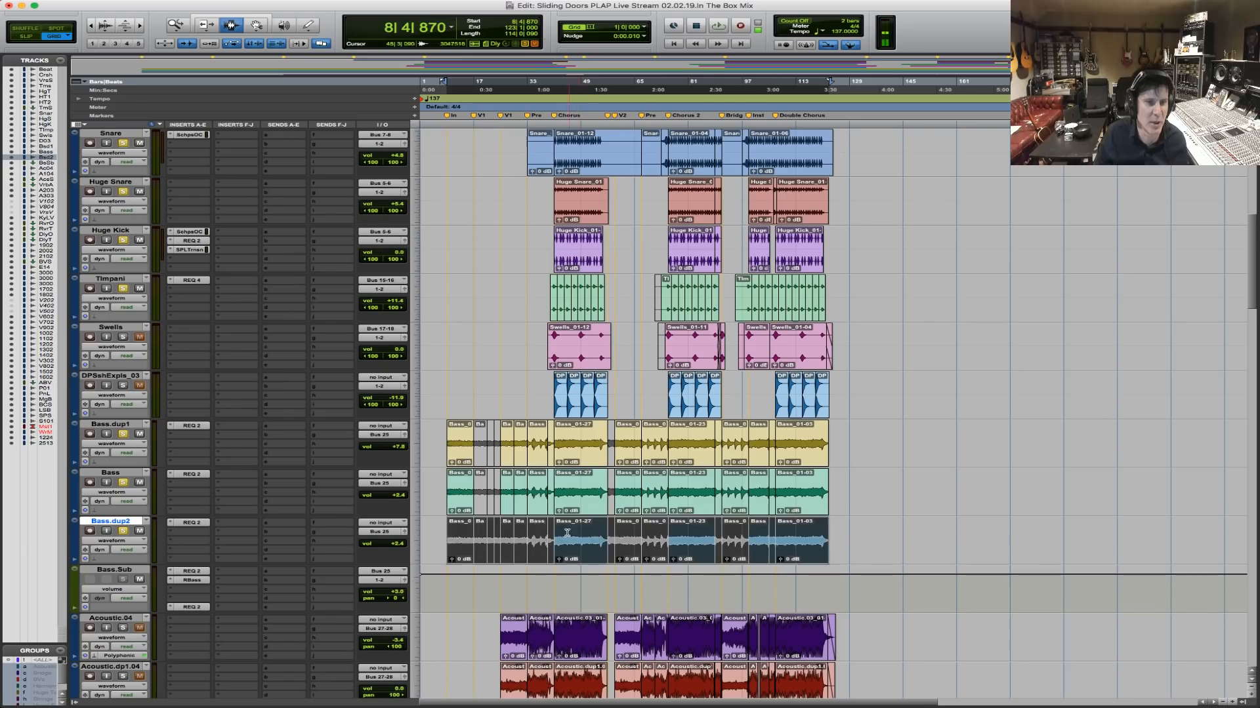
{"action": "double_click", "coordinate": [569, 533]}
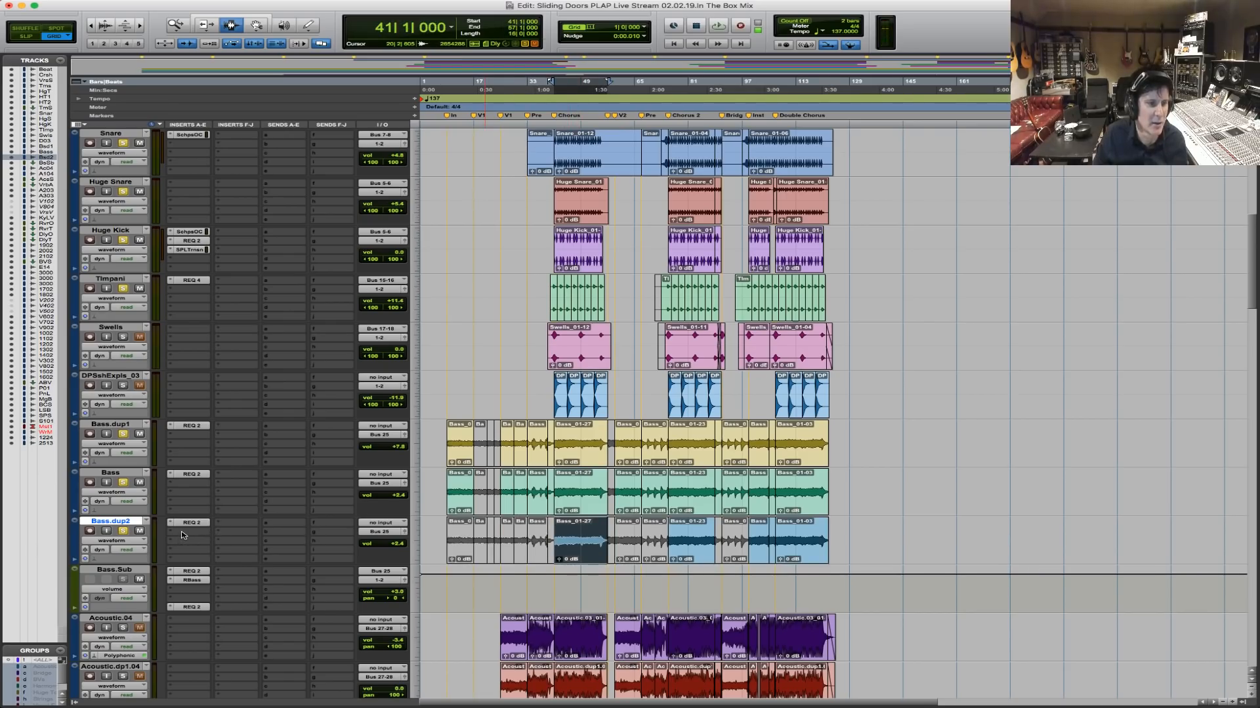
{"action": "left_click", "coordinate": [183, 535]}
{"action": "mouse_move", "coordinate": [229, 552]}
{"action": "mouse_move", "coordinate": [348, 377]}
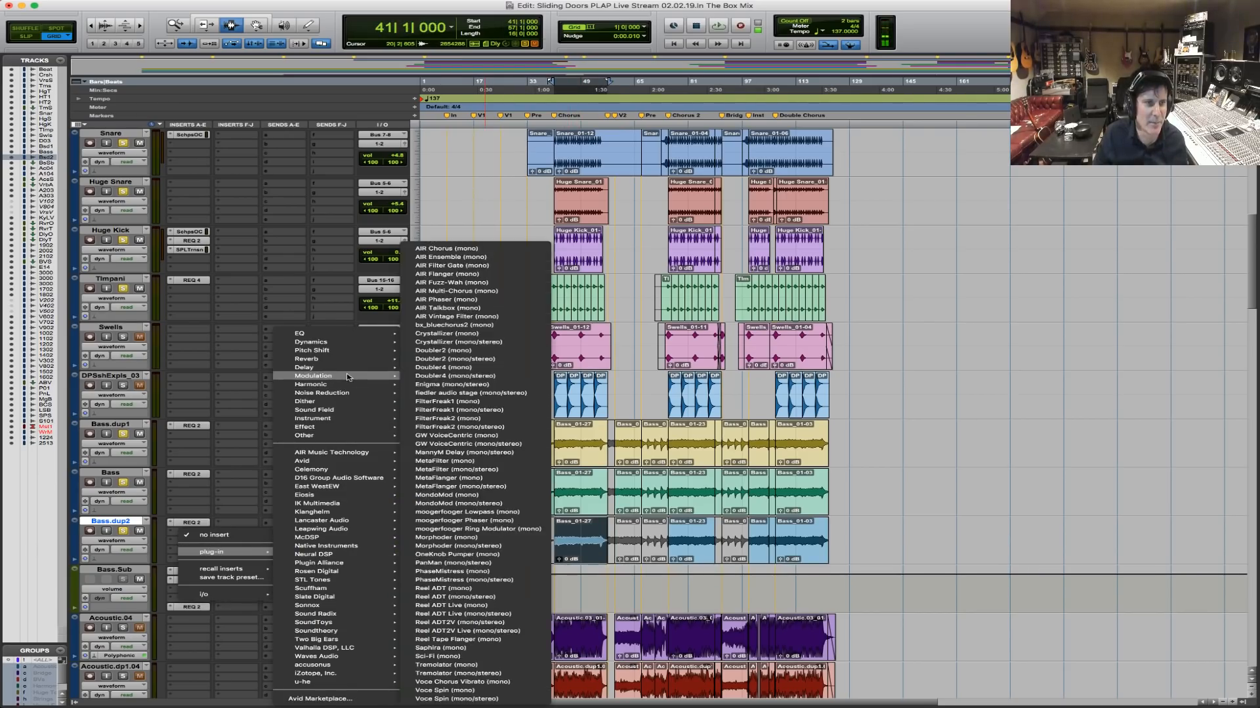
{"action": "mouse_move", "coordinate": [350, 405]}
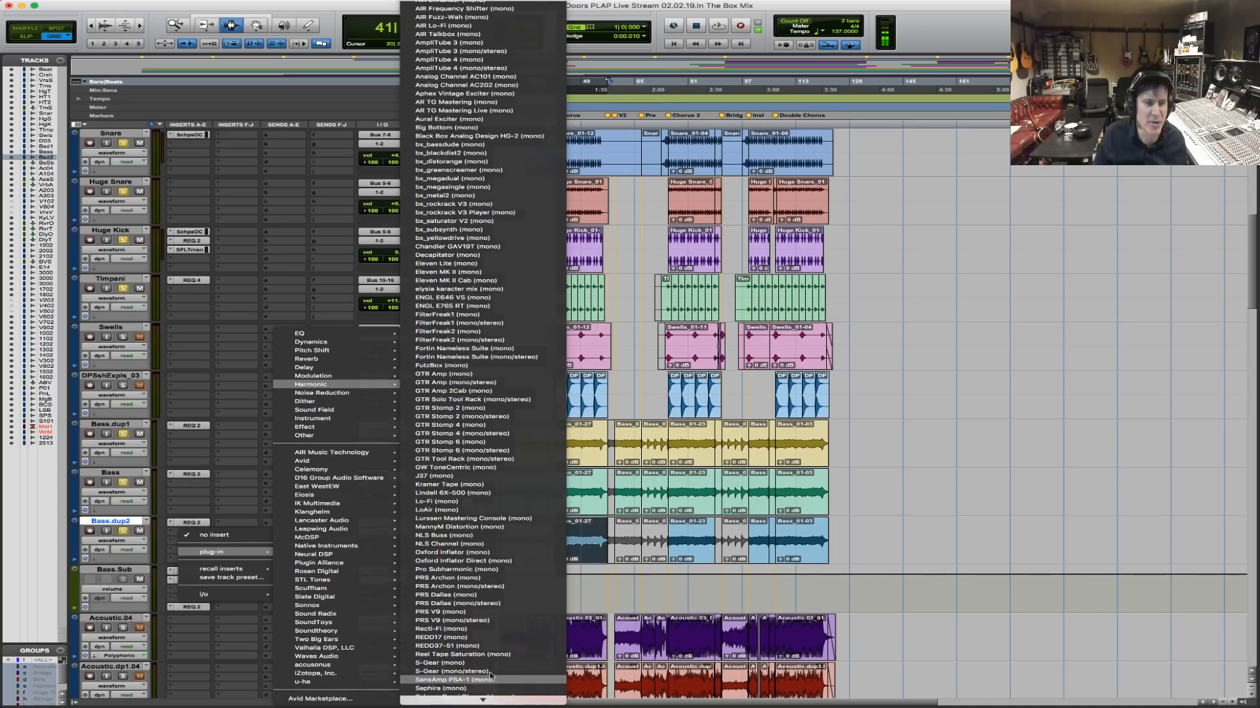
{"action": "left_click", "coordinate": [496, 680]}
{"action": "key", "text": "space"}
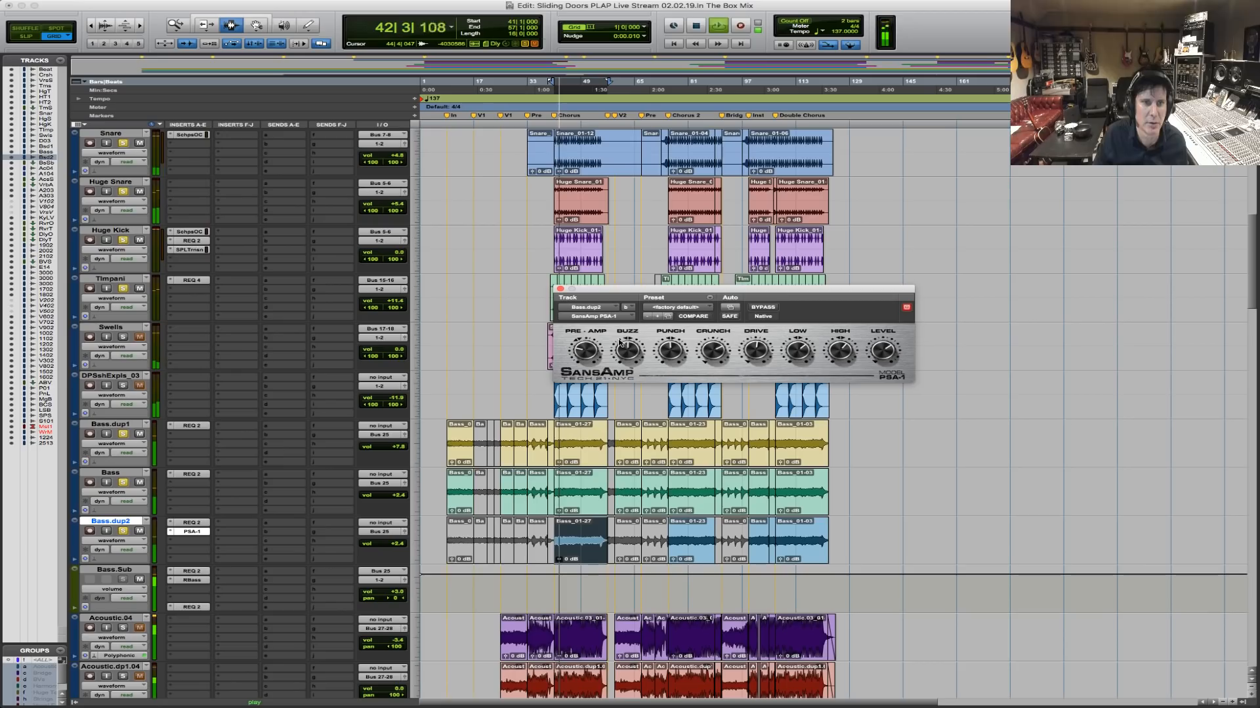
Raise the SansAmp PSA-1 pre-amp on Bass.dup2 during Chorus playback, toggle the Bass track's mute to compare and stop.
{"action": "left_click_drag", "start_coordinate": [586, 350], "coordinate": [589, 340]}
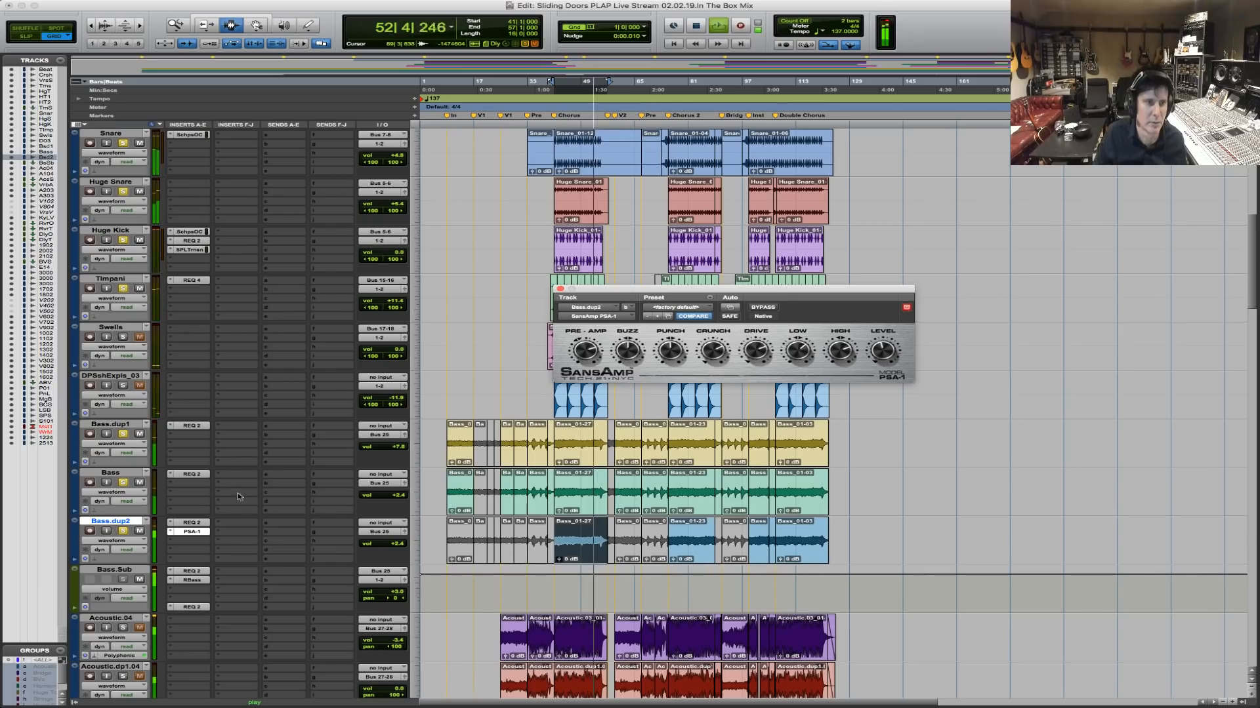
{"action": "left_click", "coordinate": [139, 482]}
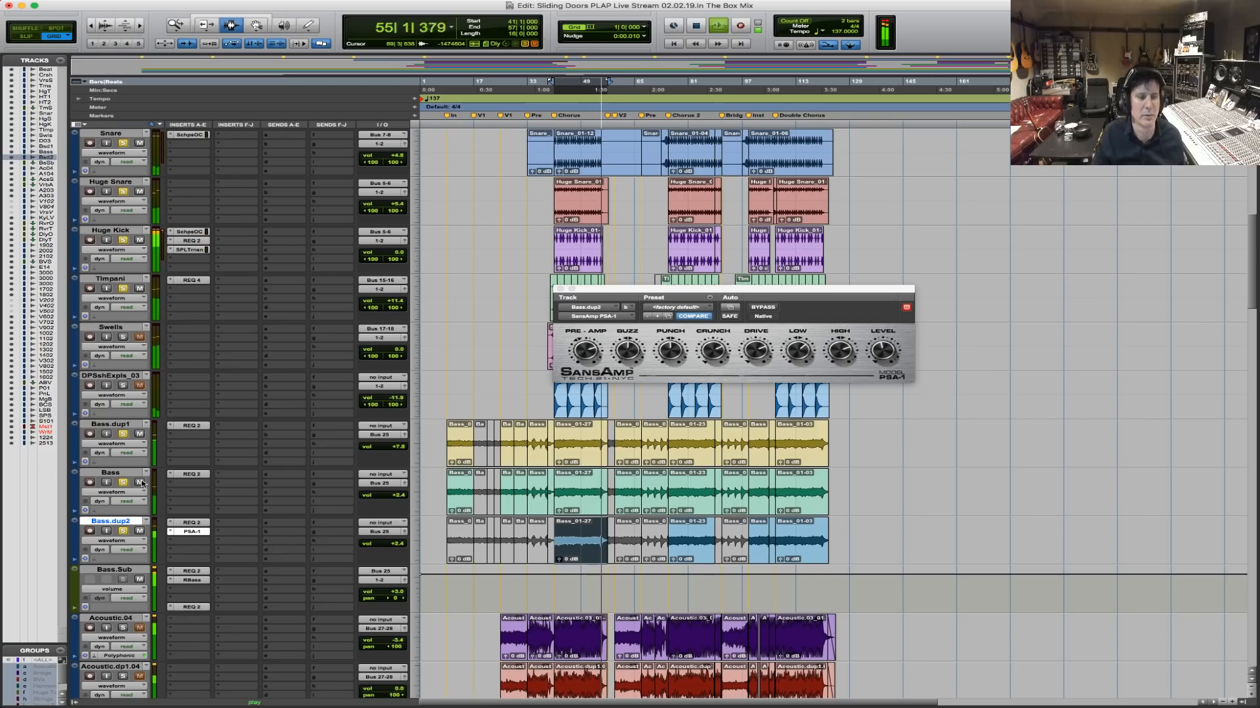
{"action": "key", "text": "space"}
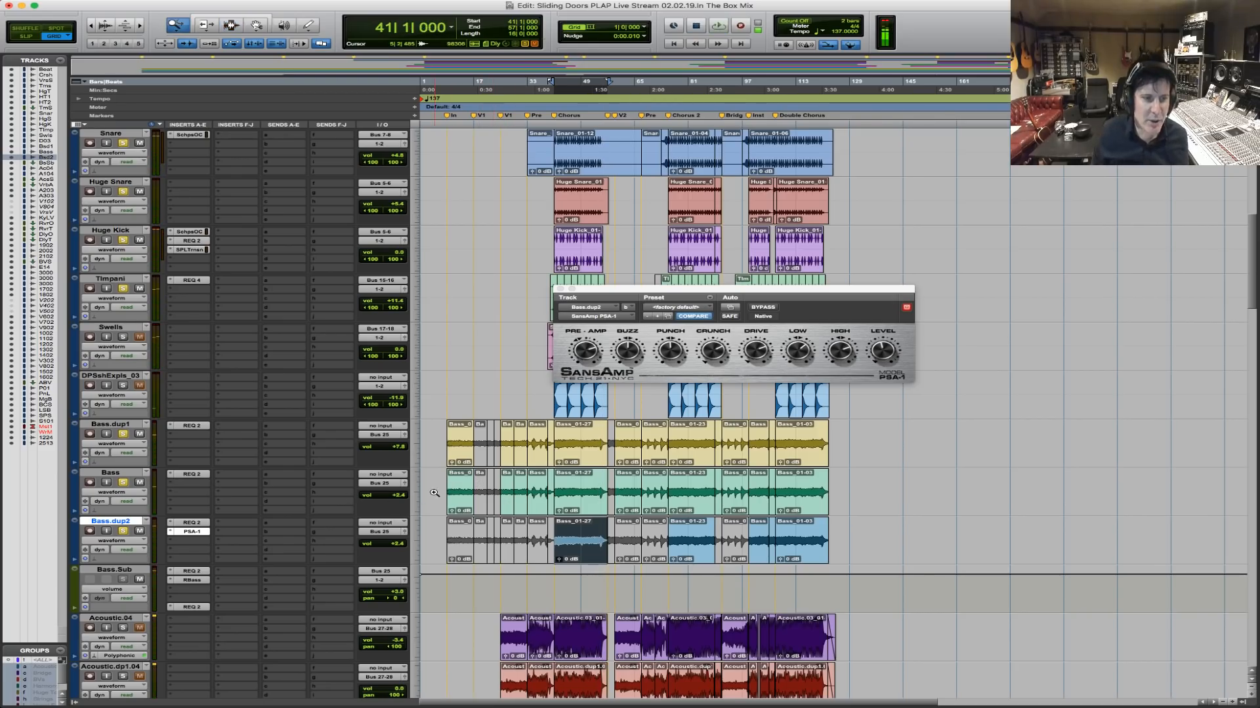
Select the Bass track and audition it in the Chorus from bar 41 and in the intro.
{"action": "left_click_drag", "start_coordinate": [434, 492], "coordinate": [898, 488]}
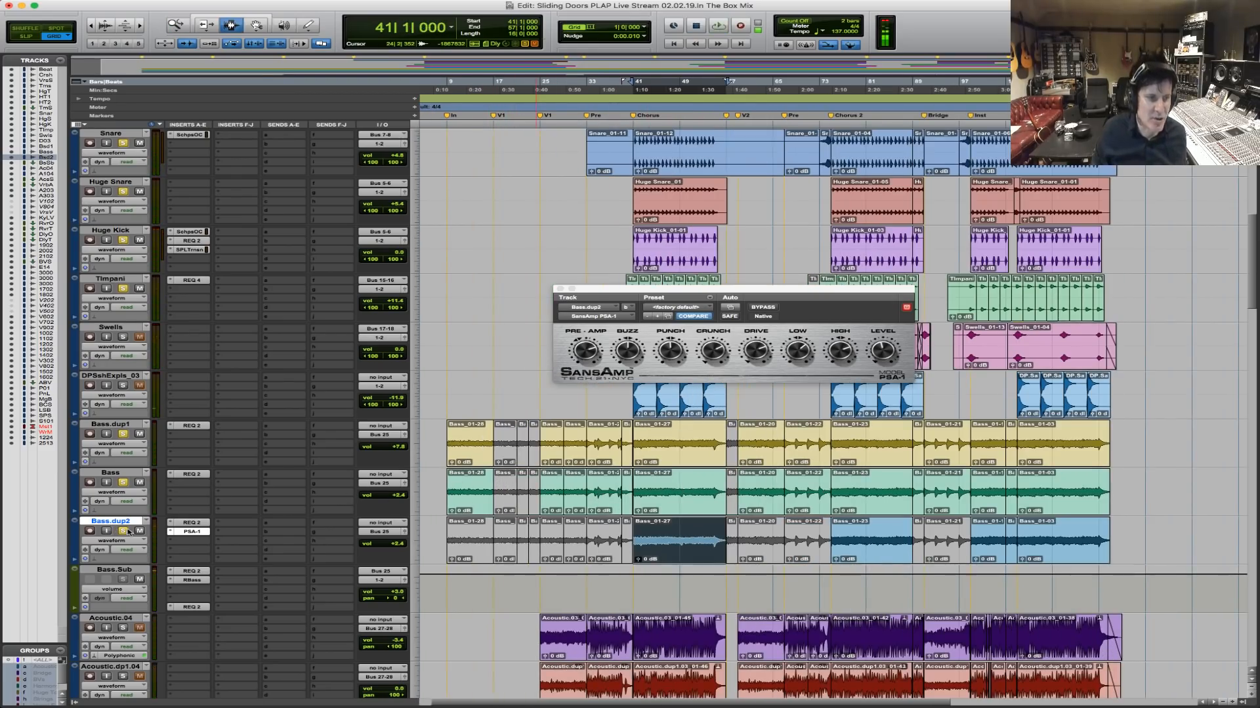
{"action": "left_click", "coordinate": [113, 473]}
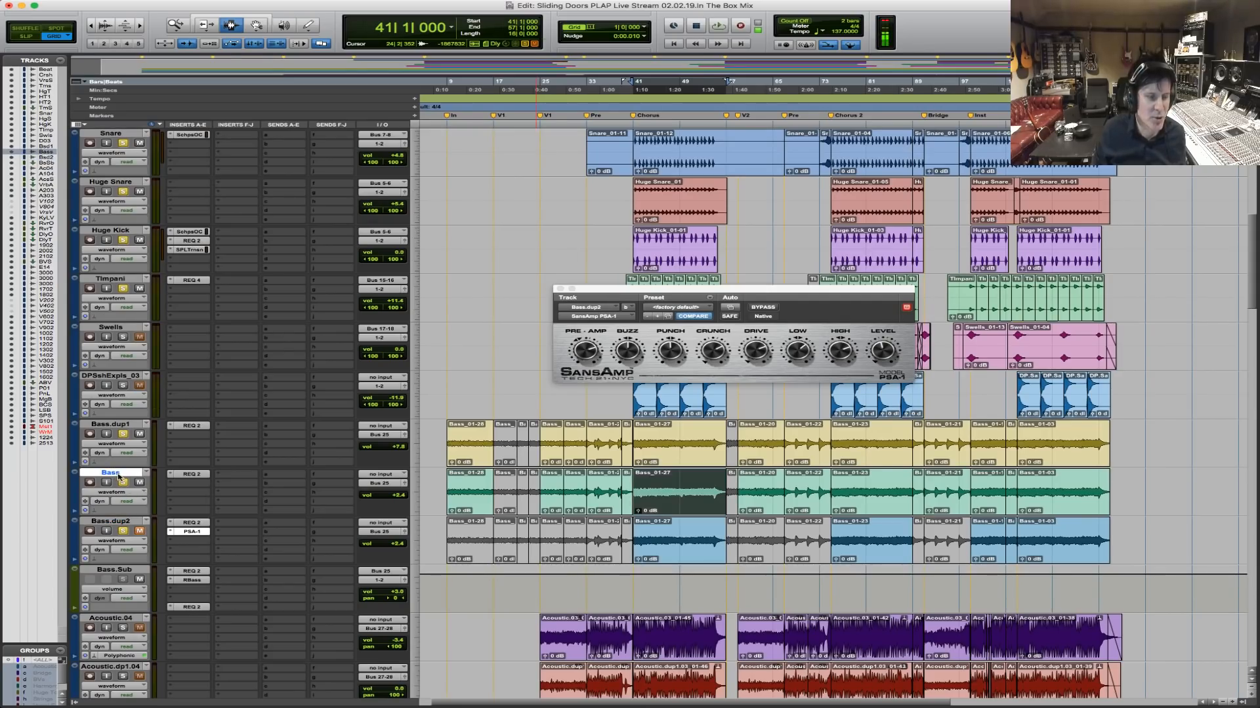
{"action": "key", "text": "space"}
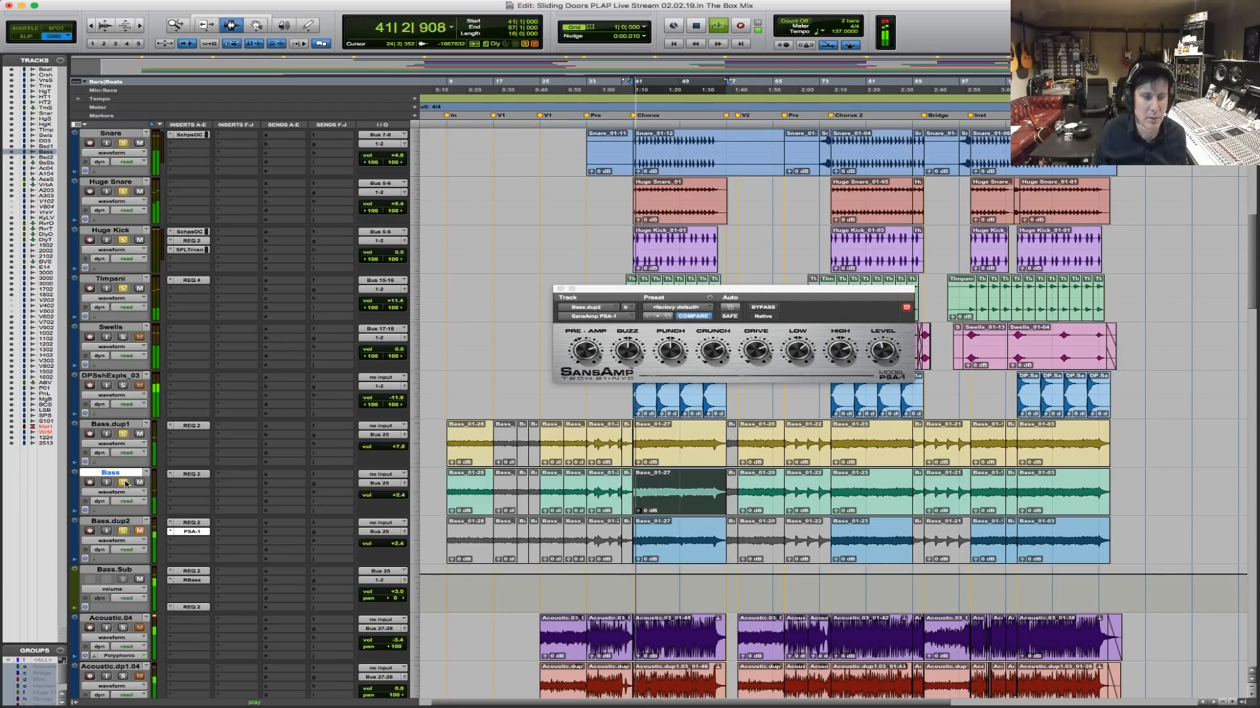
{"action": "left_click", "coordinate": [449, 503]}
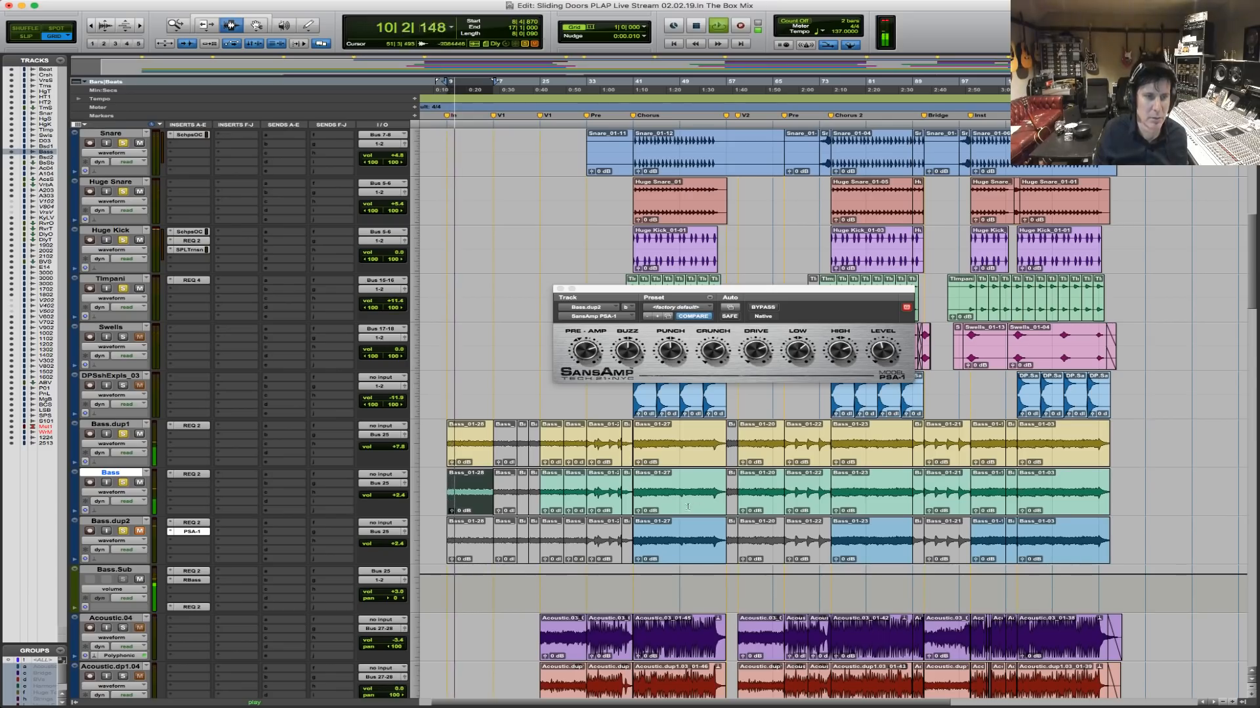
{"action": "key", "text": "space"}
Mute the Bass track's clips in the Chorus, Chorus 2 and from bar 99 through the Double Chorus.
{"action": "left_click", "coordinate": [664, 497]}
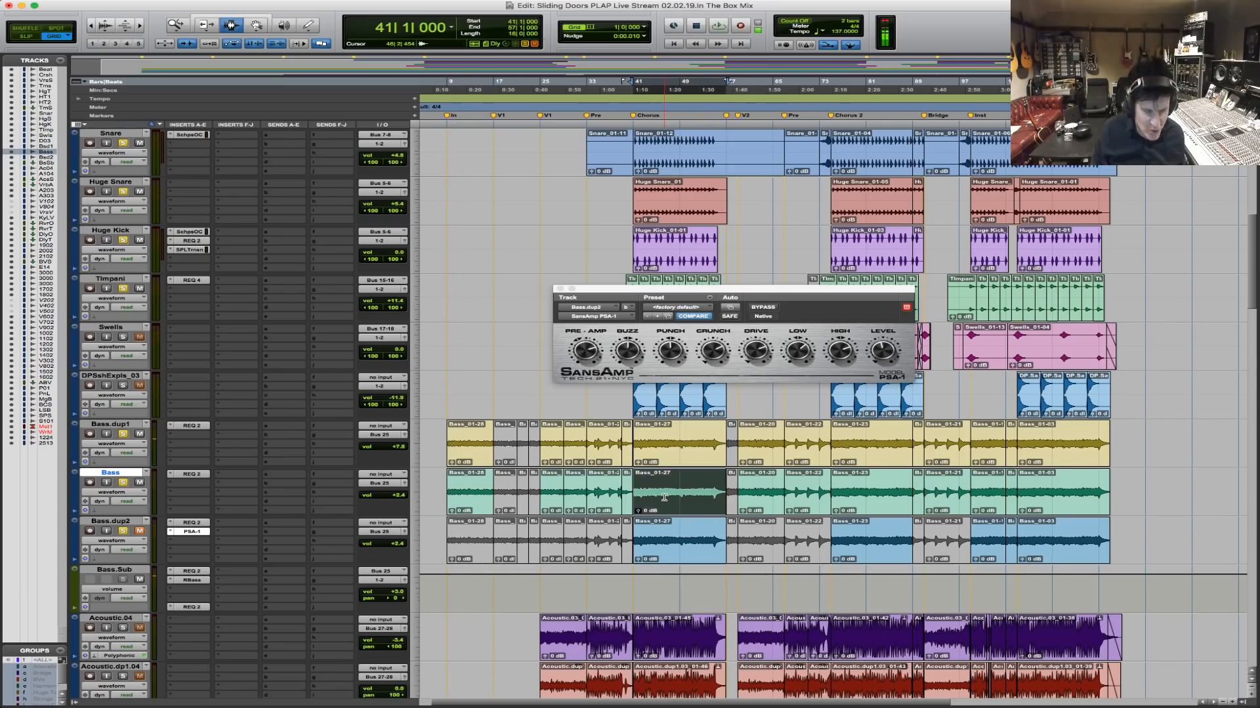
{"action": "double_click", "coordinate": [860, 495]}
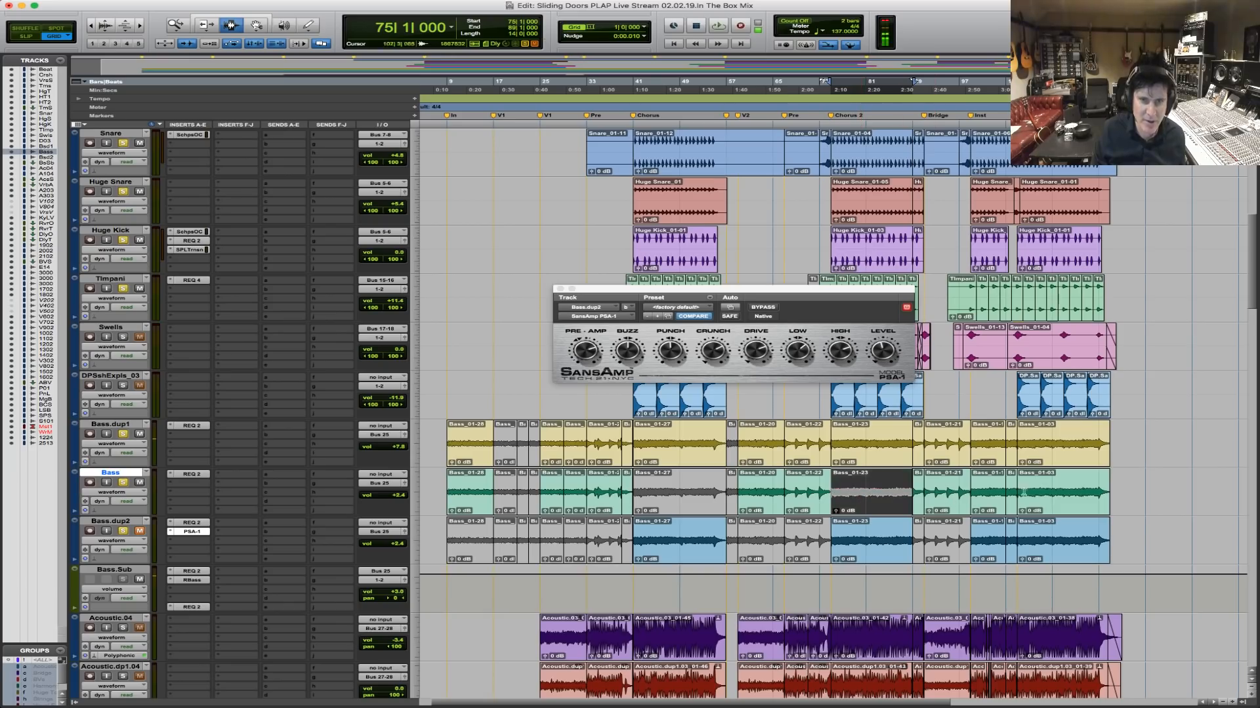
{"action": "double_click", "coordinate": [989, 498]}
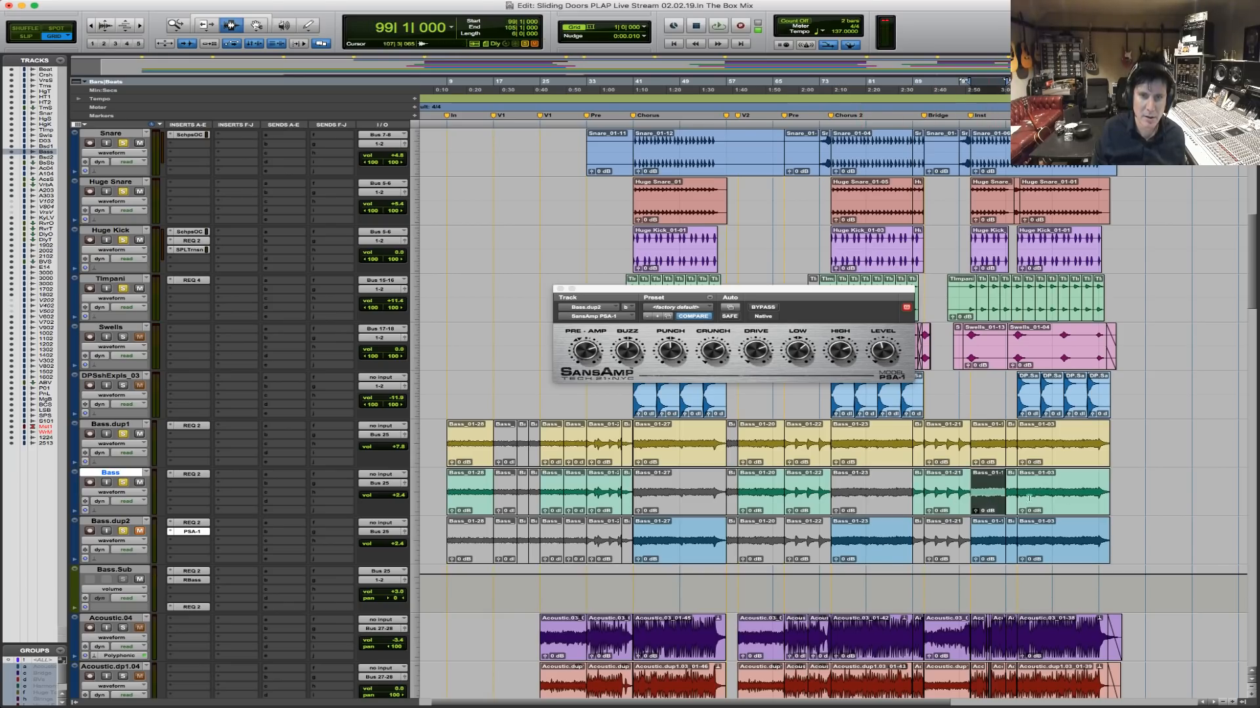
{"action": "left_click", "coordinate": [1086, 500], "text": "shift"}
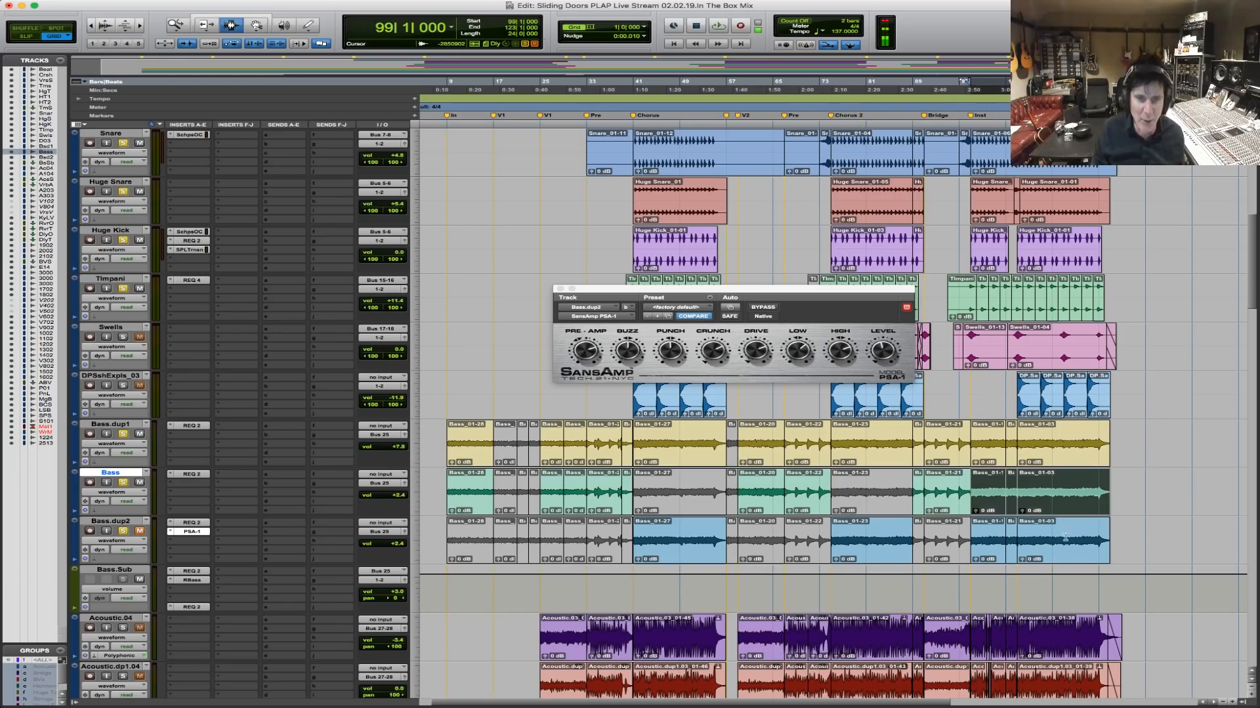
Play from bar 36 into the Chorus, close the SansAmp window and toggle Bass.dup2's solo to compare it within the mix.
{"action": "left_click", "coordinate": [609, 487]}
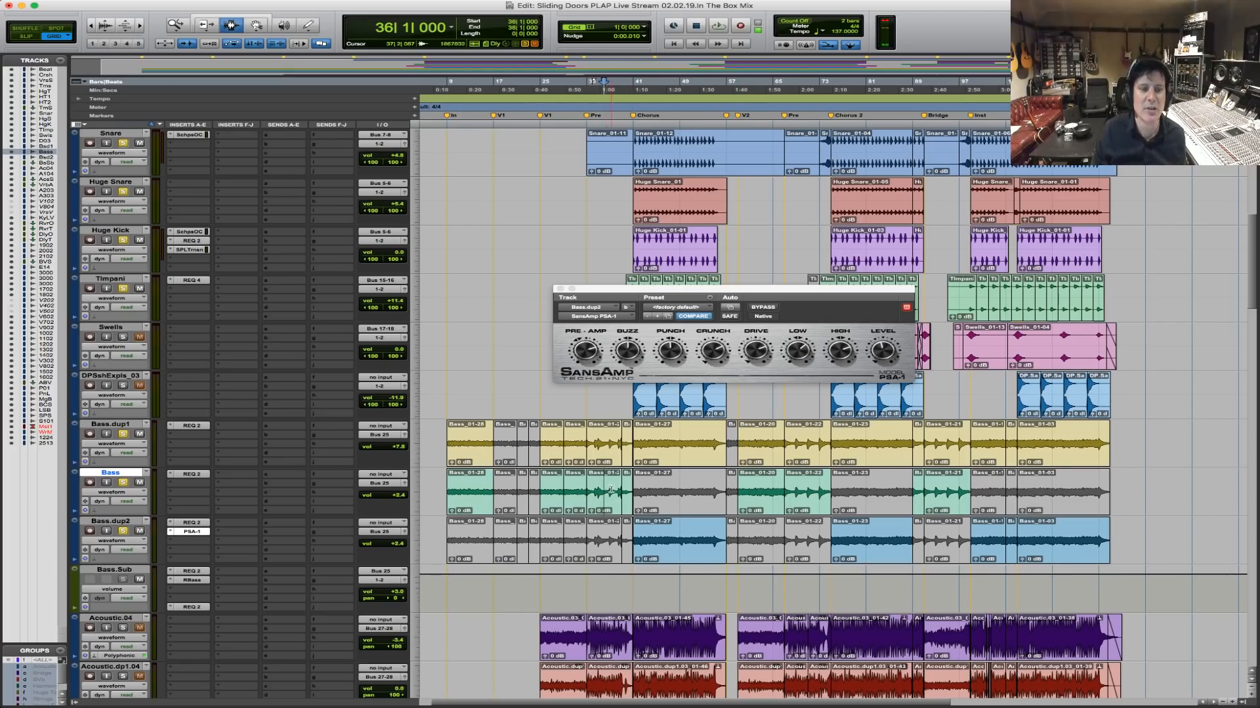
{"action": "key", "text": "space"}
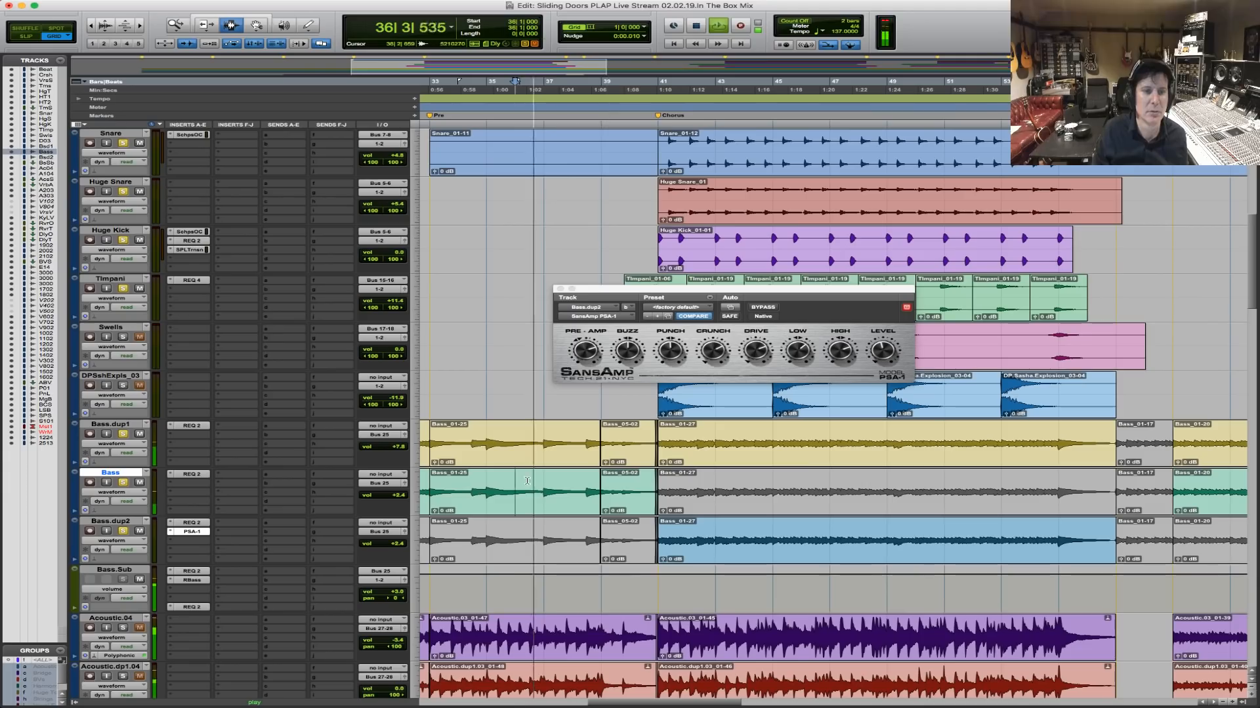
{"action": "scroll", "coordinate": [626, 503], "scroll_direction": "up", "scroll_amount": 2}
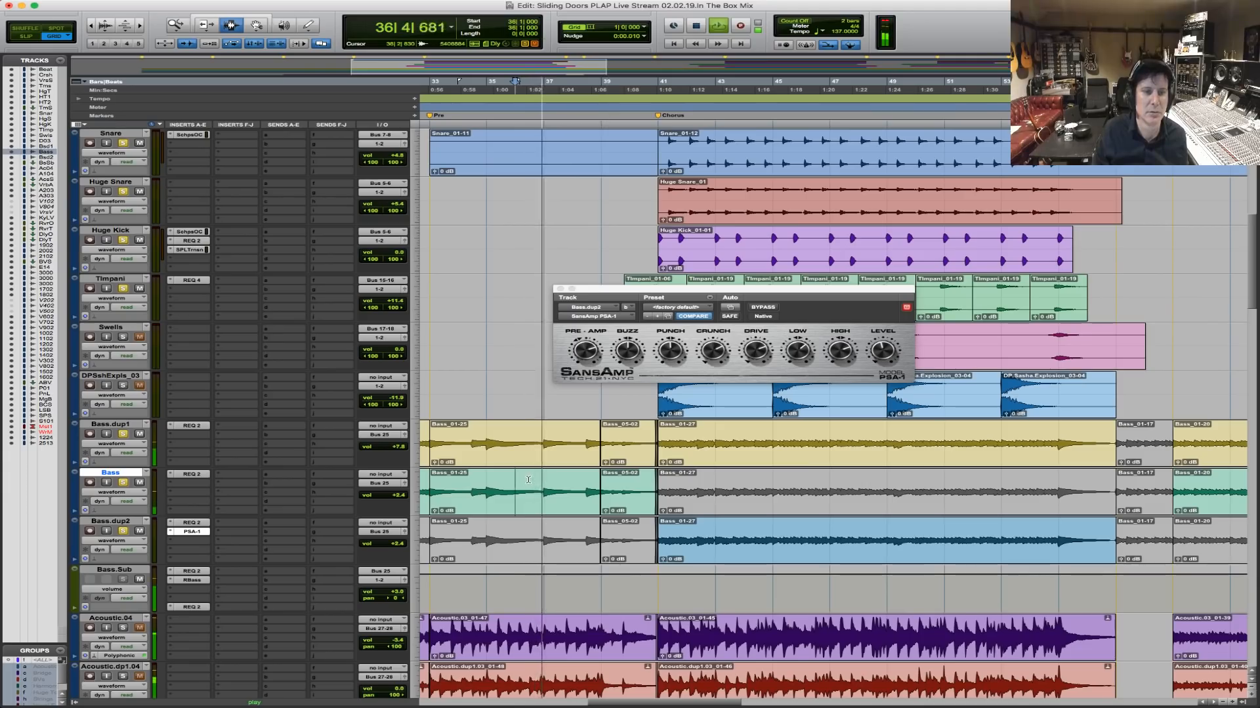
{"action": "left_click", "coordinate": [559, 289]}
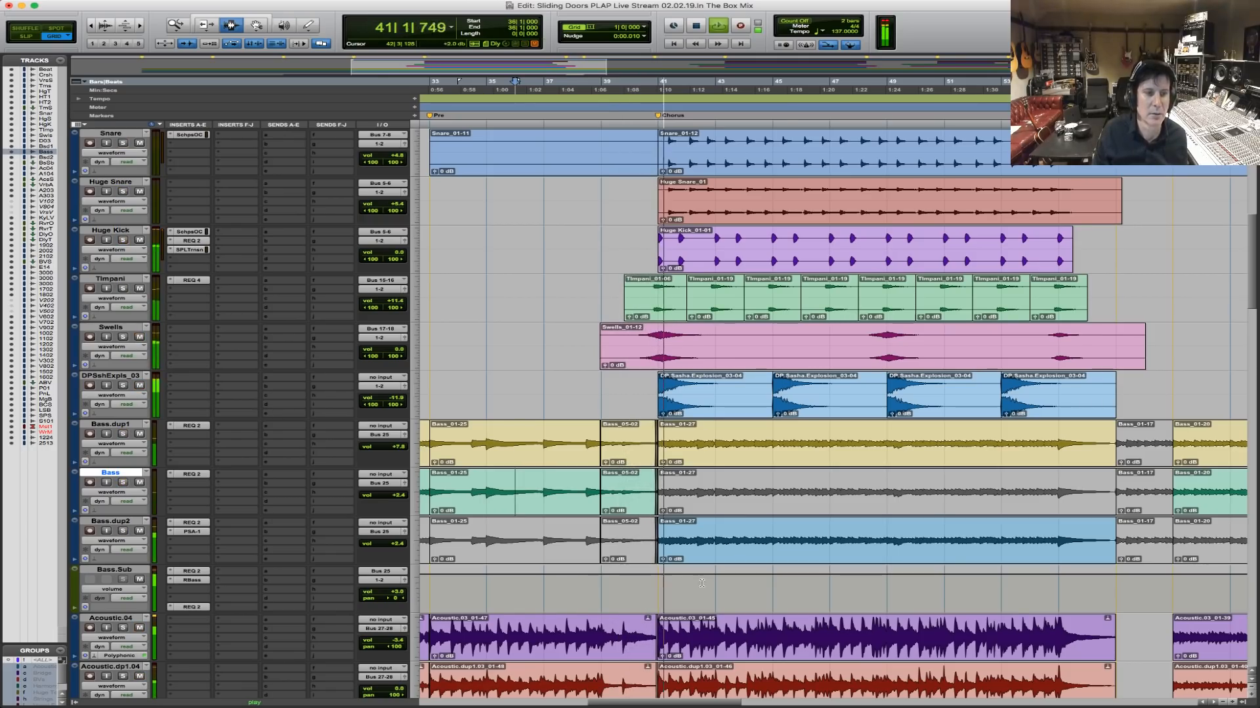
{"action": "left_click", "coordinate": [123, 531]}
{"action": "left_click", "coordinate": [124, 531]}
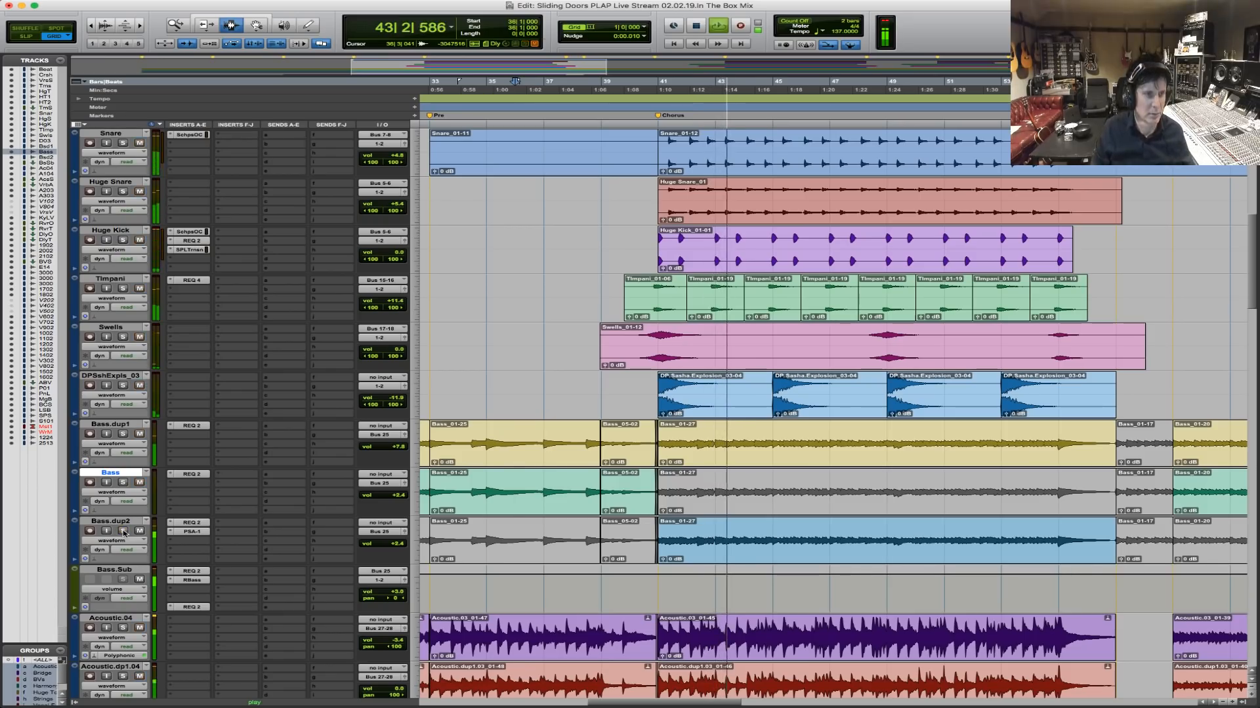
{"action": "left_click", "coordinate": [123, 531]}
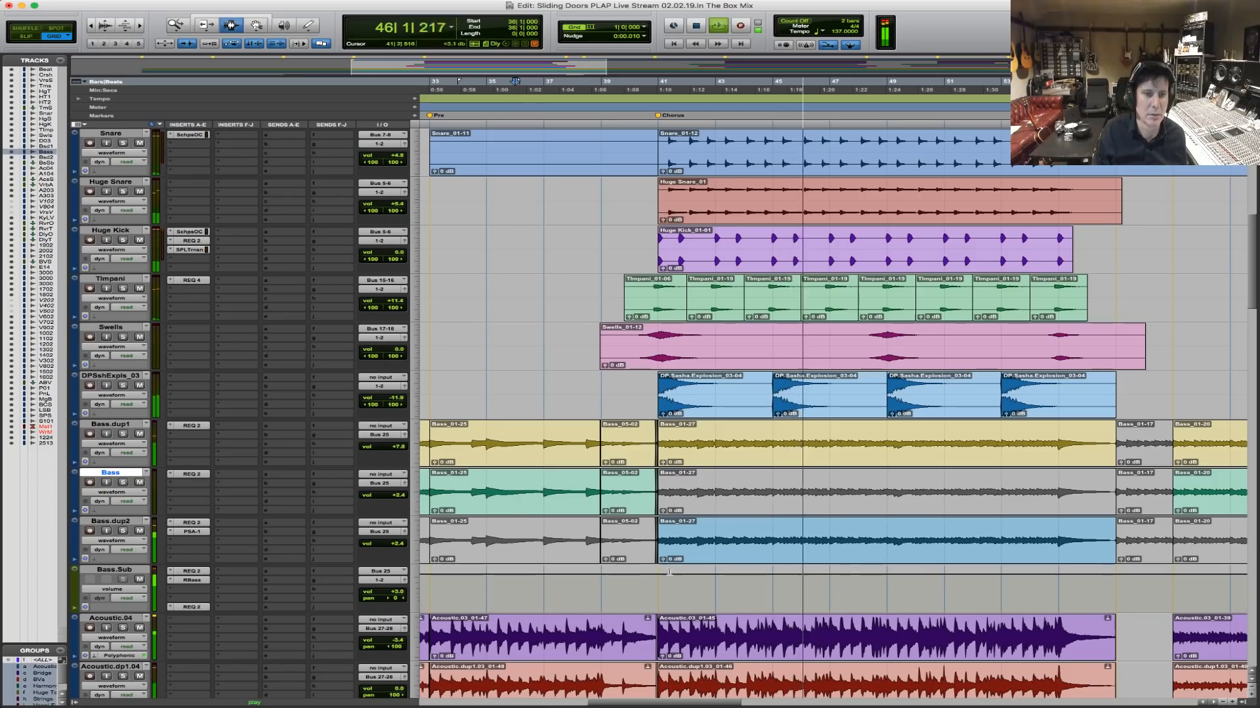
Reopen SansAmp PSA-1 on Bass.dup2 and check its settings while the Chorus plays.
{"action": "left_click", "coordinate": [192, 532]}
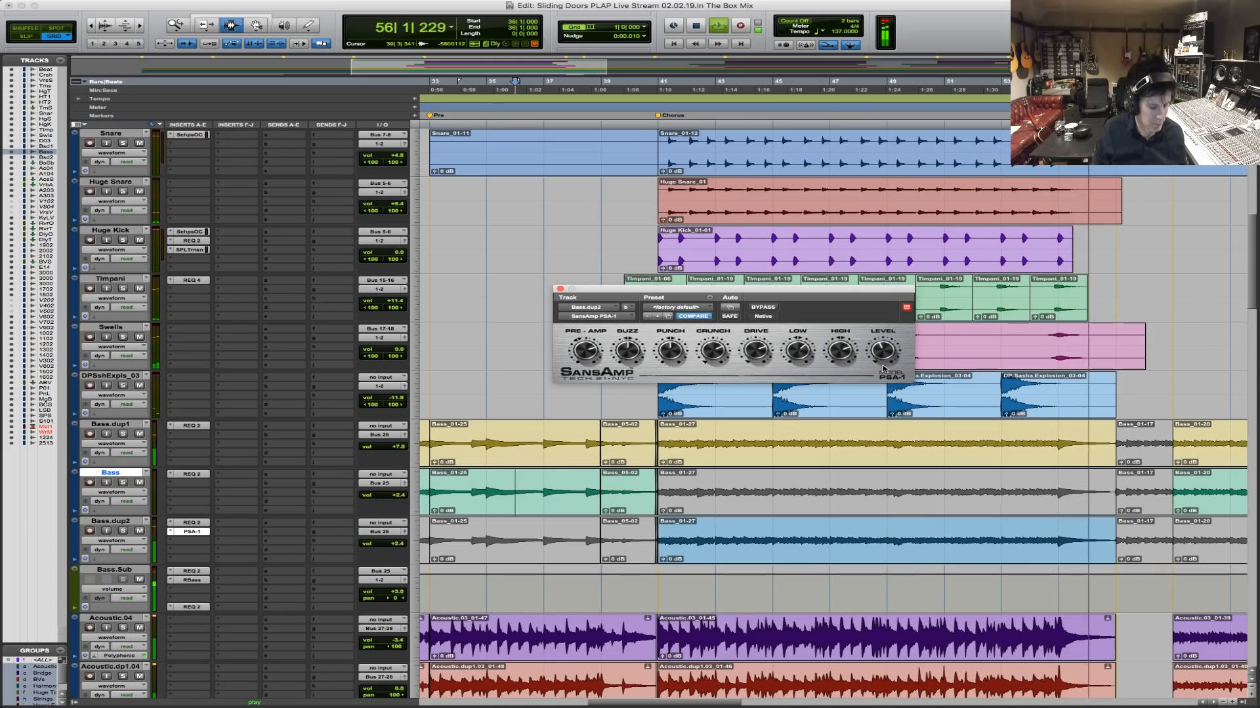
{"action": "key", "text": "r"}
{"action": "key", "text": "r"}
{"action": "key", "text": "r"}
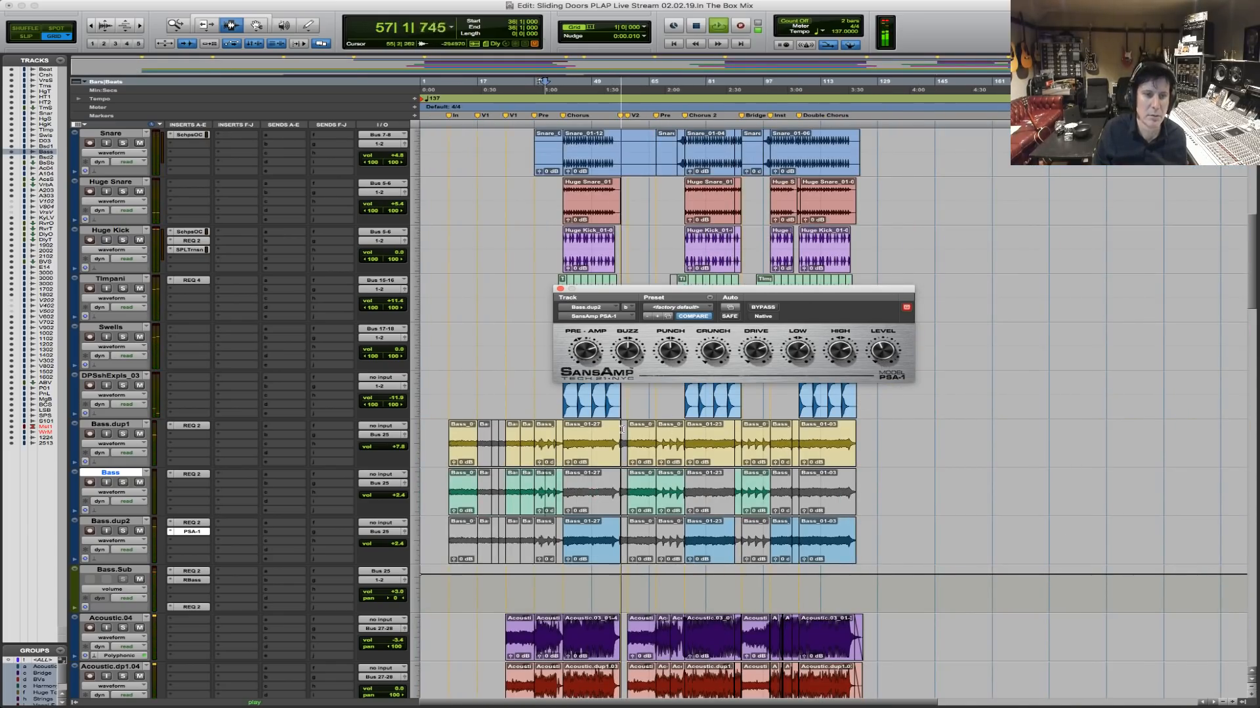
Select the first Chorus clips across the three bass tracks, close the SansAmp window and audition the Chorus in the mix.
{"action": "double_click", "coordinate": [583, 444]}
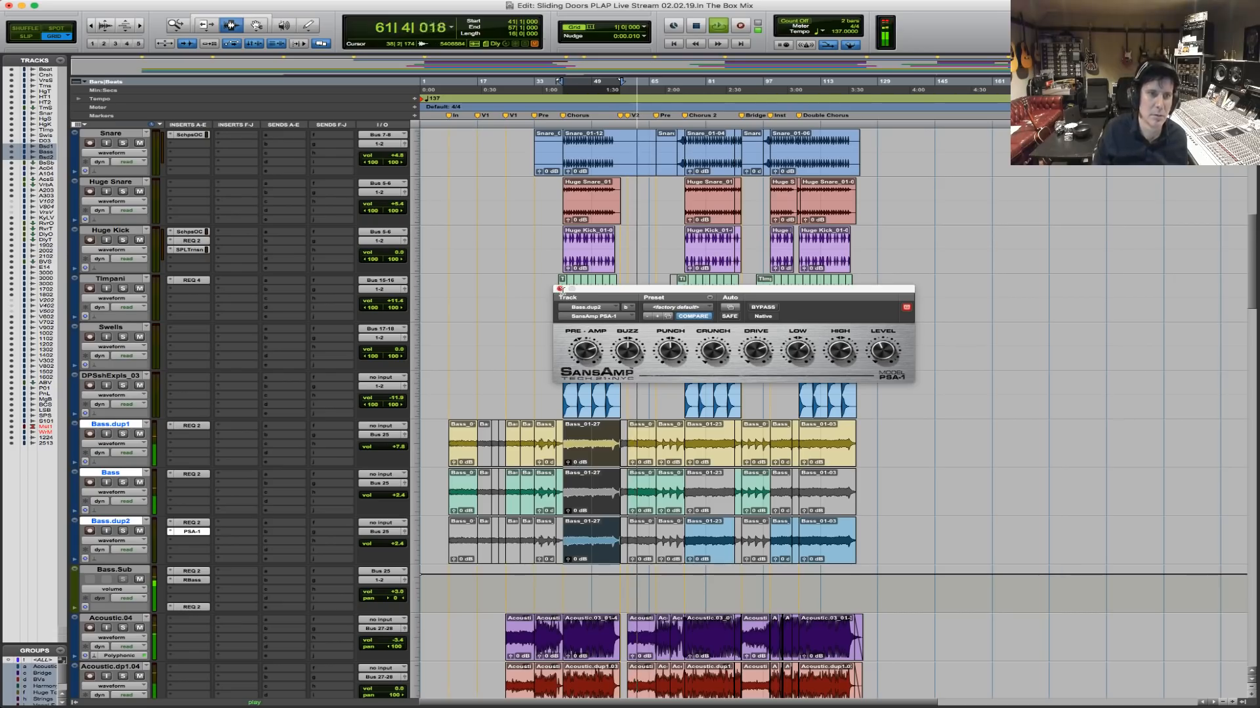
{"action": "left_click", "coordinate": [560, 289]}
{"action": "key", "text": "space"}
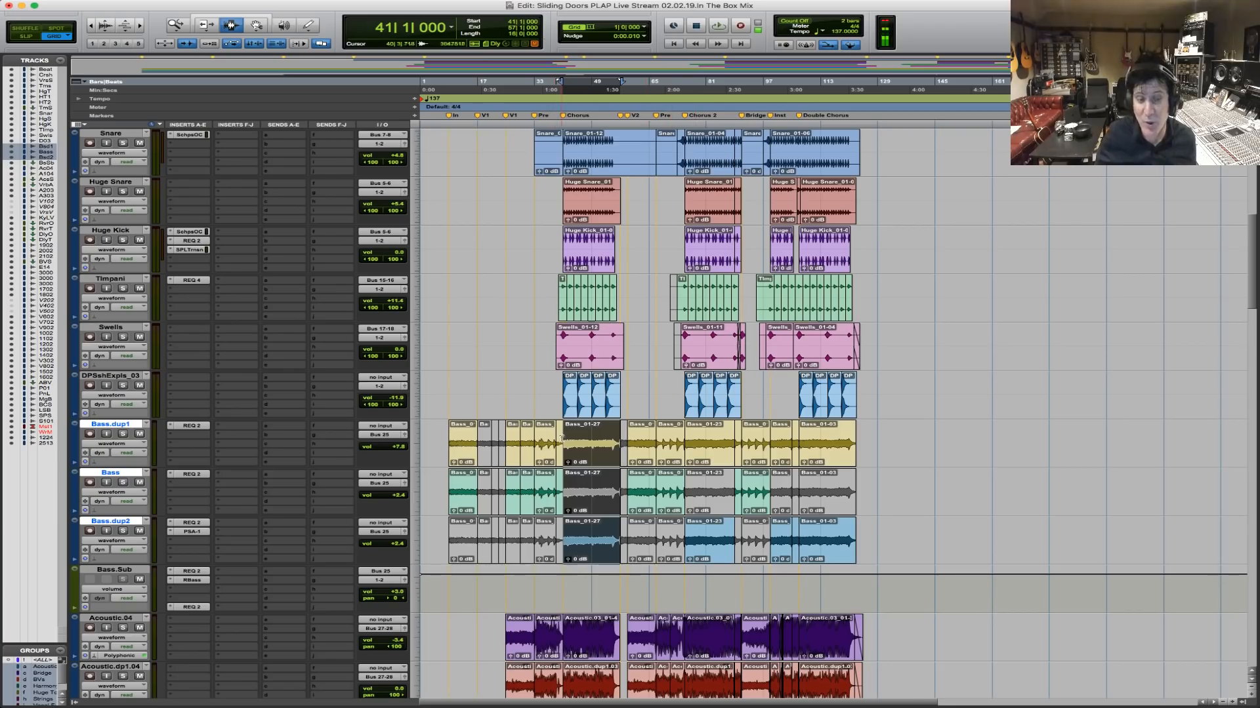
{"action": "left_click", "coordinate": [618, 436]}
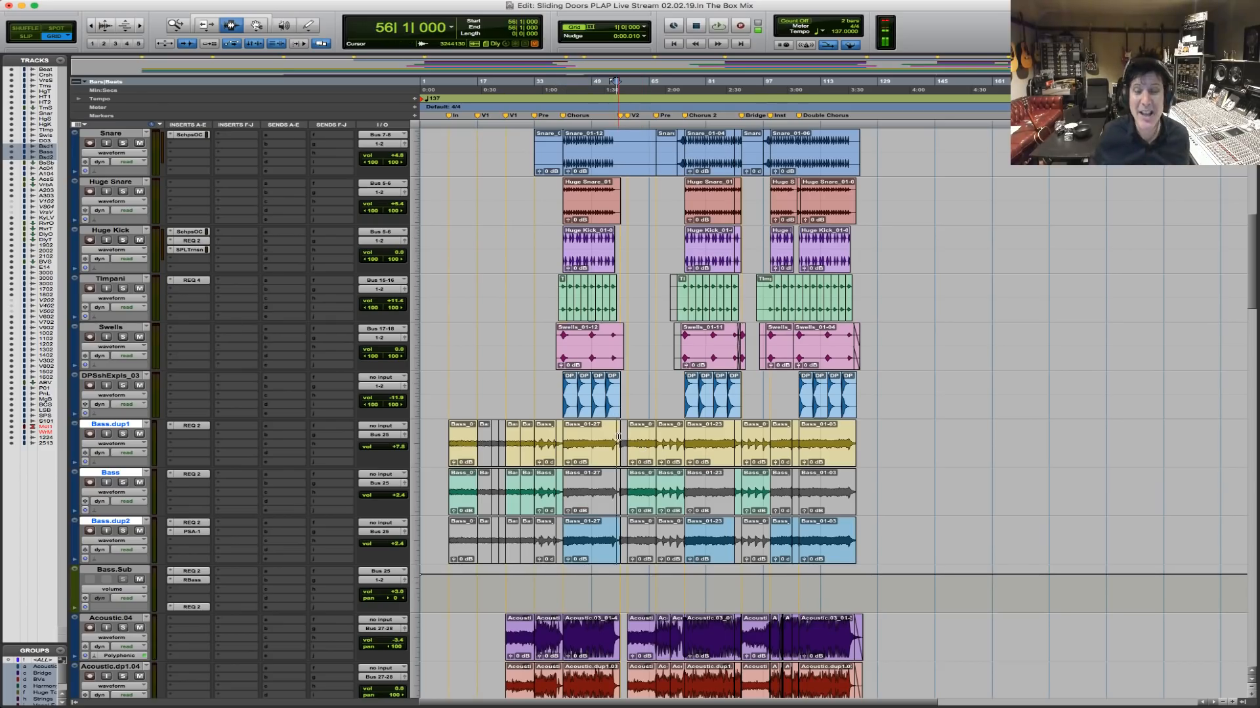
{"action": "key", "text": "space"}
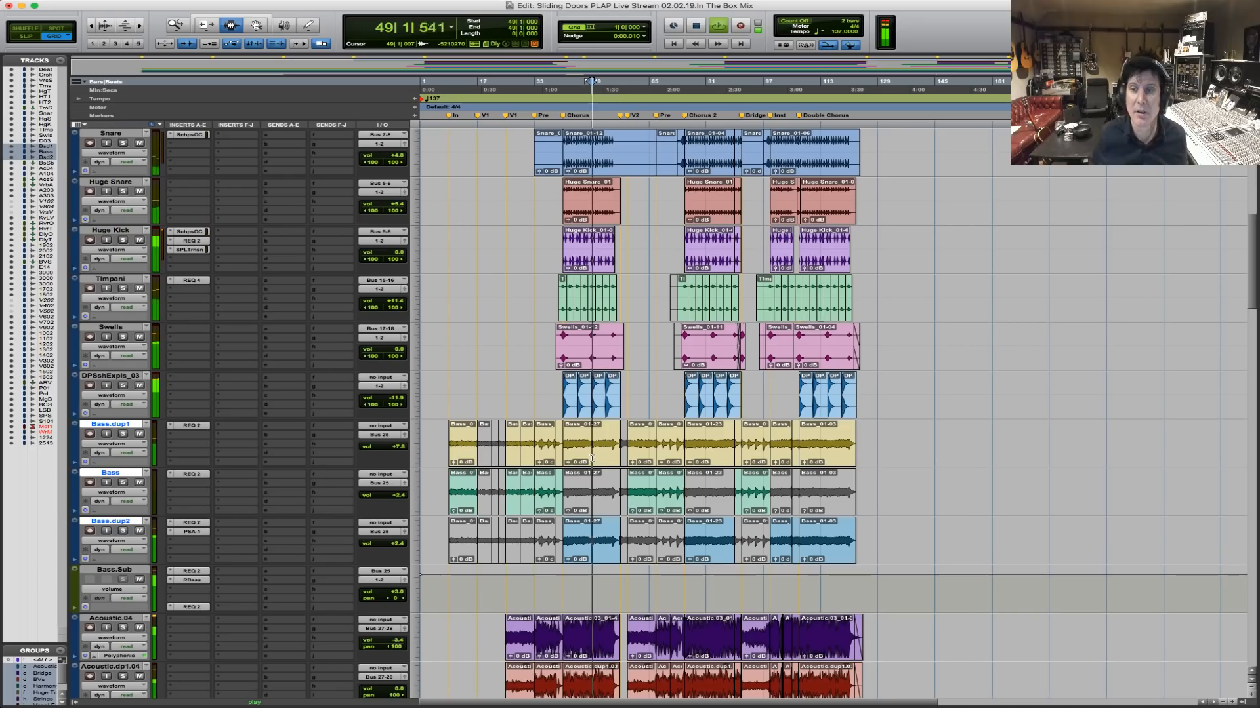
Examine the bass, acoustic and lead vocal tracks while the mix plays from the Chorus into Chorus 2.
{"action": "key", "text": "F5"}
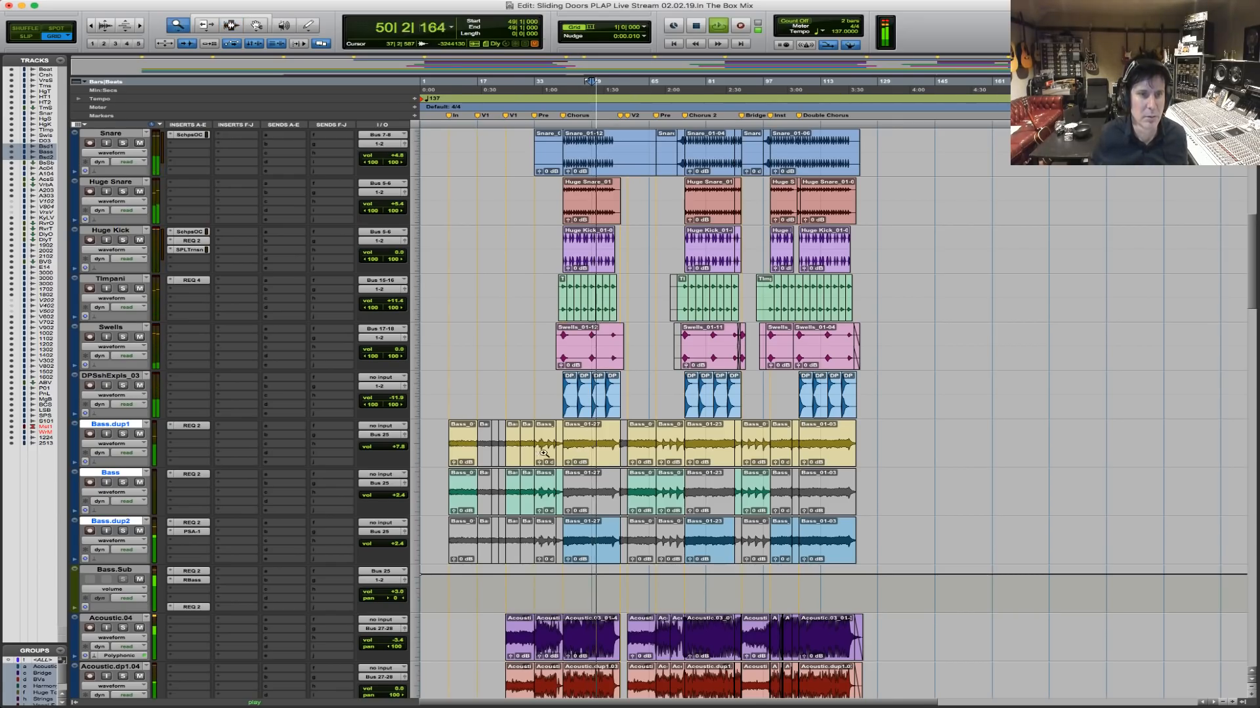
{"action": "left_click", "coordinate": [791, 437]}
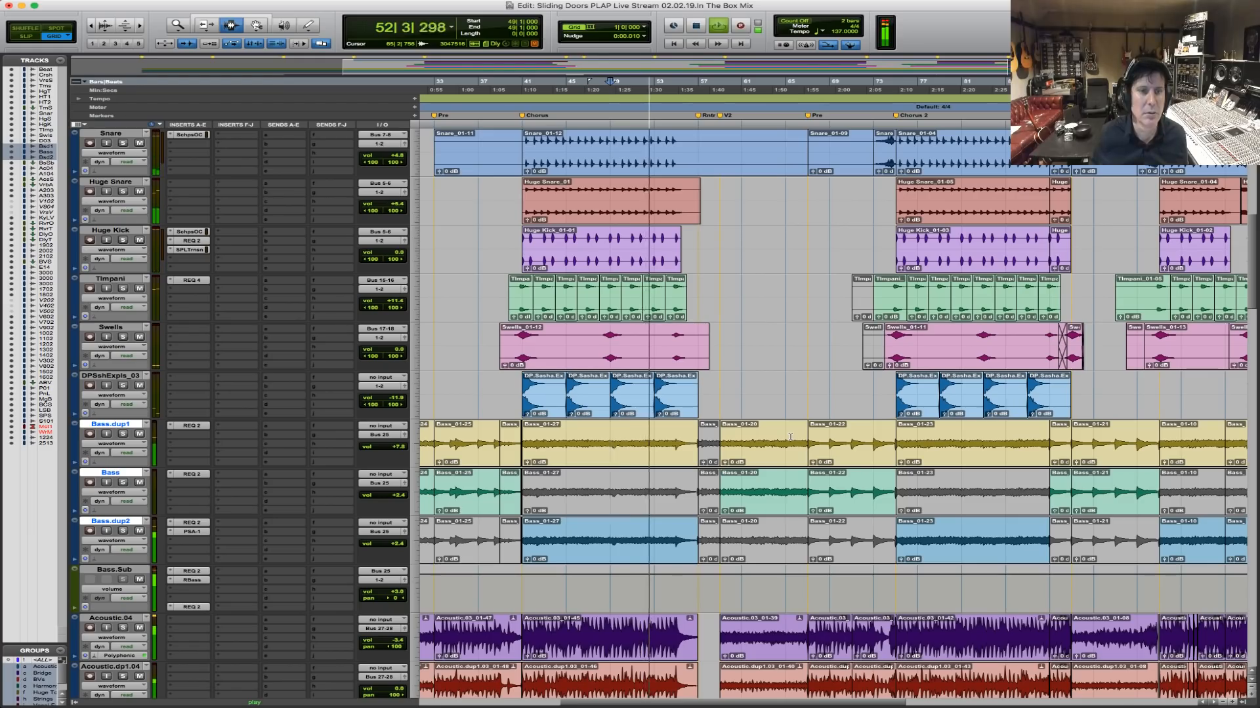
{"action": "scroll", "coordinate": [712, 459], "scroll_direction": "down", "scroll_amount": 4}
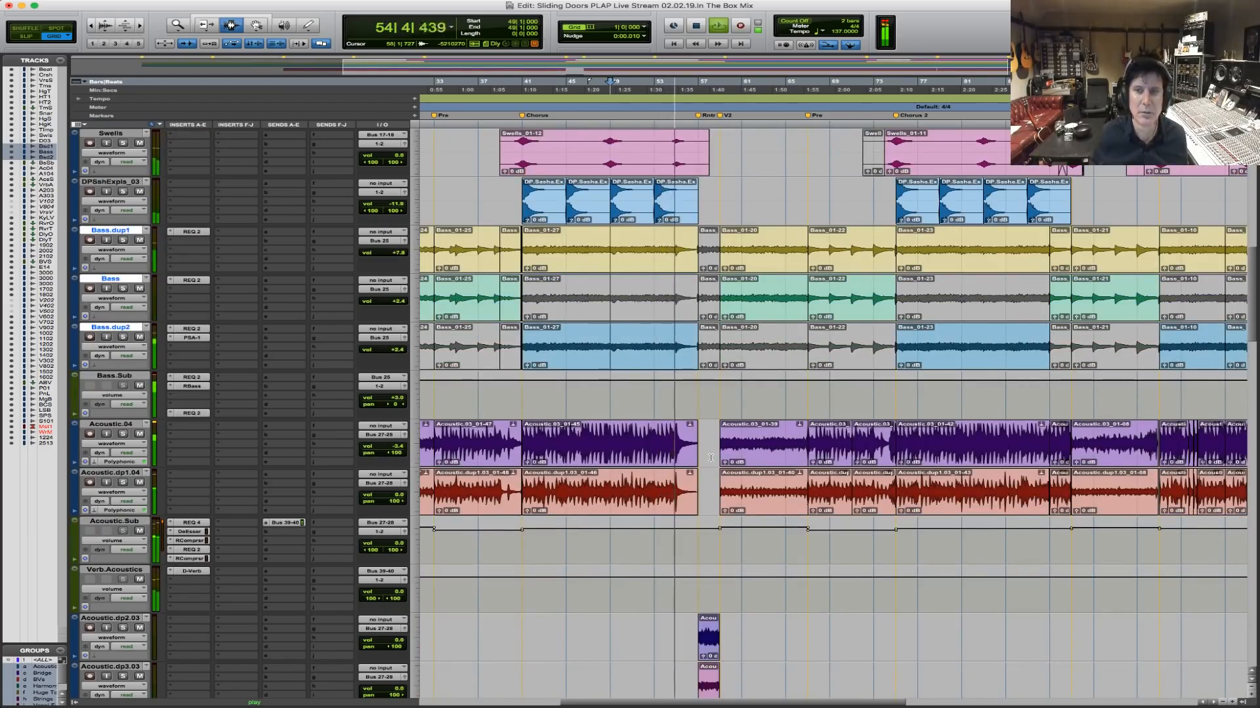
{"action": "scroll", "coordinate": [711, 457], "scroll_direction": "down", "scroll_amount": 3}
{"action": "scroll", "coordinate": [710, 457], "scroll_direction": "down", "scroll_amount": 2}
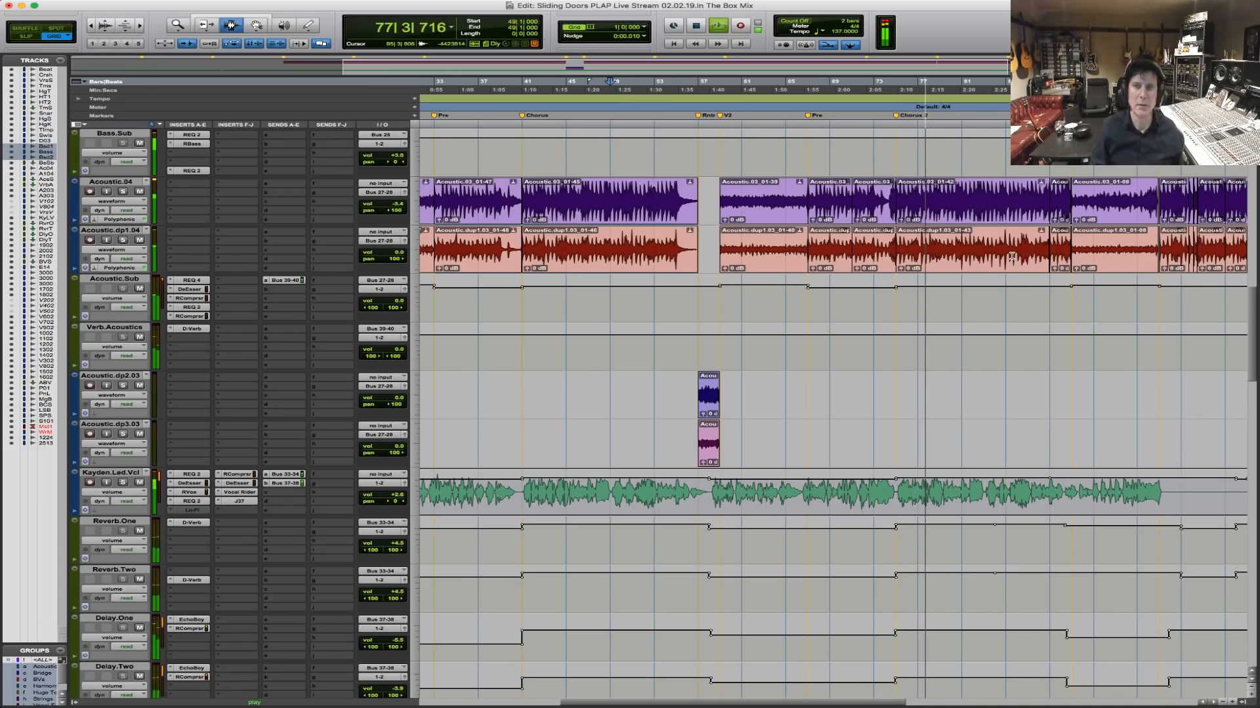
{"action": "key", "text": "r"}
{"action": "key", "text": "r"}
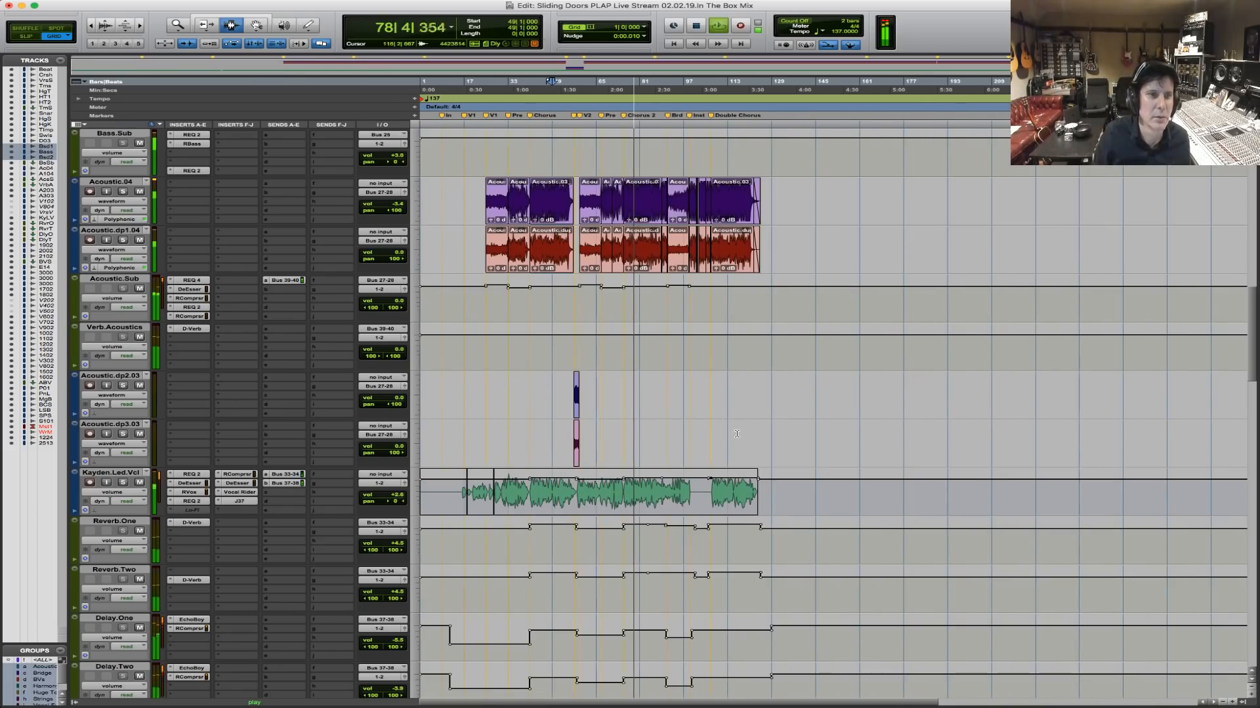
Check Bass.dup2's volume setting and its SansAmp PSA-1 settings during Chorus 2 playback and close the plug-in window.
{"action": "scroll", "coordinate": [737, 434], "scroll_direction": "up", "scroll_amount": 4}
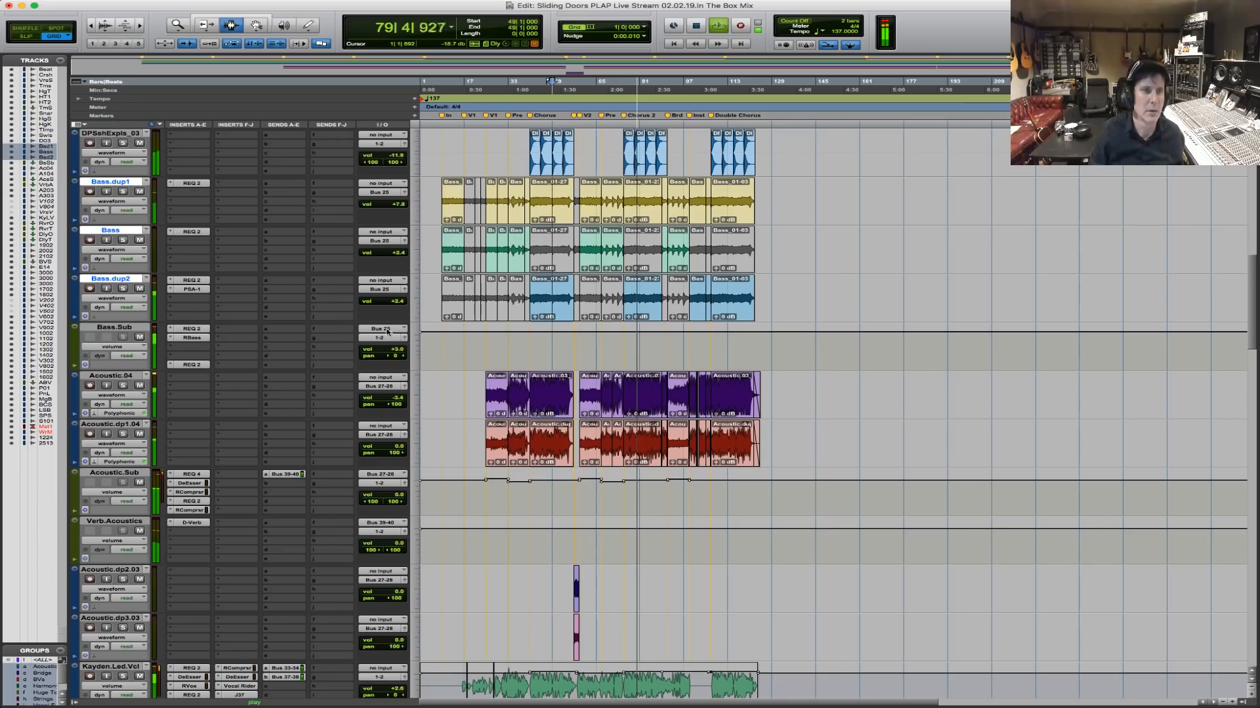
{"action": "left_click_drag", "start_coordinate": [402, 303], "coordinate": [397, 303]}
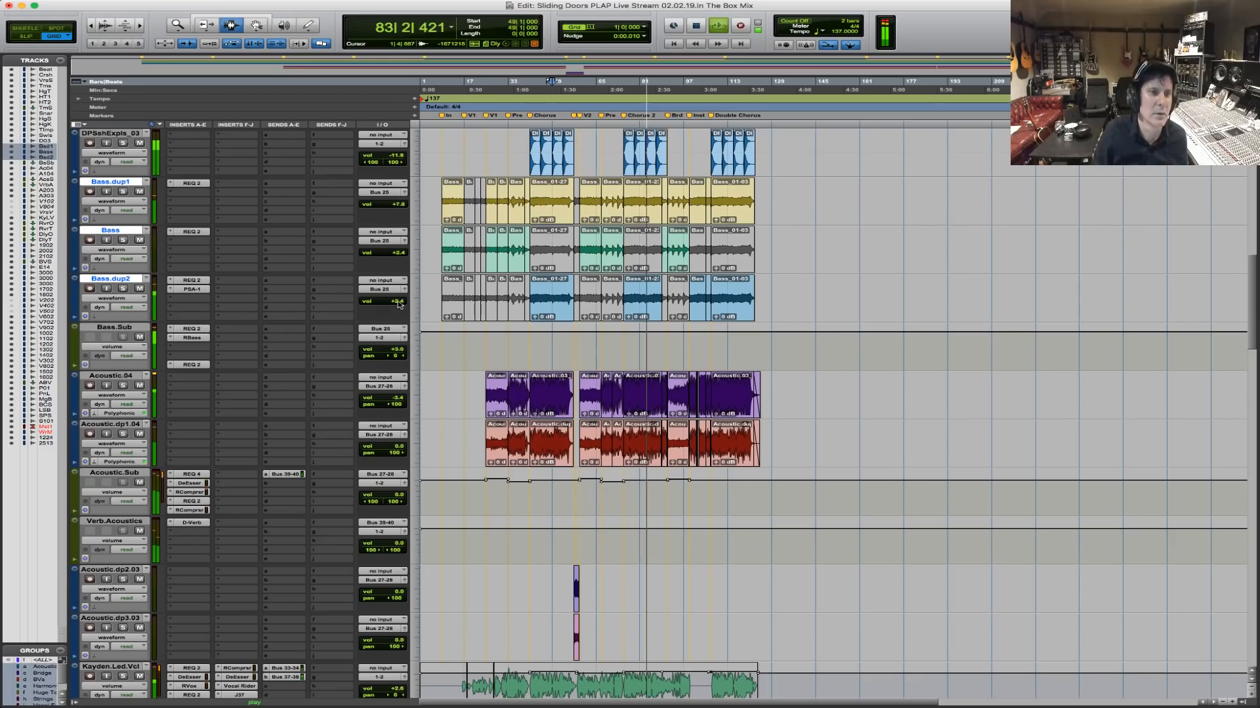
{"action": "left_click", "coordinate": [192, 289]}
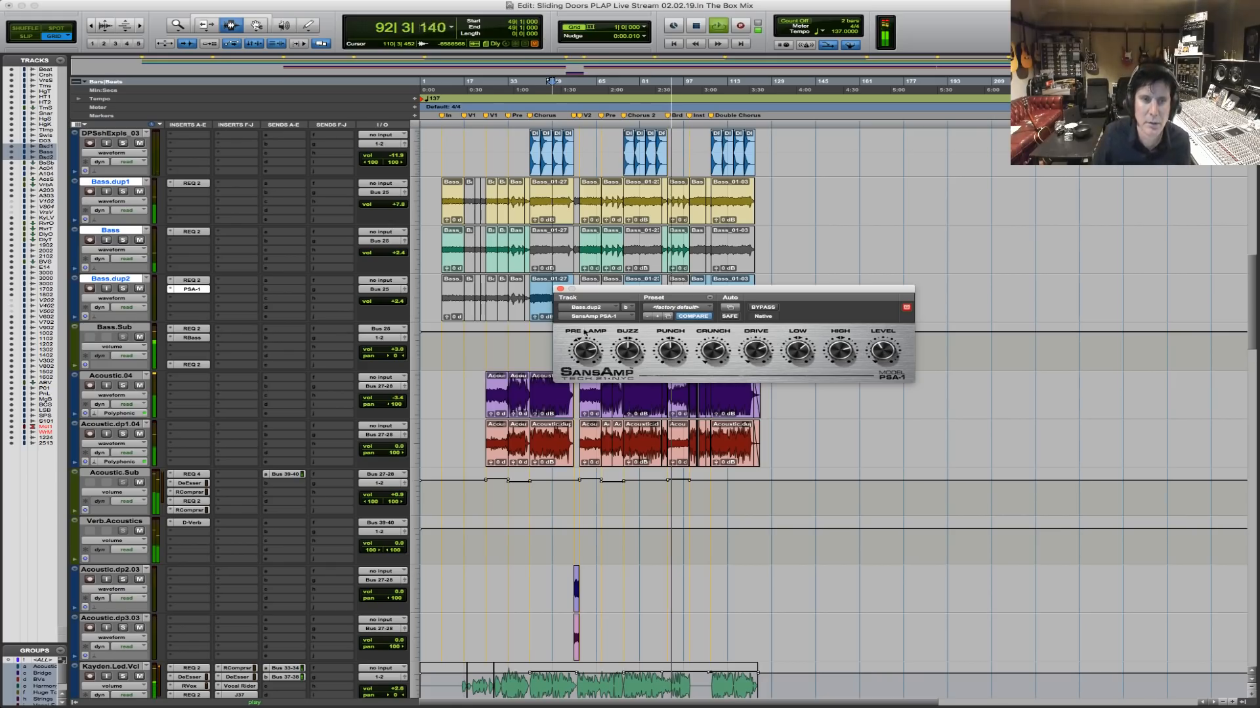
{"action": "left_click", "coordinate": [559, 288]}
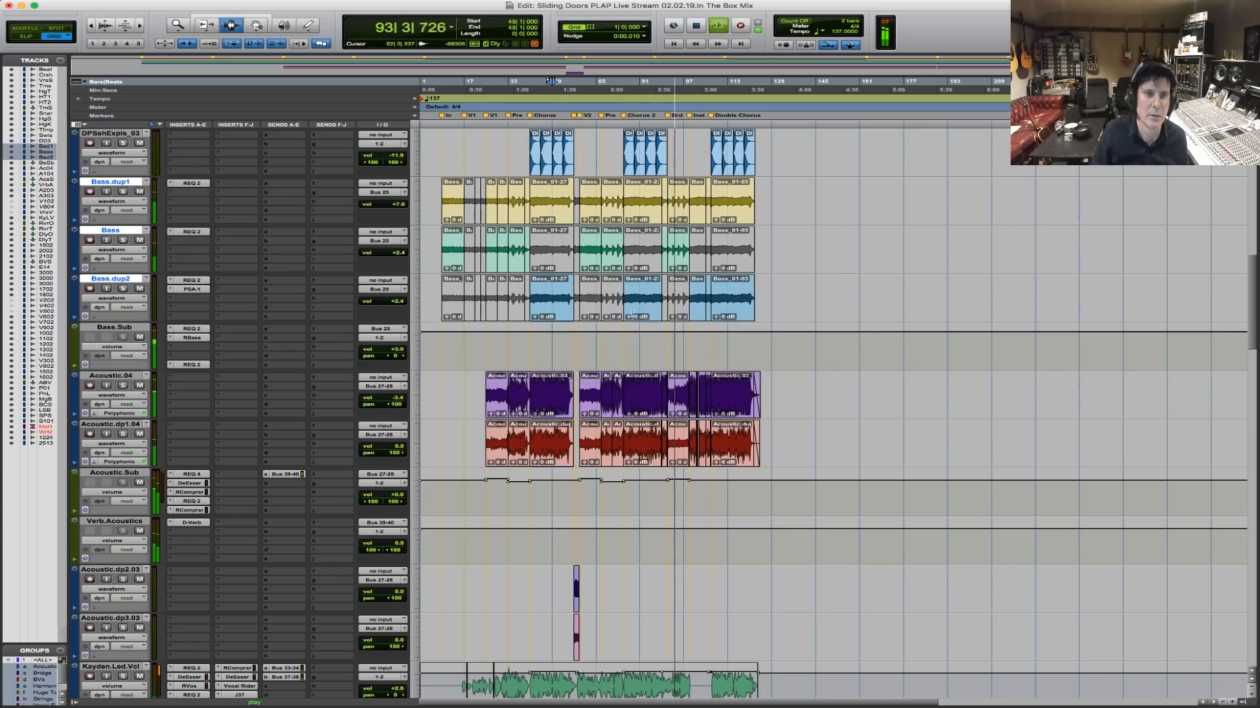
Inspect the bass clips around the Inst section, listen through the Double Chorus and stop with the cursor at bar 99.
{"action": "key", "text": "F5"}
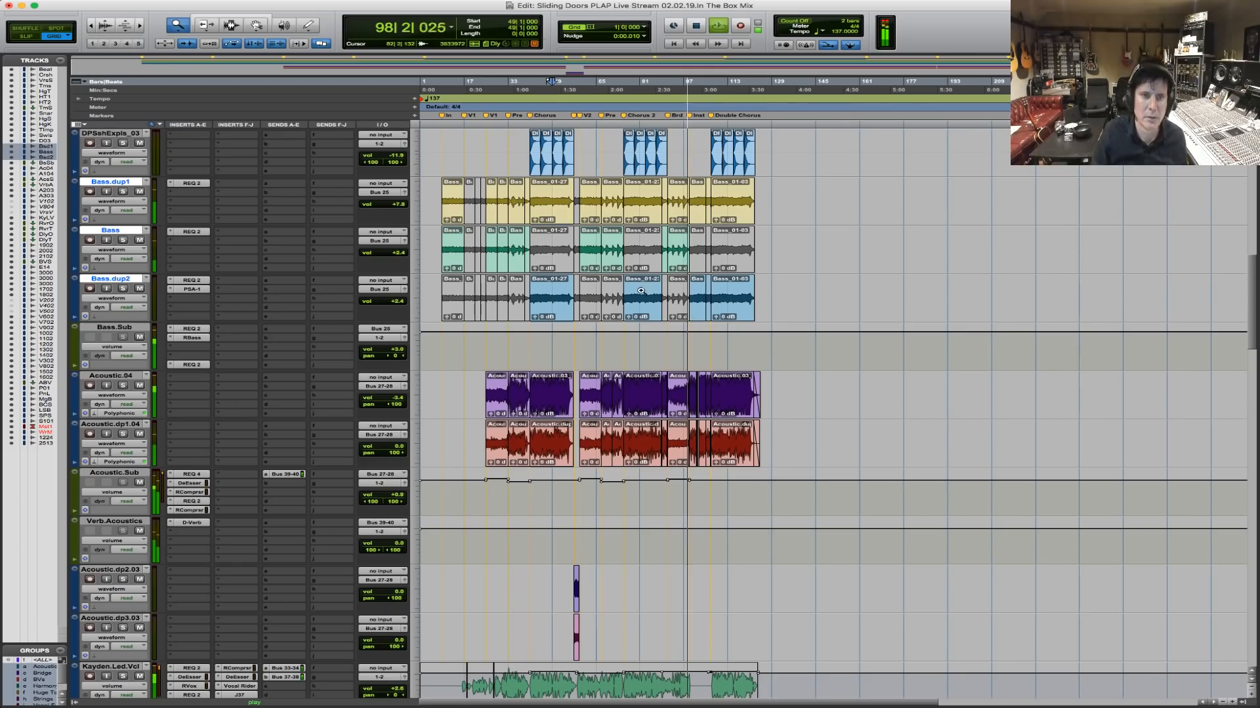
{"action": "left_click", "coordinate": [722, 311]}
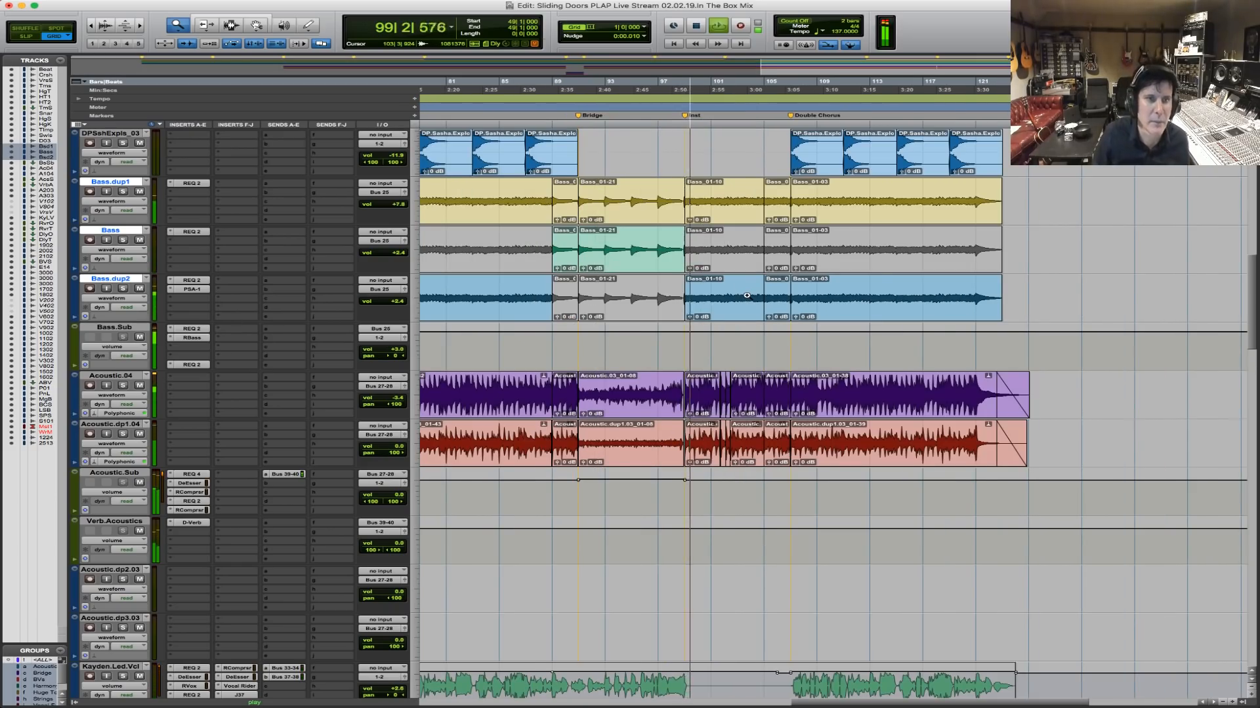
{"action": "left_click", "coordinate": [647, 312]}
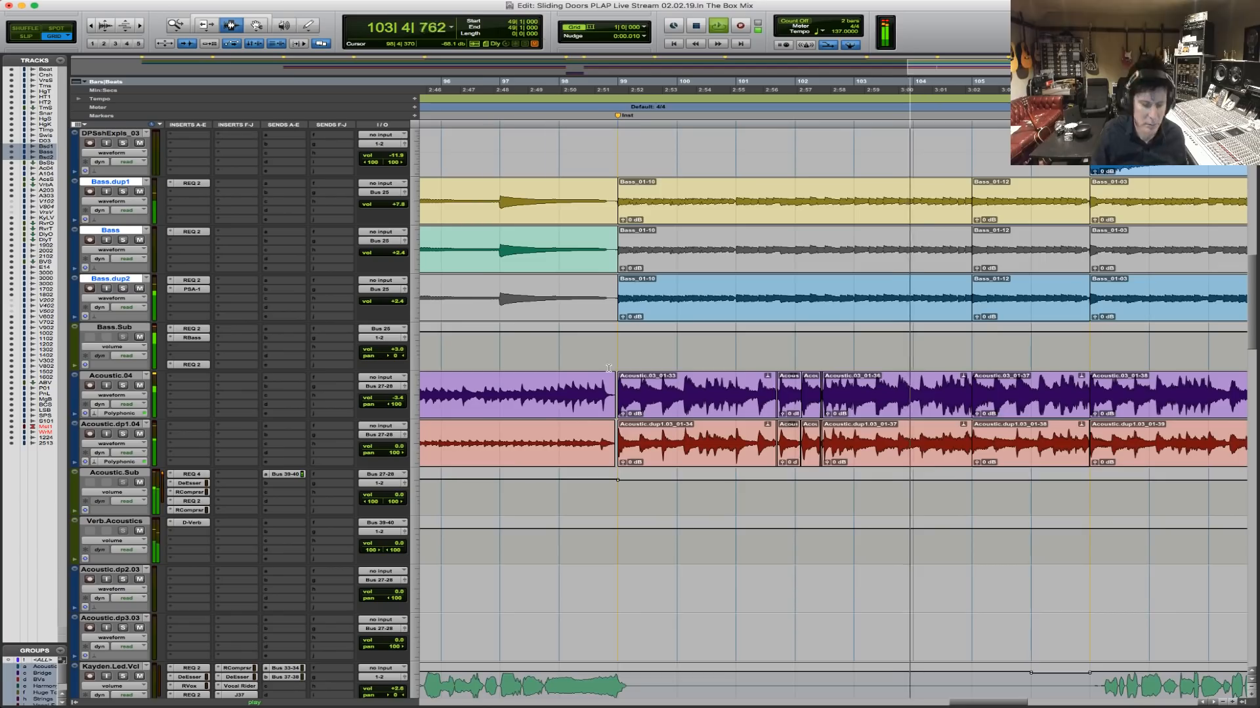
{"action": "key", "text": "r"}
{"action": "key", "text": "r"}
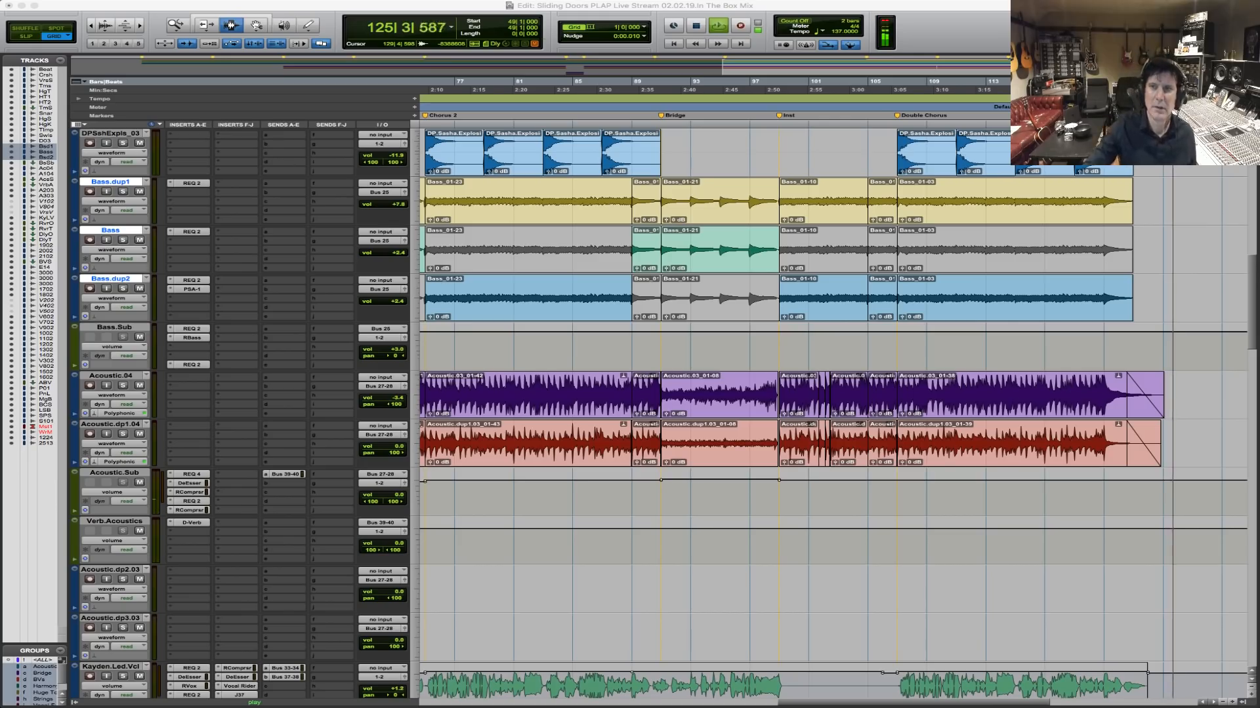
{"action": "left_click", "coordinate": [780, 335]}
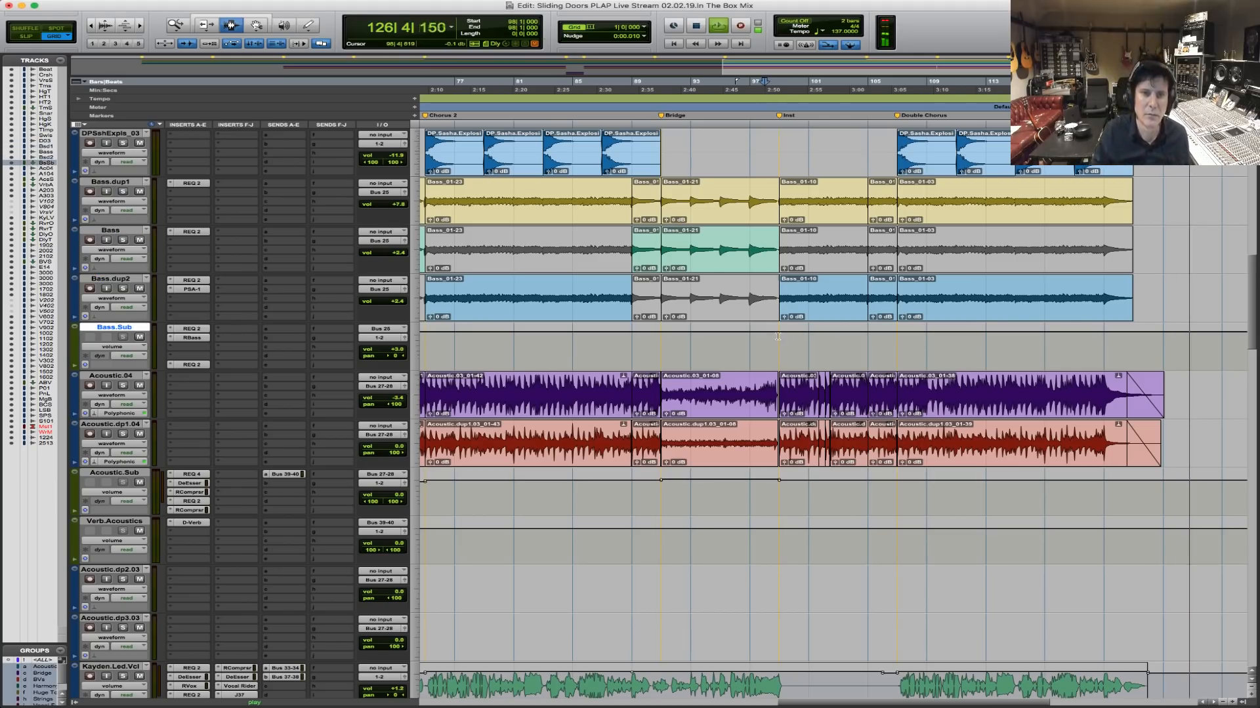
{"action": "key", "text": "space"}
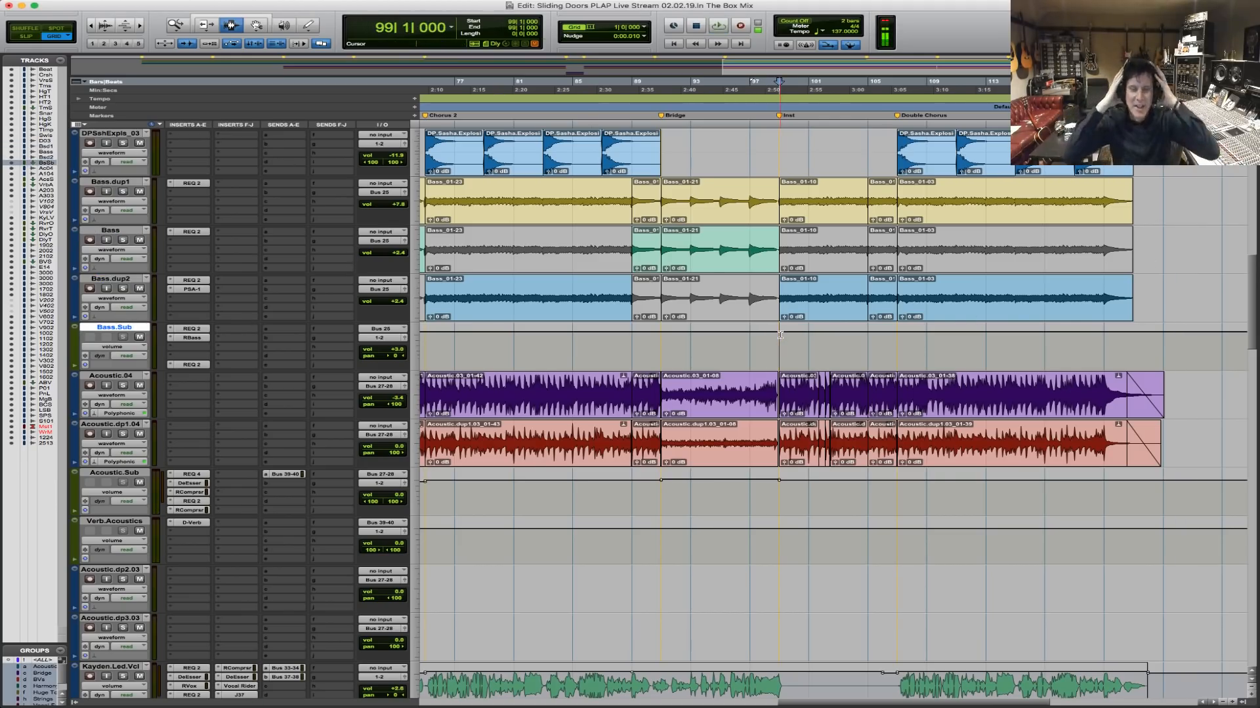
{"action": "key", "text": "super+bracketleft"}
{"action": "key", "text": "super+bracketleft"}
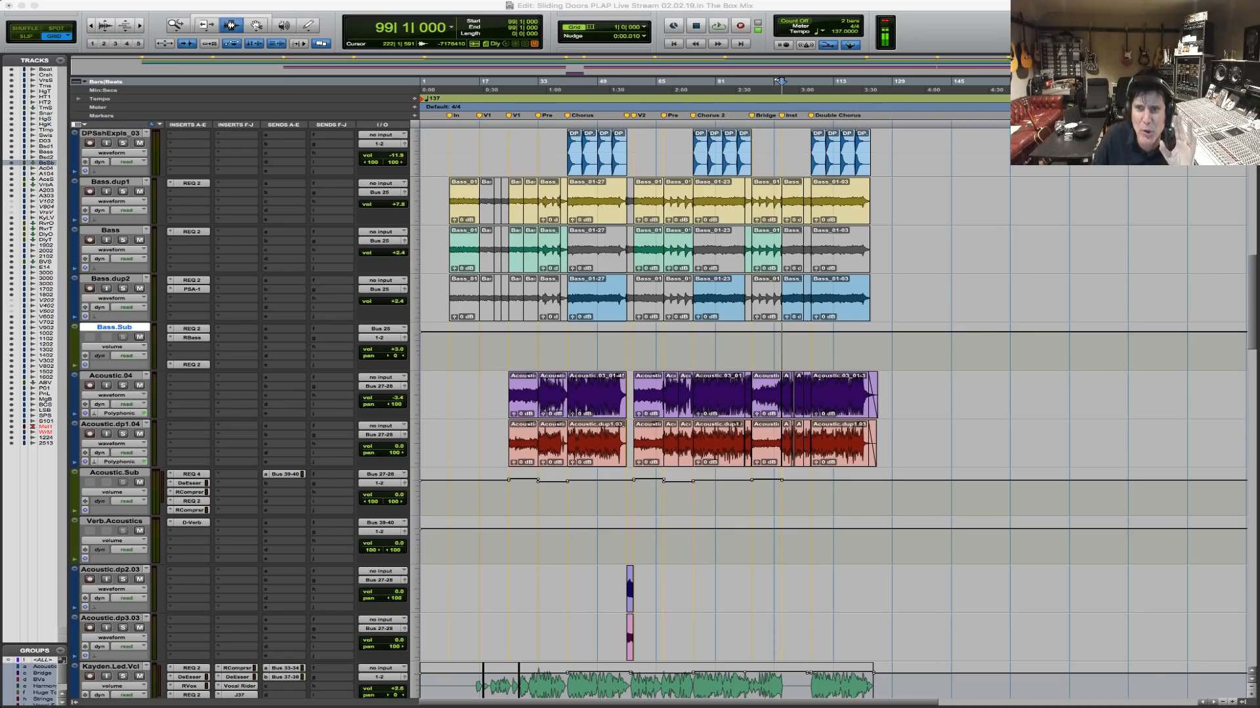
Select the Huge Snare clip from bar 41 to bar 55 in the first Chorus.
{"action": "scroll", "coordinate": [646, 352], "scroll_direction": "up", "scroll_amount": 3}
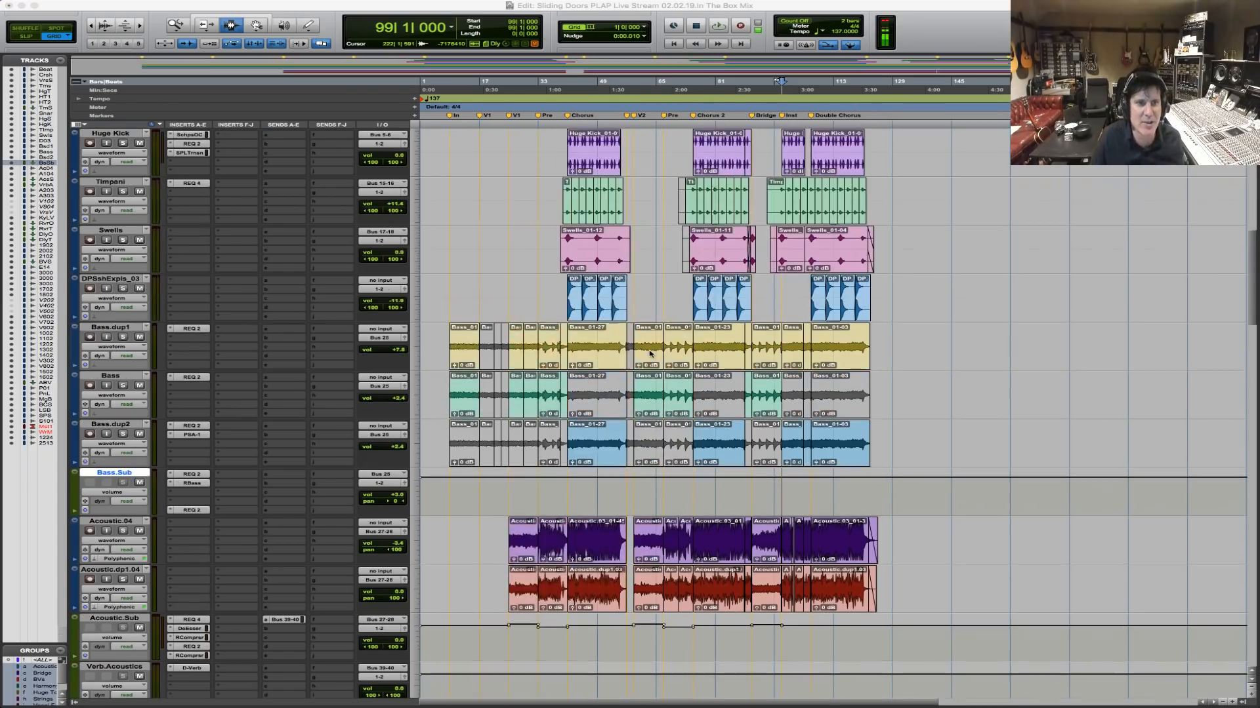
{"action": "scroll", "coordinate": [650, 354], "scroll_direction": "up", "scroll_amount": 4}
{"action": "left_click_drag", "start_coordinate": [515, 306], "coordinate": [774, 303]}
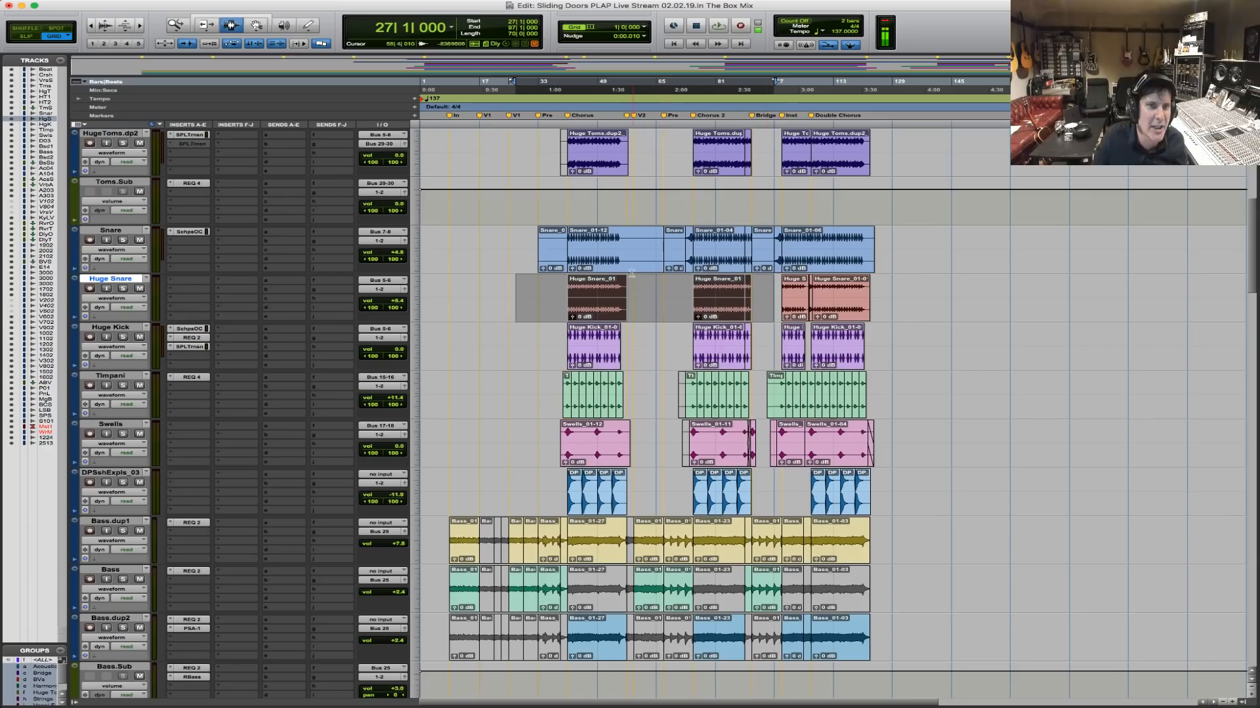
{"action": "left_click_drag", "start_coordinate": [559, 299], "coordinate": [656, 300]}
{"action": "left_click", "coordinate": [493, 298]}
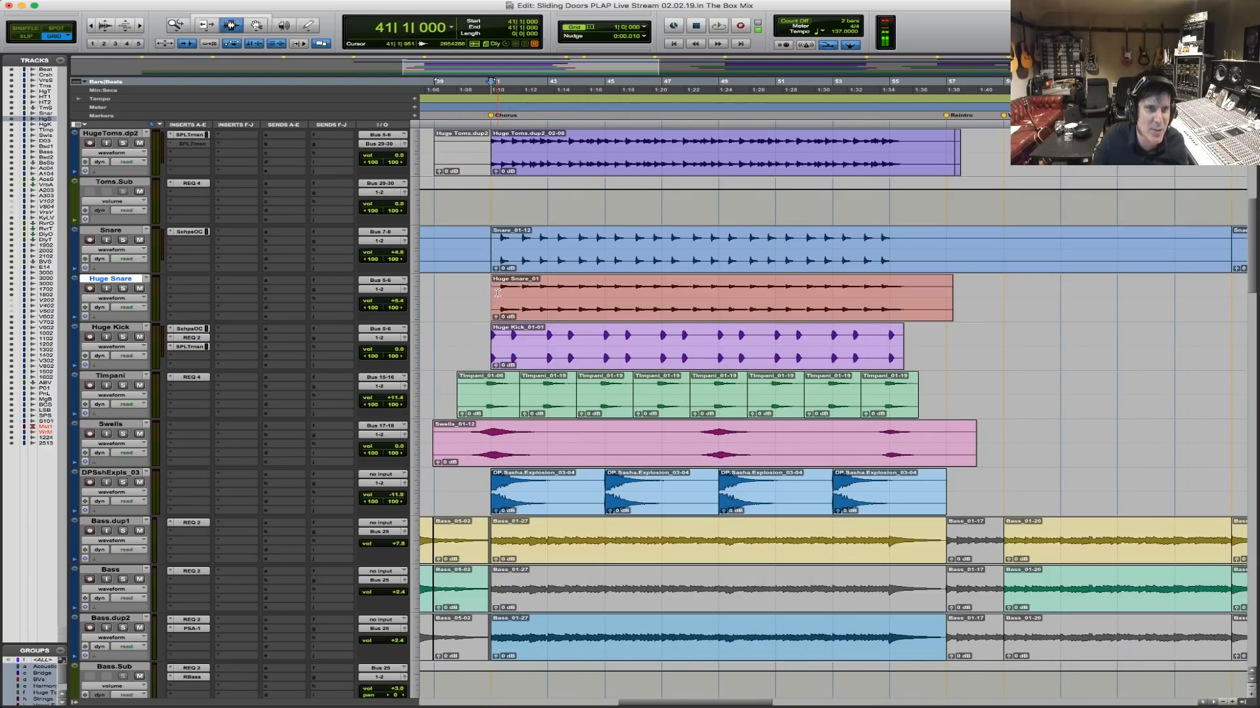
{"action": "left_click_drag", "start_coordinate": [492, 291], "coordinate": [890, 296]}
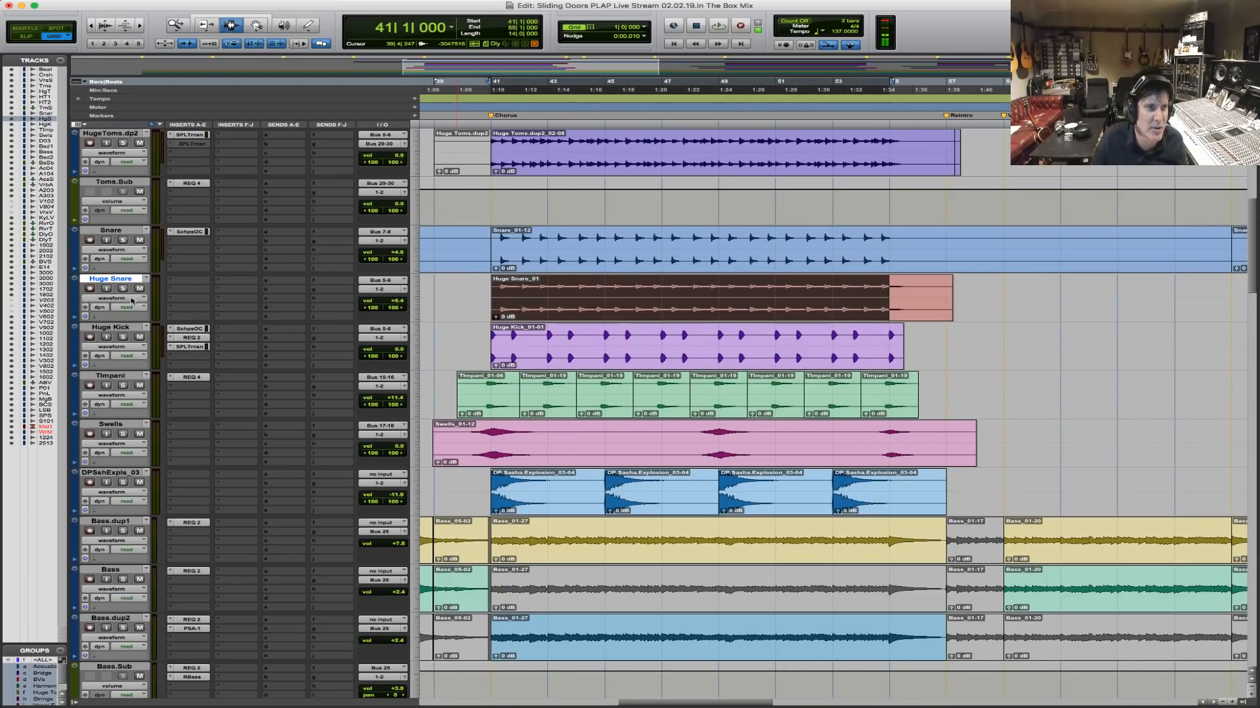
Solo Huge Snare, audition the selected Chorus range, add the Snare track to the solo and stop playback.
{"action": "key", "text": "shift+s"}
{"action": "key", "text": "space"}
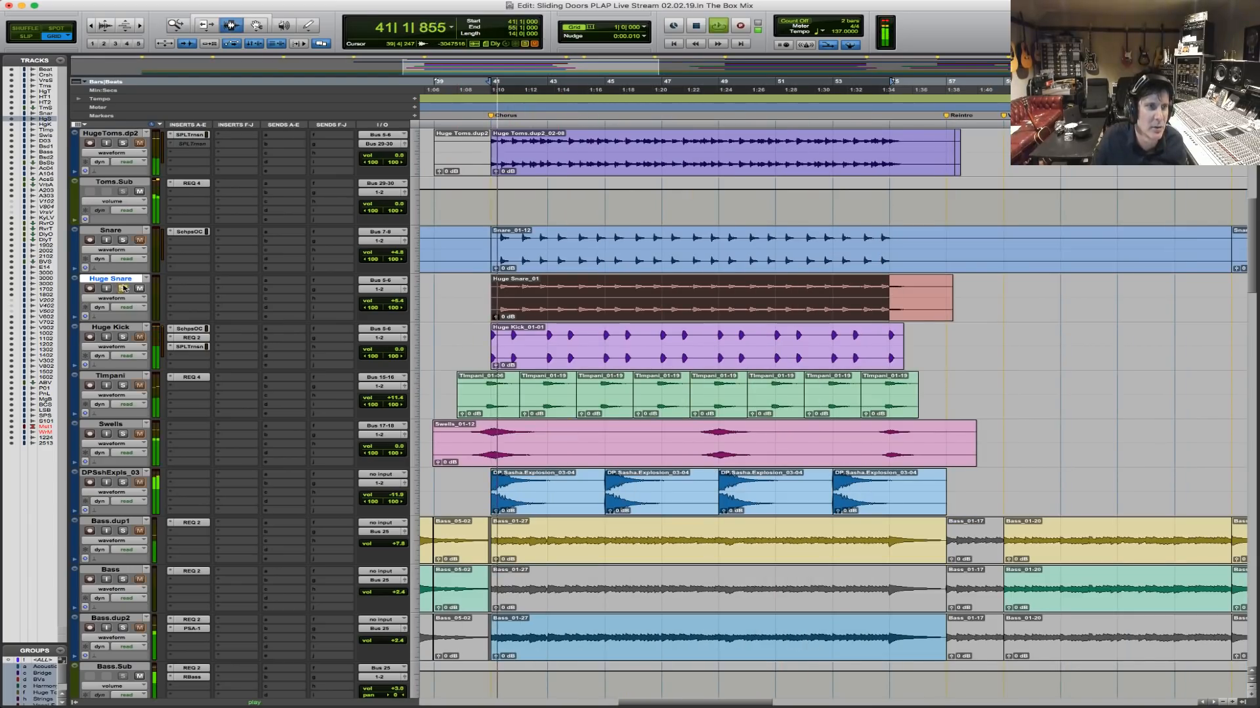
{"action": "left_click", "coordinate": [123, 240]}
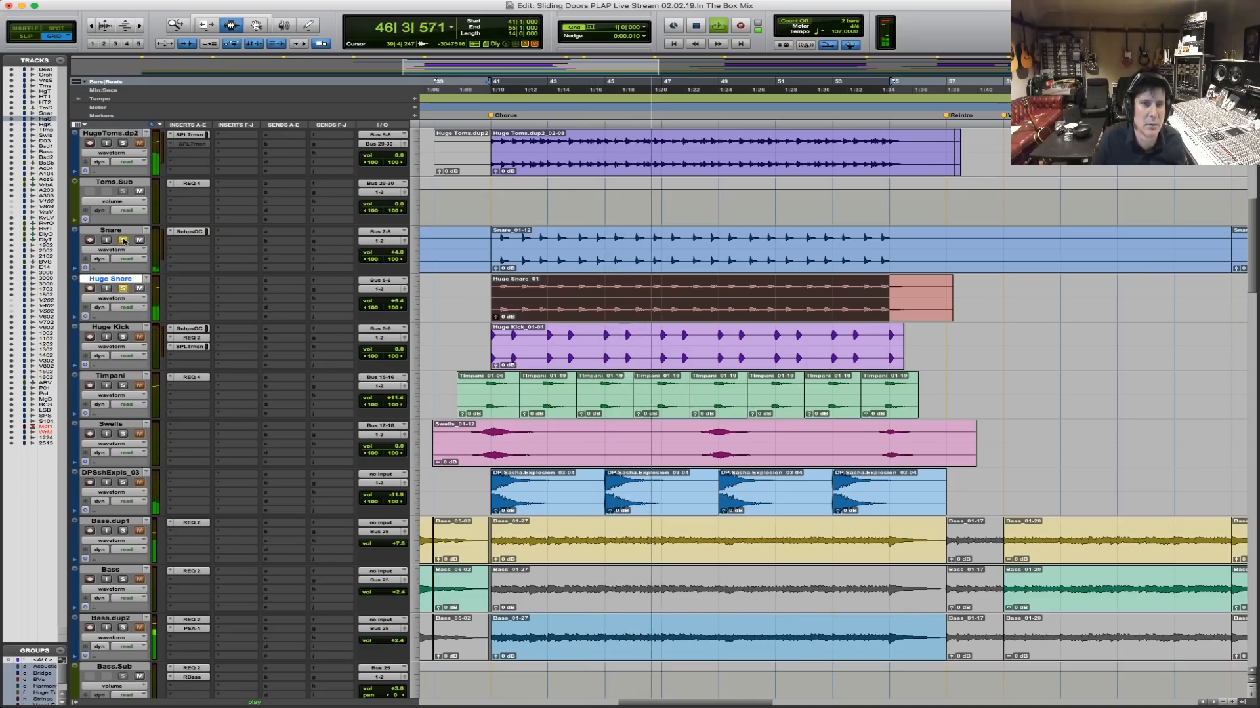
{"action": "key", "text": "space"}
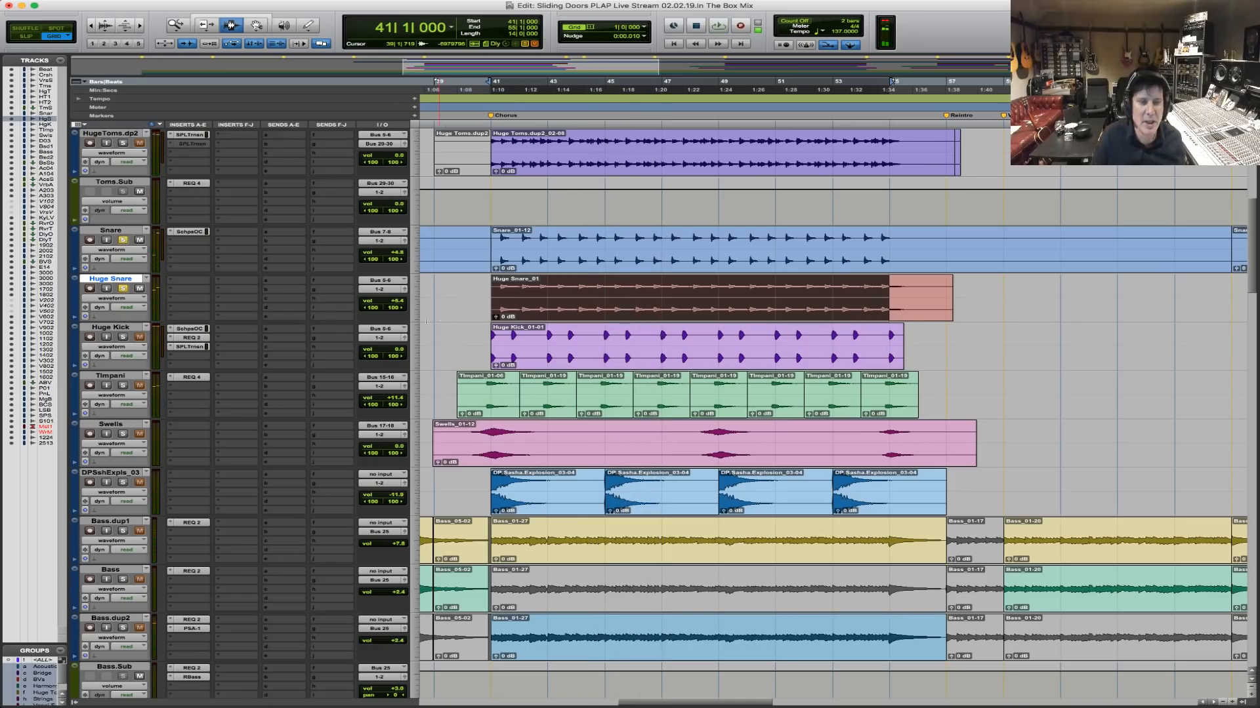
Add SPL Transient Designer Plus to Huge Snare and compare its bypass and limiter settings while the Chorus selection plays.
{"action": "left_click", "coordinate": [189, 298]}
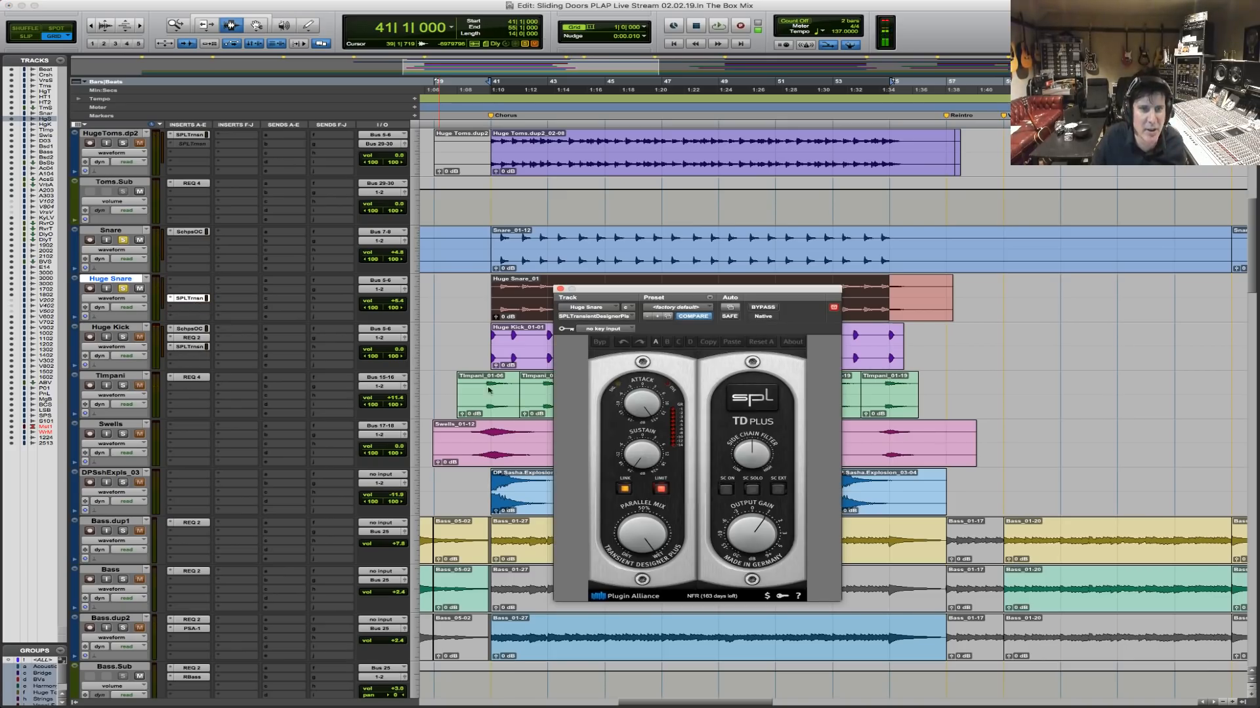
{"action": "key", "text": "space"}
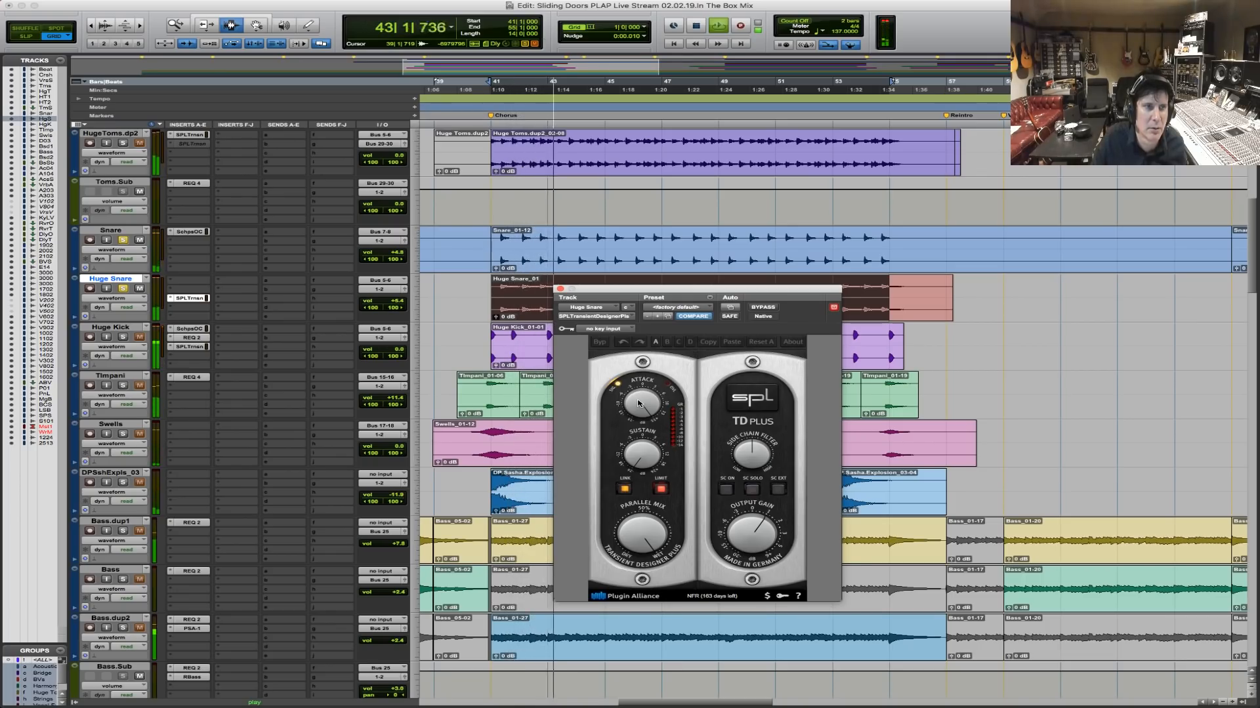
{"action": "left_click", "coordinate": [768, 310]}
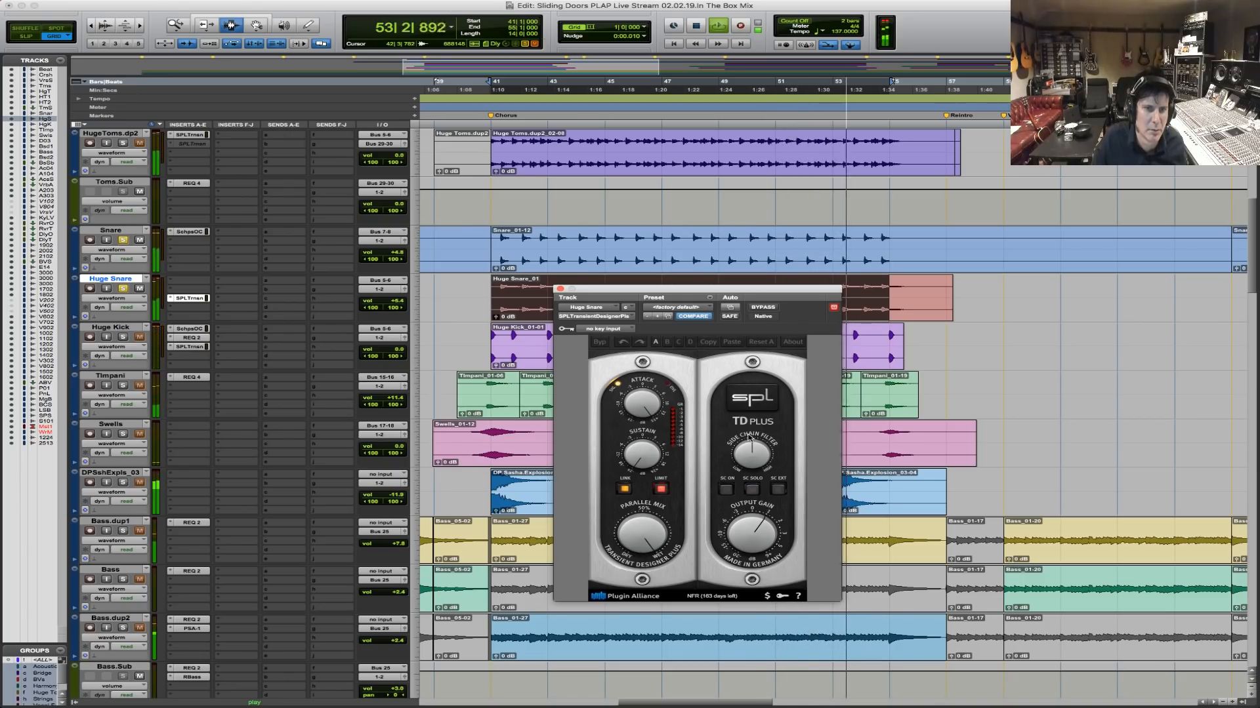
{"action": "left_click", "coordinate": [661, 489]}
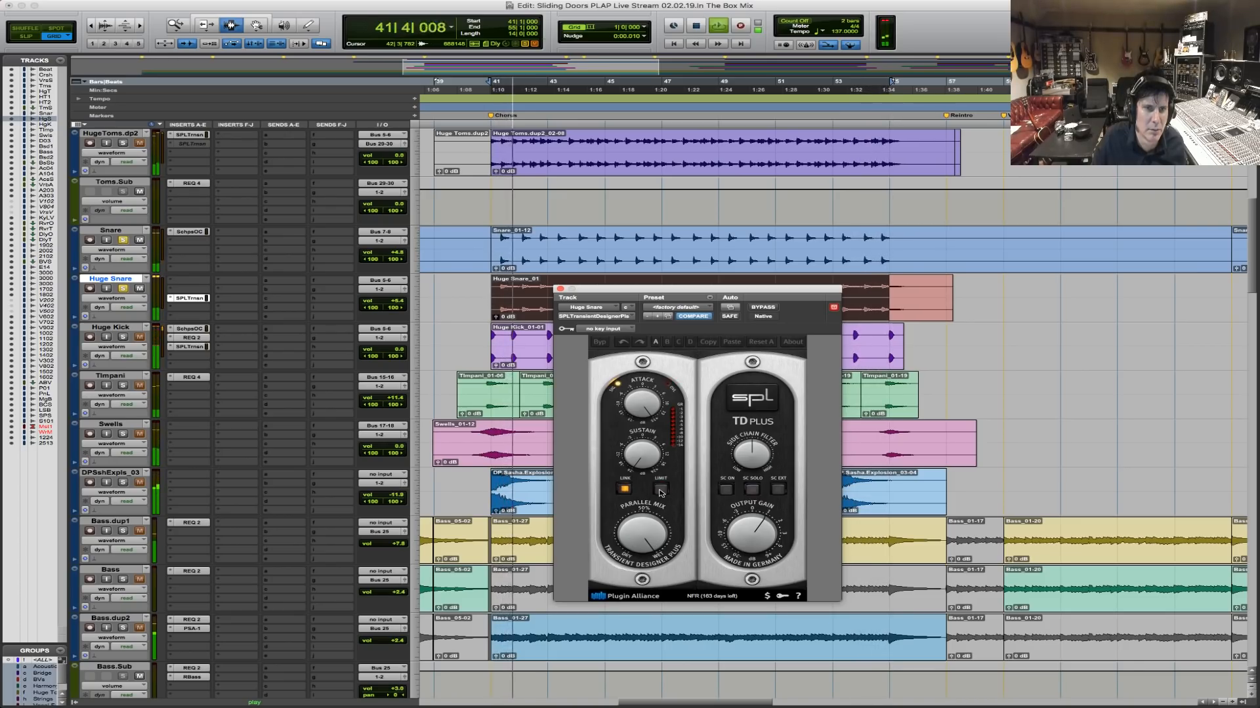
{"action": "left_click", "coordinate": [661, 490]}
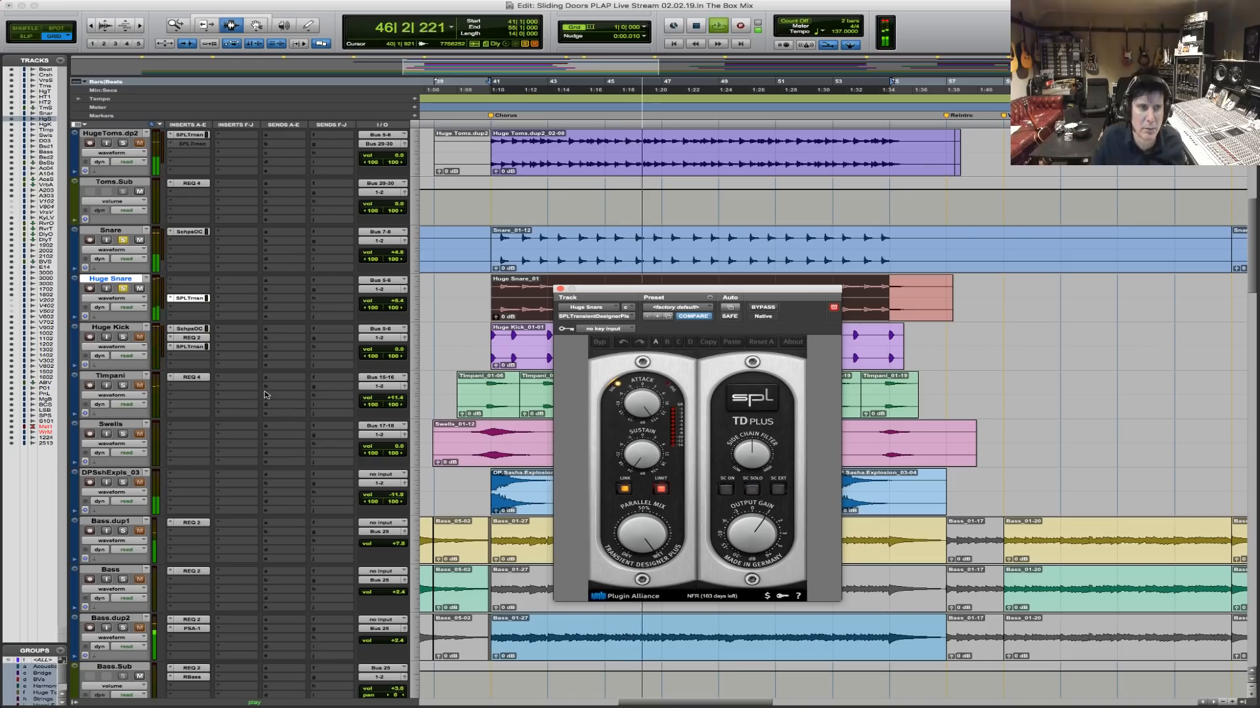
Duplicate the Transient Designer into Huge Snare's next insert, lower its Attack, readjust Sustain and unsolo the snares to hear the mix.
{"action": "key", "text": "space"}
{"action": "left_click_drag", "start_coordinate": [190, 302], "coordinate": [193, 311]}
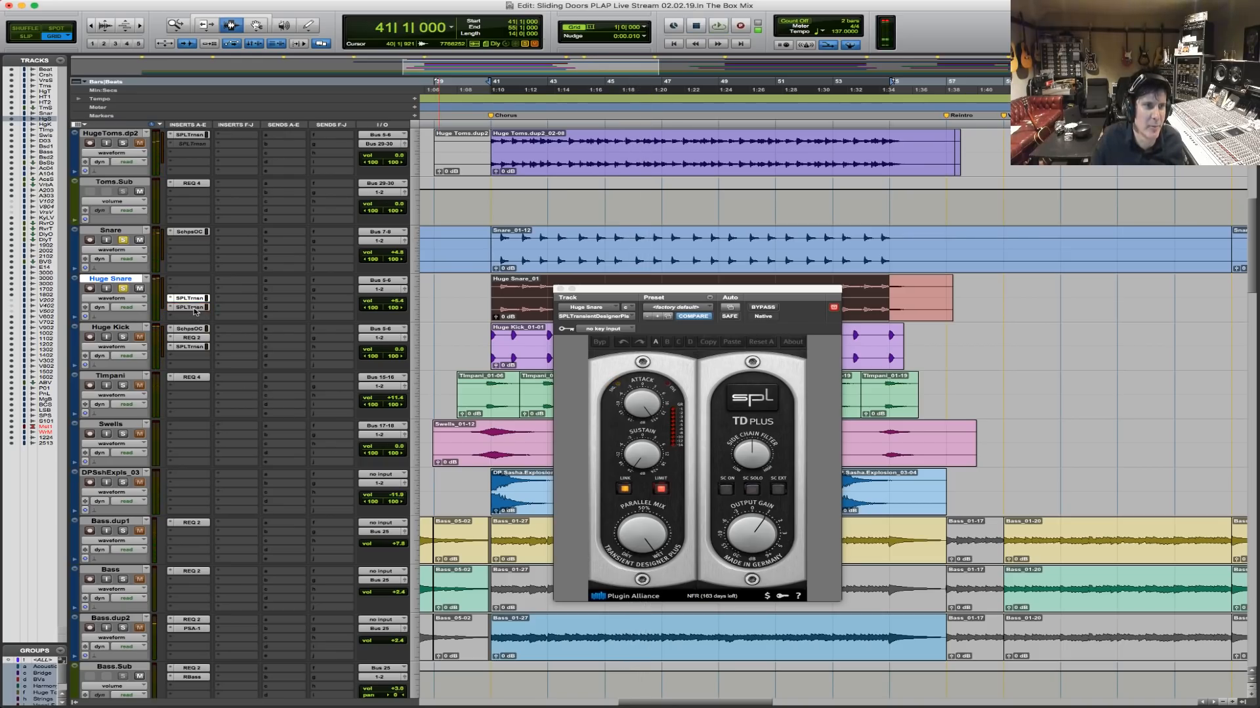
{"action": "key", "text": "space"}
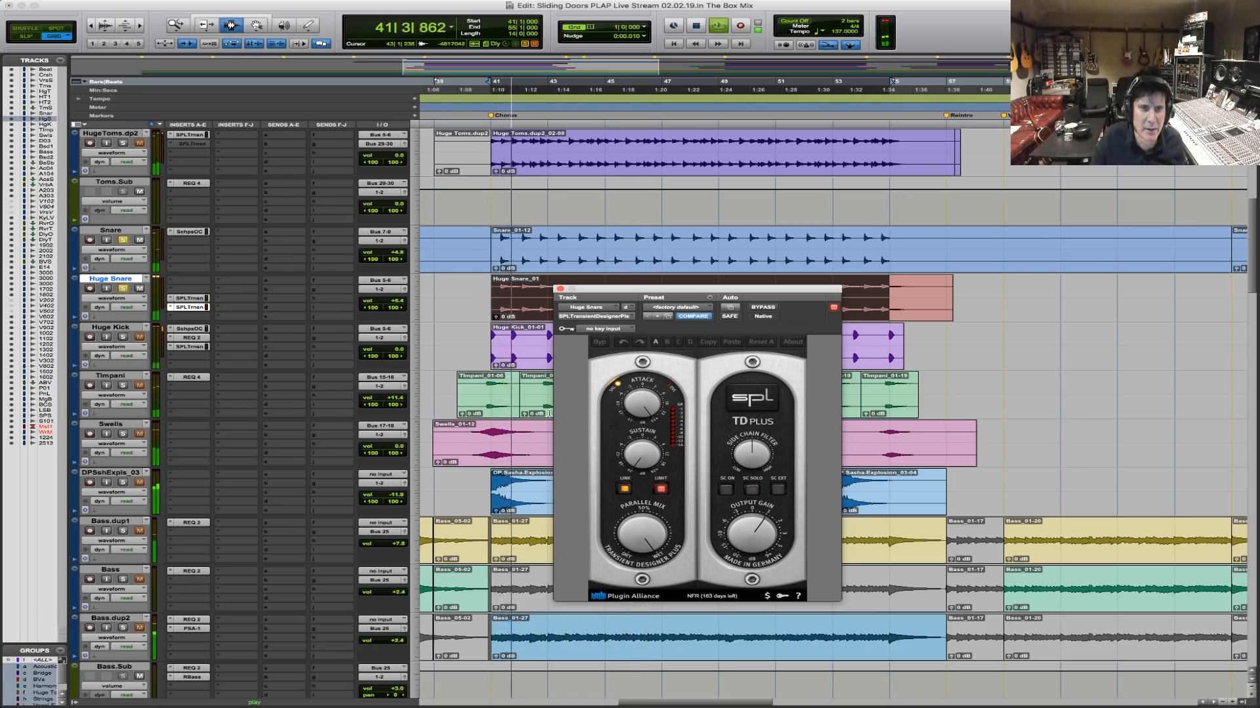
{"action": "left_click_drag", "start_coordinate": [639, 403], "coordinate": [634, 436]}
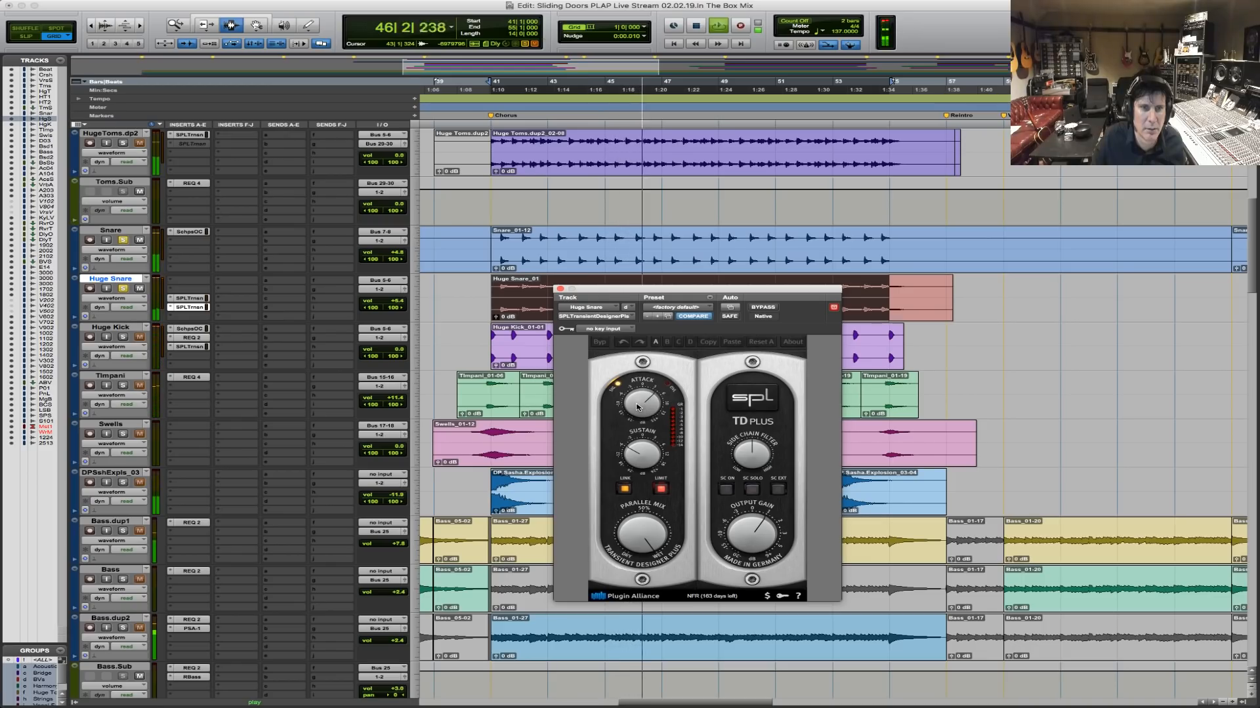
{"action": "left_click", "coordinate": [122, 289]}
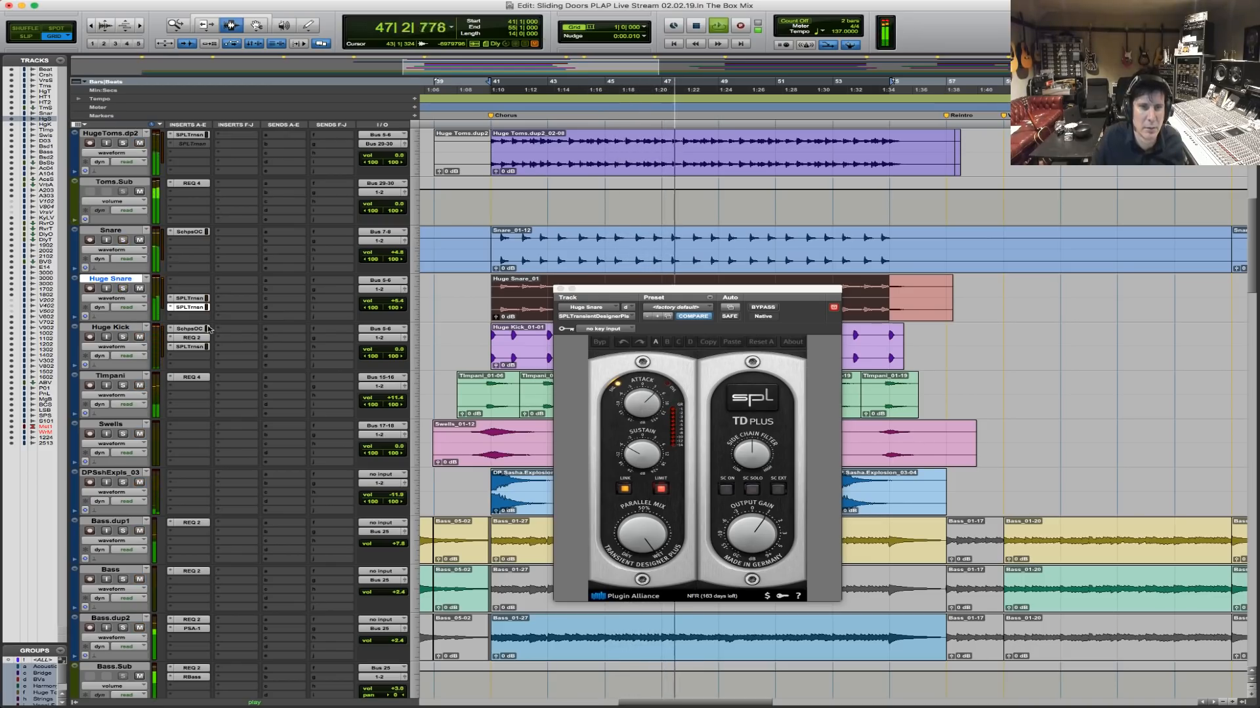
{"action": "left_click", "coordinate": [643, 403]}
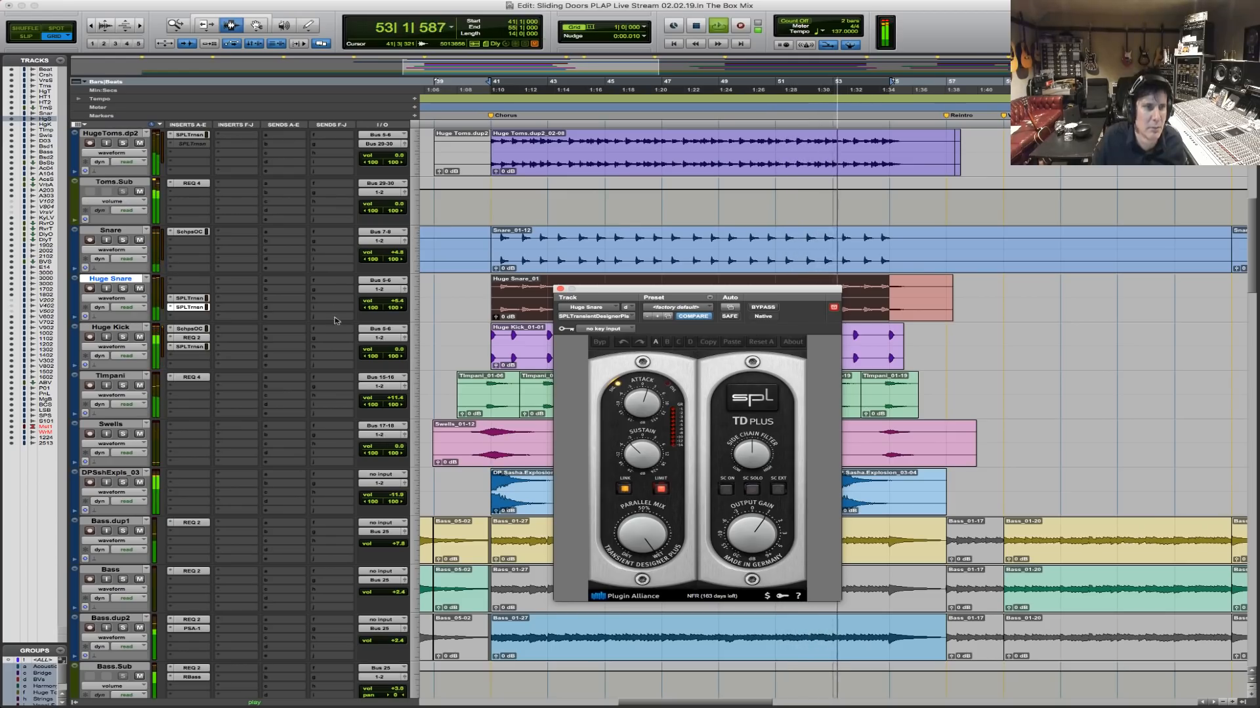
Make both Transient Designer inserts on Huge Snare inactive and replay the Chorus with the track soloed.
{"action": "key", "text": "space"}
{"action": "left_click", "coordinate": [191, 307], "text": "ctrl+super"}
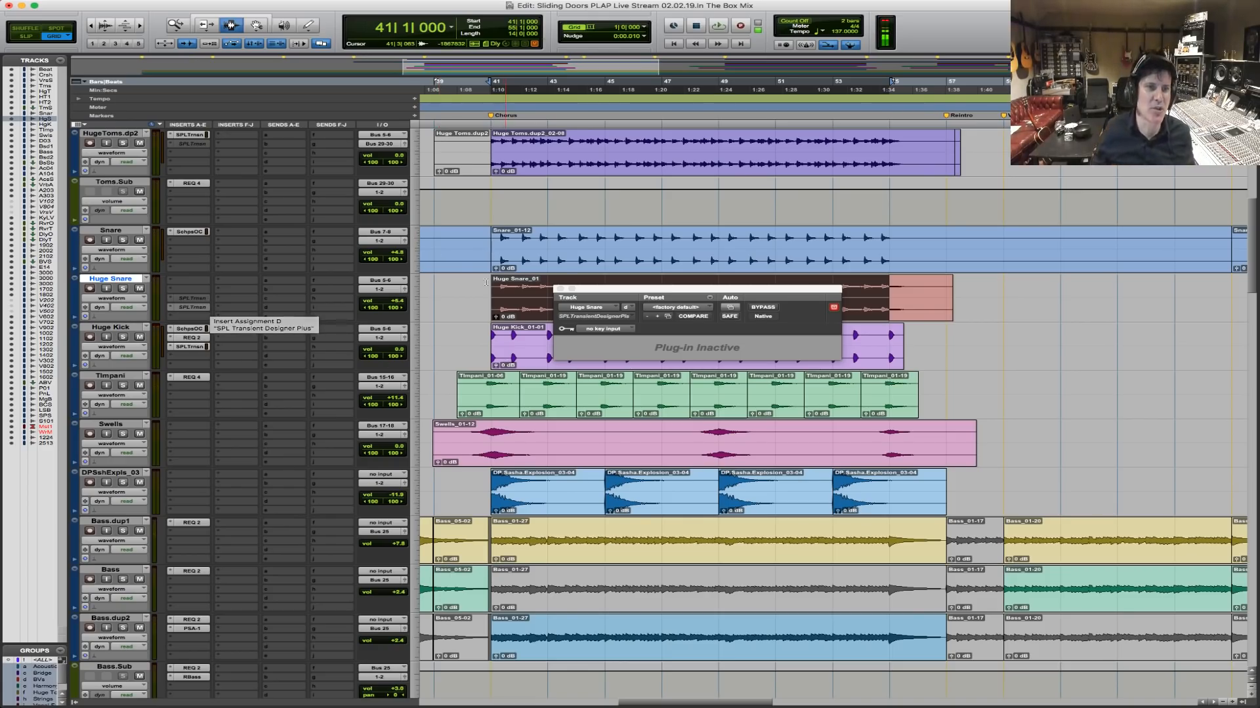
{"action": "key", "text": "space"}
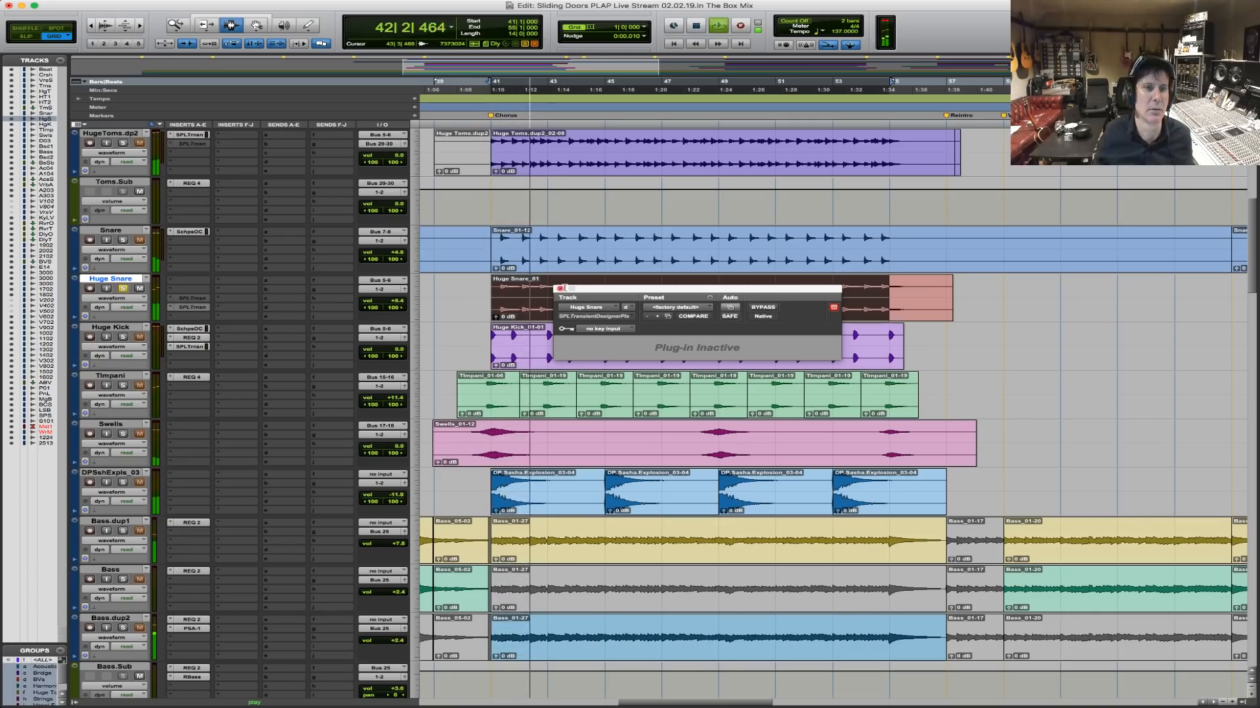
Close the inactive Transient Designer window, stop playback and insert a stereo C1 gate in Huge Snare's first insert slot.
{"action": "left_click", "coordinate": [560, 288]}
{"action": "key", "text": "space"}
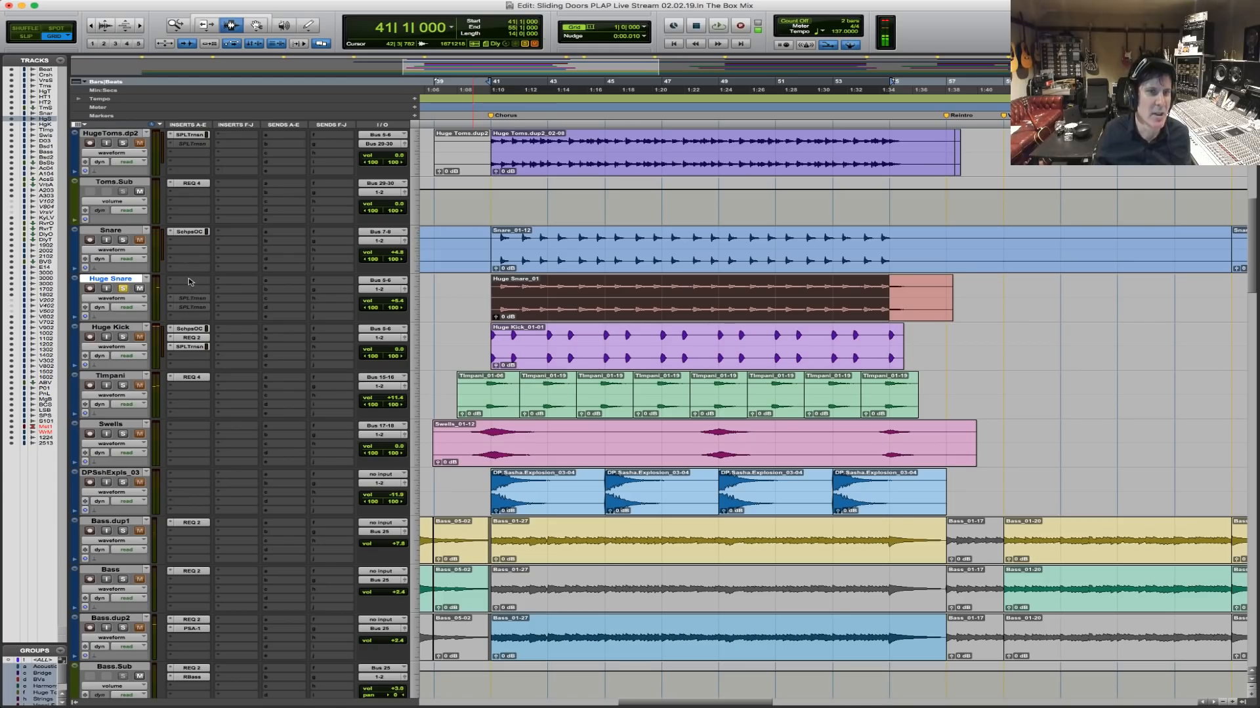
{"action": "left_click", "coordinate": [189, 282]}
{"action": "mouse_move", "coordinate": [207, 303]}
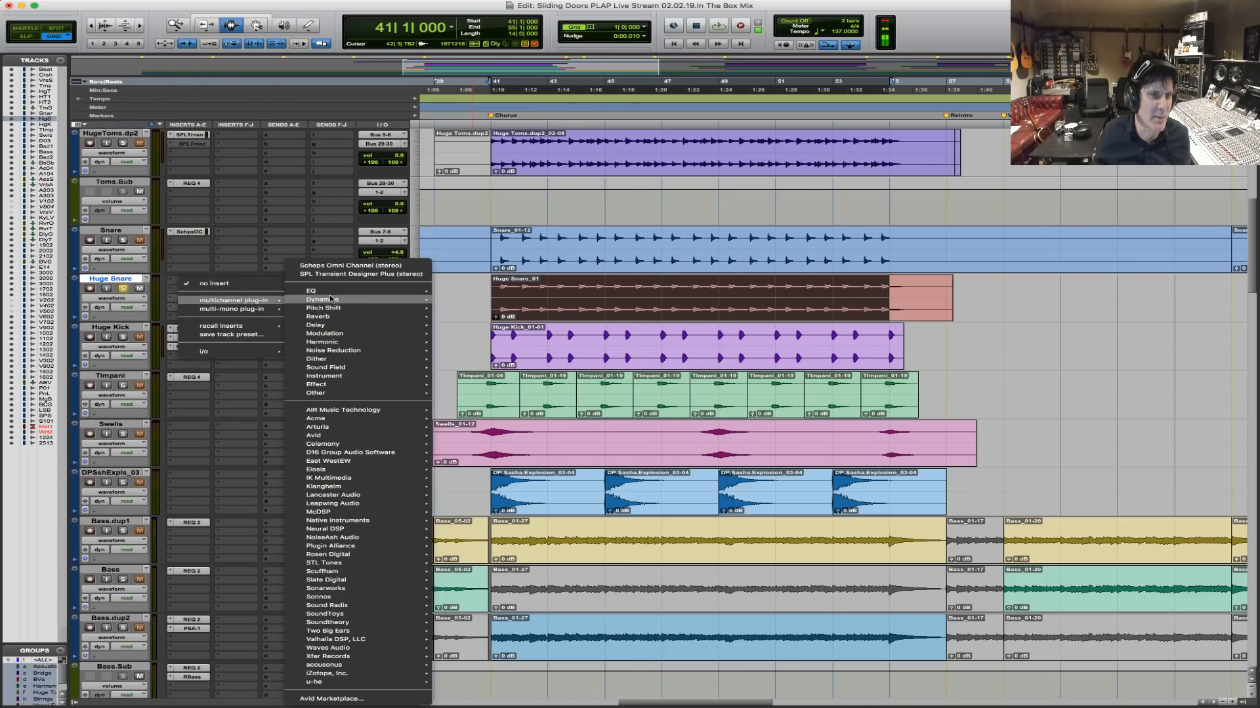
{"action": "mouse_move", "coordinate": [323, 299]}
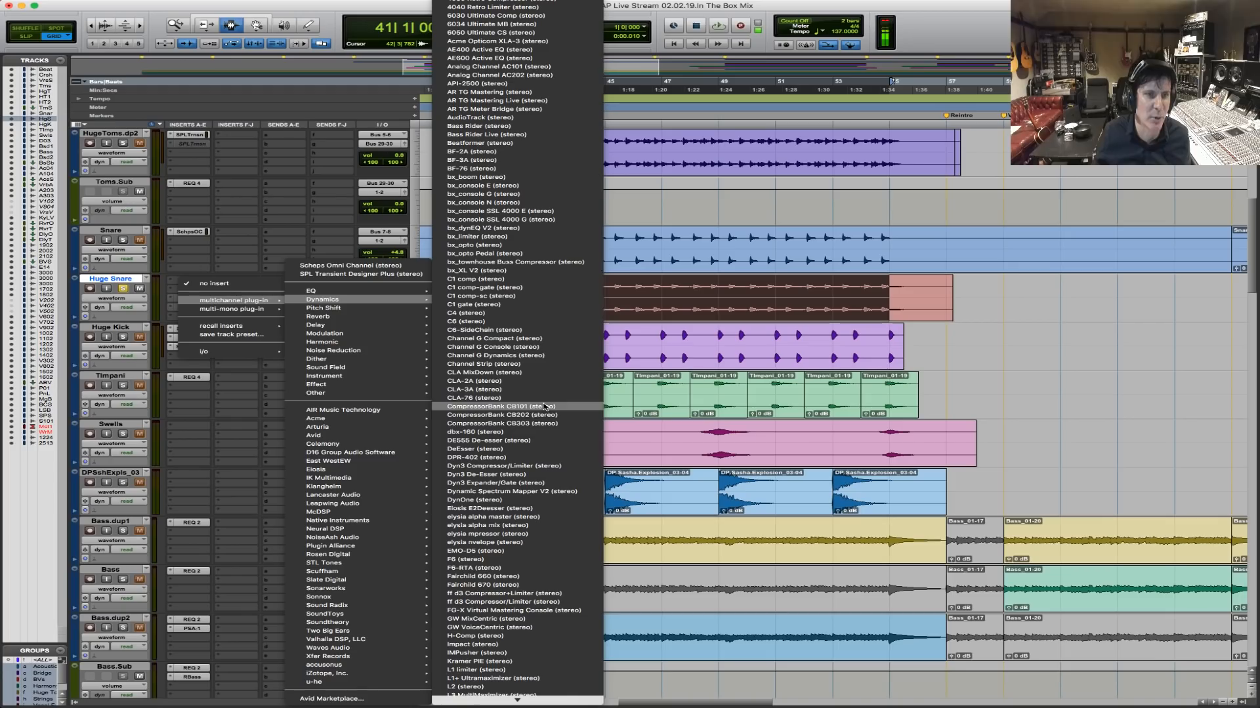
{"action": "left_click", "coordinate": [529, 305]}
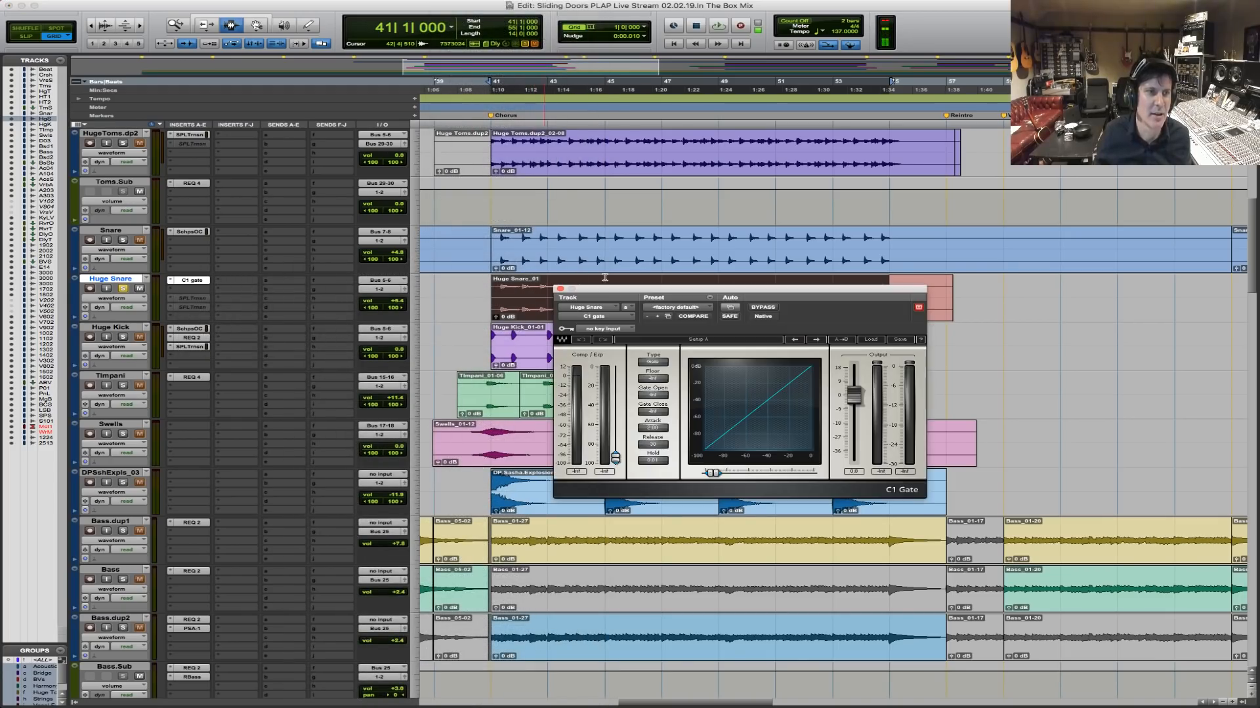
Add a send to the mono Bus 41 on the Snare track.
{"action": "left_click", "coordinate": [278, 235]}
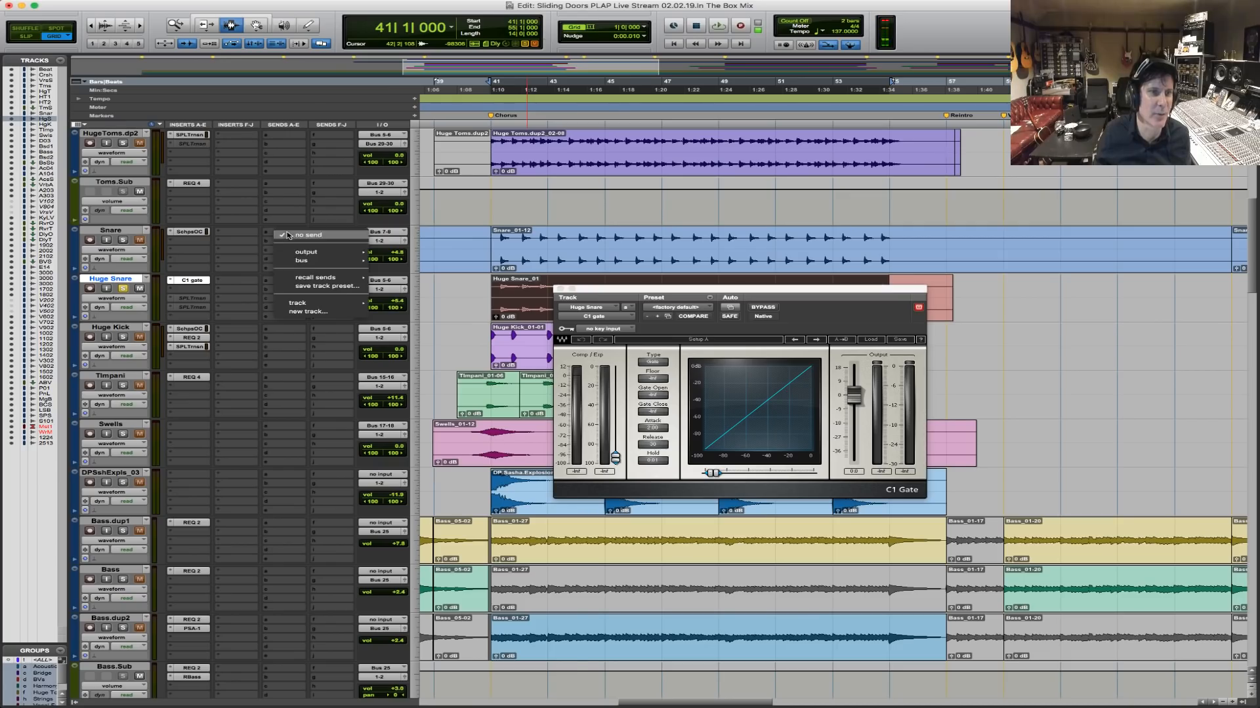
{"action": "mouse_move", "coordinate": [315, 260]}
{"action": "mouse_move", "coordinate": [440, 265]}
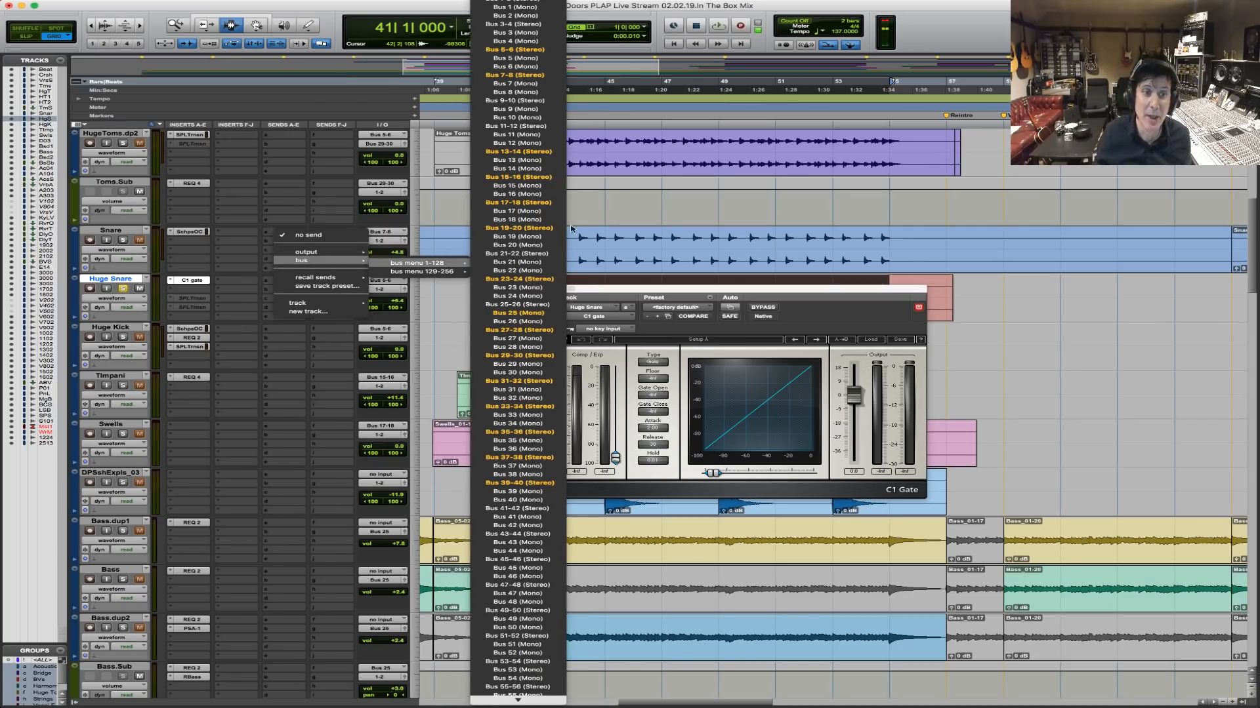
{"action": "left_click", "coordinate": [547, 518]}
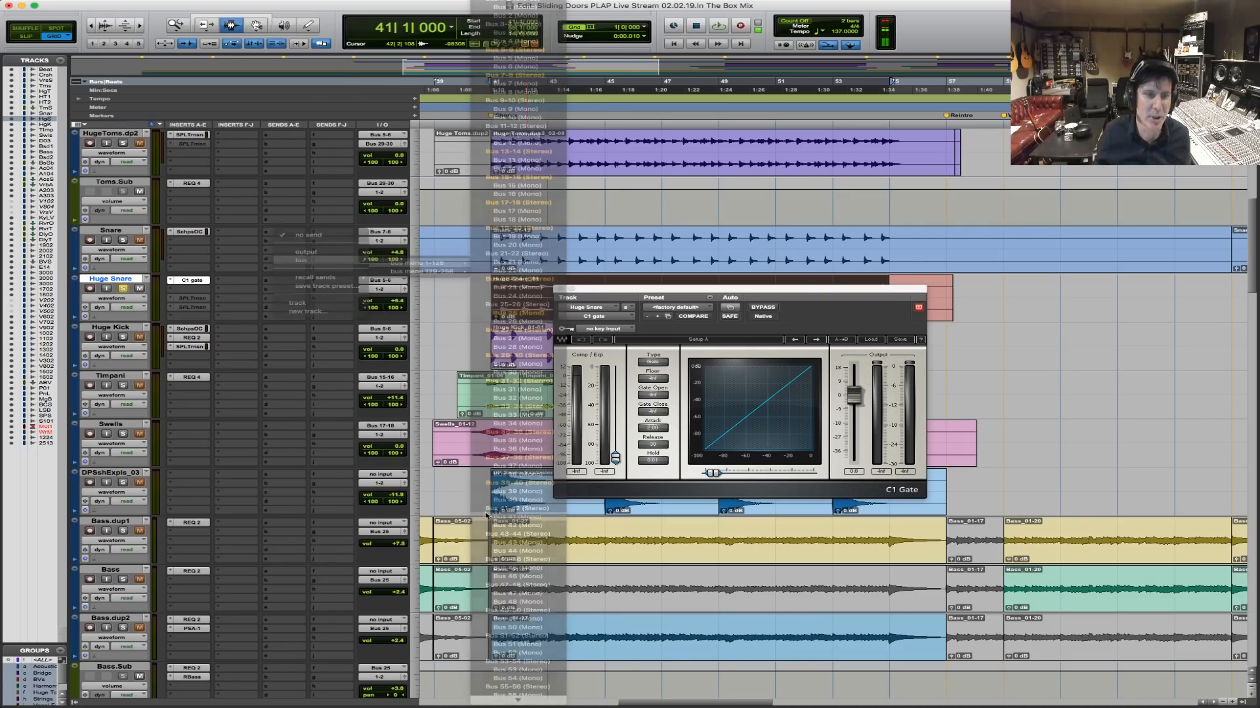
Set the C1 gate's key input to Bus 41 and make the Snare send pre-fader at 0.0 dB.
{"action": "left_click", "coordinate": [607, 330]}
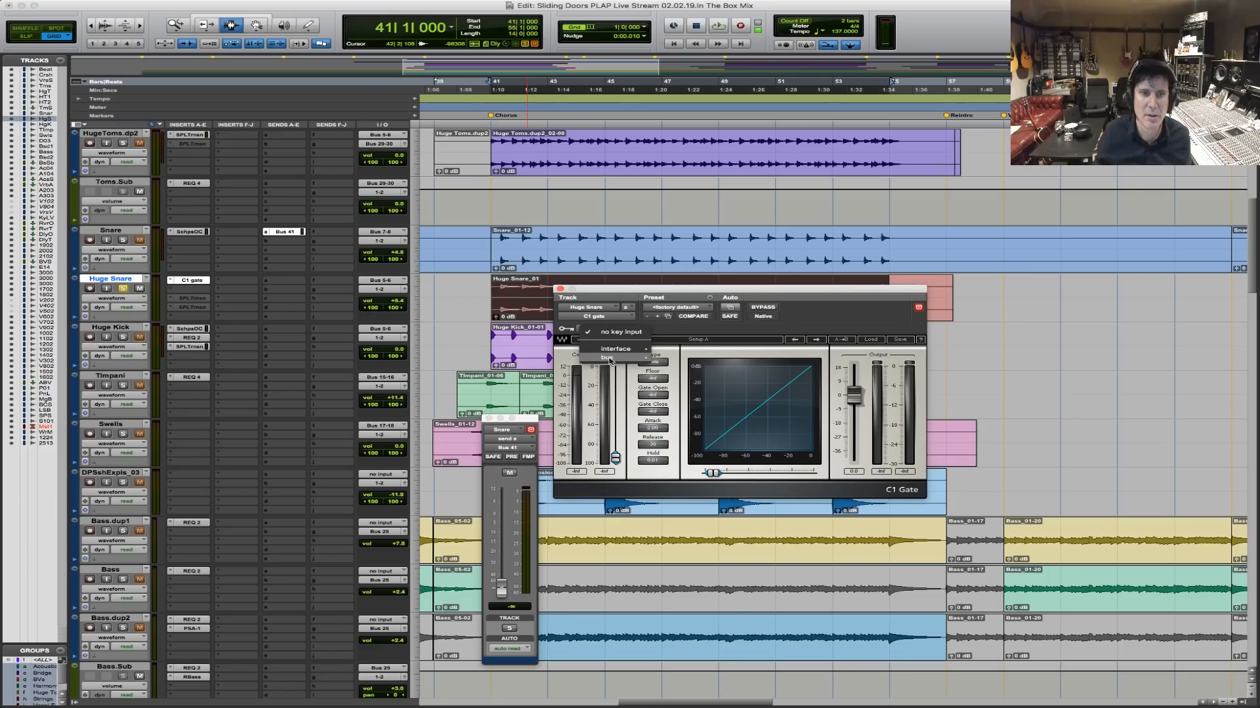
{"action": "mouse_move", "coordinate": [607, 358]}
{"action": "mouse_move", "coordinate": [694, 361]}
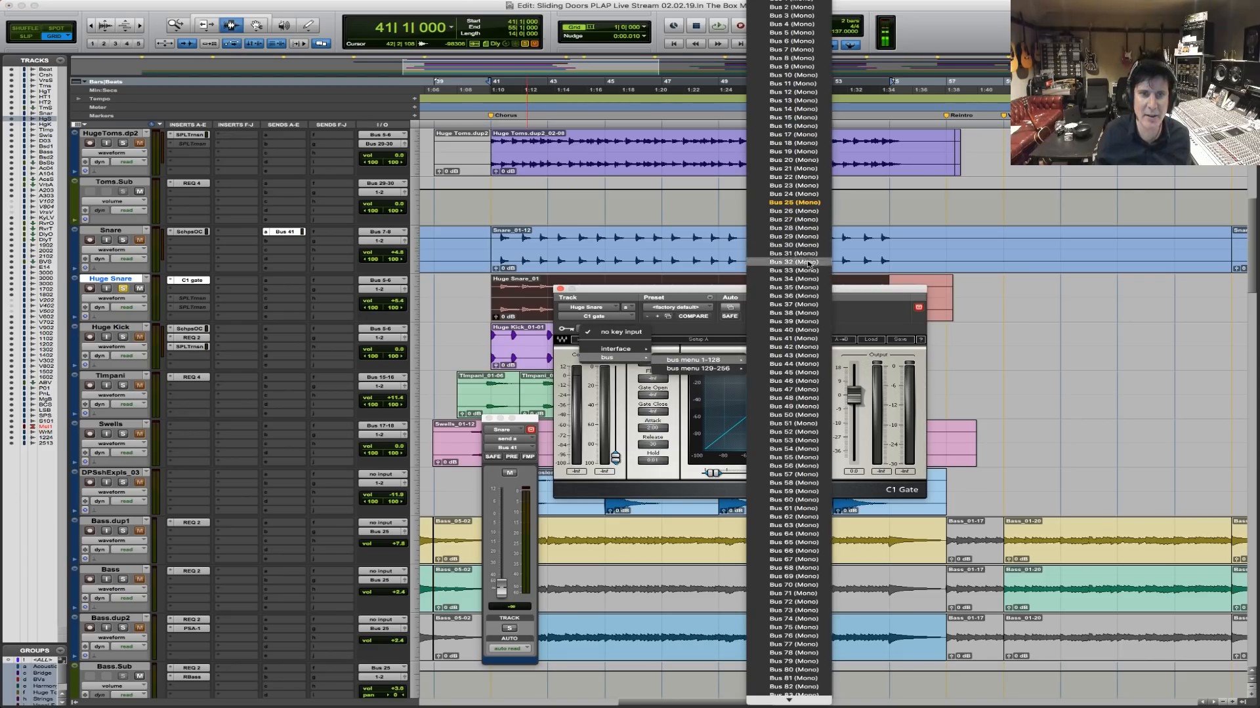
{"action": "left_click", "coordinate": [803, 339]}
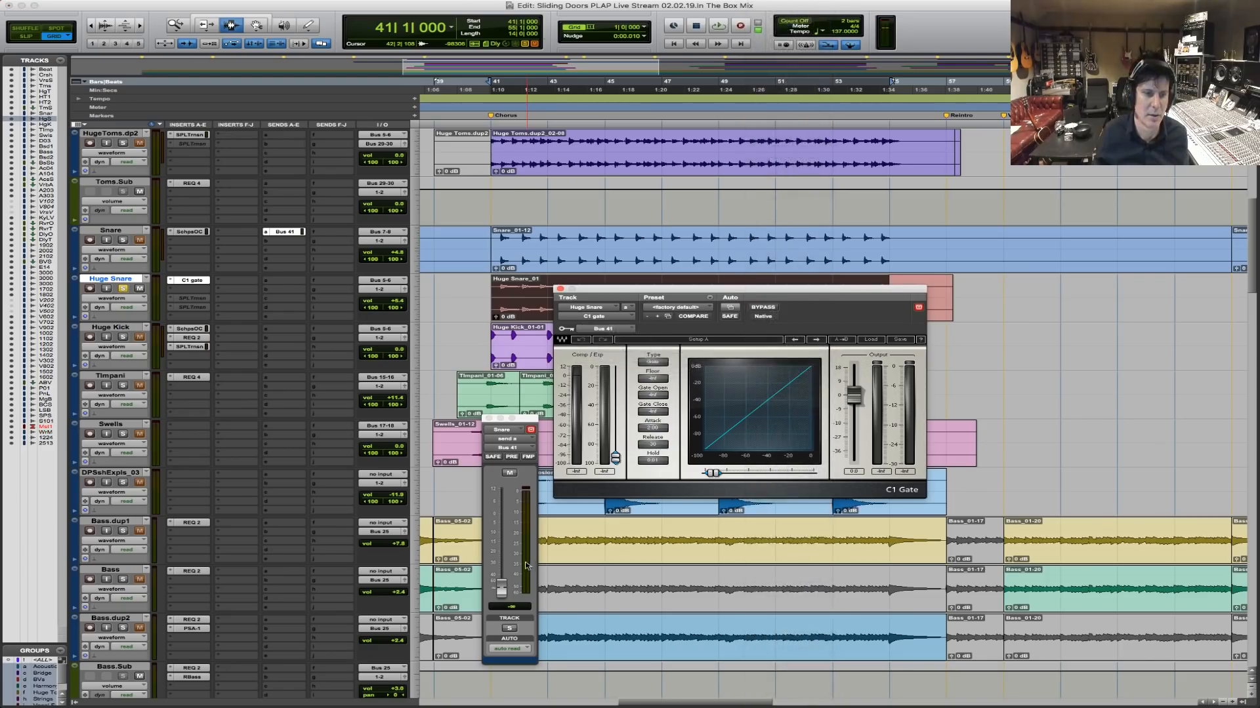
{"action": "left_click", "coordinate": [500, 588]}
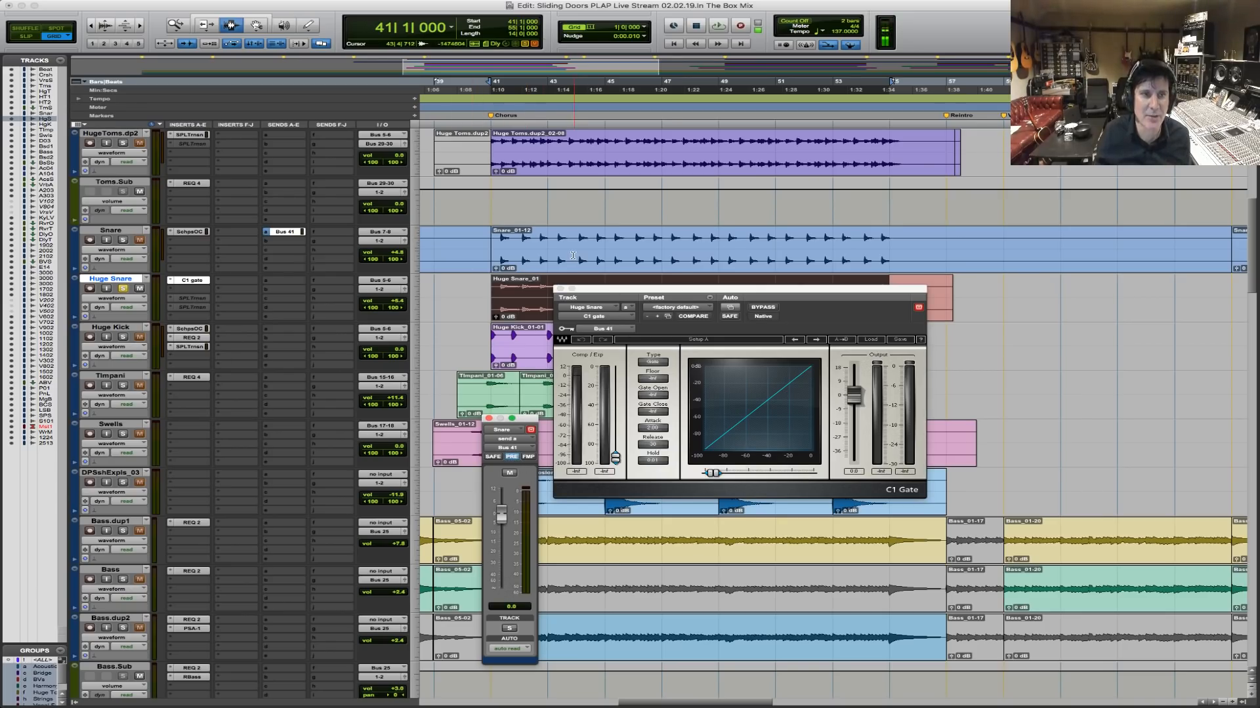
Play the Chorus, solo Snare with Huge Snare and adjust the C1 gate's open and close thresholds, Floor and Release.
{"action": "key", "text": "space"}
{"action": "left_click_drag", "start_coordinate": [615, 457], "coordinate": [617, 392]}
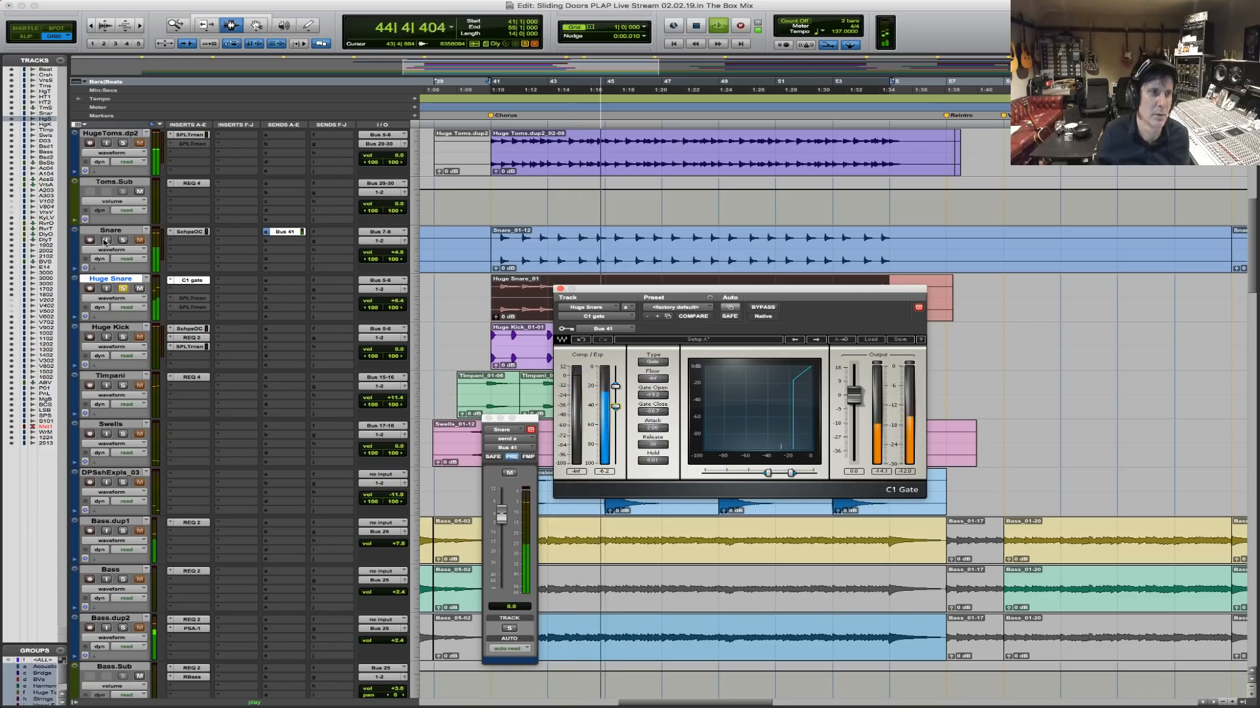
{"action": "left_click", "coordinate": [123, 240]}
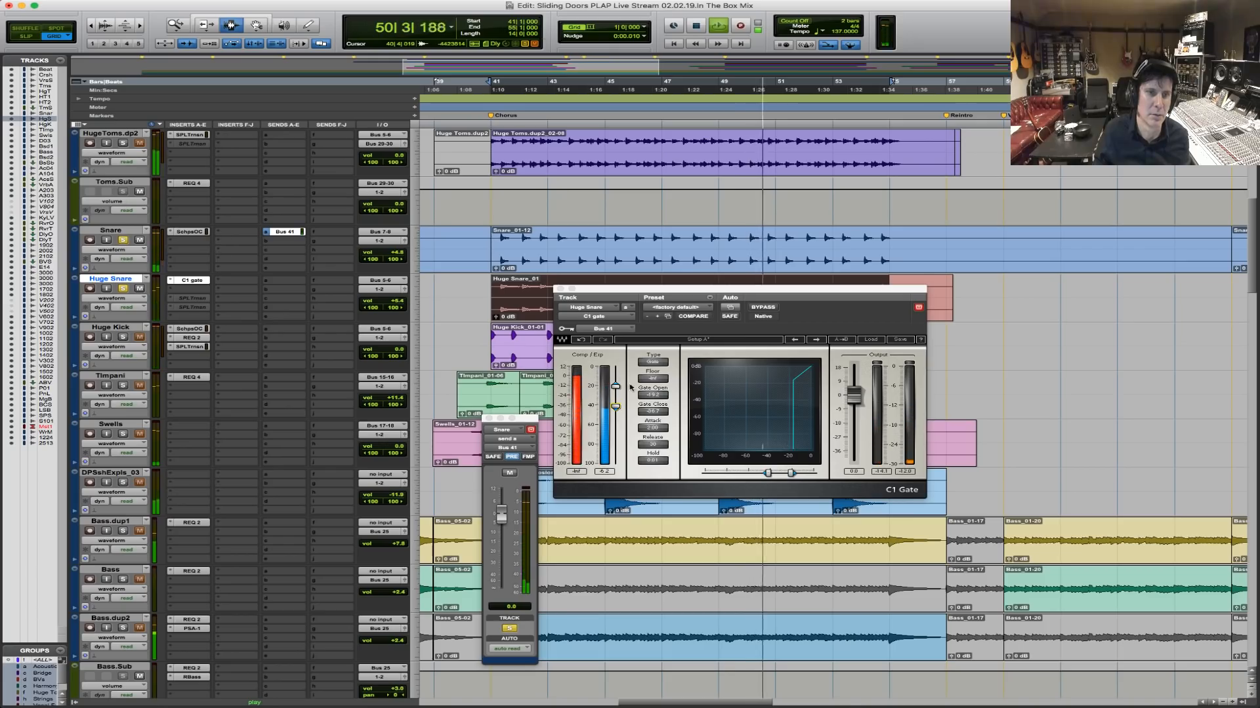
{"action": "mouse_move", "coordinate": [653, 379]}
{"action": "left_mouse_down"}
{"action": "mouse_move", "coordinate": [653, 360]}
{"action": "mouse_move", "coordinate": [653, 375]}
{"action": "left_mouse_up"}
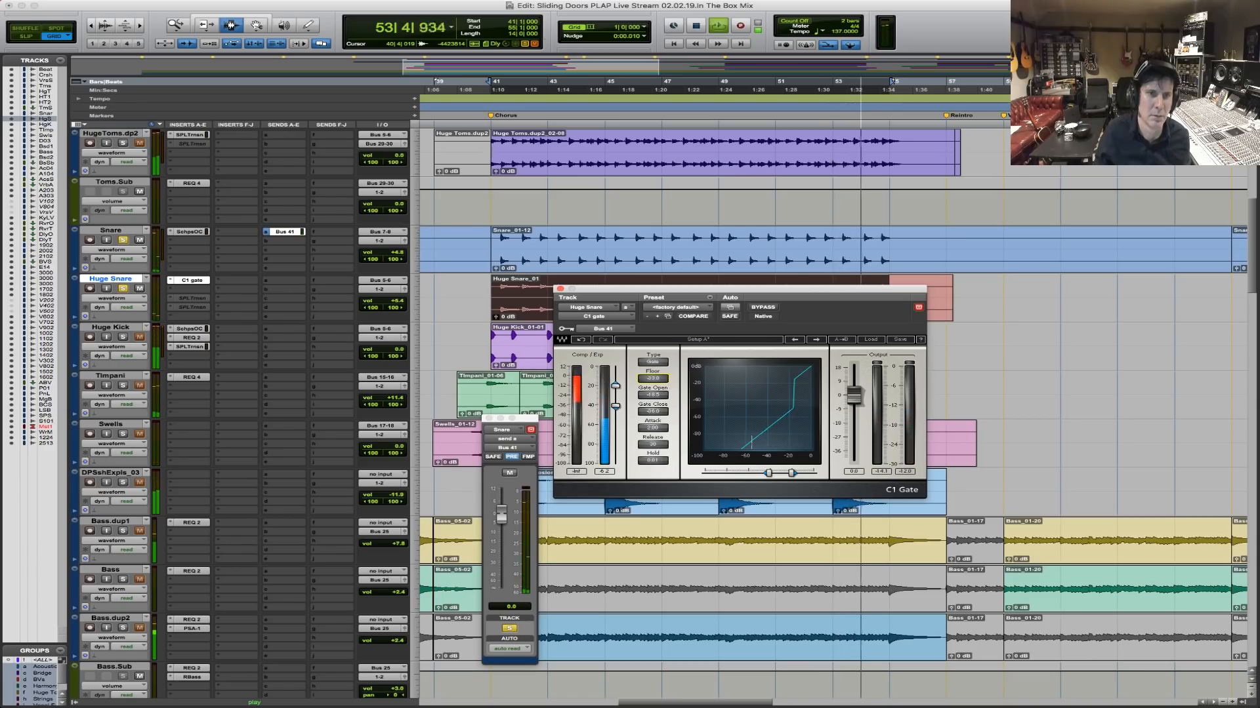
{"action": "left_click_drag", "start_coordinate": [653, 379], "coordinate": [653, 377]}
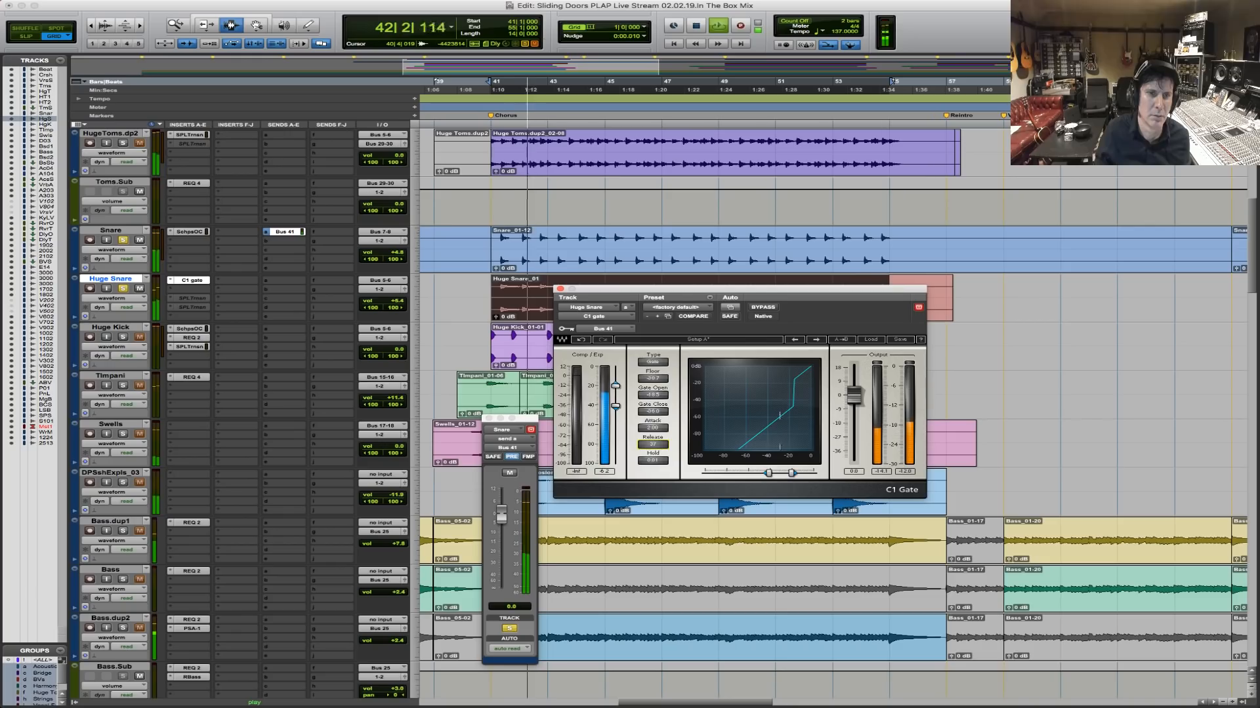
{"action": "left_click_drag", "start_coordinate": [653, 445], "coordinate": [660, 444]}
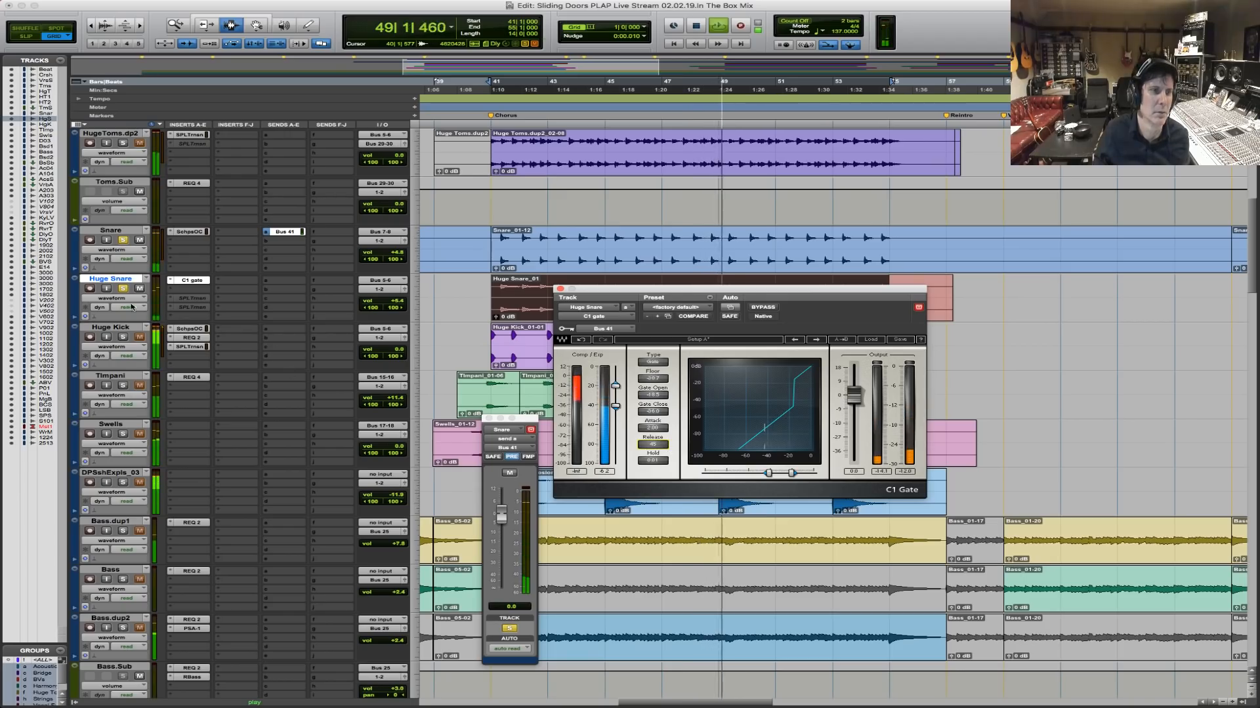
Boost the High EQ band in Snare's Scheps Omni Channel and unsolo both snares to hear the full mix.
{"action": "left_click", "coordinate": [188, 232]}
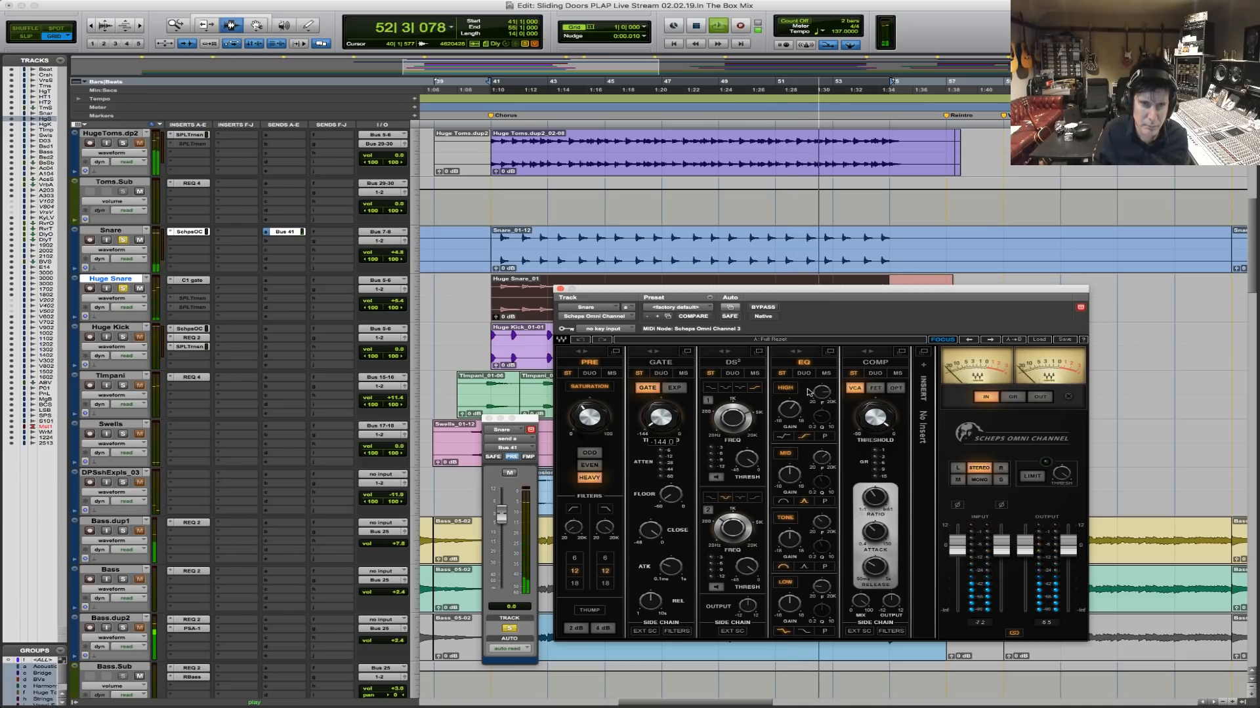
{"action": "mouse_move", "coordinate": [789, 409]}
{"action": "left_mouse_down"}
{"action": "mouse_move", "coordinate": [789, 396]}
{"action": "mouse_move", "coordinate": [794, 409]}
{"action": "left_mouse_up"}
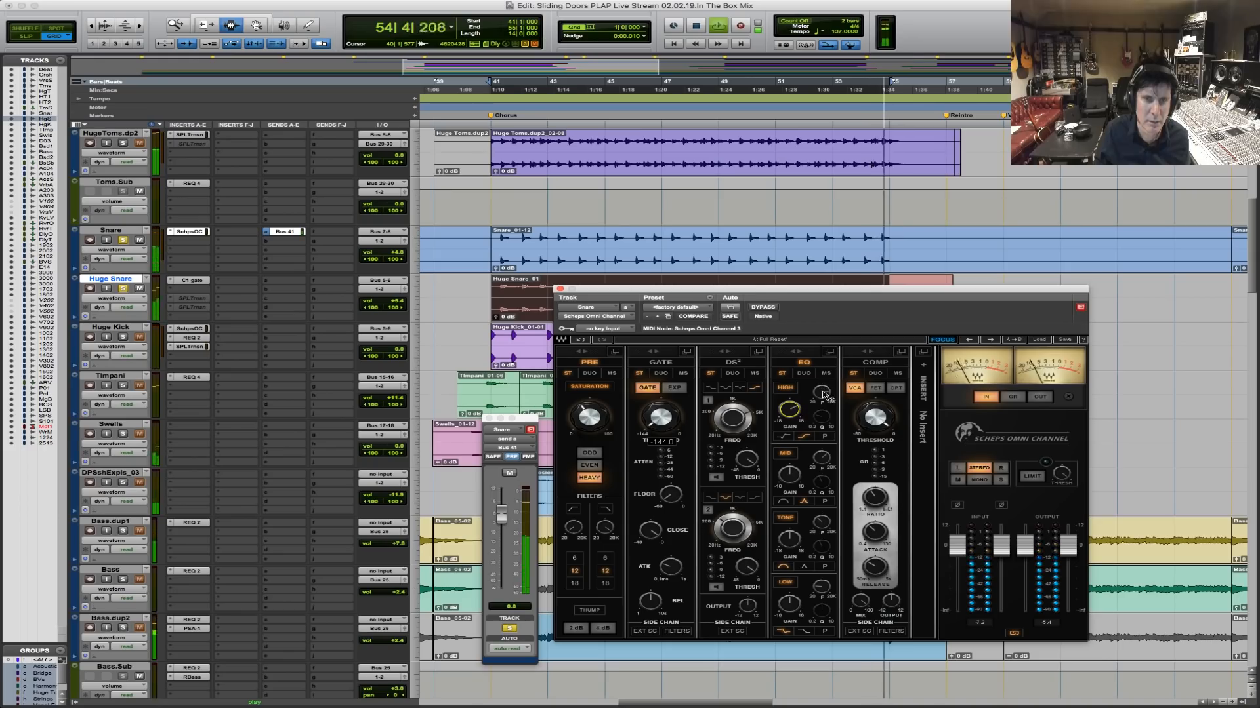
{"action": "mouse_move", "coordinate": [825, 397]}
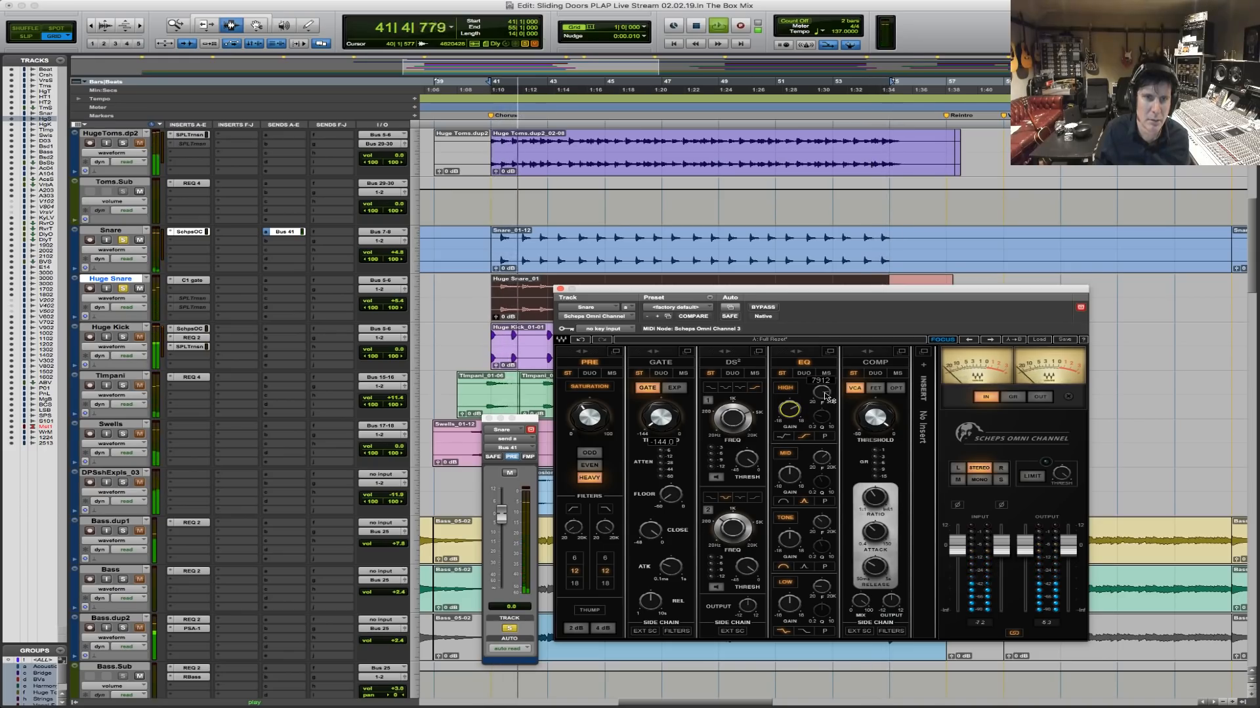
{"action": "left_click", "coordinate": [124, 289]}
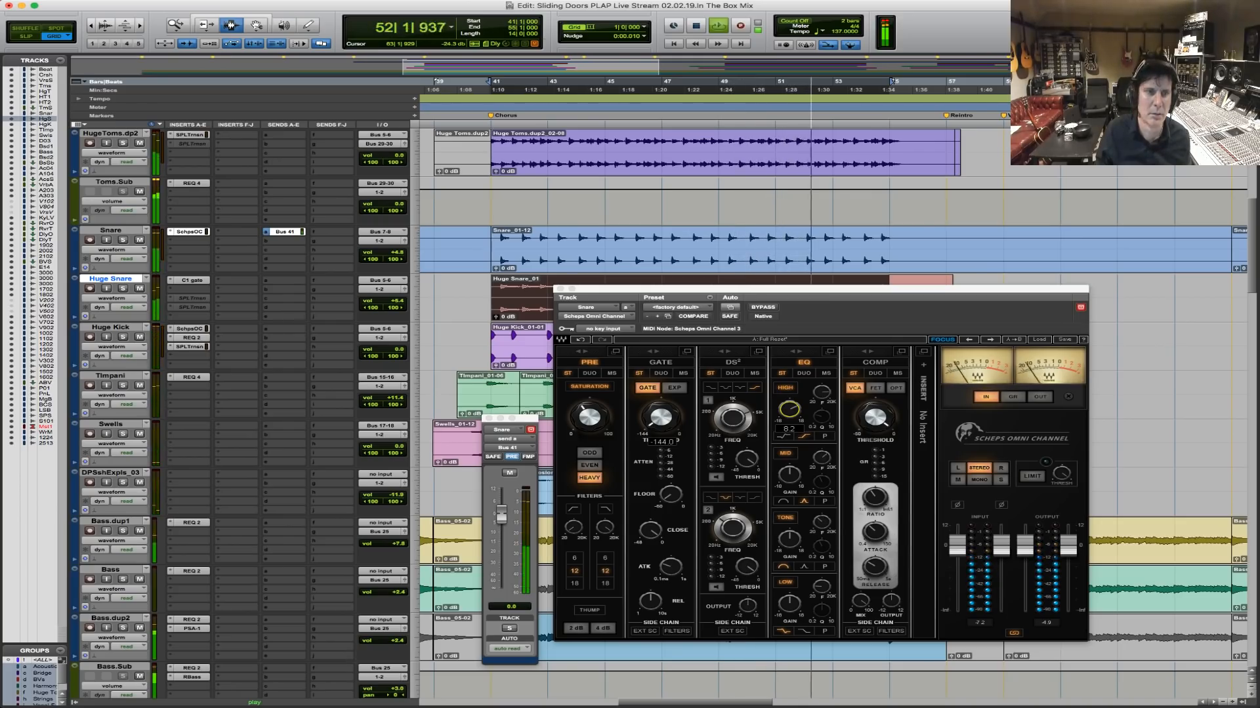
Make Huge Snare's C1 gate and Snare's Bus 41 send inactive, then replay the mix from the Chorus start.
{"action": "key", "text": "space"}
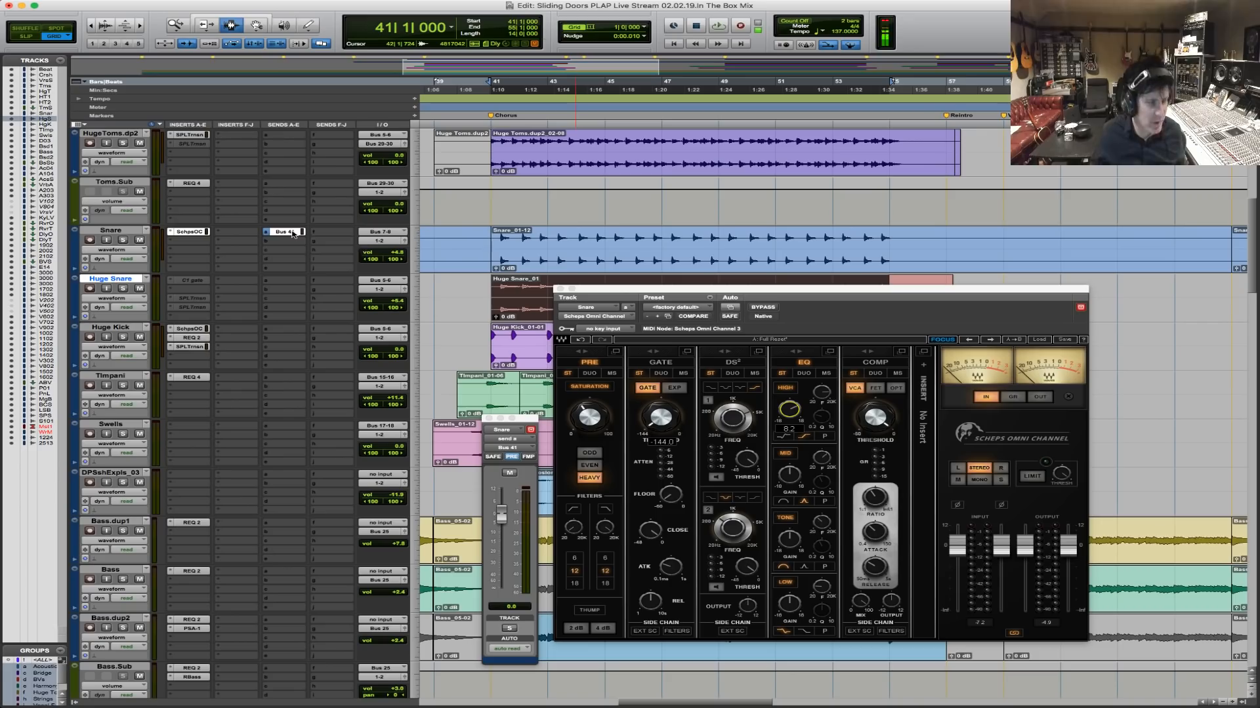
{"action": "left_click", "coordinate": [282, 233], "text": "ctrl+super"}
{"action": "left_click", "coordinate": [500, 241]}
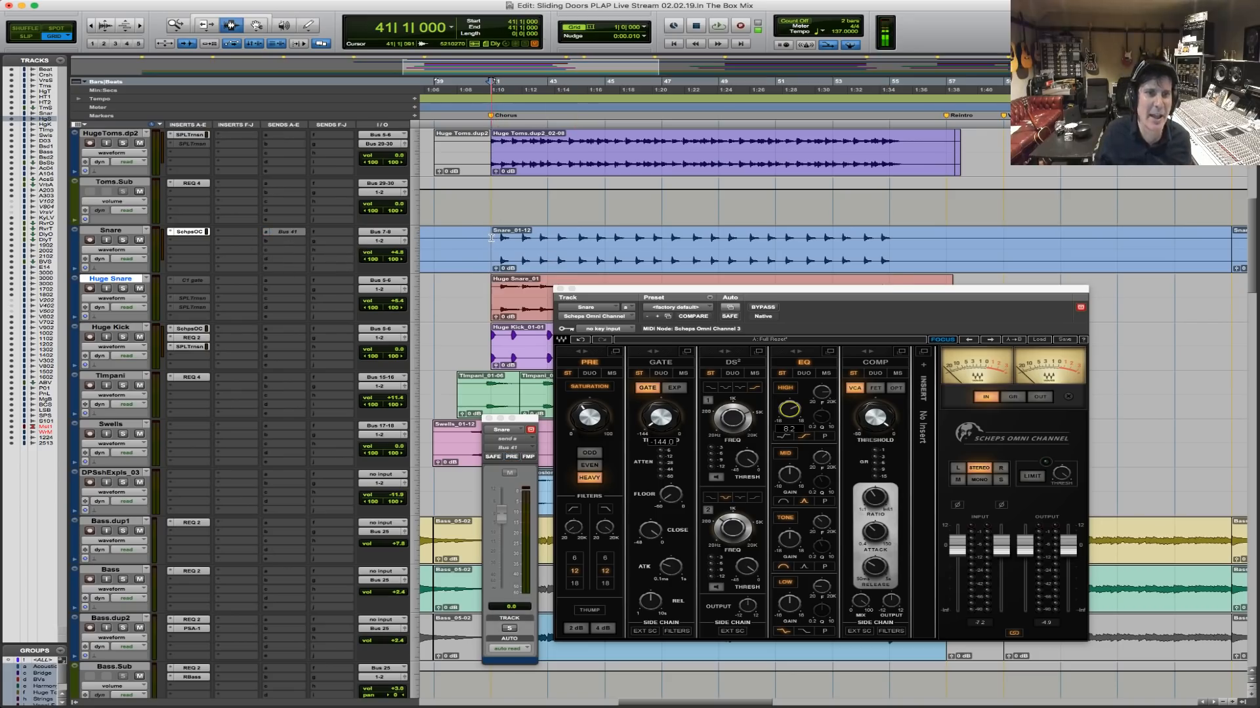
{"action": "key", "text": "space"}
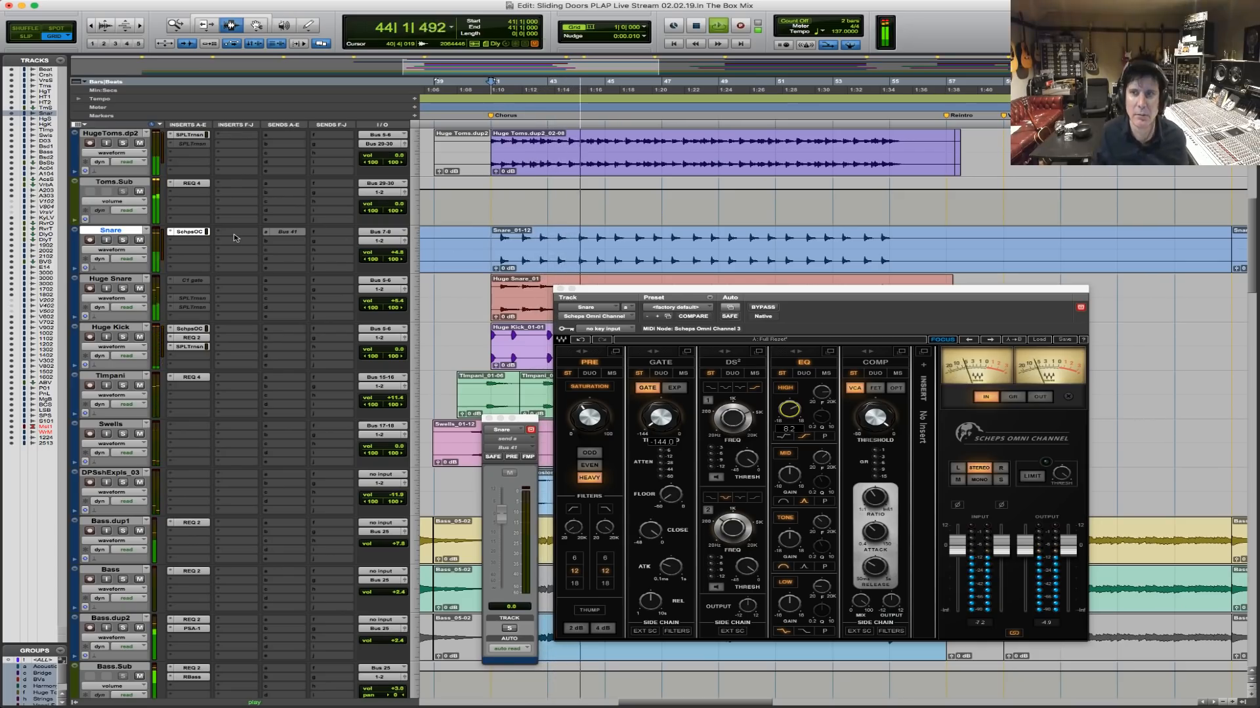
{"action": "key", "text": "space"}
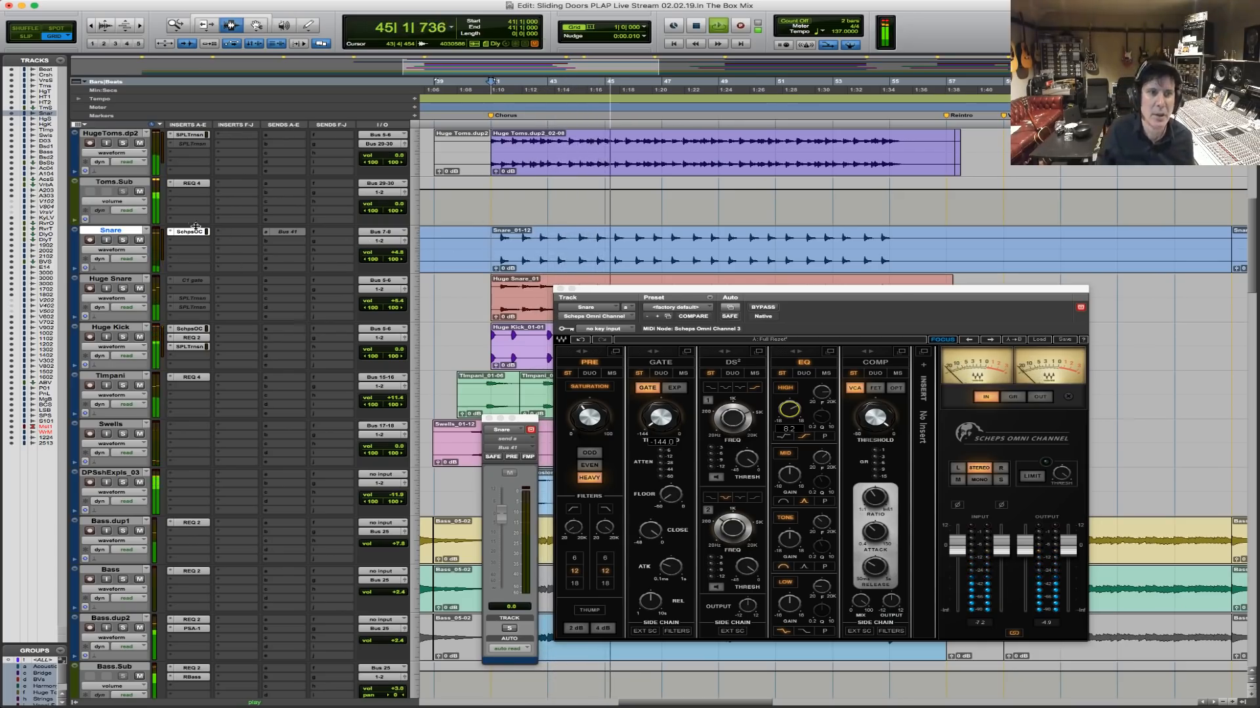
Check Snare's High EQ gain, close the Scheps Omni Channel window and replay the opening of the Chorus.
{"action": "left_click", "coordinate": [791, 409]}
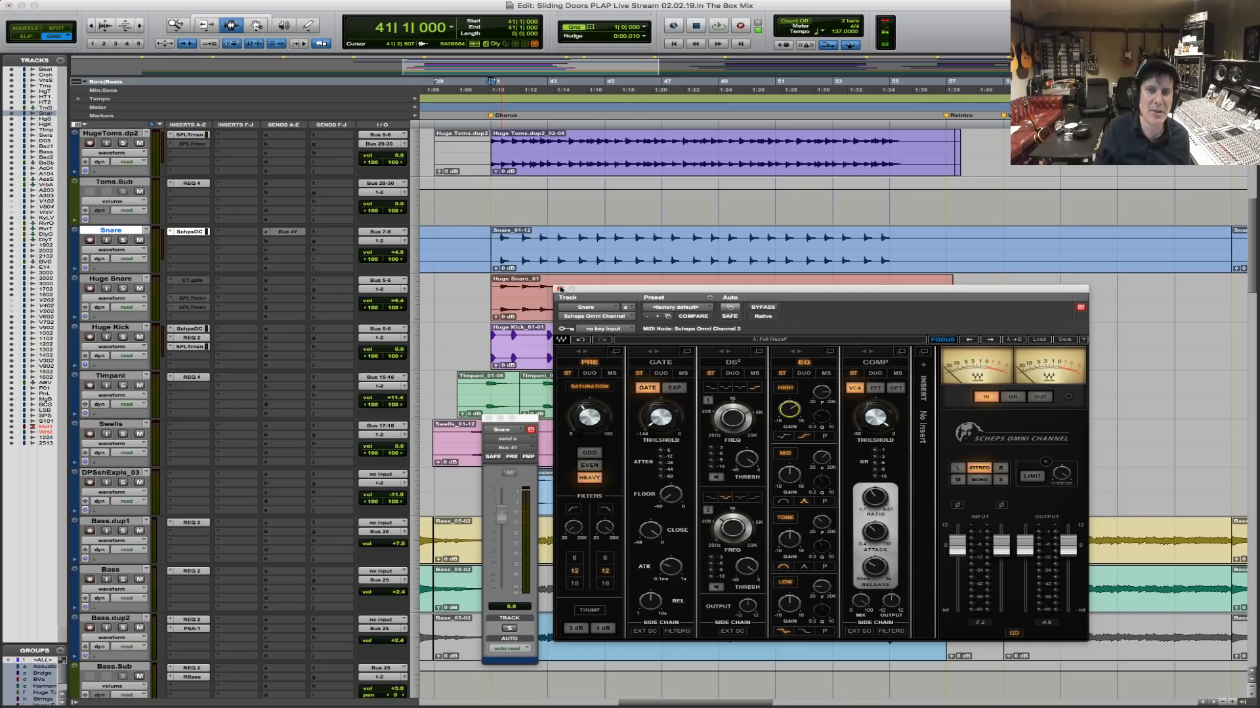
{"action": "left_click", "coordinate": [560, 288]}
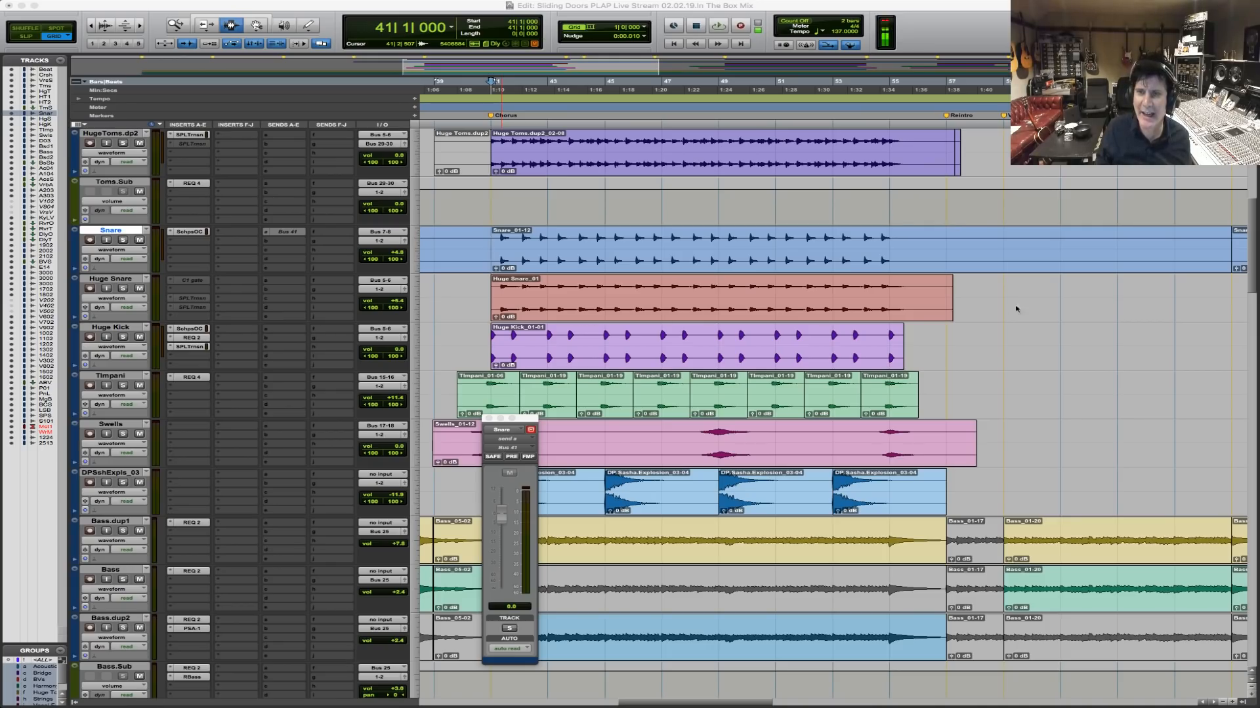
{"action": "left_click", "coordinate": [493, 244]}
{"action": "key", "text": "space"}
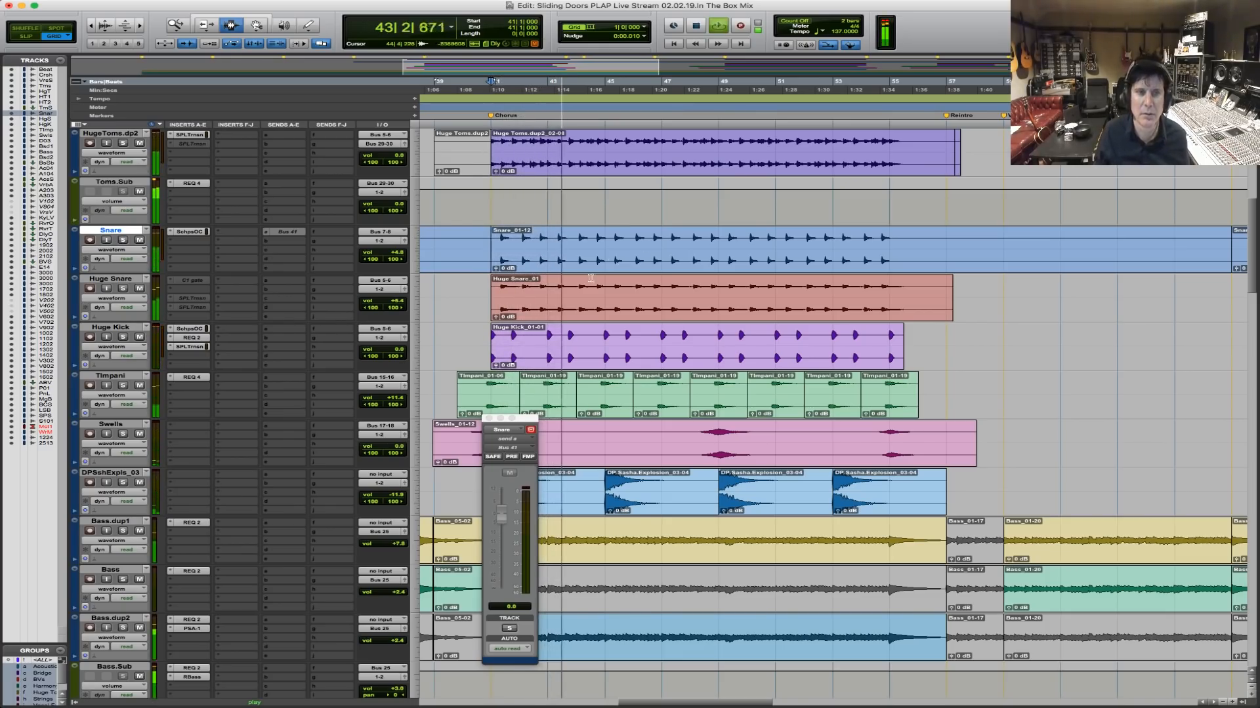
{"action": "key", "text": "space"}
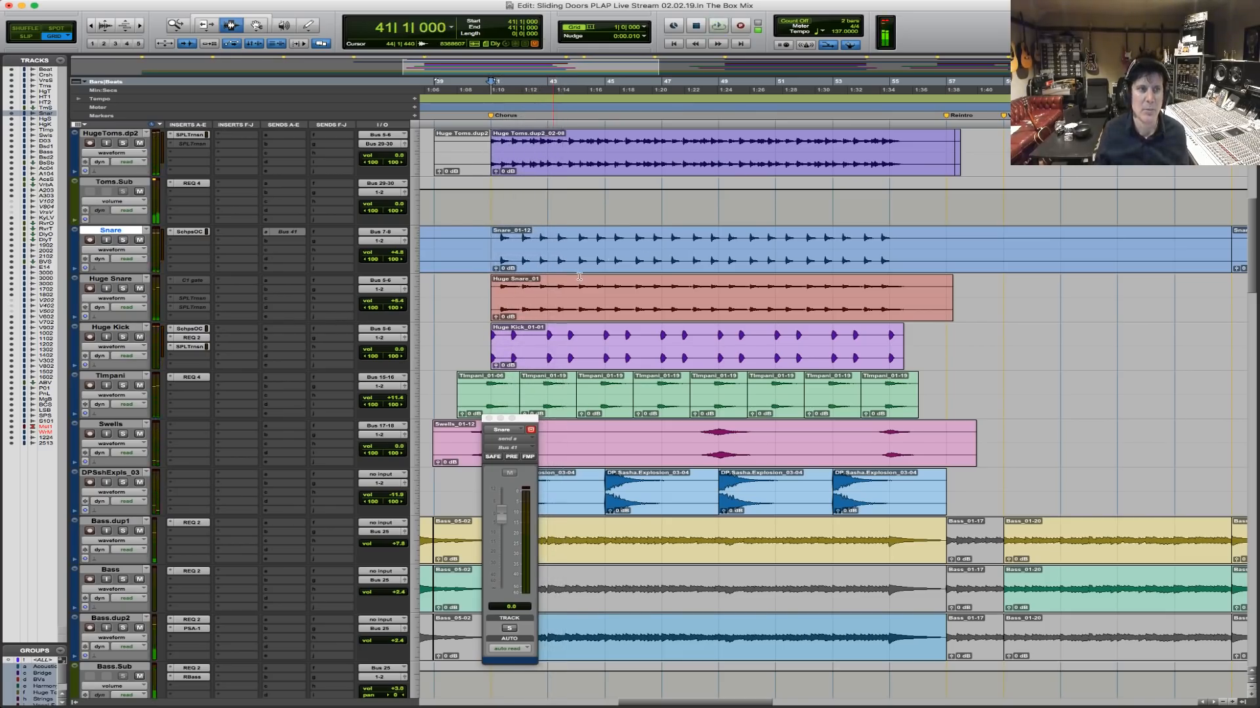
Check Huge Kick's Scheps Omni Channel, lower the track's volume while the Chorus plays and stop playback.
{"action": "left_click", "coordinate": [190, 329]}
{"action": "left_click", "coordinate": [195, 331]}
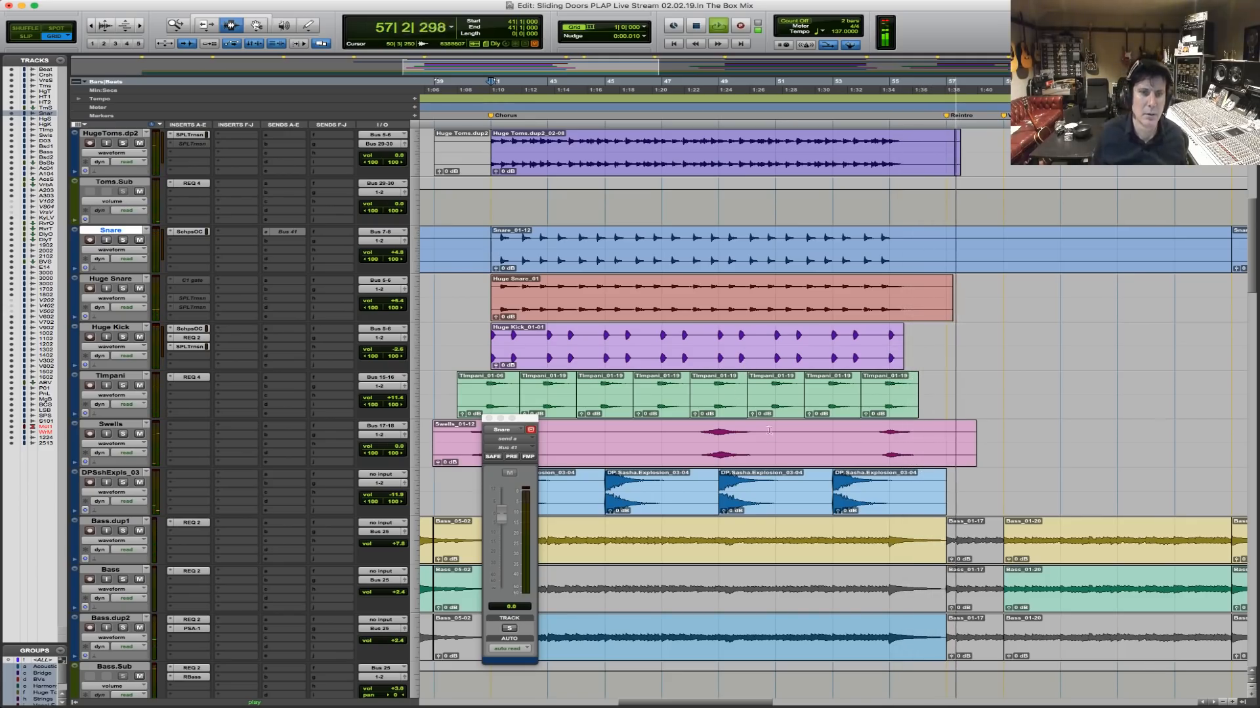
{"action": "key", "text": "space"}
Select bar 50 across the drum and percussion tracks up to Beat, solo them and start playback.
{"action": "left_click_drag", "start_coordinate": [771, 492], "coordinate": [757, 164]}
{"action": "scroll", "coordinate": [782, 335], "scroll_direction": "up", "scroll_amount": 6}
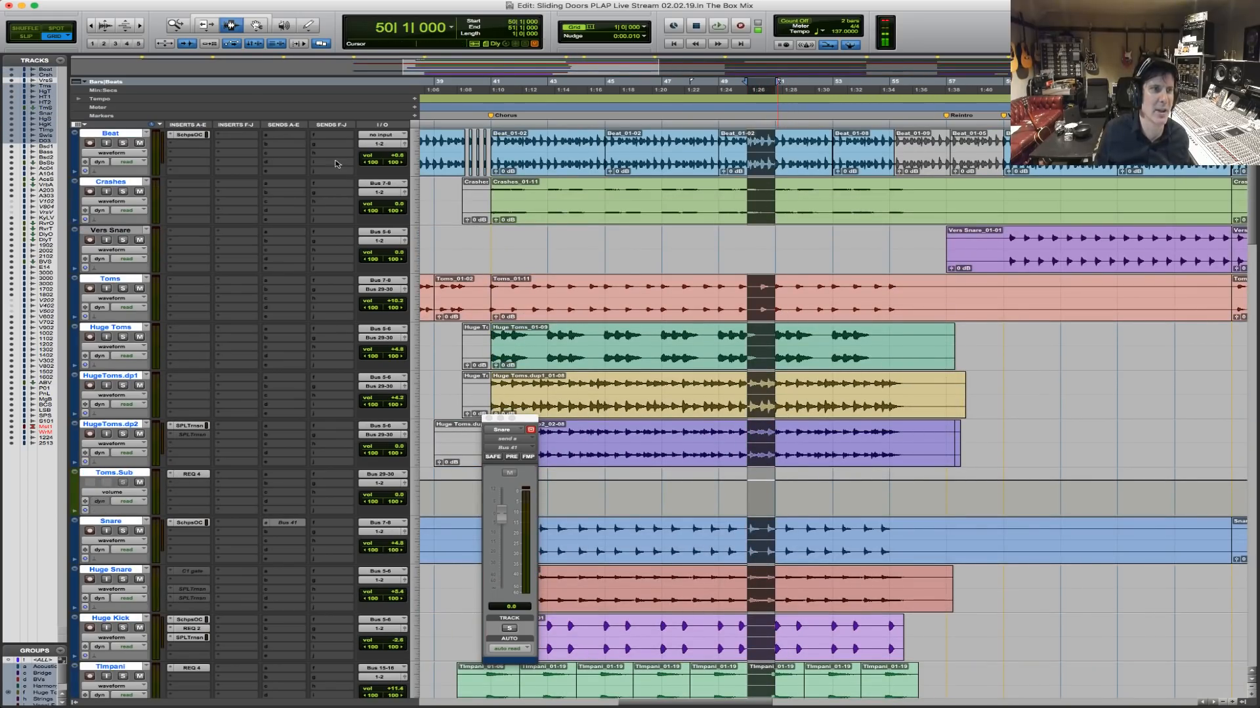
{"action": "key", "text": "space"}
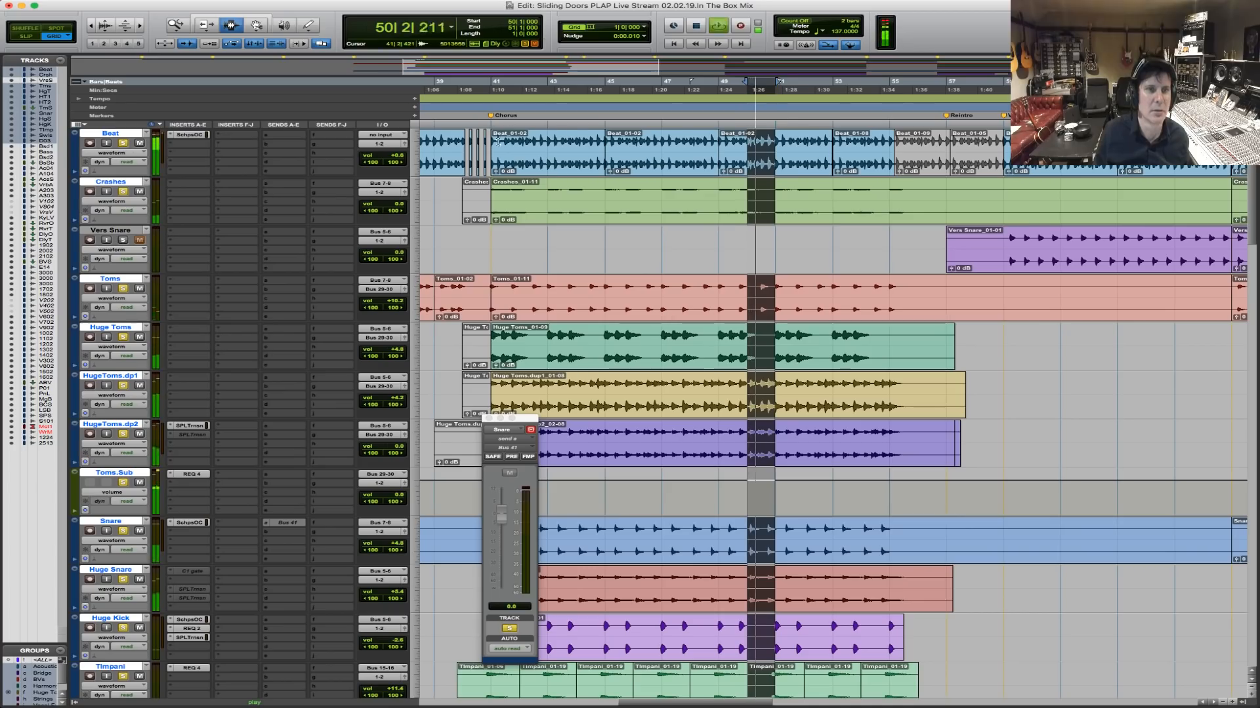
Select the Chorus range on the Beat track, replay the soloed drums and close Snare's send window.
{"action": "left_click_drag", "start_coordinate": [499, 142], "coordinate": [881, 169]}
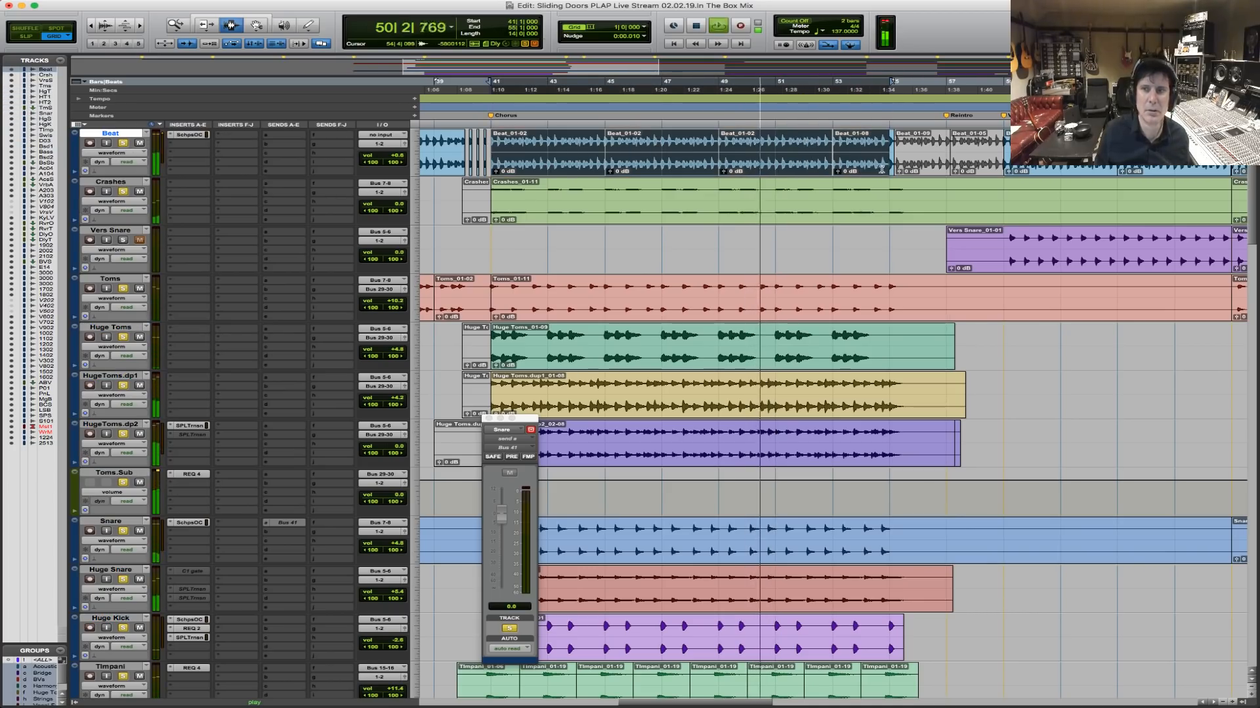
{"action": "key", "text": "space"}
{"action": "key", "text": "space"}
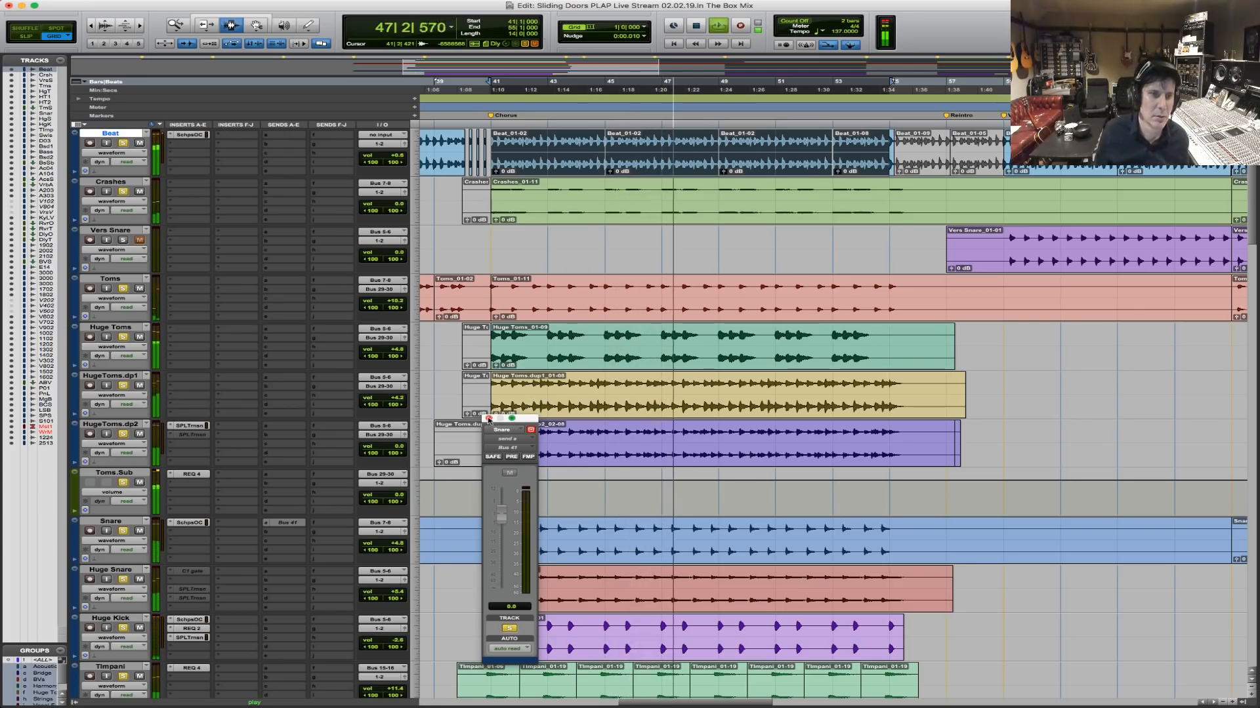
{"action": "left_click", "coordinate": [489, 417]}
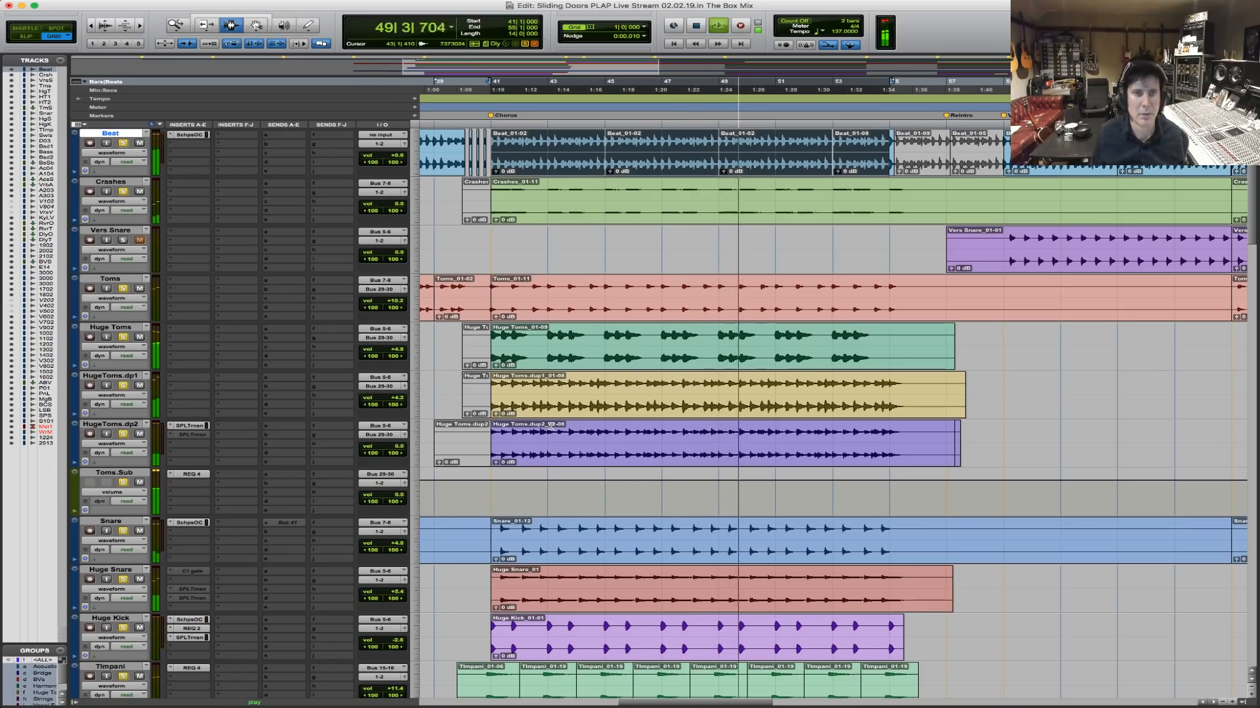
{"action": "scroll", "coordinate": [628, 476], "scroll_direction": "down", "scroll_amount": 3}
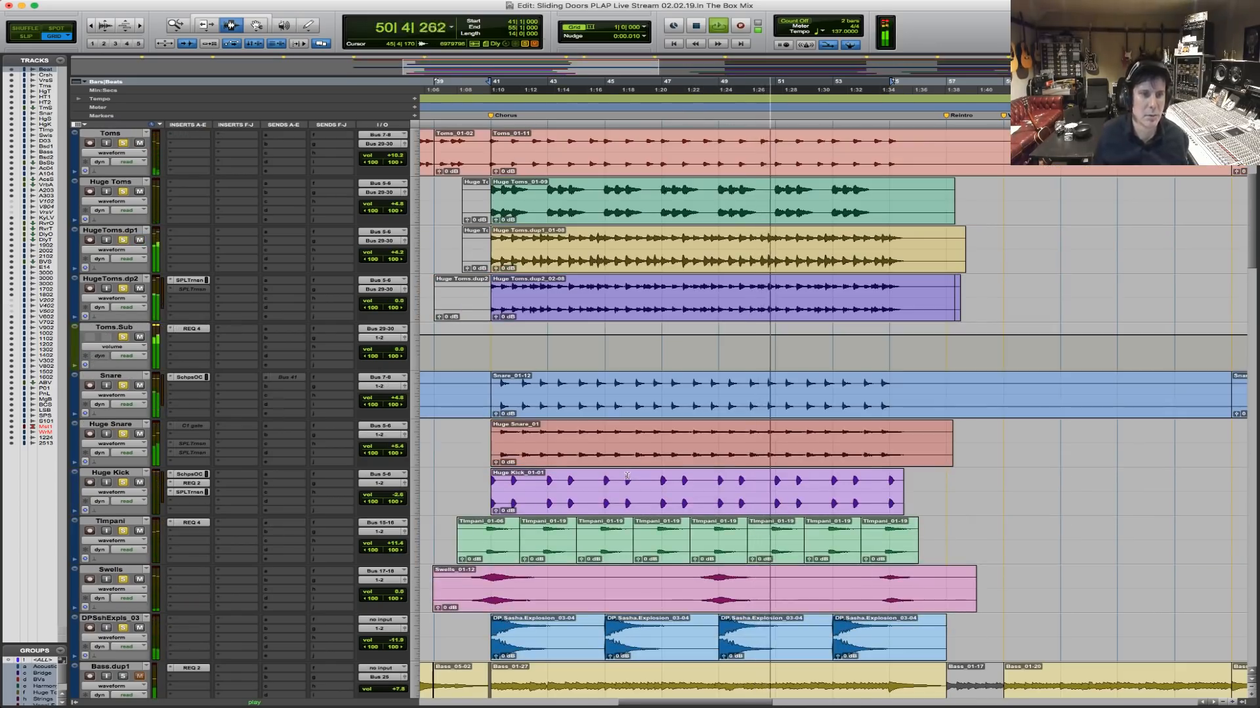
Solo HugeToms.dp2 and audition HugeToms.dp1 while the Chorus plays, raising HugeToms.dp1's volume to +6.0 dB.
{"action": "scroll", "coordinate": [627, 476], "scroll_direction": "up", "scroll_amount": 2}
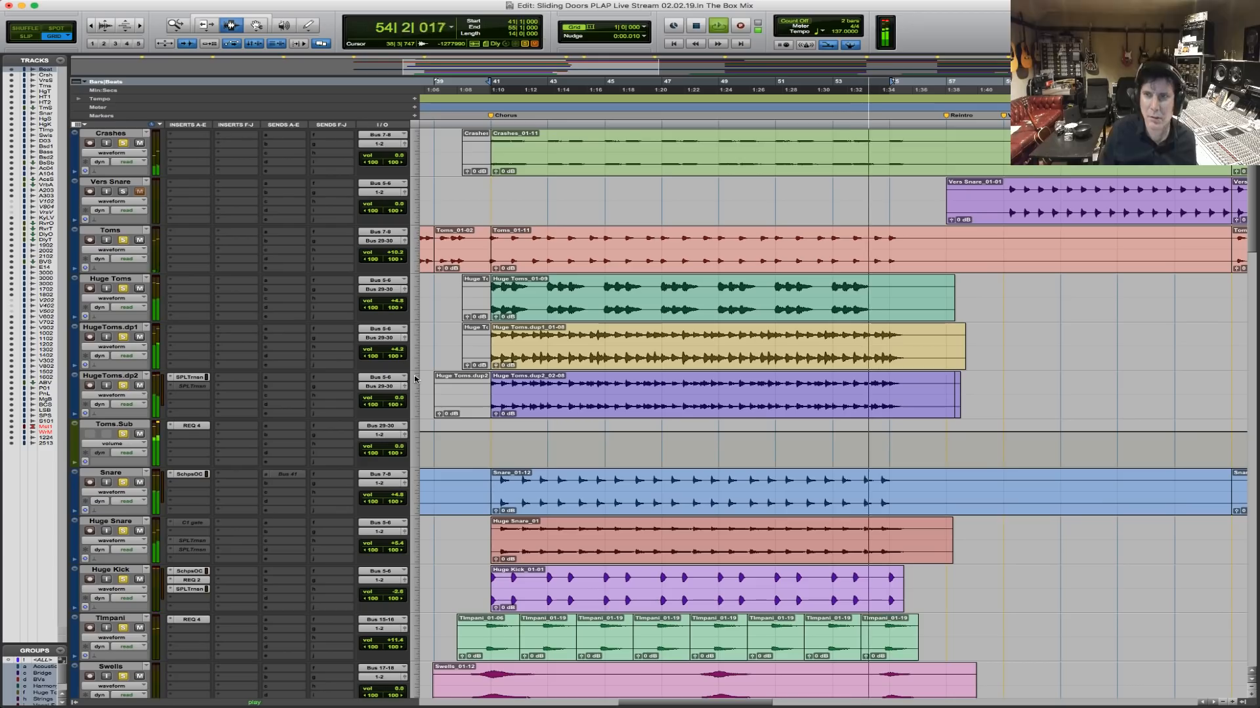
{"action": "left_click", "coordinate": [125, 387], "text": "alt"}
{"action": "left_click", "coordinate": [125, 387]}
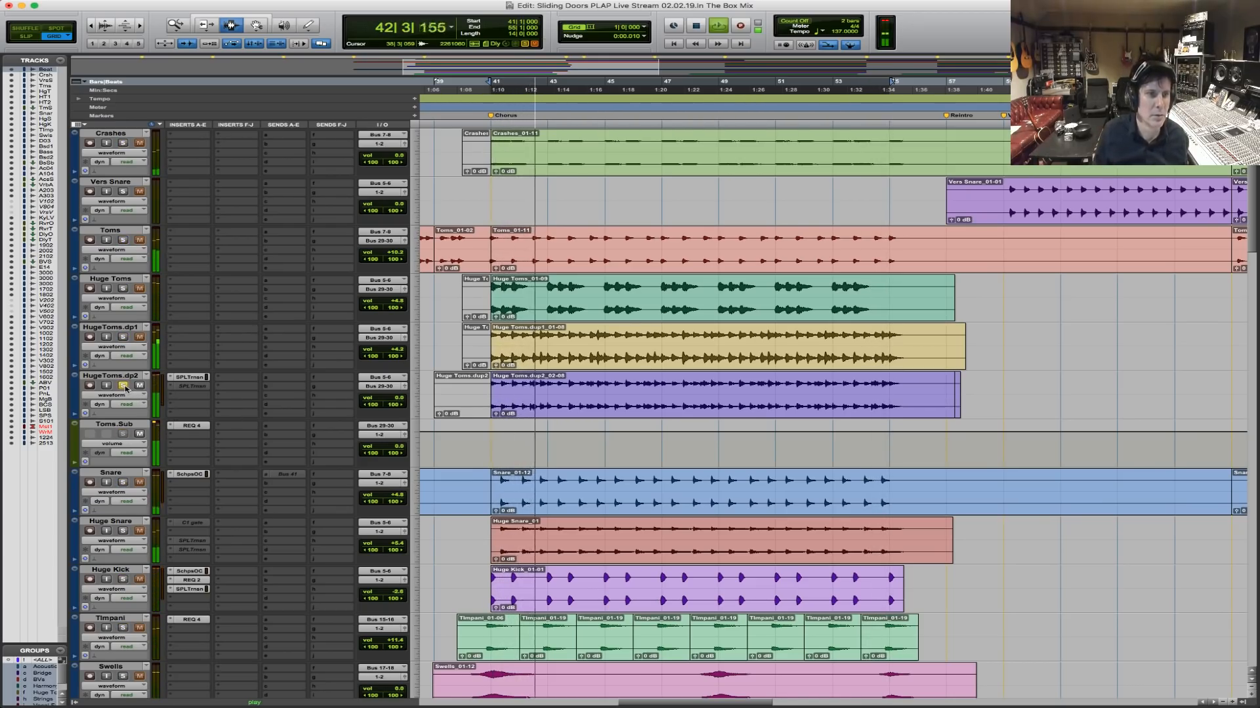
{"action": "left_click", "coordinate": [123, 337]}
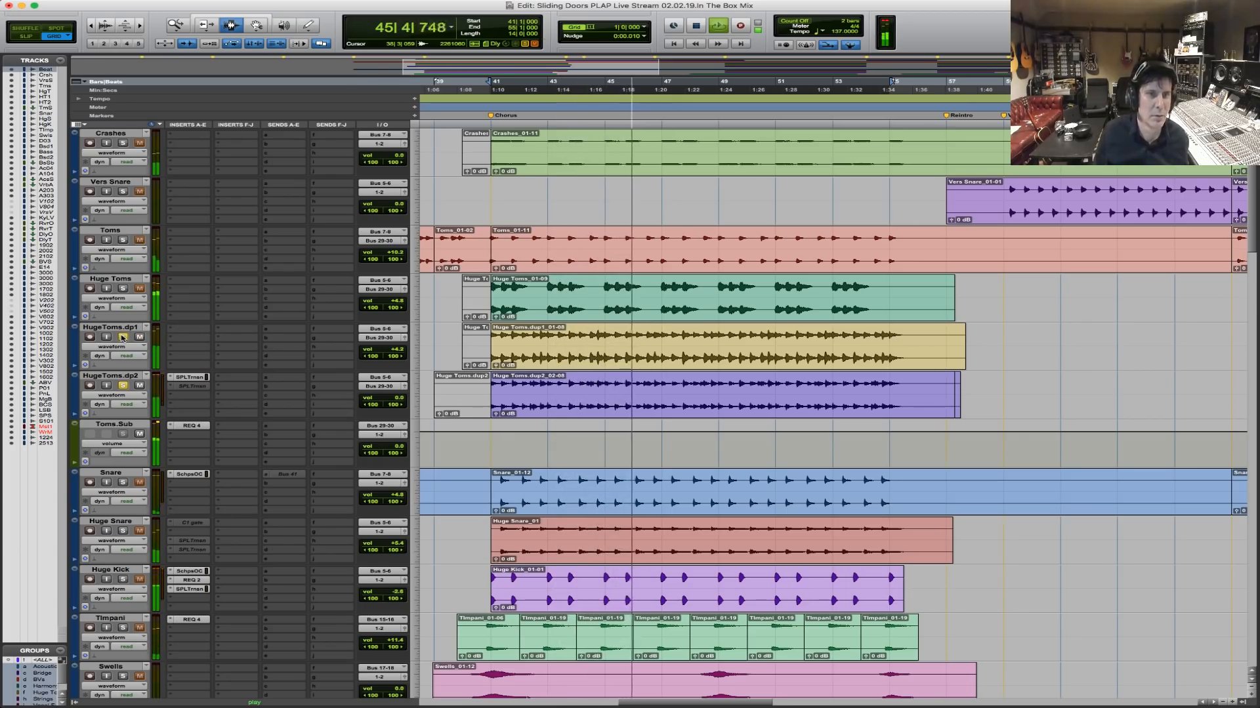
{"action": "left_click_drag", "start_coordinate": [396, 352], "coordinate": [395, 350]}
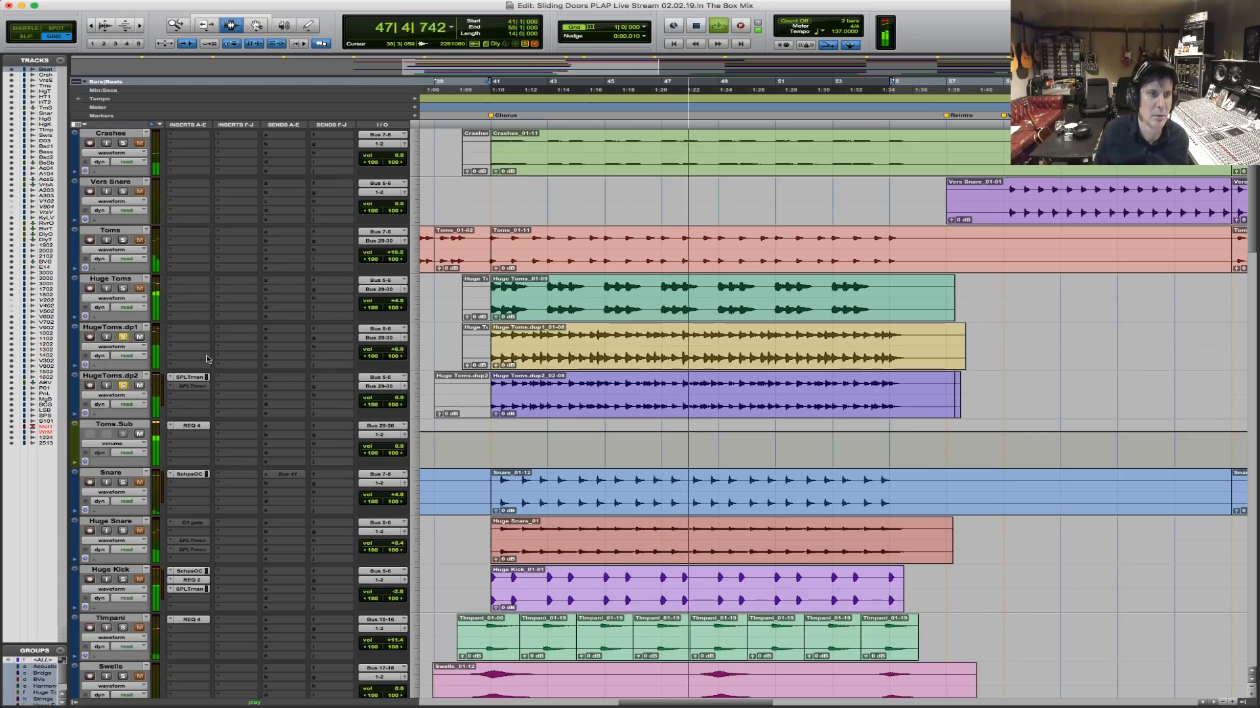
{"action": "left_click", "coordinate": [122, 337]}
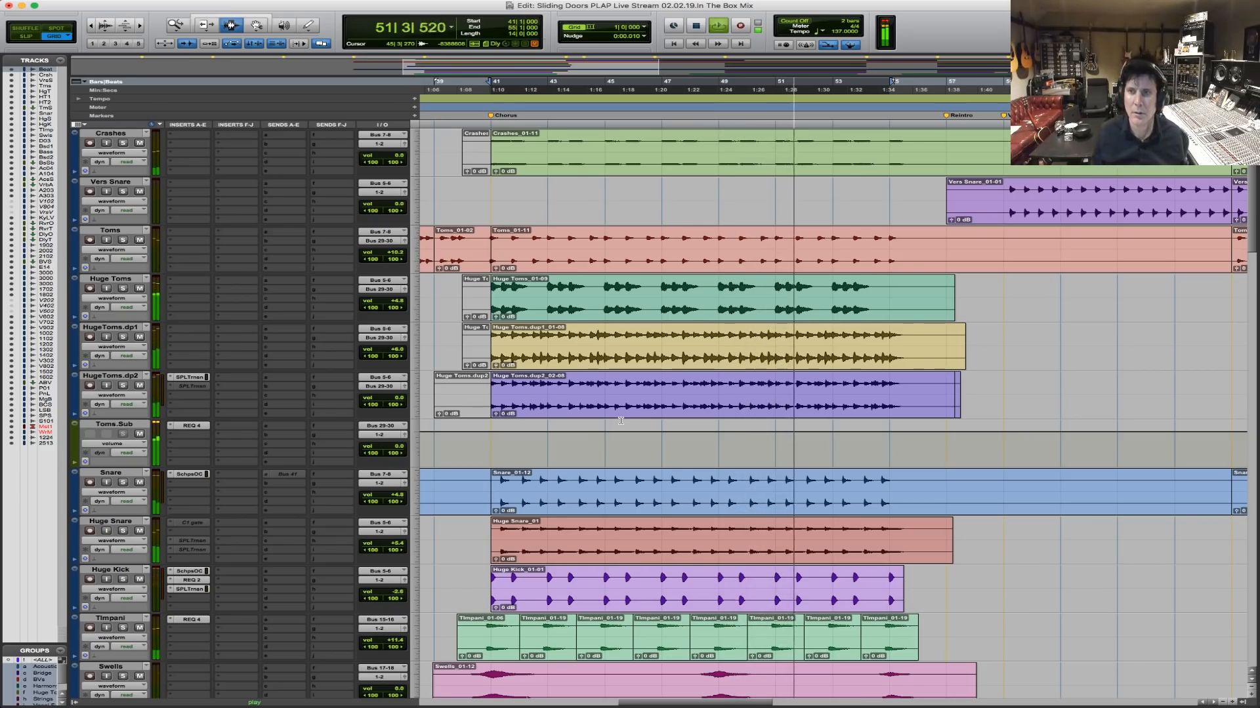
Check the lead vocal's REQ 2 equalizer and J37 tape settings, and close the plug-in window.
{"action": "scroll", "coordinate": [621, 421], "scroll_direction": "down", "scroll_amount": 4}
{"action": "scroll", "coordinate": [621, 421], "scroll_direction": "down", "scroll_amount": 9}
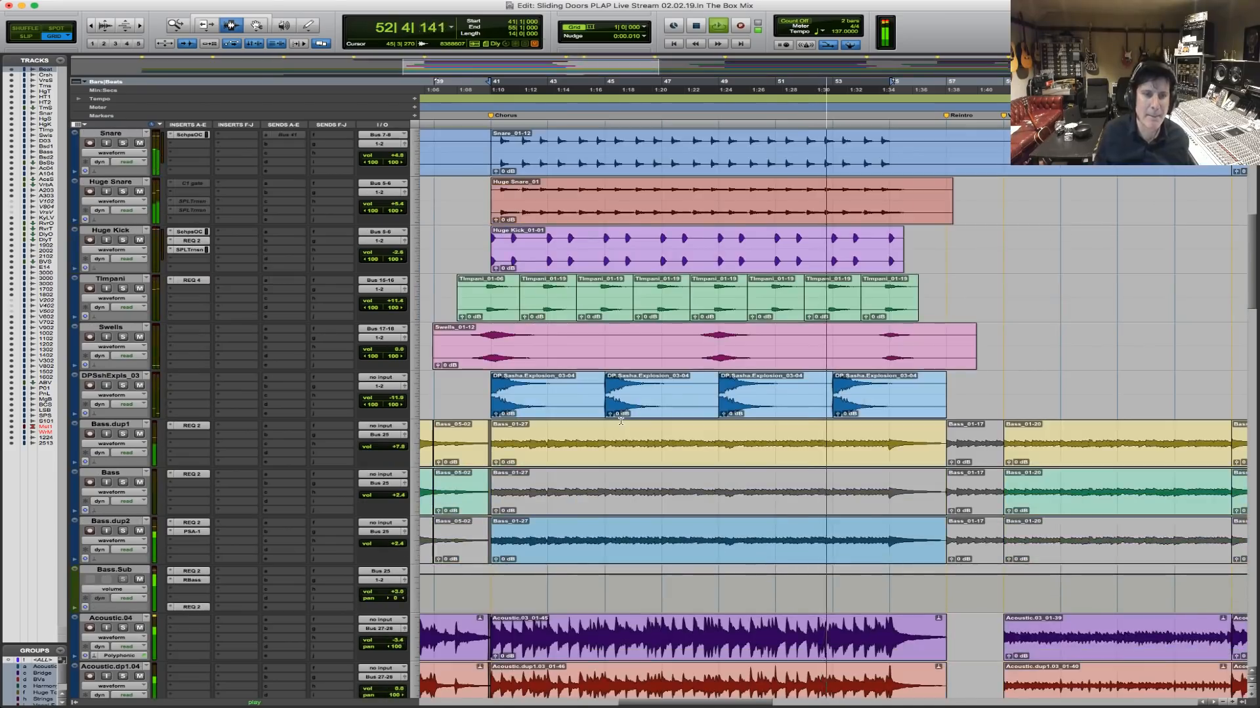
{"action": "scroll", "coordinate": [621, 420], "scroll_direction": "down", "scroll_amount": 2}
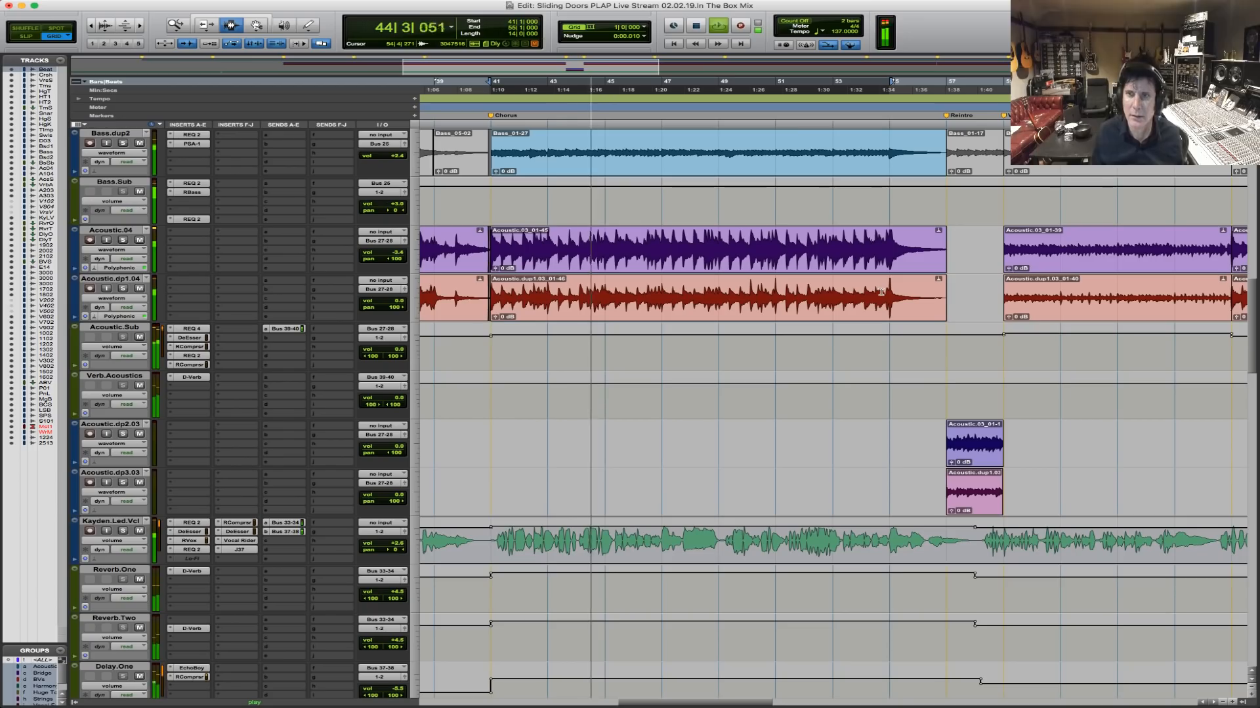
{"action": "key", "text": "r"}
{"action": "key", "text": "r"}
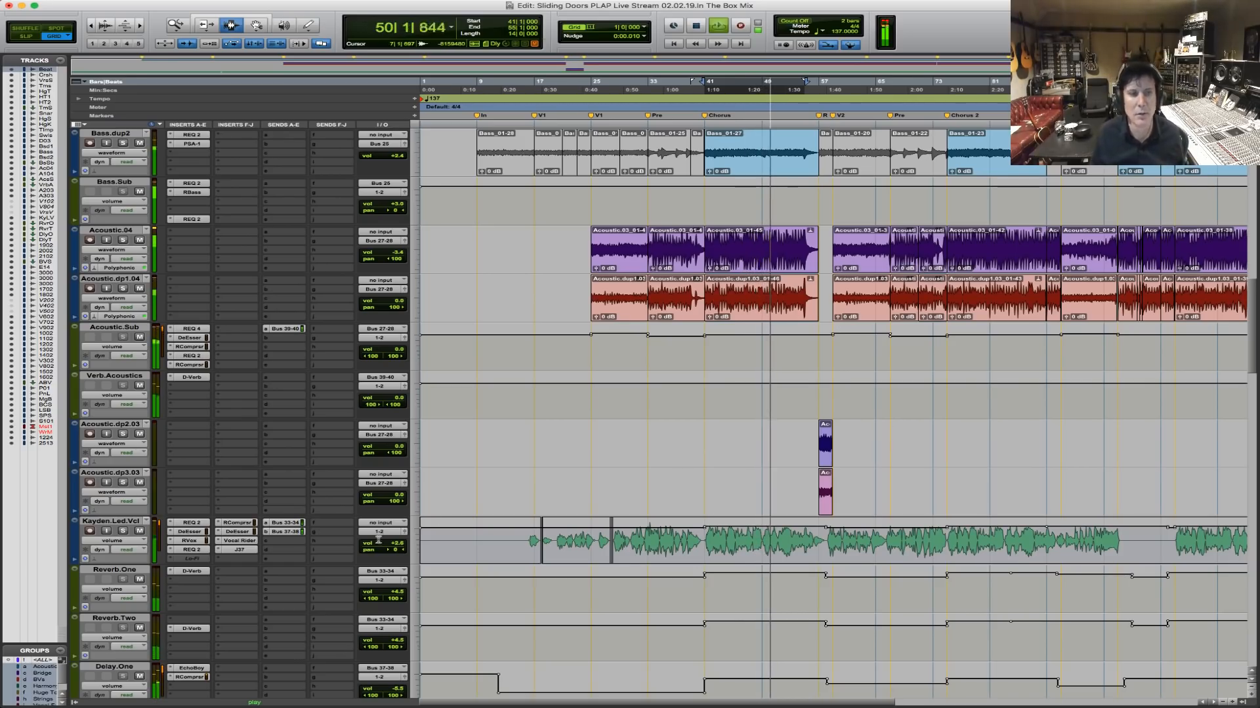
{"action": "left_click", "coordinate": [191, 523]}
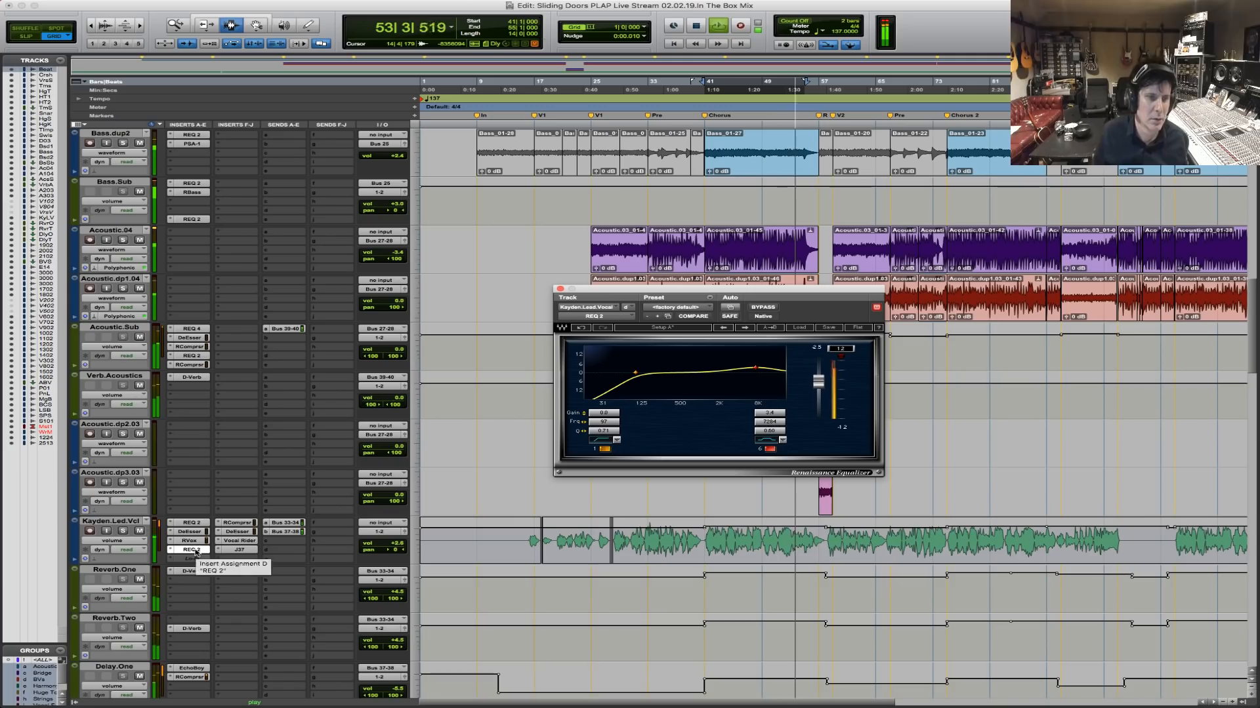
{"action": "left_click", "coordinate": [238, 550]}
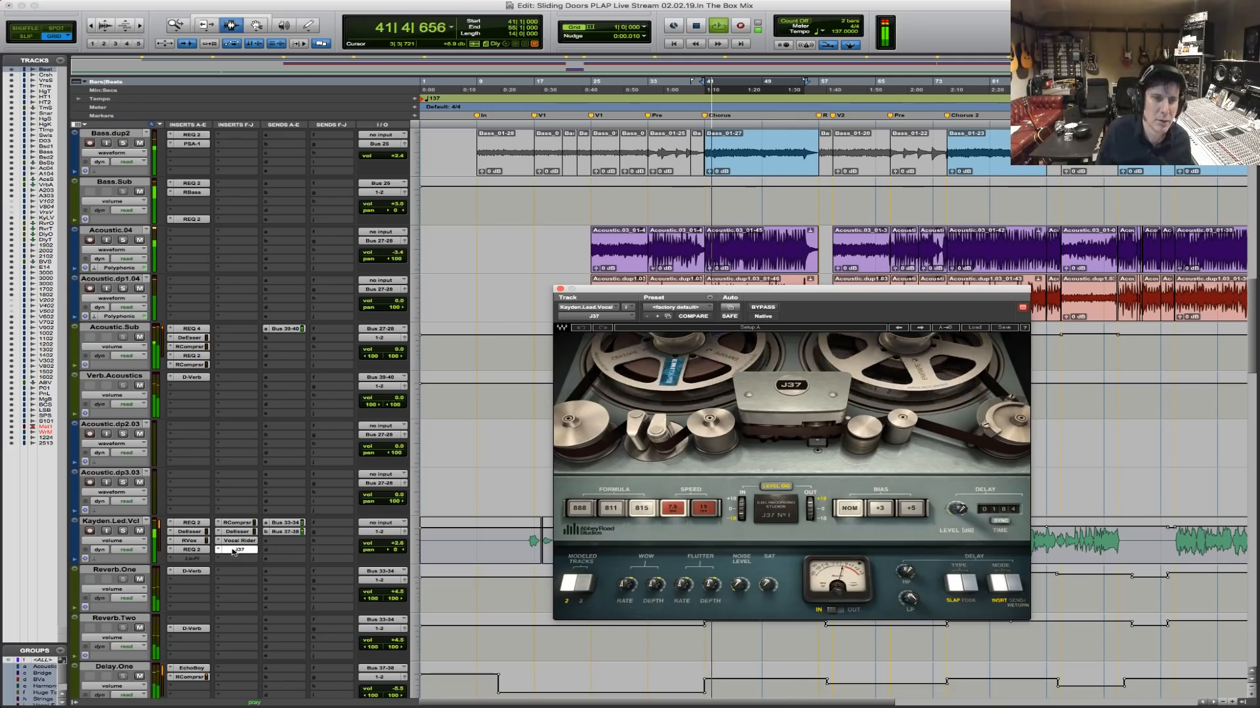
{"action": "left_click", "coordinate": [560, 289]}
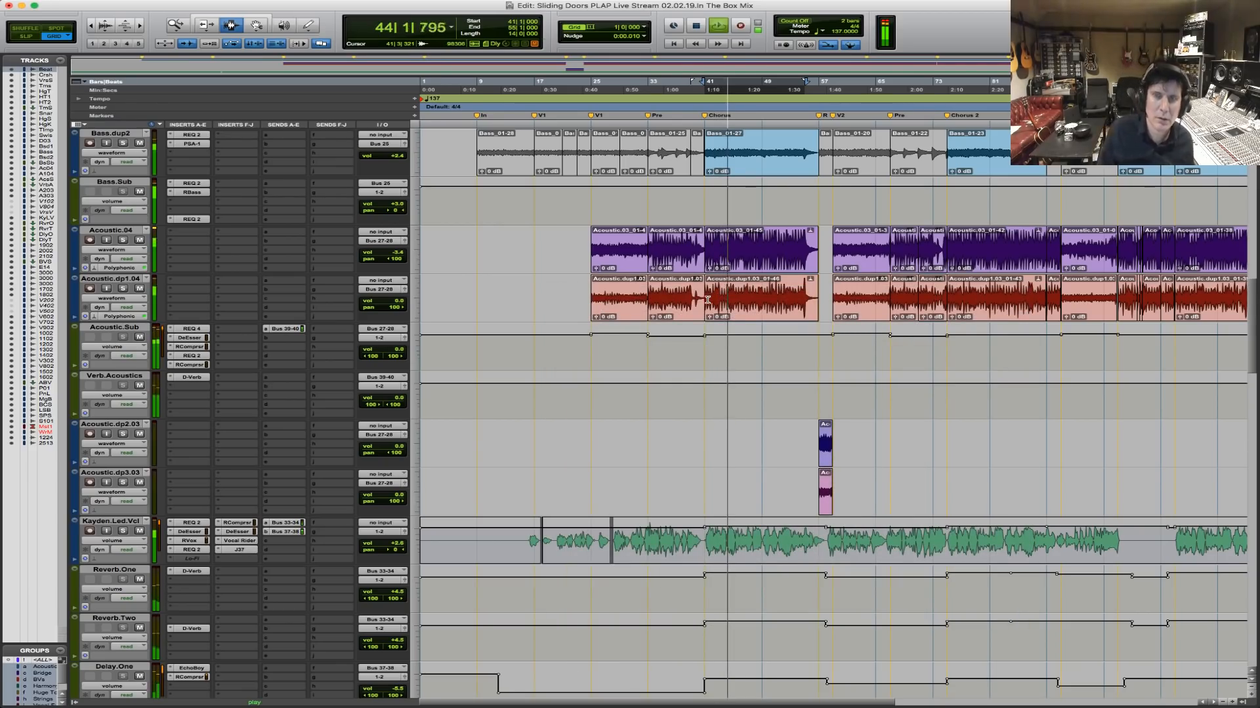
Raise the gain of the upper-mid band in Piano Print.01's REQ 4 and end the track's solo.
{"action": "key", "text": "r"}
{"action": "key", "text": "r"}
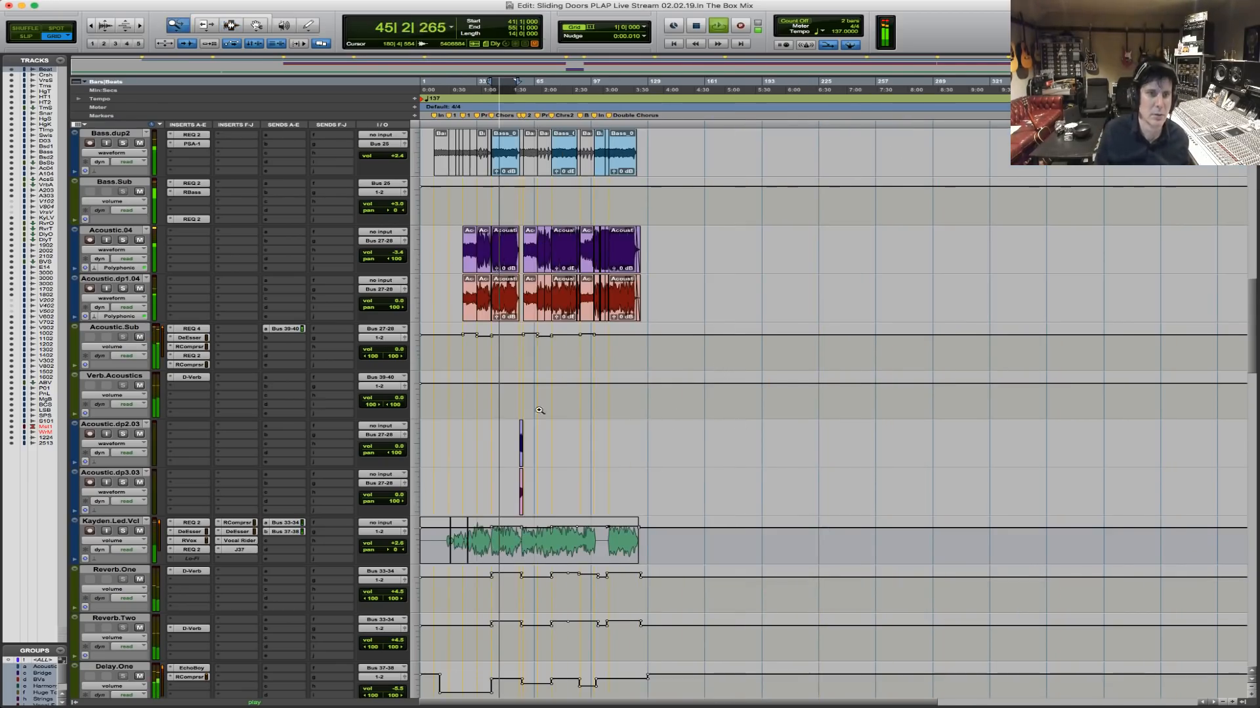
{"action": "left_click", "coordinate": [540, 410]}
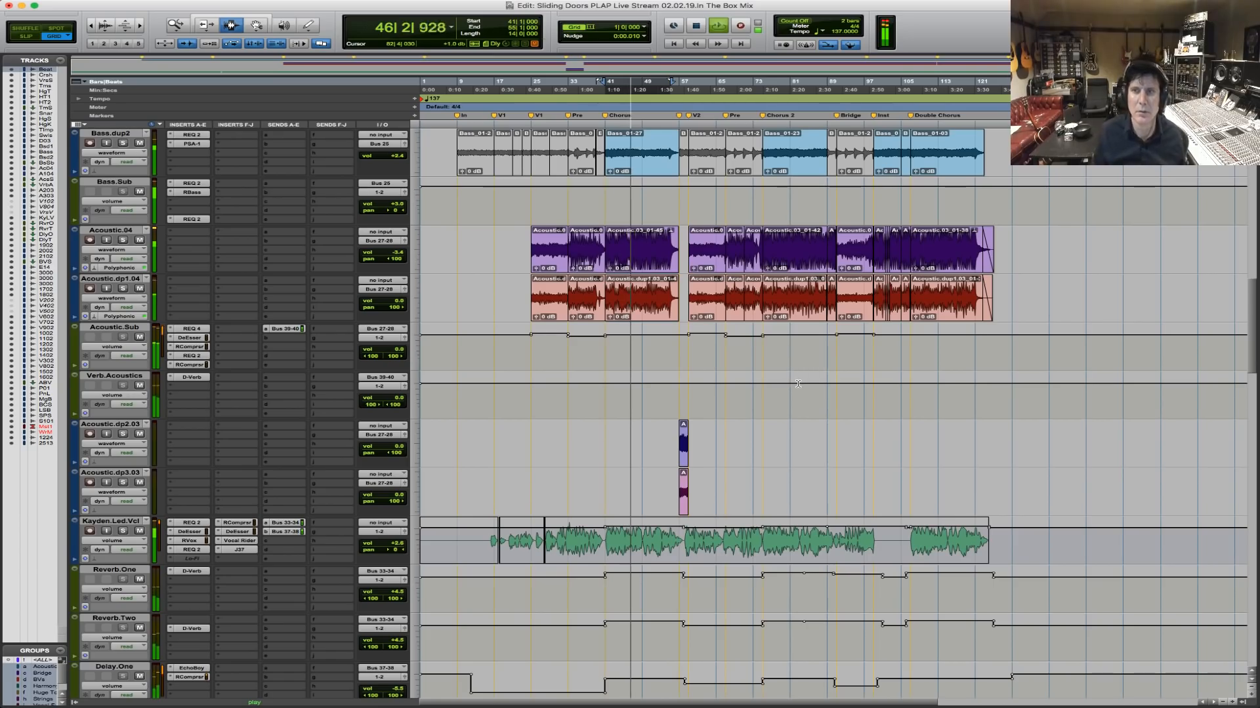
{"action": "scroll", "coordinate": [805, 445], "scroll_direction": "down", "scroll_amount": 15}
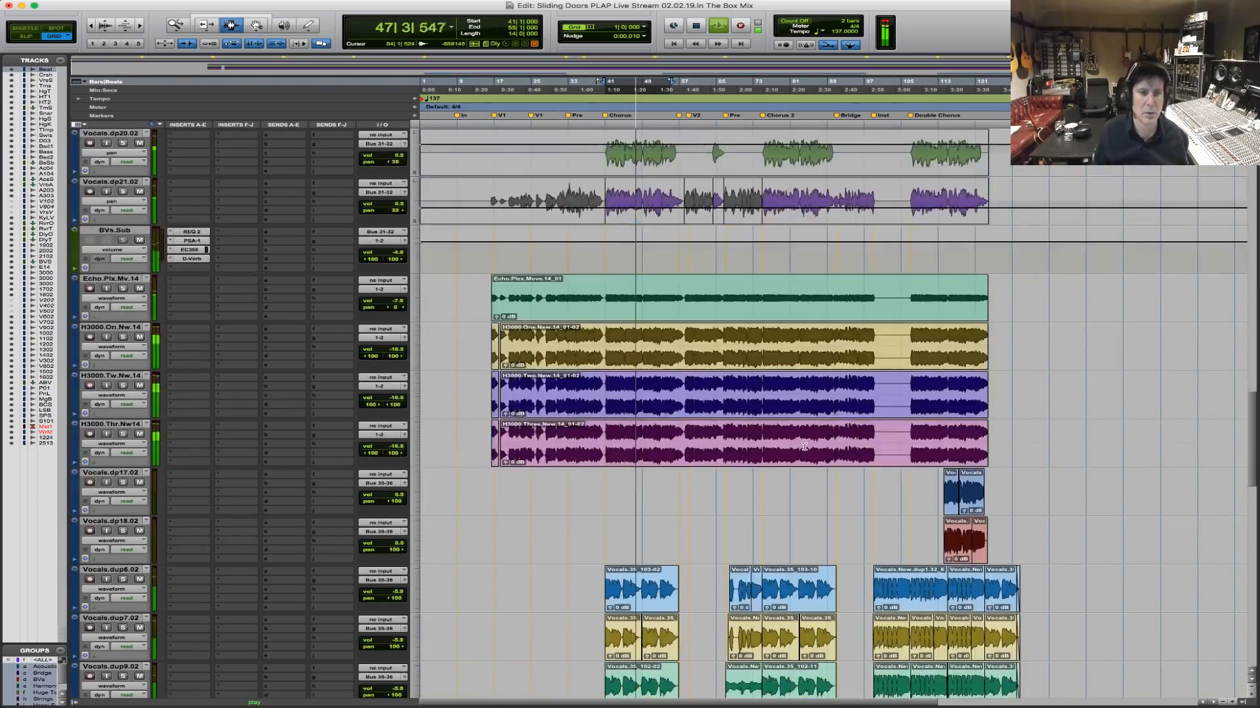
{"action": "scroll", "coordinate": [804, 447], "scroll_direction": "down", "scroll_amount": 10}
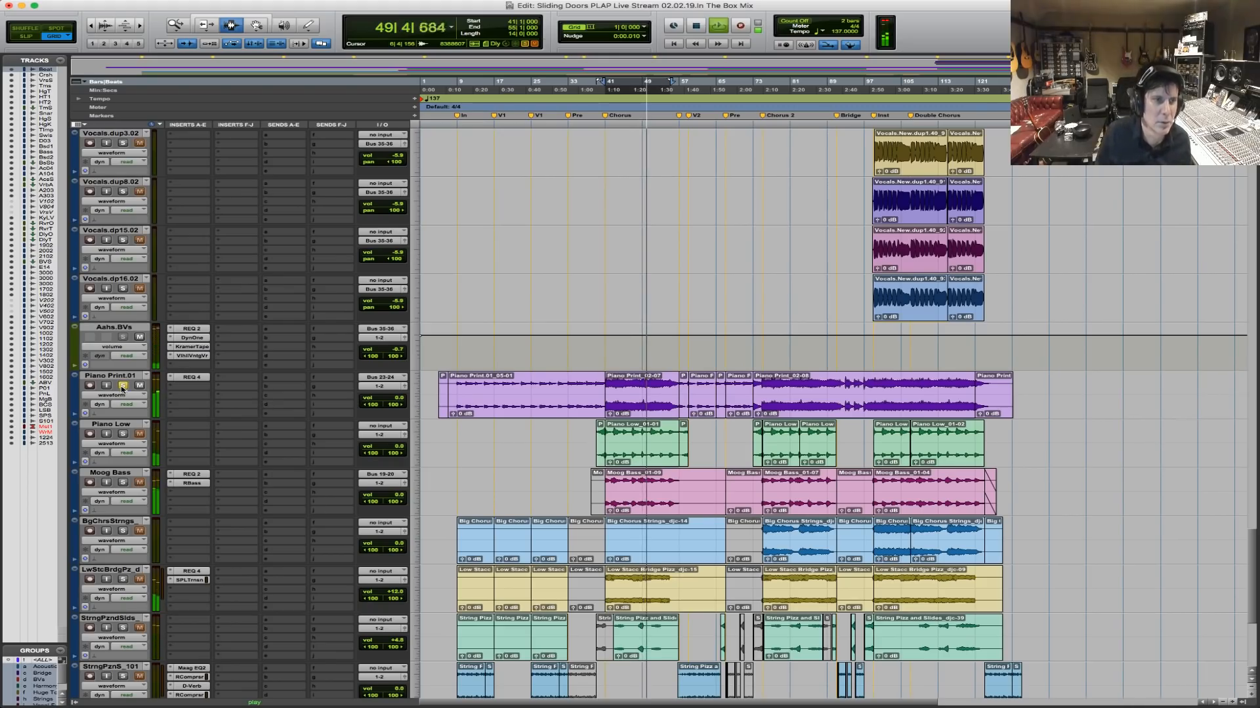
{"action": "left_click", "coordinate": [193, 377]}
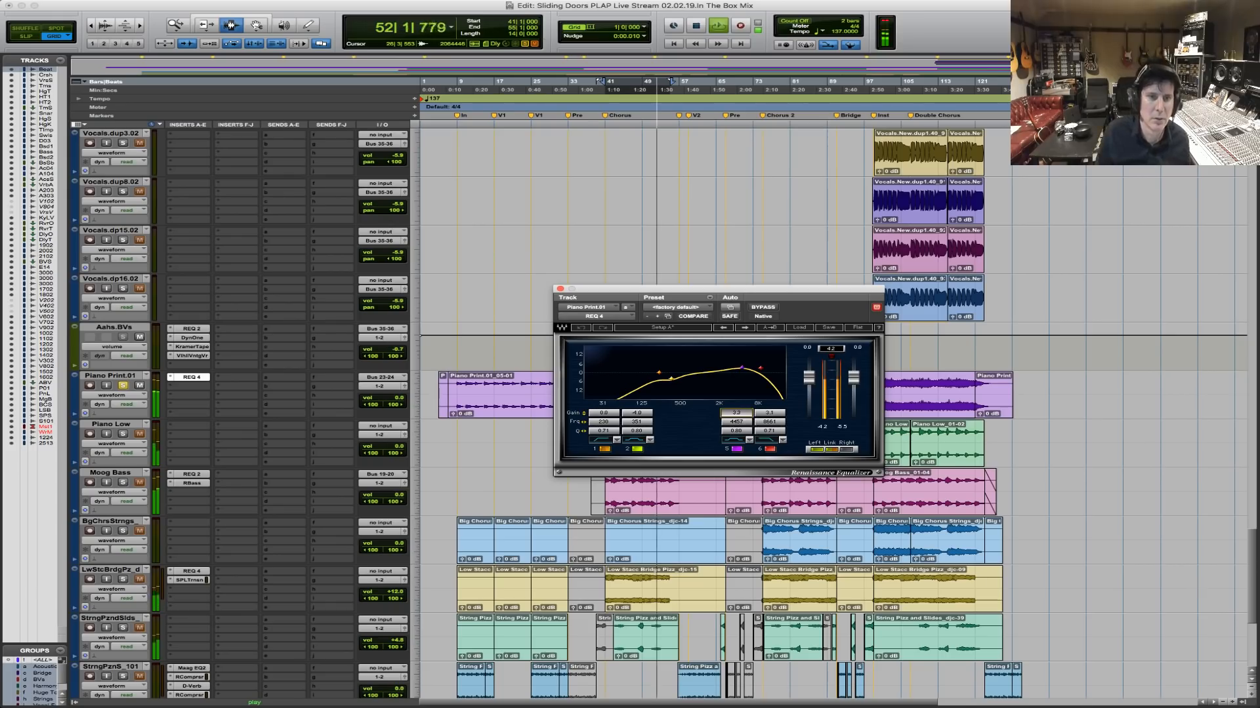
{"action": "left_click", "coordinate": [123, 385]}
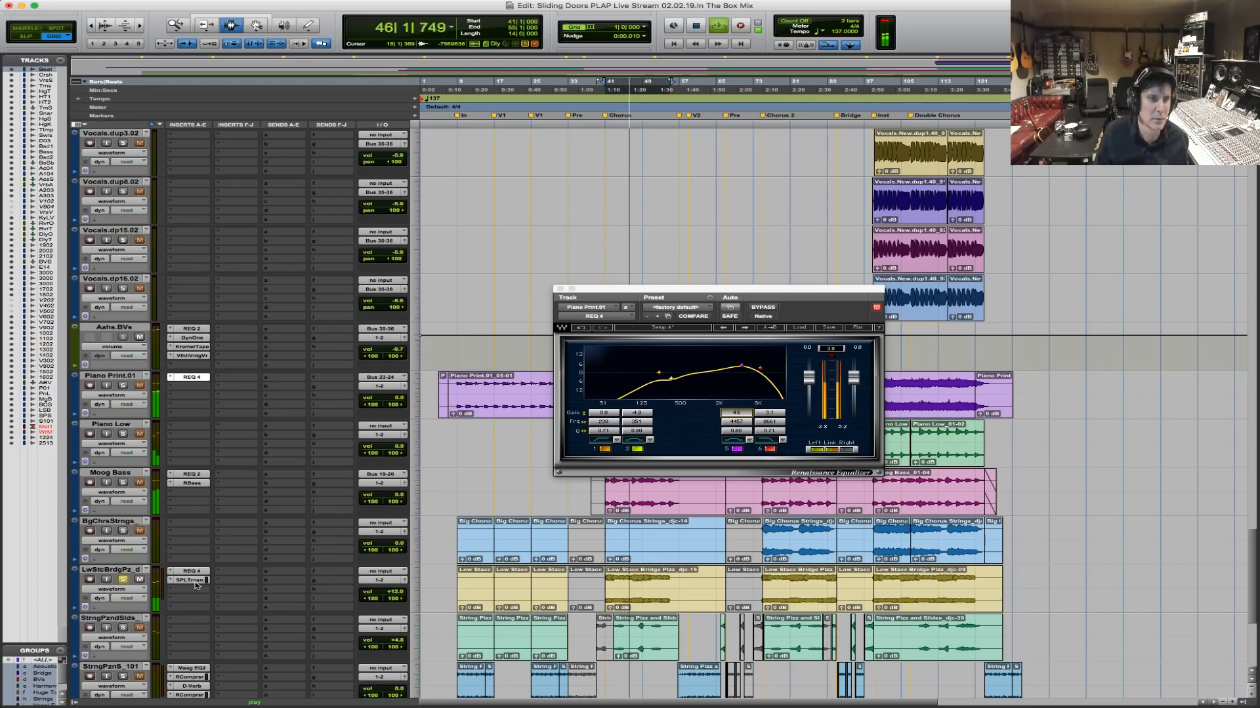
Boost the upper-mid band in LwStcBrdgPz_d's REQ 4, raise StrngPzndSlds's volume and close the equalizer.
{"action": "left_click", "coordinate": [191, 580]}
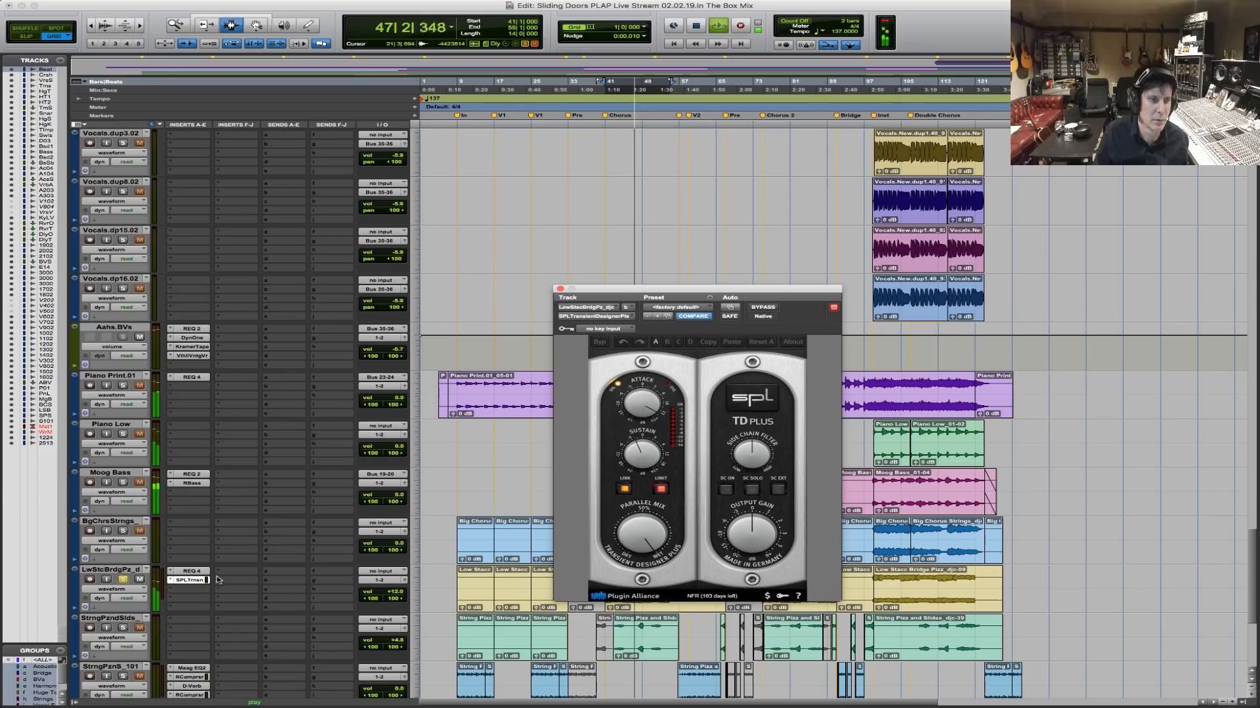
{"action": "left_click", "coordinate": [192, 572]}
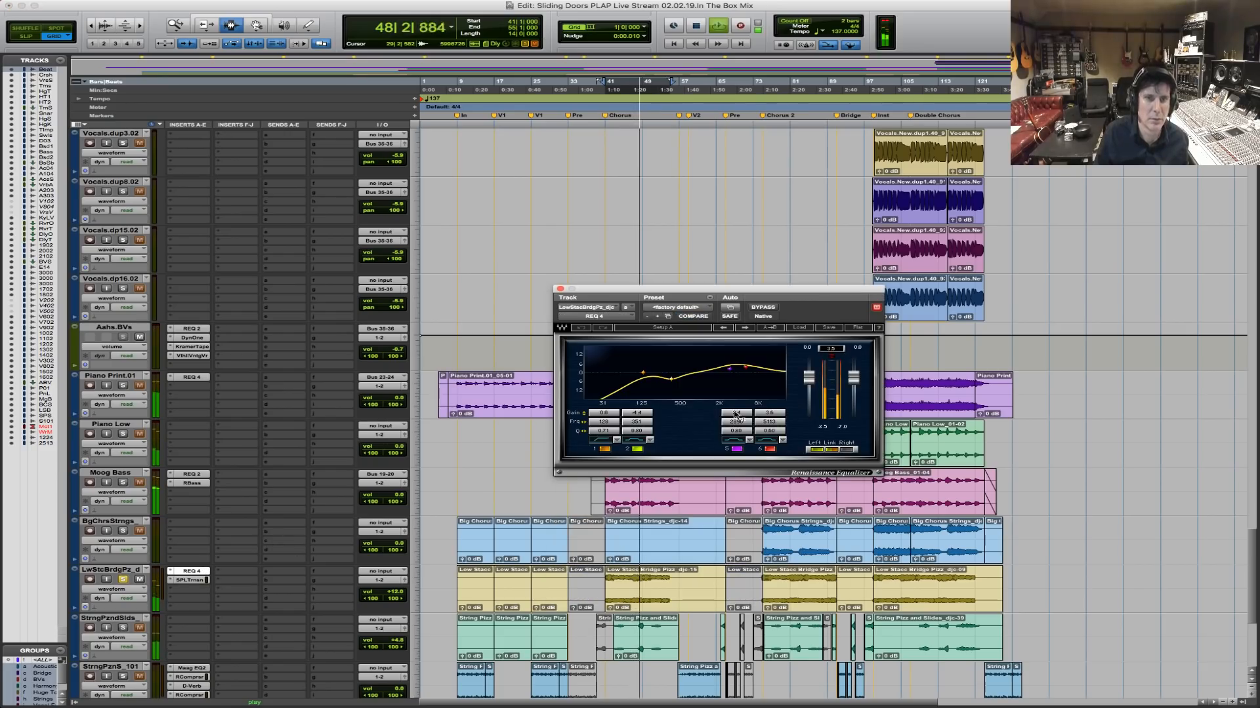
{"action": "left_click", "coordinate": [123, 579]}
{"action": "scroll", "coordinate": [197, 607], "scroll_direction": "down", "scroll_amount": 4}
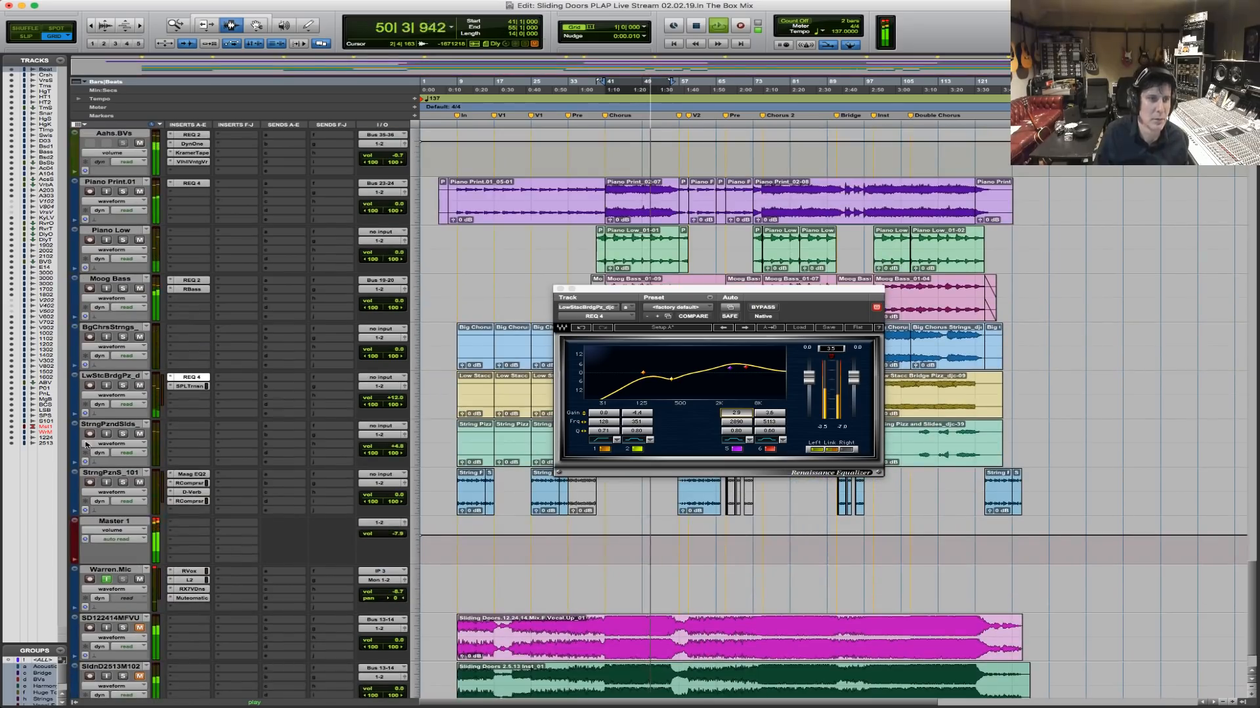
{"action": "left_click", "coordinate": [559, 289]}
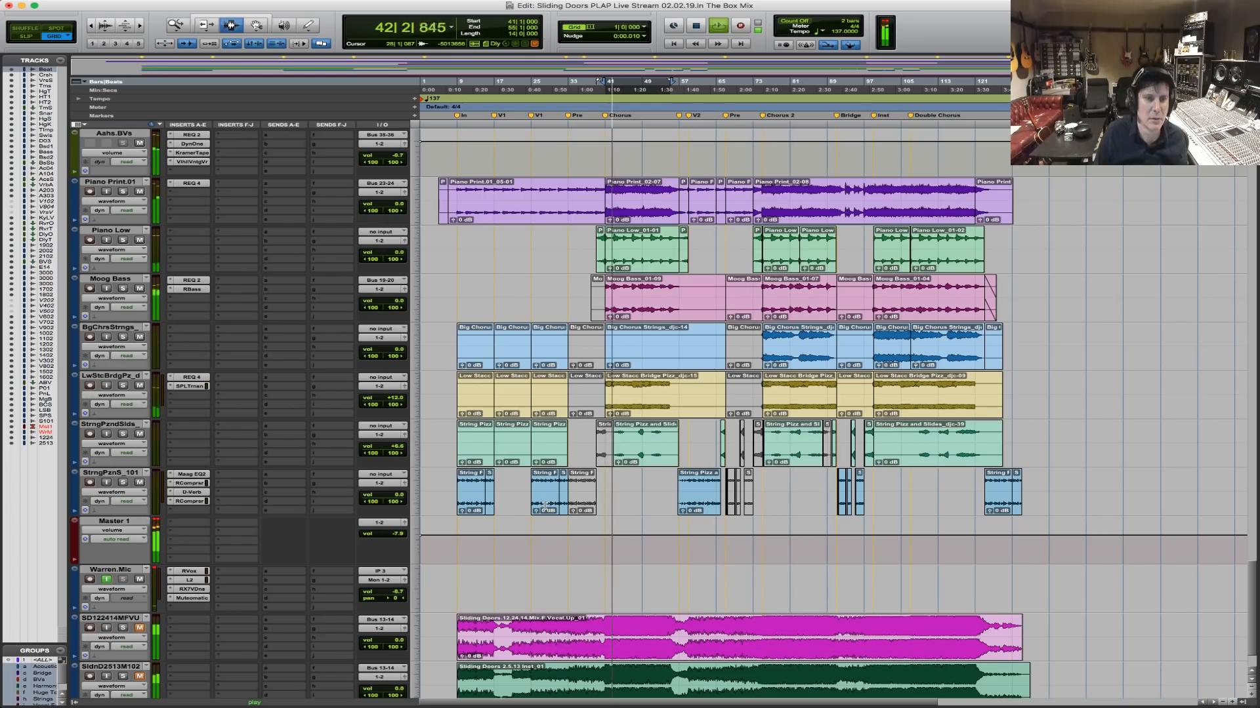
Select Chorus 2 across the string tracks, play it and place the playback start at bar 75.
{"action": "left_click", "coordinate": [776, 354]}
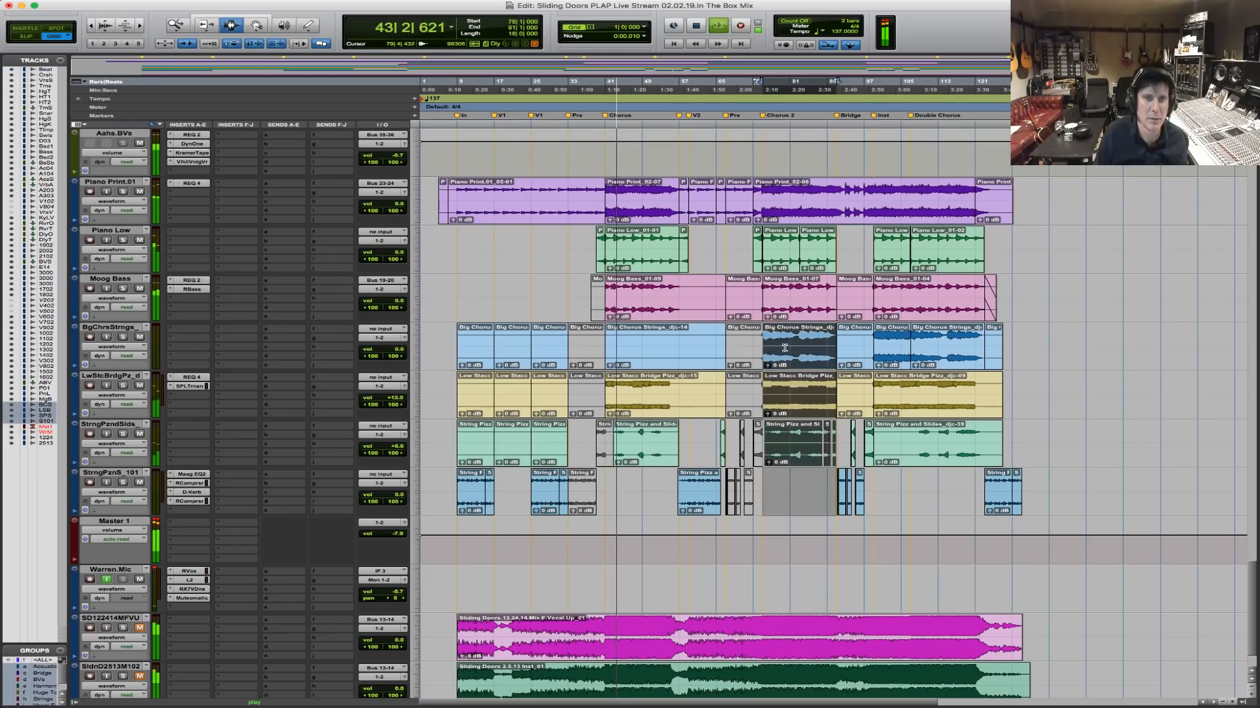
{"action": "key", "text": "space"}
{"action": "key", "text": "space"}
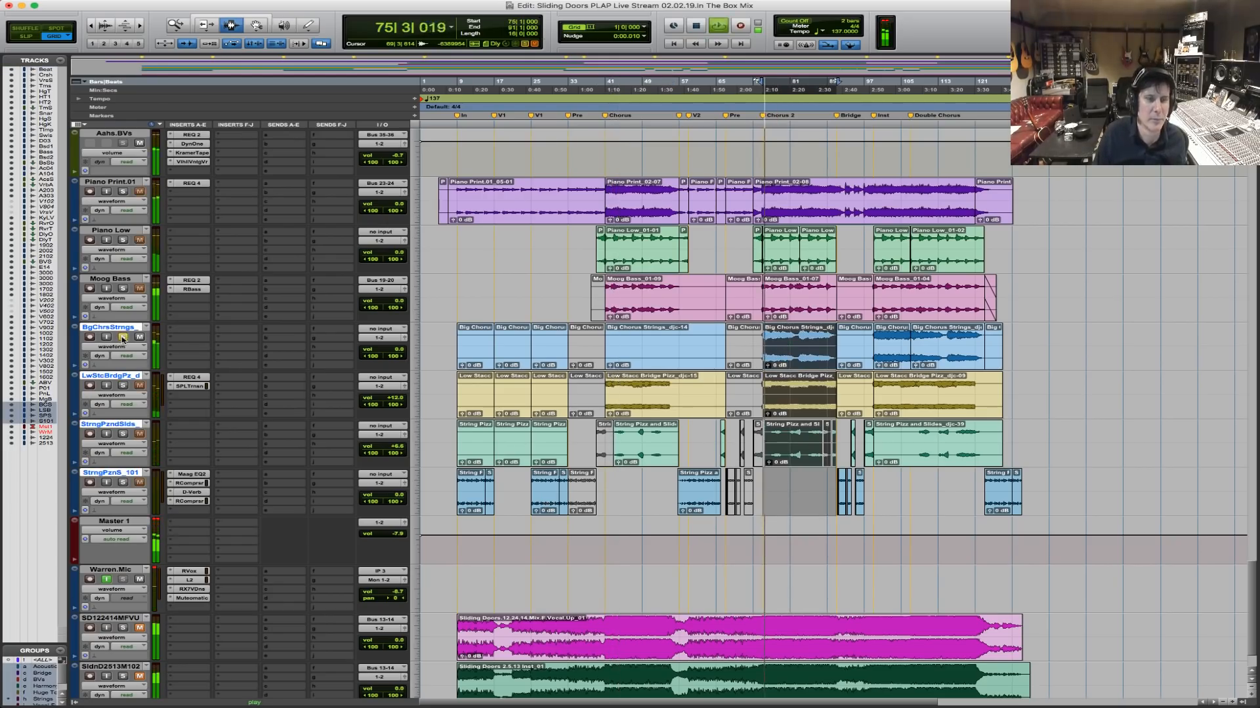
{"action": "left_click", "coordinate": [802, 339]}
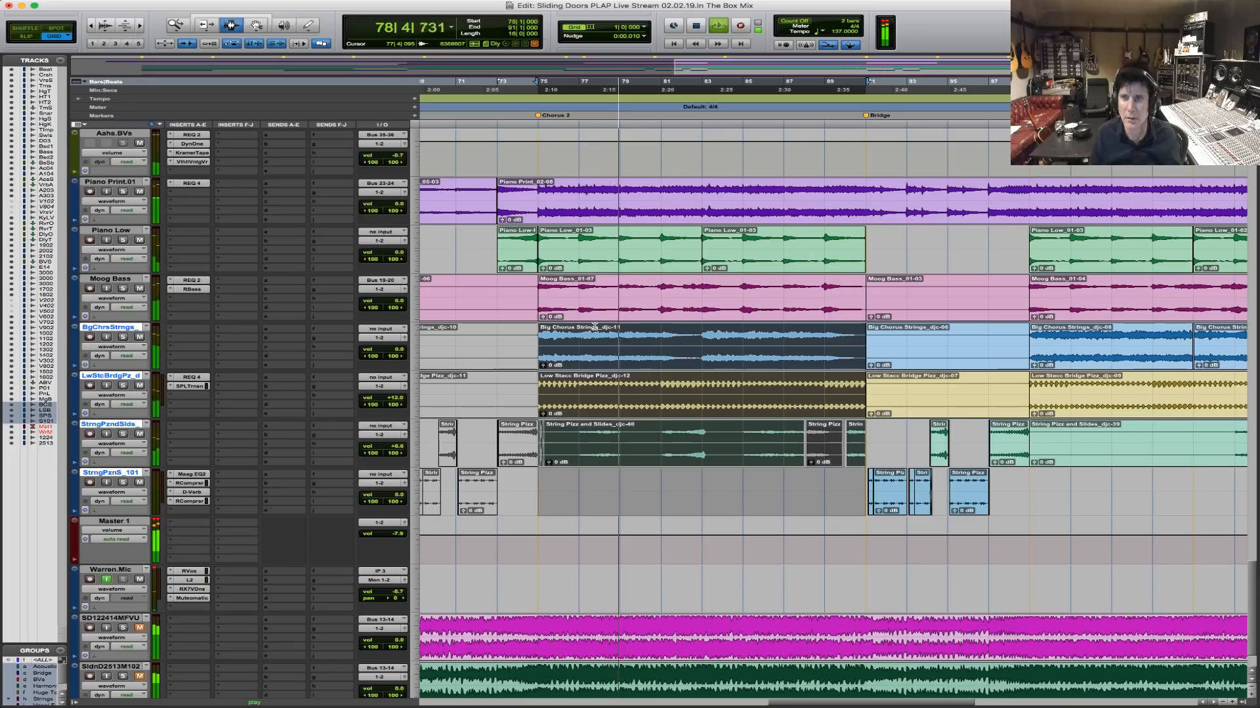
{"action": "left_click", "coordinate": [537, 338]}
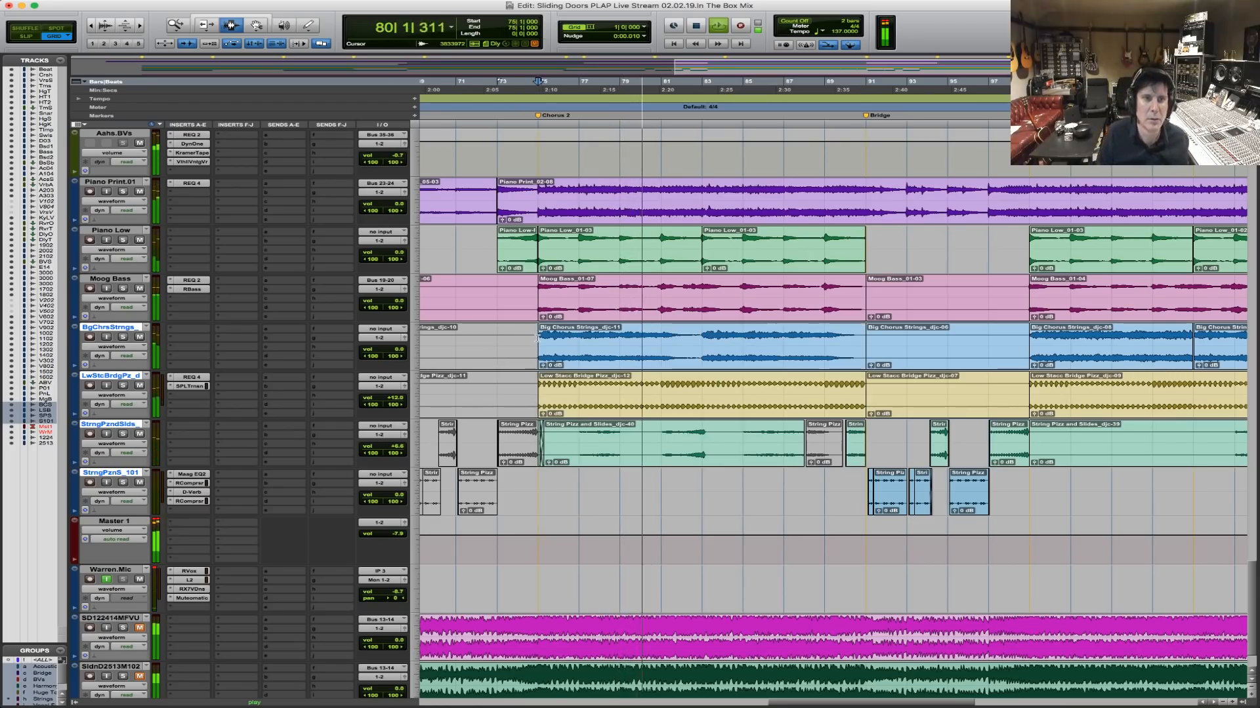
Solo LwStcBrdgPz_d and BgChrsStrngs, setting BgChrsStrngs to +1.2 dB and LwStcBrdgPz_d to +10.2 dB.
{"action": "left_click", "coordinate": [123, 385]}
{"action": "left_click", "coordinate": [122, 337]}
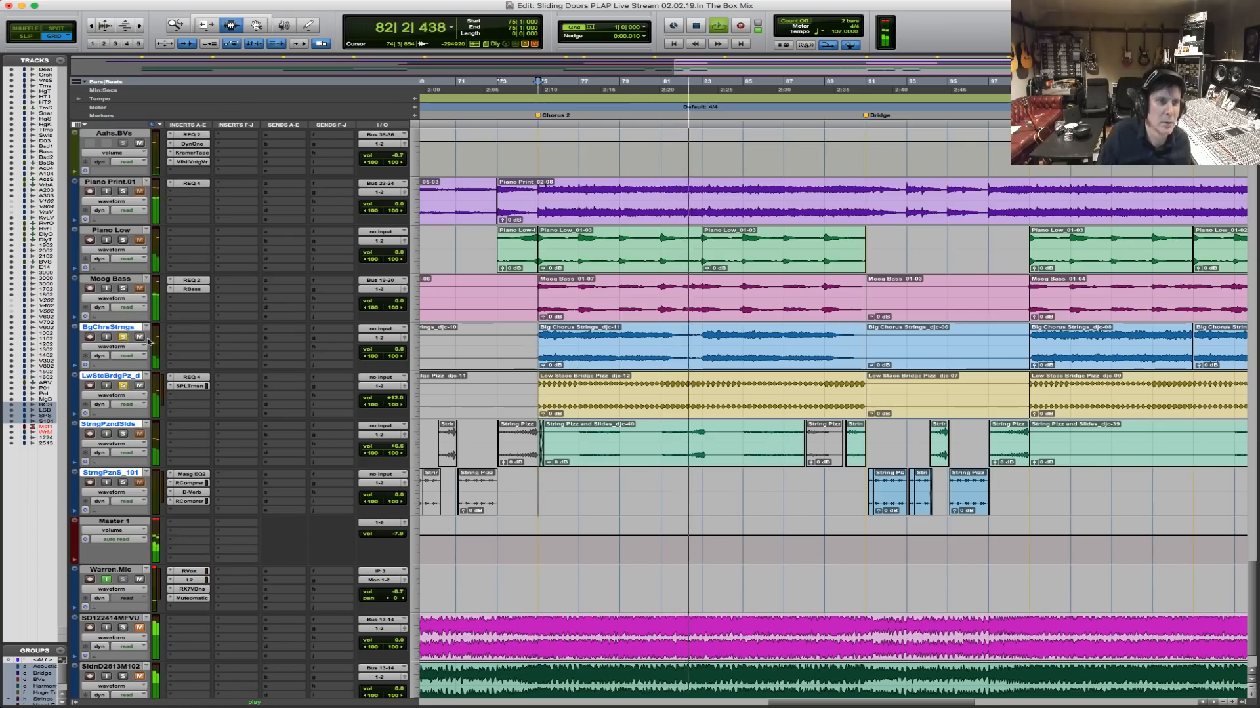
{"action": "left_click_drag", "start_coordinate": [394, 351], "coordinate": [393, 347]}
{"action": "left_click_drag", "start_coordinate": [396, 400], "coordinate": [396, 401]}
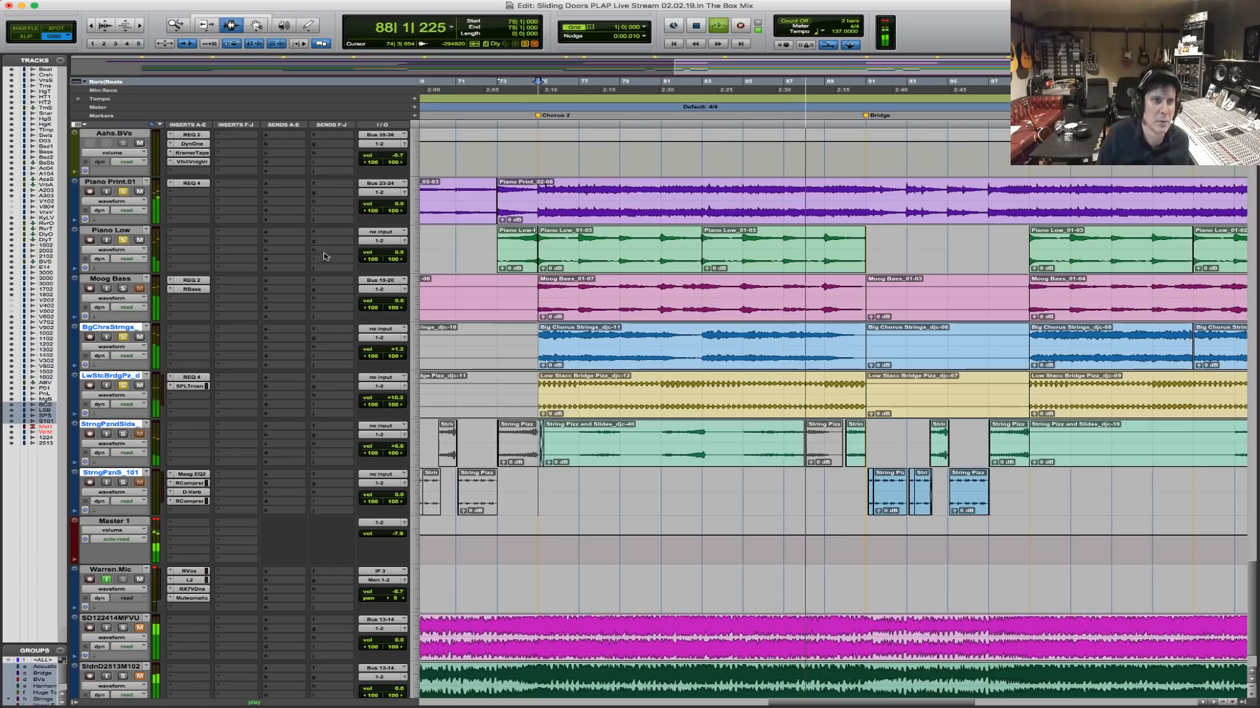
Raise Piano Low's volume to +1.2 dB and restart playback from the start of Chorus 2.
{"action": "key", "text": "super+bracketleft"}
{"action": "key", "text": "super+bracketleft"}
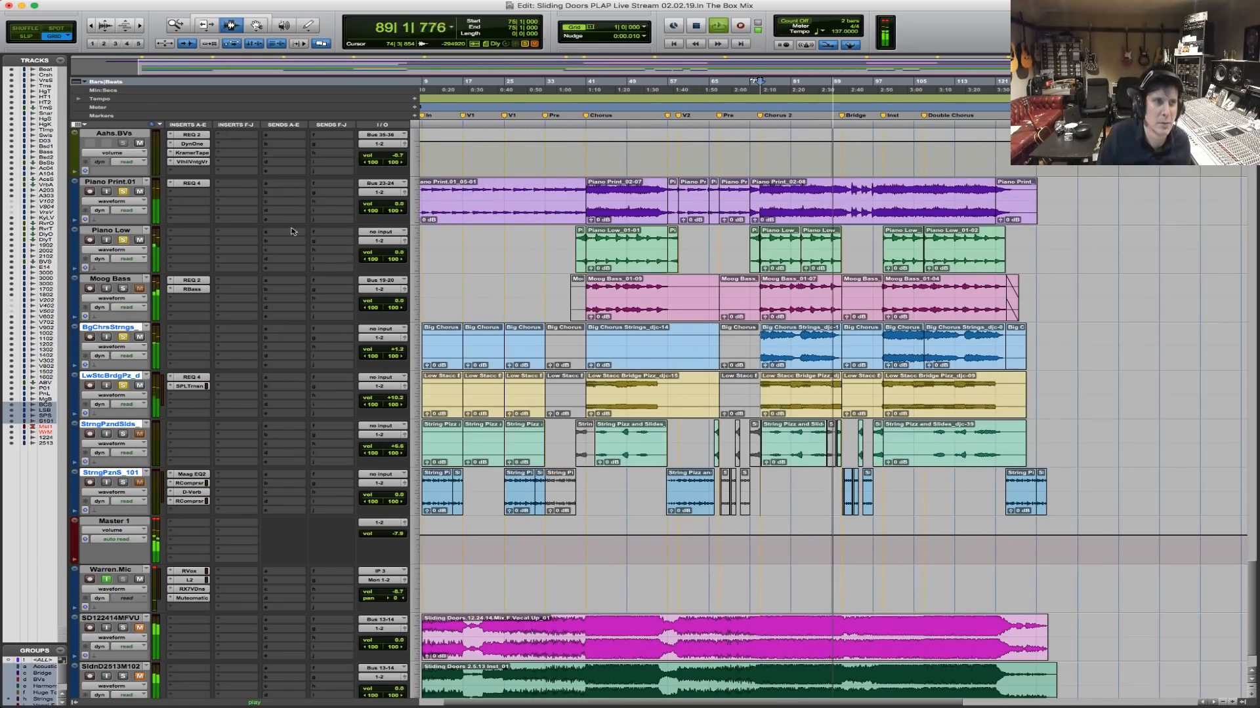
{"action": "left_click_drag", "start_coordinate": [399, 255], "coordinate": [399, 254]}
{"action": "key", "text": "space"}
{"action": "key", "text": "space"}
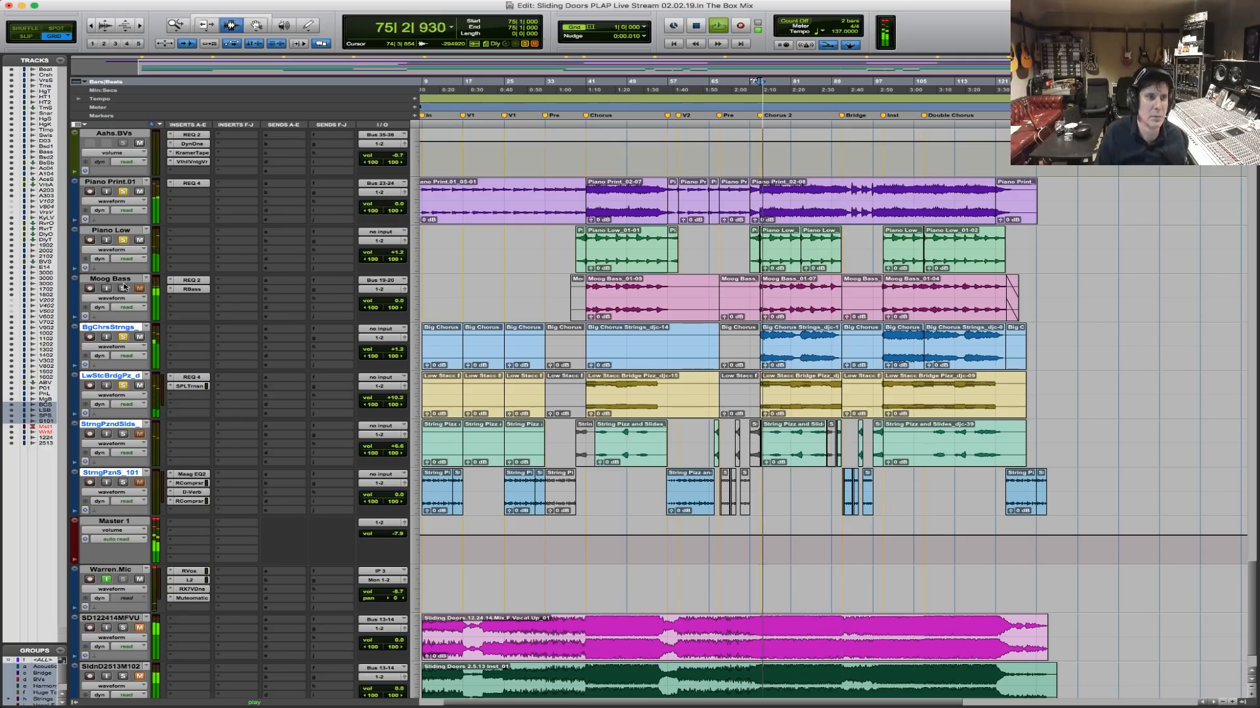
Solo Moog Bass and the string pizzicato tracks, and raise StrngPzndSlds's volume to +9.0 dB.
{"action": "left_click", "coordinate": [123, 289]}
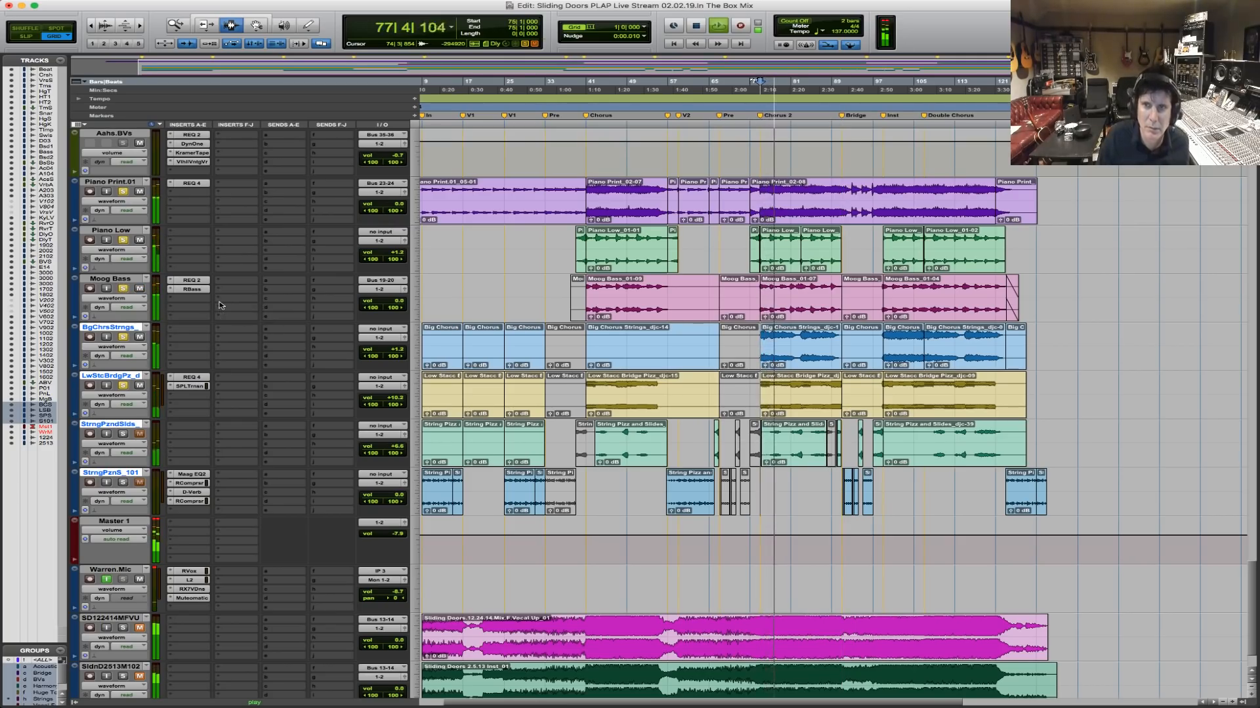
{"action": "scroll", "coordinate": [220, 306], "scroll_direction": "down", "scroll_amount": 3}
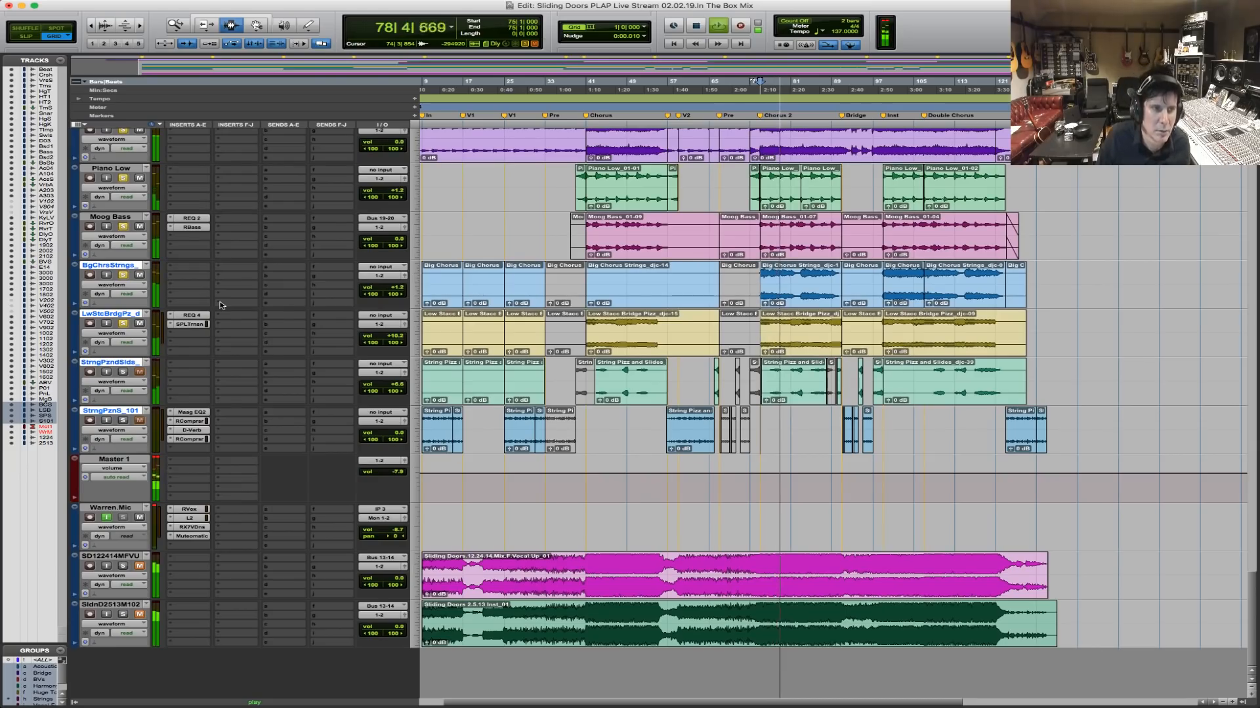
{"action": "left_click", "coordinate": [124, 373]}
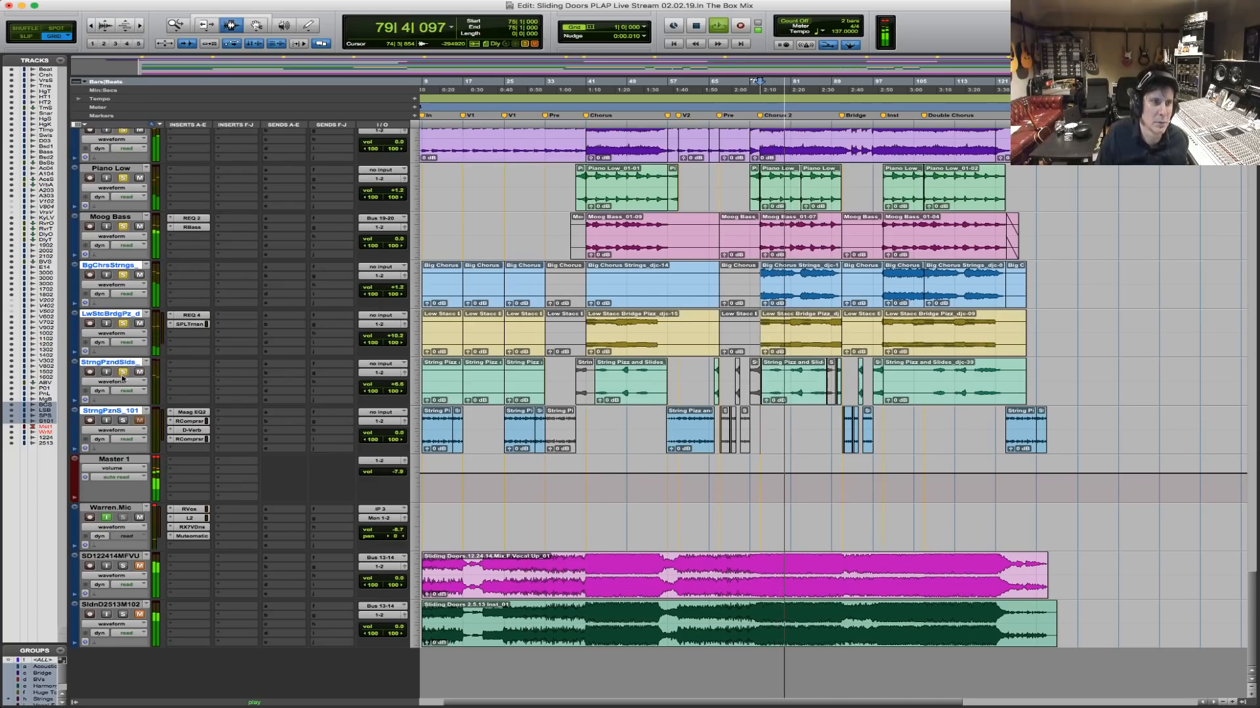
{"action": "left_click", "coordinate": [123, 421]}
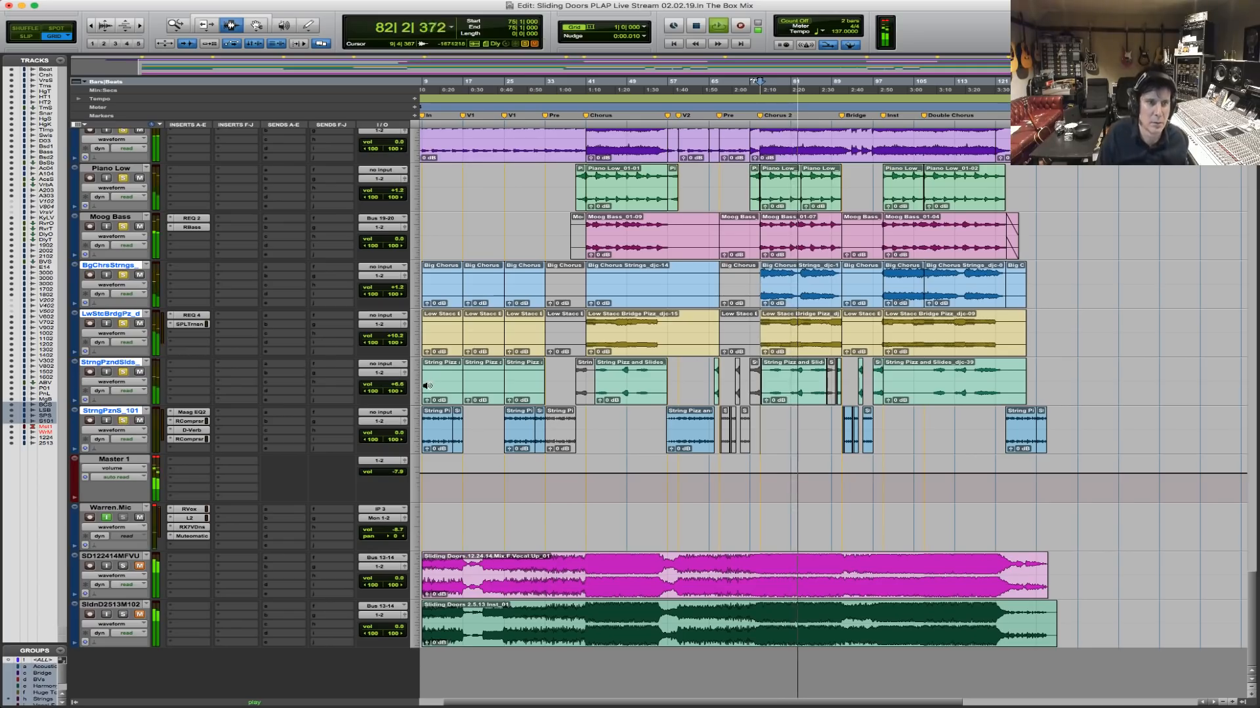
{"action": "left_click_drag", "start_coordinate": [398, 385], "coordinate": [400, 386]}
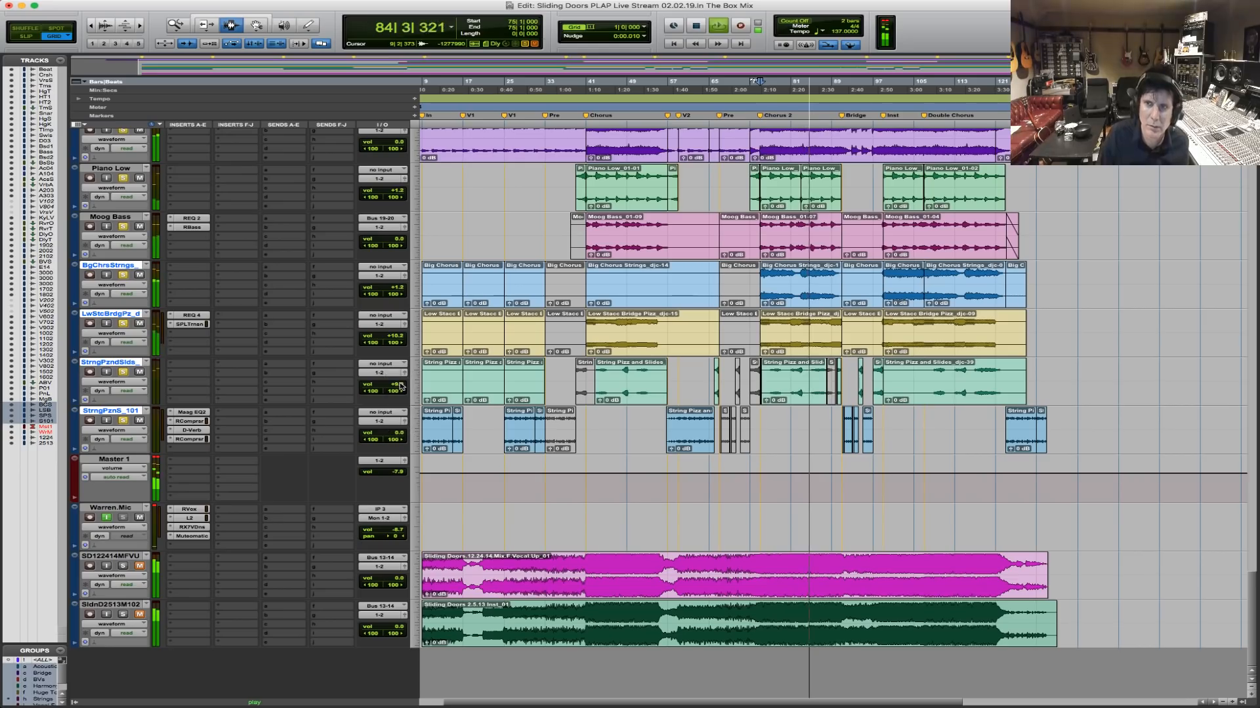
{"action": "key", "text": "F5"}
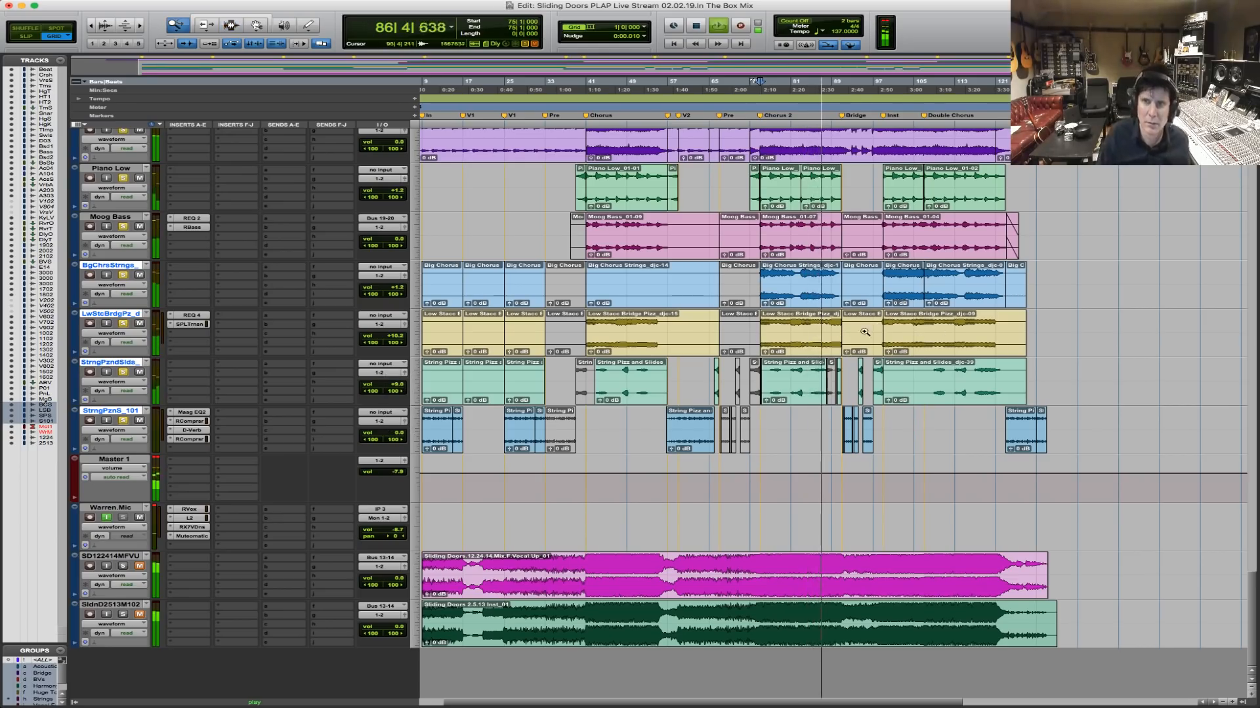
Enlarge Chorus 2 in the timeline, select it across the string tracks from bar 75 and play it.
{"action": "left_click_drag", "start_coordinate": [741, 360], "coordinate": [869, 401]}
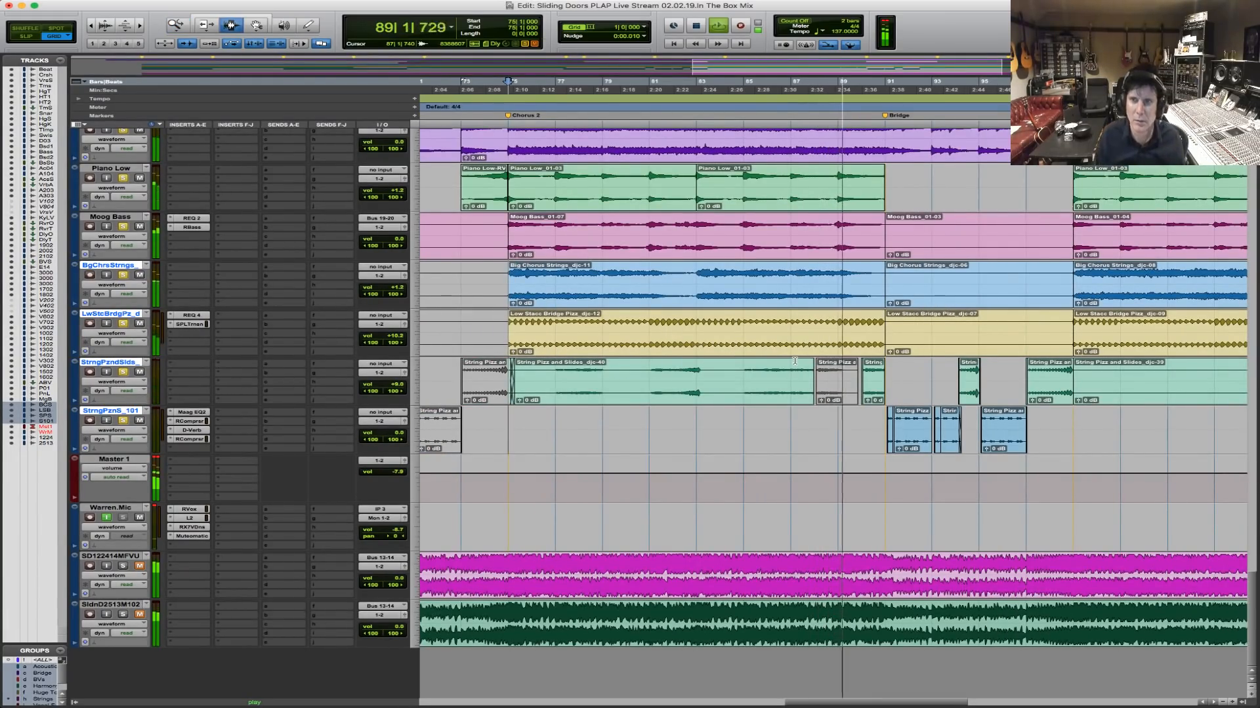
{"action": "key", "text": "space"}
{"action": "left_click_drag", "start_coordinate": [515, 346], "coordinate": [839, 339]}
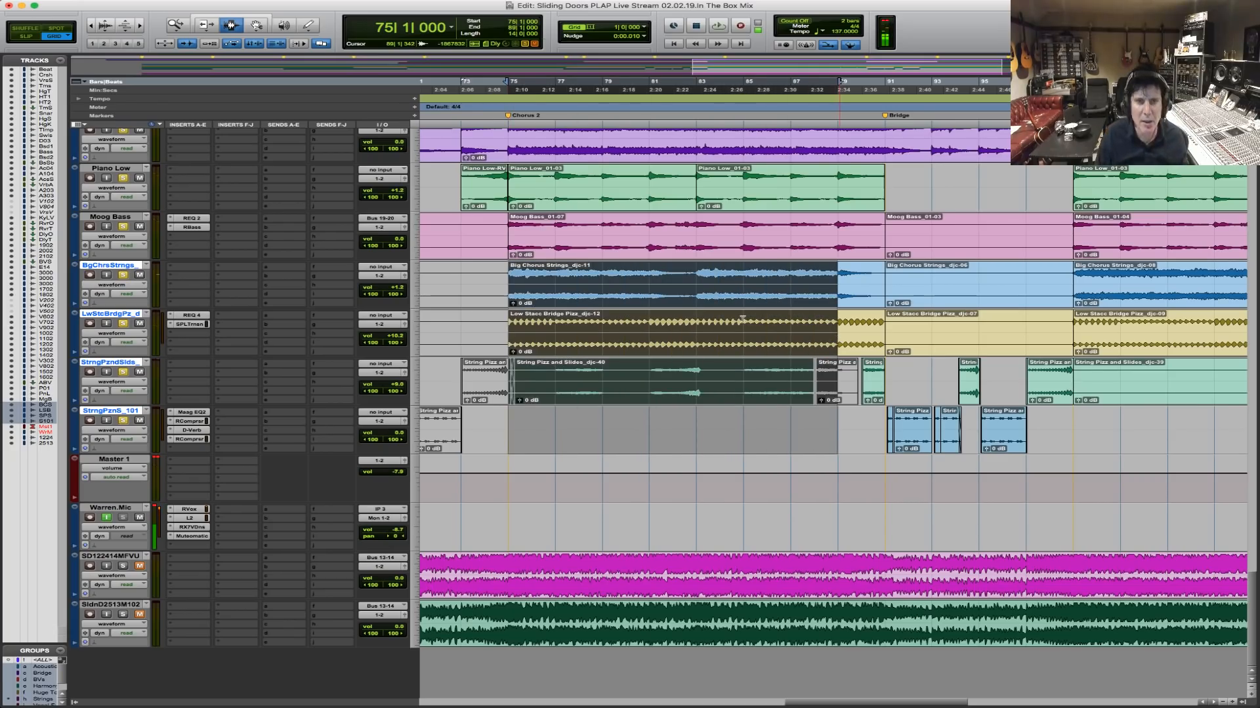
{"action": "left_click_drag", "start_coordinate": [495, 276], "coordinate": [893, 268]}
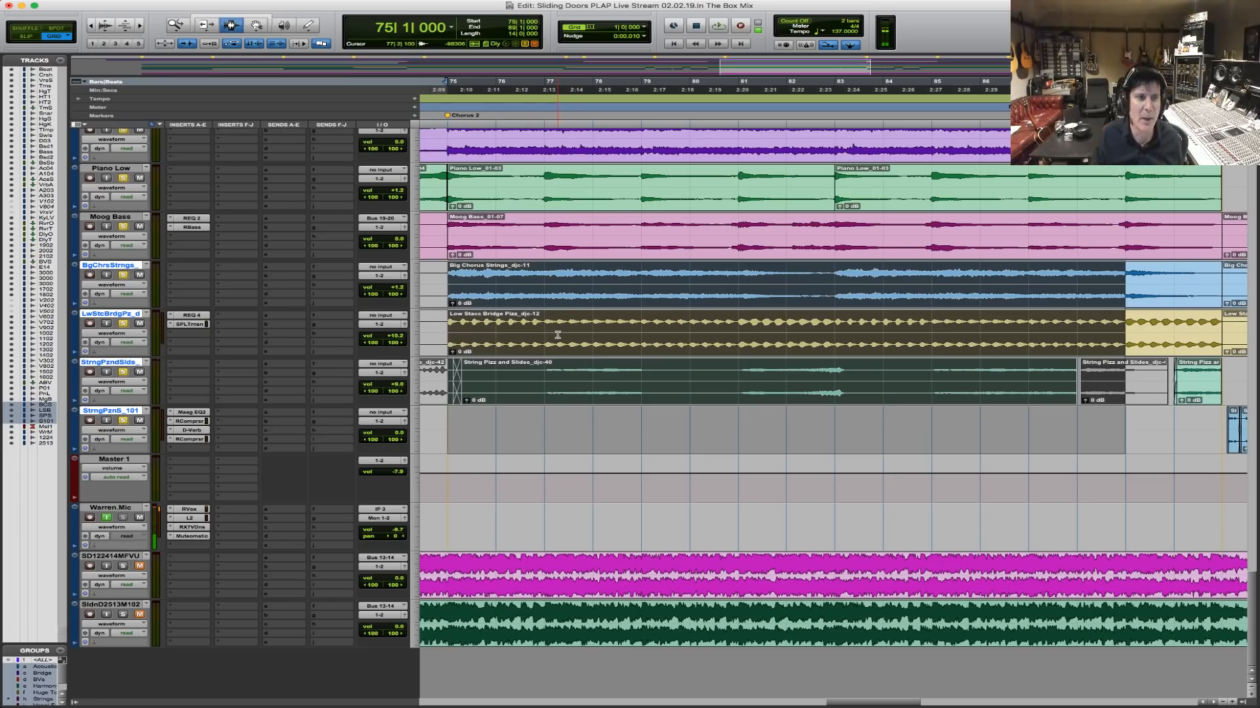
{"action": "key", "text": "space"}
{"action": "key", "text": "space"}
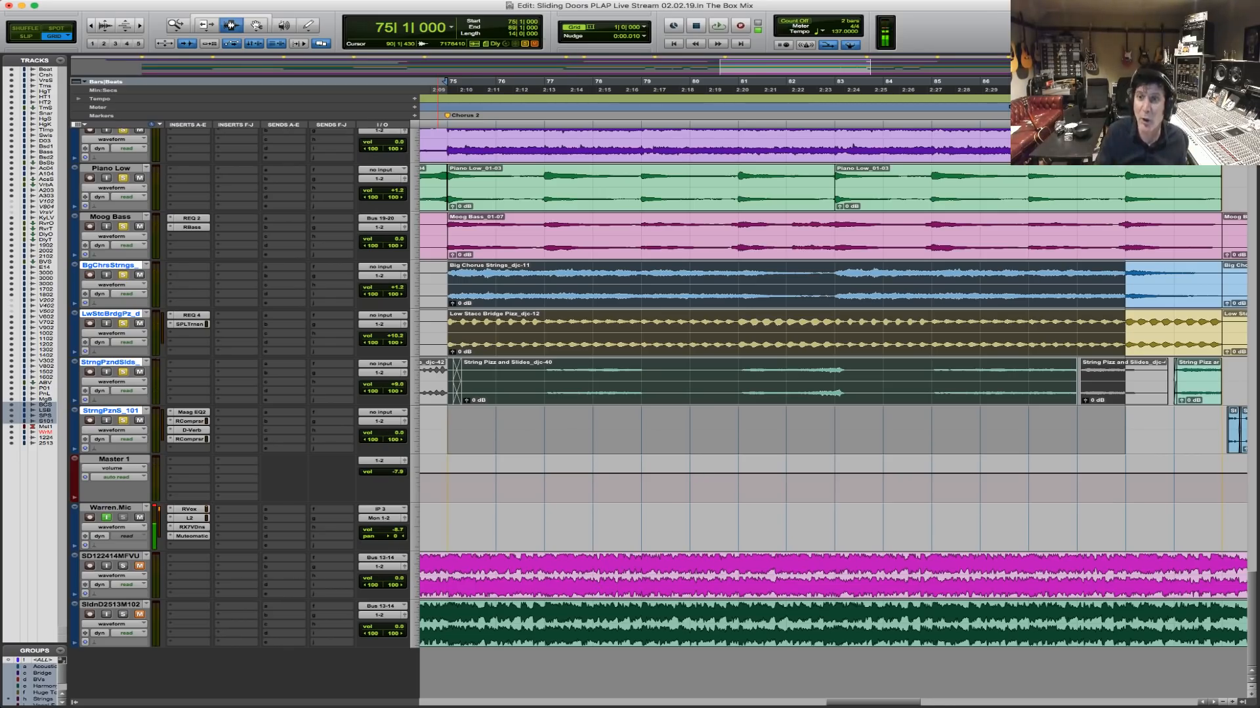
{"action": "key", "text": "space"}
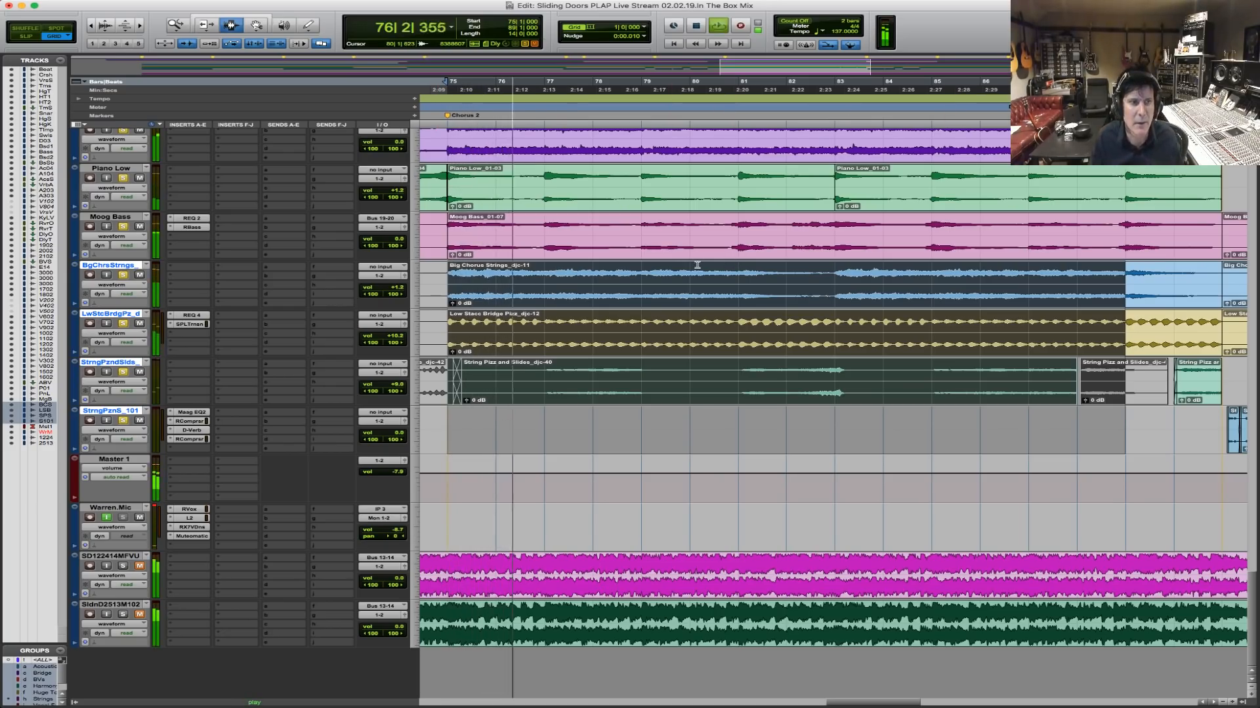
Solo the grouped Aahs backing vocal tracks, including Vocals.dp10.02 to Vocals.dp14.02, while Chorus 2 plays.
{"action": "scroll", "coordinate": [606, 293], "scroll_direction": "up", "scroll_amount": 2}
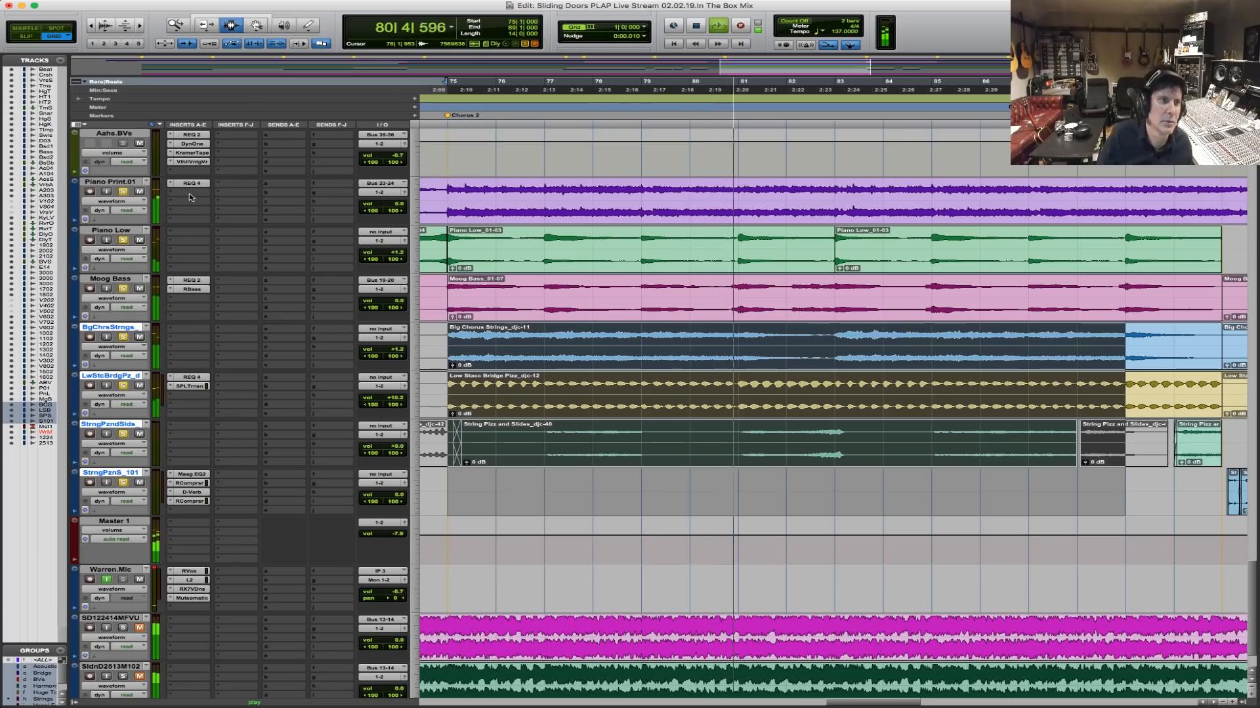
{"action": "scroll", "coordinate": [449, 280], "scroll_direction": "up", "scroll_amount": 8}
{"action": "scroll", "coordinate": [449, 282], "scroll_direction": "up", "scroll_amount": 6}
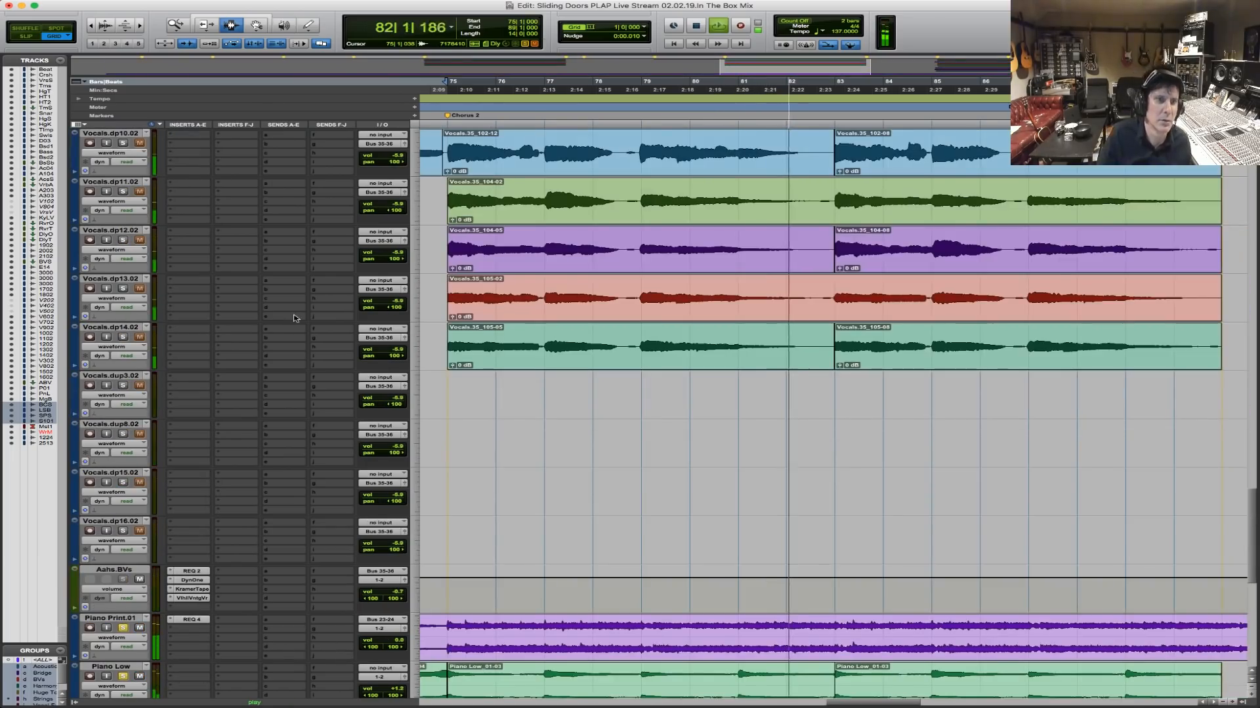
{"action": "left_click", "coordinate": [122, 338]}
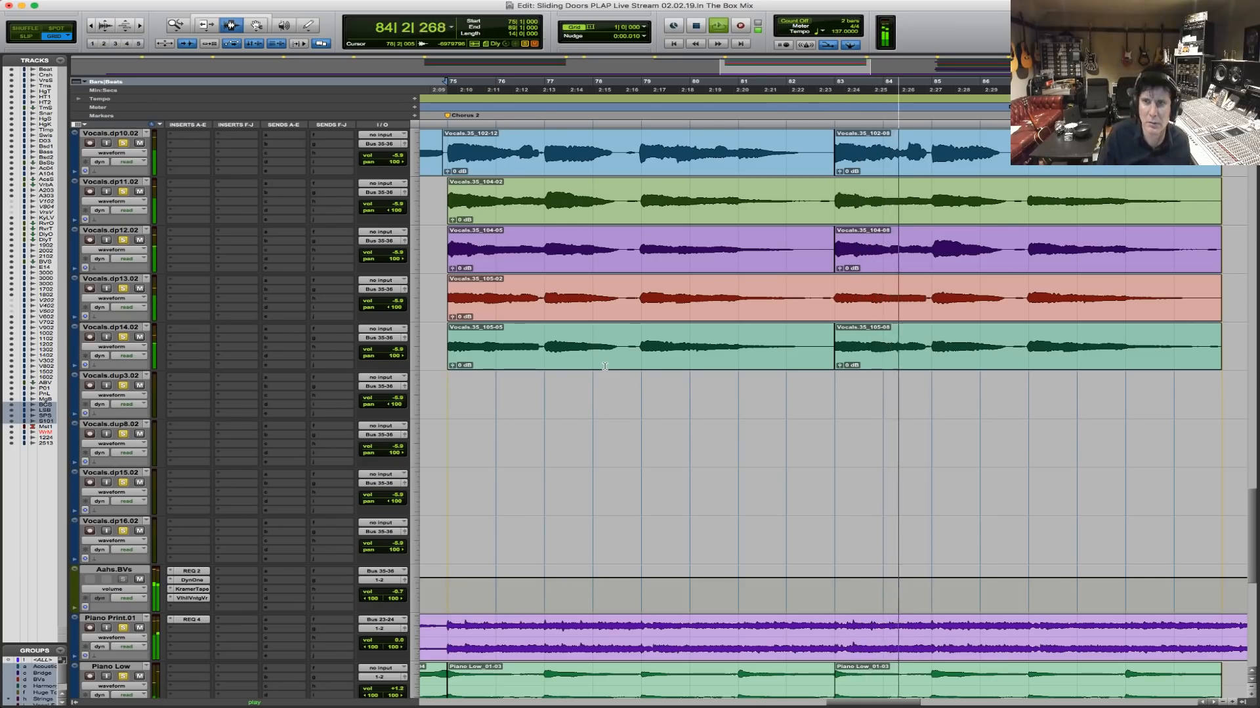
Add Acoustic.04, Acoustic.dp1.04 and the three bass tracks to the soloed tracks.
{"action": "scroll", "coordinate": [604, 367], "scroll_direction": "up", "scroll_amount": 17}
{"action": "scroll", "coordinate": [606, 365], "scroll_direction": "up", "scroll_amount": 20}
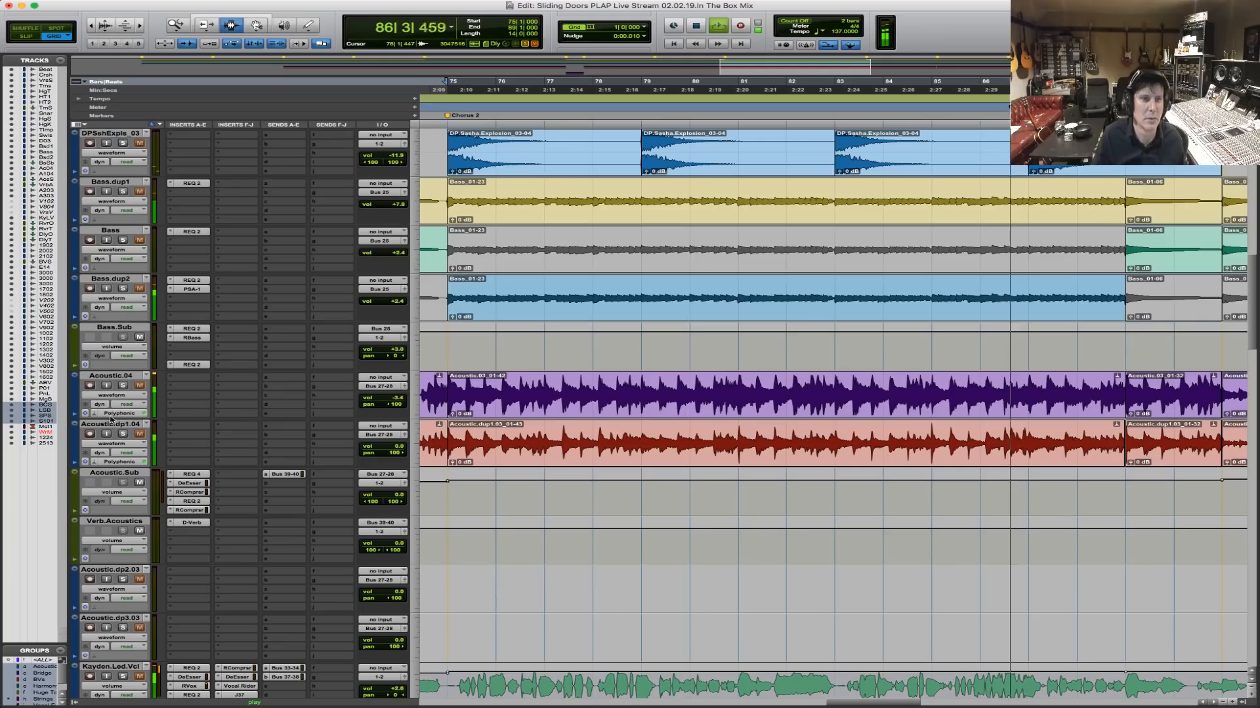
{"action": "left_click", "coordinate": [122, 385]}
{"action": "left_click", "coordinate": [123, 435]}
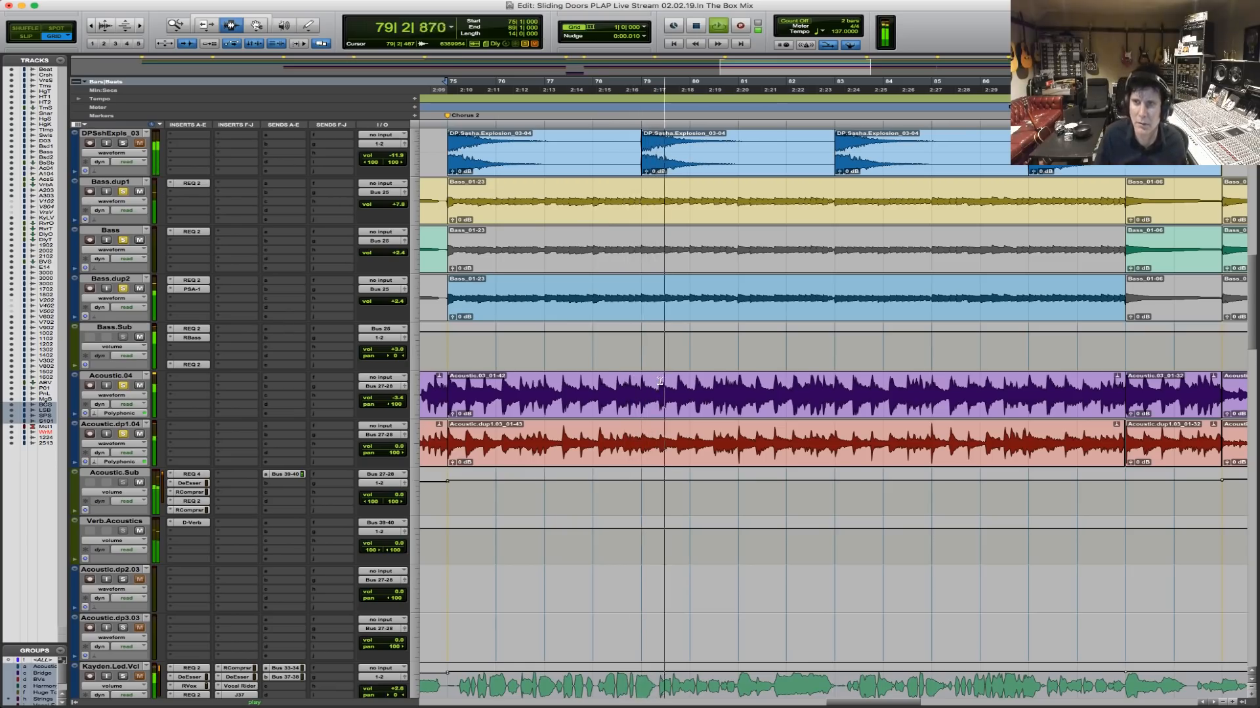
Select the Chorus 2 clips across the three bass tracks and restart playback from bar 75.
{"action": "key", "text": "space"}
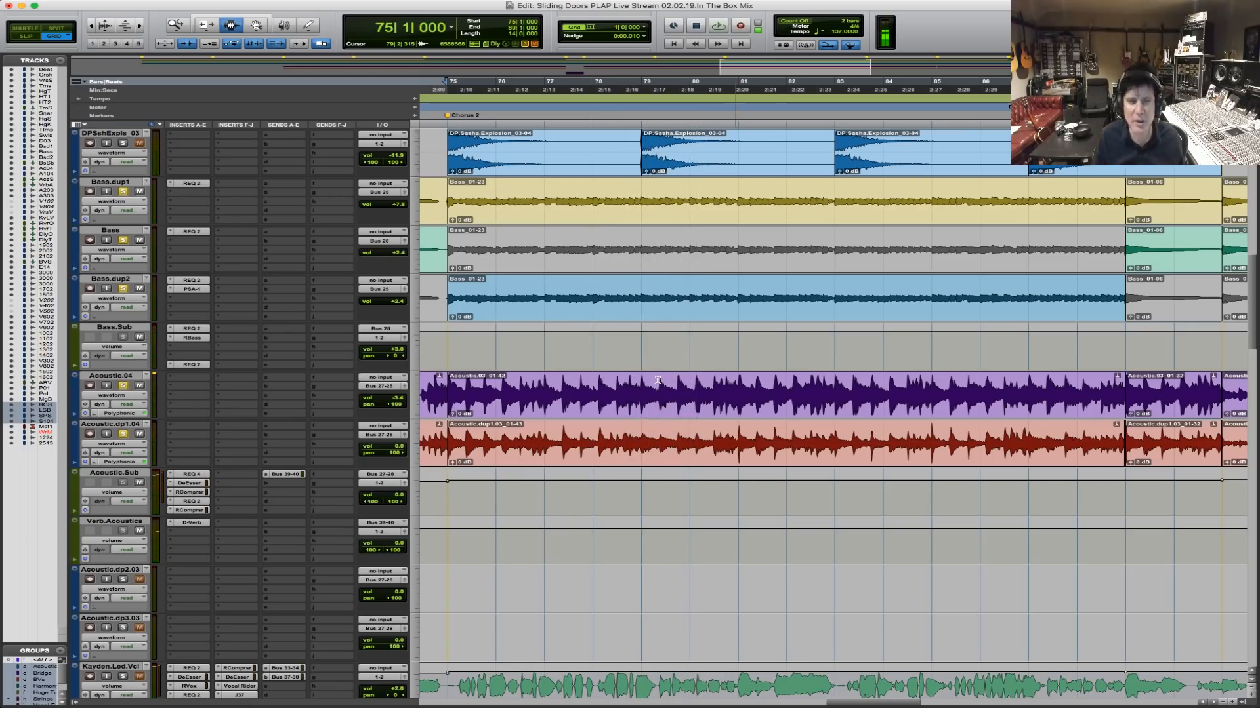
{"action": "double_click", "coordinate": [447, 291]}
{"action": "key", "text": "space"}
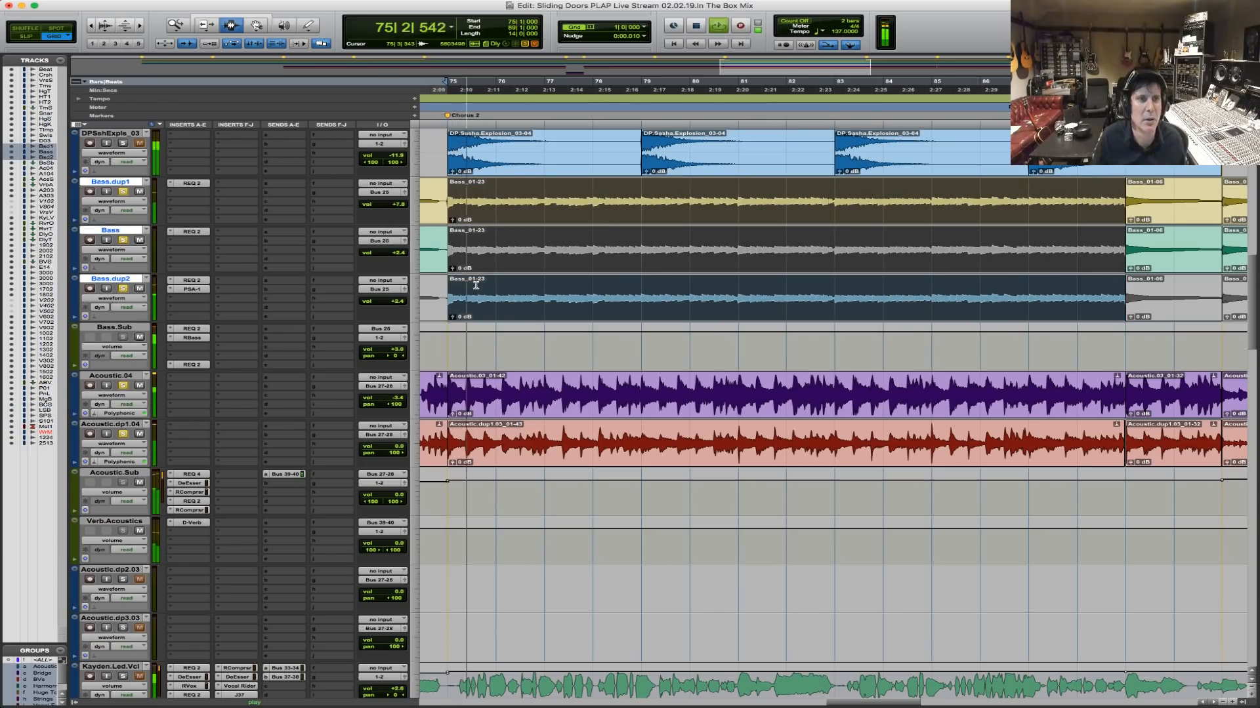
Solo Swells and Timpani, and raise Timpani's volume to +12.0 dB.
{"action": "scroll", "coordinate": [476, 285], "scroll_direction": "up", "scroll_amount": 5}
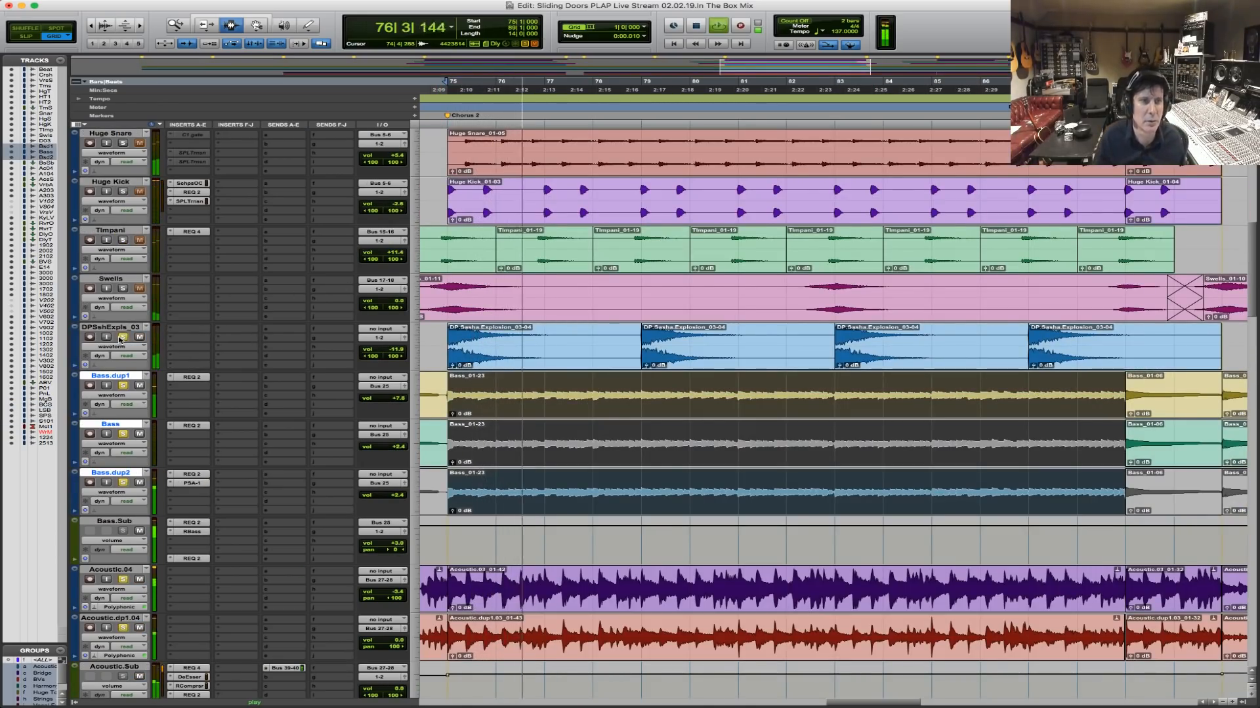
{"action": "left_click", "coordinate": [123, 289]}
{"action": "left_click", "coordinate": [125, 241]}
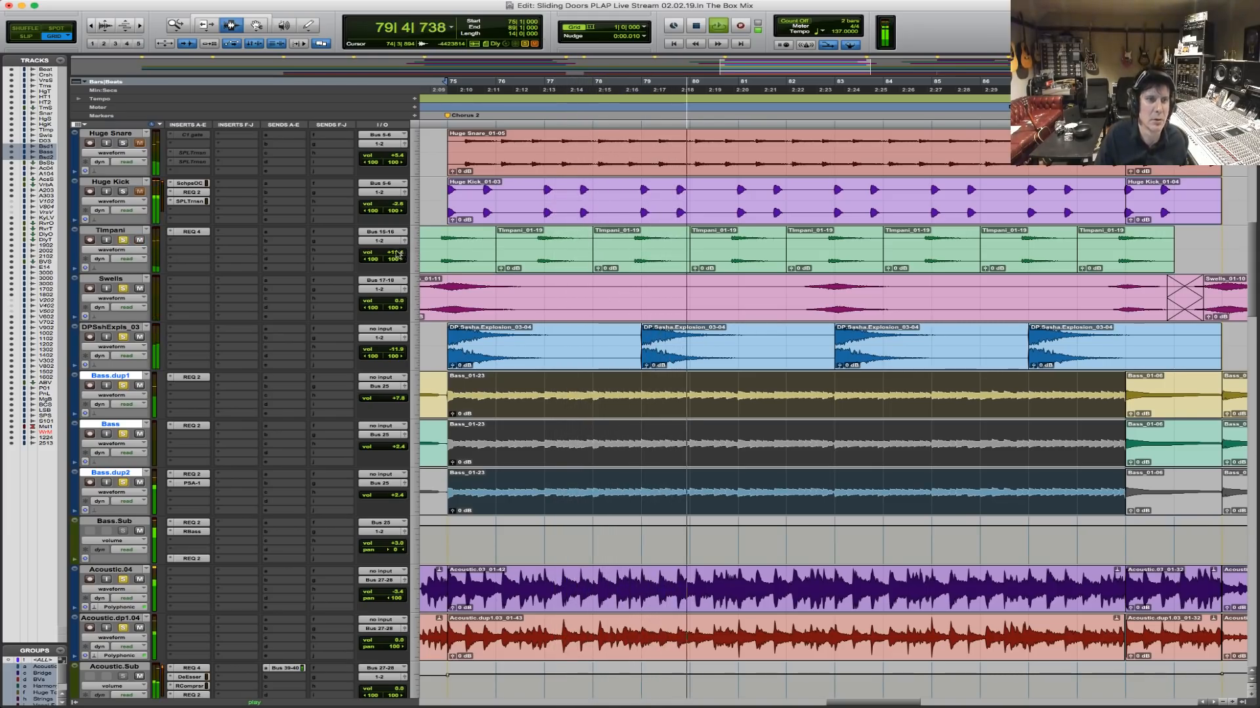
{"action": "left_click_drag", "start_coordinate": [396, 254], "coordinate": [396, 247]}
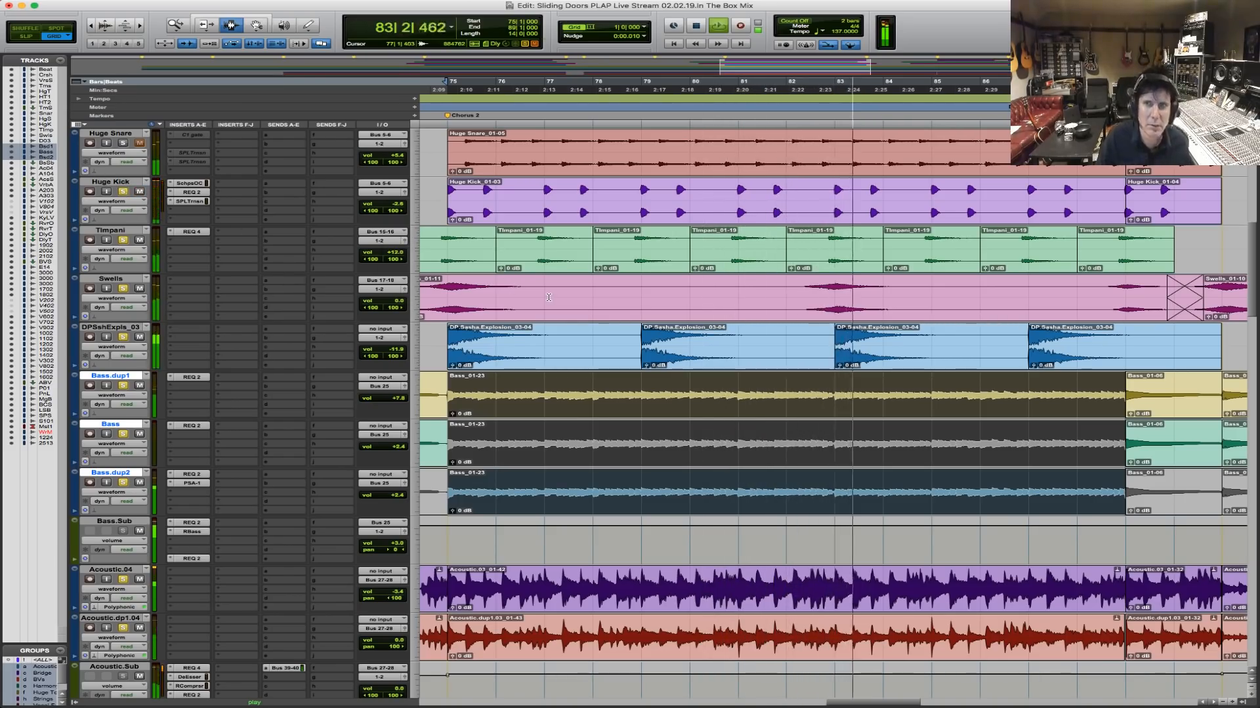
Solo Snare, Huge Snare and Huge Kick, and boost the high EQ band in Snare's Scheps Omni Channel.
{"action": "scroll", "coordinate": [549, 297], "scroll_direction": "up", "scroll_amount": 5}
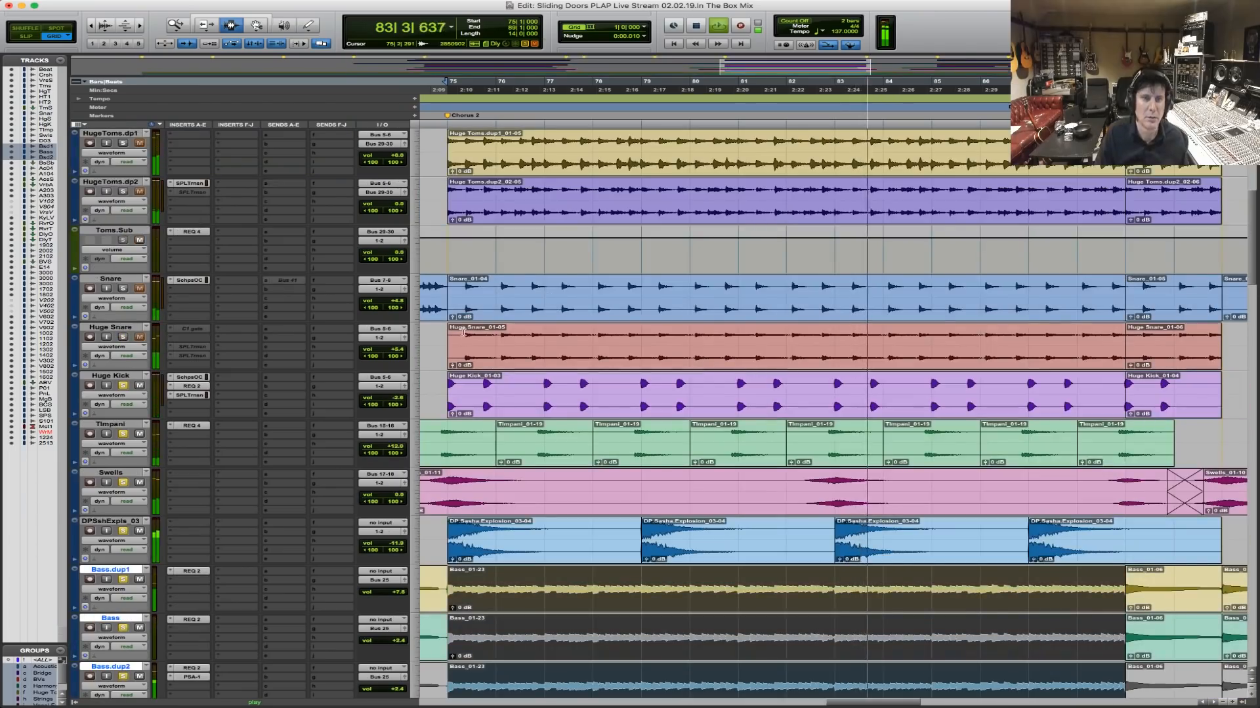
{"action": "left_click", "coordinate": [124, 289]}
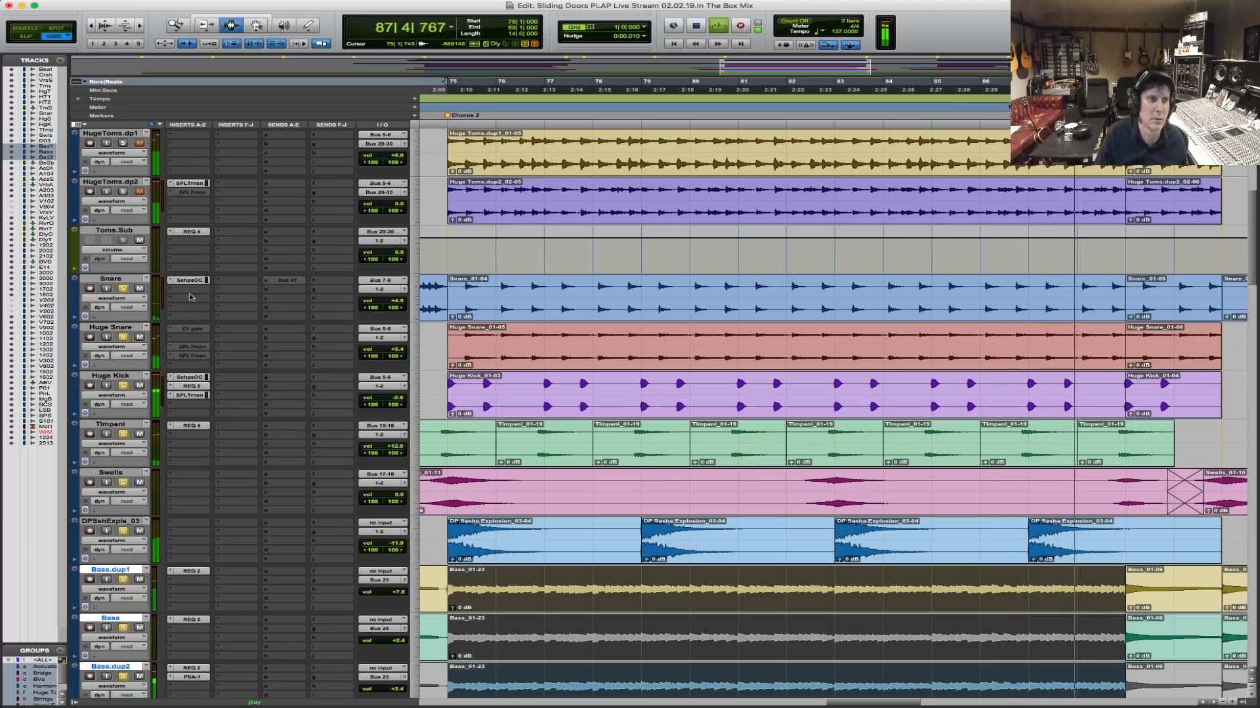
{"action": "left_click", "coordinate": [189, 280]}
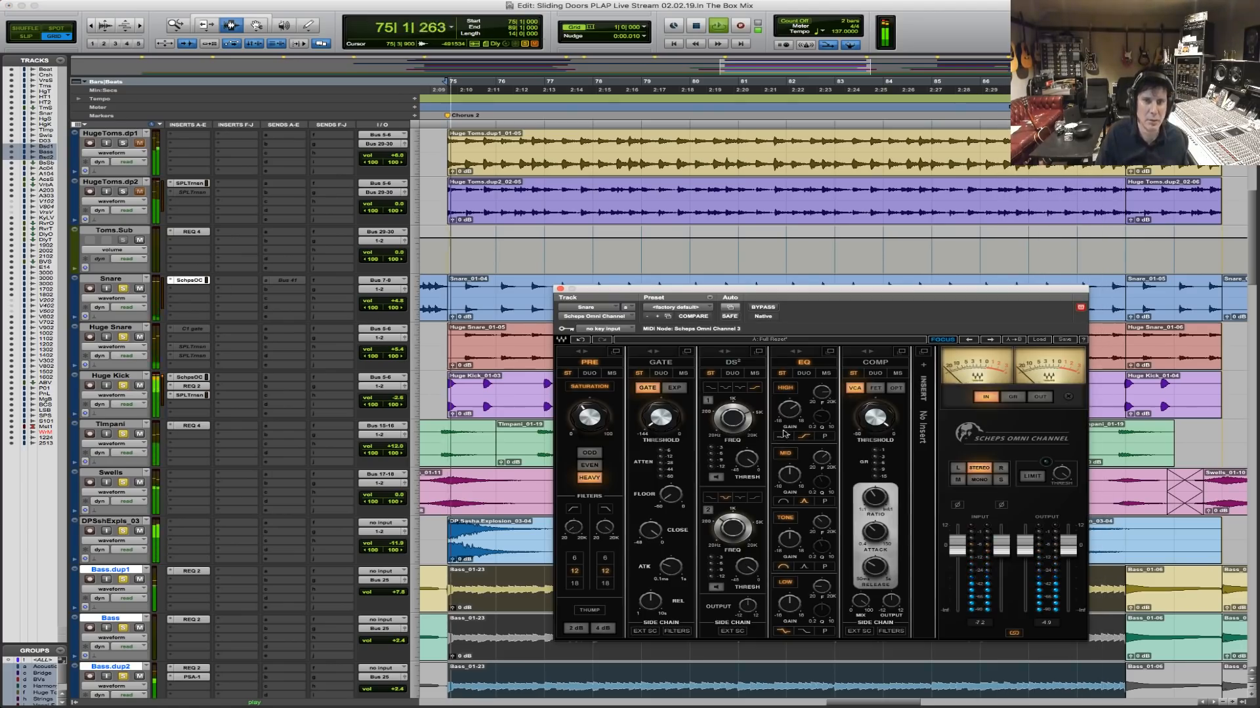
{"action": "left_click_drag", "start_coordinate": [789, 410], "coordinate": [789, 396]}
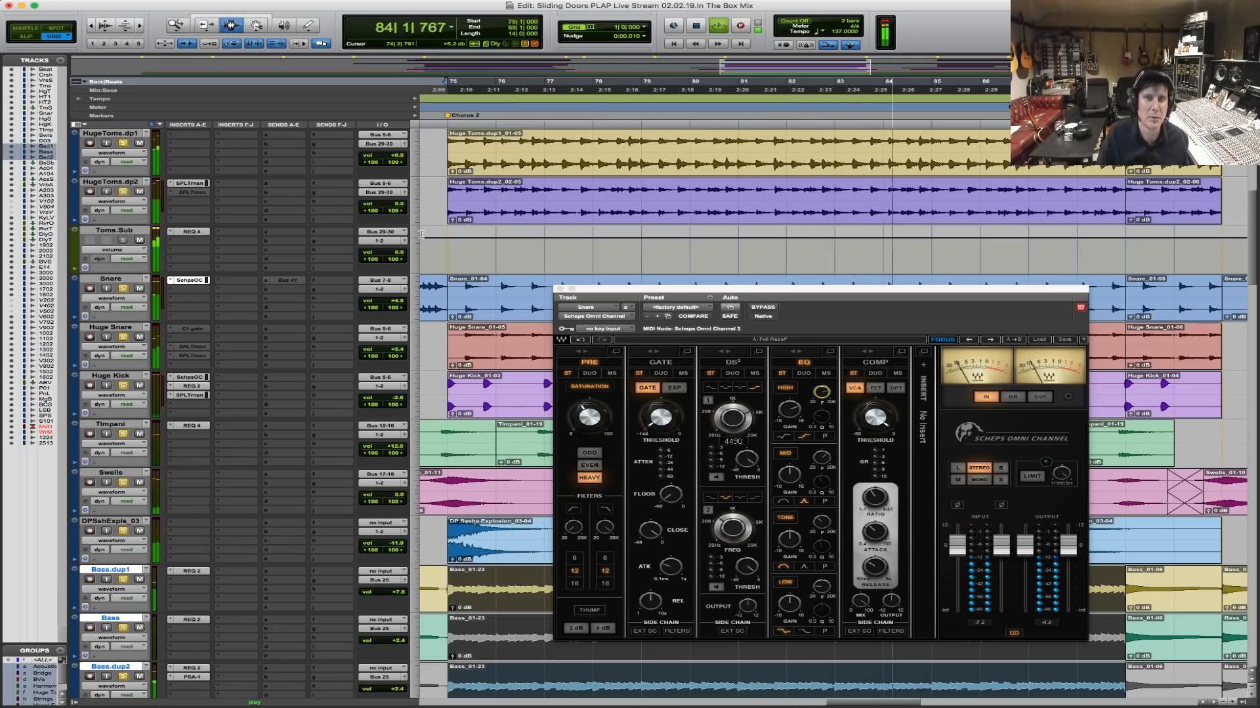
Solo Toms, Crashes and Beat, raise Crashes' volume to +1.2 dB and close Snare's plug-in window.
{"action": "scroll", "coordinate": [421, 234], "scroll_direction": "up", "scroll_amount": 3}
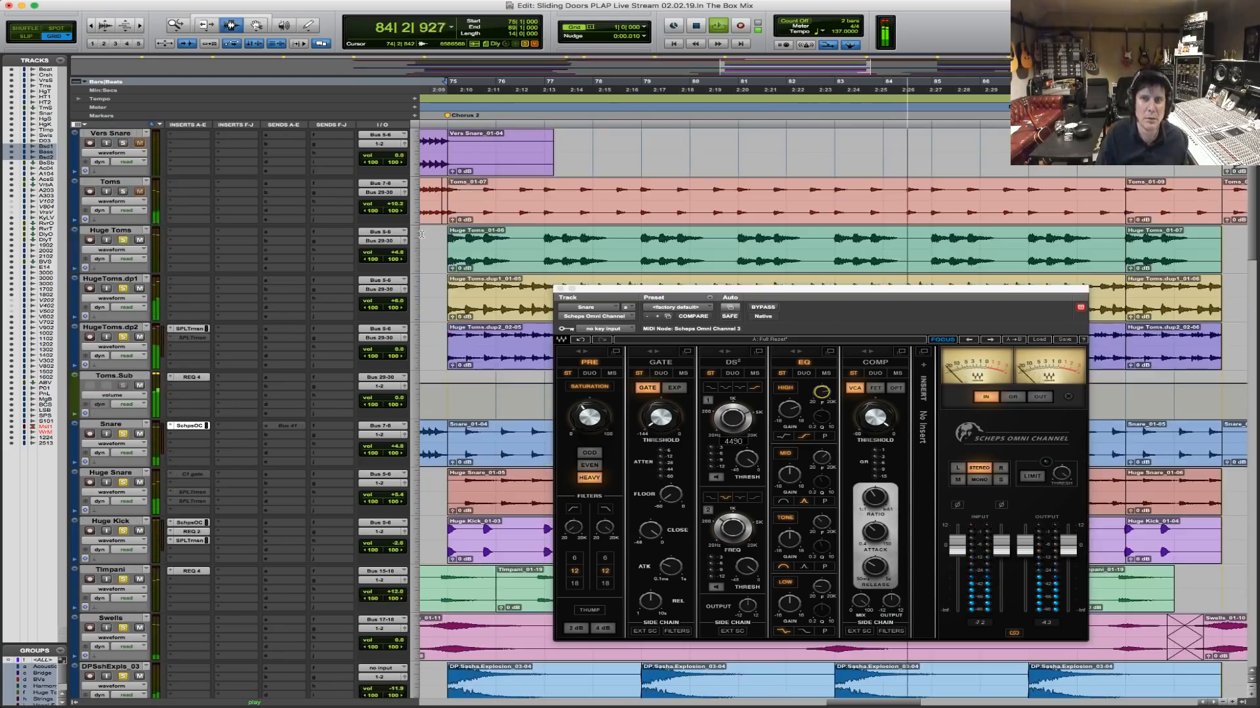
{"action": "left_click", "coordinate": [123, 191]}
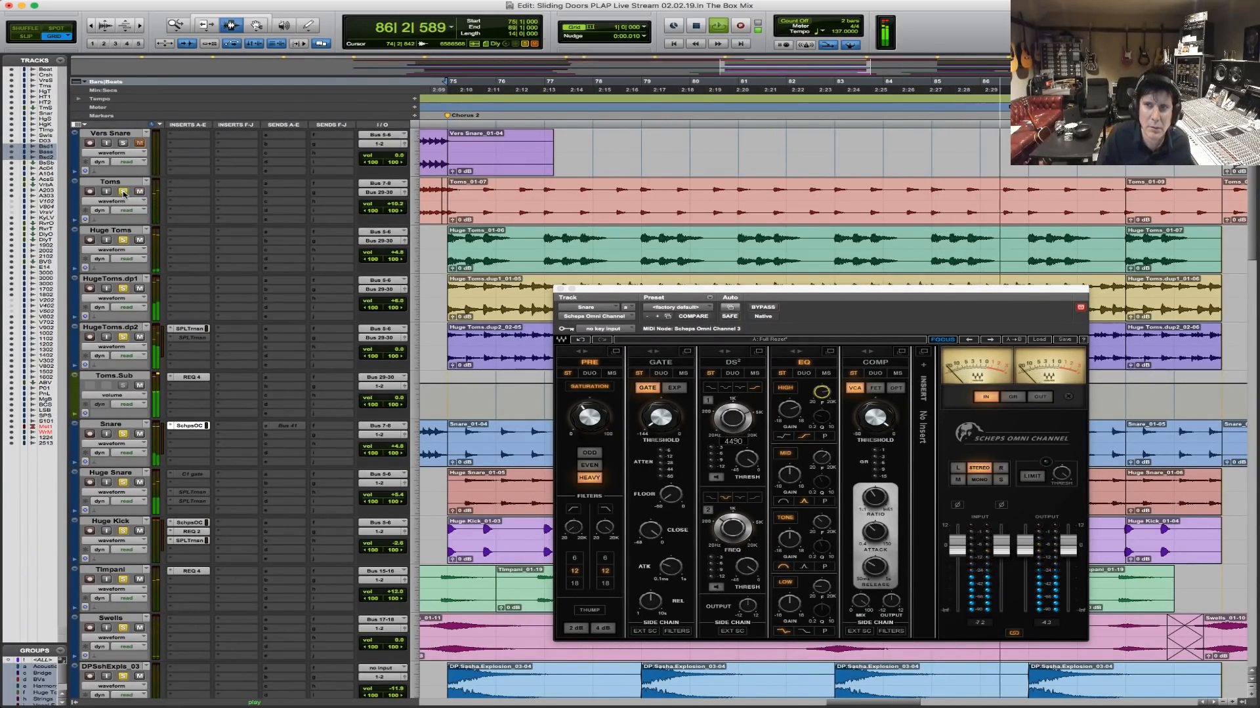
{"action": "scroll", "coordinate": [317, 234], "scroll_direction": "up", "scroll_amount": 2}
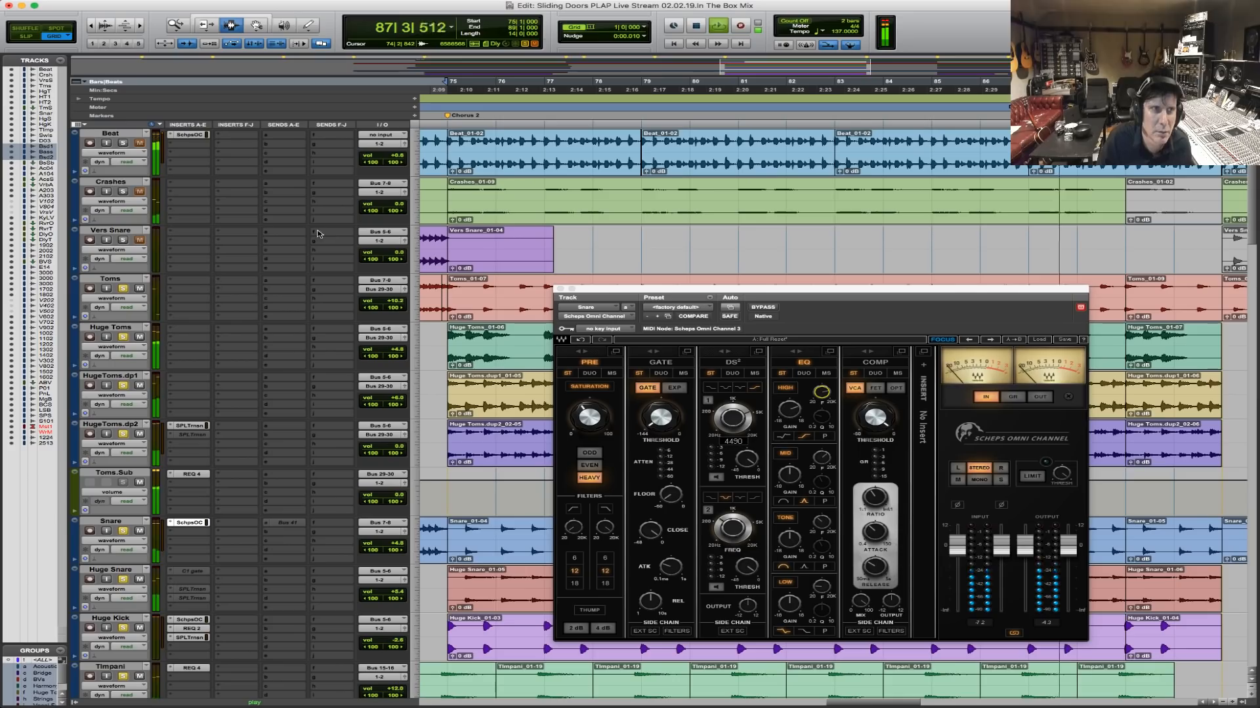
{"action": "left_click", "coordinate": [123, 192]}
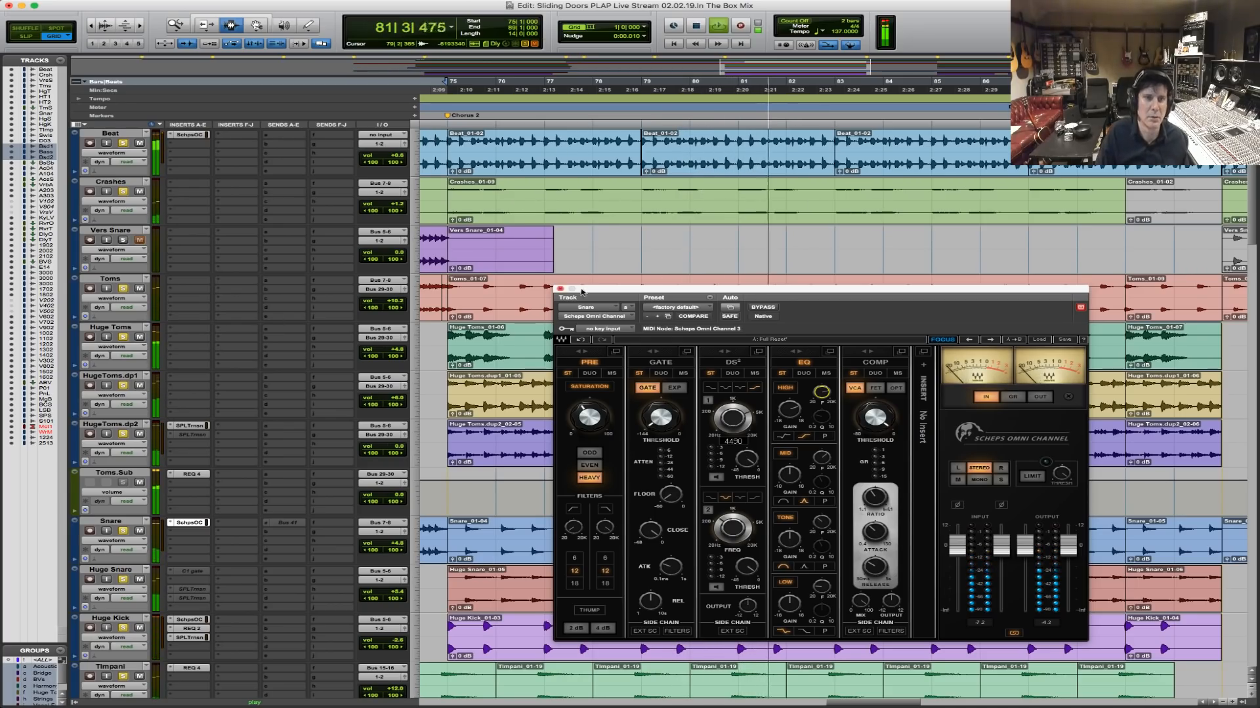
{"action": "left_click", "coordinate": [560, 290]}
Insert a stereo RCompressor on the StrngPzndSlds track.
{"action": "scroll", "coordinate": [792, 396], "scroll_direction": "down", "scroll_amount": 15}
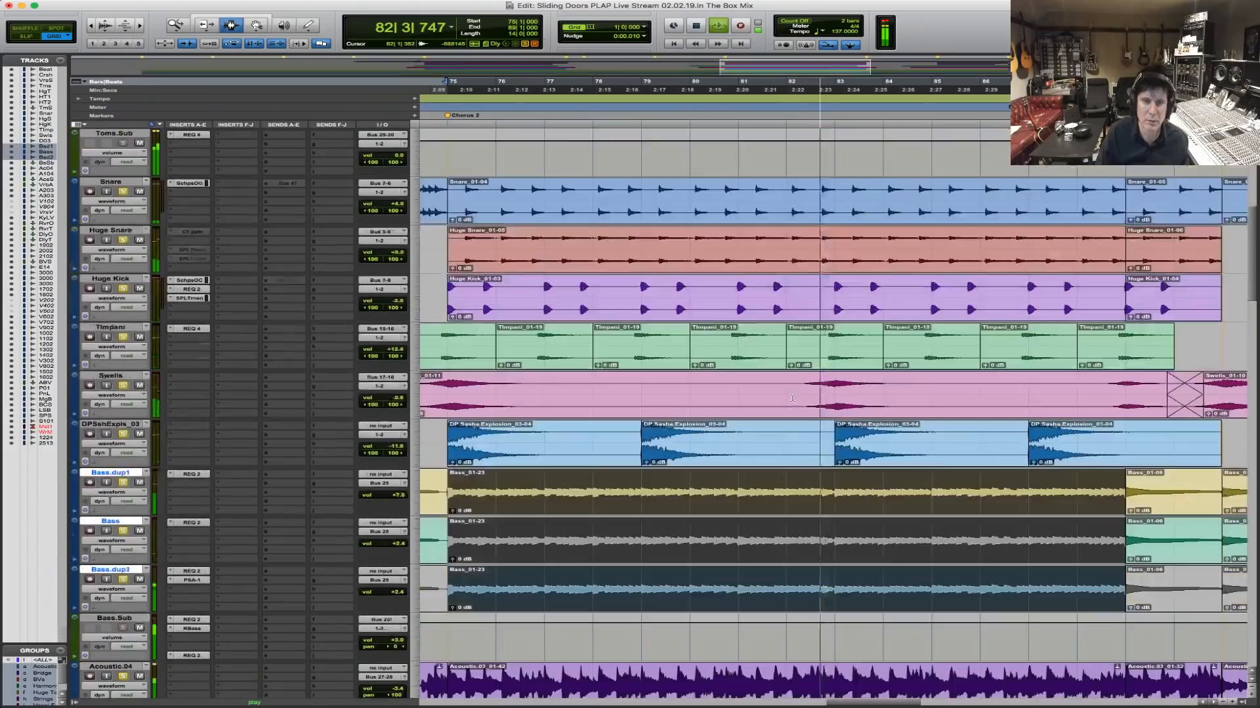
{"action": "scroll", "coordinate": [792, 396], "scroll_direction": "down", "scroll_amount": 20}
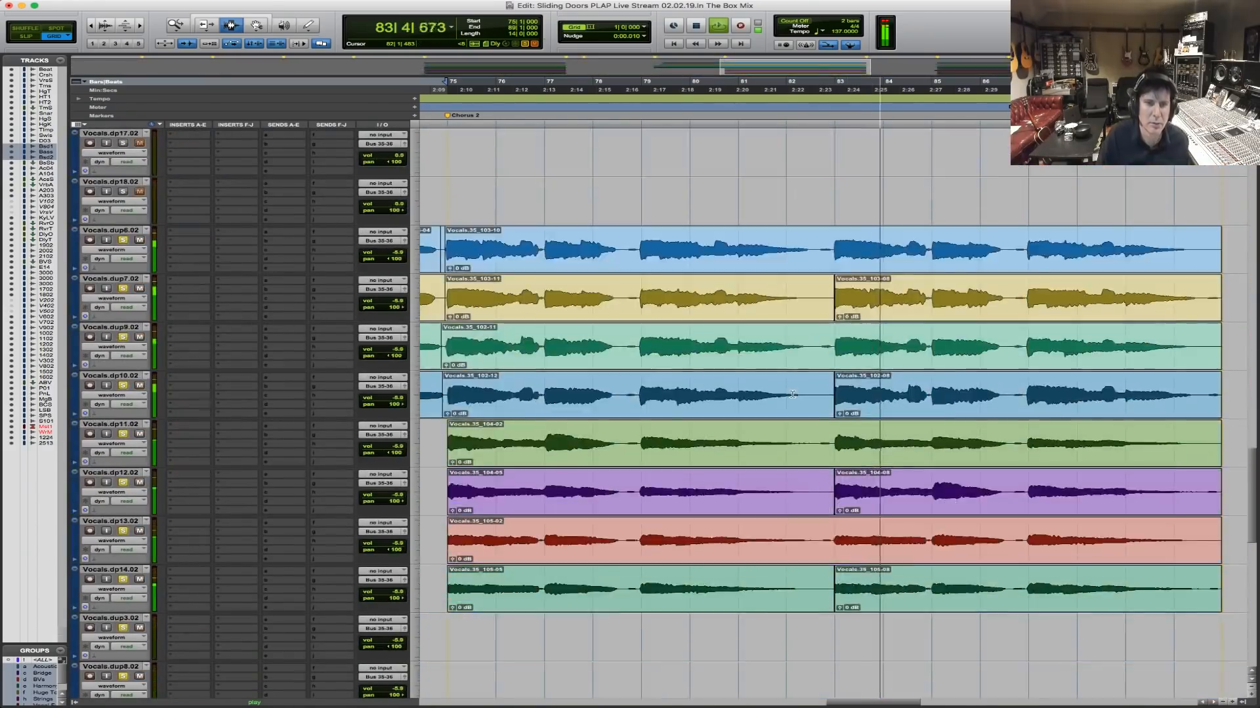
{"action": "scroll", "coordinate": [792, 395], "scroll_direction": "down", "scroll_amount": 8}
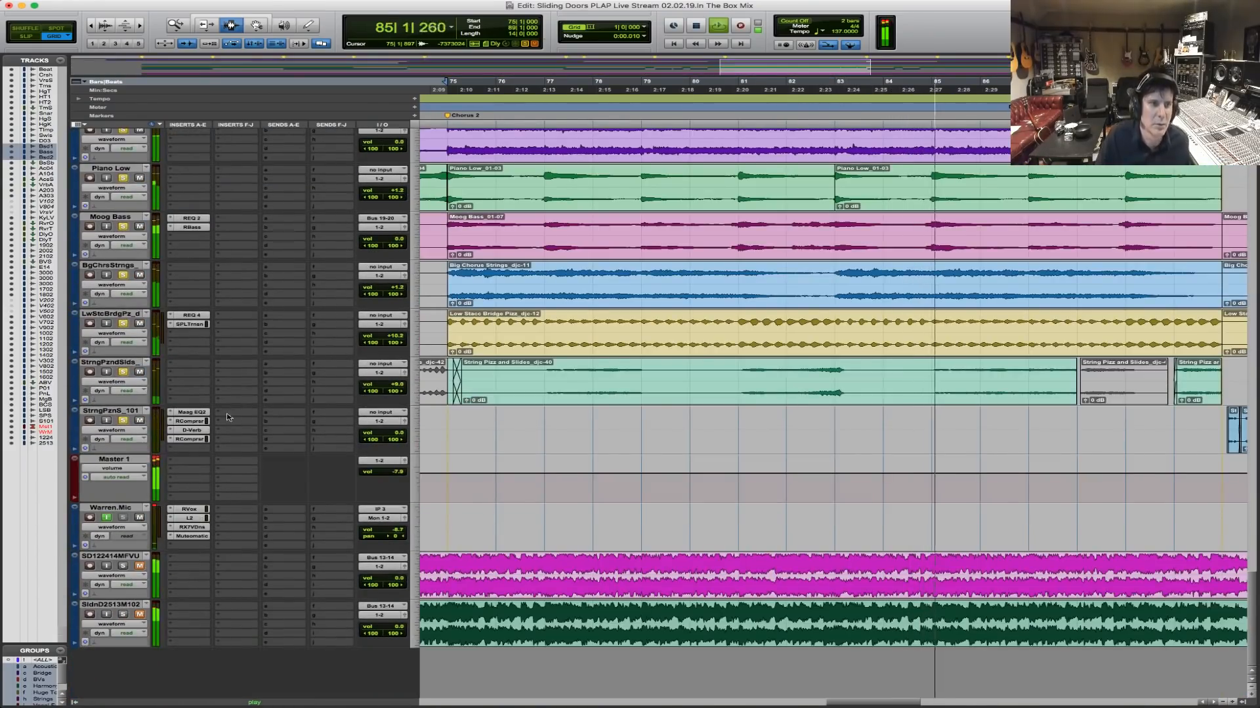
{"action": "left_click", "coordinate": [193, 366]}
{"action": "mouse_move", "coordinate": [233, 383]}
{"action": "mouse_move", "coordinate": [322, 300]}
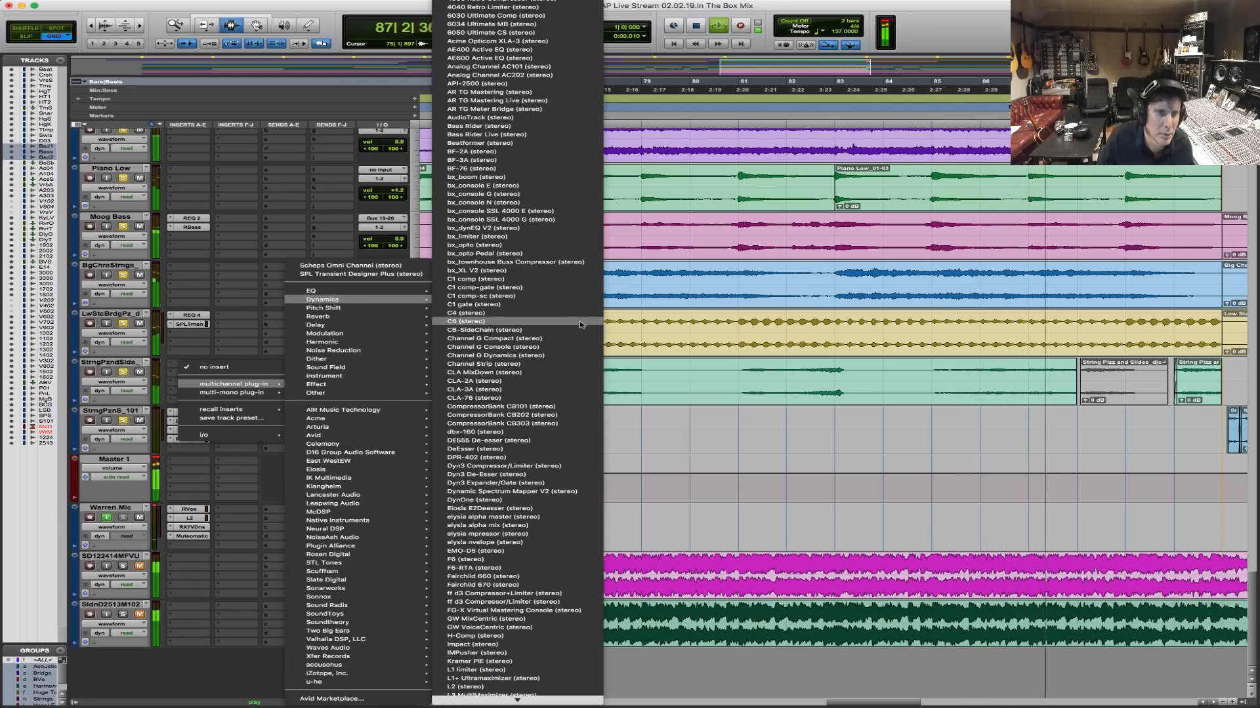
{"action": "scroll", "coordinate": [521, 656], "scroll_direction": "down", "scroll_amount": 10}
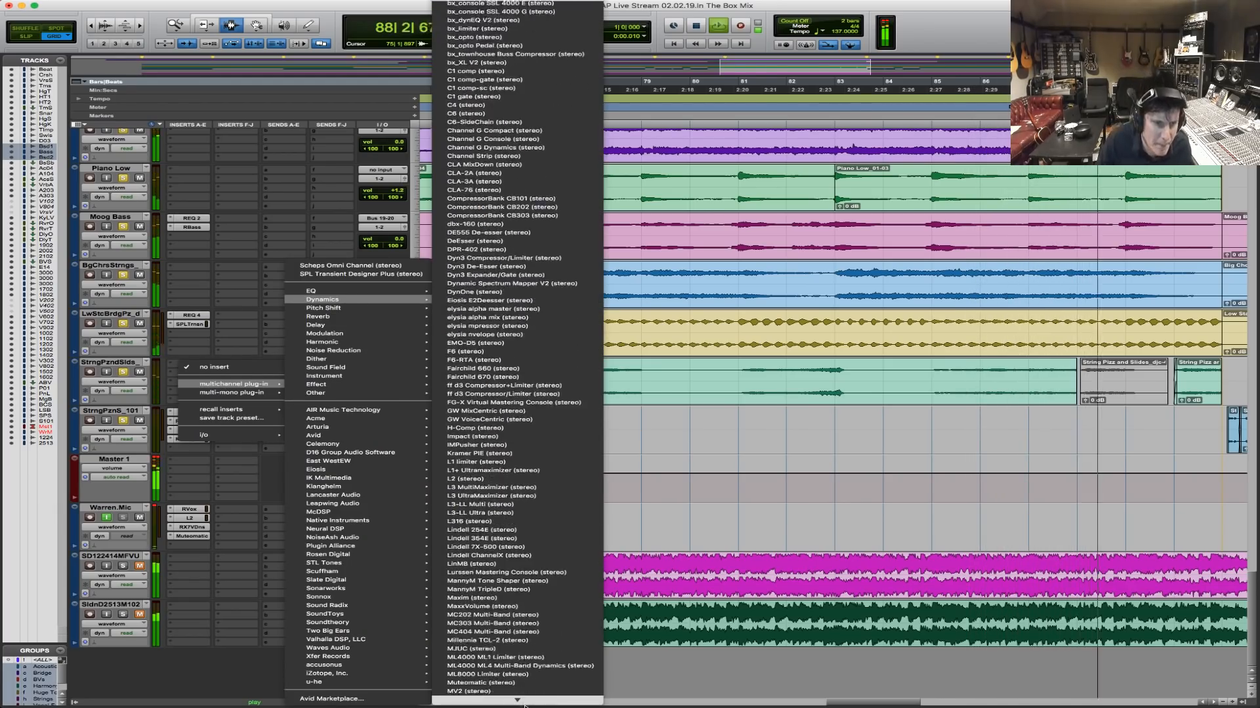
{"action": "scroll", "coordinate": [521, 686], "scroll_direction": "down", "scroll_amount": 6}
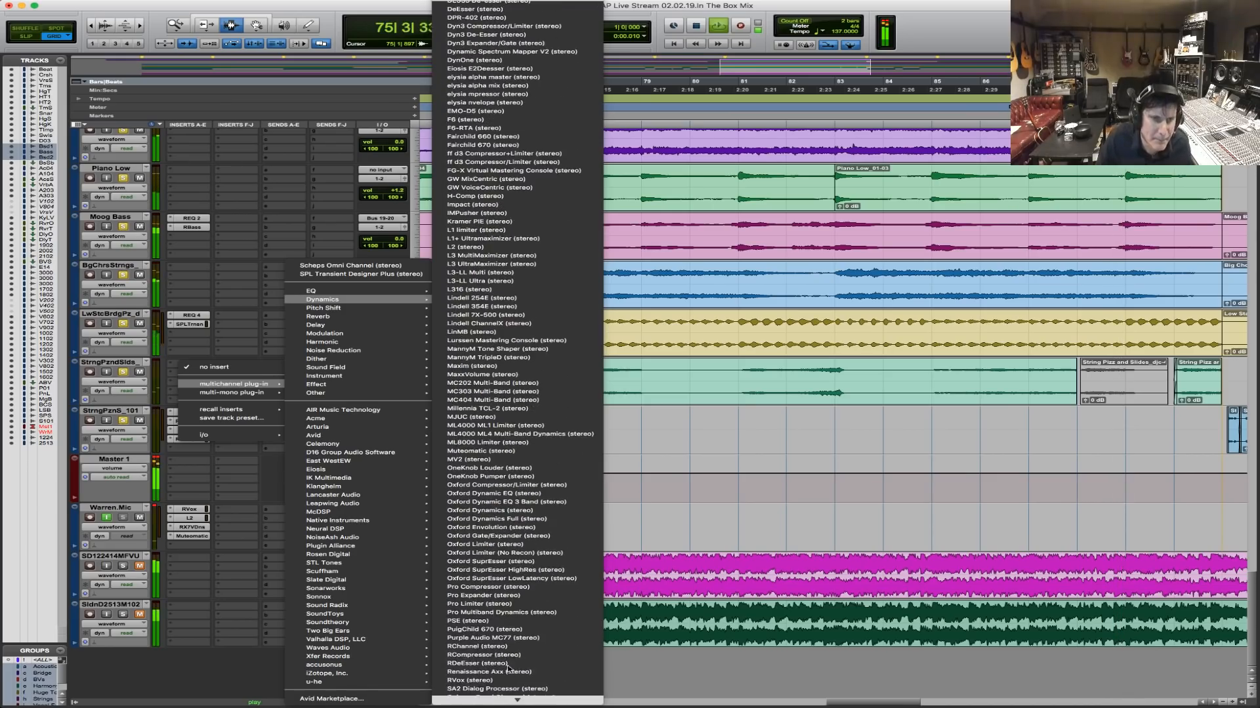
{"action": "scroll", "coordinate": [524, 696], "scroll_direction": "down", "scroll_amount": 6}
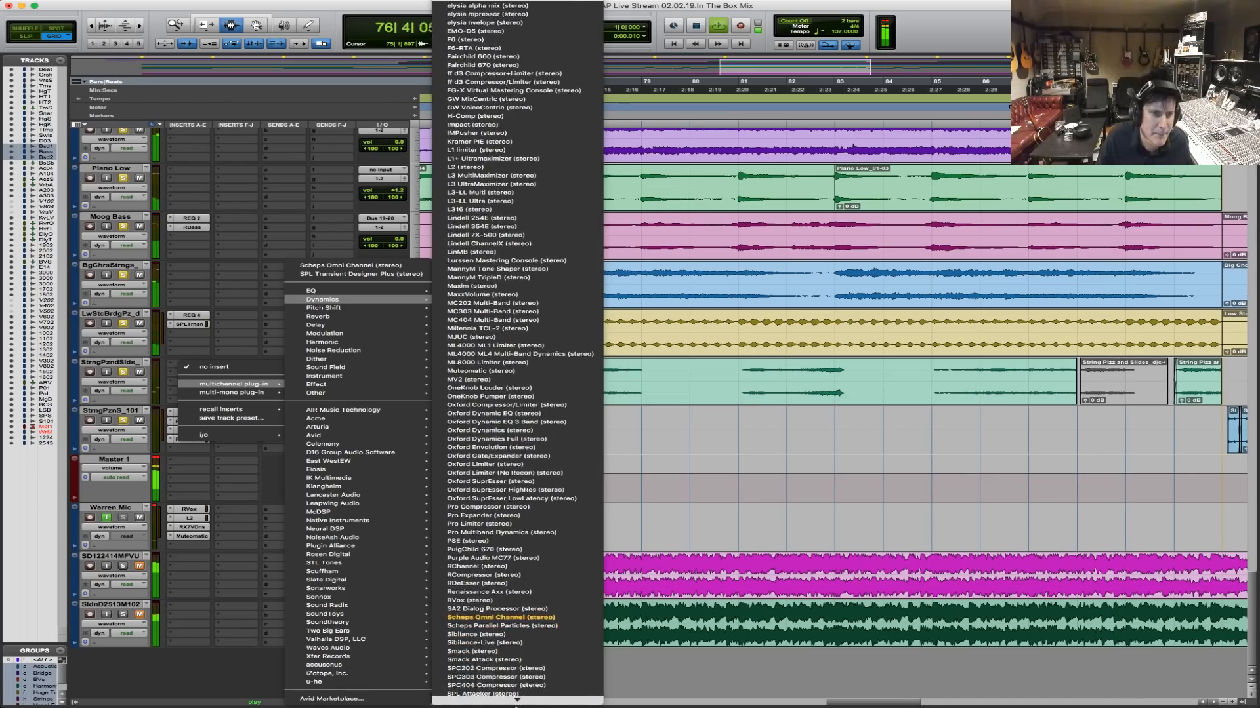
{"action": "scroll", "coordinate": [516, 702], "scroll_direction": "down", "scroll_amount": 18}
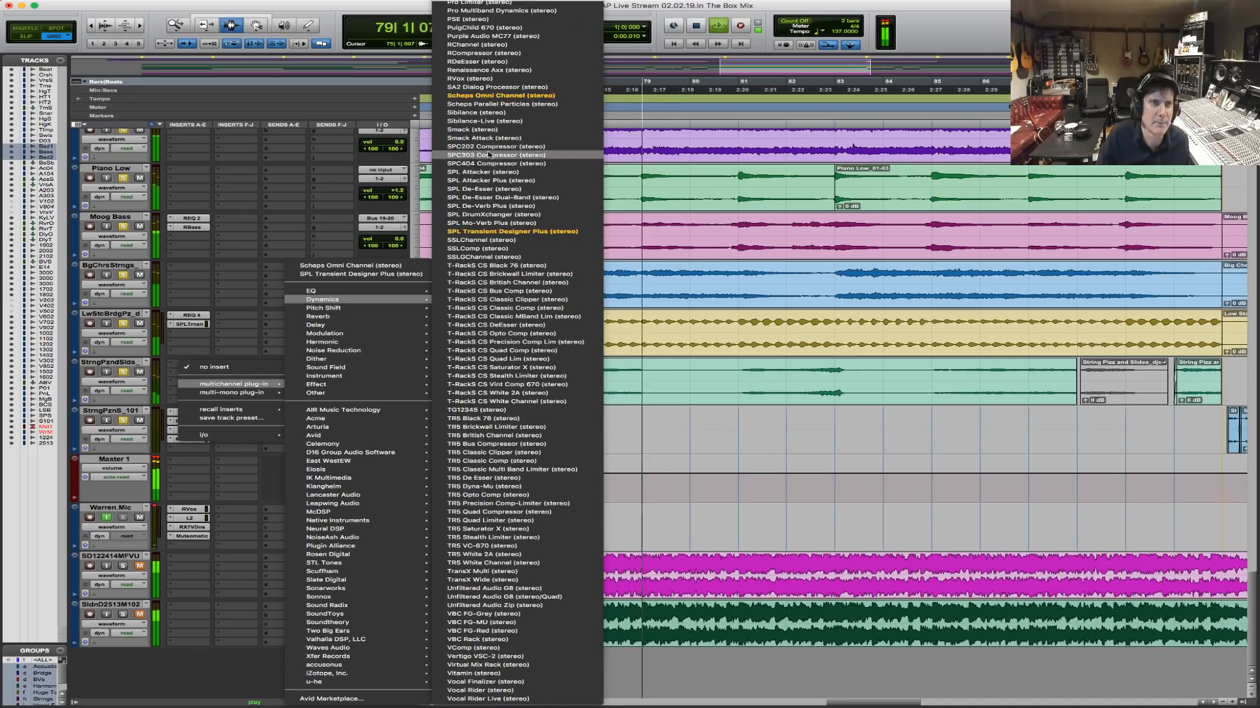
{"action": "left_click", "coordinate": [522, 53]}
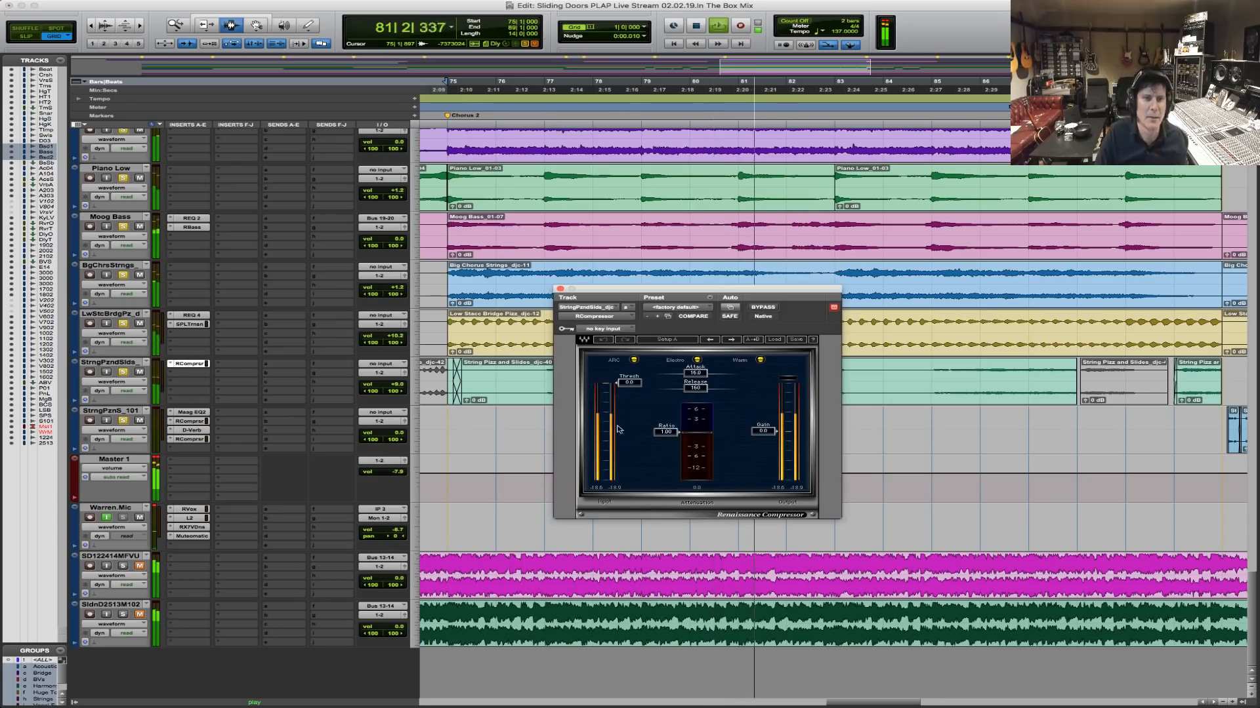
Set StrngPzndSlds's RCompressor to a -22.4 threshold and 3.91 ratio, raise its gain and close the plug-in.
{"action": "left_click_drag", "start_coordinate": [633, 387], "coordinate": [666, 449]}
{"action": "left_click_drag", "start_coordinate": [763, 431], "coordinate": [762, 418]}
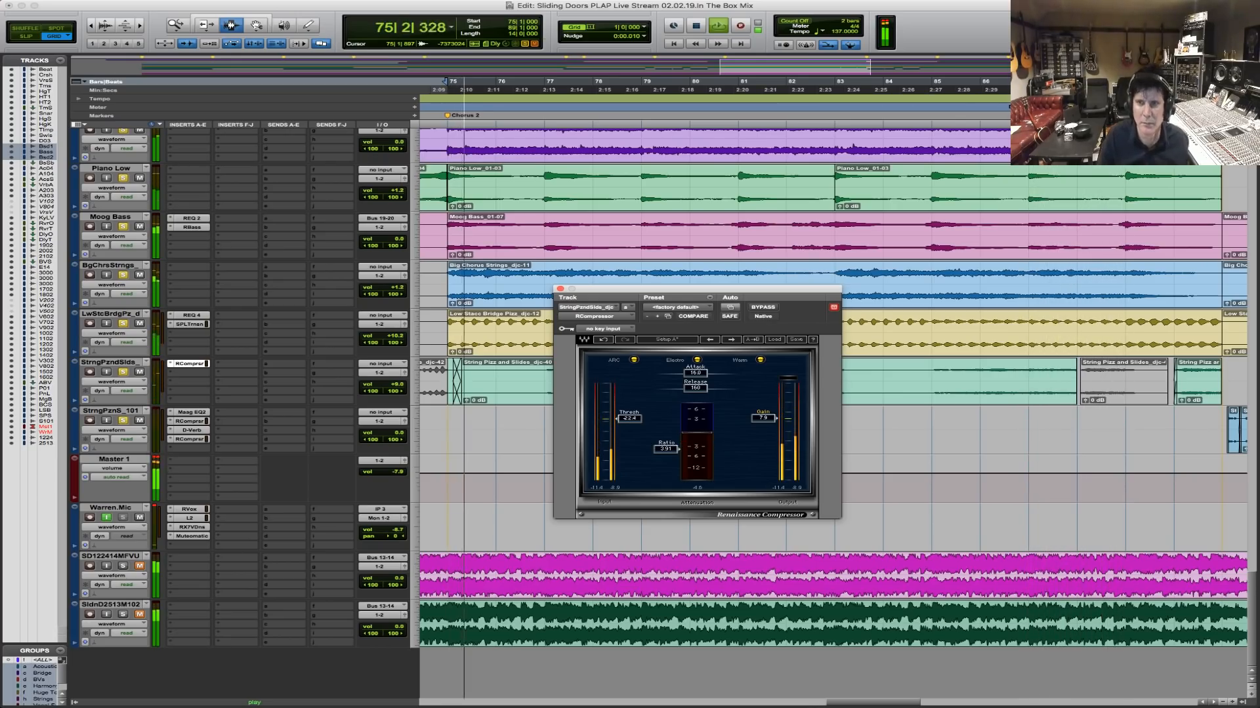
{"action": "left_click_drag", "start_coordinate": [765, 420], "coordinate": [764, 418]}
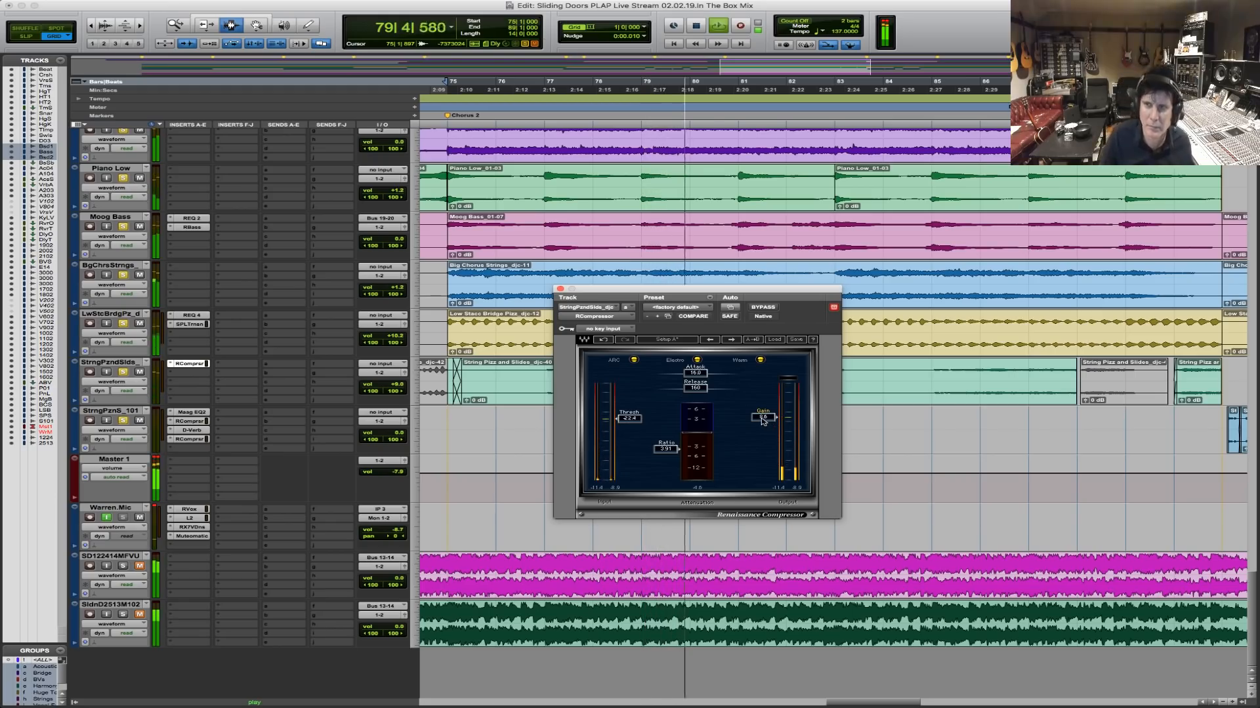
{"action": "left_click", "coordinate": [560, 289]}
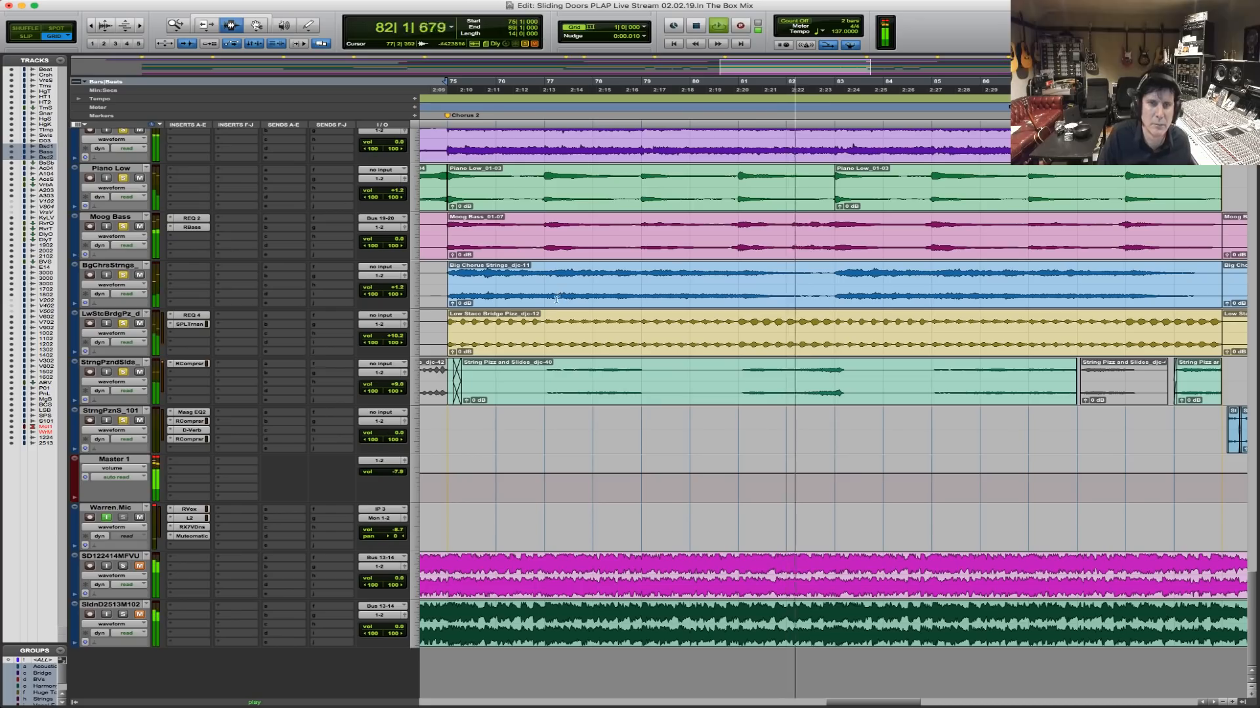
Clear the solos on the piano, bass and string tracks, and briefly solo the lead vocal in Chorus 2.
{"action": "left_click", "coordinate": [122, 374]}
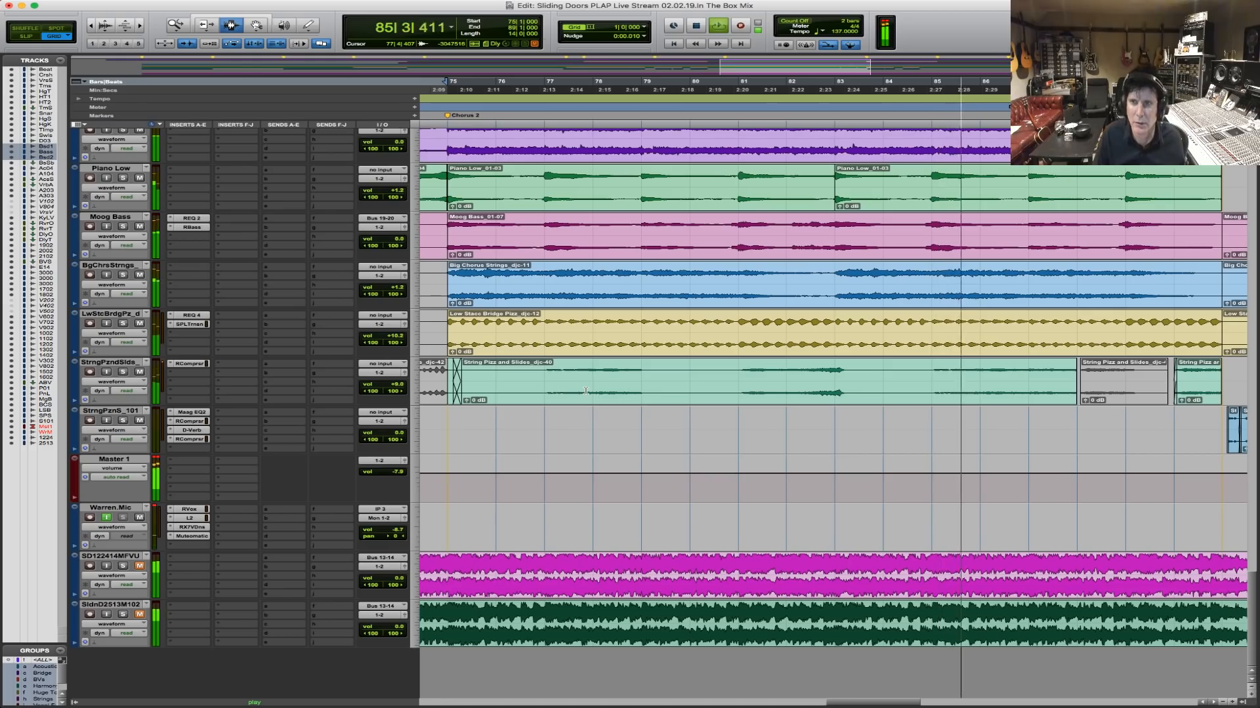
{"action": "scroll", "coordinate": [586, 391], "scroll_direction": "up", "scroll_amount": 5}
{"action": "scroll", "coordinate": [586, 389], "scroll_direction": "up", "scroll_amount": 10}
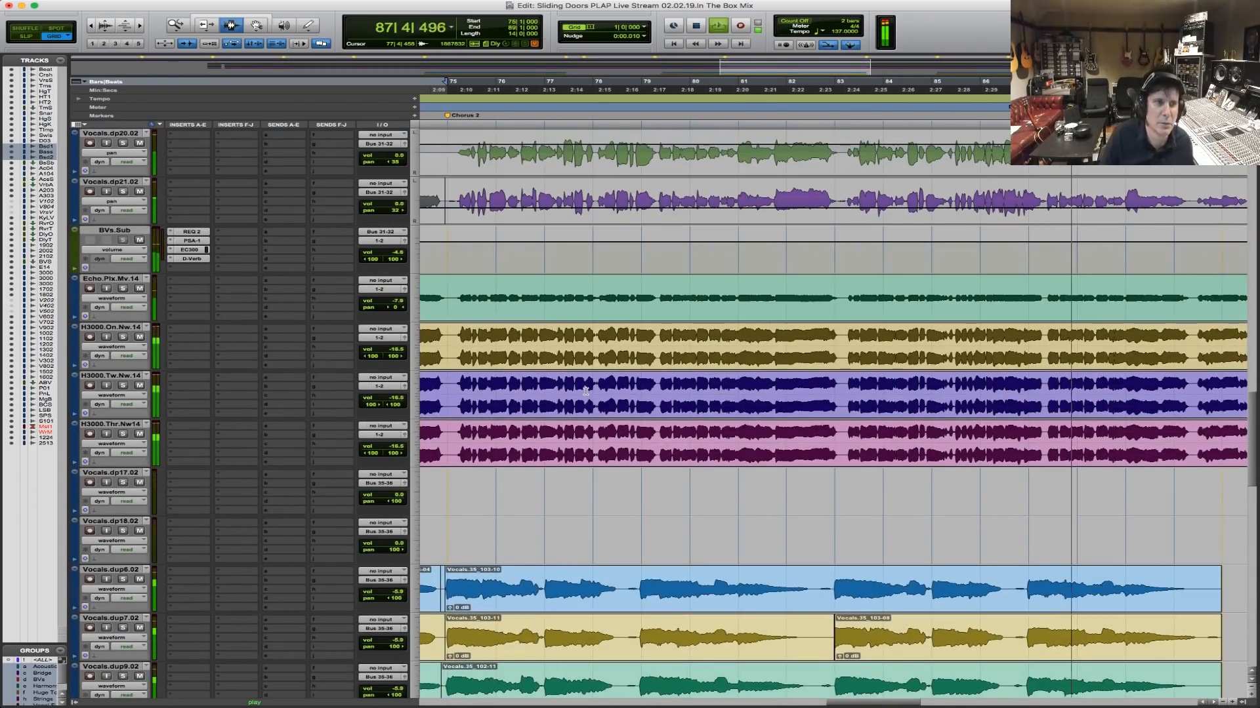
{"action": "scroll", "coordinate": [250, 280], "scroll_direction": "up", "scroll_amount": 4}
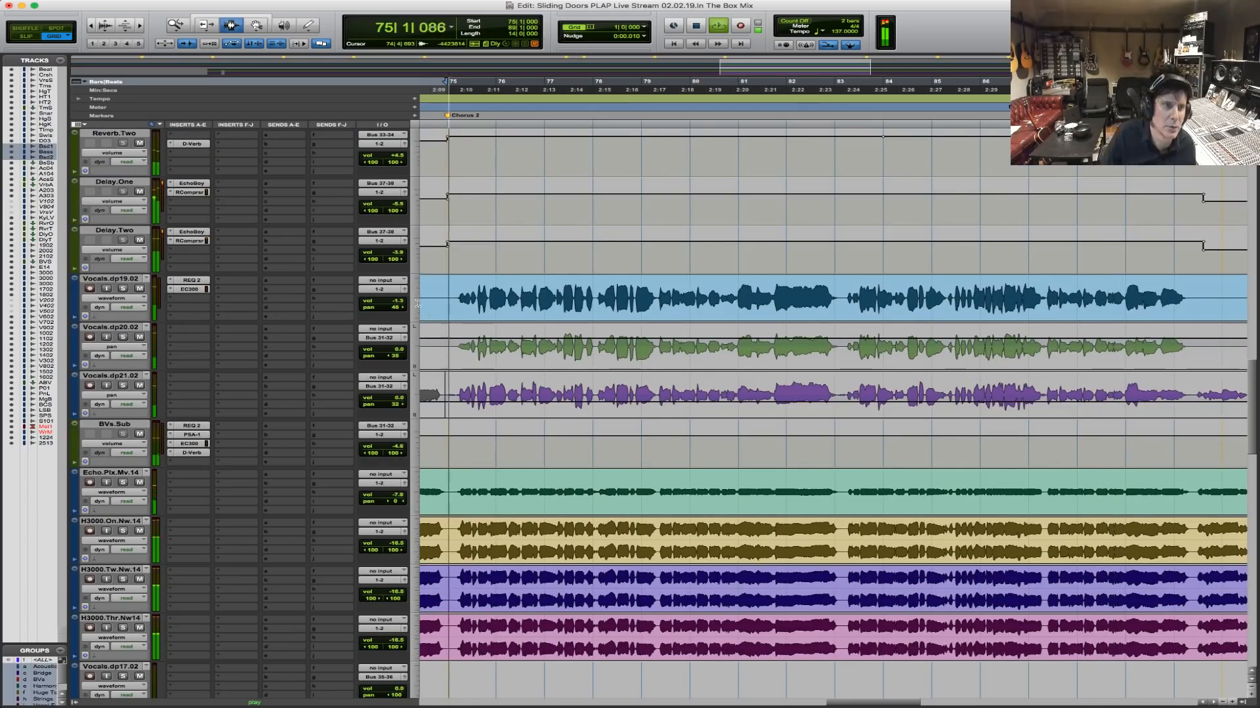
{"action": "scroll", "coordinate": [341, 322], "scroll_direction": "up", "scroll_amount": 6}
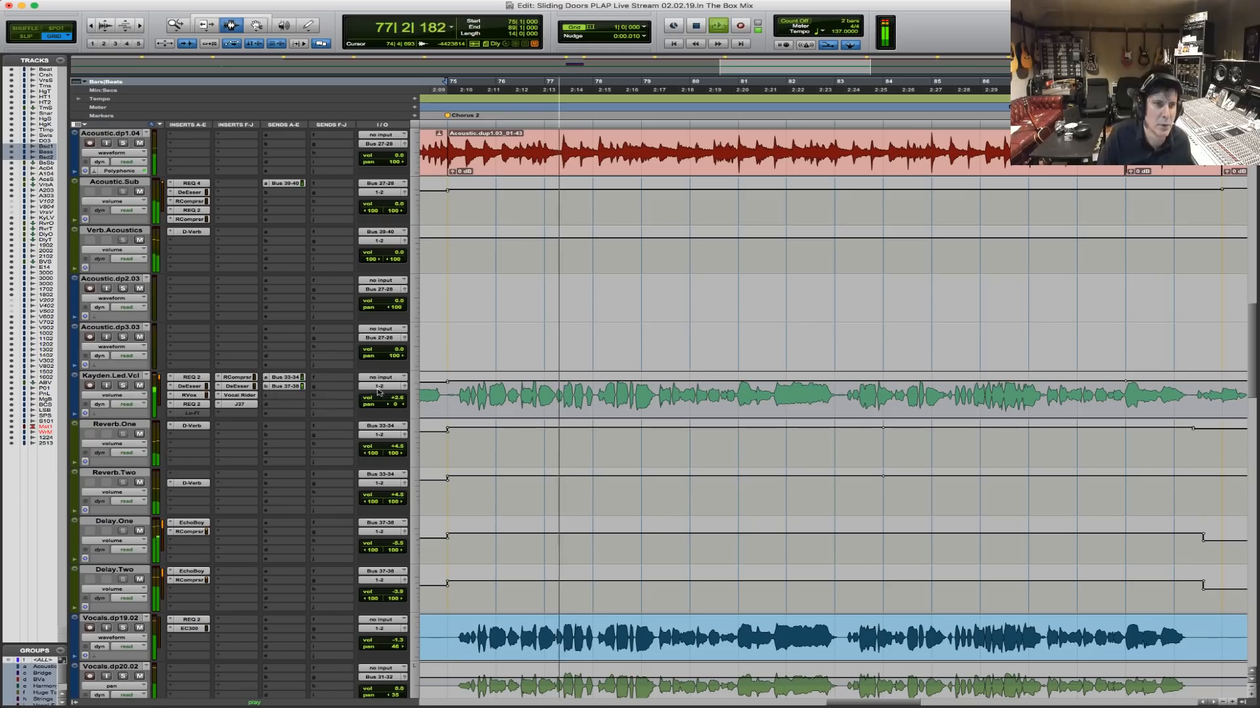
{"action": "left_click", "coordinate": [123, 386]}
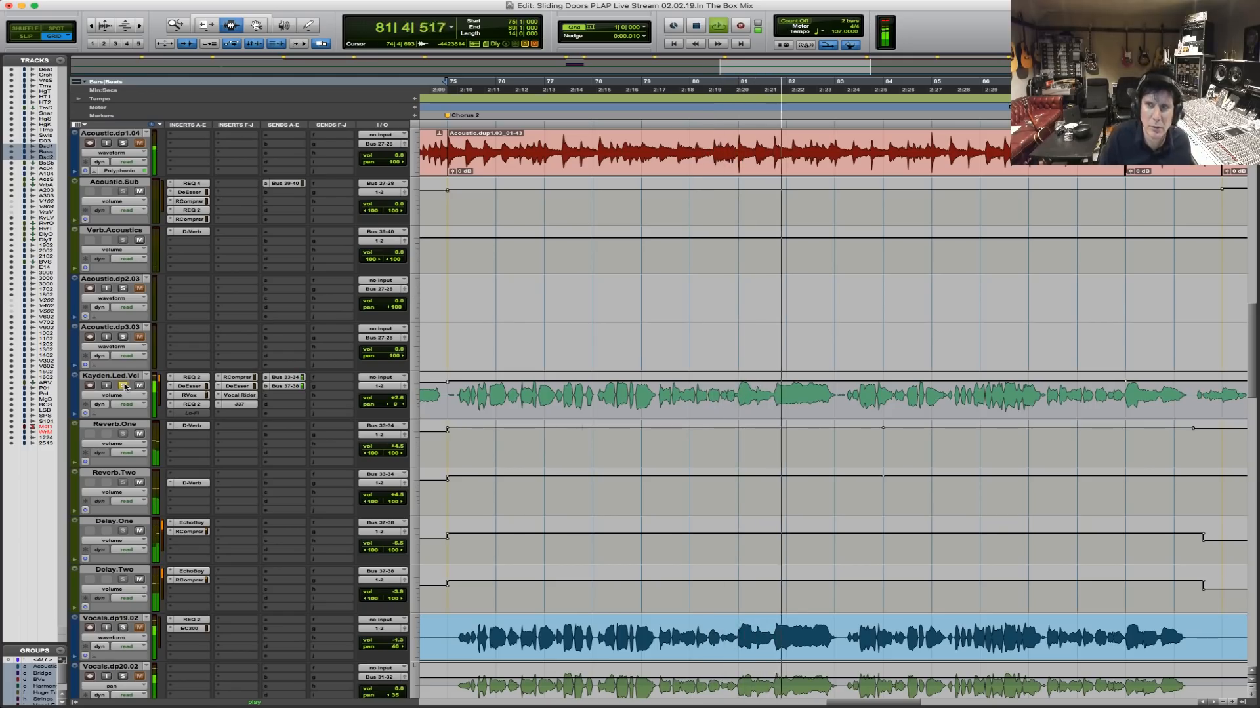
{"action": "left_click", "coordinate": [125, 387]}
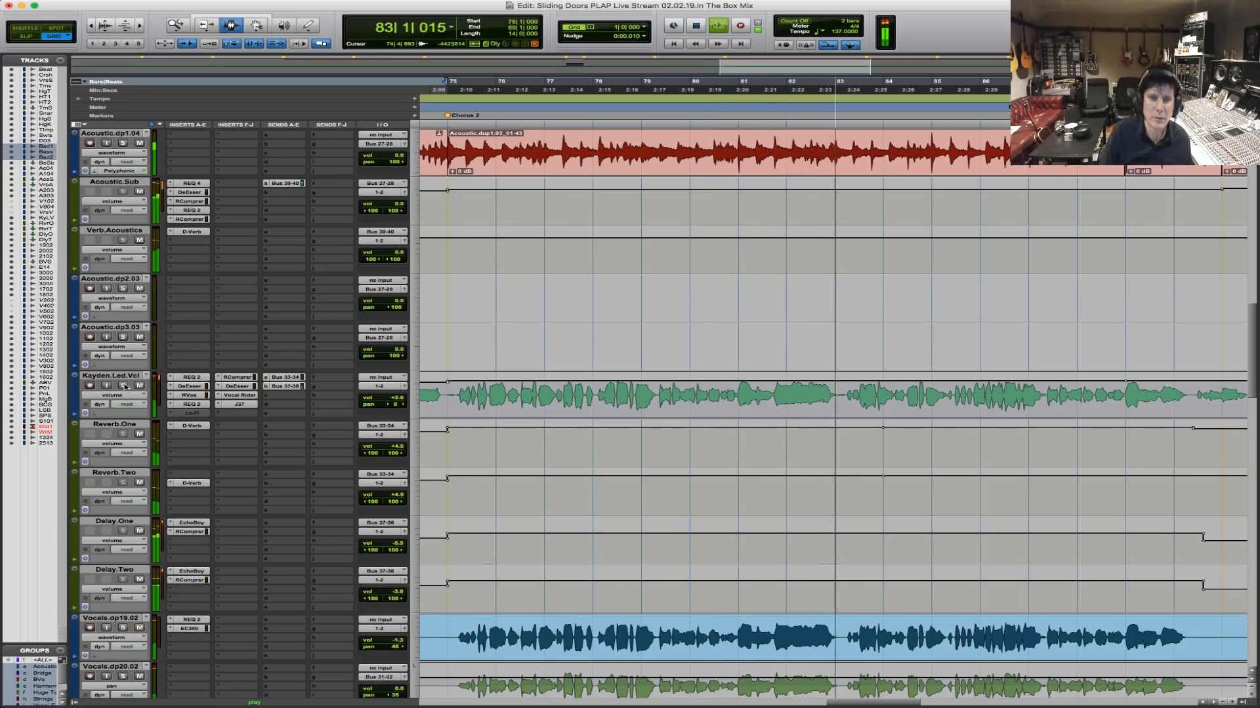
Audition the full mix from the start of the Double Chorus at bar 107.
{"action": "key", "text": "r"}
{"action": "key", "text": "r"}
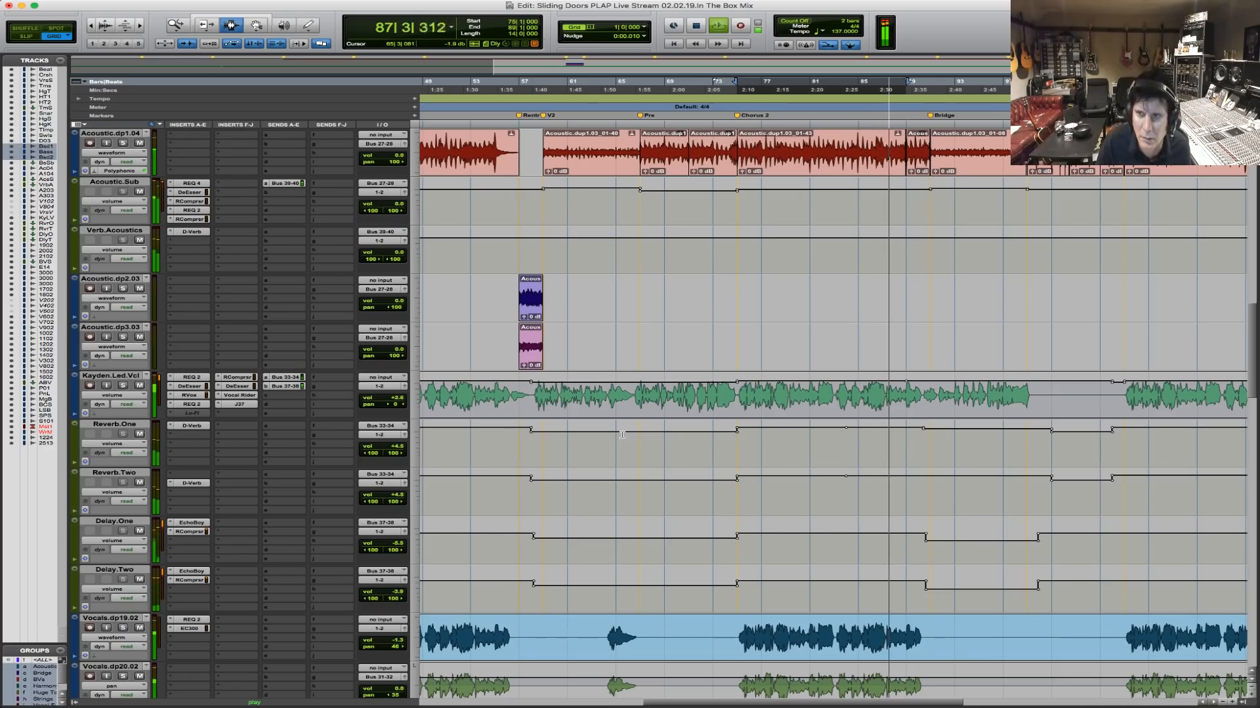
{"action": "key", "text": "r"}
{"action": "key", "text": "r"}
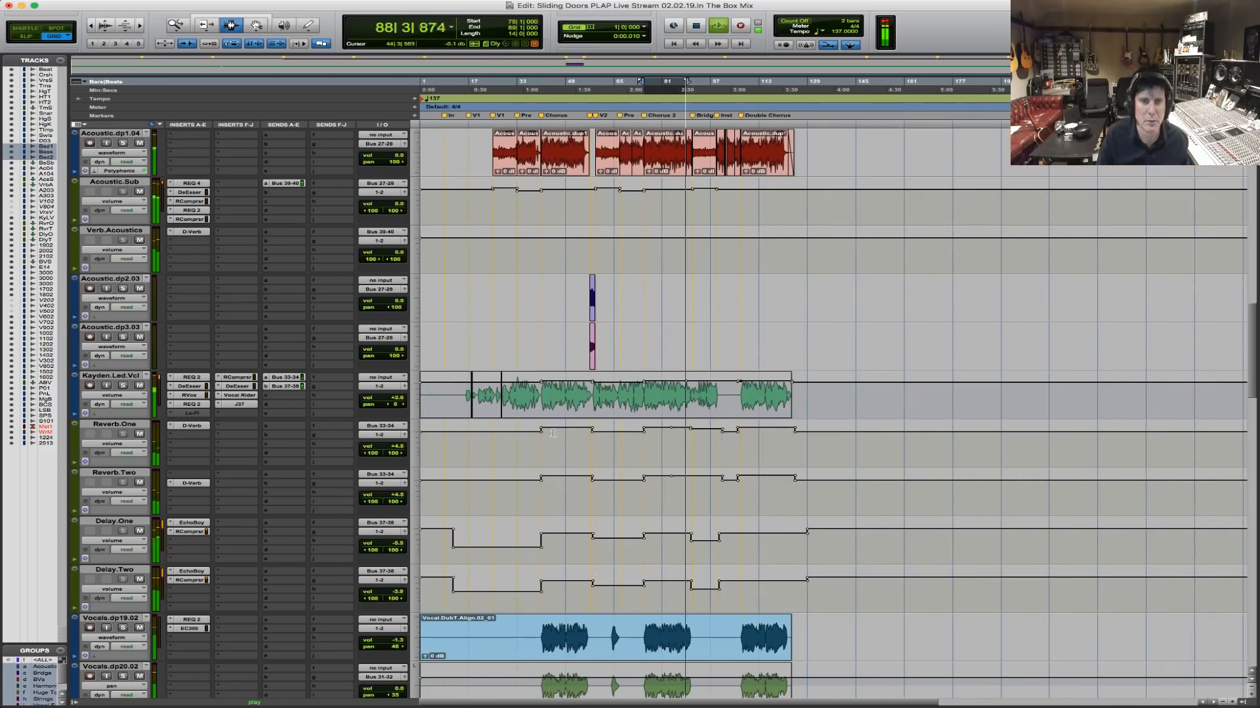
{"action": "key", "text": "F5"}
{"action": "left_click_drag", "start_coordinate": [557, 394], "coordinate": [1034, 382]}
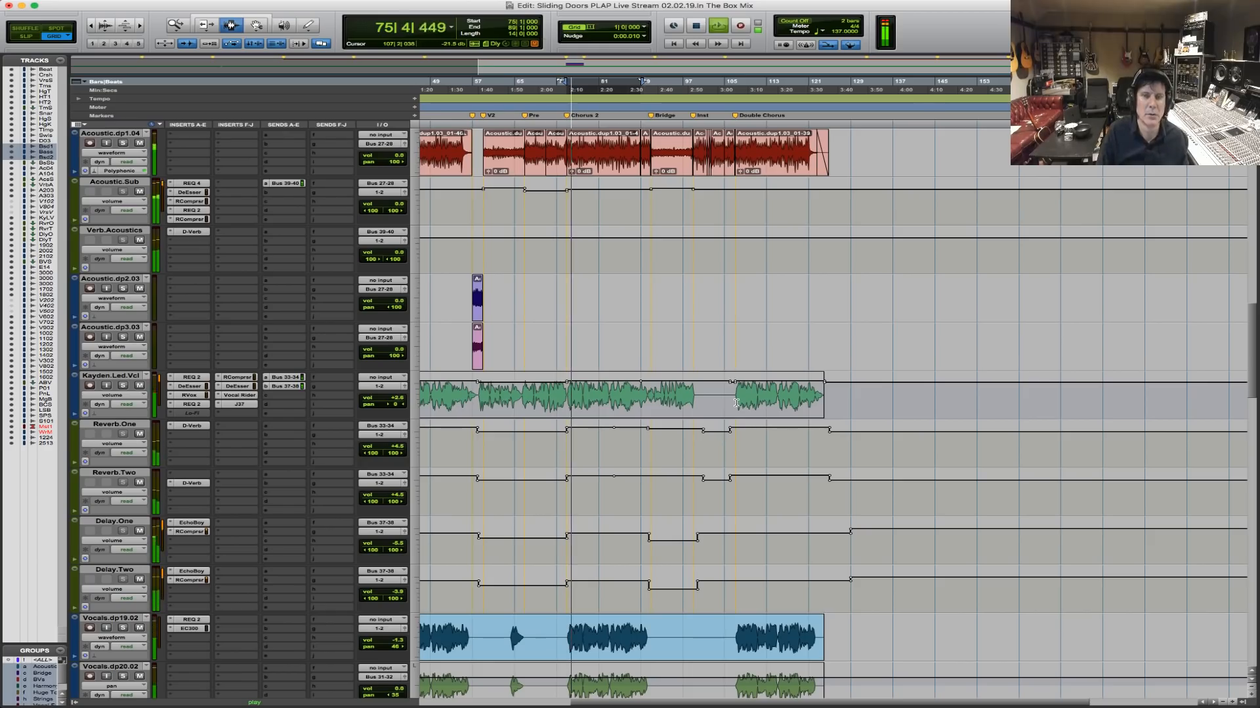
{"action": "left_click", "coordinate": [735, 403]}
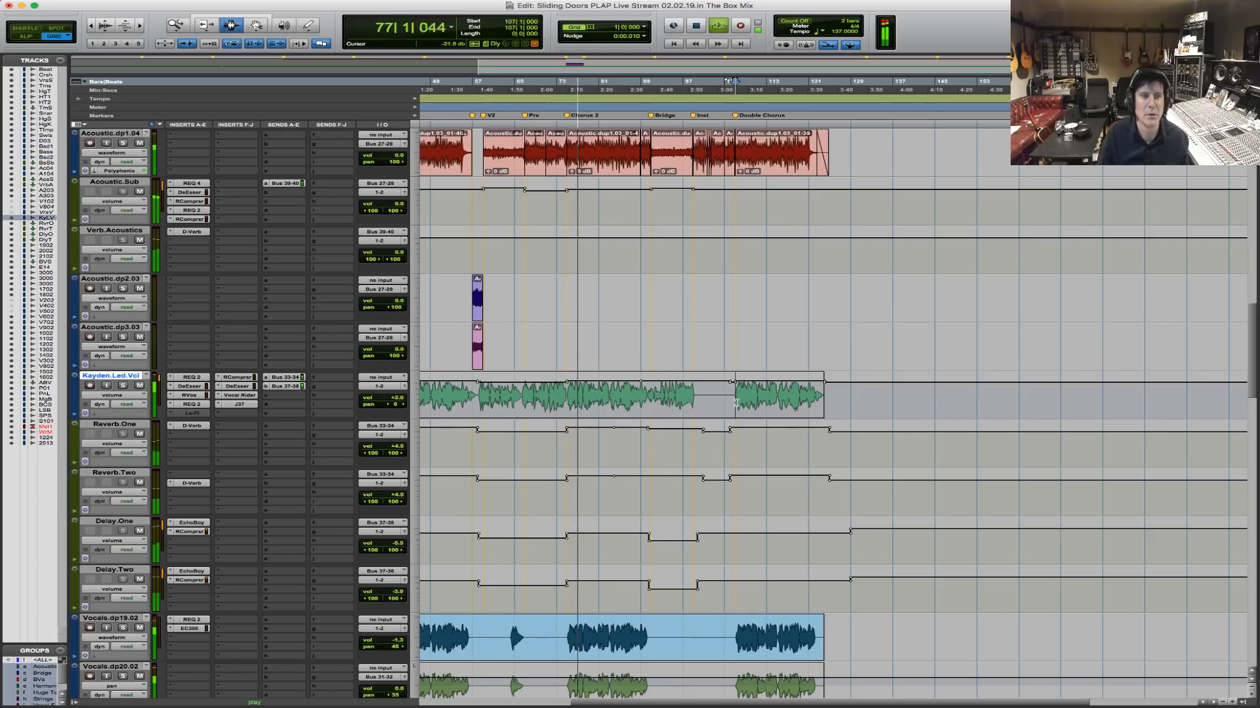
{"action": "key", "text": "space"}
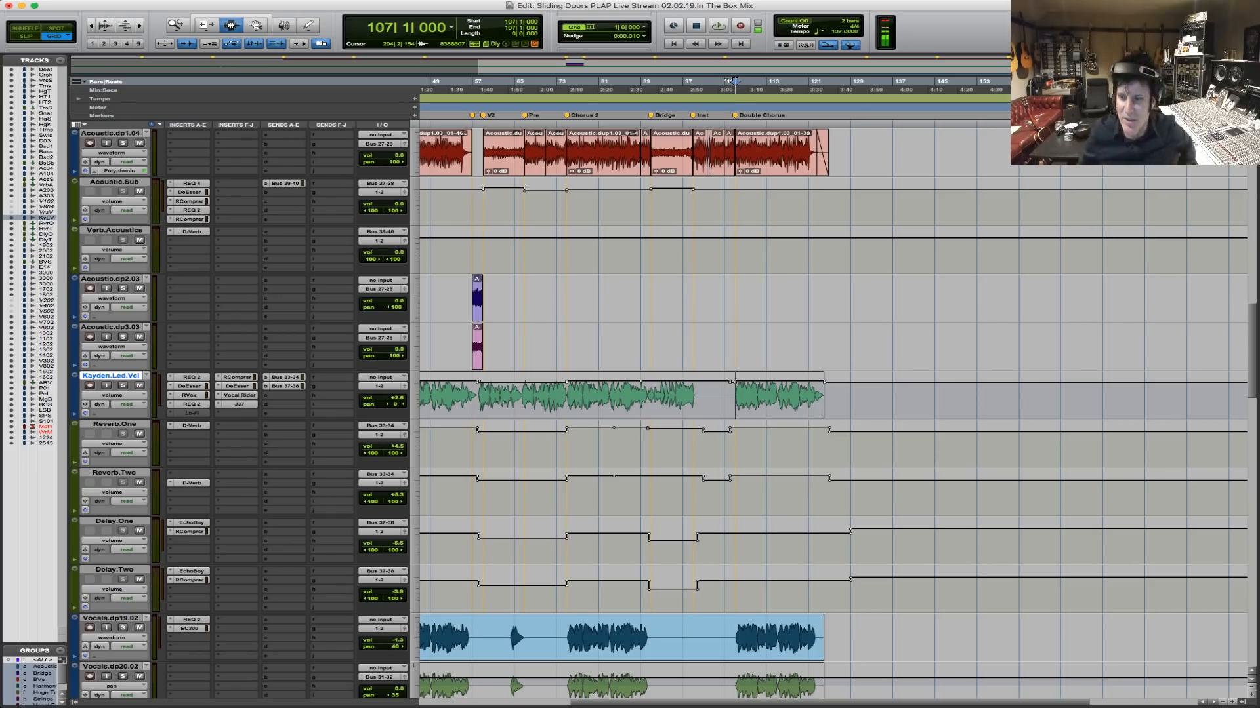
Set the playback start to the intro at bar 9 and audition the opening bars.
{"action": "key", "text": "r"}
{"action": "key", "text": "r"}
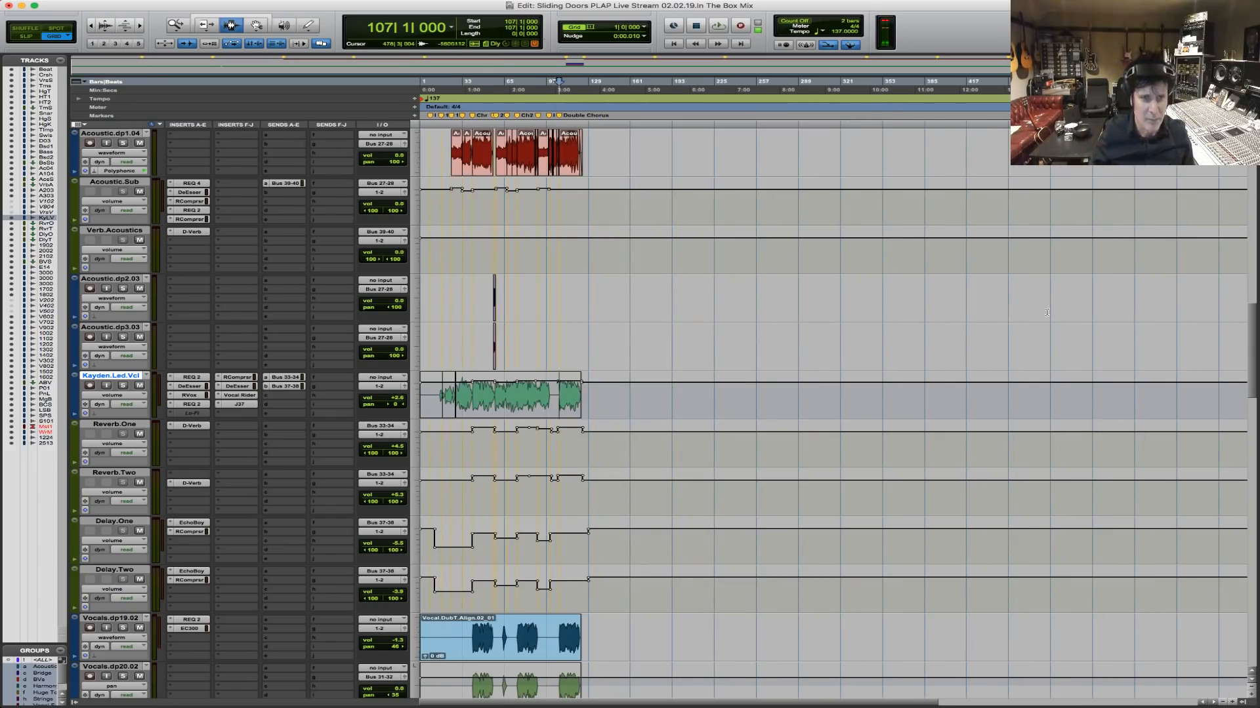
{"action": "key", "text": "F5"}
{"action": "left_click_drag", "start_coordinate": [634, 403], "coordinate": [420, 404]}
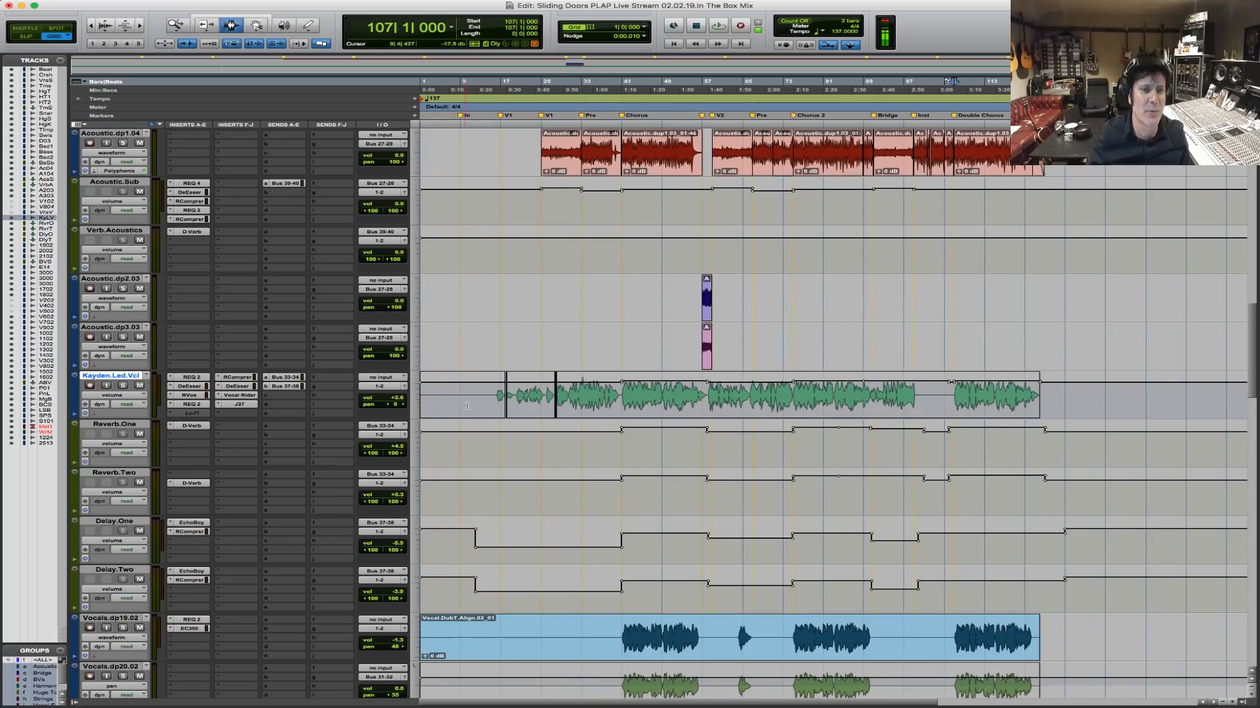
{"action": "left_click", "coordinate": [464, 401]}
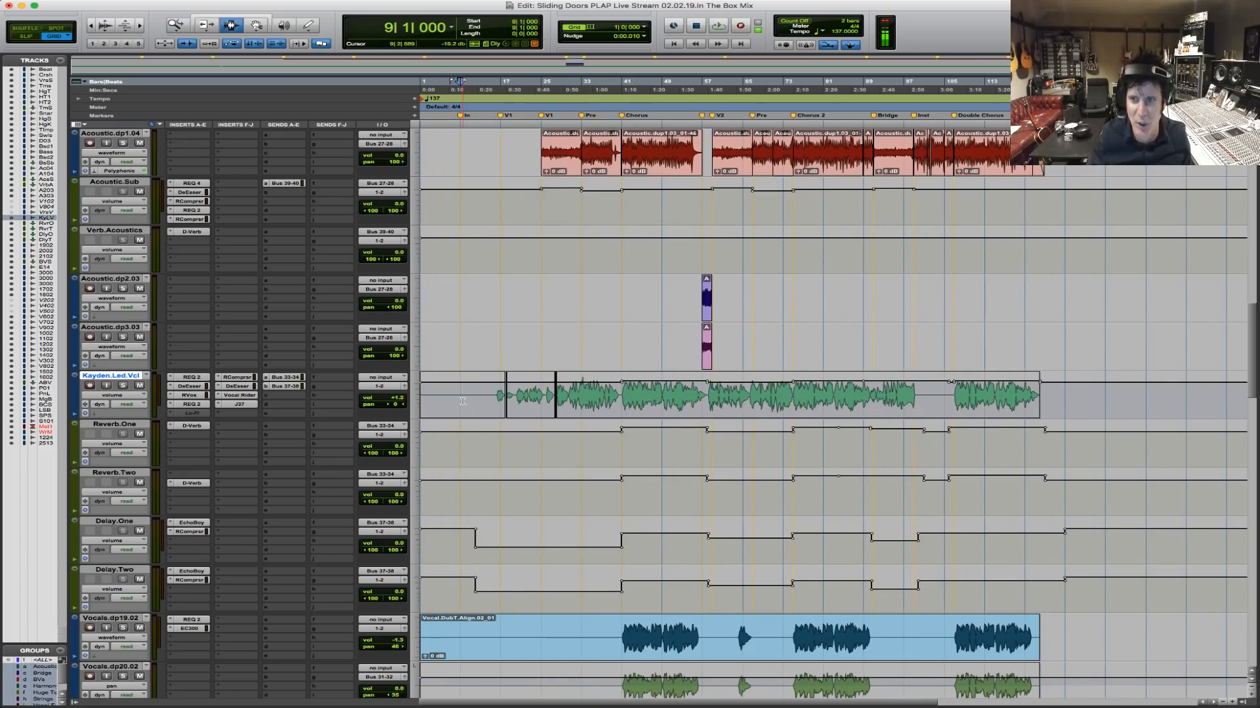
{"action": "key", "text": "space"}
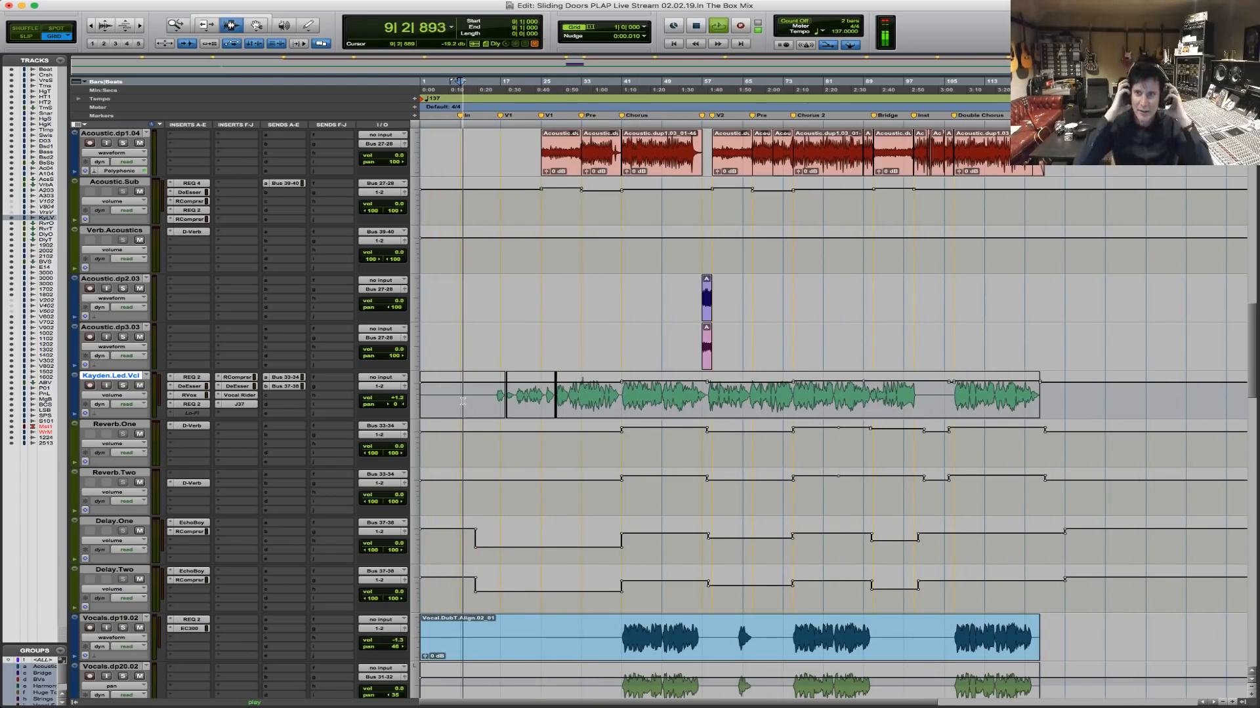
{"action": "key", "text": "space"}
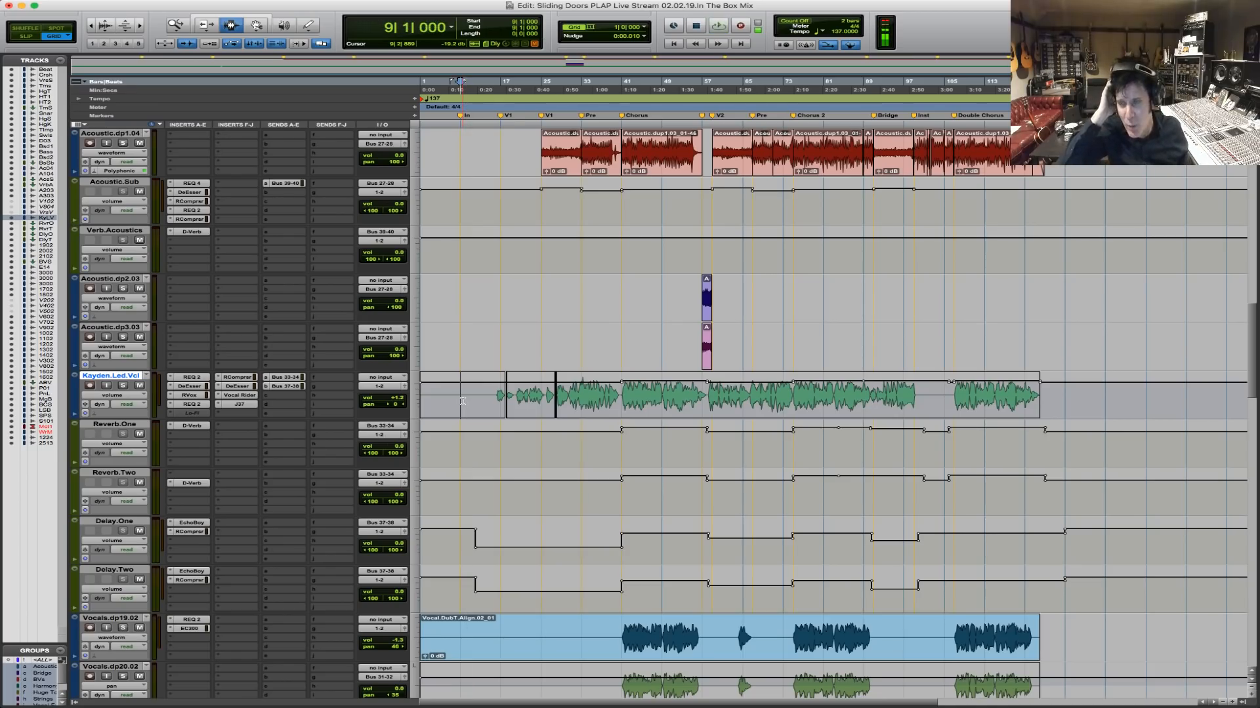
{"action": "key", "text": "space"}
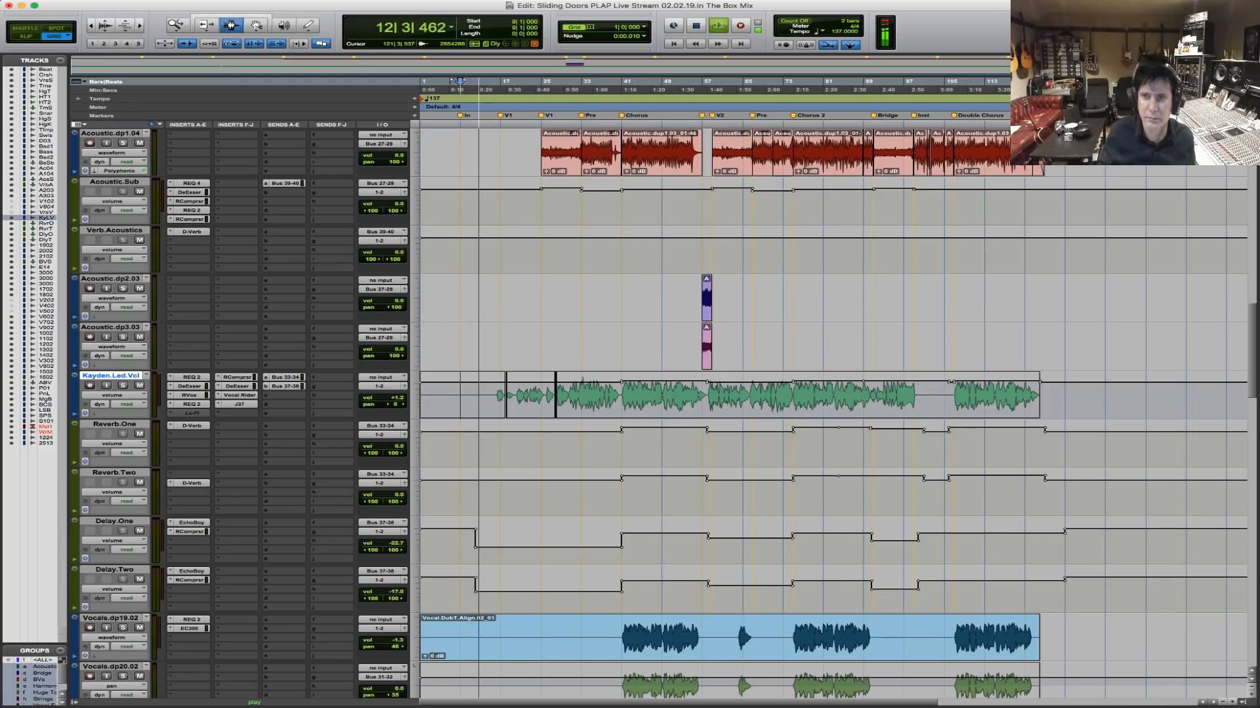
{"action": "key", "text": "space"}
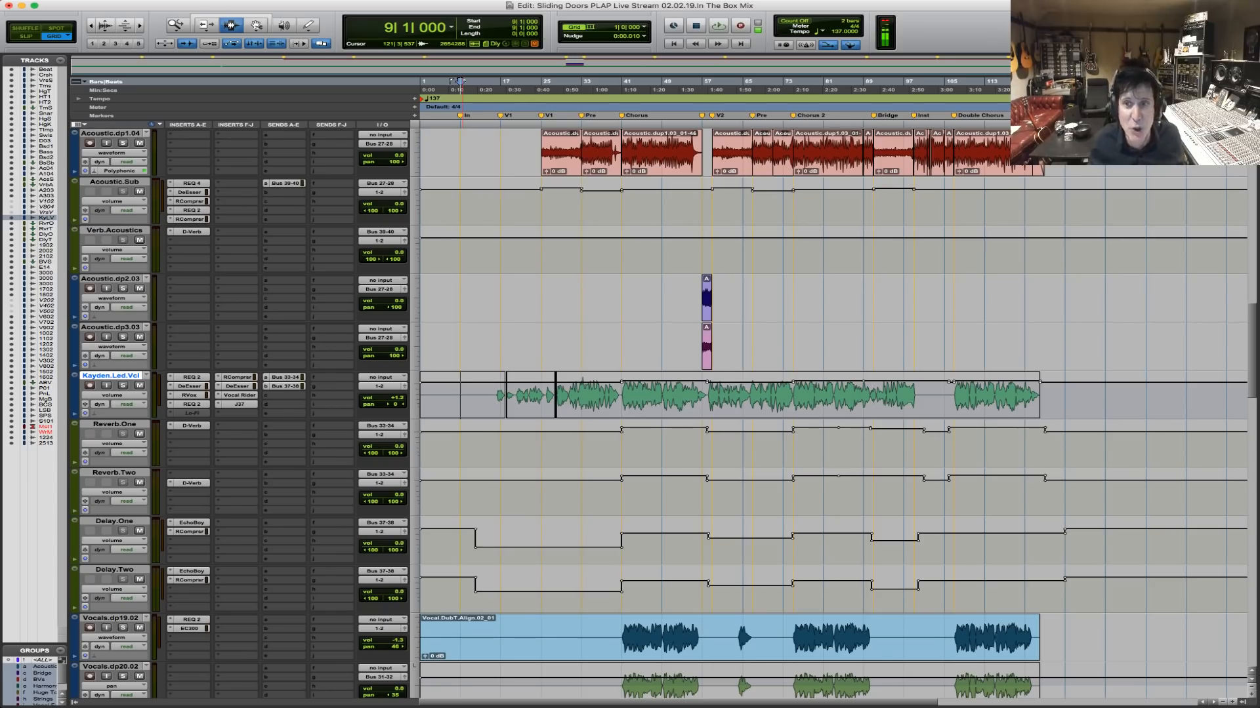
Play the whole mix from bar 9 through the ending, and reset the playback start to bar 9.
{"action": "key", "text": "space"}
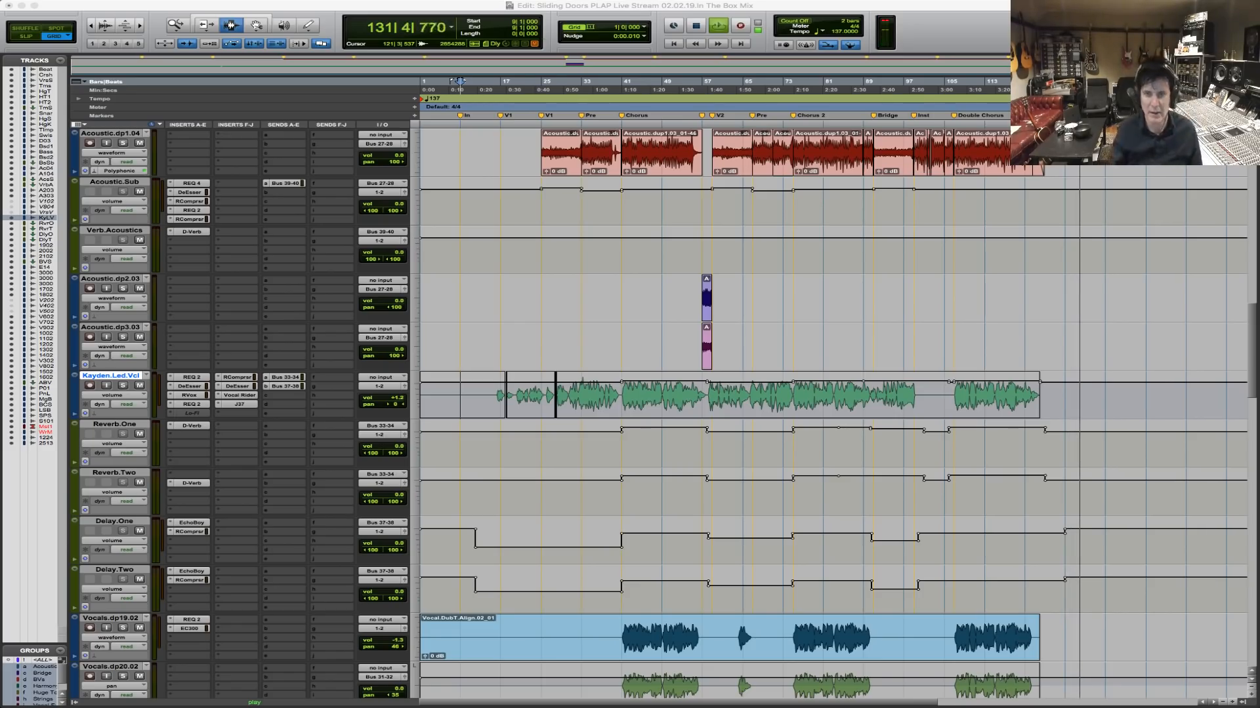
{"action": "left_click_drag", "start_coordinate": [1115, 309], "coordinate": [1115, 358]}
{"action": "key", "text": "space"}
{"action": "key", "text": "space"}
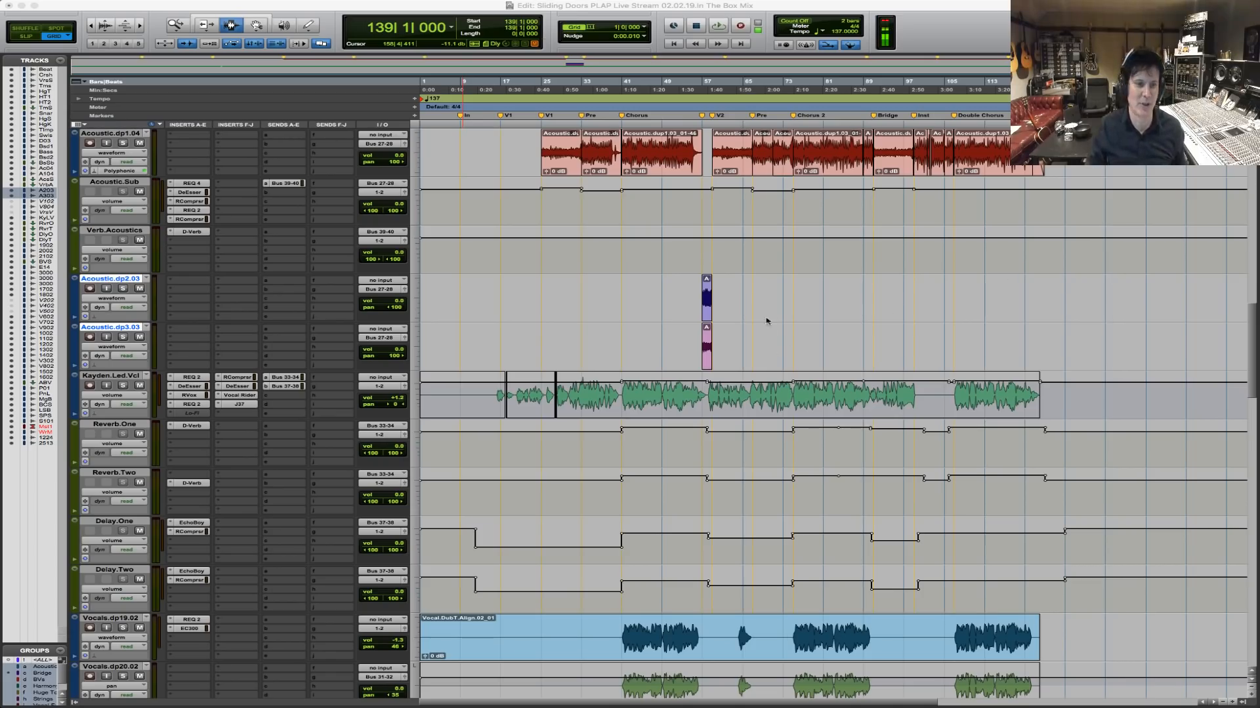
{"action": "left_click", "coordinate": [462, 401]}
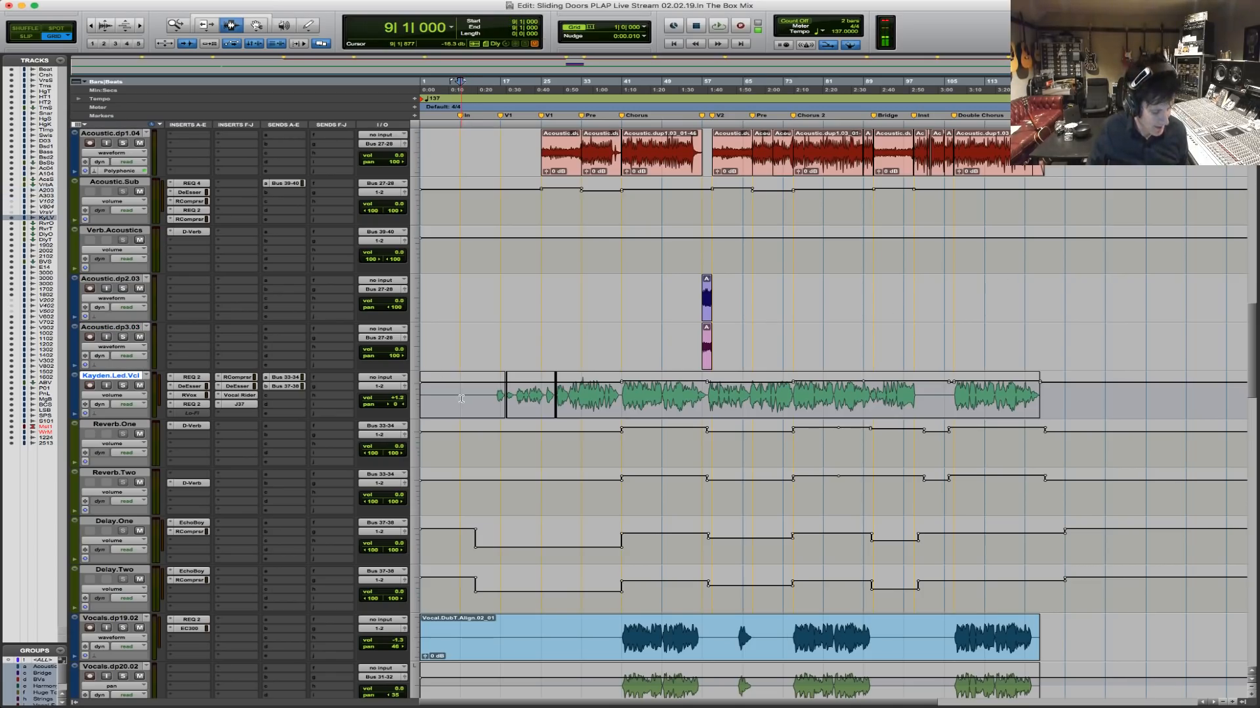